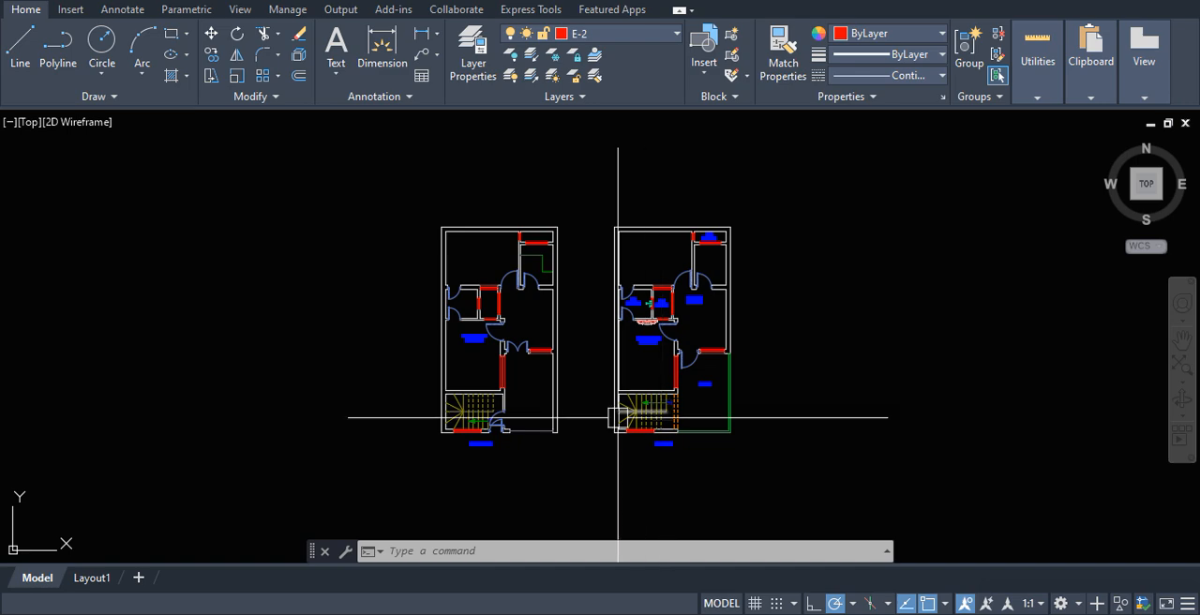
# Step: Examine the ground floor plan's staircase and the doors at the front entrance
pyautogui.scroll(6, 610, 420)
pyautogui.scroll(-2, 544, 503)
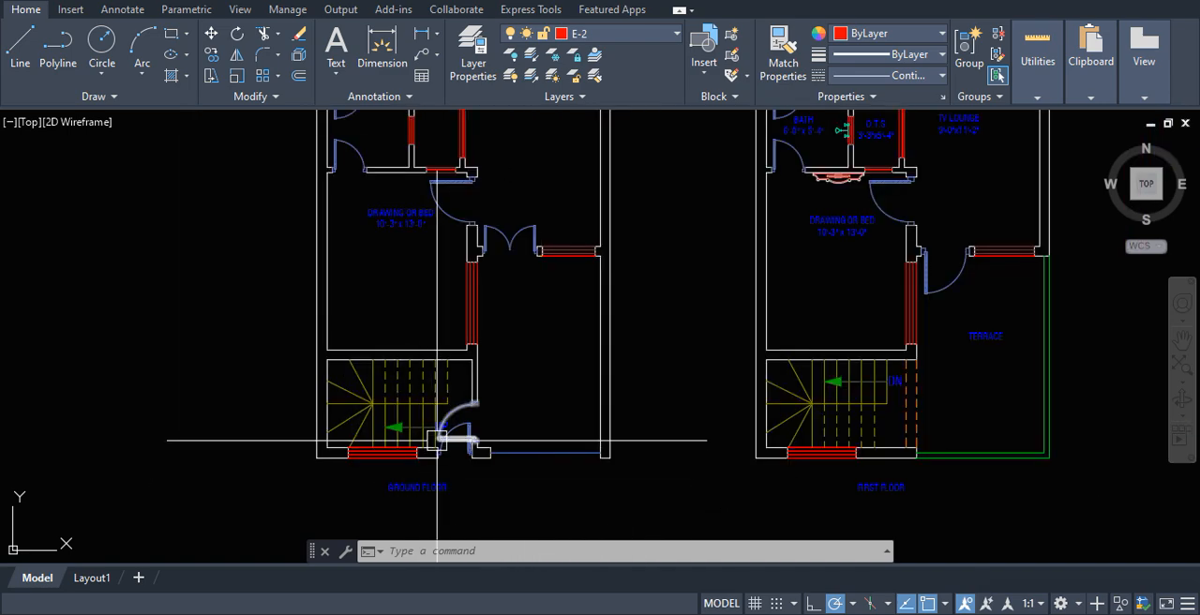
pyautogui.scroll(-2, 443, 439)
pyautogui.scroll(4, 443, 439)
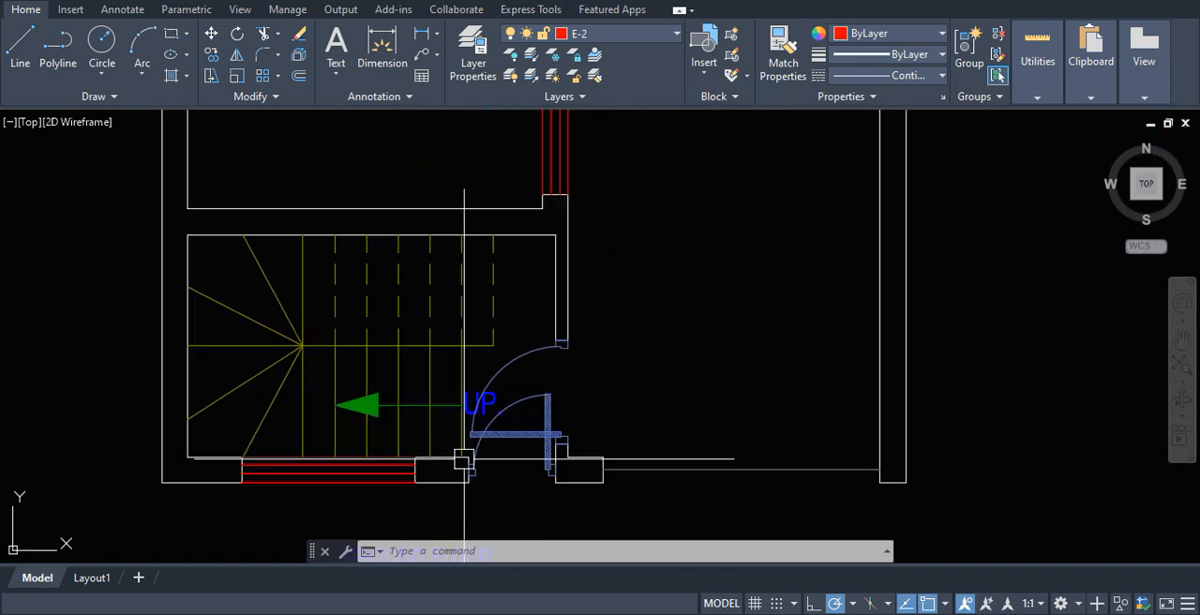
pyautogui.scroll(-3, 455, 450)
pyautogui.scroll(3, 527, 447)
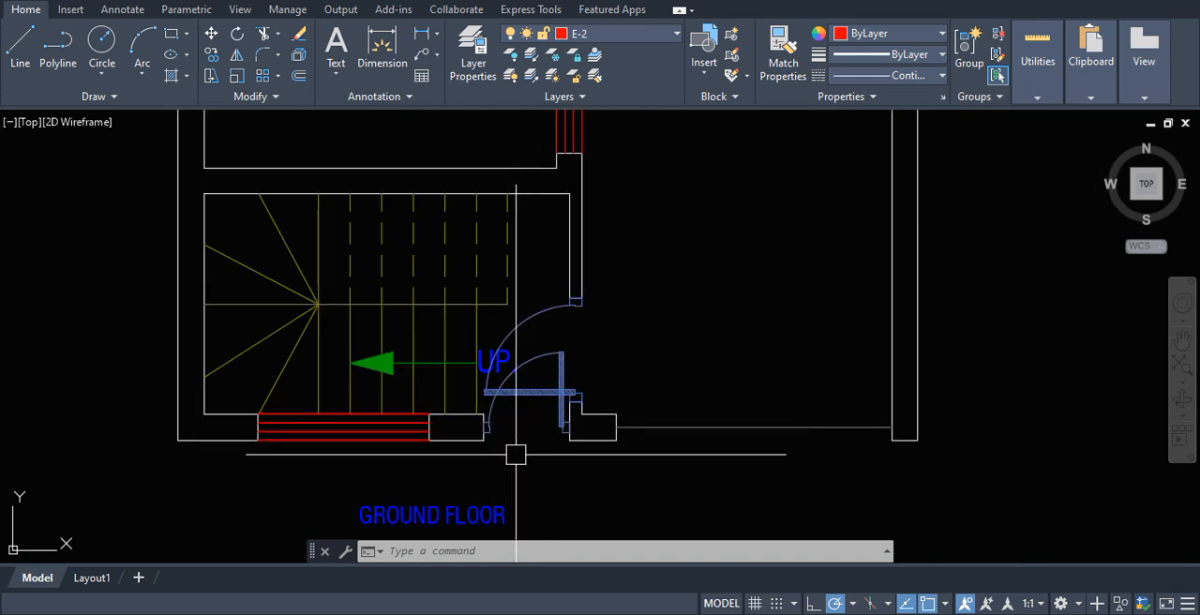
pyautogui.scroll(-4, 723, 423)
pyautogui.scroll(4, 712, 328)
# Step: Examine the ground floor's drawing or bed room, its door and window, and the adjacent double door
pyautogui.moveTo(711, 327); pyautogui.dragTo(683, 493, button='middle')
pyautogui.scroll(-2, 694, 461)
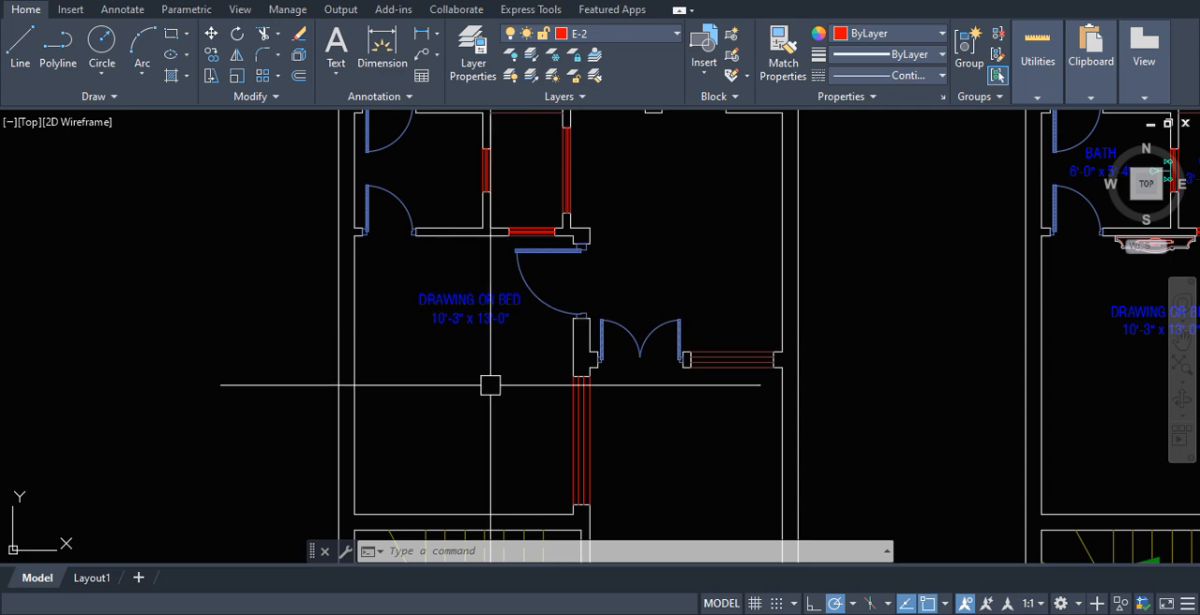
pyautogui.scroll(-3, 563, 346)
pyautogui.scroll(3, 499, 338)
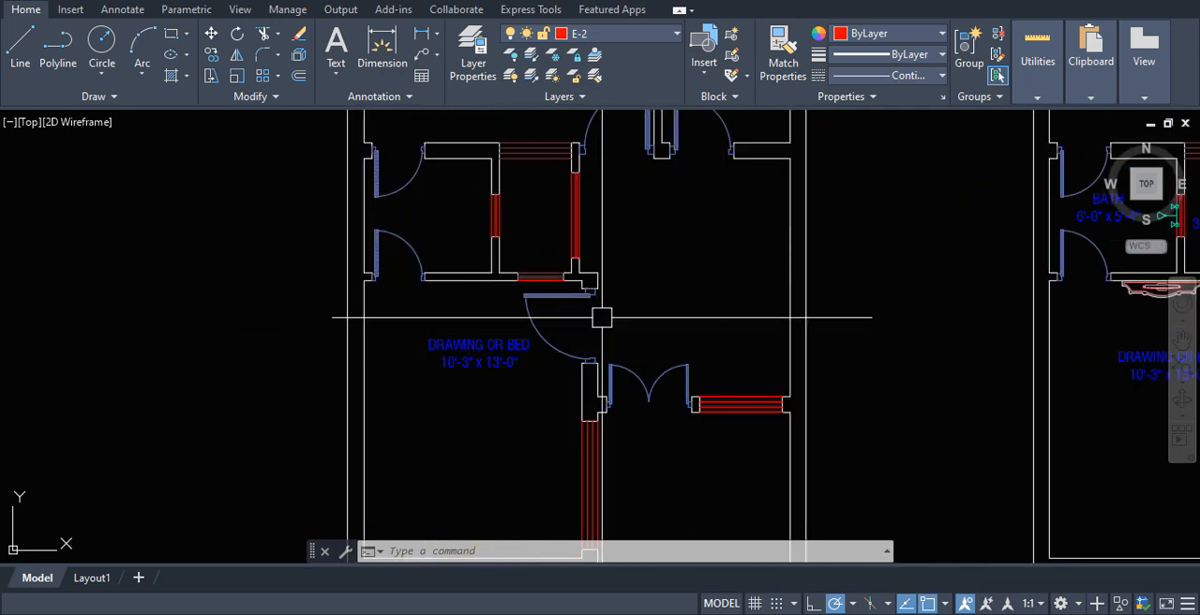
pyautogui.scroll(-2, 654, 334)
pyautogui.scroll(2, 683, 291)
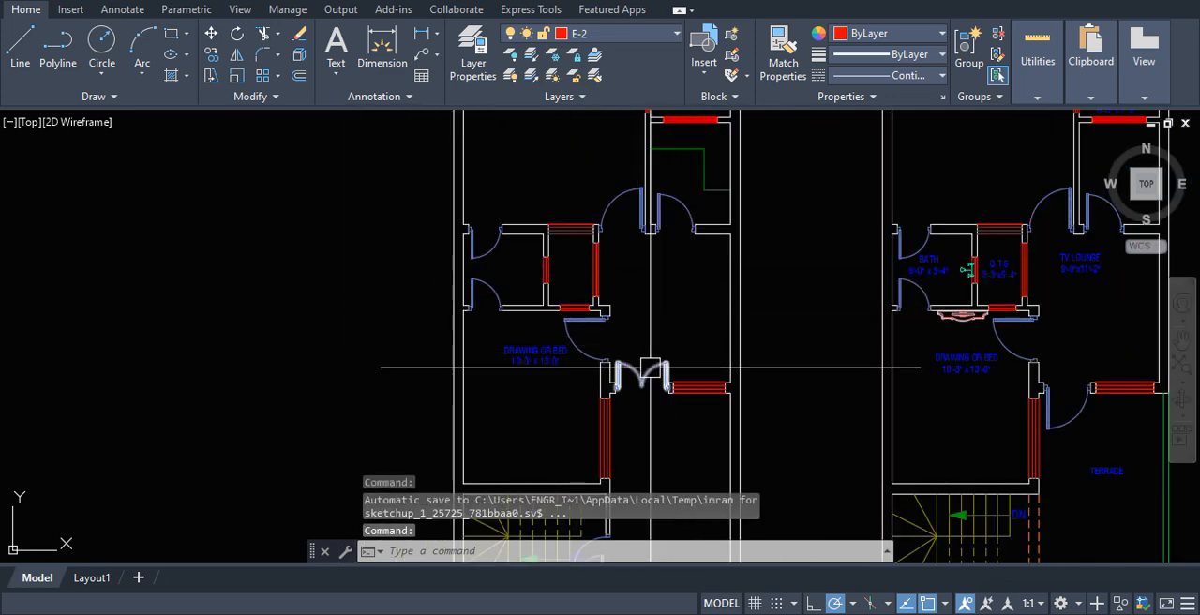
pyautogui.scroll(-3, 619, 356)
pyautogui.scroll(4, 613, 327)
# Step: Examine the ground floor's bath, shaft, kitchen counter and rear room with their doors and windows
pyautogui.scroll(-2, 630, 291)
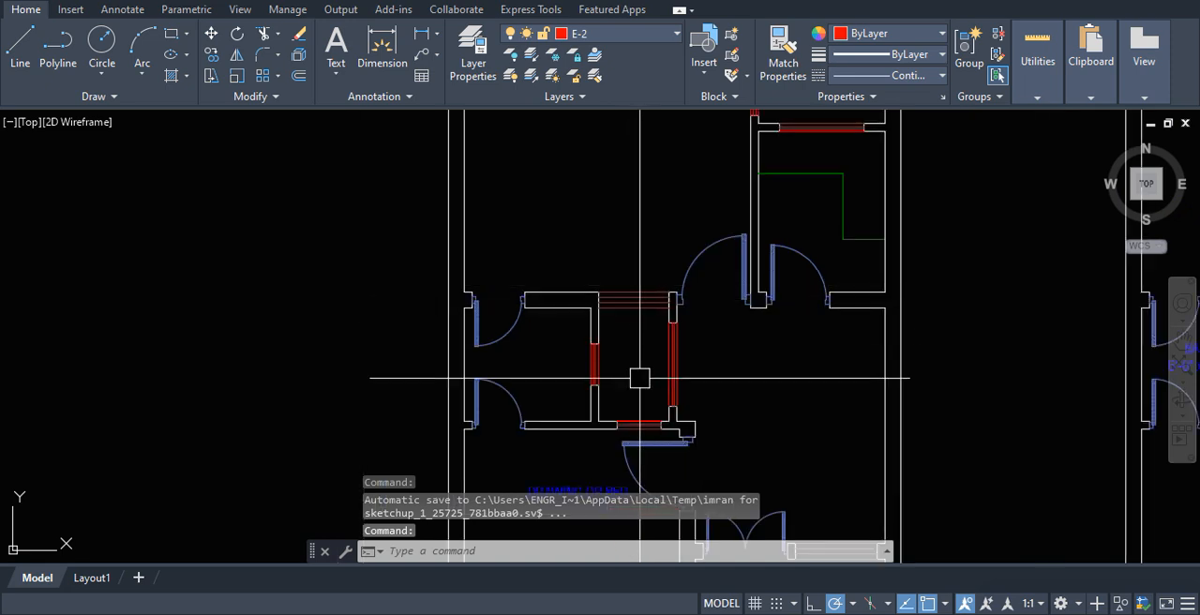
pyautogui.scroll(4, 517, 372)
pyautogui.scroll(-4, 538, 372)
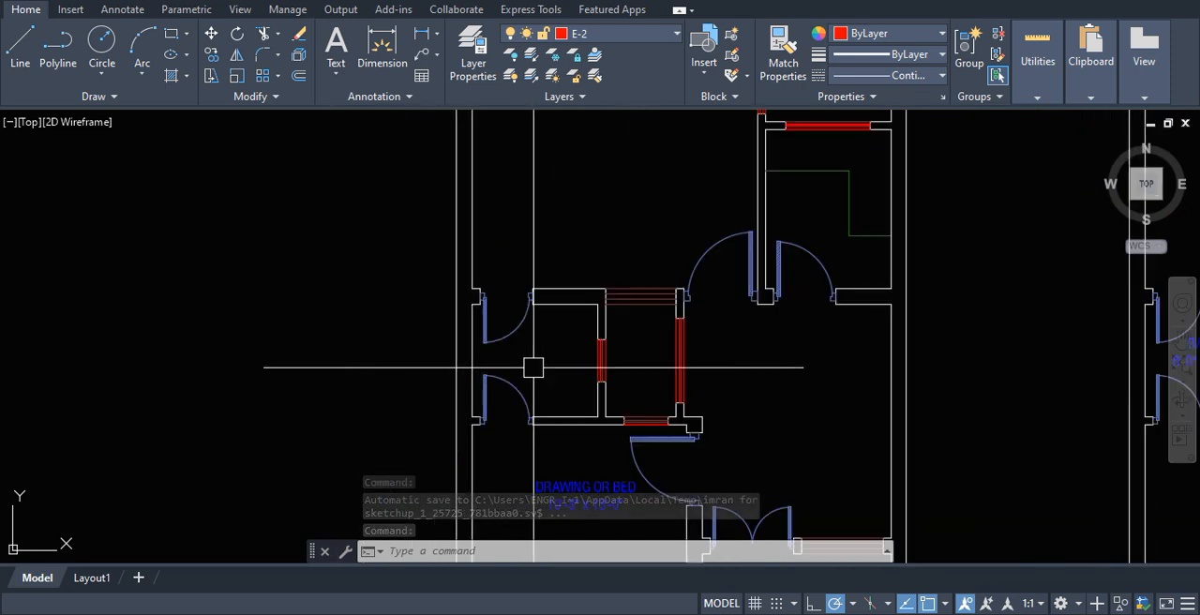
pyautogui.scroll(-4, 557, 327)
pyautogui.scroll(2, 560, 311)
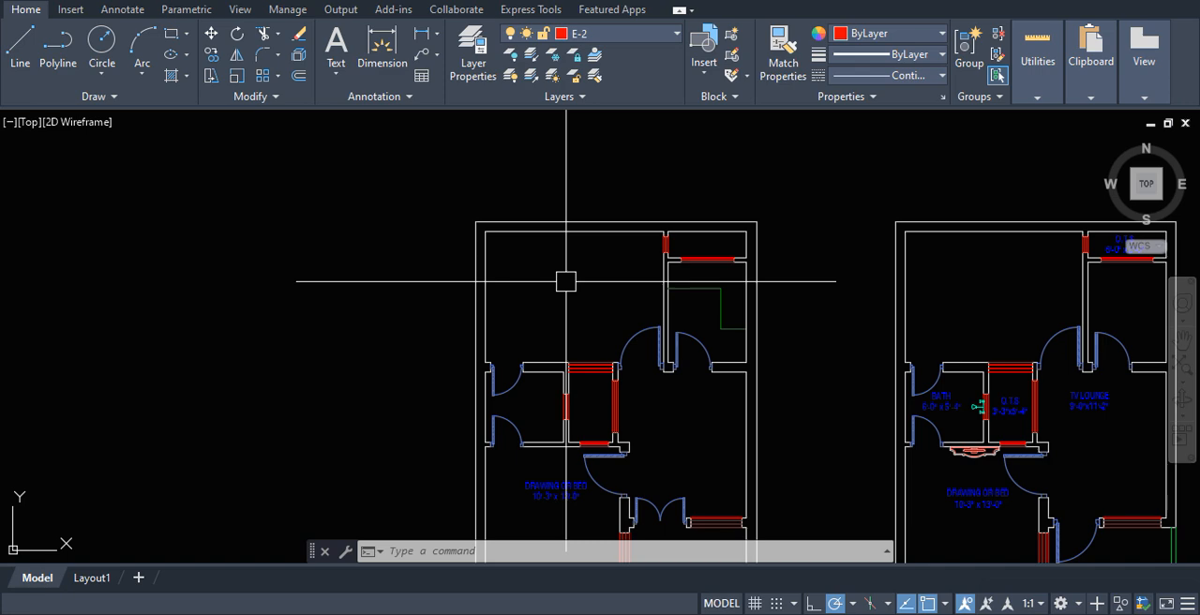
pyautogui.scroll(3, 701, 284)
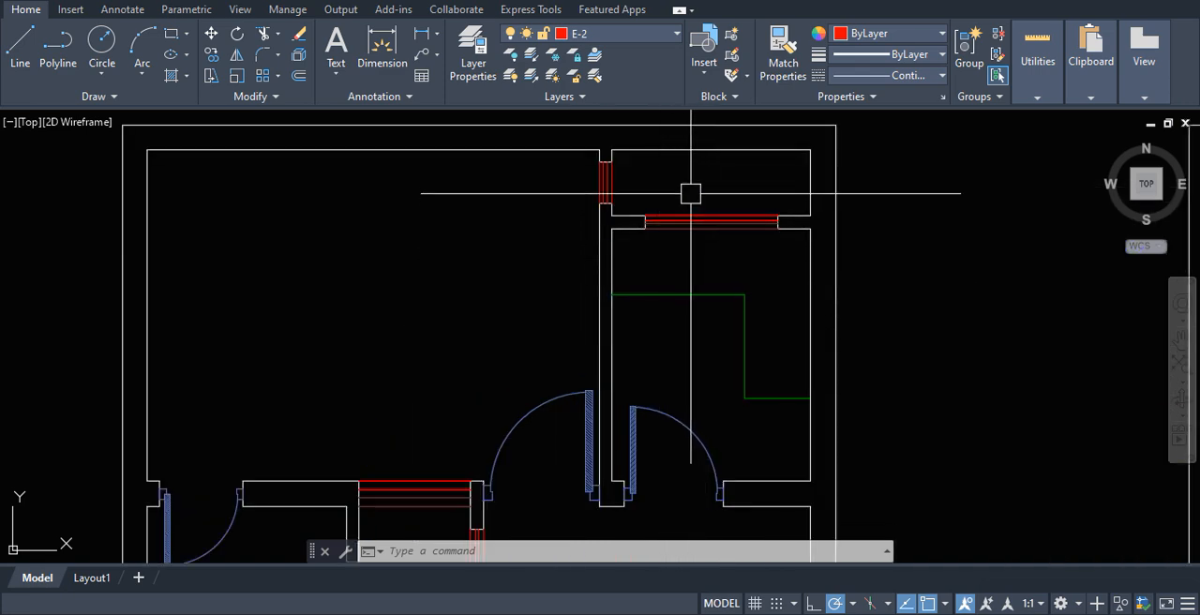
pyautogui.scroll(-3, 600, 253)
pyautogui.scroll(3, 629, 216)
pyautogui.scroll(-4, 713, 243)
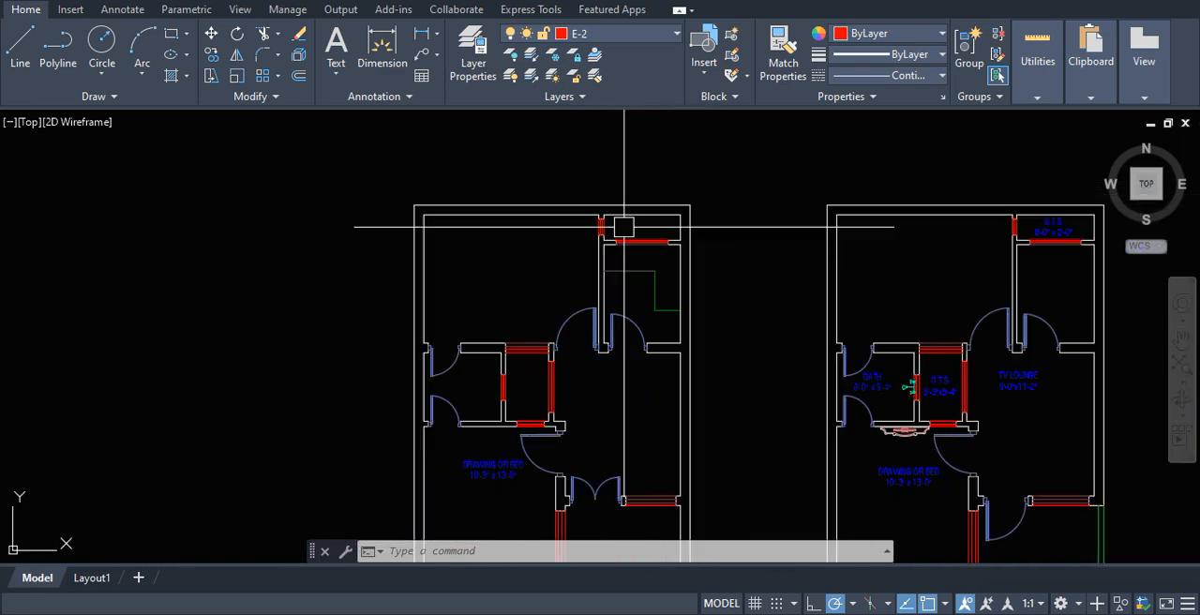
pyautogui.scroll(-3, 835, 294)
pyautogui.scroll(4, 838, 363)
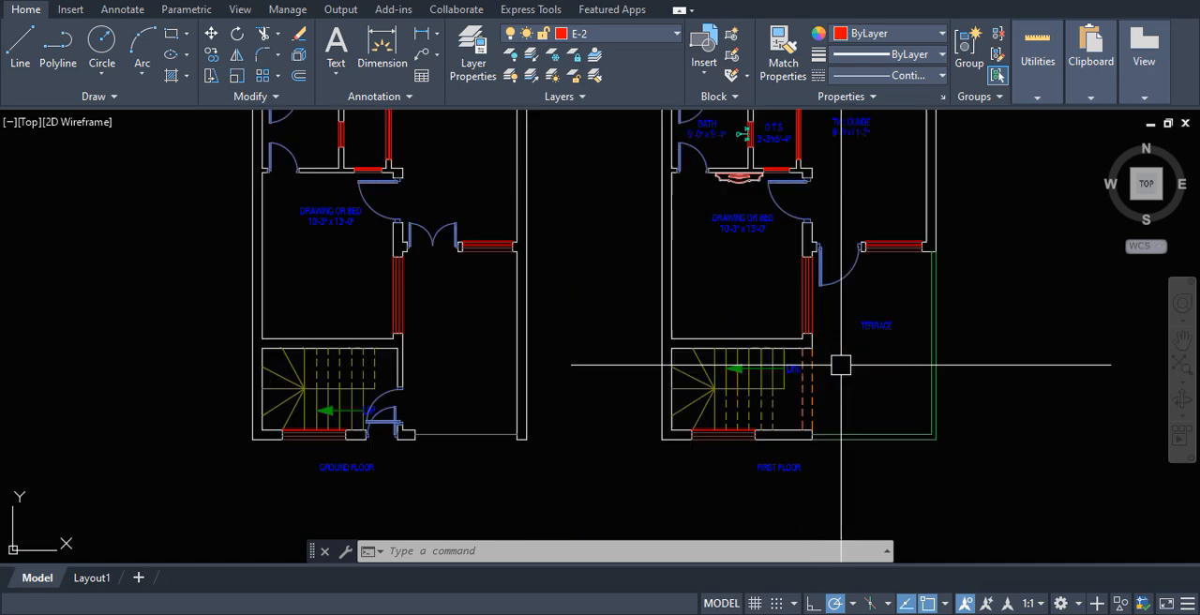
# Step: Examine the first floor plan's staircase, bath, O.T.S, TV lounge, drawing or bed room and terrace
pyautogui.scroll(-3, 795, 414)
pyautogui.scroll(4, 803, 420)
pyautogui.scroll(-2, 782, 458)
pyautogui.scroll(4, 723, 413)
pyautogui.scroll(-5, 713, 421)
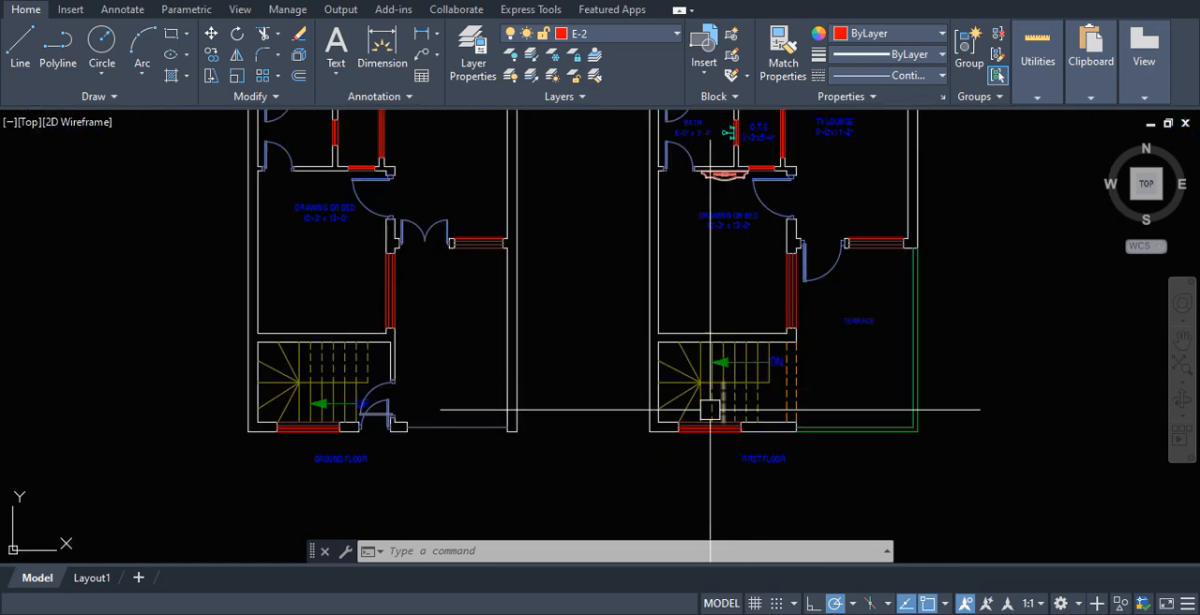
pyautogui.scroll(5, 718, 412)
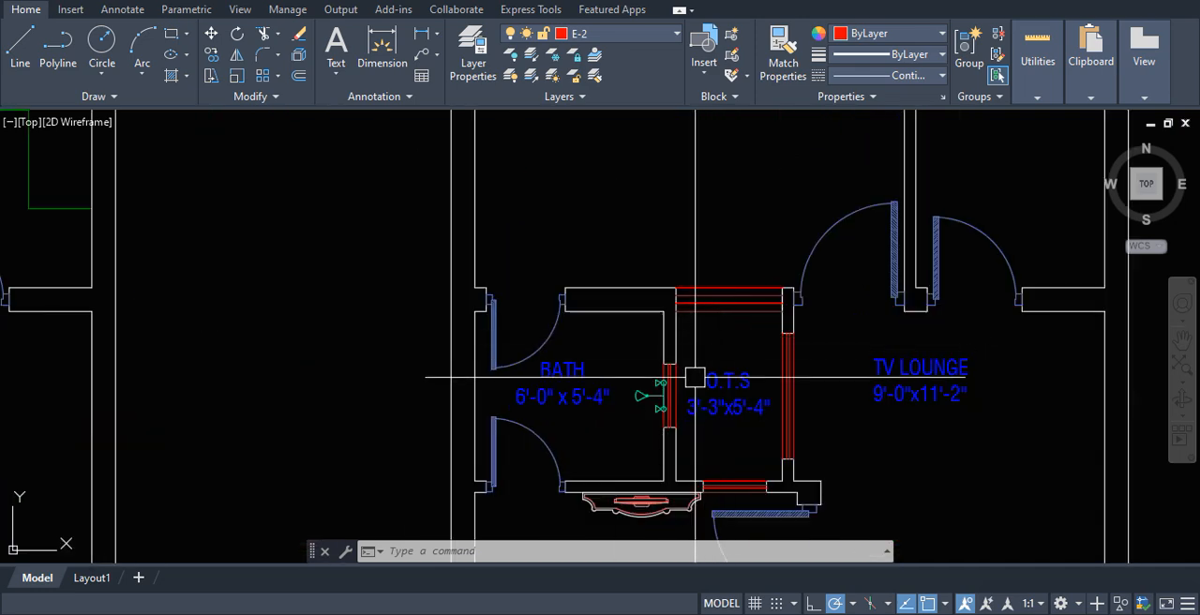
pyautogui.scroll(-1, 764, 329)
pyautogui.scroll(-5, 775, 268)
pyautogui.scroll(7, 771, 407)
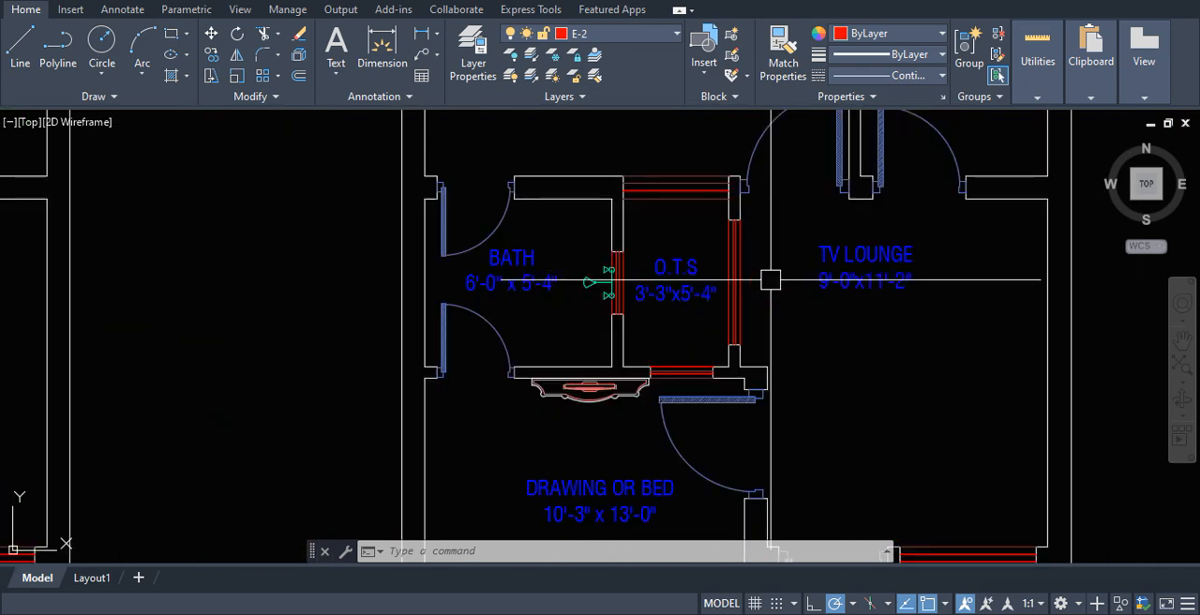
pyautogui.scroll(-5, 629, 346)
pyautogui.scroll(6, 657, 384)
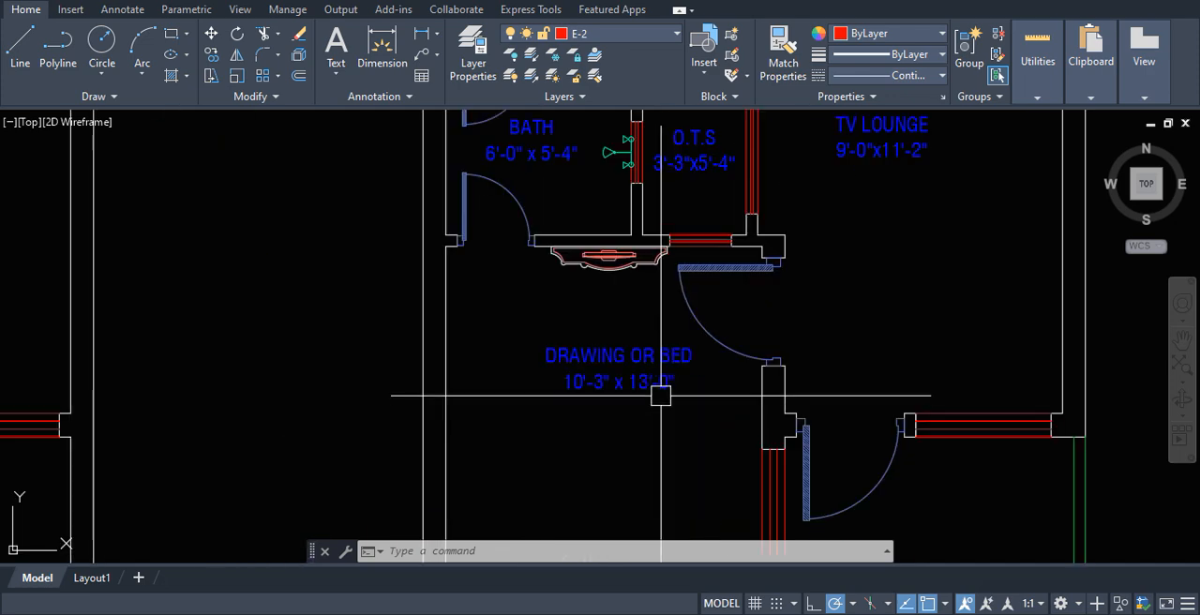
pyautogui.scroll(-5, 603, 384)
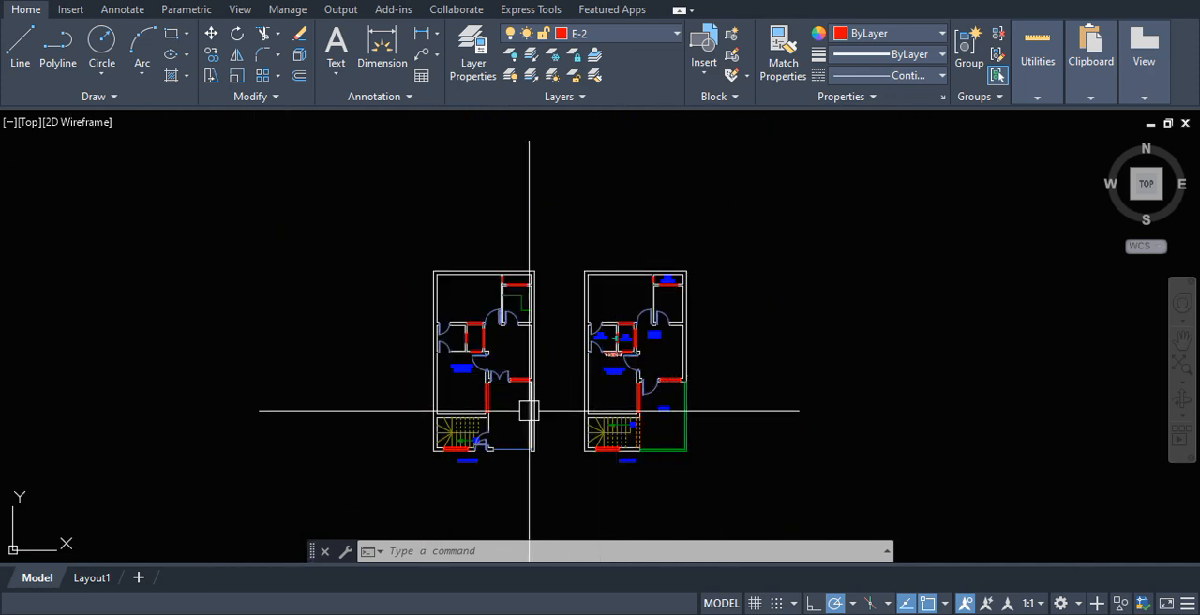
pyautogui.scroll(6, 675, 448)
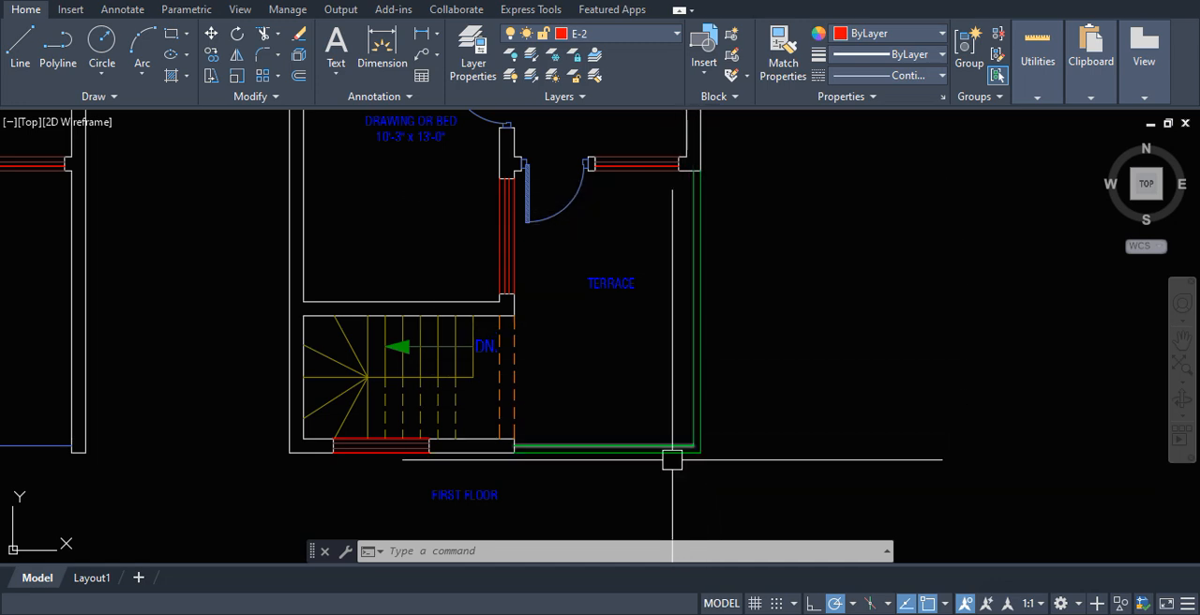
pyautogui.scroll(-4, 659, 332)
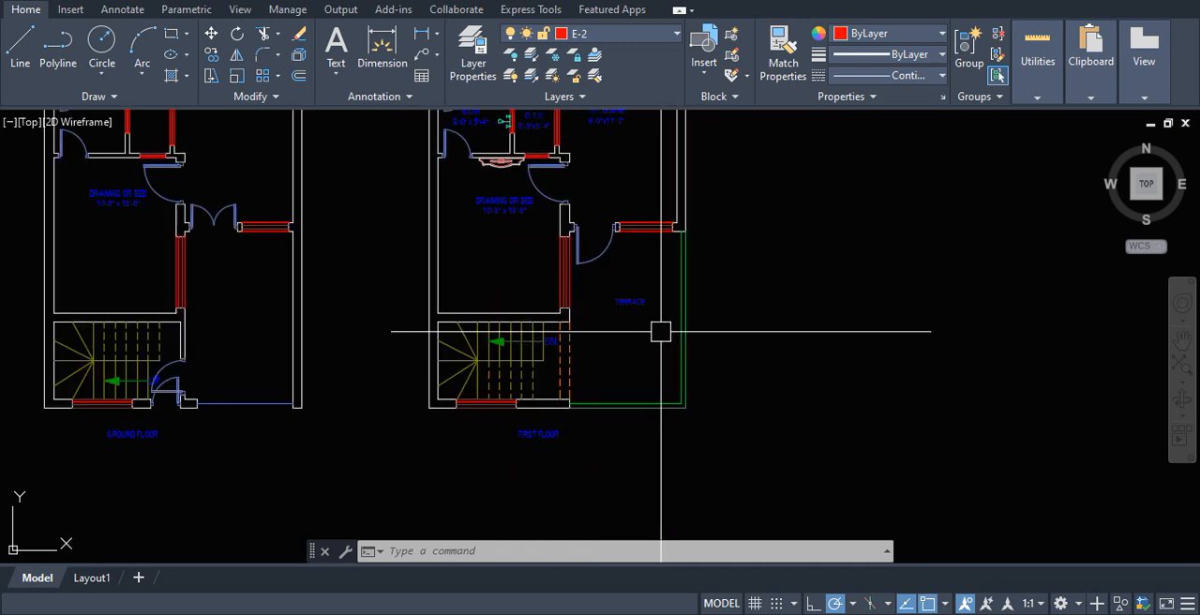
pyautogui.scroll(-3, 595, 430)
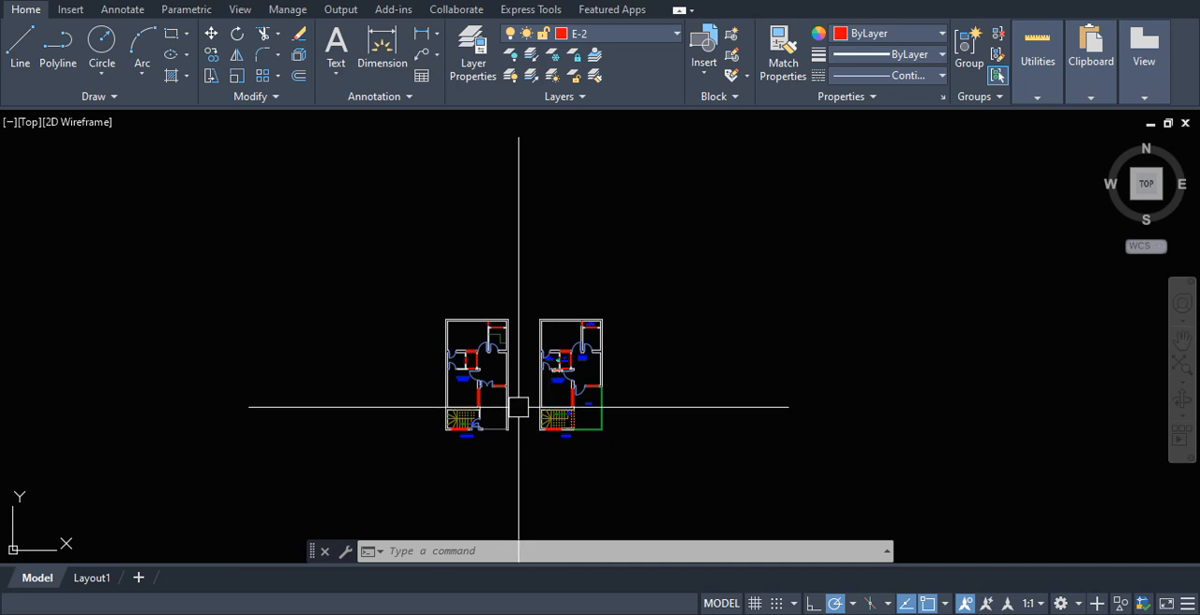
pyautogui.scroll(2, 519, 399)
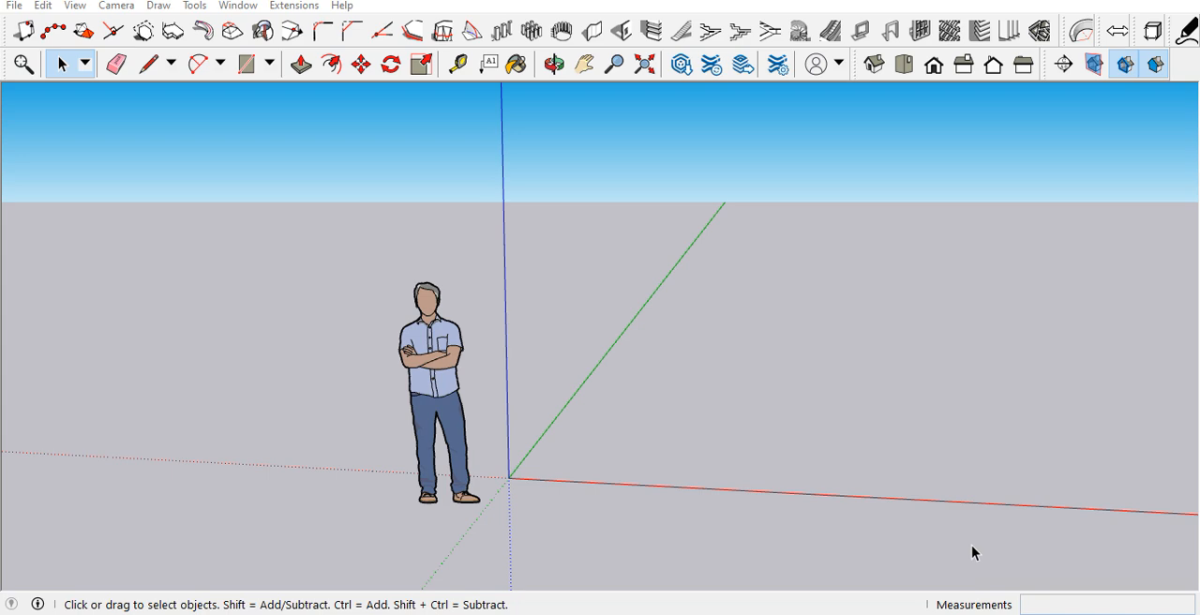
# Step: Switch to SketchUp and import "imran for sketchup.dwg" from Downloads with the AutoCAD Files (*.dwg, *.dxf) type
pyautogui.click(13, 6)
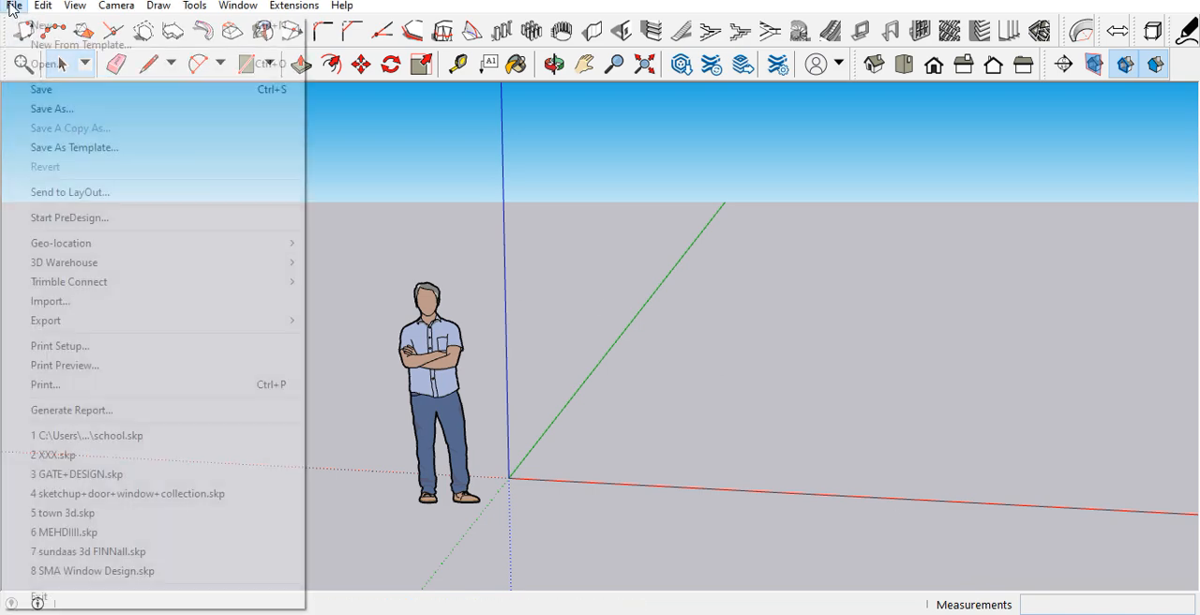
pyautogui.click(30, 304)
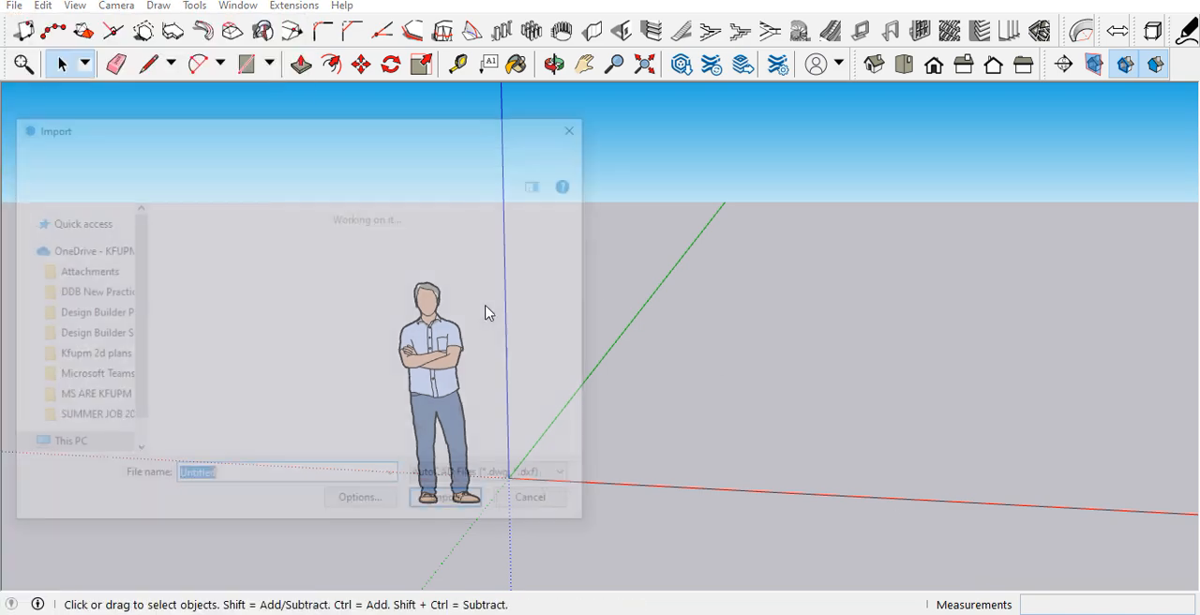
pyautogui.click(495, 478)
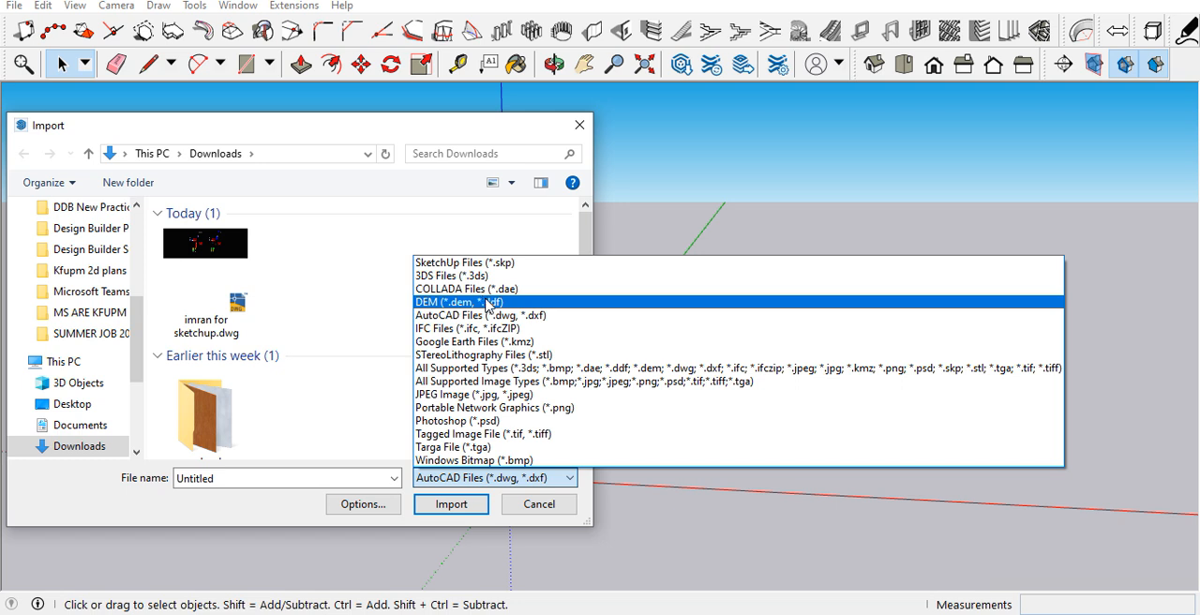
pyautogui.click(497, 316)
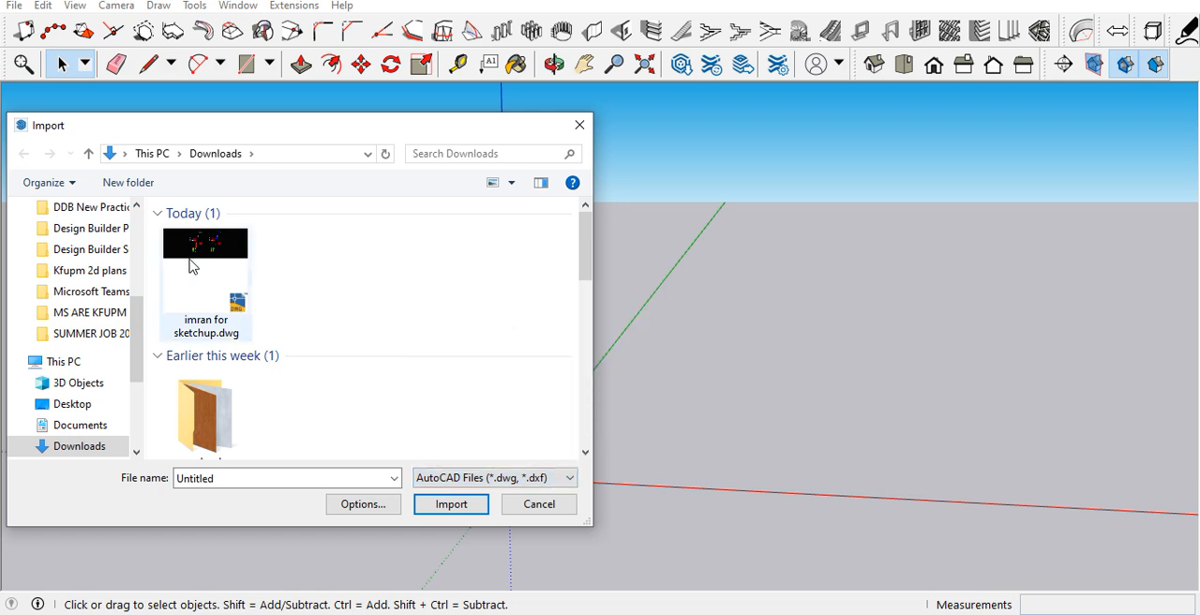
pyautogui.click(230, 281)
pyautogui.click(448, 505)
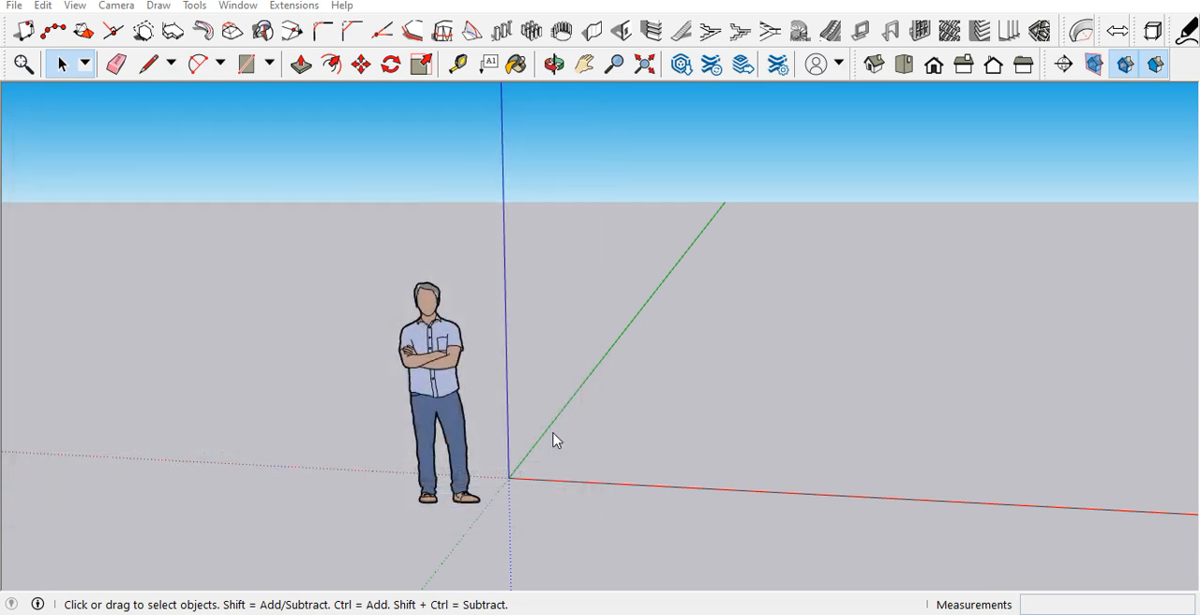
pyautogui.click(691, 435)
# Step: Open the imported drawing for editing and delete the three stray drawings near the green axis, leaving the two floor plans
pyautogui.scroll(-2, 586, 386)
pyautogui.moveTo(555, 317); pyautogui.dragTo(583, 506, button='middle')
pyautogui.scroll(-2, 632, 432)
pyautogui.scroll(1, 469, 285)
pyautogui.scroll(3, 398, 272)
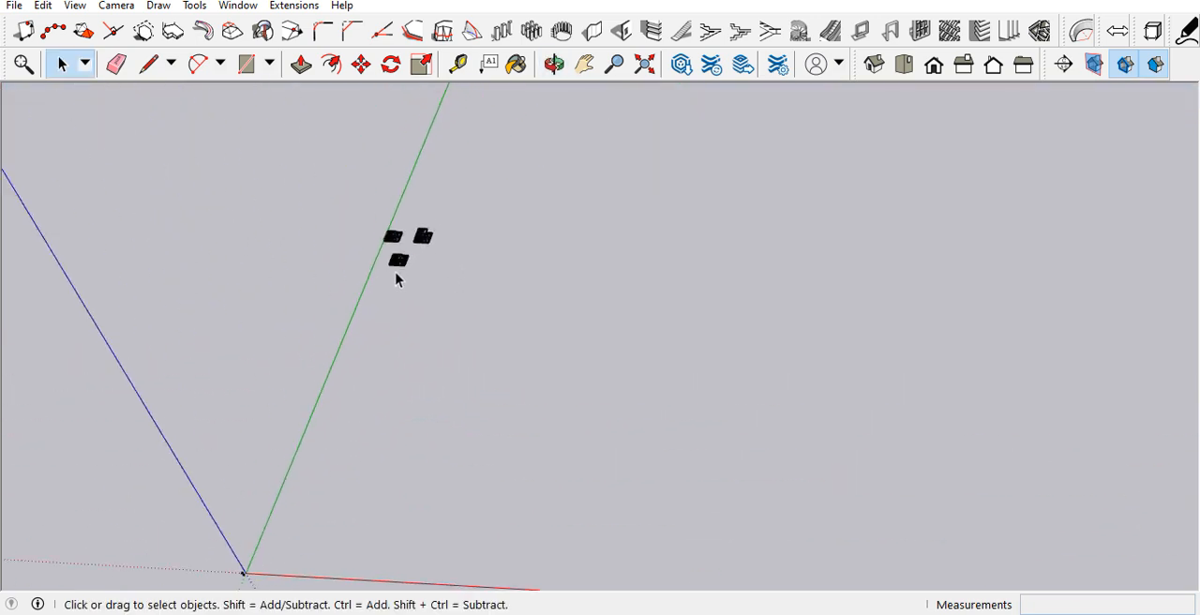
pyautogui.scroll(-3, 388, 286)
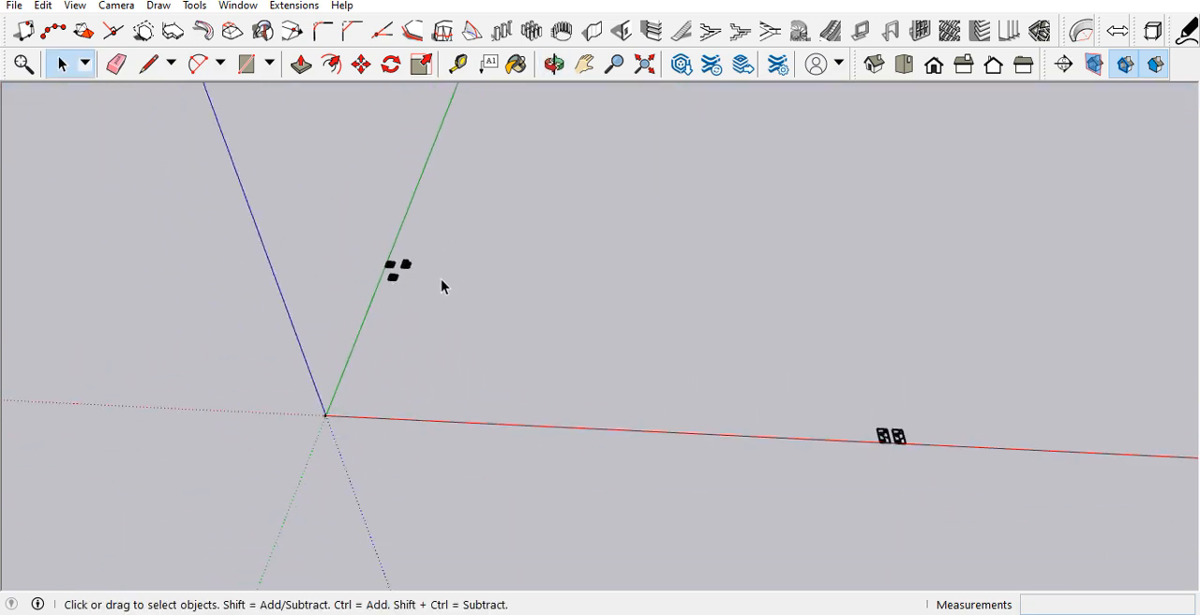
pyautogui.doubleClick(406, 269)
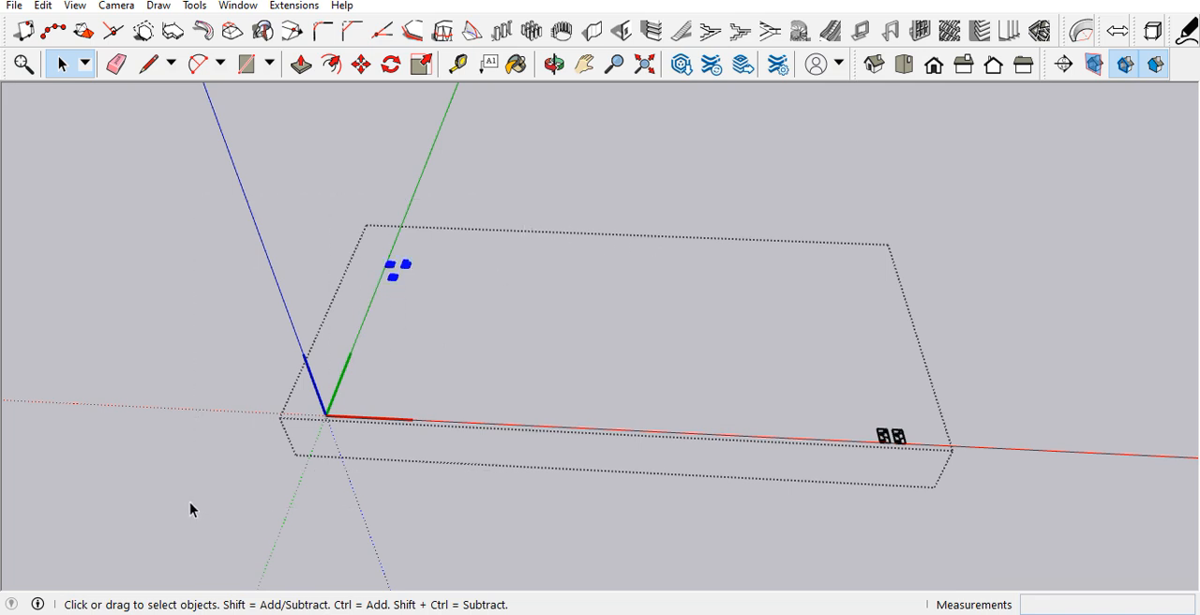
pyautogui.click(517, 499)
pyautogui.click(556, 503)
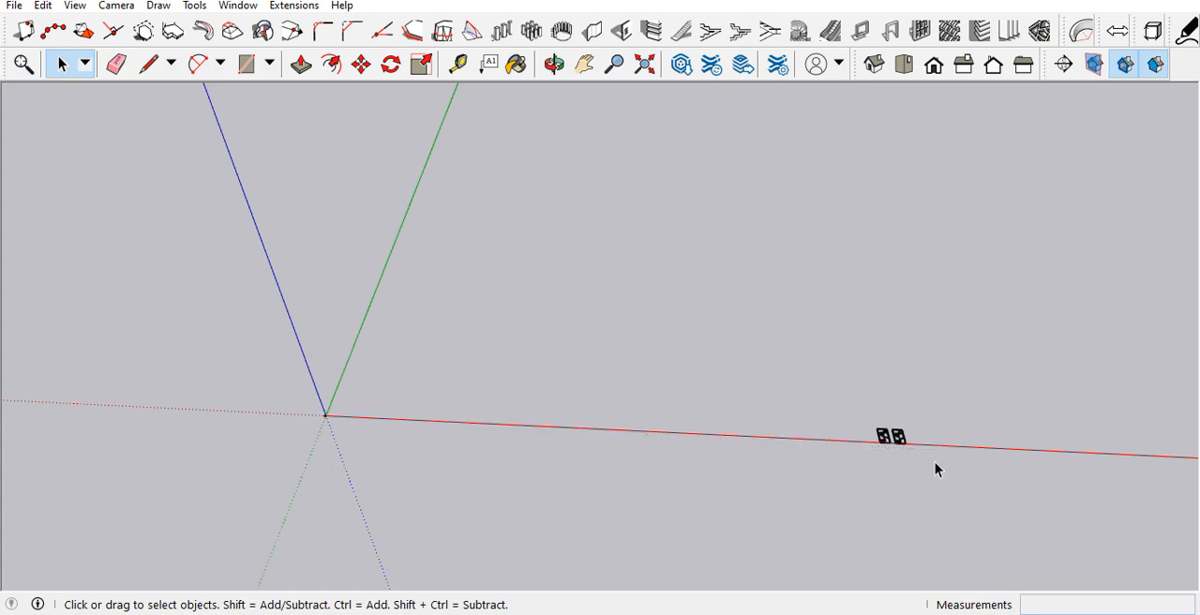
# Step: Move the two selected floor plans so the ground floor's front corner beside the staircase sits on the origin
pyautogui.scroll(10, 904, 450)
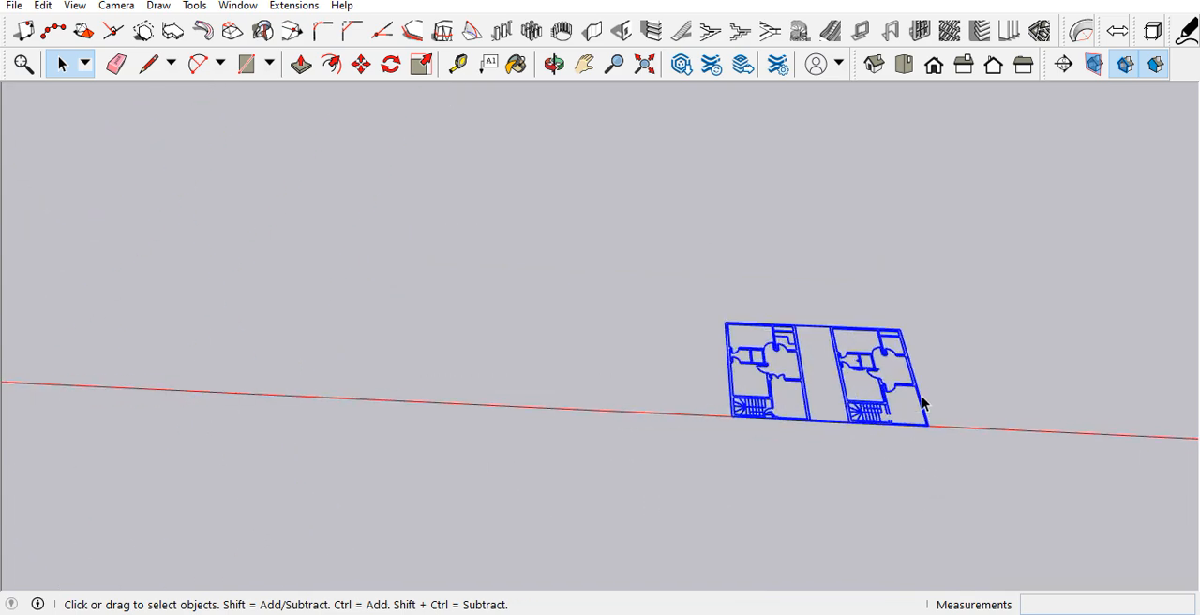
pyautogui.scroll(3, 926, 404)
pyautogui.press('m')
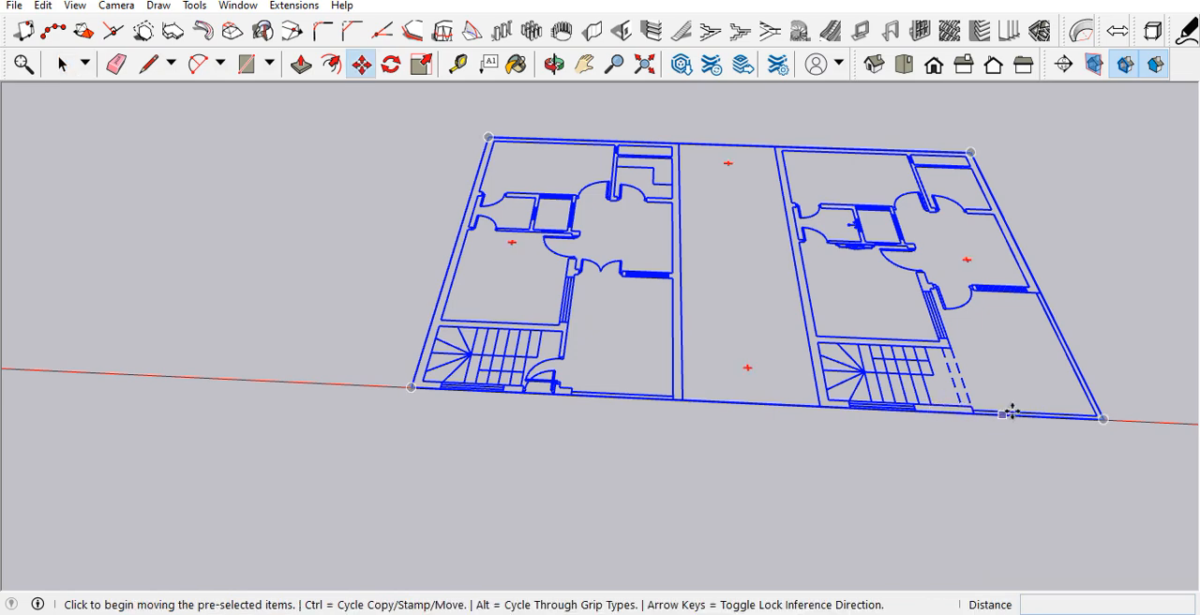
pyautogui.scroll(3, 403, 394)
pyautogui.click(424, 371)
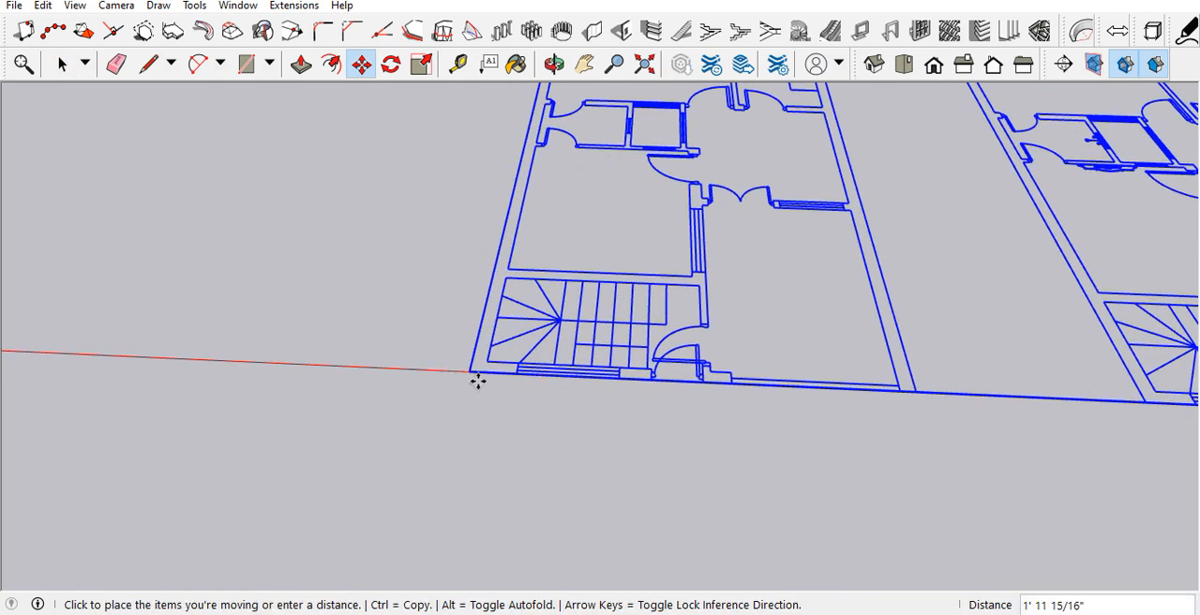
pyautogui.scroll(-8, 476, 378)
pyautogui.scroll(-6, 788, 382)
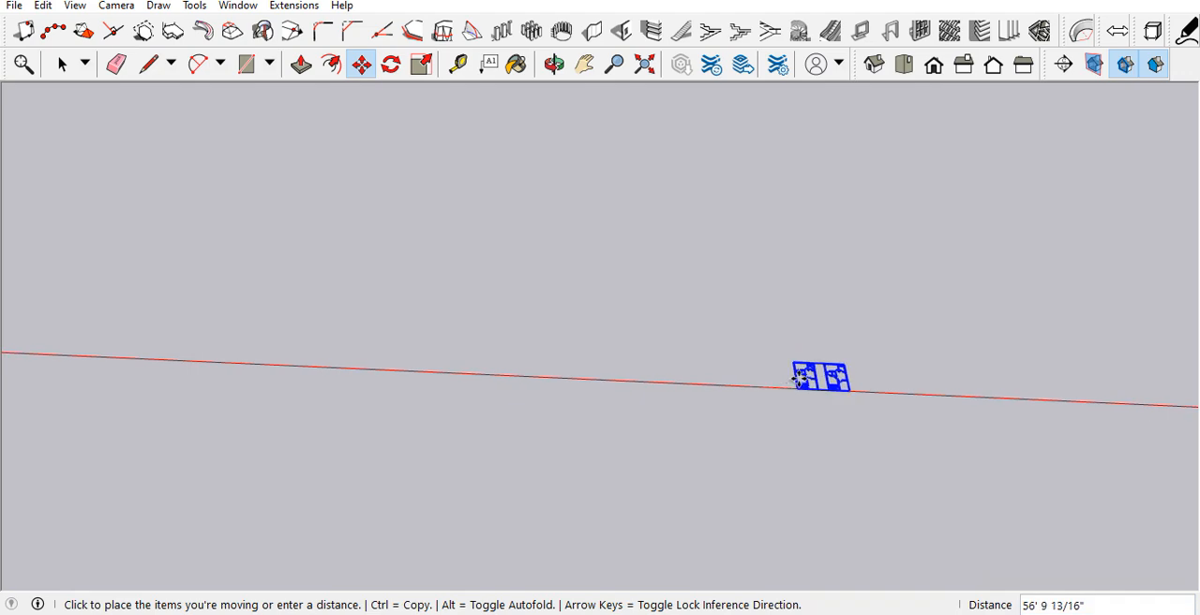
pyautogui.scroll(3, 235, 356)
pyautogui.scroll(8, 234, 356)
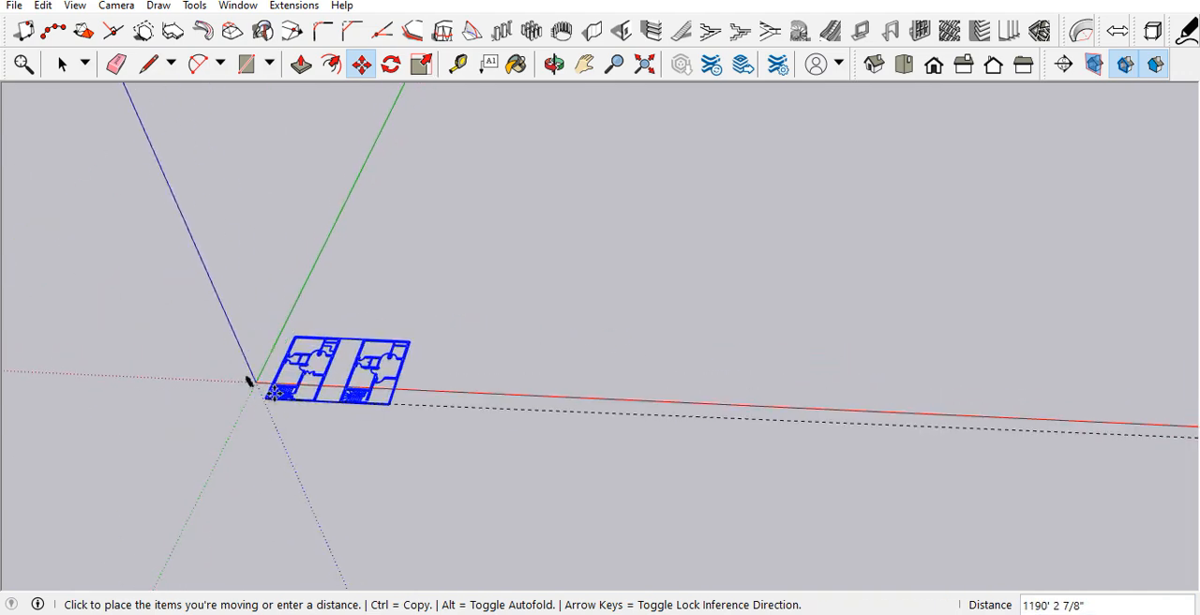
pyautogui.click(225, 359)
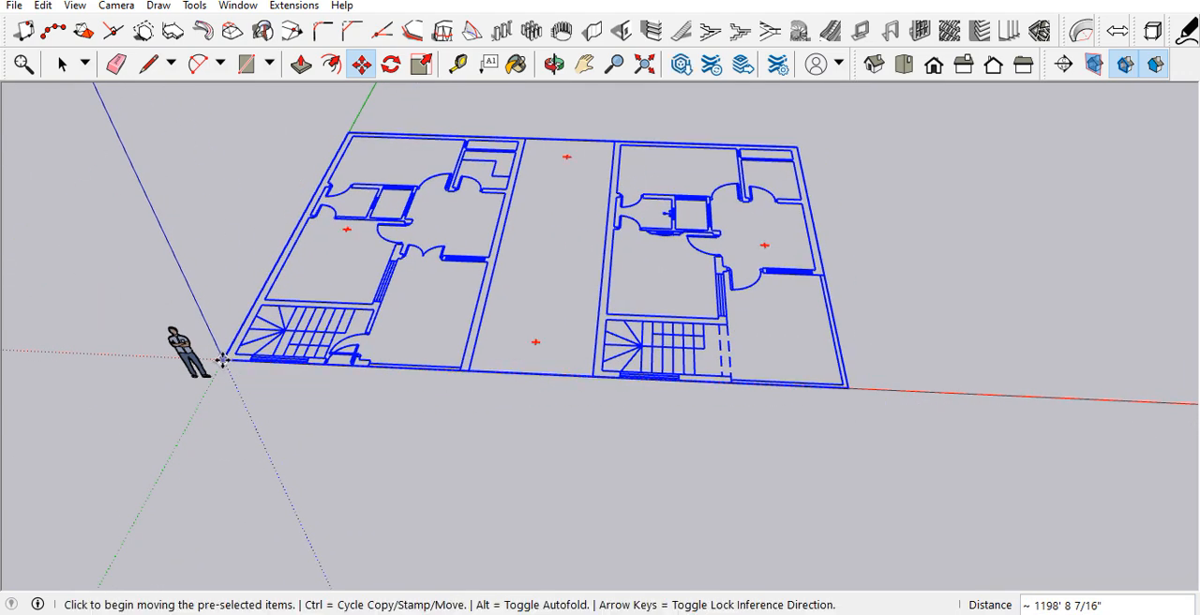
pyautogui.press('space')
# Step: Delete the scale figure standing beside the origin
pyautogui.scroll(4, 193, 406)
pyautogui.scroll(3, 205, 345)
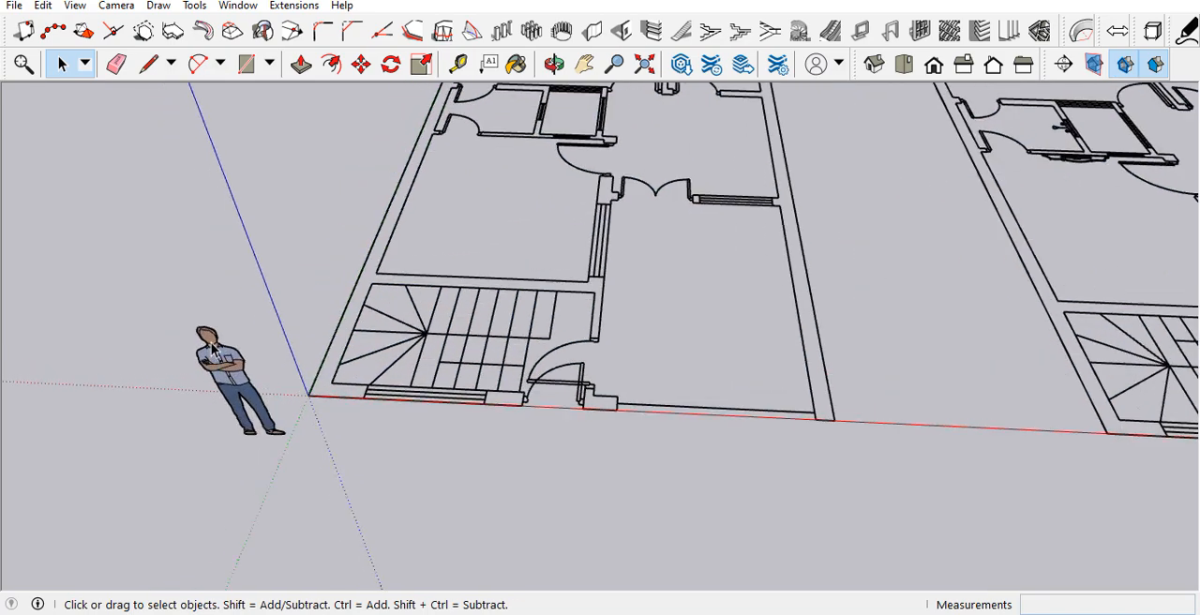
pyautogui.click(209, 401)
pyautogui.press('Delete')
# Step: Examine both floor plans side by side from several angles, including the ground floor's staircase and front entrance
pyautogui.moveTo(209, 407); pyautogui.dragTo(482, 435, button='middle')
pyautogui.scroll(-5, 482, 439)
pyautogui.scroll(1, 506, 436)
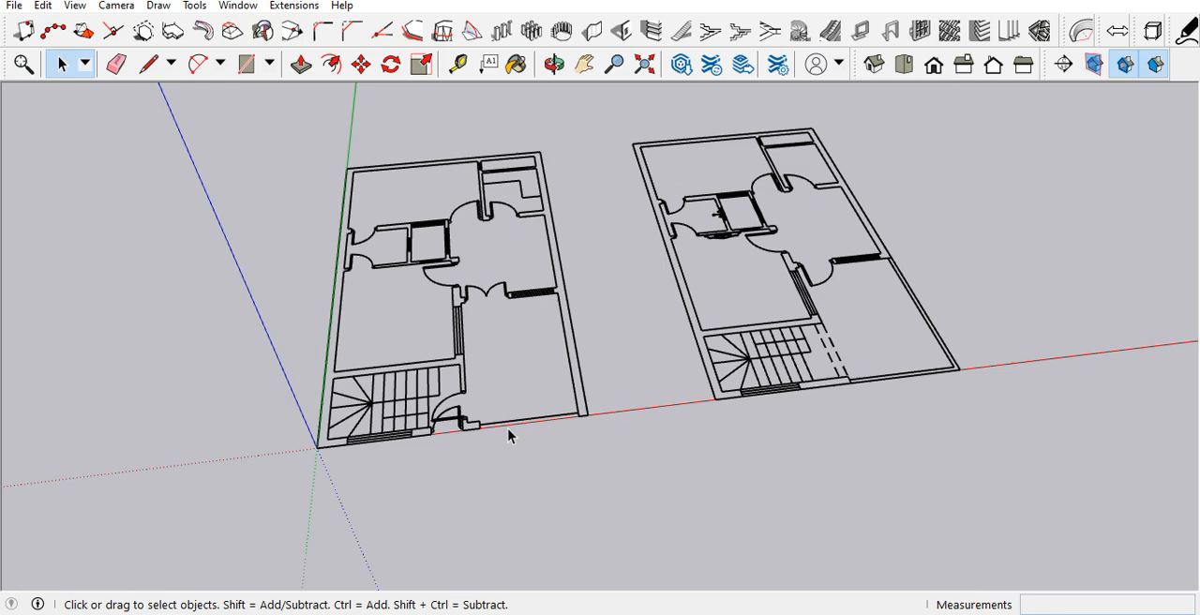
pyautogui.scroll(-3, 513, 375)
pyautogui.moveTo(543, 334); pyautogui.dragTo(541, 419, button='middle')
pyautogui.scroll(2, 441, 333)
pyautogui.scroll(-3, 440, 339)
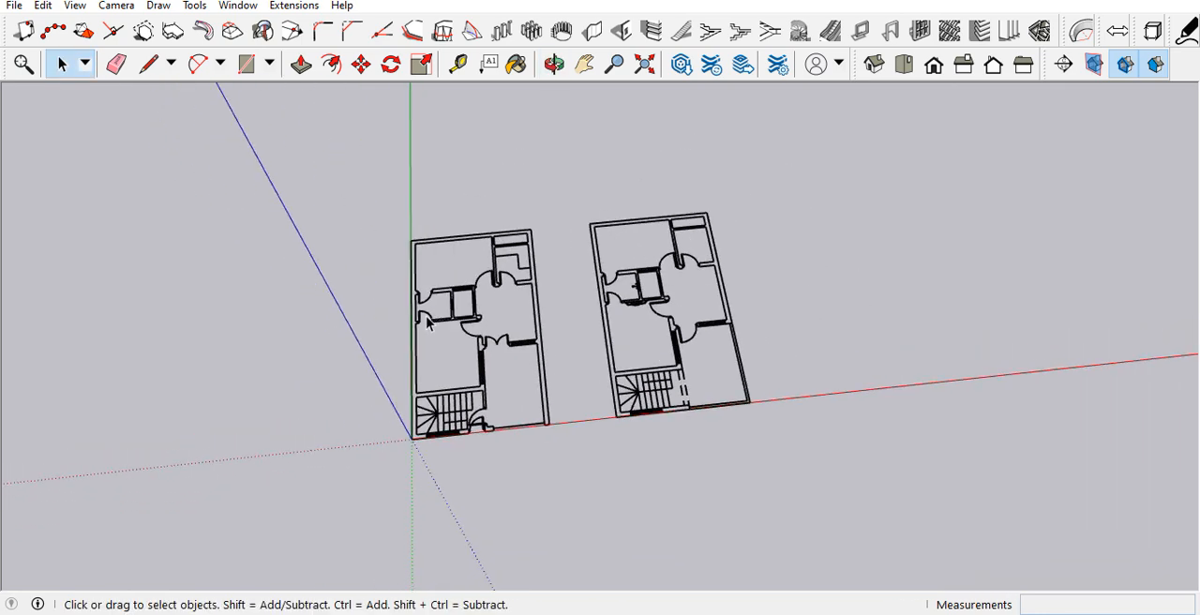
pyautogui.scroll(4, 380, 312)
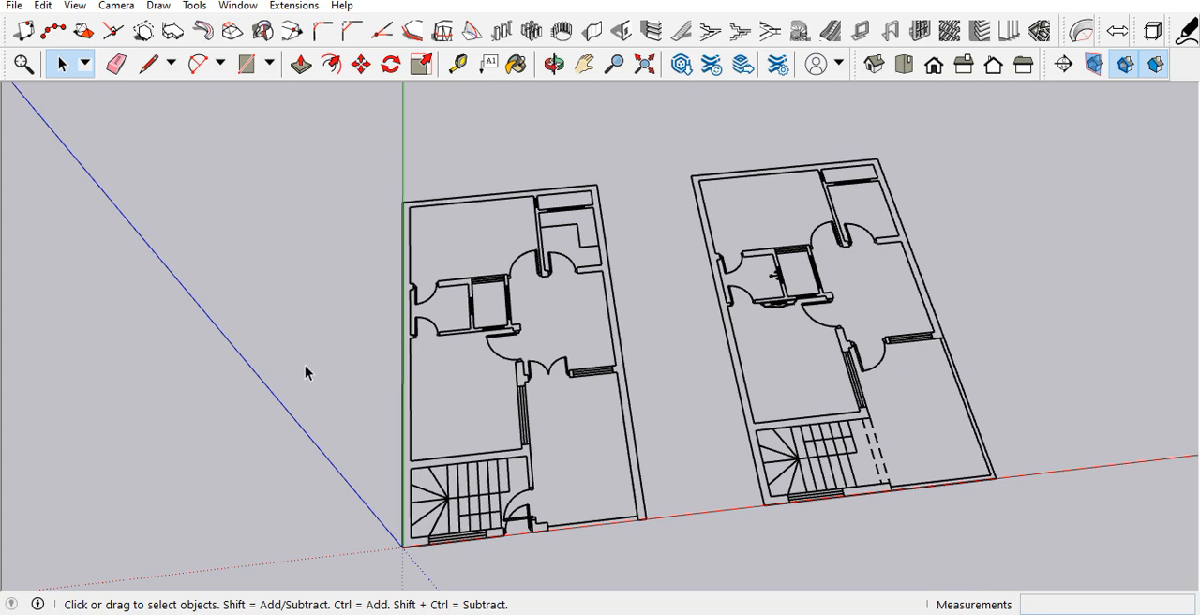
pyautogui.scroll(-2, 307, 364)
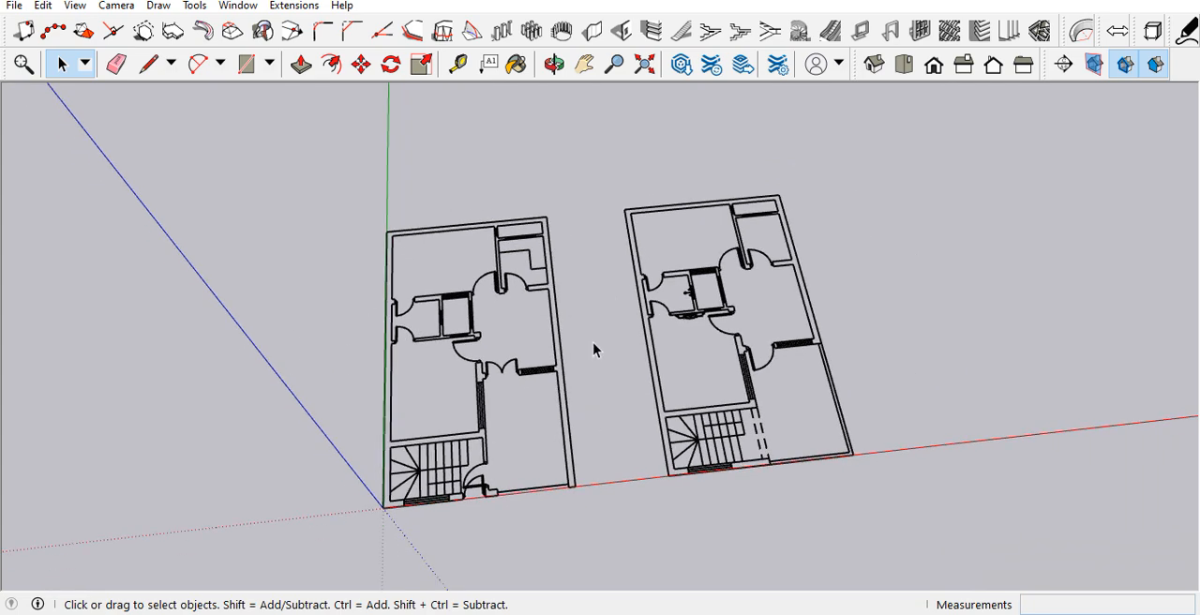
pyautogui.scroll(2, 600, 451)
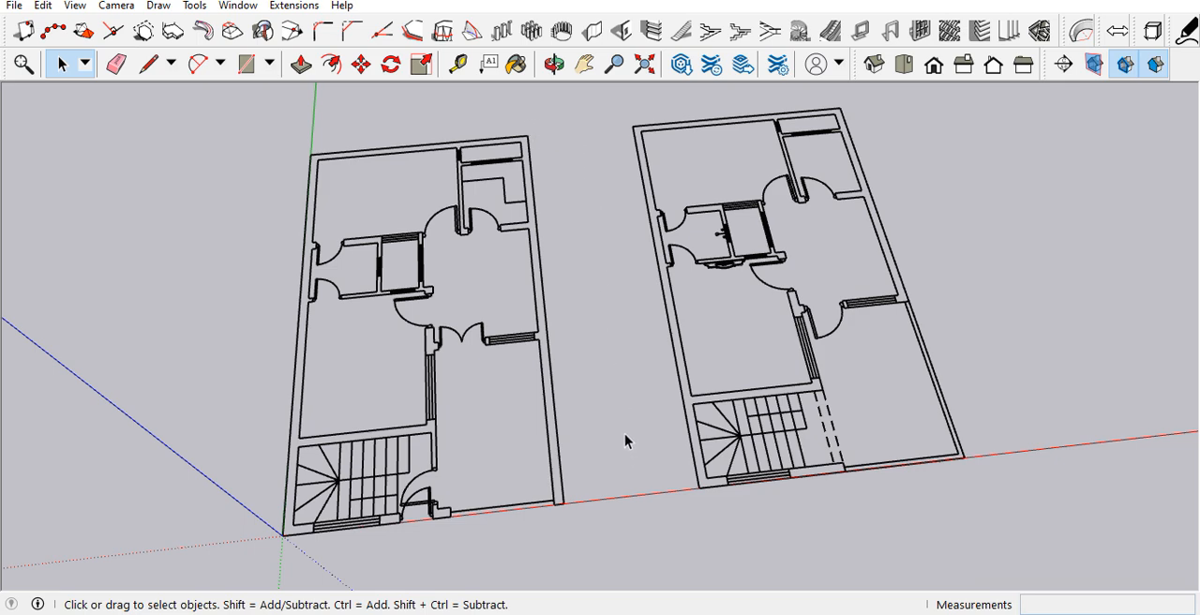
pyautogui.scroll(-1, 625, 440)
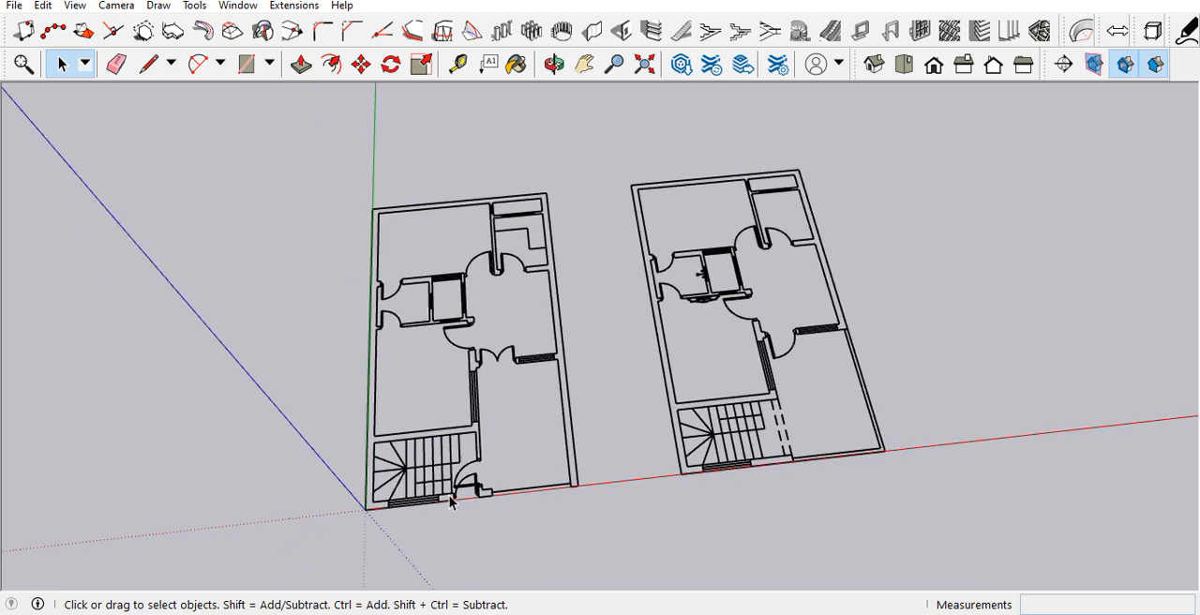
pyautogui.scroll(3, 450, 503)
pyautogui.scroll(-1, 544, 382)
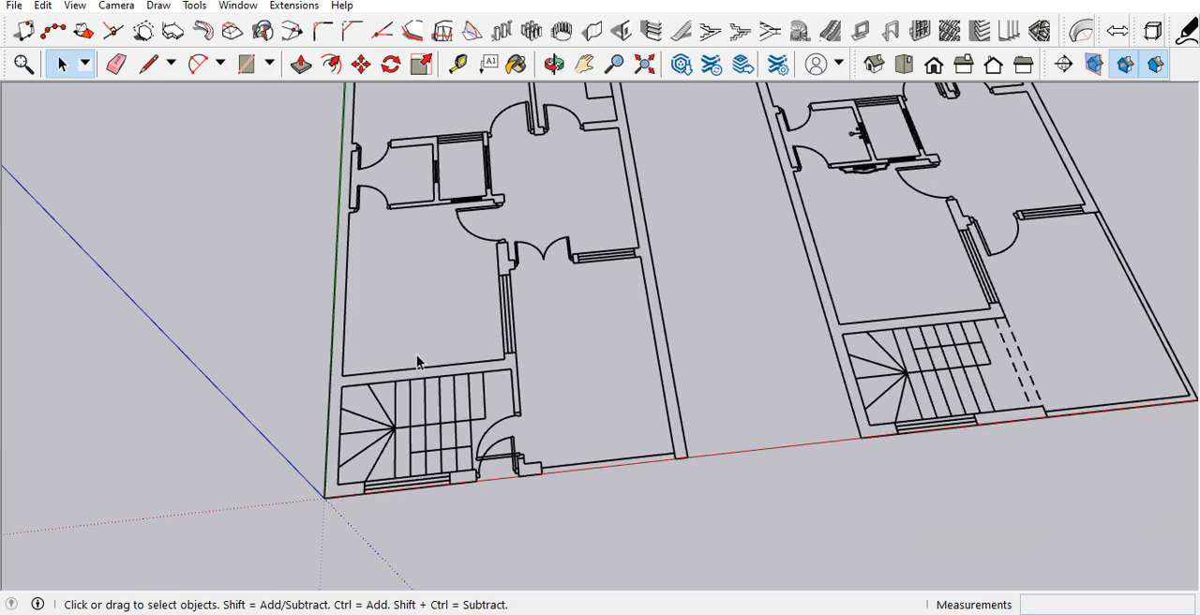
pyautogui.scroll(-2, 504, 385)
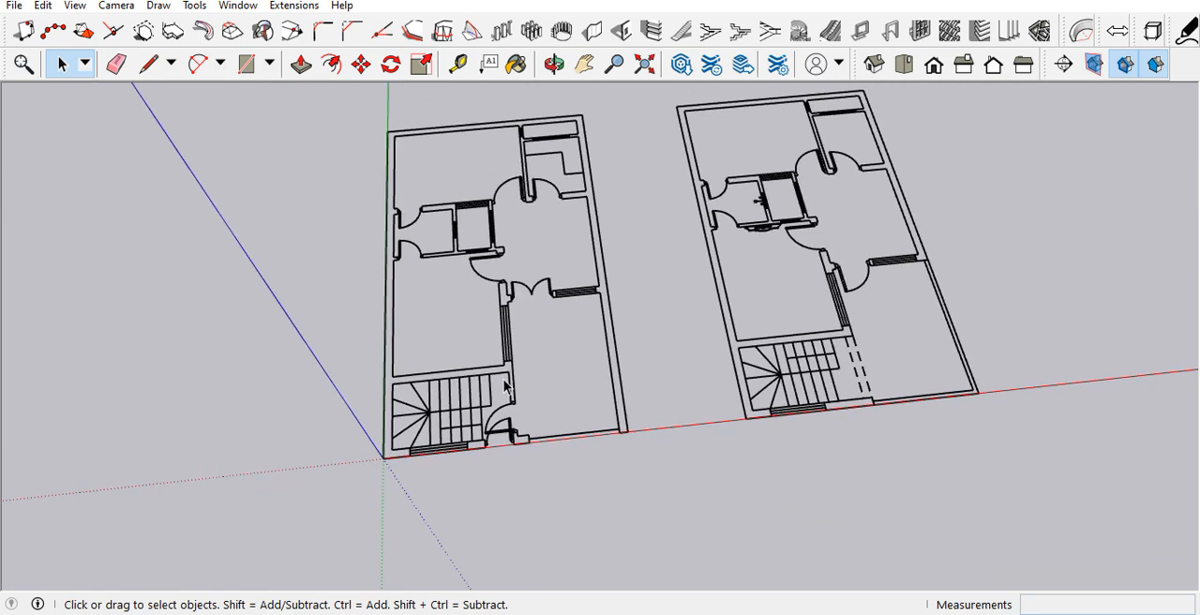
pyautogui.scroll(3, 513, 445)
pyautogui.scroll(-2, 588, 408)
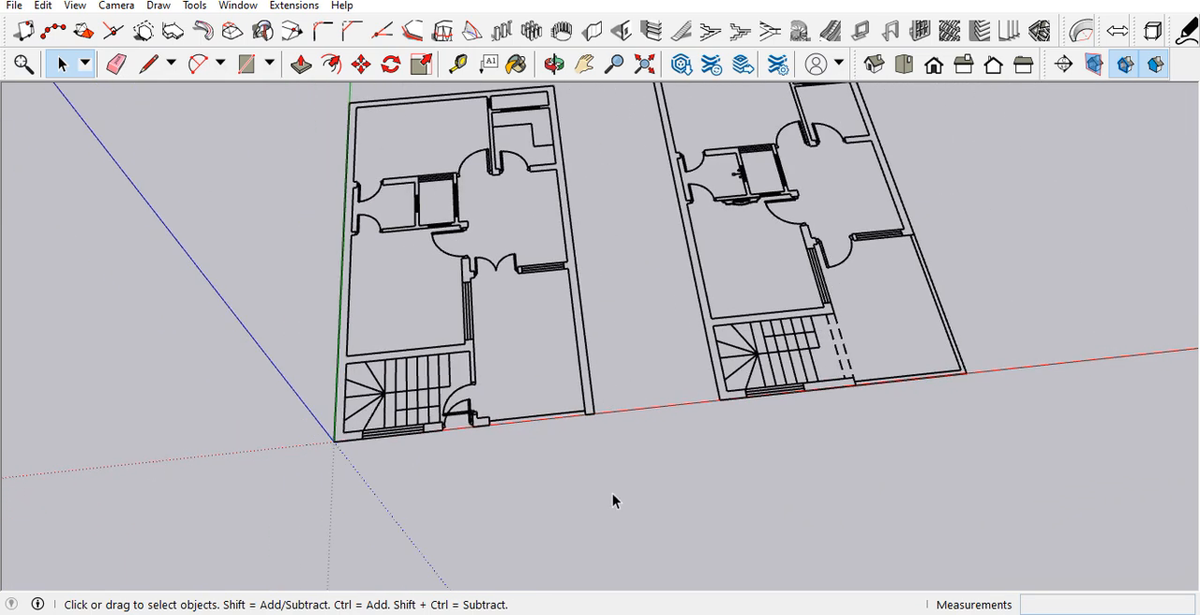
# Step: Draw a 12' 9" by 9" rectangle from the origin over the ground floor's front wall, ending at the pillar past the door
pyautogui.scroll(3, 298, 402)
pyautogui.scroll(4, 412, 432)
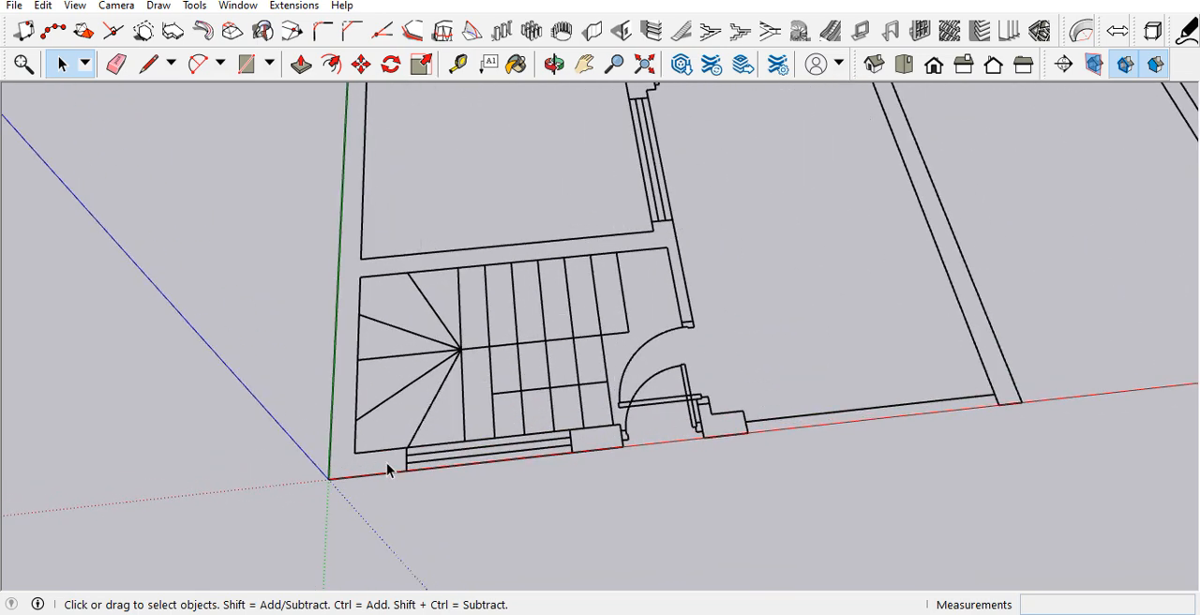
pyautogui.press('r')
pyautogui.click(313, 486)
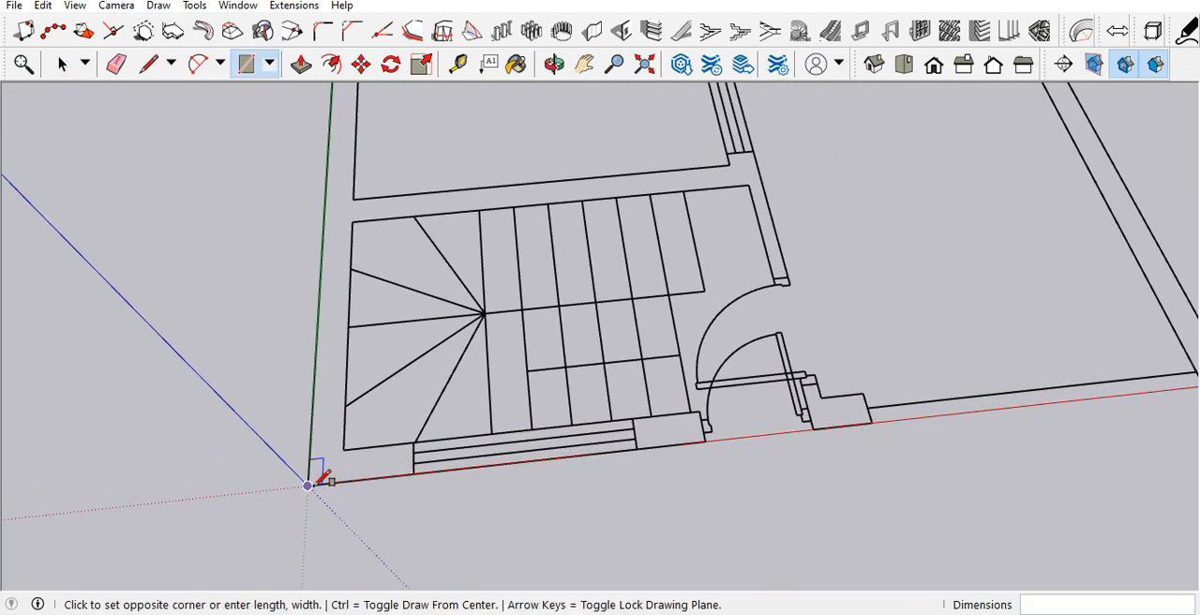
pyautogui.scroll(-3, 313, 484)
pyautogui.scroll(3, 473, 450)
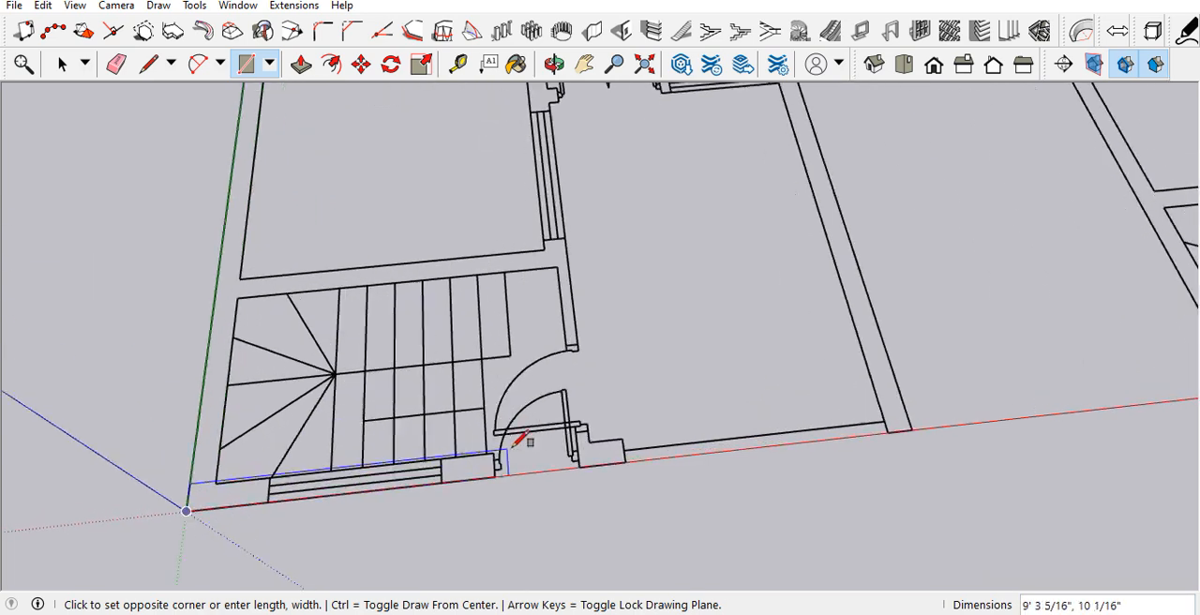
pyautogui.click(621, 438)
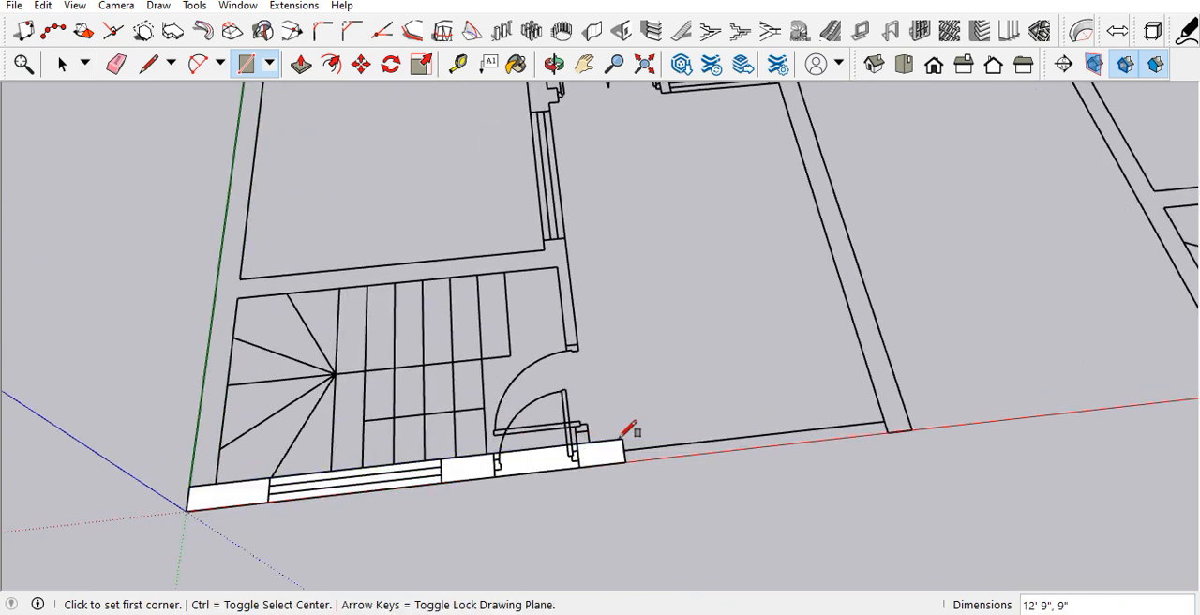
# Step: Draw a rectangle over the front door opening, across the full wall thickness, to split it from the wall face
pyautogui.scroll(5, 521, 480)
pyautogui.scroll(2, 495, 472)
pyautogui.click(454, 469)
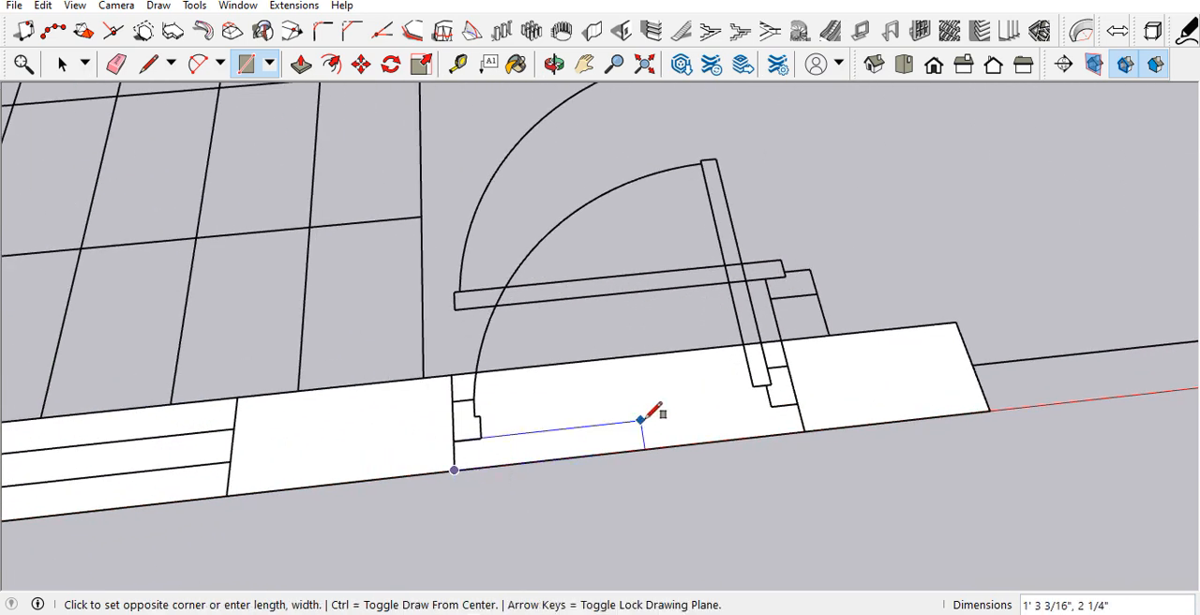
pyautogui.click(783, 339)
pyautogui.scroll(-5, 871, 394)
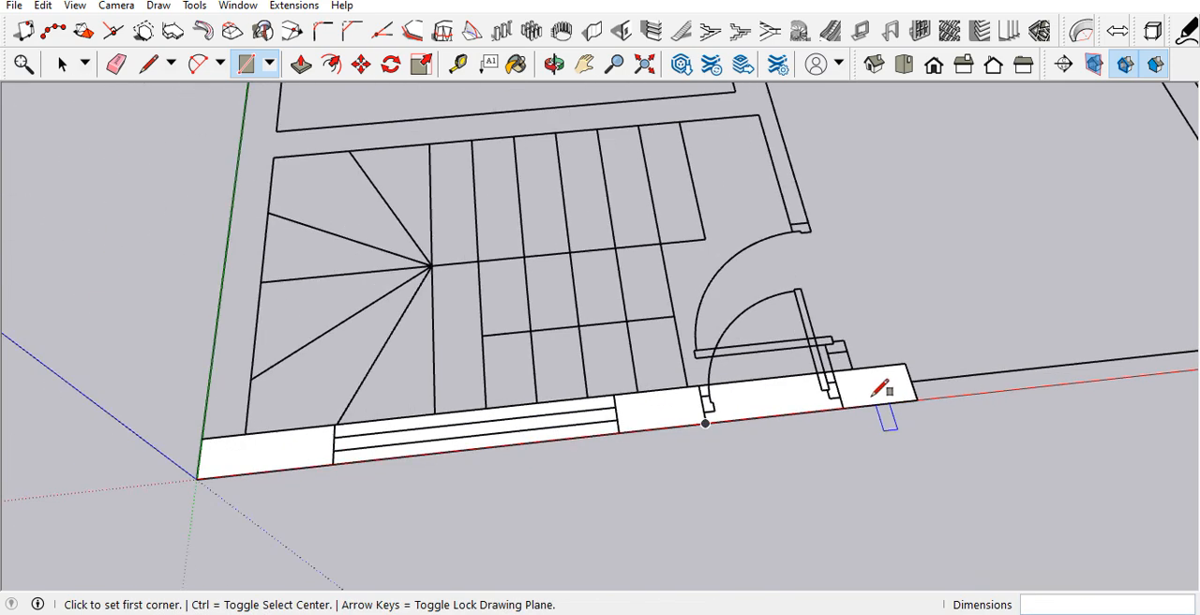
# Step: Draw a 5' by 9" rectangle over the staircase window opening in the front wall
pyautogui.scroll(4, 339, 413)
pyautogui.click(336, 478)
pyautogui.scroll(2, 737, 379)
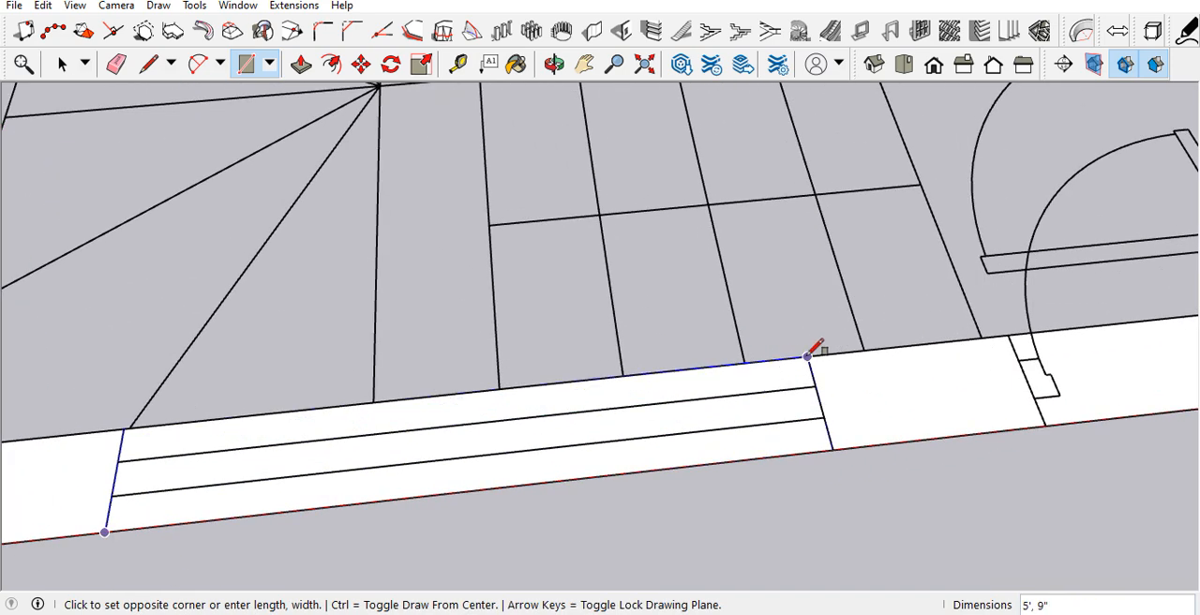
pyautogui.click(809, 359)
pyautogui.scroll(-2, 739, 403)
# Step: Check that the front wall pieces beside the window and door openings are separate faces by selecting each one
pyautogui.press('space')
pyautogui.click(332, 466)
pyautogui.scroll(-2, 337, 465)
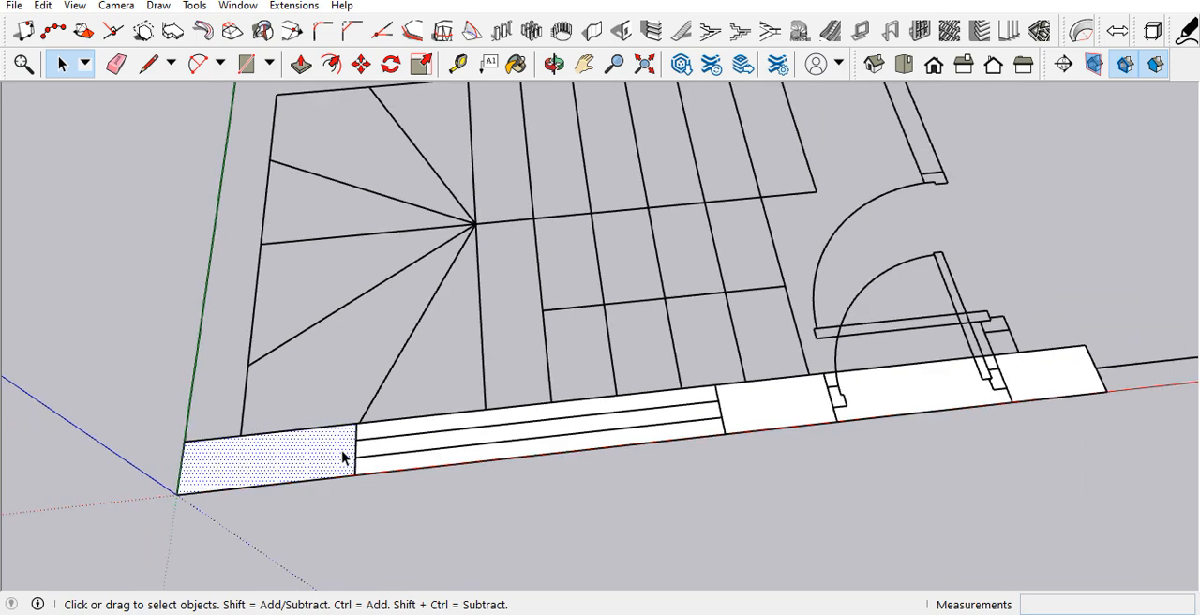
pyautogui.click(678, 423)
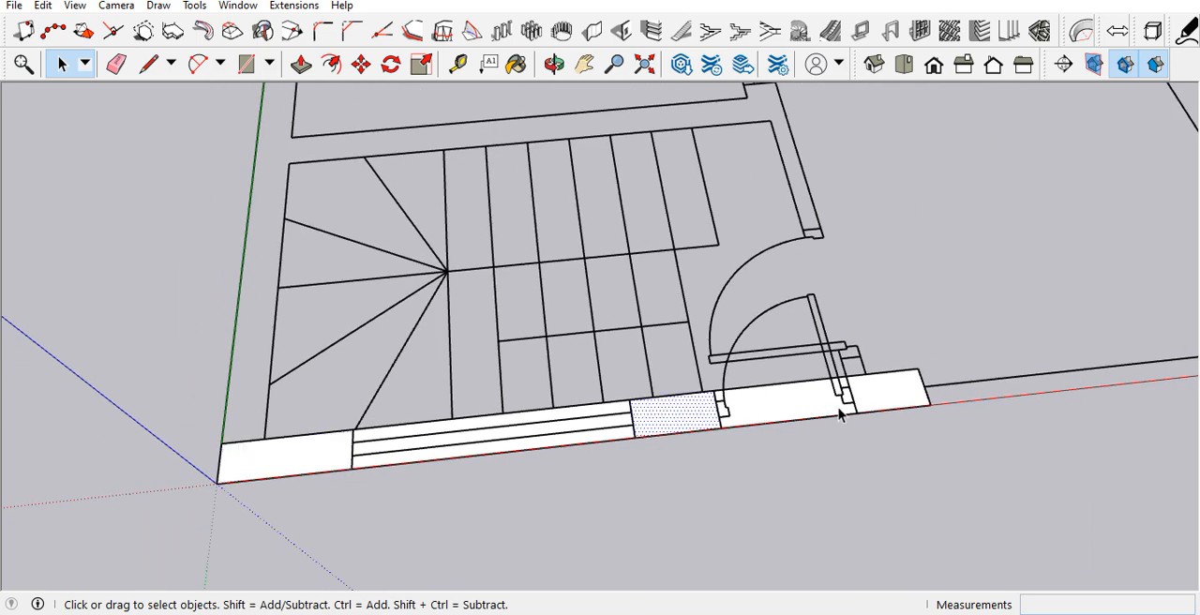
pyautogui.scroll(-4, 491, 458)
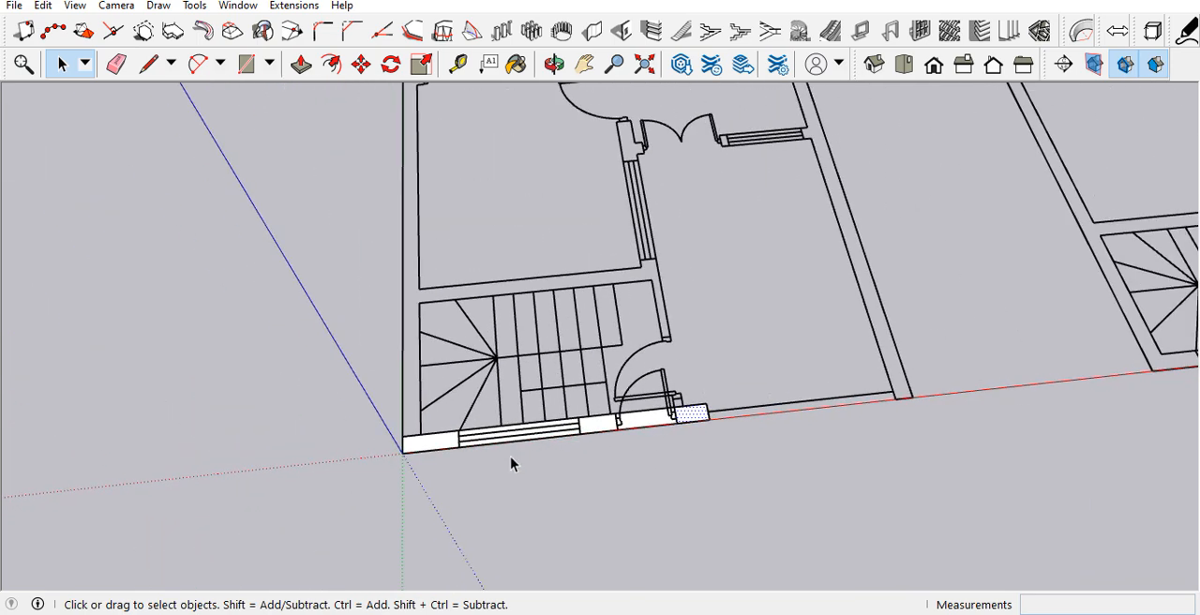
pyautogui.scroll(-2, 507, 460)
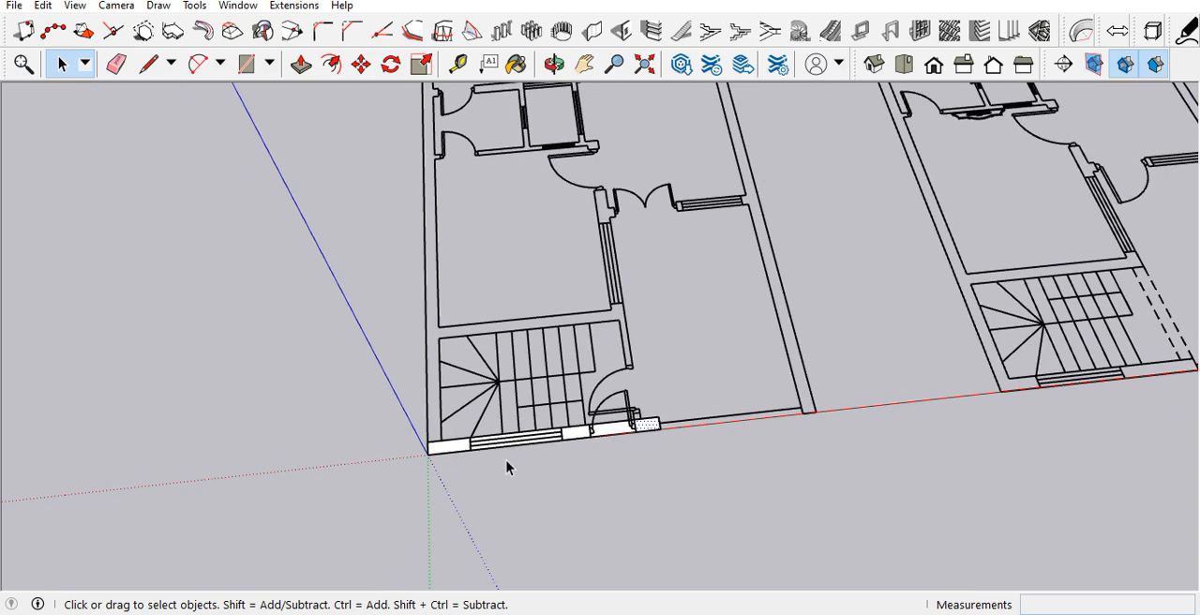
# Step: Push/Pull the front wall's corner face at the origin up 11'
pyautogui.scroll(3, 501, 452)
pyautogui.moveTo(452, 495); pyautogui.dragTo(429, 375, button='middle')
pyautogui.press('p')
pyautogui.press('Escape')
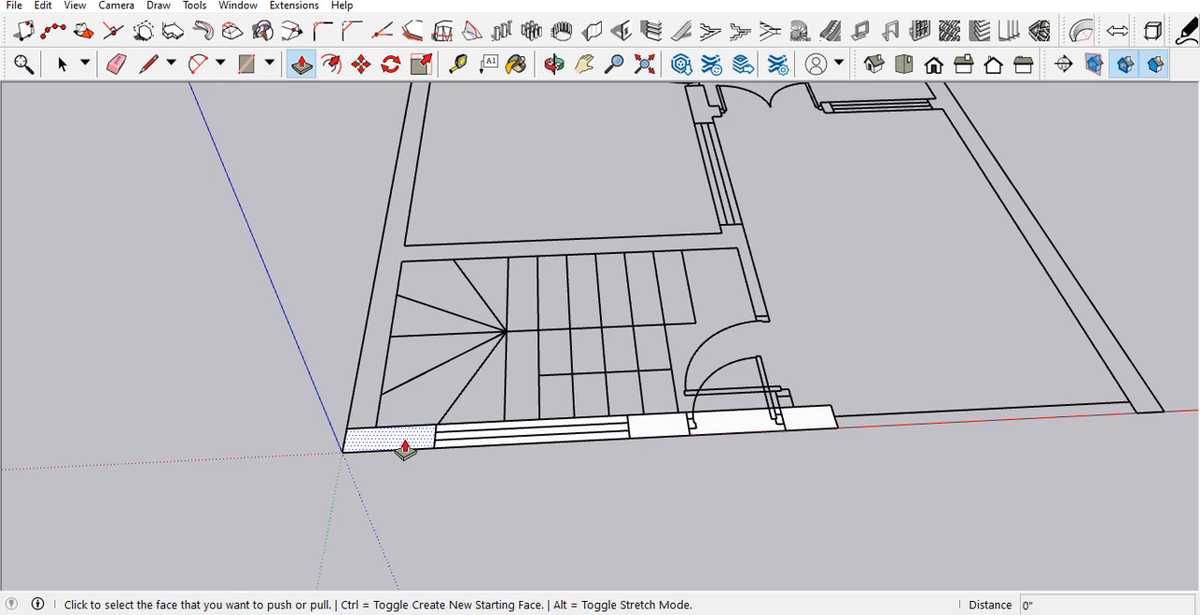
pyautogui.click(404, 450)
pyautogui.scroll(-3, 423, 386)
pyautogui.scroll(-3, 385, 359)
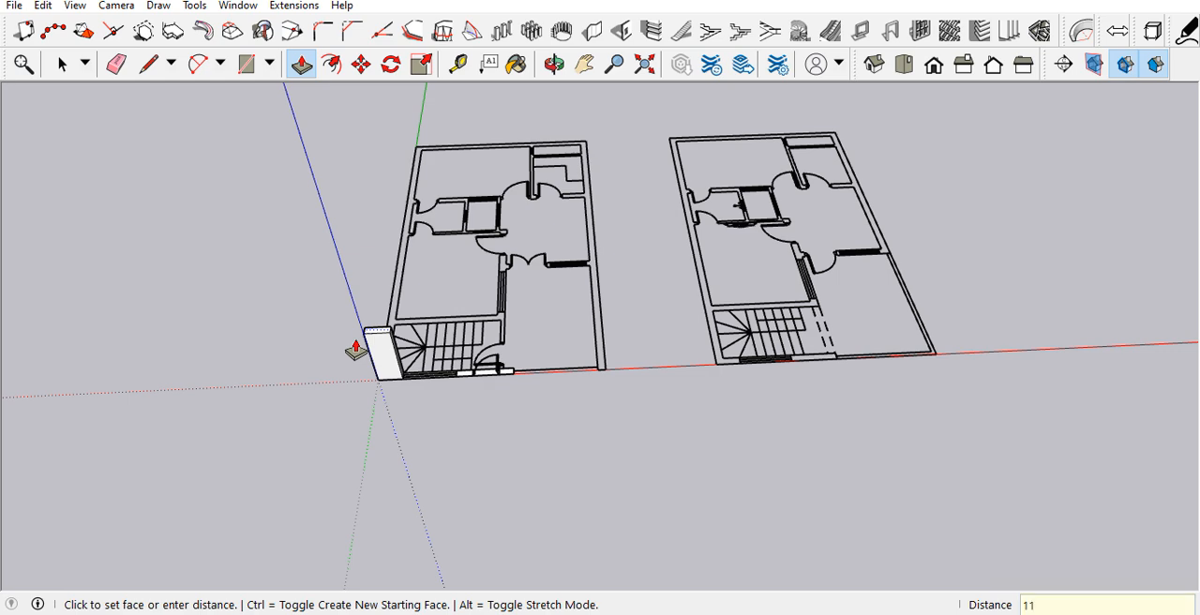
pyautogui.click(427, 363)
# Step: Repeat the 11' Push/Pull on the front wall pieces on both sides of the door opening
pyautogui.scroll(5, 441, 380)
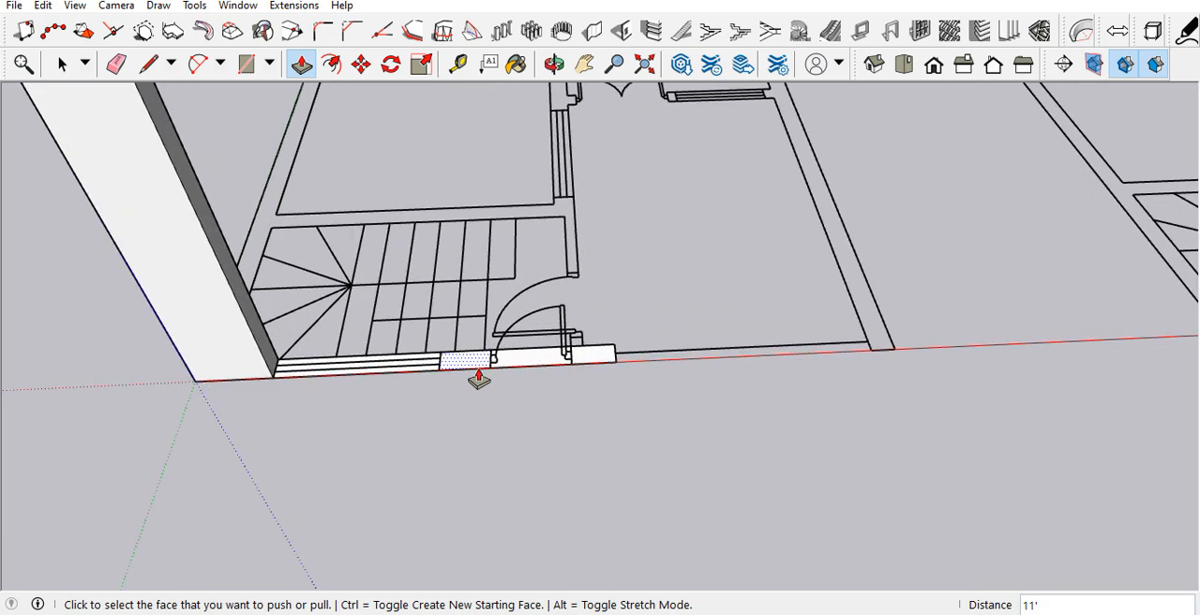
pyautogui.scroll(-3, 469, 403)
pyautogui.scroll(3, 463, 423)
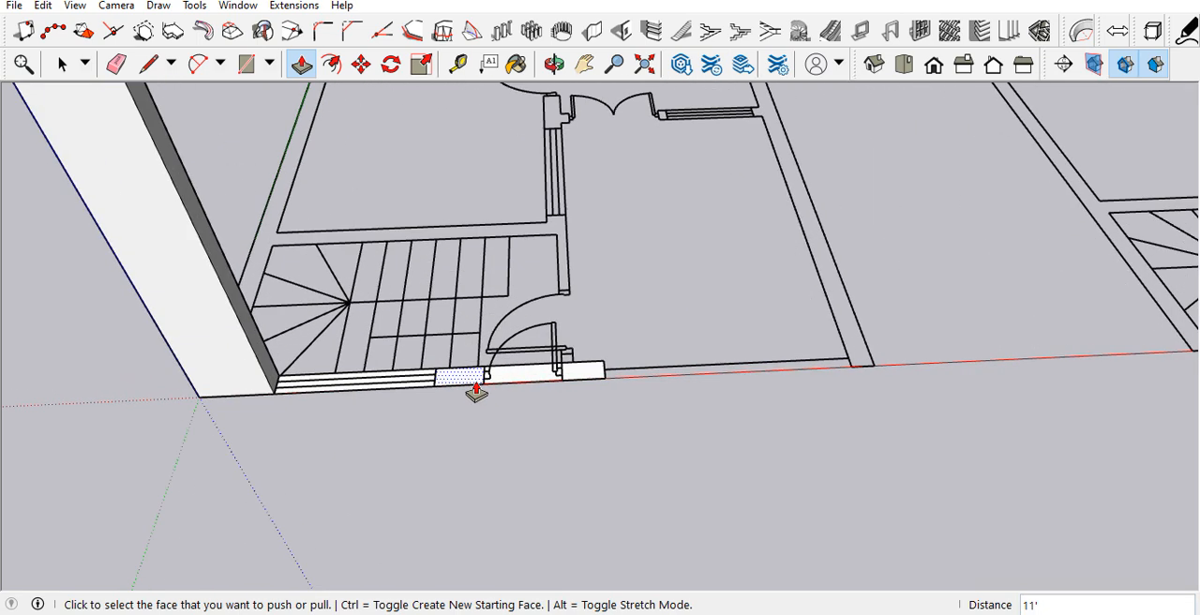
pyautogui.doubleClick(477, 392)
pyautogui.scroll(-2, 448, 454)
pyautogui.doubleClick(530, 413)
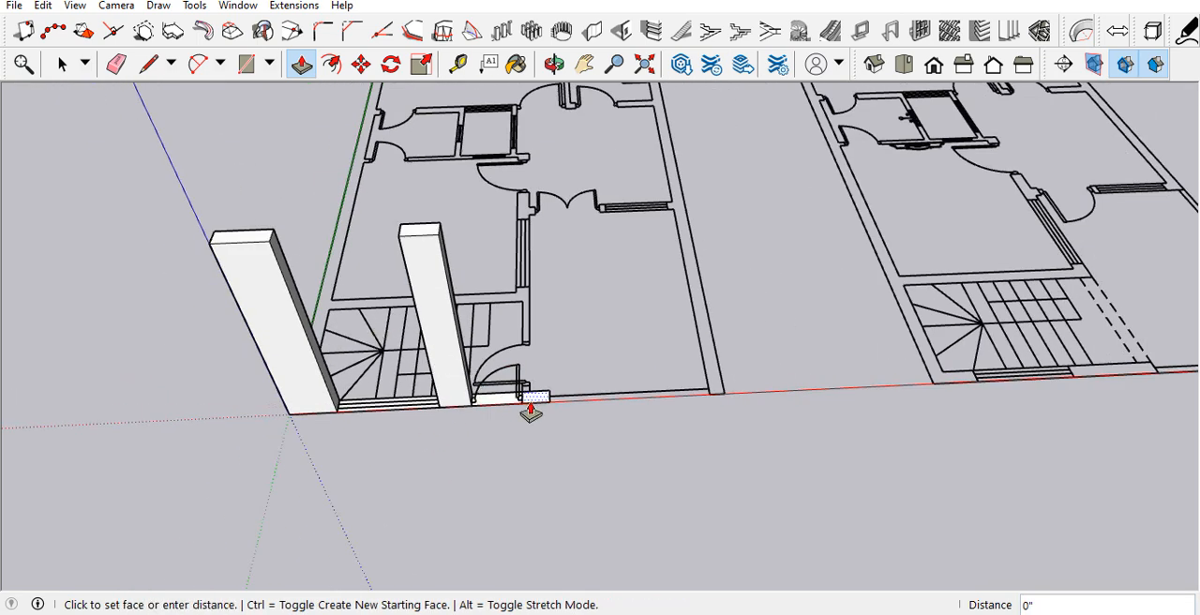
pyautogui.scroll(-3, 469, 422)
# Step: Push/Pull the face of the staircase window opening up 3' to form the wall below the window
pyautogui.moveTo(422, 394); pyautogui.dragTo(550, 276, button='middle')
pyautogui.scroll(5, 463, 485)
pyautogui.scroll(1, 471, 460)
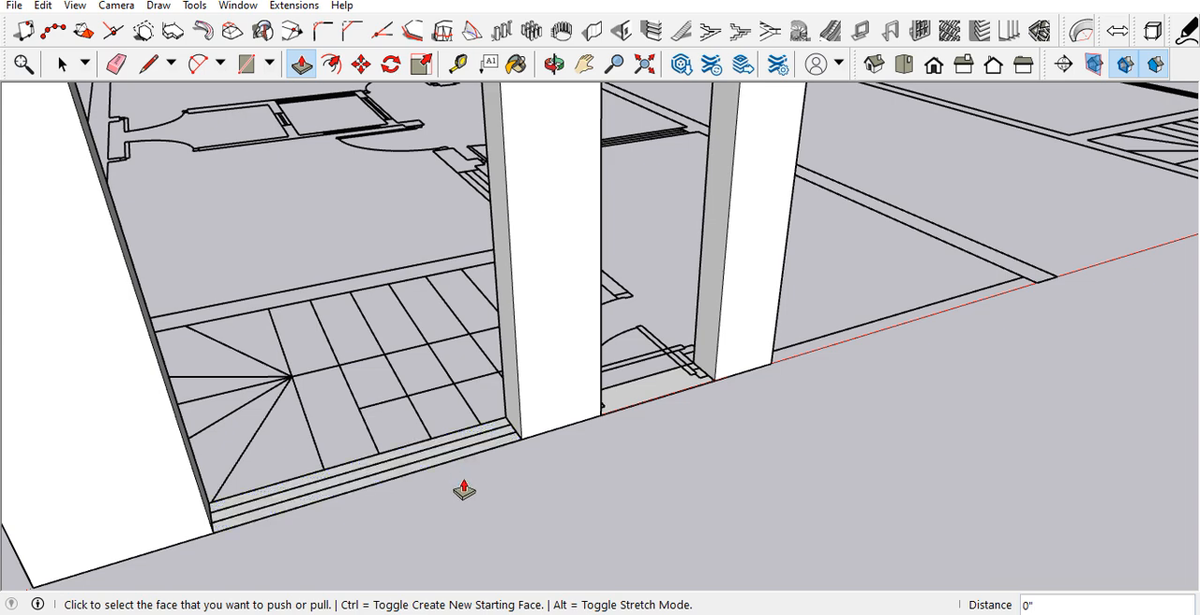
pyautogui.scroll(-1, 466, 481)
pyautogui.click(471, 463)
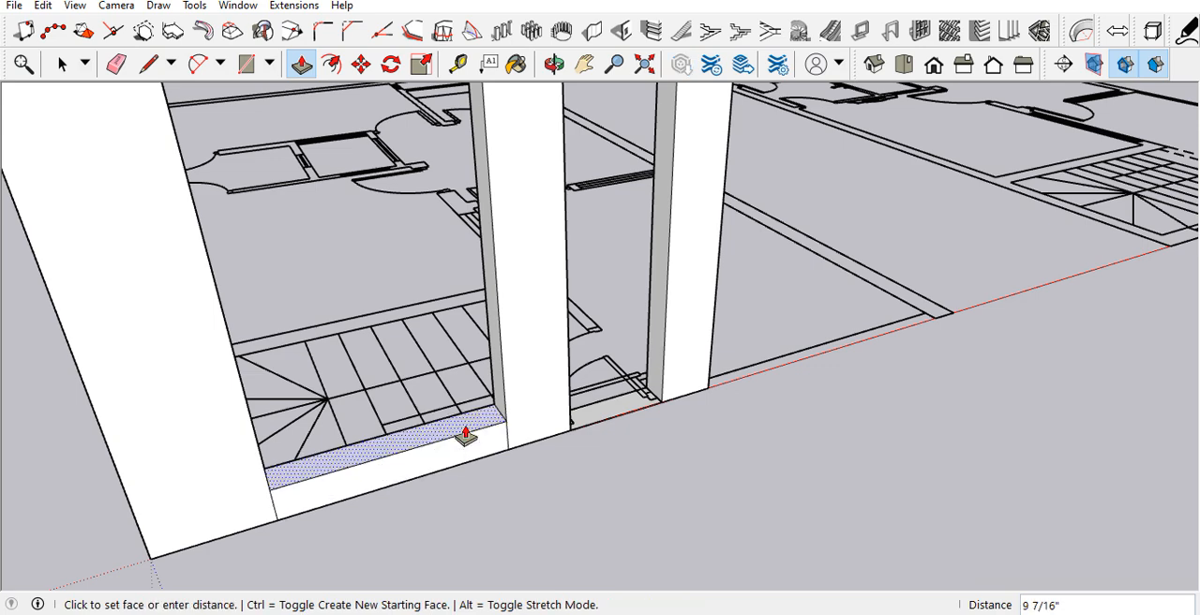
pyautogui.press('Return')
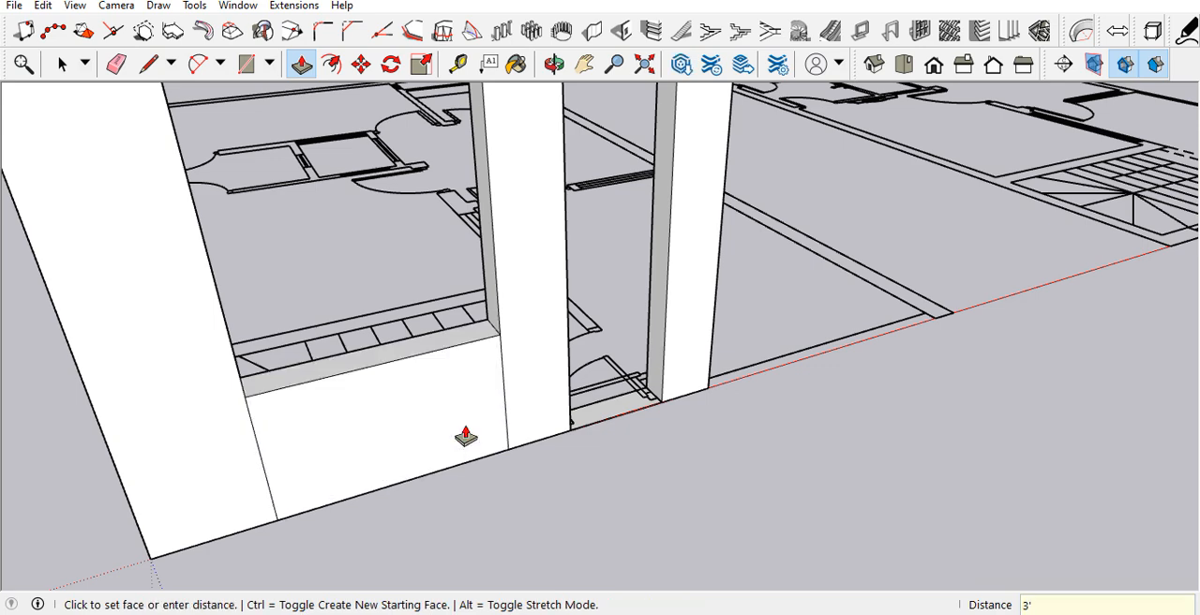
pyautogui.scroll(-5, 469, 434)
pyautogui.scroll(-2, 675, 429)
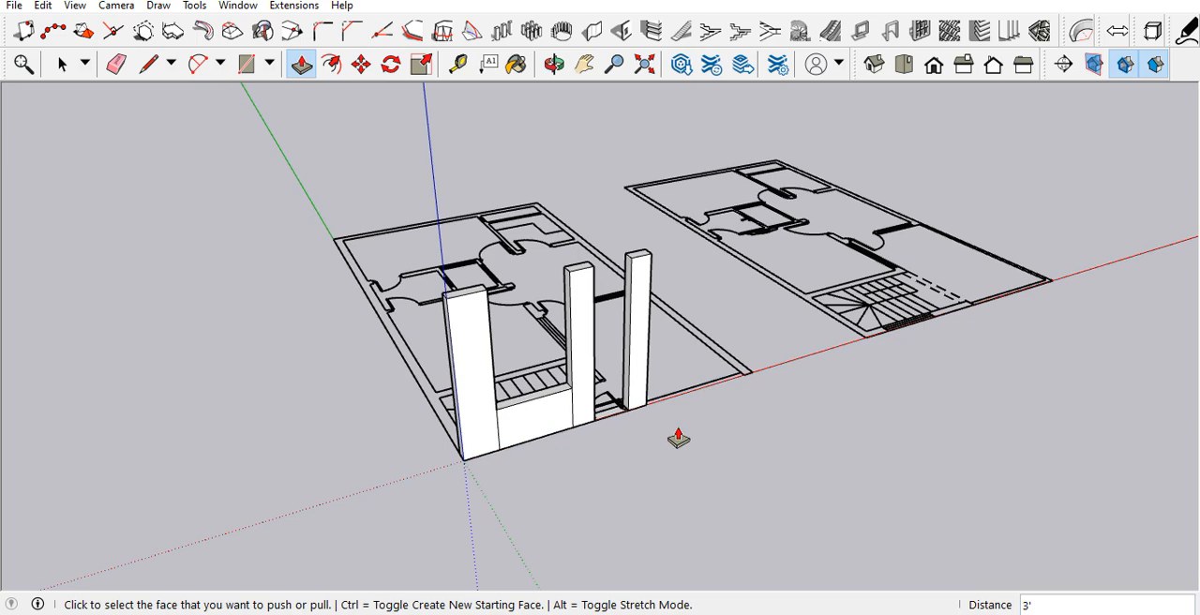
pyautogui.scroll(3, 653, 452)
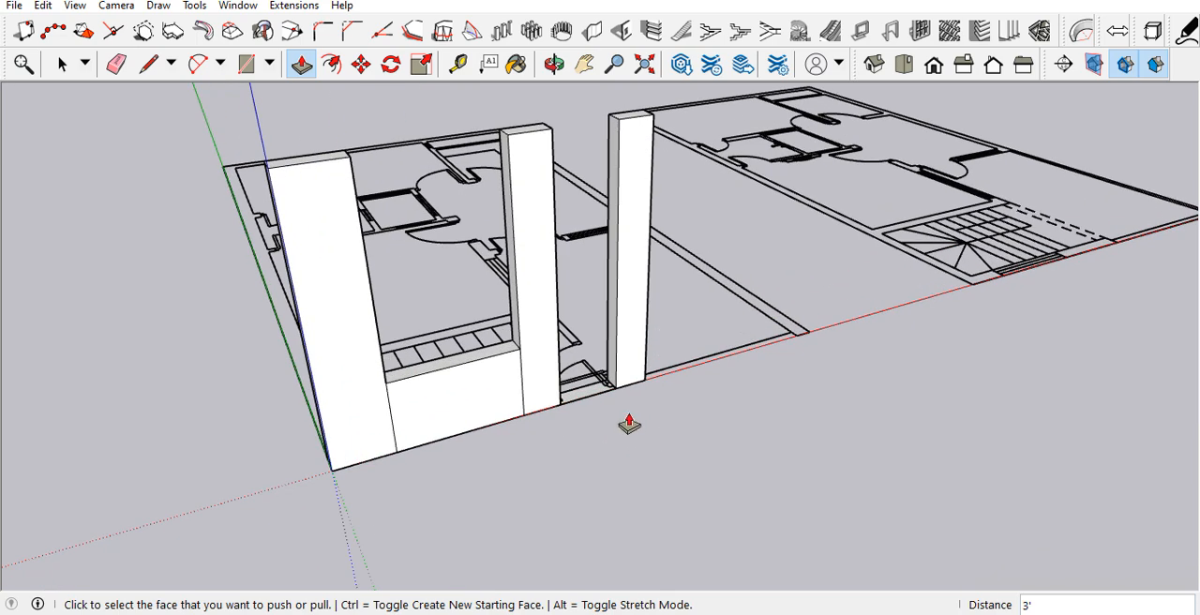
pyautogui.scroll(-4, 629, 425)
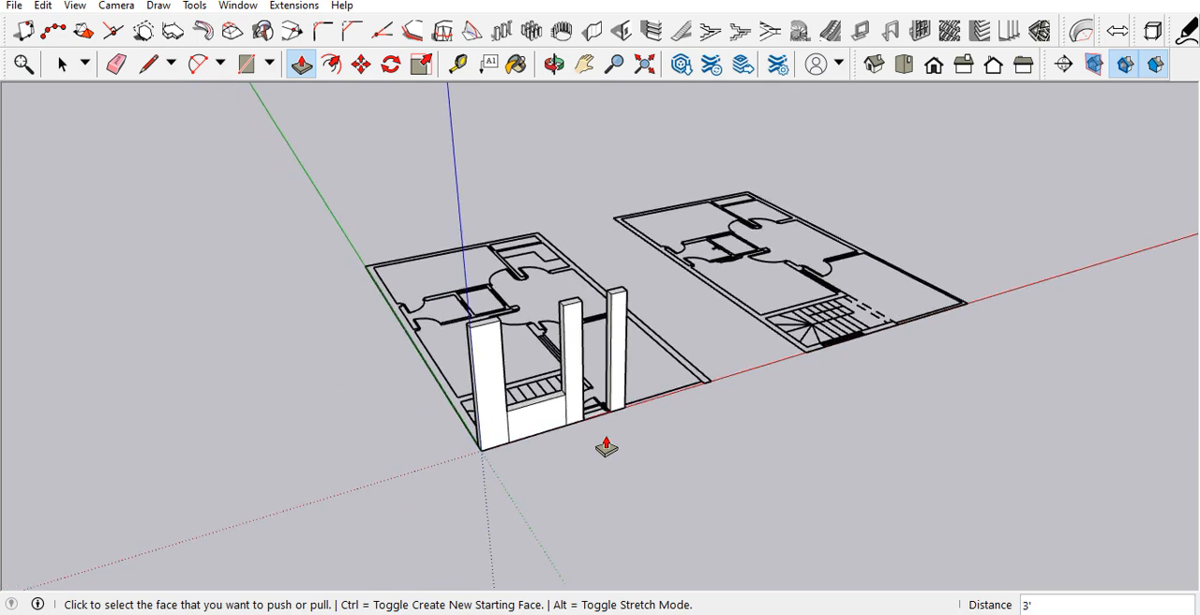
pyautogui.scroll(2, 601, 441)
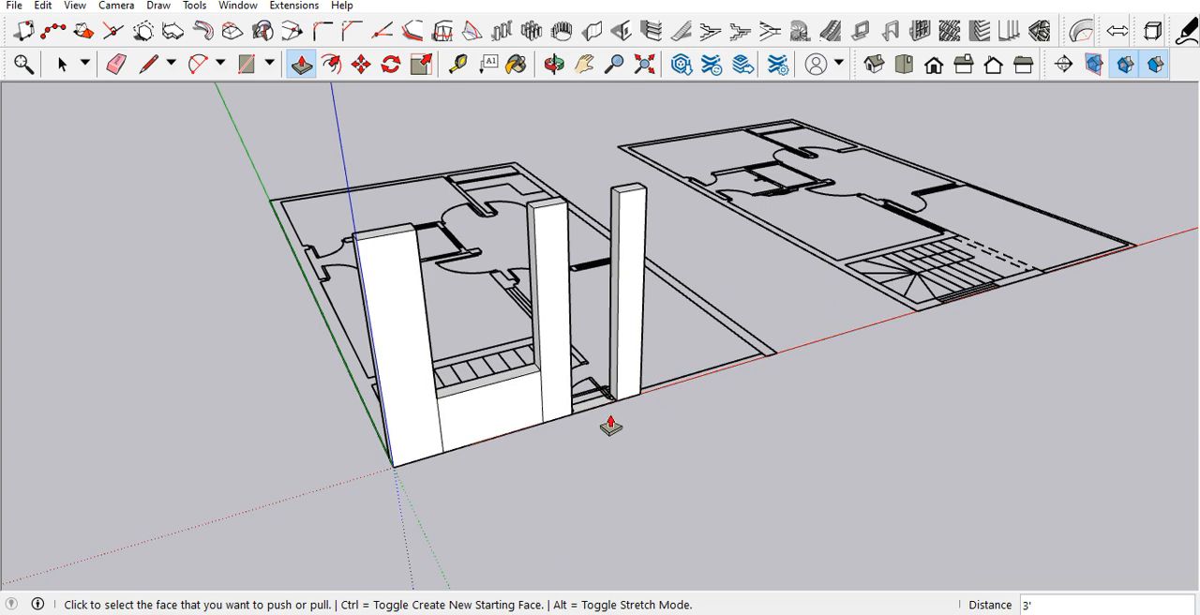
pyautogui.scroll(3, 521, 433)
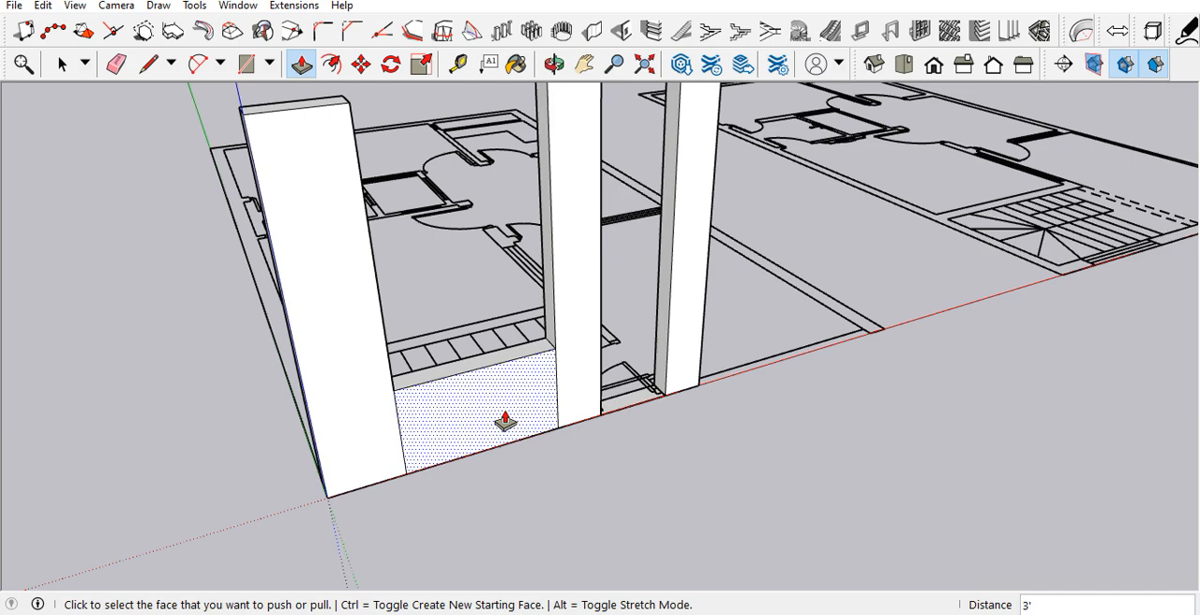
pyautogui.moveTo(483, 429); pyautogui.dragTo(391, 420, button='middle')
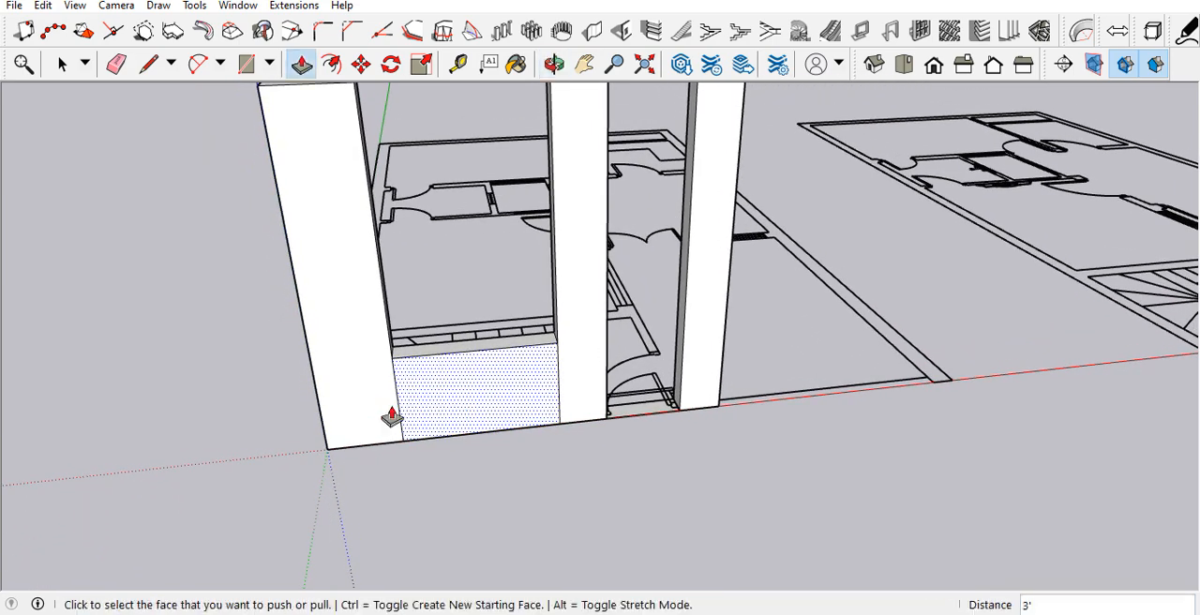
pyautogui.scroll(2, 403, 419)
pyautogui.scroll(-5, 412, 417)
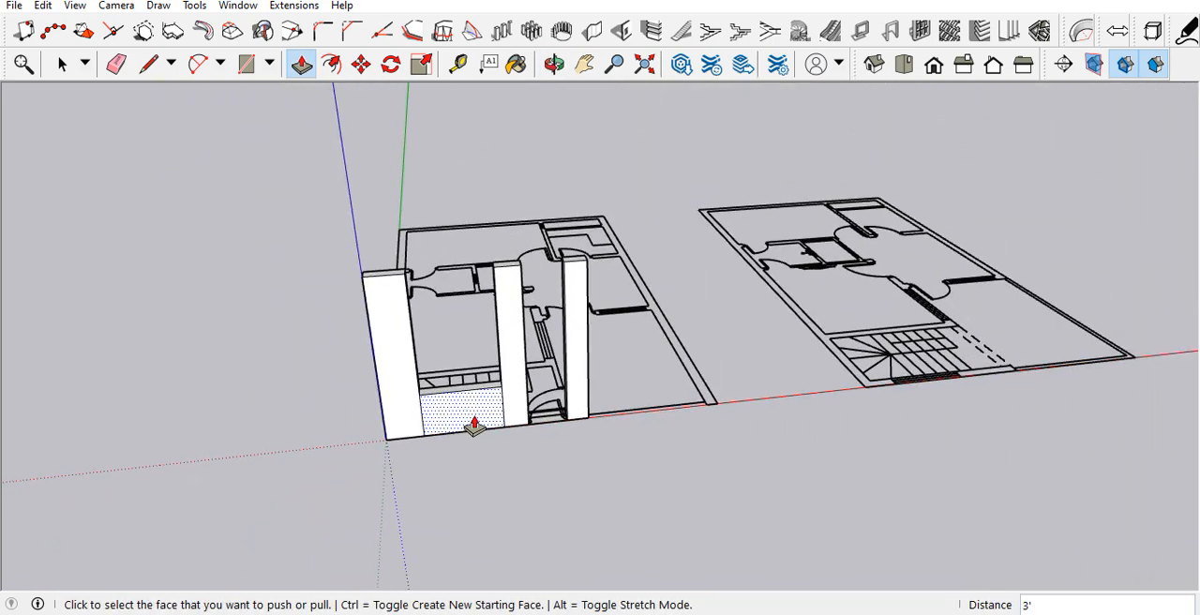
# Step: Draw a 9" by 26' 8" rectangle over the plan's long side wall, starting from its front corner on the red axis
pyautogui.scroll(3, 661, 394)
pyautogui.moveTo(659, 394); pyautogui.dragTo(464, 551, button='middle')
pyautogui.scroll(-2, 469, 525)
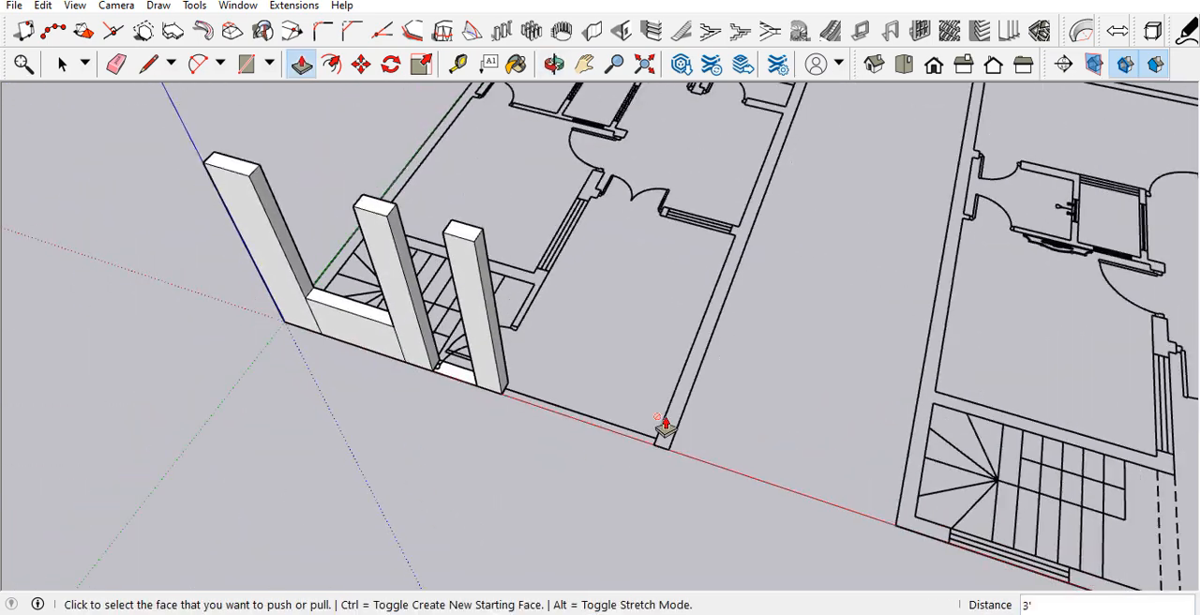
pyautogui.scroll(3, 666, 422)
pyautogui.press('r')
pyautogui.click(663, 472)
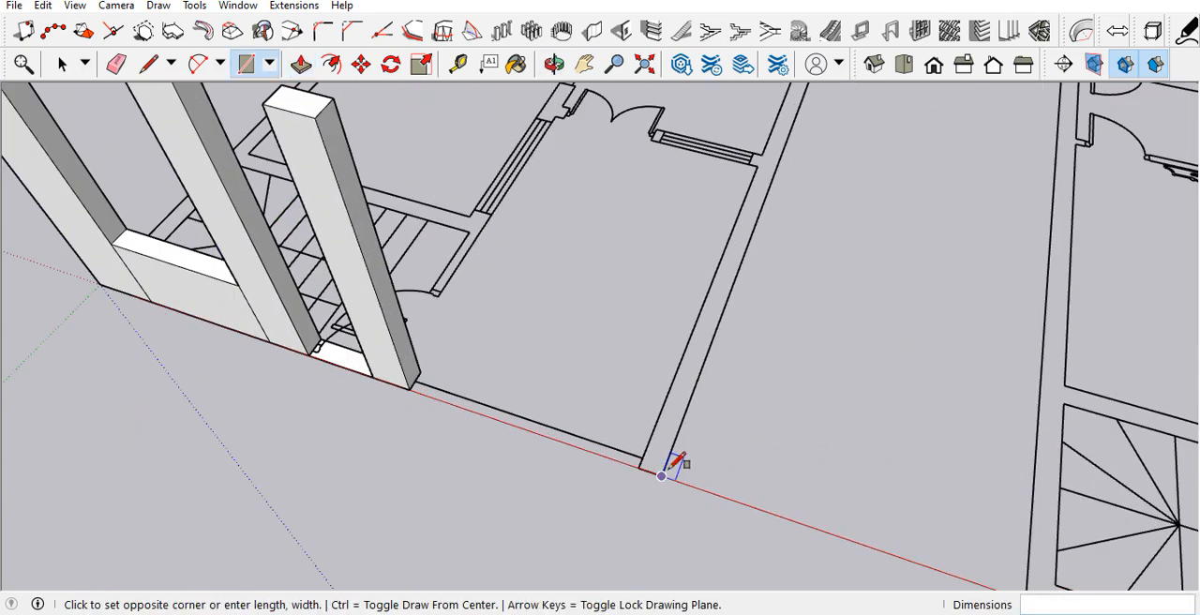
pyautogui.scroll(-1, 667, 468)
pyautogui.click(786, 116)
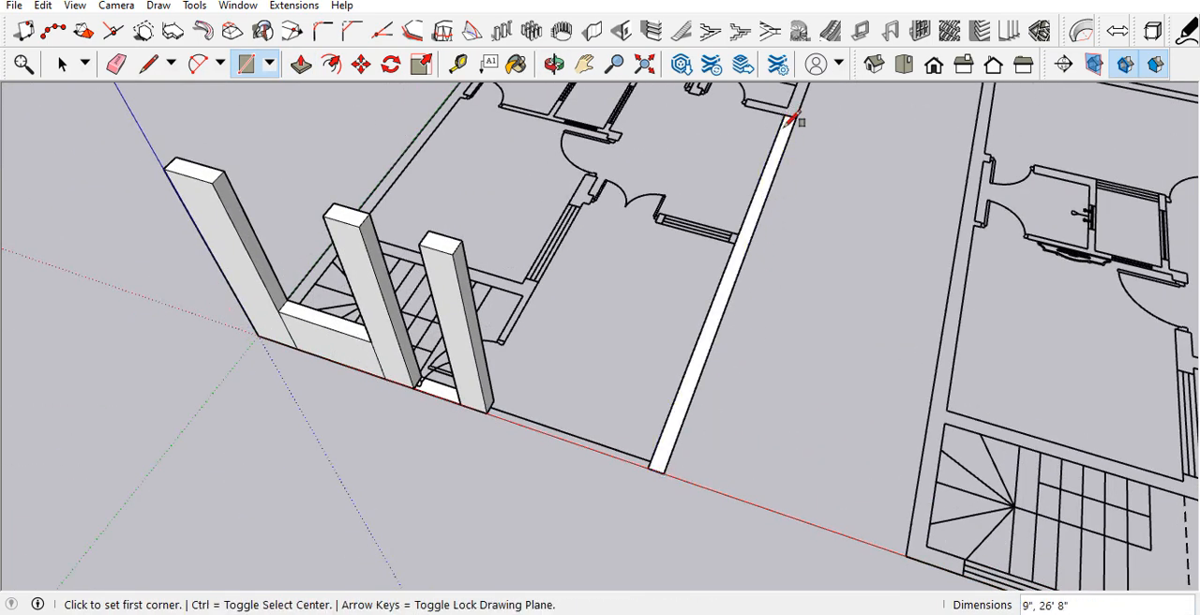
# Step: Push/Pull the long side wall's face up to the top of the existing front wall piece, 11' high
pyautogui.press('p')
pyautogui.click(718, 324)
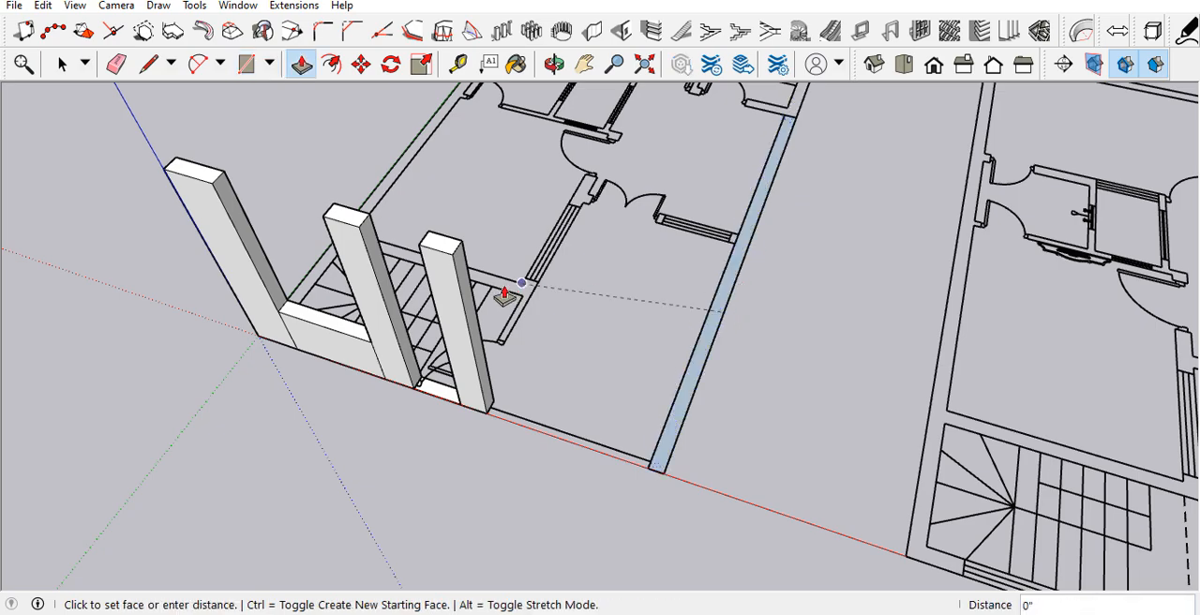
pyautogui.click(450, 259)
# Step: Draw a 9" by 16' 3 1/2" rectangle over the inner wall from the front wall beside the entrance to the wall's far end
pyautogui.moveTo(534, 371); pyautogui.dragTo(785, 283, button='middle')
pyautogui.scroll(-3, 764, 386)
pyautogui.moveTo(685, 385); pyautogui.dragTo(252, 534, button='middle')
pyautogui.scroll(3, 666, 305)
pyautogui.moveTo(664, 403); pyautogui.dragTo(323, 450, button='middle')
pyautogui.moveTo(696, 358); pyautogui.dragTo(759, 361, button='middle')
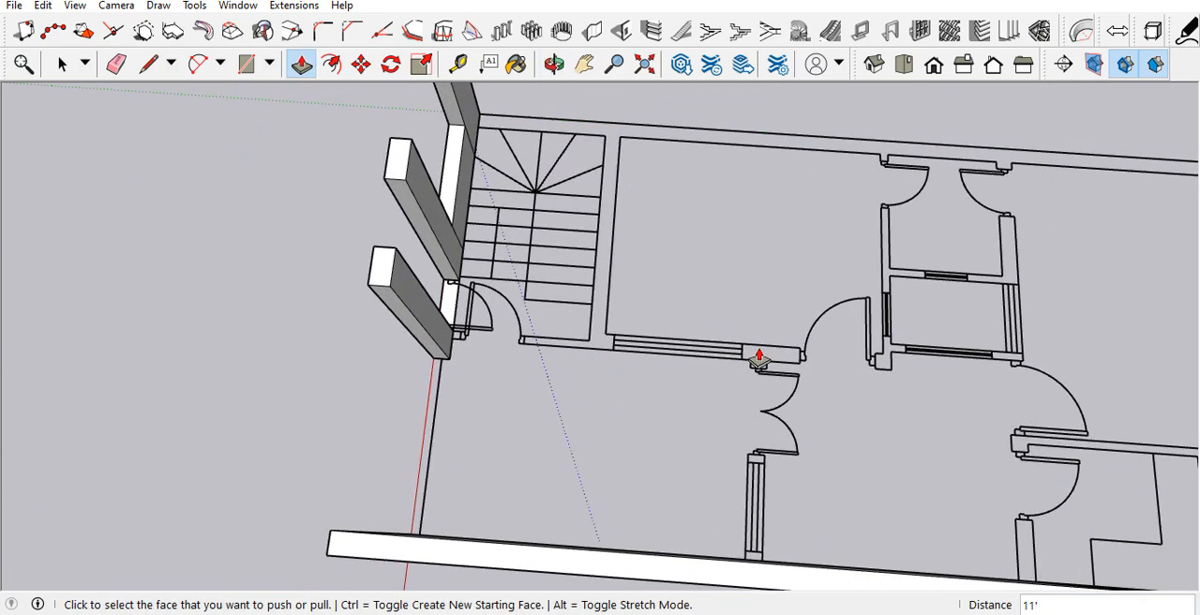
pyautogui.scroll(-2, 779, 410)
pyautogui.scroll(4, 786, 454)
pyautogui.moveTo(737, 471); pyautogui.dragTo(812, 460, button='middle')
pyautogui.scroll(-1, 654, 397)
pyautogui.scroll(4, 416, 300)
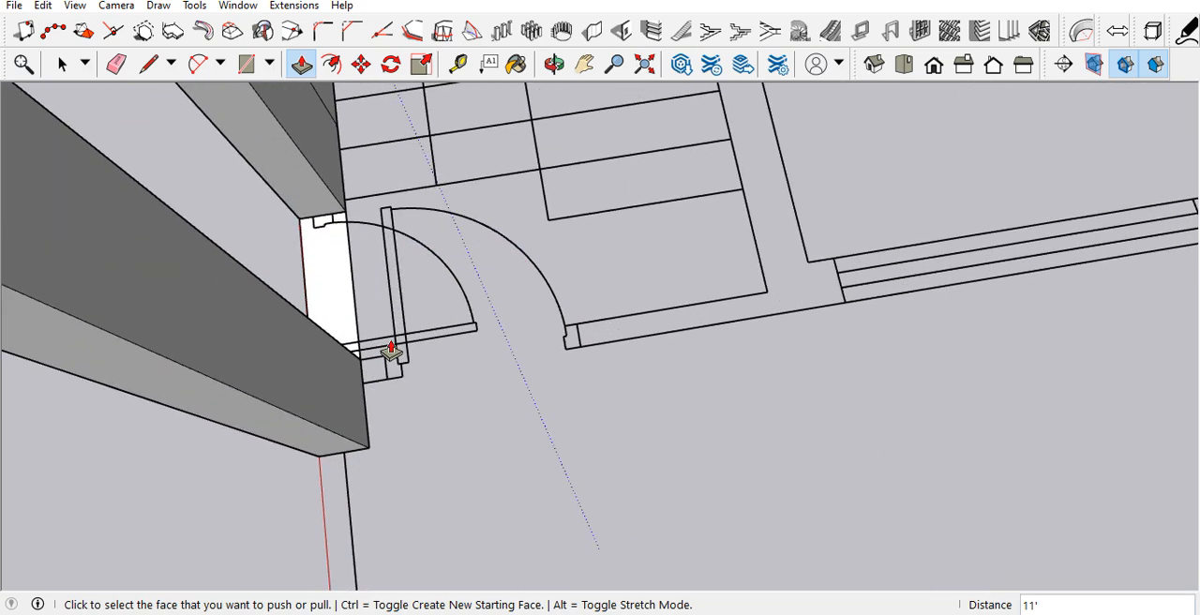
pyautogui.press('r')
pyautogui.click(362, 382)
pyautogui.scroll(-1, 436, 367)
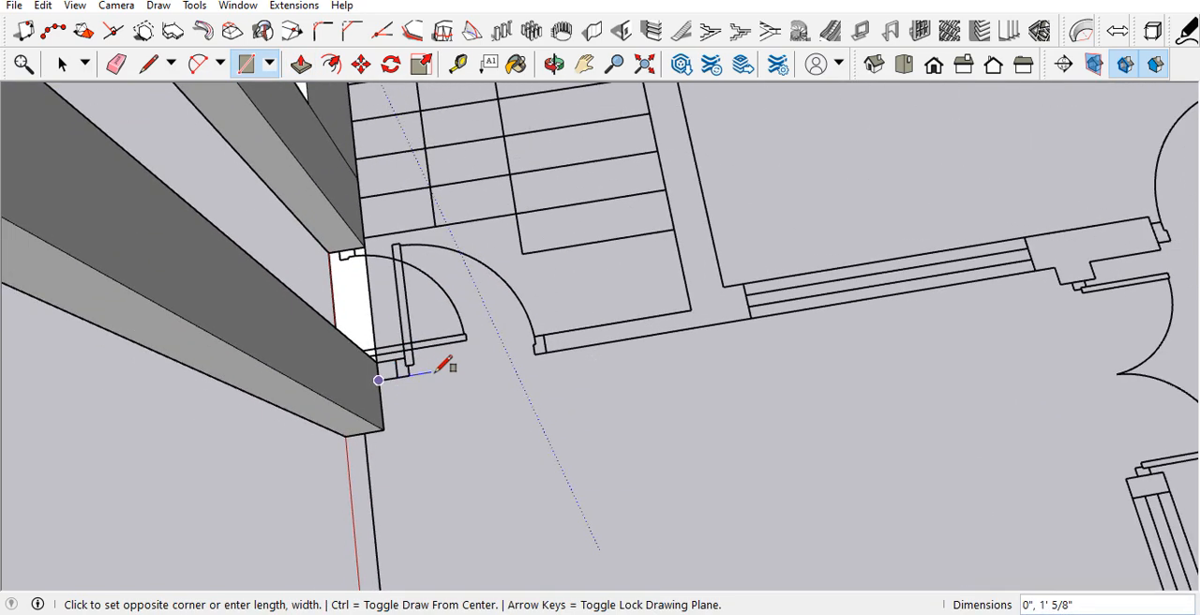
pyautogui.scroll(-2, 673, 312)
pyautogui.scroll(2, 971, 249)
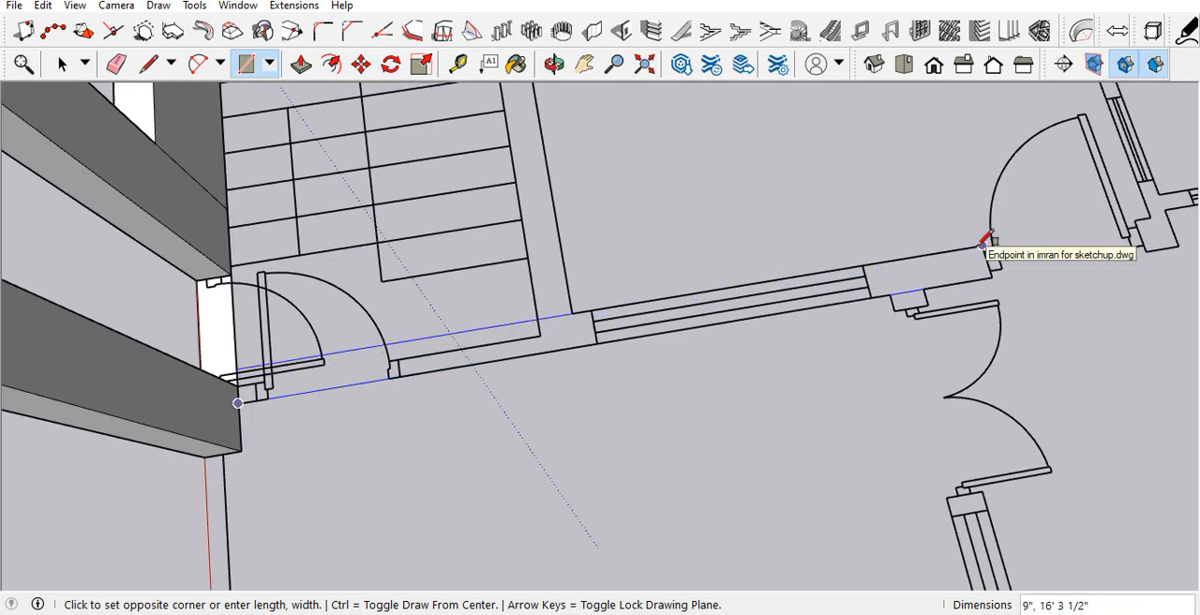
pyautogui.click(983, 241)
# Step: Draw a 9' by 9" rectangle over the cross wall between the inner wall and the long side wall
pyautogui.click(891, 294)
pyautogui.moveTo(820, 316); pyautogui.dragTo(956, 339, button='middle')
pyautogui.scroll(3, 1072, 394)
pyautogui.click(1071, 394)
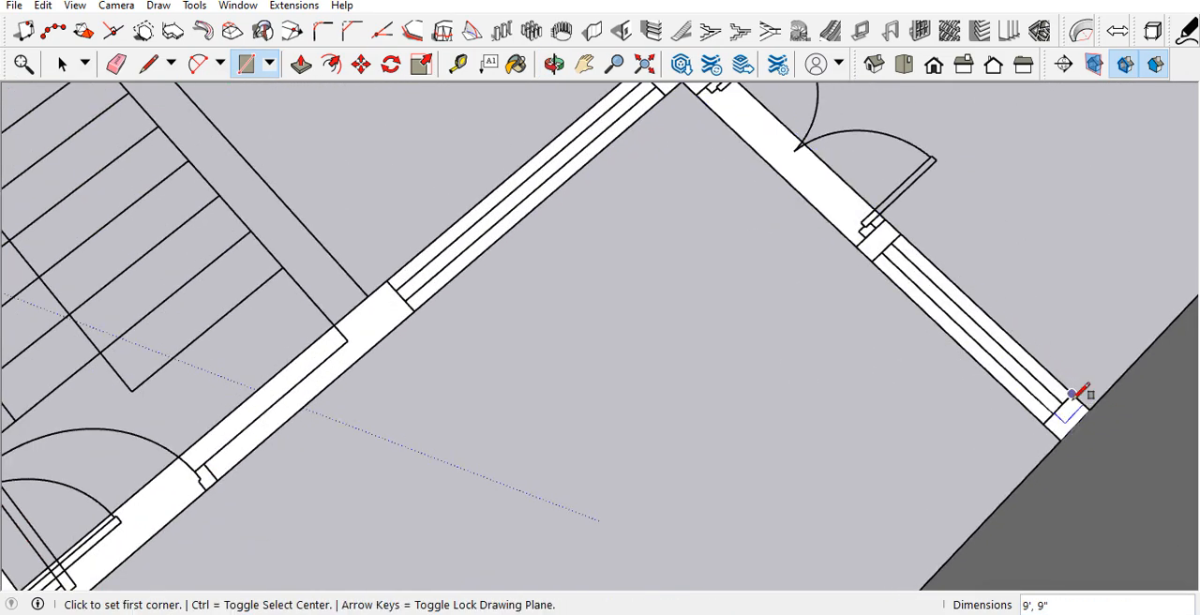
# Step: Draw rectangles on the cross wall over its short end piece at the side wall and its 3' 10 1/2" by 9" window opening
pyautogui.scroll(2, 1031, 410)
pyautogui.scroll(-2, 902, 436)
pyautogui.moveTo(809, 372); pyautogui.dragTo(965, 346, button='middle')
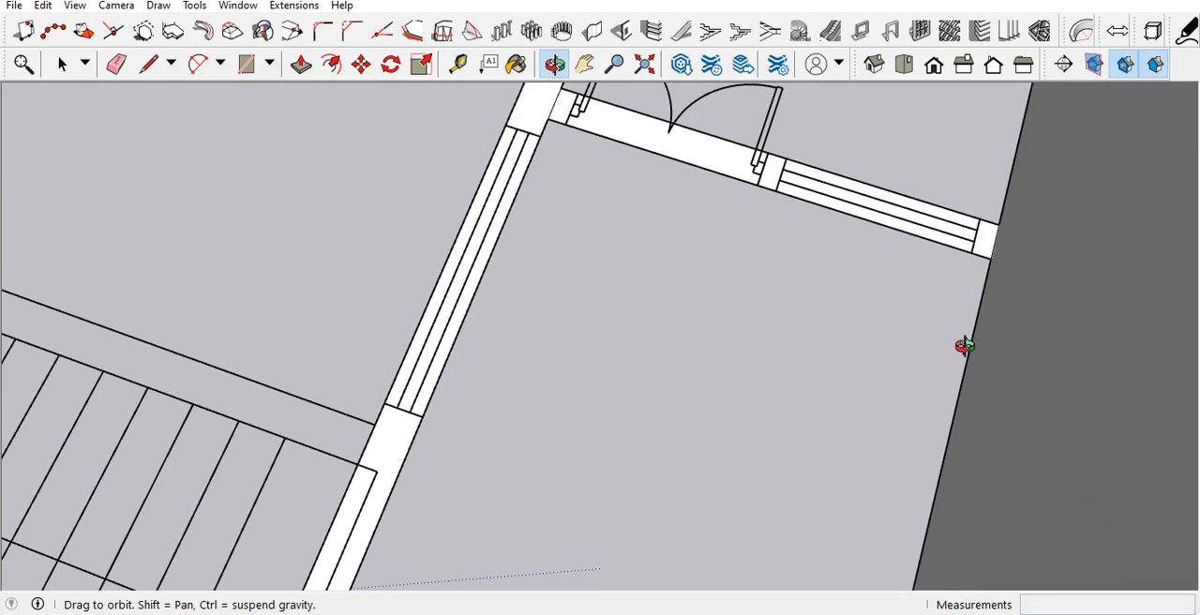
pyautogui.scroll(1, 971, 207)
pyautogui.scroll(1, 979, 221)
pyautogui.click(983, 228)
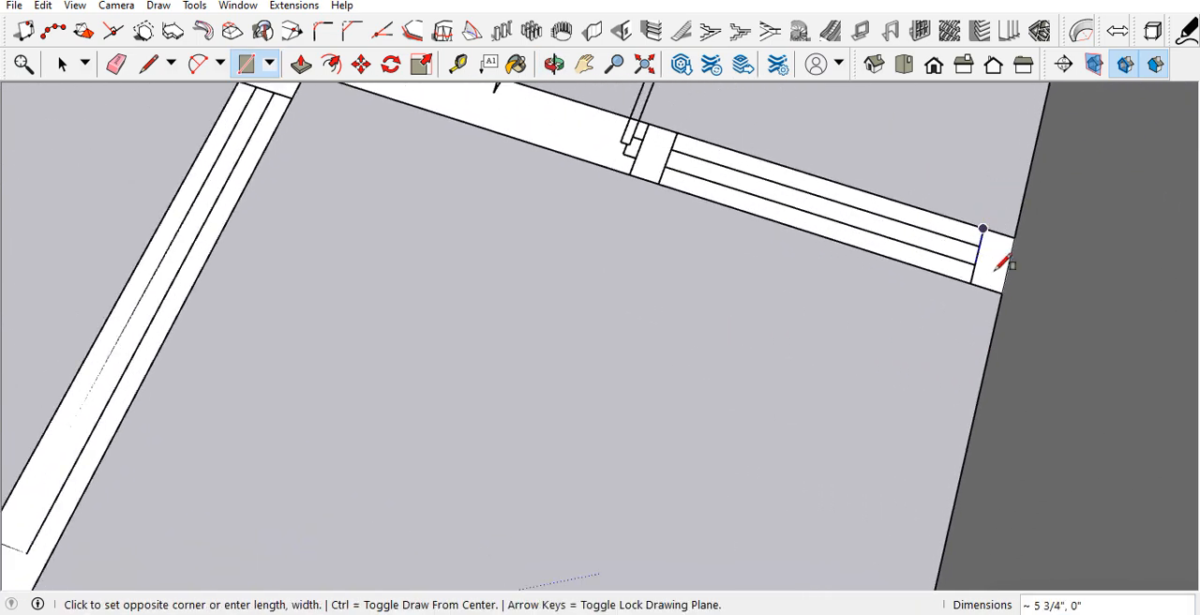
pyautogui.click(1001, 293)
pyautogui.click(677, 133)
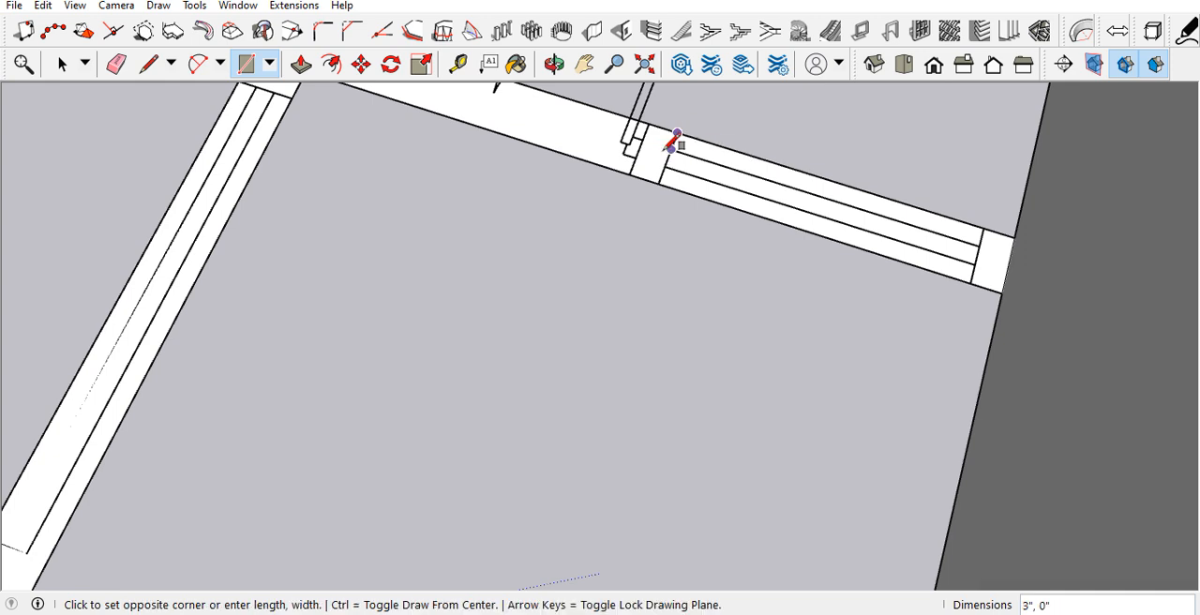
pyautogui.click(967, 283)
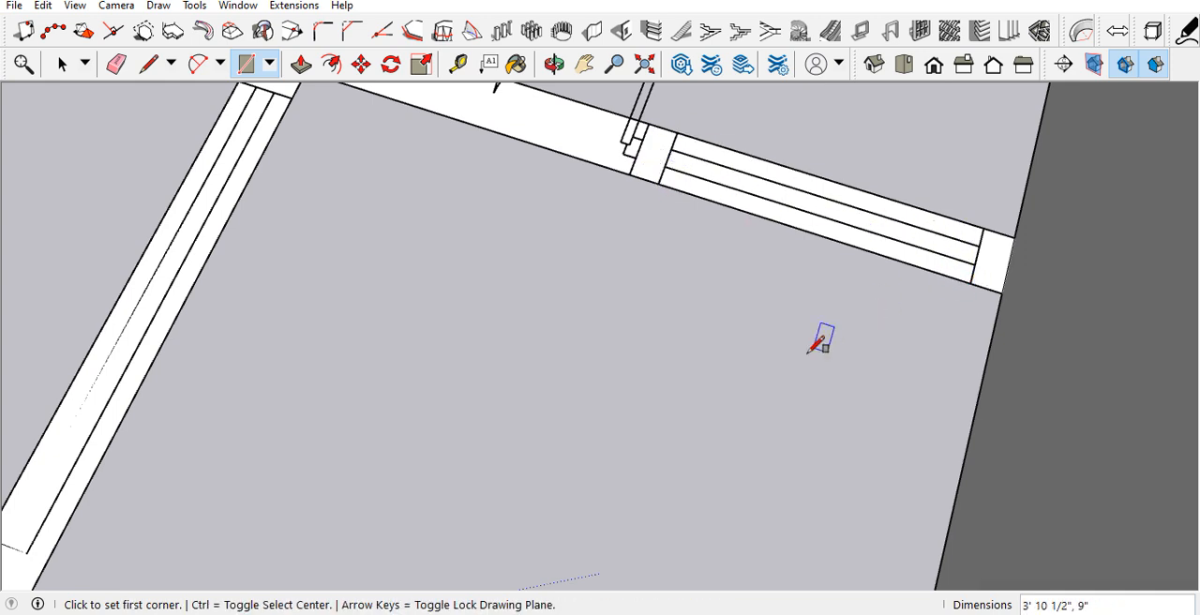
# Step: Draw rectangles on the cross wall over the 9" by 4 1/2" pier beside the window and over the double-door opening
pyautogui.scroll(-2, 792, 357)
pyautogui.scroll(3, 682, 230)
pyautogui.click(681, 231)
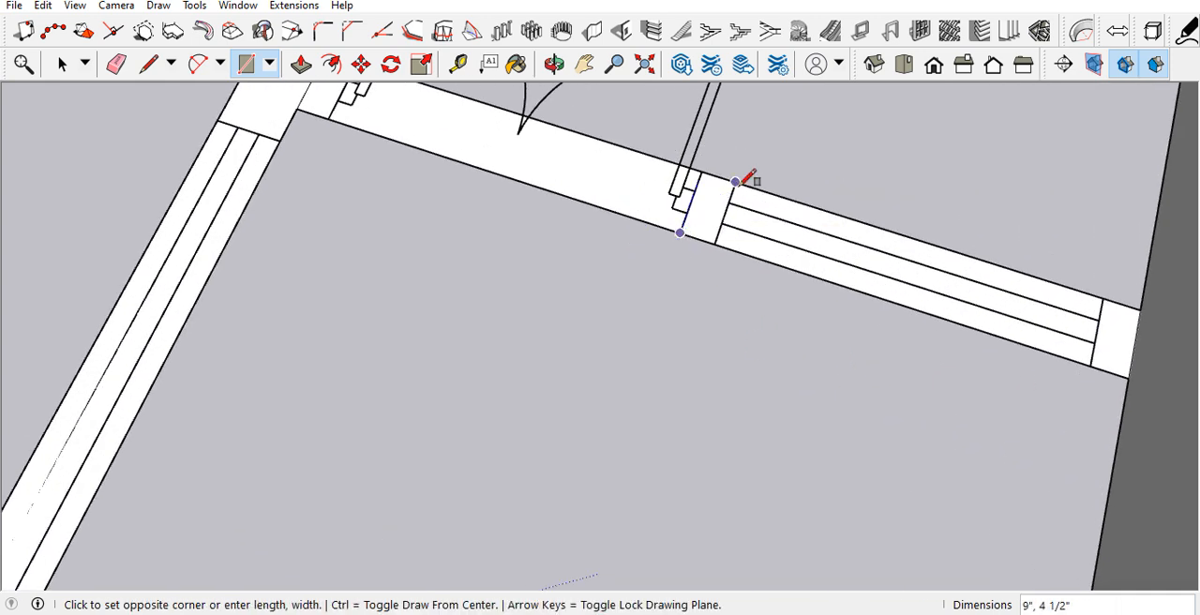
pyautogui.click(736, 182)
pyautogui.scroll(-2, 609, 206)
pyautogui.scroll(2, 522, 136)
pyautogui.click(507, 136)
pyautogui.click(808, 270)
# Step: Examine whether the cross wall is divided into separate faces at the window, pier and double-door opening
pyautogui.scroll(-3, 647, 298)
pyautogui.press('space')
pyautogui.moveTo(635, 303); pyautogui.dragTo(827, 243, button='middle')
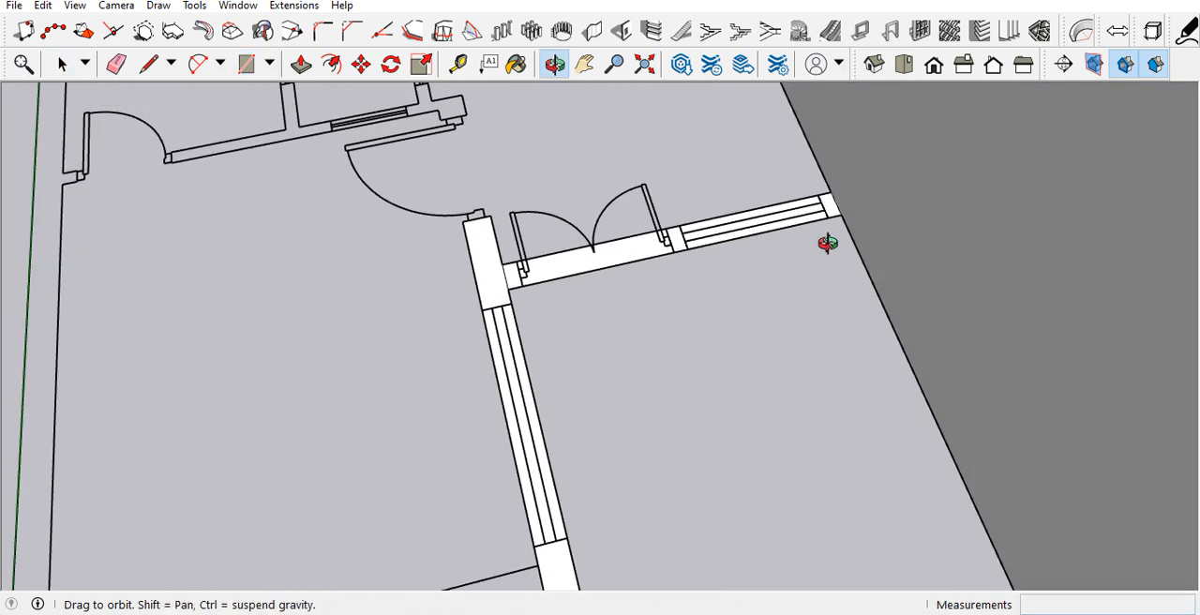
pyautogui.scroll(3, 834, 225)
pyautogui.scroll(-2, 839, 211)
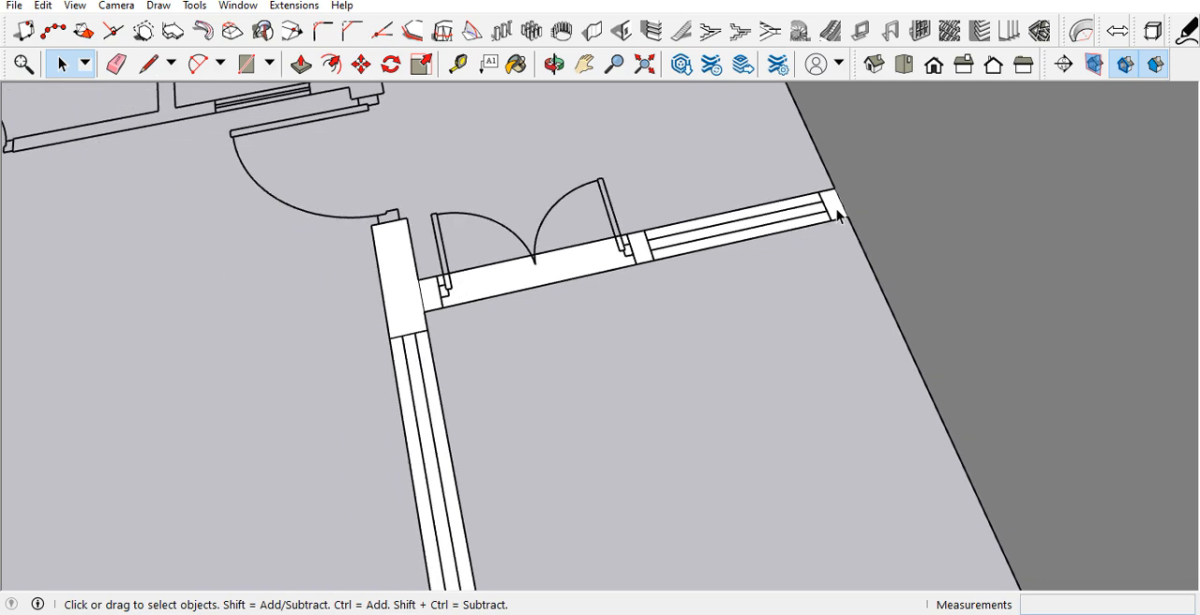
pyautogui.scroll(3, 694, 257)
pyautogui.scroll(-2, 560, 281)
pyautogui.scroll(3, 433, 298)
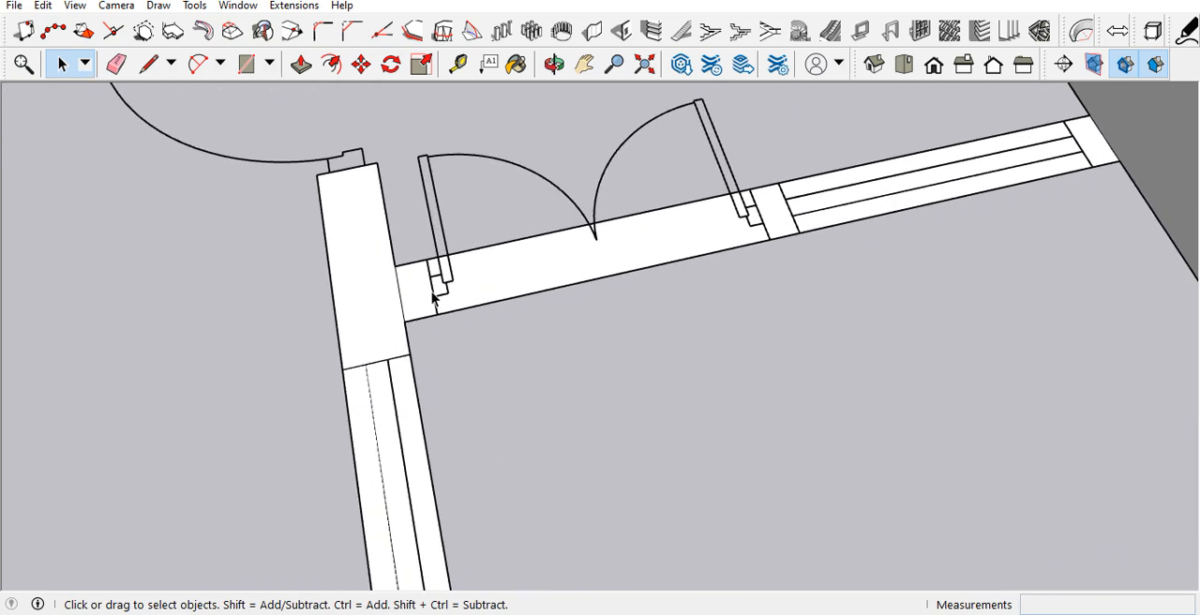
pyautogui.scroll(-2, 361, 330)
pyautogui.scroll(-4, 385, 288)
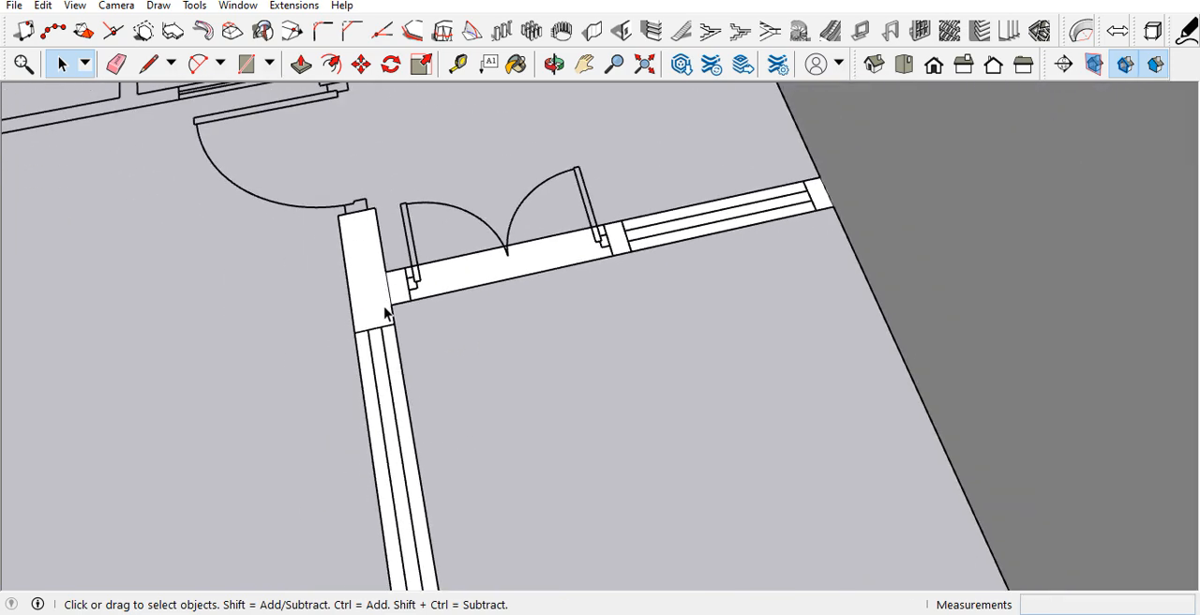
# Step: Draw a rectangle over the window opening in the long inner wall to split it from the solid wall pieces
pyautogui.moveTo(386, 288); pyautogui.dragTo(457, 265, button='middle')
pyautogui.scroll(2, 412, 268)
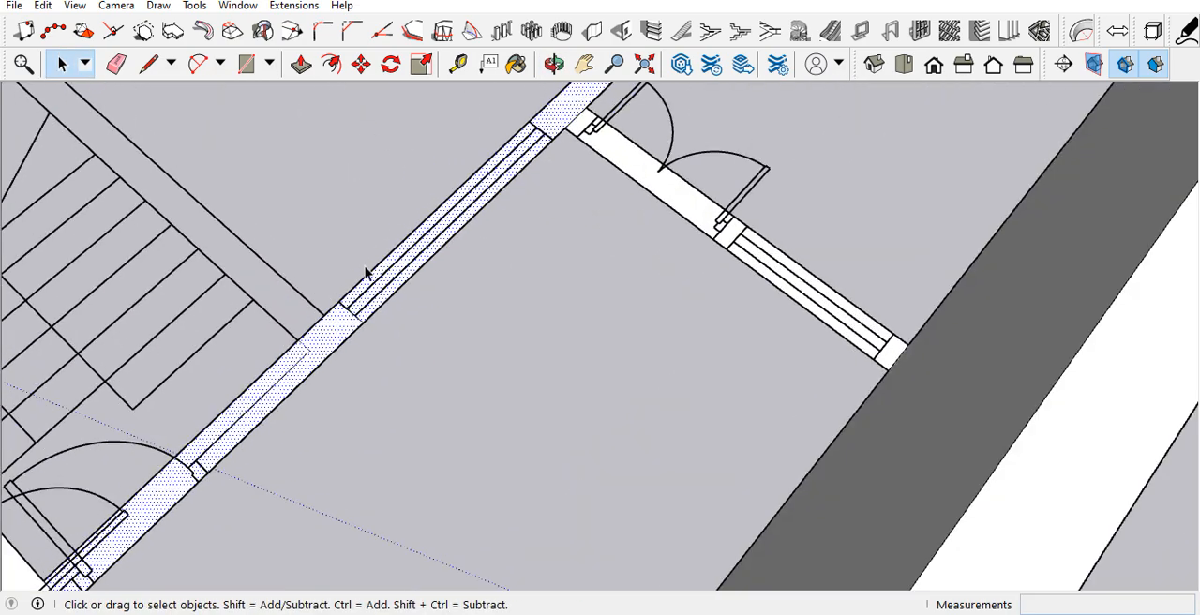
pyautogui.scroll(2, 361, 300)
pyautogui.scroll(-3, 422, 347)
pyautogui.moveTo(485, 309); pyautogui.dragTo(335, 225, button='middle')
pyautogui.scroll(3, 335, 201)
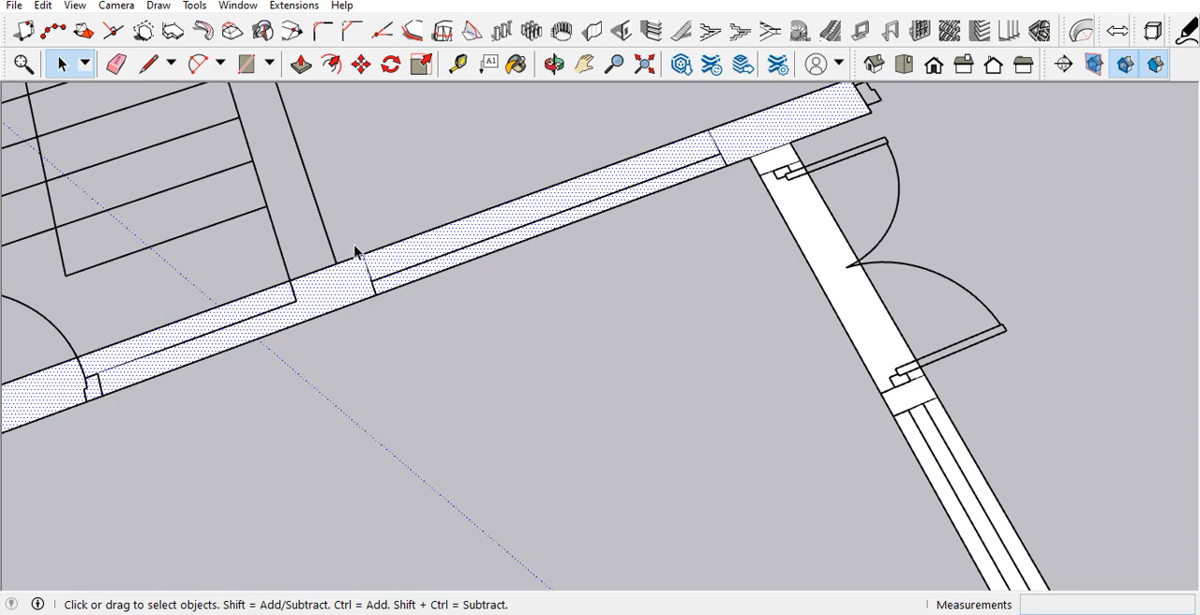
pyautogui.press('r')
pyautogui.click(362, 254)
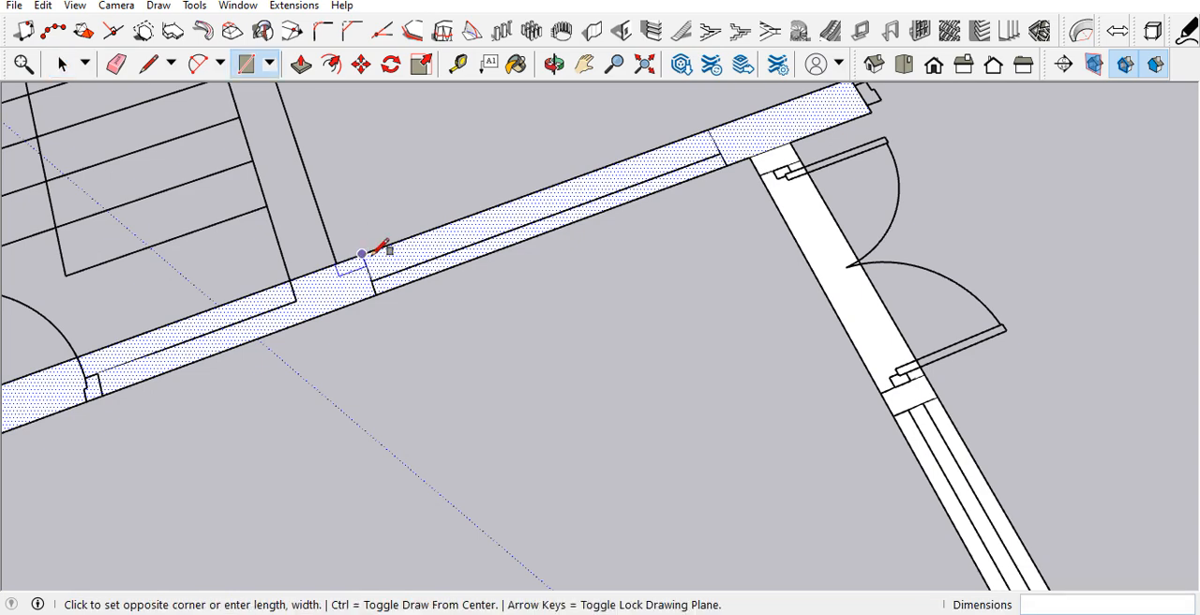
pyautogui.click(726, 165)
# Step: Draw a rectangle about 2' 11" by 9" over the inner wall's door opening beside the stairs
pyautogui.scroll(-3, 816, 158)
pyautogui.scroll(3, 345, 262)
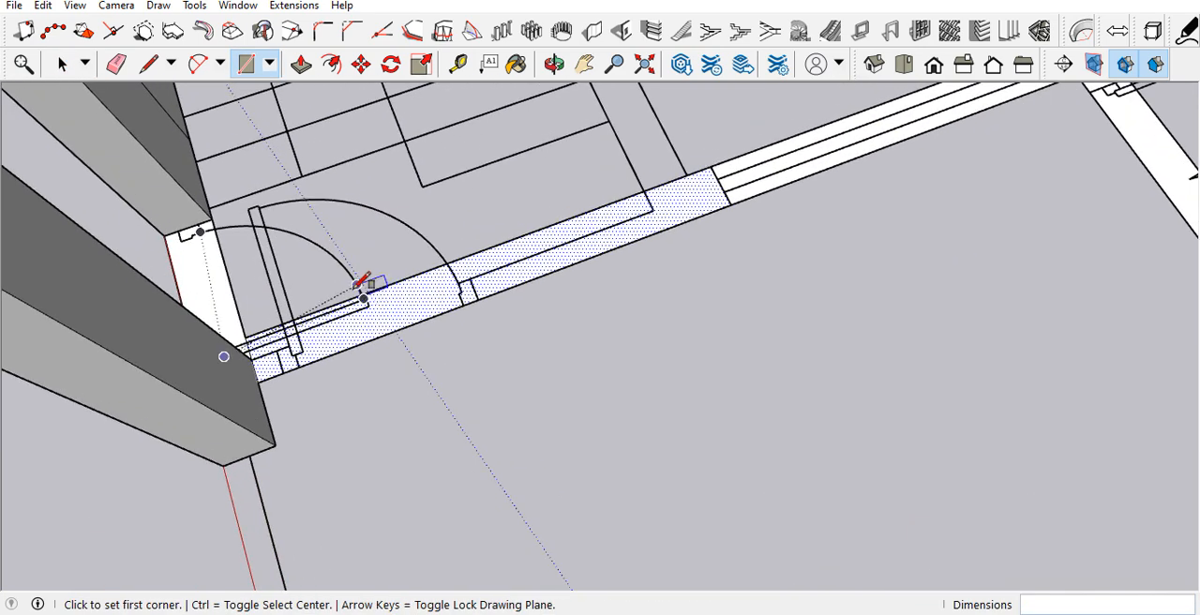
pyautogui.scroll(2, 364, 278)
pyautogui.click(253, 407)
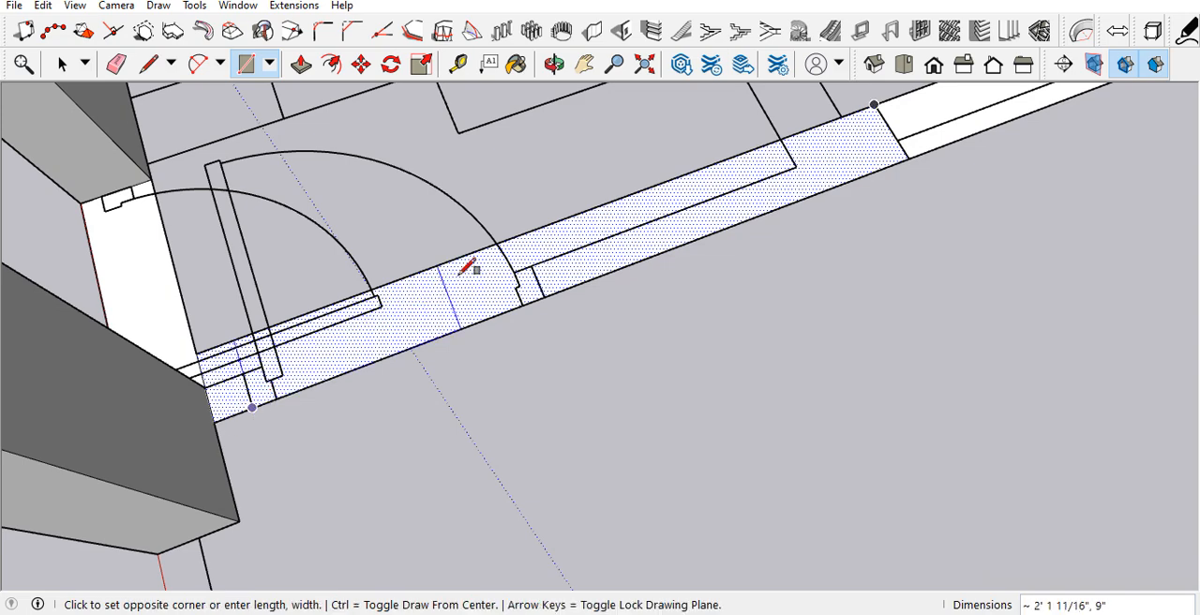
pyautogui.click(518, 235)
pyautogui.scroll(-6, 460, 329)
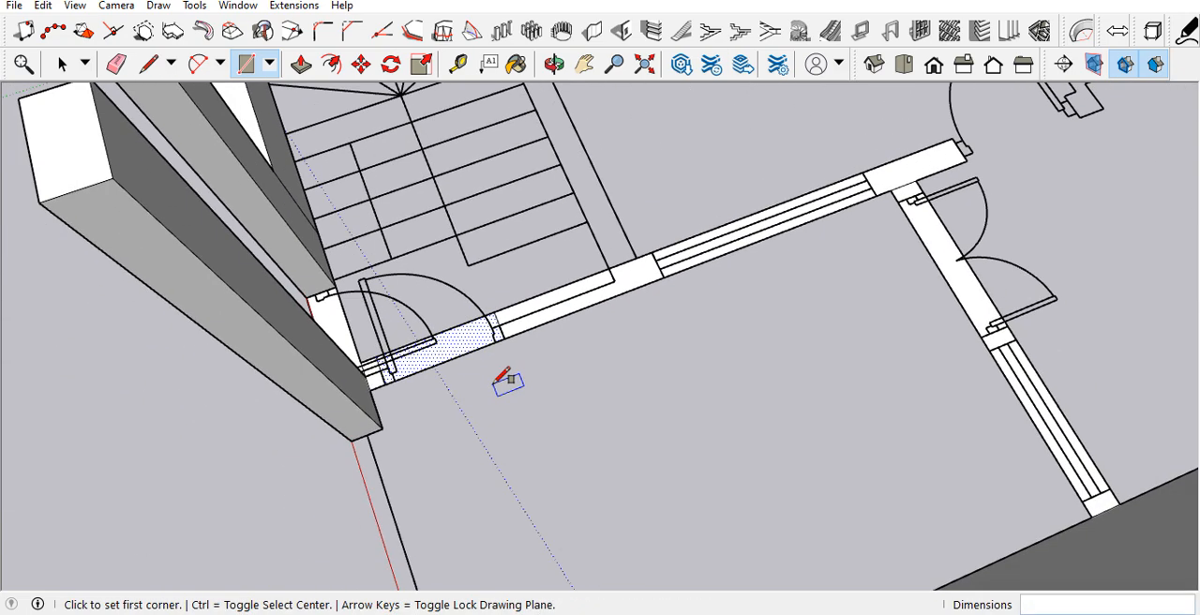
# Step: Push/Pull the inner wall's short piece at the front wall and its solid piece between door and window up 11'
pyautogui.press('p')
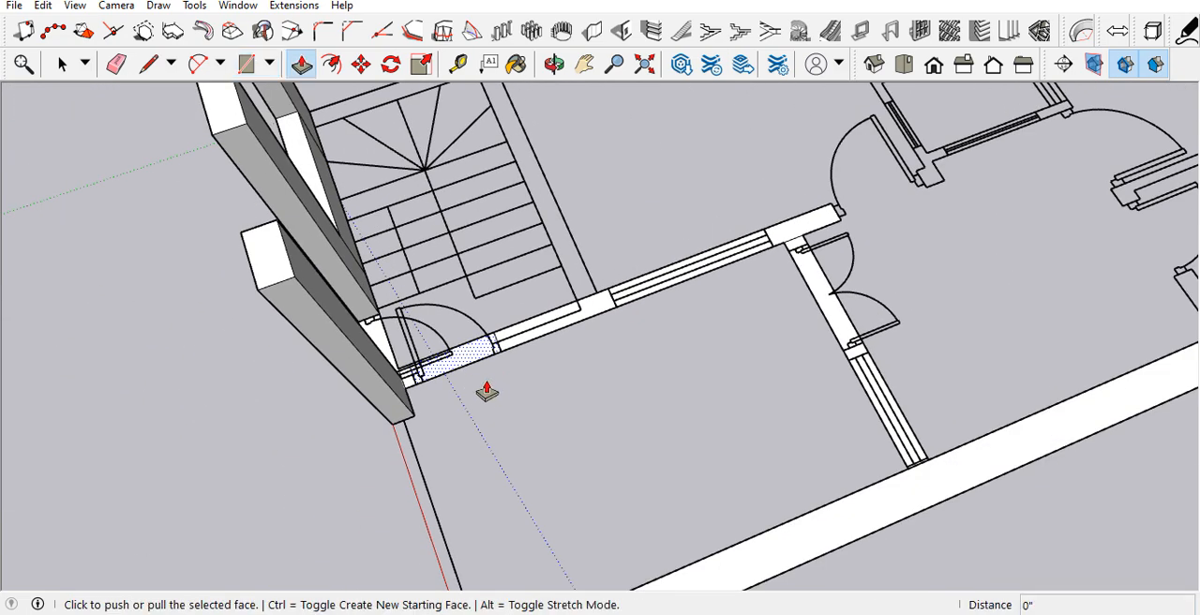
pyautogui.click(409, 387)
pyautogui.click(300, 288)
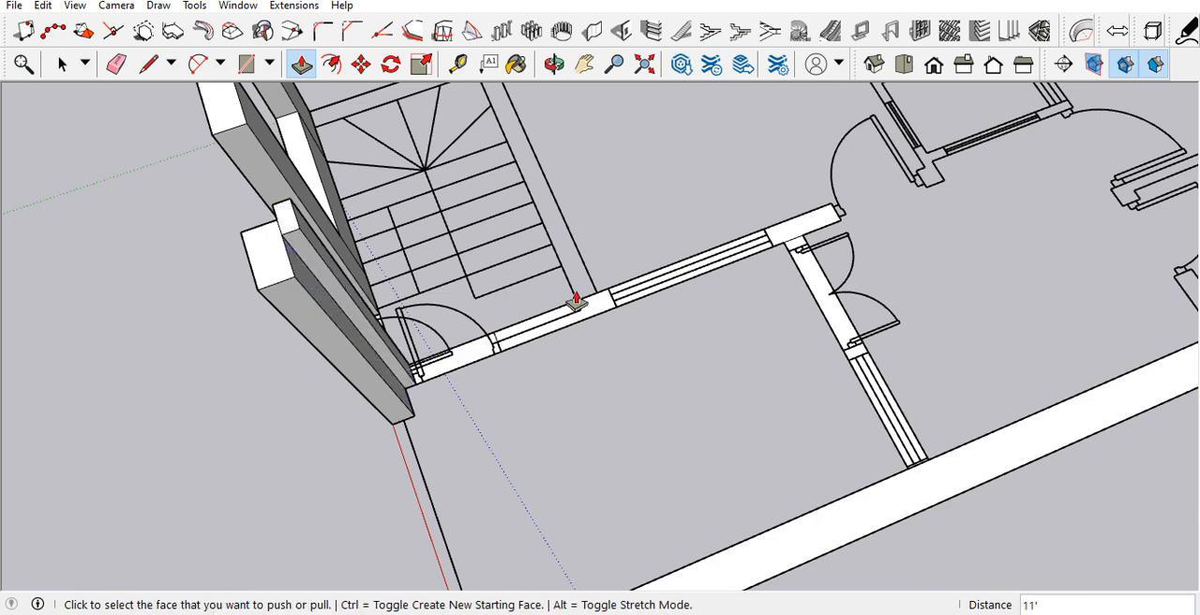
pyautogui.click(580, 320)
pyautogui.click(303, 291)
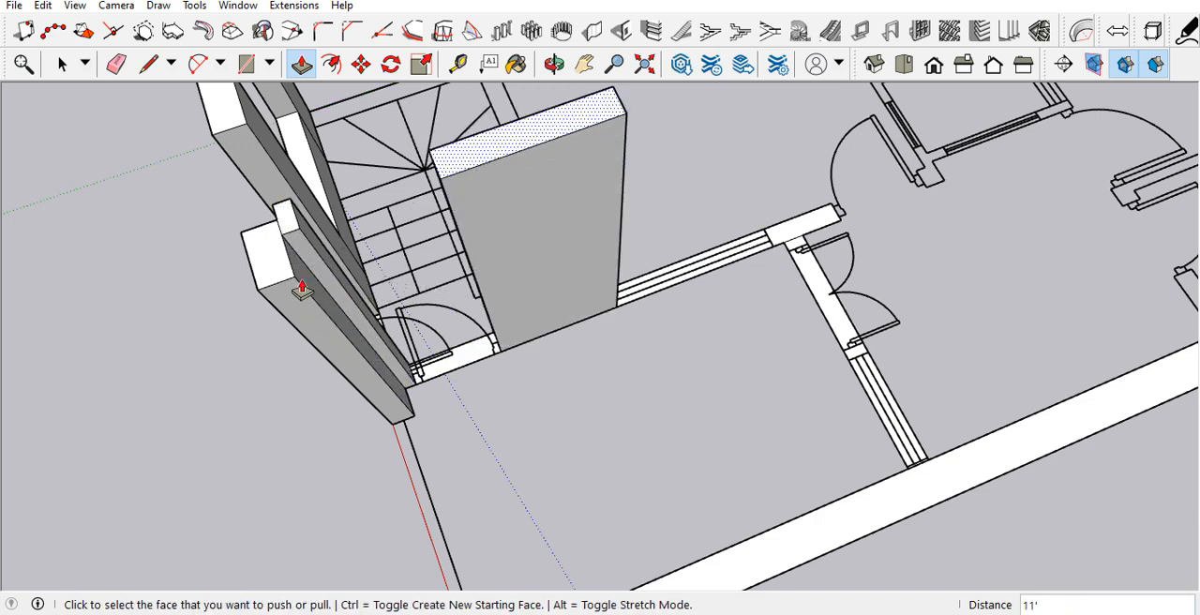
# Step: Push/Pull the wall pieces at the junction of the inner and cross walls up to the 11' wall height
pyautogui.click(782, 268)
pyautogui.click(788, 250)
pyautogui.moveTo(789, 251); pyautogui.dragTo(947, 283, button='middle')
pyautogui.click(885, 258)
pyautogui.click(772, 234)
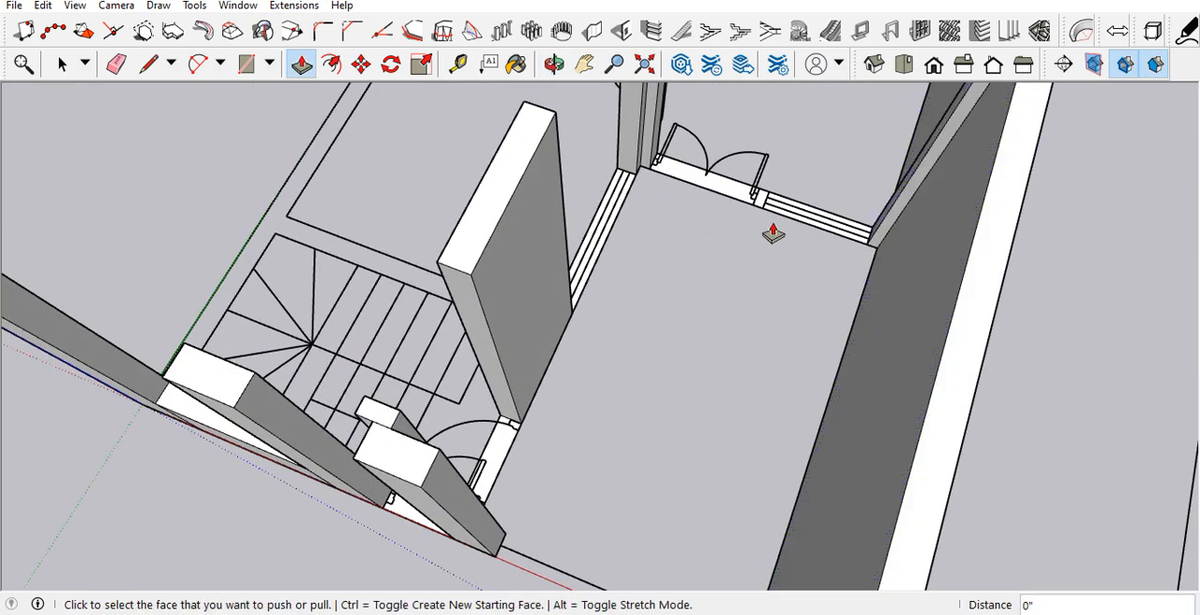
# Step: Push/Pull the window section of the cross wall beside the double door up 18" to form the sill
pyautogui.scroll(-5, 708, 310)
pyautogui.moveTo(694, 321); pyautogui.dragTo(798, 38, button='middle')
pyautogui.moveTo(712, 251); pyautogui.dragTo(695, 422, button='middle')
pyautogui.press('p')
pyautogui.scroll(10, 702, 272)
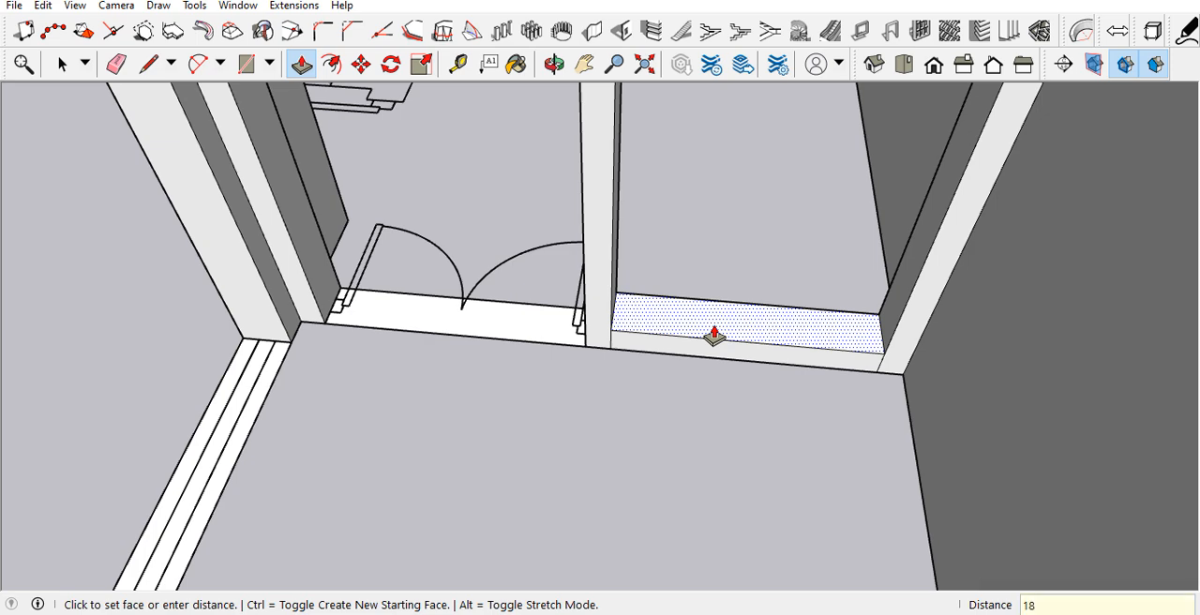
pyautogui.press('Return')
# Step: Erase the leftover seam edges between the cross wall's window sill and the adjoining wall pieces
pyautogui.scroll(-2, 716, 350)
pyautogui.press('e')
pyautogui.scroll(3, 875, 319)
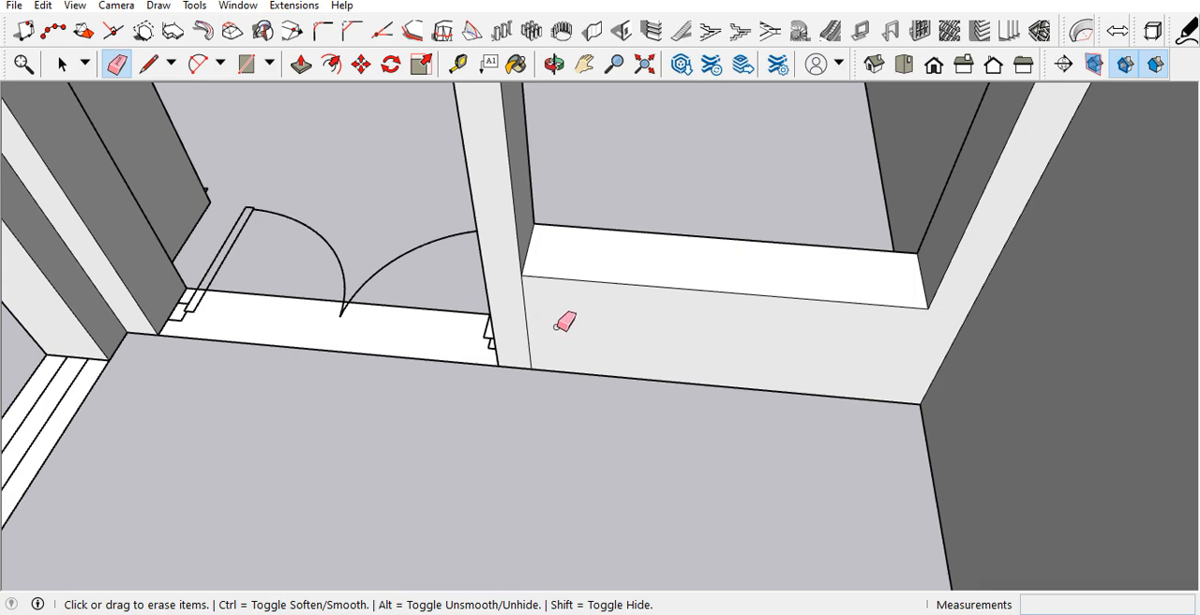
pyautogui.scroll(-8, 811, 225)
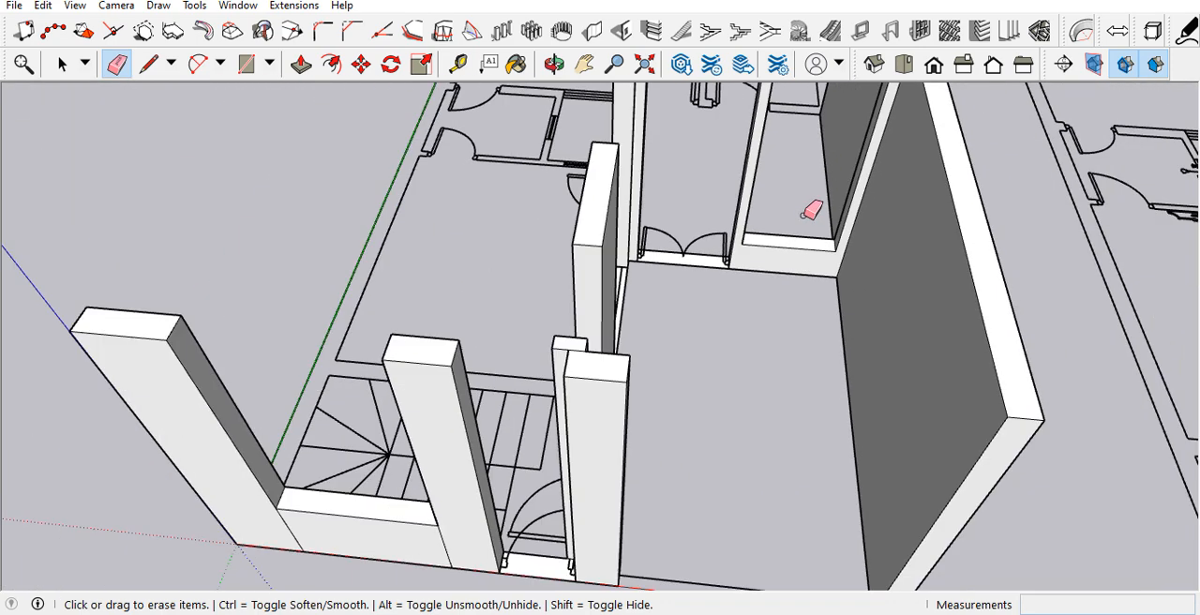
# Step: Erase the seam edges between the front wall's window sill and its adjoining pieces on both wall faces
pyautogui.scroll(4, 608, 429)
pyautogui.scroll(2, 608, 430)
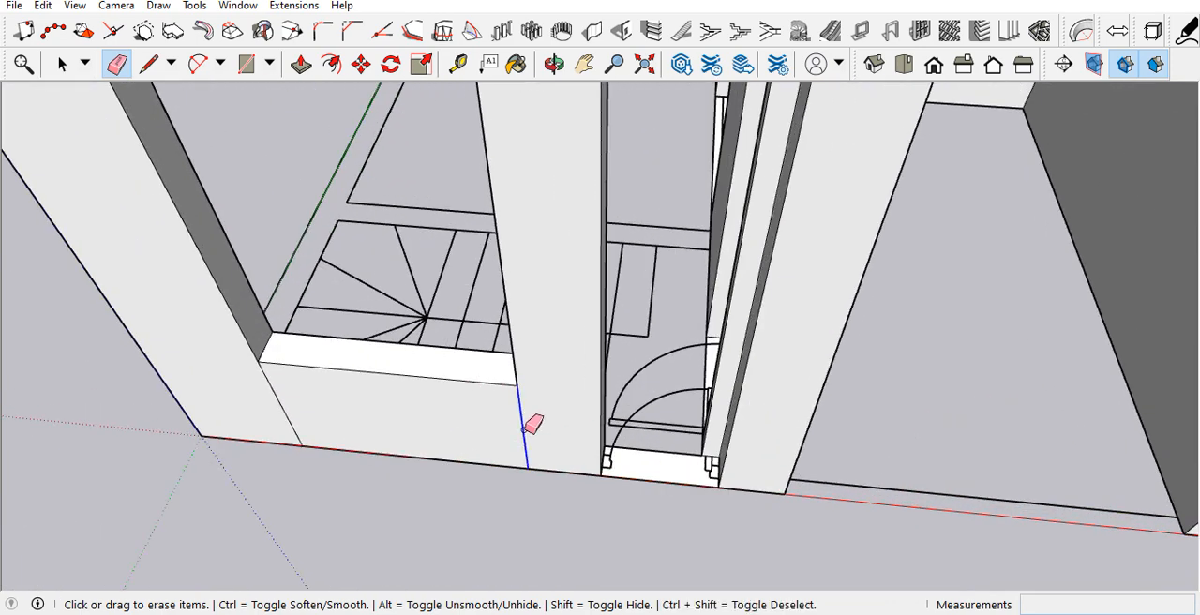
pyautogui.scroll(-6, 504, 416)
pyautogui.moveTo(501, 421); pyautogui.dragTo(981, 378, button='middle')
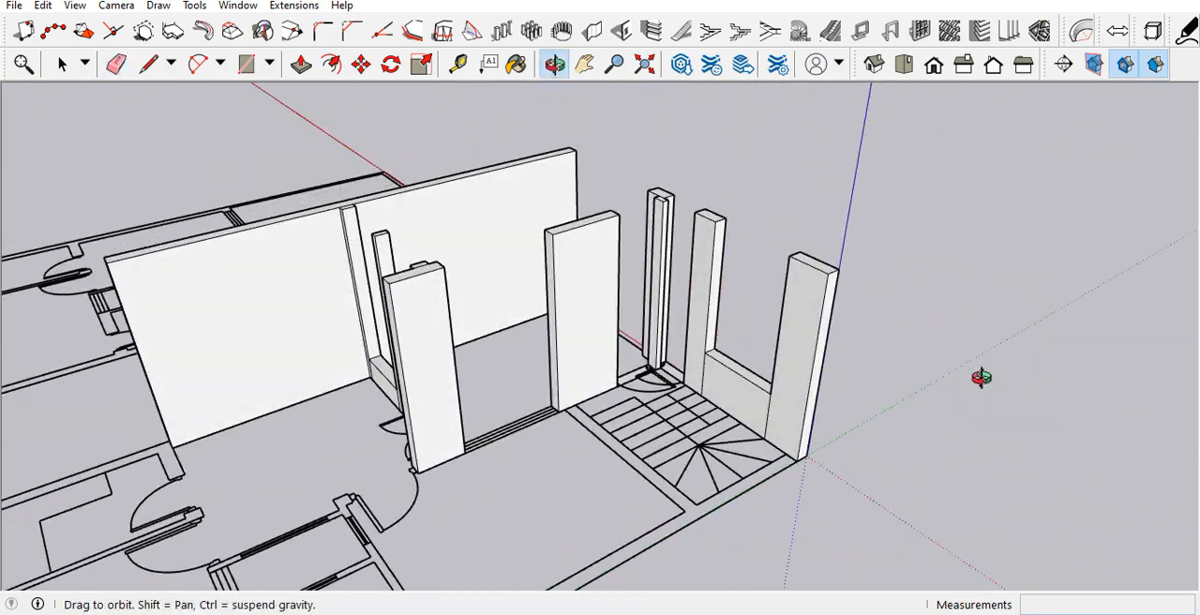
pyautogui.scroll(5, 775, 383)
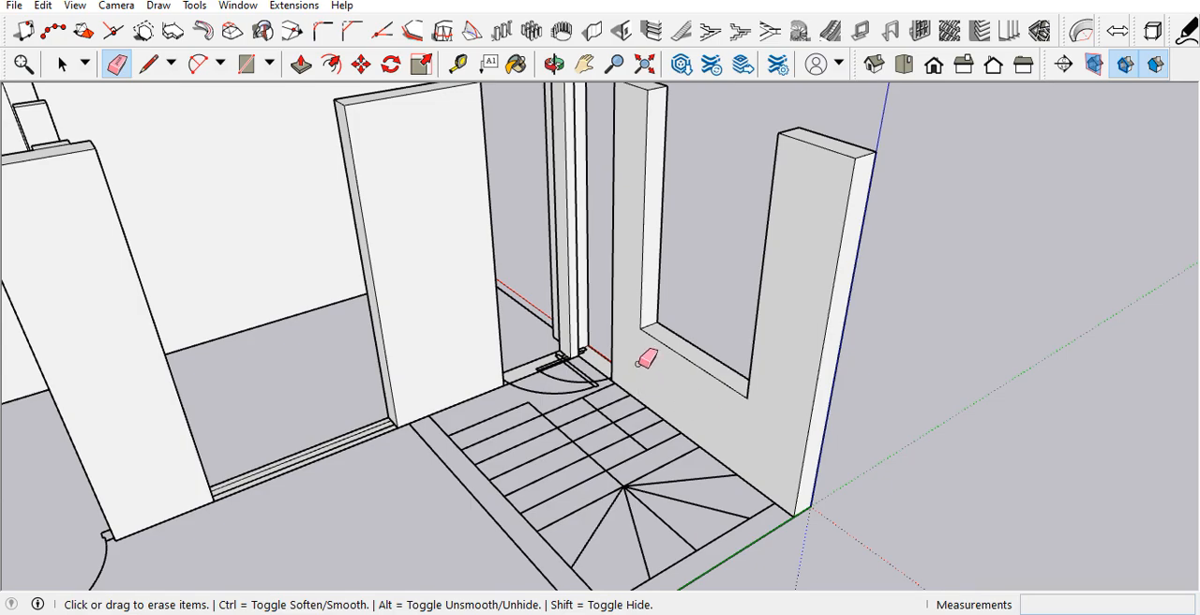
pyautogui.scroll(-6, 657, 364)
pyautogui.moveTo(756, 343); pyautogui.dragTo(615, 356, button='middle')
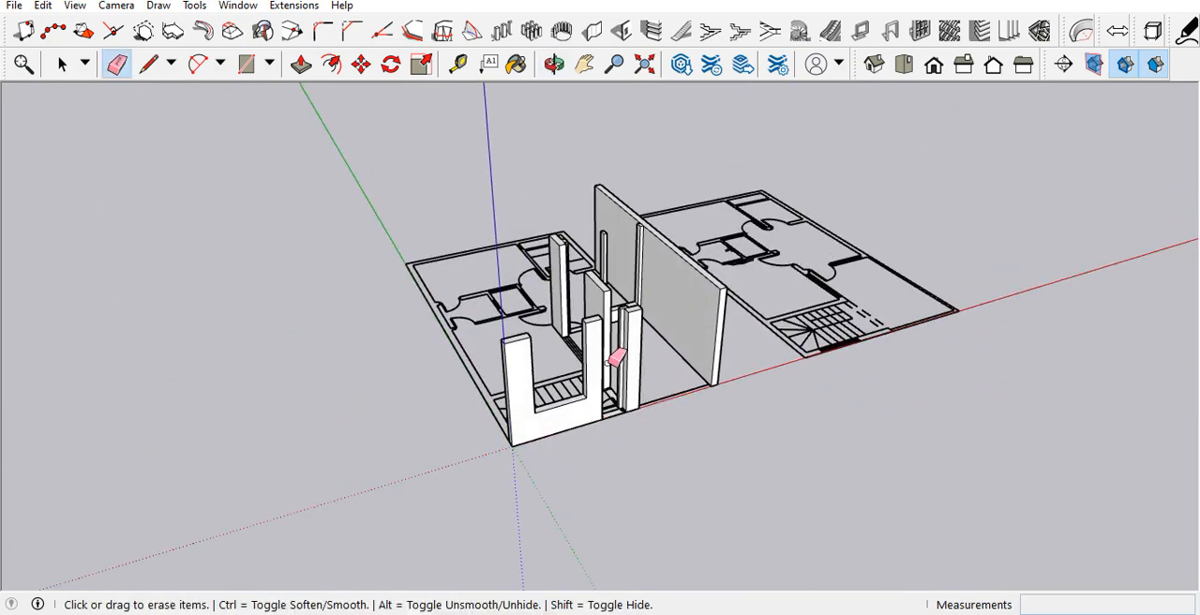
pyautogui.scroll(5, 615, 356)
pyautogui.moveTo(710, 369)
pyautogui.mouseDown(button='middle')
pyautogui.moveTo(384, 348)
pyautogui.moveTo(429, 349)
pyautogui.mouseUp(button='middle')
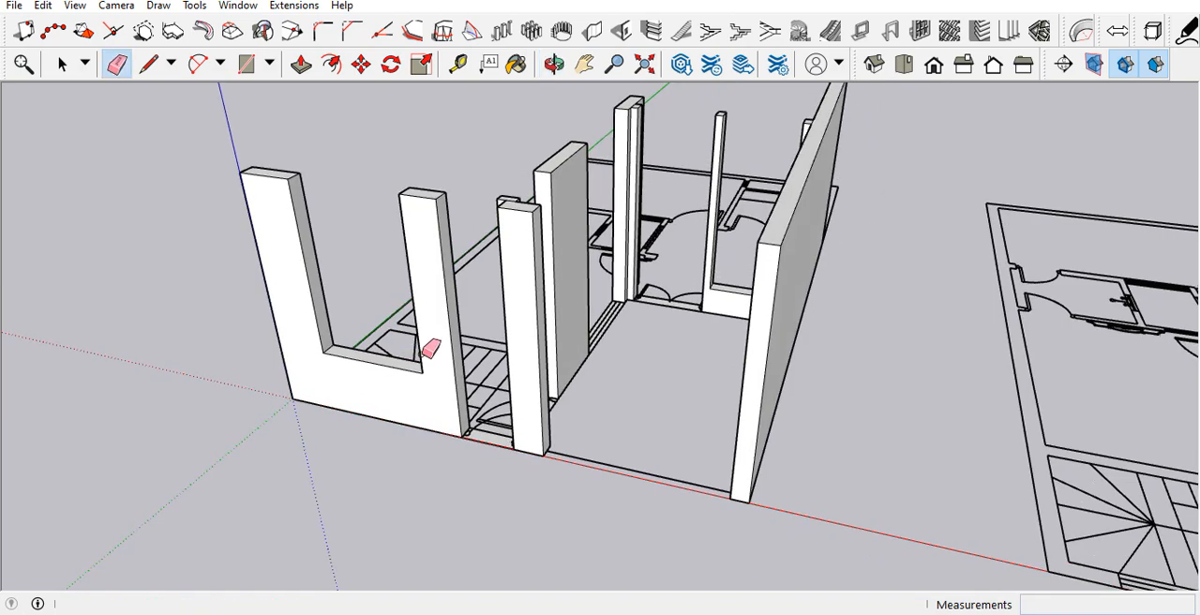
# Step: Place a horizontal guide 7' above the front wall's base edge beside the entrance door
pyautogui.scroll(-5, 429, 349)
pyautogui.moveTo(517, 415); pyautogui.dragTo(721, 279, button='middle')
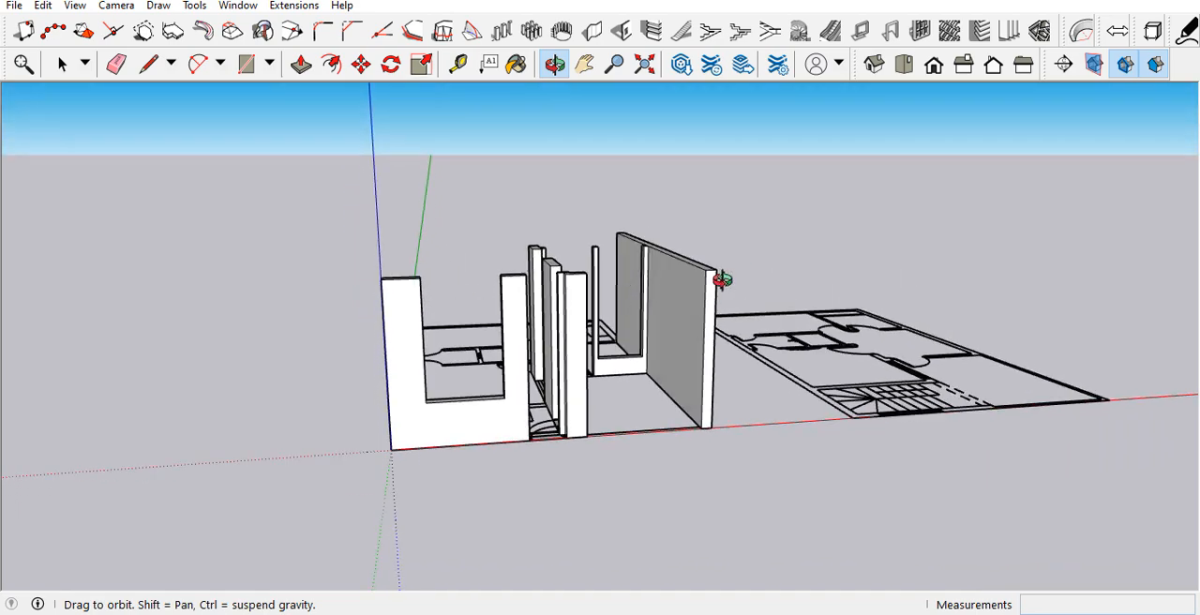
pyautogui.scroll(10, 553, 431)
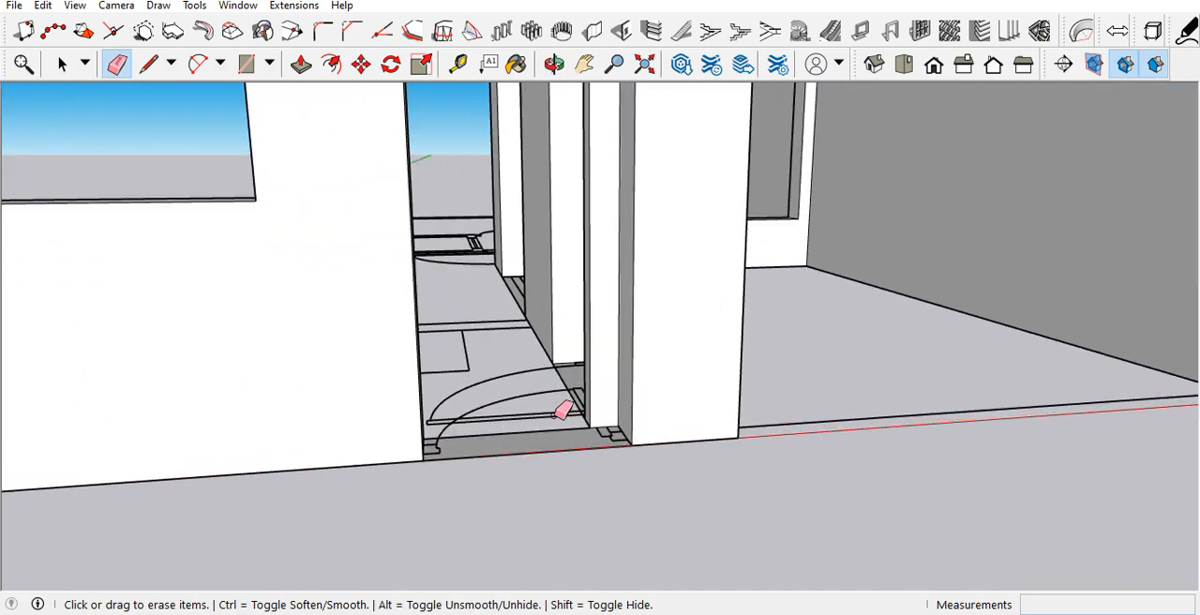
pyautogui.moveTo(562, 410)
pyautogui.mouseDown(button='middle')
pyautogui.moveTo(583, 470)
pyautogui.moveTo(589, 563)
pyautogui.mouseUp(button='middle')
pyautogui.scroll(-4, 592, 459)
pyautogui.press('t')
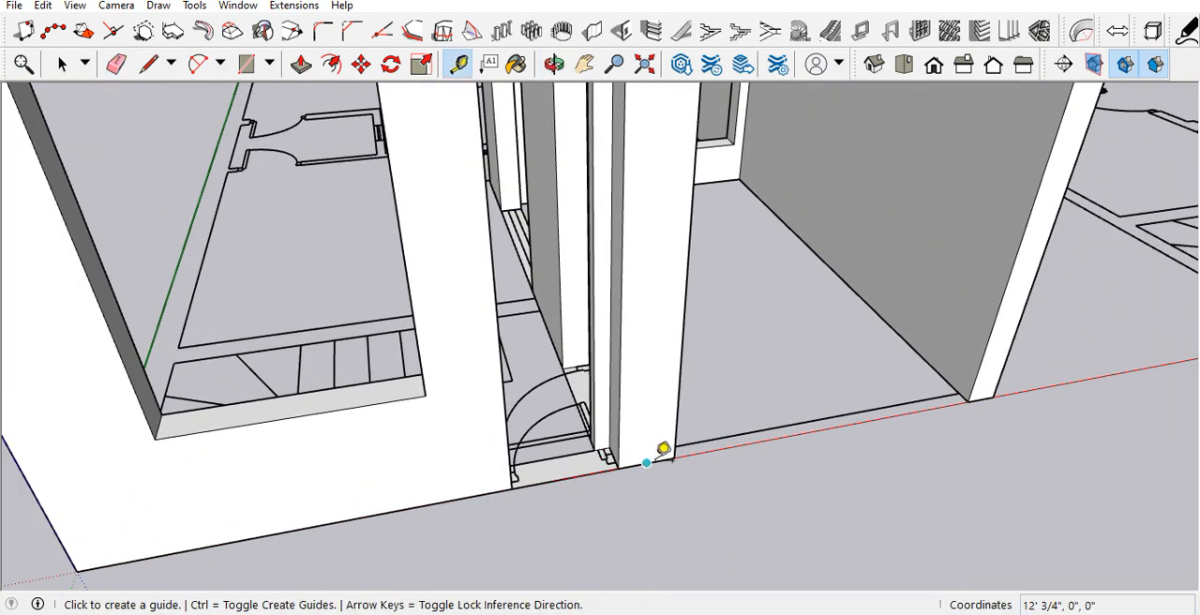
pyautogui.click(646, 462)
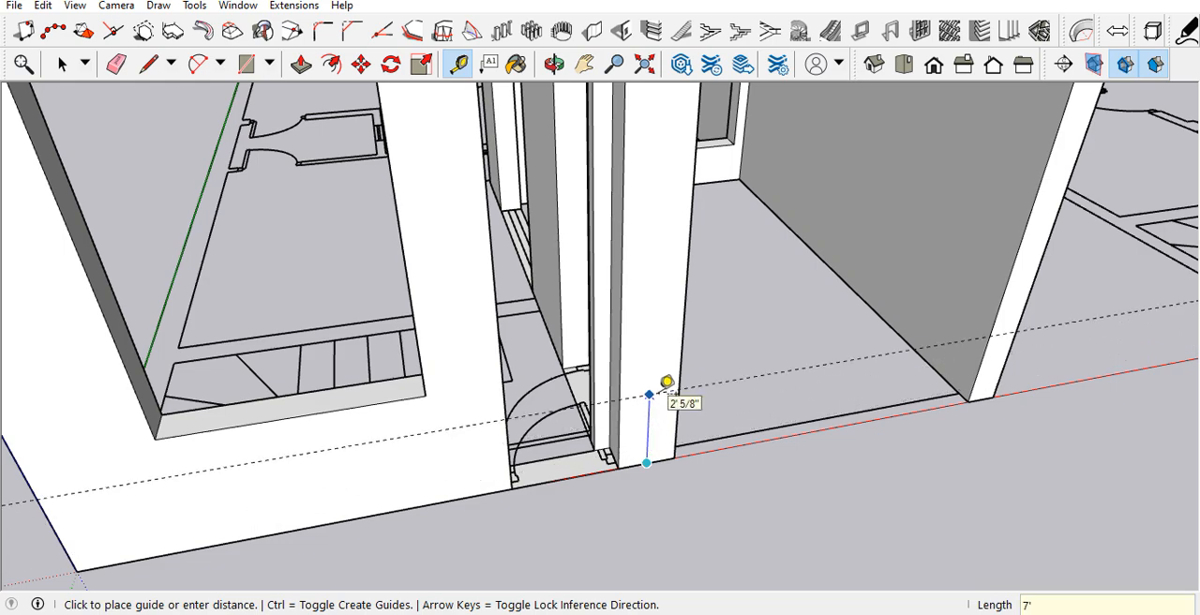
pyautogui.press('Return')
# Step: Draw a 9" line across the entrance door's jamb face at the height of the guide
pyautogui.scroll(-4, 657, 398)
pyautogui.scroll(2, 655, 299)
pyautogui.moveTo(654, 299); pyautogui.dragTo(752, 345, button='middle')
pyautogui.scroll(4, 700, 300)
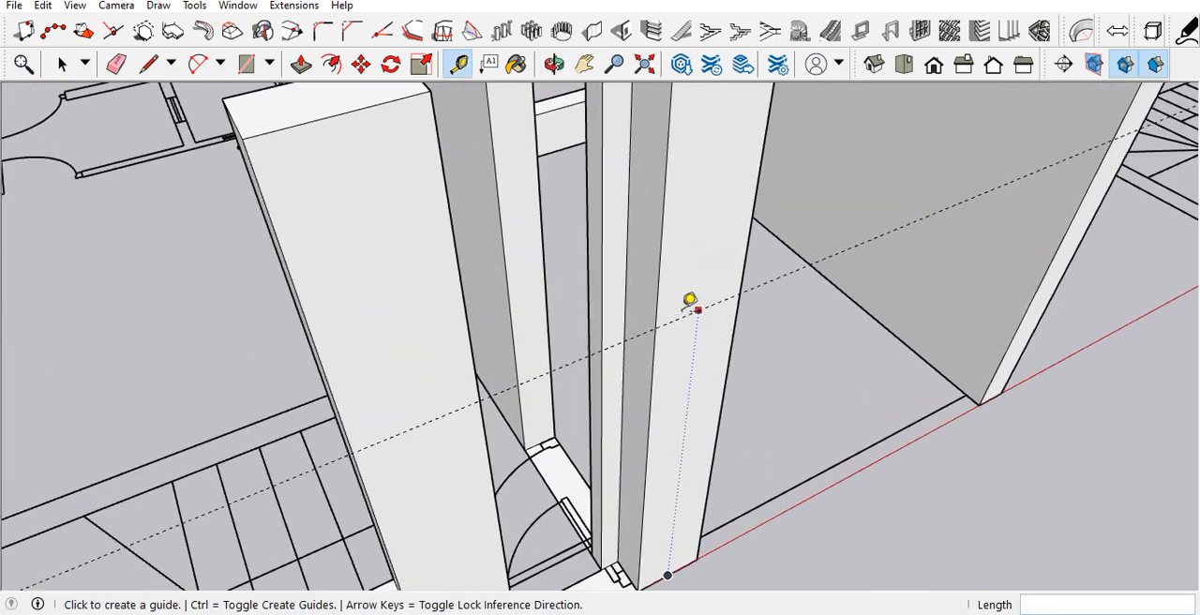
pyautogui.scroll(-2, 710, 288)
pyautogui.press('l')
pyautogui.moveTo(656, 340); pyautogui.dragTo(650, 477, button='middle')
pyautogui.scroll(3, 654, 343)
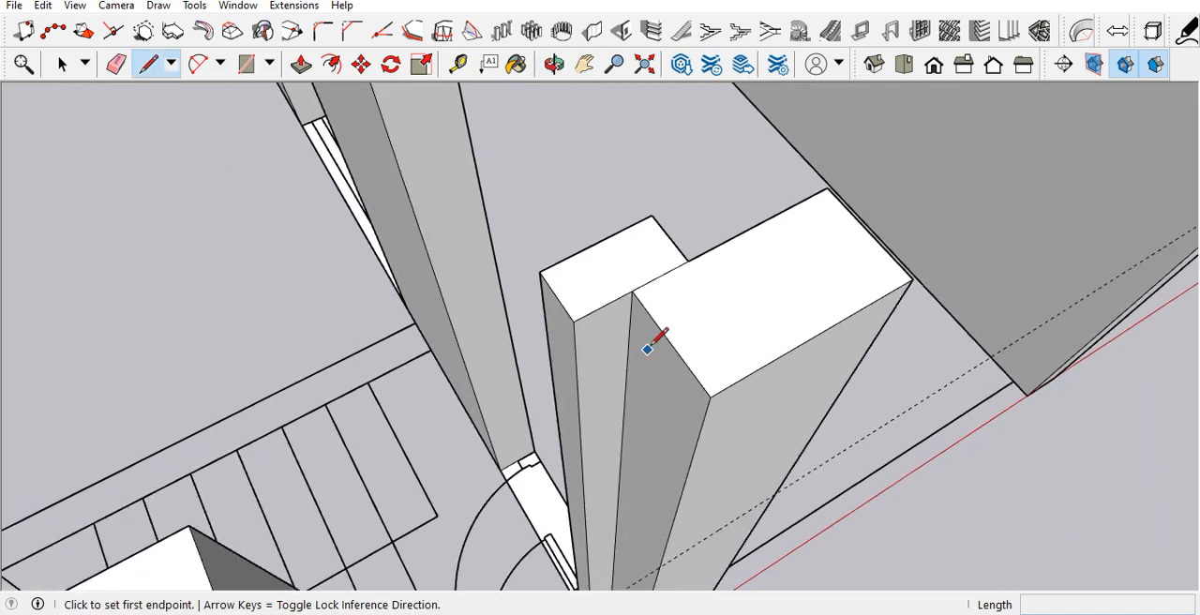
pyautogui.scroll(-3, 653, 342)
pyautogui.scroll(4, 659, 439)
pyautogui.click(675, 428)
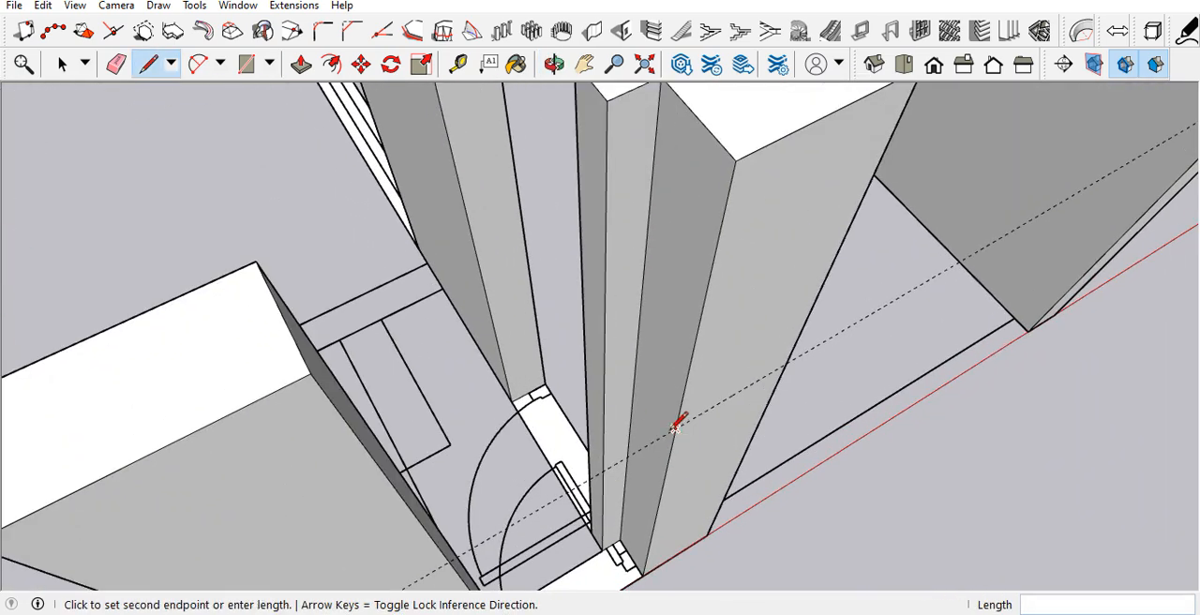
pyautogui.click(635, 368)
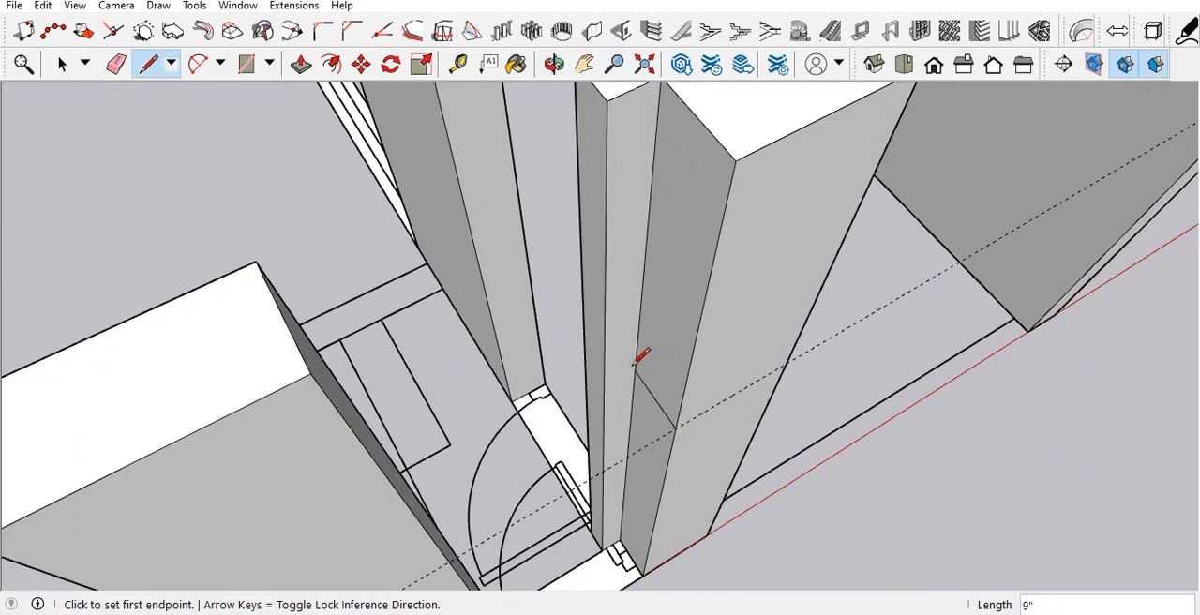
# Step: Push/Pull the jamb face above the line across the entrance door opening to the opposite front wall piece
pyautogui.press('p')
pyautogui.click(651, 370)
pyautogui.scroll(-5, 613, 384)
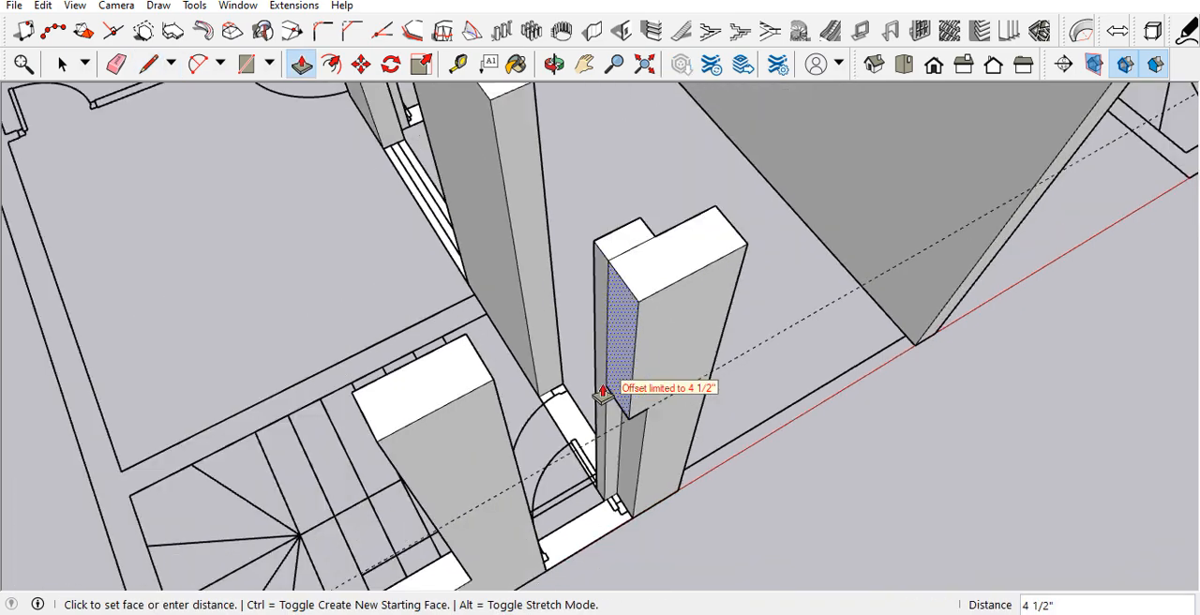
pyautogui.click(598, 393)
pyautogui.click(613, 385)
pyautogui.click(541, 485)
# Step: Erase the seam edges where the entrance door's lintel meets the front wall pieces
pyautogui.moveTo(533, 346); pyautogui.dragTo(410, 300, button='middle')
pyautogui.press('e')
pyautogui.scroll(4, 456, 300)
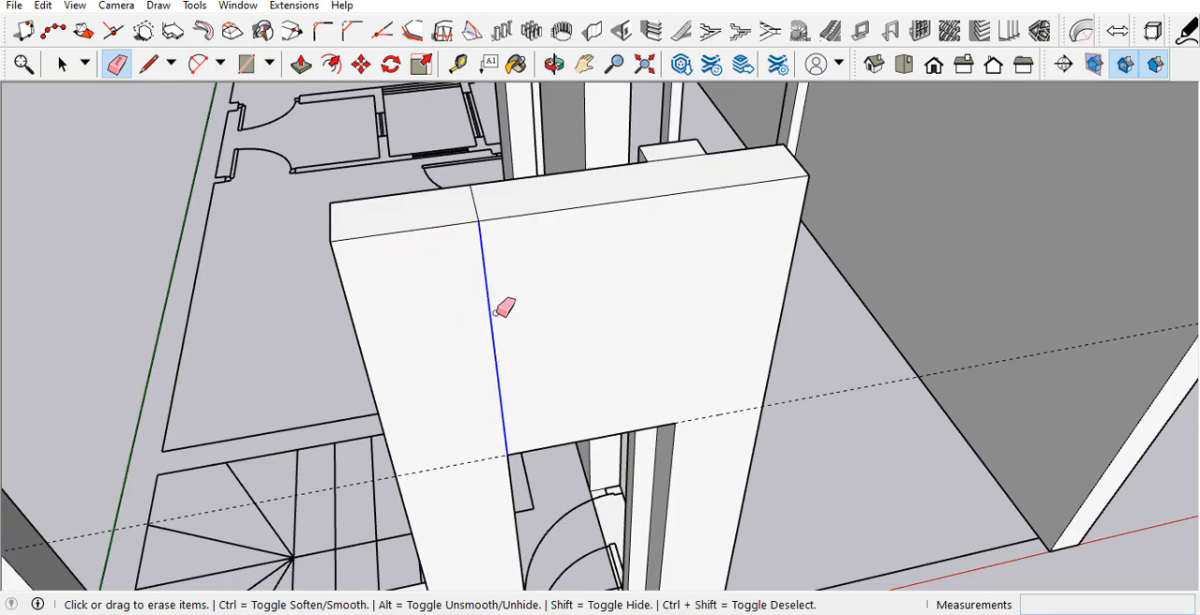
pyautogui.scroll(-5, 485, 239)
pyautogui.moveTo(498, 271); pyautogui.dragTo(532, 360, button='middle')
pyautogui.scroll(4, 498, 377)
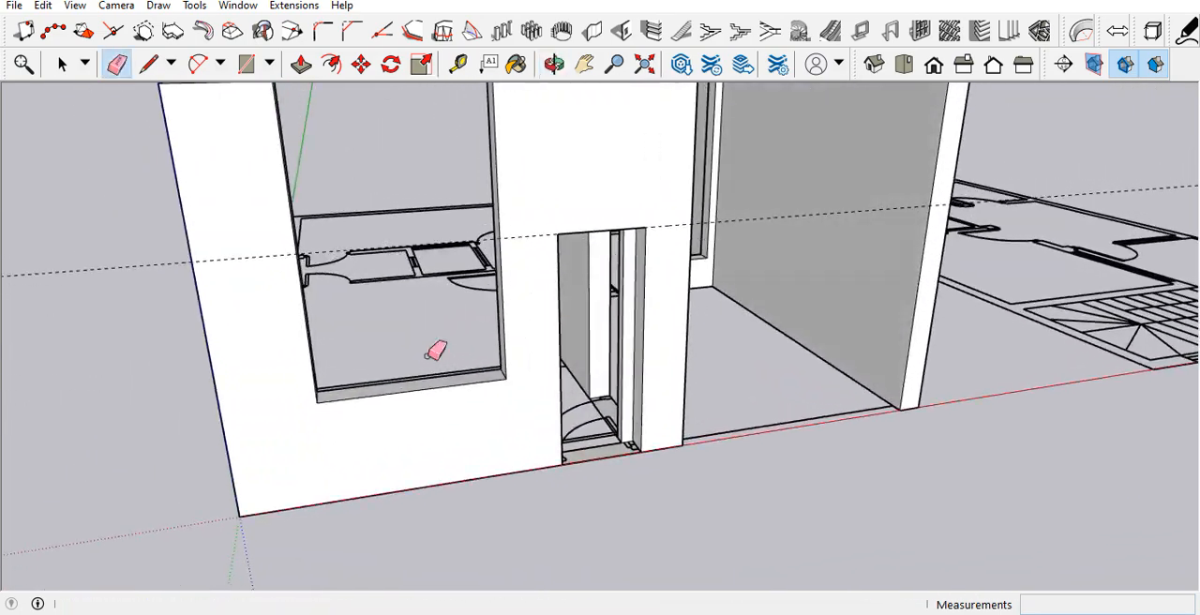
pyautogui.scroll(-7, 461, 473)
pyautogui.scroll(5, 463, 466)
pyautogui.moveTo(718, 410); pyautogui.dragTo(799, 413, button='middle')
pyautogui.scroll(-3, 732, 416)
pyautogui.scroll(6, 528, 418)
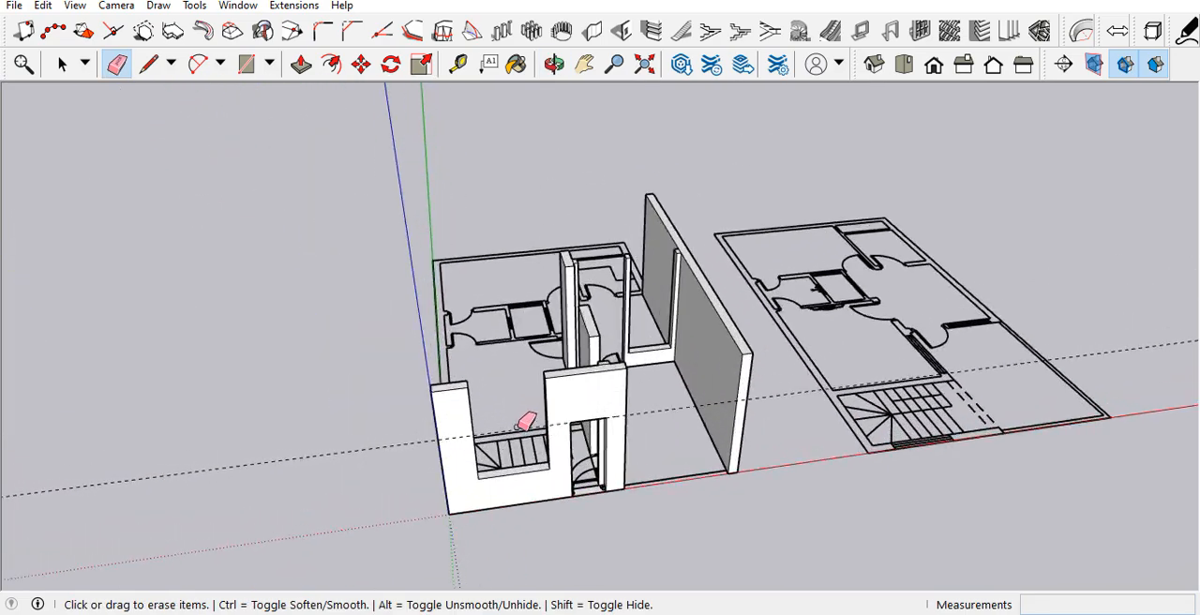
pyautogui.scroll(-3, 480, 525)
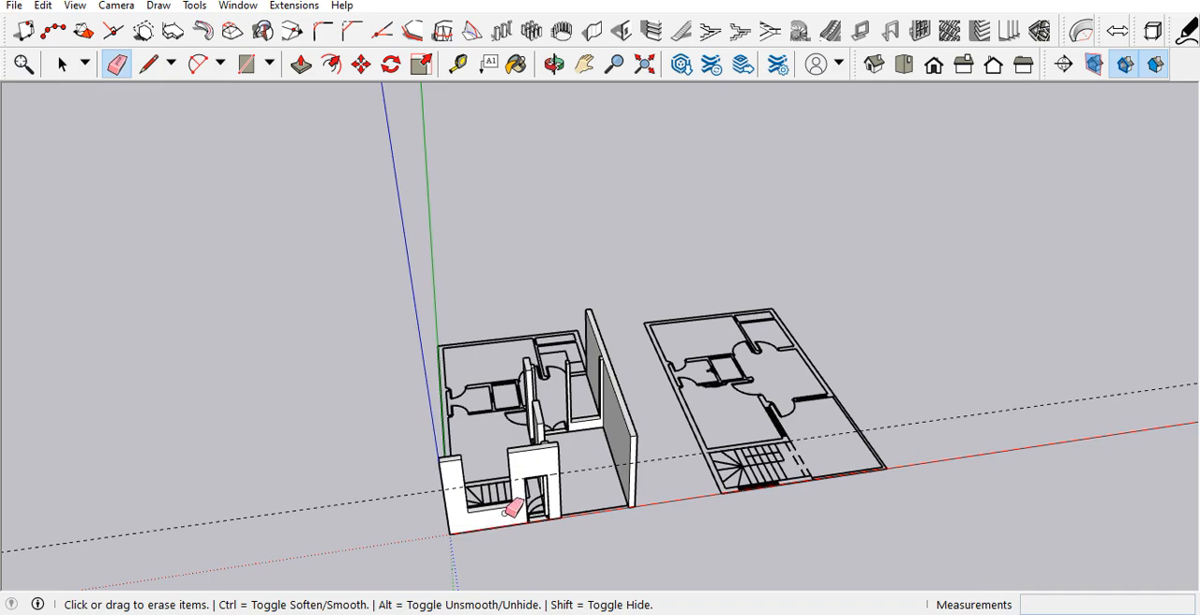
pyautogui.scroll(5, 516, 502)
pyautogui.scroll(-4, 515, 506)
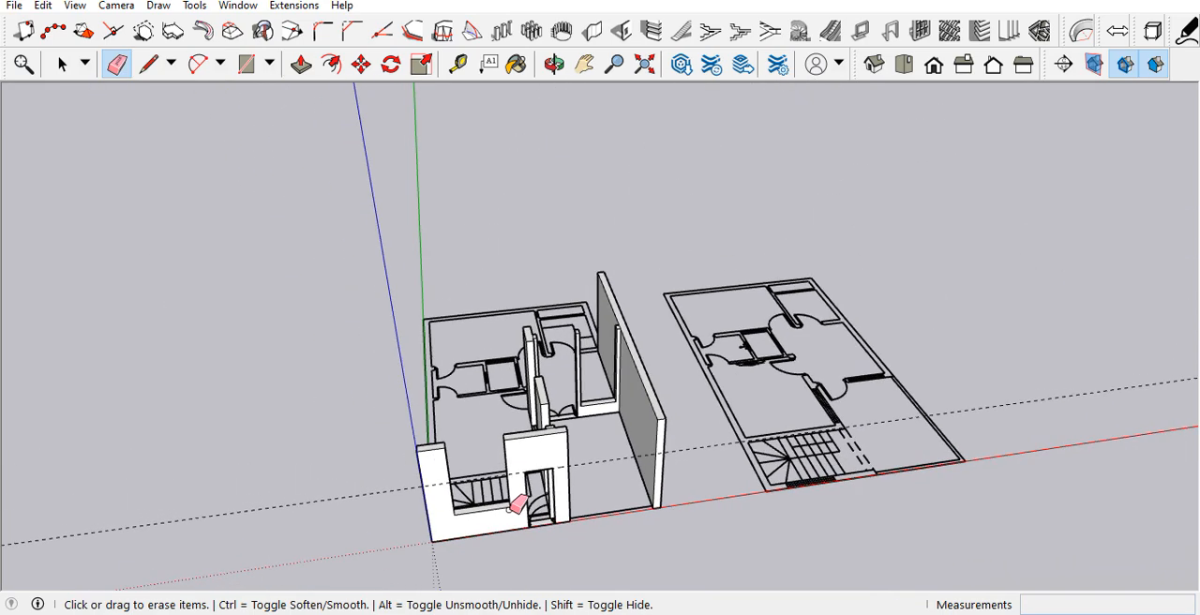
pyautogui.scroll(-2, 515, 506)
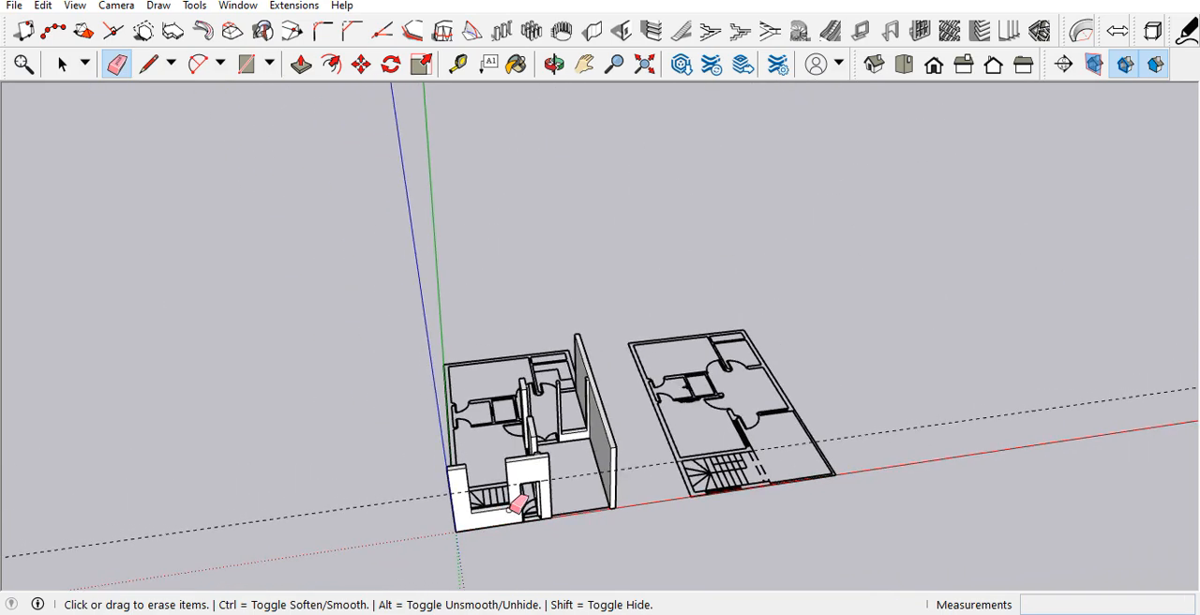
pyautogui.scroll(4, 568, 504)
pyautogui.scroll(-2, 402, 491)
pyautogui.scroll(2, 474, 460)
pyautogui.scroll(2, 667, 489)
pyautogui.scroll(-2, 607, 433)
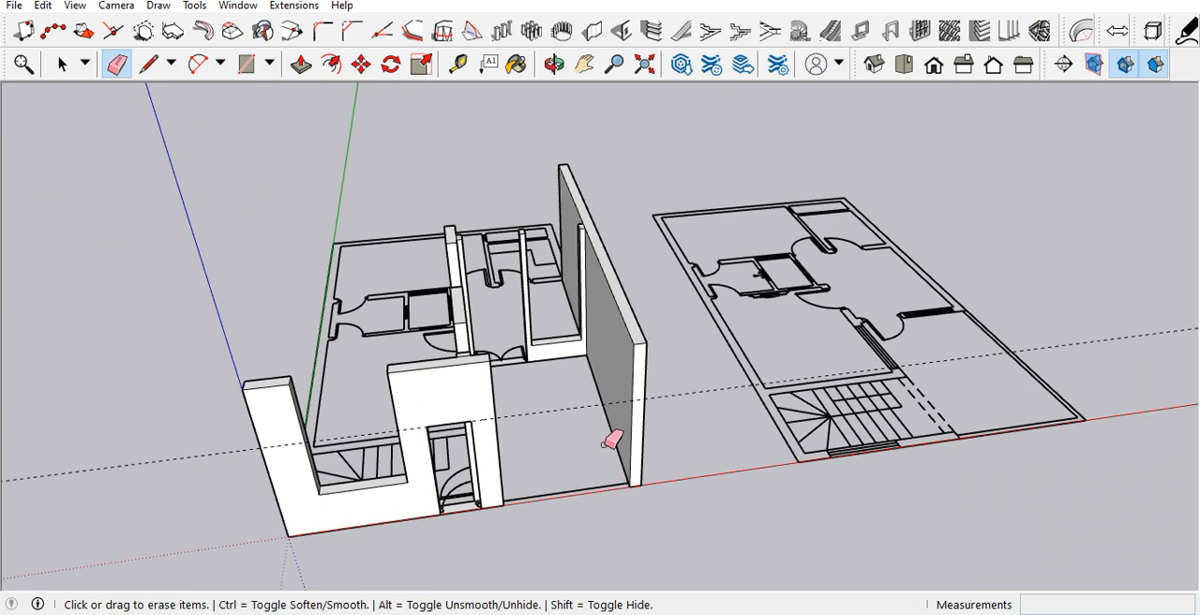
# Step: Place a guide 8' above the base edge of the cross wall's double-door jamb
pyautogui.scroll(6, 571, 300)
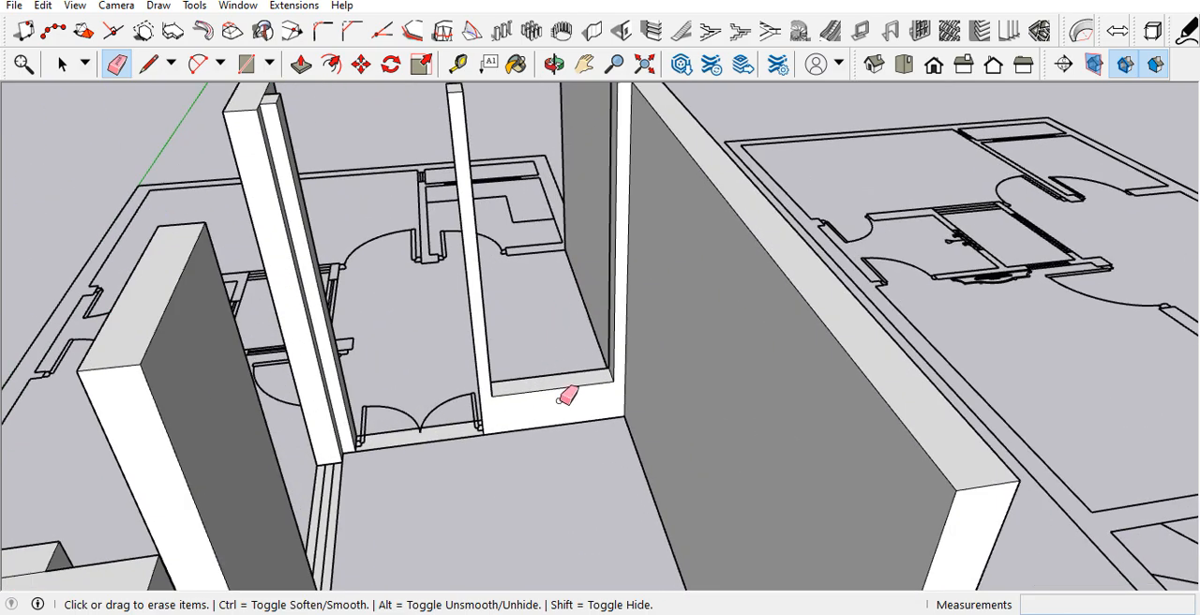
pyautogui.moveTo(566, 397); pyautogui.dragTo(616, 421, button='middle')
pyautogui.scroll(4, 605, 375)
pyautogui.scroll(-3, 494, 424)
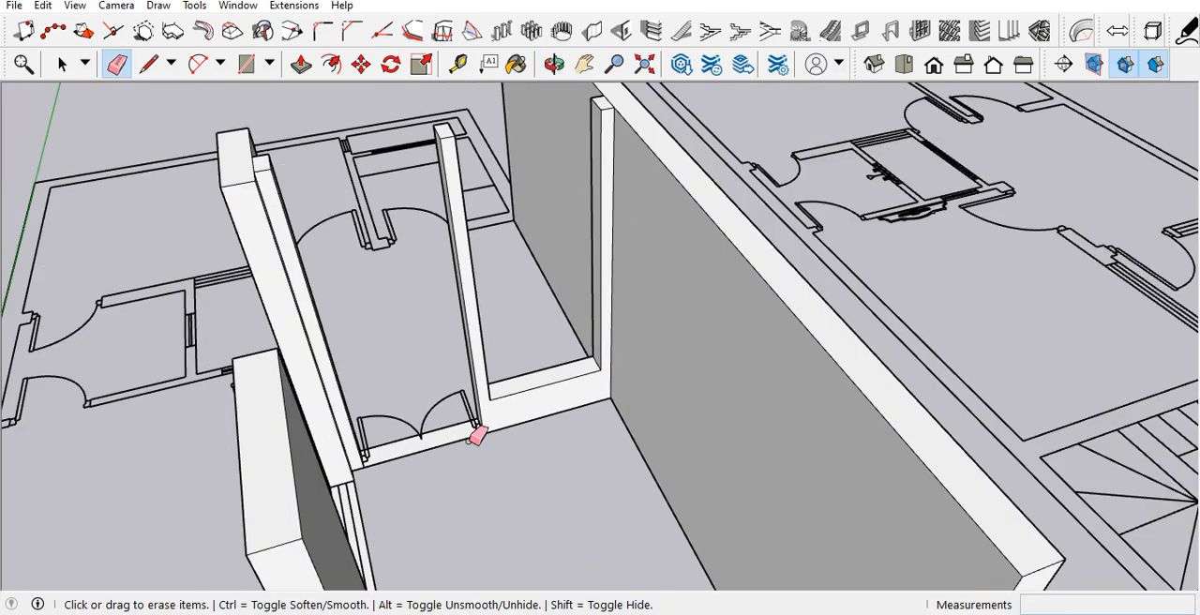
pyautogui.press('t')
pyautogui.moveTo(350, 461)
pyautogui.mouseDown(button='middle')
pyautogui.moveTo(308, 476)
pyautogui.moveTo(310, 428)
pyautogui.mouseUp(button='middle')
pyautogui.scroll(4, 382, 378)
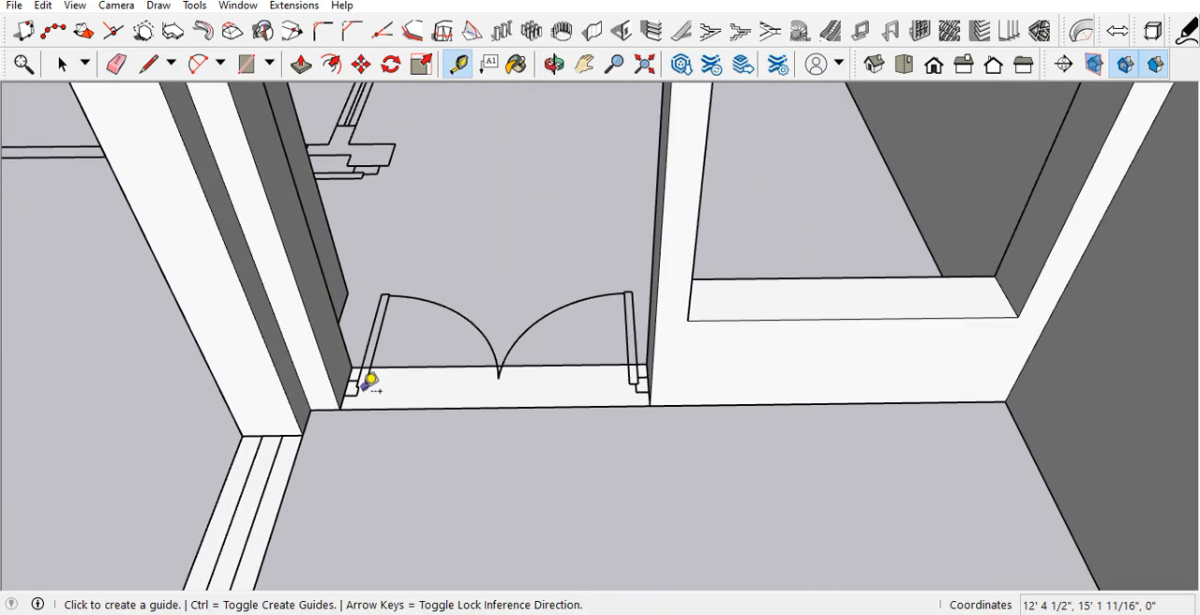
pyautogui.scroll(4, 382, 378)
pyautogui.click(325, 409)
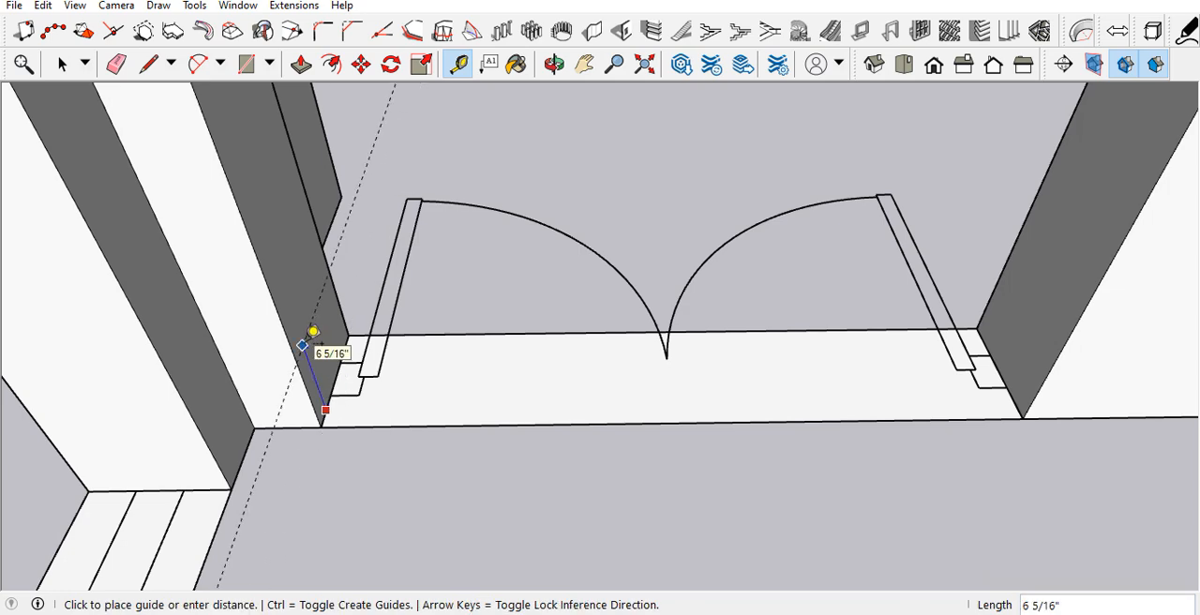
pyautogui.press('Return')
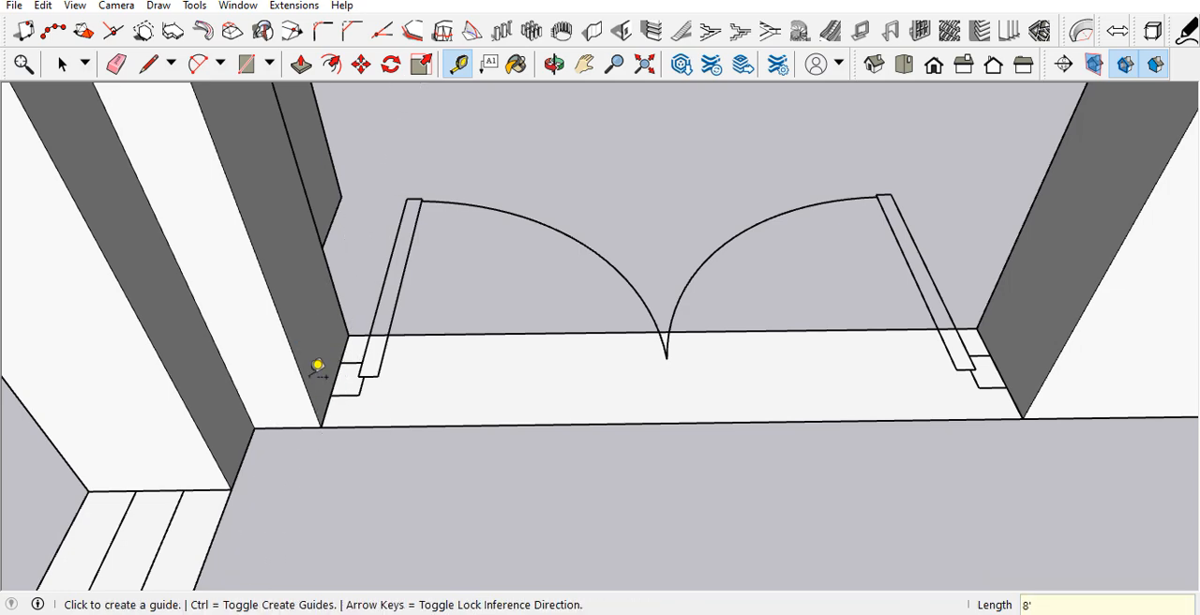
# Step: Draw a 3' by 9" rectangle on the double door's jamb face, from the wall top down to the guide
pyautogui.scroll(-5, 321, 442)
pyautogui.scroll(3, 258, 167)
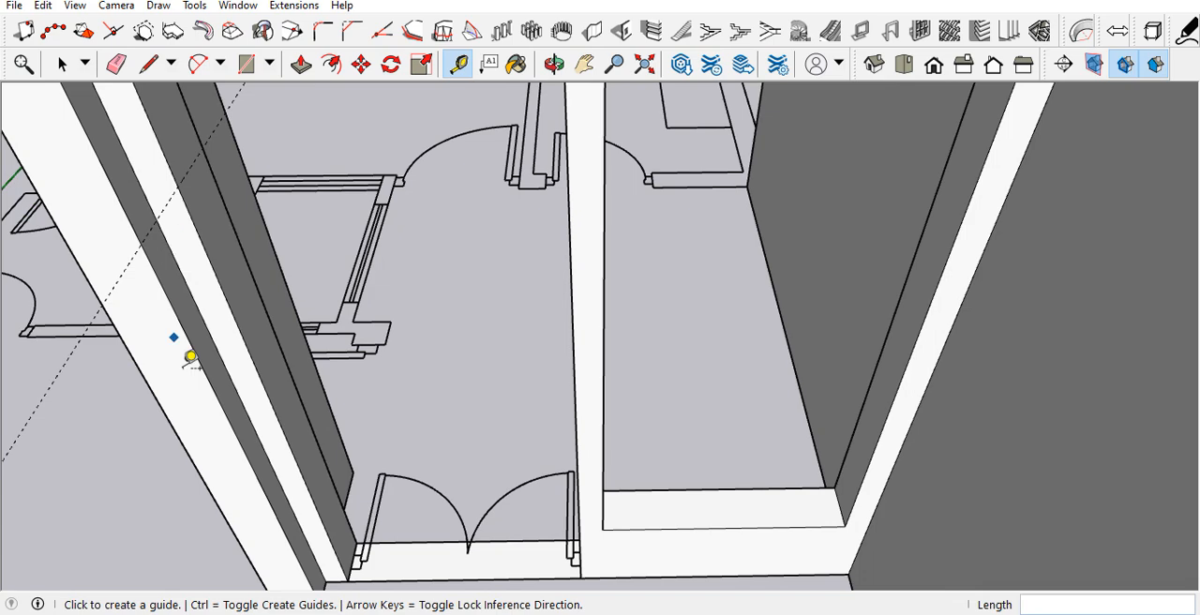
pyautogui.scroll(-4, 177, 356)
pyautogui.press('space')
pyautogui.scroll(5, 183, 304)
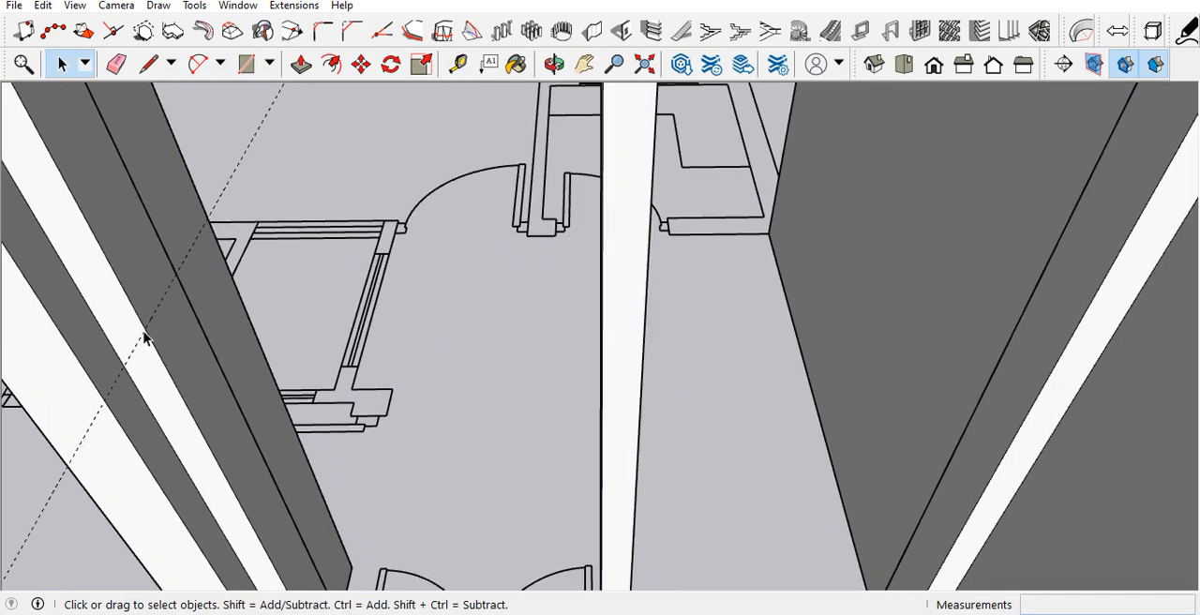
pyautogui.press('l')
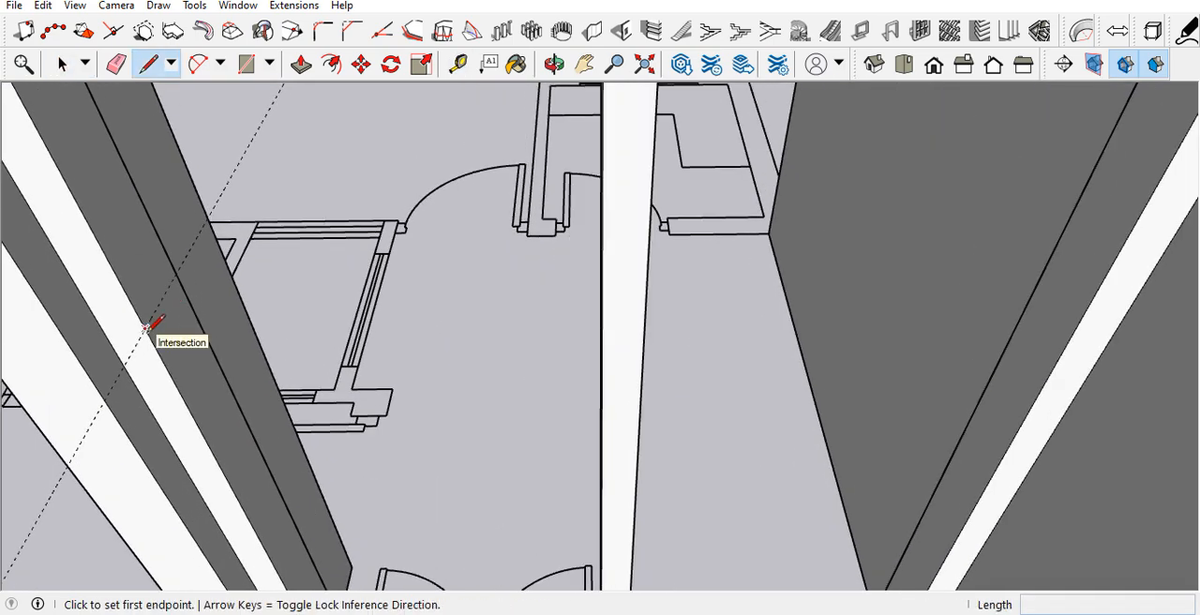
pyautogui.scroll(-3, 178, 390)
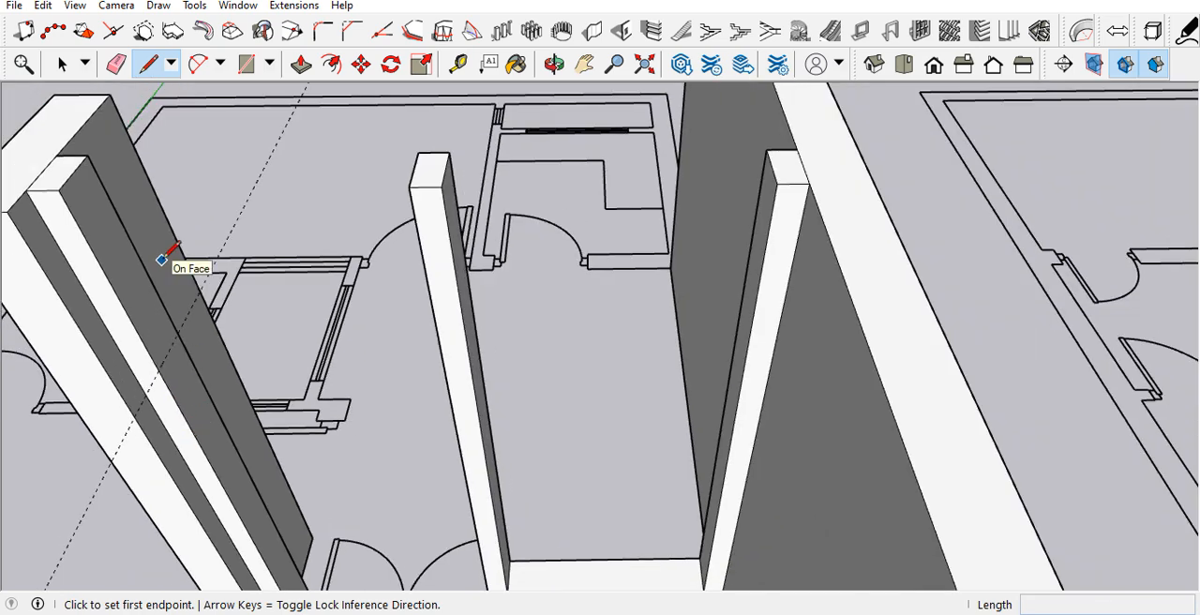
pyautogui.press('r')
pyautogui.click(87, 155)
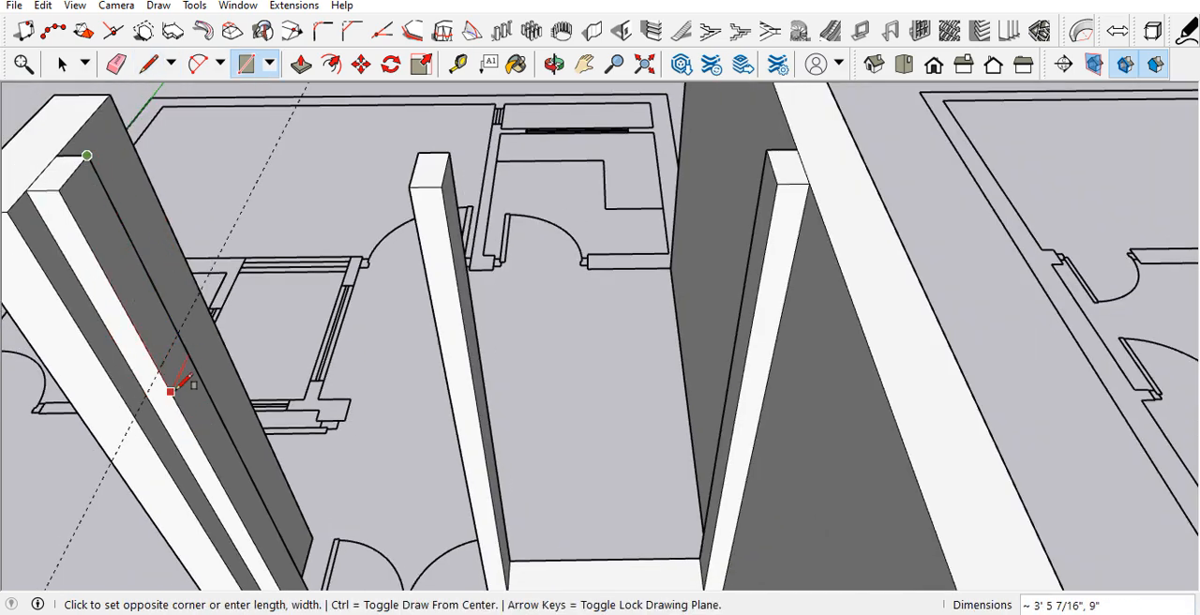
pyautogui.press('Escape')
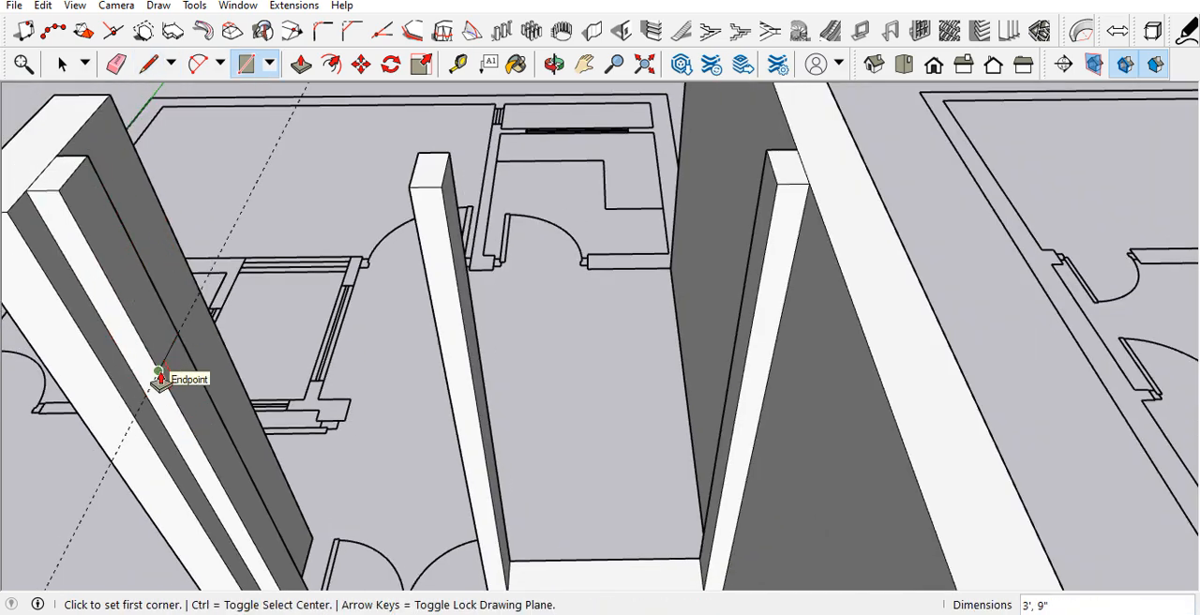
# Step: Push/Pull the jamb rectangle 4' across the double-door opening to the pillar beside the window to form the lintel
pyautogui.press('p')
pyautogui.click(160, 343)
pyautogui.moveTo(456, 348); pyautogui.dragTo(450, 389, button='middle')
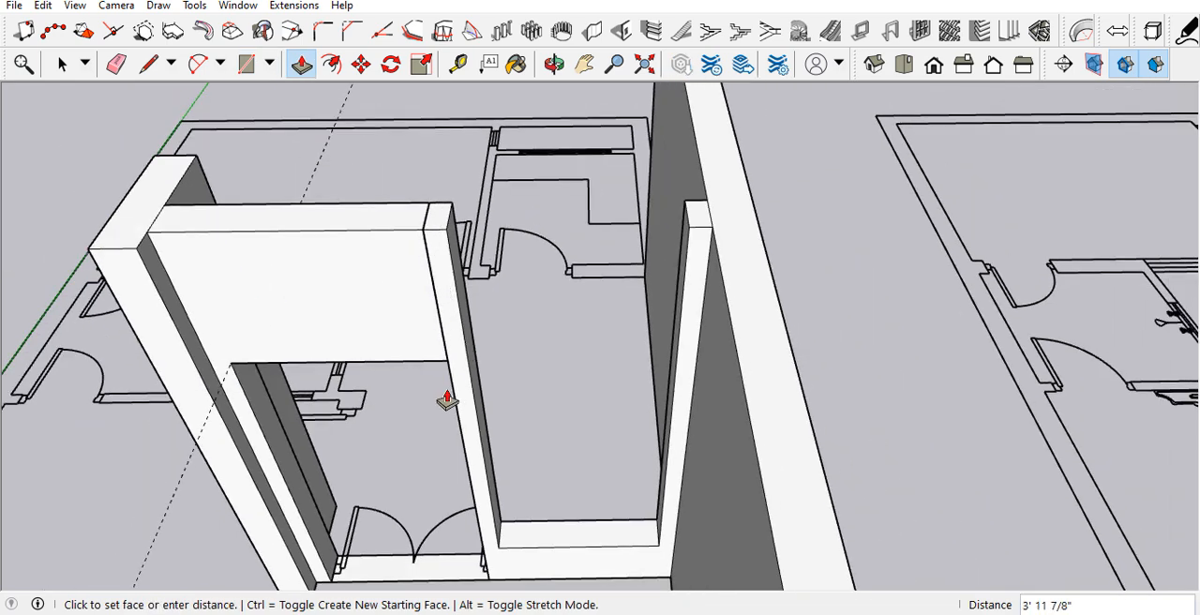
pyautogui.moveTo(501, 262); pyautogui.dragTo(428, 303, button='middle')
pyautogui.scroll(3, 409, 384)
pyautogui.scroll(-1, 474, 366)
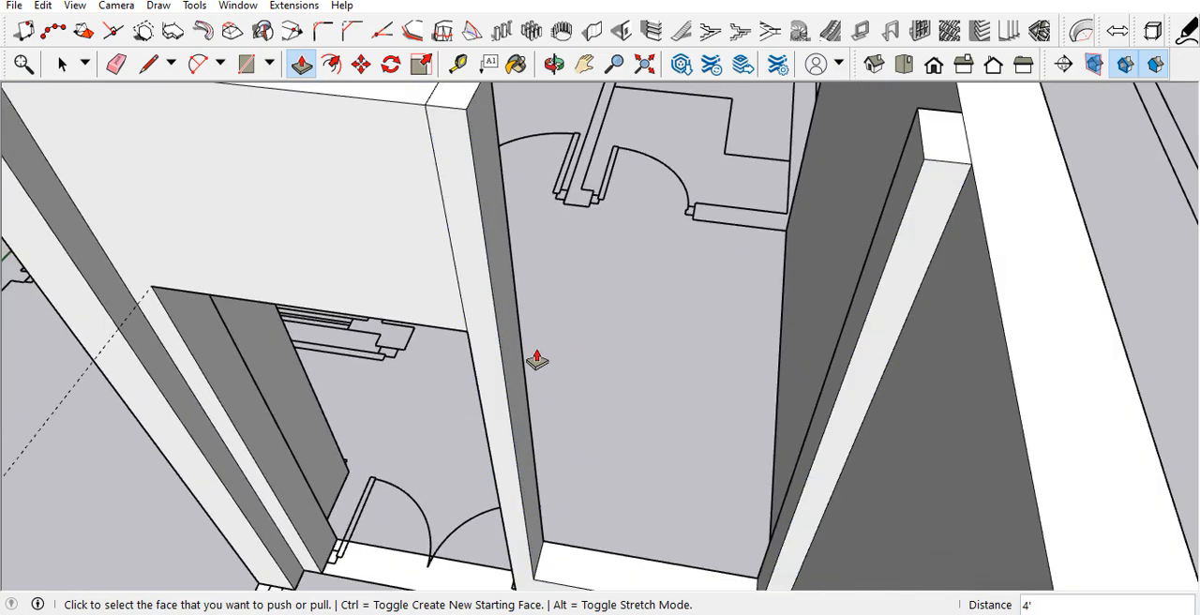
# Step: Place a guide along the double-door lintel's lower edge and draw a 9" line at its height across the pillar's window-side face
pyautogui.press('t')
pyautogui.click(430, 325)
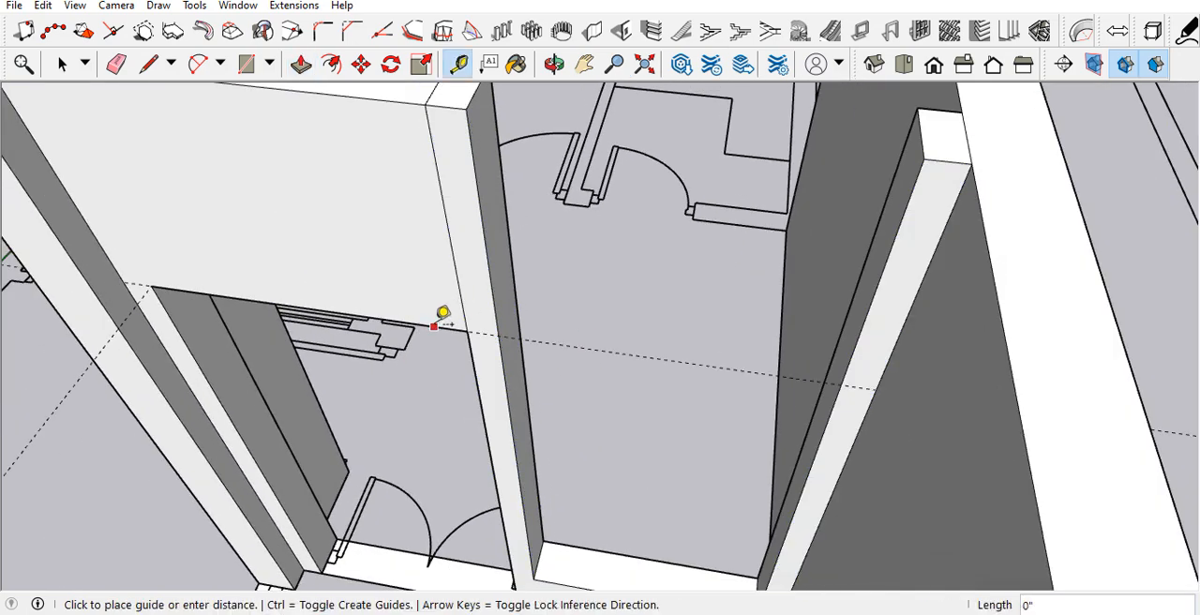
pyautogui.click(433, 326)
pyautogui.press('l')
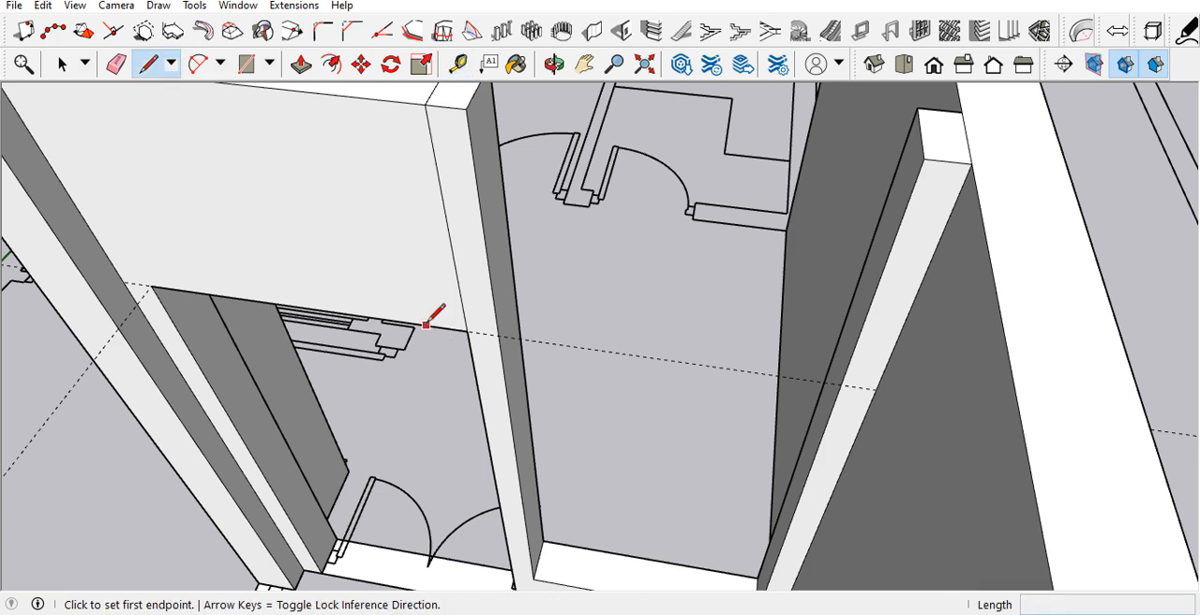
pyautogui.click(501, 335)
pyautogui.click(515, 290)
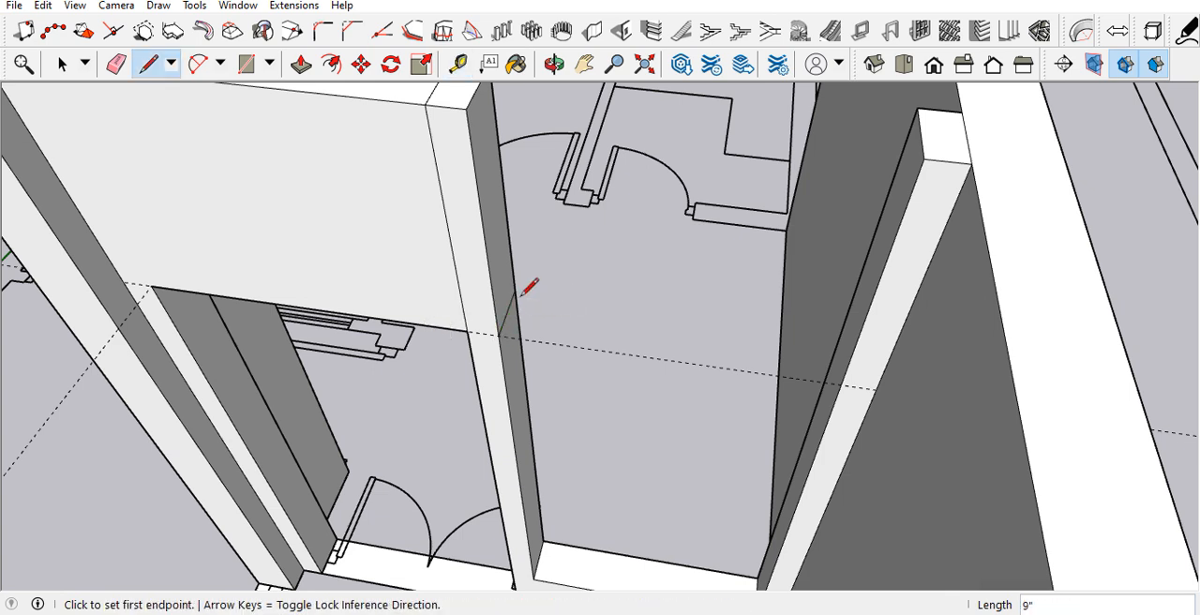
# Step: Push/Pull the pillar's upper face 3' 10 1/2" across the window opening to form the lintel
pyautogui.press('p')
pyautogui.click(525, 298)
pyautogui.click(837, 398)
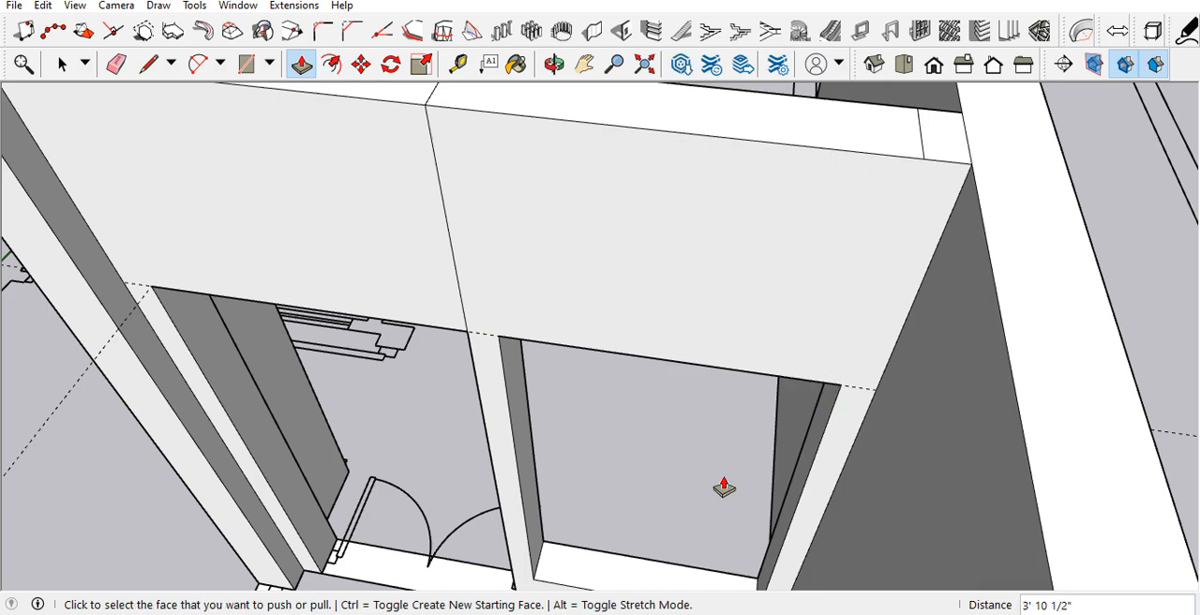
# Step: Erase the seam edges where the cross wall's door and window lintels meet the pillar and wall ends
pyautogui.scroll(-5, 730, 485)
pyautogui.moveTo(723, 502)
pyautogui.mouseDown(button='middle')
pyautogui.moveTo(780, 298)
pyautogui.moveTo(803, 265)
pyautogui.moveTo(718, 396)
pyautogui.mouseUp(button='middle')
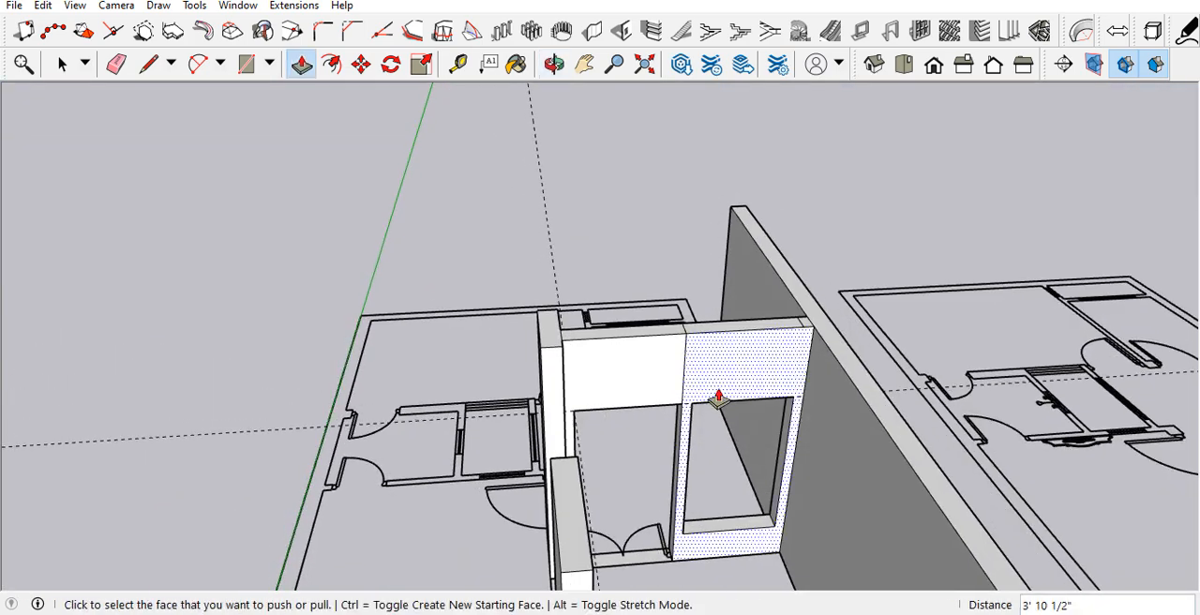
pyautogui.scroll(3, 728, 396)
pyautogui.press('e')
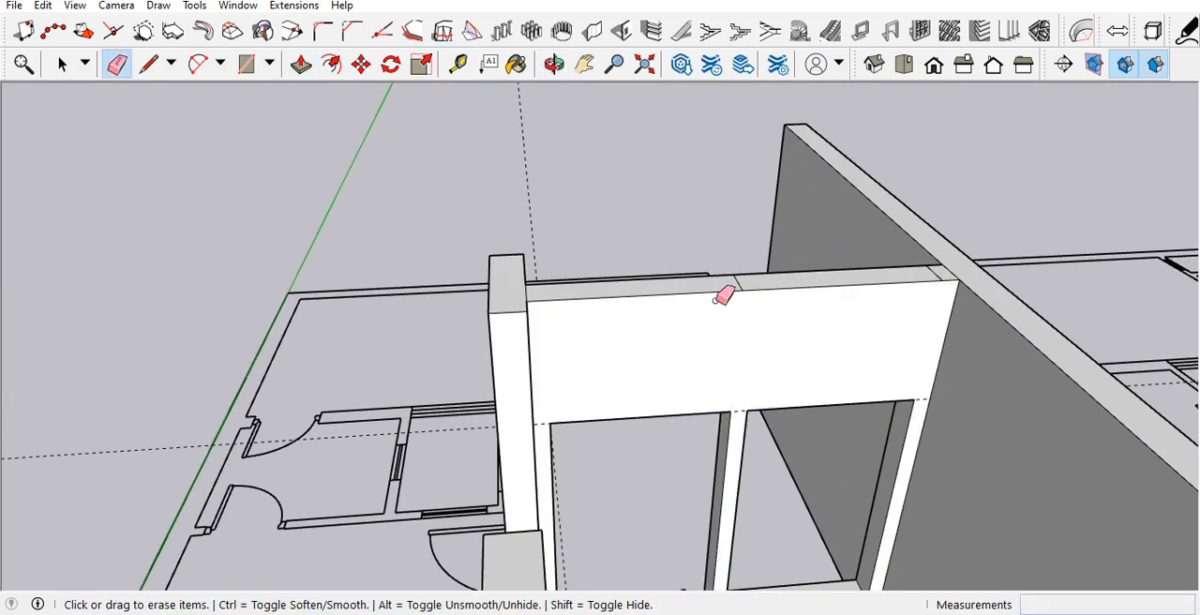
pyautogui.scroll(2, 718, 308)
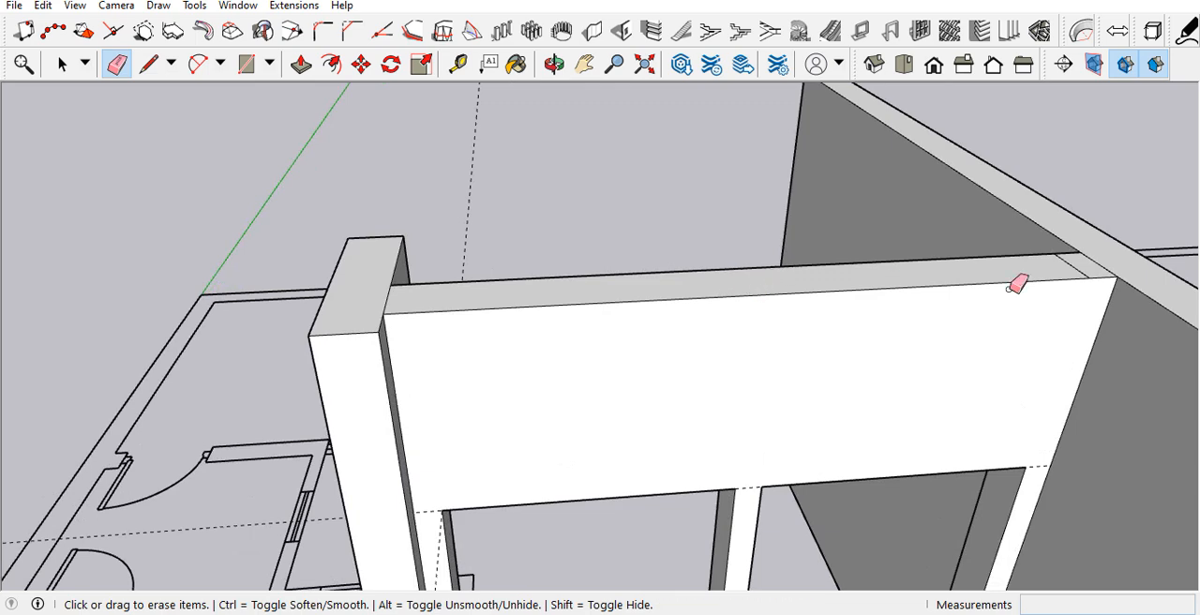
pyautogui.scroll(-3, 643, 366)
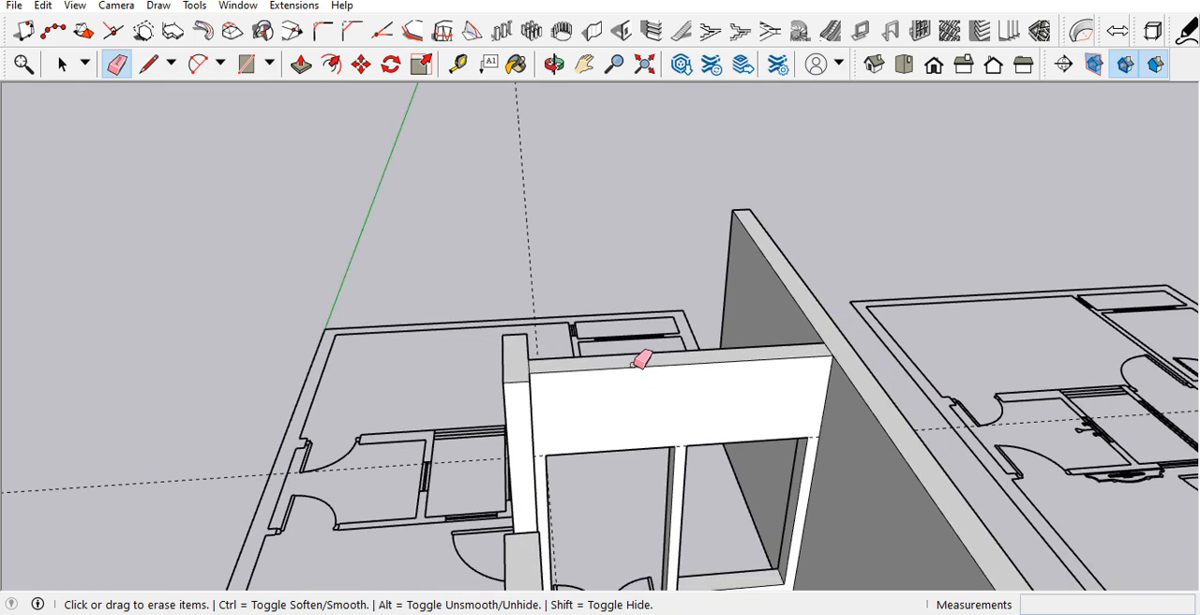
pyautogui.scroll(2, 477, 387)
pyautogui.click(500, 400)
pyautogui.scroll(-5, 534, 305)
pyautogui.moveTo(618, 468)
pyautogui.mouseDown(button='middle')
pyautogui.moveTo(275, 472)
pyautogui.moveTo(211, 412)
pyautogui.mouseUp(button='middle')
pyautogui.scroll(2, 618, 302)
pyautogui.moveTo(626, 297); pyautogui.dragTo(610, 281, button='middle')
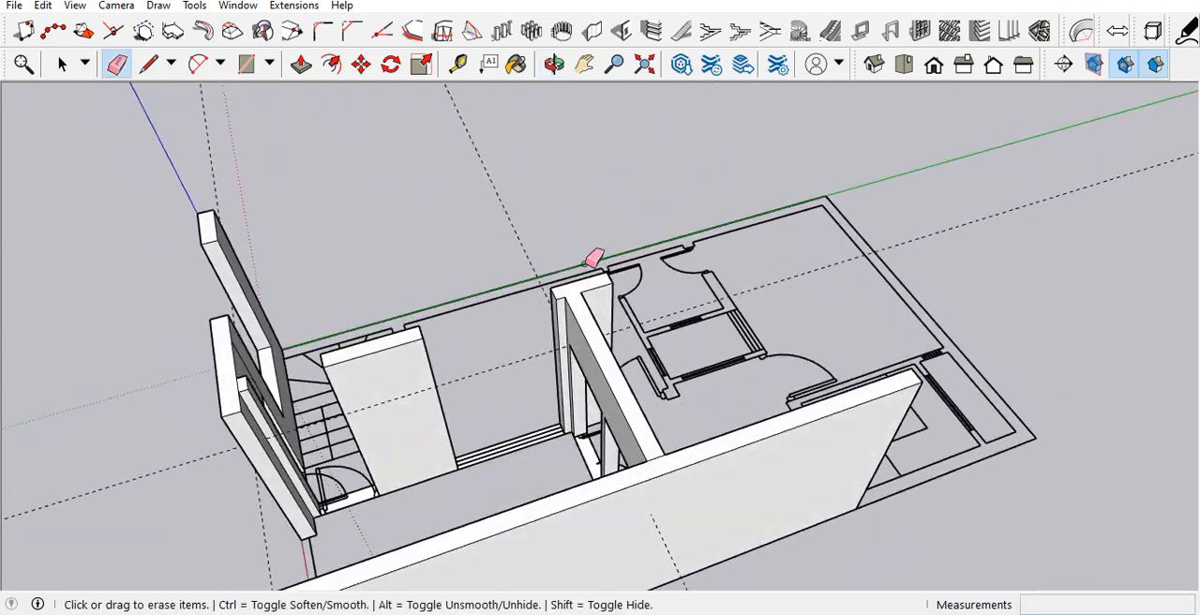
pyautogui.scroll(3, 450, 354)
pyautogui.scroll(2, 765, 333)
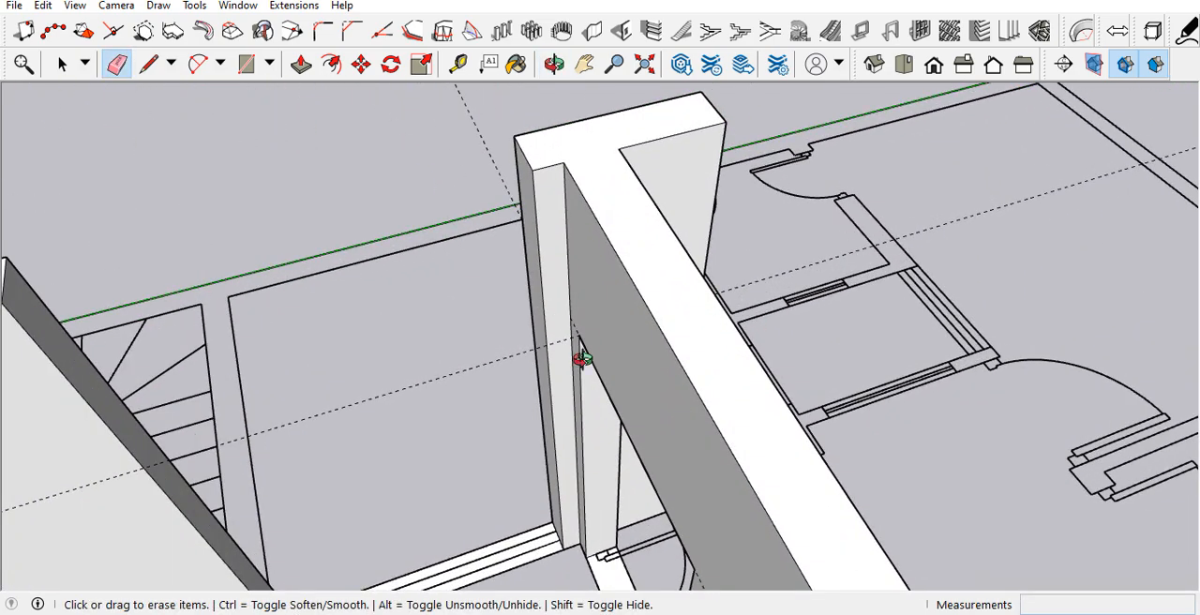
pyautogui.moveTo(581, 359); pyautogui.dragTo(657, 370, button='middle')
pyautogui.press('l')
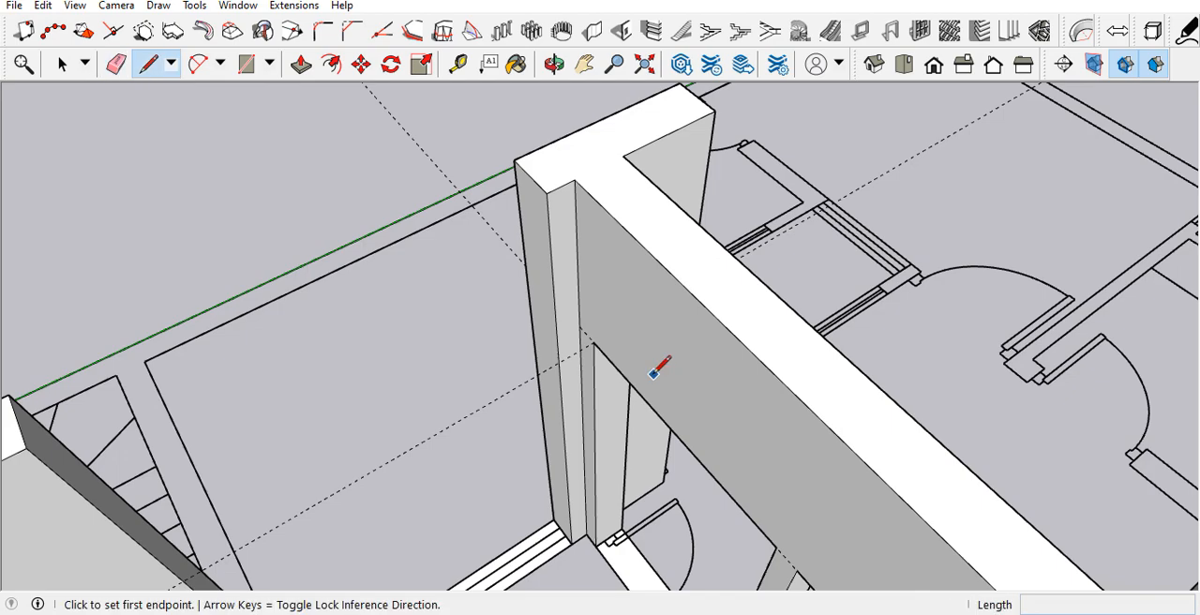
pyautogui.click(560, 361)
pyautogui.moveTo(568, 354); pyautogui.dragTo(802, 347, button='middle')
pyautogui.press('space')
pyautogui.scroll(4, 610, 298)
pyautogui.scroll(-7, 519, 298)
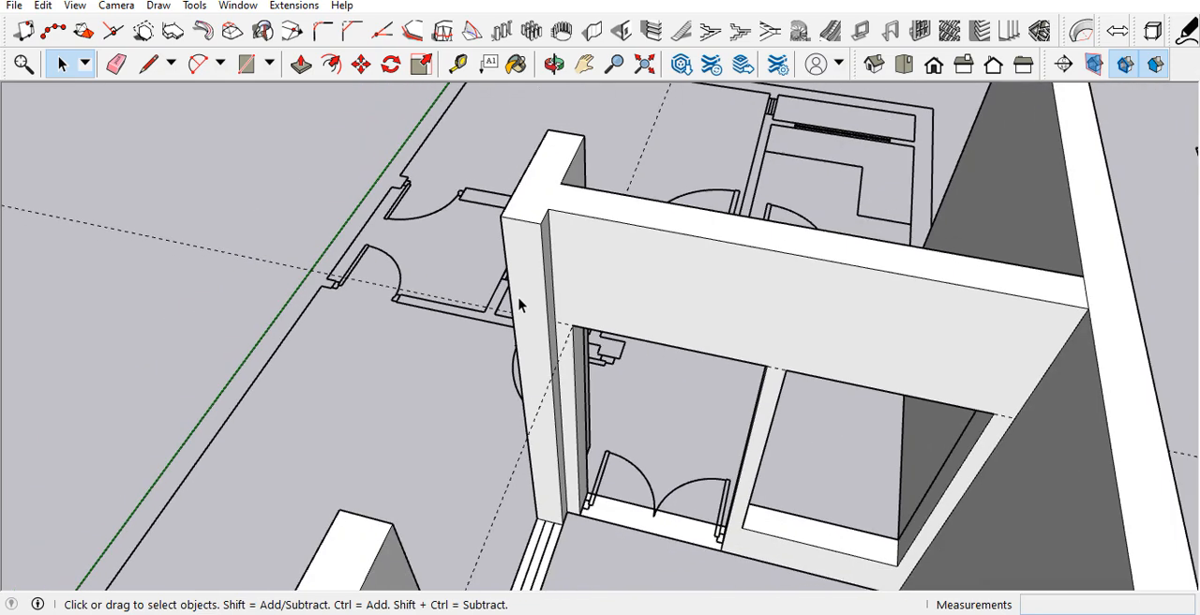
# Step: Place a horizontal guide above the base edge of the wall pillar at the end of the three-line window opening
pyautogui.scroll(5, 526, 473)
pyautogui.press('t')
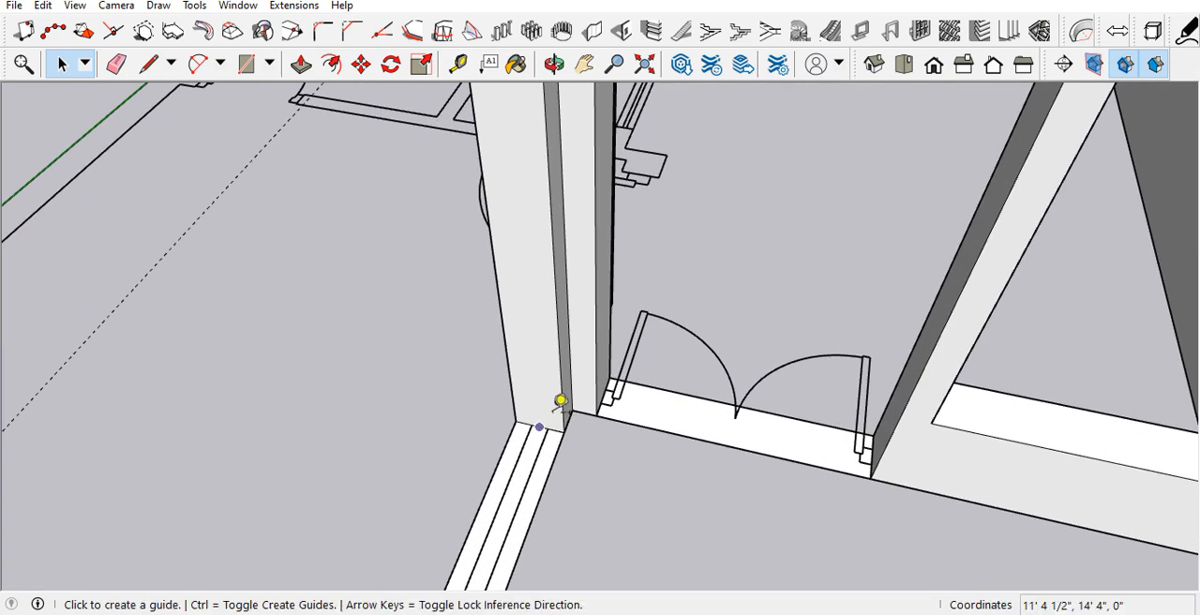
pyautogui.scroll(2, 562, 404)
pyautogui.click(533, 440)
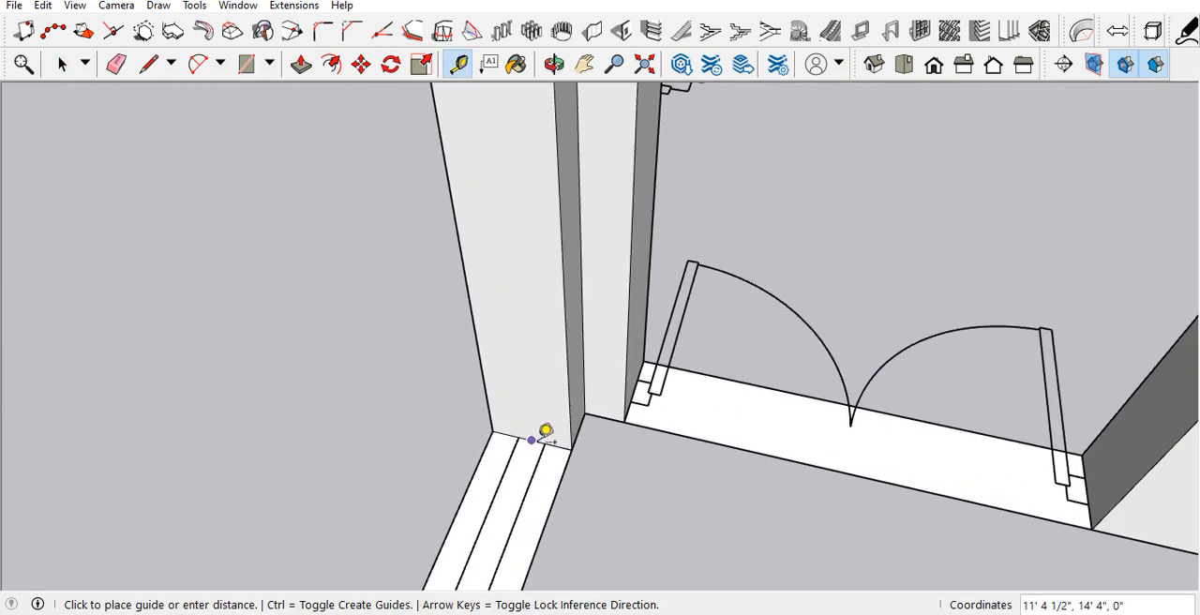
pyautogui.click(521, 328)
pyautogui.scroll(-5, 568, 398)
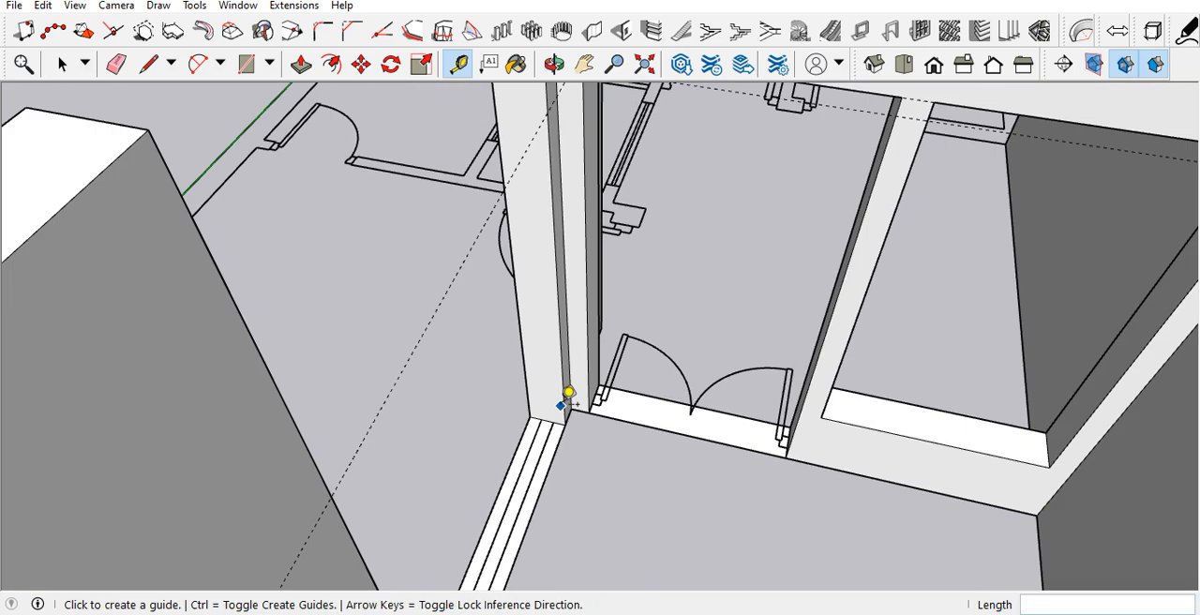
# Step: Draw a line across the pillar's window-side face along the new guide to split off its upper part
pyautogui.scroll(4, 550, 241)
pyautogui.moveTo(550, 242); pyautogui.dragTo(479, 276, button='middle')
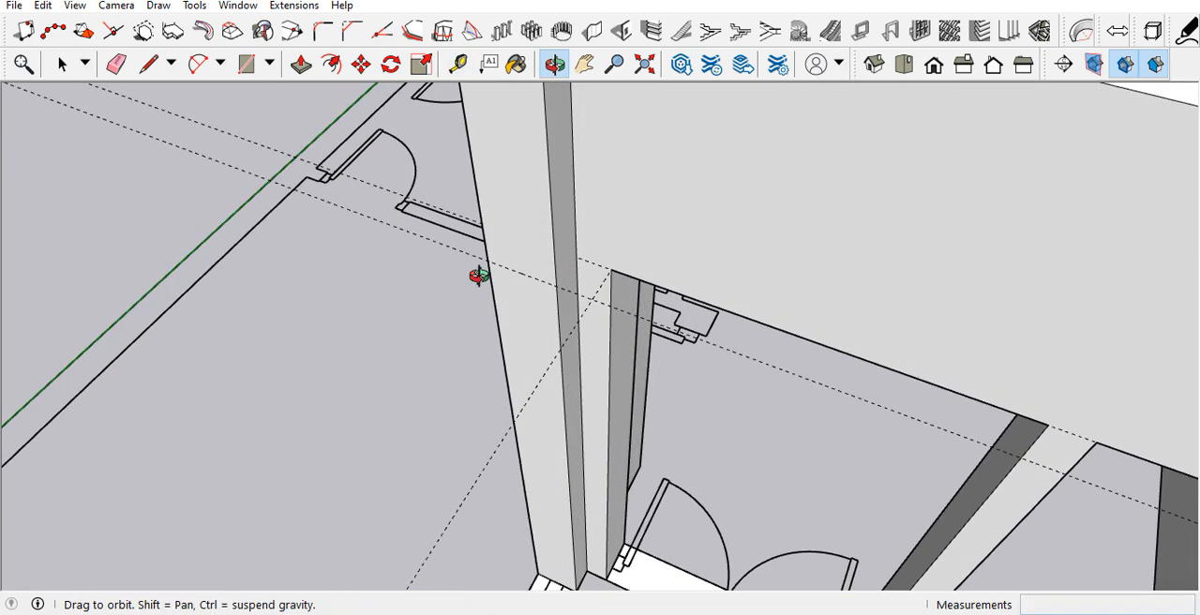
pyautogui.press('l')
pyautogui.click(557, 285)
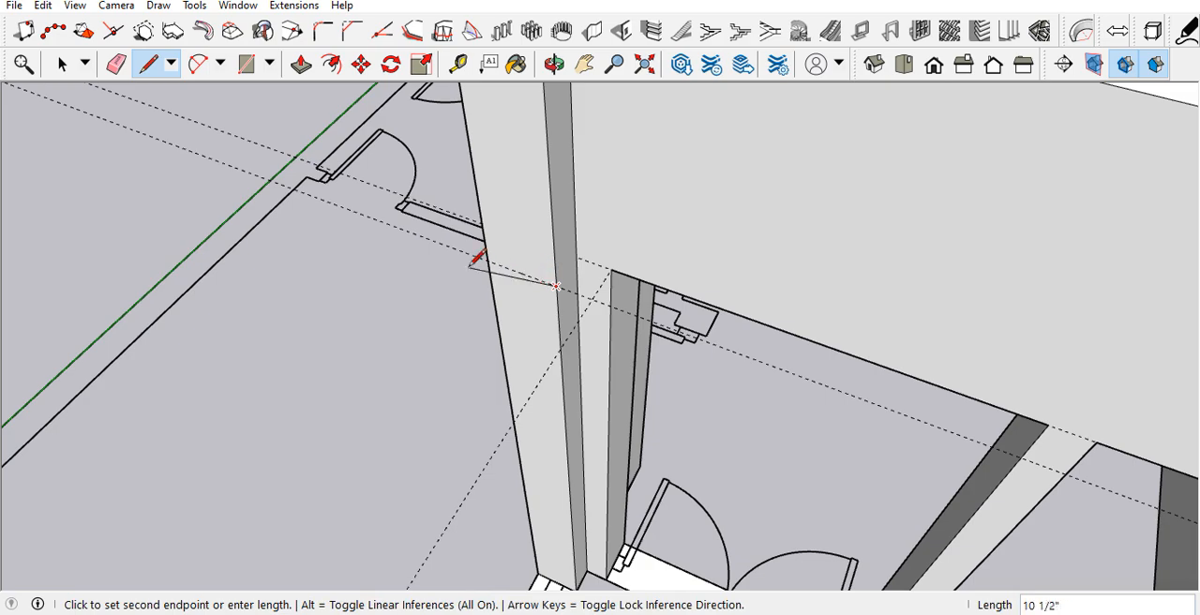
pyautogui.press('Escape')
# Step: Place a guide 8' above the base edge of the doorway jamb beside the stairs
pyautogui.scroll(-6, 588, 201)
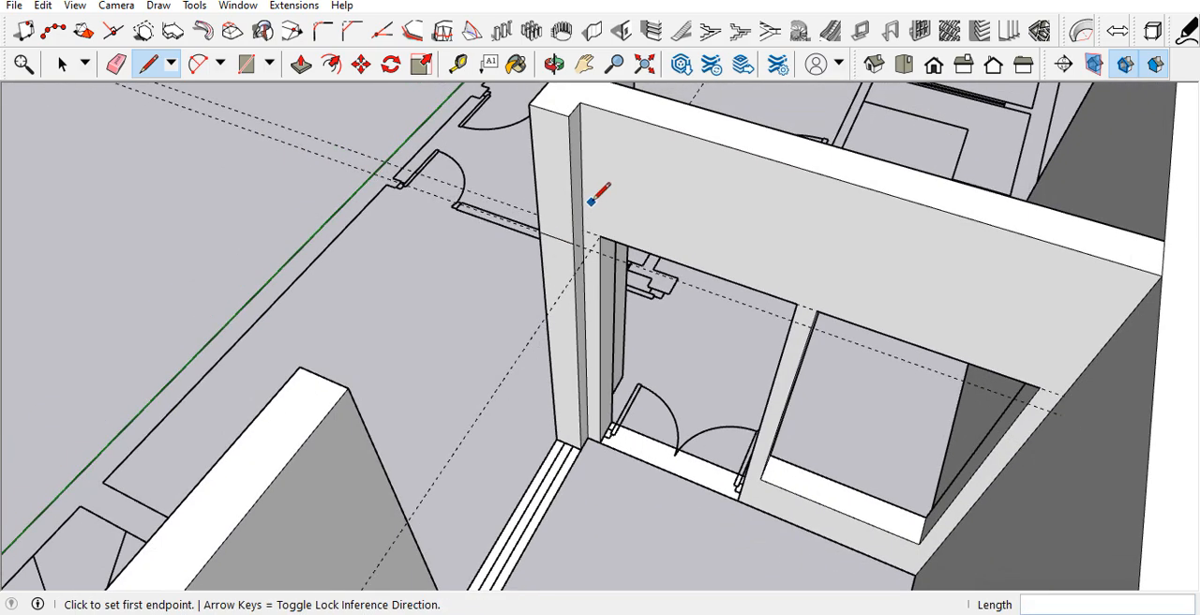
pyautogui.scroll(4, 489, 384)
pyautogui.scroll(3, 489, 385)
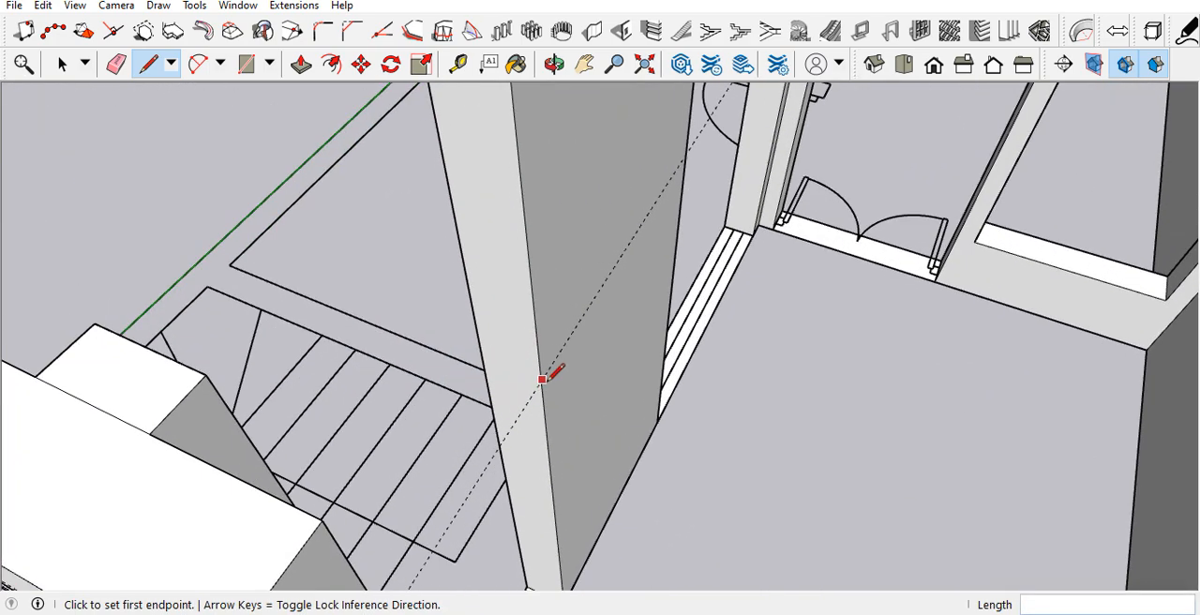
pyautogui.moveTo(721, 469); pyautogui.dragTo(652, 185, button='middle')
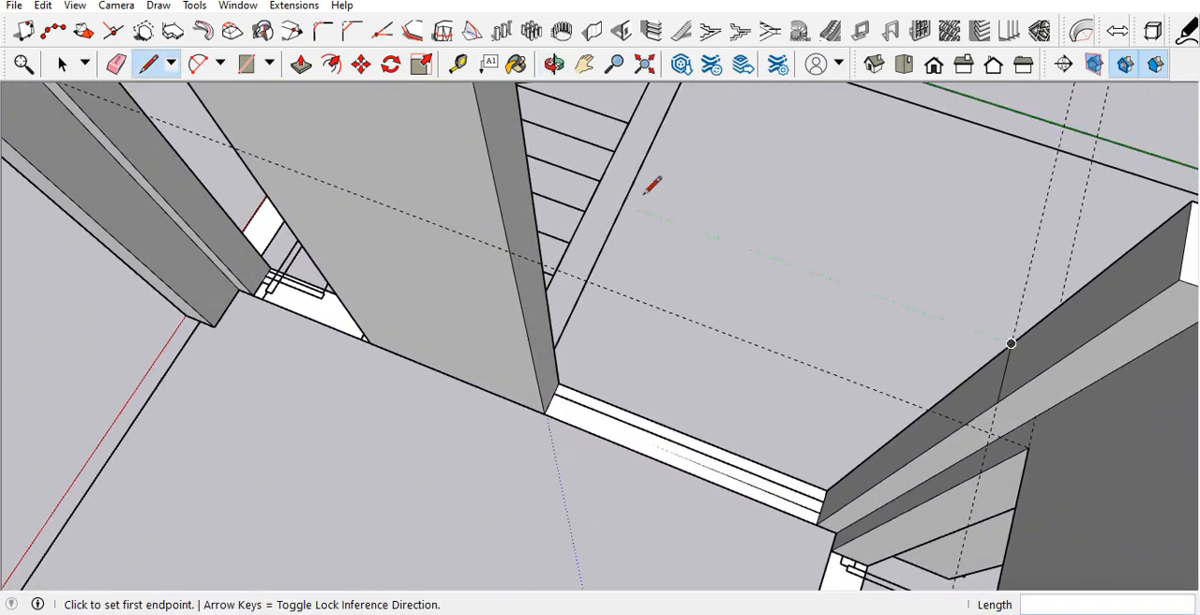
pyautogui.moveTo(514, 251); pyautogui.dragTo(627, 345, button='middle')
pyautogui.scroll(-3, 806, 246)
pyautogui.moveTo(818, 237)
pyautogui.mouseDown(button='middle')
pyautogui.moveTo(584, 357)
pyautogui.moveTo(809, 247)
pyautogui.mouseUp(button='middle')
pyautogui.scroll(3, 510, 520)
pyautogui.scroll(2, 511, 518)
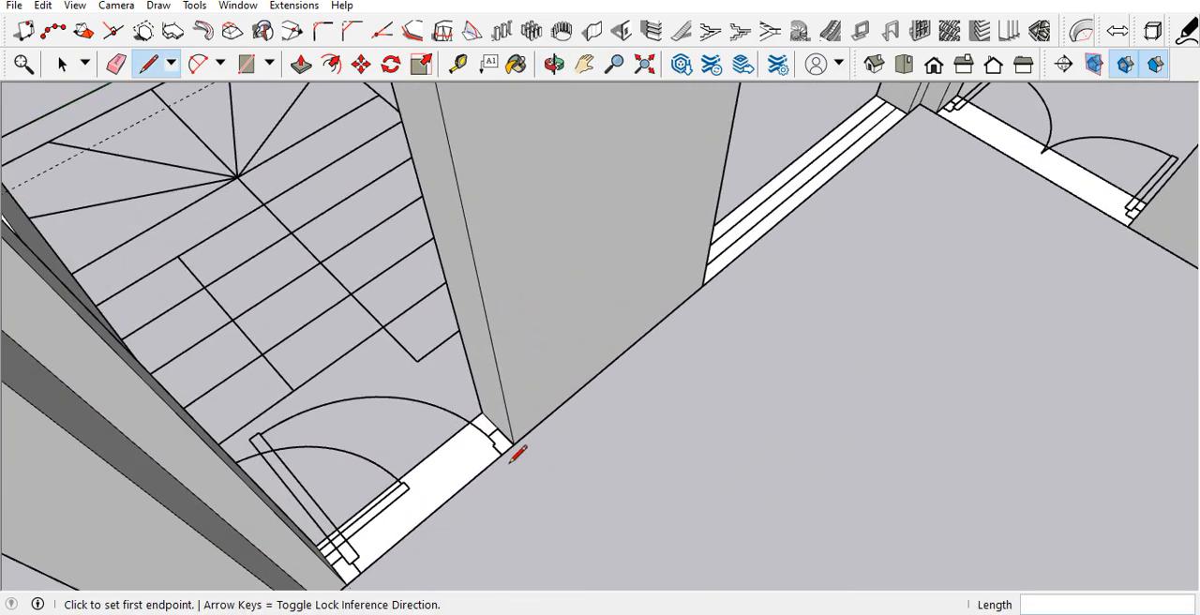
pyautogui.press('t')
pyautogui.scroll(2, 498, 429)
pyautogui.click(486, 403)
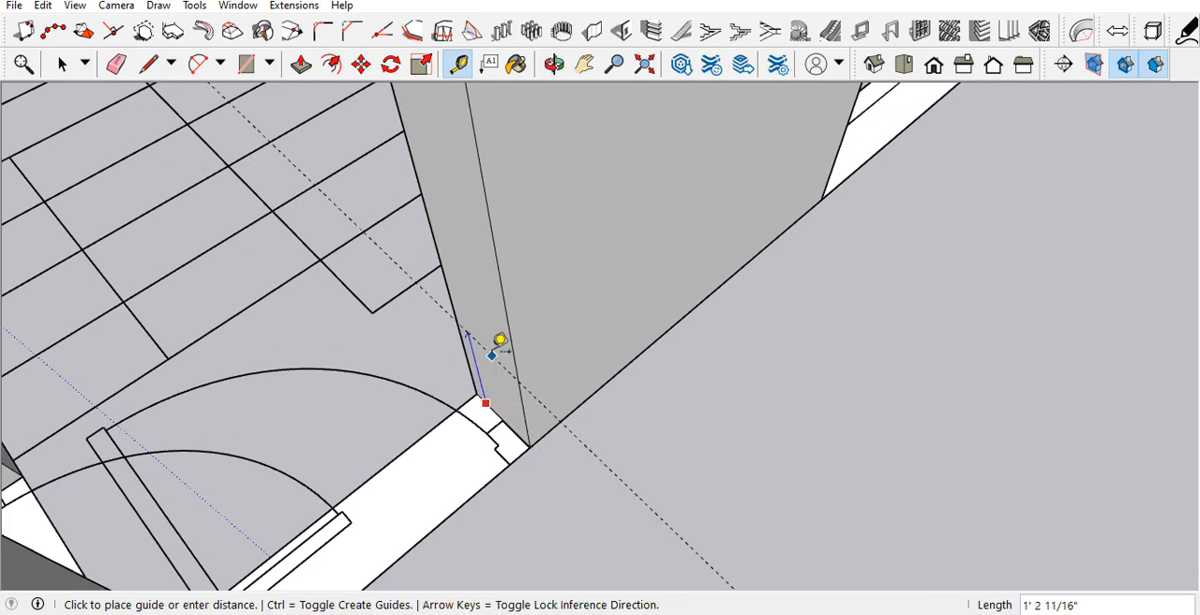
pyautogui.write('8')
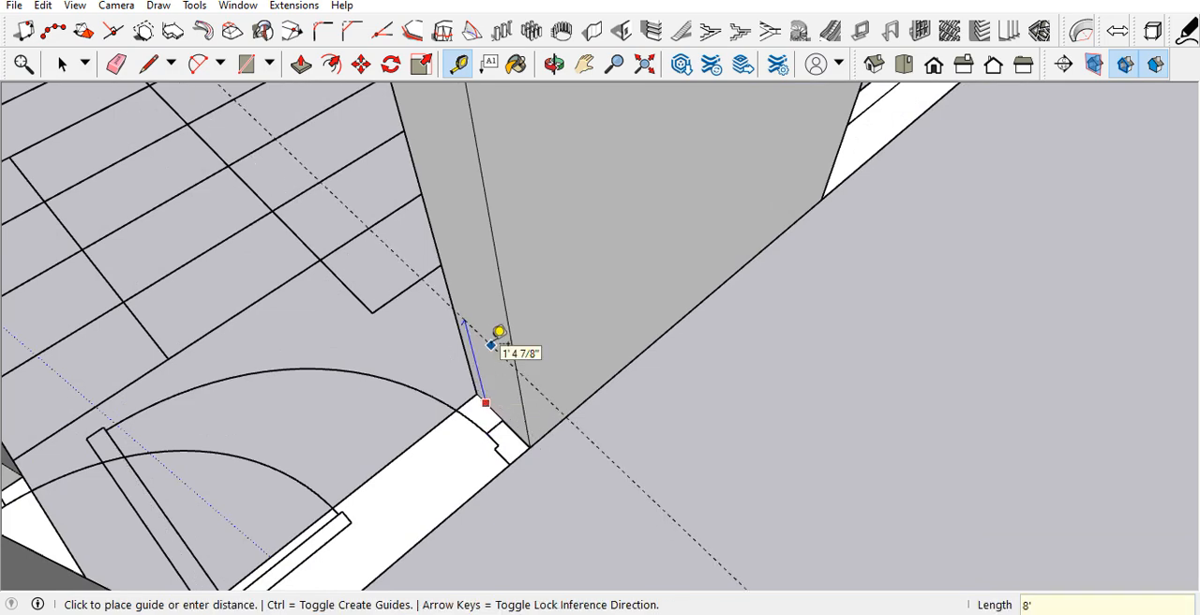
pyautogui.write("'")
pyautogui.press('Return')
pyautogui.scroll(-4, 529, 421)
pyautogui.scroll(2, 506, 178)
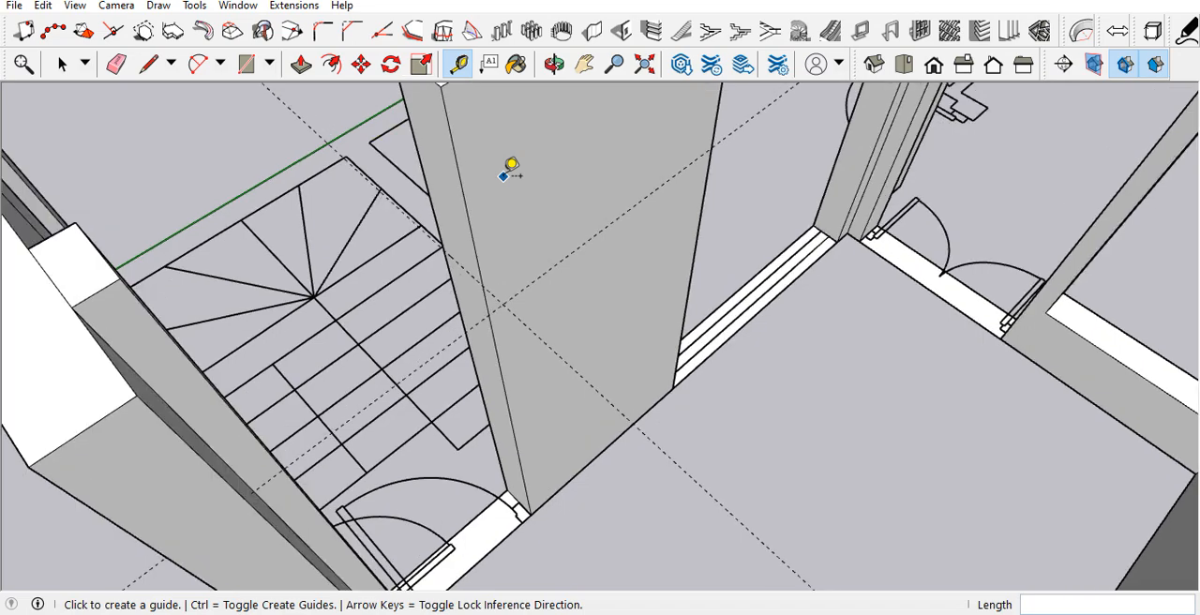
# Step: Draw a line across the stair-side doorway jamb at the 8' guide to separate the lintel face
pyautogui.press('l')
pyautogui.moveTo(506, 173); pyautogui.dragTo(518, 365, button='middle')
pyautogui.click(535, 342)
pyautogui.press('Escape')
pyautogui.scroll(4, 653, 100)
# Step: Push/Pull the pillar's upper face 6' across the window opening to the wall beside the stairs
pyautogui.press('space')
pyautogui.press('p')
pyautogui.scroll(-3, 664, 160)
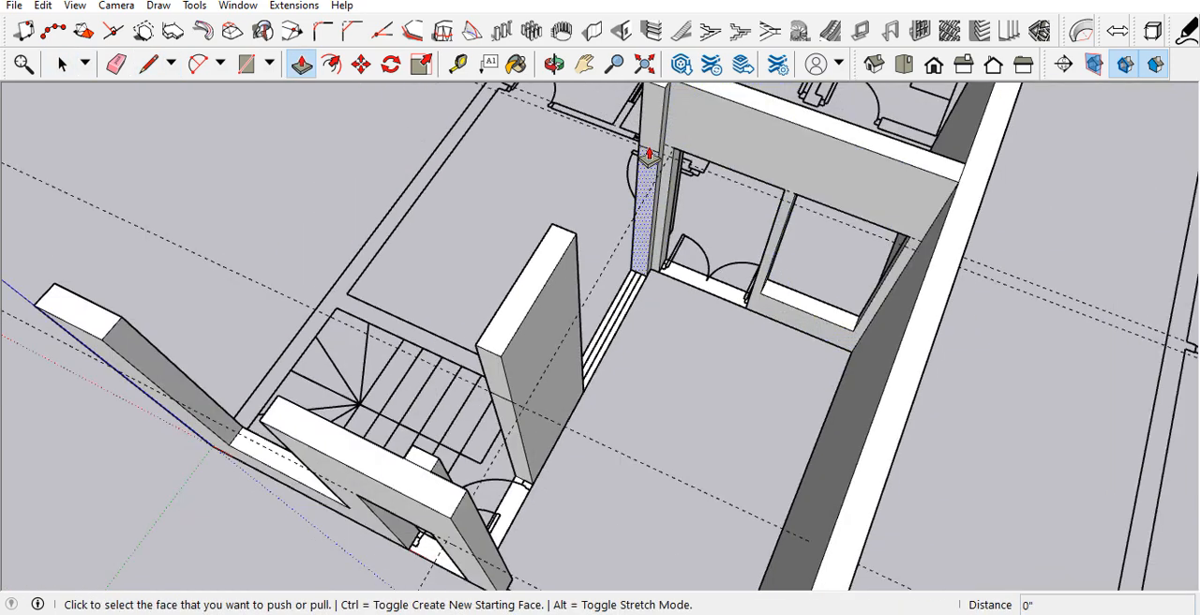
pyautogui.click(648, 197)
pyautogui.click(578, 284)
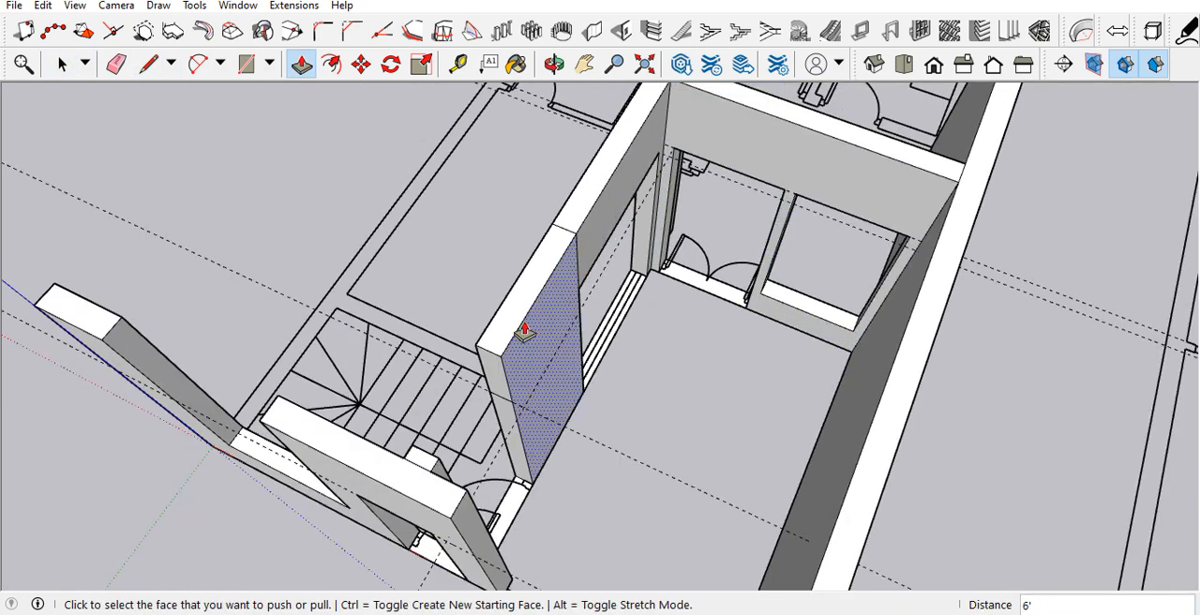
# Step: Push/Pull the upper face of the stair-side doorway jamb across the opening to the front wall as a lintel
pyautogui.click(489, 387)
pyautogui.moveTo(455, 428); pyautogui.dragTo(454, 486, button='middle')
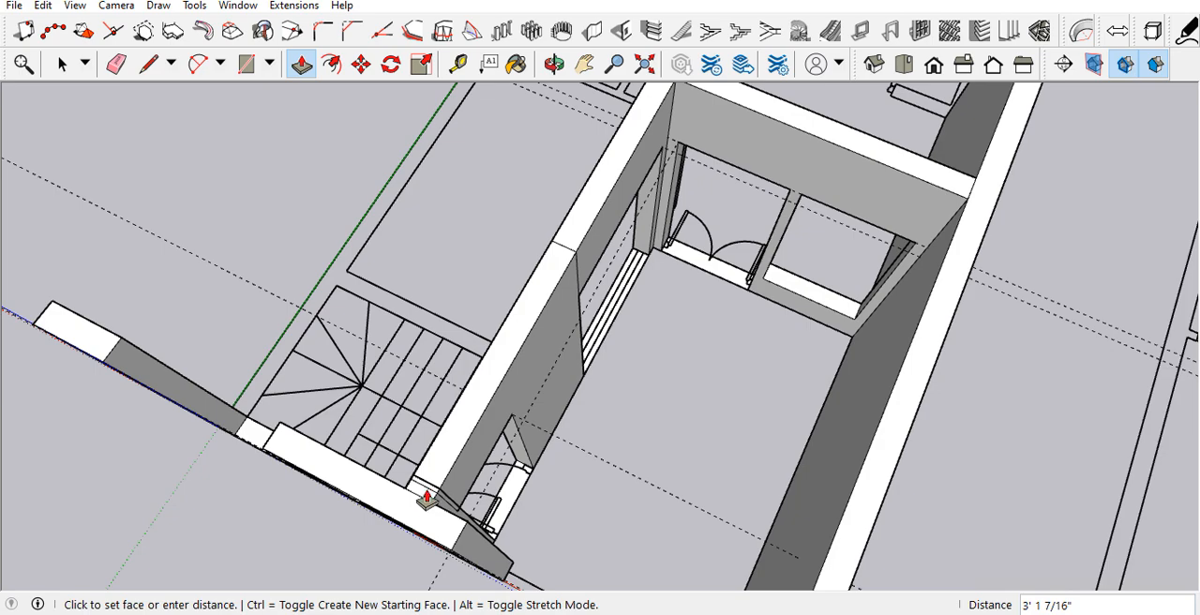
pyautogui.click(428, 488)
# Step: Erase the seam edges where the new door and window lintels join the wall beside the stairs
pyautogui.press('e')
pyautogui.scroll(2, 433, 484)
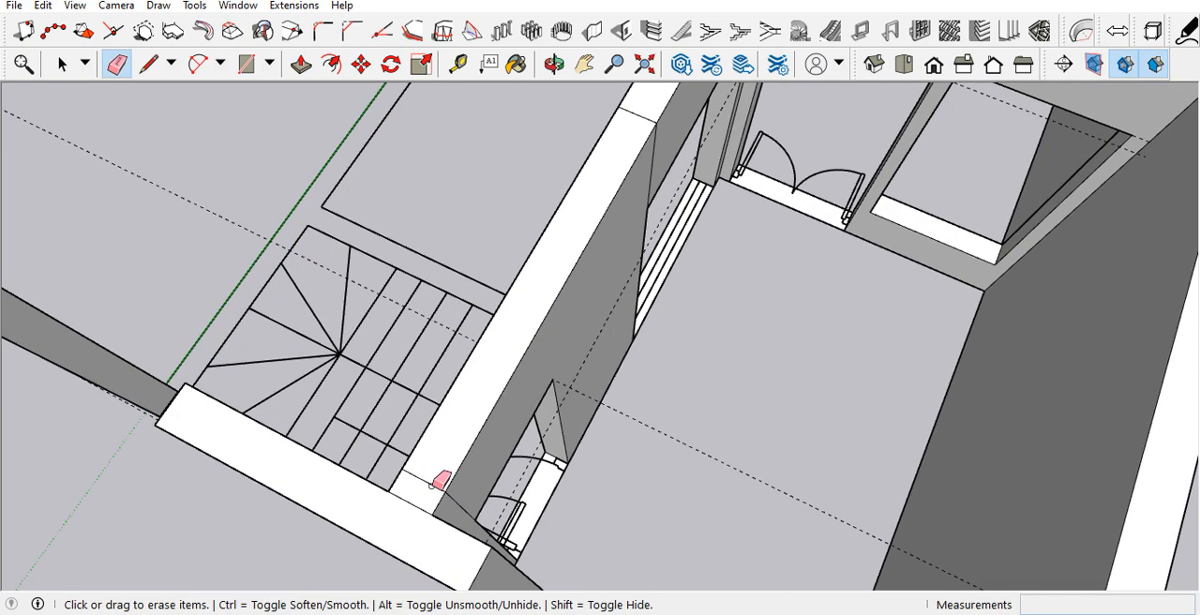
pyautogui.moveTo(427, 474)
pyautogui.mouseDown(button='middle')
pyautogui.moveTo(535, 441)
pyautogui.moveTo(222, 282)
pyautogui.mouseUp(button='middle')
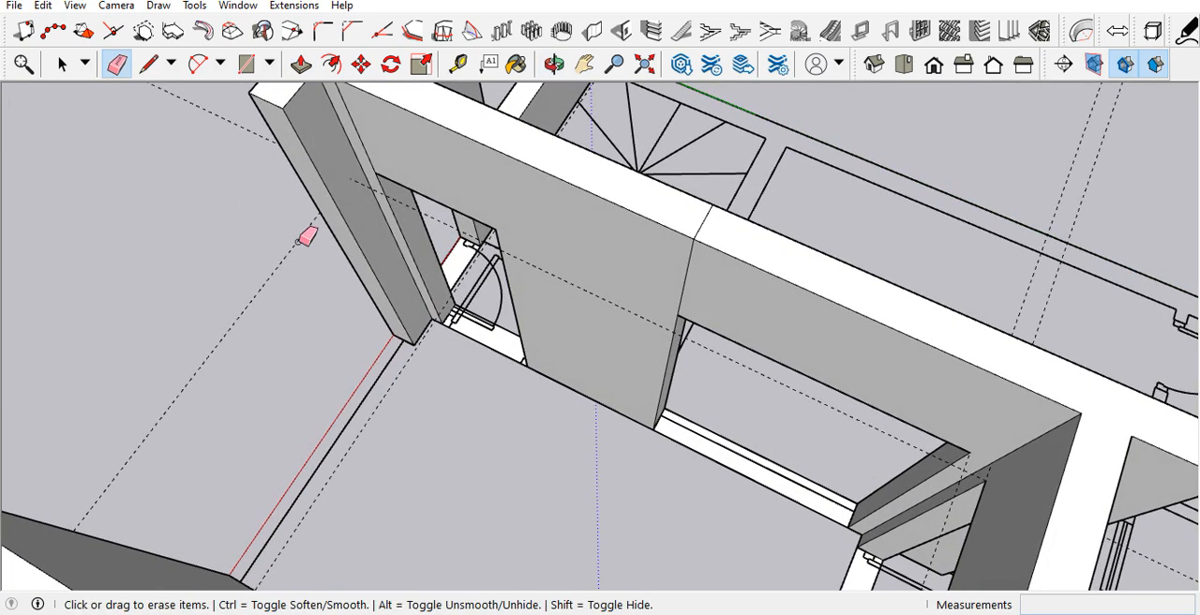
pyautogui.moveTo(530, 293); pyautogui.dragTo(774, 199, button='middle')
pyautogui.moveTo(682, 201)
pyautogui.mouseDown(button='middle')
pyautogui.moveTo(703, 195)
pyautogui.moveTo(658, 190)
pyautogui.mouseUp(button='middle')
pyautogui.moveTo(684, 243); pyautogui.dragTo(962, 253, button='middle')
# Step: Push/Pull the base strip of the window opening beside the stairs up 1' 6" to form the sill
pyautogui.scroll(-5, 744, 247)
pyautogui.scroll(5, 797, 336)
pyautogui.press('p')
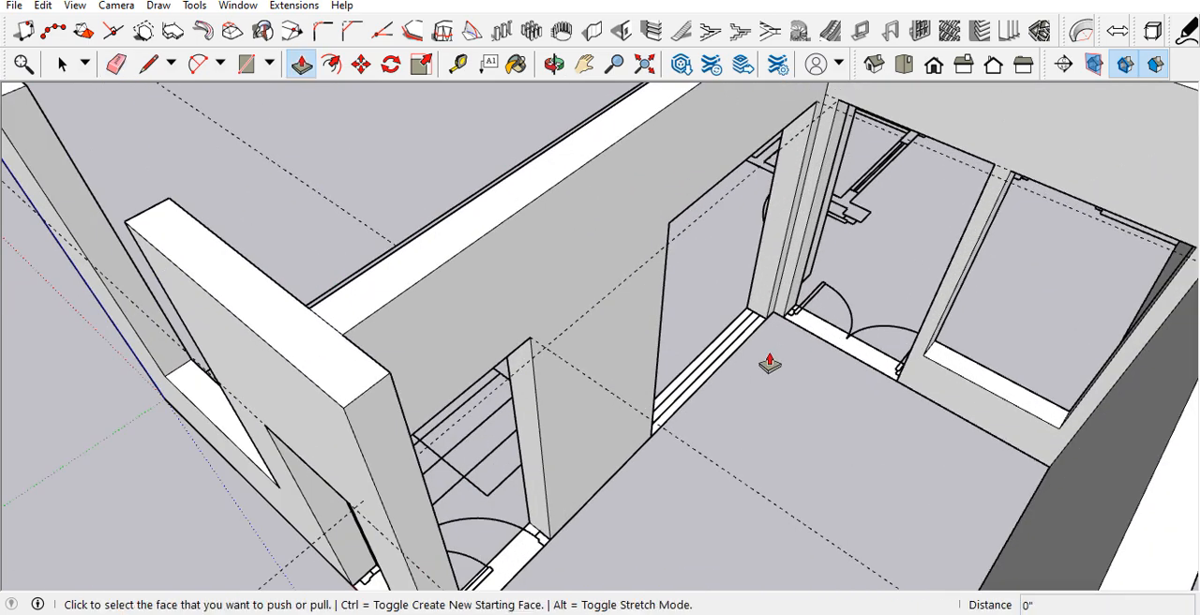
pyautogui.click(745, 359)
pyautogui.click(958, 383)
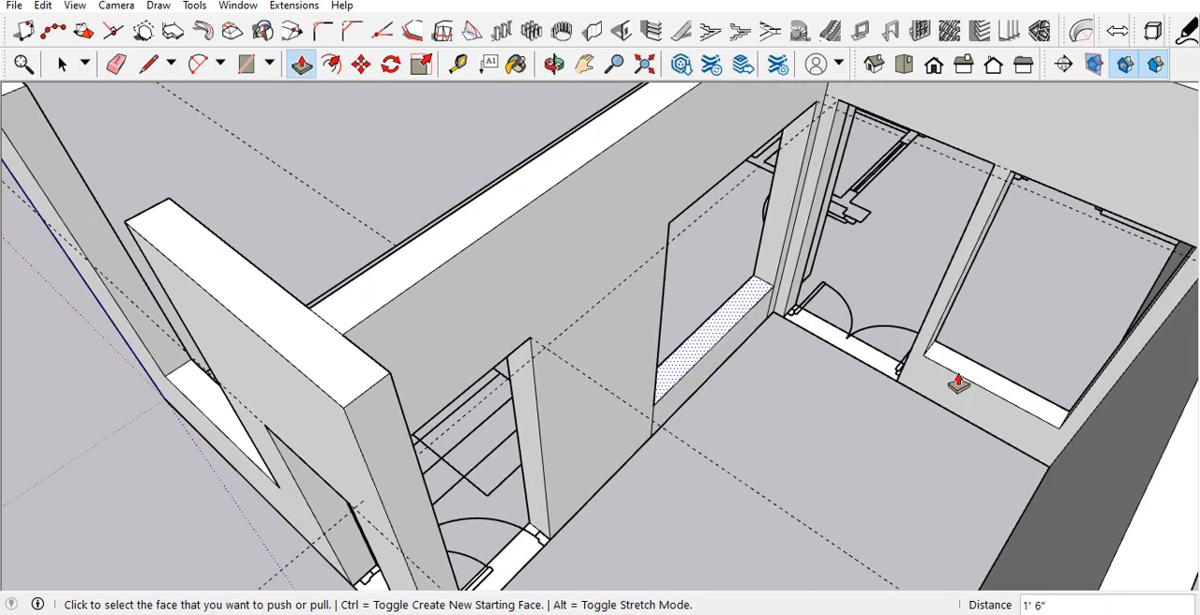
# Step: Erase the seam edges where the new window sill meets the adjoining wall on the room side
pyautogui.scroll(6, 793, 338)
pyautogui.press('e')
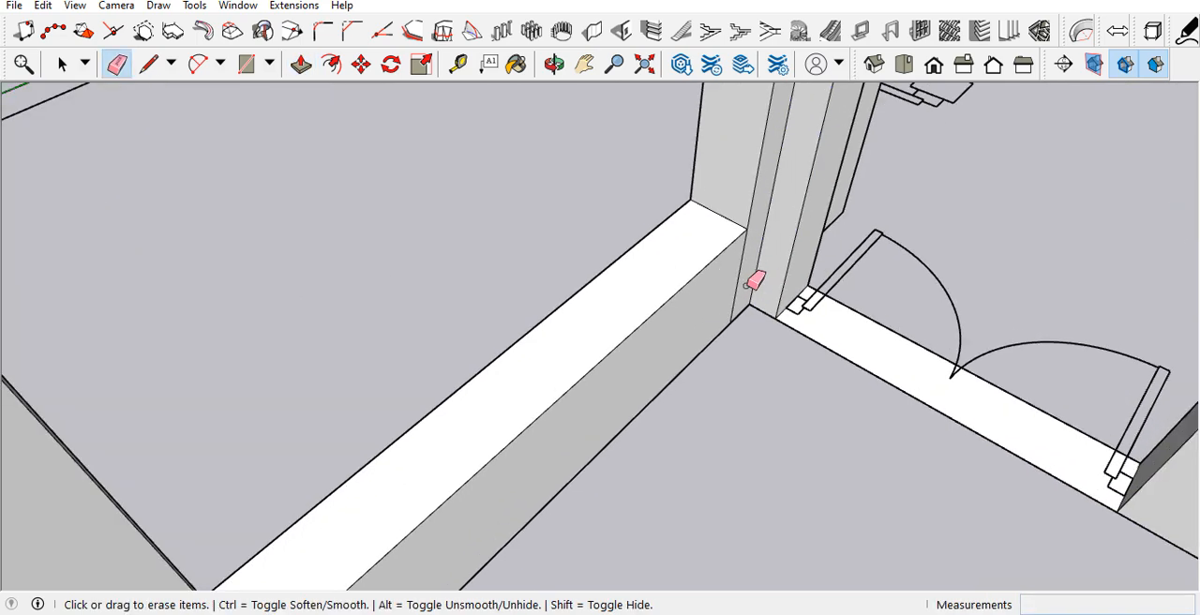
pyautogui.scroll(-5, 728, 240)
pyautogui.scroll(2, 466, 496)
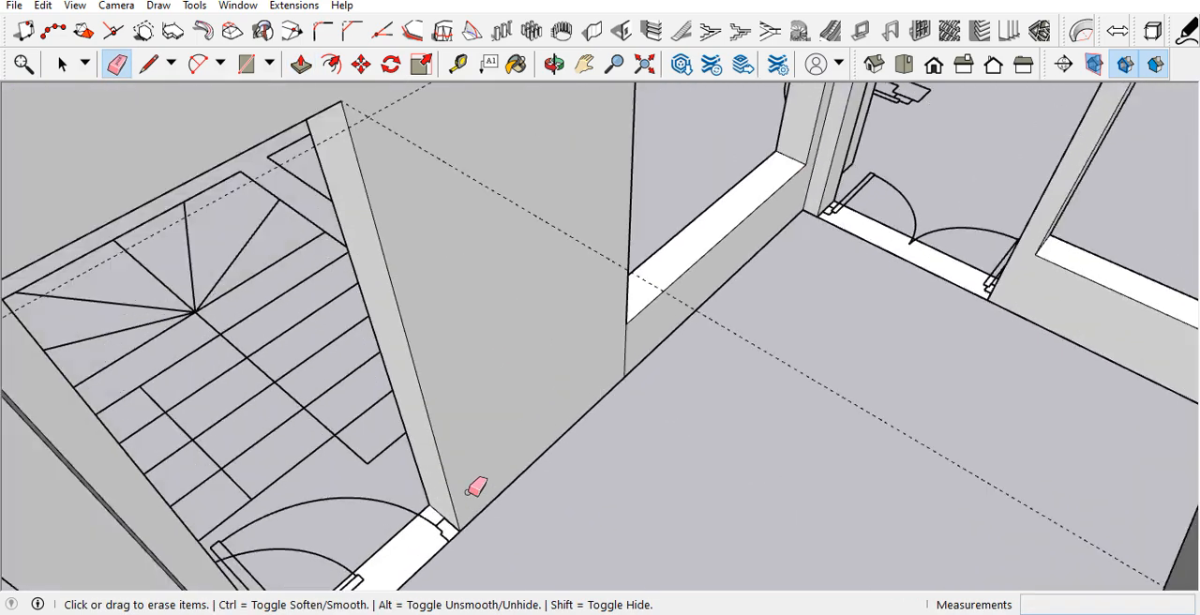
pyautogui.scroll(-6, 661, 365)
# Step: Inspect the modeled ground floor walls and openings from the front and from the stair side
pyautogui.moveTo(654, 361); pyautogui.dragTo(825, 175, button='middle')
pyautogui.scroll(-3, 549, 541)
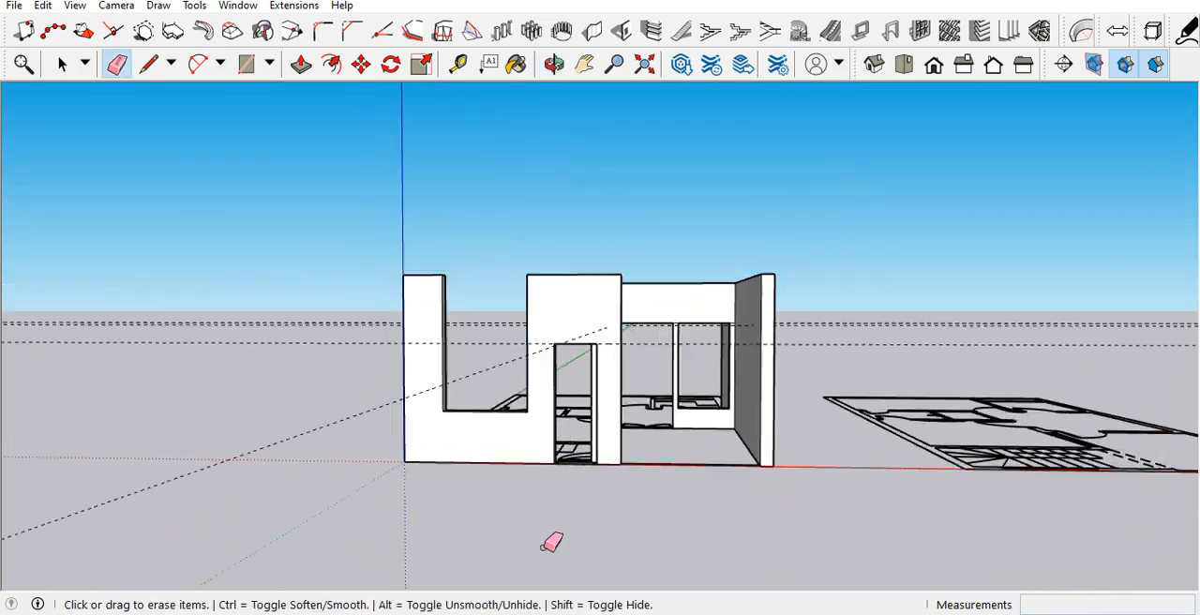
pyautogui.scroll(-2, 638, 460)
pyautogui.moveTo(637, 461)
pyautogui.mouseDown(button='middle')
pyautogui.moveTo(554, 456)
pyautogui.moveTo(646, 450)
pyautogui.moveTo(566, 445)
pyautogui.moveTo(835, 511)
pyautogui.moveTo(872, 536)
pyautogui.mouseUp(button='middle')
pyautogui.moveTo(567, 461); pyautogui.dragTo(1050, 605, button='middle')
pyautogui.press('space')
pyautogui.scroll(4, 755, 478)
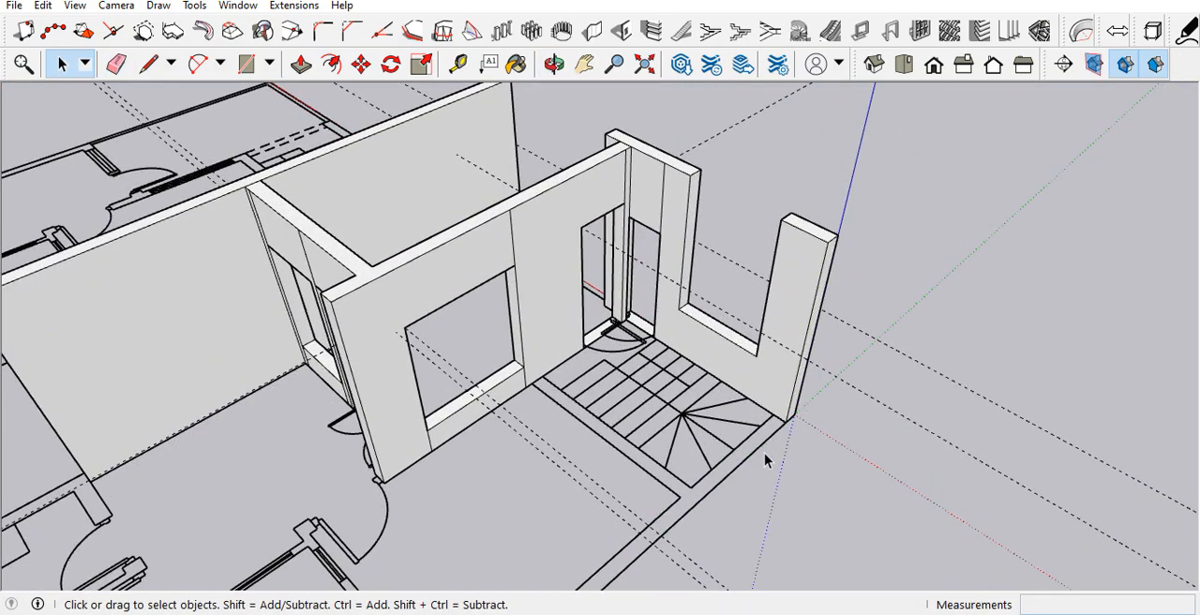
# Step: Copy the vertical corner edge of the front wall beside the stairs inward to mark the side wall's thickness
pyautogui.scroll(-4, 764, 453)
pyautogui.scroll(2, 730, 364)
pyautogui.scroll(5, 731, 364)
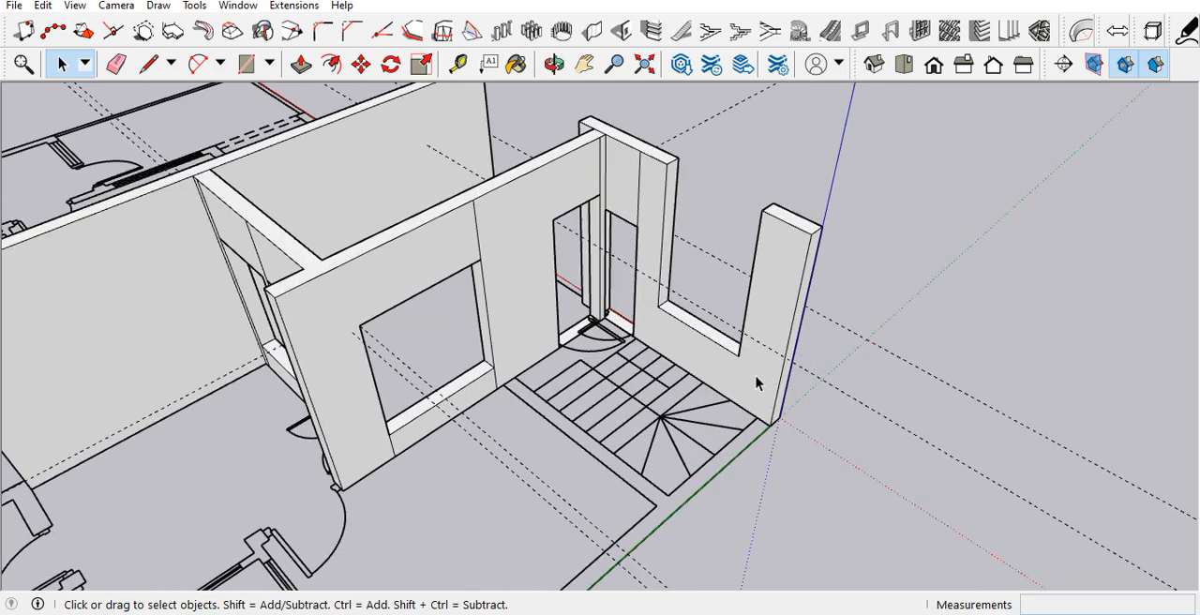
pyautogui.press('m')
pyautogui.press('ctrl')
pyautogui.click(769, 435)
pyautogui.press('space')
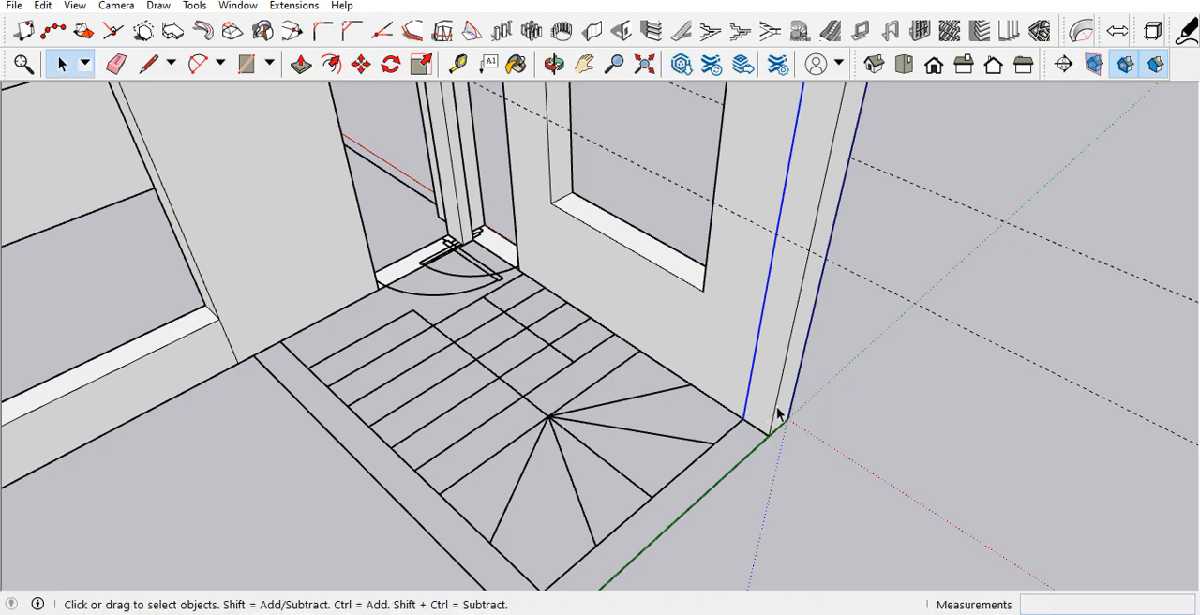
pyautogui.scroll(-7, 772, 421)
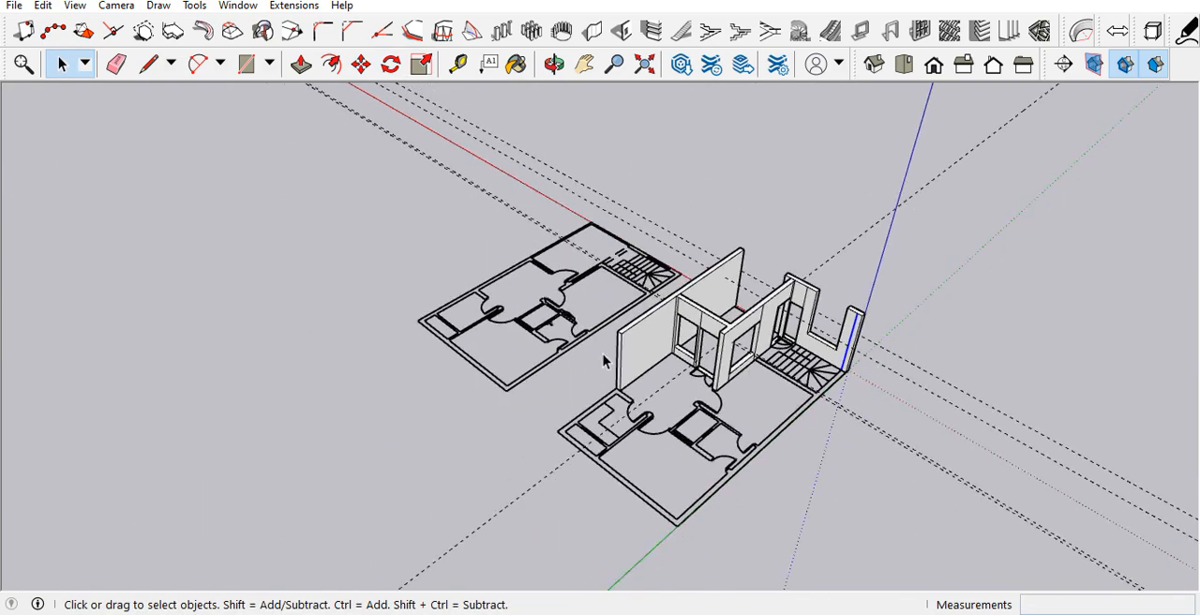
pyautogui.scroll(6, 844, 388)
pyautogui.moveTo(844, 388); pyautogui.dragTo(767, 391, button='middle')
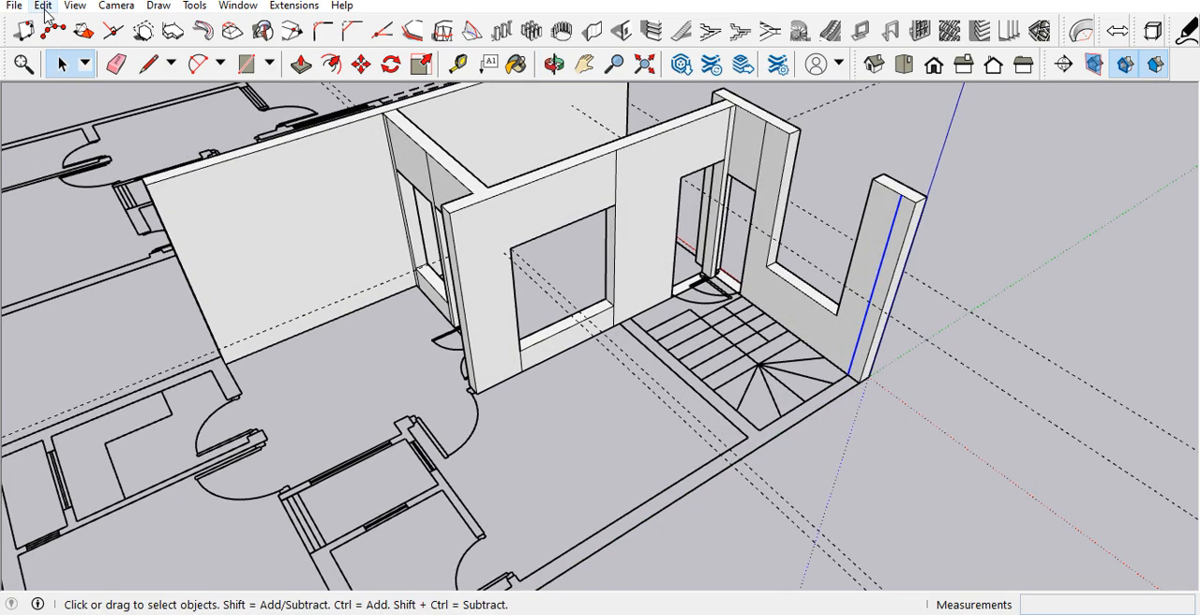
pyautogui.scroll(-5, 830, 428)
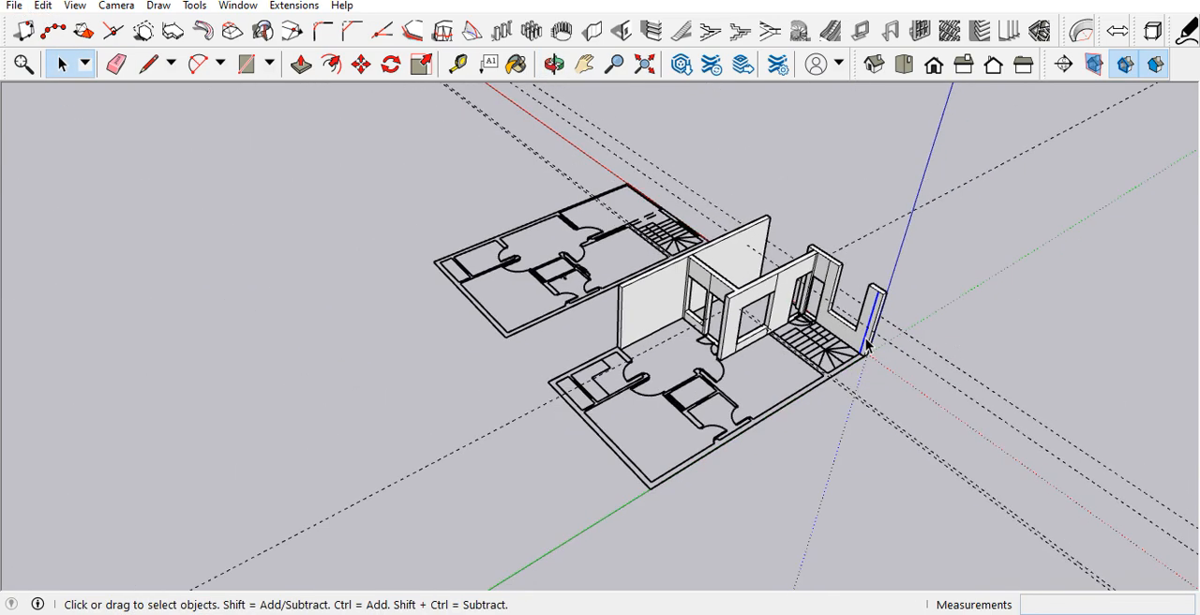
pyautogui.scroll(2, 868, 346)
pyautogui.press('p')
pyautogui.click(876, 343)
pyautogui.click(873, 346)
pyautogui.click(871, 349)
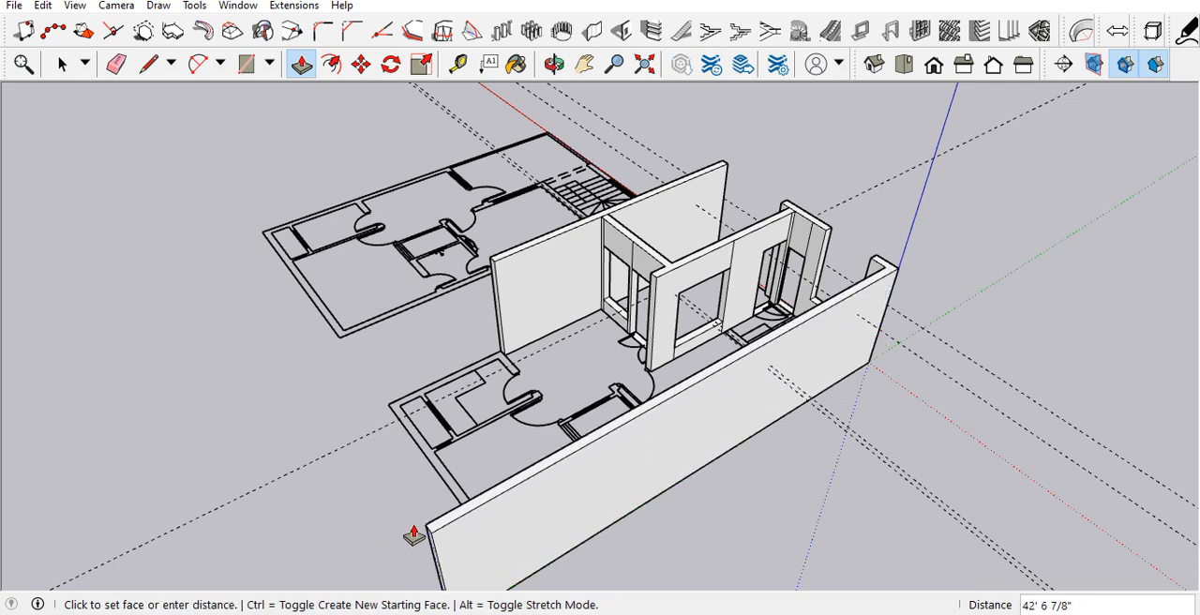
pyautogui.press('space')
# Step: Trace the ground floor plan's outer outline from the stair corner round to the modeled long wall and delete the resulting floor face
pyautogui.scroll(5, 820, 444)
pyautogui.press('l')
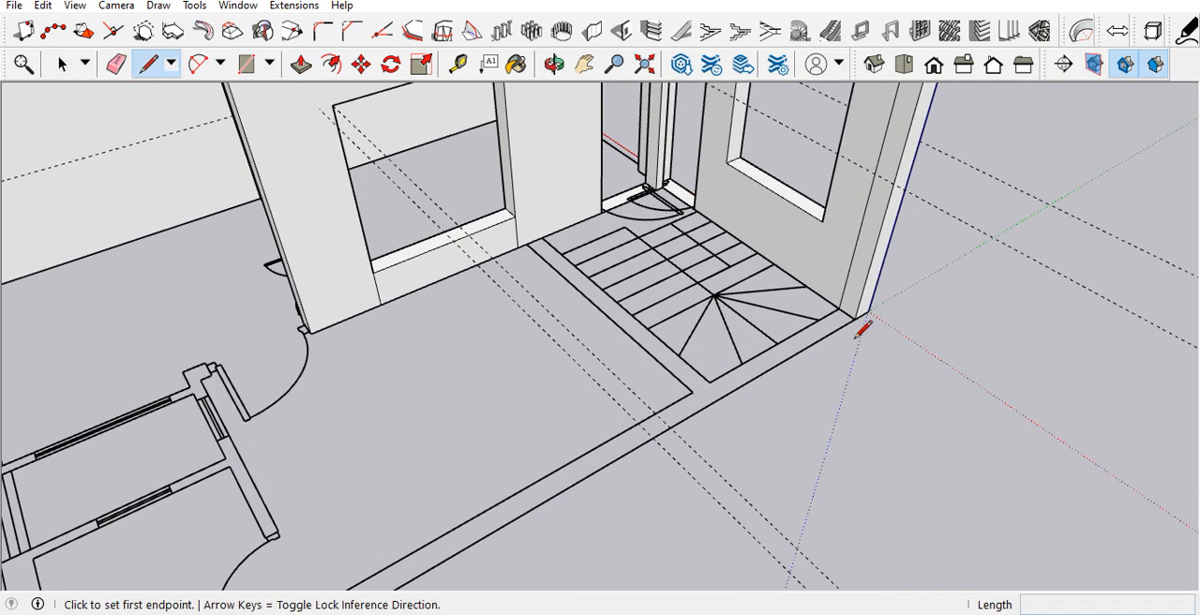
pyautogui.click(855, 318)
pyautogui.scroll(-6, 857, 314)
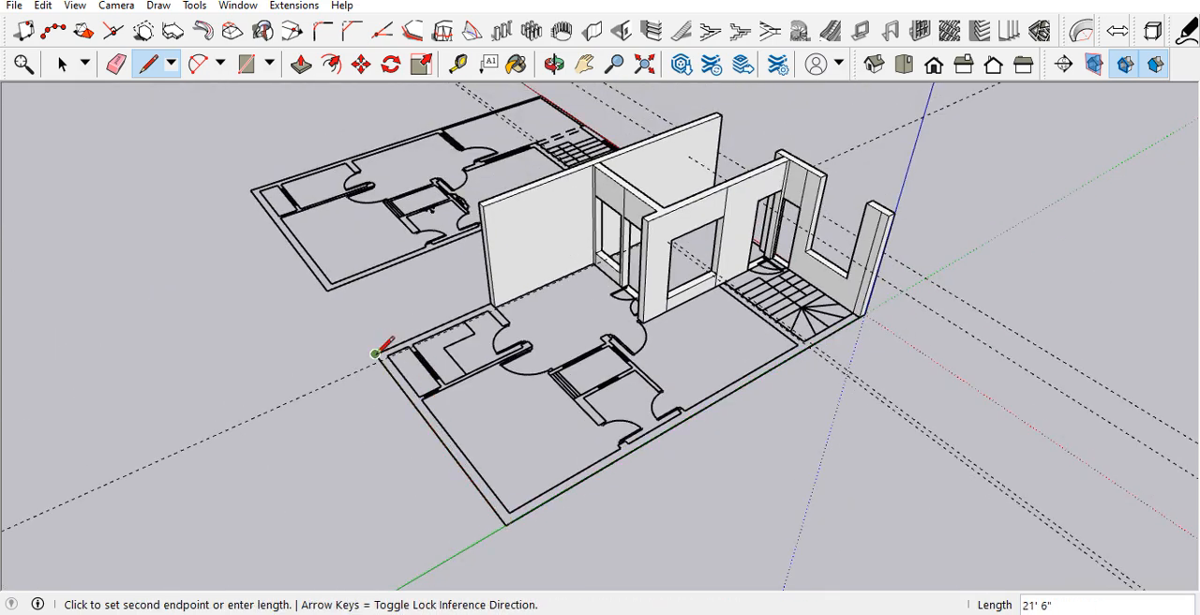
pyautogui.scroll(5, 379, 350)
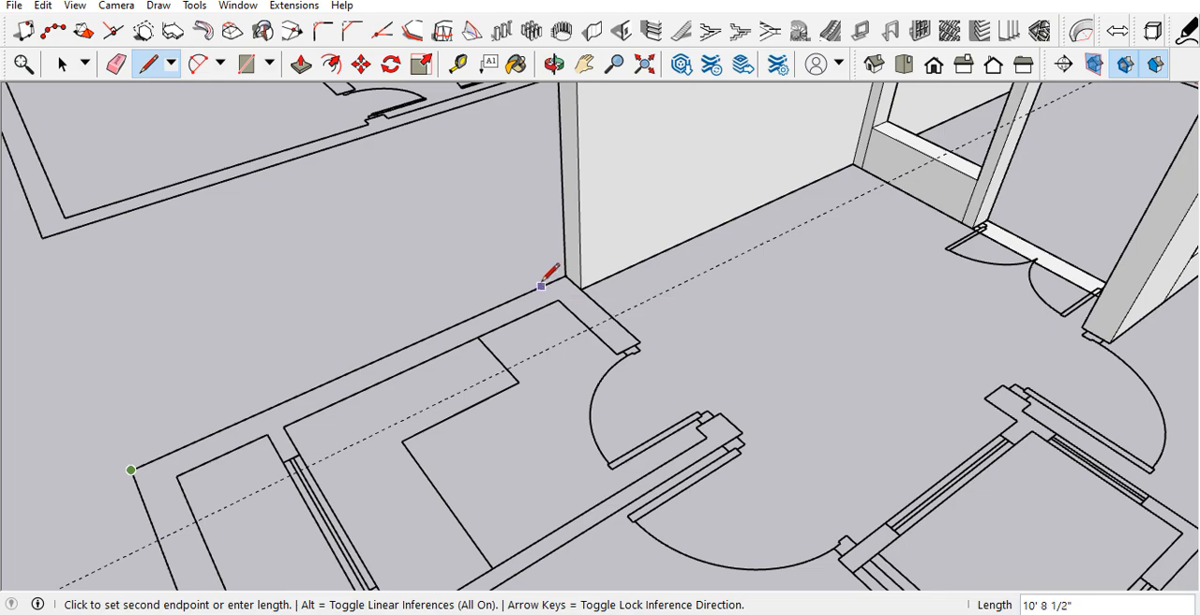
pyautogui.click(560, 277)
pyautogui.press('space')
pyautogui.scroll(-3, 557, 317)
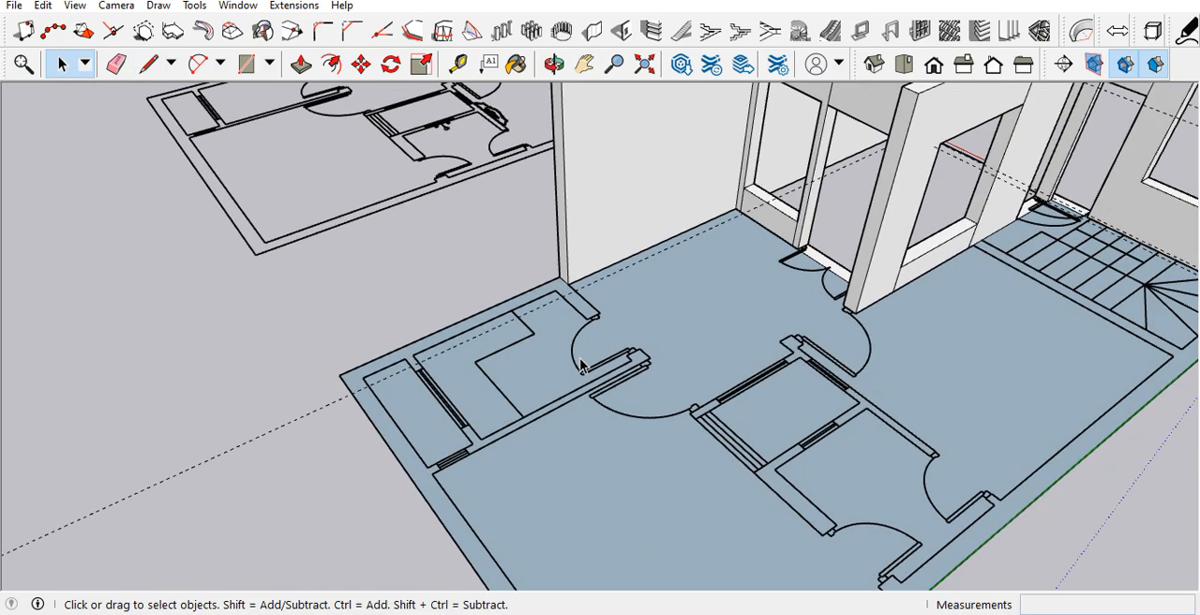
pyautogui.press('Delete')
# Step: Select the outer outline edges as a path and extrude the marked corner wall strip along them with Follow Me
pyautogui.scroll(-4, 544, 328)
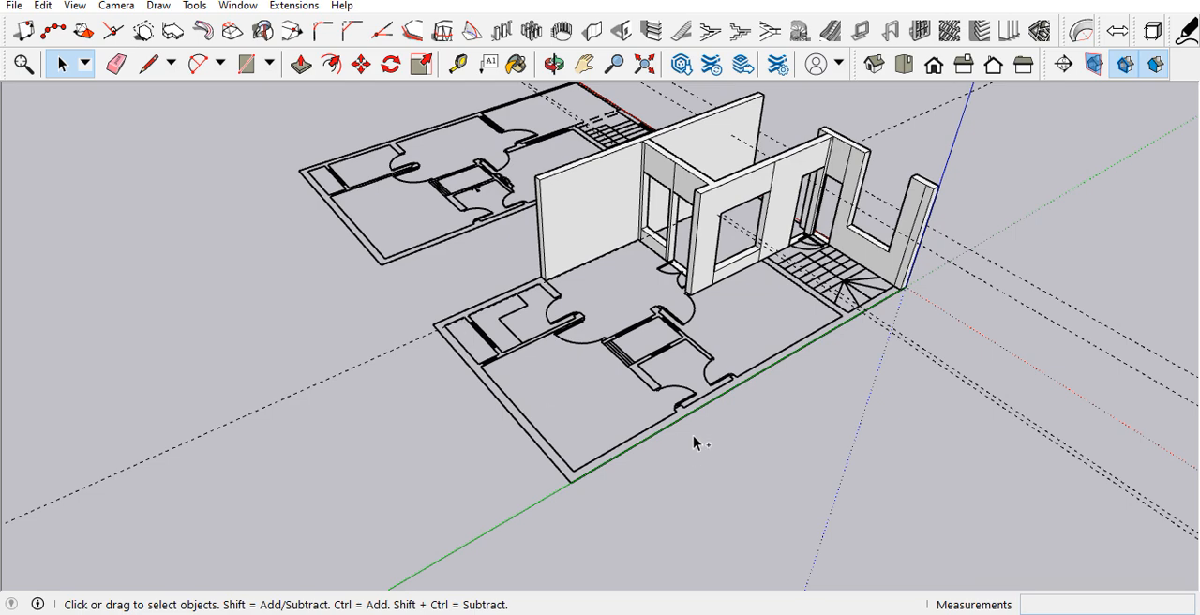
pyautogui.moveTo(652, 448); pyautogui.dragTo(675, 234, button='middle')
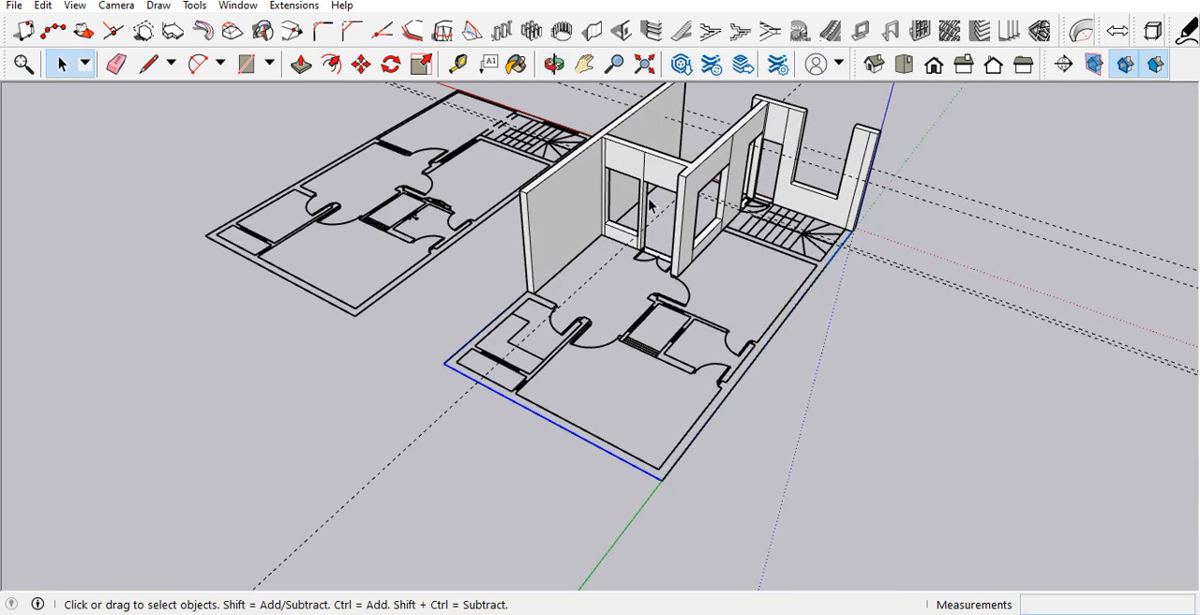
pyautogui.click(194, 6)
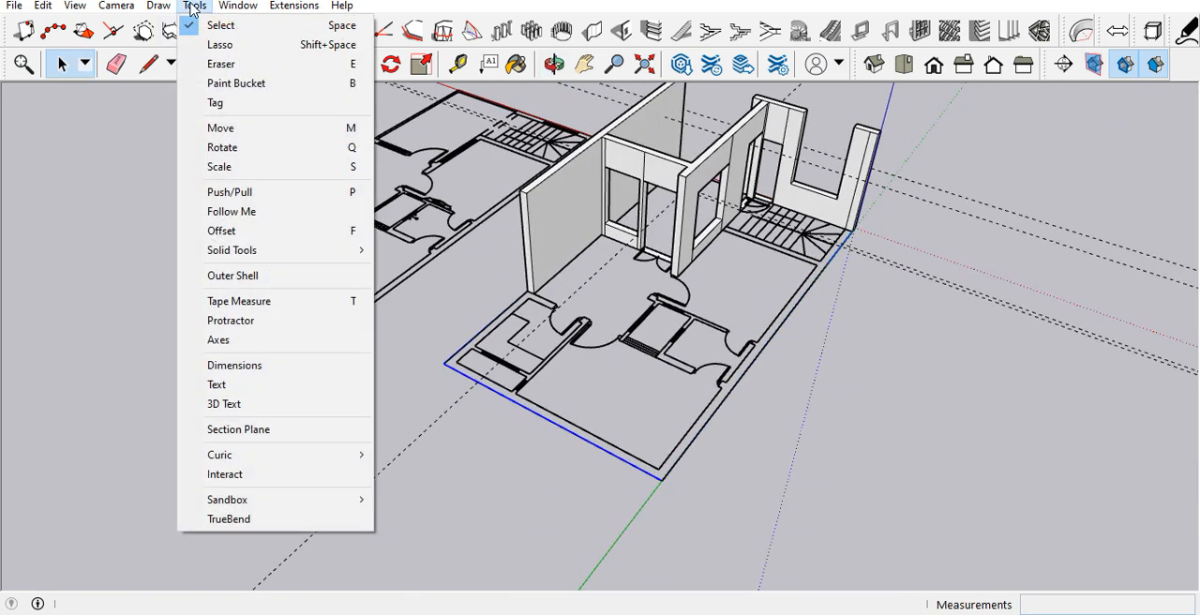
pyautogui.click(231, 211)
pyautogui.click(855, 218)
# Step: Erase the seam edges where the new perimeter wall joins the existing long side wall
pyautogui.moveTo(603, 340); pyautogui.dragTo(719, 310, button='middle')
pyautogui.scroll(4, 475, 166)
pyautogui.press('e')
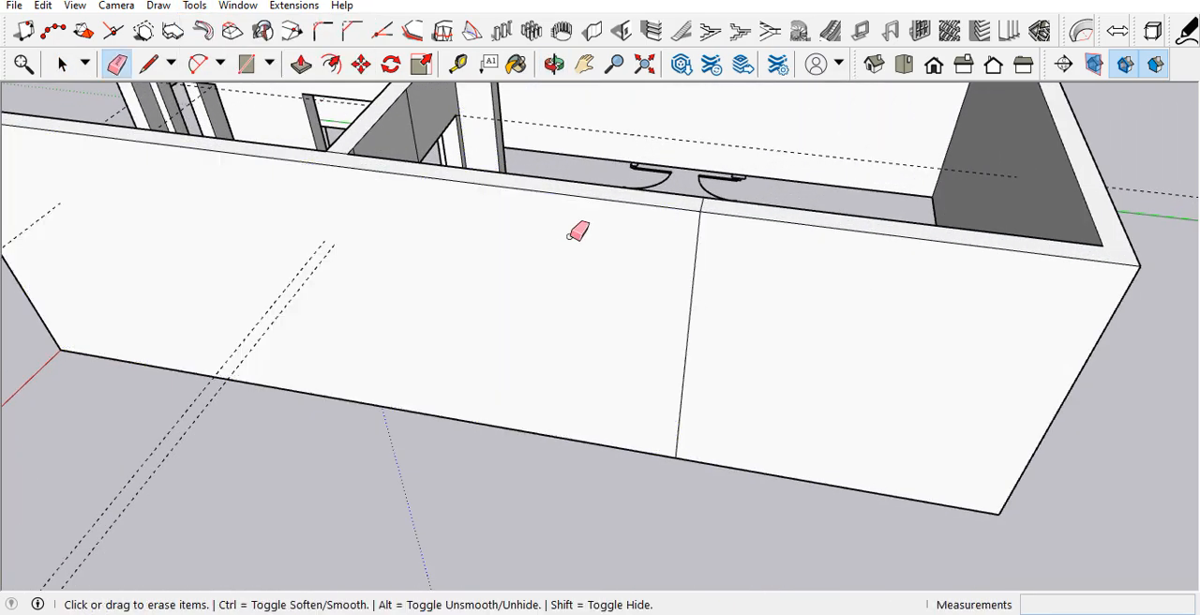
pyautogui.scroll(2, 584, 229)
pyautogui.moveTo(750, 269); pyautogui.dragTo(559, 350, button='middle')
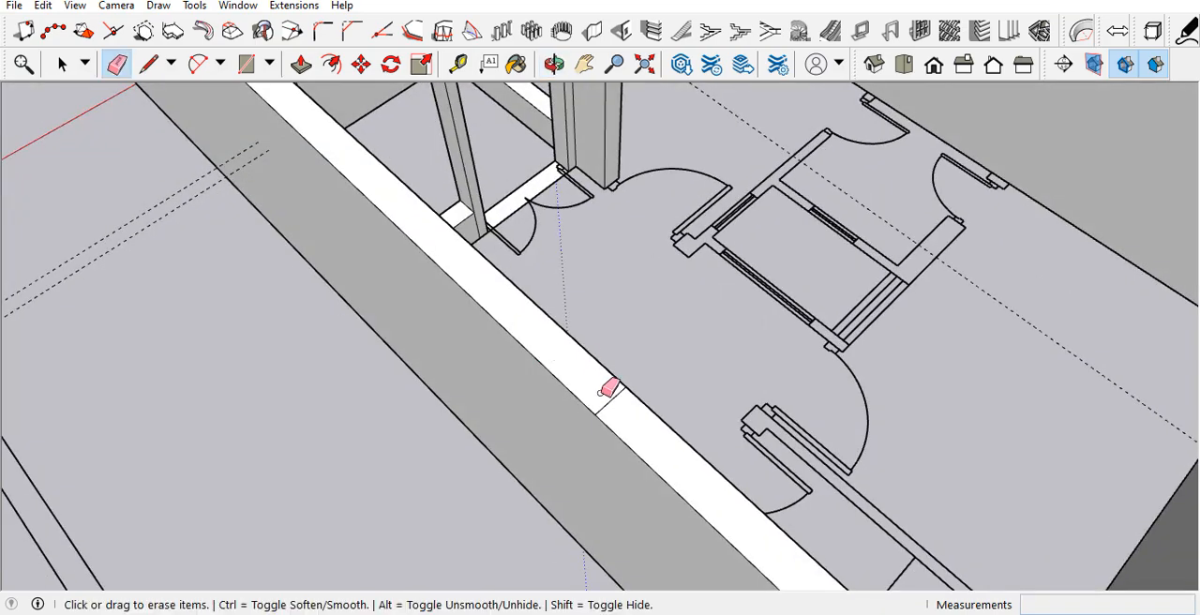
pyautogui.moveTo(614, 399); pyautogui.dragTo(366, 286, button='middle')
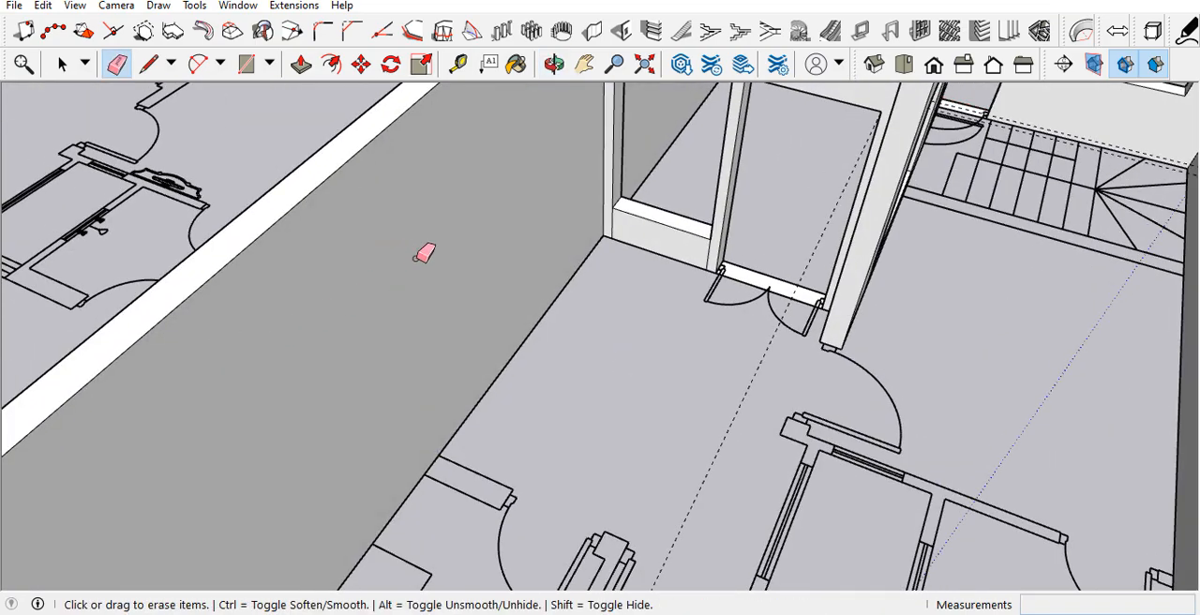
pyautogui.scroll(-5, 422, 272)
pyautogui.scroll(4, 468, 335)
pyautogui.moveTo(504, 276)
pyautogui.mouseDown(button='middle')
pyautogui.moveTo(425, 344)
pyautogui.moveTo(268, 356)
pyautogui.mouseUp(button='middle')
# Step: Erase the seam edge on top of the perimeter wall at the front corner beside the stairs
pyautogui.scroll(-3, 488, 469)
pyautogui.moveTo(694, 512)
pyautogui.mouseDown(button='middle')
pyautogui.moveTo(477, 490)
pyautogui.moveTo(640, 447)
pyautogui.mouseUp(button='middle')
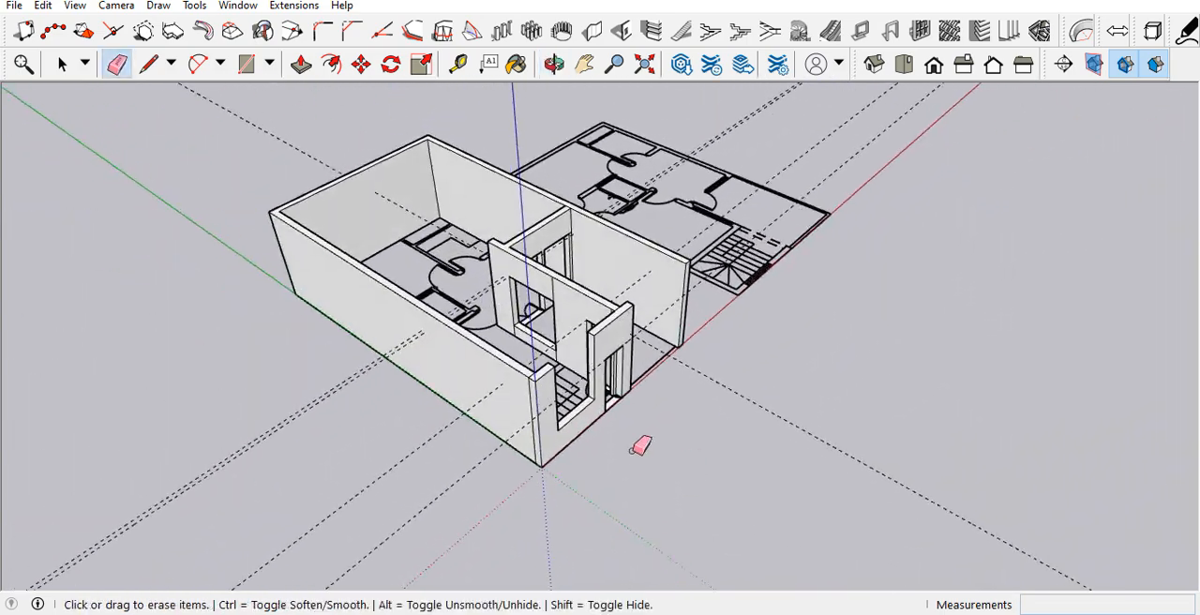
pyautogui.scroll(8, 535, 378)
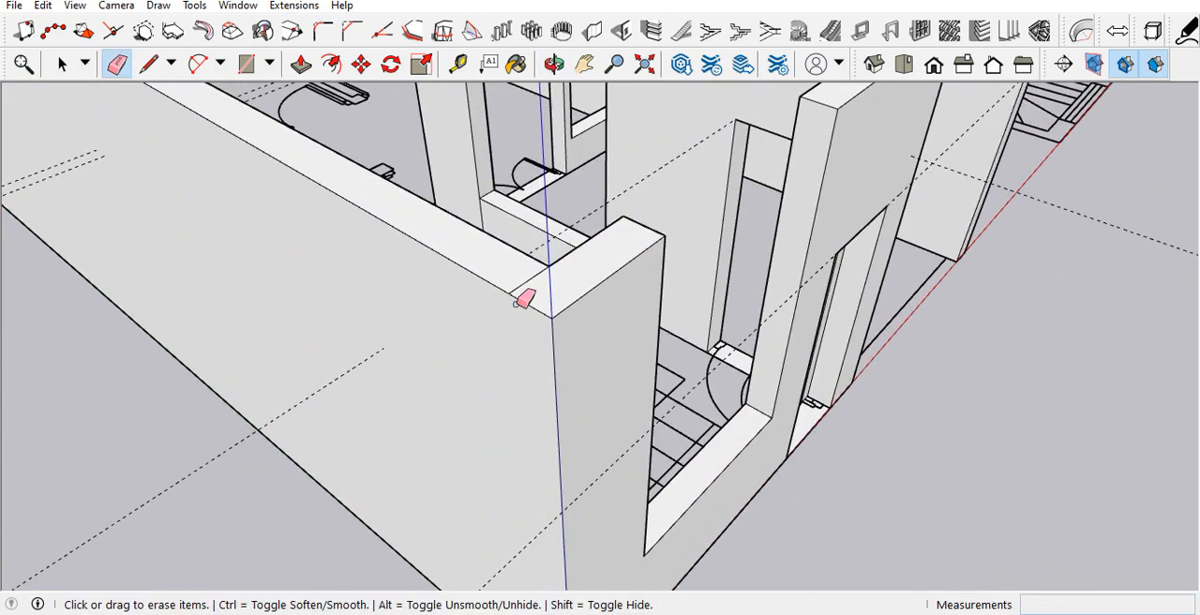
pyautogui.click(522, 286)
pyautogui.press('space')
# Step: Inspect the enclosed ground floor walls and the adjacent first floor plan from several sides
pyautogui.scroll(-8, 465, 434)
pyautogui.moveTo(501, 414)
pyautogui.mouseDown(button='middle')
pyautogui.moveTo(484, 414)
pyautogui.moveTo(508, 541)
pyautogui.mouseUp(button='middle')
pyautogui.scroll(4, 575, 298)
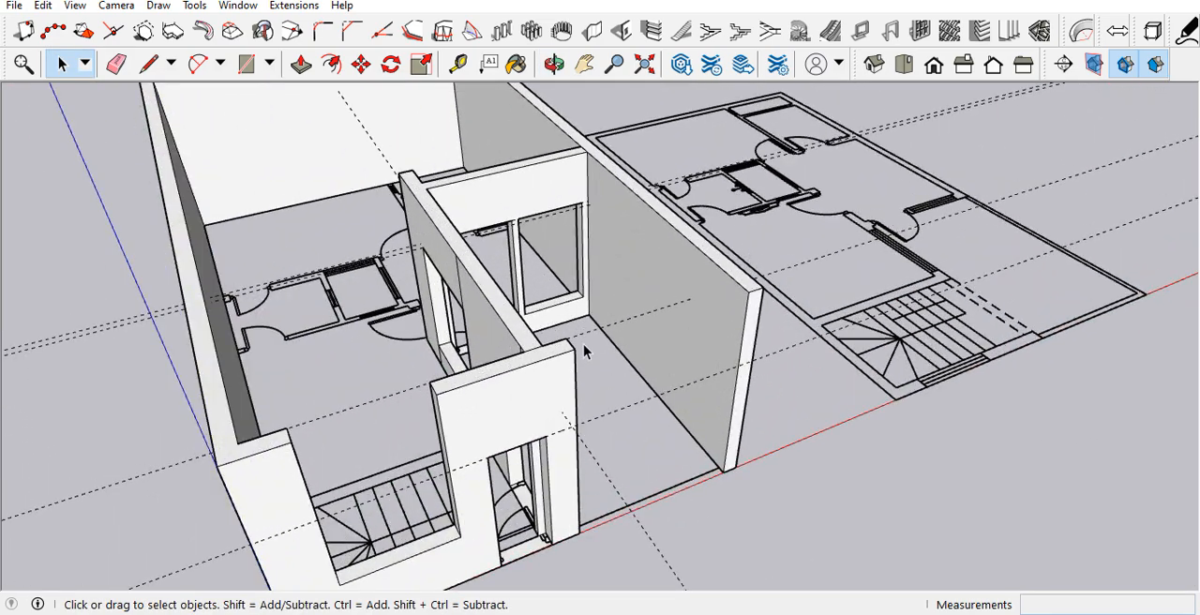
pyautogui.scroll(-5, 588, 352)
pyautogui.moveTo(621, 397); pyautogui.dragTo(456, 255, button='middle')
pyautogui.scroll(-2, 482, 341)
pyautogui.scroll(2, 464, 246)
pyautogui.scroll(-3, 537, 342)
pyautogui.moveTo(537, 341); pyautogui.dragTo(610, 439, button='middle')
pyautogui.scroll(5, 721, 404)
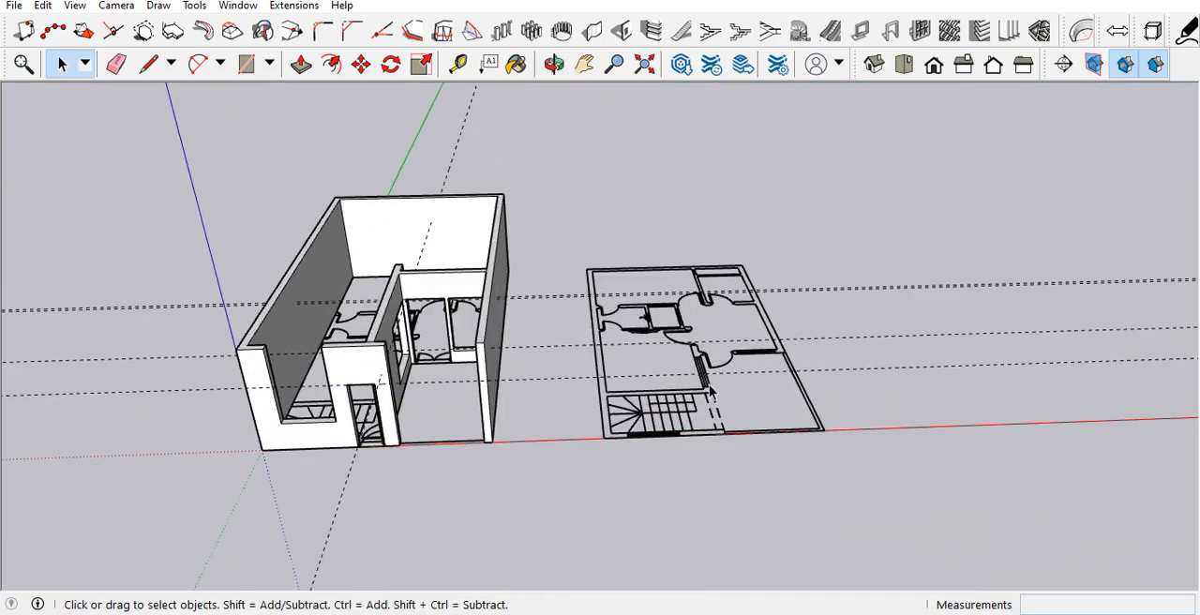
pyautogui.moveTo(691, 432); pyautogui.dragTo(699, 536, button='middle')
pyautogui.scroll(-4, 713, 410)
pyautogui.scroll(4, 713, 410)
pyautogui.scroll(-3, 715, 411)
pyautogui.scroll(6, 568, 427)
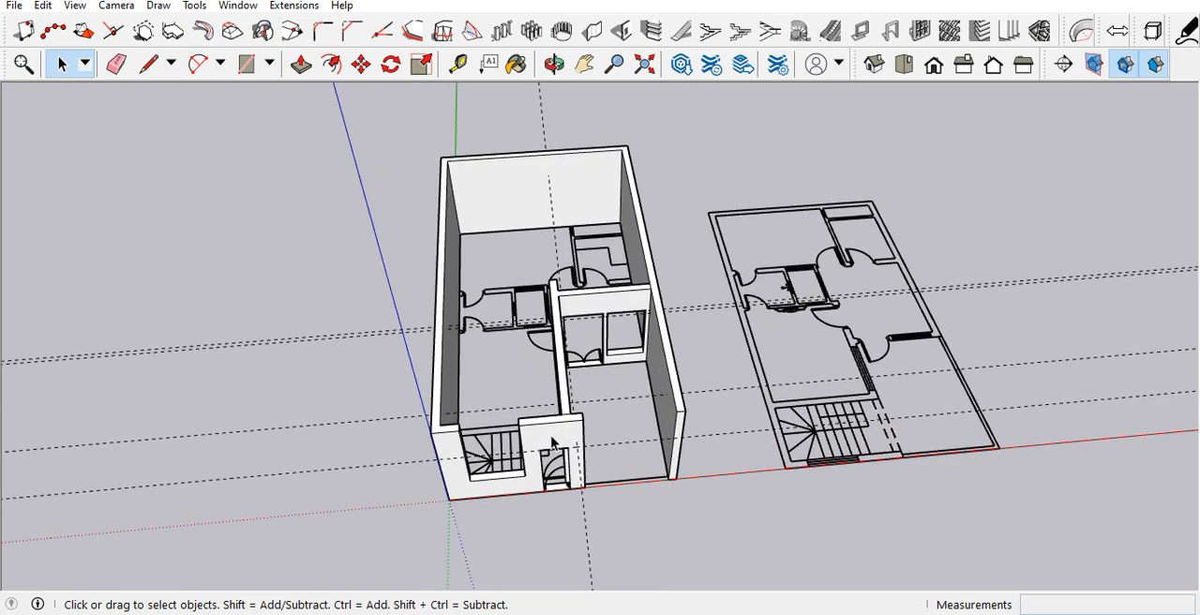
# Step: Select all connected ground floor wall geometry and make it a group
pyautogui.press('e')
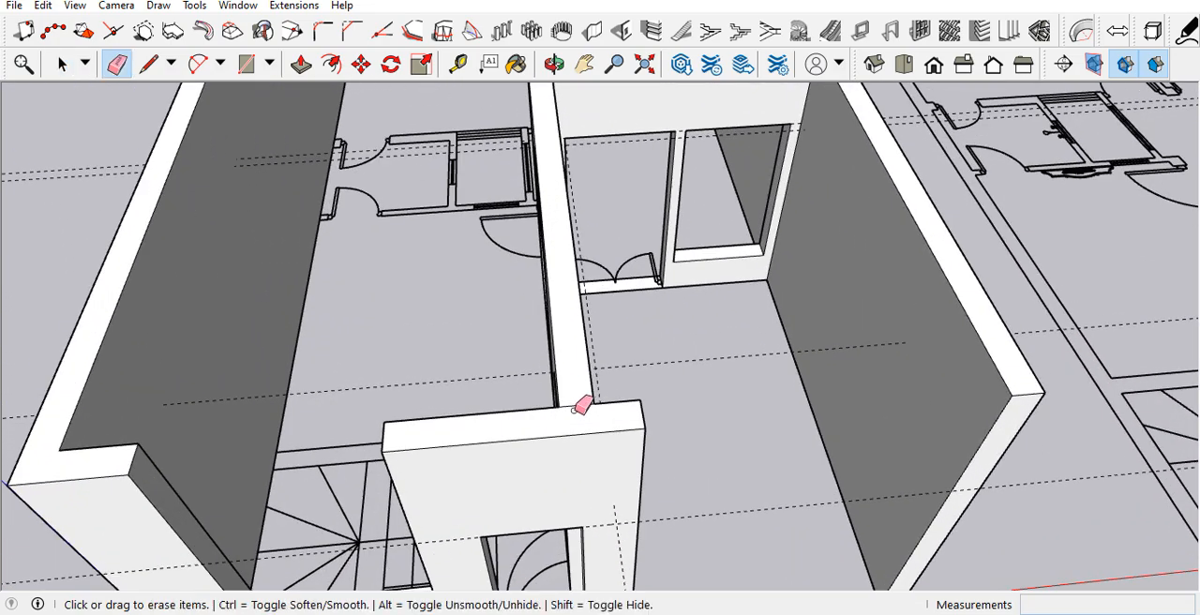
pyautogui.scroll(-2, 585, 401)
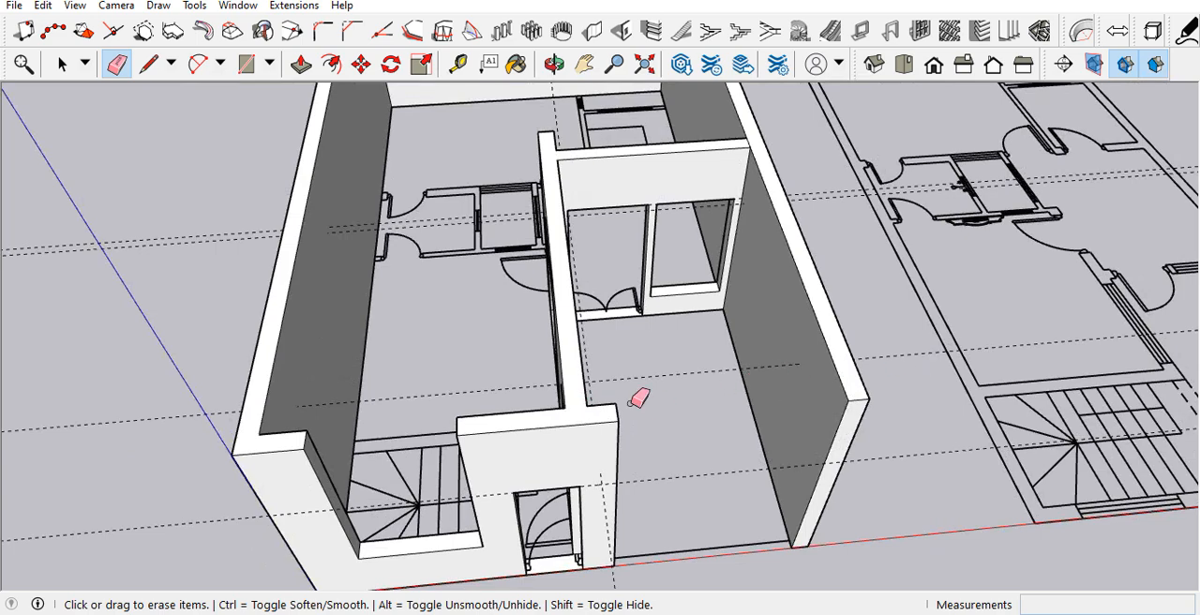
pyautogui.press('space')
pyautogui.scroll(-5, 637, 398)
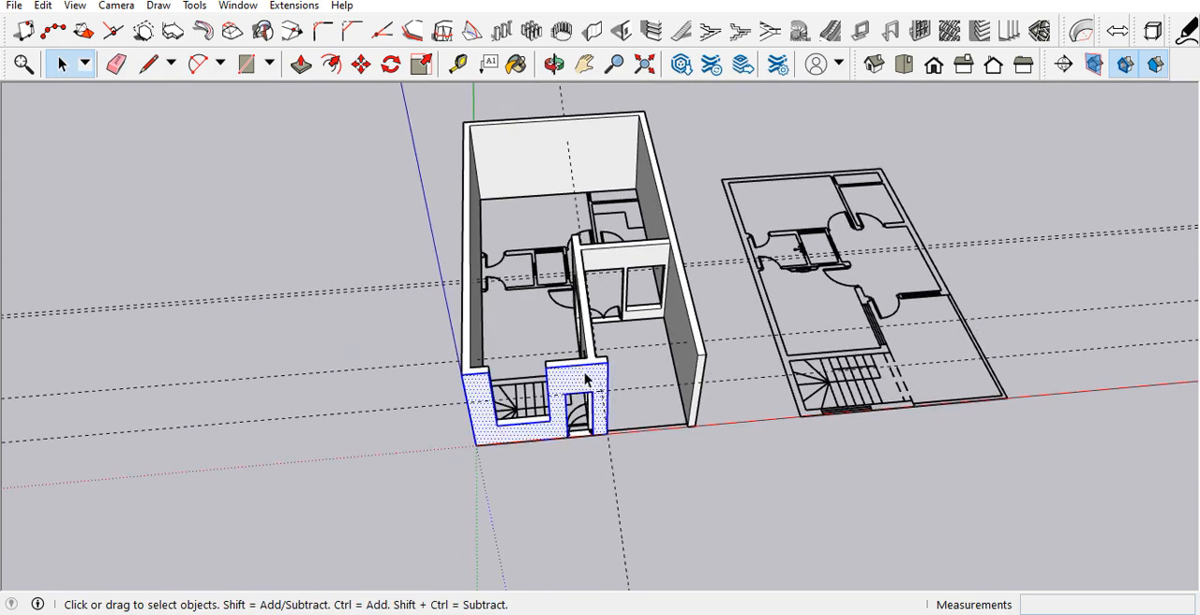
pyautogui.tripleClick(585, 378)
pyautogui.rightClick(584, 382)
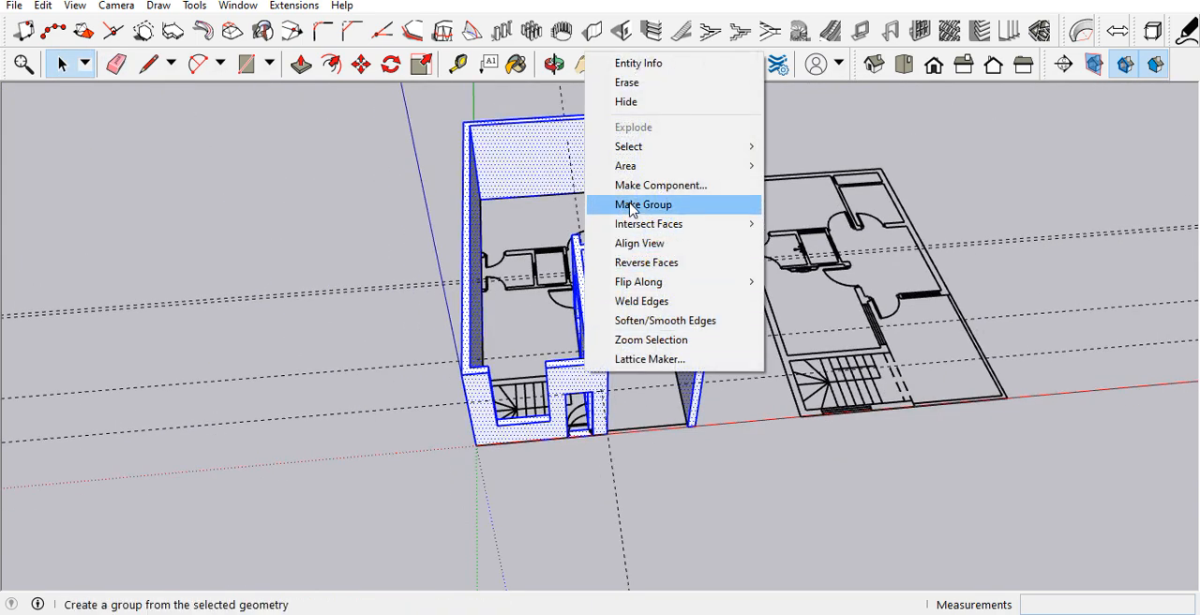
pyautogui.click(631, 204)
pyautogui.scroll(-6, 529, 410)
pyautogui.click(748, 478)
pyautogui.scroll(10, 643, 375)
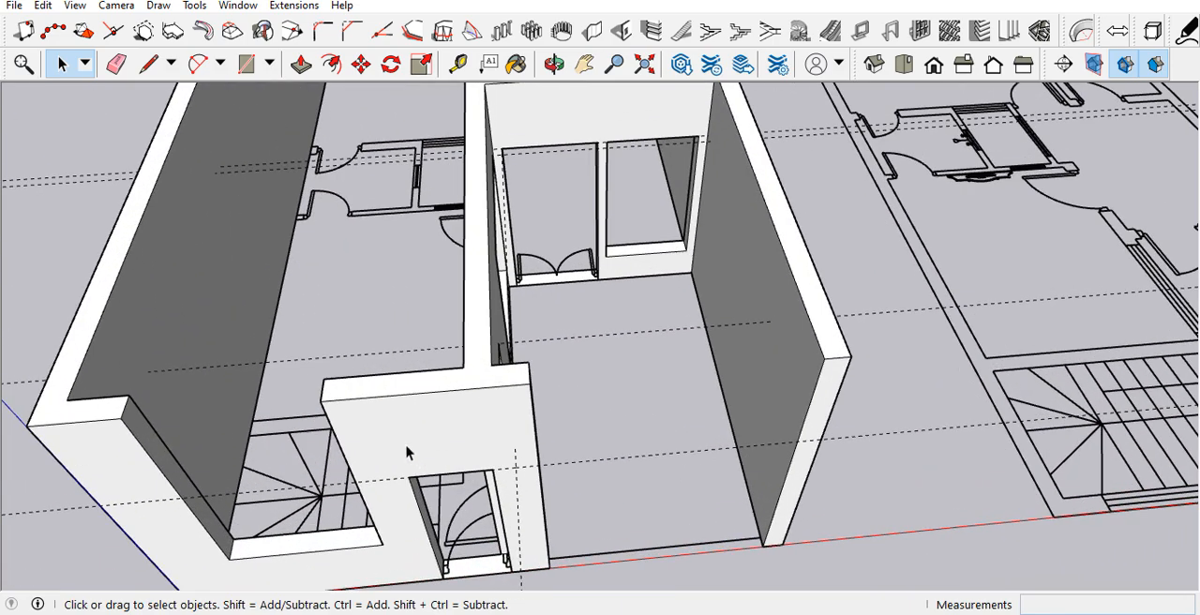
# Step: Open the wall group for editing and draw a line across the front wall's top in line with the partition's inner face
pyautogui.doubleClick(445, 407)
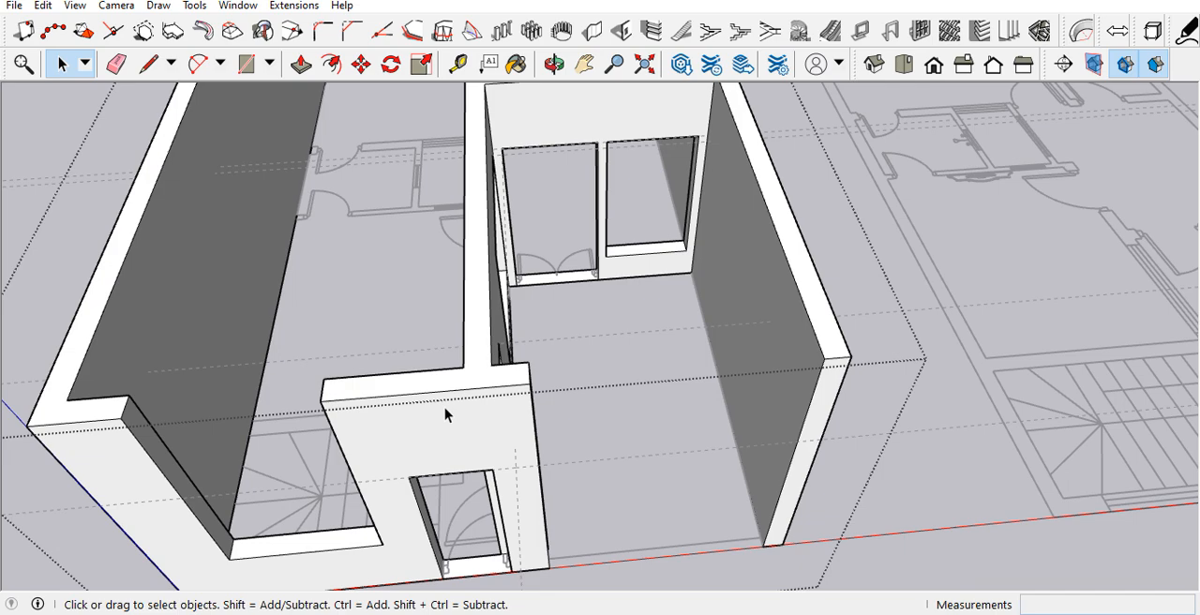
pyautogui.press('l')
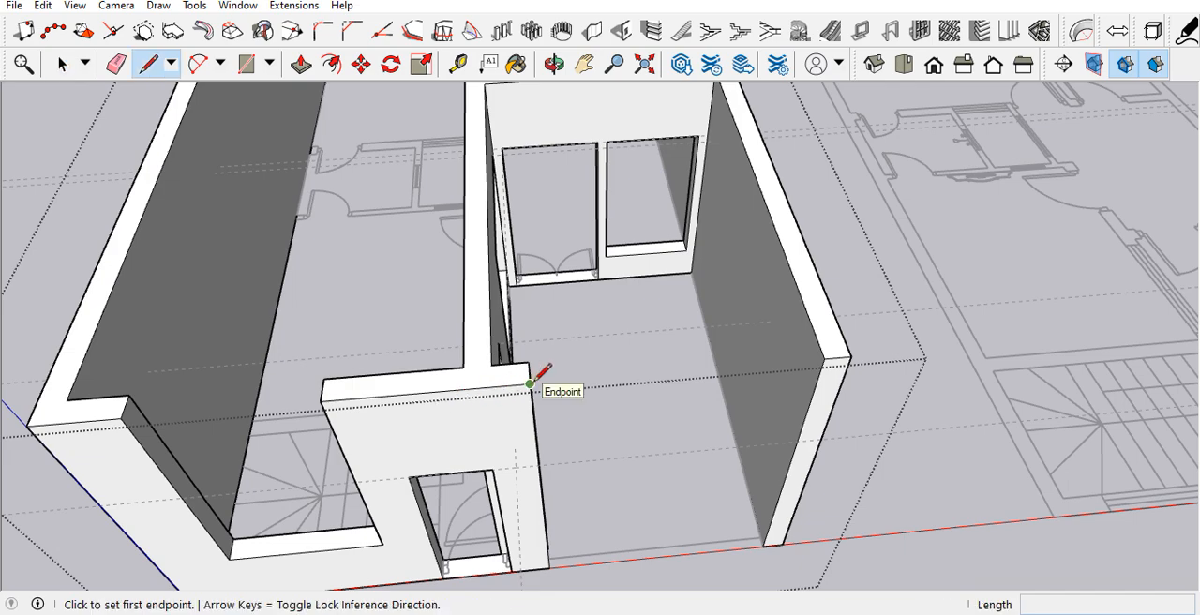
pyautogui.moveTo(460, 364)
pyautogui.mouseDown(button='middle')
pyautogui.moveTo(421, 362)
pyautogui.moveTo(440, 397)
pyautogui.moveTo(440, 362)
pyautogui.mouseUp(button='middle')
pyautogui.scroll(-2, 441, 396)
pyautogui.press('space')
pyautogui.scroll(3, 487, 383)
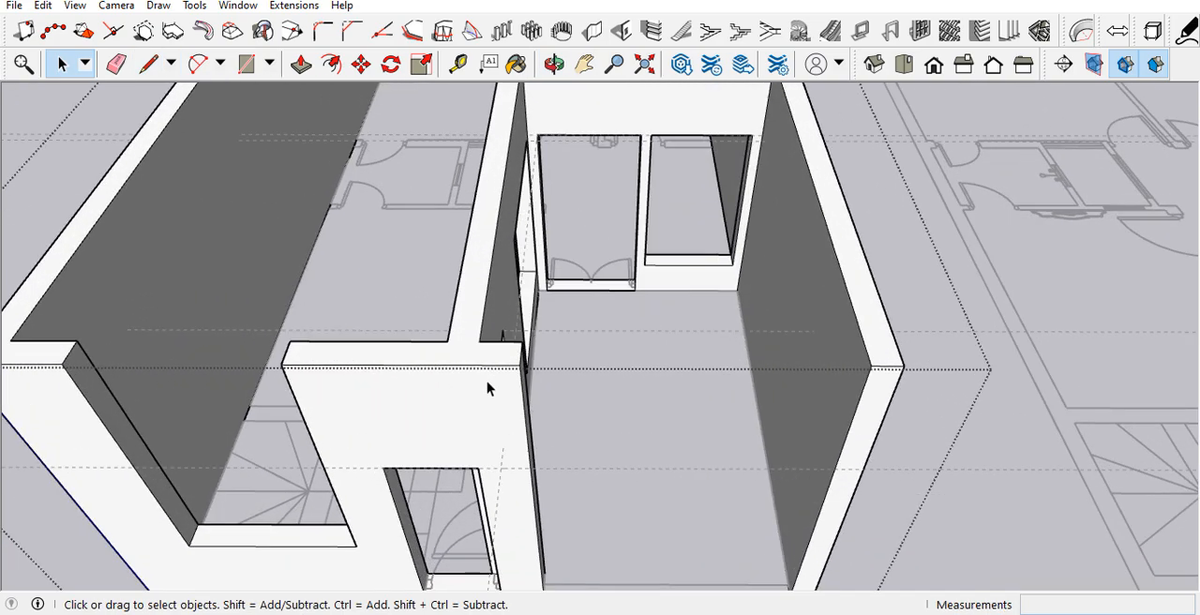
pyautogui.scroll(-2, 554, 488)
pyautogui.moveTo(555, 487); pyautogui.dragTo(507, 340, button='middle')
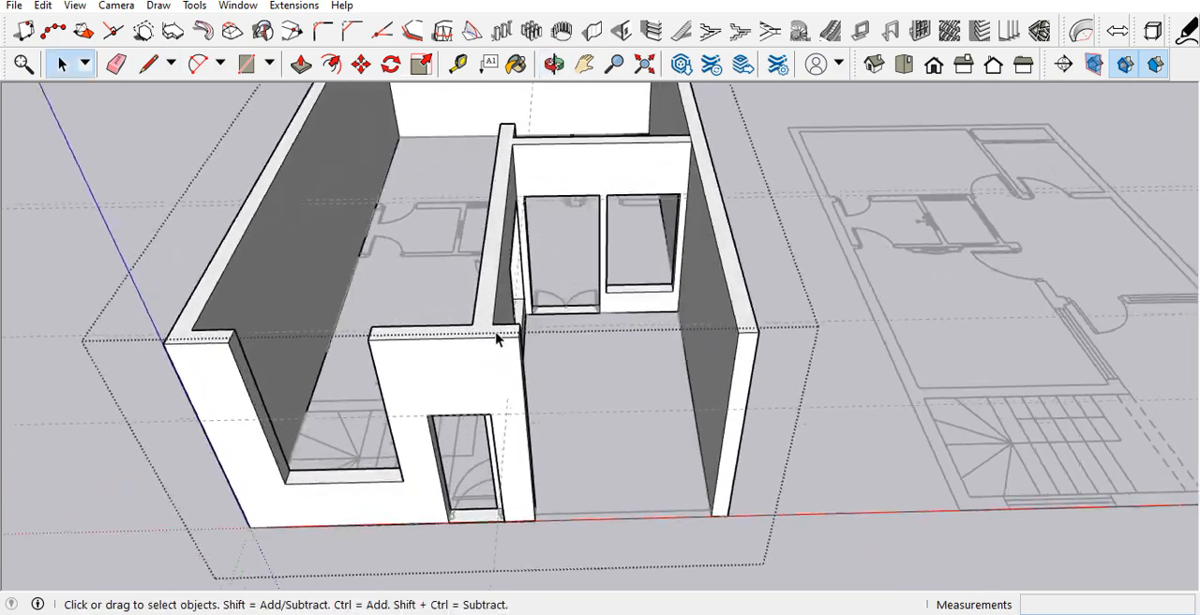
pyautogui.scroll(3, 497, 338)
pyautogui.scroll(2, 497, 338)
pyautogui.press('l')
pyautogui.click(488, 313)
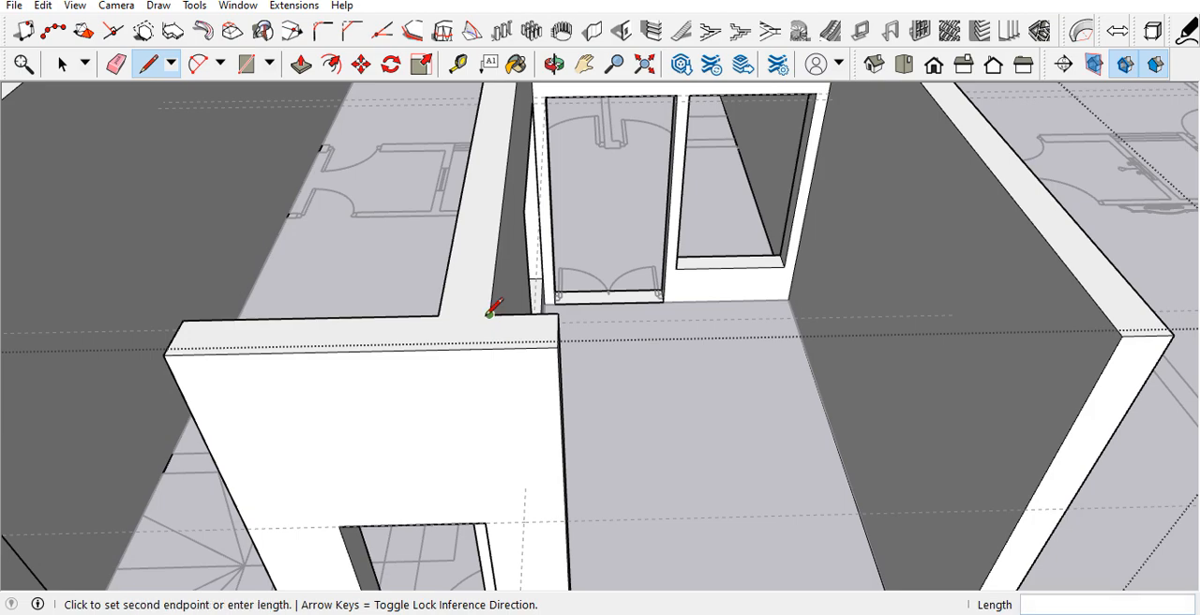
pyautogui.click(486, 348)
pyautogui.scroll(-3, 486, 348)
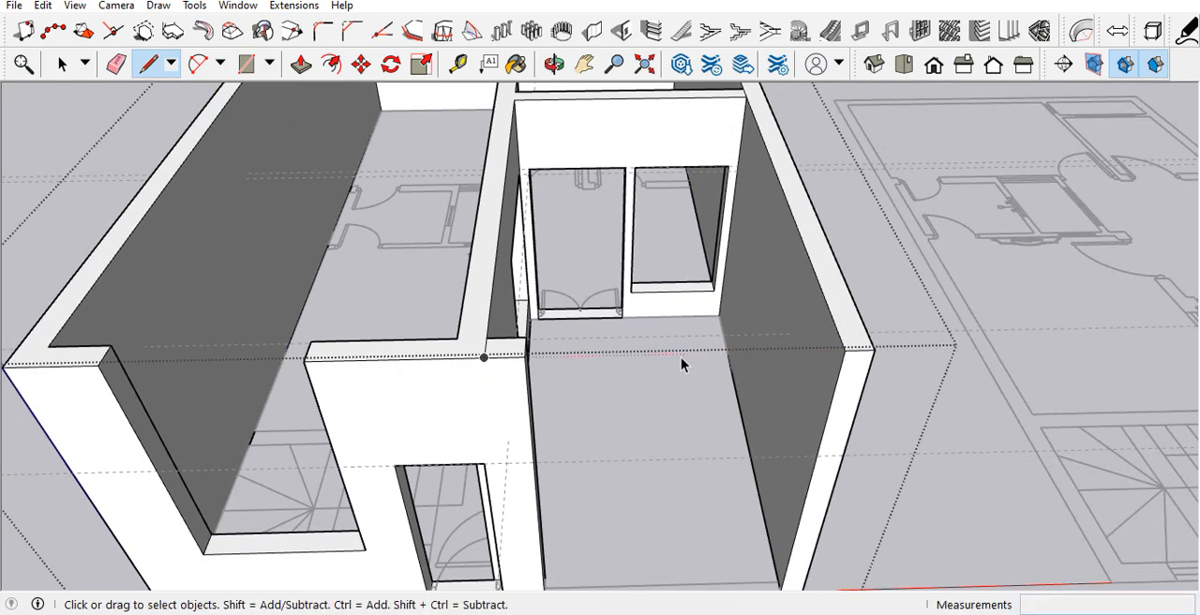
pyautogui.press('space')
# Step: Place a horizontal guide 8' above the base of the long side wall's front end
pyautogui.scroll(-2, 484, 350)
pyautogui.moveTo(597, 436); pyautogui.dragTo(640, 421, button='middle')
pyautogui.press('t')
pyautogui.scroll(6, 759, 455)
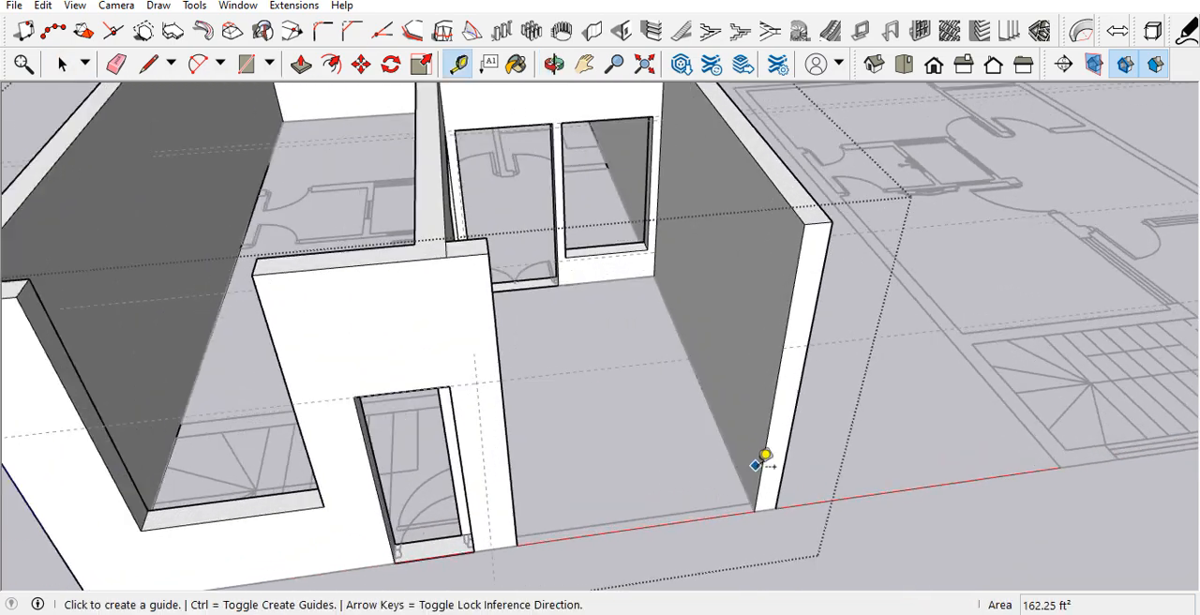
pyautogui.click(758, 507)
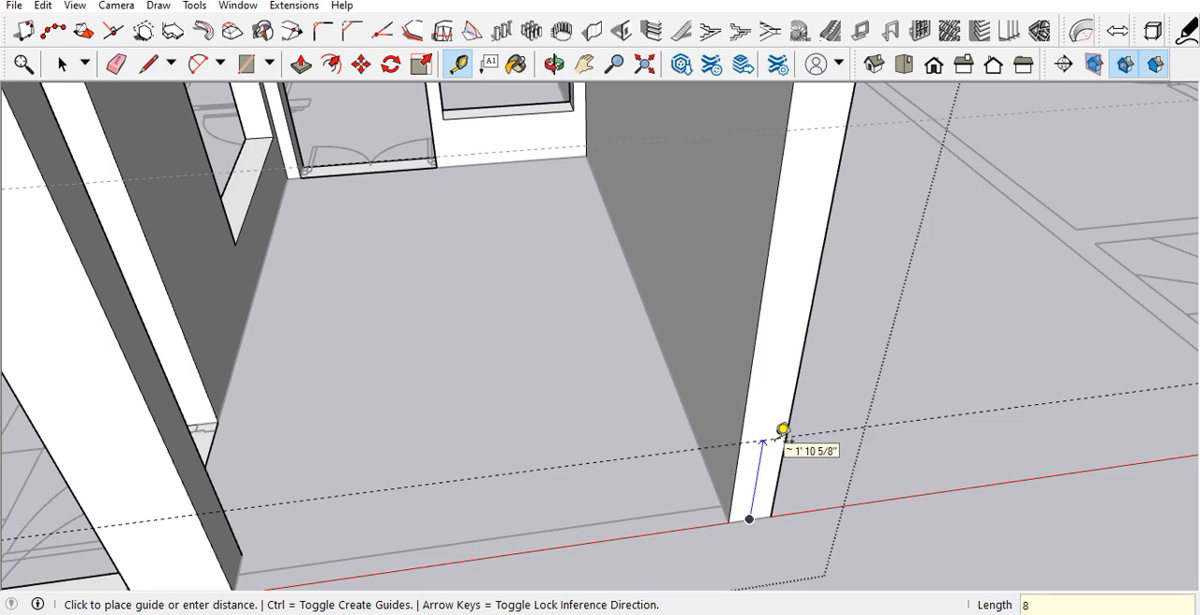
pyautogui.click(783, 429)
pyautogui.scroll(-5, 778, 440)
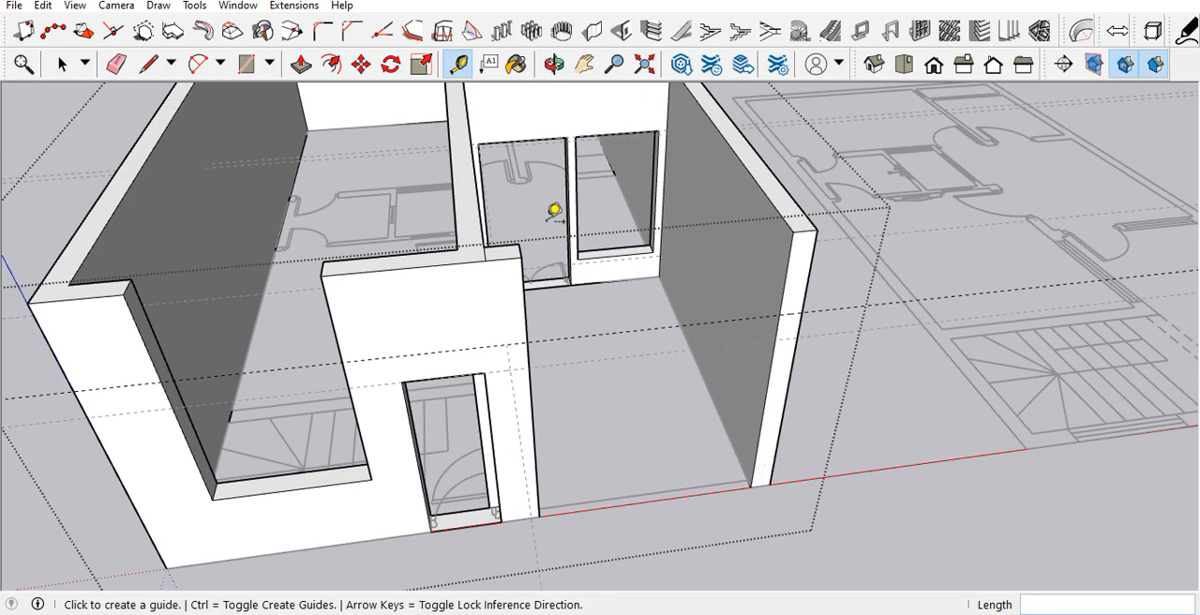
pyautogui.press('p')
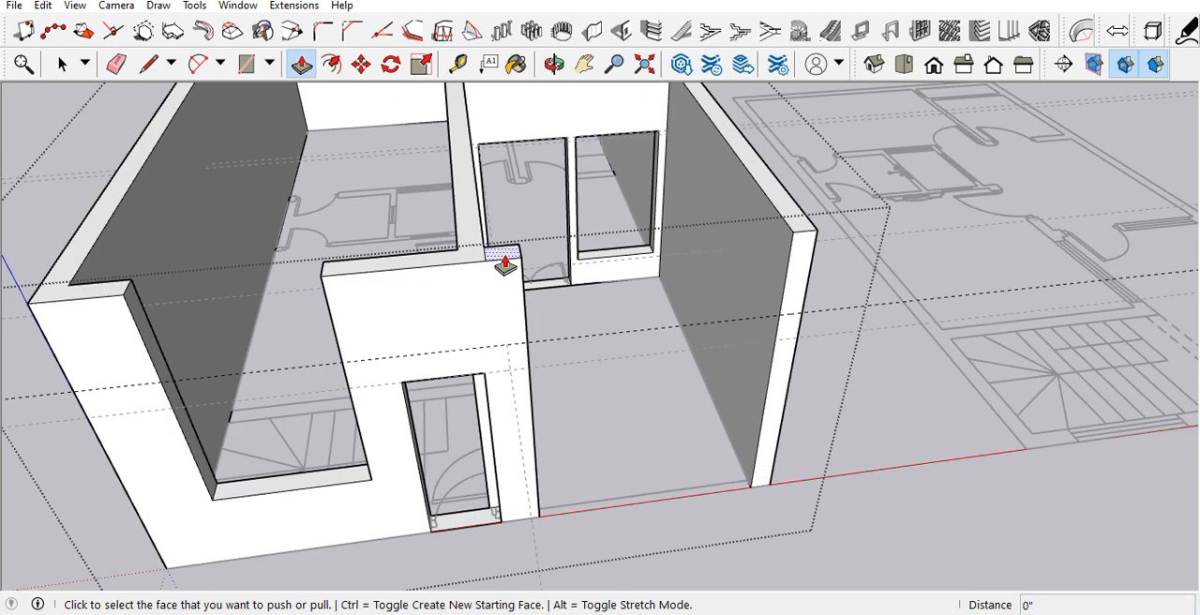
pyautogui.moveTo(777, 276); pyautogui.dragTo(649, 252, button='middle')
pyautogui.press('p')
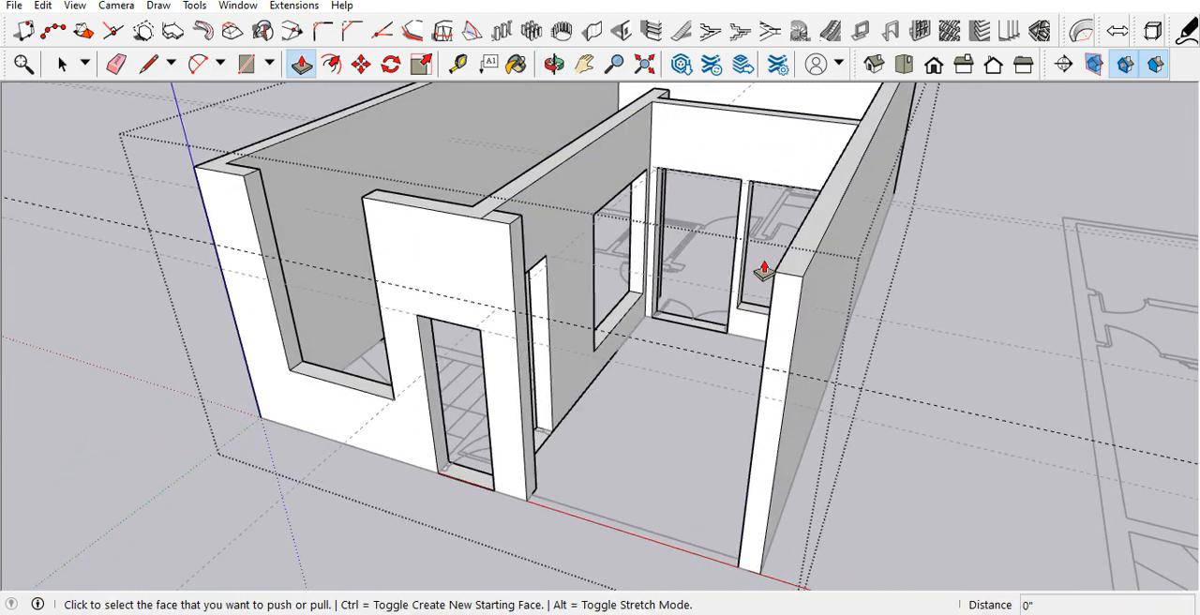
pyautogui.click(793, 270)
pyautogui.press('space')
pyautogui.scroll(-1, 755, 427)
pyautogui.scroll(3, 809, 195)
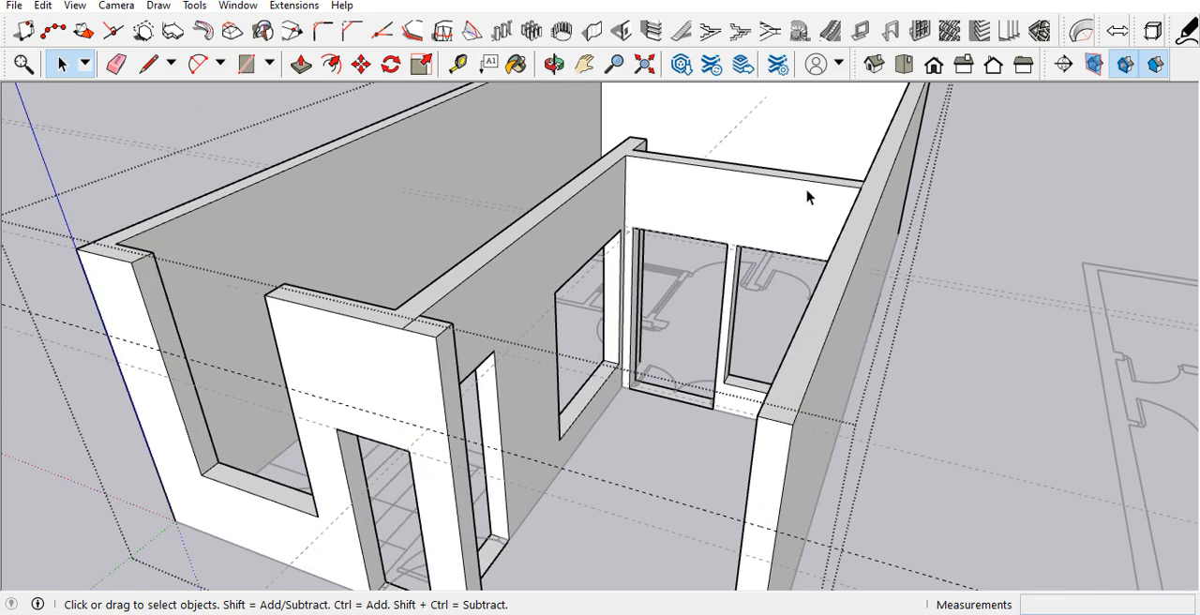
# Step: Draw a line across the top of the long side wall in line with the front face of the cross wall
pyautogui.moveTo(848, 219); pyautogui.dragTo(816, 327, button='middle')
pyautogui.press('l')
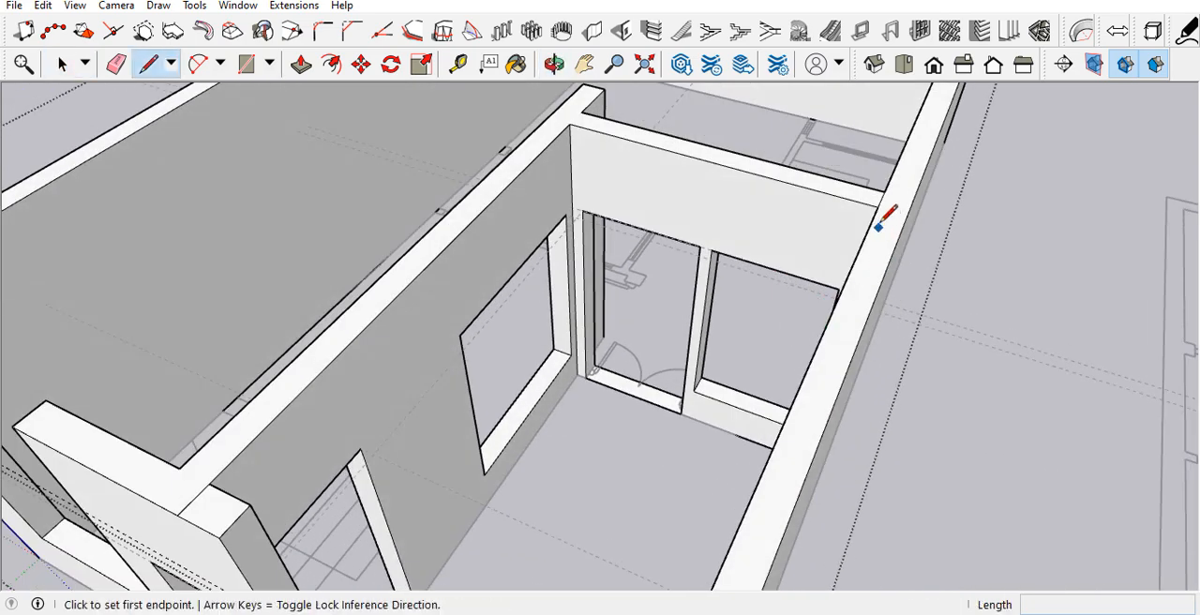
pyautogui.click(878, 206)
pyautogui.press('Escape')
pyautogui.scroll(3, 886, 201)
pyautogui.press('e')
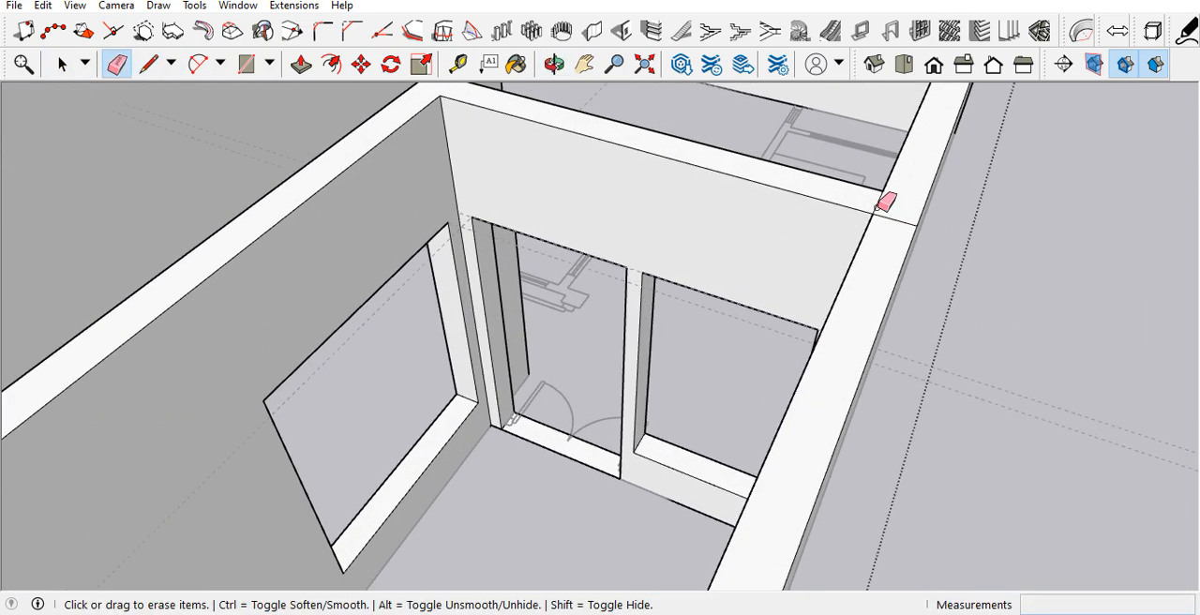
pyautogui.scroll(-2, 886, 216)
# Step: Push the top of the side wall's front part down by 3'
pyautogui.press('p')
pyautogui.click(886, 264)
pyautogui.moveTo(852, 305); pyautogui.dragTo(833, 182, button='middle')
pyautogui.moveTo(750, 255); pyautogui.dragTo(769, 331, button='middle')
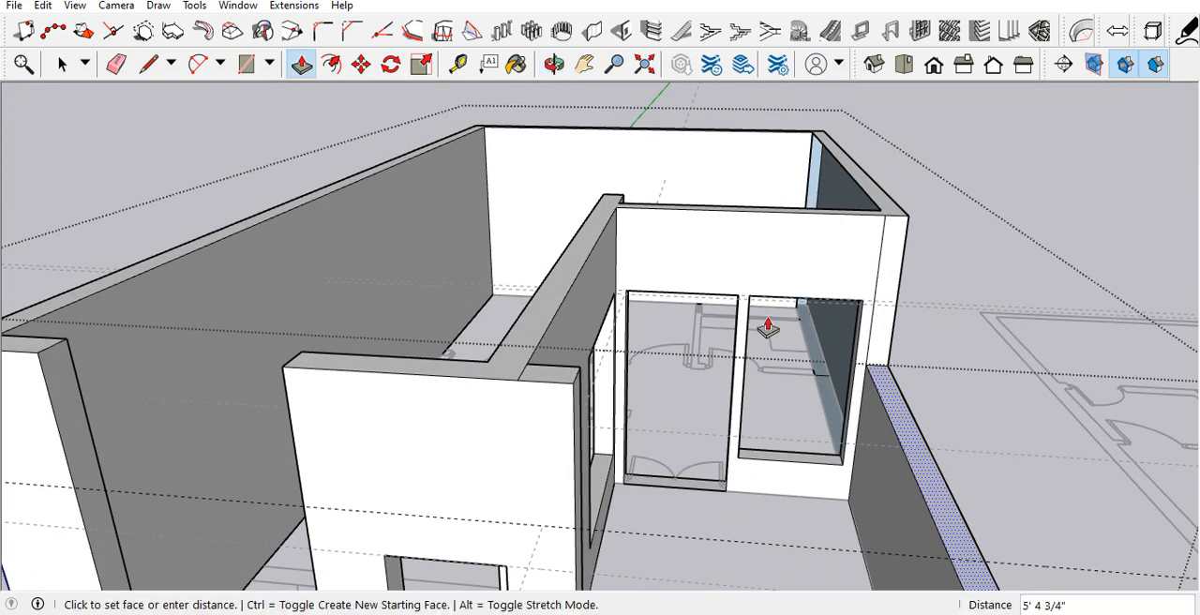
pyautogui.write("3'")
pyautogui.press('Return')
pyautogui.scroll(-3, 575, 315)
# Step: Close the wall group and inspect the lowered side wall and front opening from several sides and from above
pyautogui.moveTo(573, 314); pyautogui.dragTo(769, 337, button='middle')
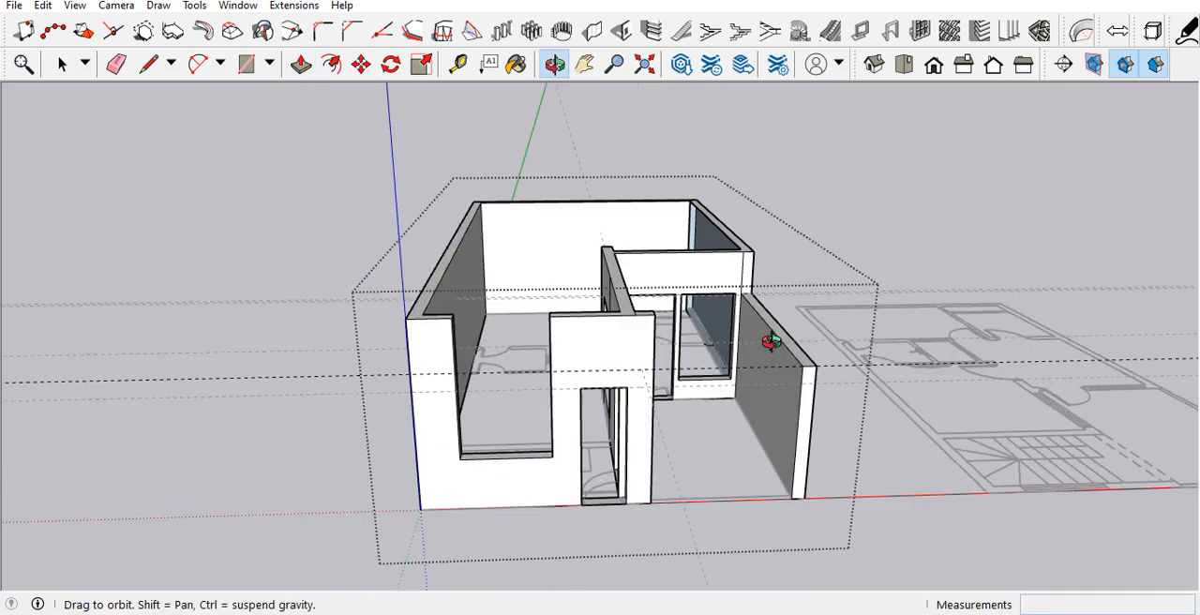
pyautogui.scroll(4, 748, 272)
pyautogui.press('e')
pyautogui.scroll(-3, 686, 283)
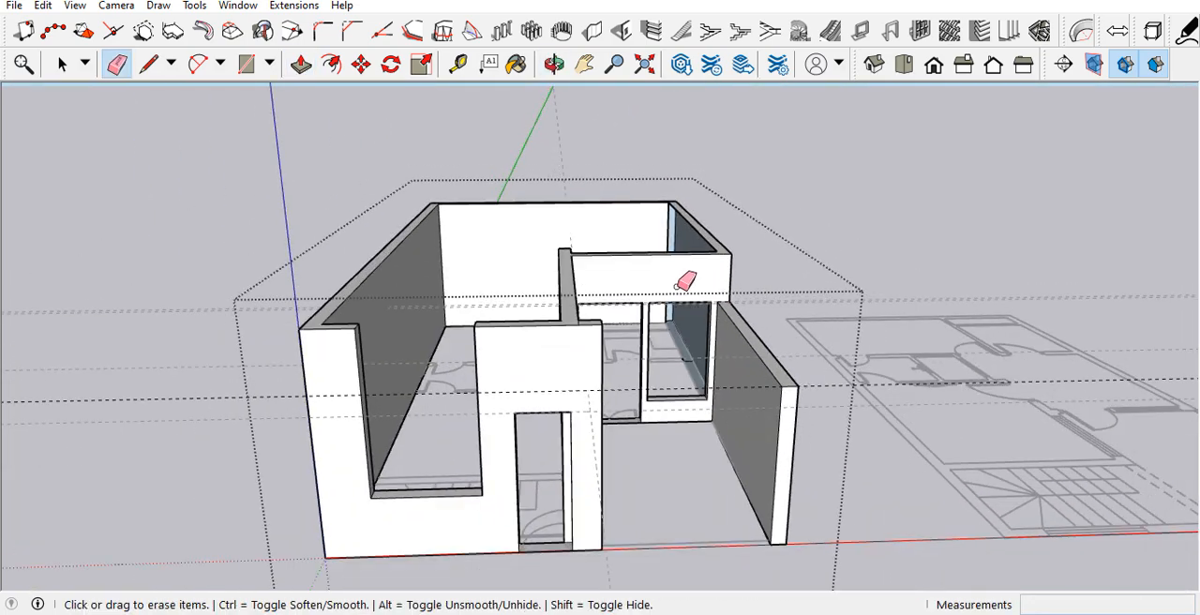
pyautogui.press('space')
pyautogui.scroll(-3, 655, 334)
pyautogui.moveTo(653, 337)
pyautogui.mouseDown(button='middle')
pyautogui.moveTo(617, 317)
pyautogui.moveTo(632, 303)
pyautogui.moveTo(644, 315)
pyautogui.moveTo(557, 305)
pyautogui.moveTo(442, 321)
pyautogui.moveTo(601, 433)
pyautogui.mouseUp(button='middle')
pyautogui.scroll(2, 628, 296)
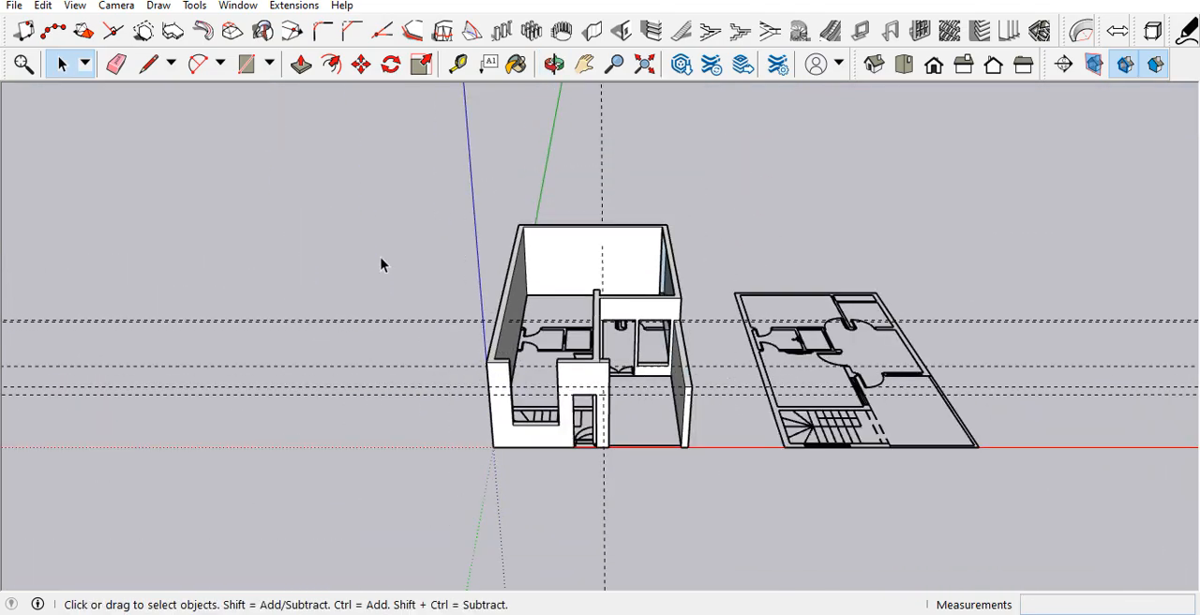
pyautogui.scroll(3, 723, 402)
pyautogui.moveTo(722, 402); pyautogui.dragTo(428, 313, button='middle')
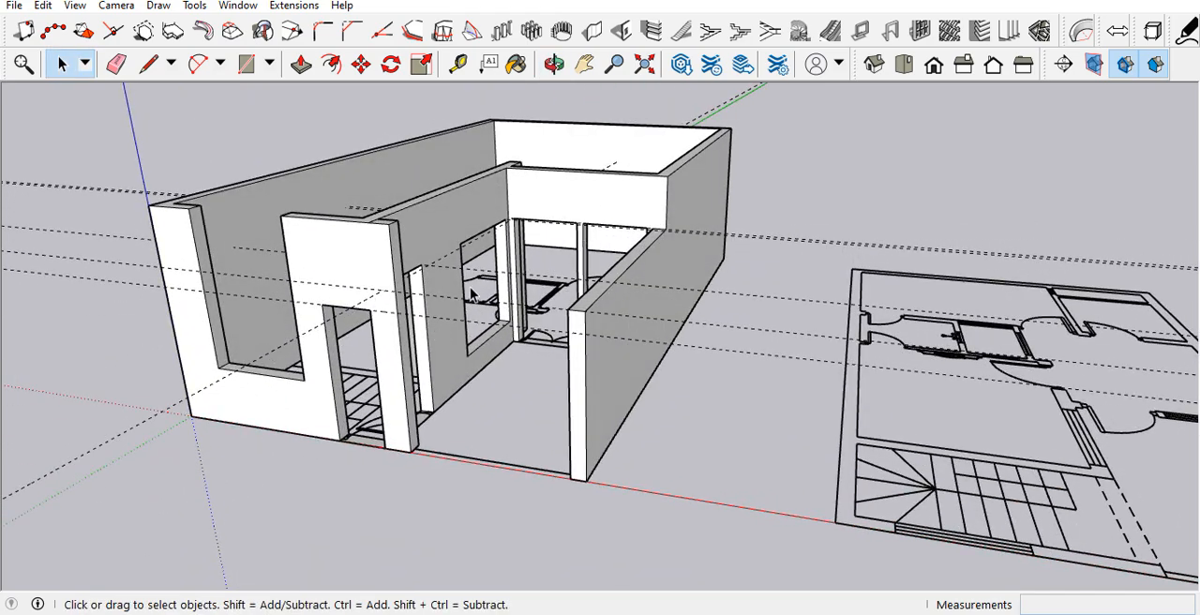
pyautogui.moveTo(497, 270); pyautogui.dragTo(579, 292, button='middle')
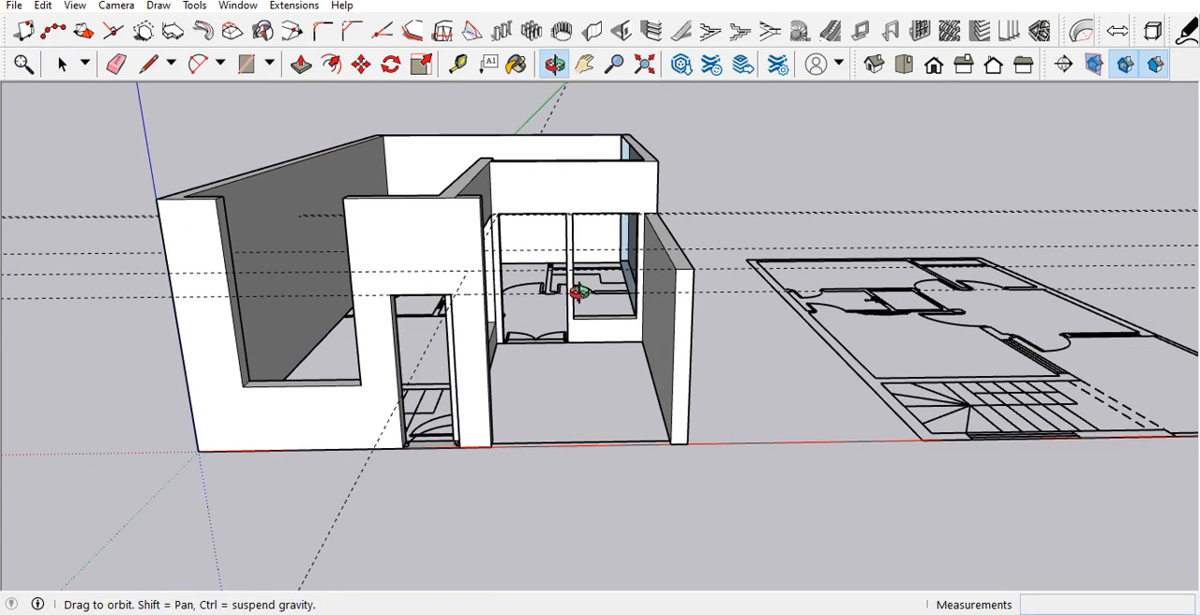
pyautogui.moveTo(578, 292); pyautogui.dragTo(579, 292, button='middle')
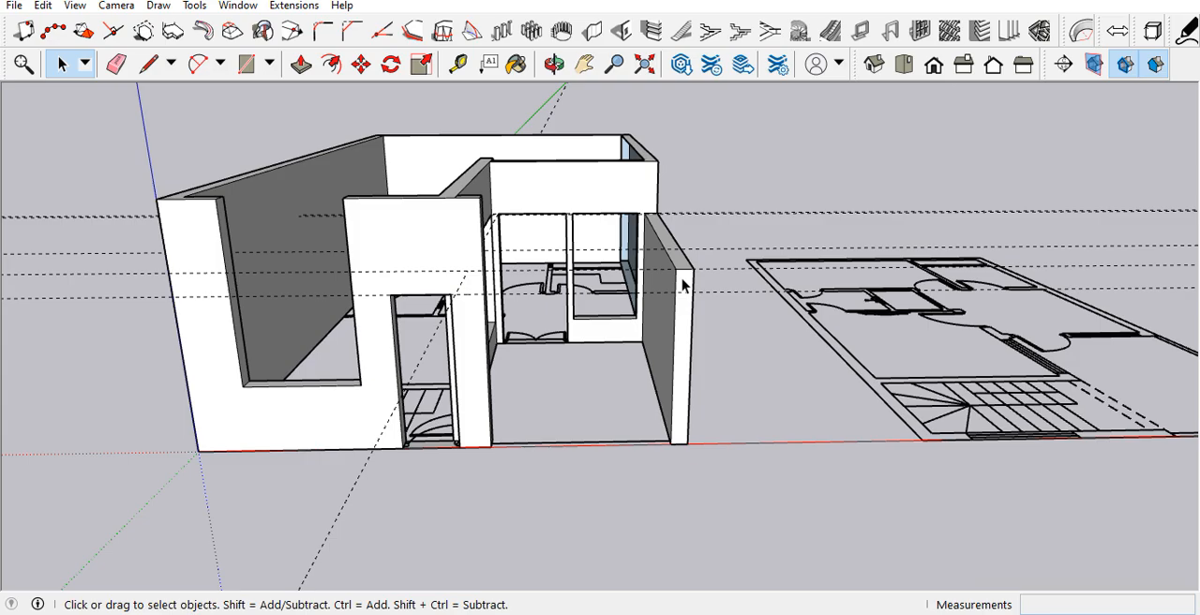
pyautogui.moveTo(683, 284); pyautogui.dragTo(586, 298, button='middle')
pyautogui.scroll(3, 597, 252)
pyautogui.moveTo(597, 251); pyautogui.dragTo(608, 385, button='middle')
pyautogui.scroll(-3, 609, 385)
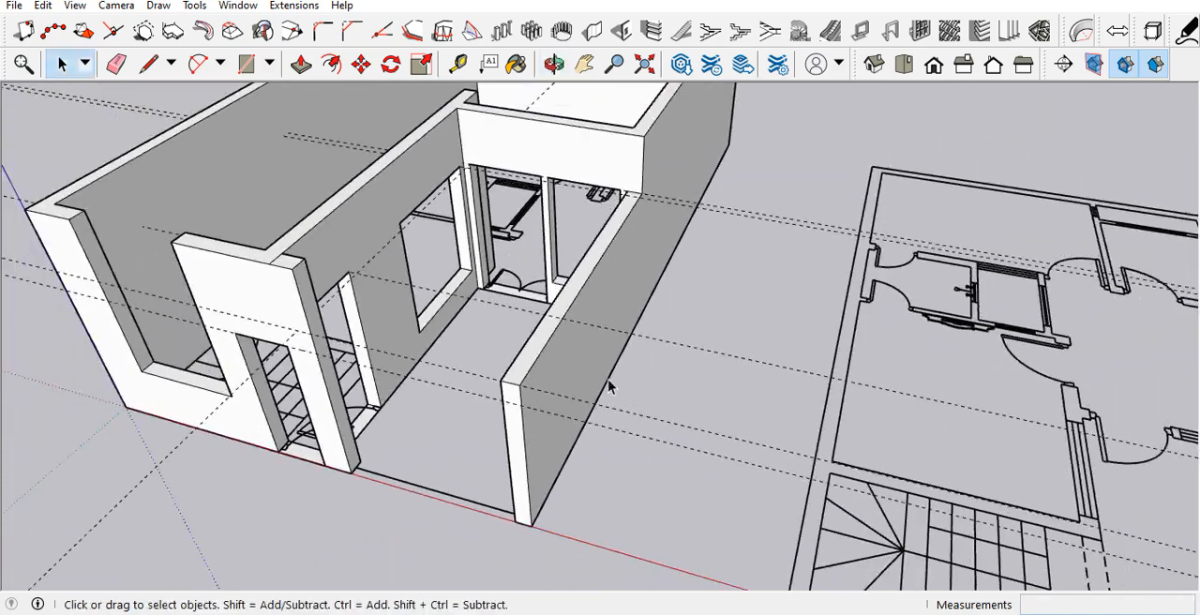
pyautogui.scroll(4, 599, 242)
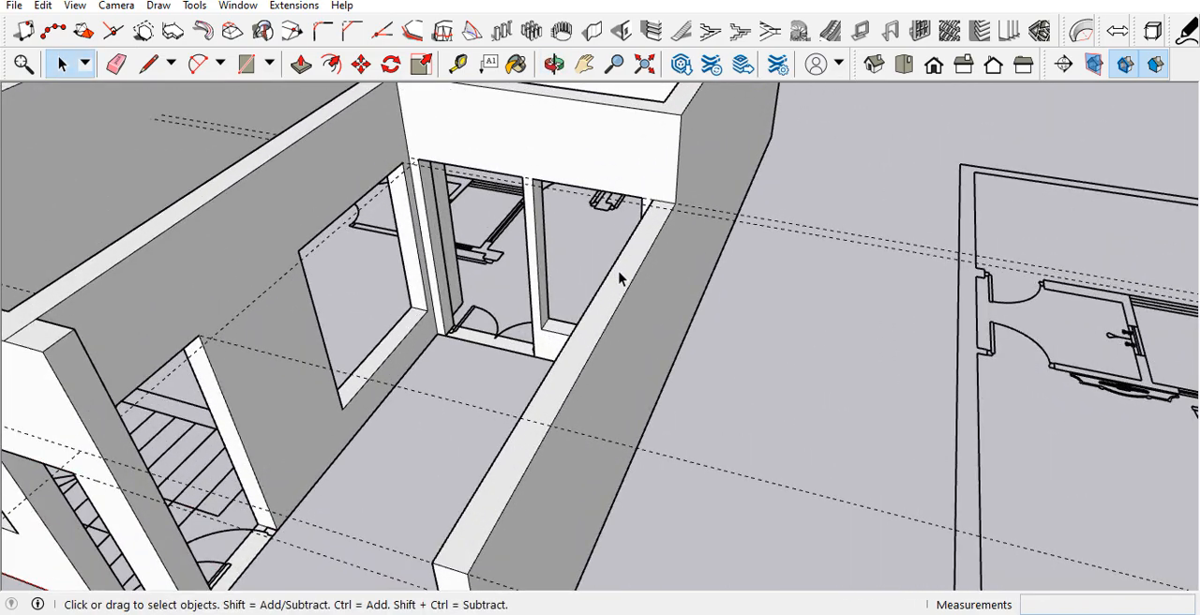
pyautogui.moveTo(618, 272); pyautogui.dragTo(575, 423, button='middle')
pyautogui.scroll(-6, 606, 394)
pyautogui.scroll(-2, 608, 396)
pyautogui.scroll(5, 528, 397)
pyautogui.scroll(2, 544, 427)
# Step: Place a vertical guide from about the middle of the lowered side wall's inner base edge up to its top
pyautogui.press('t')
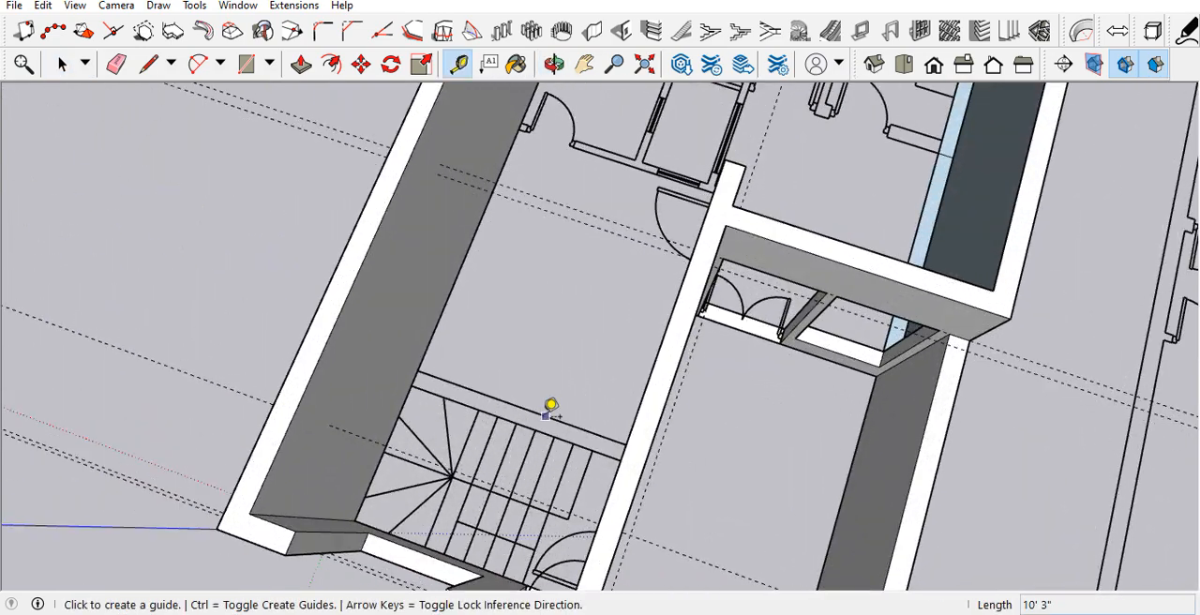
pyautogui.click(542, 414)
pyautogui.press('Escape')
pyautogui.scroll(-3, 463, 319)
pyautogui.scroll(2, 849, 574)
pyautogui.moveTo(516, 363); pyautogui.dragTo(905, 354, button='middle')
pyautogui.click(719, 317)
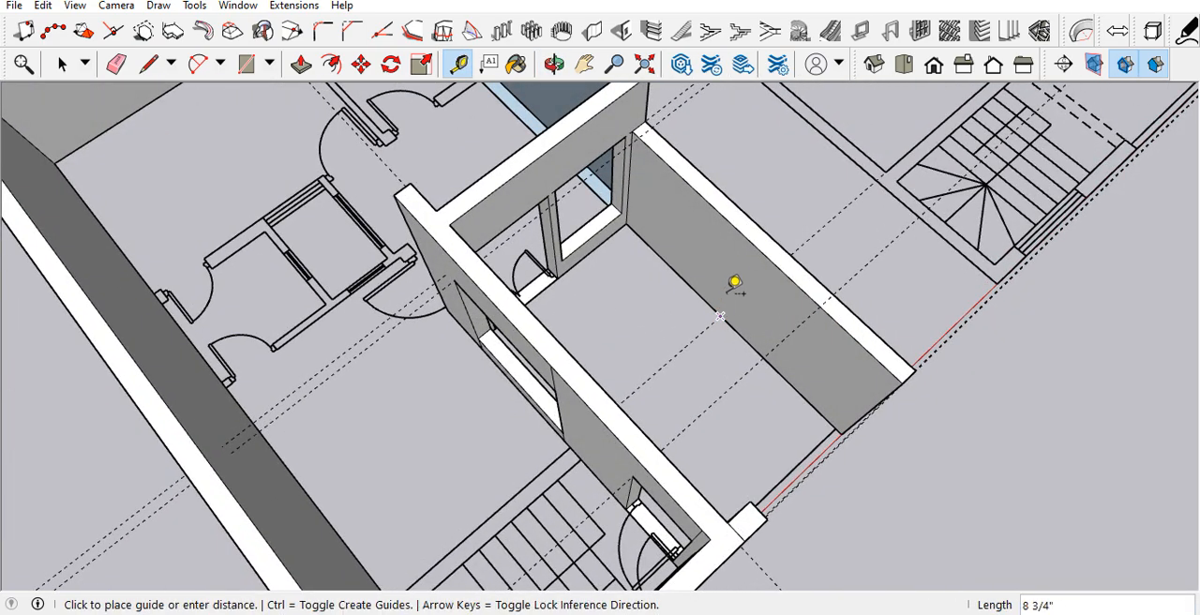
pyautogui.click(754, 221)
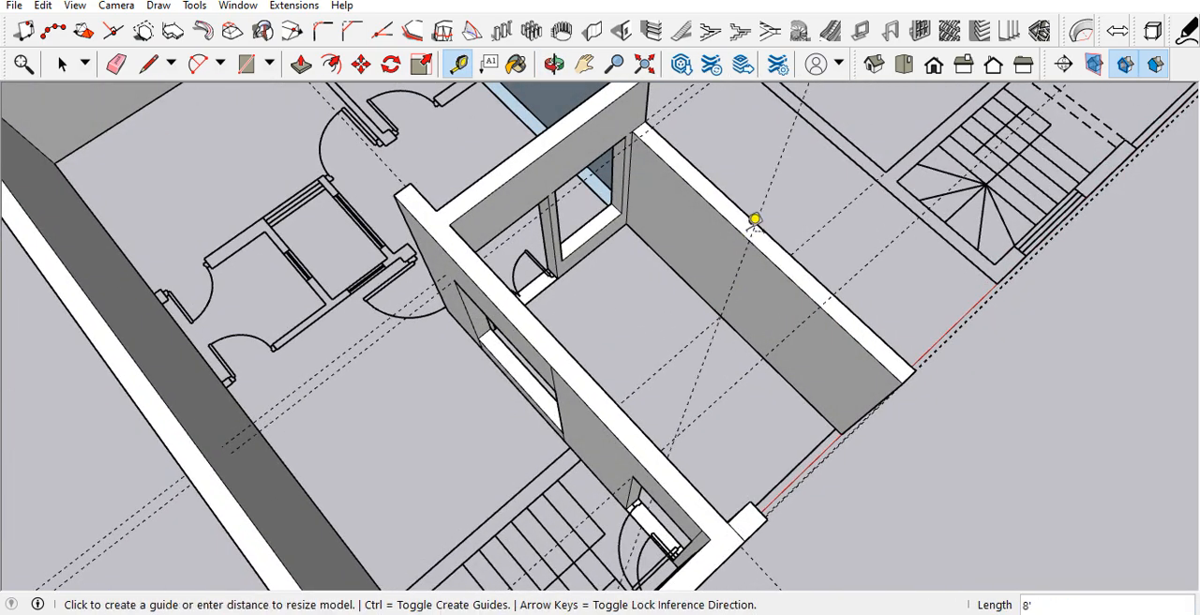
# Step: Draw a line across the lowered side wall's top where the vertical guide meets it
pyautogui.press('l')
pyautogui.click(754, 233)
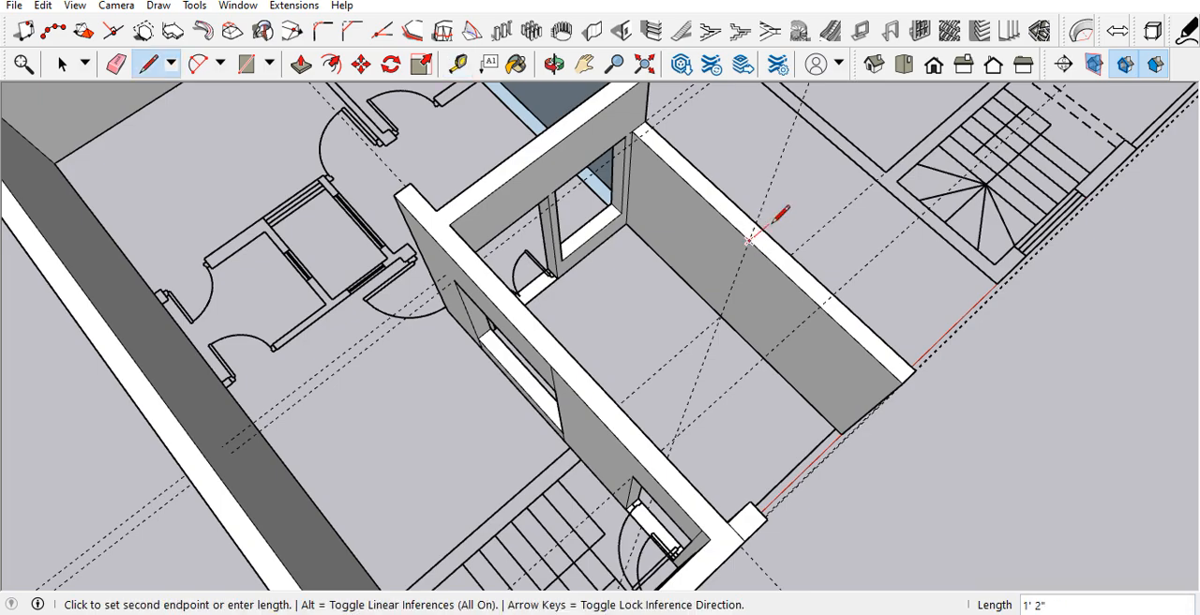
pyautogui.moveTo(762, 229); pyautogui.dragTo(549, 310, button='middle')
pyautogui.press('space')
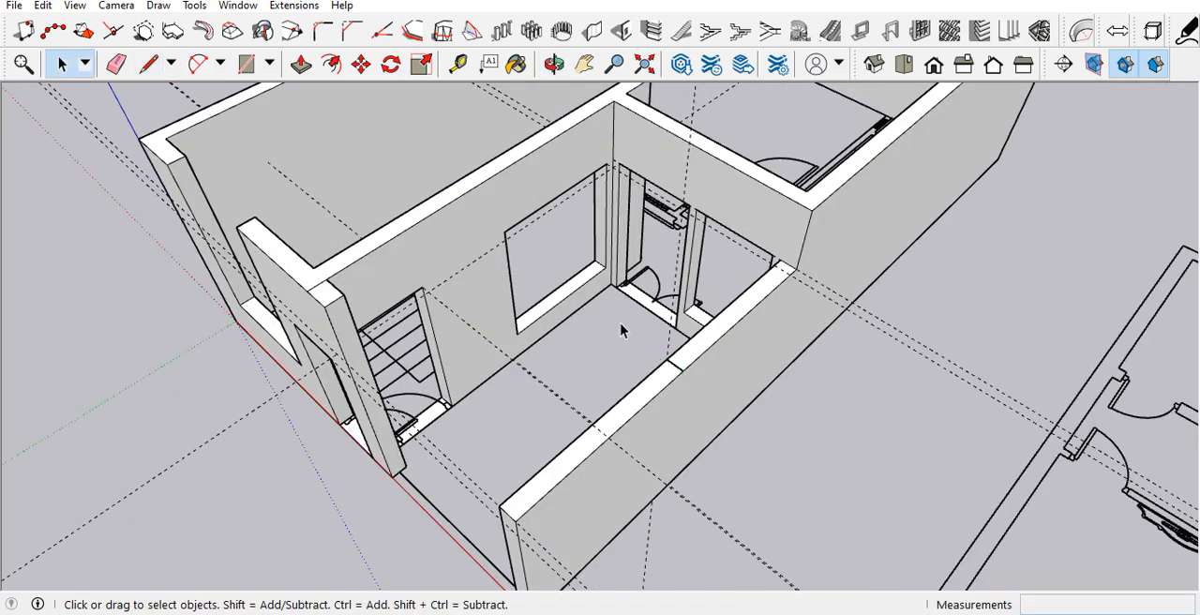
# Step: Open the wall group and draw a 3' vertical line up the cross wall from the lowered side wall's inner corner
pyautogui.scroll(4, 702, 343)
pyautogui.press('p')
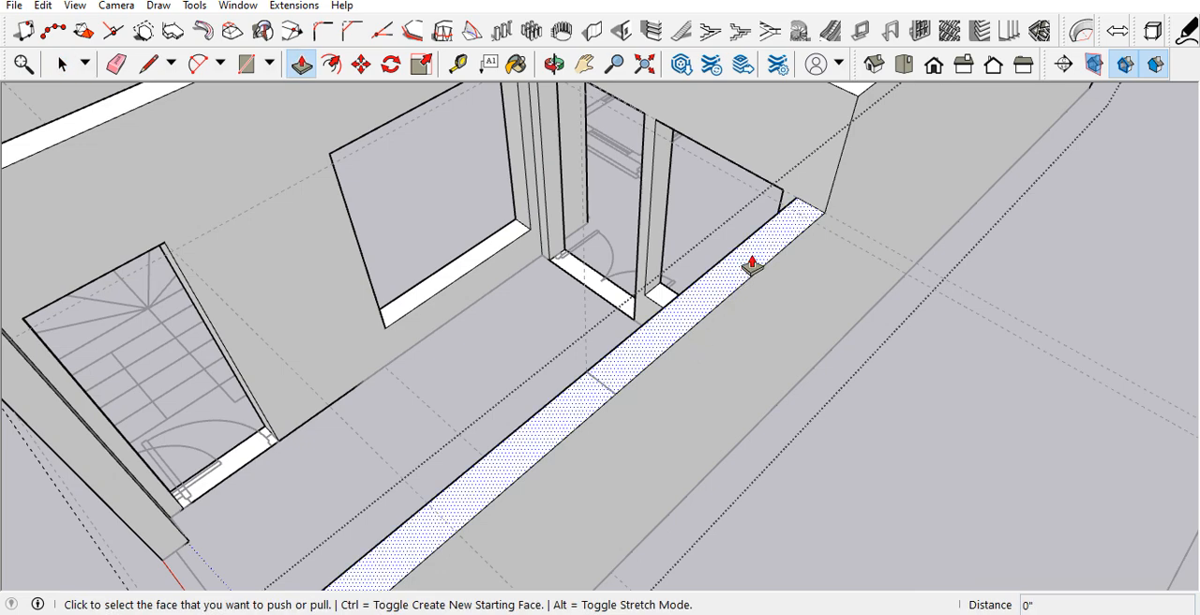
pyautogui.press('space')
pyautogui.scroll(-2, 812, 254)
pyautogui.press('l')
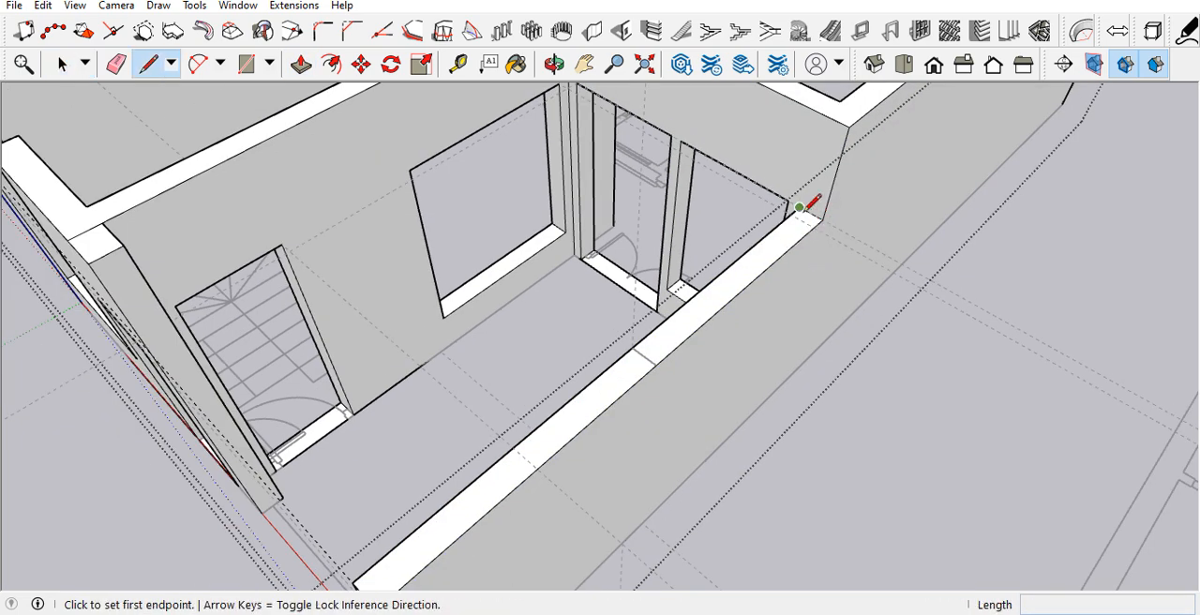
pyautogui.click(799, 207)
pyautogui.write("3'")
pyautogui.press('Return')
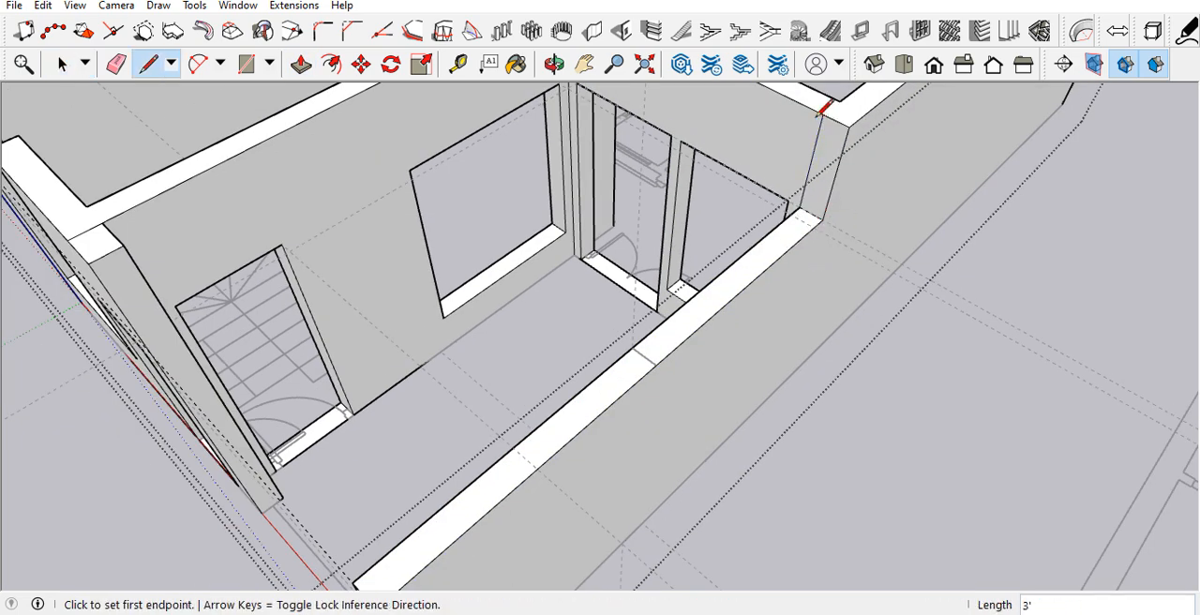
# Step: Push/Pull the narrow face above the lowered side wall forward to the line drawn across the wall's top
pyautogui.press('p')
pyautogui.click(828, 147)
pyautogui.click(653, 377)
pyautogui.moveTo(652, 377)
pyautogui.mouseDown(button='middle')
pyautogui.moveTo(718, 313)
pyautogui.moveTo(993, 321)
pyautogui.moveTo(791, 281)
pyautogui.mouseUp(button='middle')
# Step: Erase the leftover seam on the side wall's inner face and close the wall group
pyautogui.press('e')
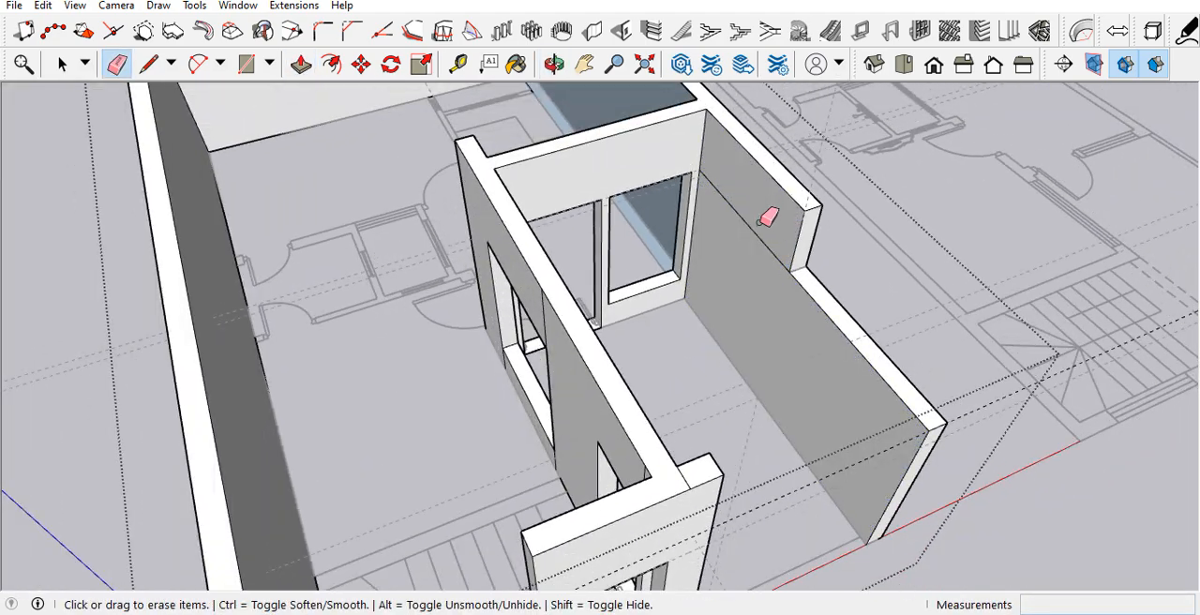
pyautogui.press('space')
pyautogui.scroll(-5, 737, 263)
pyautogui.click(909, 480)
# Step: Inspect the stepped side wall from the front and from its outer side
pyautogui.scroll(5, 685, 316)
pyautogui.moveTo(685, 316); pyautogui.dragTo(570, 228, button='middle')
pyautogui.scroll(-5, 570, 236)
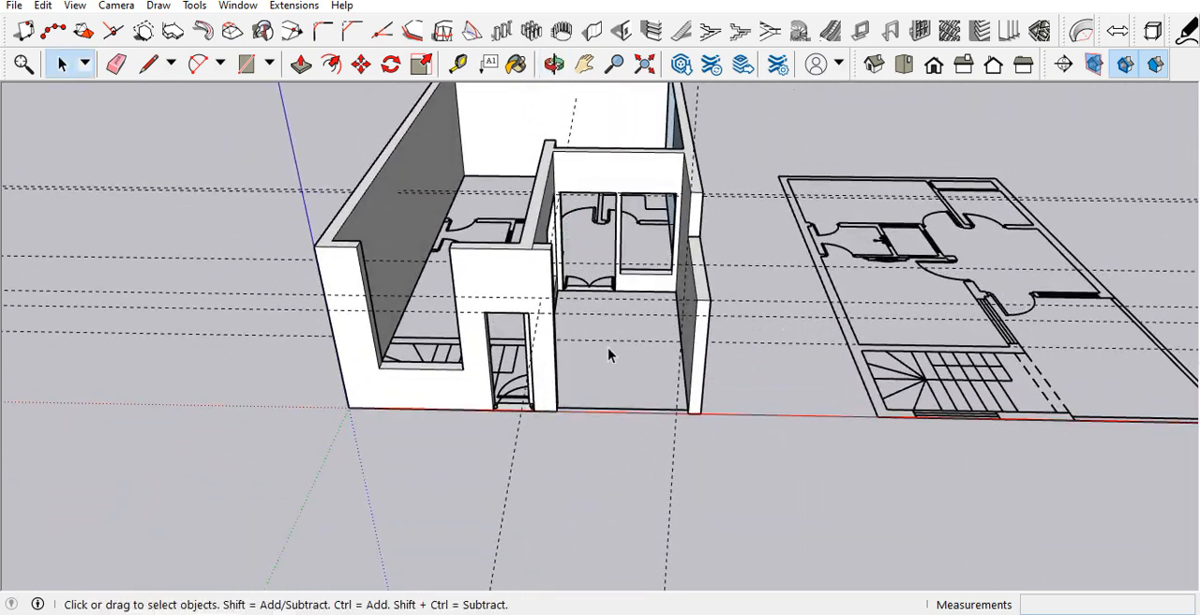
pyautogui.scroll(5, 639, 316)
pyautogui.moveTo(639, 316); pyautogui.dragTo(700, 300, button='middle')
pyautogui.scroll(-5, 747, 389)
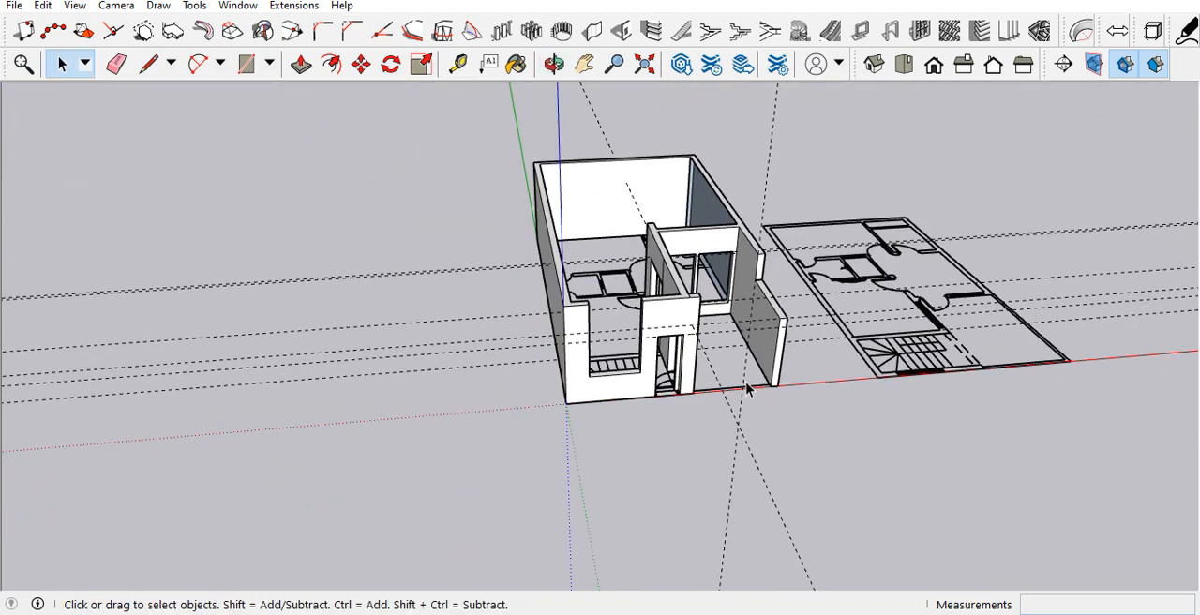
pyautogui.moveTo(724, 375); pyautogui.dragTo(245, 240, button='middle')
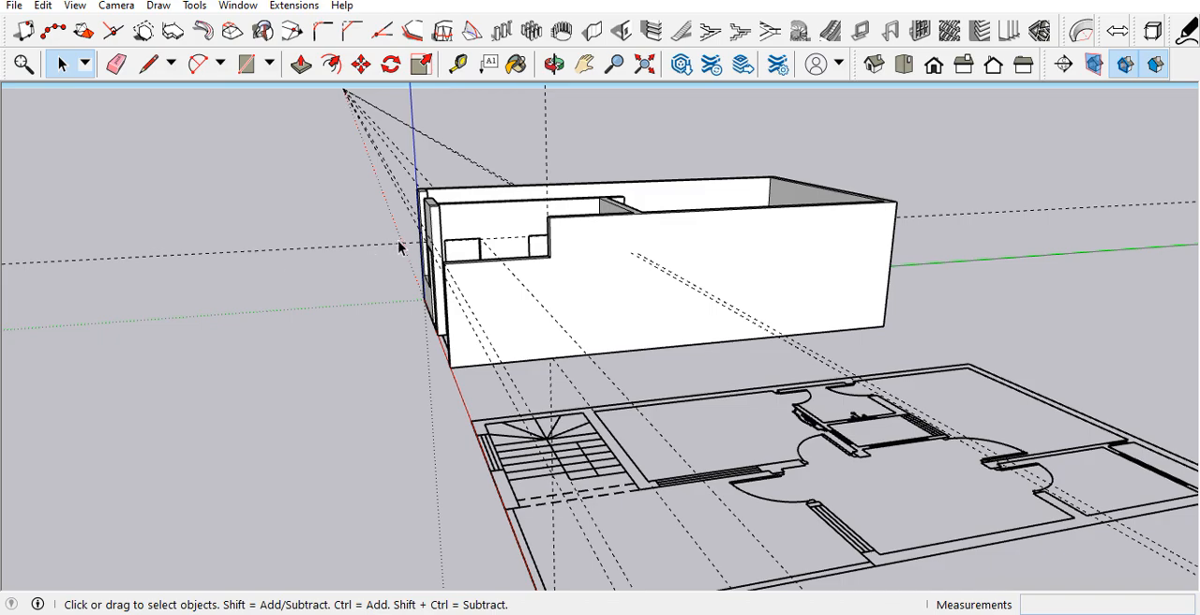
pyautogui.scroll(4, 385, 239)
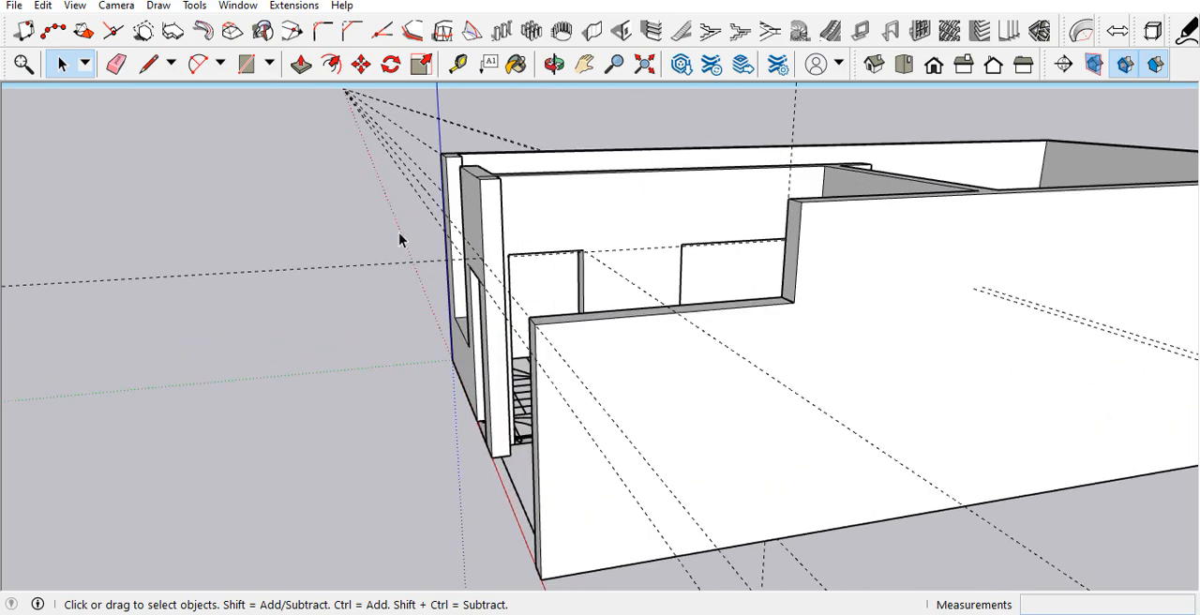
pyautogui.scroll(6, 469, 243)
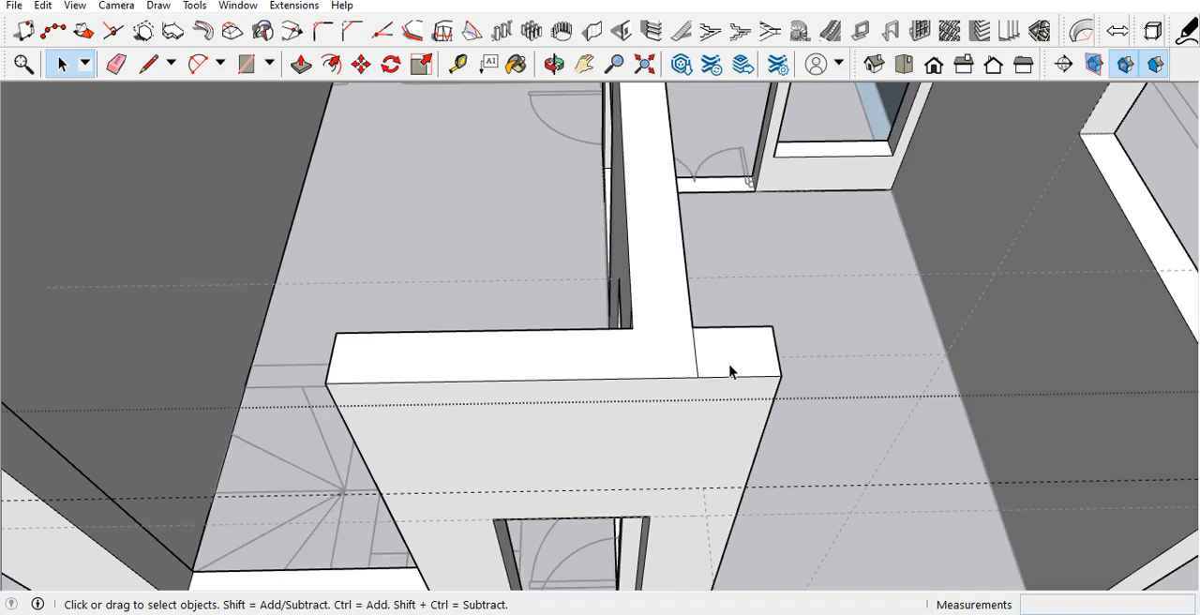
# Step: Open the wall group and erase the short line across the front wall's top beside the partition
pyautogui.press('e')
pyautogui.click(696, 355)
pyautogui.press('space')
pyautogui.scroll(-8, 618, 354)
pyautogui.scroll(3, 705, 301)
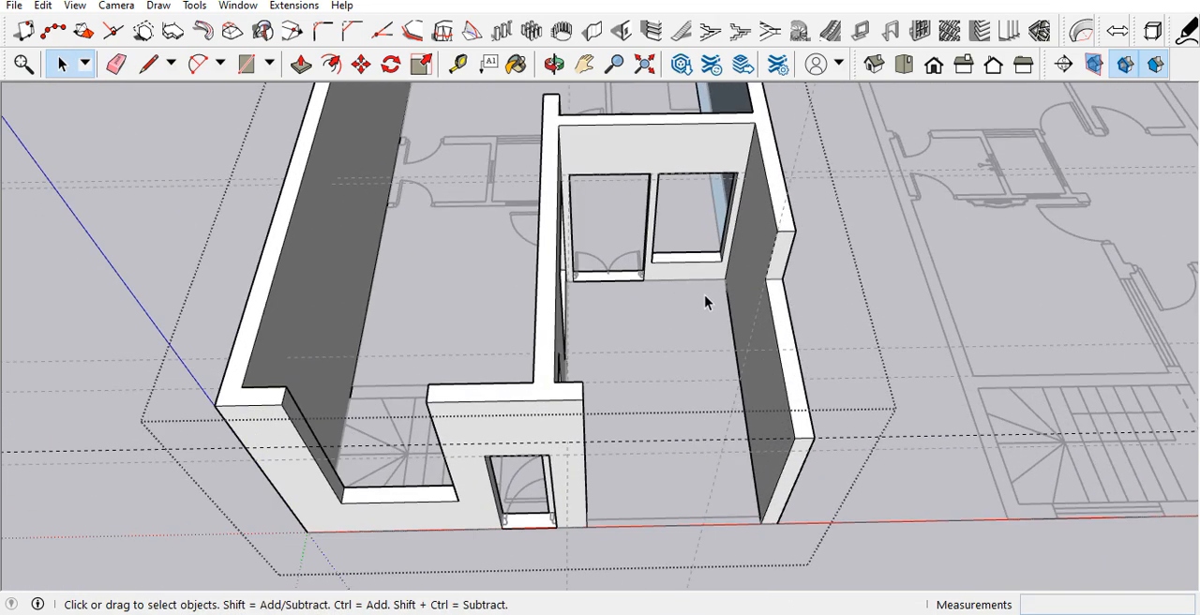
# Step: Draw a 9' line from the raised side wall's inner end corner to the partition's top edge, closing the slab face
pyautogui.press('l')
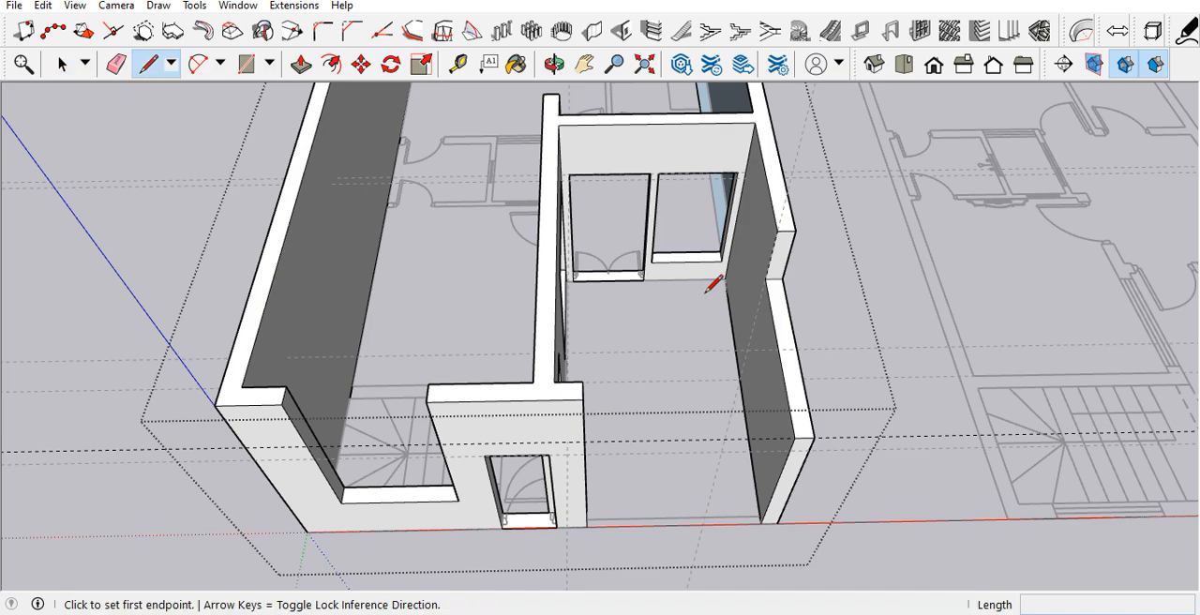
pyautogui.click(778, 230)
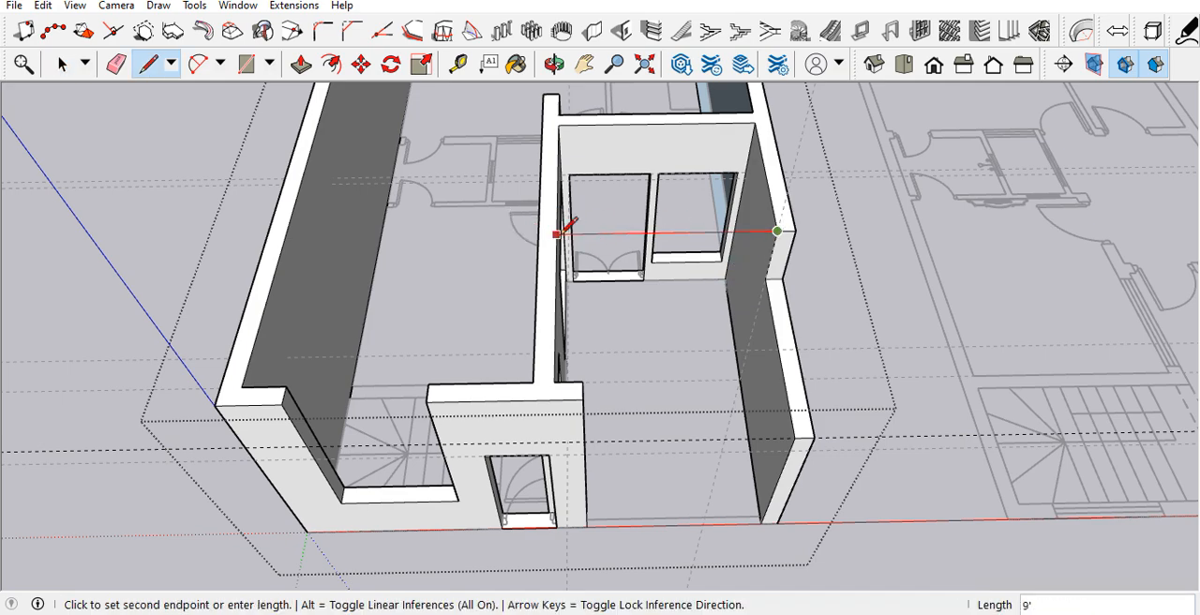
pyautogui.click(556, 235)
pyautogui.scroll(-4, 587, 537)
pyautogui.scroll(2, 619, 117)
pyautogui.scroll(-2, 600, 189)
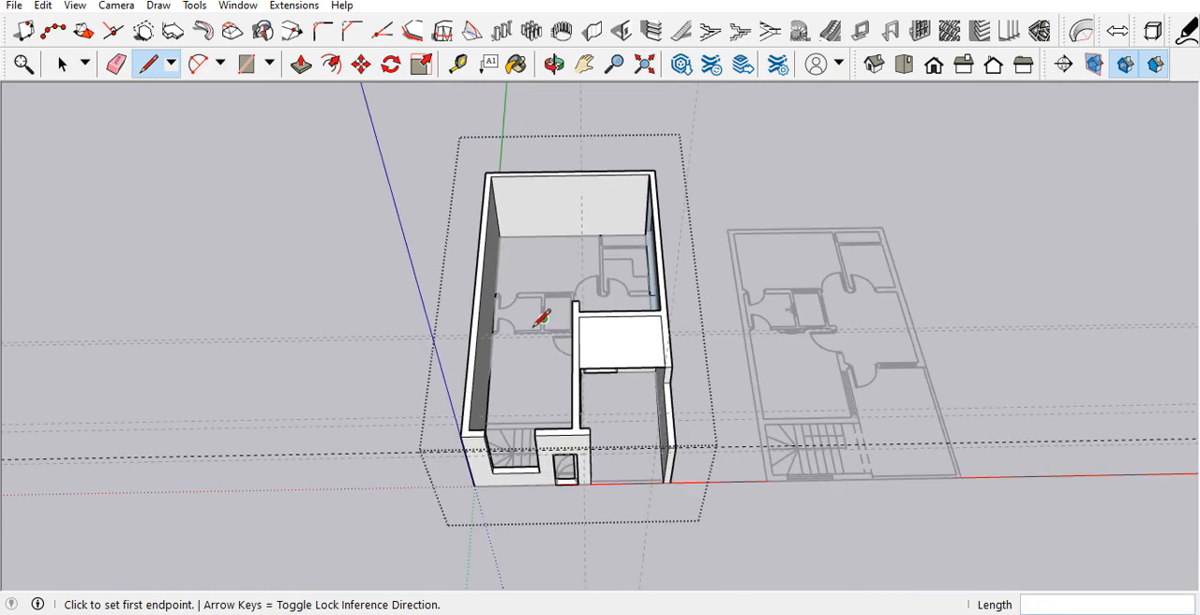
# Step: Draw a 5' line across the top of the front wall's tall opening to close the large slab face
pyautogui.scroll(4, 540, 431)
pyautogui.click(544, 484)
pyautogui.press('Escape')
pyautogui.click(393, 466)
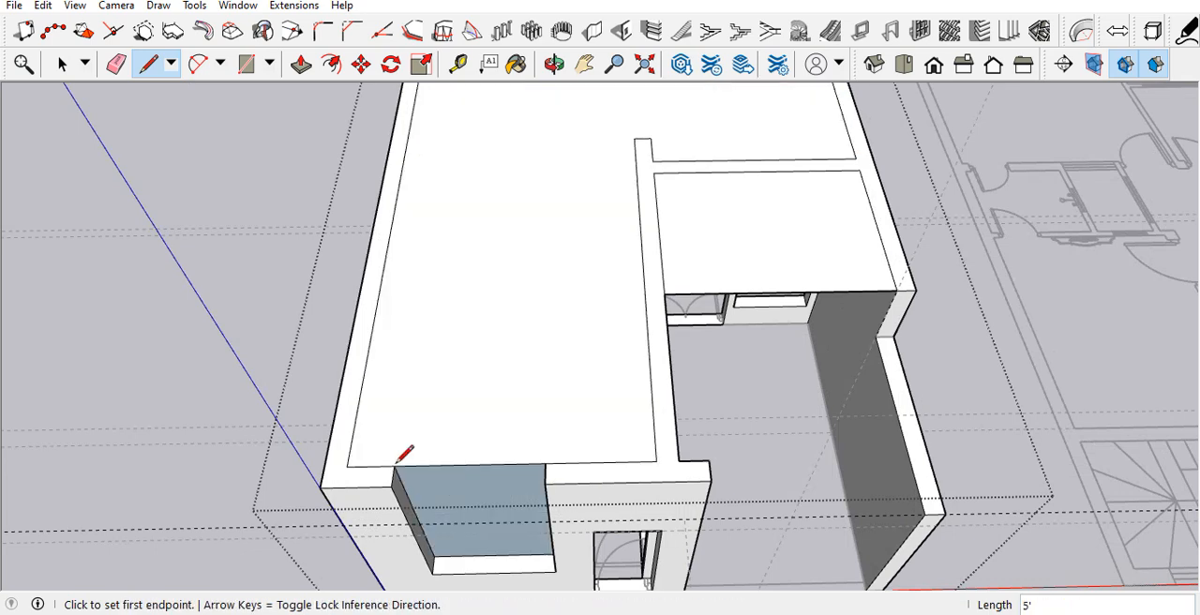
pyautogui.press('space')
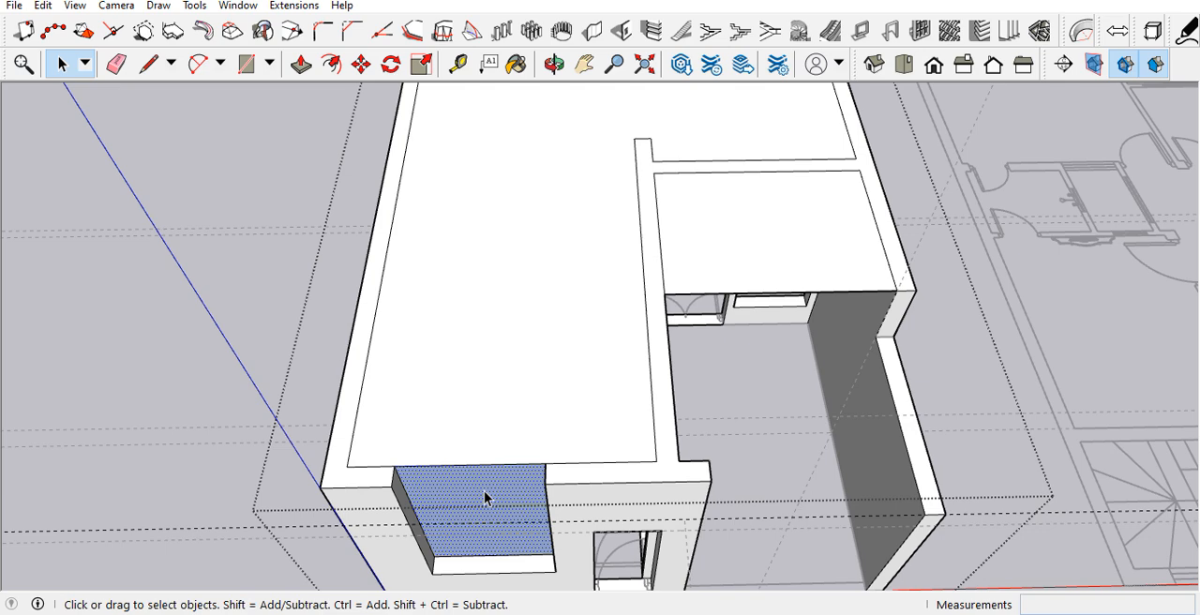
# Step: Delete the face filling the front wall's tall opening and close the wall group
pyautogui.press('Delete')
pyautogui.moveTo(531, 421); pyautogui.dragTo(542, 493, button='middle')
pyautogui.scroll(-3, 541, 494)
pyautogui.moveTo(664, 303); pyautogui.dragTo(633, 415, button='middle')
pyautogui.click(352, 396)
pyautogui.scroll(-4, 364, 366)
pyautogui.scroll(7, 623, 379)
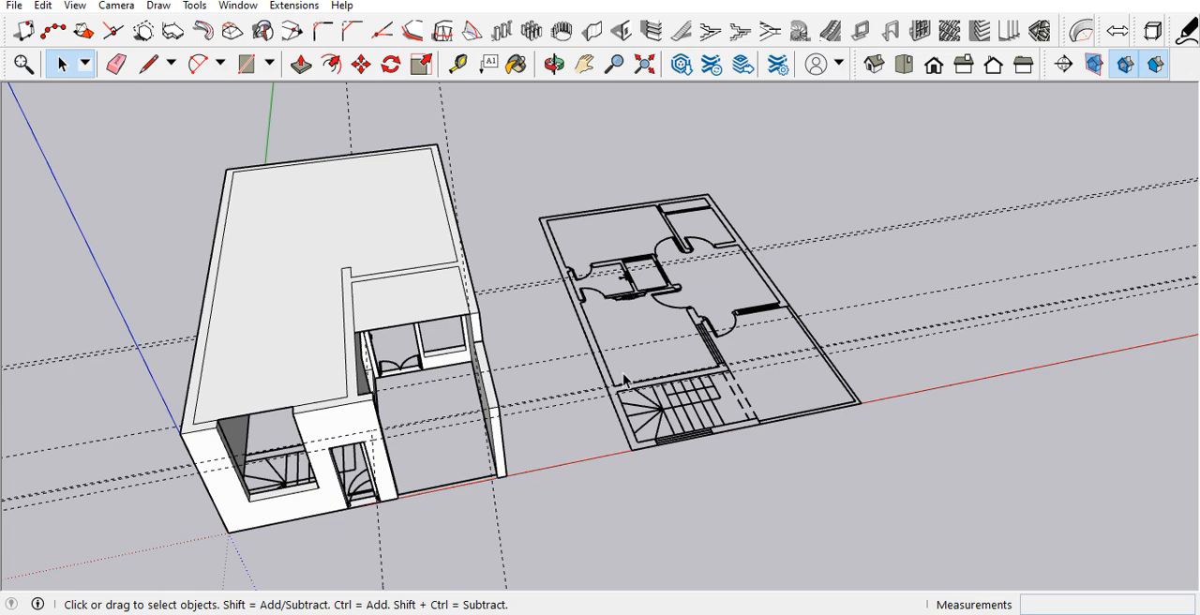
# Step: Delete all guides from the model
pyautogui.scroll(-3, 624, 380)
pyautogui.moveTo(655, 245); pyautogui.dragTo(1077, 275, button='middle')
pyautogui.moveTo(1023, 362); pyautogui.dragTo(955, 564)
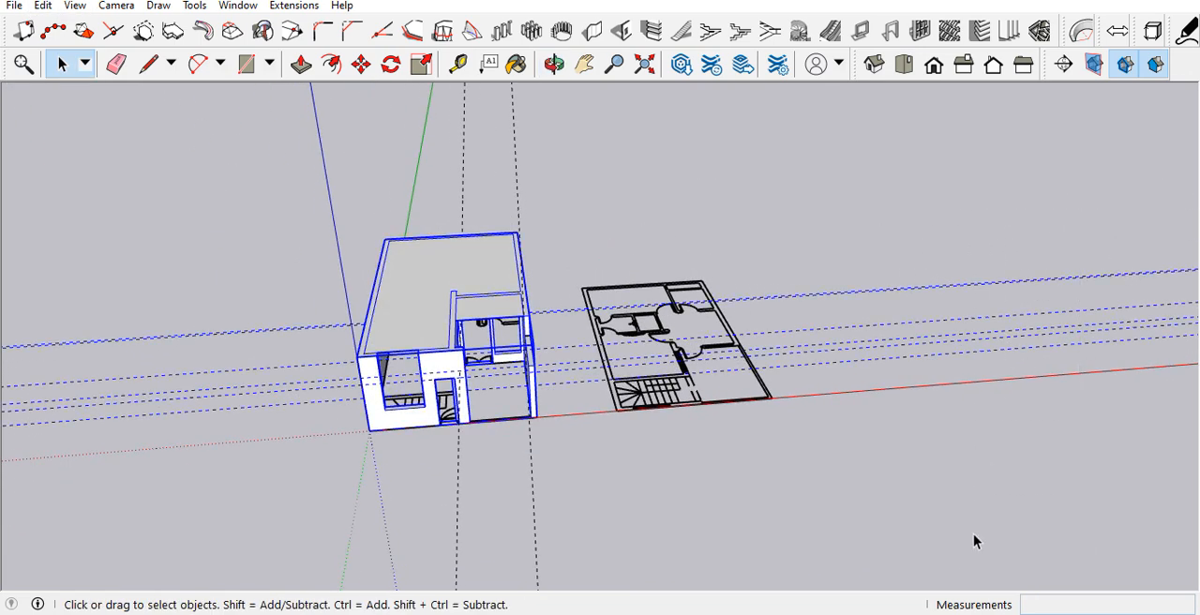
pyautogui.click(600, 466)
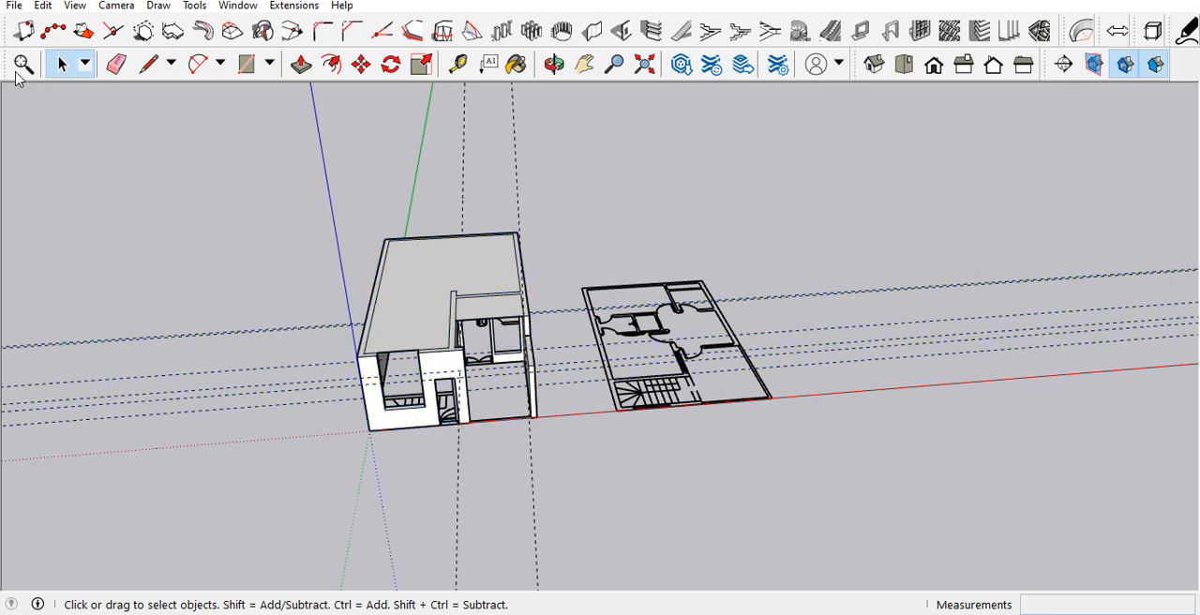
pyautogui.click(43, 6)
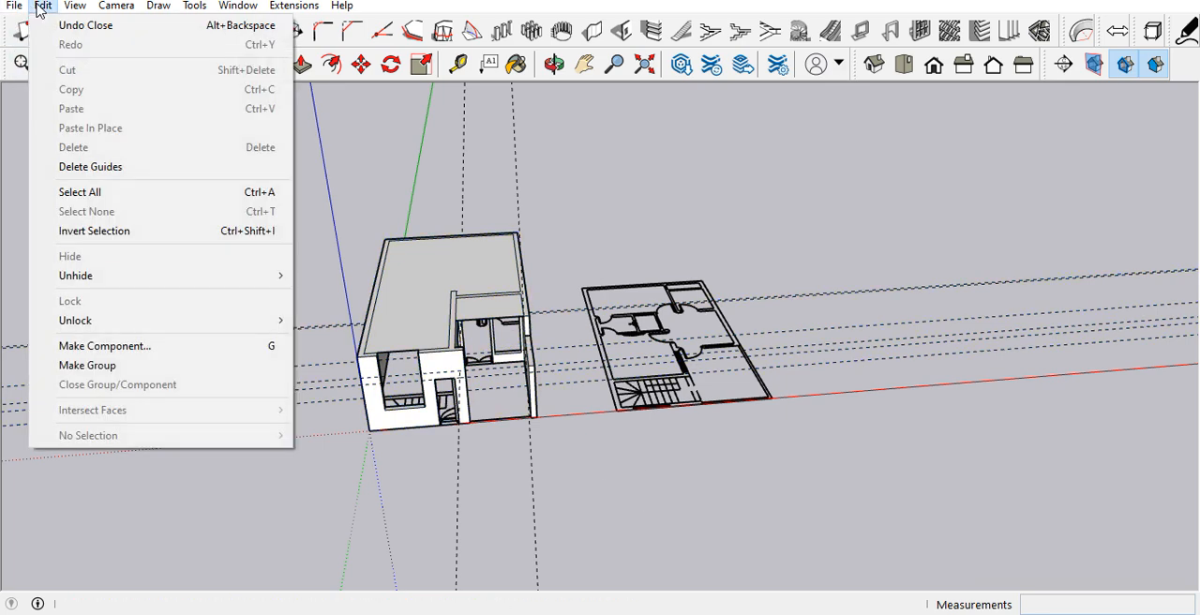
pyautogui.click(73, 174)
# Step: Compare the ground floor model with the neighbouring floor plan, especially the staircase and front edge
pyautogui.scroll(-2, 426, 324)
pyautogui.scroll(3, 715, 463)
pyautogui.scroll(2, 476, 220)
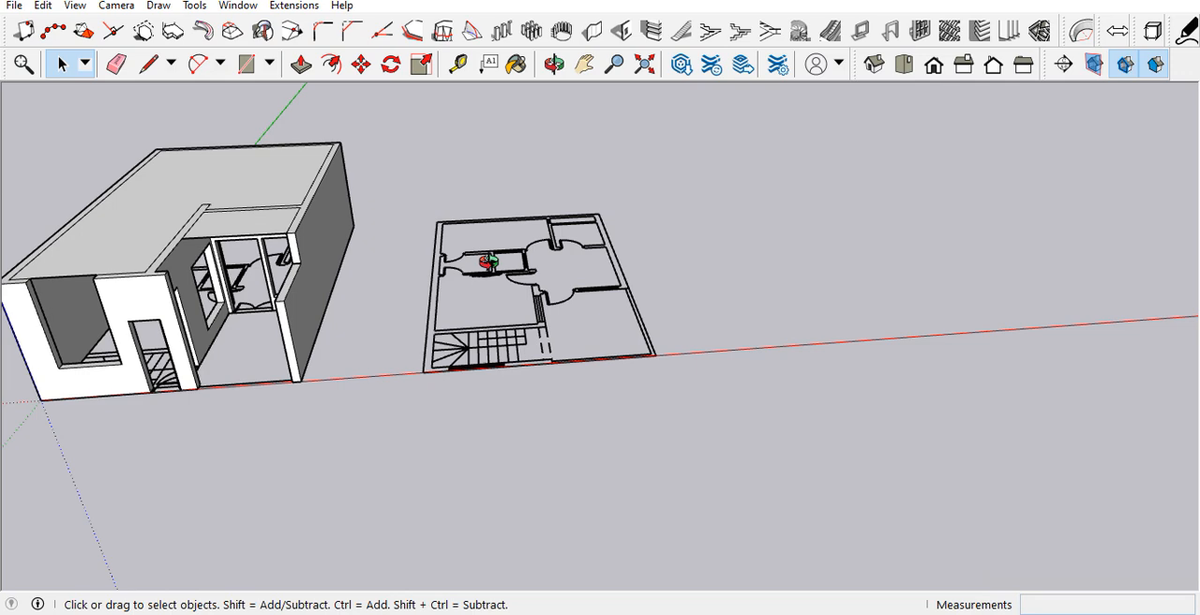
pyautogui.moveTo(485, 262); pyautogui.dragTo(563, 437, button='middle')
pyautogui.scroll(-5, 795, 278)
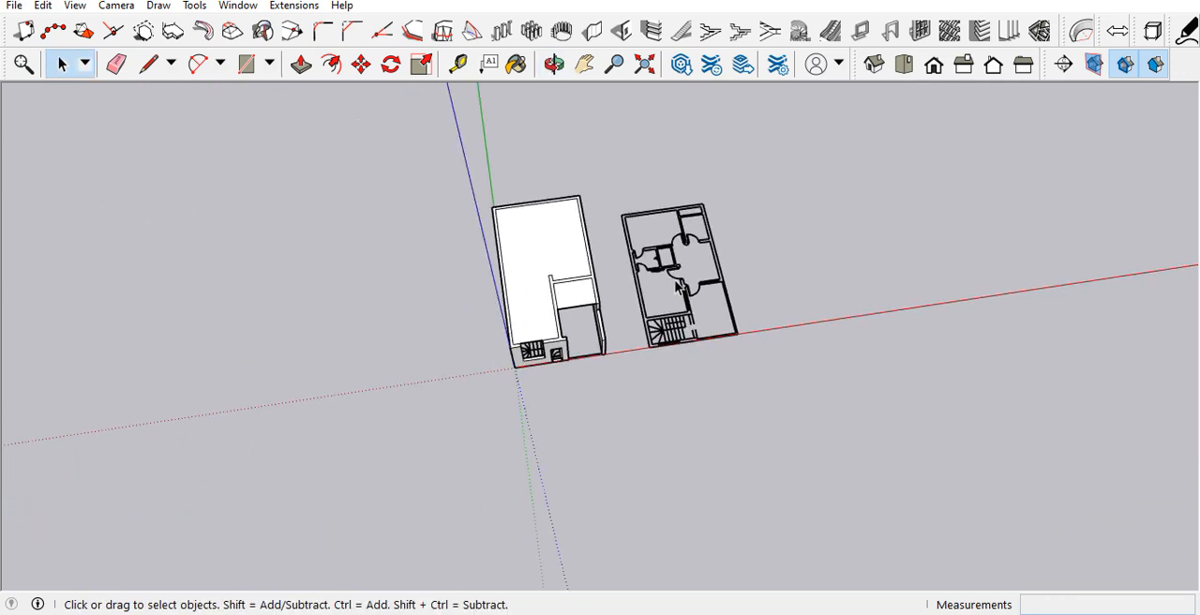
pyautogui.scroll(2, 711, 311)
pyautogui.scroll(4, 711, 312)
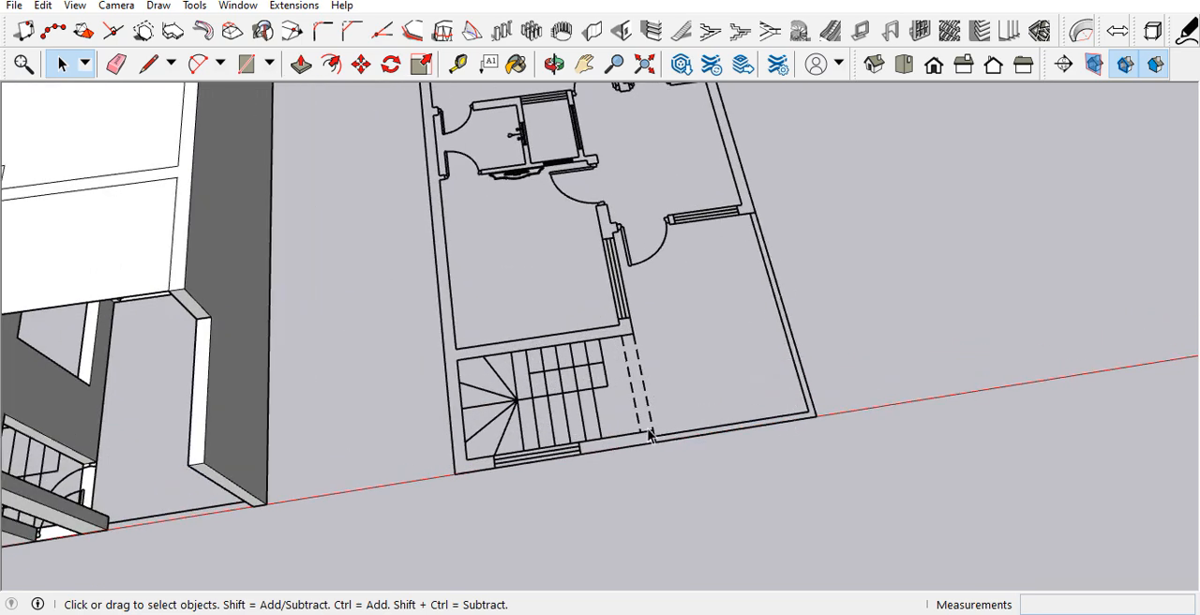
pyautogui.scroll(-3, 649, 435)
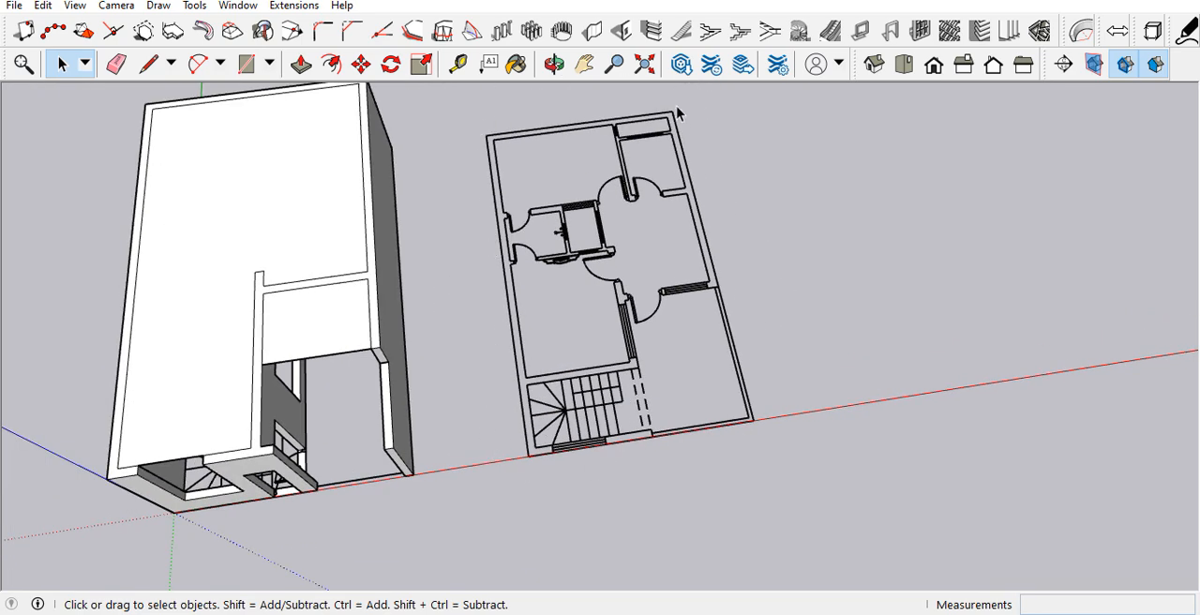
pyautogui.scroll(-2, 403, 375)
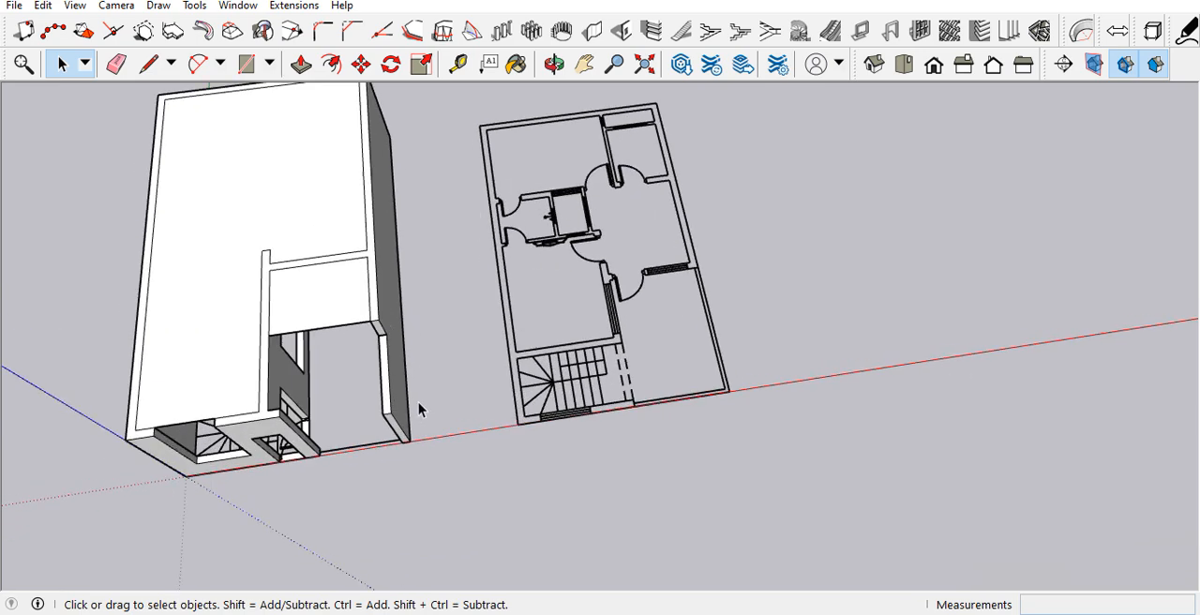
# Step: Copy the ground floor wall group by its side wall's outer front base corner onto the matching corner of the neighbouring plan
pyautogui.scroll(3, 415, 416)
pyautogui.click(405, 419)
pyautogui.press('m')
pyautogui.press('ctrl')
pyautogui.click(410, 445)
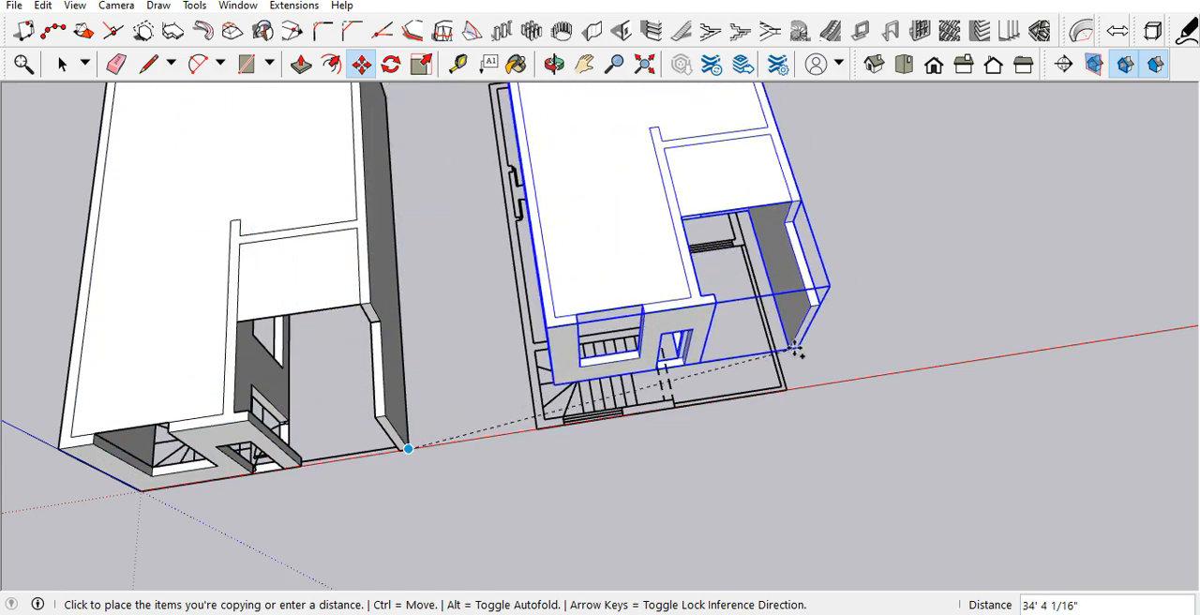
pyautogui.scroll(3, 784, 347)
pyautogui.scroll(-2, 792, 380)
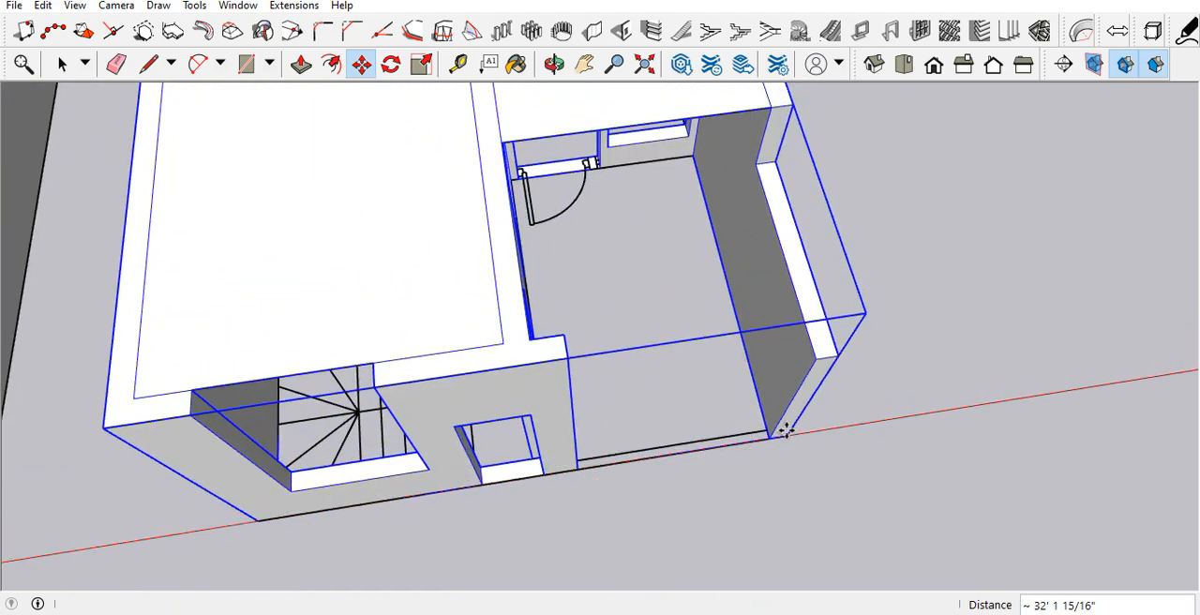
pyautogui.click(782, 428)
# Step: Inspect how the copied wall group sits over the second plan, from the front and from above
pyautogui.scroll(-3, 643, 353)
pyautogui.moveTo(643, 353); pyautogui.dragTo(715, 344, button='middle')
pyautogui.scroll(-3, 721, 409)
pyautogui.moveTo(721, 409); pyautogui.dragTo(522, 255, button='middle')
pyautogui.scroll(2, 799, 570)
pyautogui.scroll(3, 685, 458)
pyautogui.moveTo(686, 459); pyautogui.dragTo(487, 308, button='middle')
pyautogui.scroll(-3, 637, 434)
pyautogui.scroll(2, 554, 372)
pyautogui.scroll(-2, 506, 314)
pyautogui.scroll(-2, 594, 273)
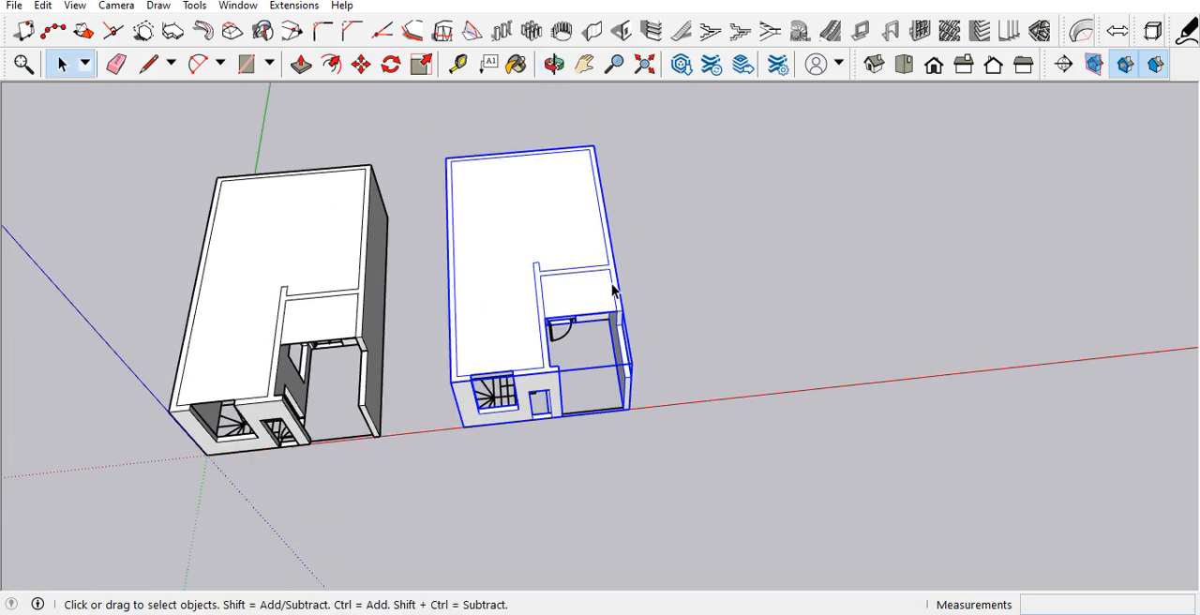
# Step: Open the copied wall group for editing at its stepped side wall
pyautogui.scroll(4, 614, 291)
pyautogui.doubleClick(590, 330)
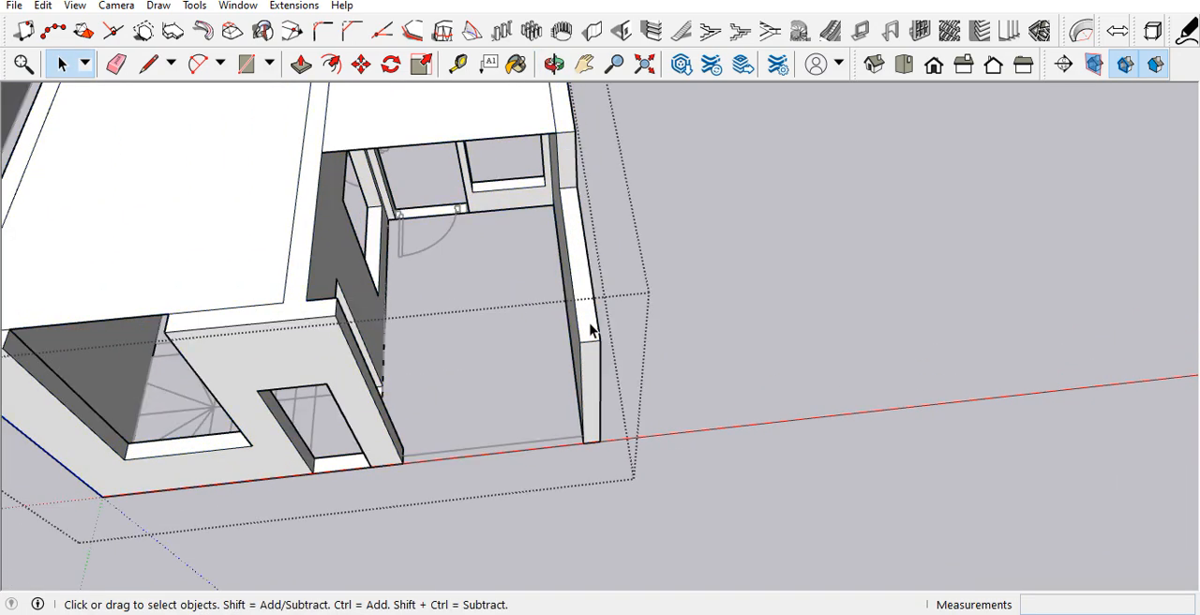
pyautogui.moveTo(590, 359); pyautogui.dragTo(443, 229, button='middle')
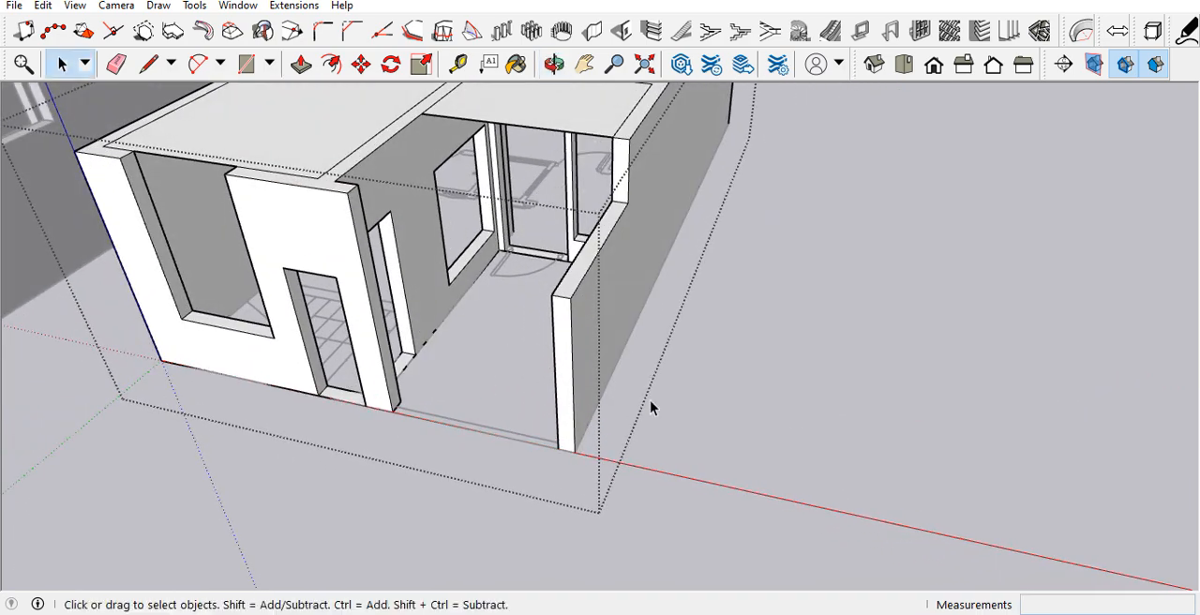
# Step: Try to push the top of the side wall's low section down 8' to the ground
pyautogui.press('p')
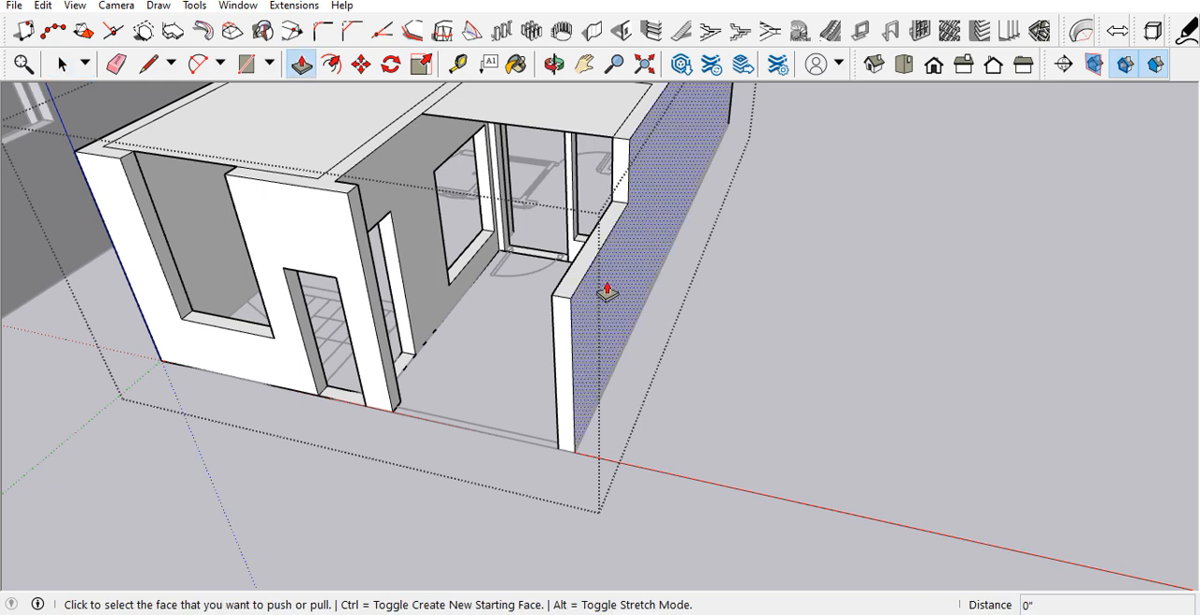
pyautogui.click(592, 260)
pyautogui.click(533, 451)
pyautogui.moveTo(536, 423); pyautogui.dragTo(750, 375, button='middle')
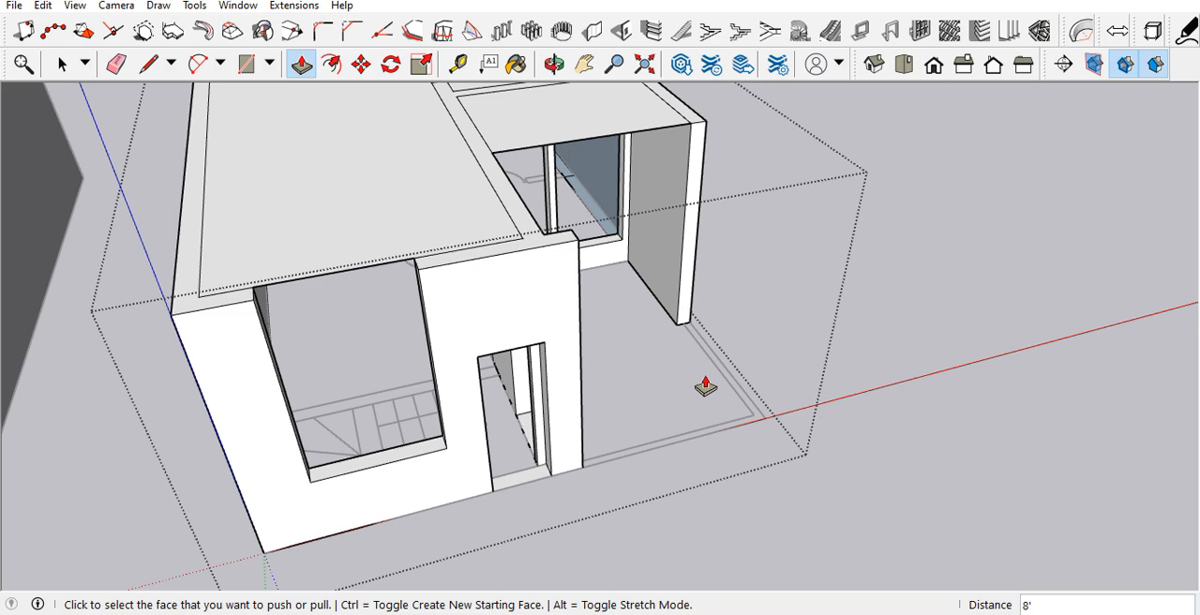
# Step: Place a guide 12" above the bottom edge of the copied side wall's outer face
pyautogui.moveTo(708, 366); pyautogui.dragTo(375, 341, button='middle')
pyautogui.scroll(3, 664, 408)
pyautogui.press('t')
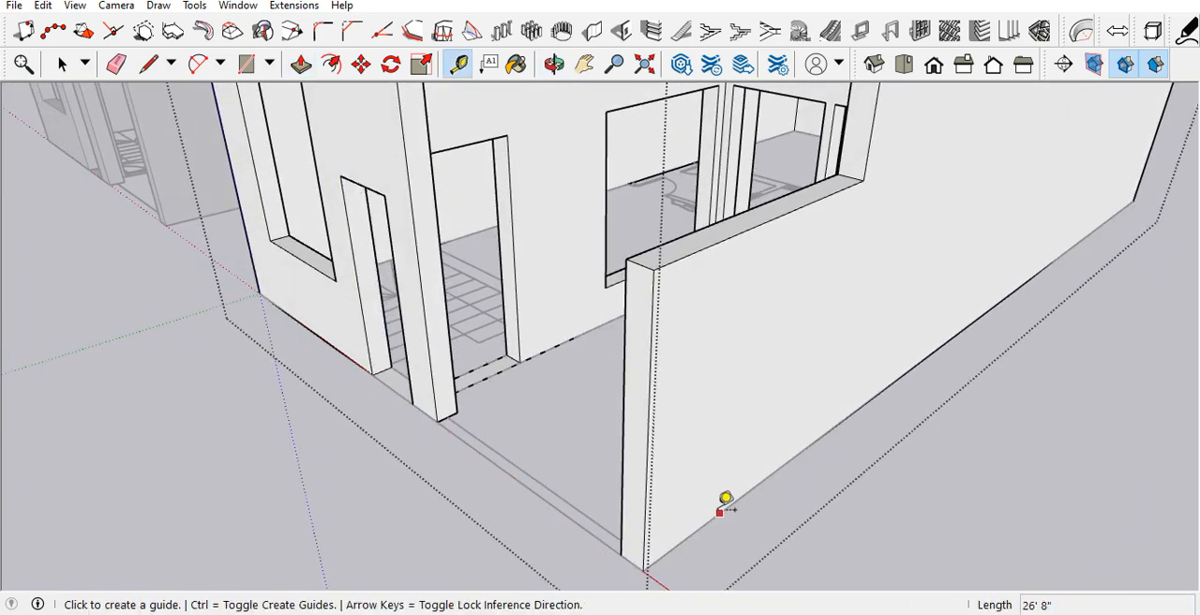
pyautogui.write('1')
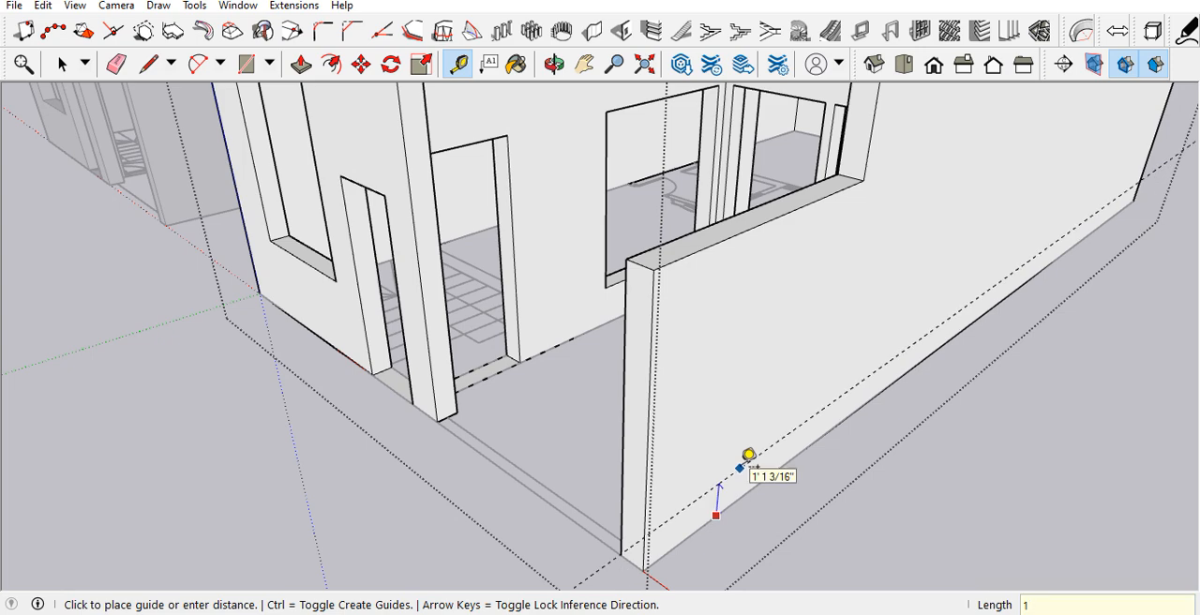
pyautogui.write('2')
pyautogui.press('Return')
pyautogui.moveTo(750, 455); pyautogui.dragTo(768, 415, button='middle')
# Step: Push the top of the side wall's low section down to the guide, leaving a low curb
pyautogui.press('p')
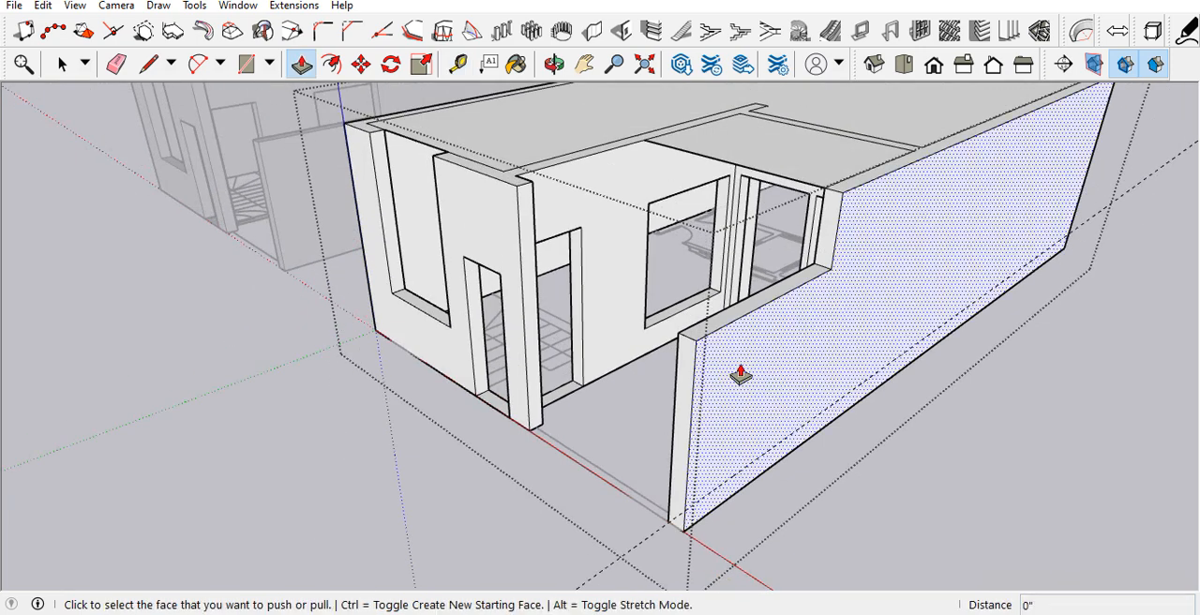
pyautogui.click(737, 323)
pyautogui.click(706, 507)
pyautogui.moveTo(629, 474); pyautogui.dragTo(678, 280, button='middle')
pyautogui.press('space')
pyautogui.scroll(1, 604, 325)
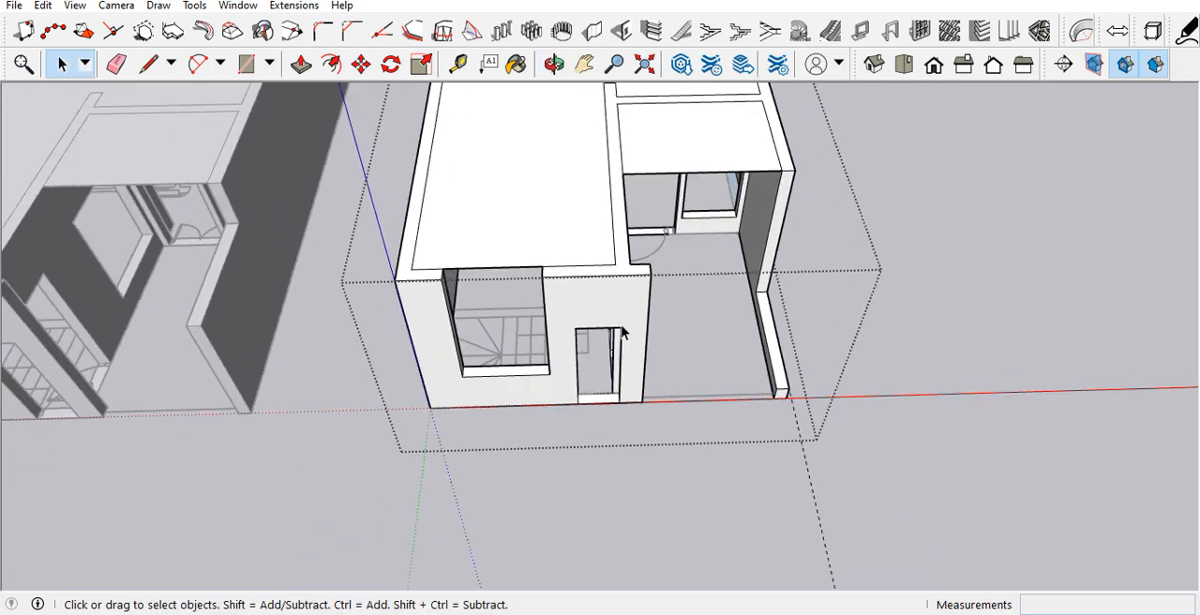
# Step: Try to narrow the copied front wall's door opening by pushing its jamb inward about 1' 4"
pyautogui.scroll(2, 627, 353)
pyautogui.moveTo(629, 355); pyautogui.dragTo(707, 355, button='middle')
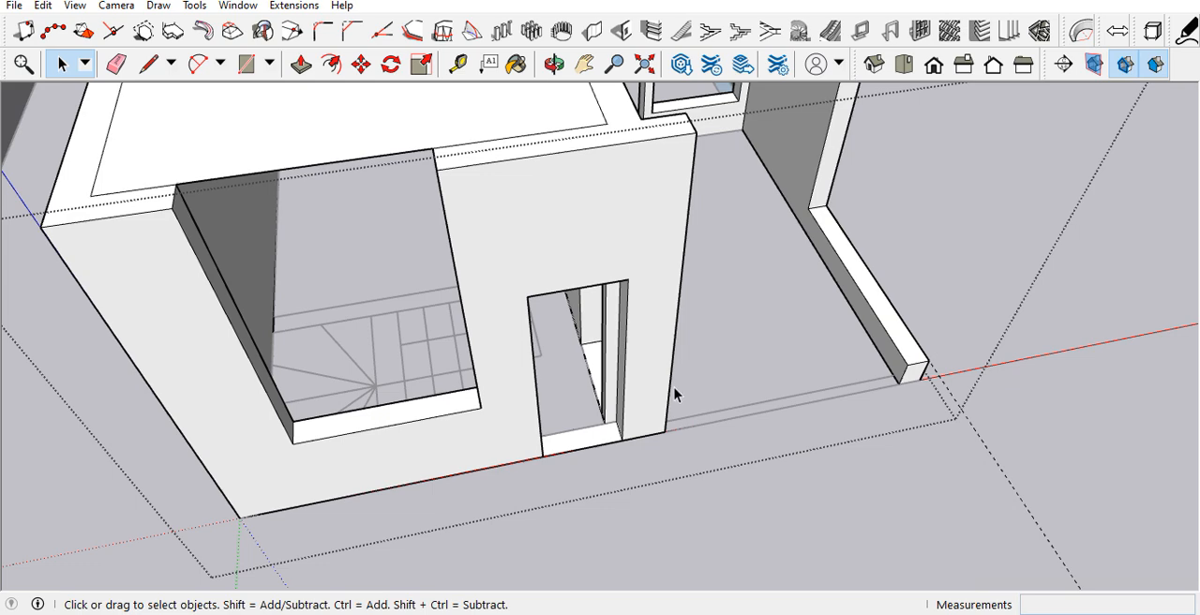
pyautogui.press('p')
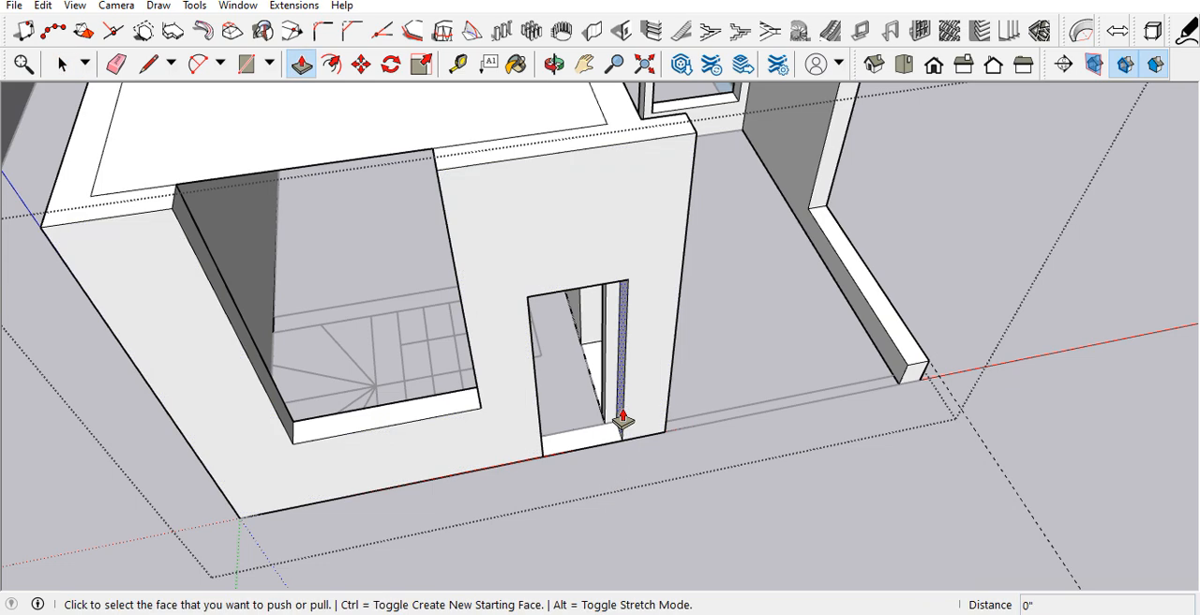
pyautogui.click(617, 422)
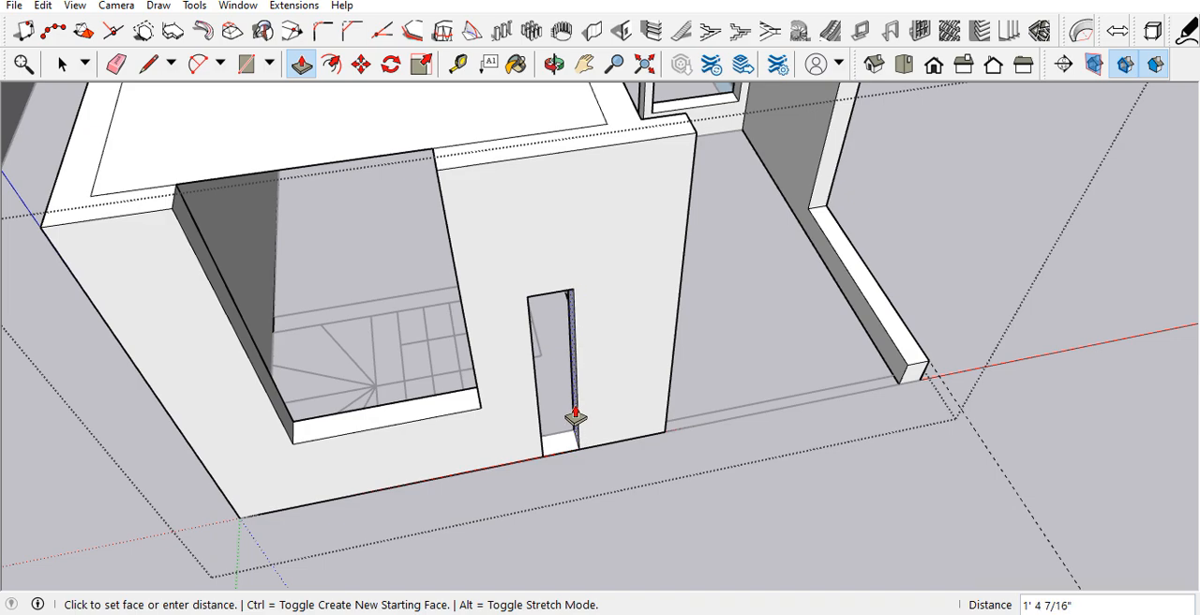
pyautogui.click(575, 416)
pyautogui.press('space')
pyautogui.moveTo(575, 410); pyautogui.dragTo(543, 396, button='middle')
# Step: Raise the base face of the front door opening 1', level with the low side wall's top
pyautogui.scroll(5, 583, 439)
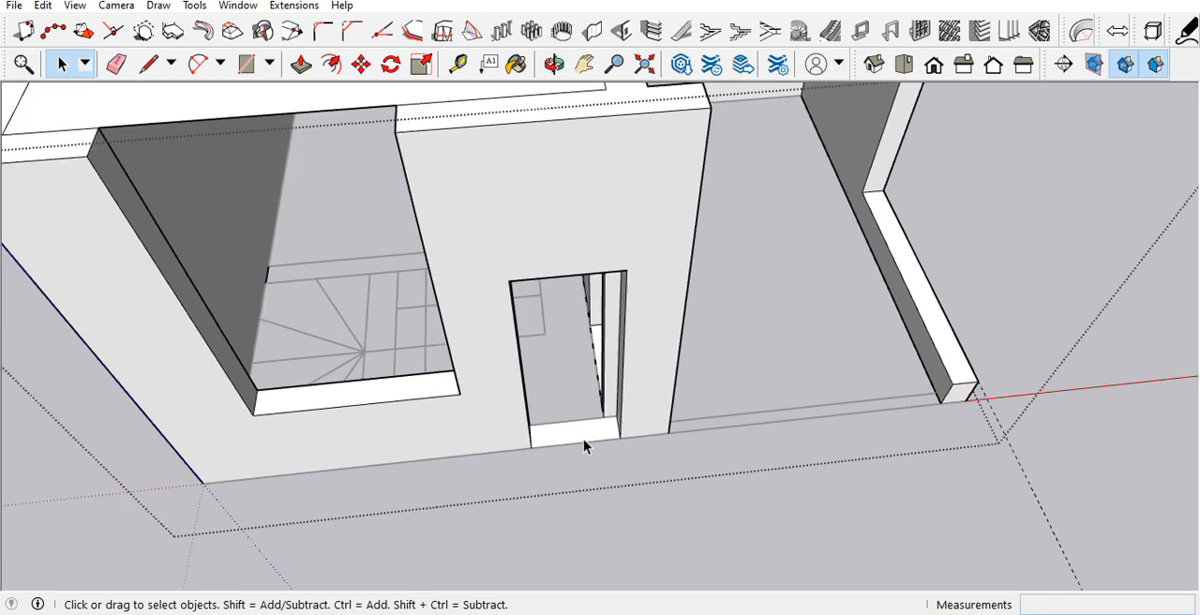
pyautogui.moveTo(583, 439); pyautogui.dragTo(653, 374, button='middle')
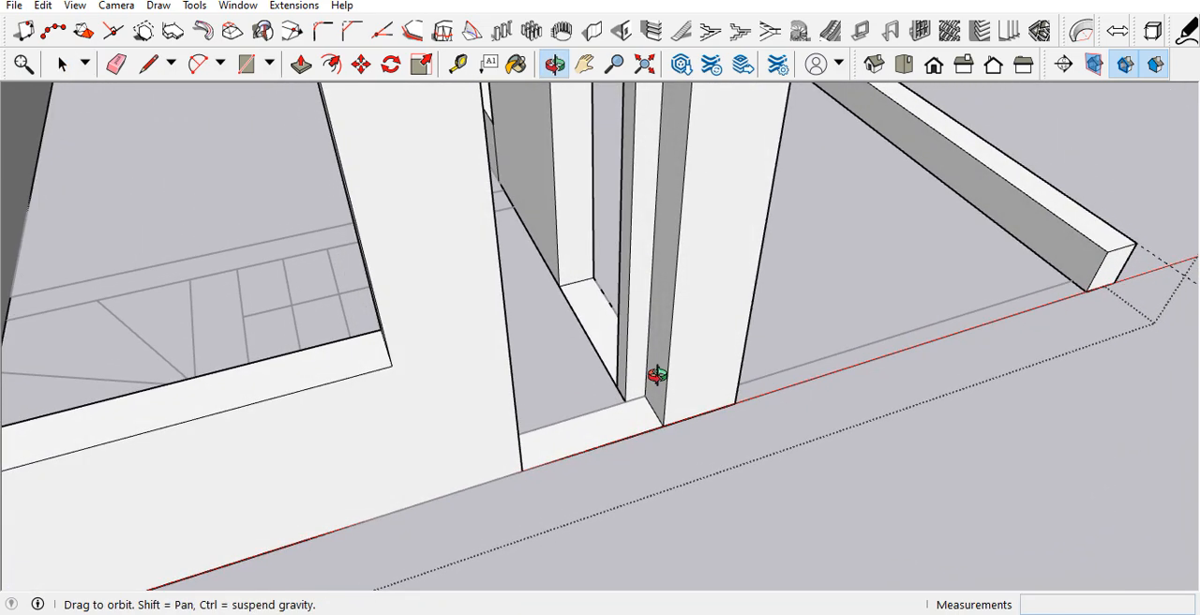
pyautogui.press('p')
pyautogui.click(646, 422)
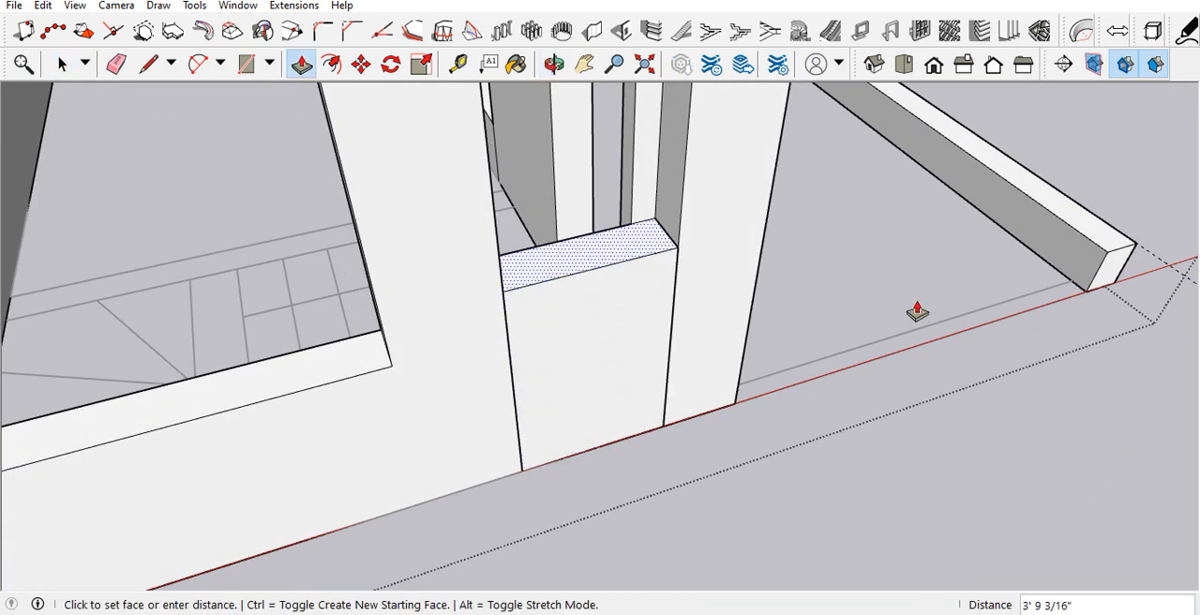
pyautogui.click(1105, 269)
pyautogui.scroll(2, 564, 427)
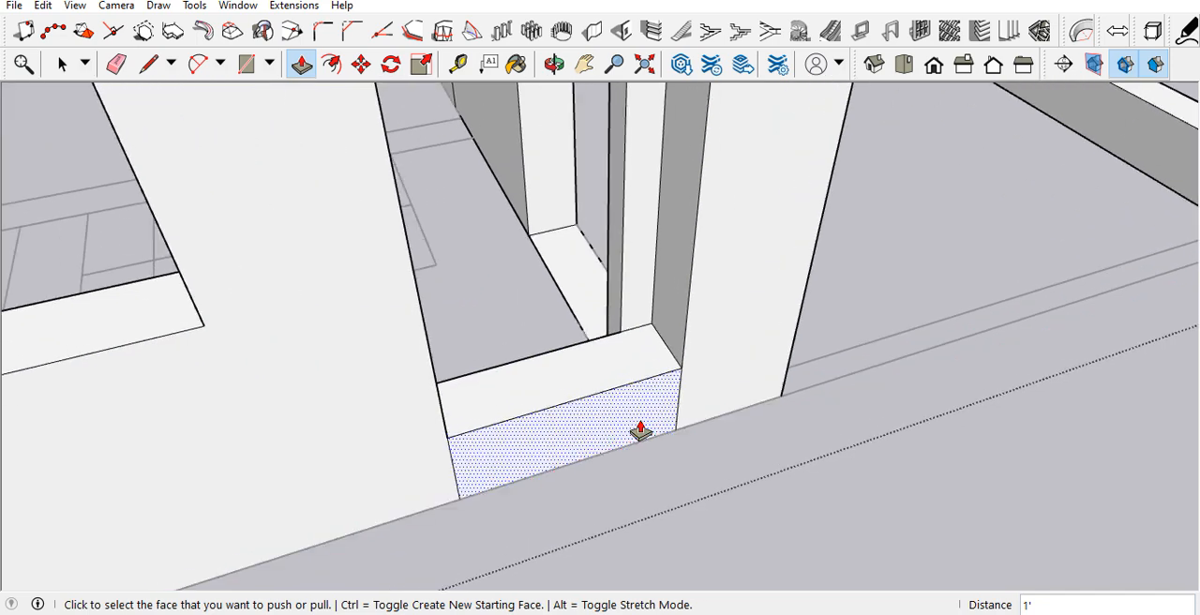
# Step: Erase the leftover vertical seam lines below the raised sill of the front wall's door opening
pyautogui.press('e')
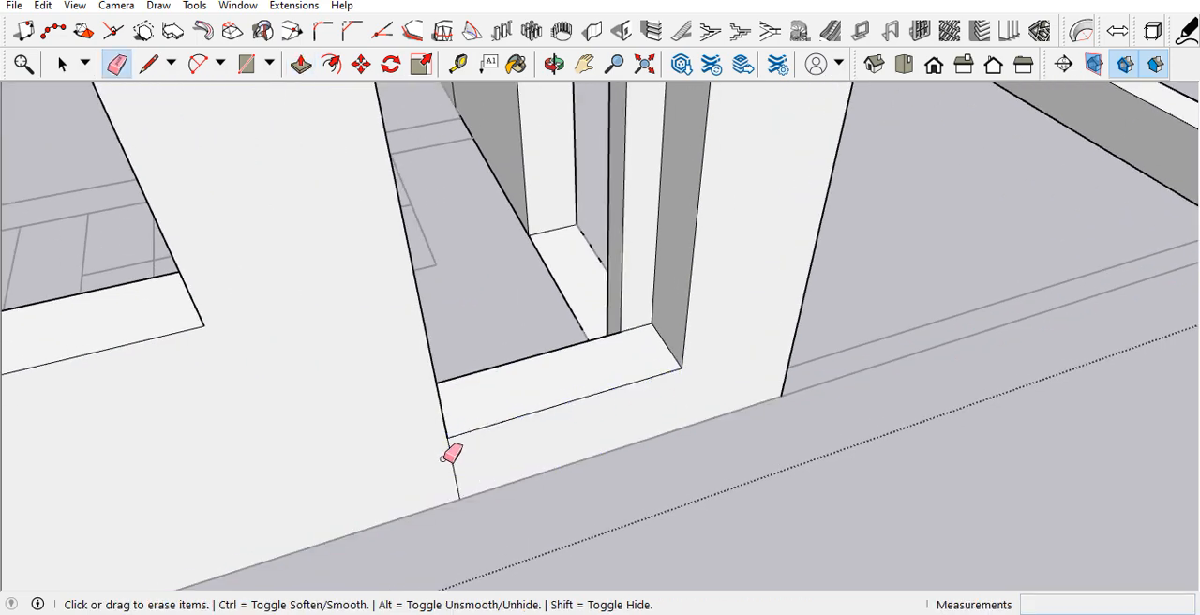
pyautogui.press('t')
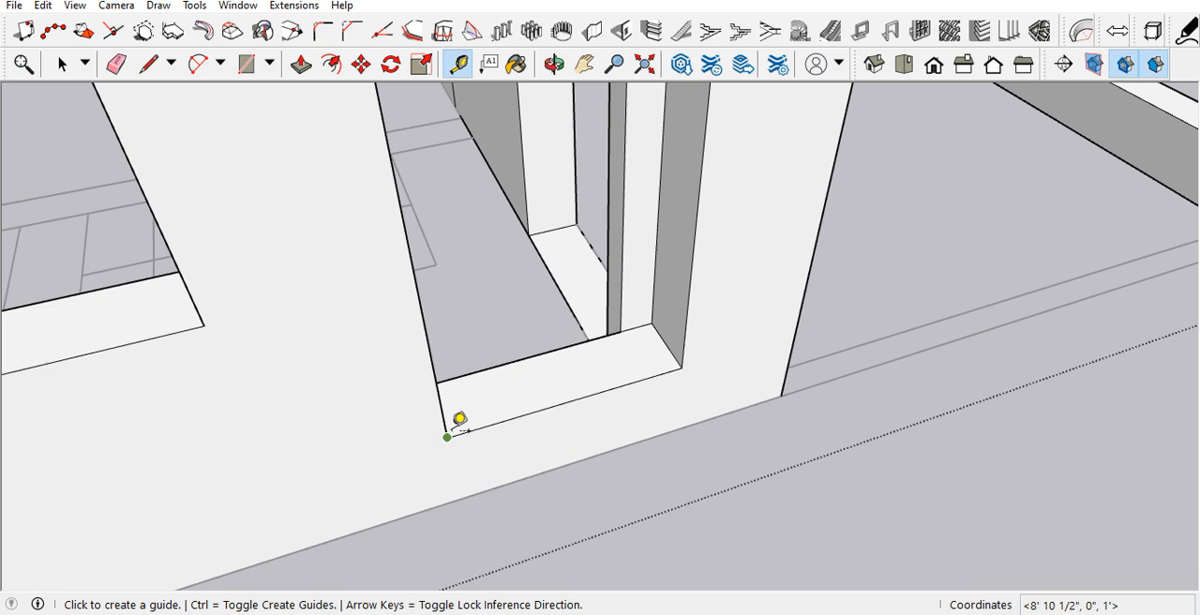
pyautogui.click(447, 437)
pyautogui.press('space')
pyautogui.scroll(-4, 670, 438)
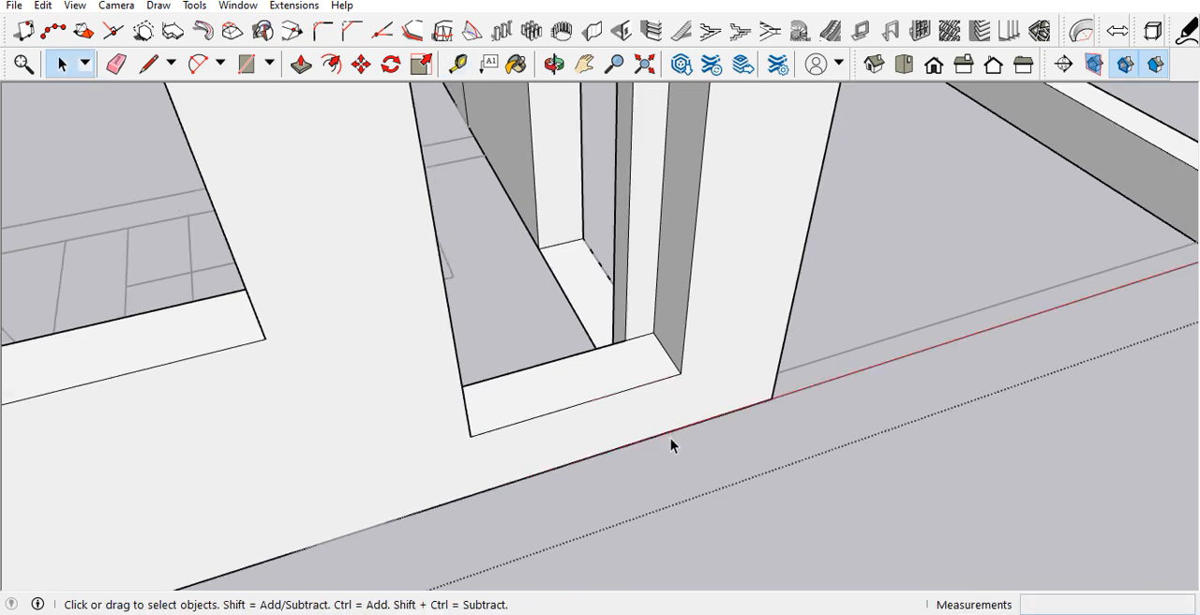
pyautogui.moveTo(632, 419); pyautogui.dragTo(577, 463, button='middle')
pyautogui.moveTo(628, 432); pyautogui.dragTo(672, 447, button='middle')
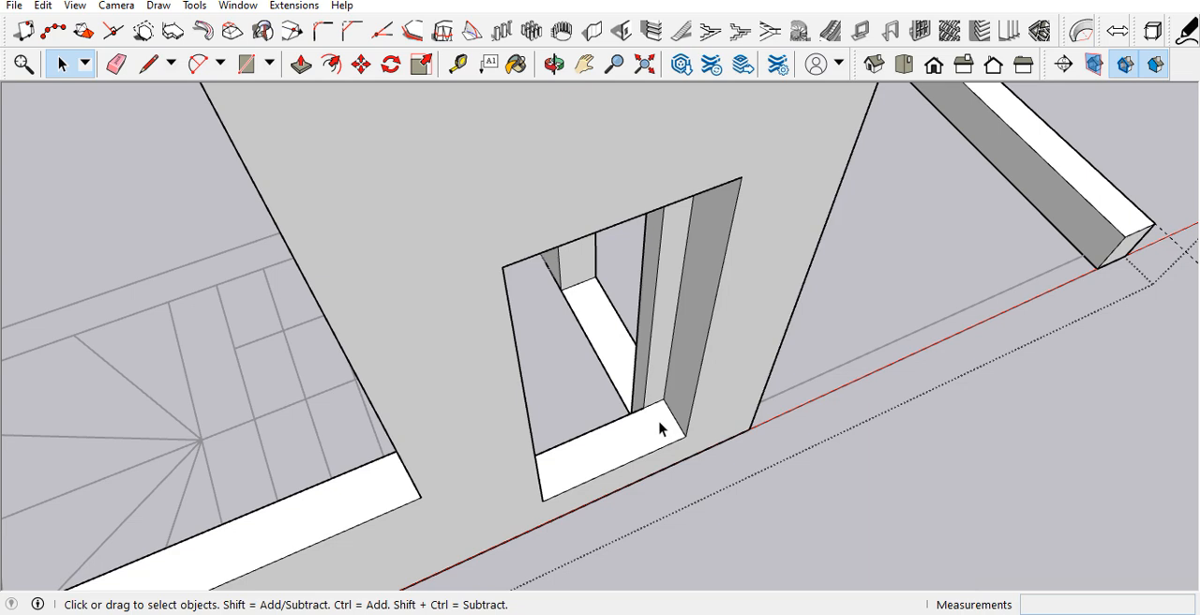
# Step: Narrow the front wall's slim opening by pushing both side jambs inward 9" each
pyautogui.press('p')
pyautogui.click(691, 408)
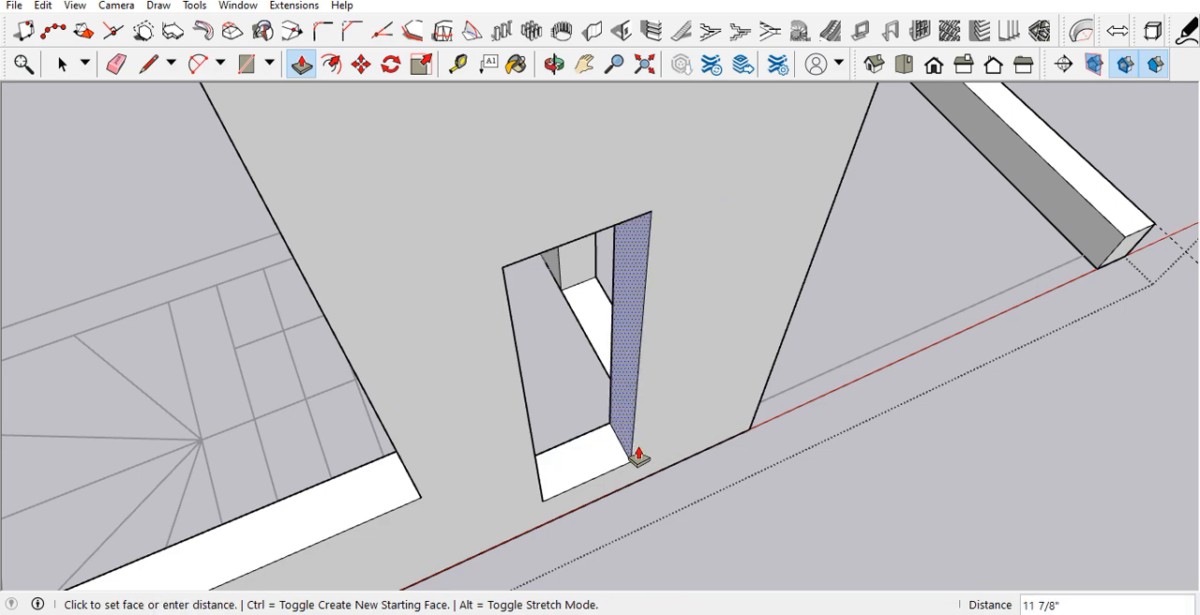
pyautogui.write('9')
pyautogui.press('Return')
pyautogui.moveTo(638, 457); pyautogui.dragTo(375, 436, button='middle')
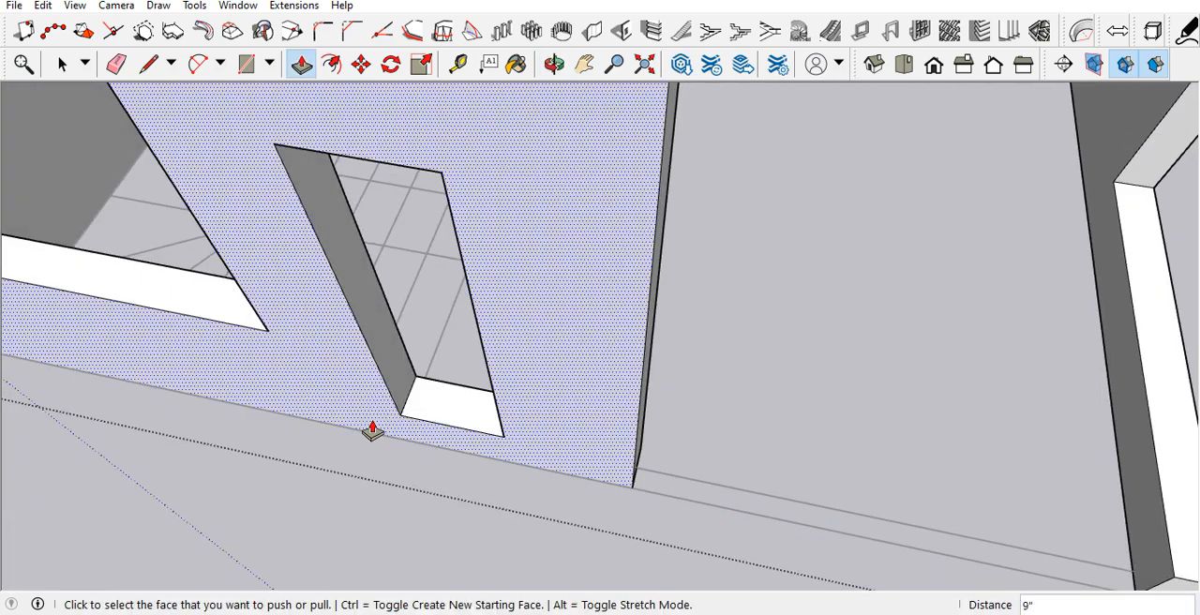
pyautogui.click(393, 375)
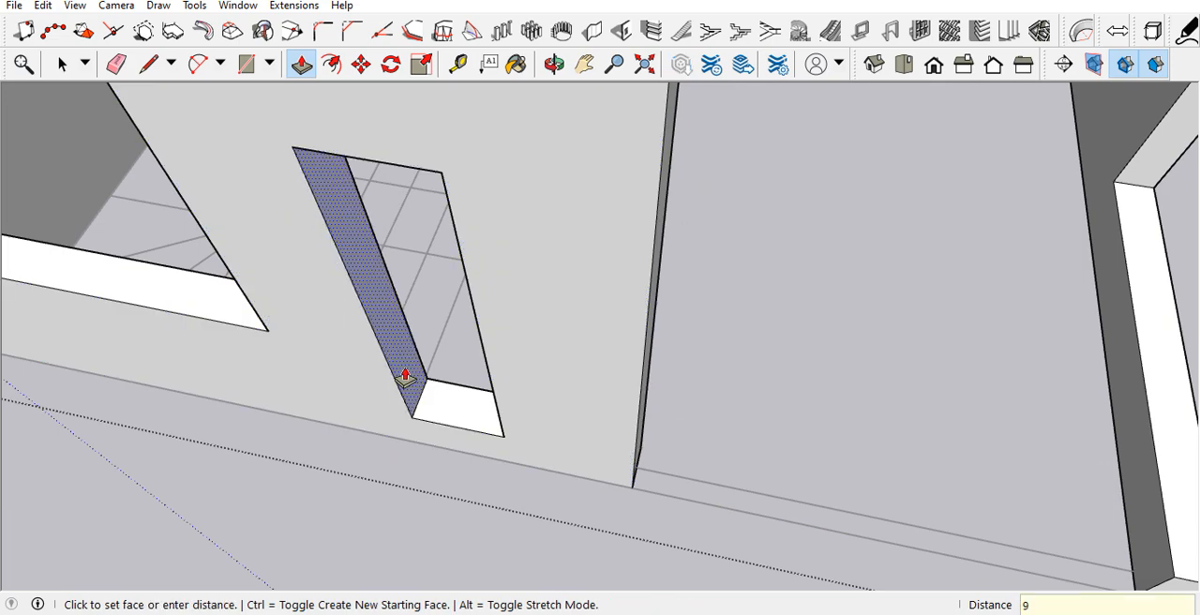
pyautogui.press('Return')
# Step: Measure the width of the narrowed front opening along its sill
pyautogui.moveTo(495, 382); pyautogui.dragTo(629, 350, button='middle')
pyautogui.press('t')
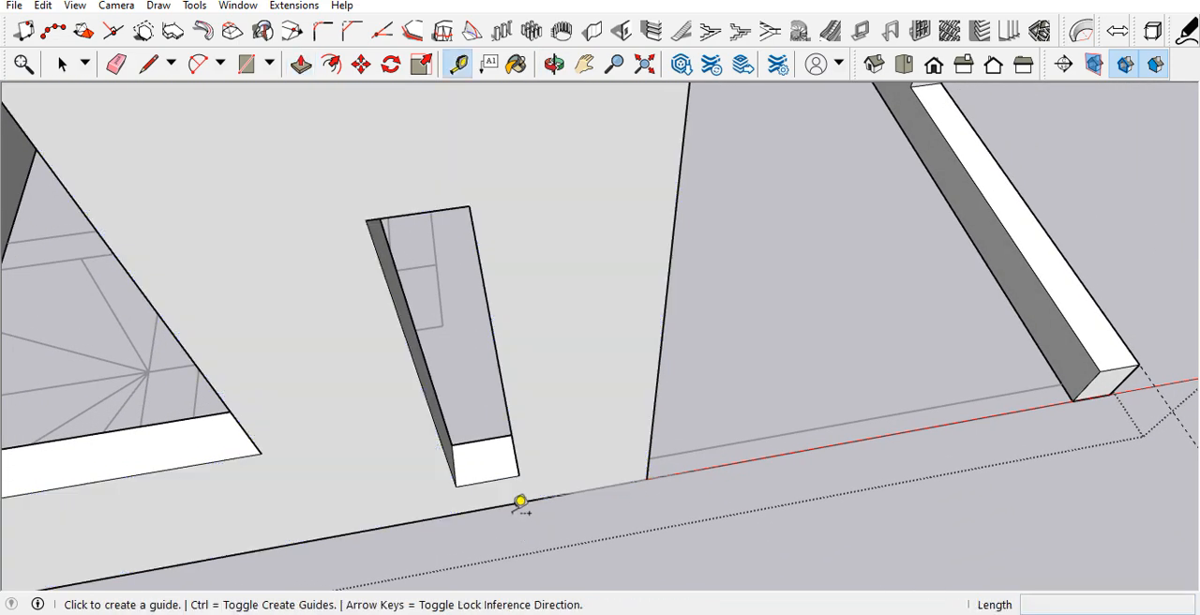
pyautogui.click(455, 487)
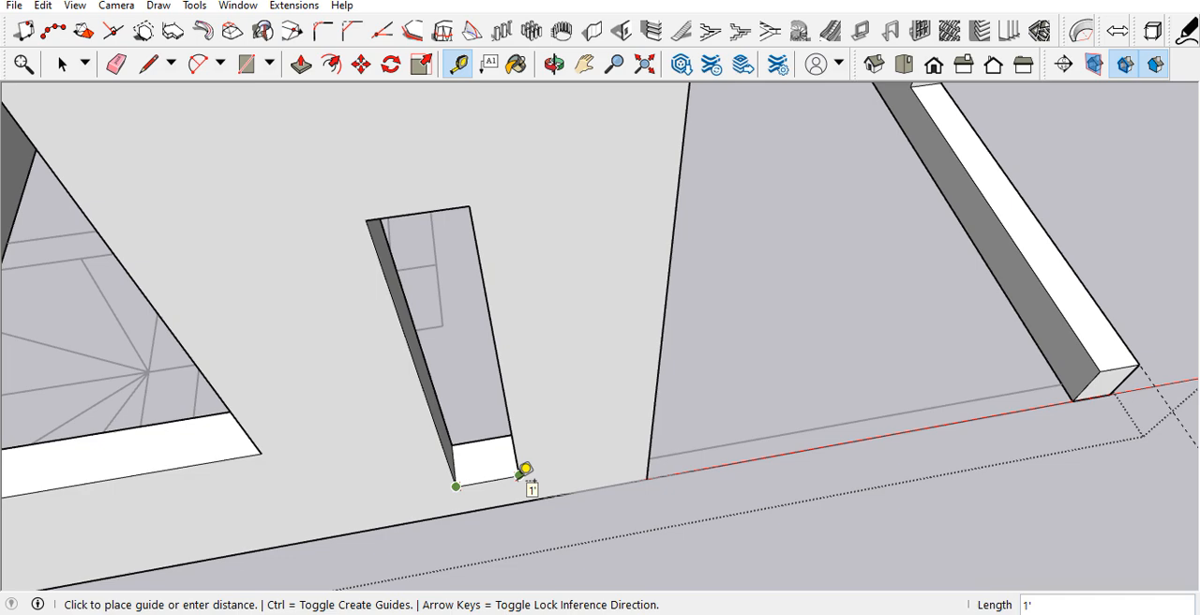
pyautogui.press('space')
# Step: Widen the slim front opening by pushing both side jambs outward 3" each, and measure its width
pyautogui.moveTo(518, 474); pyautogui.dragTo(570, 505, button='middle')
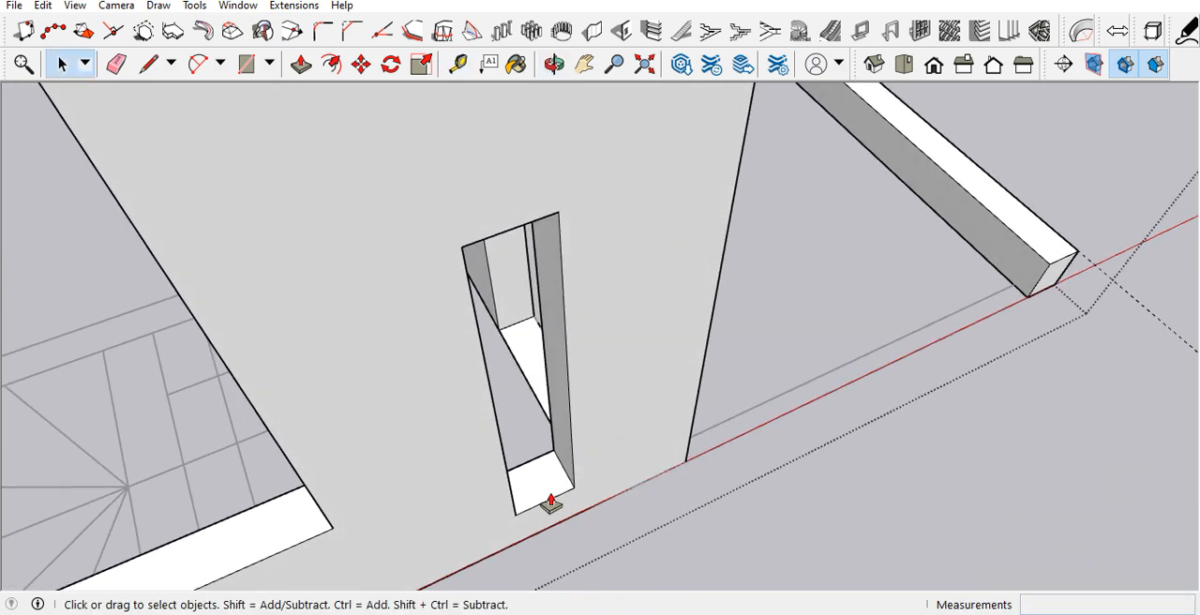
pyautogui.press('p')
pyautogui.click(564, 468)
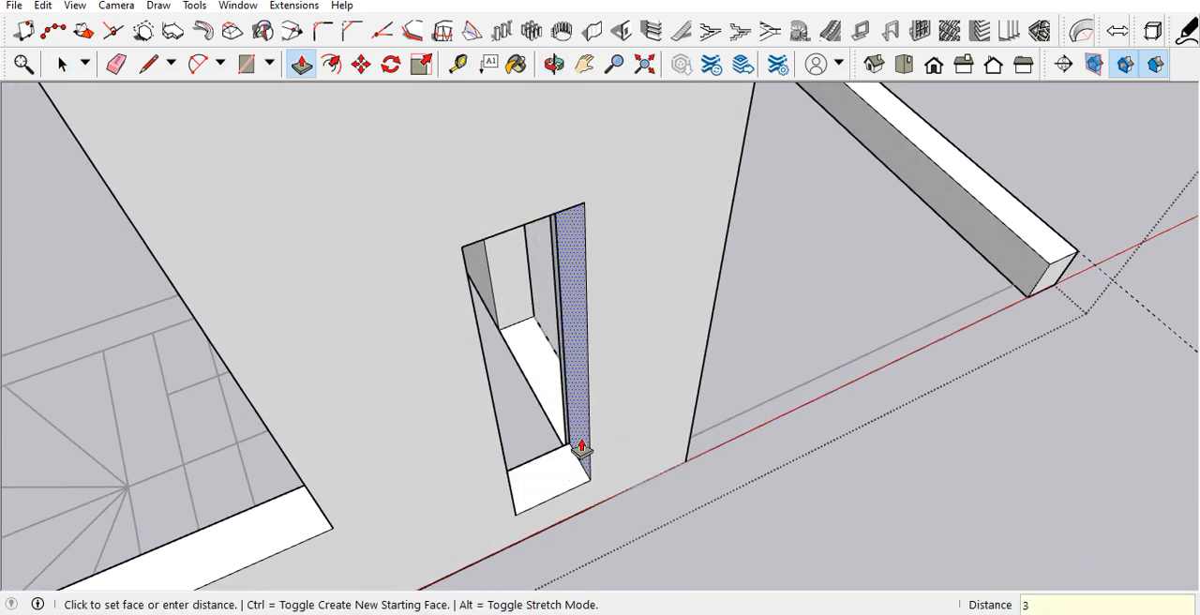
pyautogui.press('Escape')
pyautogui.moveTo(506, 479); pyautogui.dragTo(429, 450, button='middle')
pyautogui.click(433, 450)
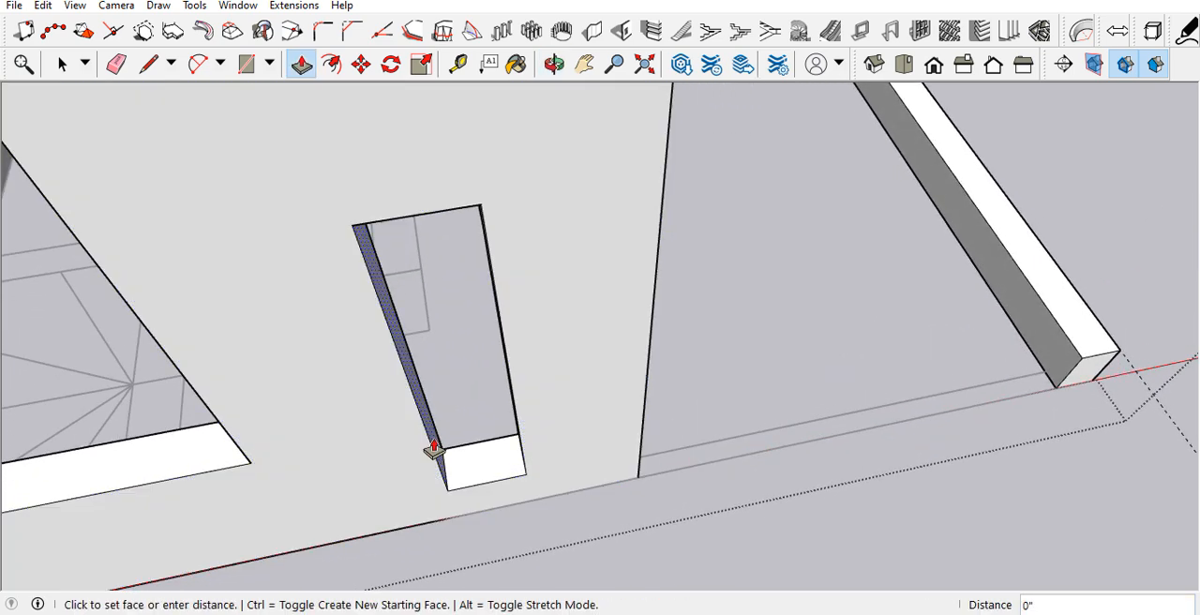
pyautogui.write('3"')
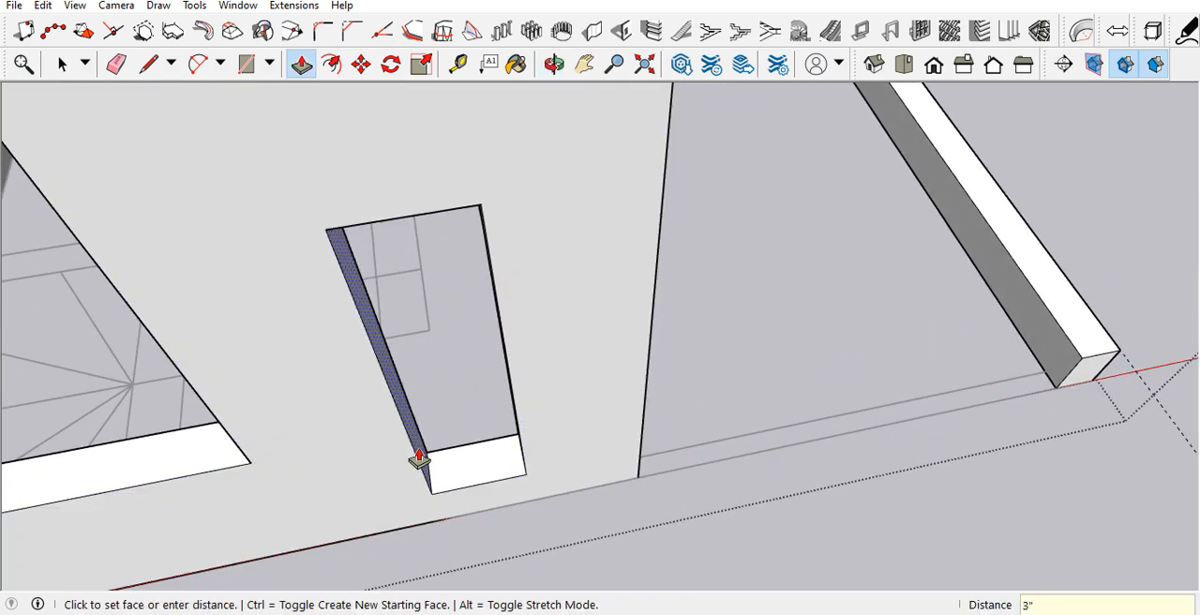
pyautogui.press('Return')
pyautogui.press('t')
pyautogui.click(431, 494)
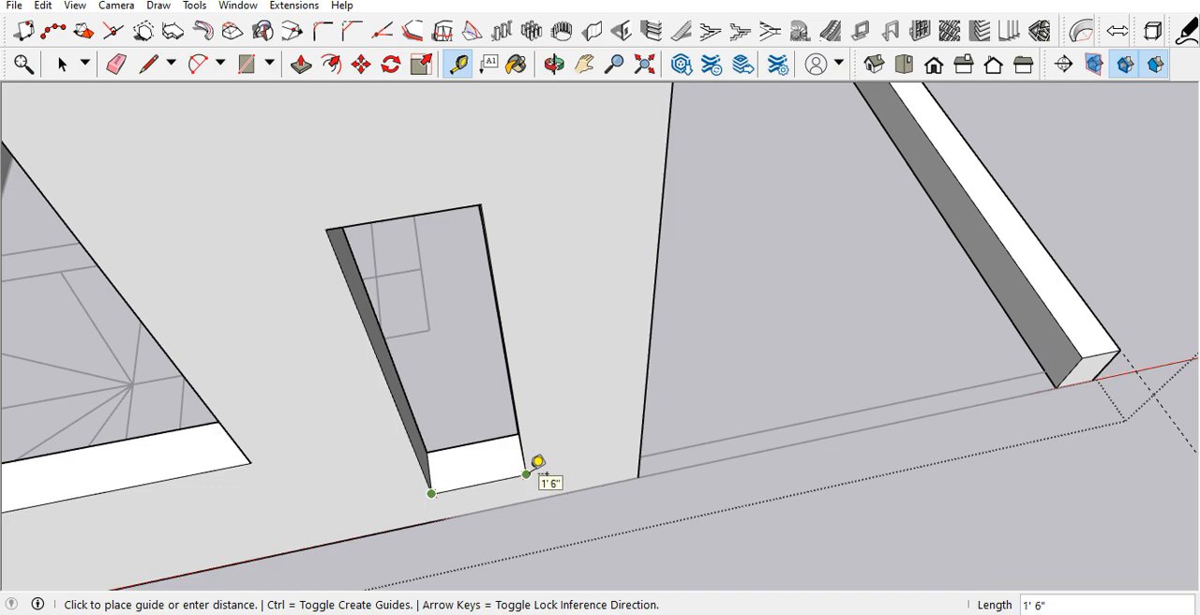
pyautogui.press('space')
# Step: Push the sill of the large front wall opening down 3' toward the floor
pyautogui.scroll(-6, 570, 520)
pyautogui.moveTo(569, 521); pyautogui.dragTo(489, 401, button='middle')
pyautogui.scroll(-3, 397, 422)
pyautogui.moveTo(397, 422); pyautogui.dragTo(381, 330, button='middle')
pyautogui.scroll(3, 319, 415)
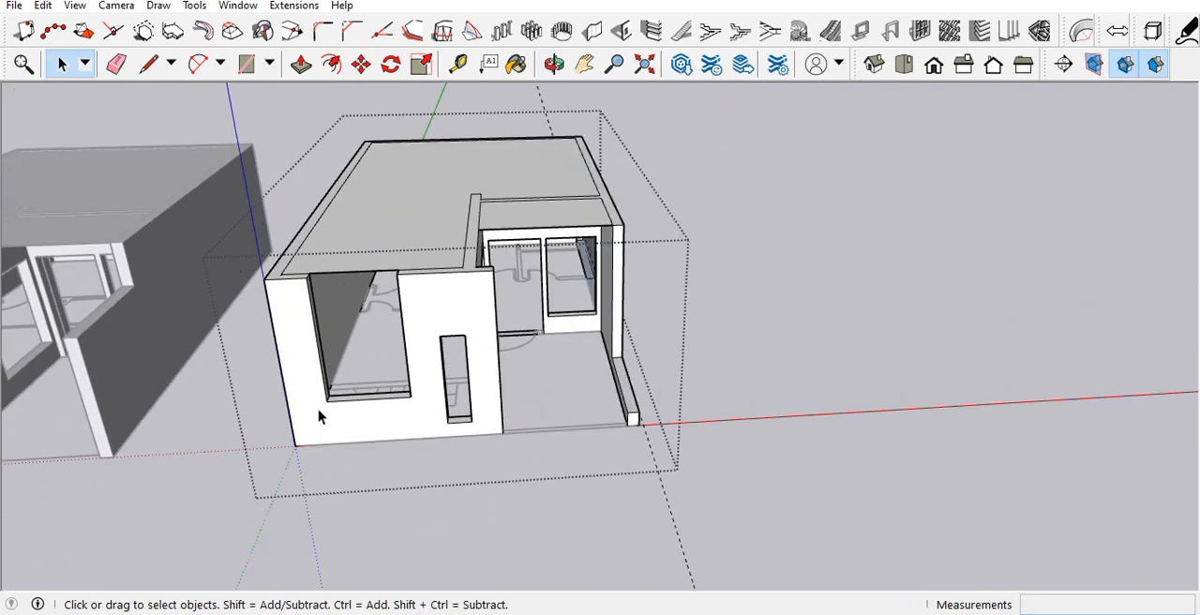
pyautogui.scroll(-2, 385, 430)
pyautogui.scroll(5, 375, 427)
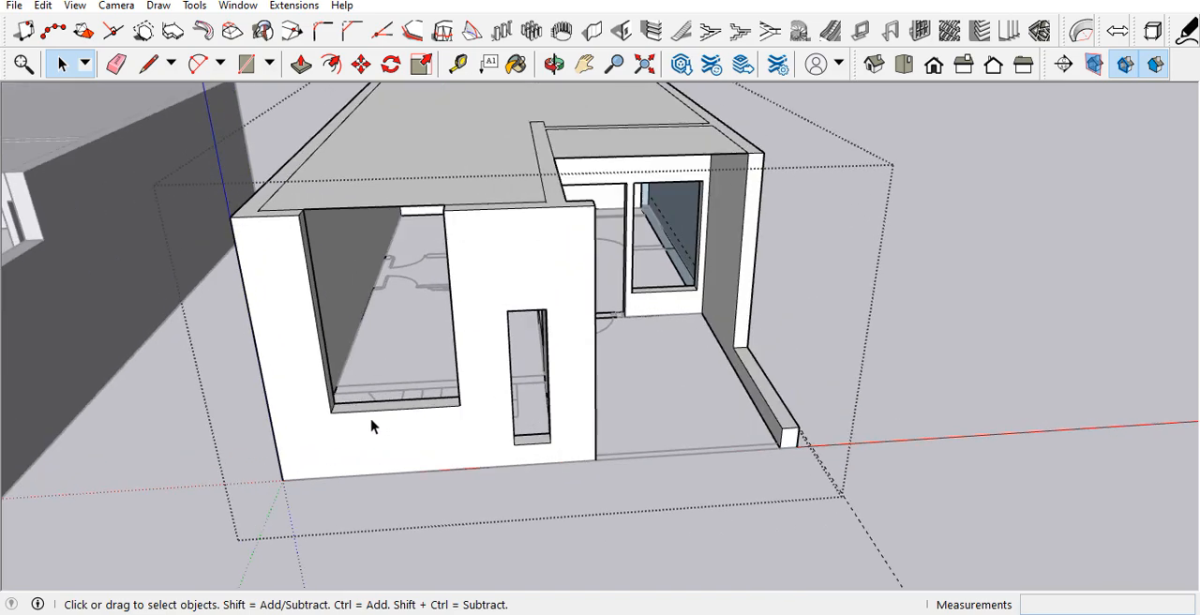
pyautogui.press('p')
pyautogui.click(394, 418)
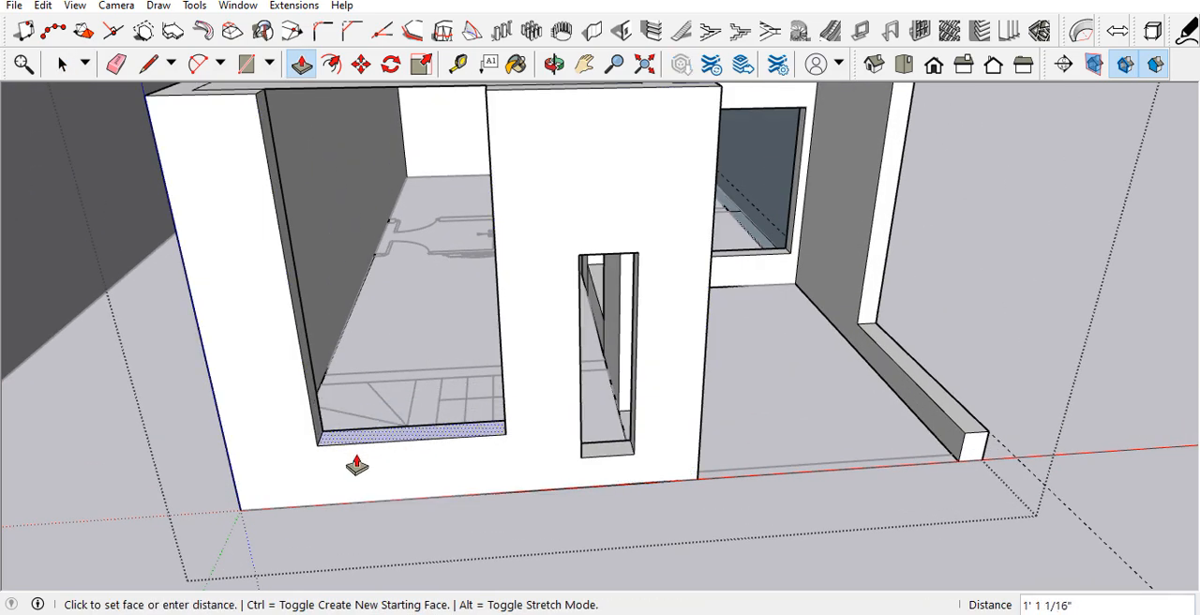
pyautogui.write("3'")
pyautogui.press('Return')
pyautogui.scroll(-2, 450, 470)
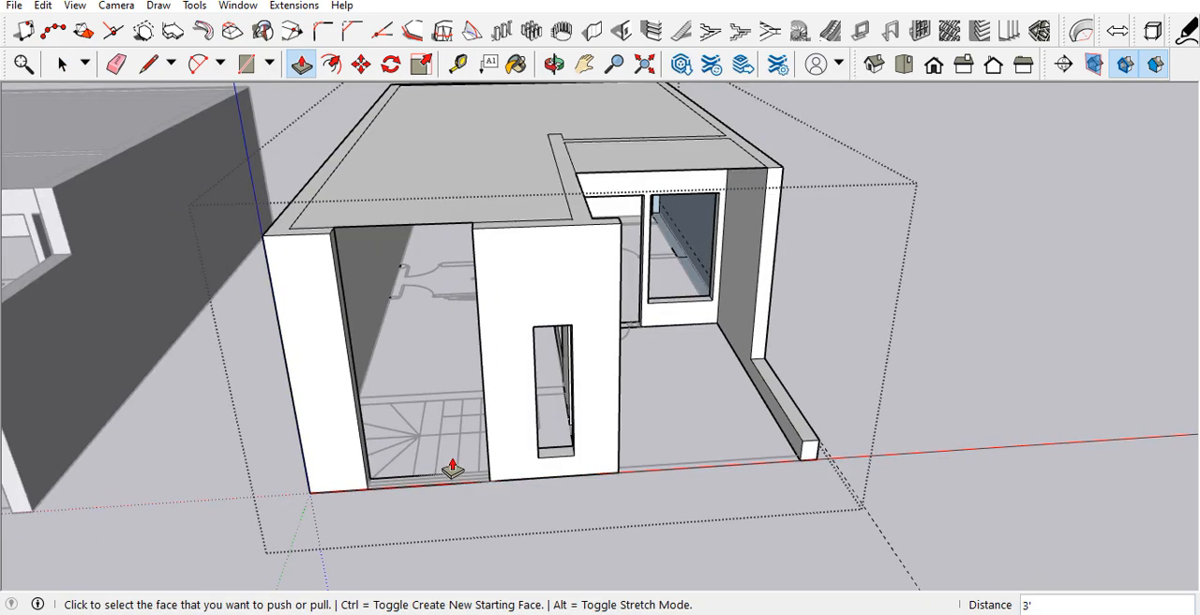
# Step: Erase the leftover edge at the base of the lowered front opening and close the wall group
pyautogui.moveTo(452, 469); pyautogui.dragTo(472, 592, button='middle')
pyautogui.press('space')
pyautogui.scroll(-3, 459, 419)
pyautogui.scroll(1, 485, 518)
pyautogui.press('e')
pyautogui.moveTo(480, 504); pyautogui.dragTo(474, 472)
pyautogui.scroll(-3, 476, 458)
pyautogui.press('space')
pyautogui.click(854, 421)
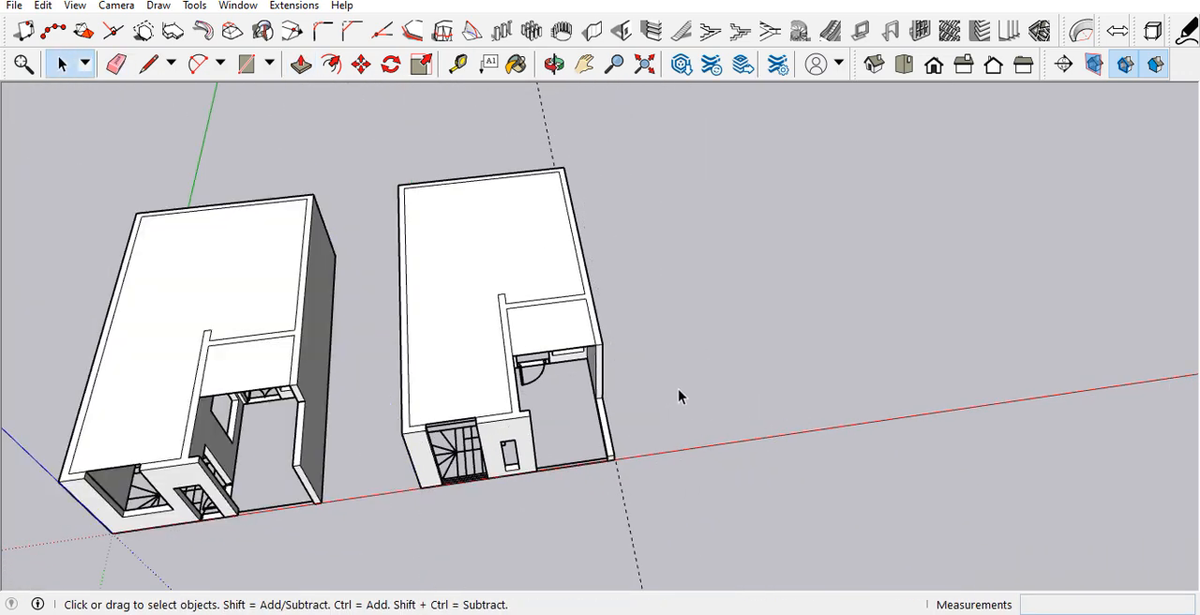
# Step: Reopen the copied wall group and draw a short line extending the tall side wall's inner end edge down to the floor
pyautogui.scroll(2, 656, 351)
pyautogui.scroll(-3, 659, 348)
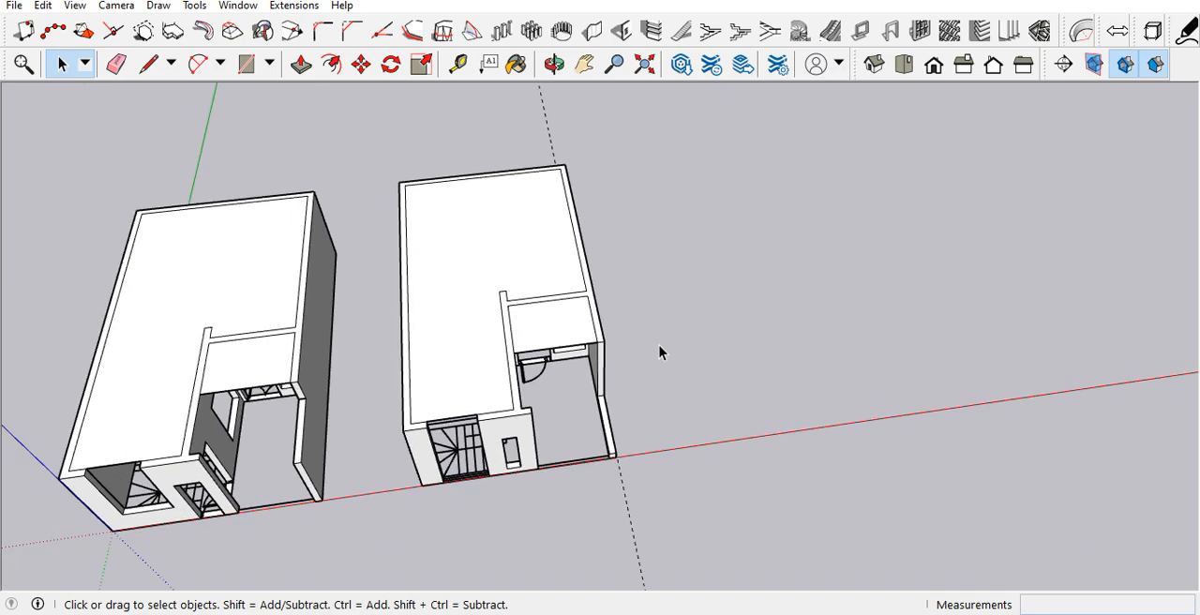
pyautogui.scroll(3, 578, 398)
pyautogui.scroll(2, 609, 365)
pyautogui.moveTo(618, 357); pyautogui.dragTo(574, 133, button='middle')
pyautogui.scroll(-2, 600, 350)
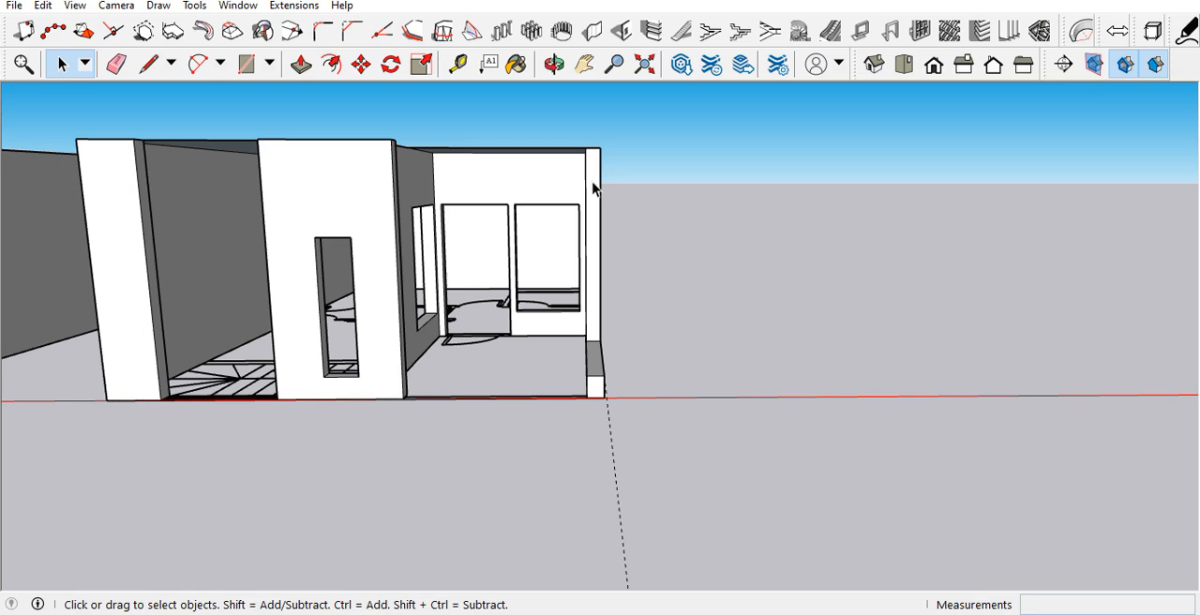
pyautogui.moveTo(582, 206); pyautogui.dragTo(628, 441, button='middle')
pyautogui.scroll(6, 619, 459)
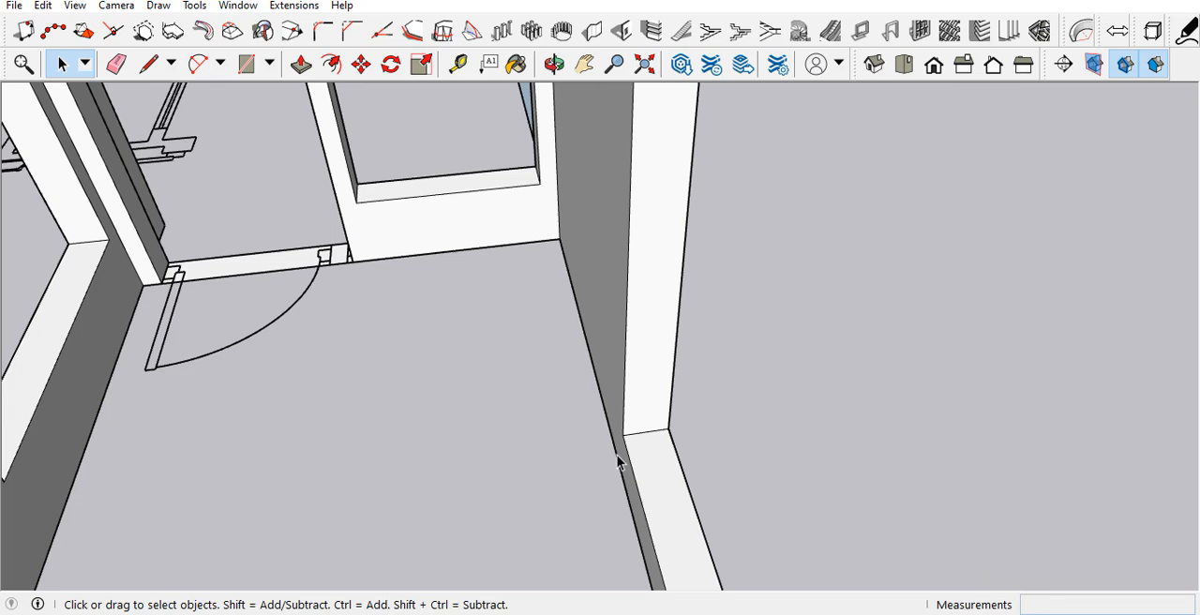
pyautogui.scroll(4, 616, 461)
pyautogui.moveTo(620, 452); pyautogui.dragTo(636, 429, button='middle')
pyautogui.doubleClick(527, 413)
pyautogui.press('l')
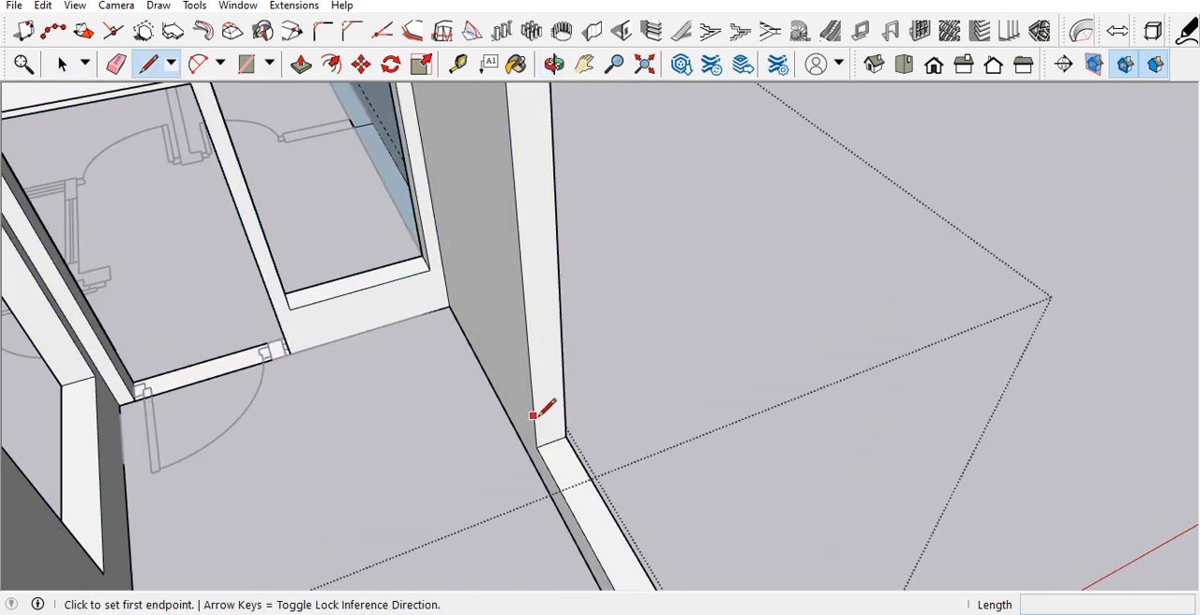
pyautogui.click(536, 446)
pyautogui.click(539, 473)
pyautogui.moveTo(544, 443); pyautogui.dragTo(587, 464, button='middle')
pyautogui.press('space')
# Step: Place a vertical guide on the tall side wall's inner face, 9" in from its end edge
pyautogui.scroll(-3, 565, 486)
pyautogui.moveTo(482, 330); pyautogui.dragTo(524, 361, button='middle')
pyautogui.press('t')
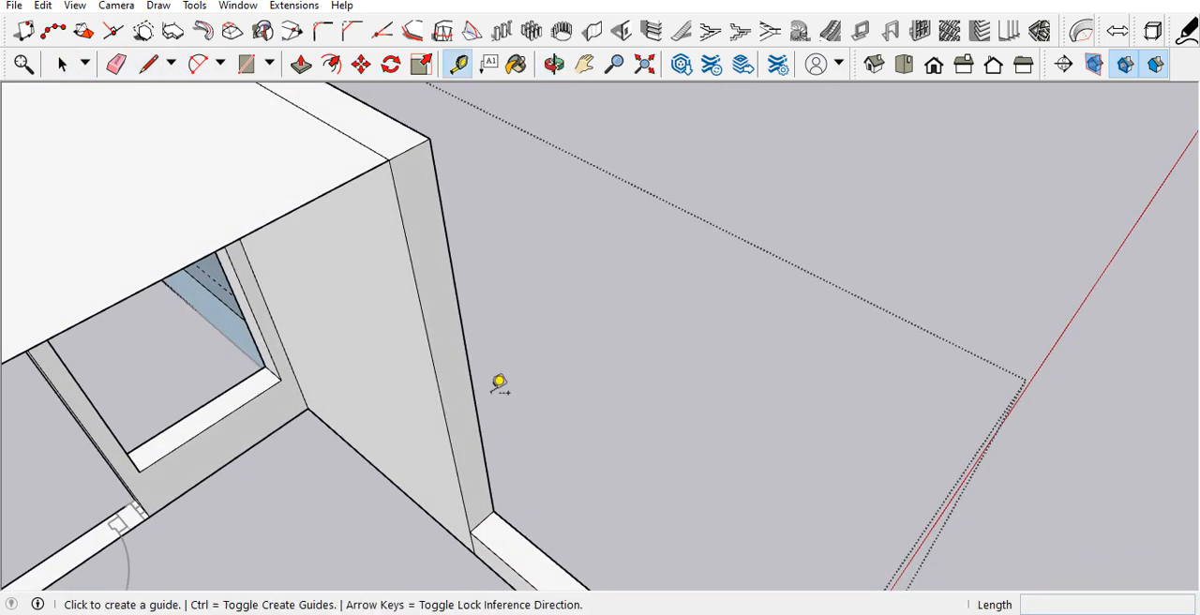
pyautogui.click(435, 361)
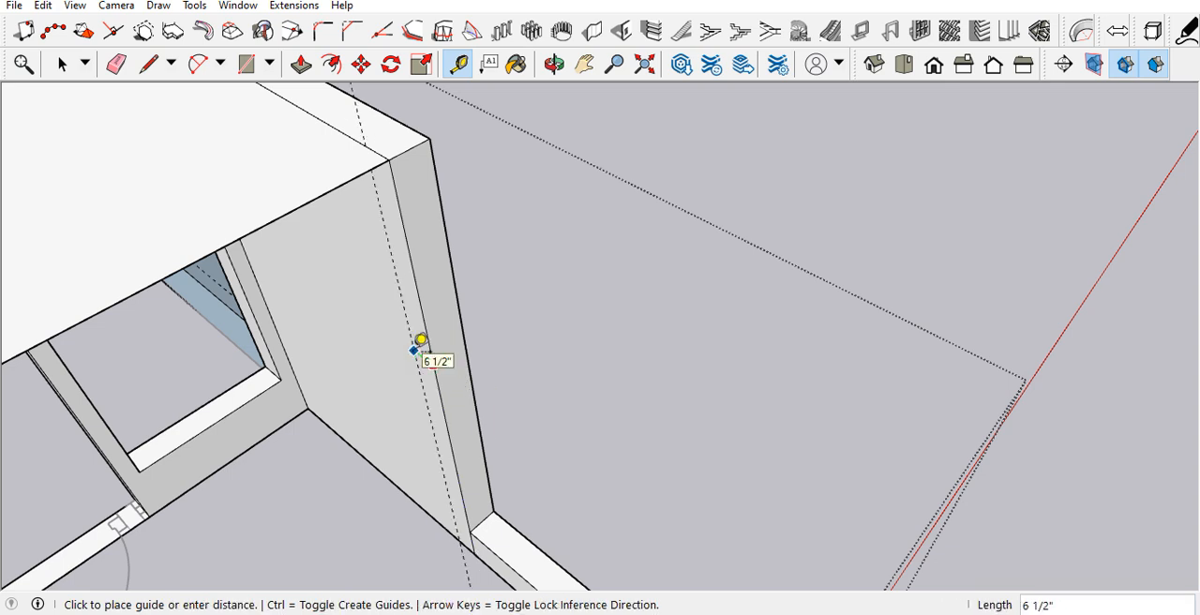
pyautogui.press('Return')
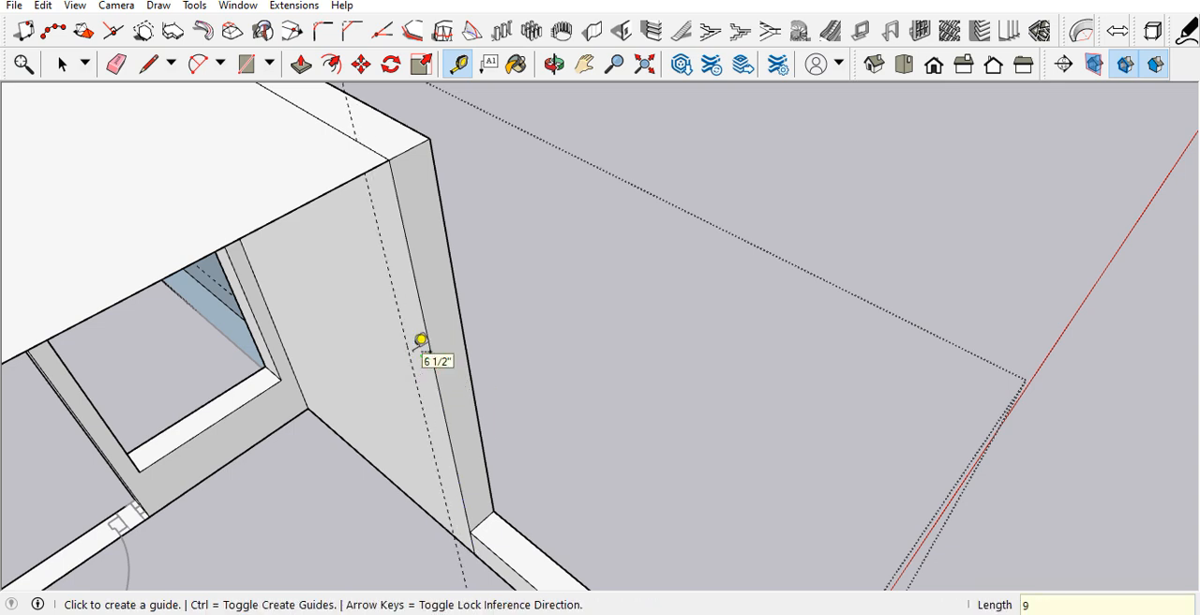
# Step: Draw a line along the guide from the top to the bottom of the side wall's inner face, marking off a narrow strip
pyautogui.press('l')
pyautogui.click(458, 531)
pyautogui.moveTo(459, 530); pyautogui.dragTo(459, 405, button='middle')
pyautogui.press('space')
pyautogui.press('l')
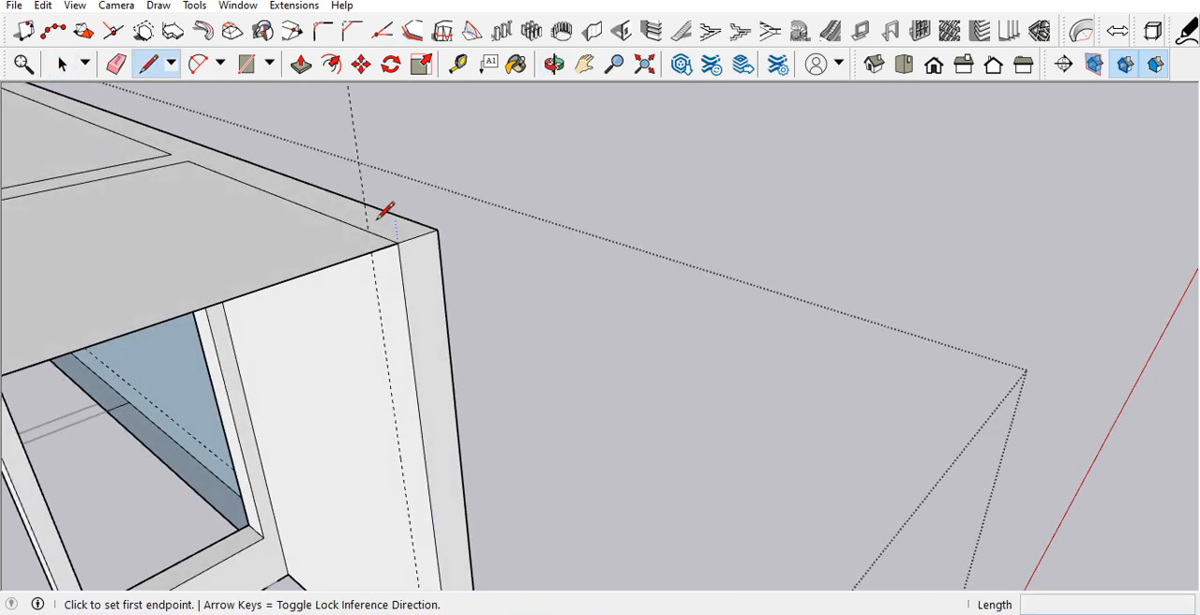
pyautogui.click(367, 228)
pyautogui.scroll(-3, 367, 229)
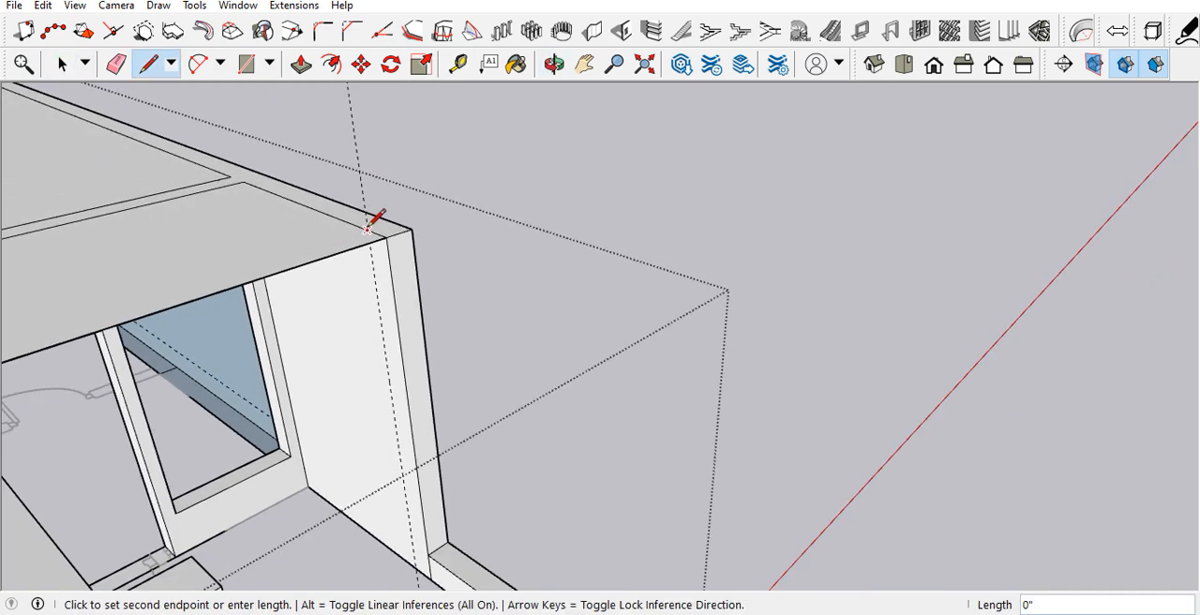
pyautogui.click(416, 567)
pyautogui.press('space')
# Step: Pull the narrow strip at the side wall's end 1' 6" inward to form a wide pier
pyautogui.press('p')
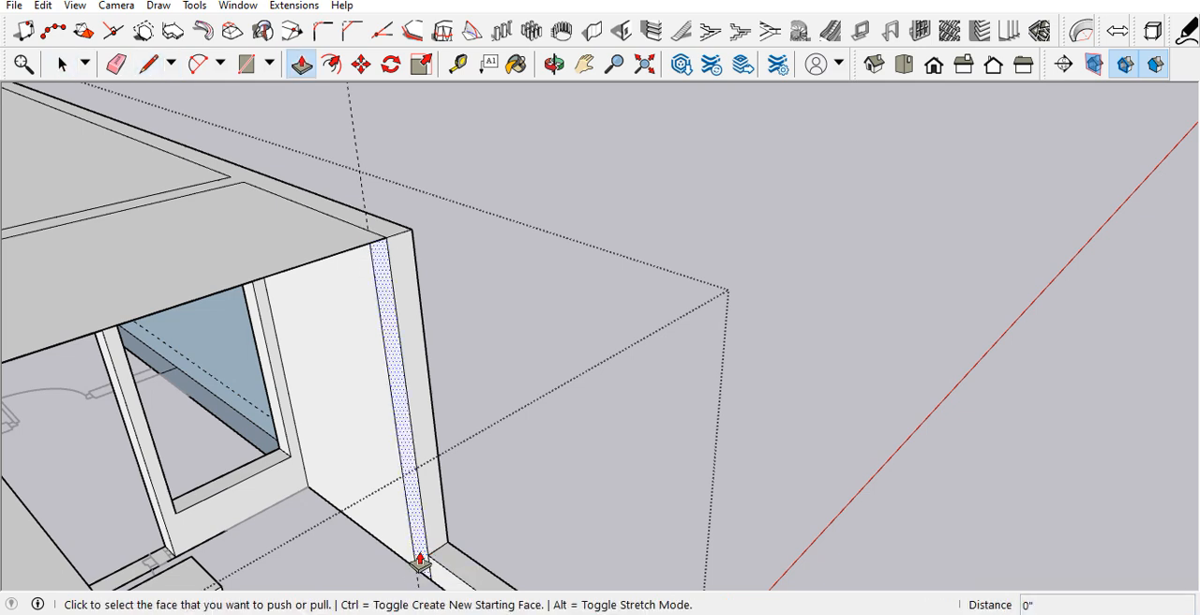
pyautogui.click(419, 563)
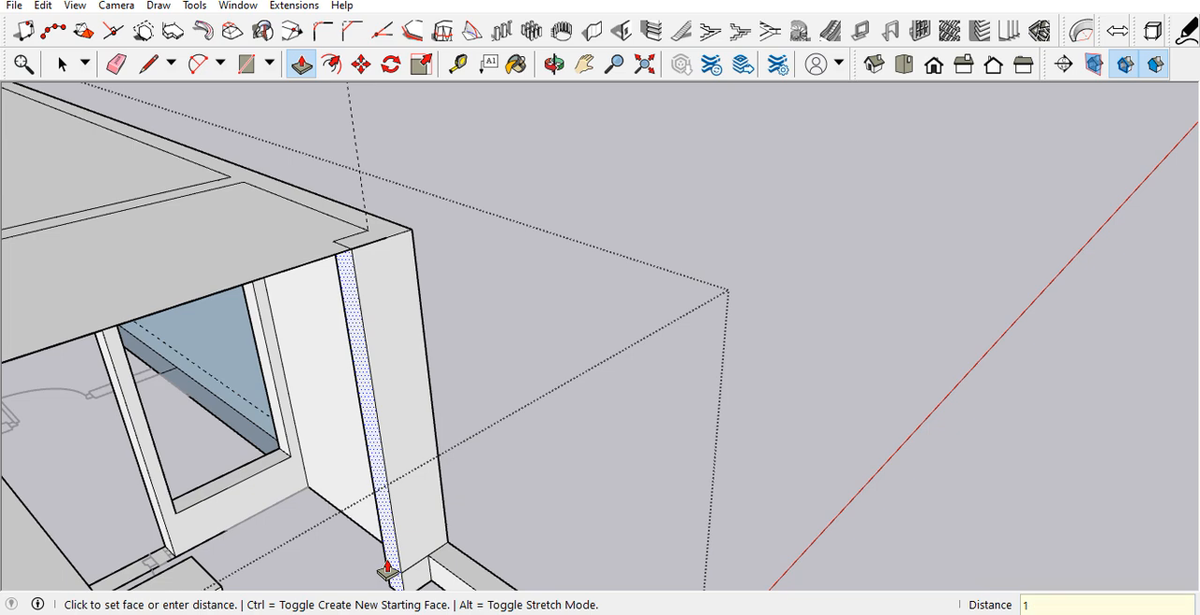
pyautogui.moveTo(359, 498); pyautogui.dragTo(249, 469, button='middle')
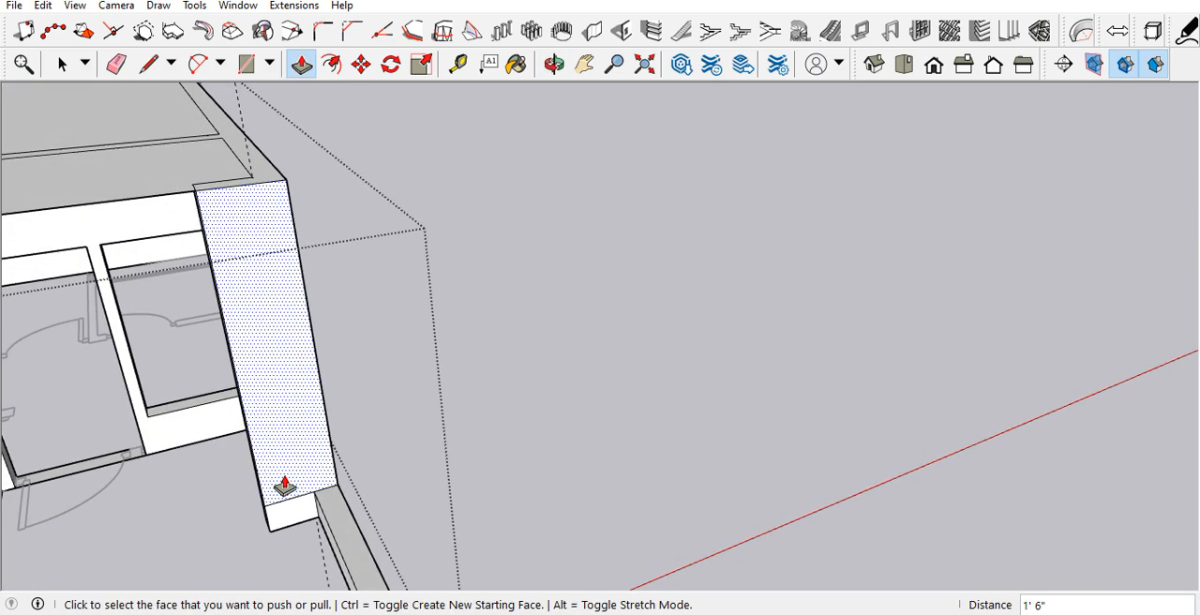
pyautogui.press('e')
pyautogui.moveTo(303, 481)
pyautogui.mouseDown(button='middle')
pyautogui.moveTo(310, 497)
pyautogui.moveTo(262, 478)
pyautogui.moveTo(251, 430)
pyautogui.mouseUp(button='middle')
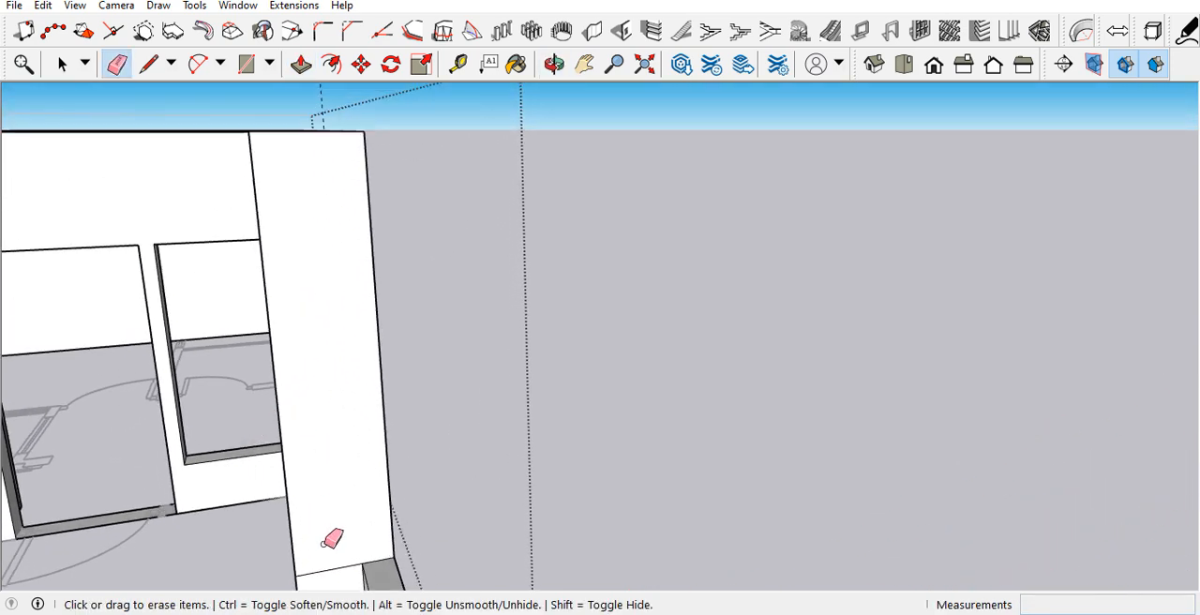
pyautogui.scroll(-3, 333, 433)
pyautogui.press('space')
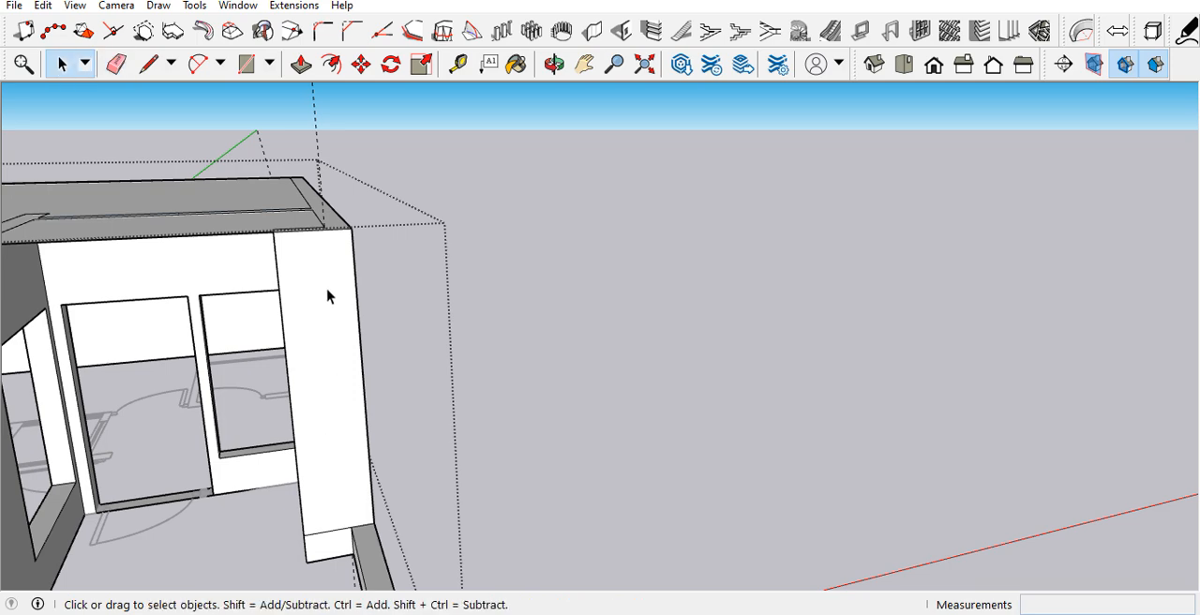
# Step: Offset the outline of the pier's front face 4.5" inward
pyautogui.scroll(2, 325, 260)
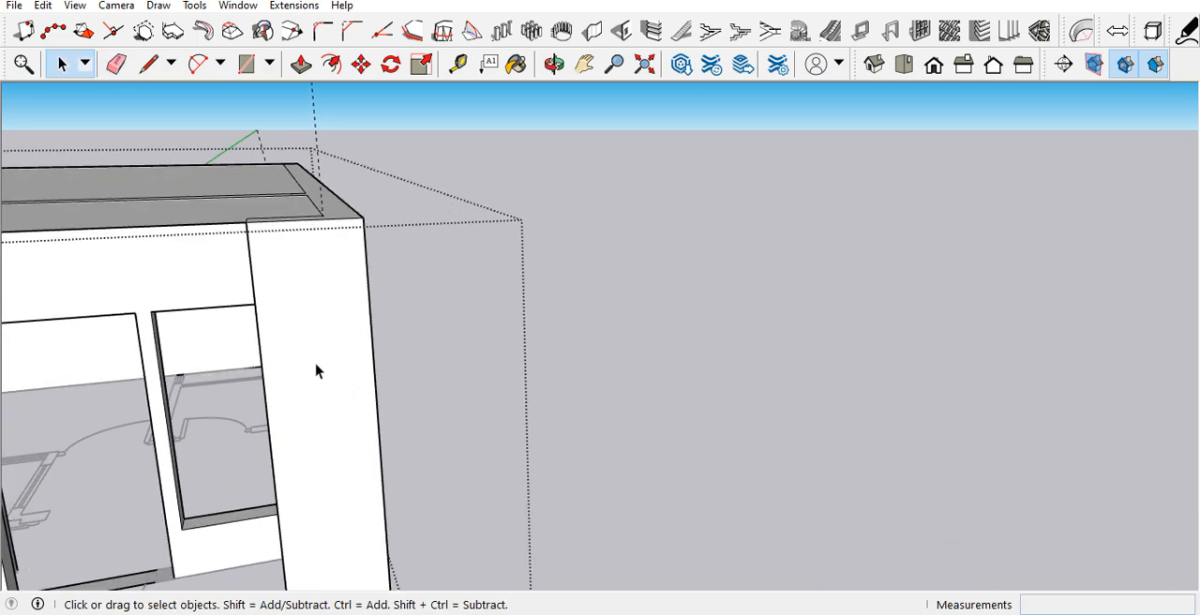
pyautogui.scroll(-3, 316, 323)
pyautogui.scroll(2, 318, 383)
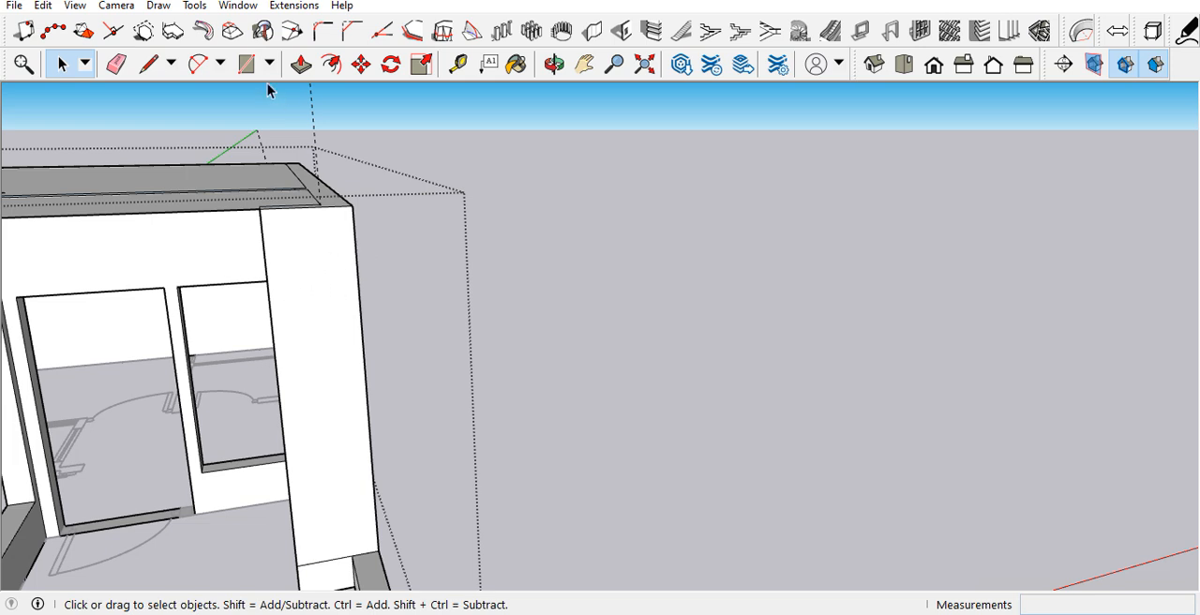
pyautogui.click(332, 65)
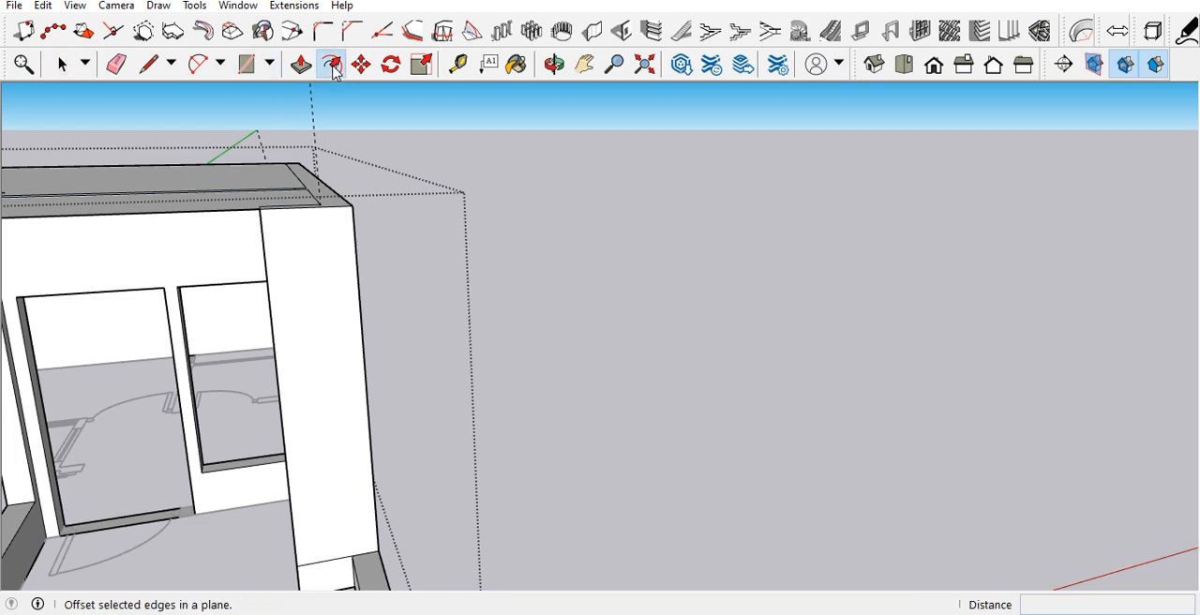
pyautogui.click(288, 316)
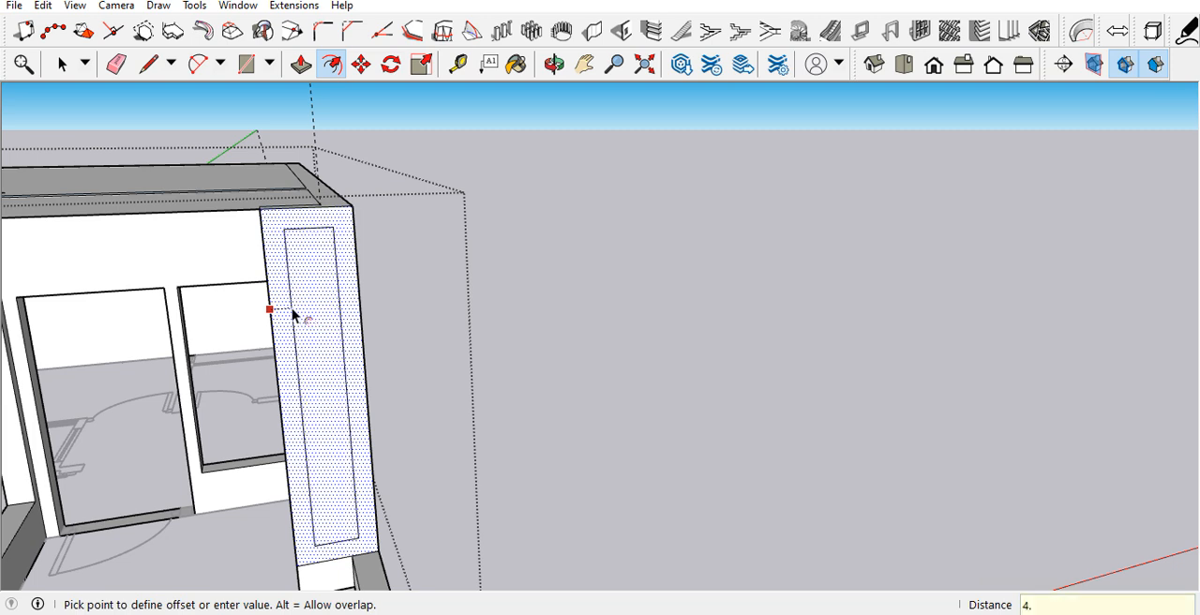
pyautogui.write('4.5')
pyautogui.press('Return')
pyautogui.scroll(3, 325, 287)
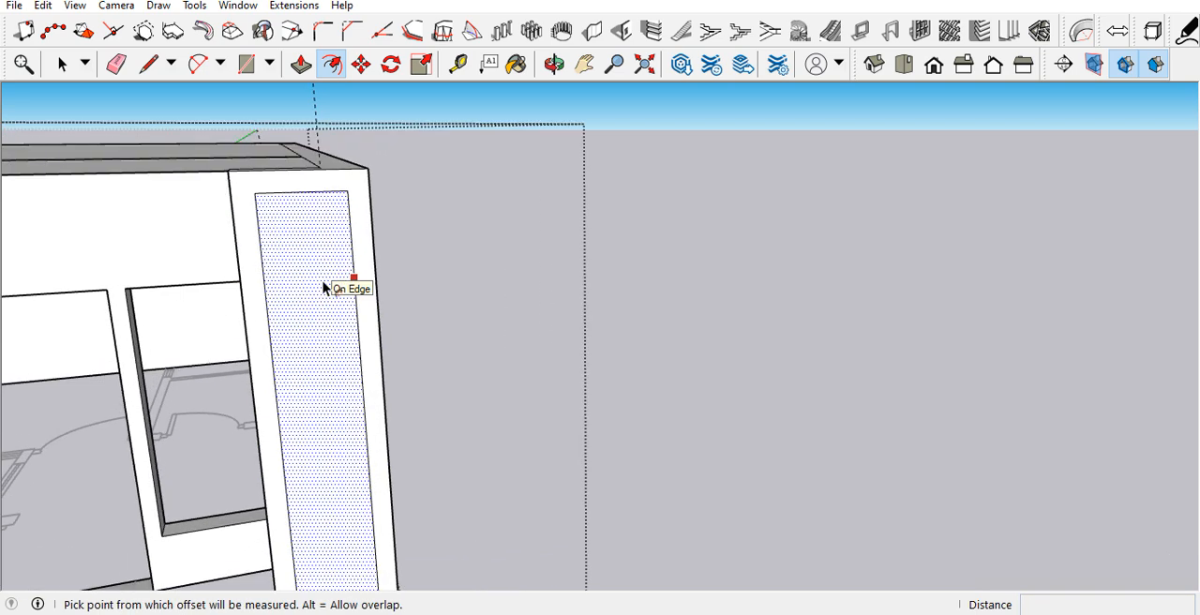
# Step: Push the inner offset panel of the pier's front face 2" inward to form a recess
pyautogui.press('p')
pyautogui.moveTo(327, 281); pyautogui.dragTo(365, 342, button='middle')
pyautogui.scroll(4, 291, 255)
pyautogui.click(310, 332)
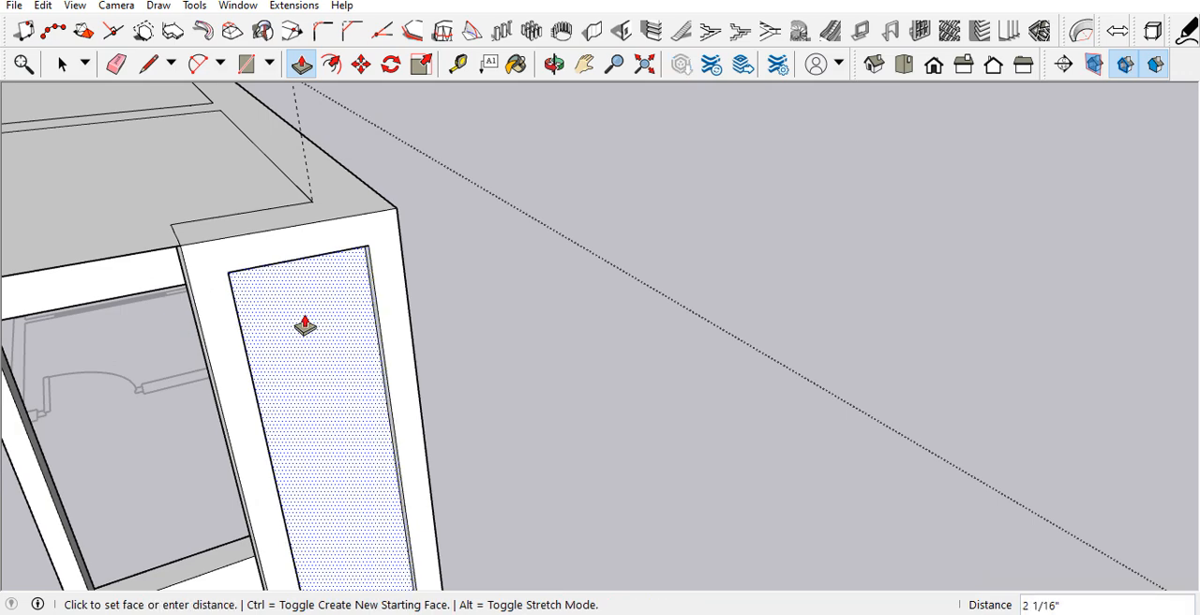
pyautogui.write('2')
pyautogui.press('Return')
pyautogui.moveTo(303, 327); pyautogui.dragTo(551, 294, button='middle')
pyautogui.press('space')
pyautogui.scroll(-4, 650, 239)
pyautogui.scroll(2, 713, 483)
pyautogui.moveTo(713, 482); pyautogui.dragTo(696, 417, button='middle')
pyautogui.moveTo(605, 398); pyautogui.dragTo(731, 353, button='middle')
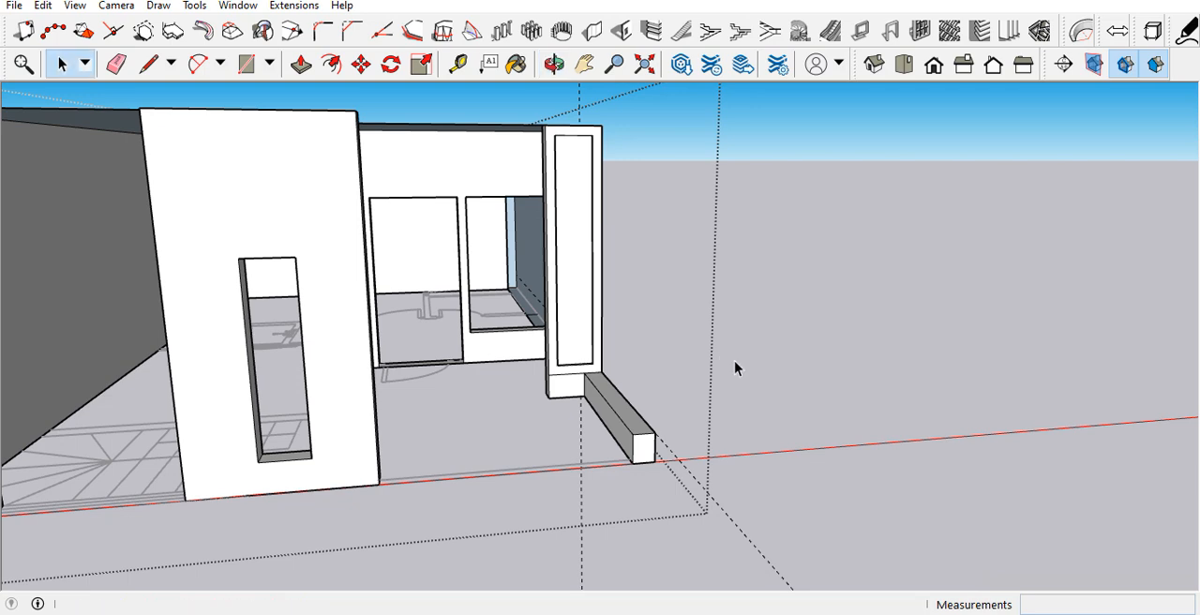
# Step: Copy the low side wall's vertical inner end edge 9" back along the wall
pyautogui.scroll(-3, 715, 381)
pyautogui.scroll(-2, 713, 381)
pyautogui.scroll(5, 673, 416)
pyautogui.moveTo(668, 417)
pyautogui.mouseDown(button='middle')
pyautogui.moveTo(696, 451)
pyautogui.moveTo(677, 402)
pyautogui.mouseUp(button='middle')
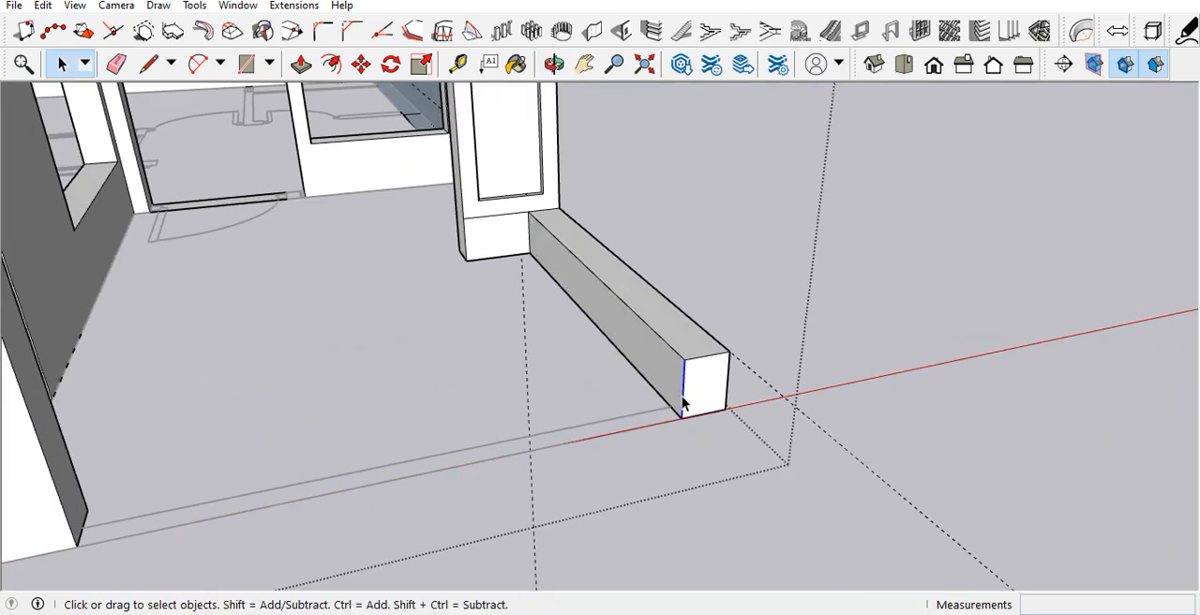
pyautogui.press('m')
pyautogui.press('ctrl')
pyautogui.click(685, 358)
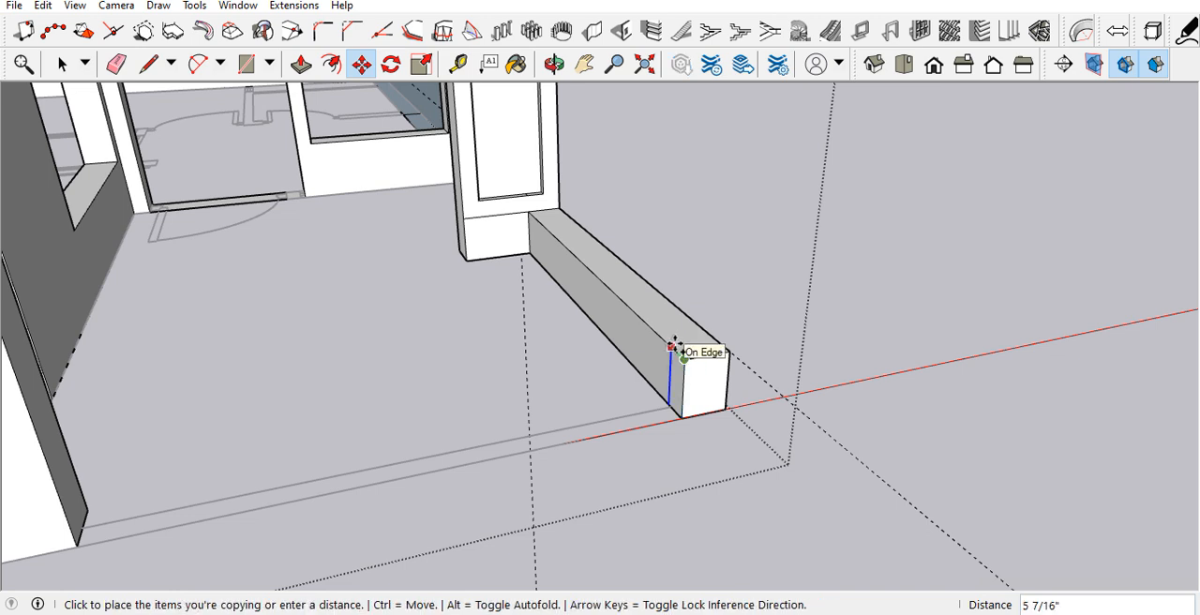
pyautogui.press('Return')
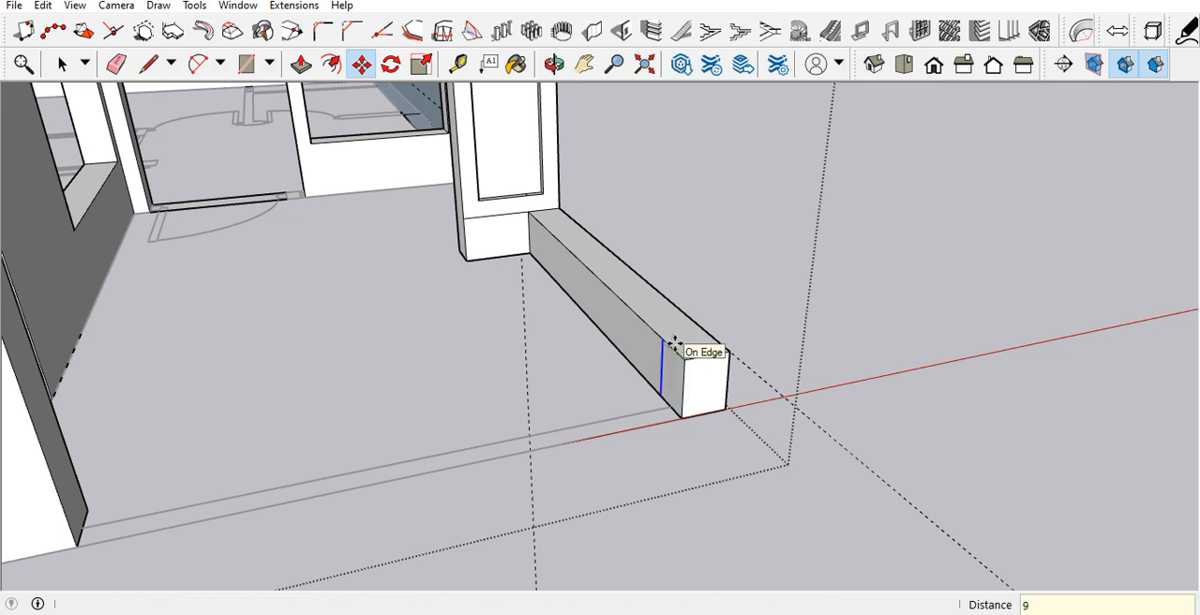
# Step: Pull the low side wall's 9" end section 8' across to the front wall and erase the leftover seam line
pyautogui.press('p')
pyautogui.click(667, 371)
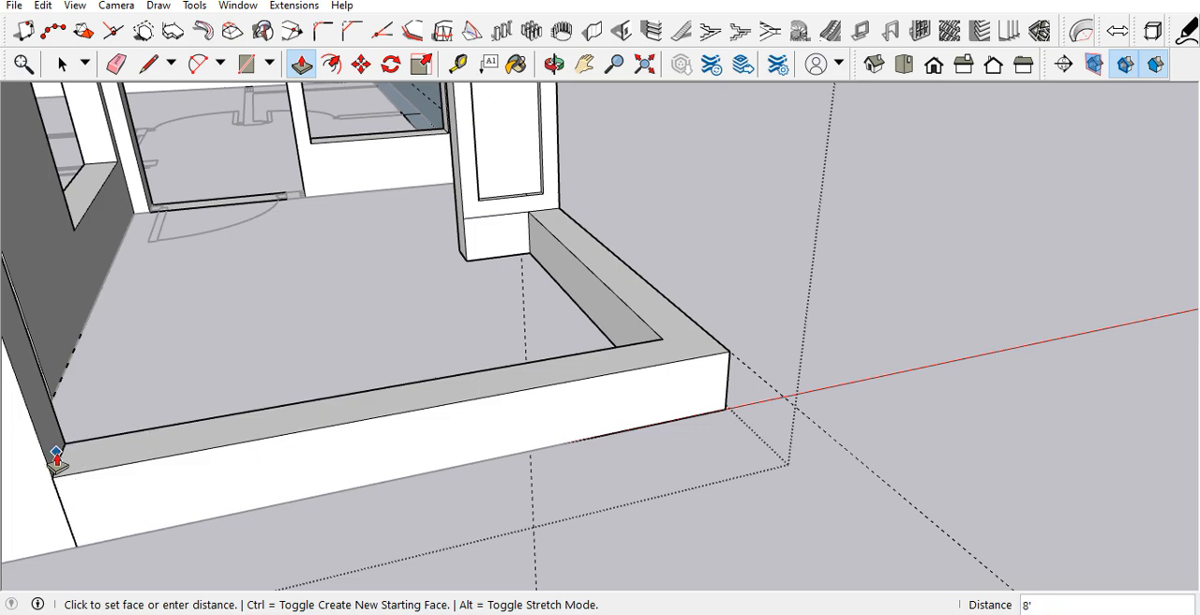
pyautogui.click(56, 456)
pyautogui.press('e')
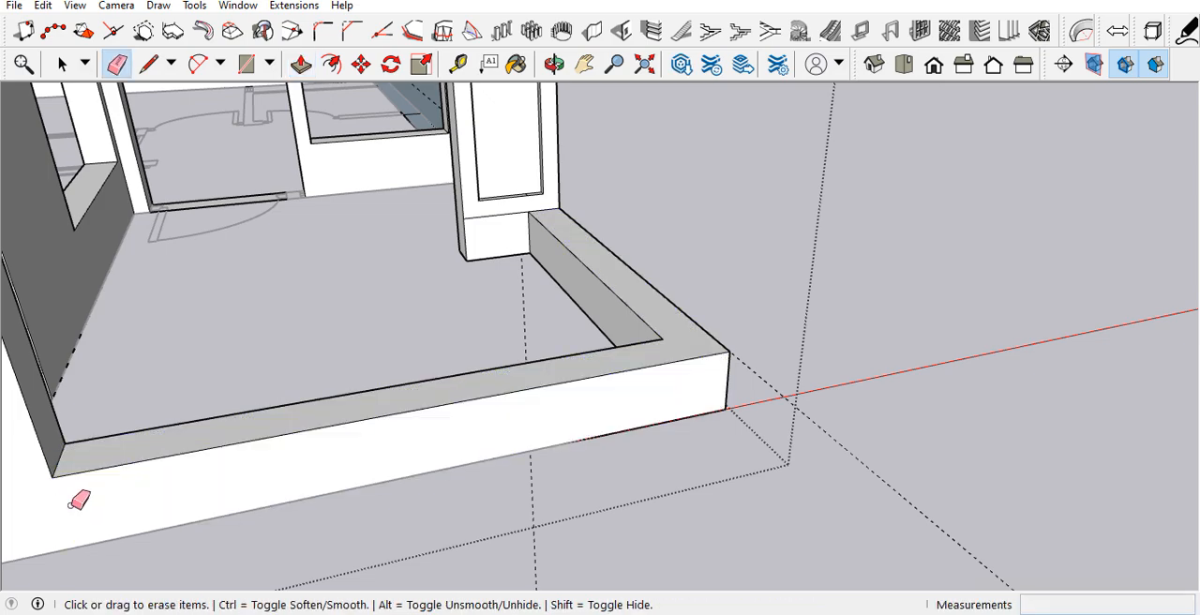
pyautogui.scroll(-3, 656, 340)
pyautogui.moveTo(656, 340); pyautogui.dragTo(534, 293, button='middle')
# Step: Examine the front openings, the recessed pier and the low balcony wall from several angles
pyautogui.scroll(-4, 555, 324)
pyautogui.press('space')
pyautogui.scroll(-2, 467, 334)
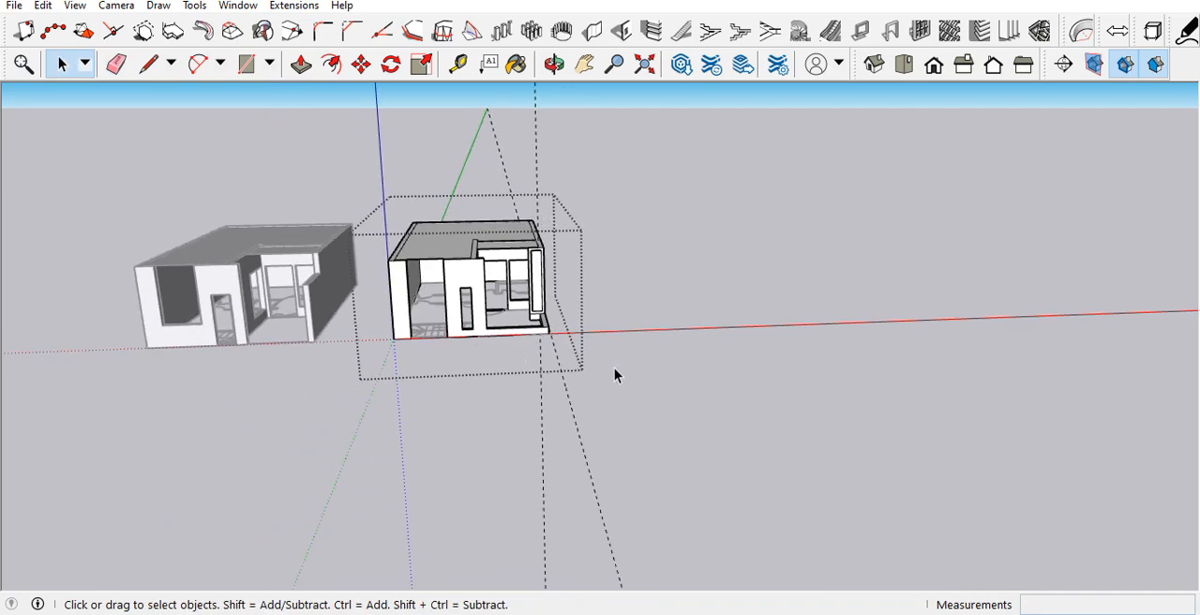
pyautogui.scroll(5, 519, 250)
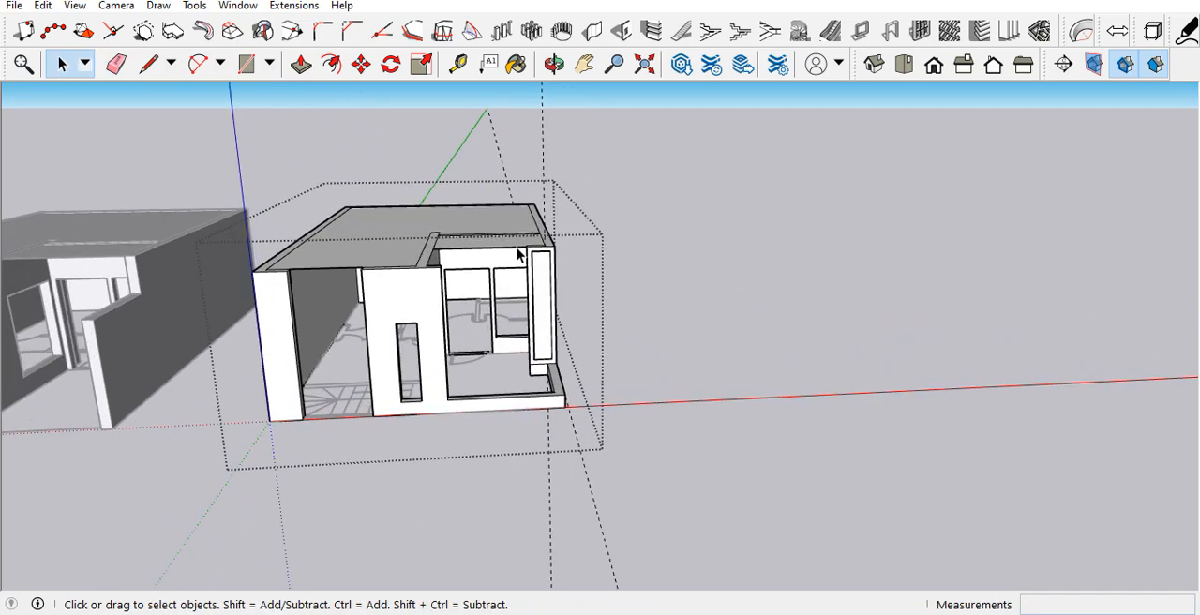
pyautogui.moveTo(559, 255); pyautogui.dragTo(488, 246, button='middle')
pyautogui.scroll(3, 530, 468)
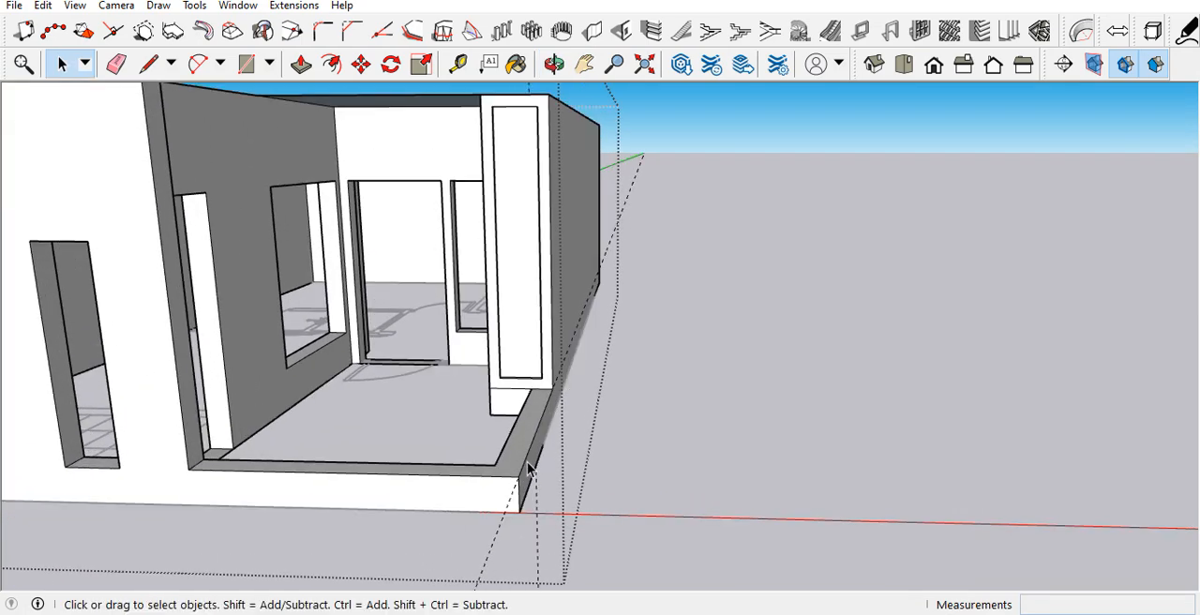
pyautogui.scroll(5, 491, 484)
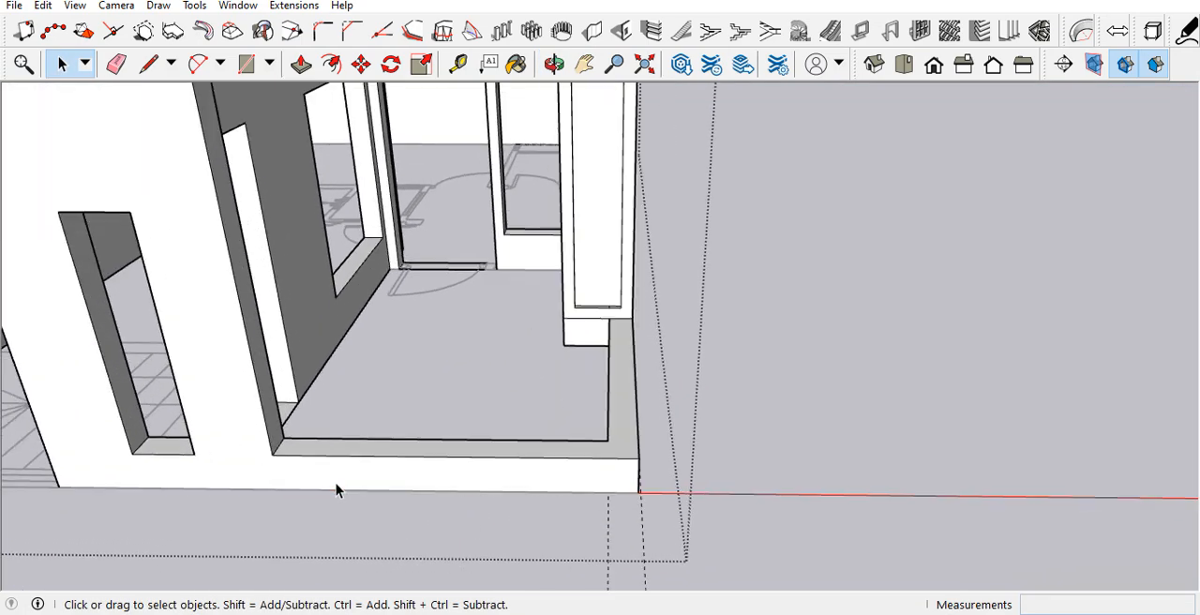
pyautogui.scroll(-2, 356, 490)
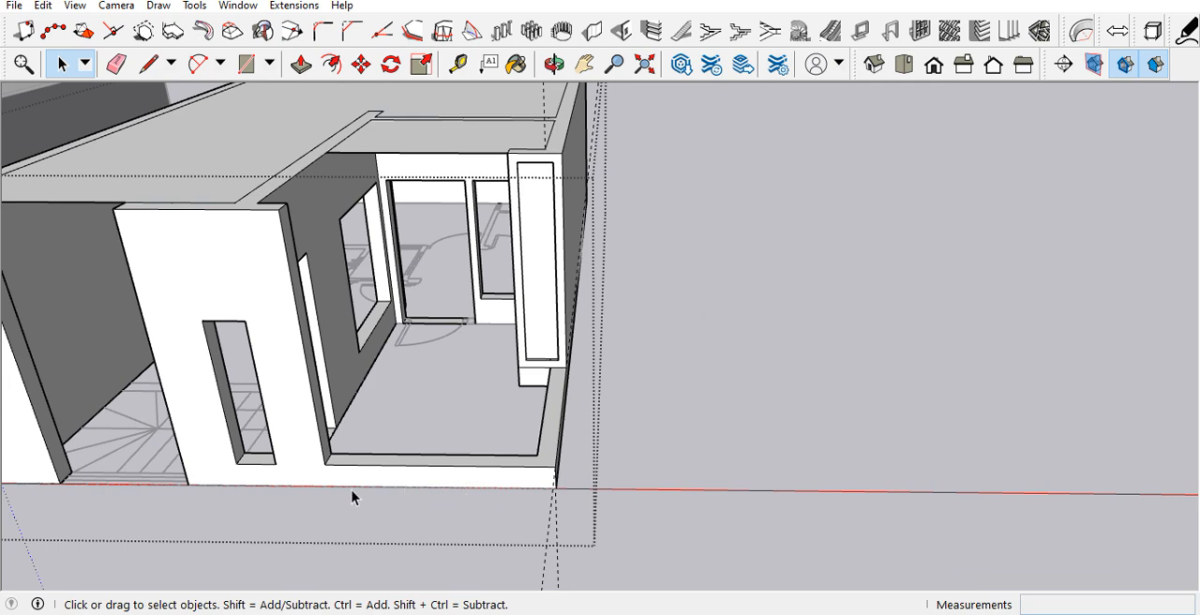
pyautogui.press('t')
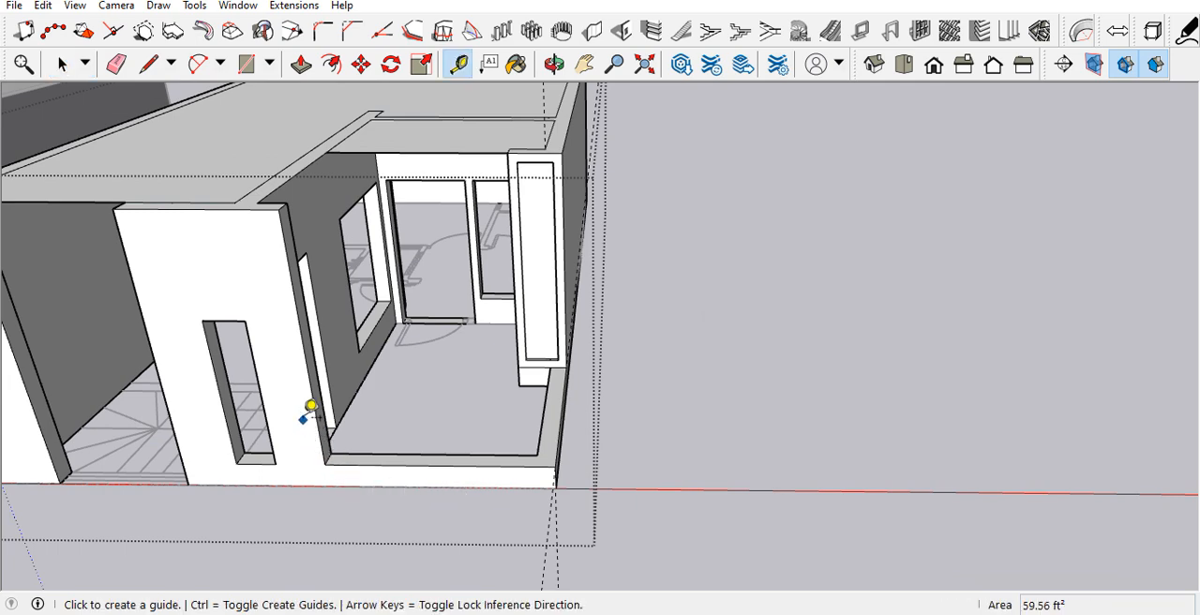
pyautogui.scroll(2, 314, 394)
pyautogui.click(317, 343)
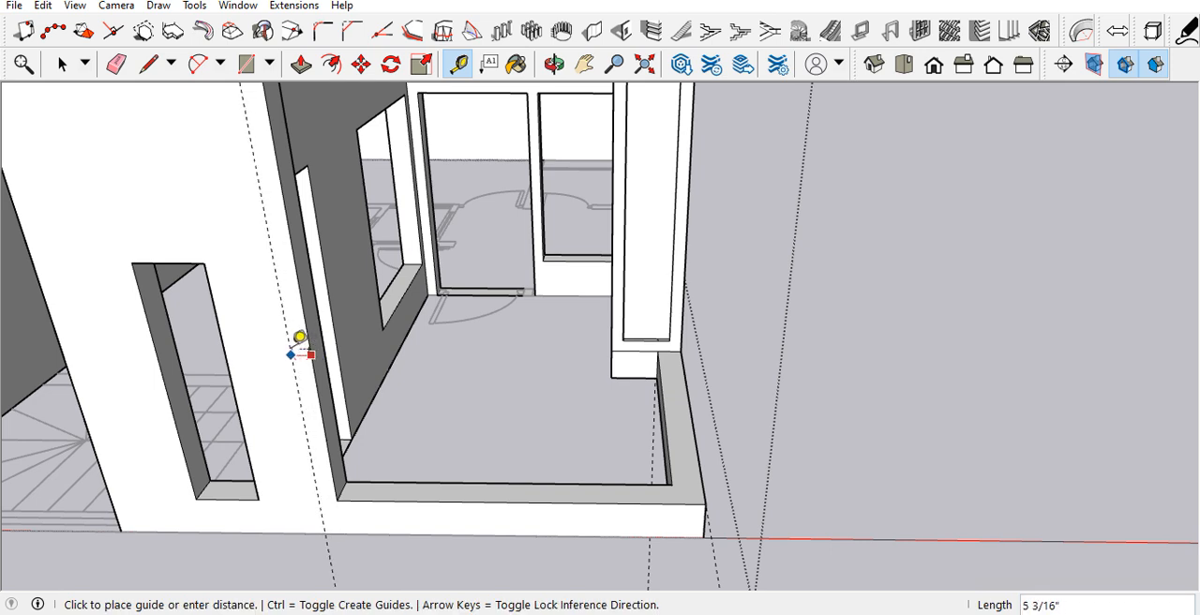
pyautogui.click(300, 339)
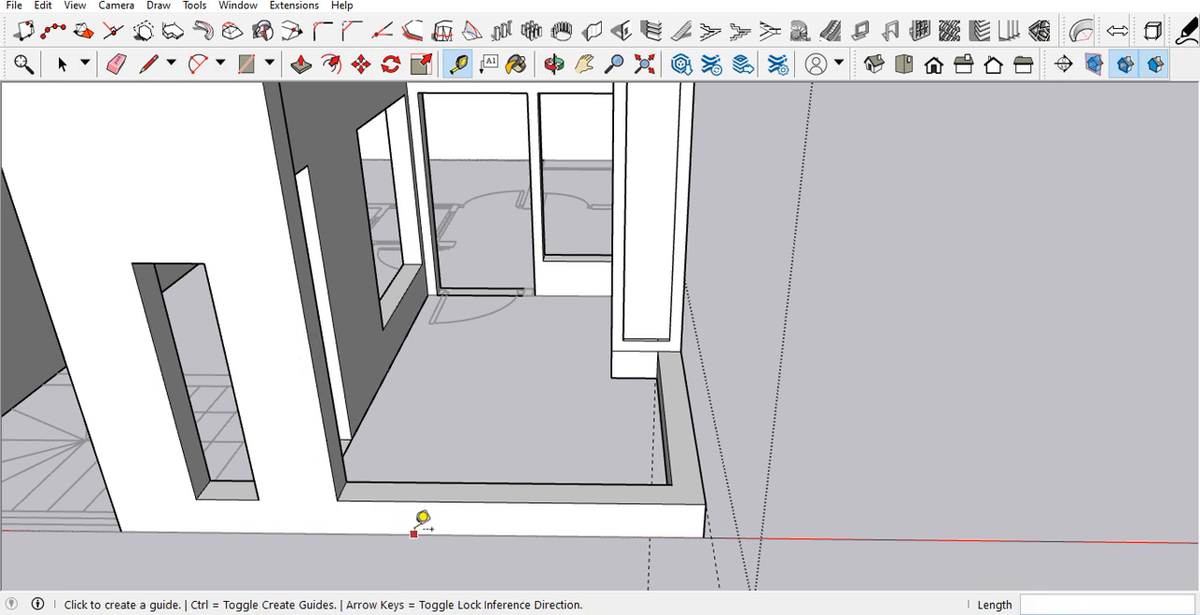
pyautogui.click(415, 502)
pyautogui.press('space')
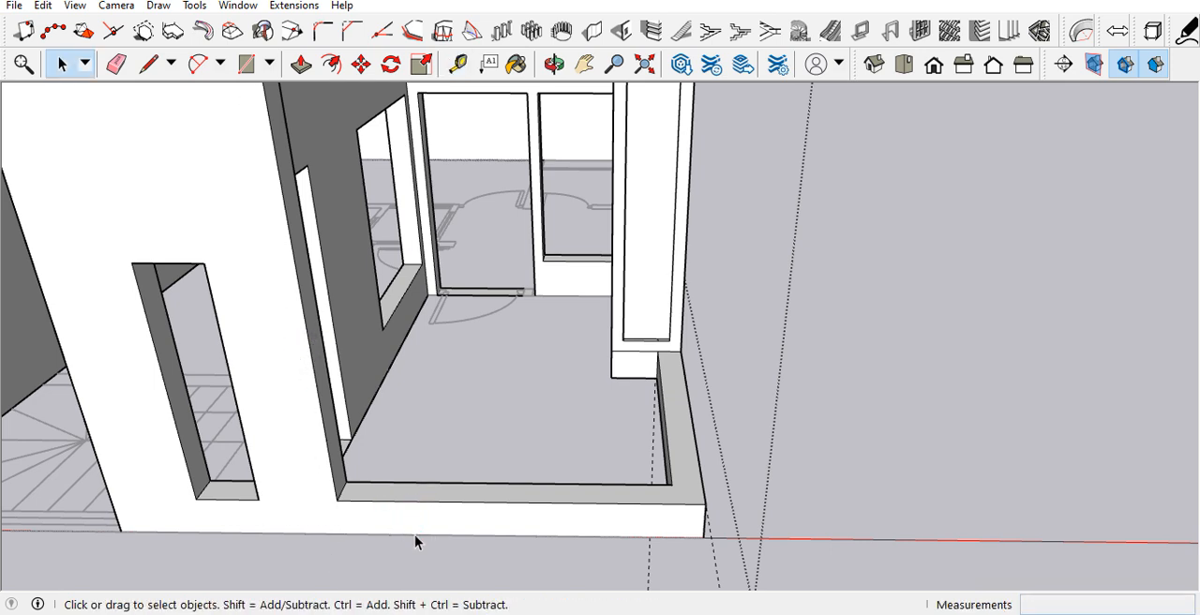
# Step: Push the top face of the L-shaped low balcony wall down 6"
pyautogui.press('p')
pyautogui.click(452, 507)
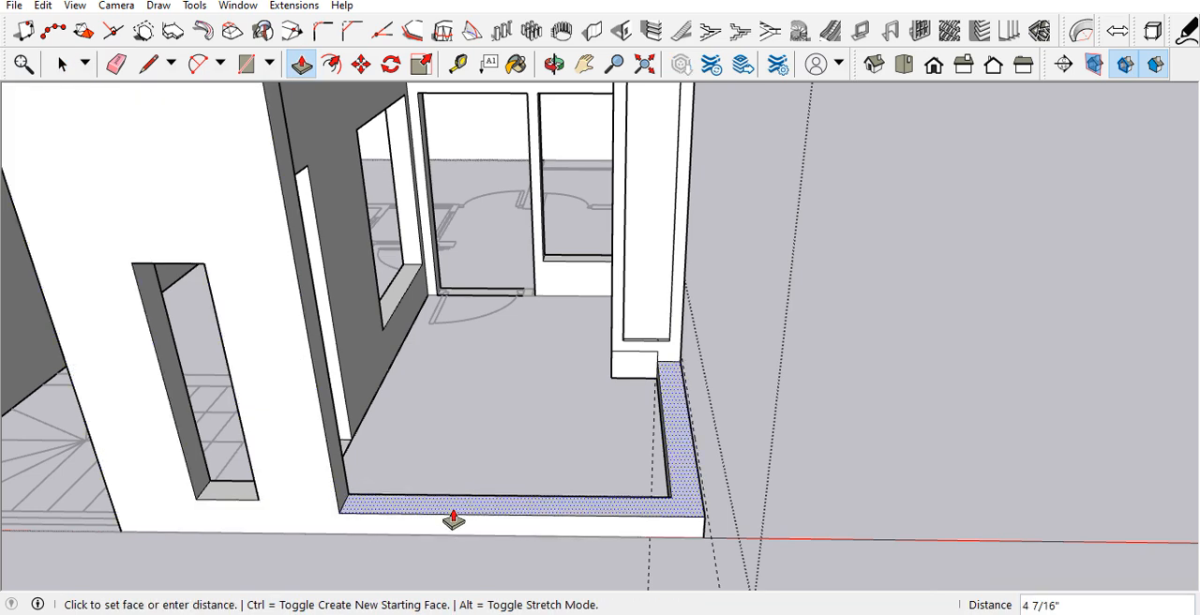
pyautogui.press('Return')
# Step: Move the bottom edges of the pier's recess and the horizontal edge beneath it down 6"
pyautogui.scroll(4, 668, 332)
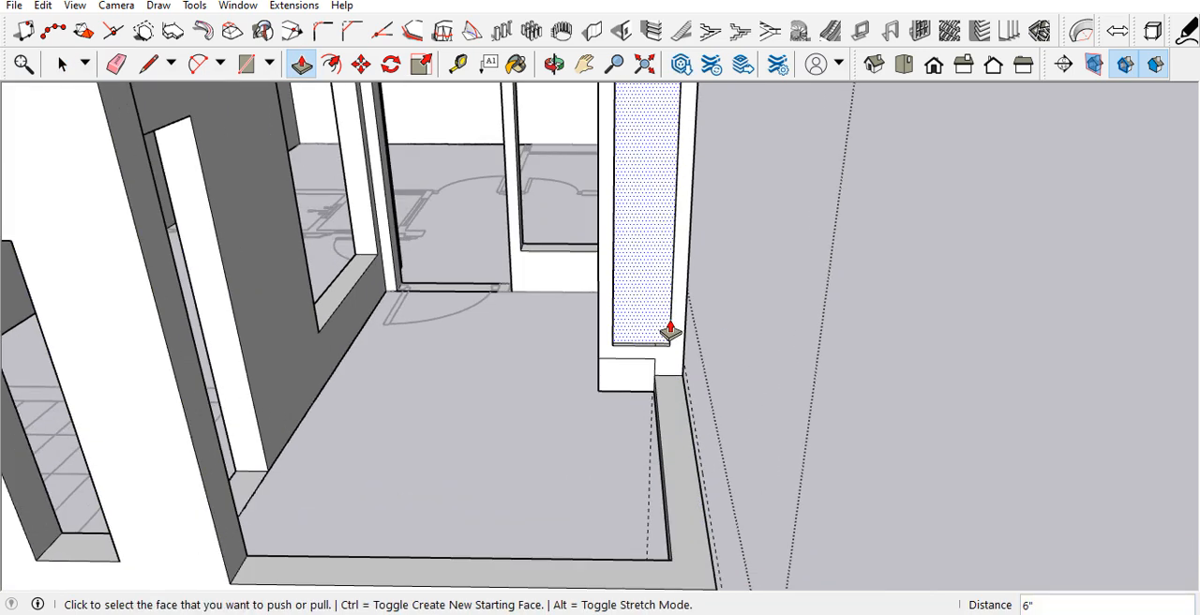
pyautogui.press('space')
pyautogui.scroll(2, 651, 379)
pyautogui.moveTo(651, 379); pyautogui.dragTo(480, 394, button='middle')
pyautogui.moveTo(503, 357); pyautogui.dragTo(670, 370, button='middle')
pyautogui.moveTo(750, 399); pyautogui.dragTo(893, 430)
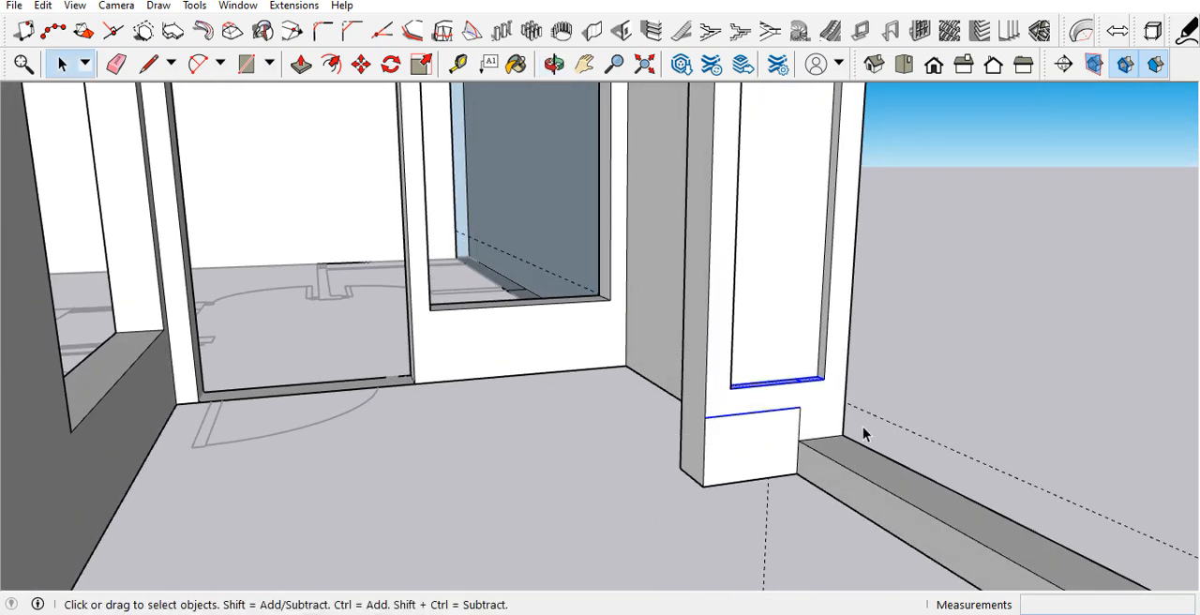
pyautogui.press('m')
pyautogui.scroll(2, 847, 375)
pyautogui.click(849, 350)
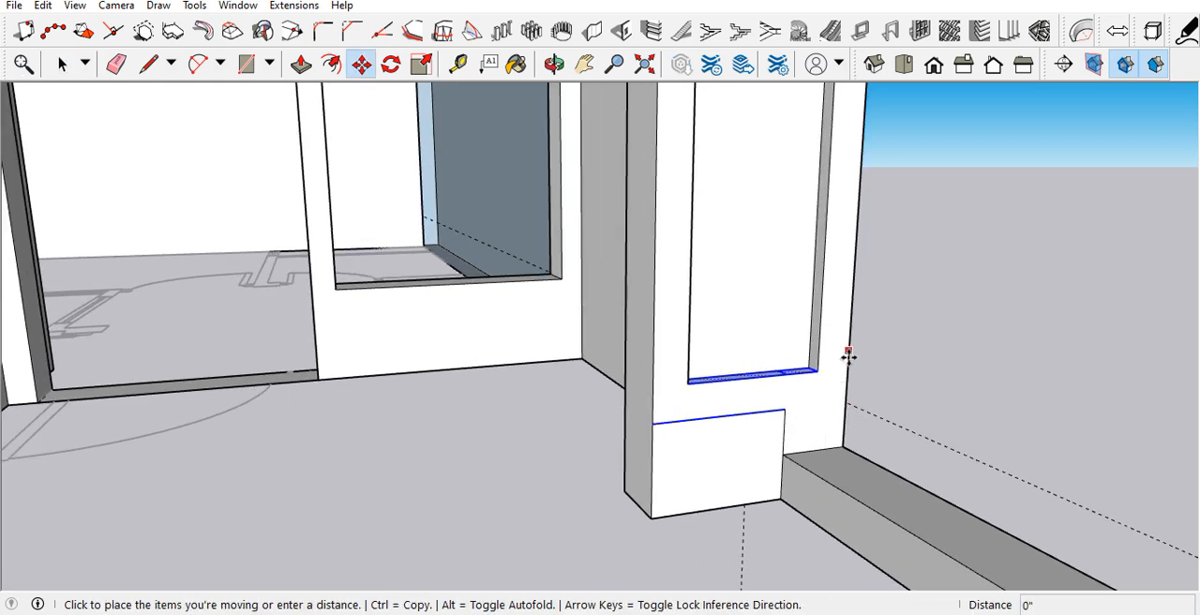
pyautogui.write('6')
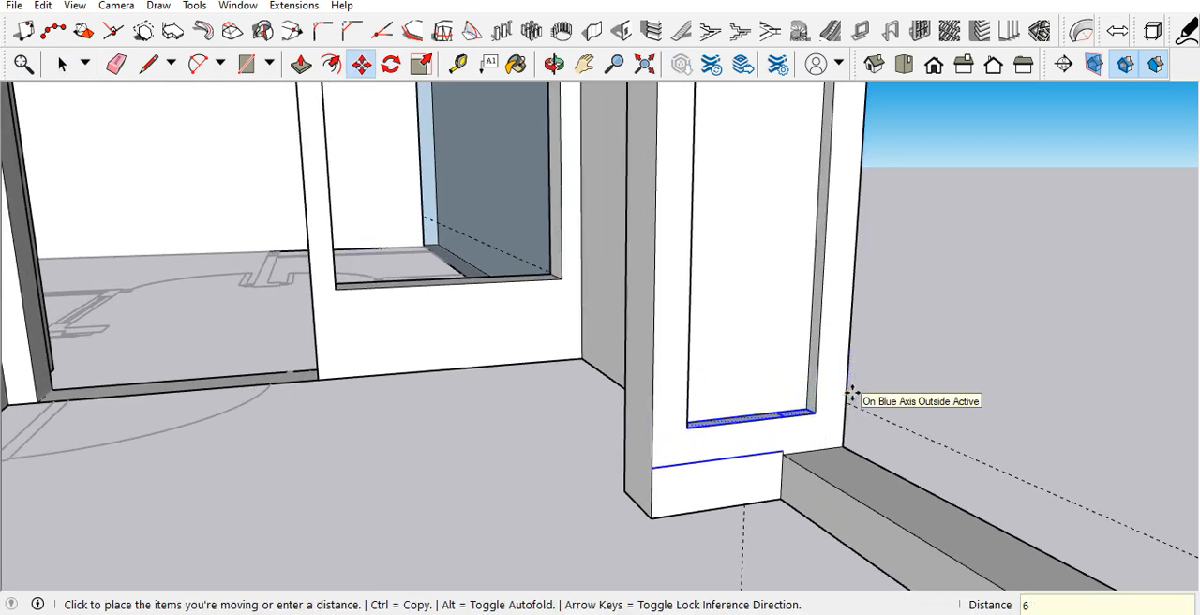
pyautogui.press('Return')
pyautogui.scroll(-5, 538, 474)
pyautogui.press('space')
pyautogui.click(807, 341)
pyautogui.scroll(-3, 803, 339)
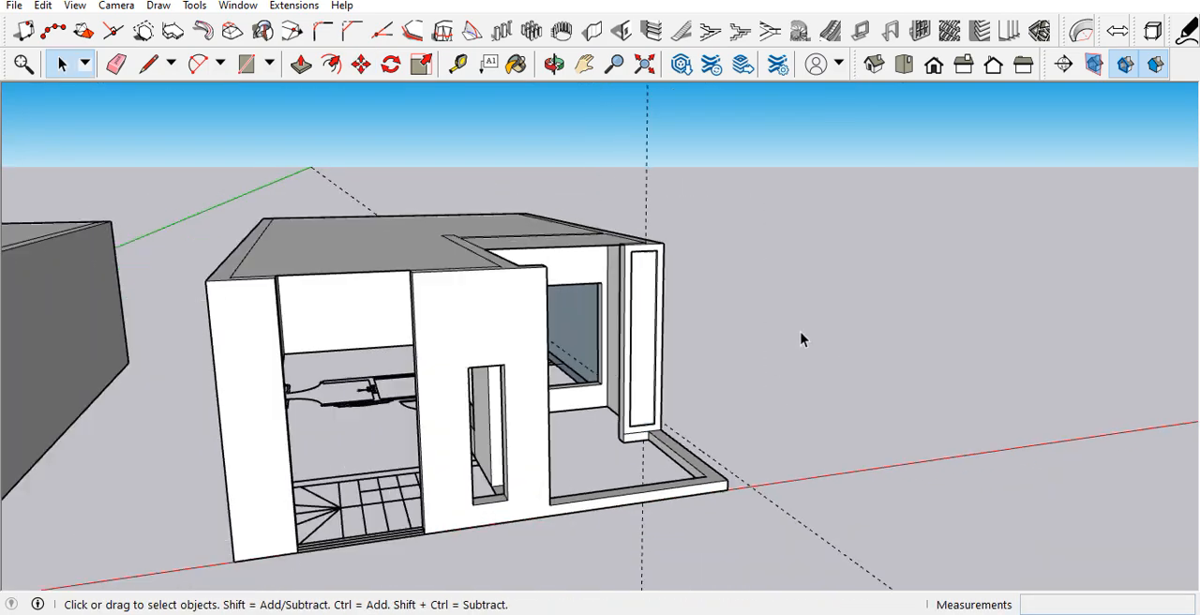
# Step: Place a vertical guide on the front wall, 6" in from its edge beside the balcony opening
pyautogui.scroll(3, 724, 459)
pyautogui.scroll(2, 723, 460)
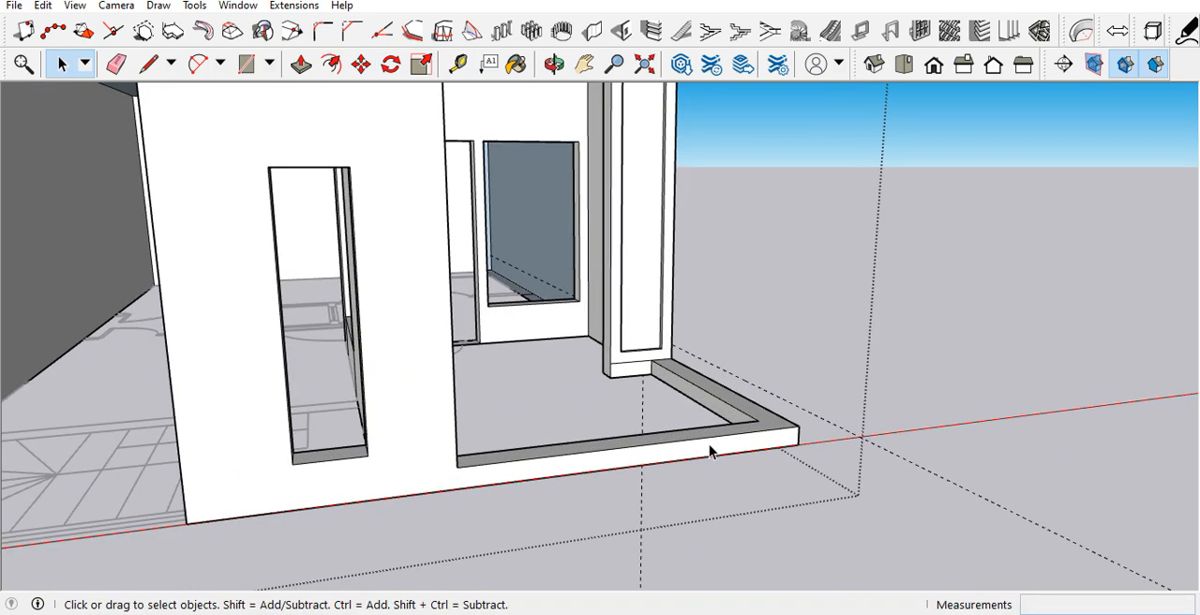
pyautogui.scroll(3, 456, 490)
pyautogui.moveTo(463, 428); pyautogui.dragTo(418, 422, button='middle')
pyautogui.press('t')
pyautogui.click(442, 369)
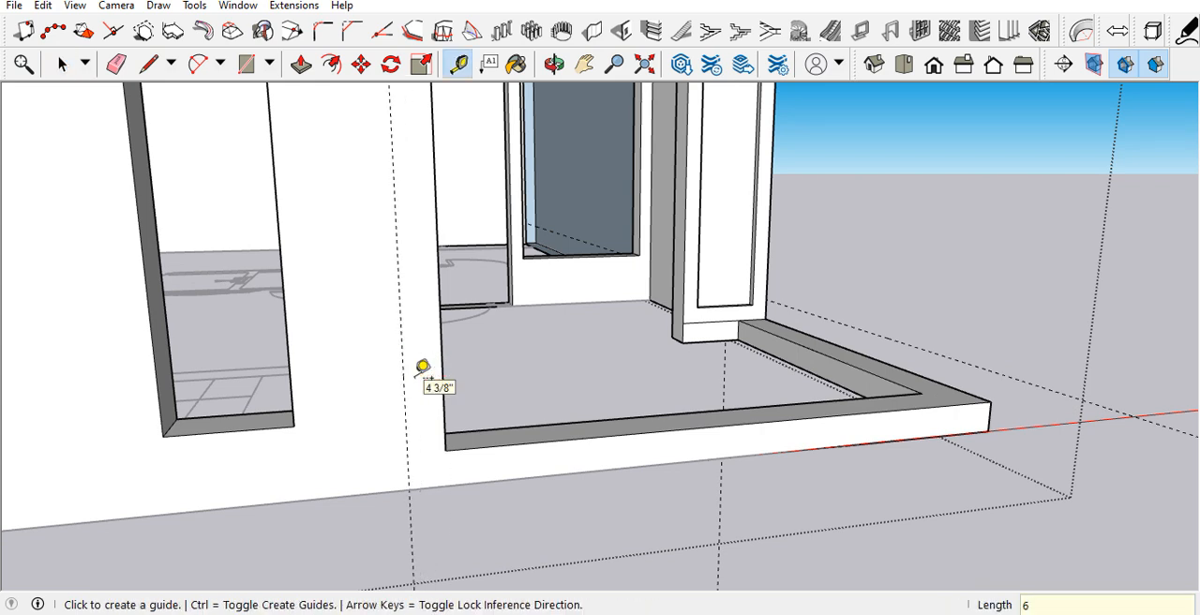
# Step: Draw a line along the guide from the bottom to the top of the front wall, marking off a narrow strip
pyautogui.press('l')
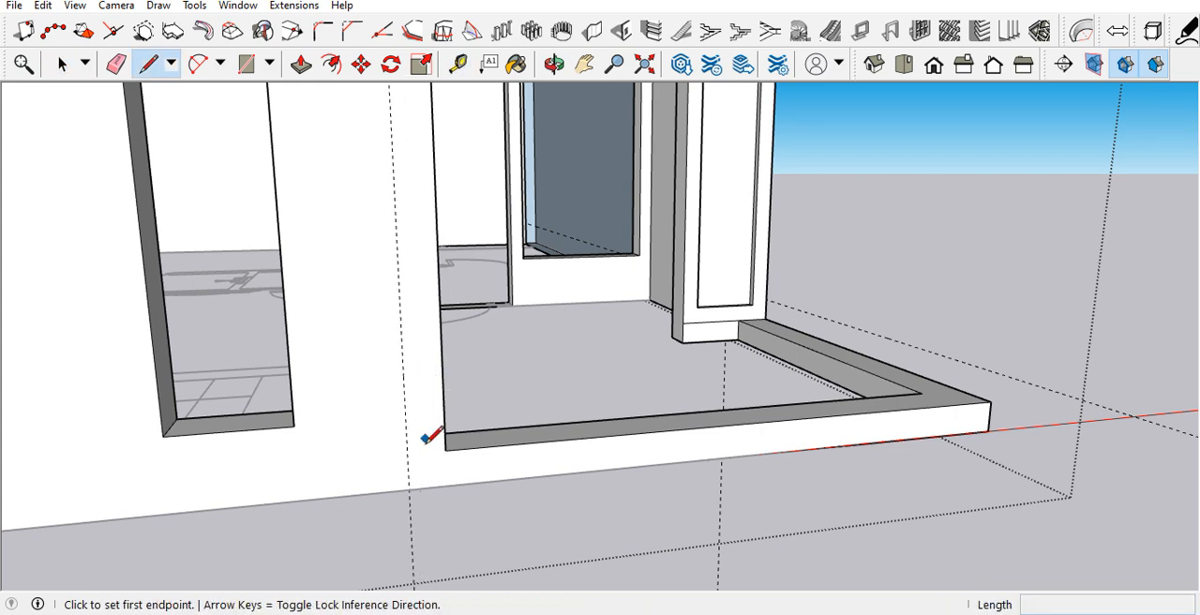
pyautogui.click(409, 488)
pyautogui.scroll(-5, 415, 488)
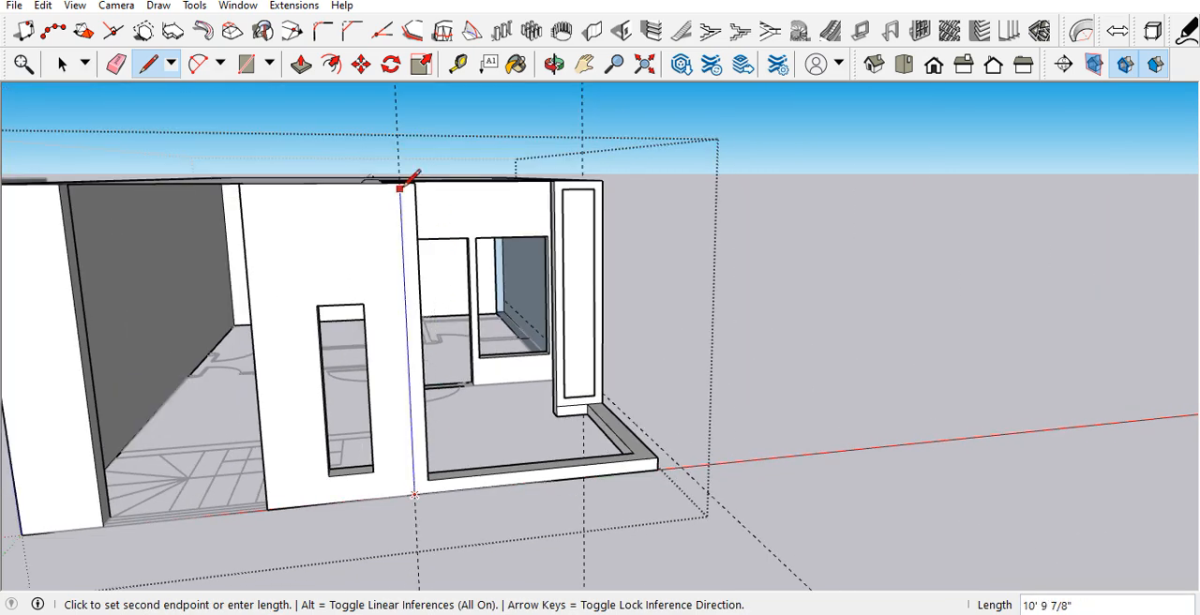
pyautogui.click(400, 180)
pyautogui.press('space')
pyautogui.scroll(5, 444, 507)
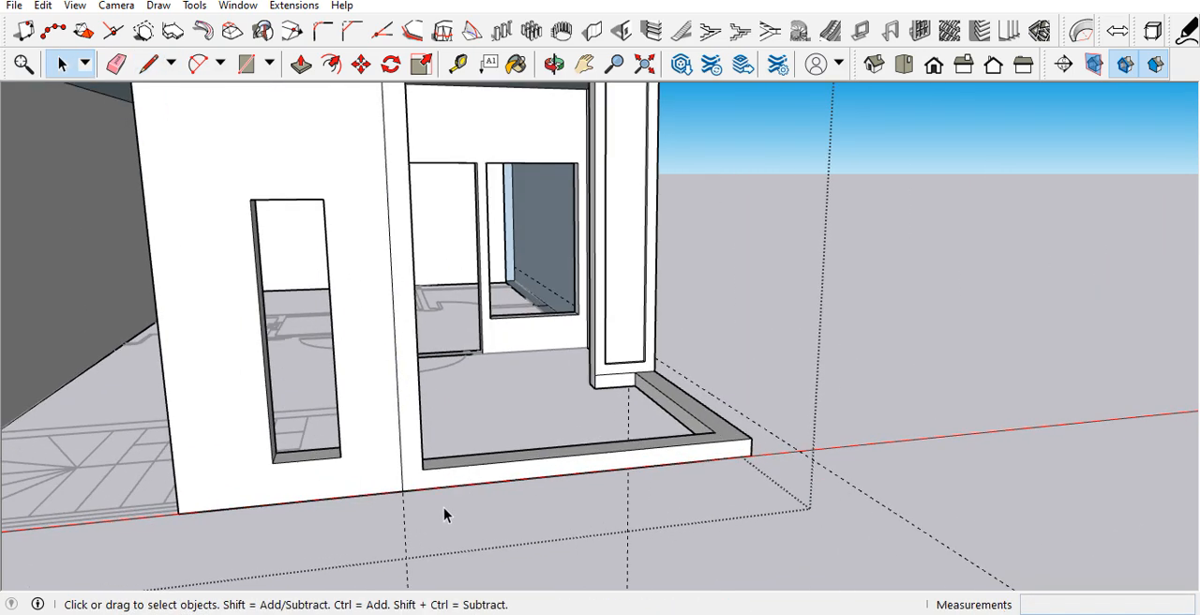
# Step: Pull the L-shaped face formed by the front wall's strip and the low balcony wall 1' 6" outward
pyautogui.press('p')
pyautogui.click(444, 495)
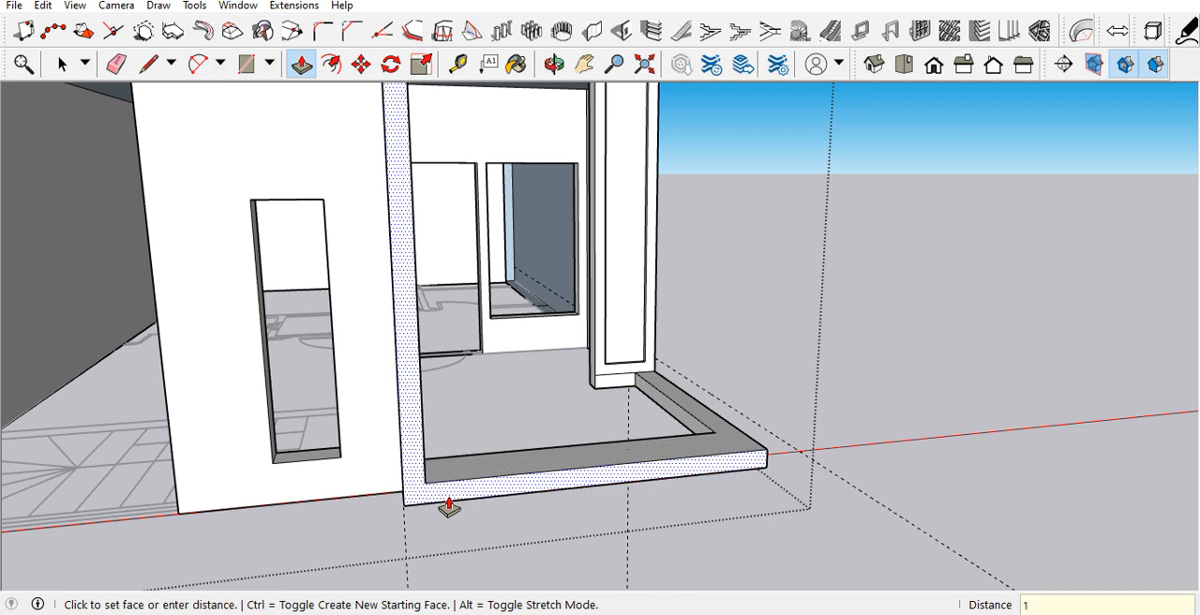
pyautogui.press('Return')
pyautogui.scroll(-3, 449, 508)
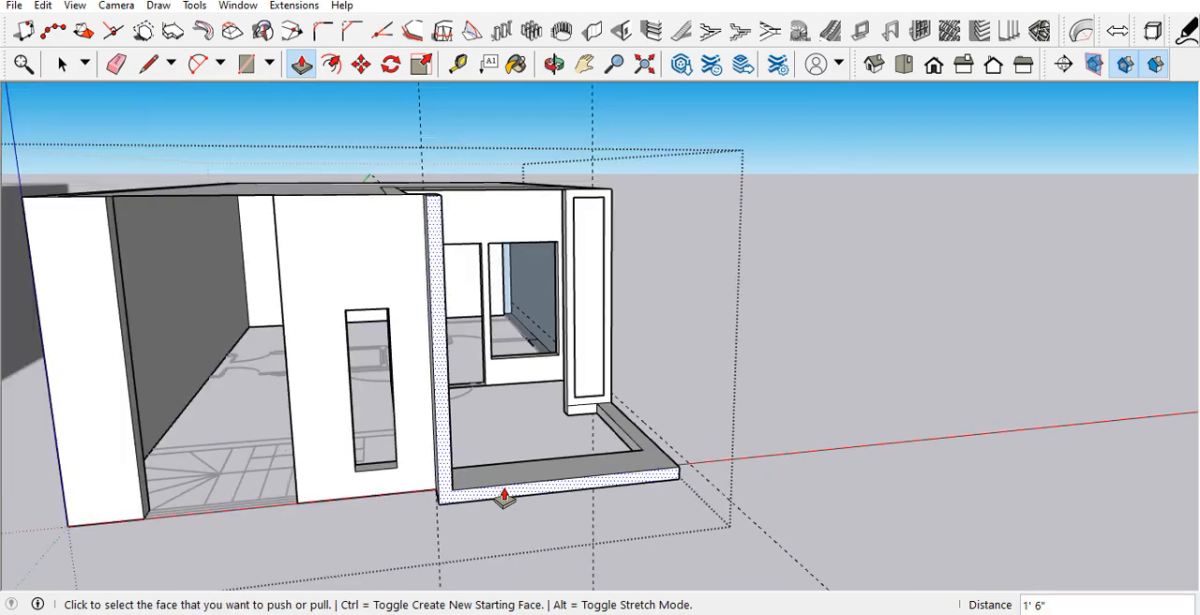
# Step: Draw a line along the top edge of the balcony's inner side wall, from the projecting strip to the rear corner, to fill the missing top face
pyautogui.moveTo(504, 496); pyautogui.dragTo(421, 503, button='middle')
pyautogui.press('space')
pyautogui.scroll(1, 285, 365)
pyautogui.scroll(1, 281, 370)
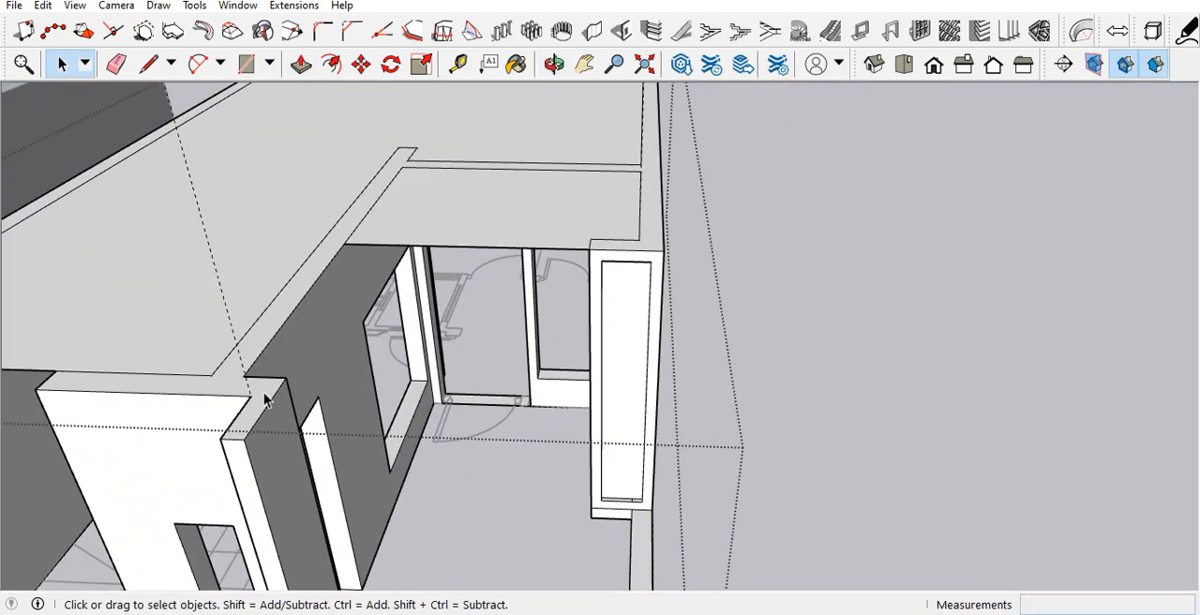
pyautogui.moveTo(268, 395); pyautogui.dragTo(310, 452, button='middle')
pyautogui.scroll(-1, 365, 440)
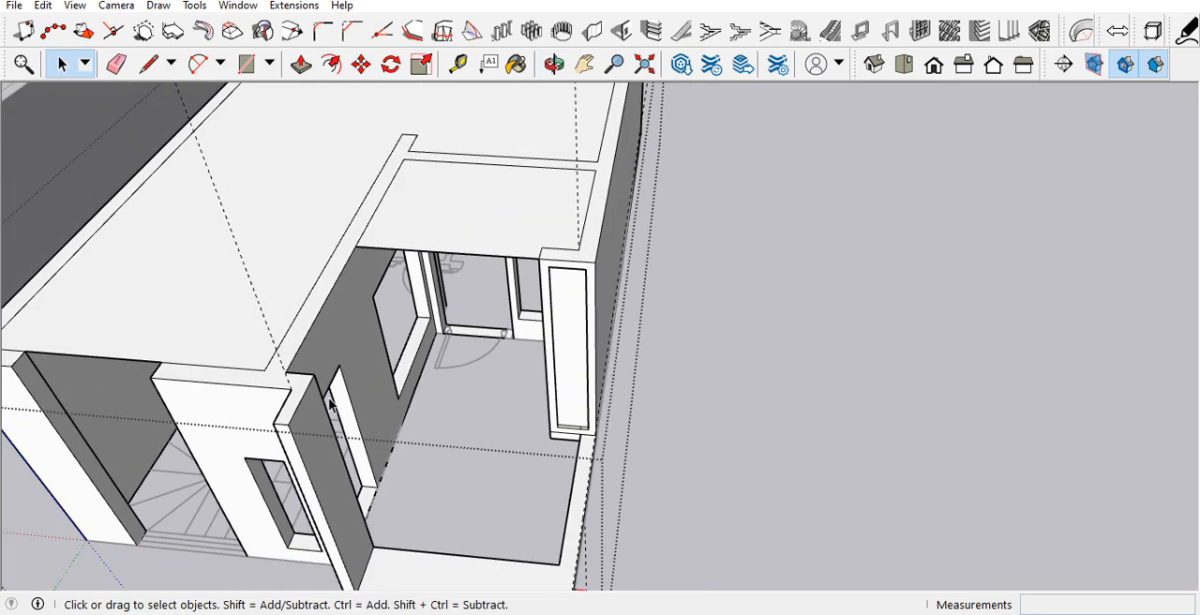
pyautogui.scroll(-4, 330, 403)
pyautogui.press('l')
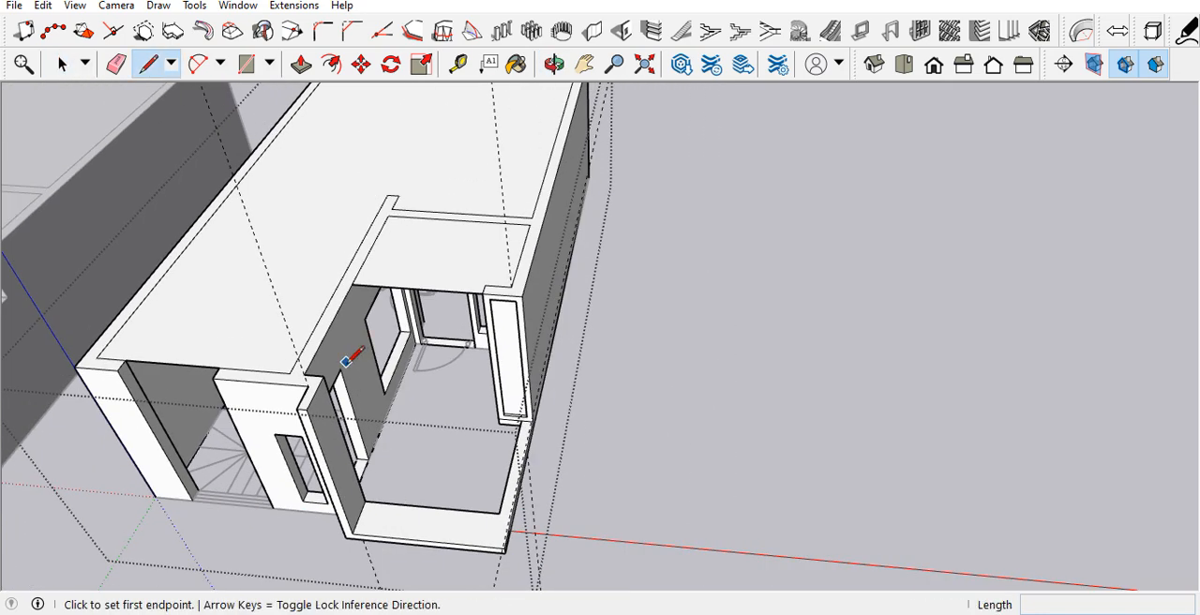
pyautogui.scroll(2, 344, 363)
pyautogui.click(315, 373)
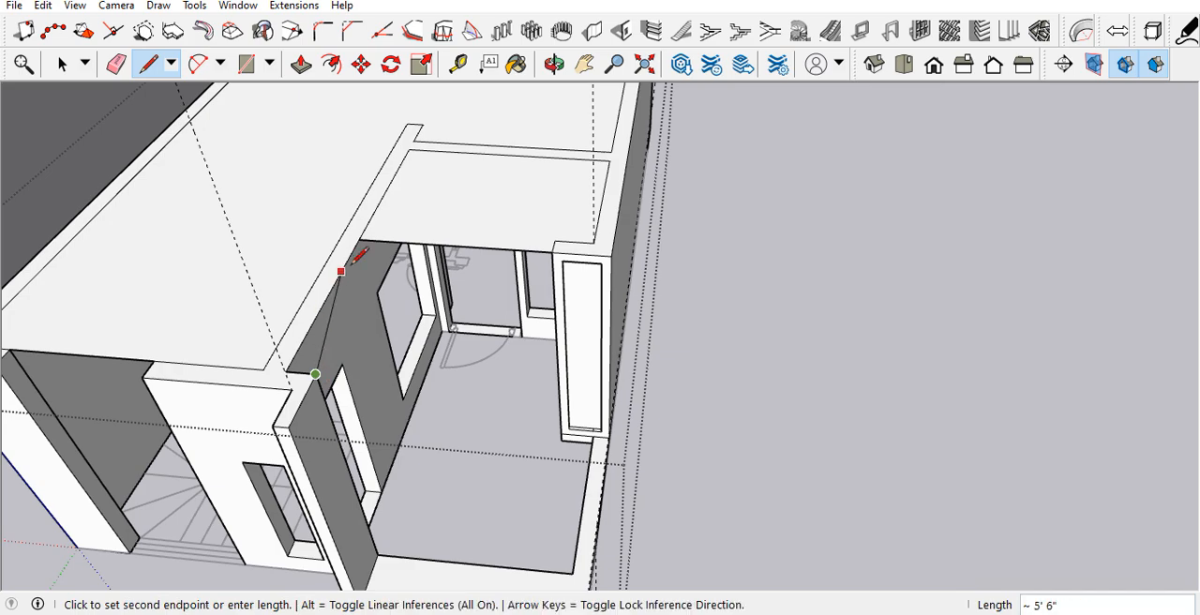
pyautogui.click(396, 233)
pyautogui.press('space')
pyautogui.scroll(2, 325, 390)
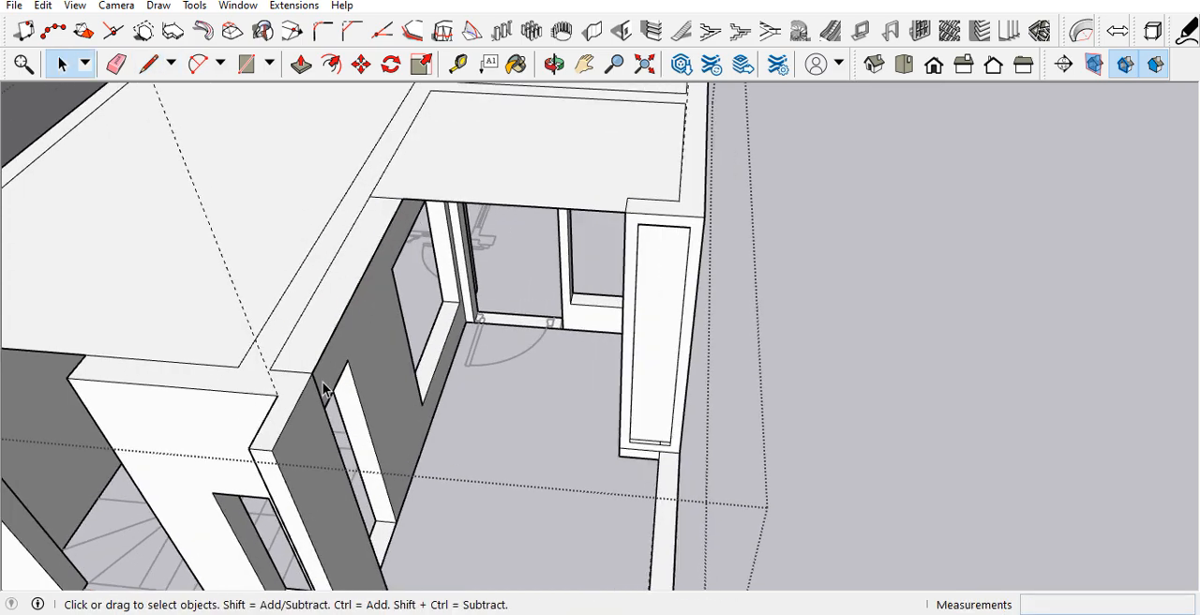
pyautogui.moveTo(325, 391); pyautogui.dragTo(464, 403, button='middle')
pyautogui.moveTo(394, 469)
pyautogui.mouseDown(button='middle')
pyautogui.moveTo(324, 383)
pyautogui.moveTo(260, 380)
pyautogui.moveTo(327, 489)
pyautogui.moveTo(474, 361)
pyautogui.moveTo(381, 463)
pyautogui.mouseUp(button='middle')
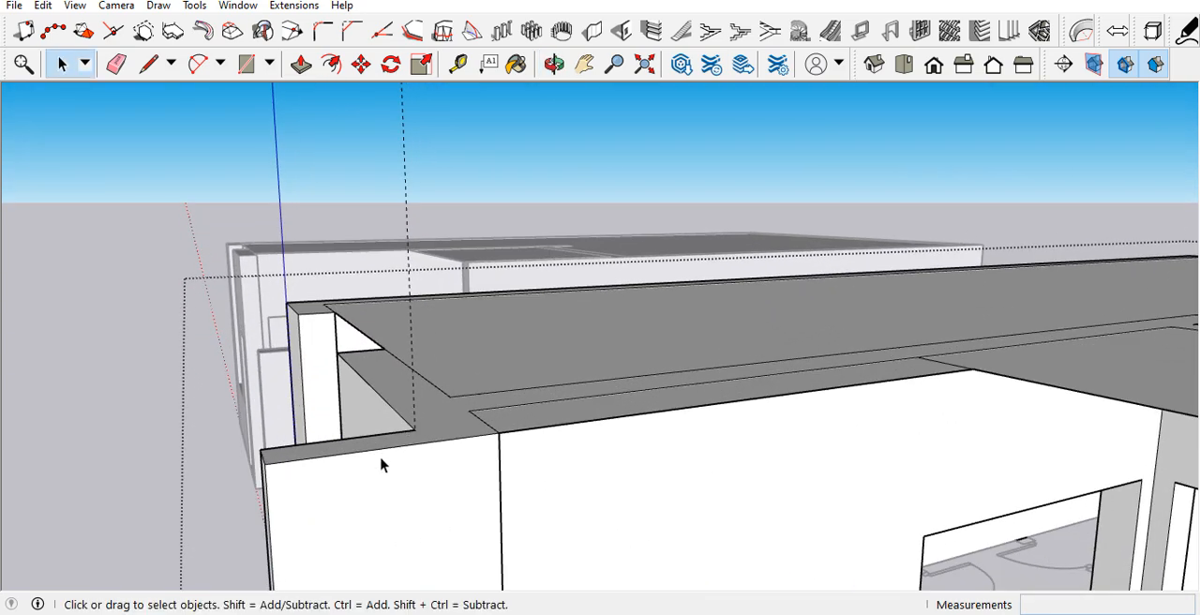
# Step: Copy the top edge of the projecting strip's balcony-facing side 6" straight down, marking off a band at the top
pyautogui.click(398, 460)
pyautogui.click(396, 453)
pyautogui.press('m')
pyautogui.press('ctrl')
pyautogui.click(270, 467)
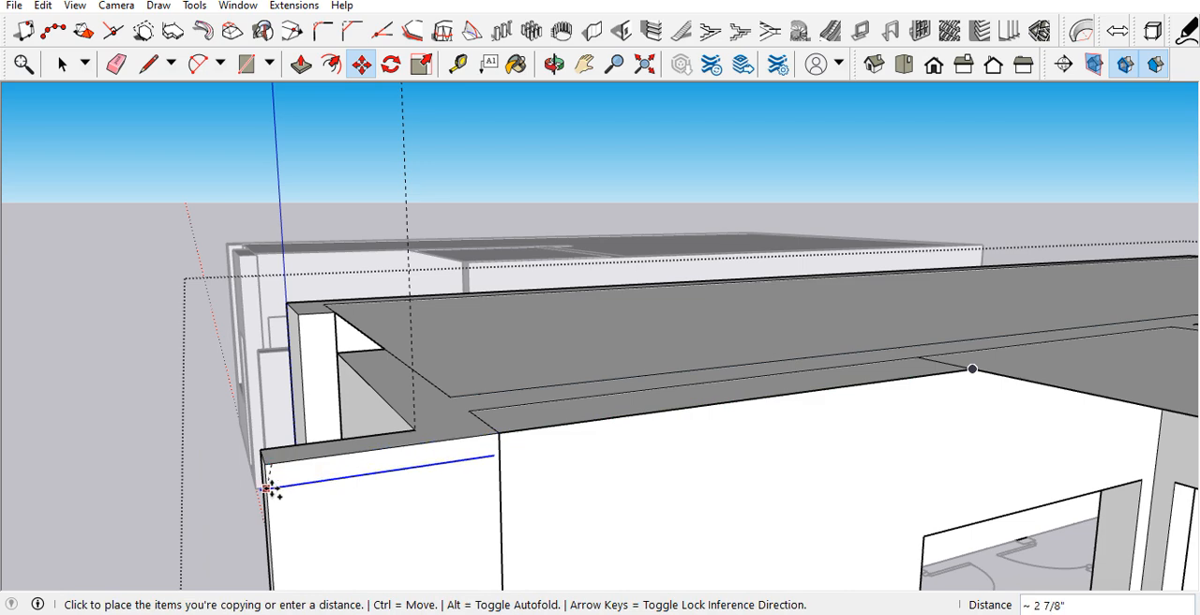
pyautogui.press('space')
pyautogui.moveTo(281, 541); pyautogui.dragTo(462, 413, button='middle')
pyautogui.press('m')
pyautogui.press('ctrl')
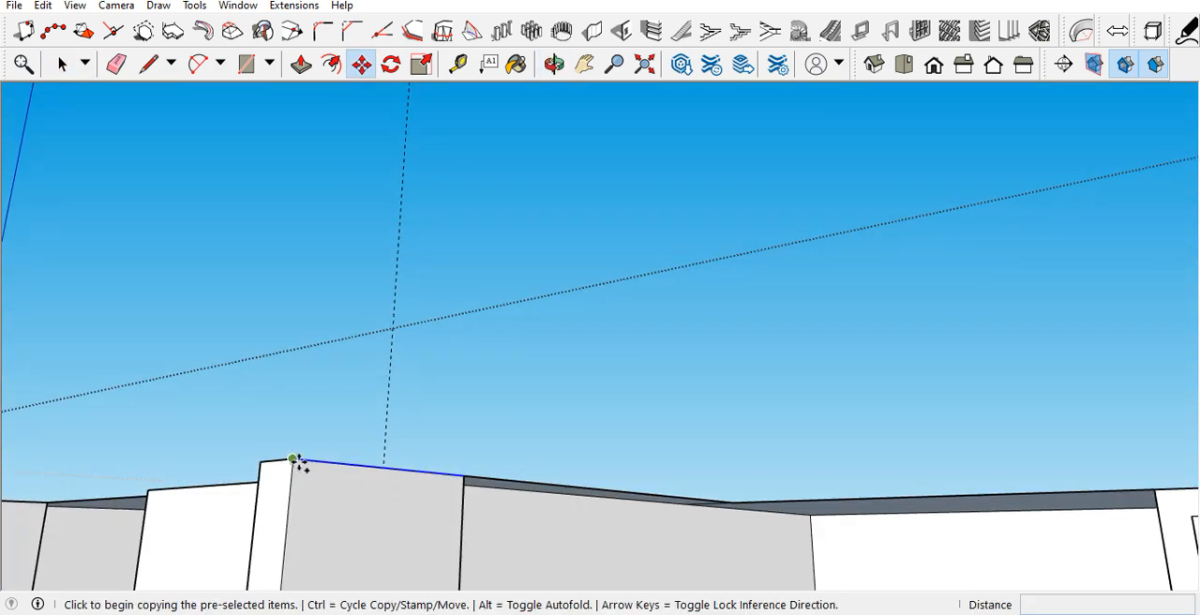
pyautogui.click(293, 460)
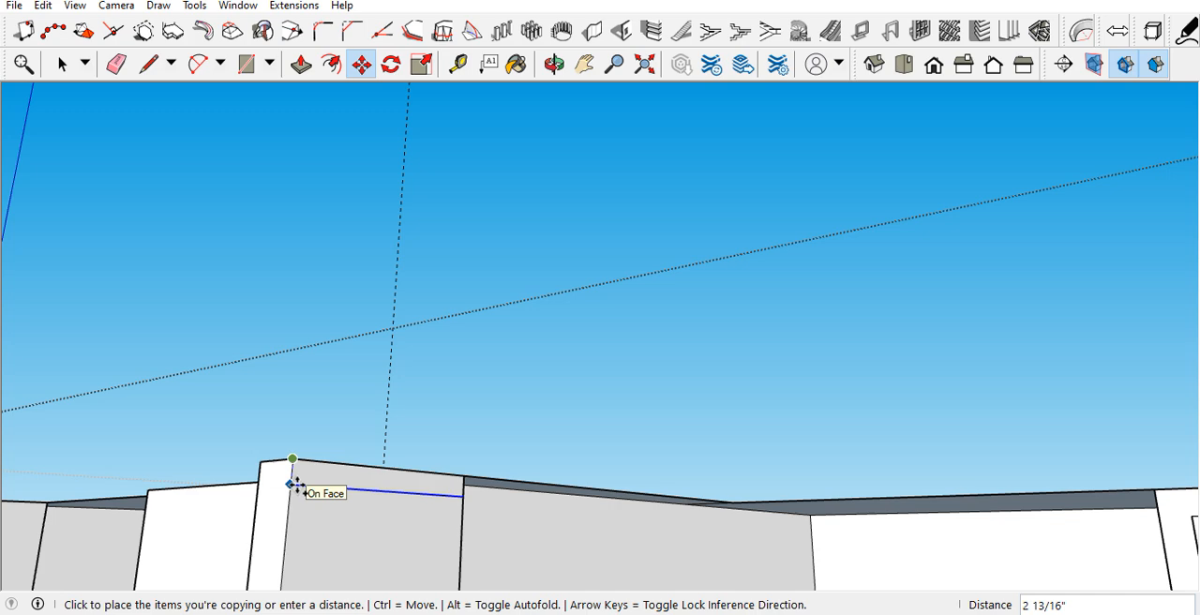
pyautogui.press('Return')
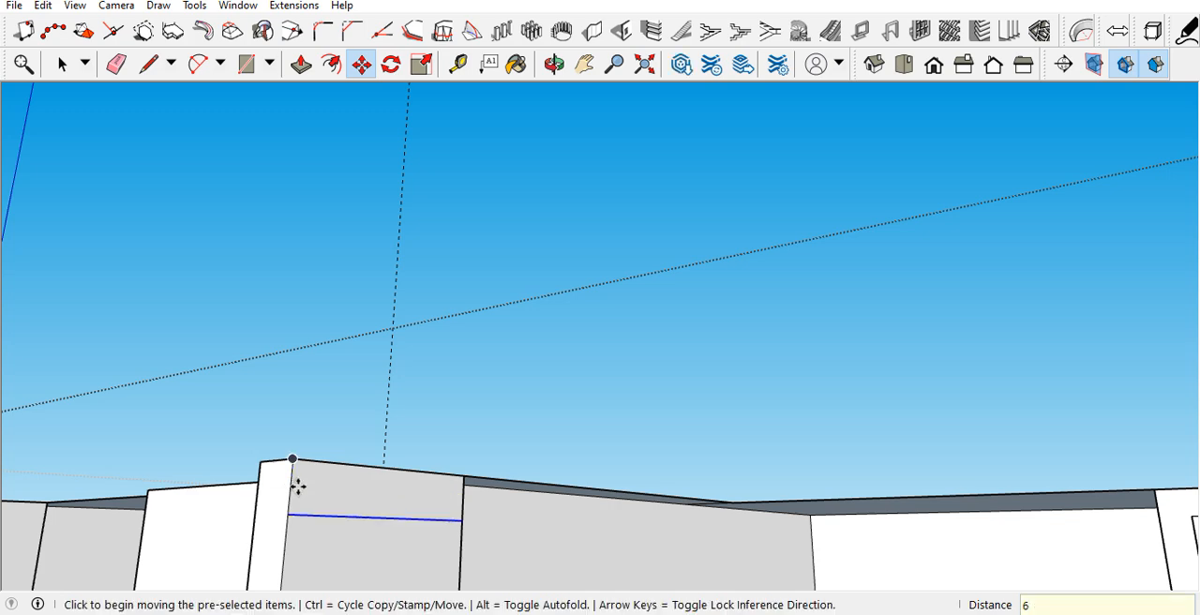
# Step: Pull the band at the strip's top 8' 9" across the balcony opening, in line with the outer side wall
pyautogui.press('p')
pyautogui.click(308, 508)
pyautogui.moveTo(435, 492); pyautogui.dragTo(455, 492, button='middle')
pyautogui.click(458, 483)
pyautogui.scroll(-5, 369, 297)
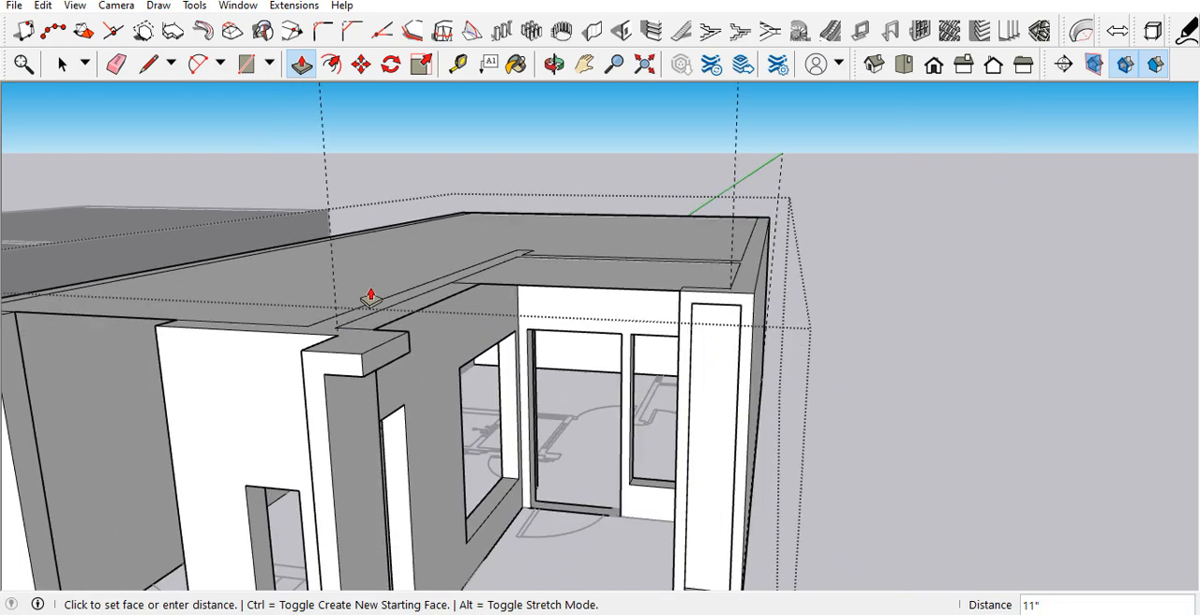
pyautogui.scroll(2, 642, 356)
pyautogui.scroll(2, 657, 372)
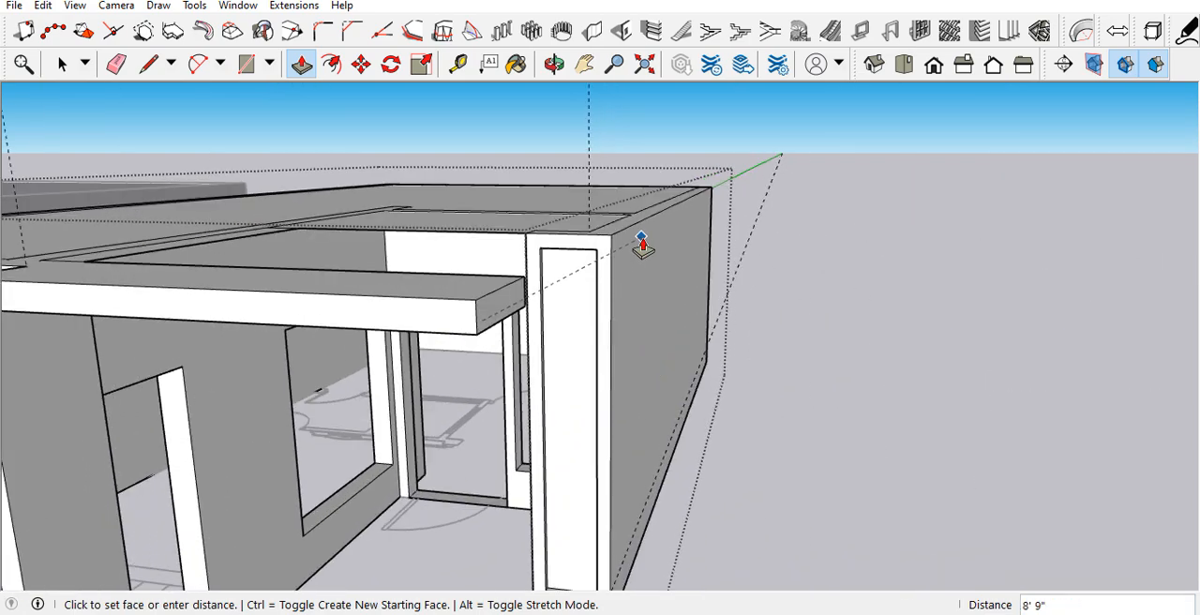
pyautogui.click(642, 232)
# Step: Pull the L-shaped rear face shared by the new top beam and the vertical strip 4 1/2" inward
pyautogui.moveTo(638, 260); pyautogui.dragTo(718, 370, button='middle')
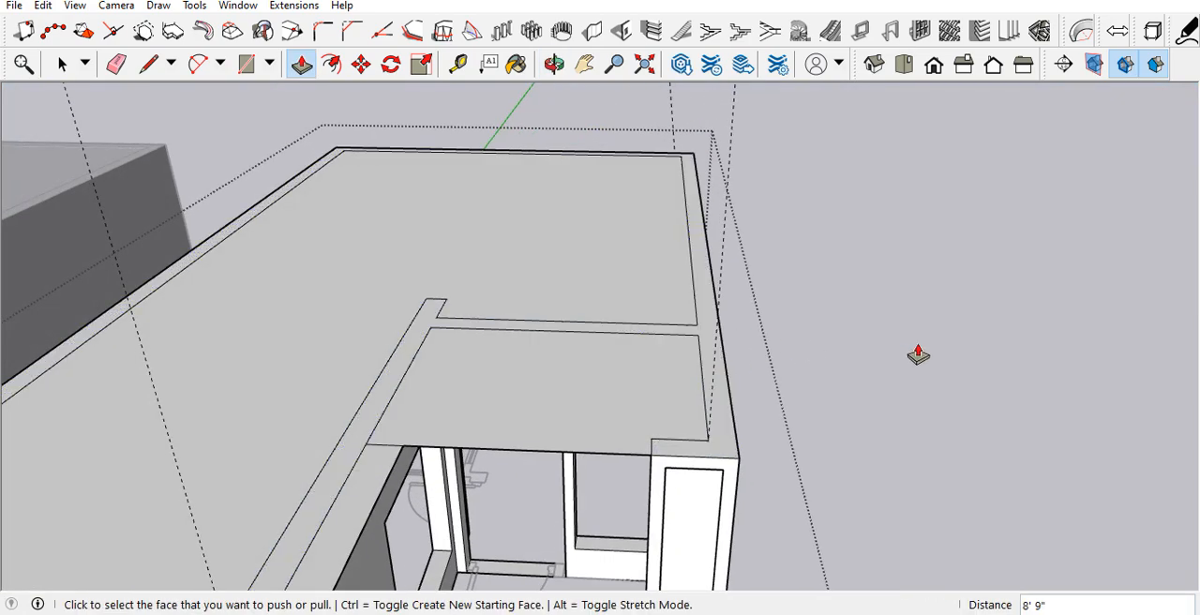
pyautogui.moveTo(903, 357); pyautogui.dragTo(547, 306, button='middle')
pyautogui.moveTo(520, 375); pyautogui.dragTo(80, 321, button='middle')
pyautogui.scroll(3, 93, 294)
pyautogui.click(115, 286)
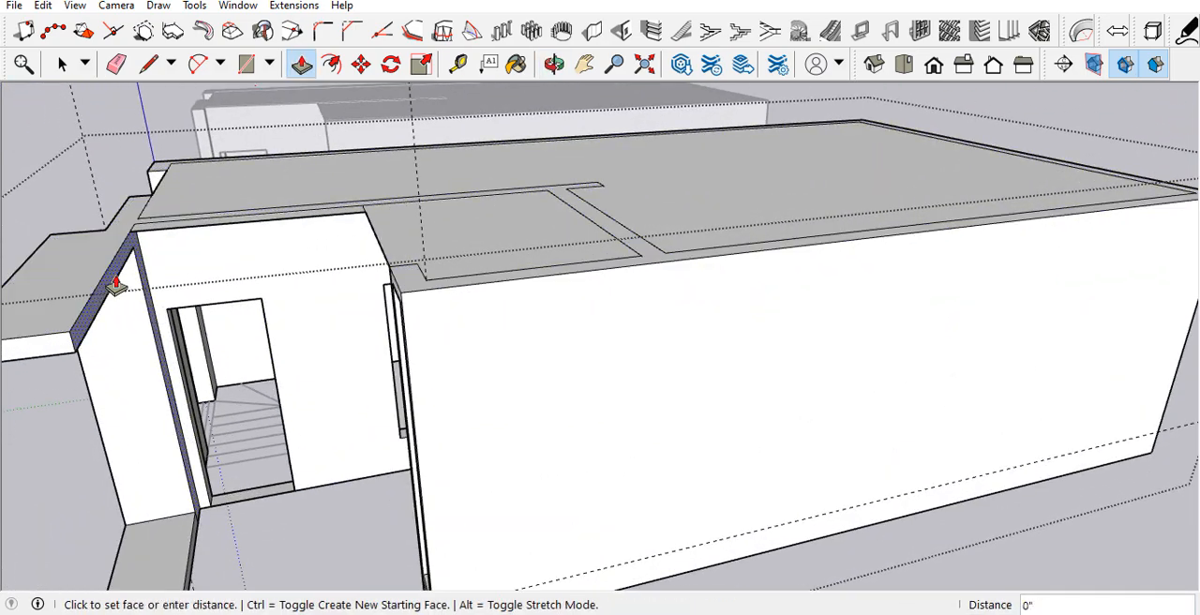
pyautogui.click(189, 271)
pyautogui.press('space')
# Step: Draw a short line across the L-shaped rear face where beam and strip meet, separating the beam's part
pyautogui.scroll(4, 187, 269)
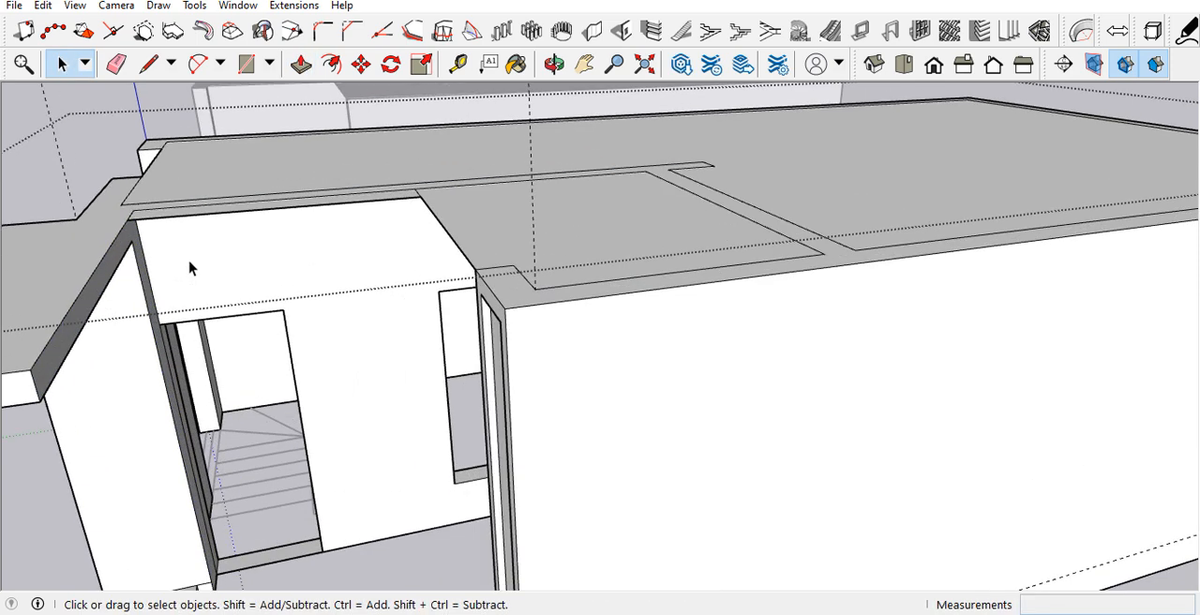
pyautogui.press('l')
pyautogui.click(125, 238)
pyautogui.click(132, 223)
# Step: Pull the top beam's rear face 6' 9 1/2" back to the balcony pier to form a canopy over the balcony
pyautogui.press('p')
pyautogui.click(131, 241)
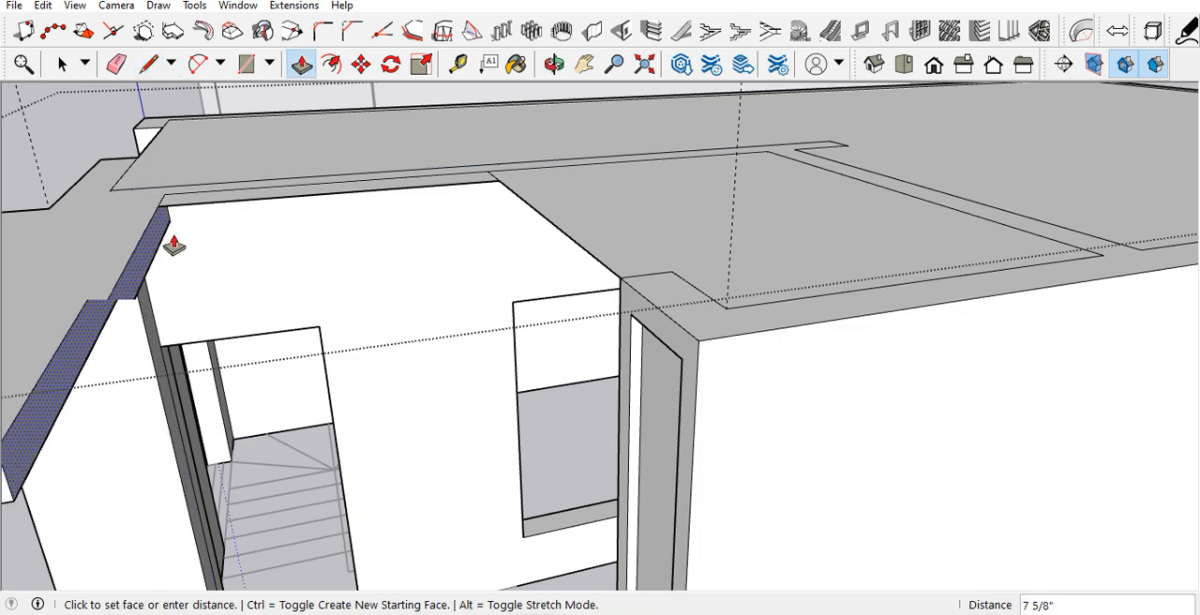
pyautogui.scroll(-2, 375, 262)
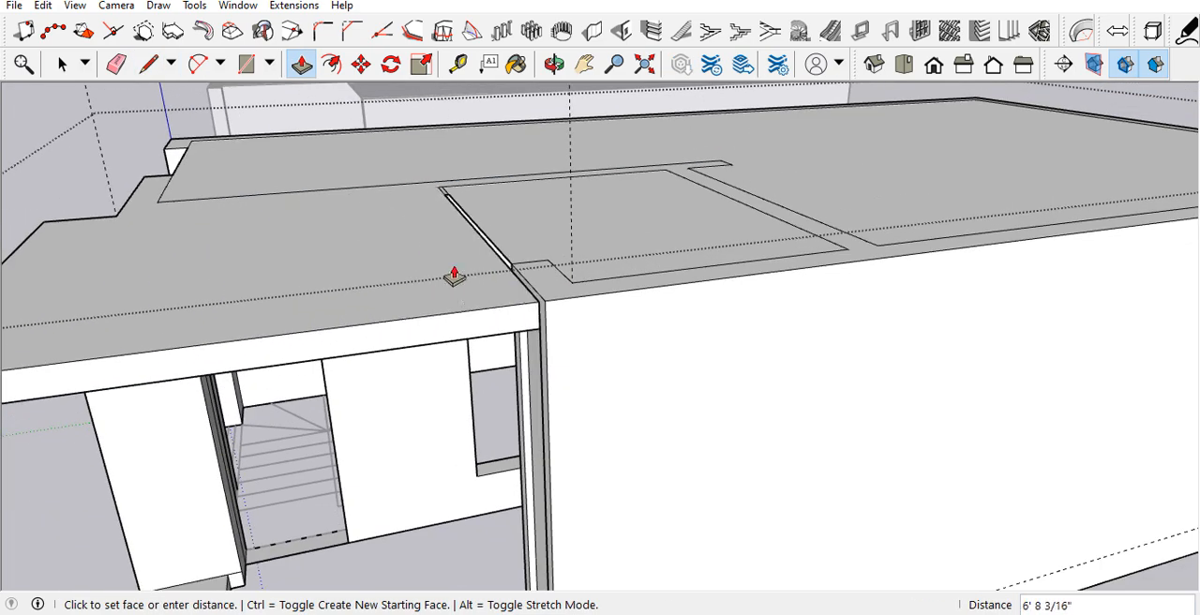
pyautogui.click(547, 309)
pyautogui.moveTo(460, 300); pyautogui.dragTo(736, 249, button='middle')
pyautogui.press('space')
# Step: Examine the new canopy, vertical strip and low balcony wall from the front, above and the side
pyautogui.scroll(-6, 763, 249)
pyautogui.moveTo(686, 336); pyautogui.dragTo(773, 267, button='middle')
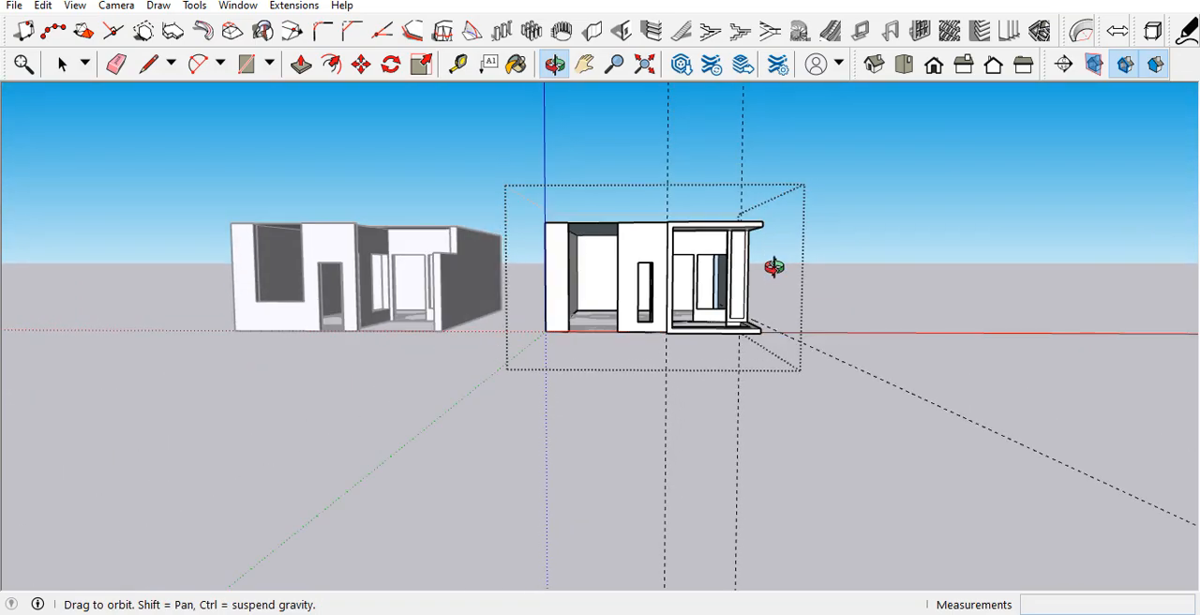
pyautogui.scroll(5, 576, 329)
pyautogui.moveTo(575, 329); pyautogui.dragTo(715, 436, button='middle')
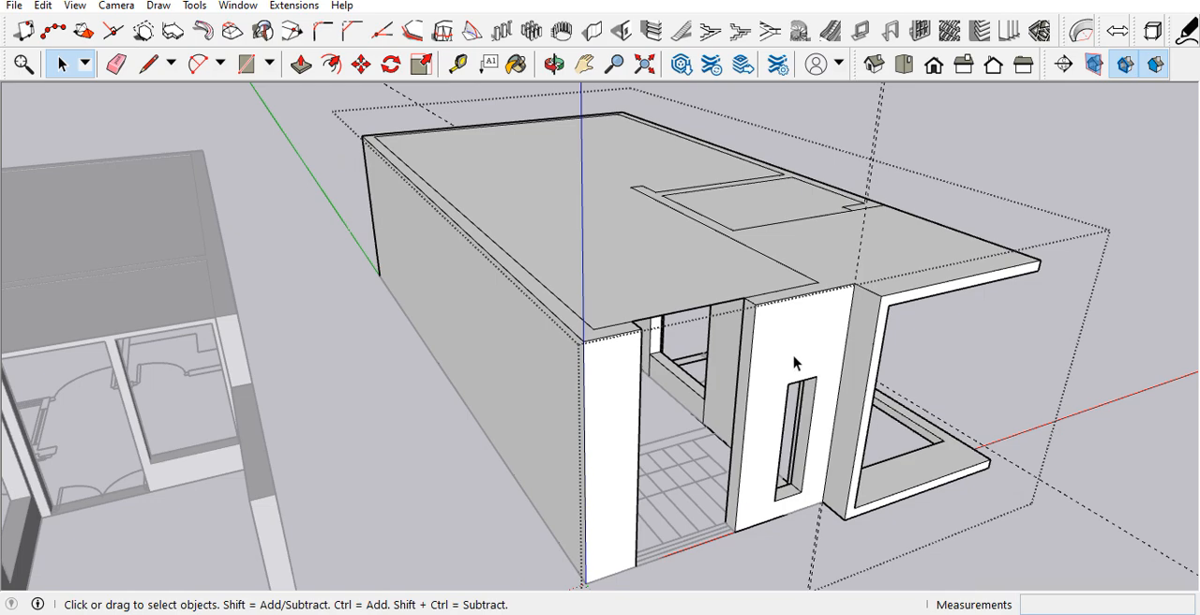
pyautogui.scroll(-3, 795, 364)
pyautogui.scroll(-4, 795, 380)
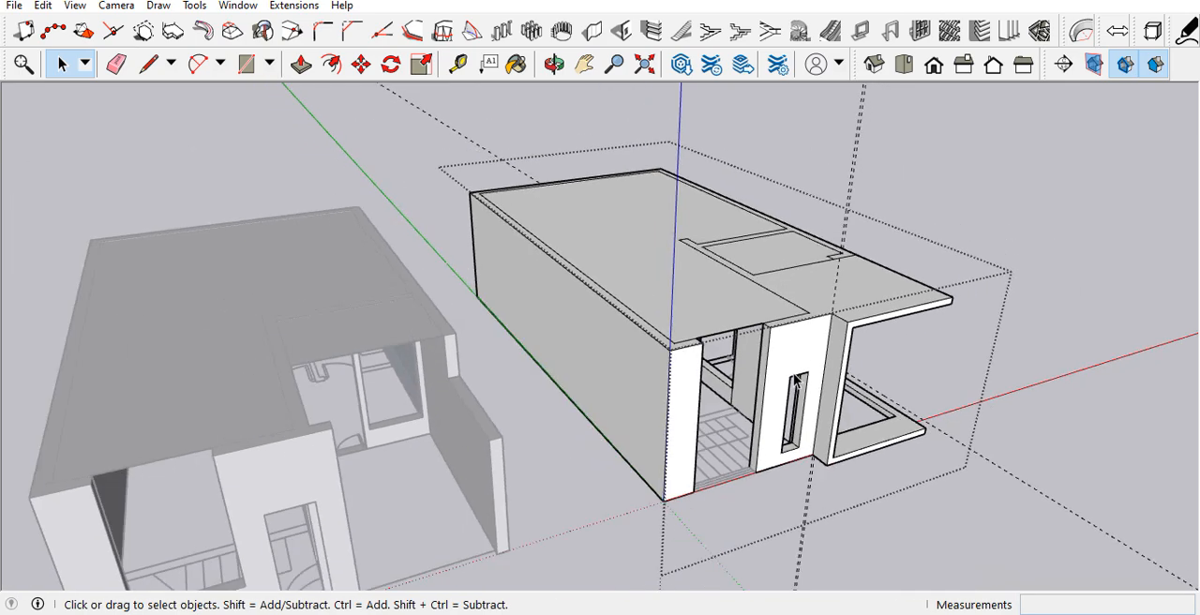
pyautogui.moveTo(731, 329); pyautogui.dragTo(509, 279, button='middle')
pyautogui.scroll(6, 847, 448)
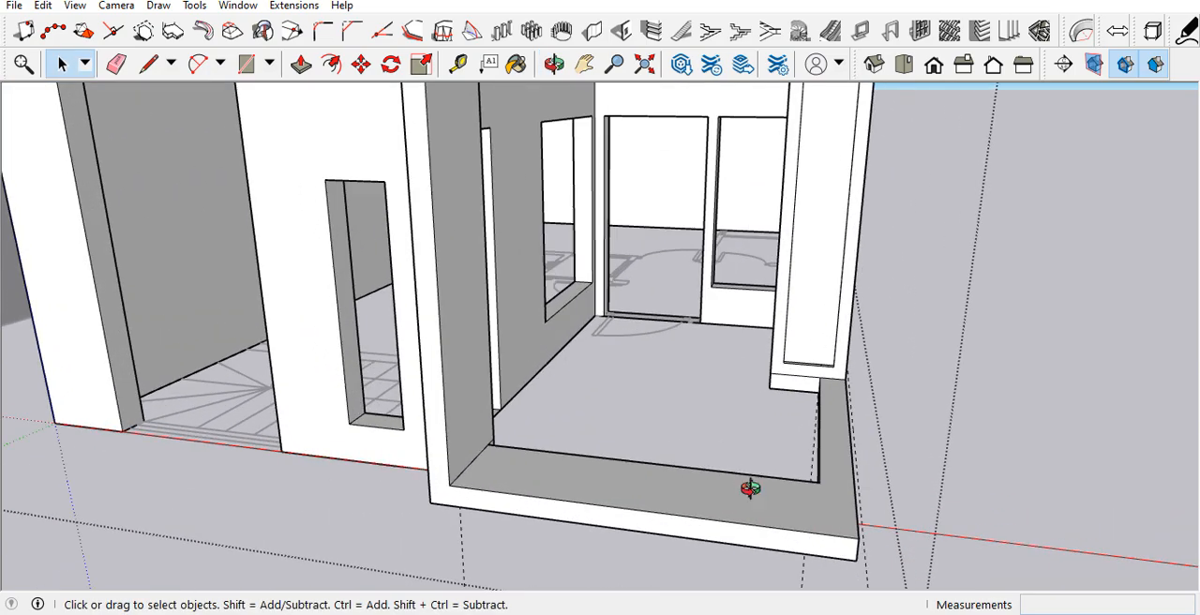
# Step: Push the narrow rear face of the frame's vertical strip in by 4 1/2" beside the balcony doorway
pyautogui.moveTo(750, 488); pyautogui.dragTo(281, 488, button='middle')
pyautogui.scroll(3, 648, 450)
pyautogui.scroll(-4, 633, 471)
pyautogui.moveTo(601, 392); pyautogui.dragTo(565, 367, button='middle')
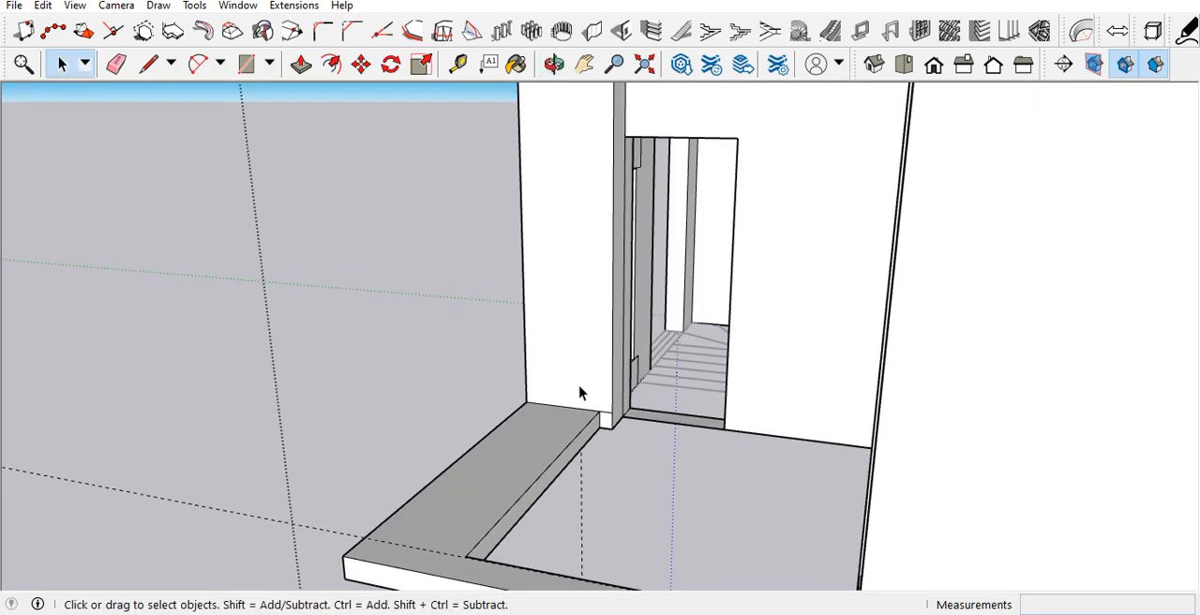
pyautogui.press('p')
pyautogui.click(615, 407)
pyautogui.click(591, 448)
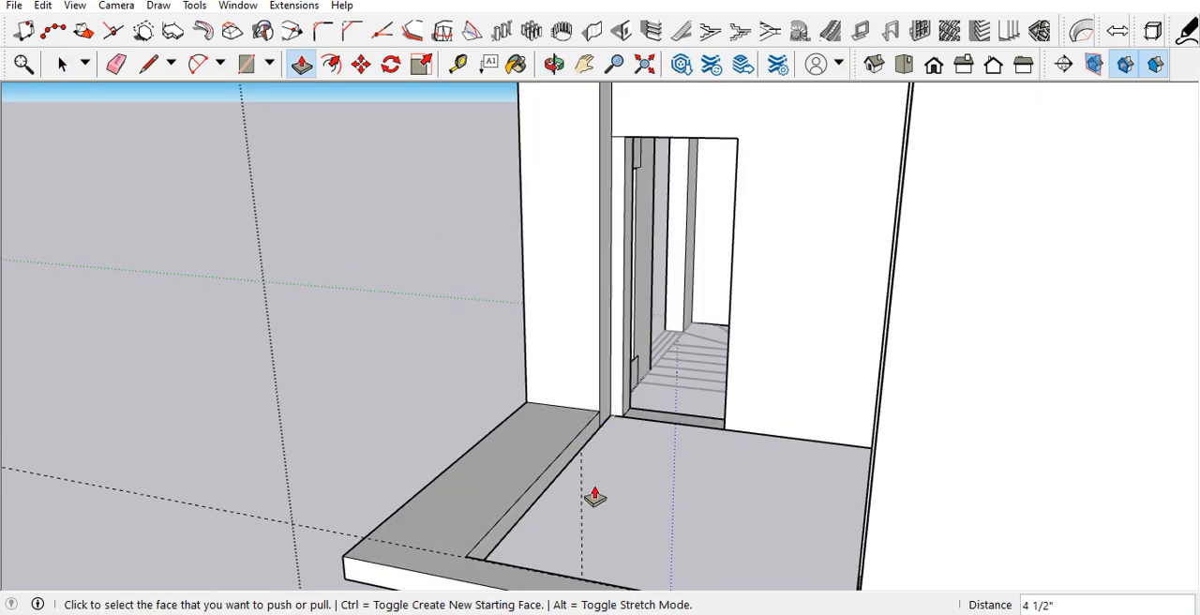
# Step: Examine the front frame around the balcony, including its corners, canopy underside and low wall, from several angles
pyautogui.scroll(-3, 593, 459)
pyautogui.moveTo(594, 446); pyautogui.dragTo(905, 527, button='middle')
pyautogui.moveTo(714, 448); pyautogui.dragTo(586, 446, button='middle')
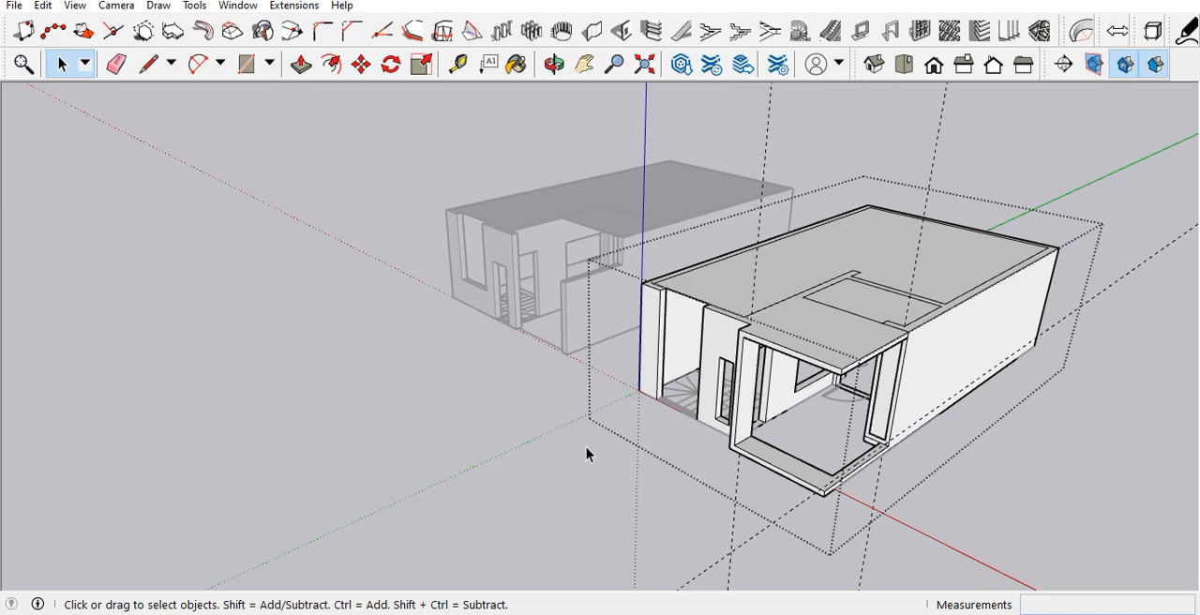
pyautogui.scroll(8, 857, 457)
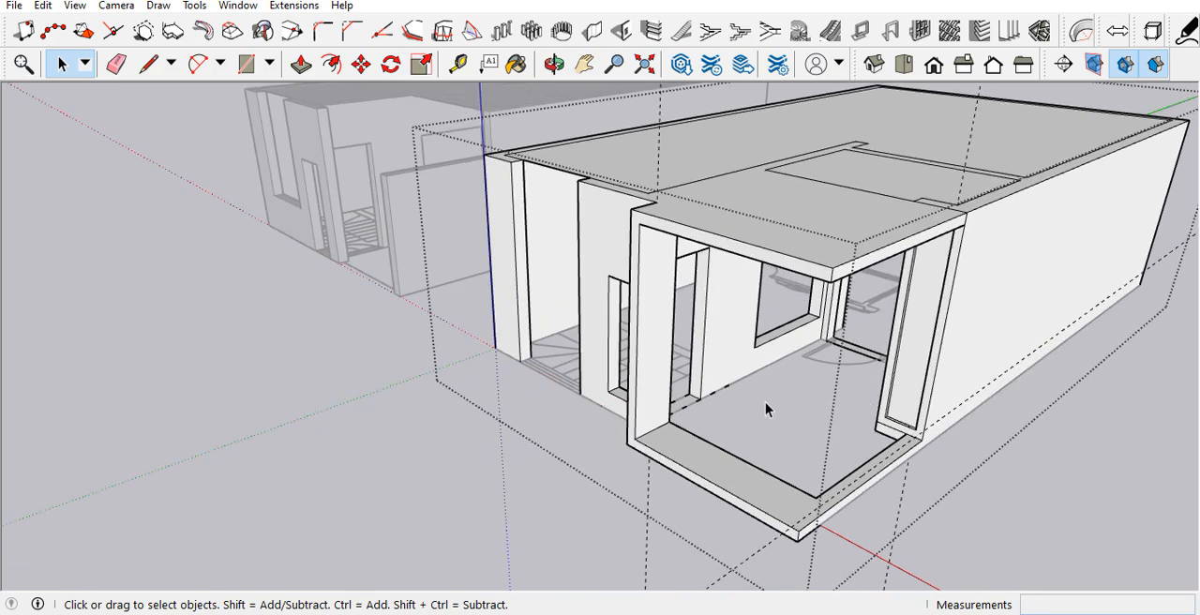
pyautogui.moveTo(781, 411); pyautogui.dragTo(889, 485, button='middle')
pyautogui.scroll(-4, 311, 452)
pyautogui.scroll(5, 740, 460)
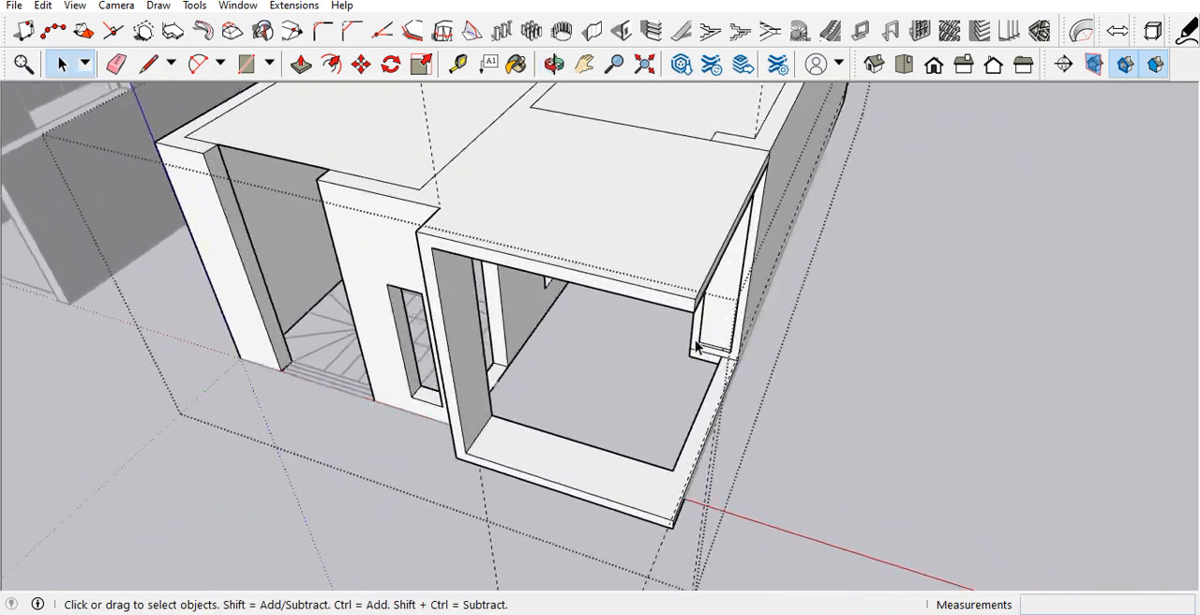
pyautogui.scroll(-4, 595, 469)
pyautogui.scroll(4, 594, 469)
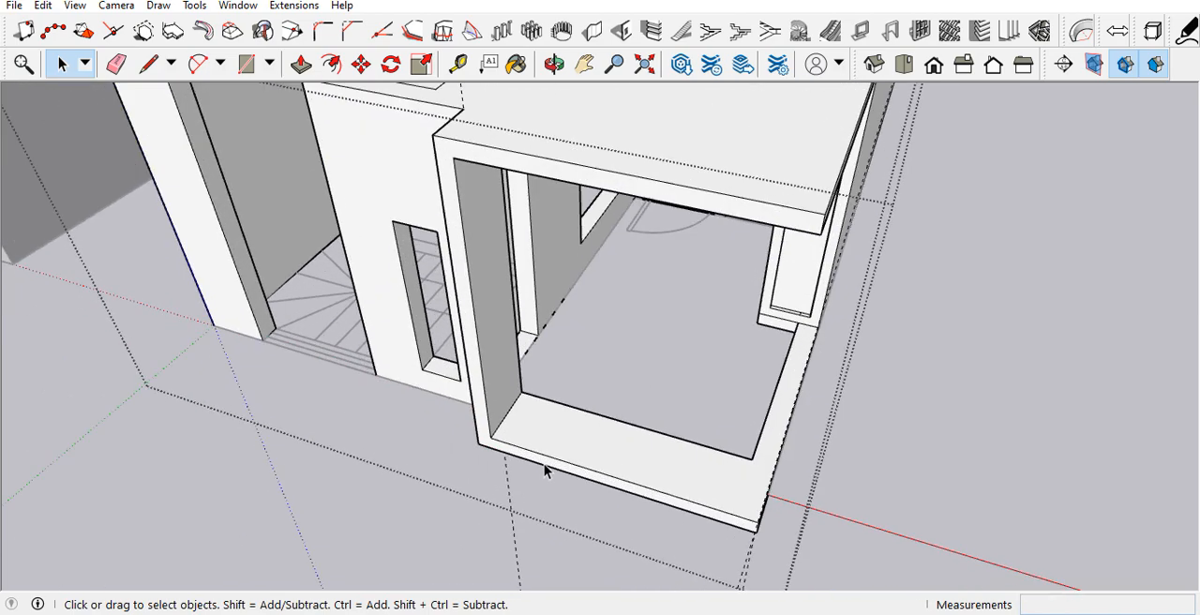
pyautogui.scroll(1, 545, 469)
pyautogui.scroll(-3, 545, 466)
pyautogui.moveTo(541, 509); pyautogui.dragTo(762, 484, button='middle')
pyautogui.scroll(-3, 647, 476)
pyautogui.scroll(-2, 639, 481)
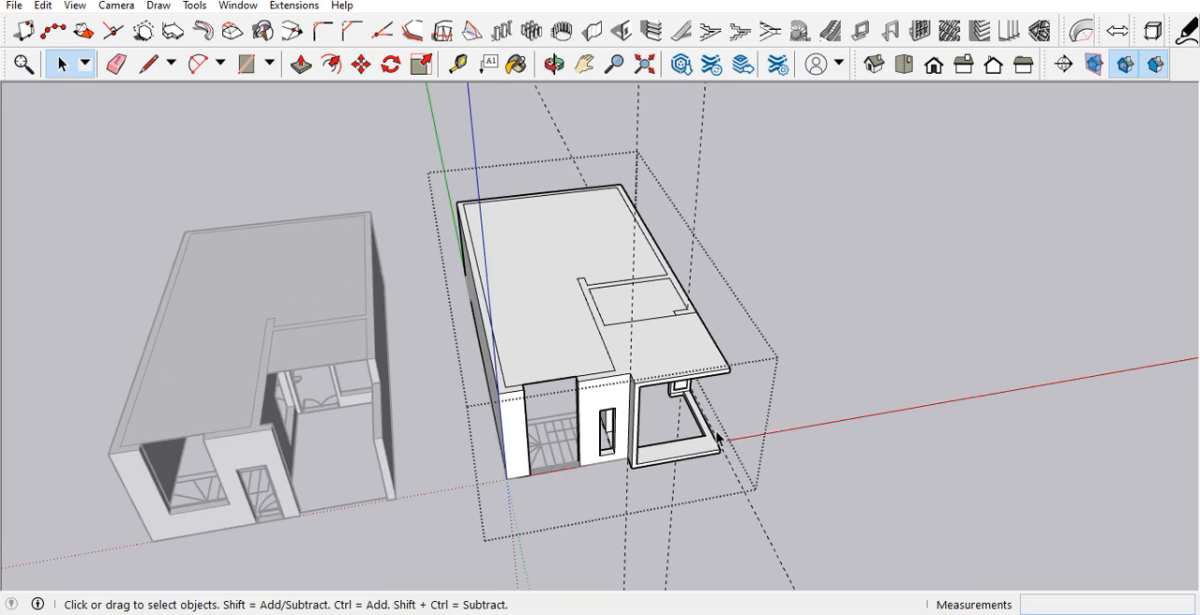
pyautogui.scroll(4, 722, 441)
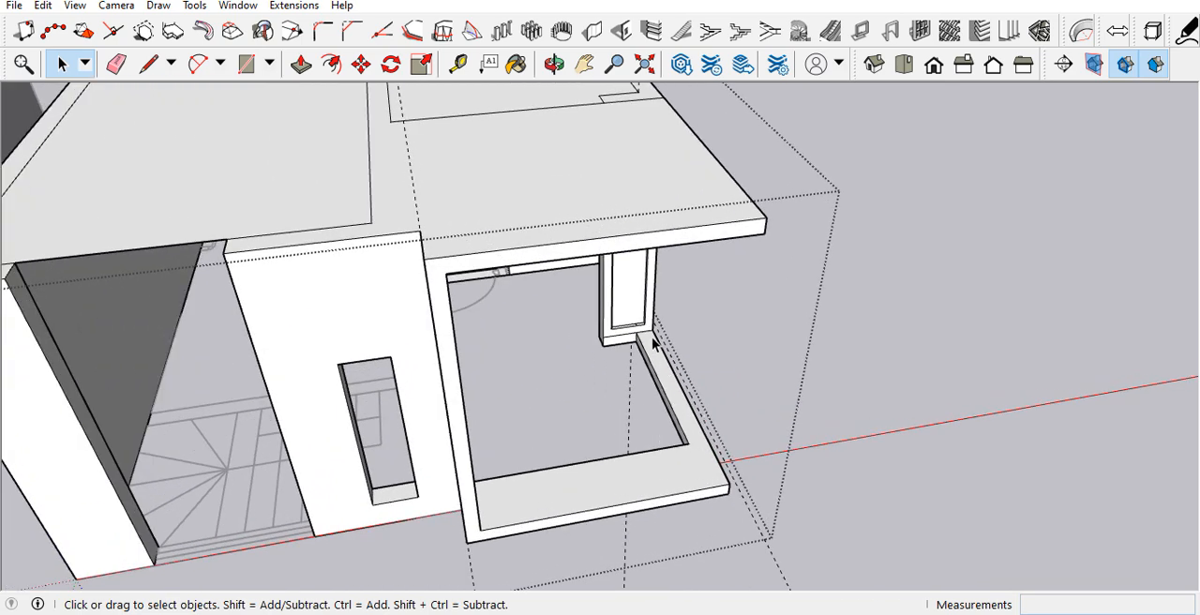
pyautogui.scroll(-3, 652, 336)
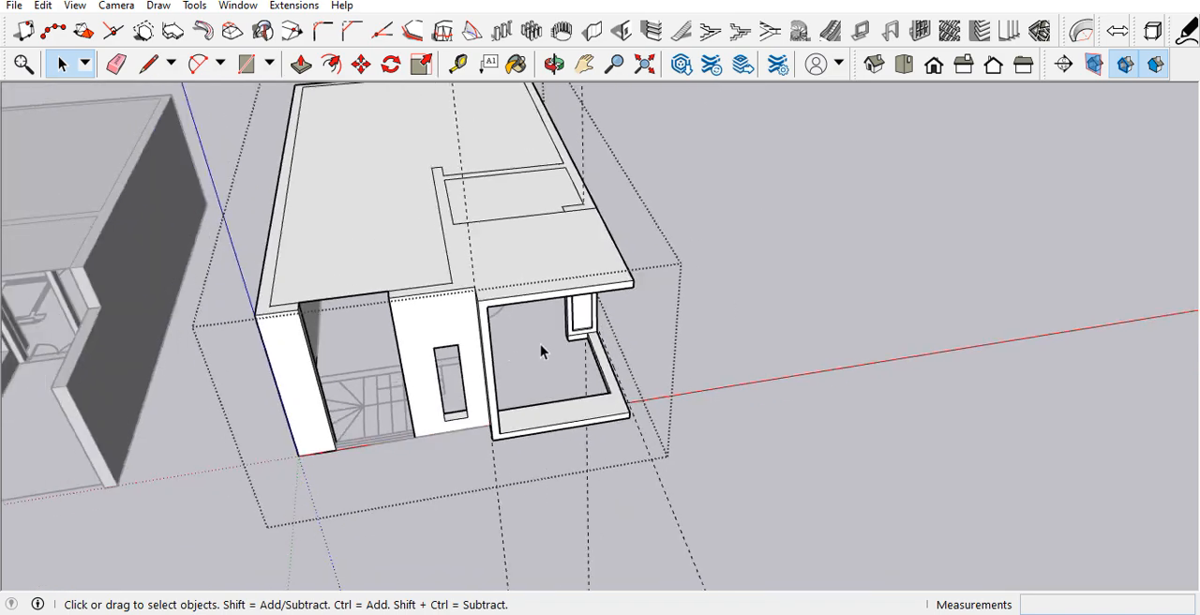
pyautogui.scroll(2, 771, 370)
pyautogui.scroll(3, 710, 341)
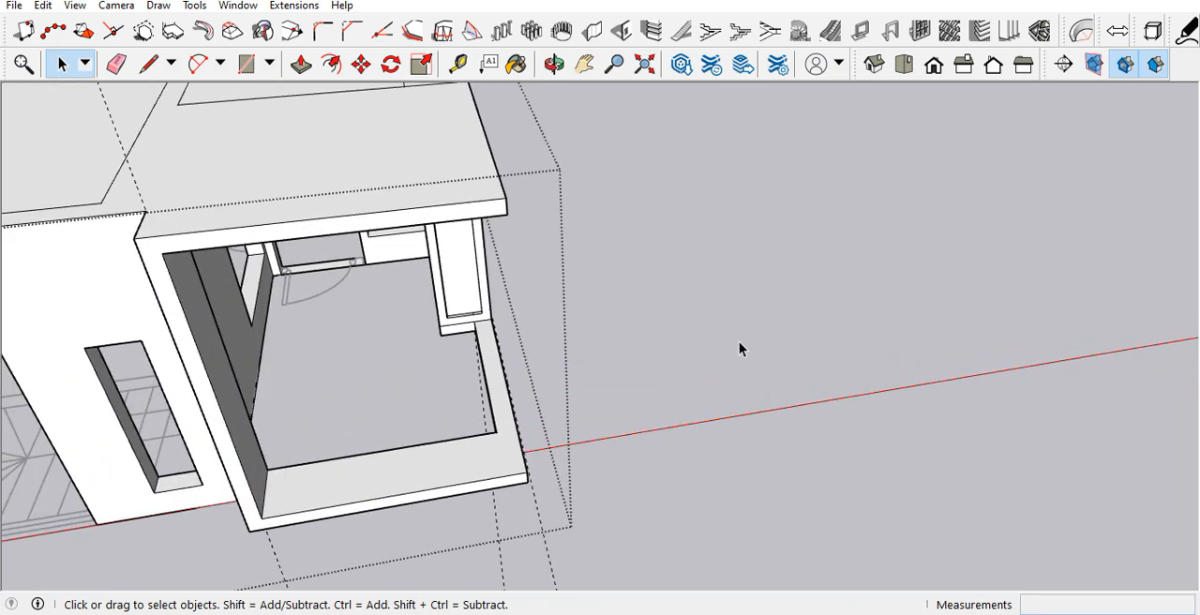
pyautogui.scroll(-4, 733, 338)
pyautogui.moveTo(598, 351); pyautogui.dragTo(569, 342, button='middle')
pyautogui.scroll(-3, 569, 342)
pyautogui.scroll(-2, 756, 438)
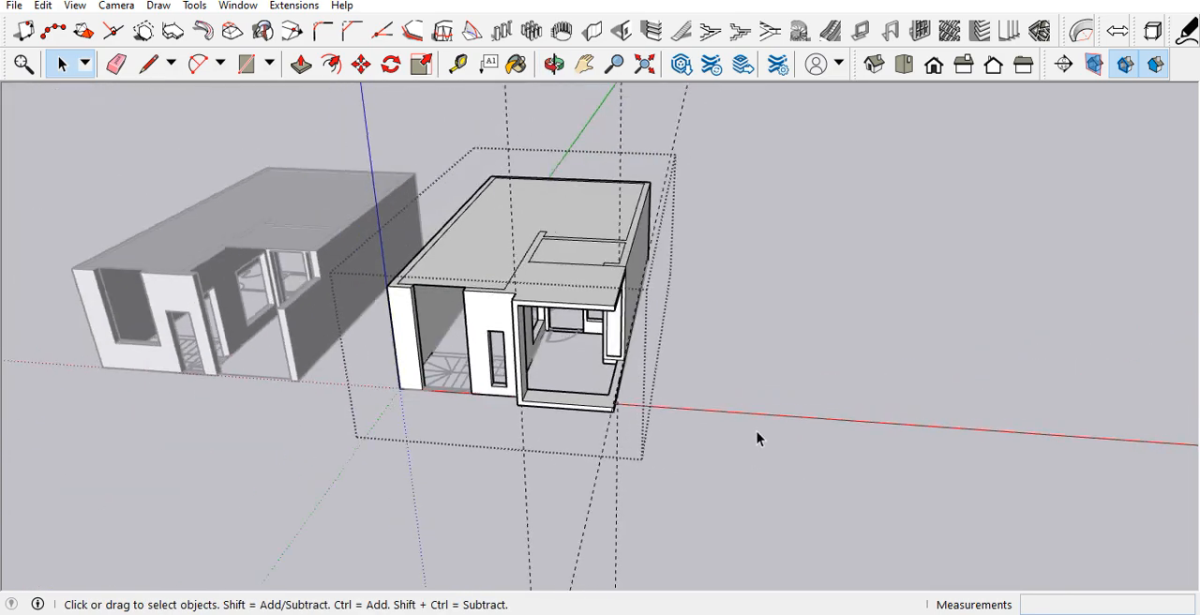
pyautogui.scroll(2, 530, 309)
pyautogui.moveTo(509, 303); pyautogui.dragTo(536, 250, button='middle')
pyautogui.scroll(-2, 594, 322)
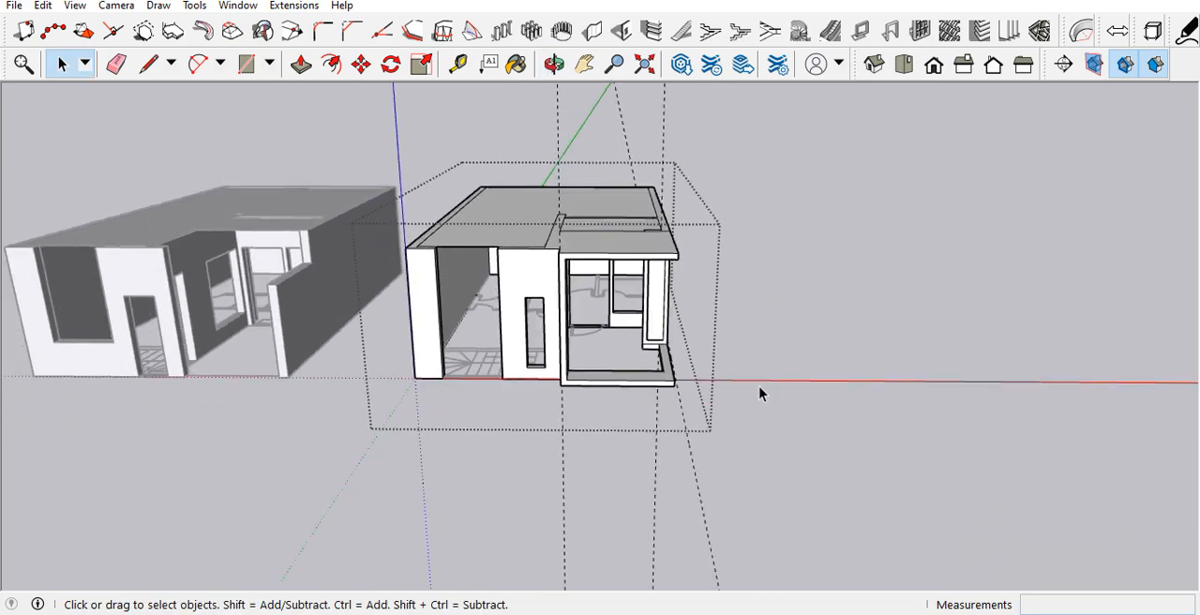
pyautogui.scroll(2, 616, 348)
pyautogui.scroll(3, 741, 316)
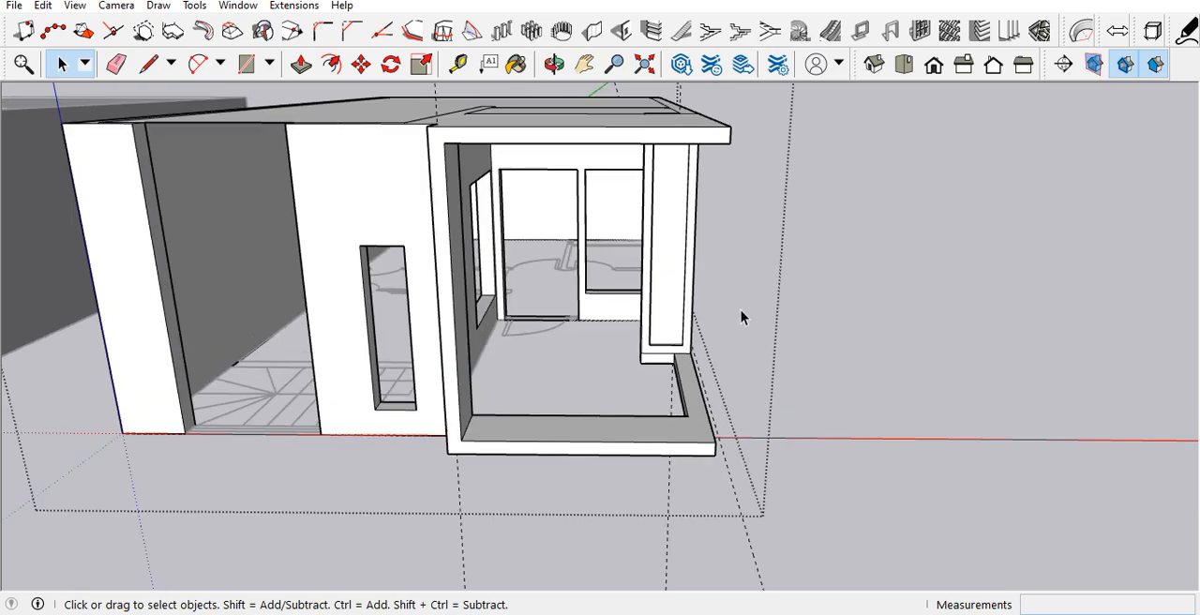
pyautogui.scroll(-3, 736, 324)
pyautogui.moveTo(723, 334); pyautogui.dragTo(692, 357, button='middle')
pyautogui.scroll(-2, 750, 342)
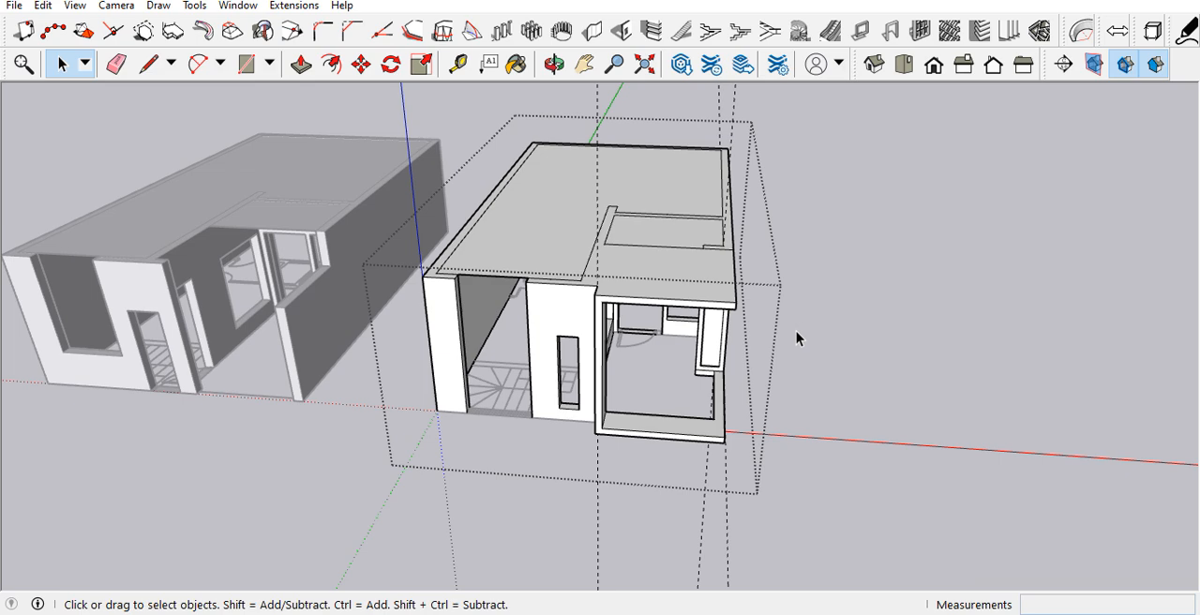
pyautogui.scroll(-2, 796, 338)
pyautogui.moveTo(759, 420); pyautogui.dragTo(825, 368, button='middle')
pyautogui.scroll(-3, 622, 404)
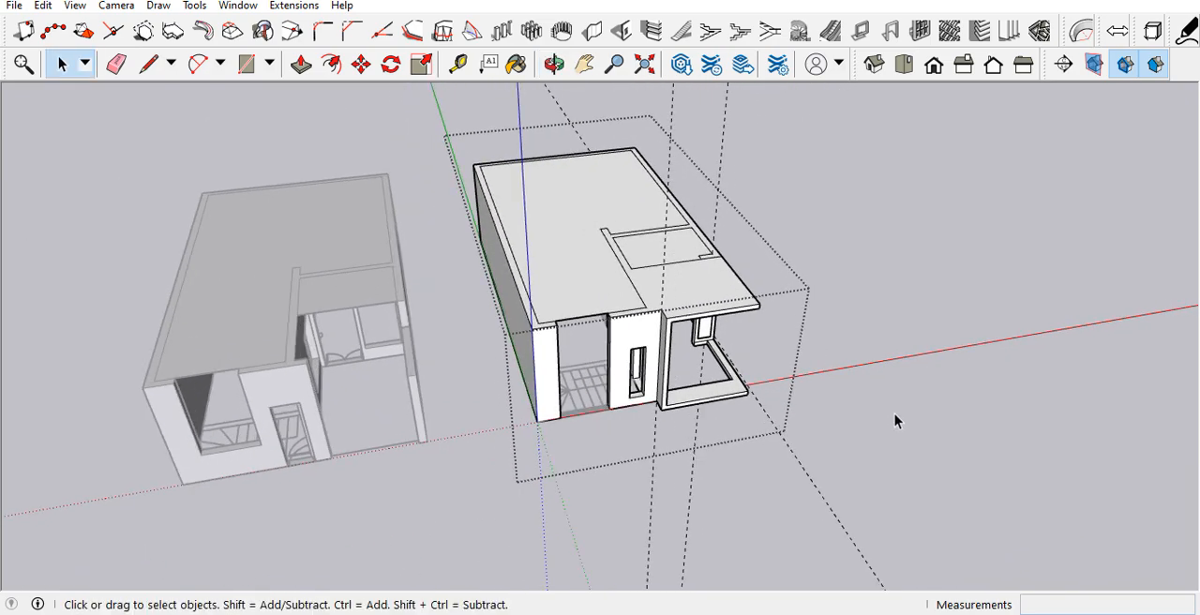
pyautogui.scroll(2, 894, 414)
pyautogui.scroll(4, 597, 344)
pyautogui.moveTo(602, 327); pyautogui.dragTo(509, 265, button='middle')
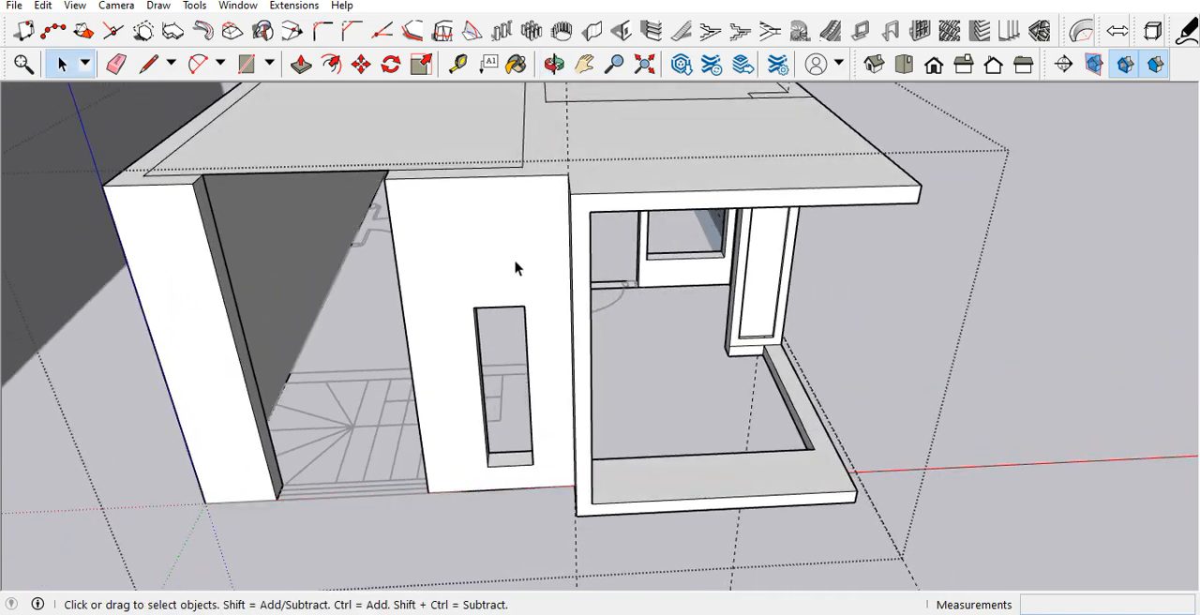
pyautogui.scroll(-4, 538, 278)
pyautogui.scroll(-2, 536, 279)
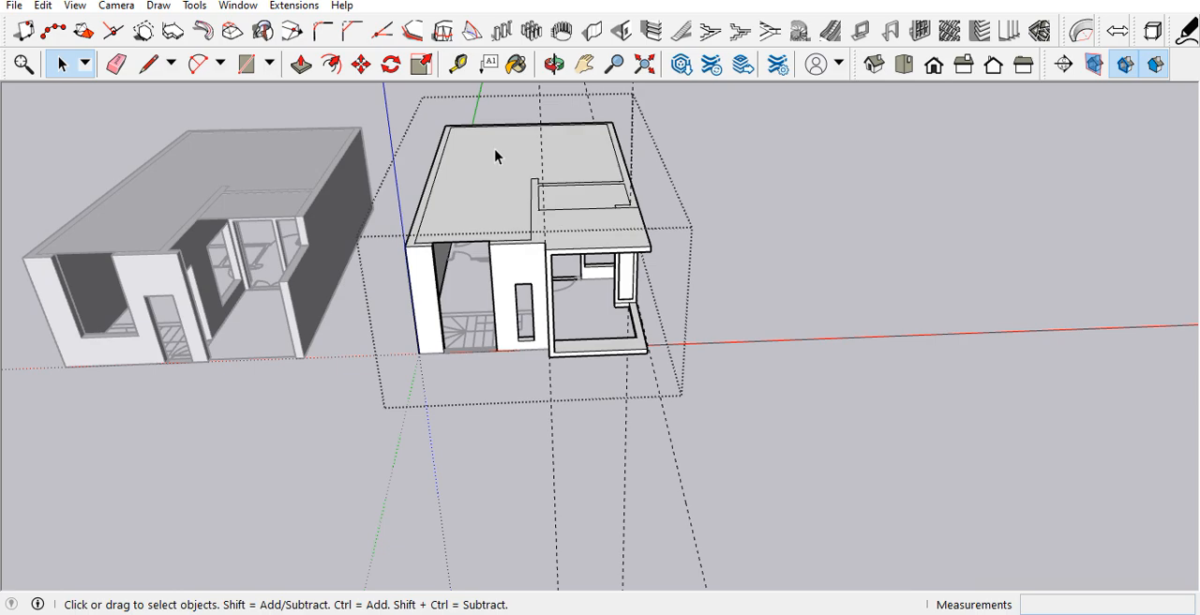
pyautogui.scroll(5, 474, 375)
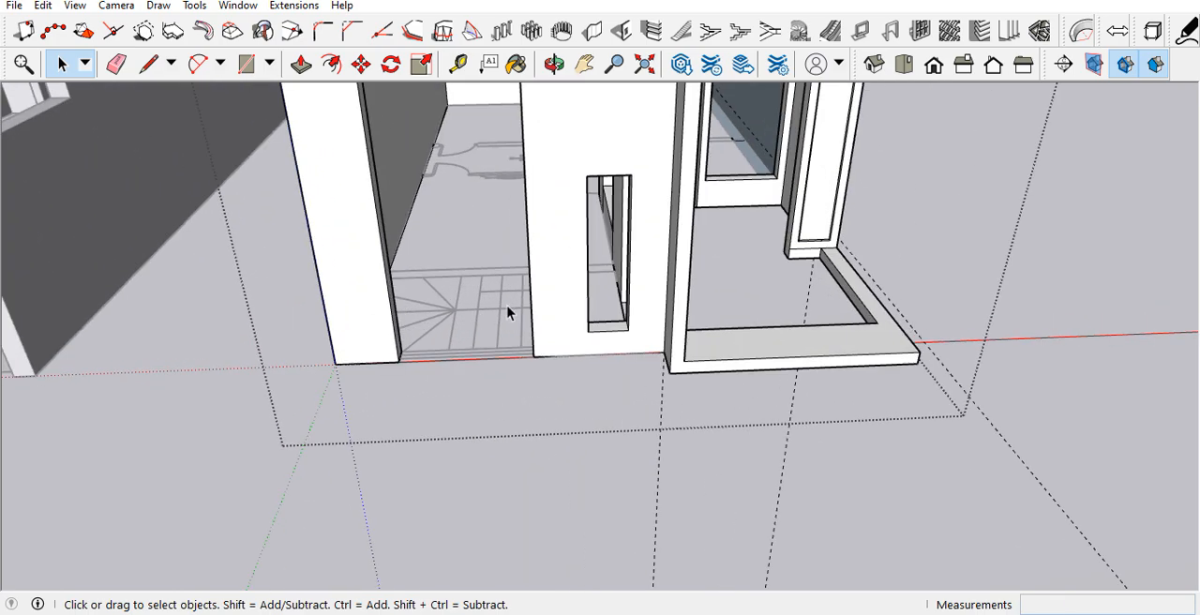
pyautogui.scroll(-1, 522, 368)
pyautogui.moveTo(577, 309); pyautogui.dragTo(403, 258, button='middle')
pyautogui.scroll(-3, 587, 303)
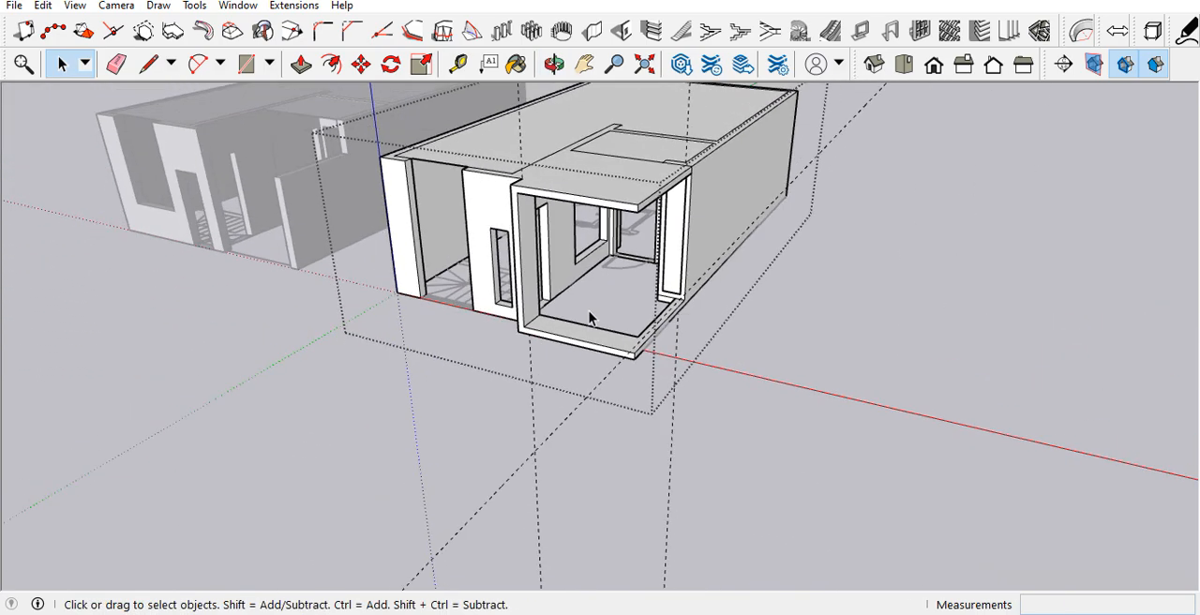
pyautogui.moveTo(527, 225); pyautogui.dragTo(610, 324, button='middle')
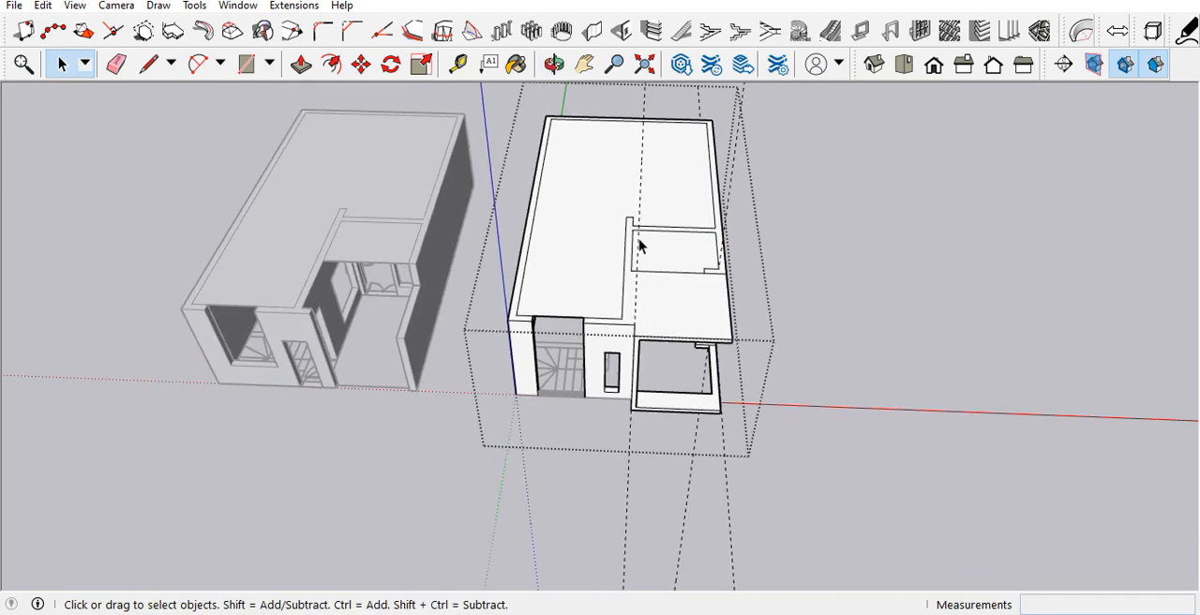
pyautogui.scroll(2, 587, 309)
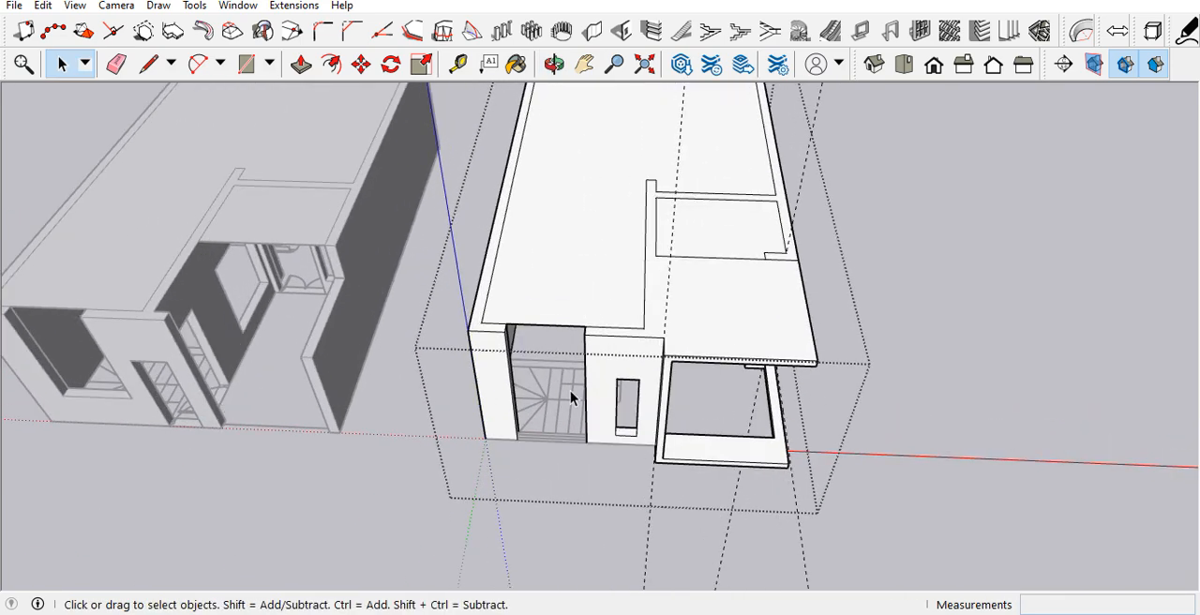
pyautogui.scroll(-2, 570, 394)
pyautogui.scroll(3, 535, 394)
pyautogui.moveTo(535, 394); pyautogui.dragTo(694, 353, button='middle')
pyautogui.moveTo(594, 328); pyautogui.dragTo(694, 179, button='middle')
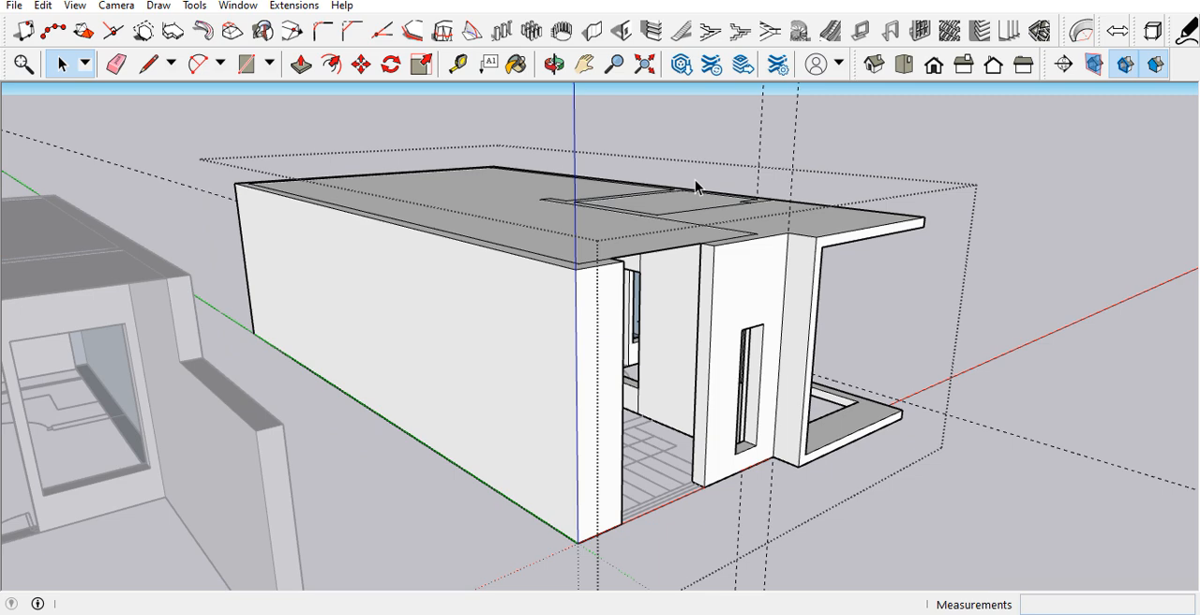
pyautogui.scroll(3, 549, 182)
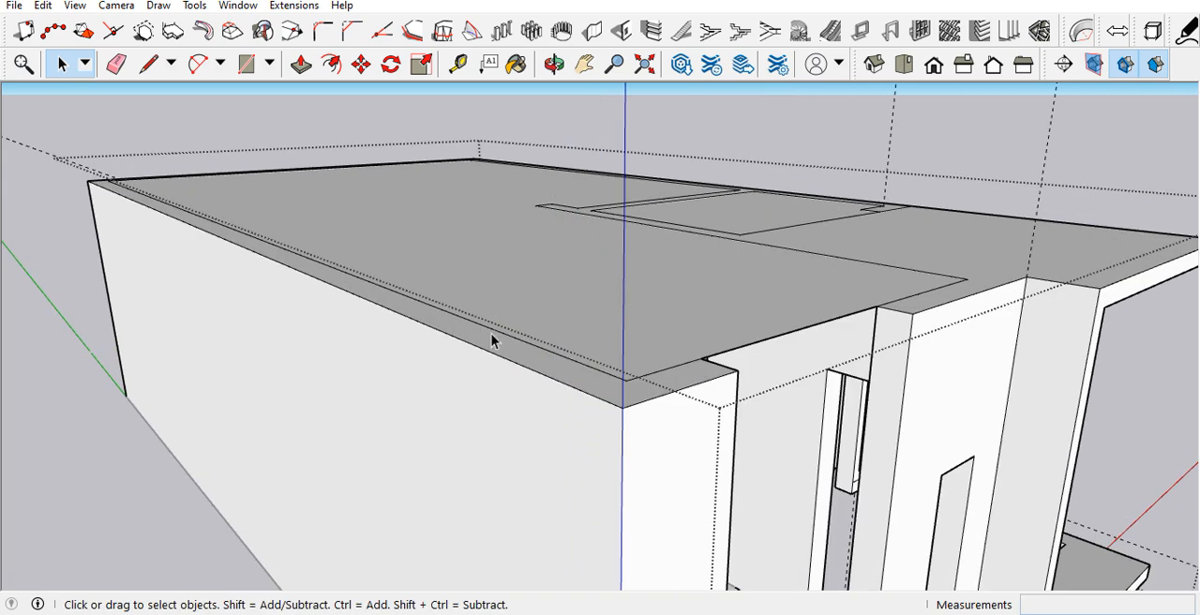
pyautogui.press('t')
pyautogui.click(514, 361)
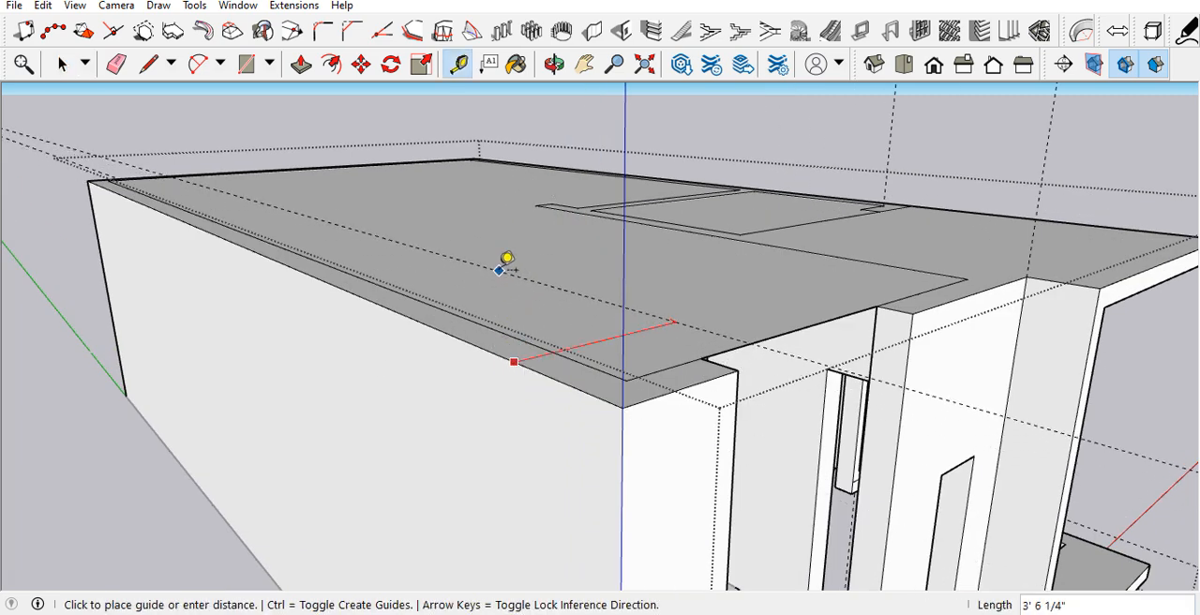
pyautogui.press('space')
# Step: Copy the whole upper floor, including its guides, onto the ground floor by matching their outer front corners
pyautogui.scroll(-5, 509, 270)
pyautogui.click(1037, 384)
pyautogui.scroll(3, 560, 338)
pyautogui.scroll(-2, 561, 337)
pyautogui.click(544, 337)
pyautogui.scroll(-3, 544, 338)
pyautogui.scroll(4, 643, 435)
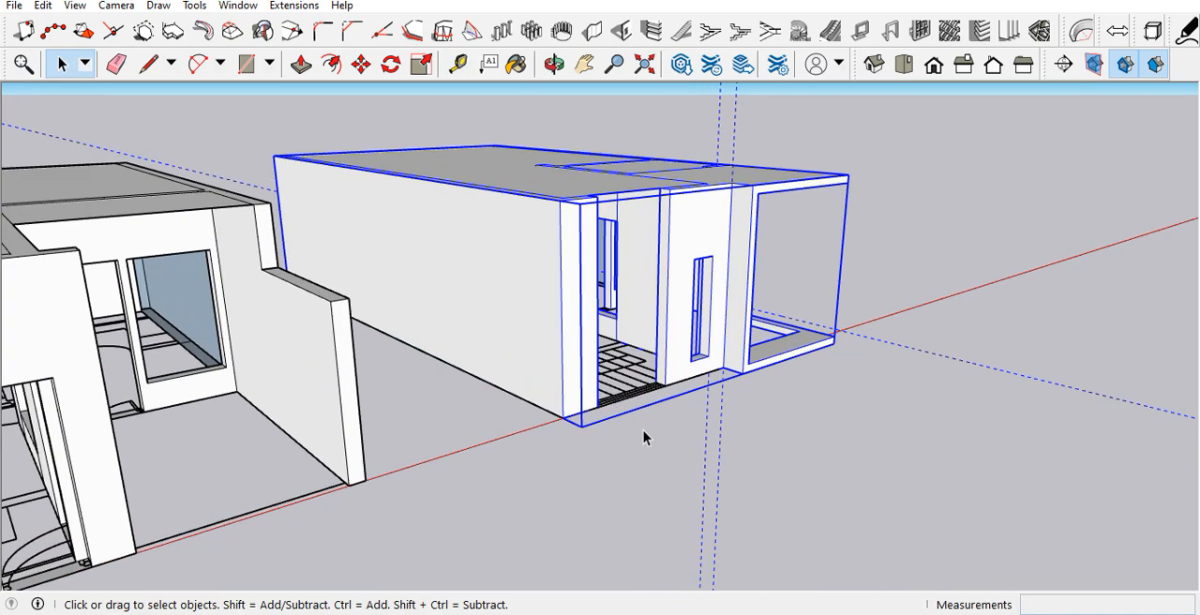
pyautogui.press('m')
pyautogui.click(570, 421)
pyautogui.scroll(-3, 845, 221)
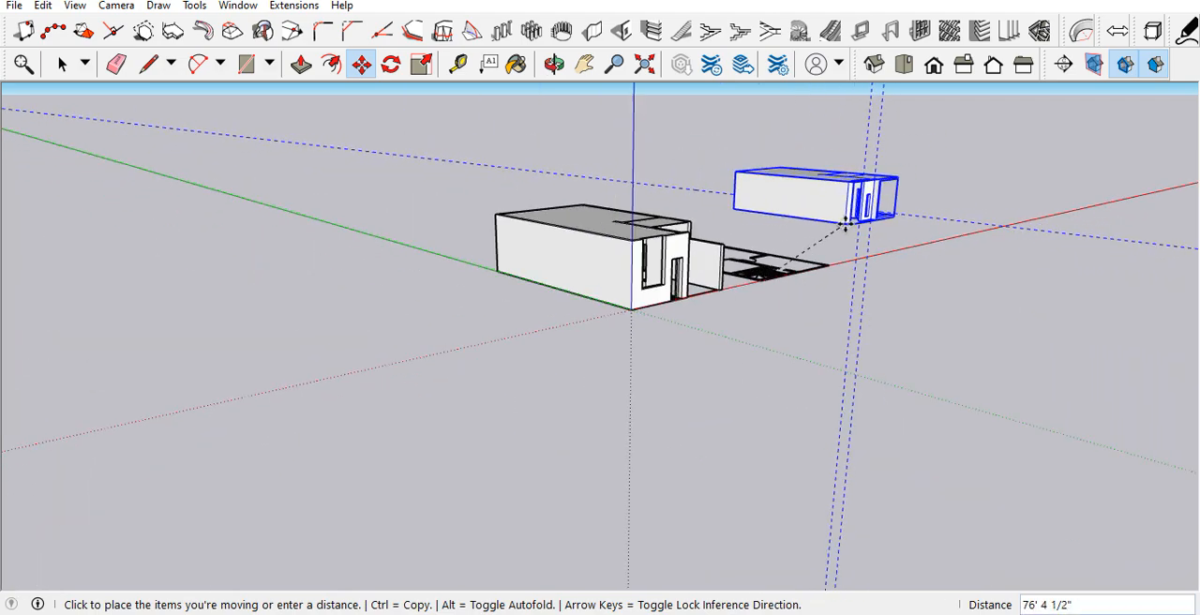
pyautogui.press('ctrl')
pyautogui.scroll(6, 658, 341)
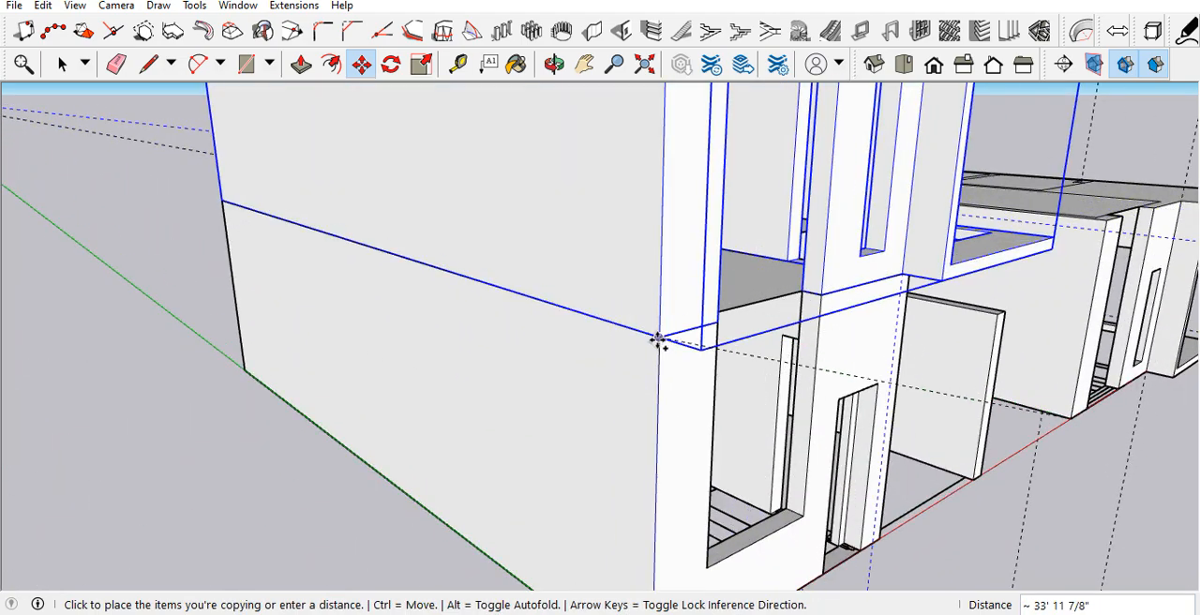
pyautogui.click(659, 341)
pyautogui.scroll(-8, 403, 431)
pyautogui.press('space')
# Step: Delete all construction guides from the model
pyautogui.moveTo(613, 402); pyautogui.dragTo(62, 190, button='middle')
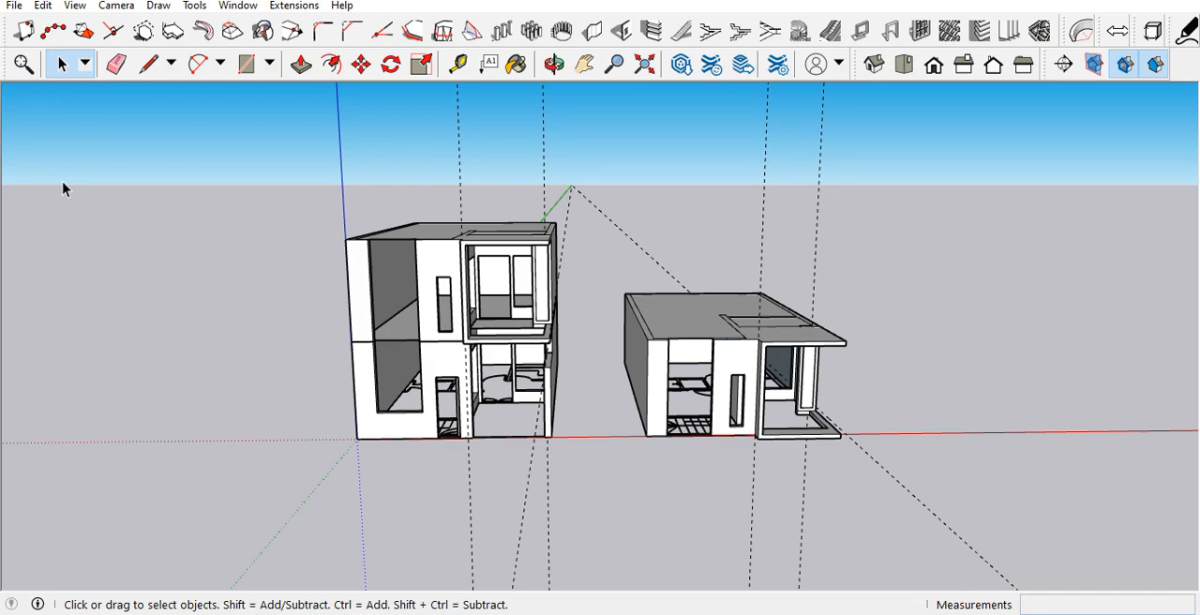
pyautogui.click(42, 7)
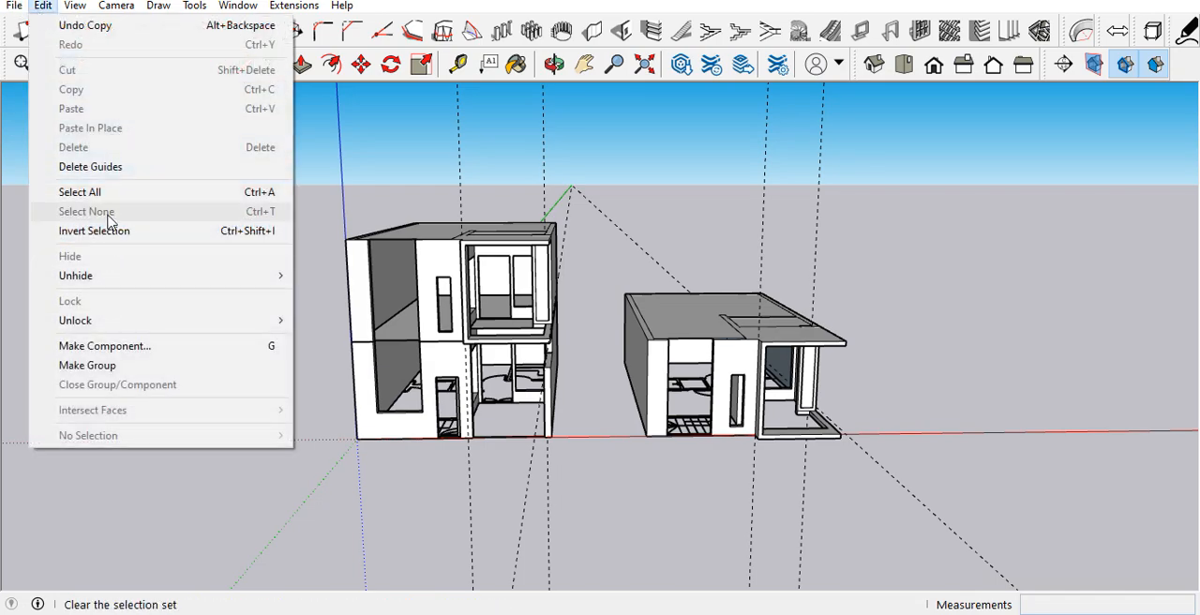
pyautogui.click(110, 168)
# Step: In the stacked upper floor, pull the inner face of the balcony's low side beam 9' across the floor opening
pyautogui.scroll(6, 600, 319)
pyautogui.moveTo(522, 348); pyautogui.dragTo(590, 459, button='middle')
pyautogui.scroll(-3, 551, 180)
pyautogui.scroll(8, 514, 389)
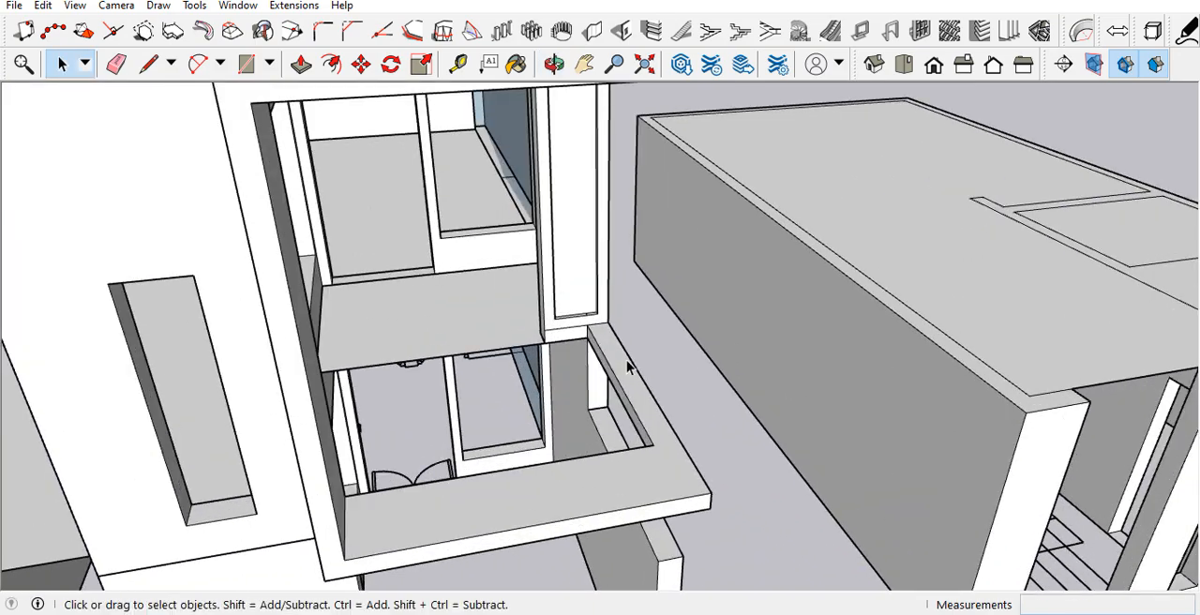
pyautogui.moveTo(681, 303); pyautogui.dragTo(689, 236, button='middle')
pyautogui.scroll(-3, 689, 236)
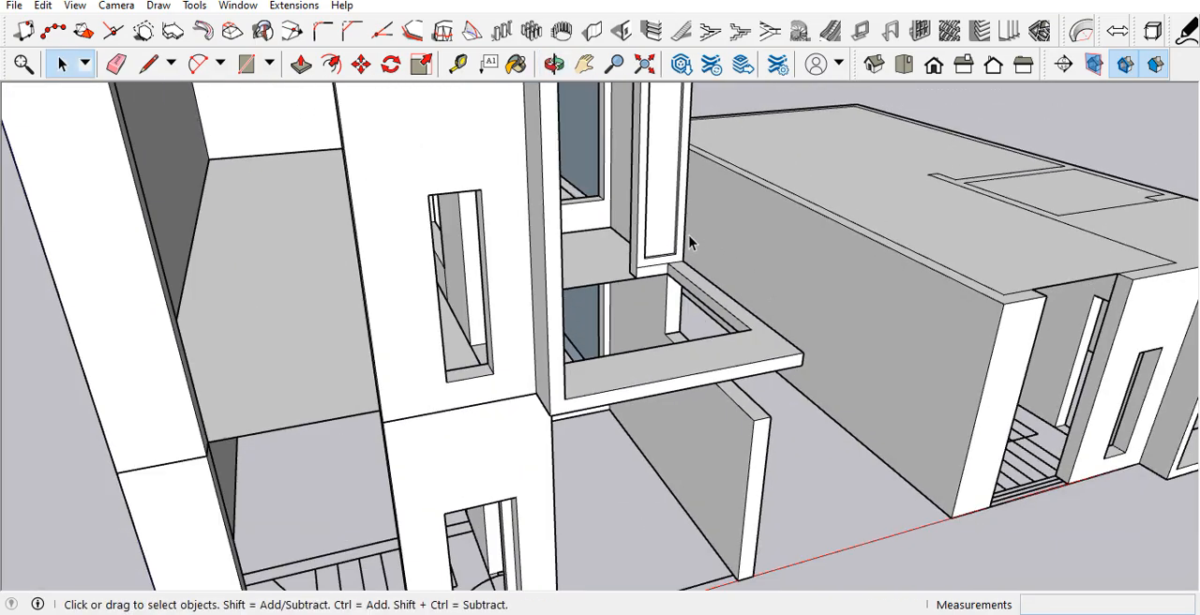
pyautogui.scroll(4, 690, 302)
pyautogui.click(721, 284)
pyautogui.doubleClick(721, 290)
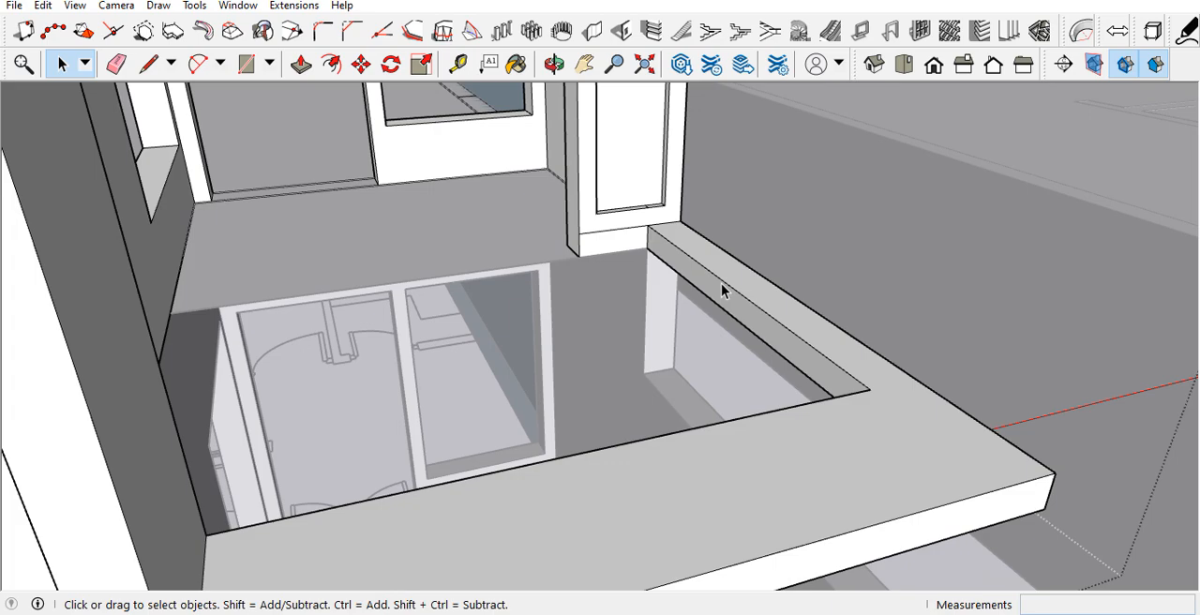
pyautogui.press('p')
pyautogui.click(718, 293)
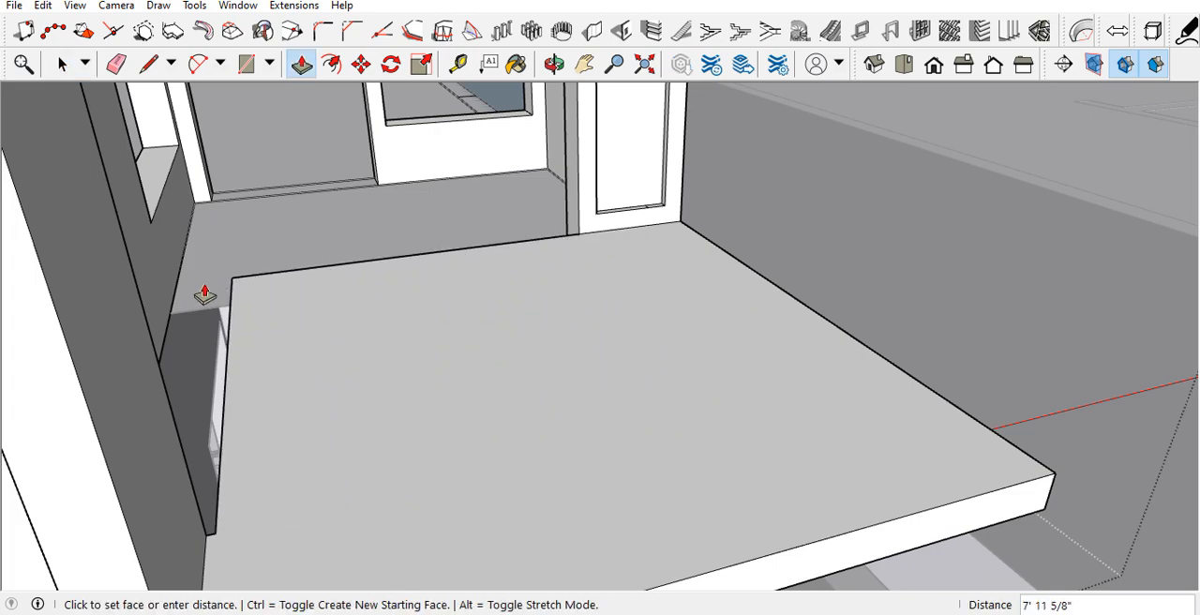
pyautogui.click(215, 268)
# Step: Extend the balcony slab's rear face 6' 1" back to the doorway wall and leave the upper floor group
pyautogui.moveTo(215, 268); pyautogui.dragTo(470, 367, button='middle')
pyautogui.scroll(10, 310, 263)
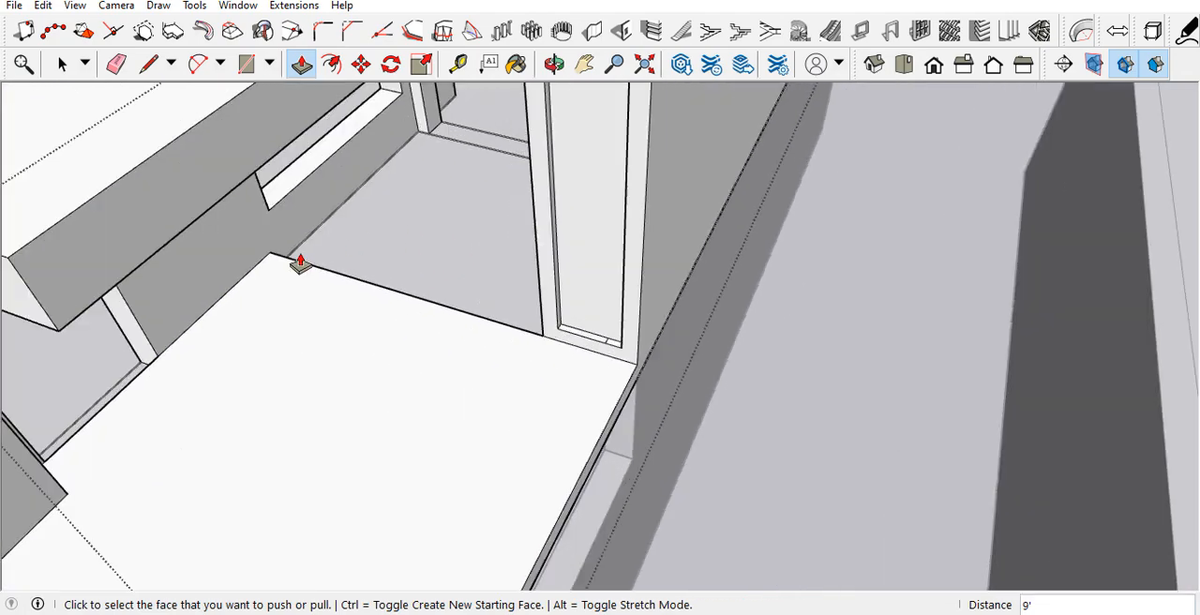
pyautogui.moveTo(329, 262); pyautogui.dragTo(284, 165, button='middle')
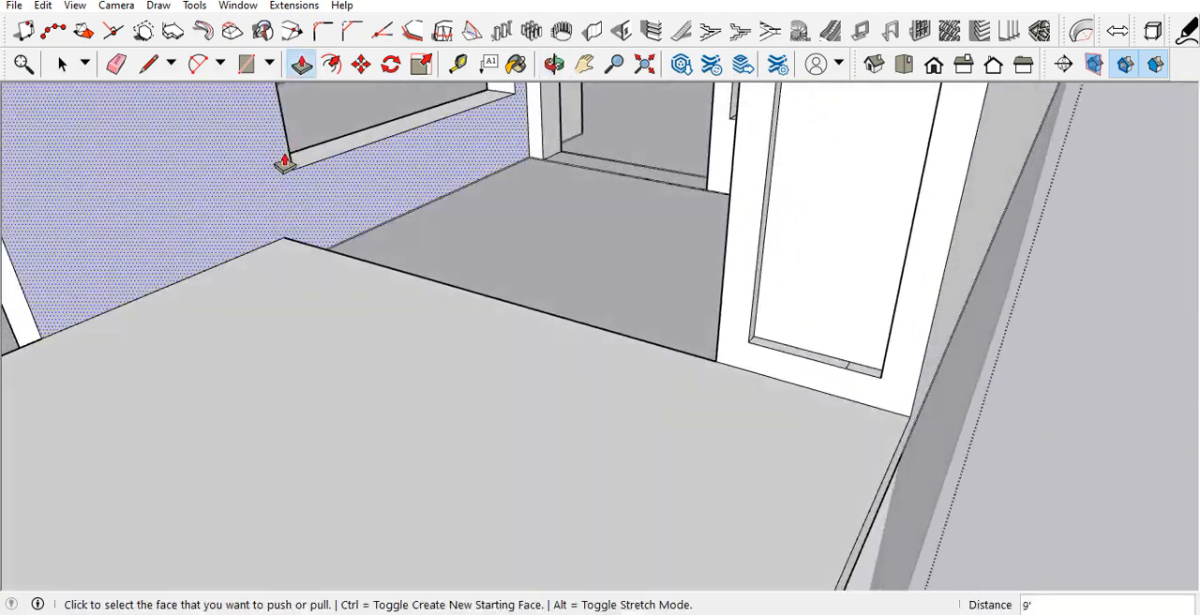
pyautogui.scroll(4, 310, 248)
pyautogui.moveTo(308, 252); pyautogui.dragTo(78, 232, button='middle')
pyautogui.click(303, 225)
pyautogui.moveTo(420, 204); pyautogui.dragTo(610, 166, button='middle')
pyautogui.scroll(-4, 612, 167)
pyautogui.scroll(-5, 668, 257)
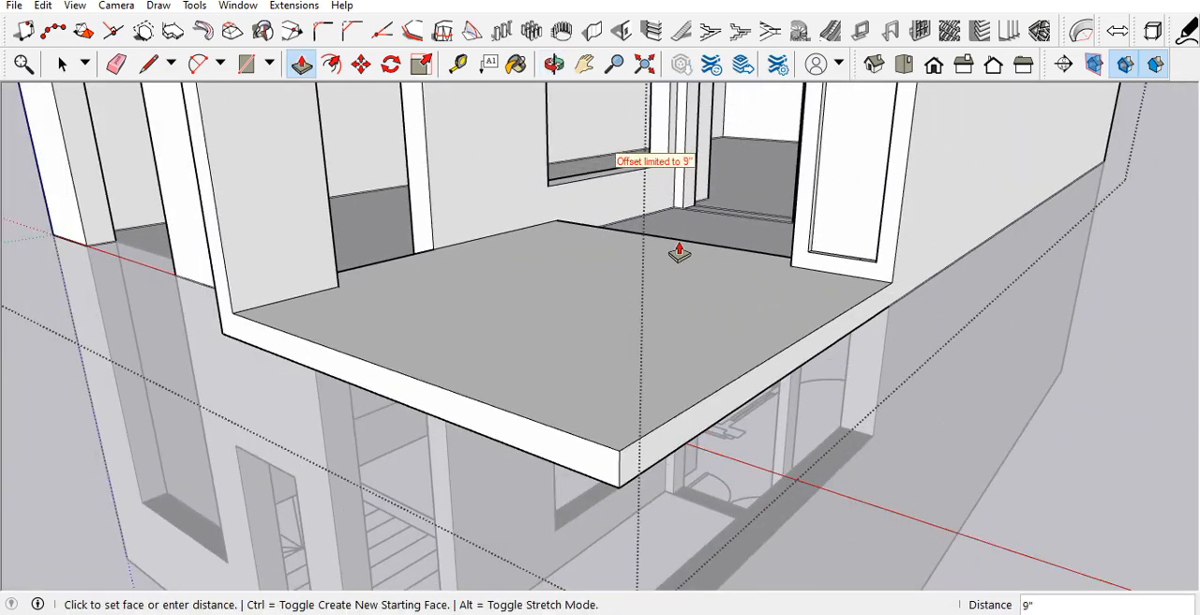
pyautogui.click(683, 180)
pyautogui.scroll(6, 657, 201)
pyautogui.moveTo(512, 271); pyautogui.dragTo(358, 291, button='middle')
pyautogui.click(365, 257)
pyautogui.moveTo(541, 227); pyautogui.dragTo(815, 197, button='middle')
pyautogui.click(775, 154)
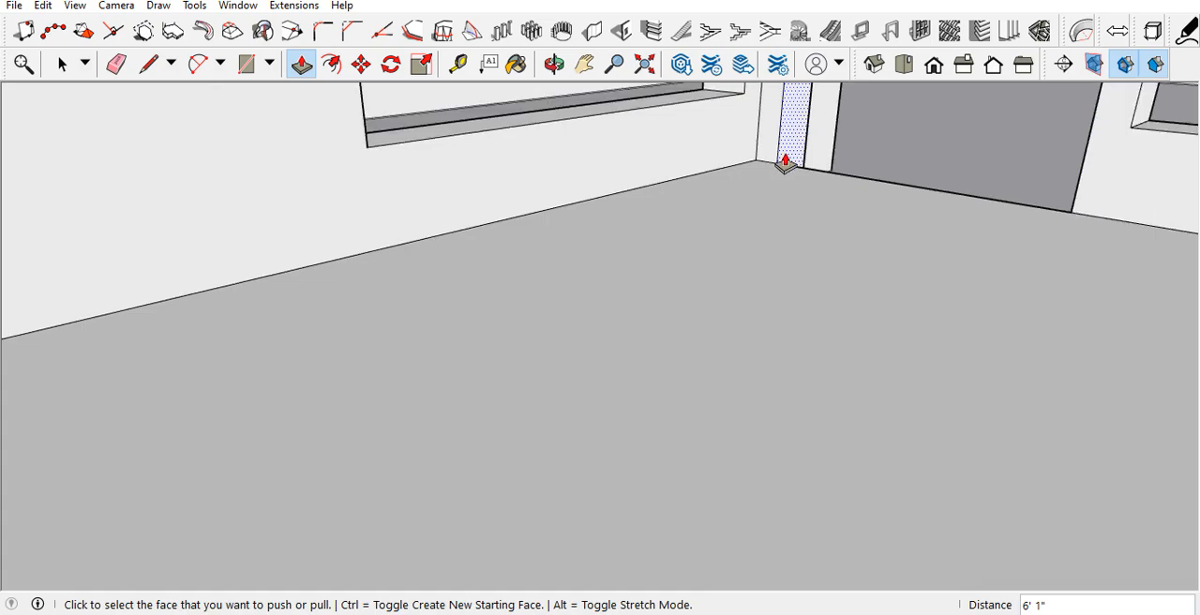
pyautogui.scroll(-8, 750, 258)
pyautogui.scroll(-2, 740, 247)
pyautogui.moveTo(704, 247); pyautogui.dragTo(460, 373, button='middle')
pyautogui.scroll(-3, 421, 390)
pyautogui.moveTo(679, 367); pyautogui.dragTo(531, 374, button='middle')
pyautogui.press('space')
pyautogui.click(555, 427)
# Step: Examine the stacked house and the separate upper floor beside it from the front and from above
pyautogui.scroll(6, 555, 434)
pyautogui.moveTo(628, 245); pyautogui.dragTo(698, 288, button='middle')
pyautogui.scroll(-6, 698, 288)
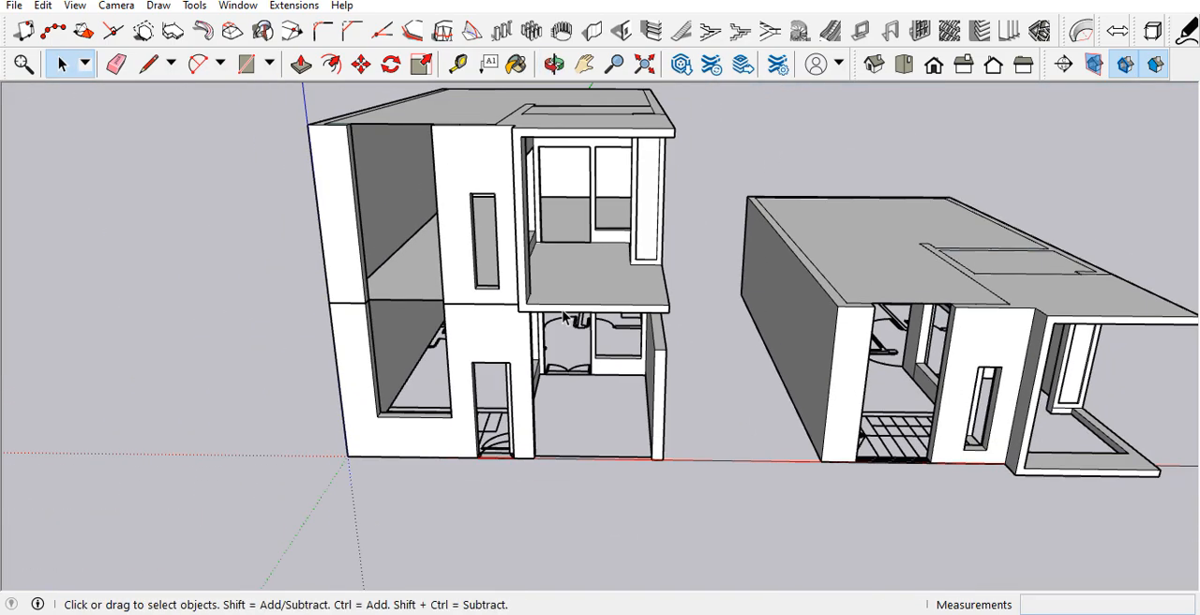
pyautogui.scroll(-3, 564, 314)
pyautogui.scroll(4, 480, 178)
pyautogui.scroll(-3, 451, 257)
pyautogui.moveTo(458, 268); pyautogui.dragTo(549, 348, button='middle')
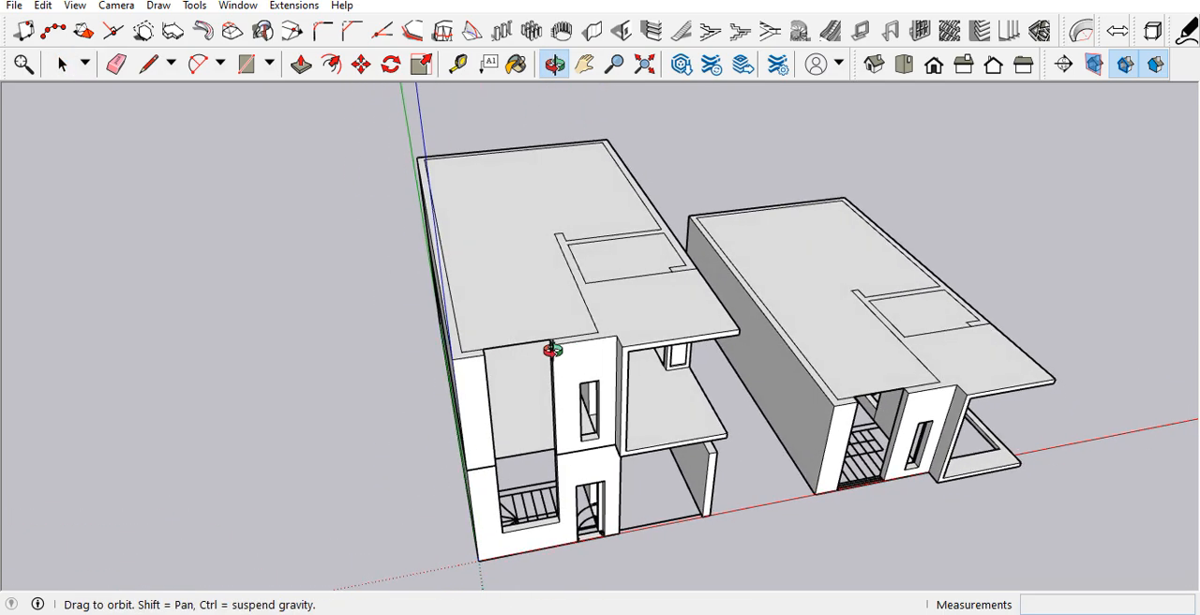
pyautogui.scroll(-3, 535, 410)
pyautogui.click(802, 375)
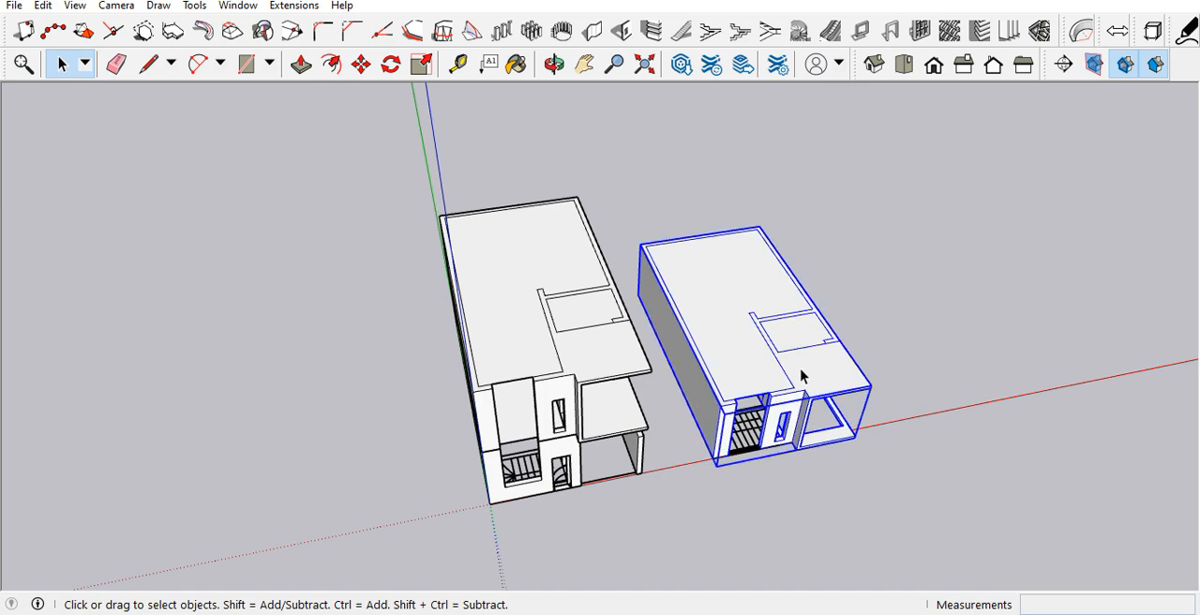
pyautogui.scroll(2, 979, 413)
pyautogui.click(979, 412)
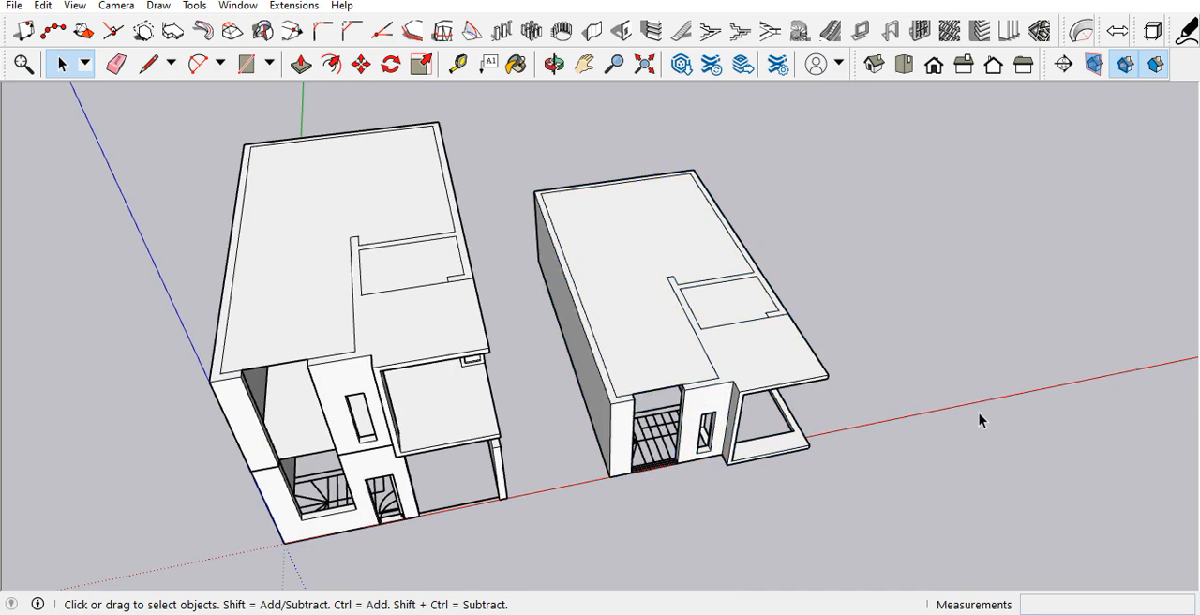
# Step: Draw a rectangle over the separate upper floor's front wall top, from the inner wall corner to the outer front corner
pyautogui.scroll(3, 723, 414)
pyautogui.scroll(3, 572, 358)
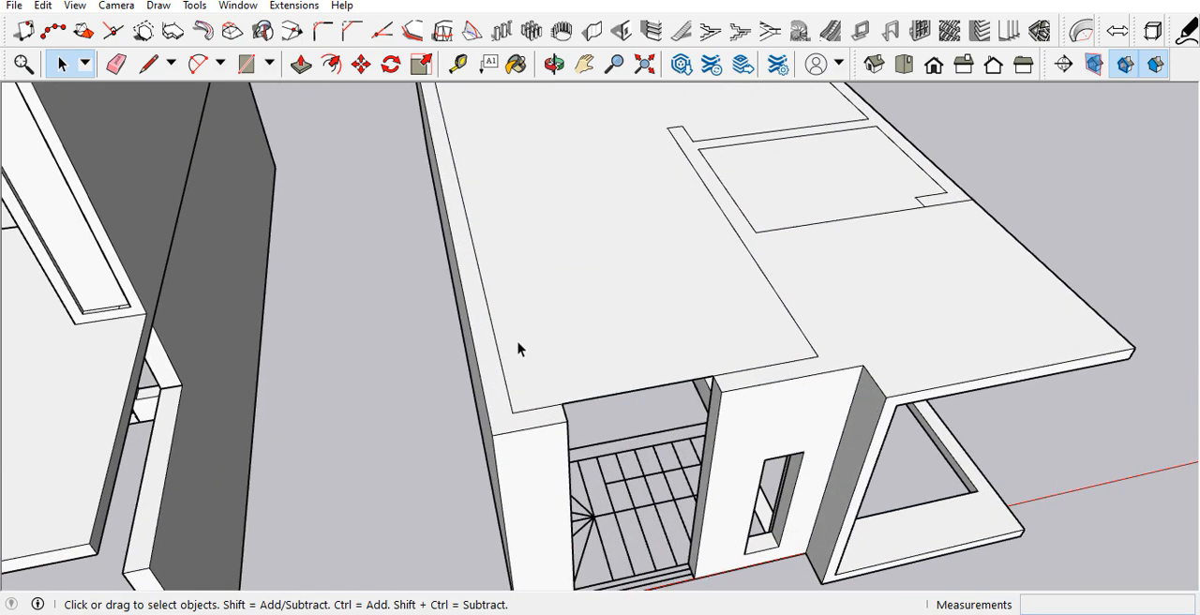
pyautogui.press('r')
pyautogui.click(819, 357)
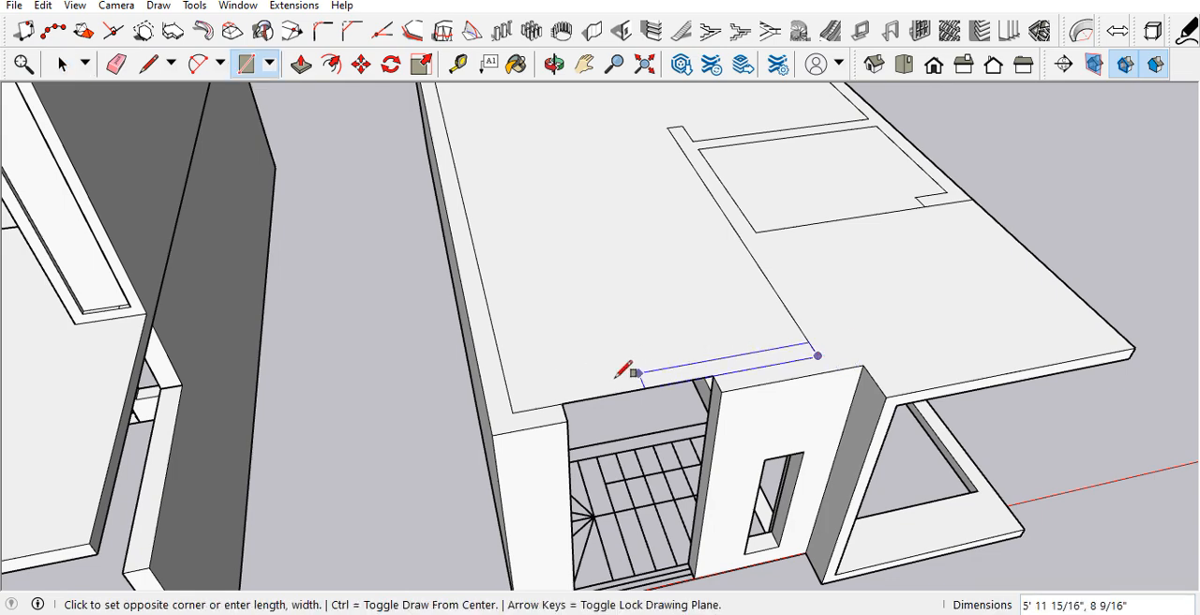
pyautogui.click(495, 422)
pyautogui.scroll(-3, 538, 447)
pyautogui.scroll(3, 527, 406)
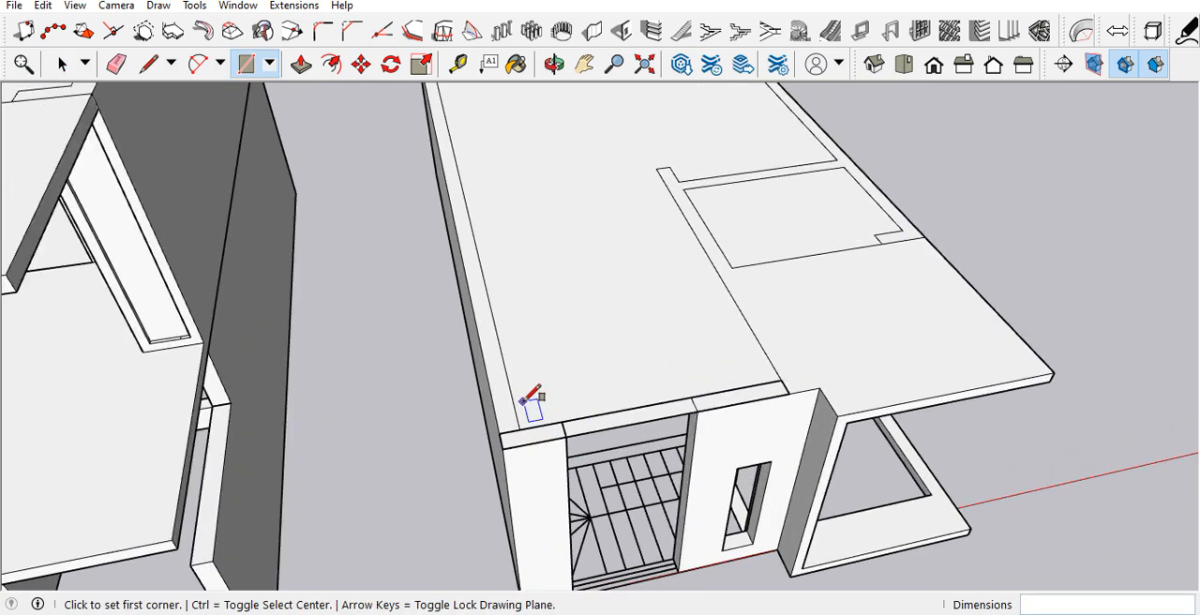
pyautogui.click(497, 437)
pyautogui.moveTo(497, 437); pyautogui.dragTo(346, 432, button='middle')
pyautogui.press('space')
# Step: Place a vertical guide about 13' 3" high from the stair plan's rear corner beside the outer side wall
pyautogui.press('t')
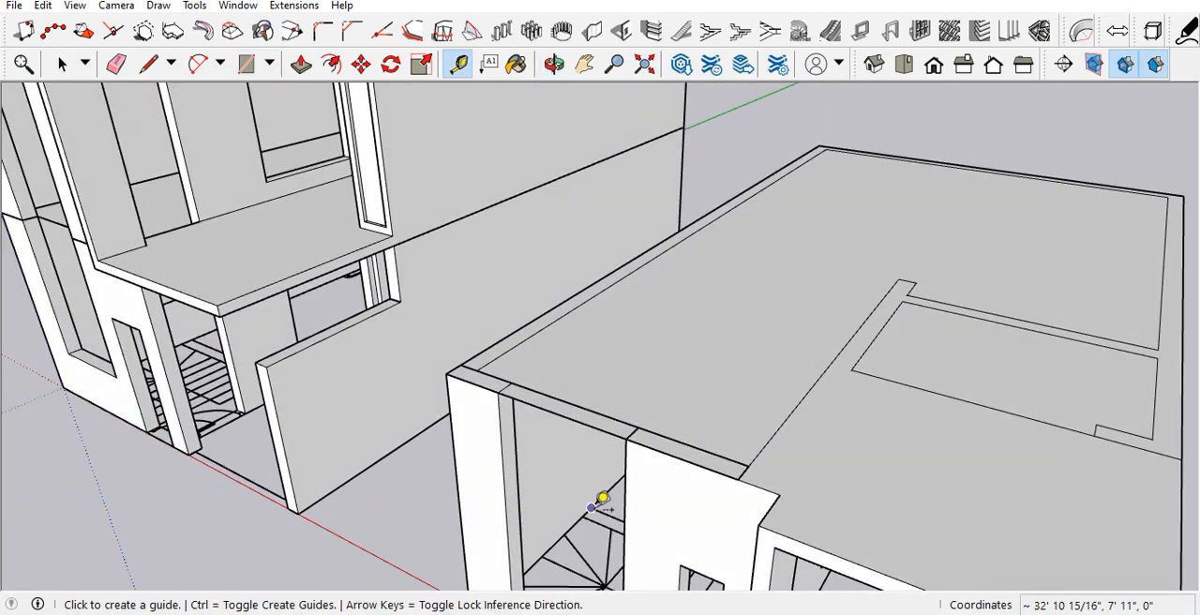
pyautogui.click(590, 507)
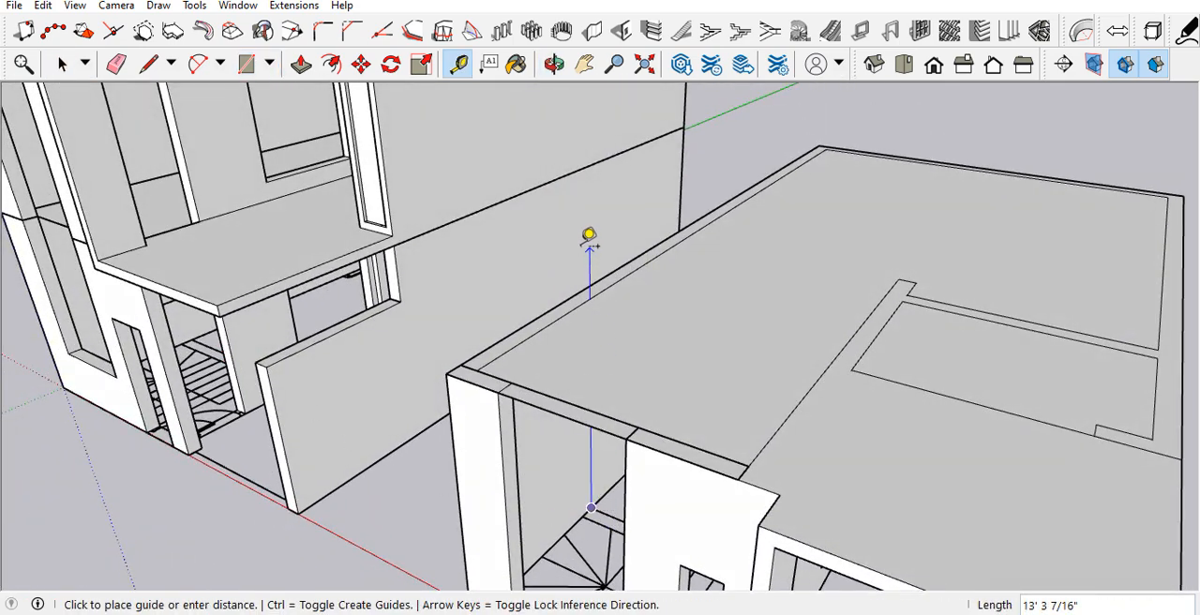
pyautogui.click(587, 238)
pyautogui.press('space')
pyautogui.scroll(3, 581, 298)
pyautogui.moveTo(586, 305); pyautogui.dragTo(636, 340, button='middle')
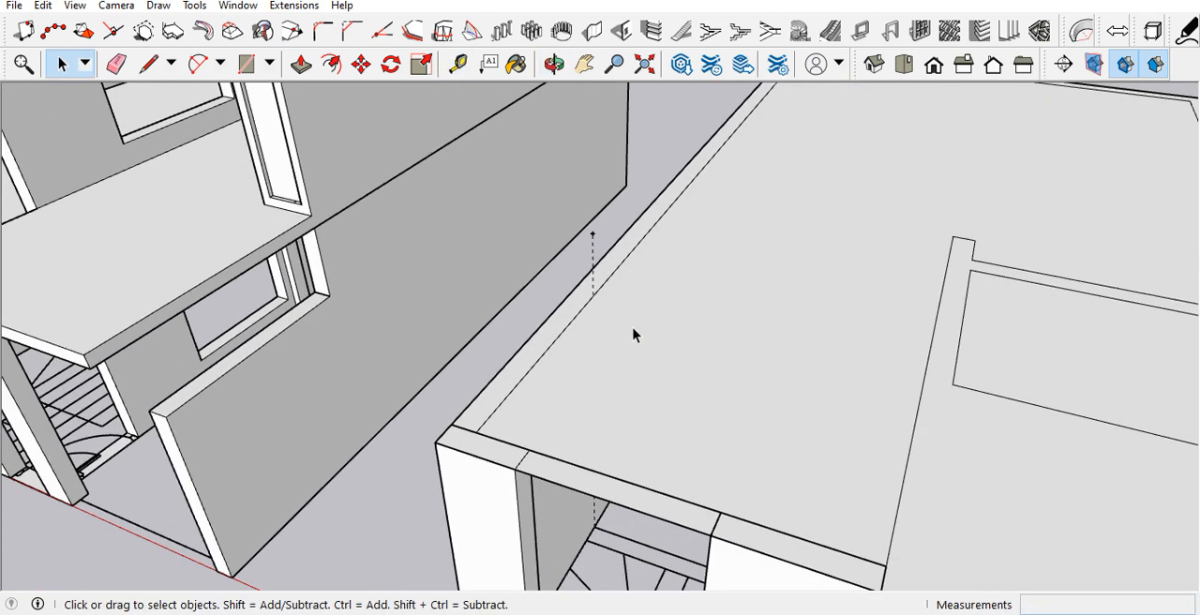
# Step: Draw a 7' 2" by 9" rectangle along the side wall's top, from the front corner back to the vertical guide
pyautogui.press('r')
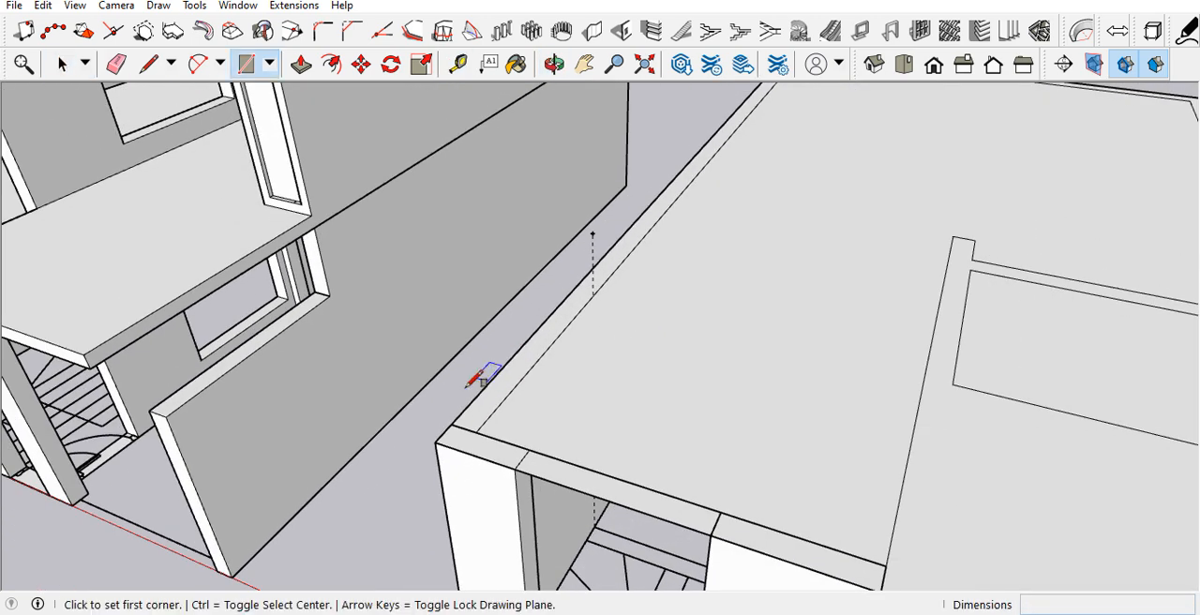
pyautogui.click(450, 424)
pyautogui.click(593, 295)
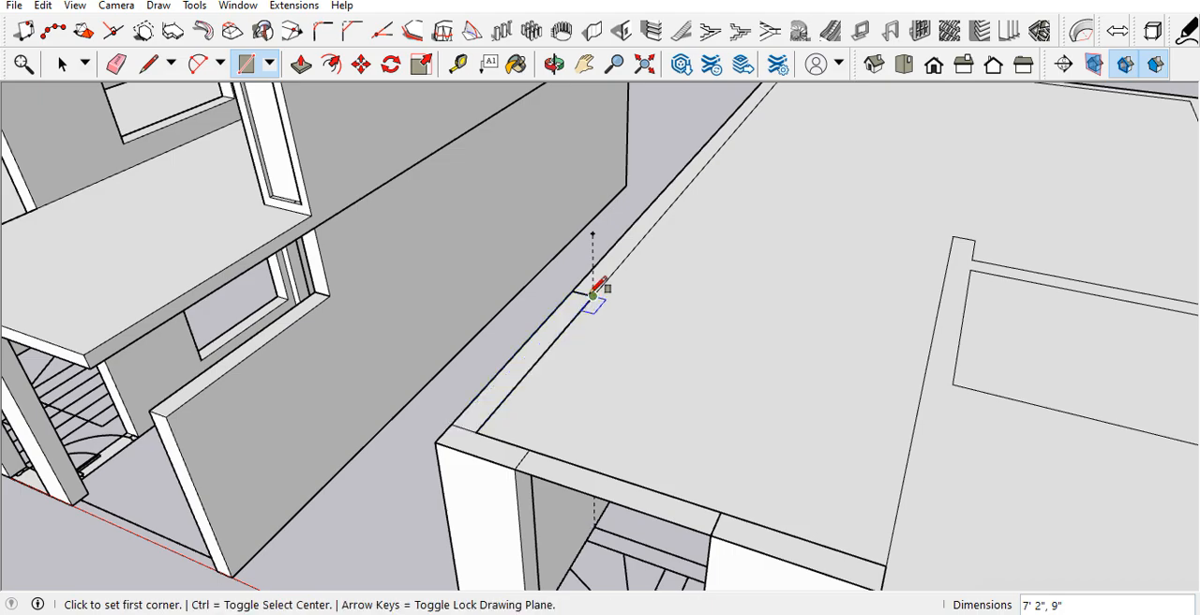
pyautogui.scroll(-3, 592, 295)
pyautogui.scroll(5, 588, 433)
pyautogui.scroll(-5, 574, 427)
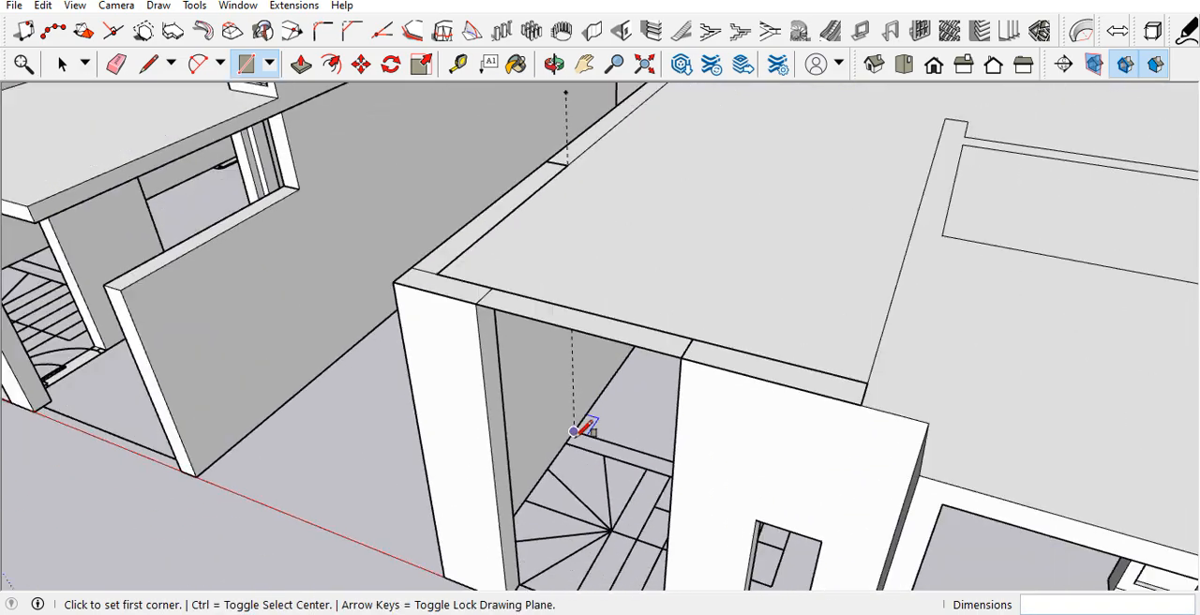
# Step: Place a second vertical guide about 12' 9" high from the stair plan's rear corner at the inner wall
pyautogui.moveTo(627, 340); pyautogui.dragTo(937, 287, button='middle')
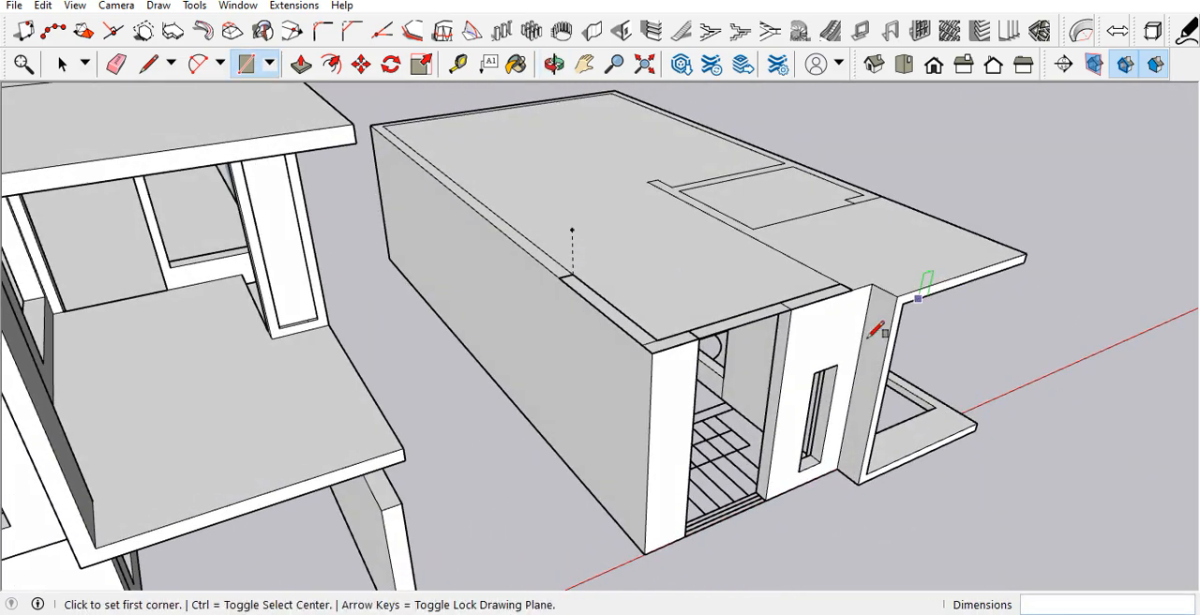
pyautogui.scroll(3, 795, 381)
pyautogui.moveTo(768, 370); pyautogui.dragTo(732, 292, button='middle')
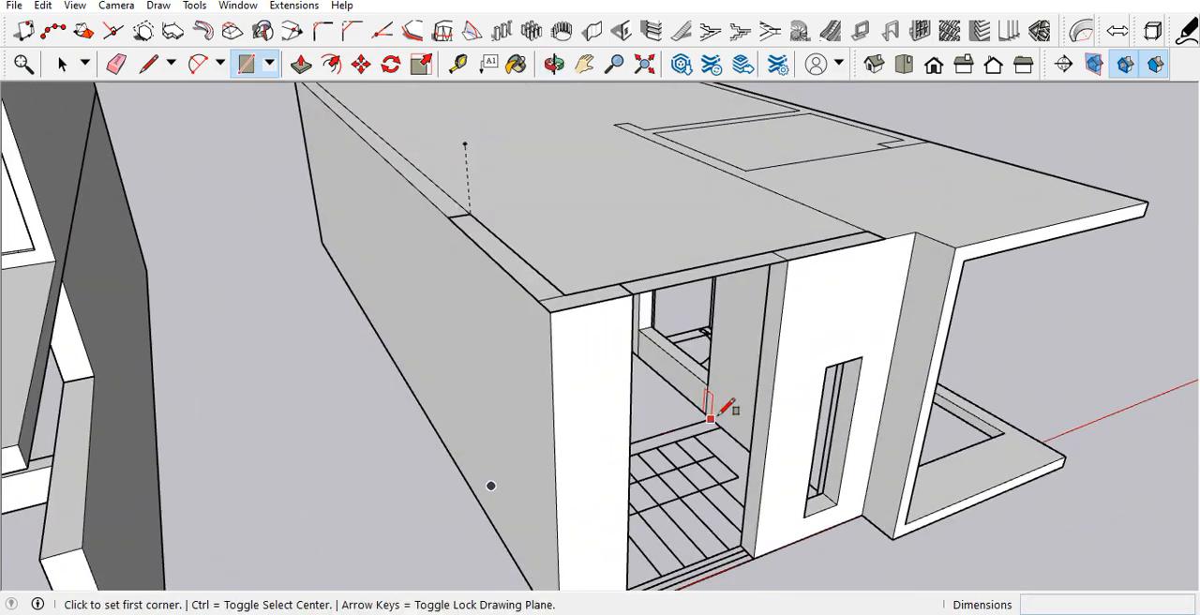
pyautogui.press('t')
pyautogui.click(717, 405)
pyautogui.scroll(4, 718, 403)
pyautogui.scroll(2, 719, 408)
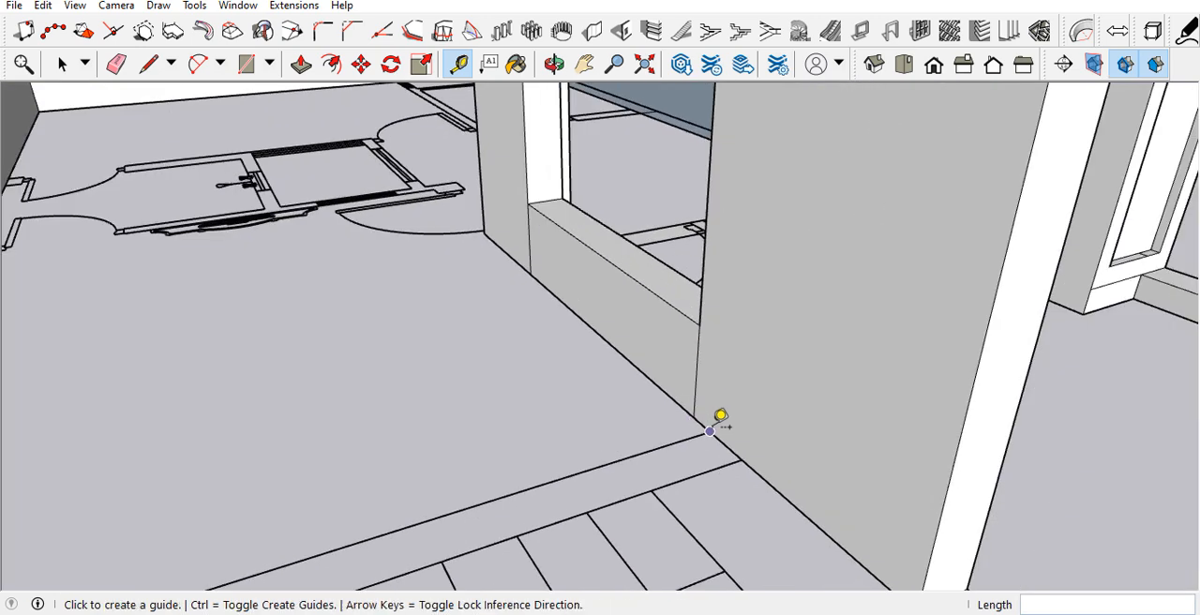
pyautogui.scroll(-6, 722, 403)
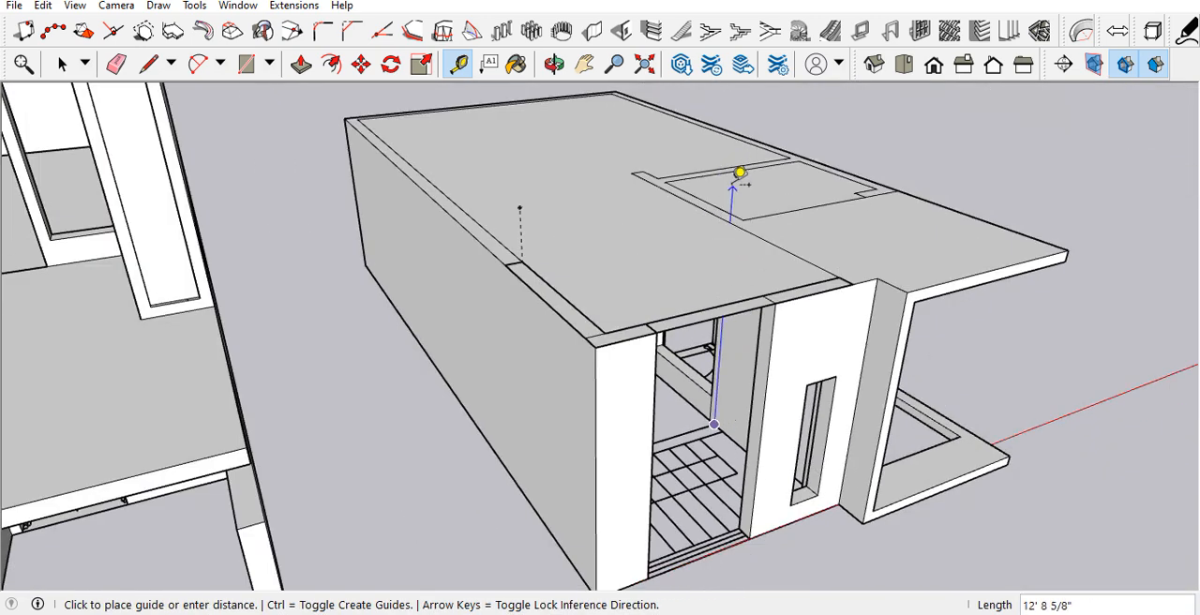
pyautogui.click(733, 184)
pyautogui.press('space')
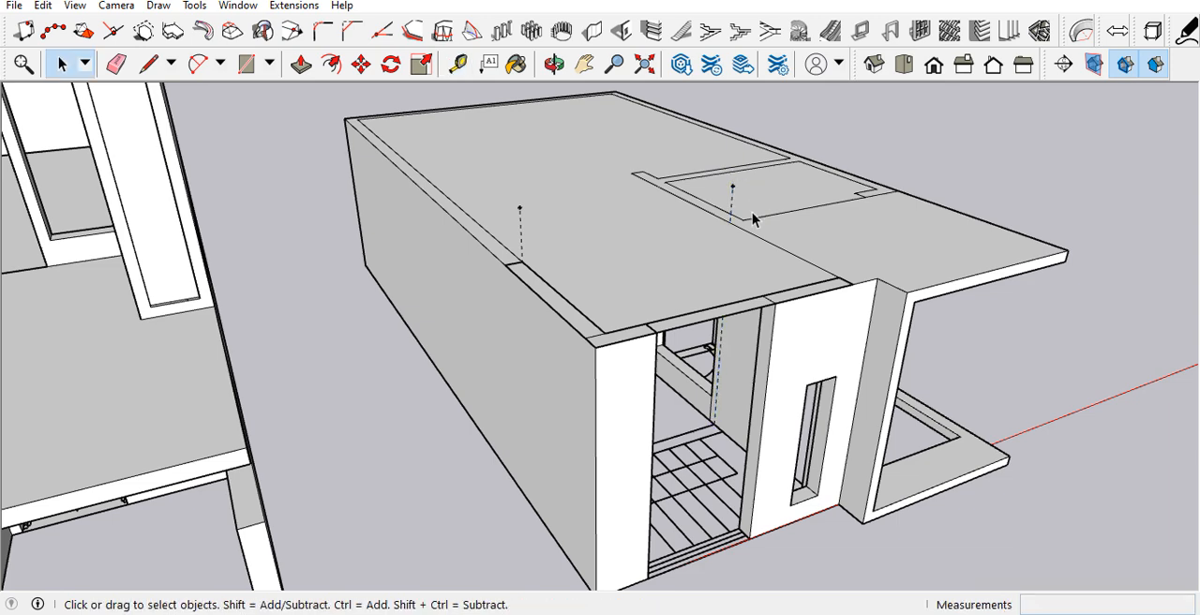
# Step: Place a guide parallel to the stair-side inner wall line on the roof slab, offset 6" toward the adjoining room
pyautogui.scroll(3, 740, 240)
pyautogui.moveTo(731, 262); pyautogui.dragTo(578, 297, button='middle')
pyautogui.press('t')
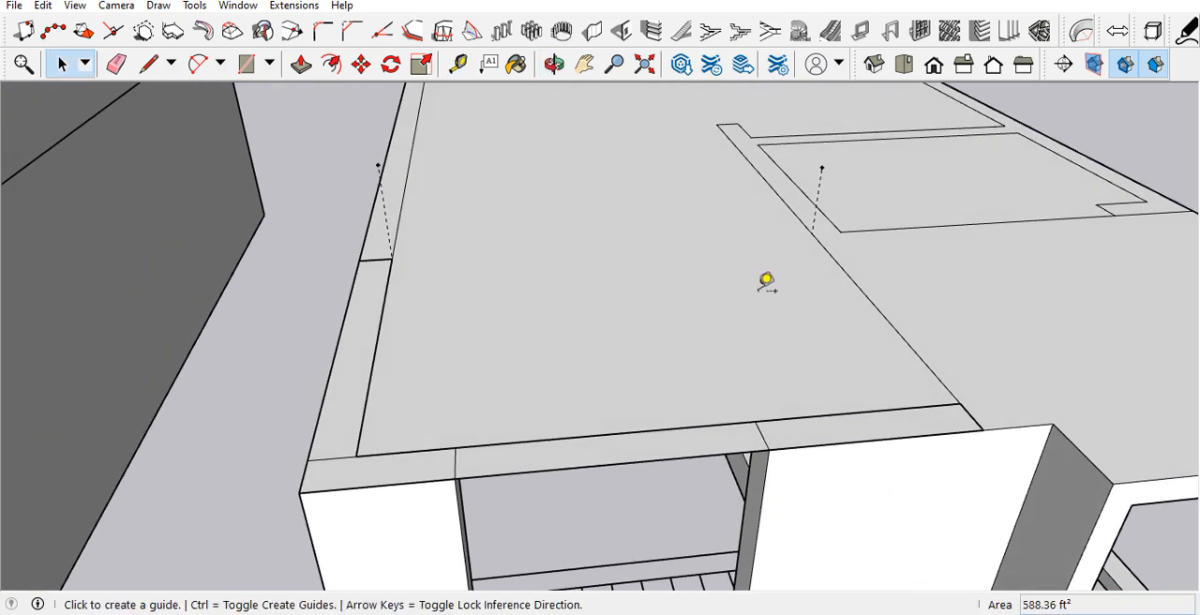
pyautogui.click(844, 268)
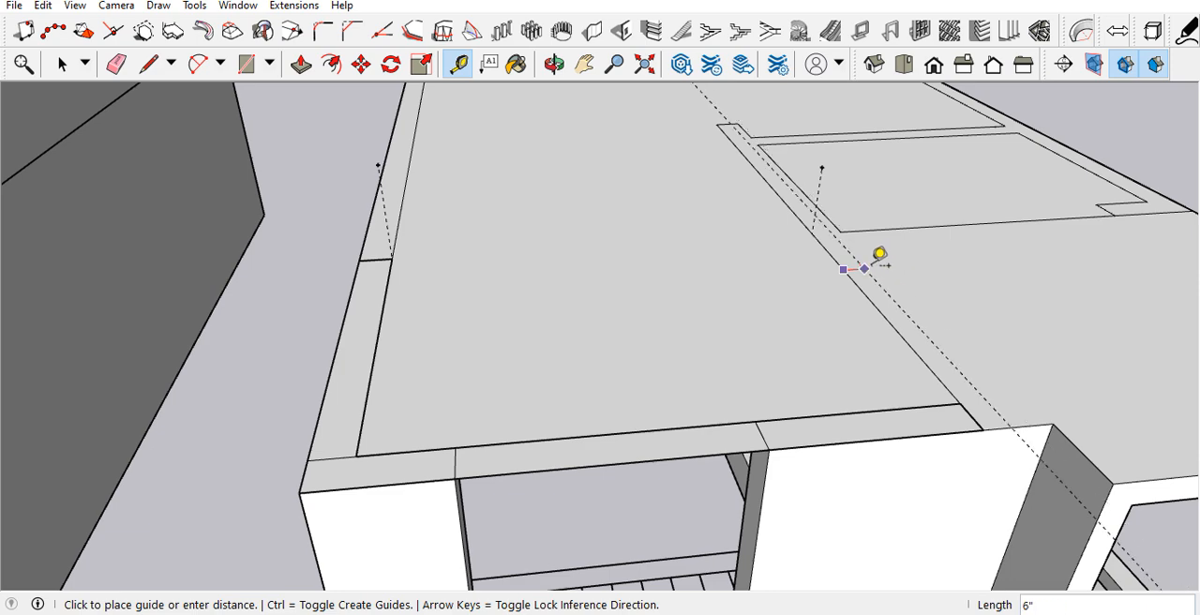
pyautogui.click(883, 255)
# Step: Place a short guide from the foot of the inner wall's vertical guide across to the parallel 6" guide
pyautogui.moveTo(879, 260); pyautogui.dragTo(563, 275, button='middle')
pyautogui.scroll(2, 848, 283)
pyautogui.scroll(2, 940, 434)
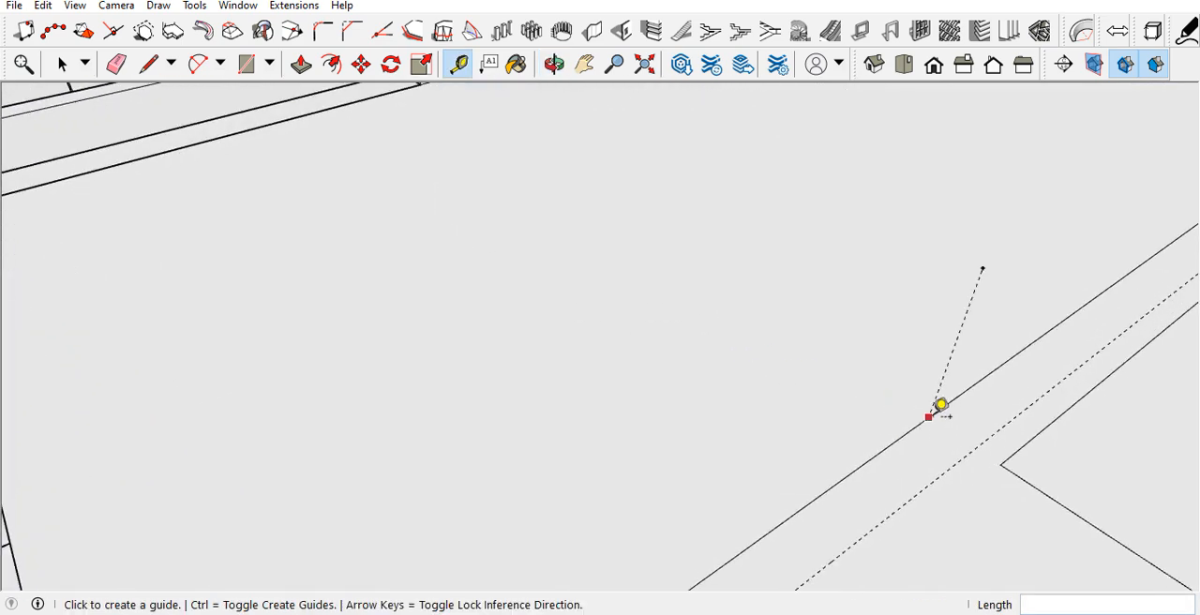
pyautogui.click(934, 412)
pyautogui.click(975, 448)
pyautogui.moveTo(902, 448); pyautogui.dragTo(936, 412, button='middle')
# Step: Place a second parallel guide 9" from the stair-side inner wall line
pyautogui.press('space')
pyautogui.scroll(-3, 936, 400)
pyautogui.press('t')
pyautogui.click(940, 424)
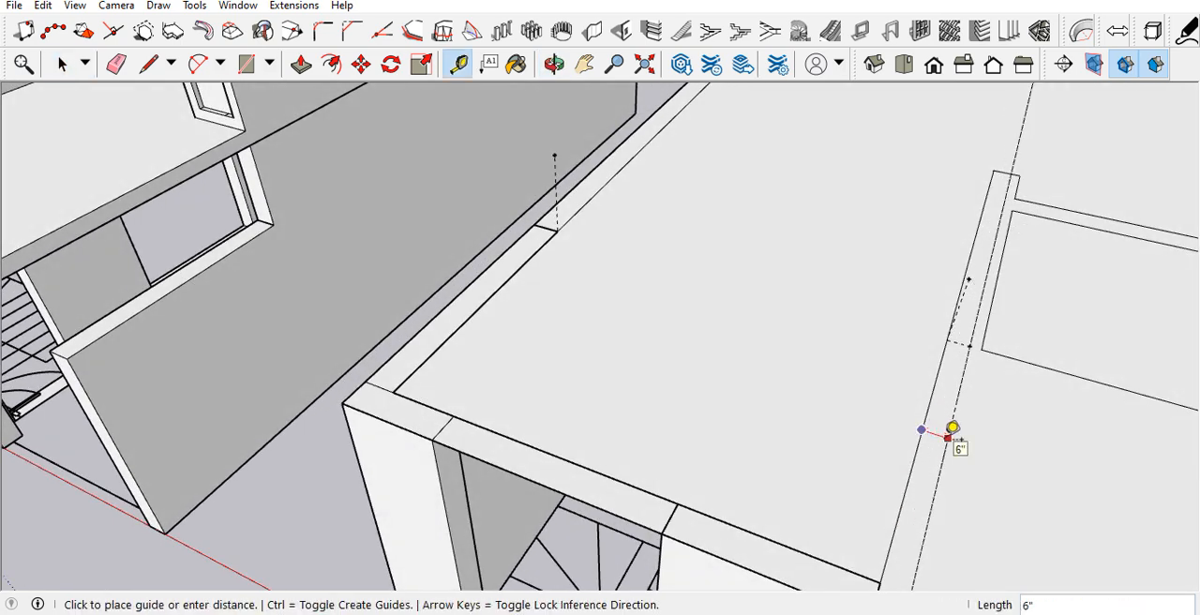
pyautogui.press('Return')
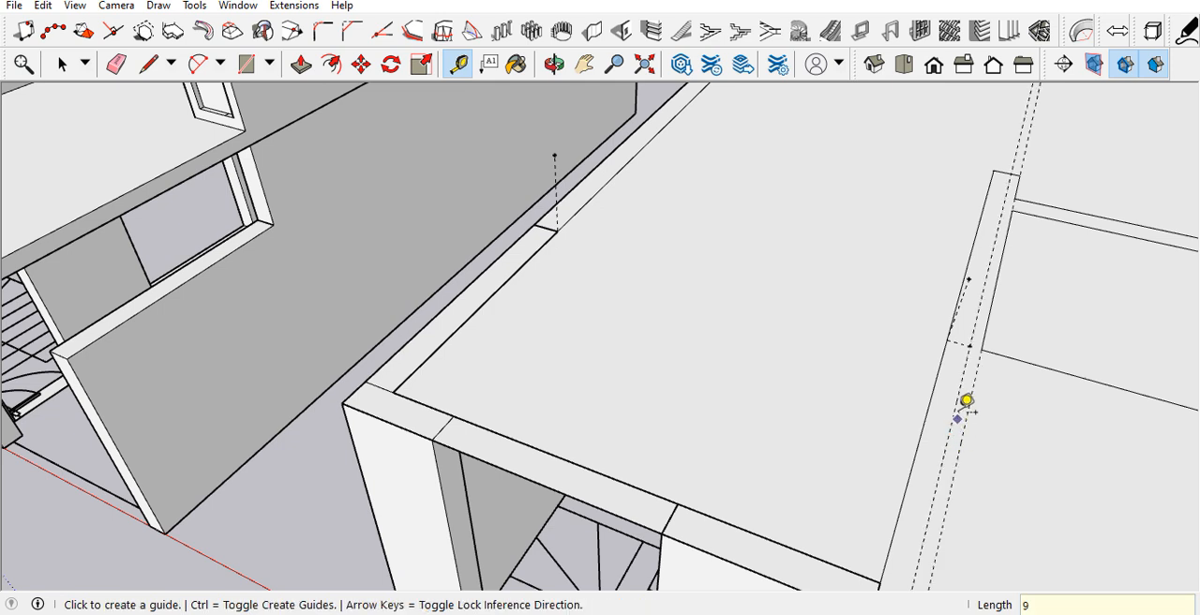
# Step: Place a guide across the roof slab in line with the front edge of the adjoining room's outline
pyautogui.click(985, 339)
pyautogui.click(984, 345)
pyautogui.press('space')
pyautogui.scroll(-1, 964, 382)
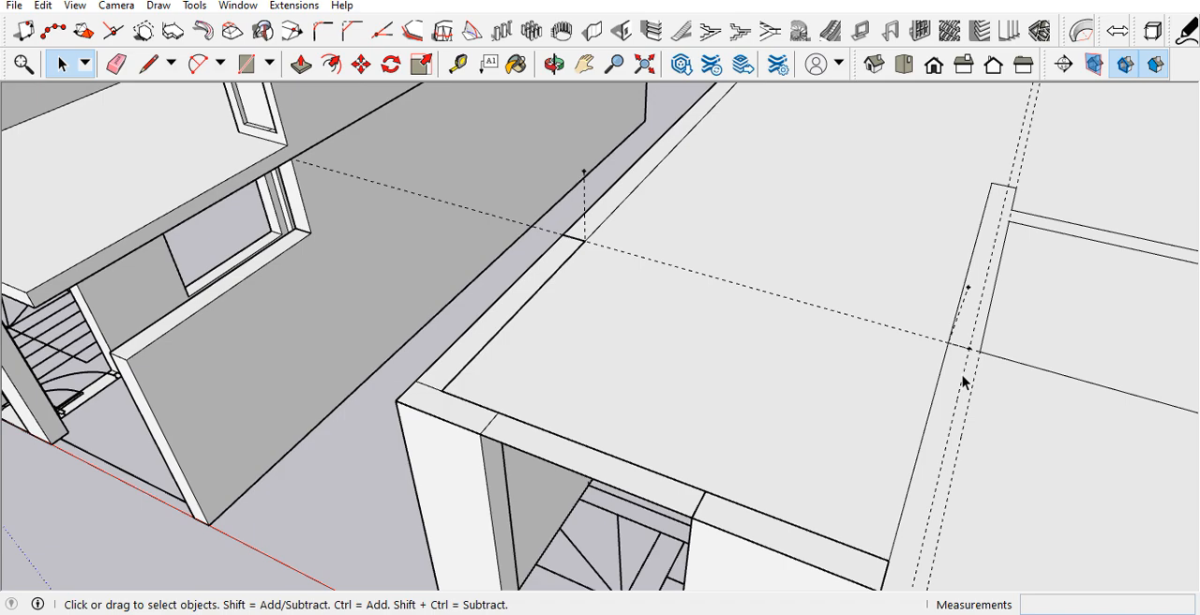
# Step: Offset a parallel guide 9" toward the front from the guide running across the roof slab
pyautogui.press('r')
pyautogui.moveTo(750, 328)
pyautogui.mouseDown(button='middle')
pyautogui.moveTo(777, 369)
pyautogui.moveTo(823, 401)
pyautogui.moveTo(838, 294)
pyautogui.moveTo(855, 285)
pyautogui.mouseUp(button='middle')
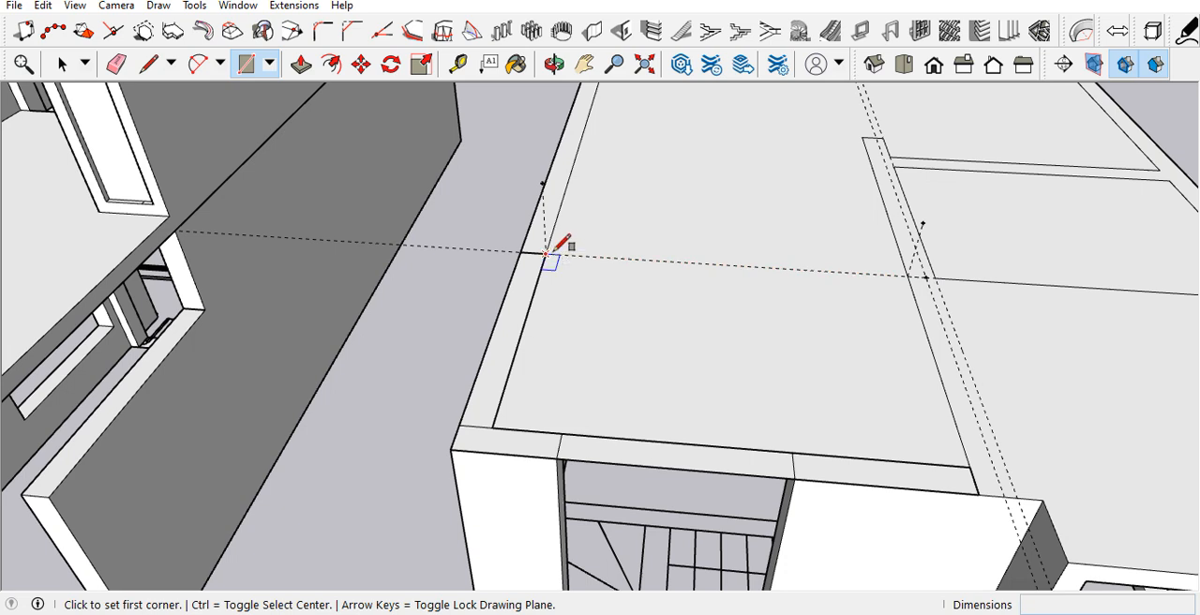
pyautogui.press('t')
pyautogui.click(612, 257)
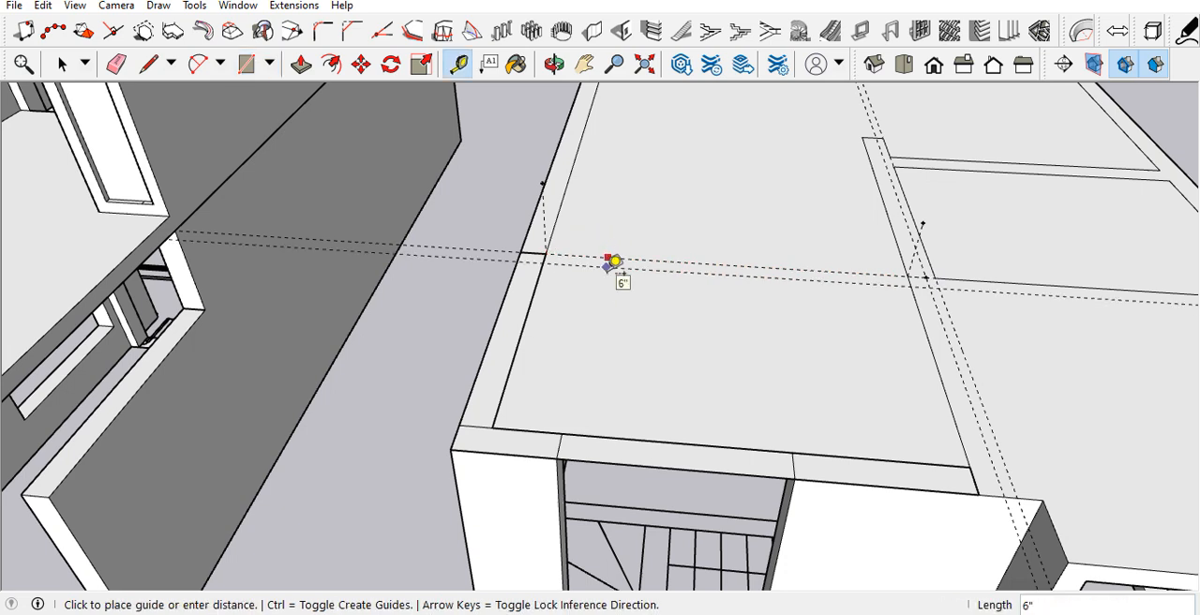
pyautogui.press('Return')
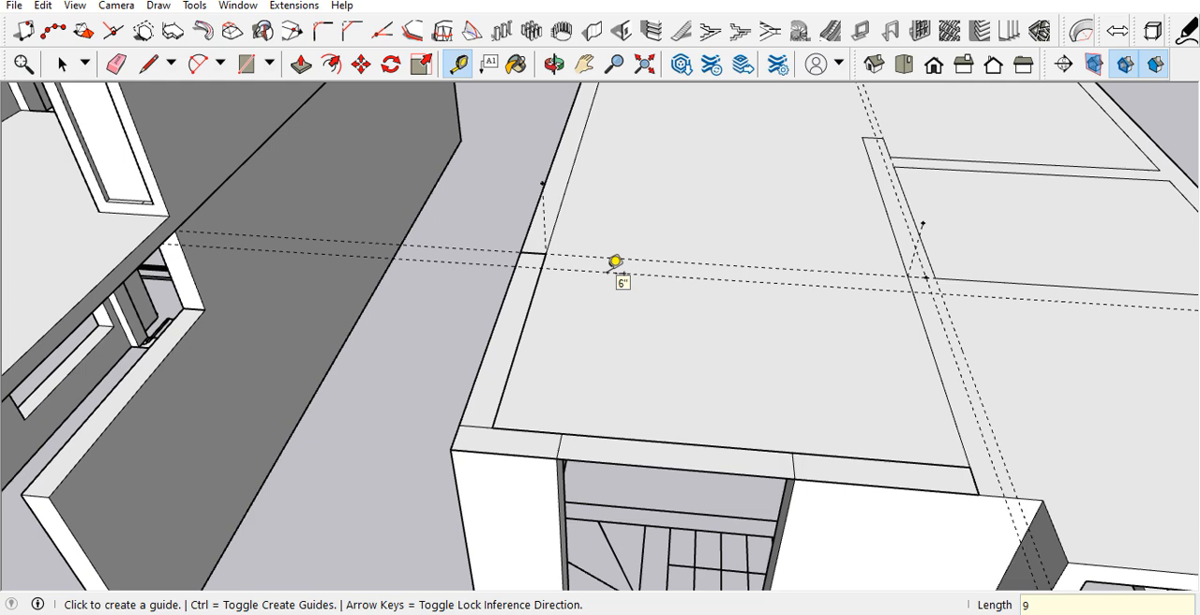
# Step: Draw a 9" by 11' rectangle between the two cross guides, from the side wall to the far side of the inner wall
pyautogui.press('r')
pyautogui.click(547, 253)
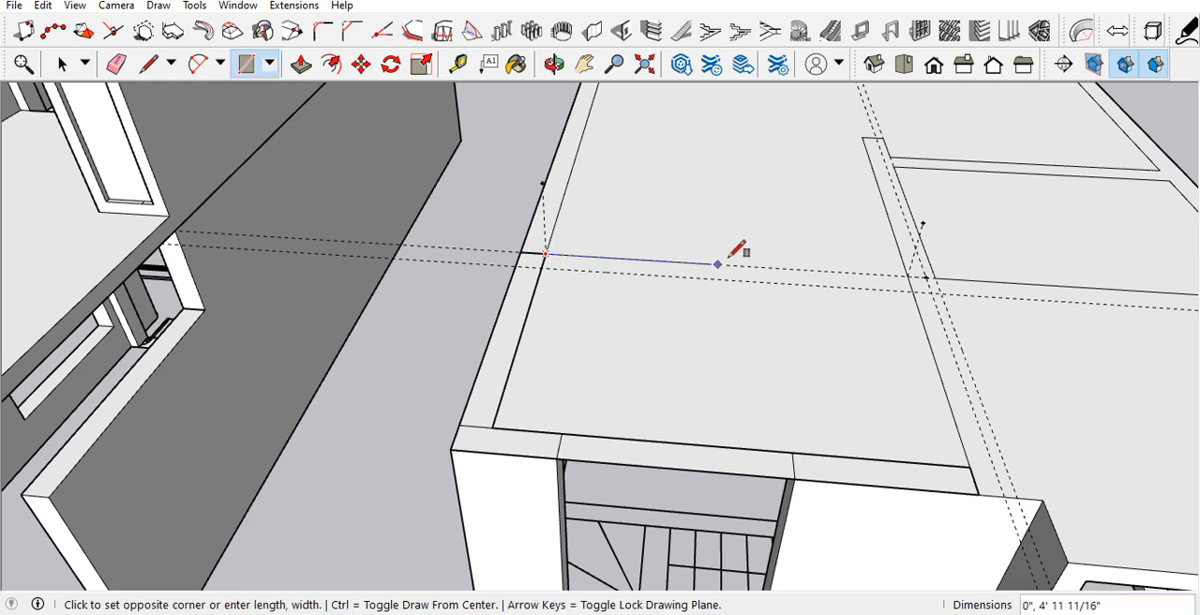
pyautogui.scroll(3, 933, 283)
pyautogui.click(940, 286)
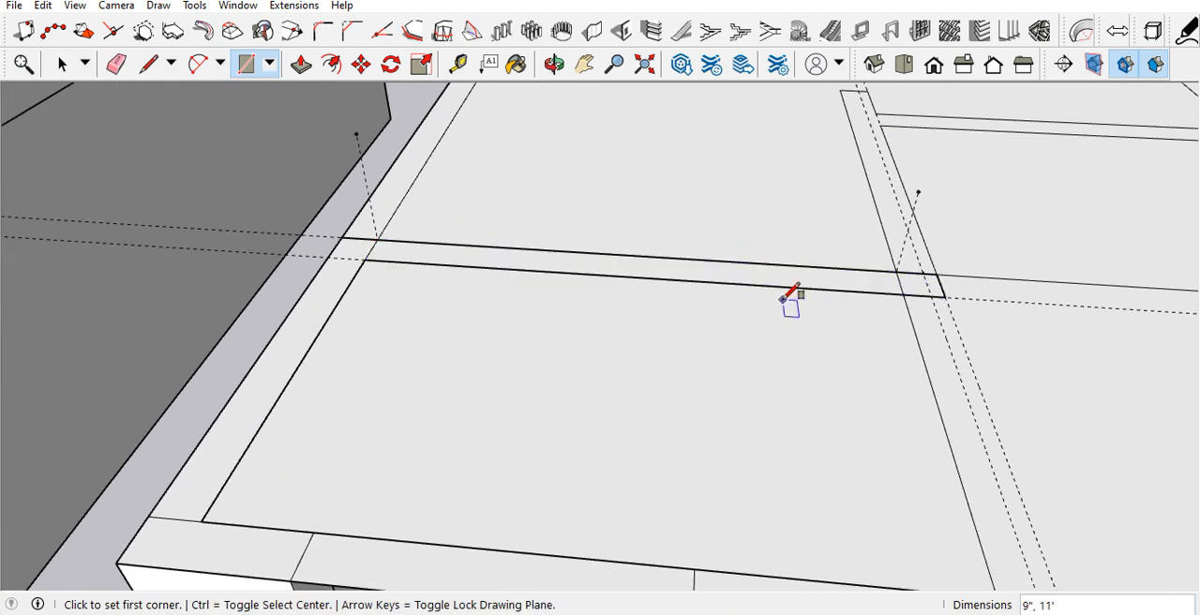
pyautogui.scroll(2, 806, 328)
pyautogui.press('space')
pyautogui.scroll(-3, 797, 351)
pyautogui.scroll(2, 840, 380)
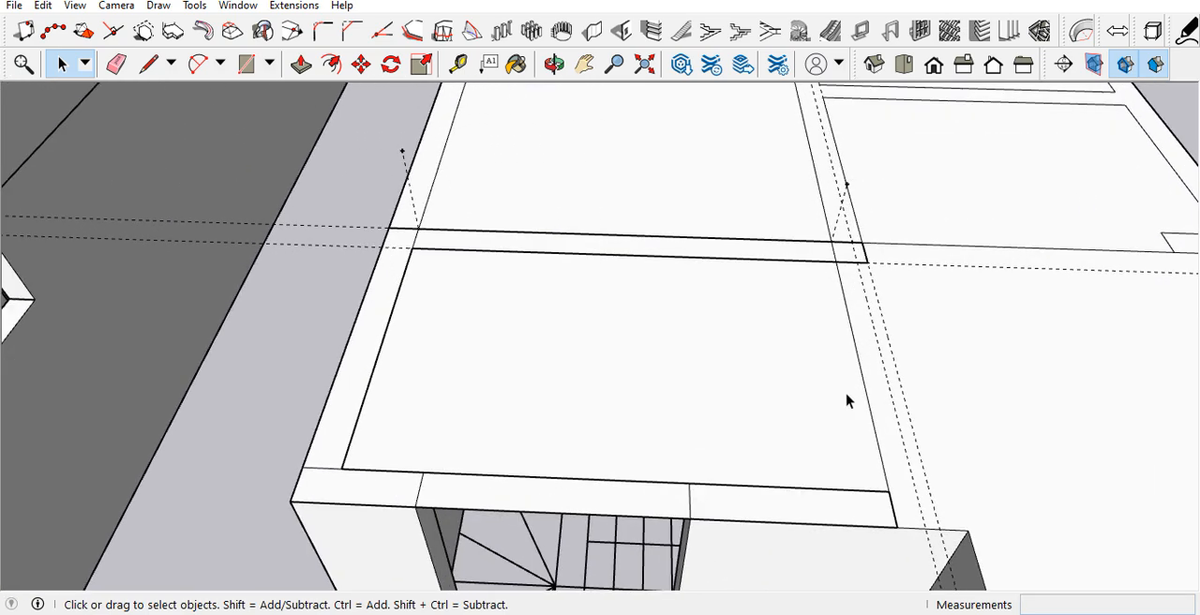
# Step: Draw a 7' 2" by 9" rectangle along the inner wall, from the rear strip's corner to the front edge
pyautogui.press('r')
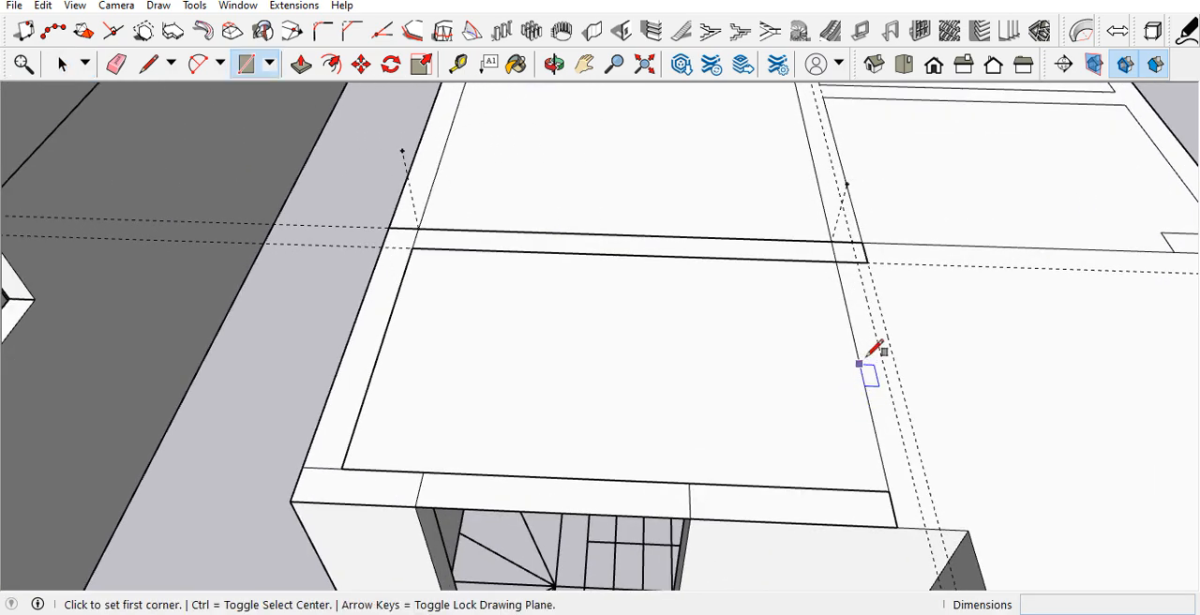
pyautogui.click(867, 263)
pyautogui.click(896, 526)
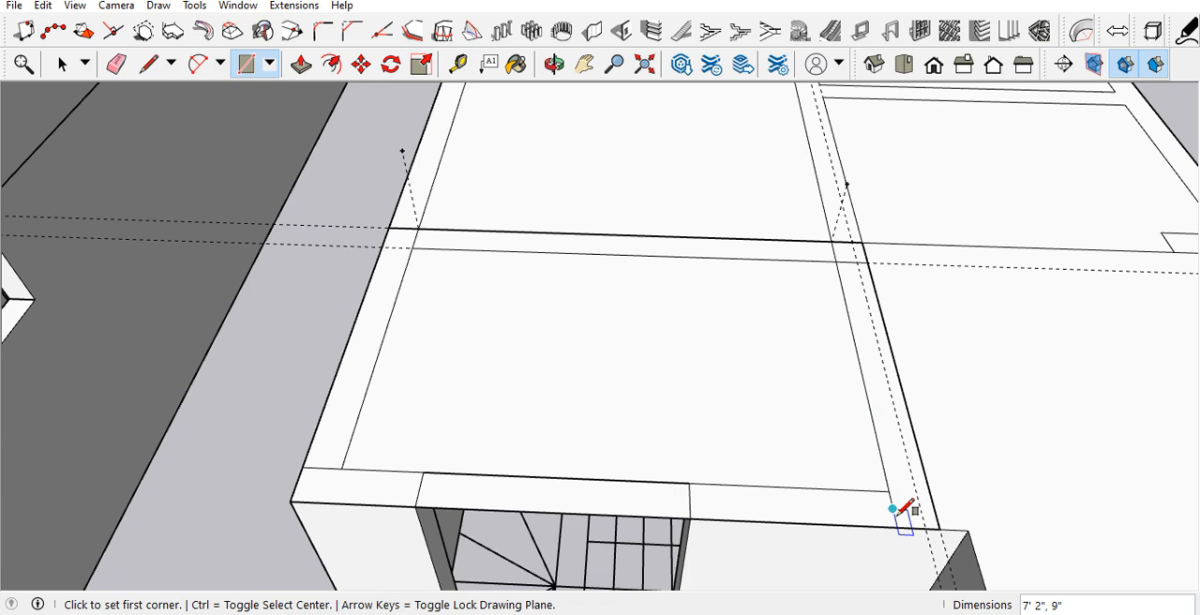
# Step: Erase the overlapping edges where the stair wall strips meet, along with the extra cross guide
pyautogui.press('e')
pyautogui.click(895, 511)
pyautogui.scroll(-1, 895, 511)
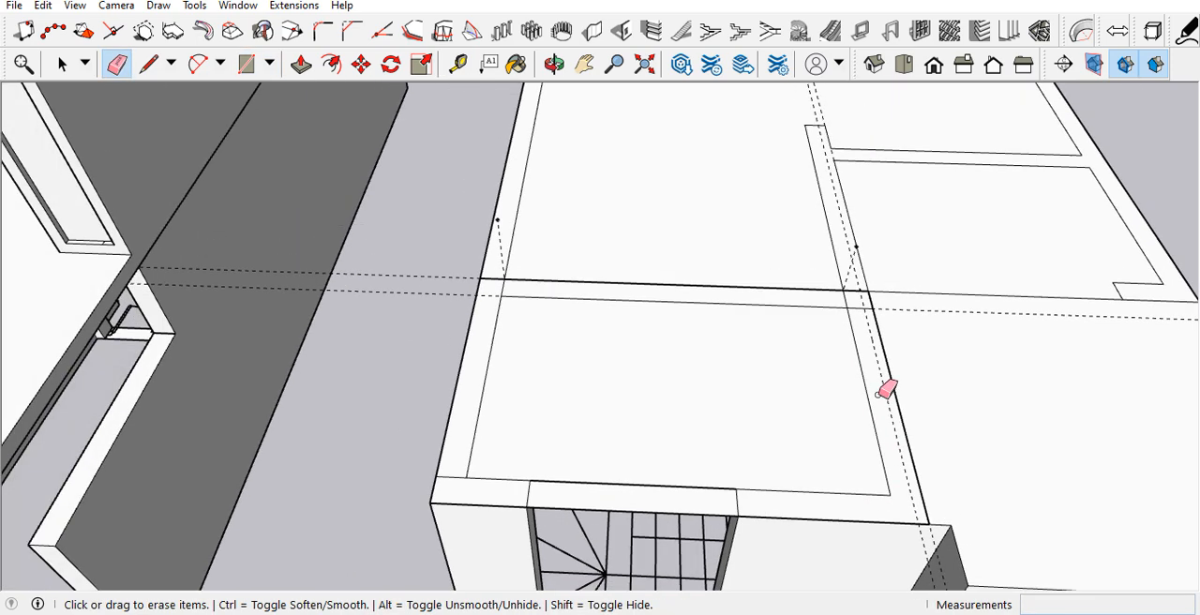
pyautogui.scroll(3, 855, 300)
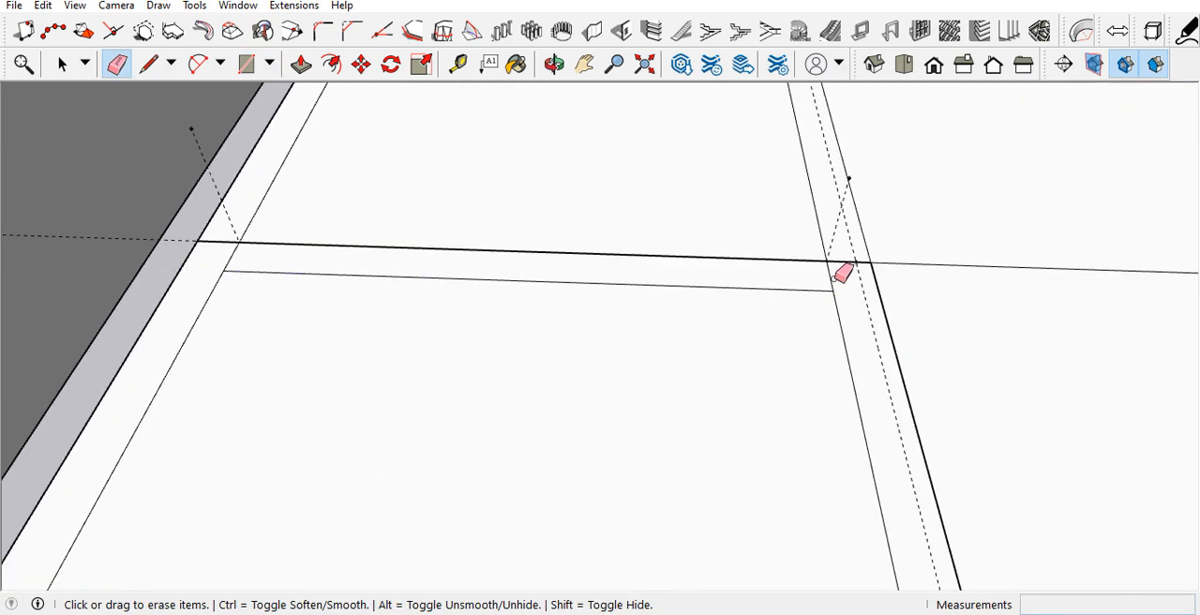
pyautogui.scroll(-3, 837, 275)
pyautogui.scroll(1, 844, 273)
pyautogui.scroll(2, 834, 281)
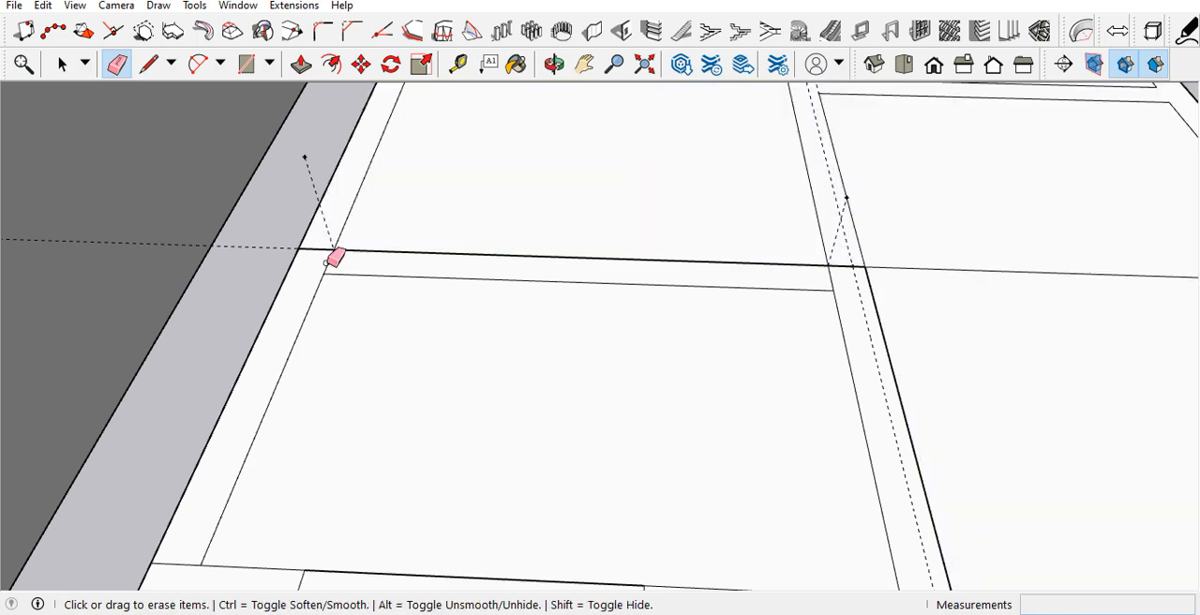
pyautogui.scroll(-3, 335, 259)
pyautogui.scroll(3, 335, 260)
# Step: Push/Pull the wall strips around the stair up 8' to form the stair tower
pyautogui.press('space')
pyautogui.click(482, 274)
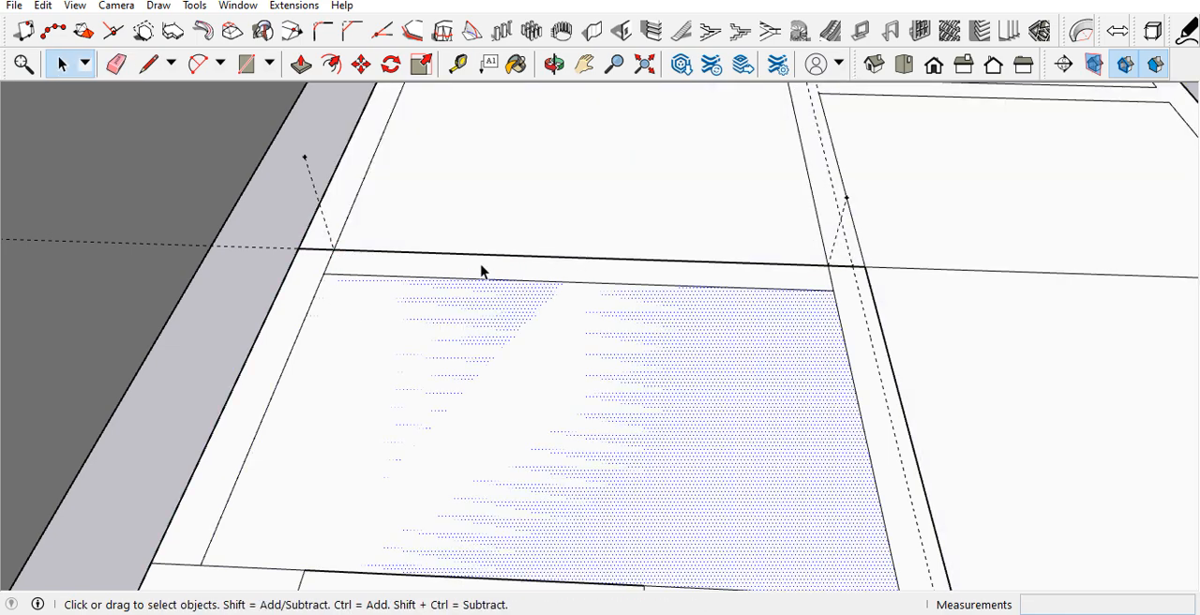
pyautogui.scroll(-3, 488, 270)
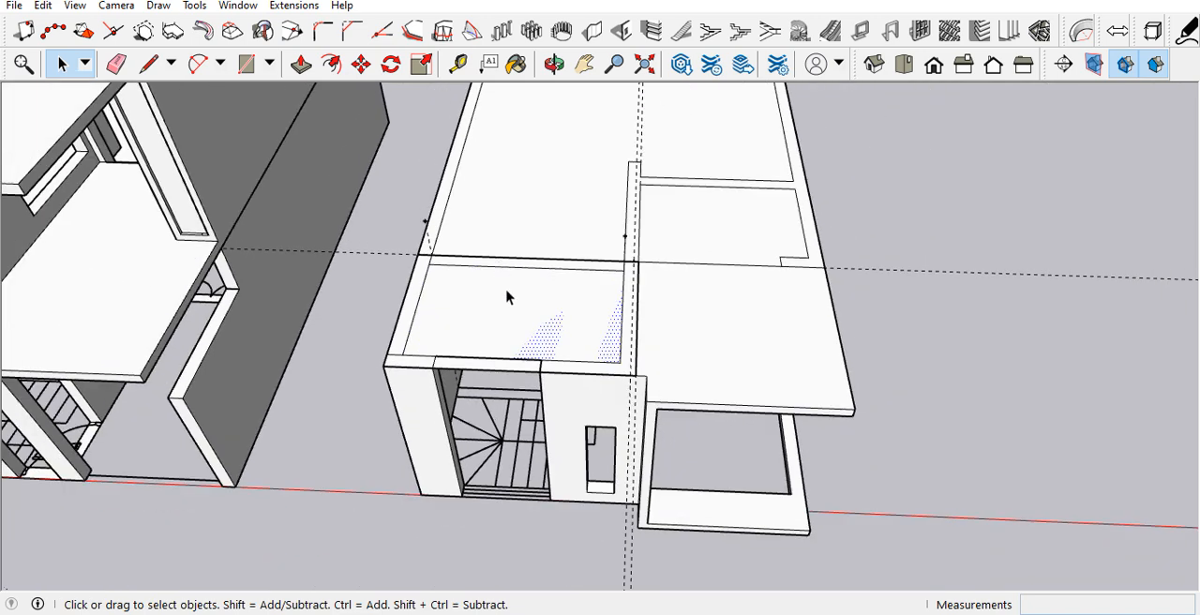
pyautogui.scroll(3, 506, 297)
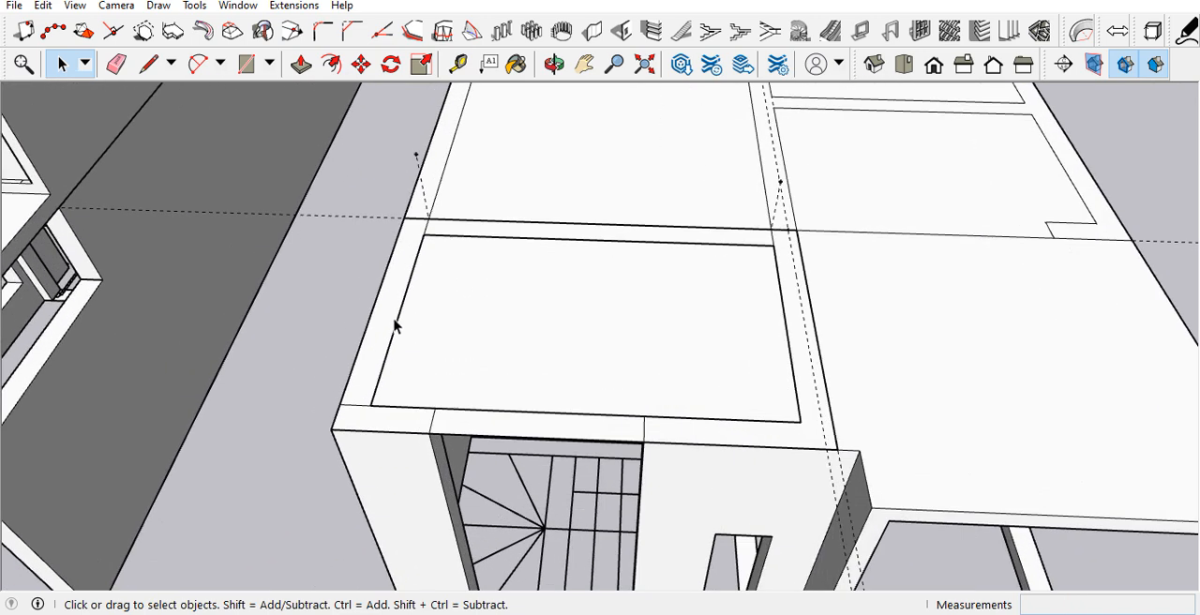
pyautogui.press('p')
pyautogui.click(394, 326)
pyautogui.scroll(-3, 397, 294)
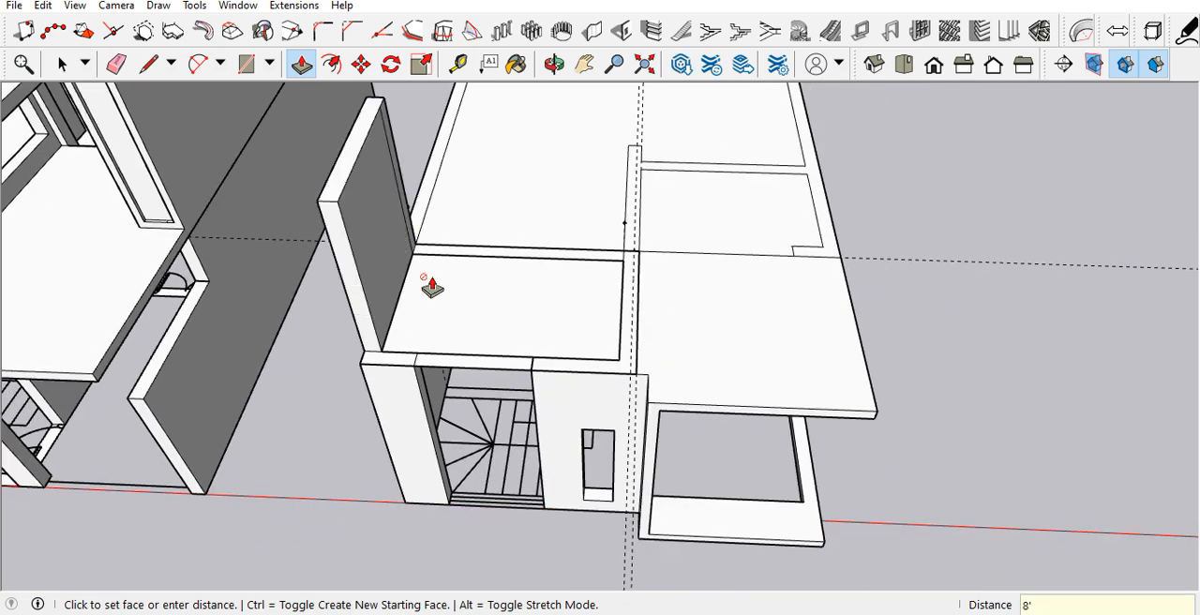
pyautogui.click(480, 266)
pyautogui.moveTo(480, 265); pyautogui.dragTo(603, 302, button='middle')
pyautogui.scroll(5, 475, 316)
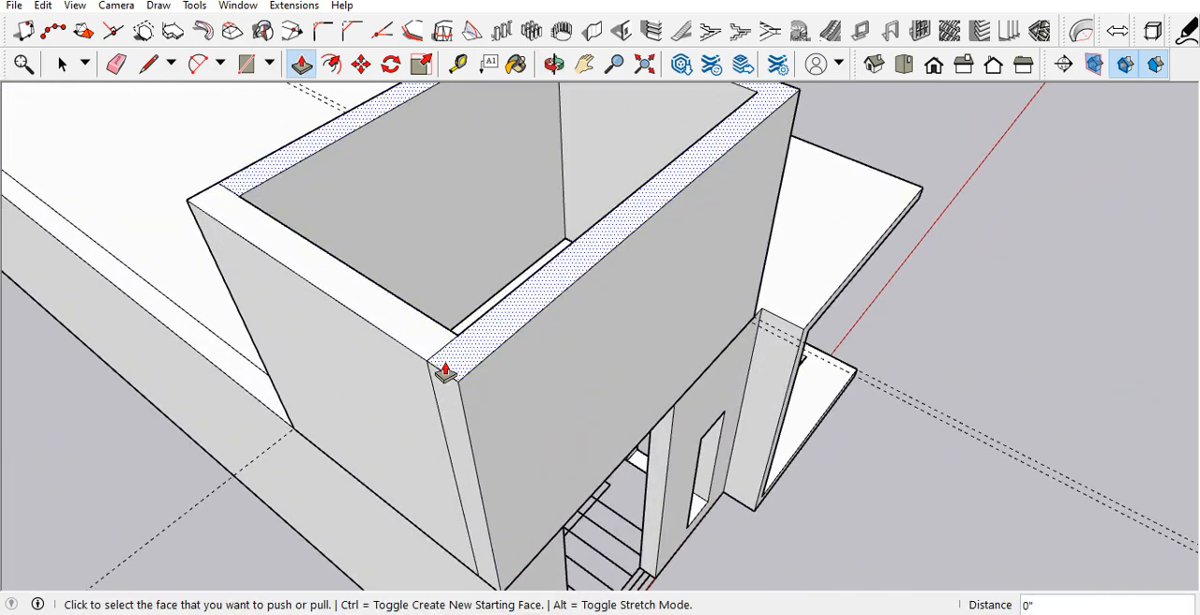
# Step: Erase the leftover seam lines at the corners of the raised stair tower walls
pyautogui.press('e')
pyautogui.scroll(-4, 445, 348)
pyautogui.moveTo(509, 329); pyautogui.dragTo(388, 357, button='middle')
pyautogui.scroll(6, 501, 343)
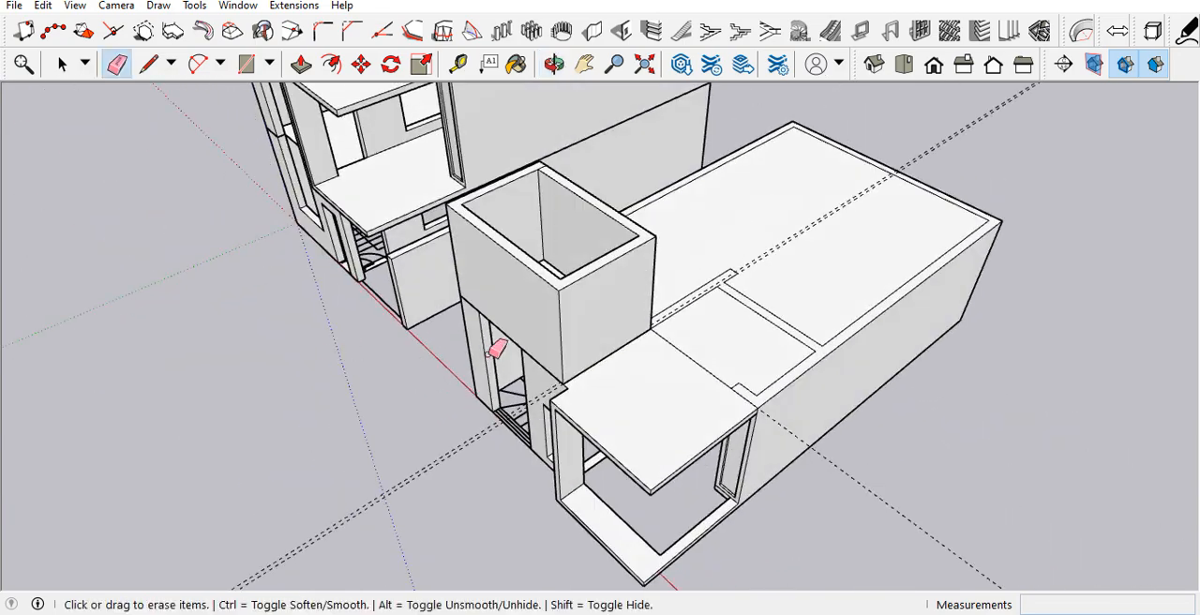
pyautogui.moveTo(594, 316)
pyautogui.mouseDown(button='middle')
pyautogui.moveTo(633, 307)
pyautogui.moveTo(271, 322)
pyautogui.moveTo(647, 310)
pyautogui.moveTo(644, 330)
pyautogui.moveTo(782, 297)
pyautogui.mouseUp(button='middle')
pyautogui.scroll(-6, 729, 303)
pyautogui.scroll(8, 723, 367)
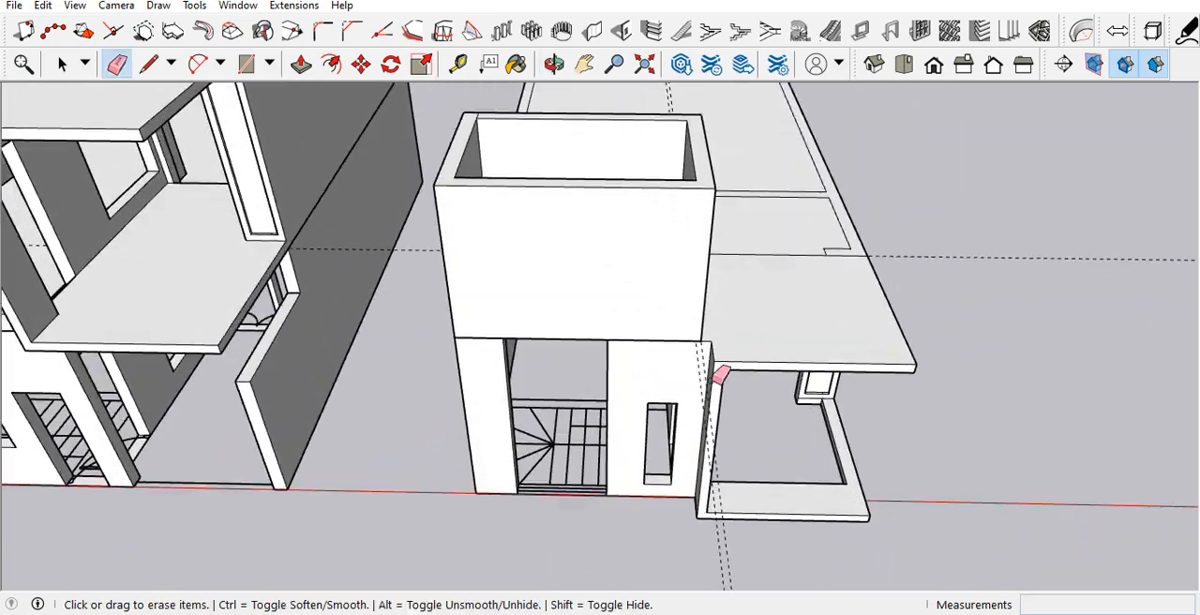
# Step: Place a vertical guide along the left edge of the narrow window in the front wall below the stair tower
pyautogui.press('space')
pyautogui.scroll(-5, 670, 403)
pyautogui.moveTo(672, 394)
pyautogui.mouseDown(button='middle')
pyautogui.moveTo(702, 341)
pyautogui.moveTo(691, 243)
pyautogui.moveTo(716, 249)
pyautogui.mouseUp(button='middle')
pyautogui.scroll(-3, 702, 342)
pyautogui.scroll(4, 669, 345)
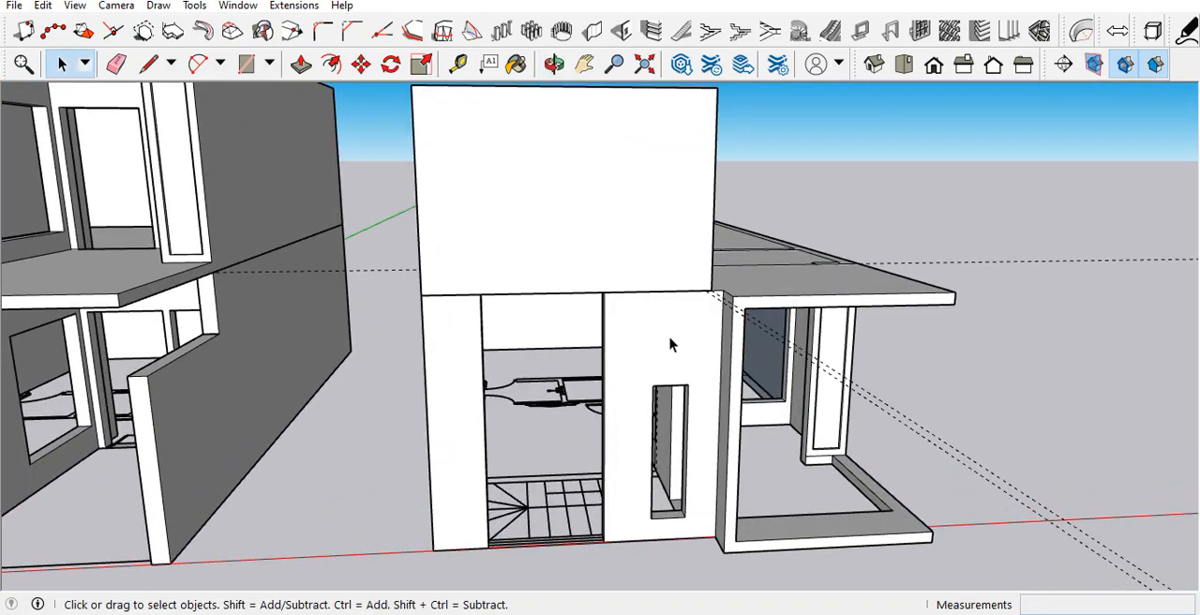
pyautogui.scroll(2, 654, 366)
pyautogui.moveTo(651, 375); pyautogui.dragTo(498, 379, button='middle')
pyautogui.press('t')
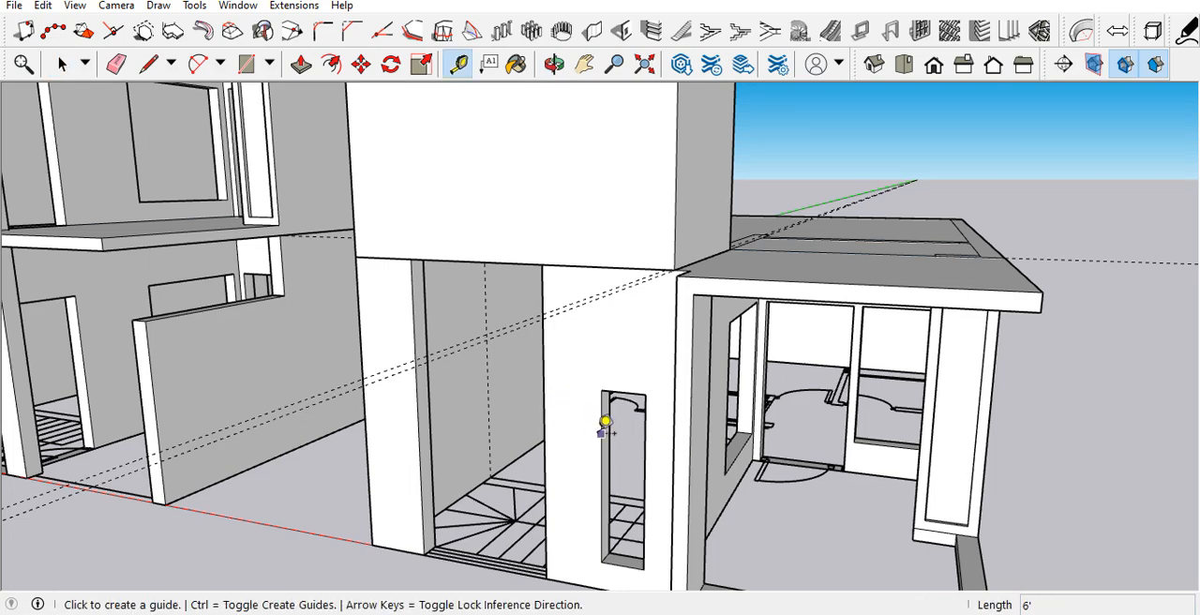
pyautogui.click(604, 424)
pyautogui.click(611, 427)
# Step: Place a vertical guide along the narrow window's right edge and measure the window's height
pyautogui.moveTo(610, 426); pyautogui.dragTo(770, 403, button='middle')
pyautogui.click(726, 406)
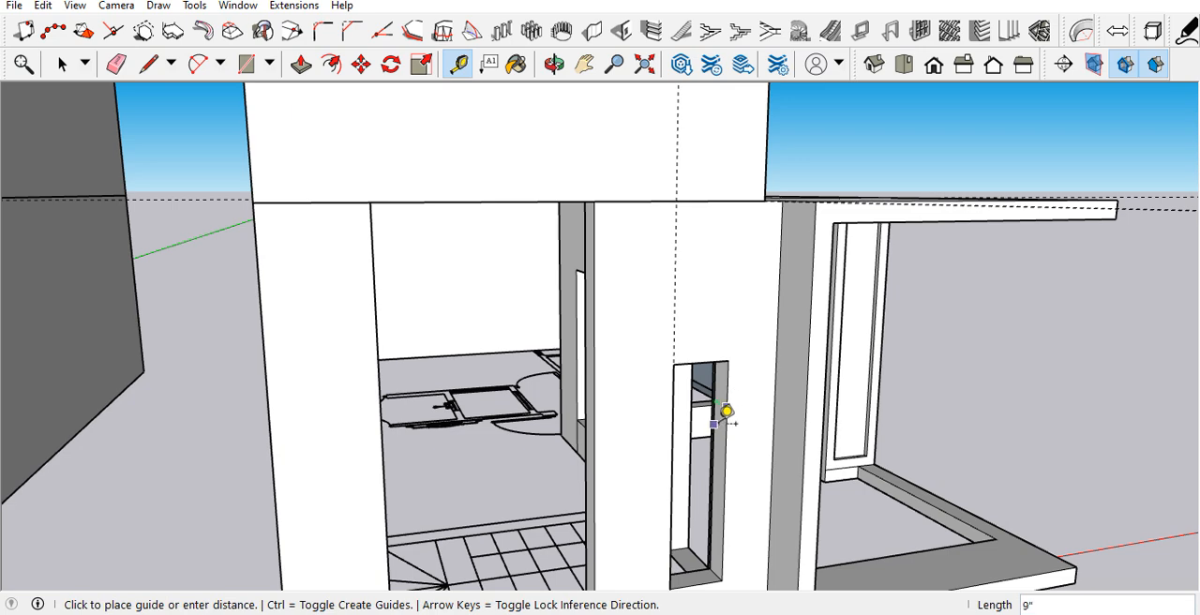
pyautogui.click(730, 419)
pyautogui.click(728, 360)
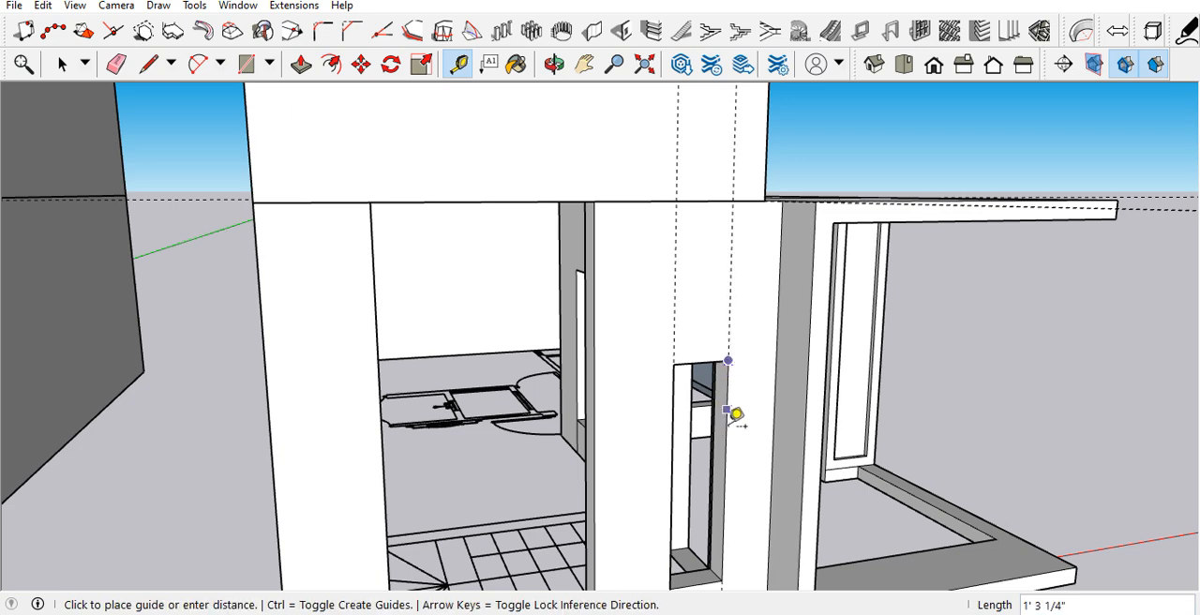
pyautogui.scroll(-3, 722, 565)
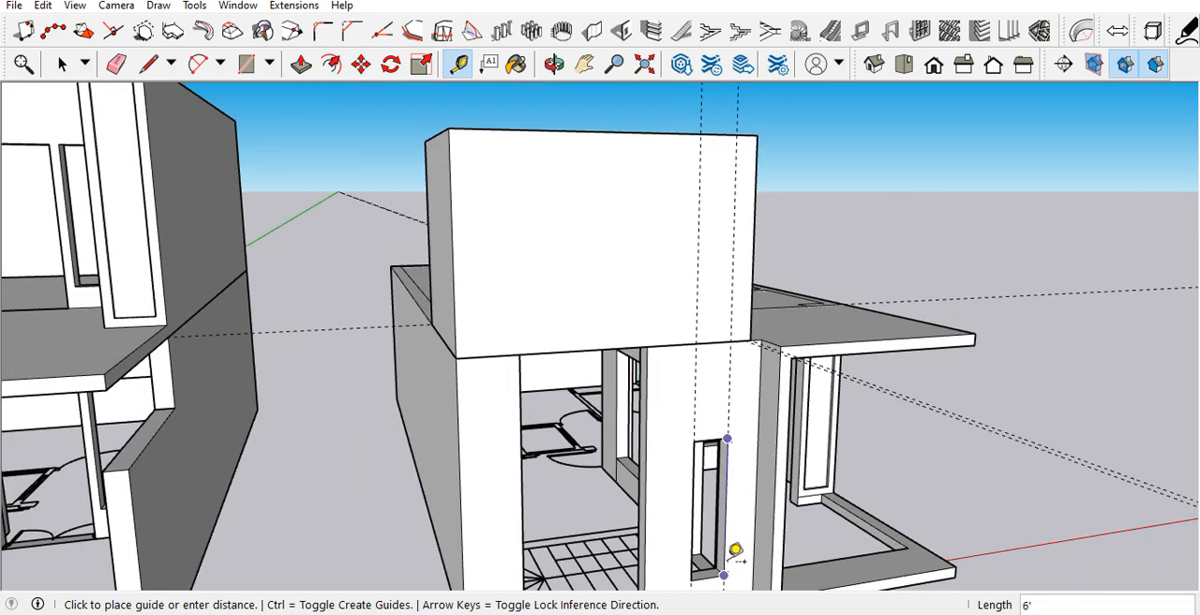
pyautogui.click(722, 403)
# Step: Place horizontal guides on the stair tower's front face 12" above its lower edge and 6' above that guide
pyautogui.scroll(2, 721, 404)
pyautogui.click(705, 382)
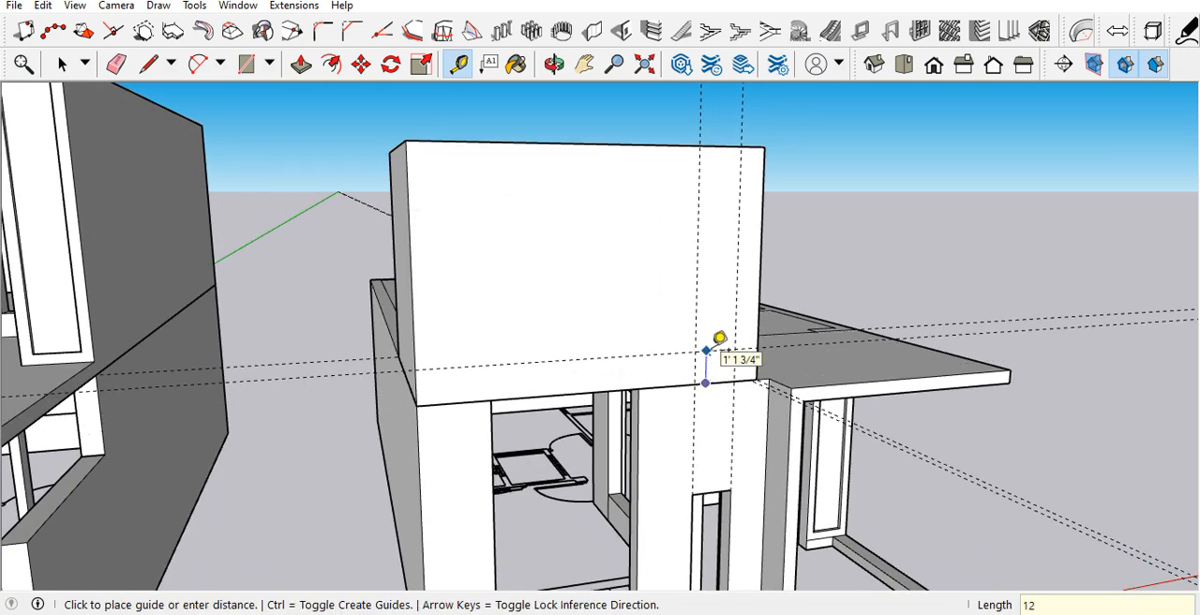
pyautogui.press('Return')
pyautogui.click(708, 354)
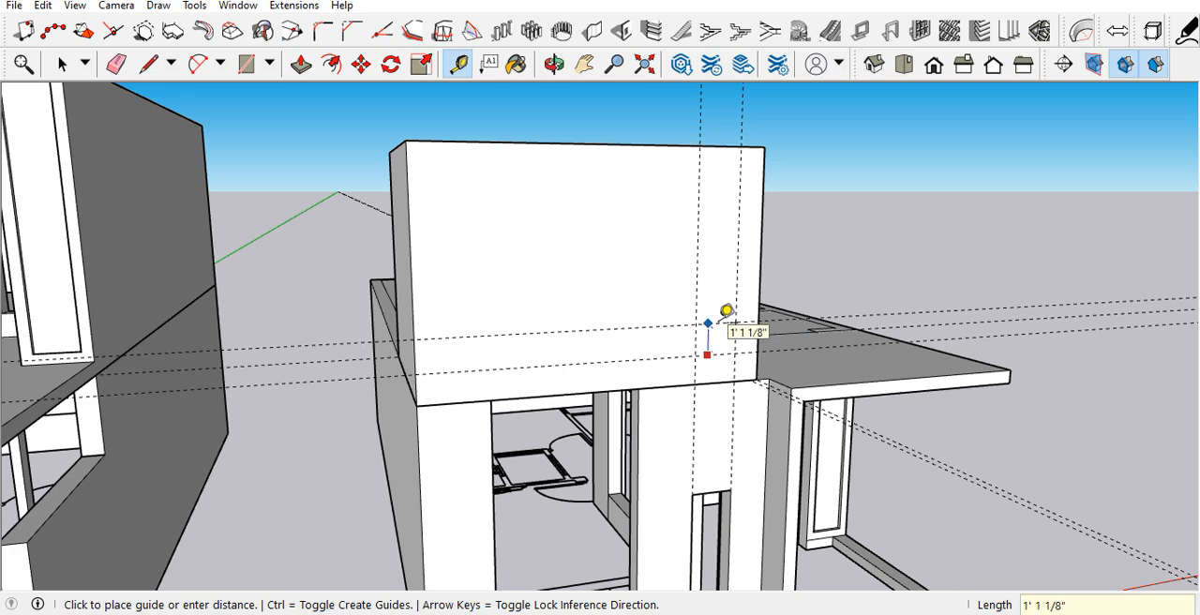
pyautogui.write("6'")
pyautogui.press('Return')
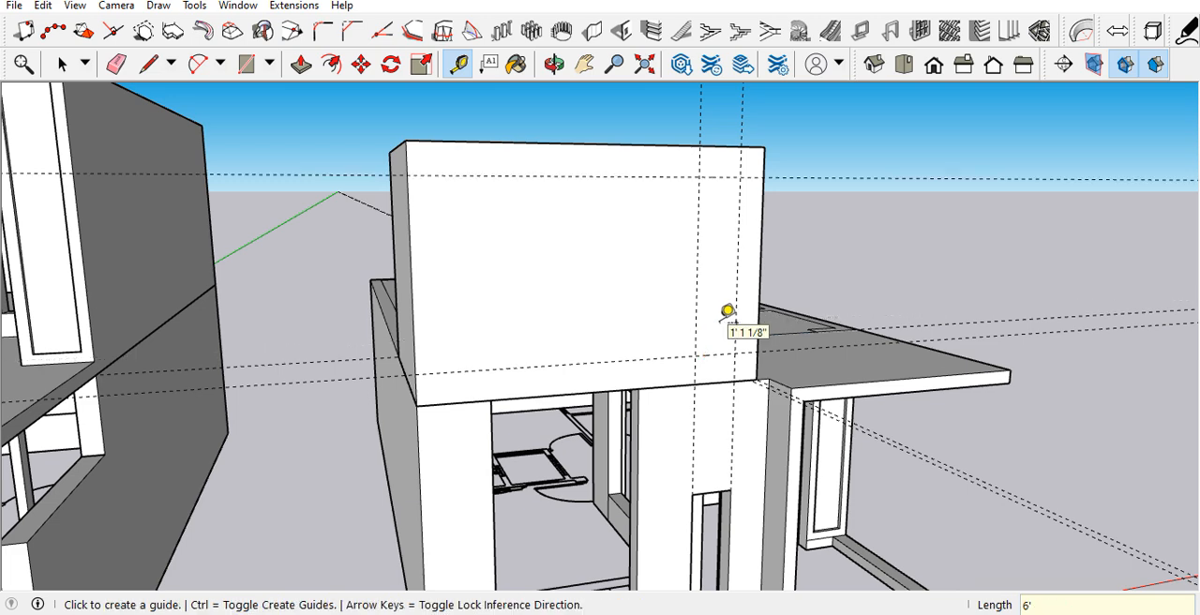
# Step: Draw a 6' by 1' 6" window rectangle between the guides on the stair tower's front face
pyautogui.press('space')
pyautogui.click(725, 263)
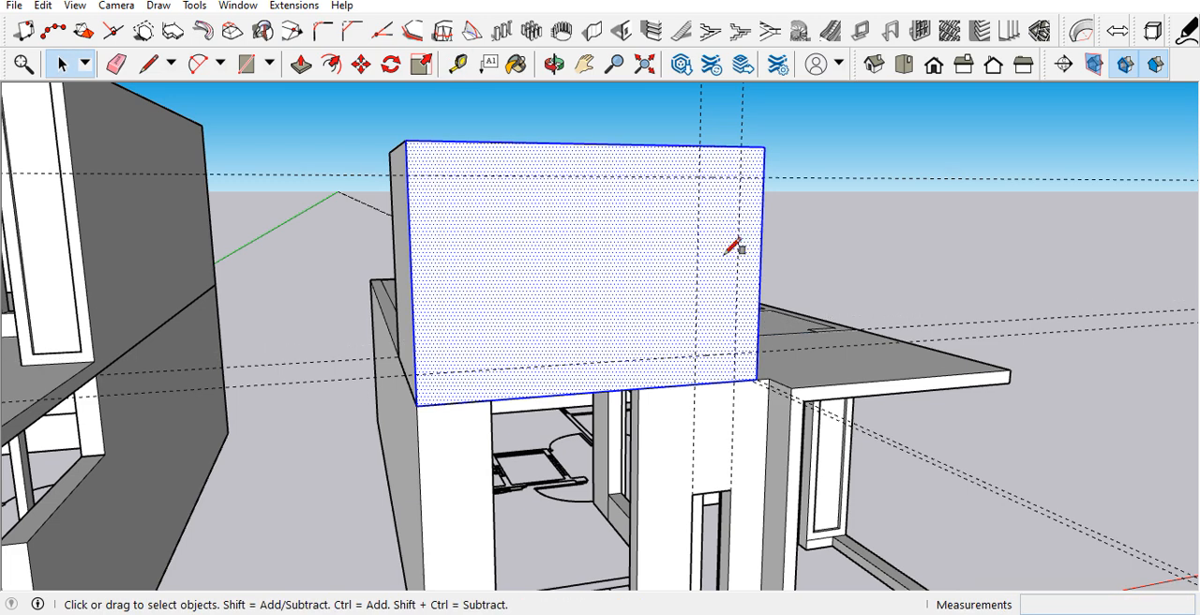
pyautogui.press('r')
pyautogui.click(698, 176)
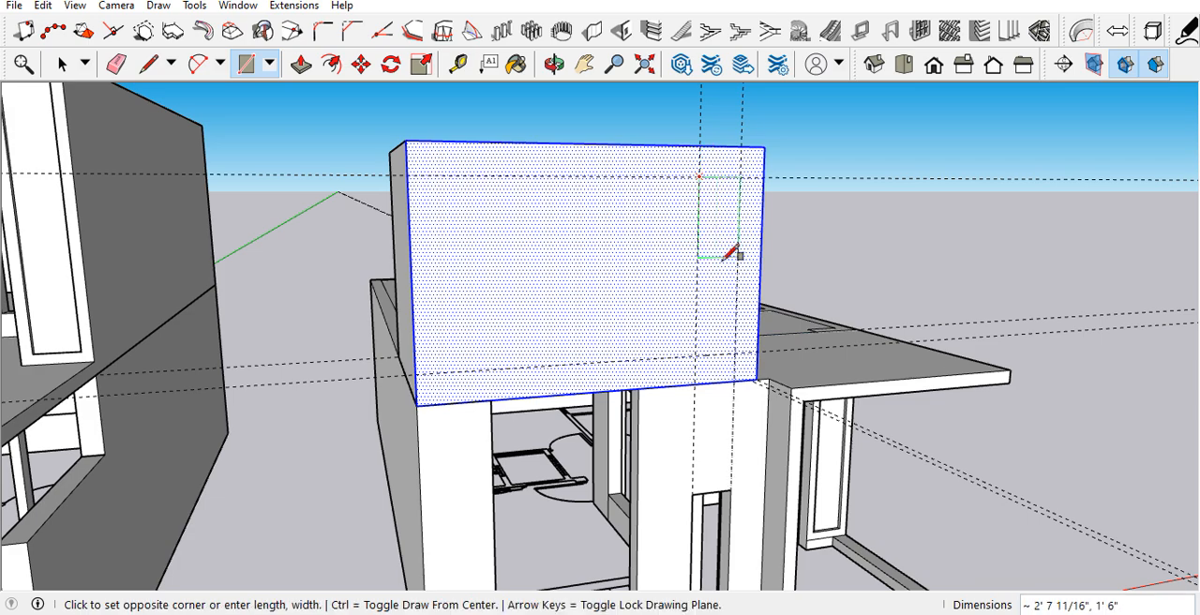
pyautogui.click(741, 352)
pyautogui.press('space')
# Step: Push the narrow window rectangle 9" through the stair tower's front wall to cut the opening
pyautogui.press('p')
pyautogui.scroll(3, 721, 327)
pyautogui.moveTo(721, 325); pyautogui.dragTo(735, 374, button='middle')
pyautogui.click(728, 352)
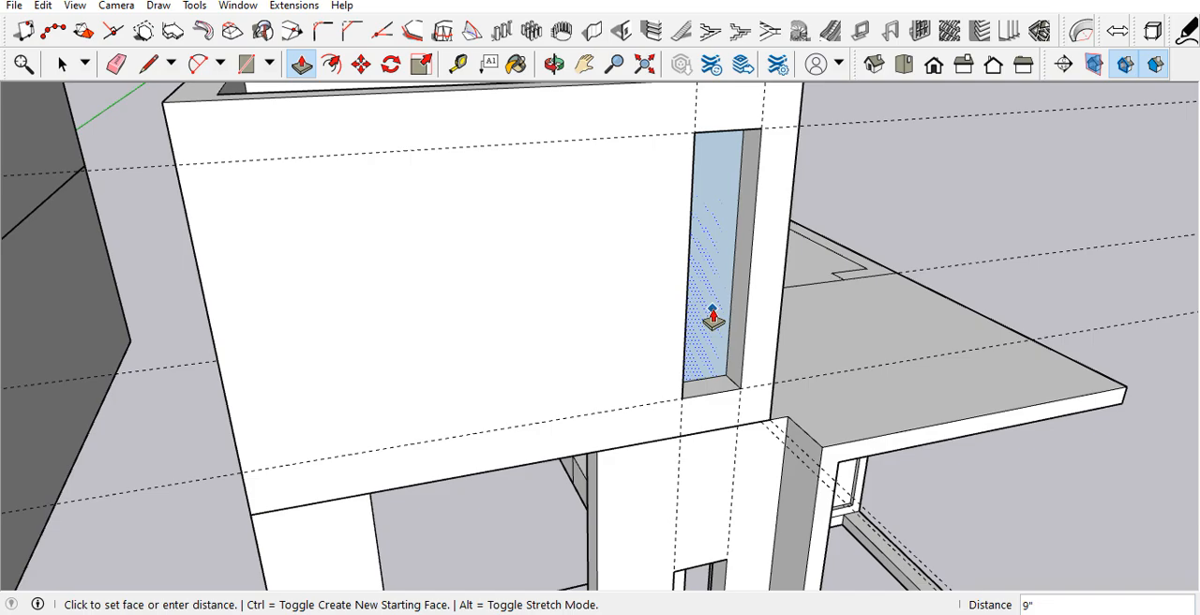
pyautogui.click(713, 319)
pyautogui.scroll(-3, 664, 352)
pyautogui.scroll(-3, 664, 351)
pyautogui.moveTo(666, 348); pyautogui.dragTo(635, 334, button='middle')
pyautogui.press('space')
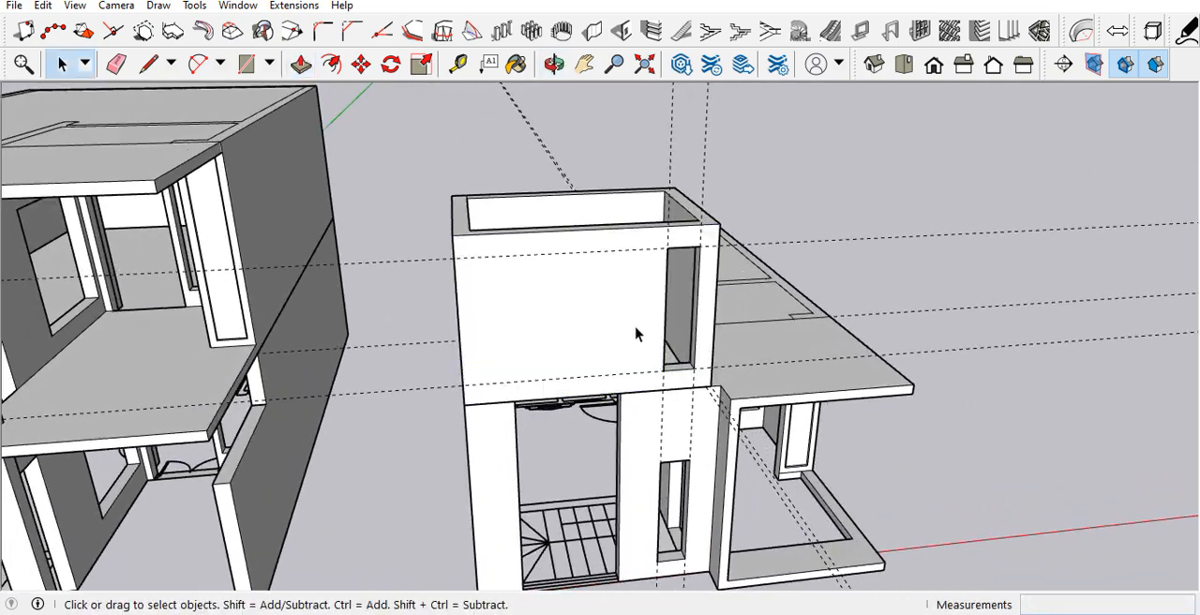
# Step: Delete all guides from the model
pyautogui.scroll(-3, 656, 333)
pyautogui.moveTo(707, 326); pyautogui.dragTo(864, 382, button='middle')
pyautogui.scroll(-3, 812, 398)
pyautogui.moveTo(559, 451); pyautogui.dragTo(328, 212, button='middle')
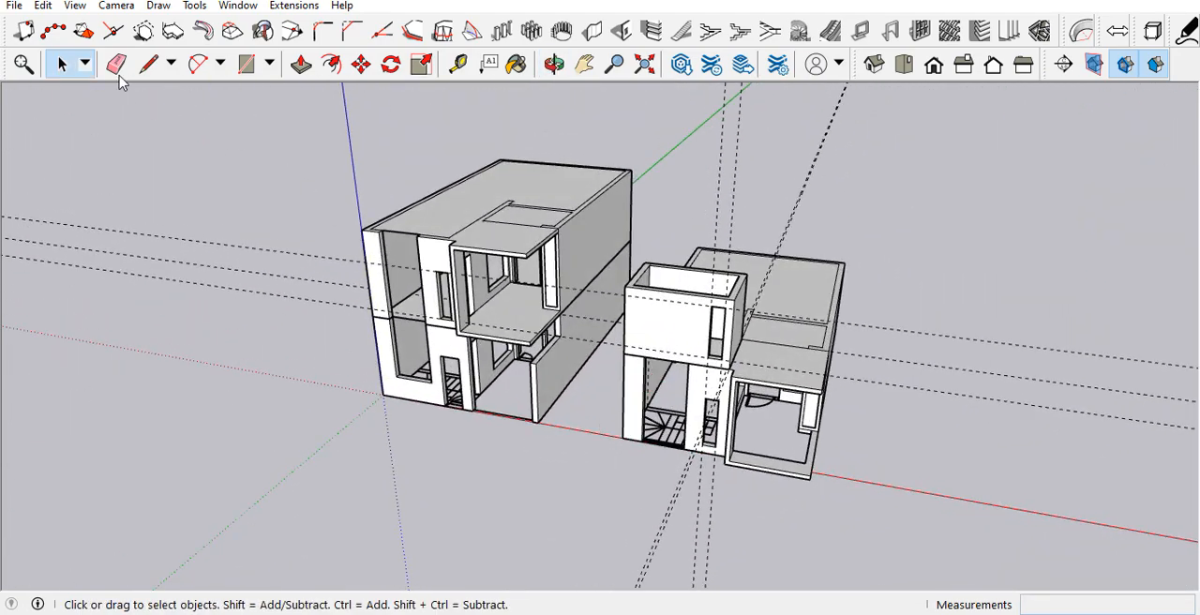
pyautogui.click(43, 5)
pyautogui.click(84, 167)
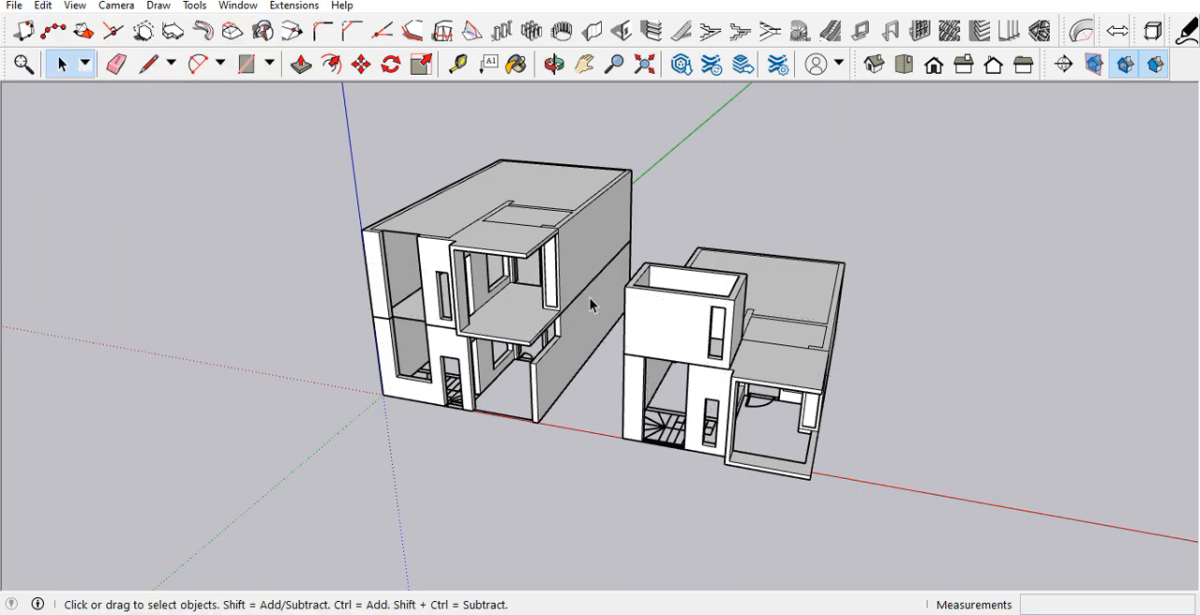
# Step: Place vertical guides on the stair tower's front face, aligned with both side edges of the wide opening below
pyautogui.scroll(3, 628, 317)
pyautogui.scroll(-4, 630, 321)
pyautogui.scroll(7, 667, 332)
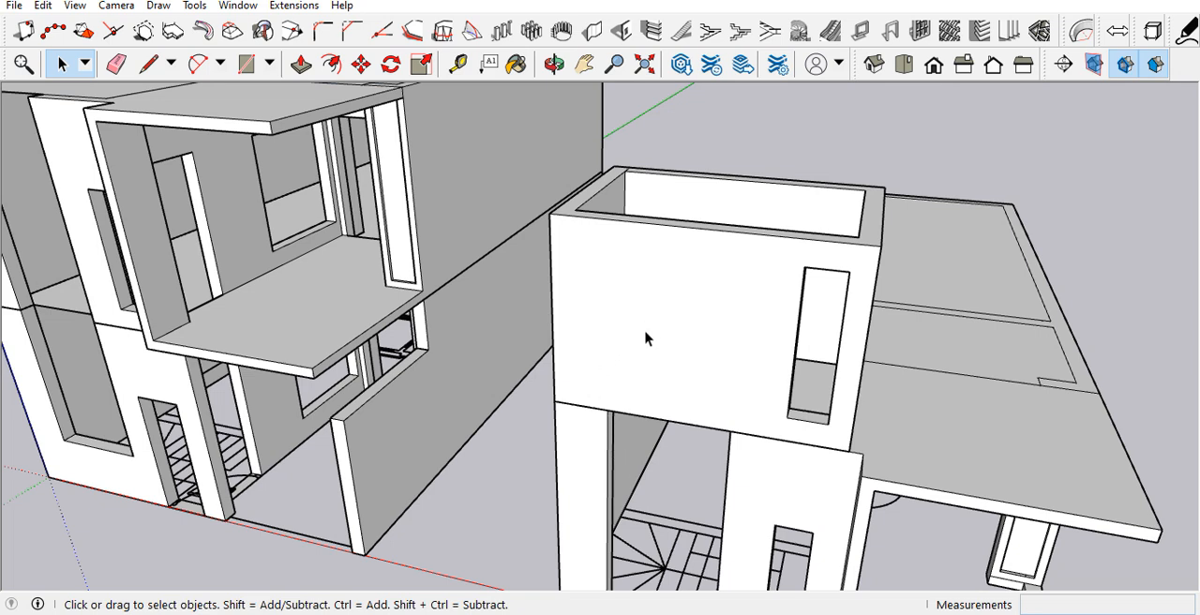
pyautogui.click(637, 353)
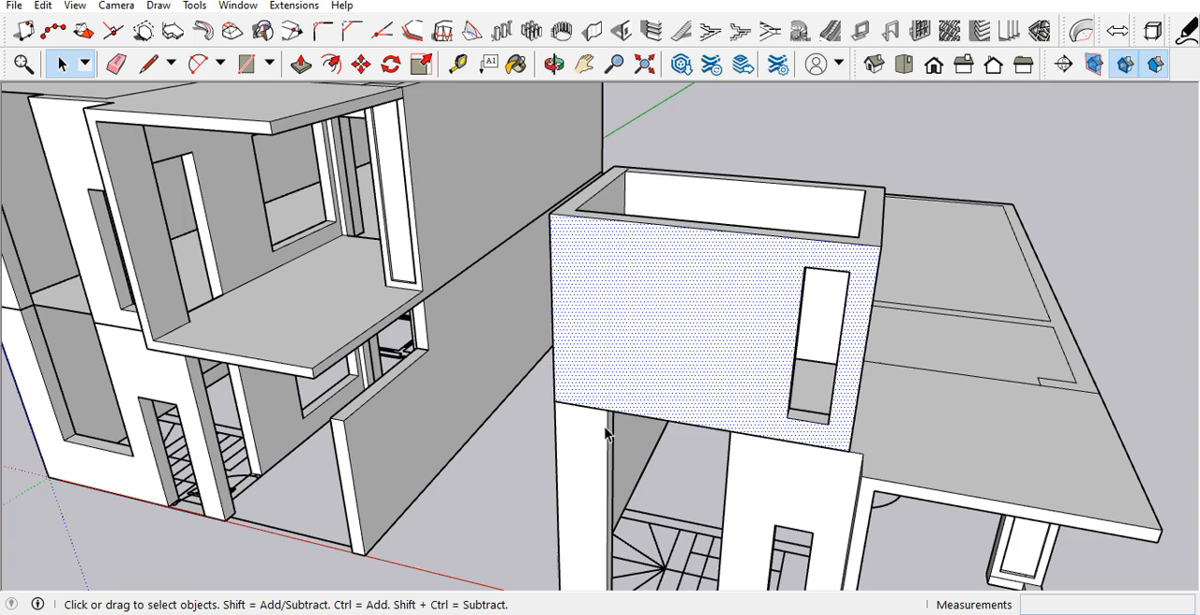
pyautogui.press('t')
pyautogui.click(614, 419)
pyautogui.click(632, 436)
pyautogui.moveTo(632, 436); pyautogui.dragTo(885, 396, button='middle')
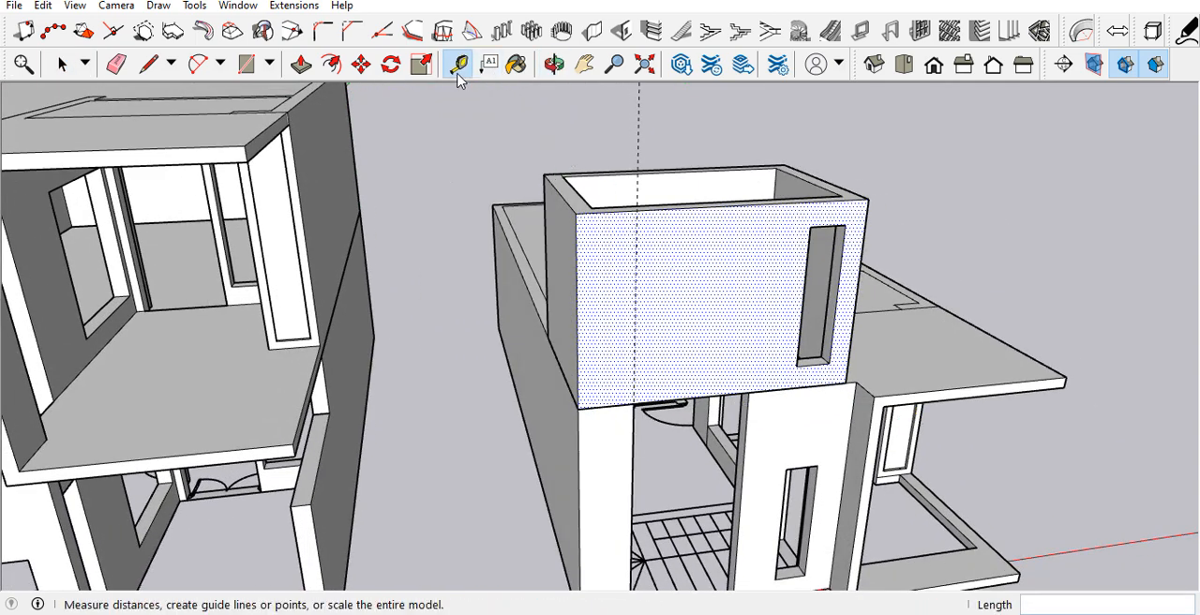
pyautogui.scroll(3, 721, 357)
pyautogui.click(771, 410)
pyautogui.click(769, 421)
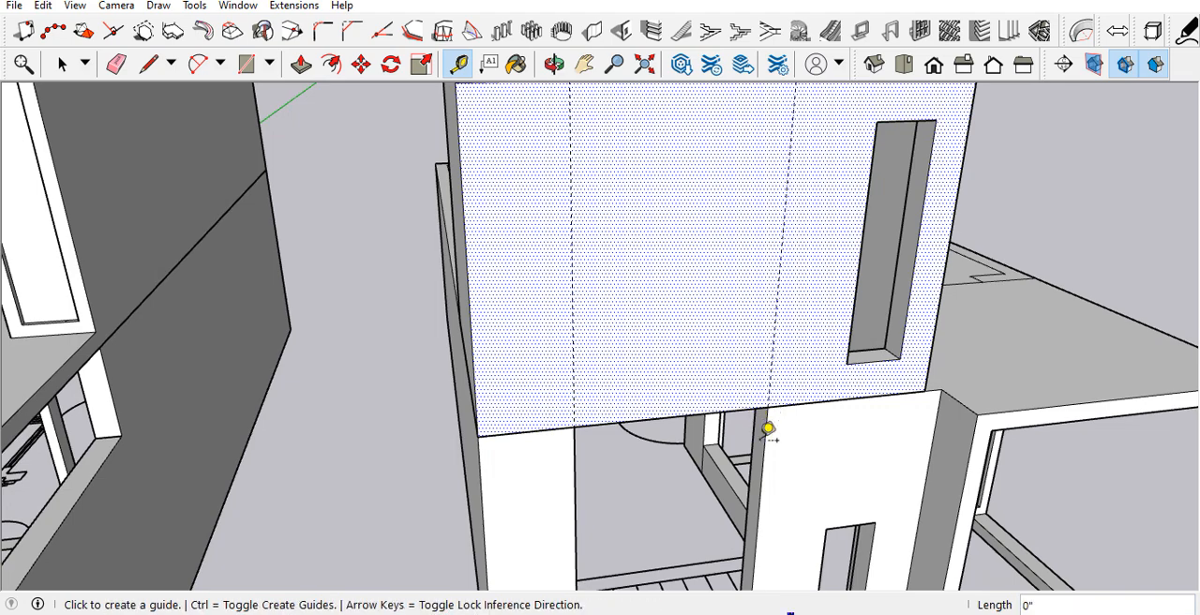
pyautogui.scroll(-3, 712, 398)
# Step: Place a horizontal guide across the tower's front face through the midpoint of the narrow window's side edge
pyautogui.moveTo(705, 349); pyautogui.dragTo(686, 289, button='middle')
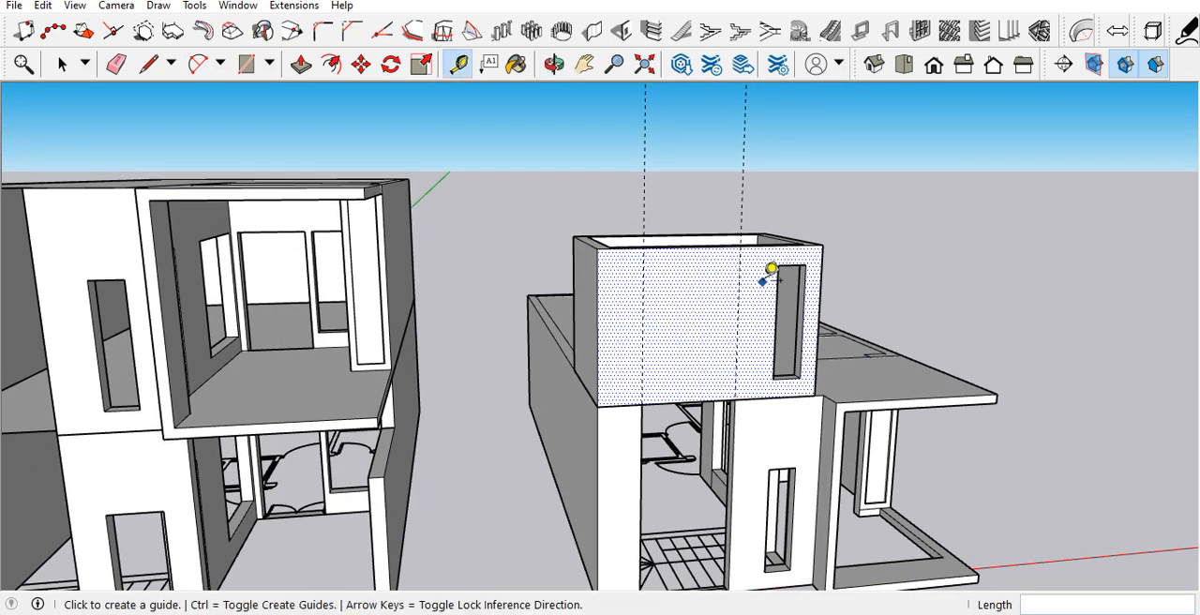
pyautogui.scroll(2, 771, 270)
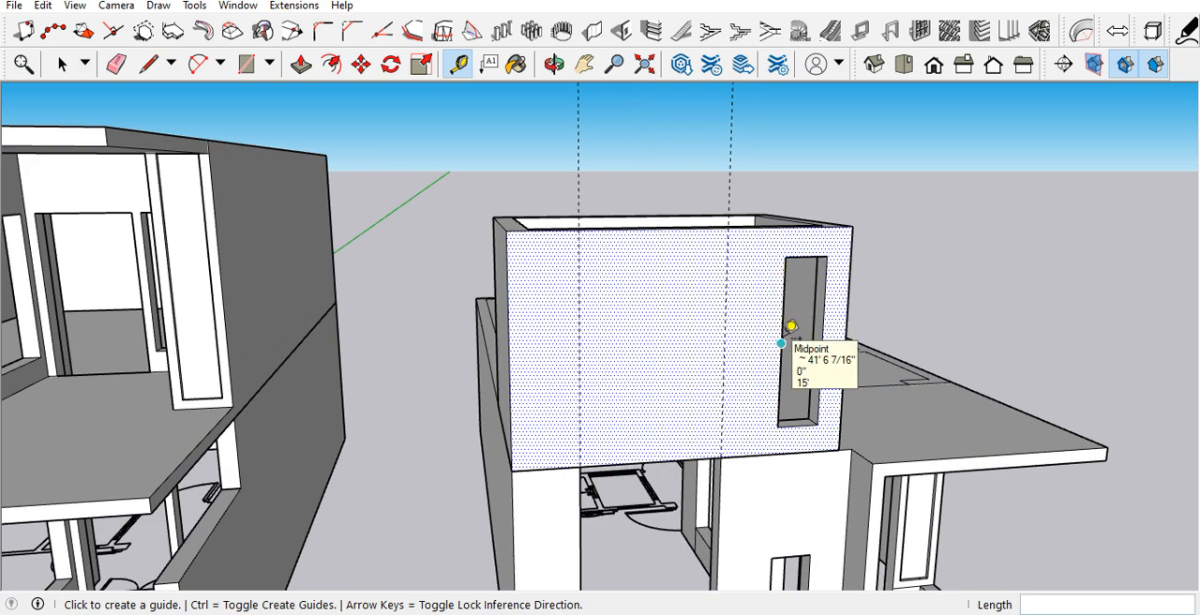
pyautogui.moveTo(776, 235); pyautogui.dragTo(771, 255, button='middle')
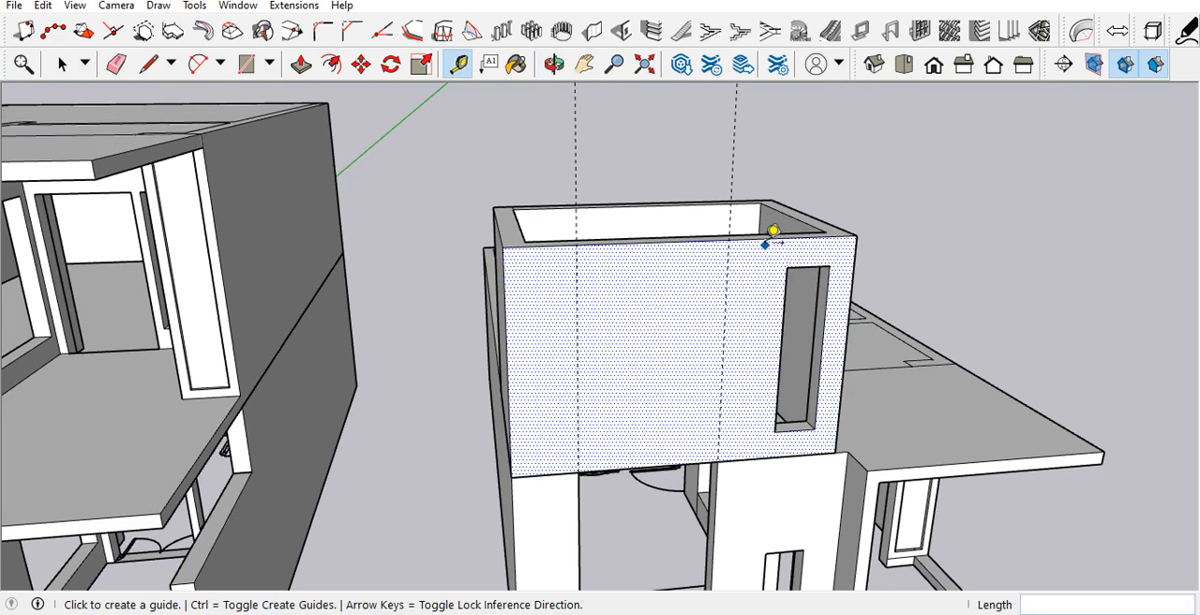
pyautogui.click(773, 232)
pyautogui.click(782, 350)
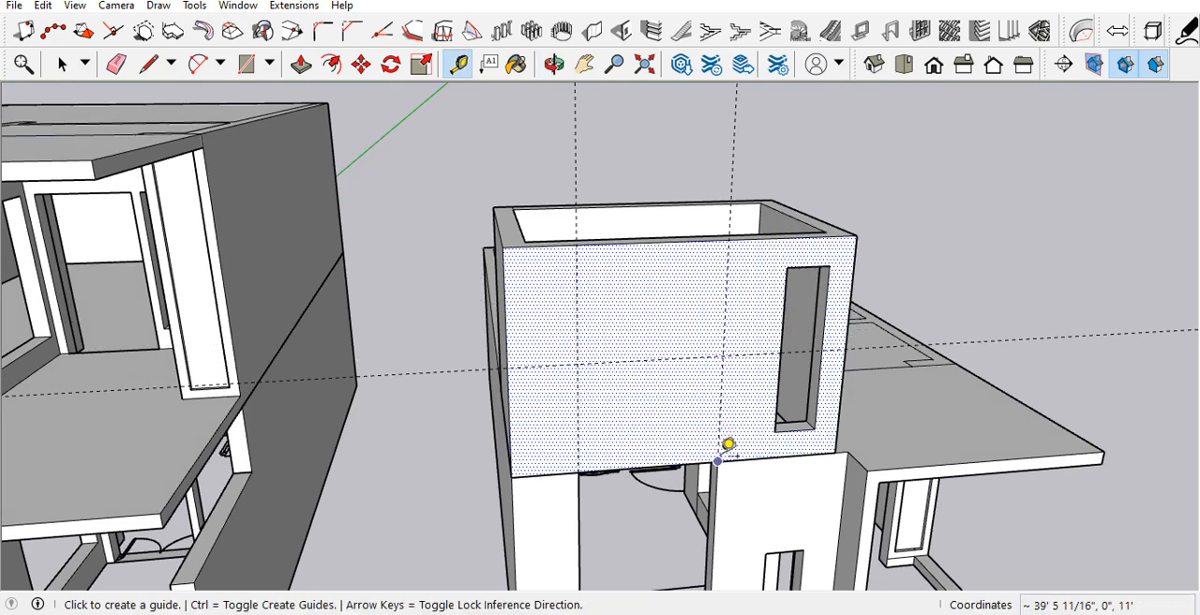
# Step: Draw a rectangle between the vertical guides from the tower's lower edge to the horizontal guide and push it 9" through the wall
pyautogui.press('r')
pyautogui.click(717, 461)
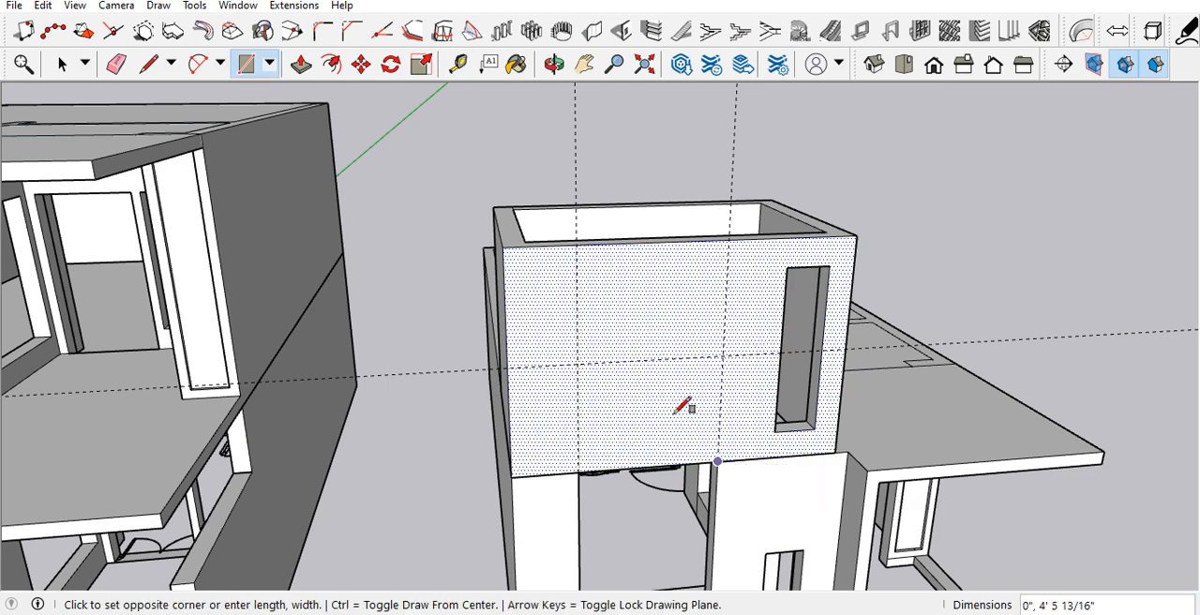
pyautogui.click(579, 364)
pyautogui.press('p')
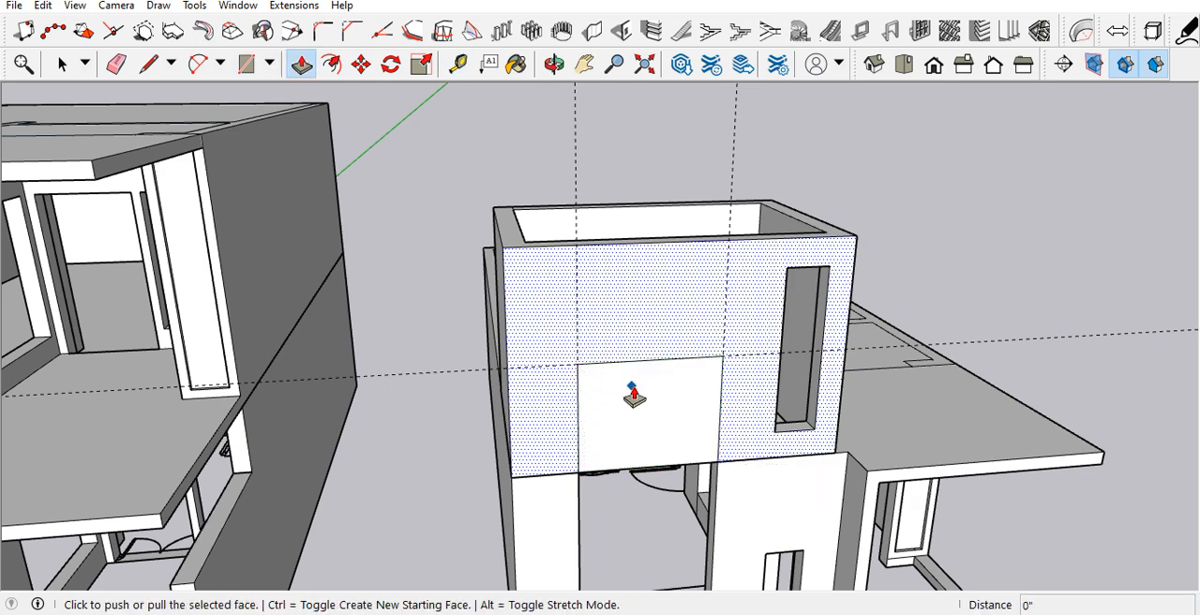
pyautogui.click(654, 405)
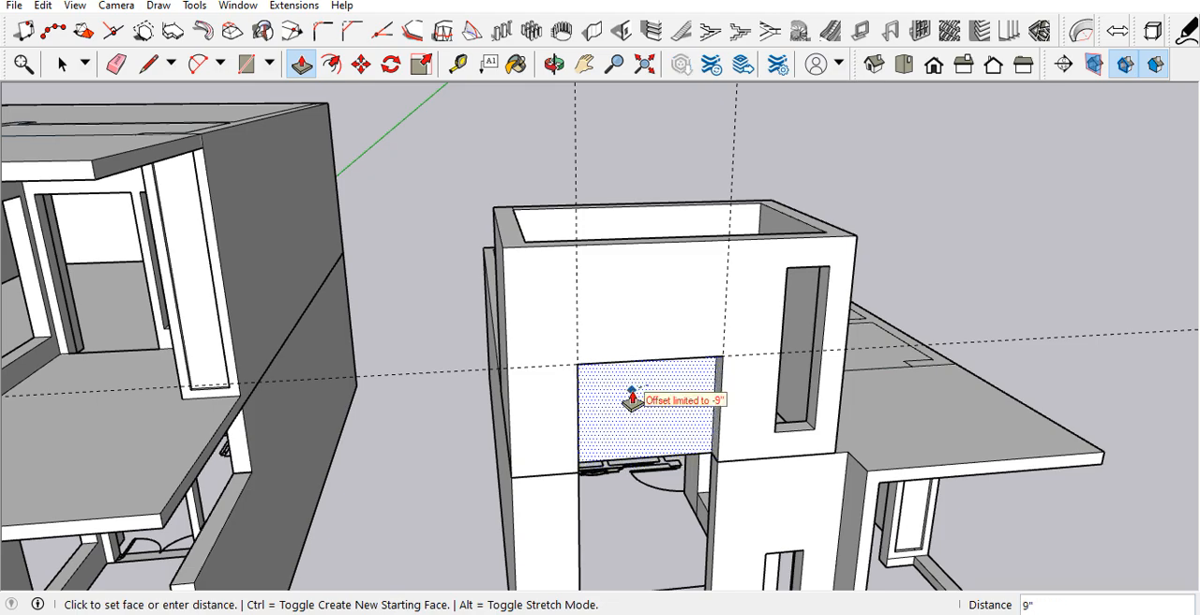
pyautogui.click(651, 402)
# Step: Select the stair tower's connected geometry and make it a group
pyautogui.moveTo(624, 342); pyautogui.dragTo(655, 278, button='middle')
pyautogui.scroll(-4, 600, 295)
pyautogui.scroll(4, 718, 347)
pyautogui.doubleClick(638, 298)
pyautogui.rightClick(638, 296)
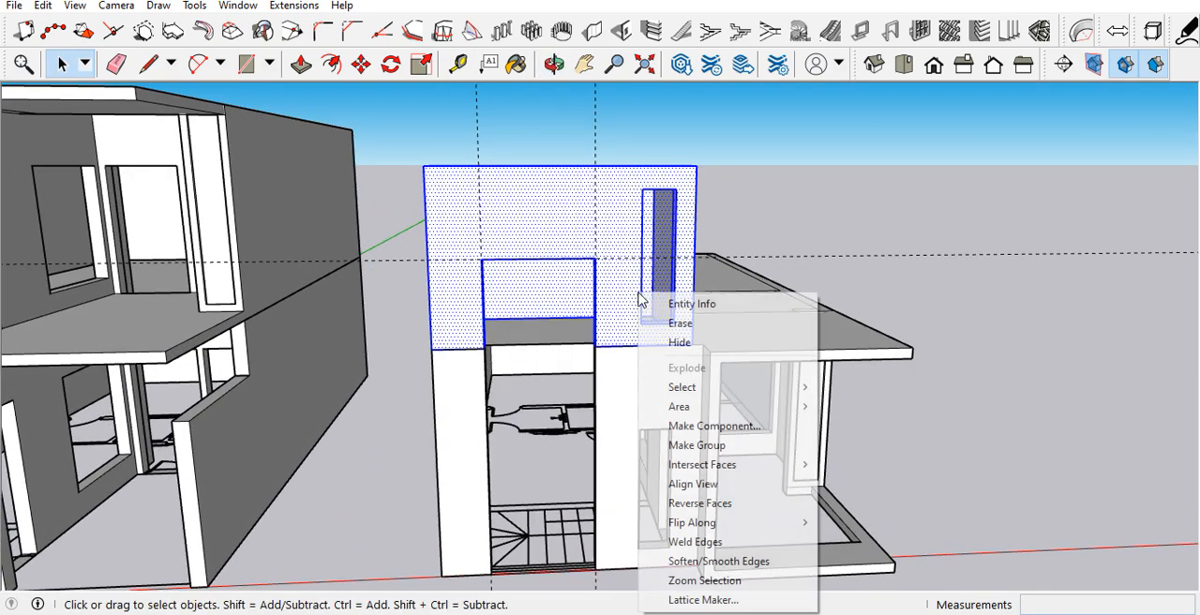
pyautogui.click(694, 446)
# Step: Draw a rectangle over the stair tower's whole top outline and pull it up 6" as a roof slab
pyautogui.scroll(-3, 713, 421)
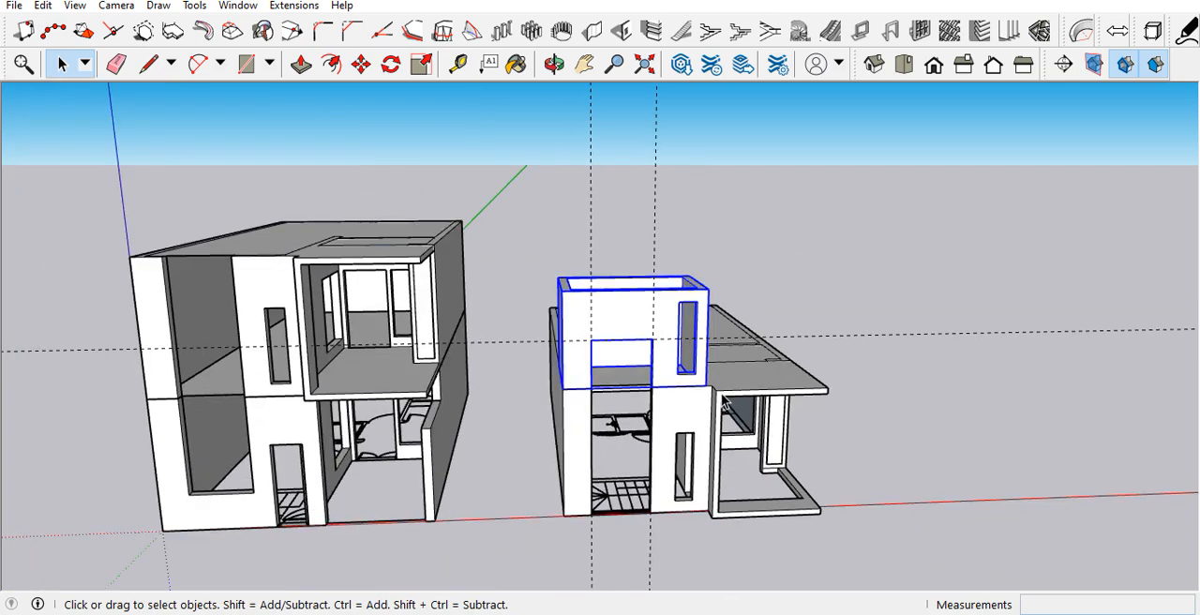
pyautogui.scroll(5, 639, 369)
pyautogui.moveTo(526, 433); pyautogui.dragTo(556, 476, button='middle')
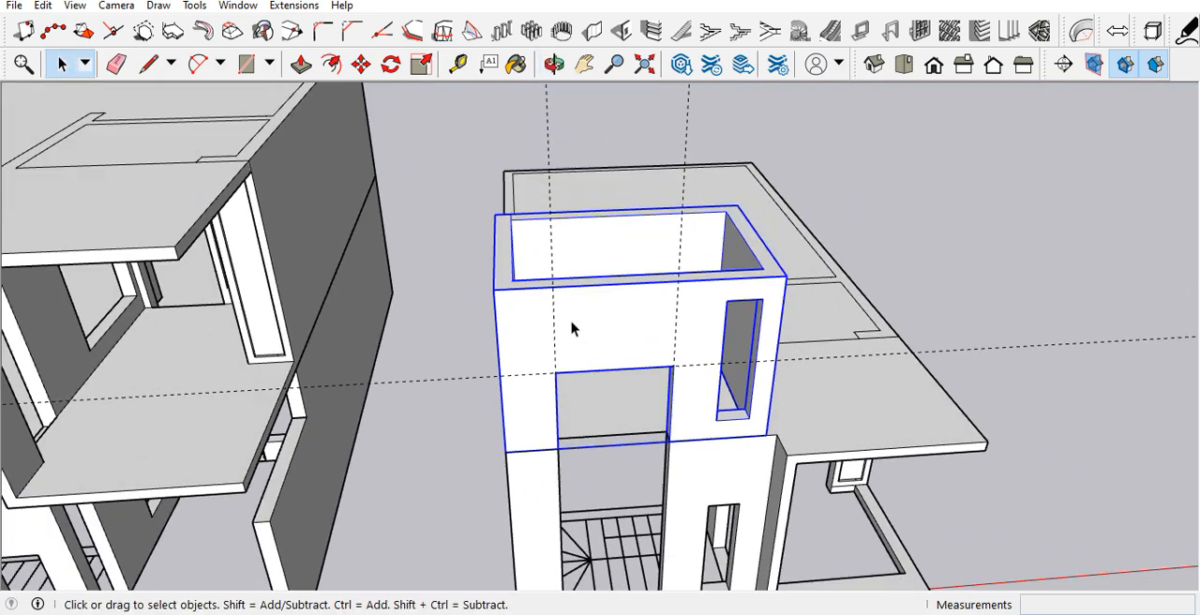
pyautogui.press('r')
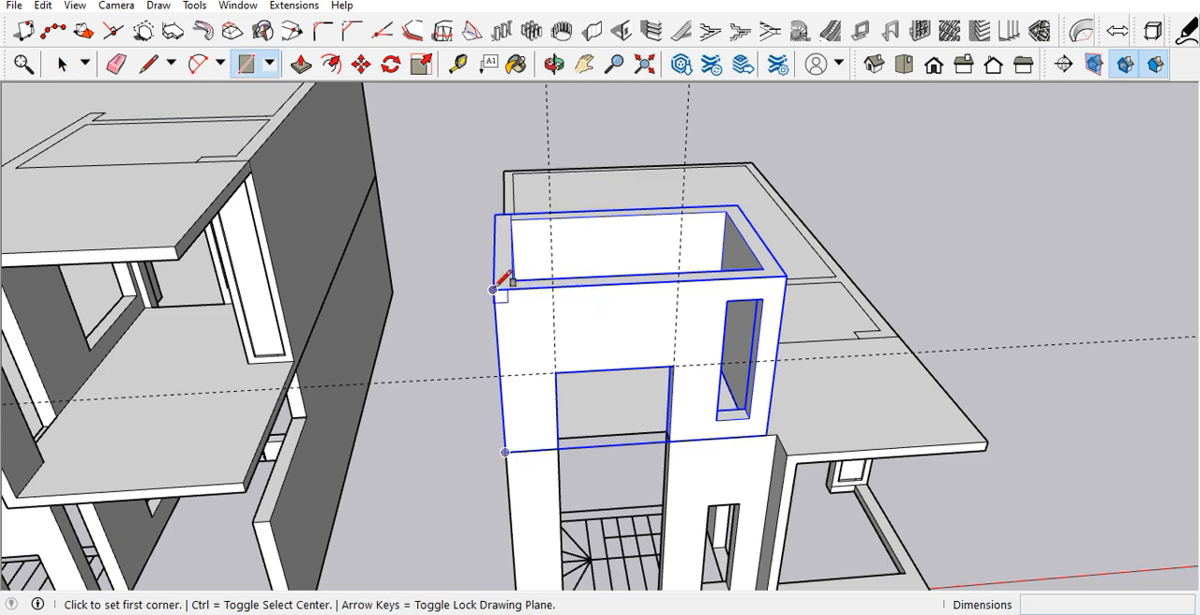
pyautogui.click(493, 289)
pyautogui.click(737, 204)
pyautogui.moveTo(729, 264); pyautogui.dragTo(695, 271, button='middle')
pyautogui.press('p')
pyautogui.click(705, 296)
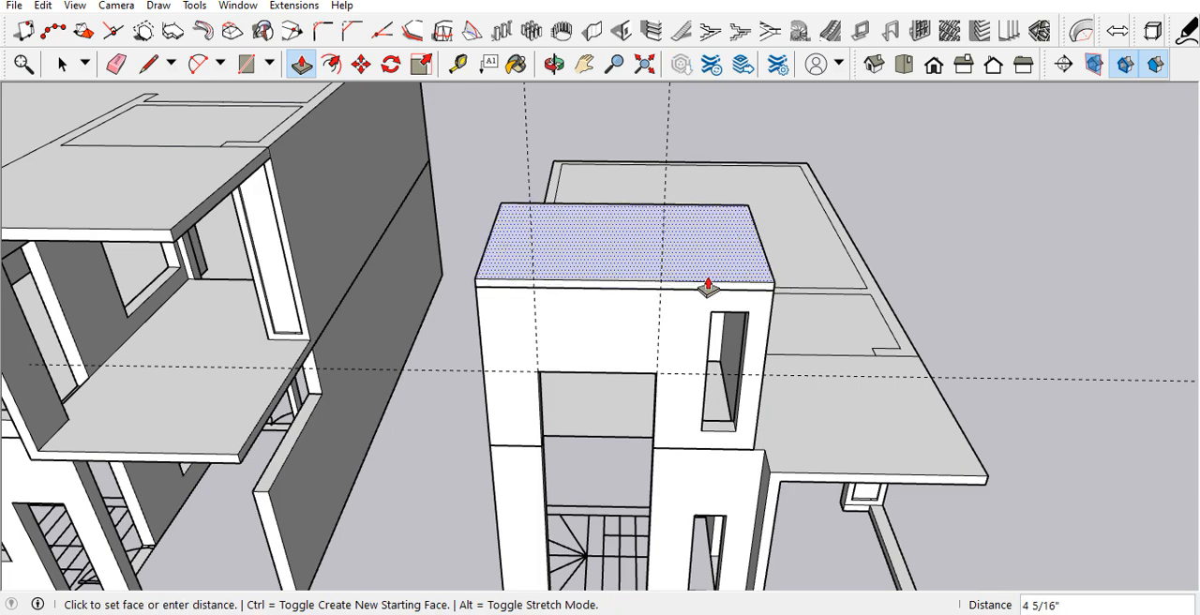
pyautogui.press('Return')
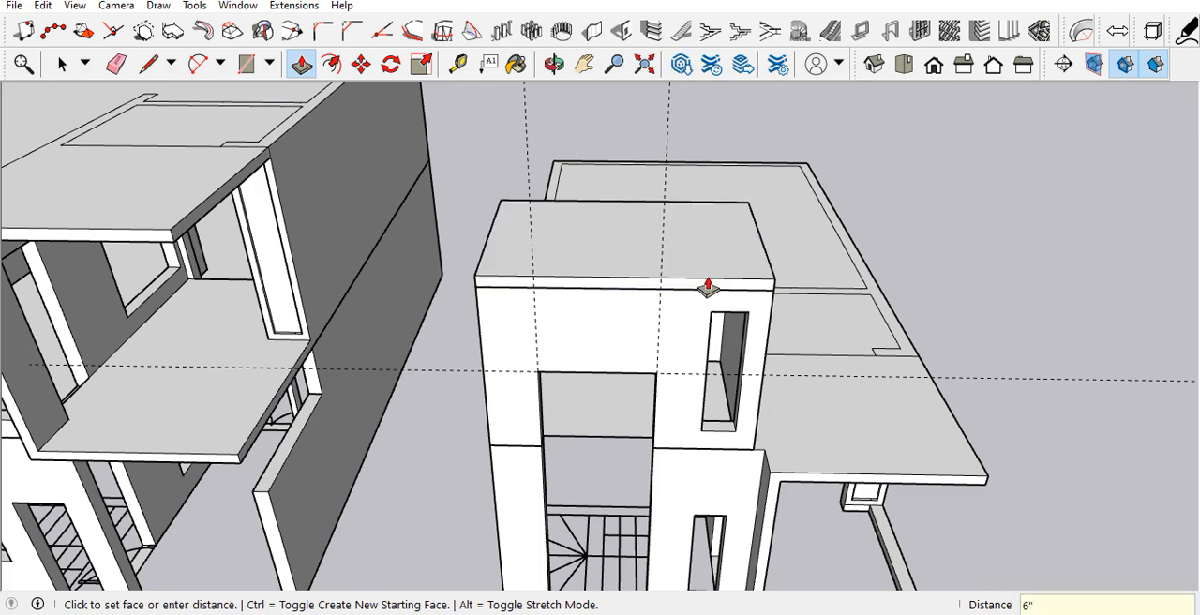
# Step: Extend the roof slab 3' beyond the tower's front wall and 3' beyond the side wall next to the narrow window
pyautogui.scroll(2, 717, 300)
pyautogui.moveTo(723, 319); pyautogui.dragTo(441, 359, button='middle')
pyautogui.scroll(-5, 536, 376)
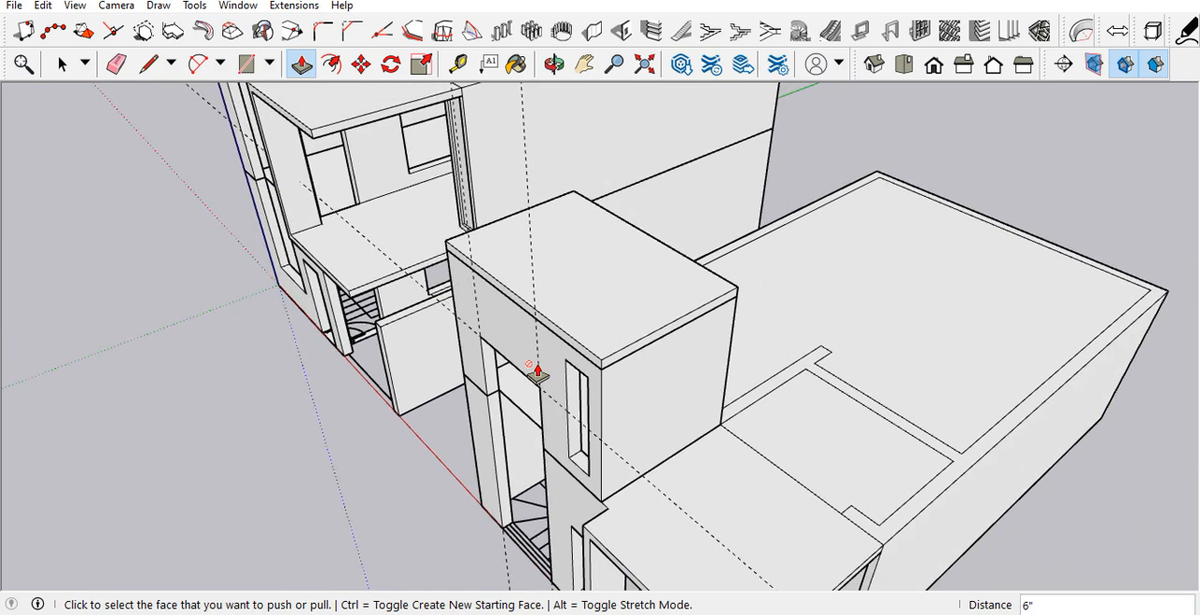
pyautogui.scroll(3, 536, 377)
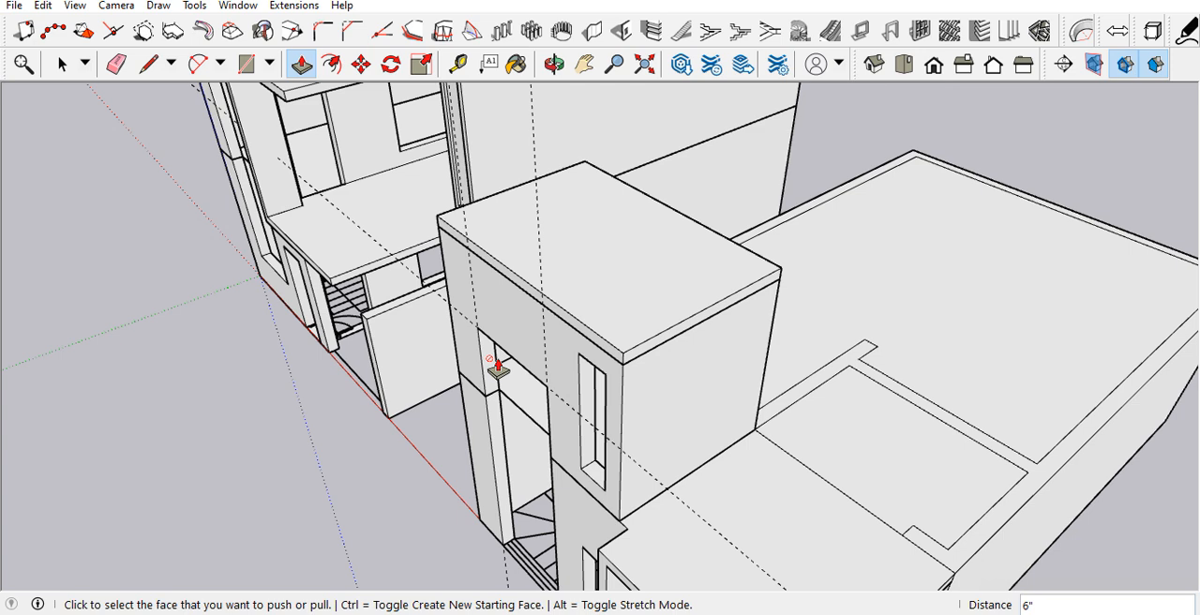
pyautogui.scroll(-1, 524, 358)
pyautogui.scroll(1, 544, 352)
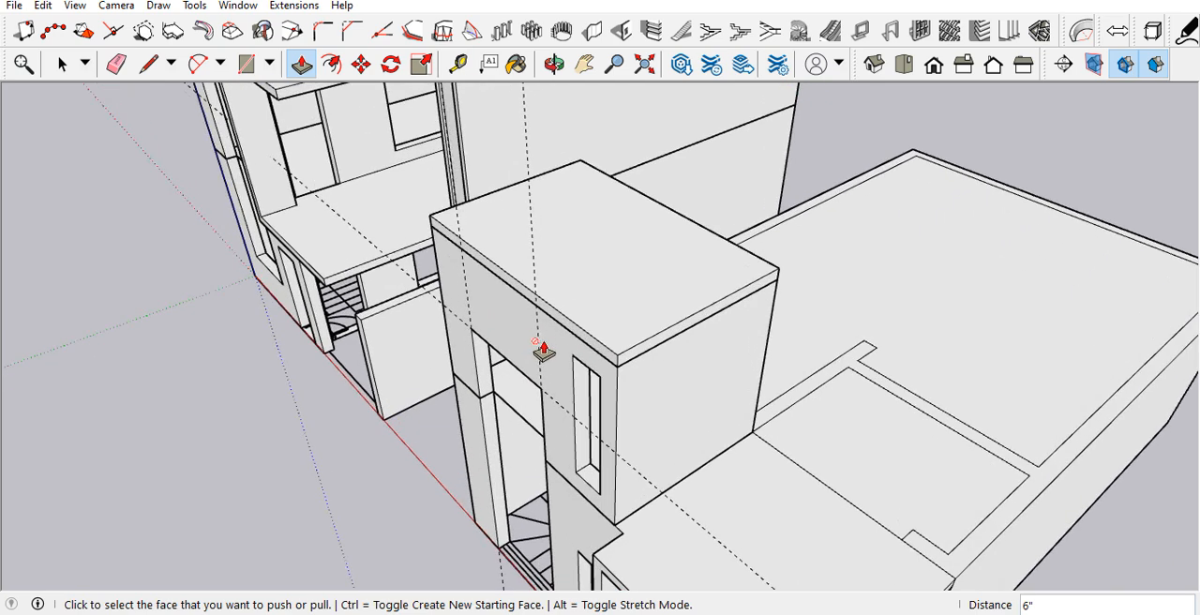
pyautogui.click(572, 333)
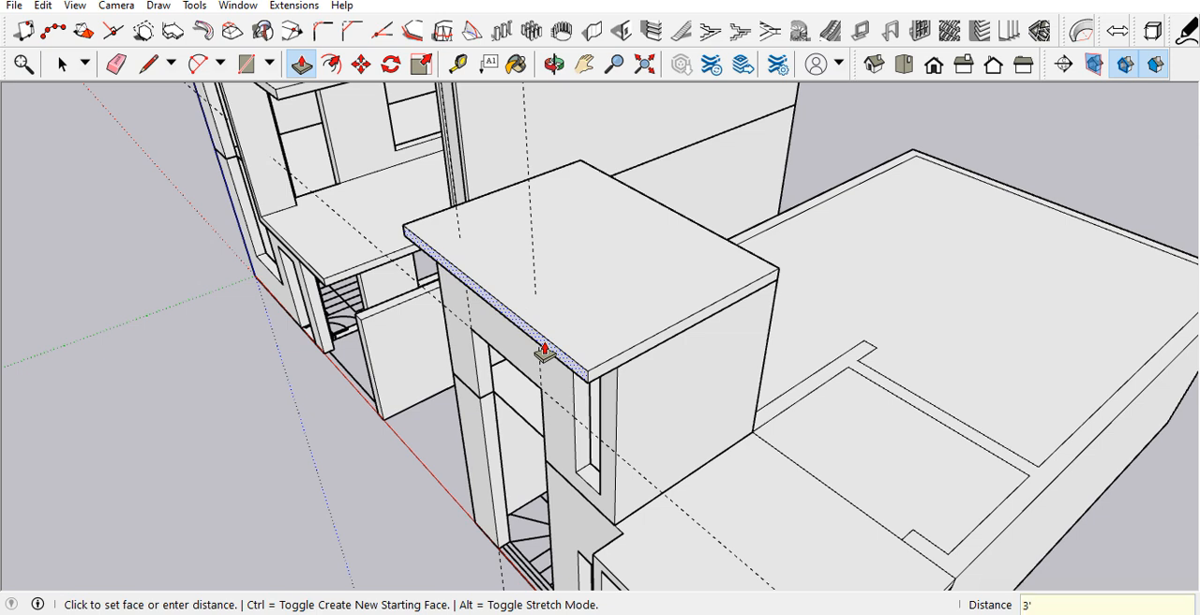
pyautogui.doubleClick(545, 351)
pyautogui.click(598, 377)
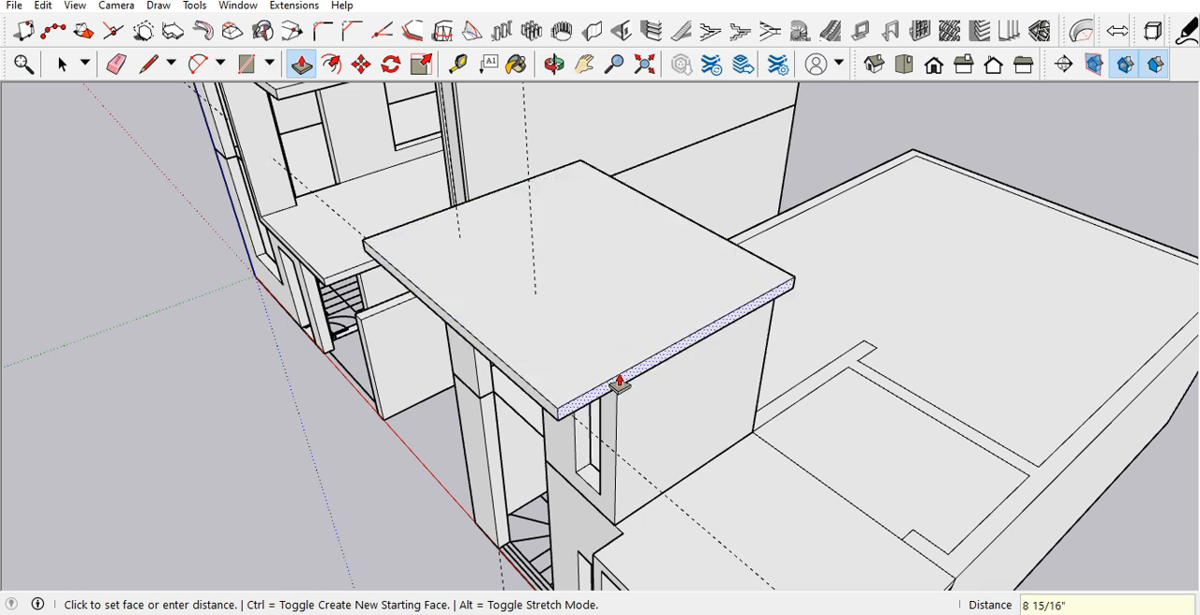
pyautogui.write("3'")
pyautogui.press('Return')
pyautogui.moveTo(619, 382)
pyautogui.mouseDown(button='middle')
pyautogui.moveTo(889, 214)
pyautogui.moveTo(745, 310)
pyautogui.moveTo(632, 241)
pyautogui.moveTo(415, 265)
pyautogui.moveTo(476, 278)
pyautogui.moveTo(563, 327)
pyautogui.moveTo(575, 369)
pyautogui.moveTo(723, 362)
pyautogui.moveTo(772, 375)
pyautogui.moveTo(769, 364)
pyautogui.moveTo(730, 372)
pyautogui.mouseUp(button='middle')
pyautogui.press('space')
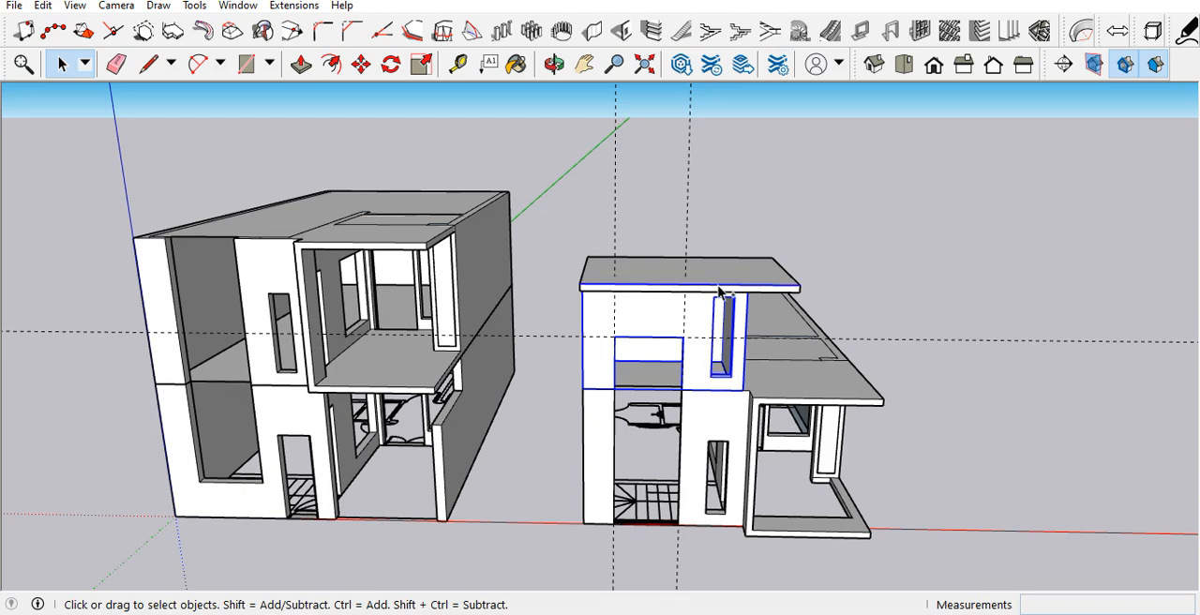
# Step: Select all of the overhanging roof slab's geometry and make it a group
pyautogui.scroll(3, 625, 275)
pyautogui.click(642, 286)
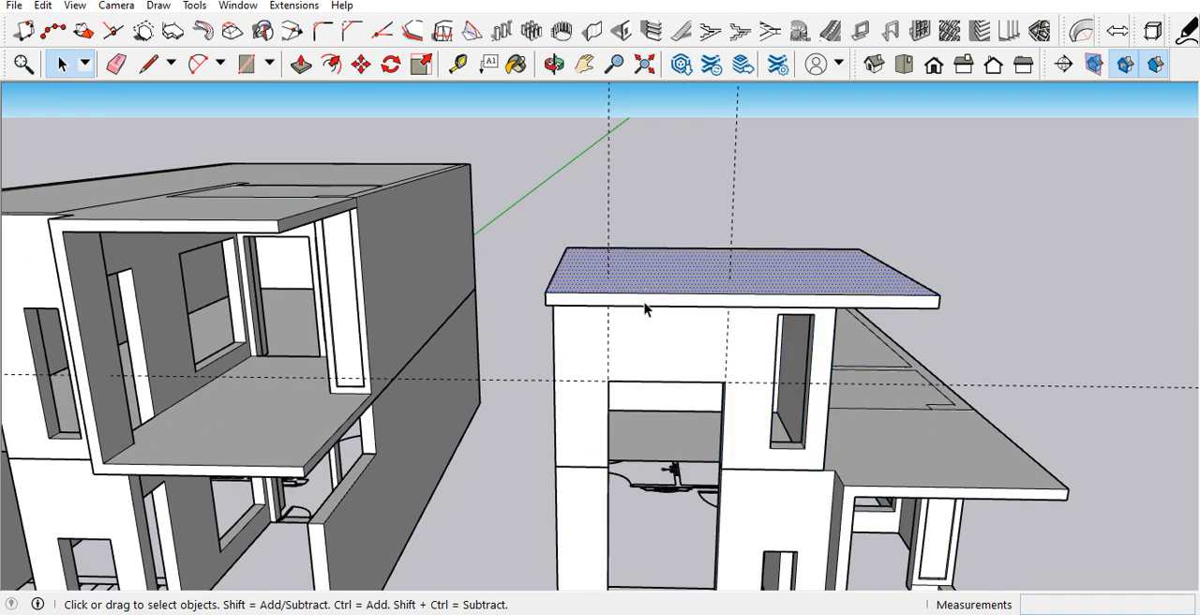
pyautogui.moveTo(679, 285); pyautogui.dragTo(730, 311, button='middle')
pyautogui.tripleClick(677, 283)
pyautogui.rightClick(677, 283)
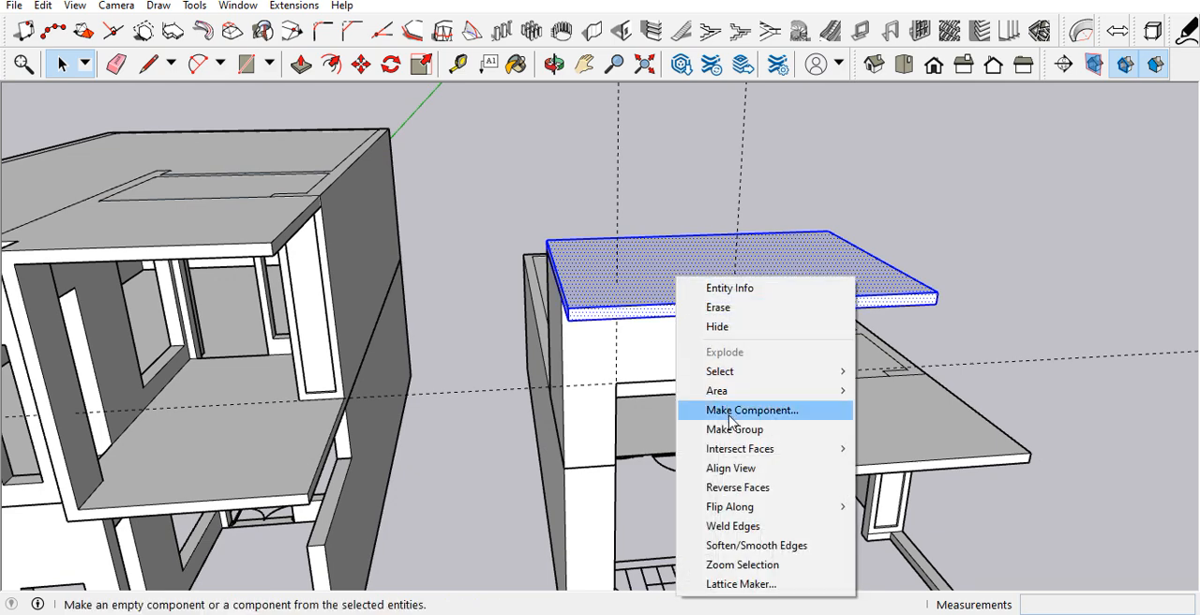
pyautogui.click(730, 429)
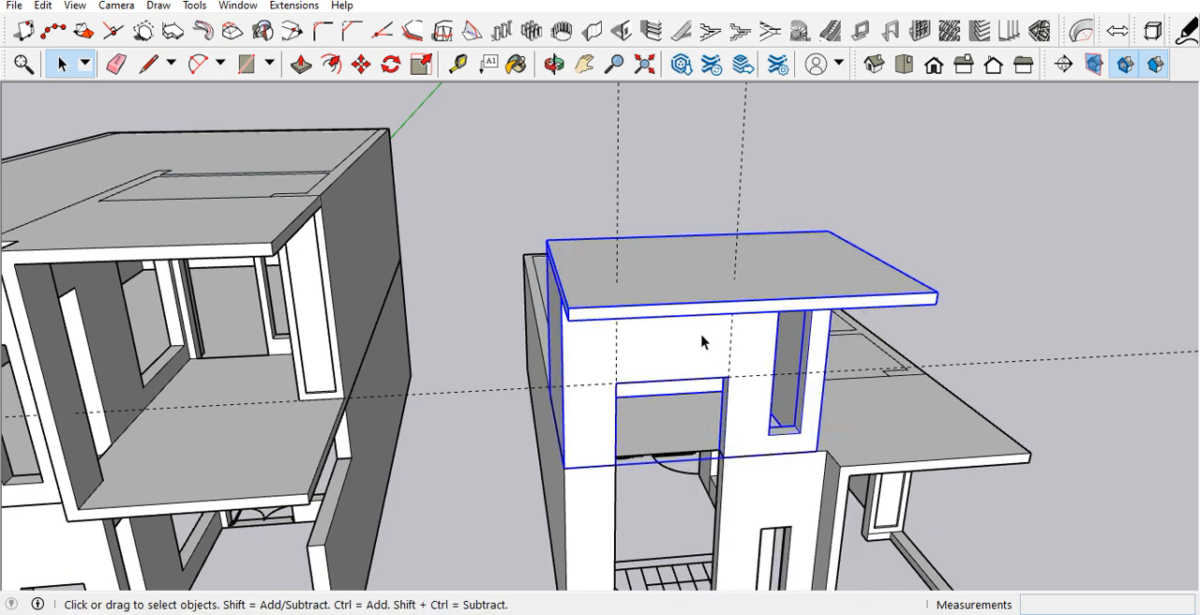
# Step: Move the stair tower and roof slab by the tower's lower front corner onto the matching top corner of the two-storey house
pyautogui.press('m')
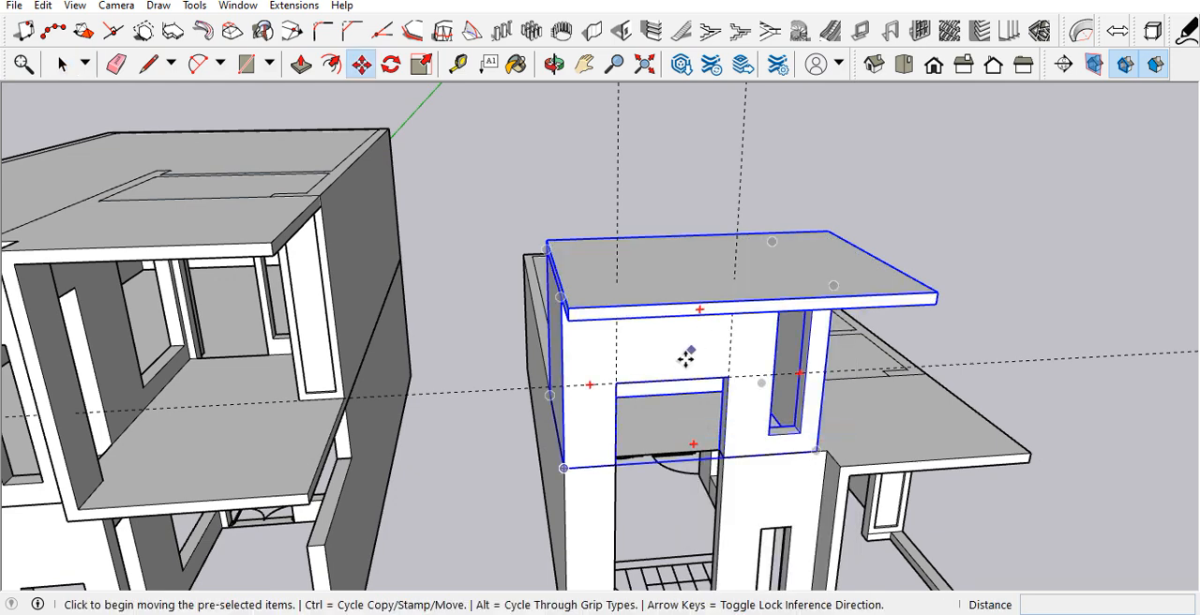
pyautogui.click(564, 468)
pyautogui.scroll(-4, 771, 401)
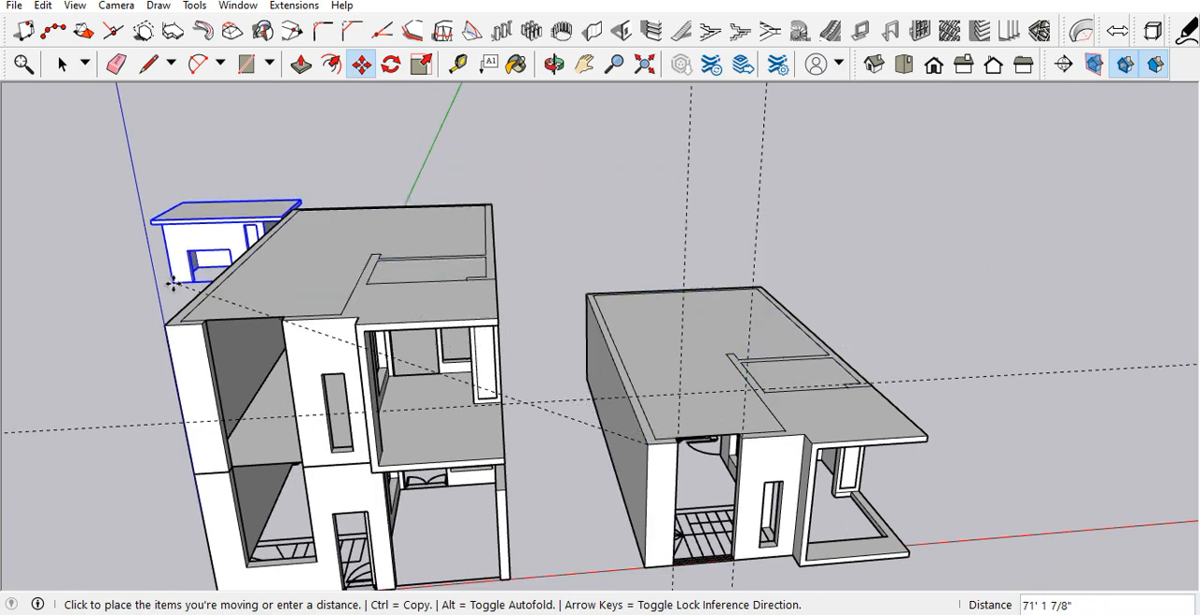
pyautogui.scroll(3, 174, 341)
pyautogui.click(155, 381)
pyautogui.scroll(-6, 437, 320)
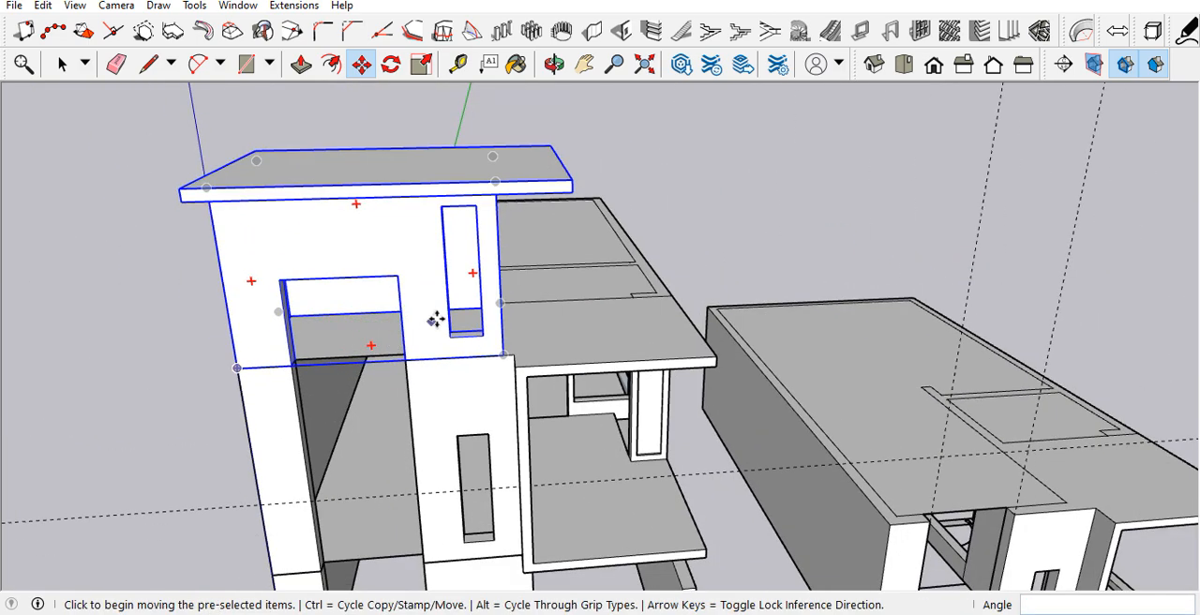
pyautogui.moveTo(477, 308); pyautogui.dragTo(364, 225, button='middle')
pyautogui.press('space')
pyautogui.click(291, 311)
pyautogui.scroll(3, 357, 307)
pyautogui.moveTo(395, 310); pyautogui.dragTo(386, 340, button='middle')
pyautogui.scroll(-5, 387, 338)
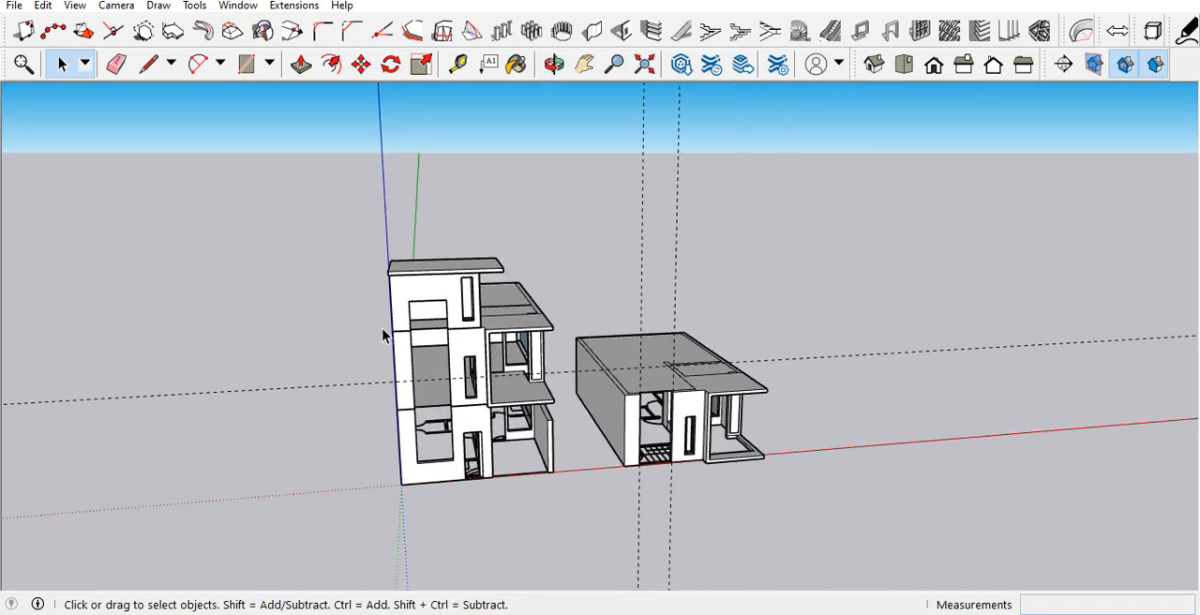
pyautogui.scroll(4, 424, 363)
pyautogui.scroll(3, 430, 330)
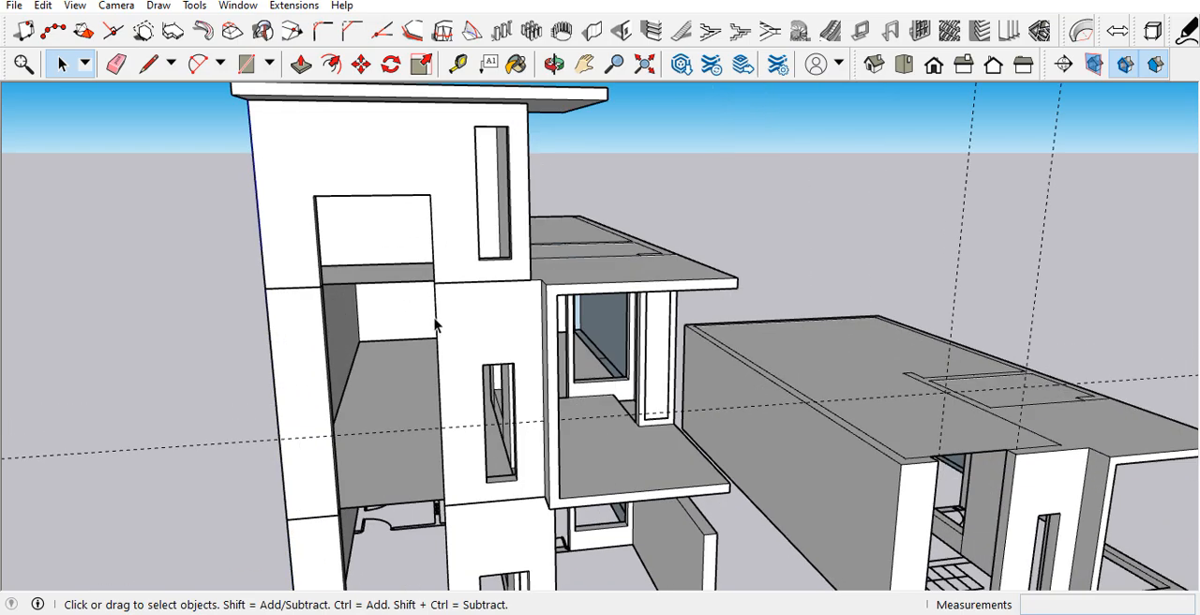
# Step: Examine how the stair tower and its roof slab line up with the two-storey house below
pyautogui.scroll(-2, 437, 326)
pyautogui.moveTo(474, 330)
pyautogui.mouseDown(button='middle')
pyautogui.moveTo(289, 314)
pyautogui.moveTo(297, 303)
pyautogui.moveTo(446, 323)
pyautogui.mouseUp(button='middle')
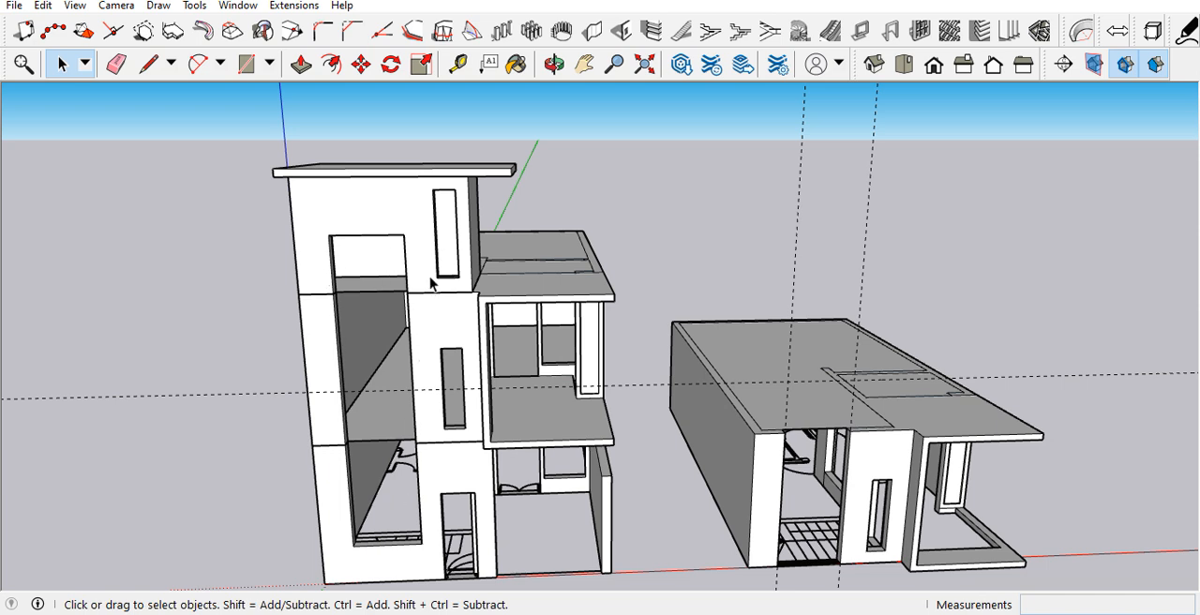
pyautogui.scroll(-2, 430, 283)
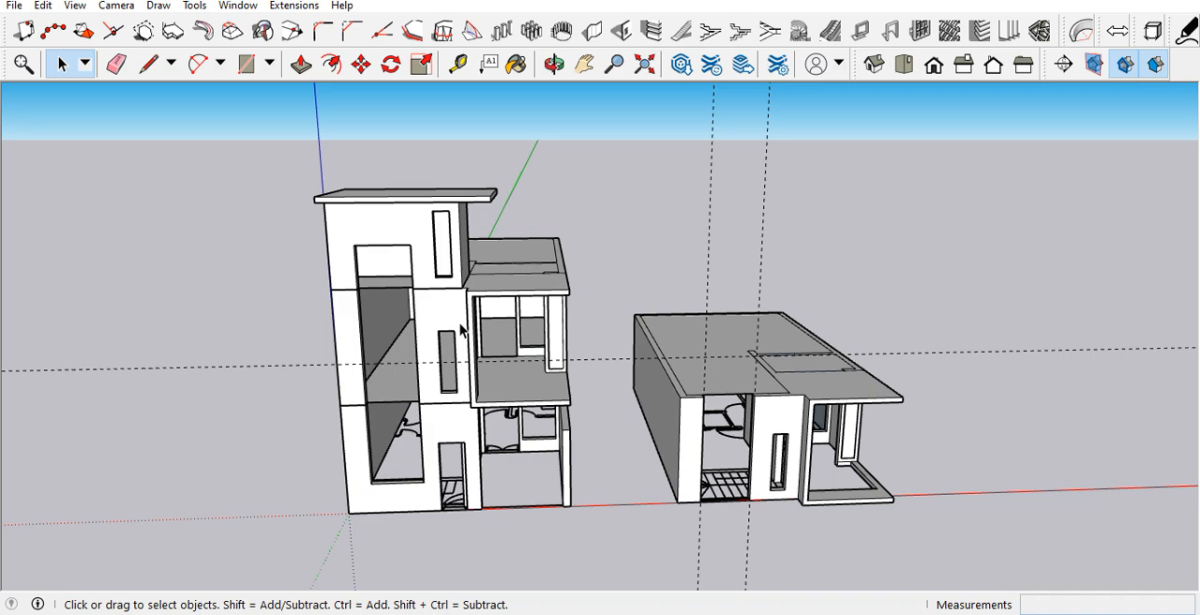
pyautogui.scroll(3, 401, 225)
pyautogui.scroll(-3, 454, 296)
pyautogui.moveTo(454, 295); pyautogui.dragTo(448, 400, button='middle')
pyautogui.scroll(5, 457, 338)
pyautogui.moveTo(457, 338); pyautogui.dragTo(538, 201, button='middle')
pyautogui.scroll(-5, 461, 316)
pyautogui.moveTo(466, 303)
pyautogui.mouseDown(button='middle')
pyautogui.moveTo(416, 303)
pyautogui.moveTo(450, 342)
pyautogui.moveTo(525, 290)
pyautogui.moveTo(621, 278)
pyautogui.moveTo(402, 294)
pyautogui.moveTo(476, 314)
pyautogui.mouseUp(button='middle')
# Step: Scale the stair tower along the red axis by about 1.04 so its side wall meets the house's corner below
pyautogui.scroll(6, 444, 348)
pyautogui.scroll(2, 478, 321)
pyautogui.scroll(-2, 502, 352)
pyautogui.scroll(-2, 501, 352)
pyautogui.scroll(2, 494, 296)
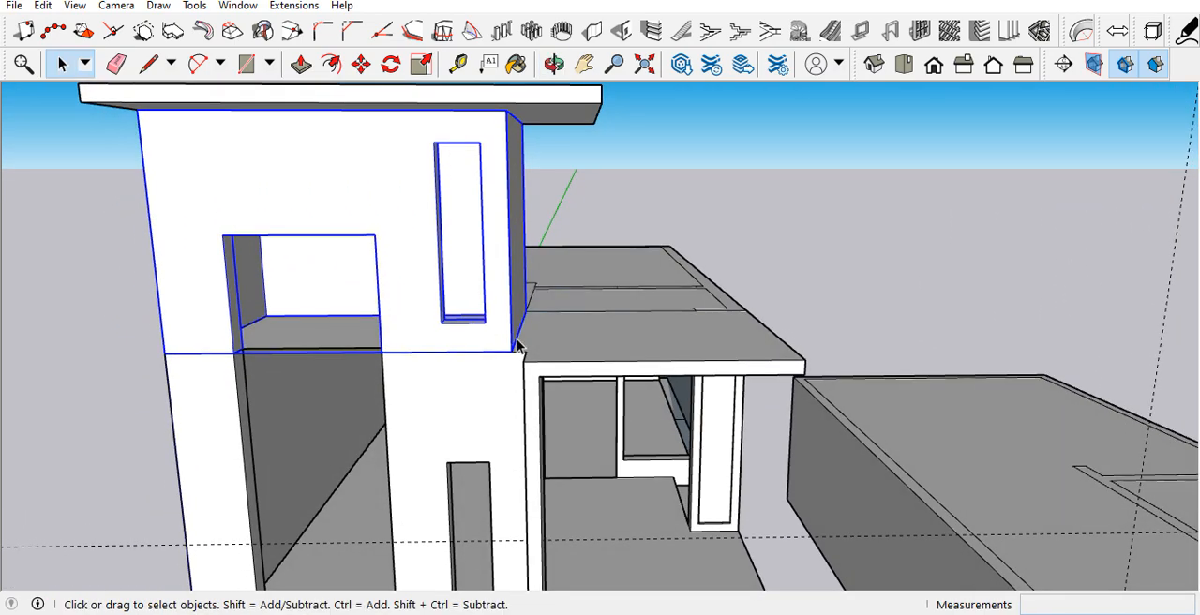
pyautogui.press('s')
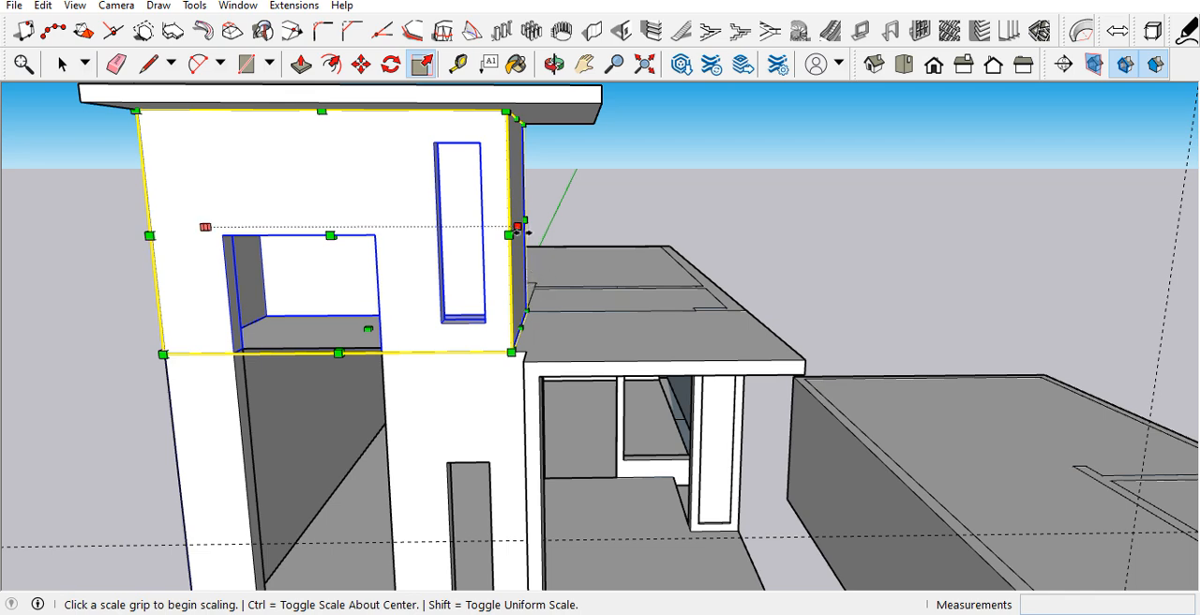
pyautogui.click(518, 230)
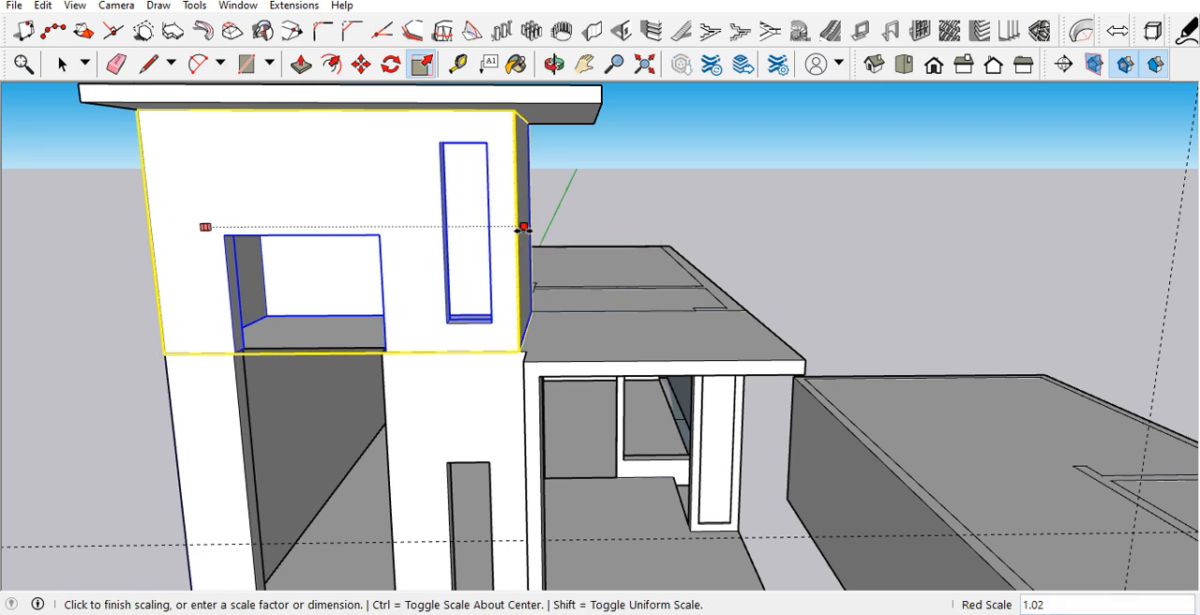
pyautogui.click(527, 353)
pyautogui.moveTo(493, 366); pyautogui.dragTo(521, 312, button='middle')
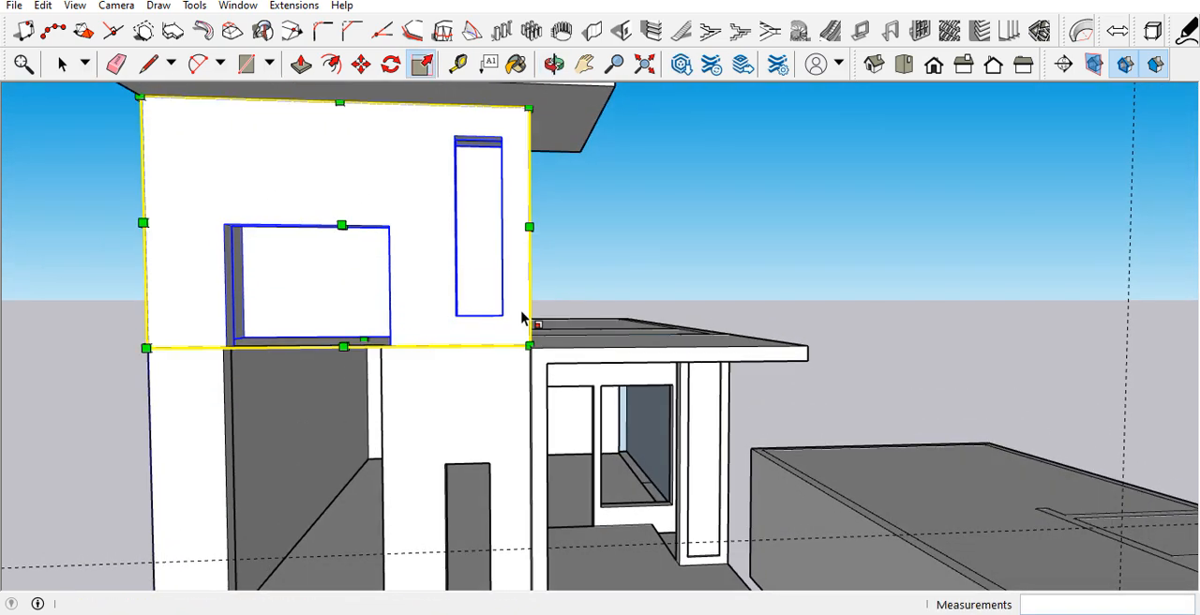
pyautogui.press('space')
pyautogui.scroll(-3, 451, 317)
pyautogui.scroll(-3, 451, 321)
pyautogui.moveTo(450, 337); pyautogui.dragTo(423, 386, button='middle')
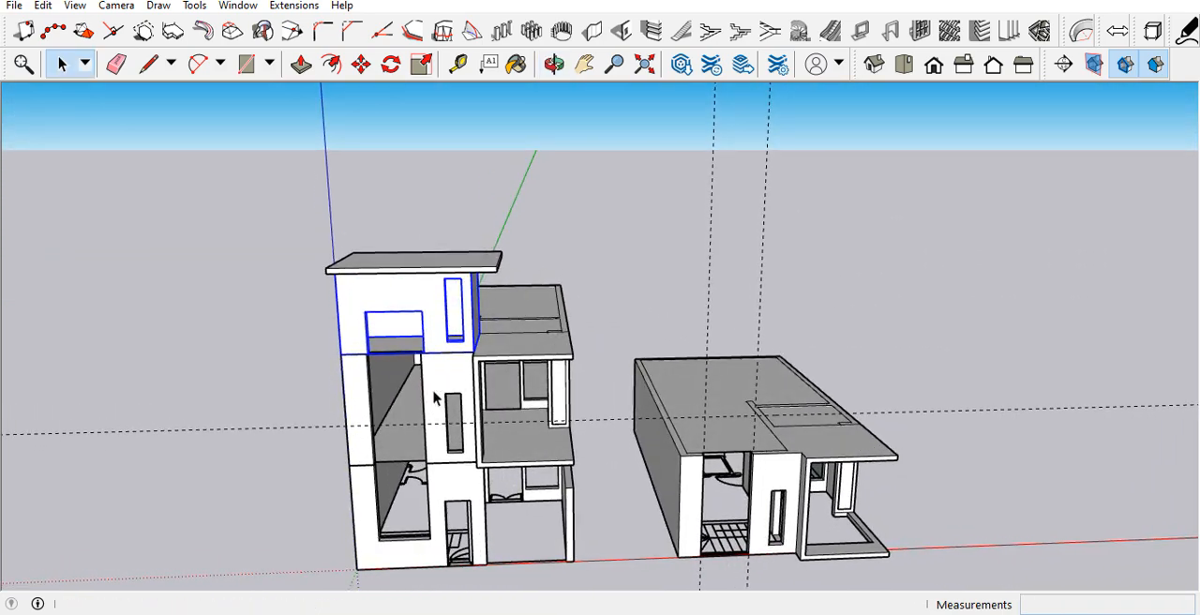
# Step: Inside the stair tower group, push/pull both side faces of the large opening to line up with the opening below
pyautogui.scroll(3, 436, 392)
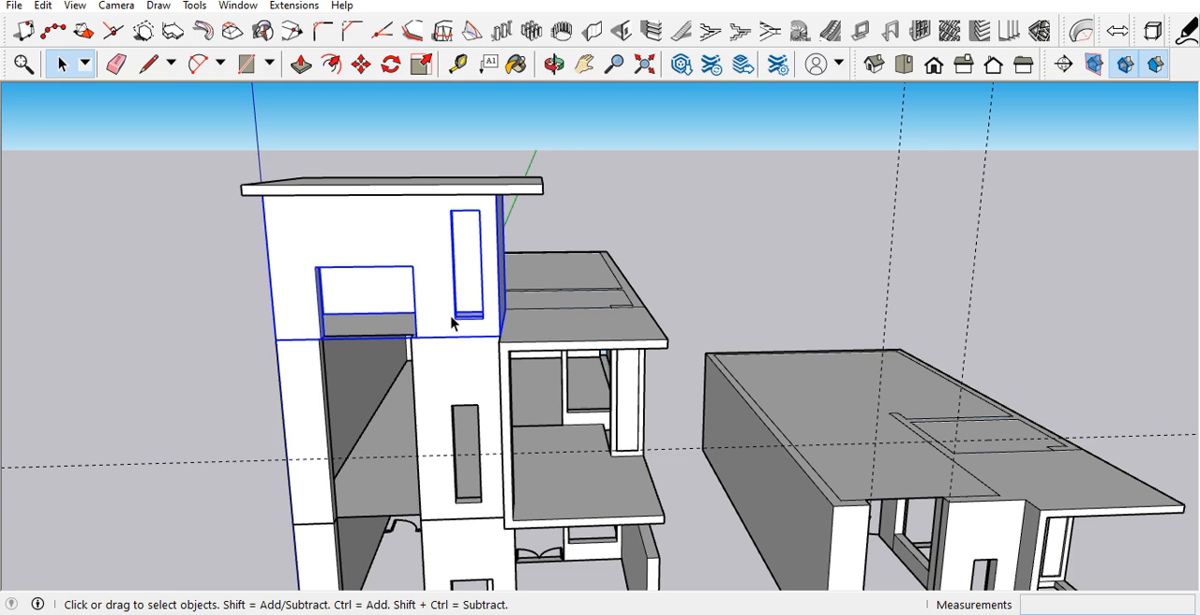
pyautogui.scroll(-3, 451, 322)
pyautogui.moveTo(451, 322); pyautogui.dragTo(414, 283, button='middle')
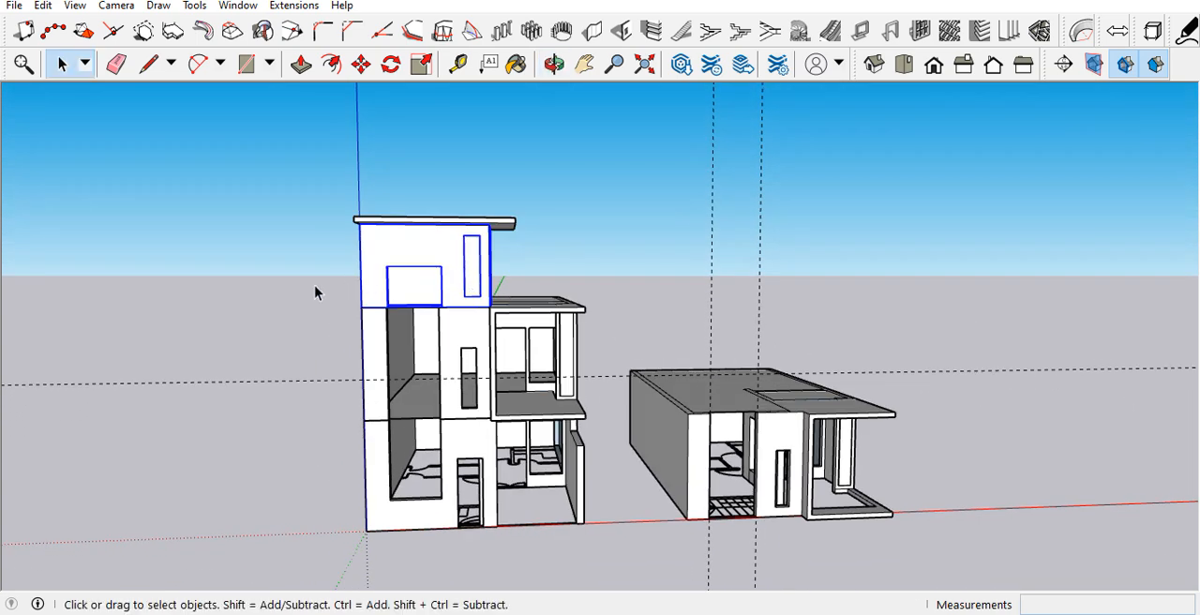
pyautogui.scroll(5, 357, 300)
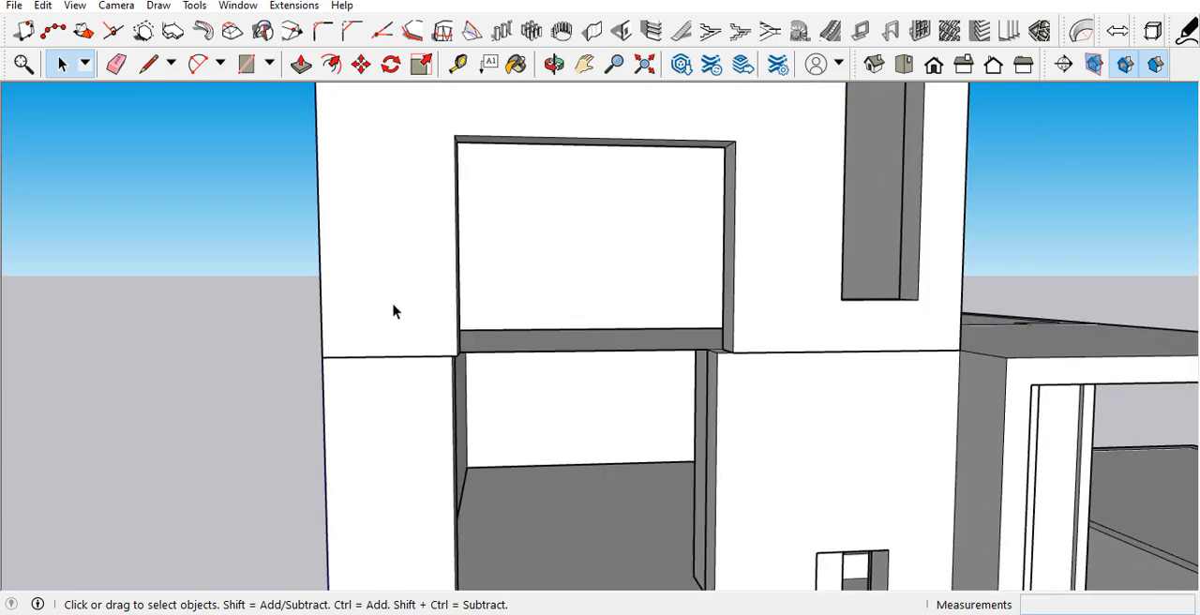
pyautogui.moveTo(426, 325); pyautogui.dragTo(394, 356, button='middle')
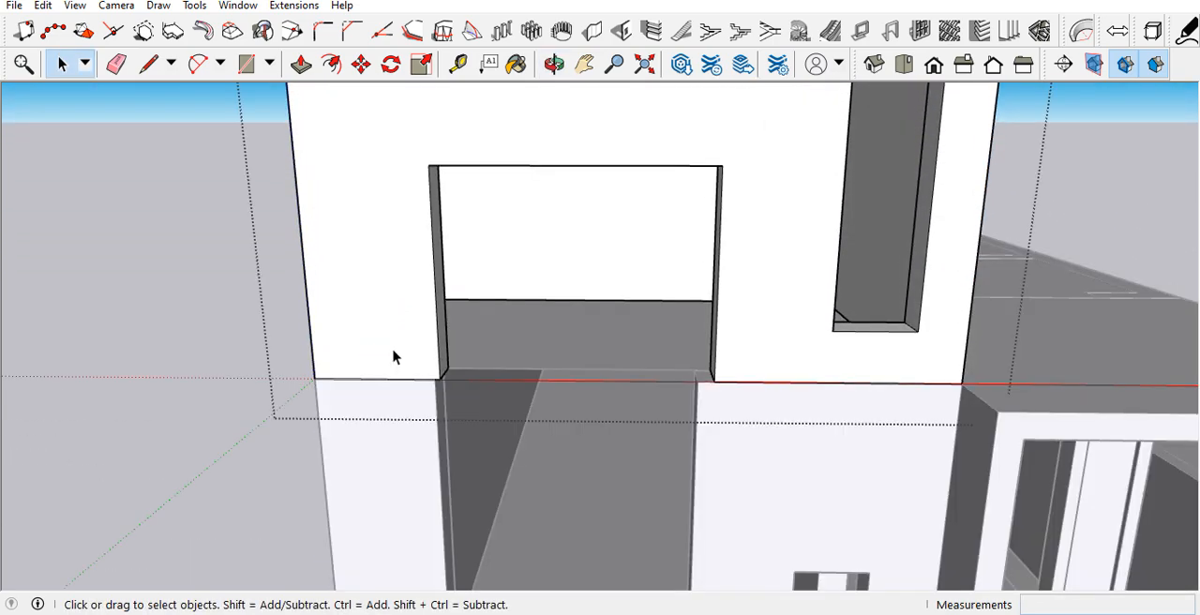
pyautogui.press('p')
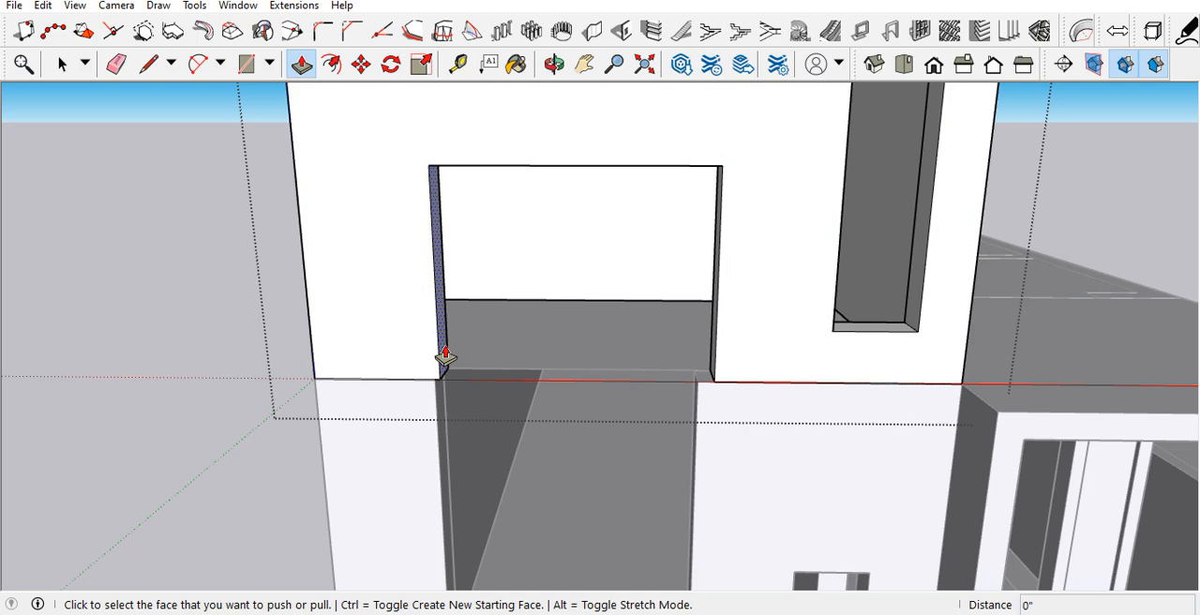
pyautogui.click(445, 357)
pyautogui.moveTo(437, 403); pyautogui.dragTo(758, 405, button='middle')
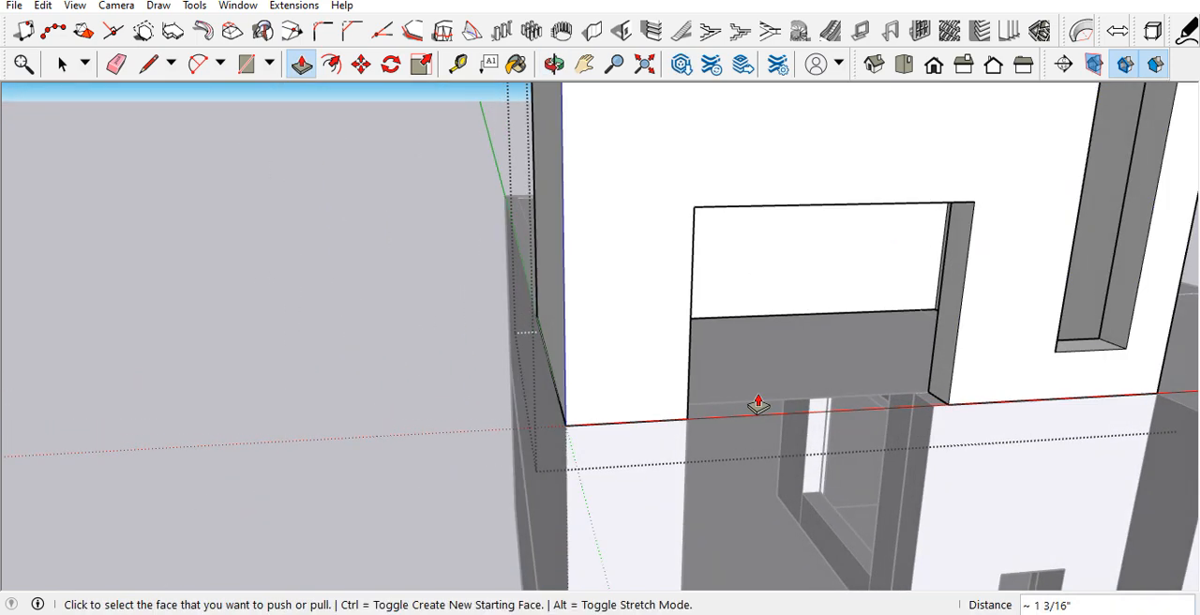
pyautogui.click(914, 389)
pyautogui.click(932, 419)
# Step: Place vertical guides along both sides of the lower storey's narrow window, extending up to the stair tower's narrow window
pyautogui.scroll(-5, 544, 335)
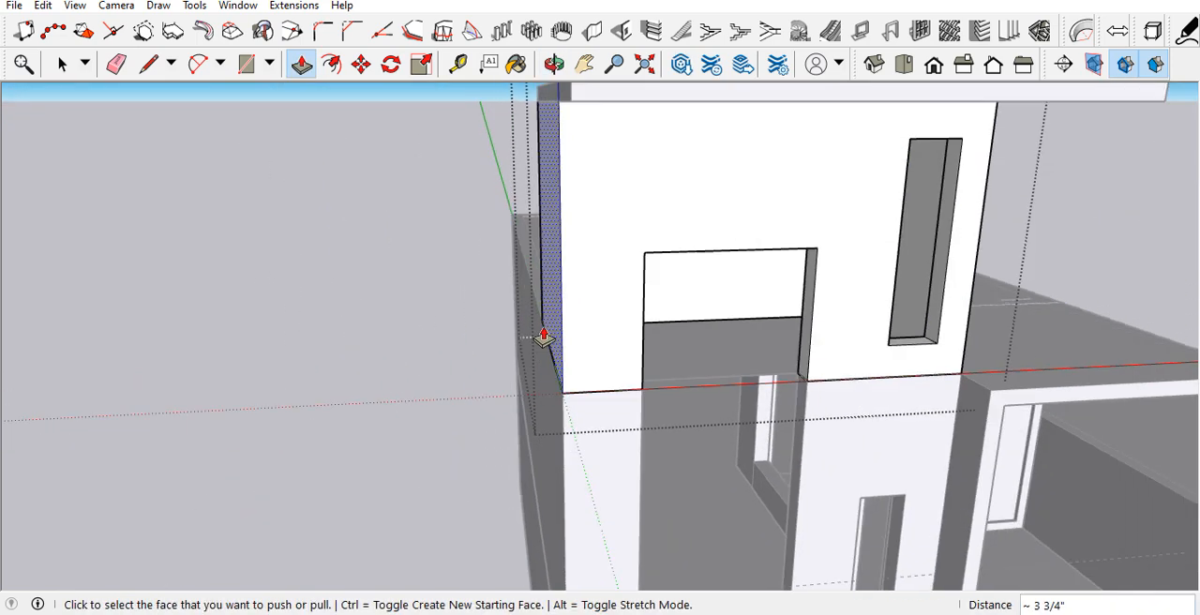
pyautogui.scroll(3, 677, 418)
pyautogui.moveTo(749, 428); pyautogui.dragTo(648, 423, button='middle')
pyautogui.press('t')
pyautogui.click(671, 434)
pyautogui.click(671, 455)
pyautogui.moveTo(719, 445); pyautogui.dragTo(898, 438, button='middle')
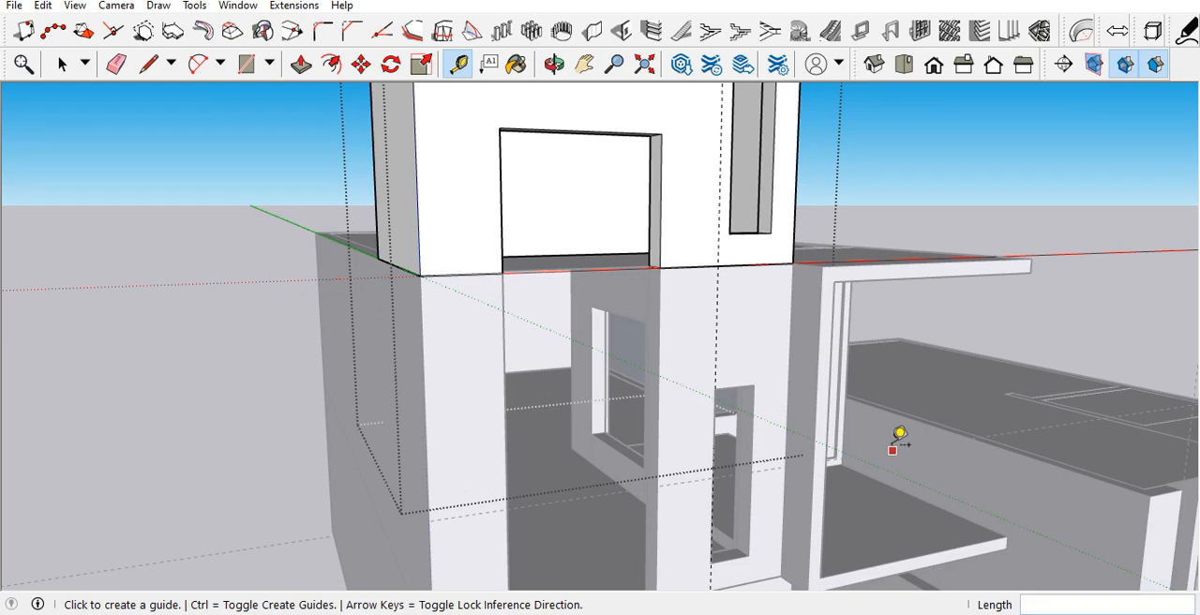
pyautogui.click(761, 429)
pyautogui.click(643, 455)
# Step: Push/pull both side faces of the tower's narrow window to the vertical guides and close the group
pyautogui.moveTo(643, 455); pyautogui.dragTo(544, 304, button='middle')
pyautogui.scroll(3, 549, 310)
pyautogui.press('p')
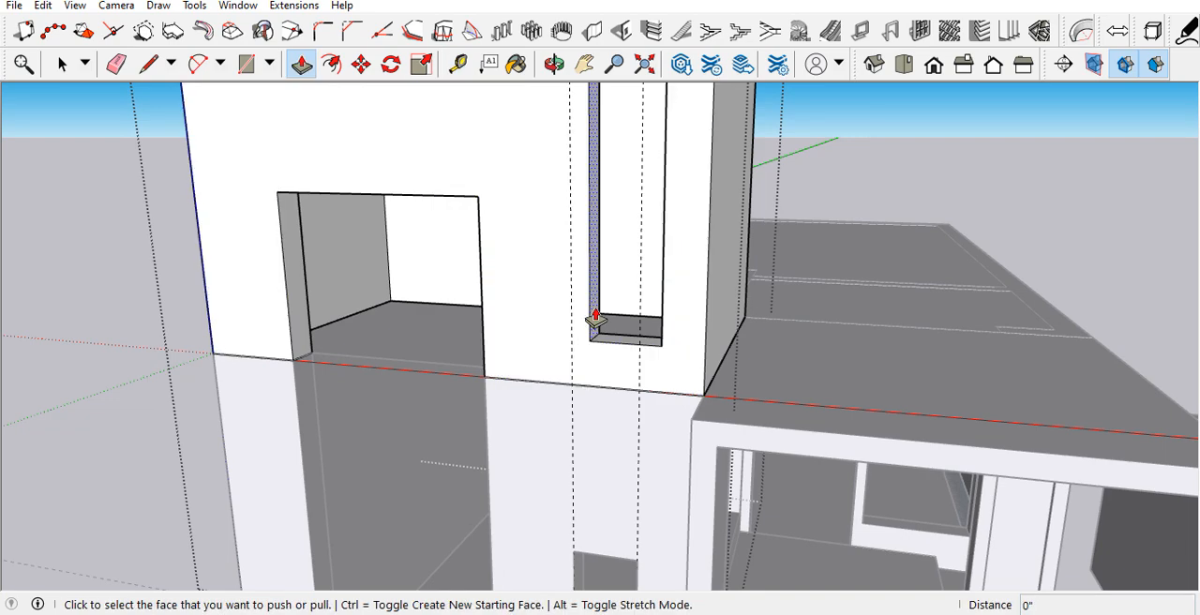
pyautogui.click(591, 322)
pyautogui.click(578, 357)
pyautogui.moveTo(582, 358); pyautogui.dragTo(775, 356, button='middle')
pyautogui.click(769, 351)
pyautogui.click(761, 387)
pyautogui.scroll(-6, 622, 382)
pyautogui.moveTo(606, 348); pyautogui.dragTo(594, 273, button='middle')
pyautogui.press('space')
# Step: Measure the roof slab's overhang beyond the tower's front wall and beyond the side wall next to the narrow window
pyautogui.scroll(3, 595, 272)
pyautogui.scroll(5, 303, 225)
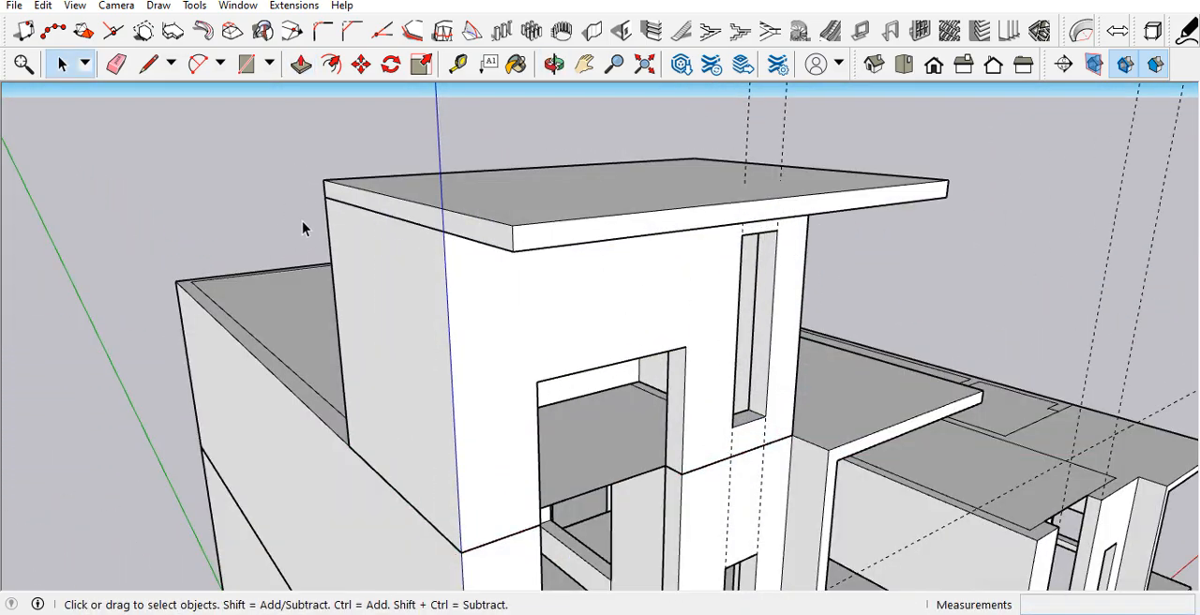
pyautogui.click(472, 230)
pyautogui.moveTo(472, 230); pyautogui.dragTo(511, 266, button='middle')
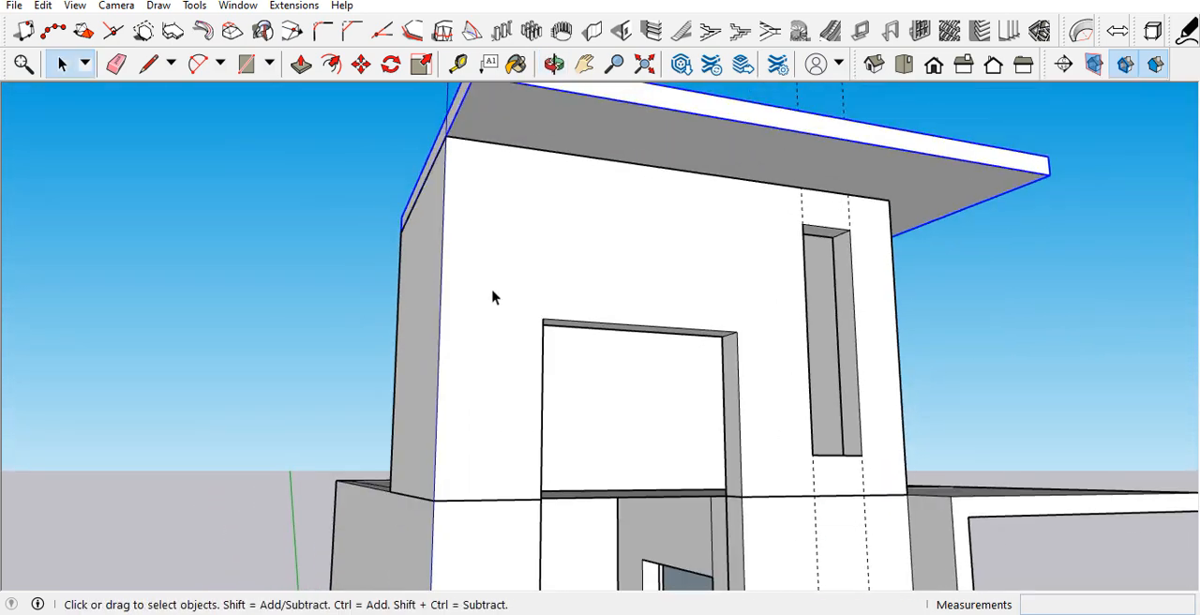
pyautogui.press('t')
pyautogui.click(634, 164)
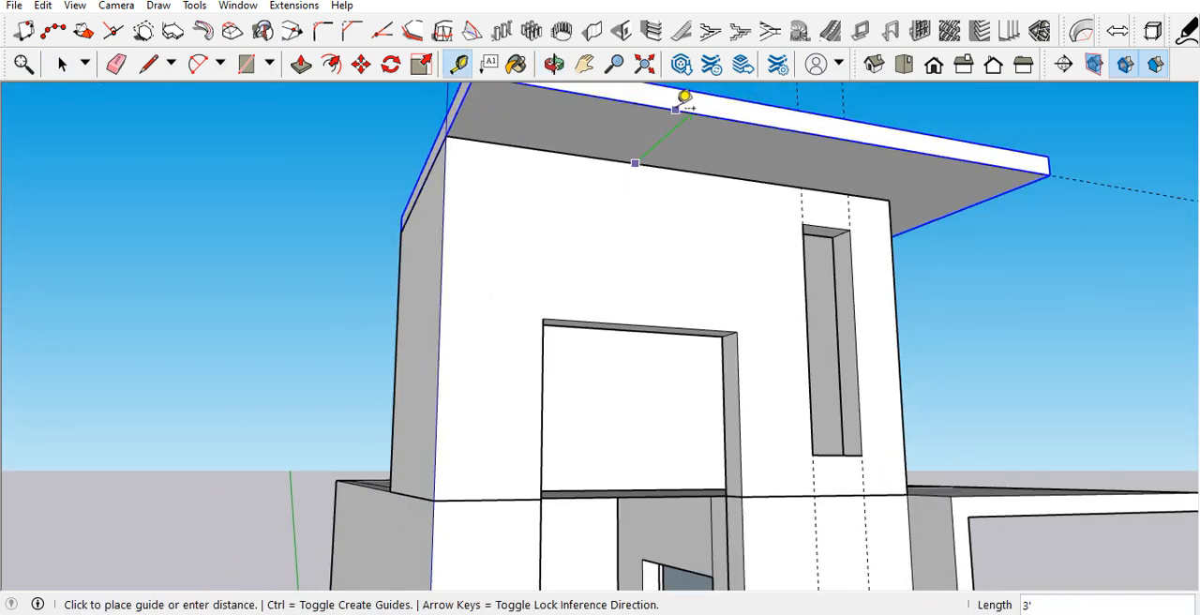
pyautogui.moveTo(752, 126); pyautogui.dragTo(527, 187, button='middle')
pyautogui.press('space')
pyautogui.moveTo(552, 243); pyautogui.dragTo(732, 215, button='middle')
pyautogui.scroll(2, 734, 211)
pyautogui.press('t')
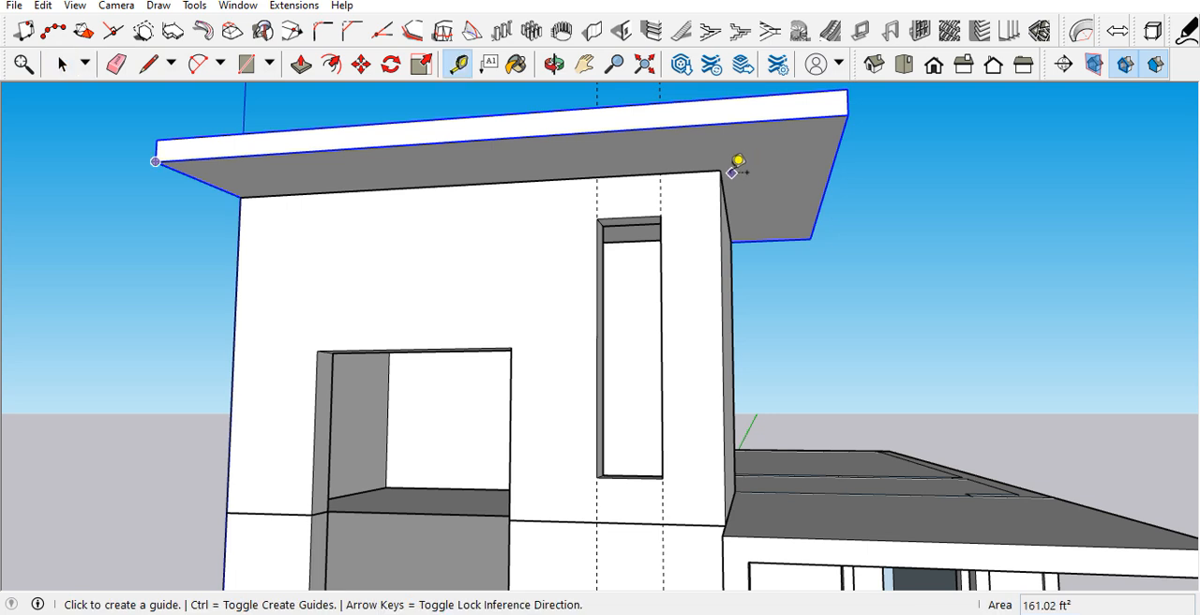
pyautogui.click(721, 170)
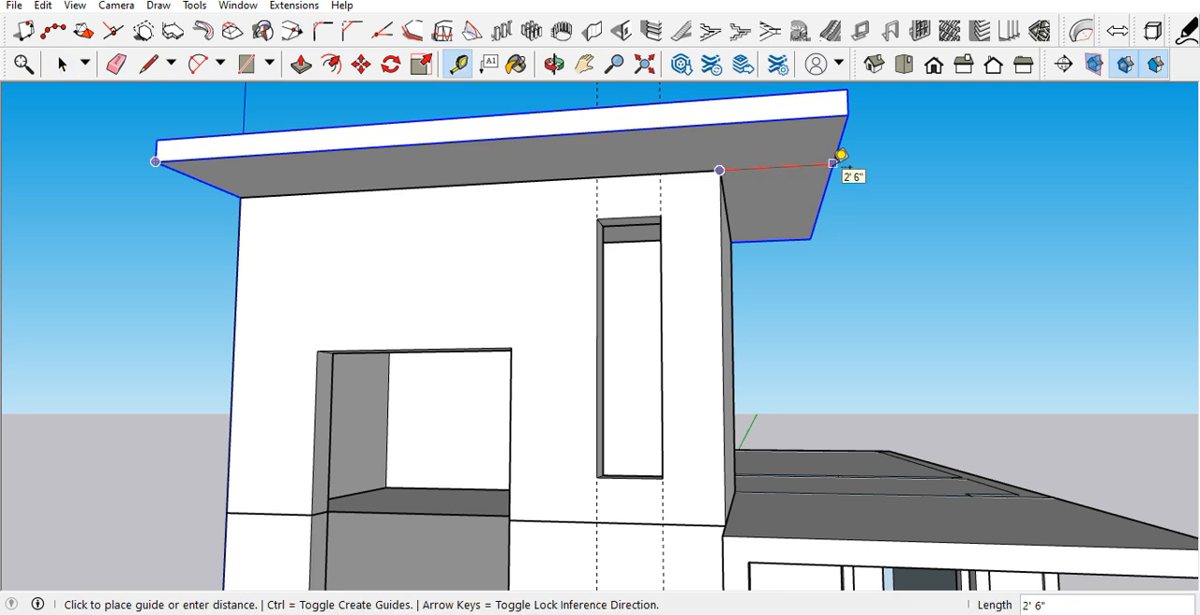
pyautogui.press('space')
# Step: Inside the roof slab group, pull the end face next to the narrow window farther outward, and close the group
pyautogui.moveTo(717, 299); pyautogui.dragTo(710, 242, button='middle')
pyautogui.doubleClick(756, 183)
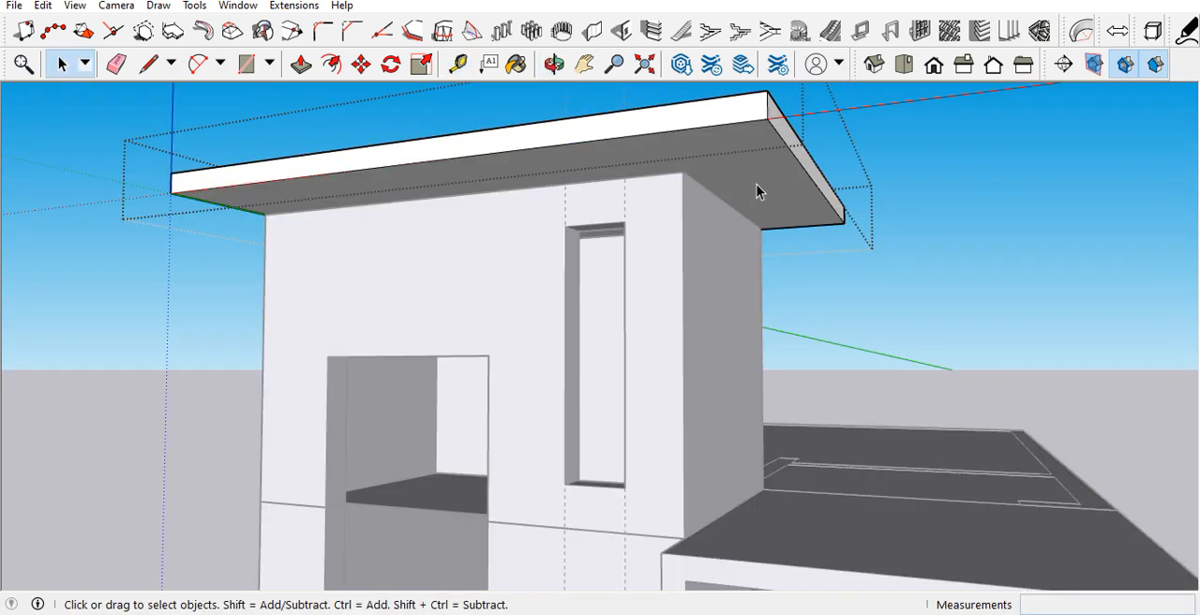
pyautogui.press('p')
pyautogui.click(802, 160)
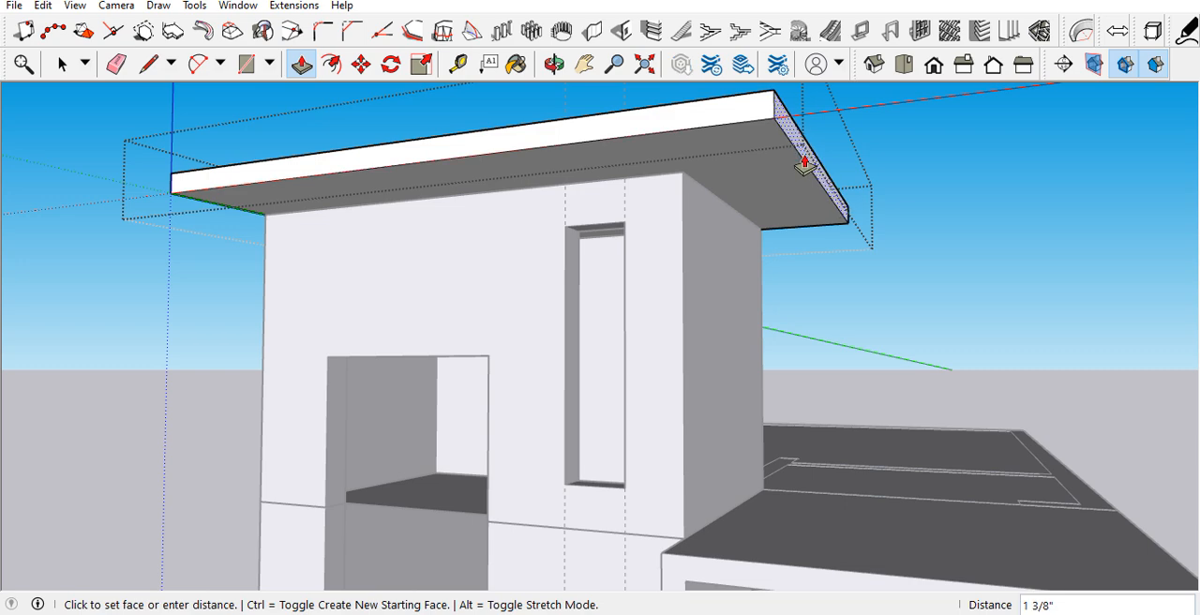
pyautogui.click(804, 166)
pyautogui.scroll(-6, 763, 260)
pyautogui.press('space')
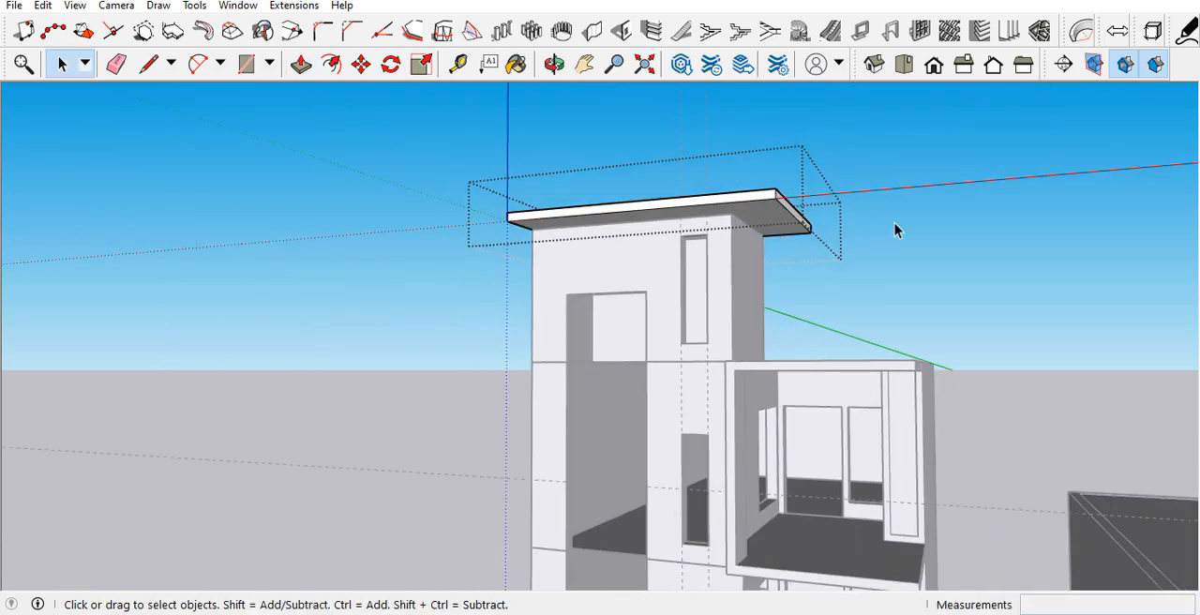
pyautogui.click(768, 270)
# Step: Examine the assembled house from the front, side and back
pyautogui.moveTo(768, 263); pyautogui.dragTo(830, 338, button='middle')
pyautogui.scroll(-5, 592, 265)
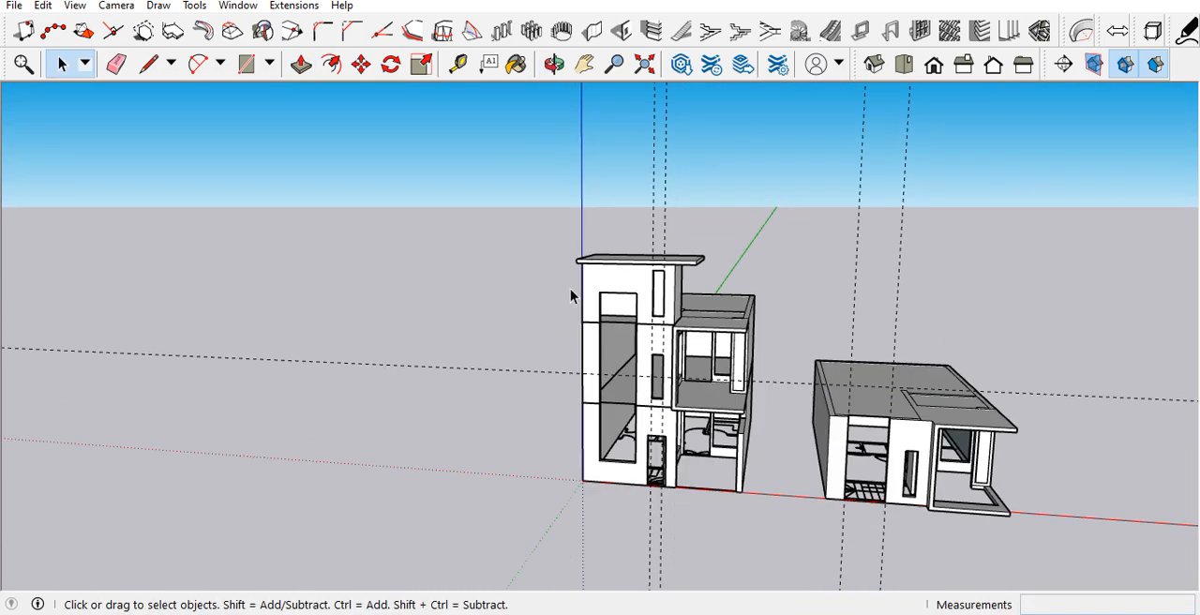
pyautogui.scroll(3, 648, 333)
pyautogui.scroll(3, 694, 333)
pyautogui.moveTo(785, 433); pyautogui.dragTo(786, 329, button='middle')
pyautogui.scroll(3, 751, 337)
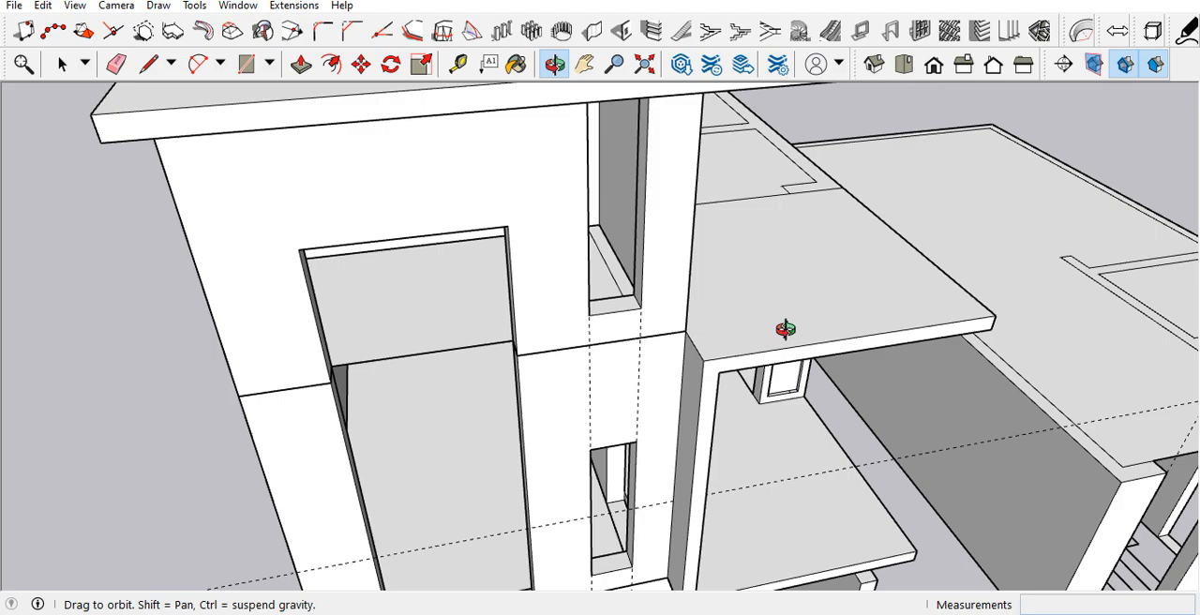
pyautogui.scroll(-5, 407, 271)
pyautogui.moveTo(407, 271); pyautogui.dragTo(317, 267, button='middle')
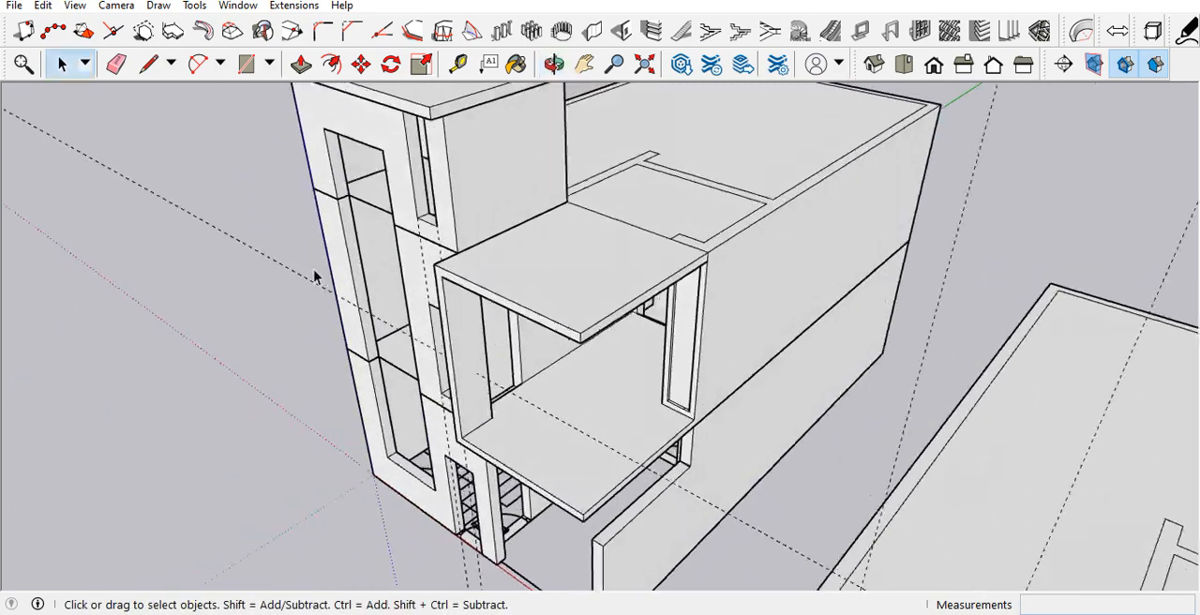
pyautogui.scroll(-4, 316, 267)
pyautogui.moveTo(624, 236); pyautogui.dragTo(262, 205, button='middle')
pyautogui.moveTo(699, 217); pyautogui.dragTo(341, 208, button='middle')
pyautogui.scroll(-4, 569, 234)
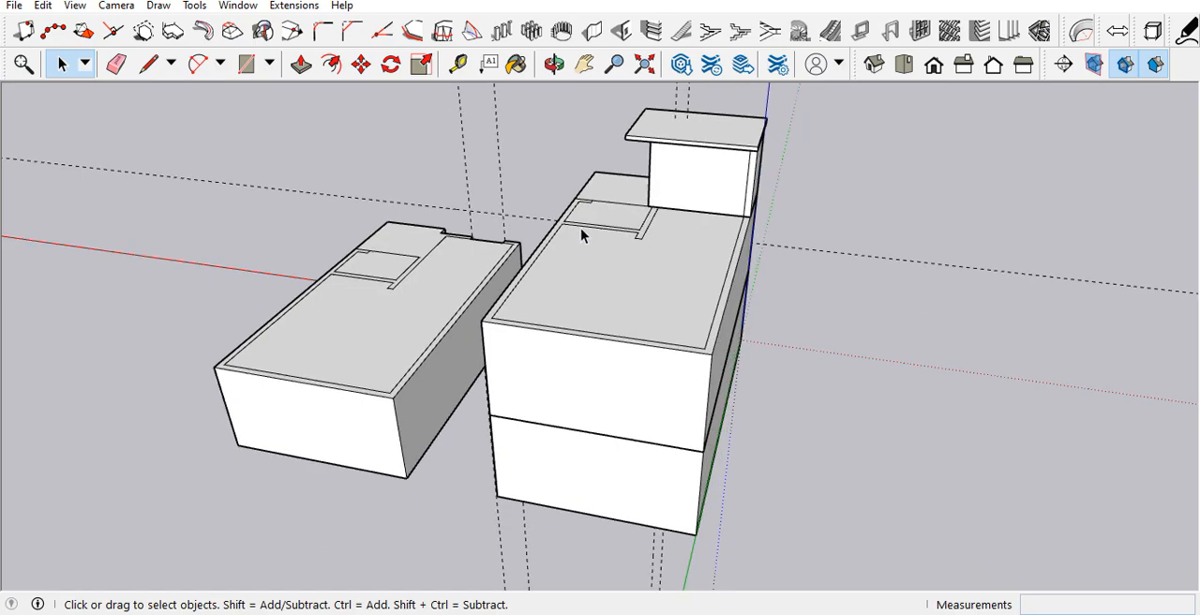
# Step: Place a guide 4.5" in from the house roof's side edge at the stair tower's front corner
pyautogui.moveTo(568, 235); pyautogui.dragTo(1092, 234, button='middle')
pyautogui.scroll(2, 595, 266)
pyautogui.scroll(3, 490, 277)
pyautogui.scroll(2, 415, 298)
pyautogui.moveTo(415, 298); pyautogui.dragTo(600, 366, button='middle')
pyautogui.scroll(3, 587, 371)
pyautogui.press('r')
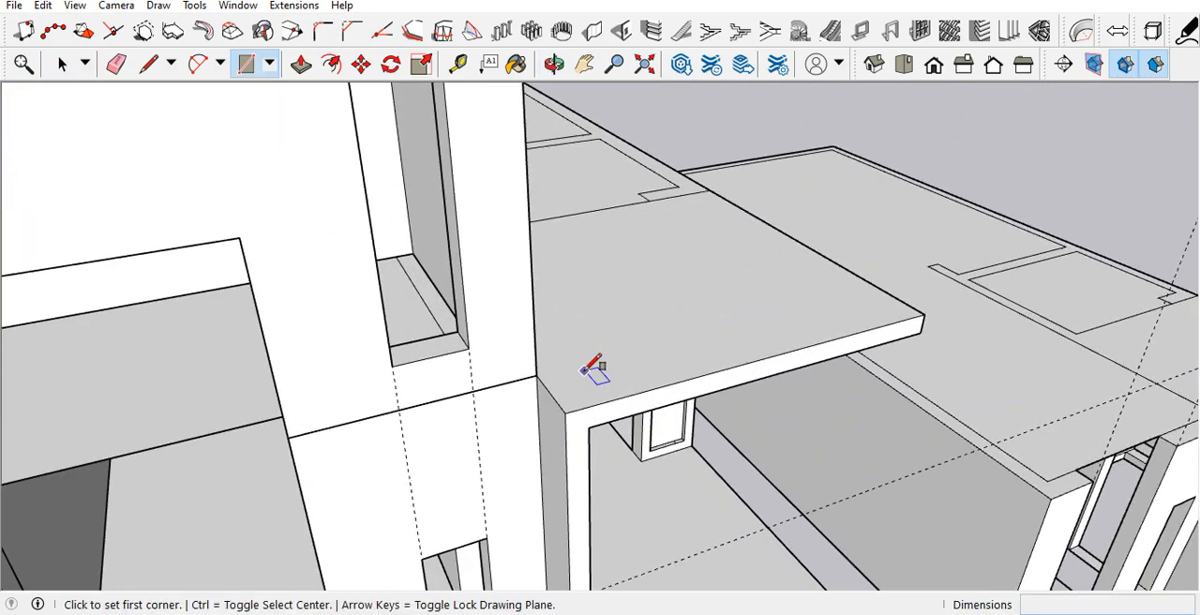
pyautogui.scroll(2, 588, 368)
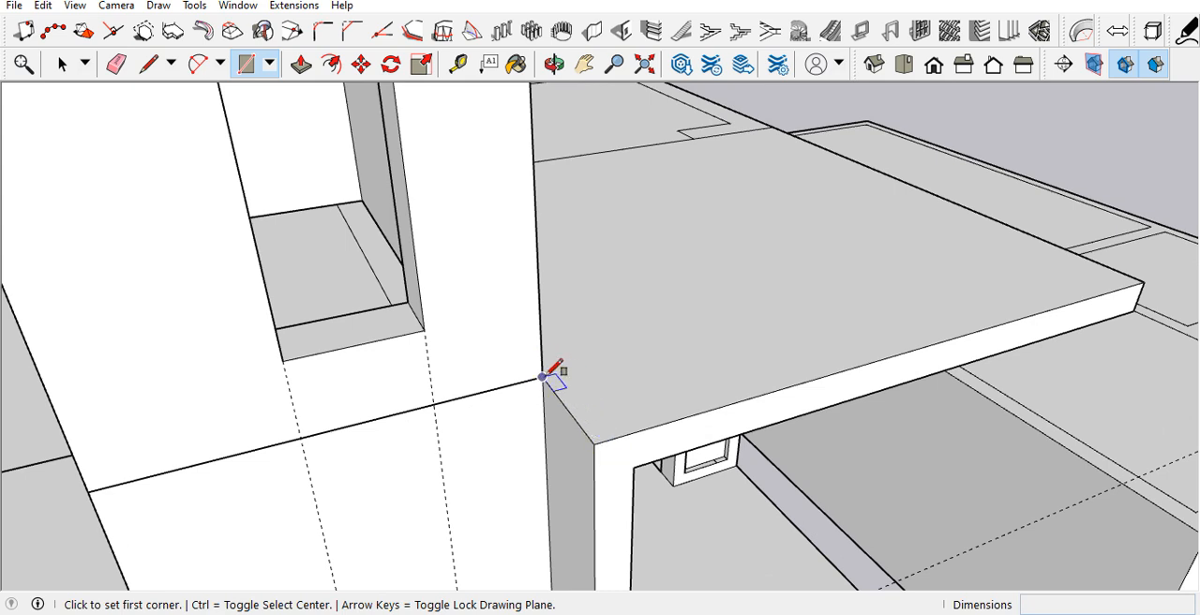
pyautogui.press('t')
pyautogui.click(557, 394)
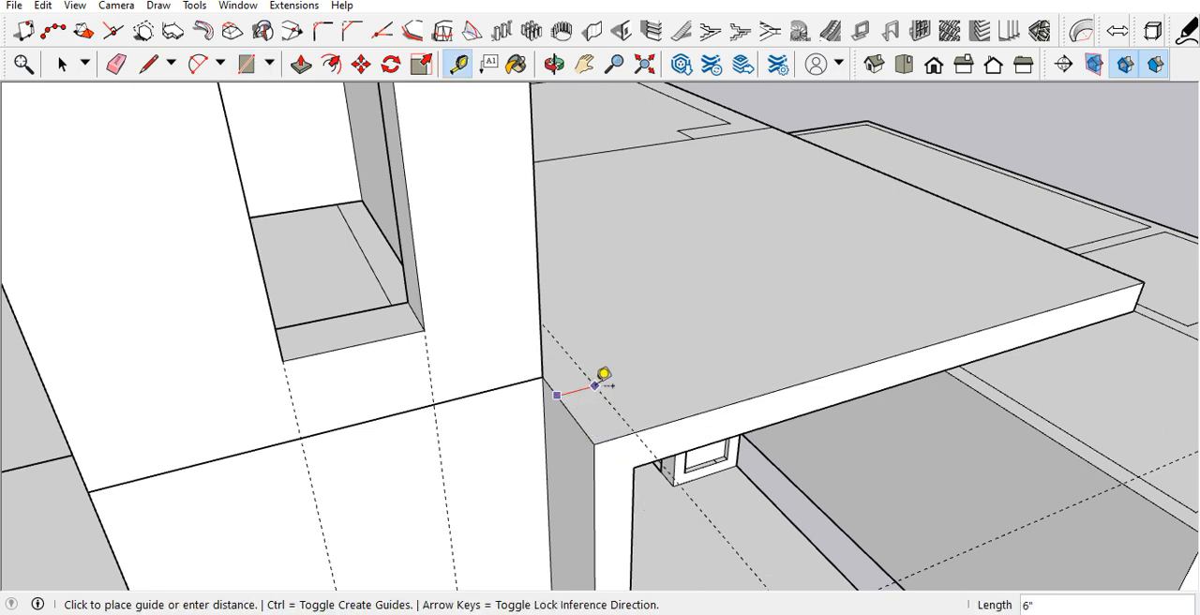
pyautogui.press('Return')
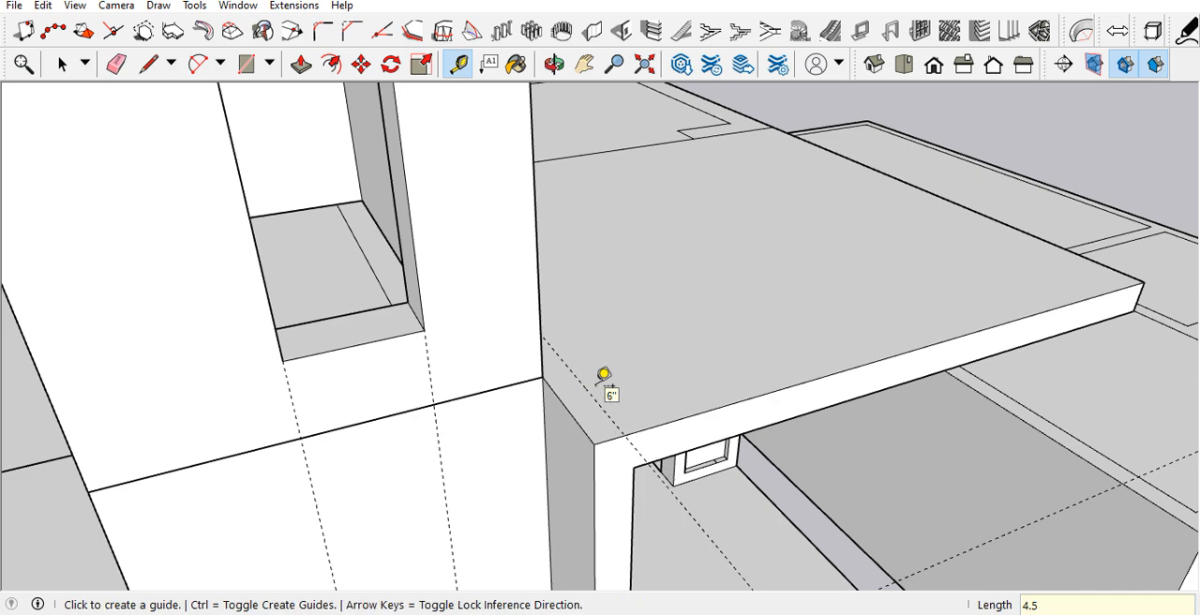
pyautogui.scroll(5, 581, 396)
# Step: Draw a 4 1/2" by about 9" rectangle on the house roof's side edge at the stair tower's corner and extrude it 3' upward
pyautogui.press('r')
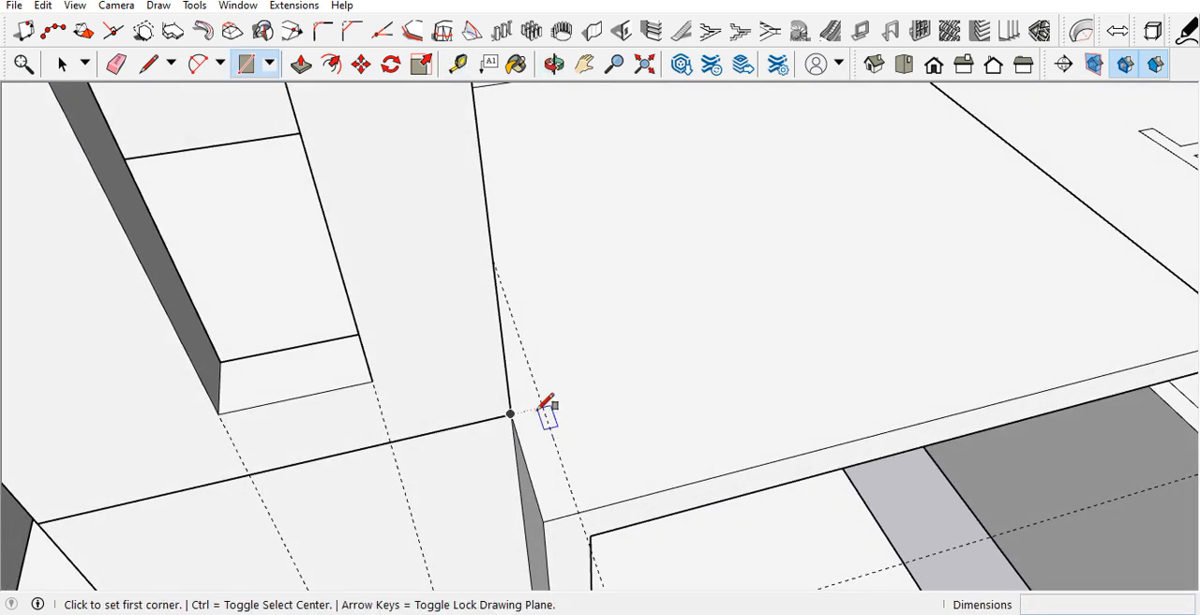
pyautogui.click(512, 414)
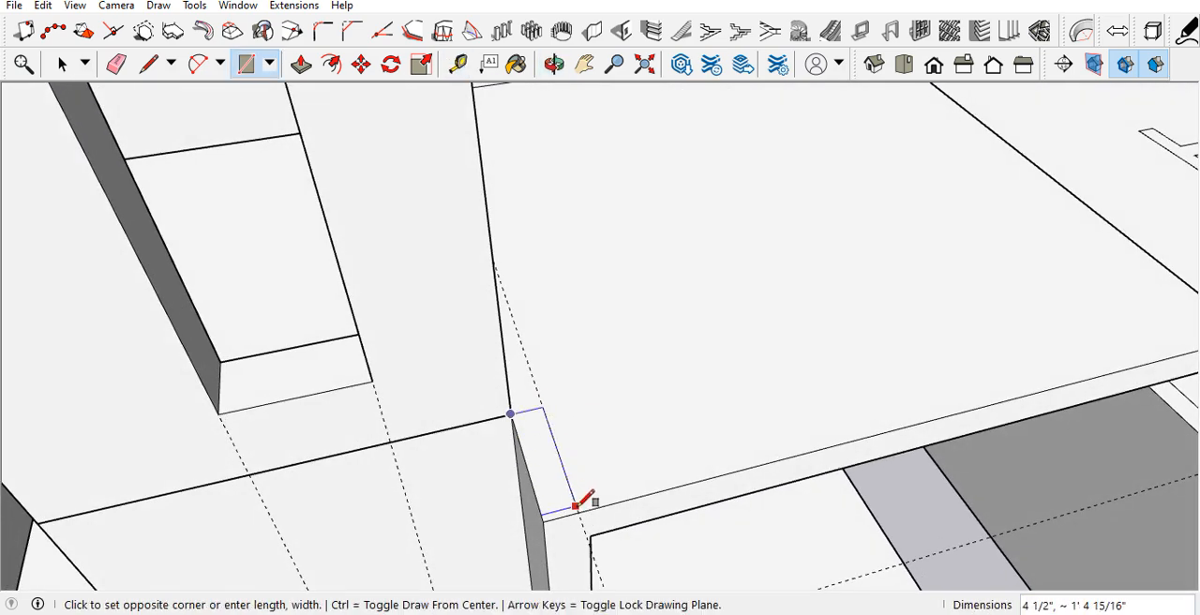
pyautogui.click(560, 458)
pyautogui.press('p')
pyautogui.click(541, 448)
pyautogui.moveTo(509, 402); pyautogui.dragTo(507, 342, button='middle')
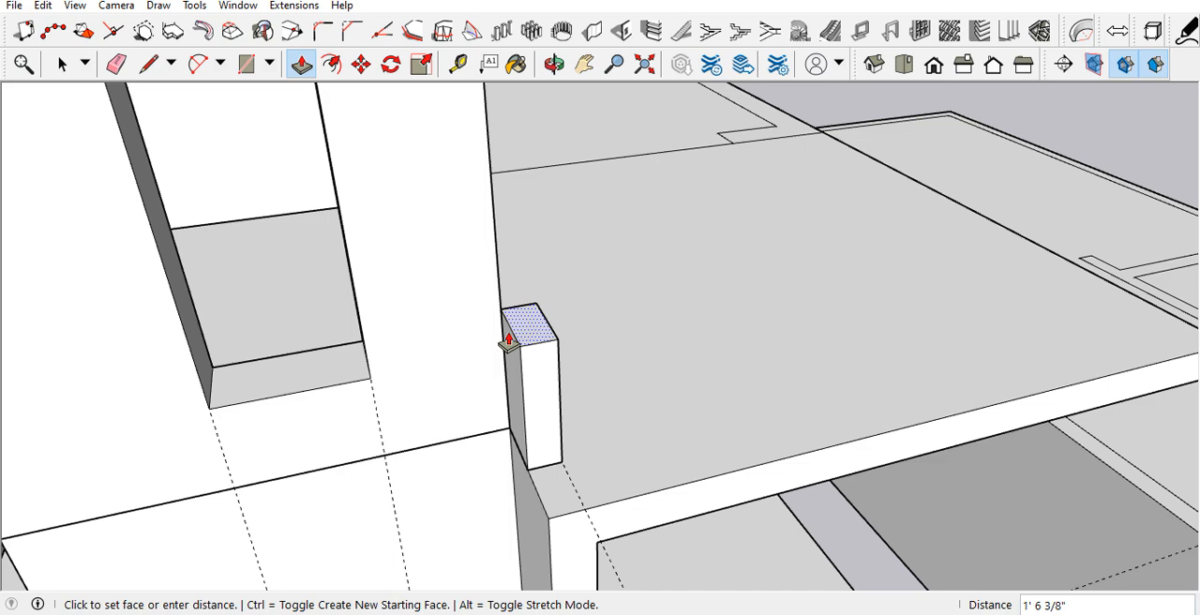
pyautogui.press('Return')
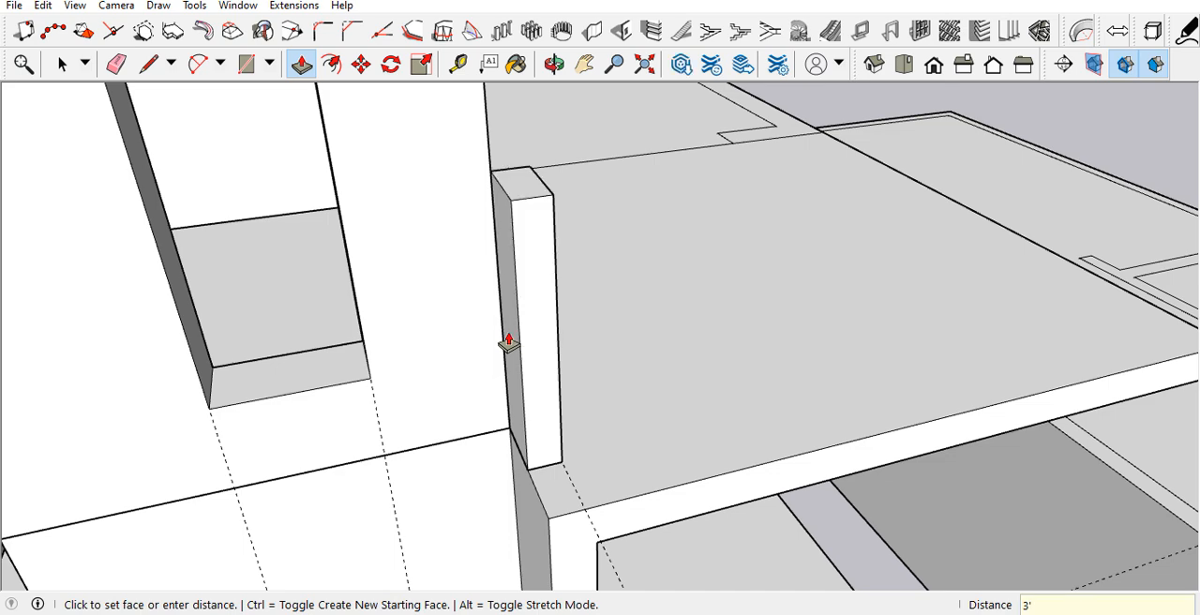
# Step: Turn the whole parapet post into a group and open the group for editing
pyautogui.scroll(-3, 497, 339)
pyautogui.press('space')
pyautogui.moveTo(490, 337); pyautogui.dragTo(584, 335, button='middle')
pyautogui.click(549, 331)
pyautogui.tripleClick(549, 331)
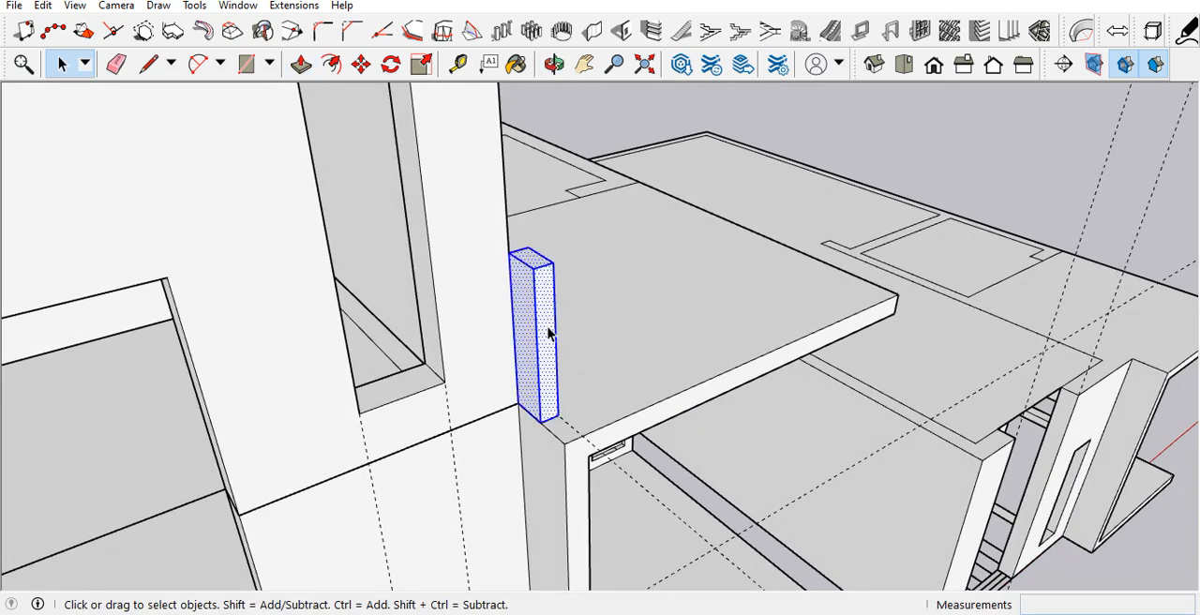
pyautogui.rightClick(549, 330)
pyautogui.click(601, 162)
pyautogui.moveTo(562, 175); pyautogui.dragTo(520, 222, button='middle')
pyautogui.doubleClick(522, 246)
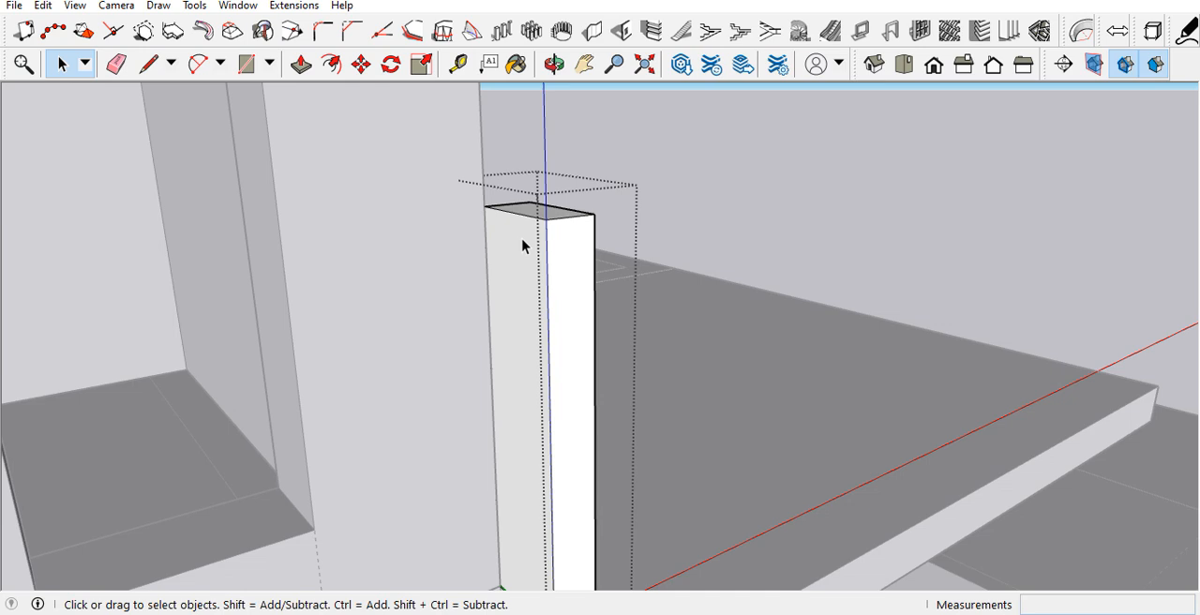
# Step: Place a guide 4.5" below the post's top edge and draw a line along it across the outer face
pyautogui.press('t')
pyautogui.click(534, 207)
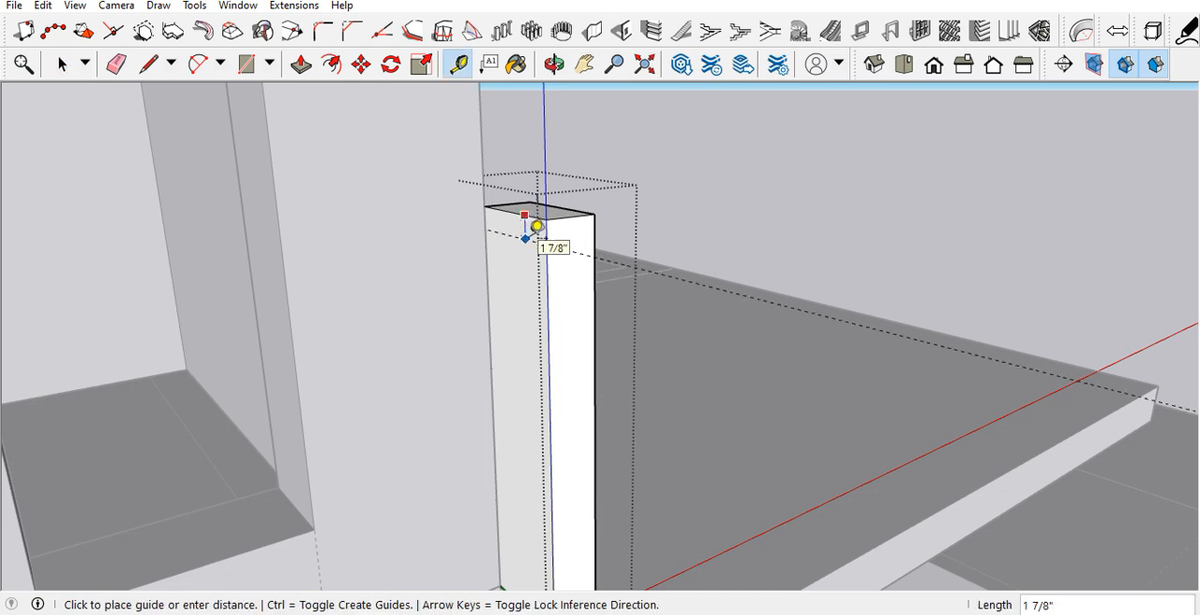
pyautogui.press('Return')
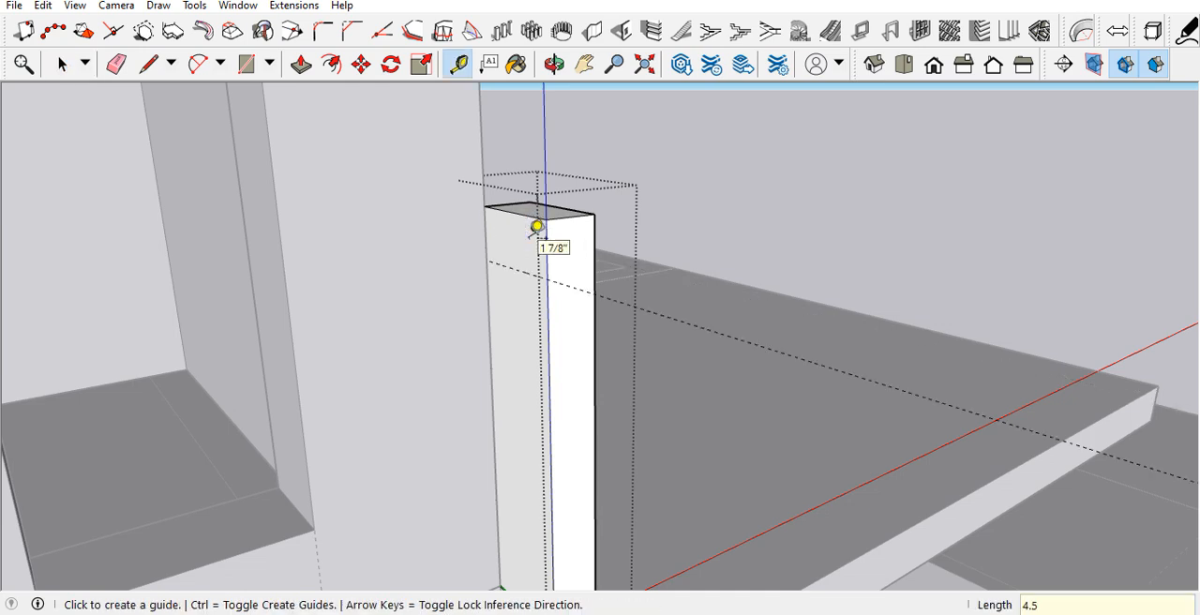
pyautogui.scroll(1, 539, 228)
pyautogui.press('l')
pyautogui.click(552, 294)
pyautogui.click(472, 266)
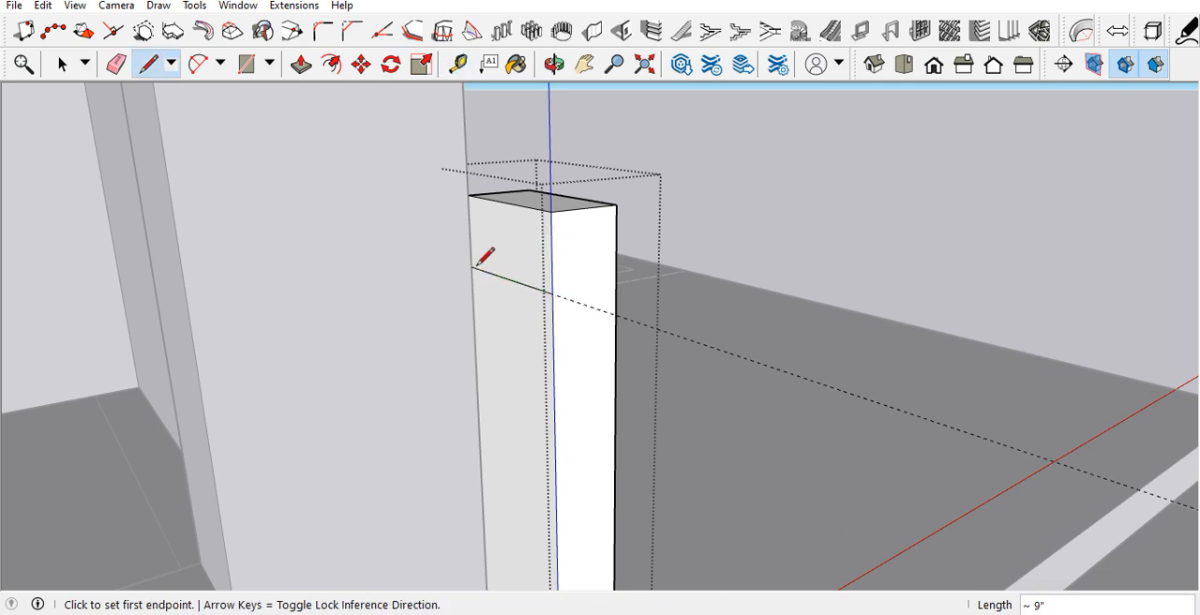
# Step: Push/Pull the top band of the post's outer face outward to form a projecting cap
pyautogui.press('p')
pyautogui.click(493, 265)
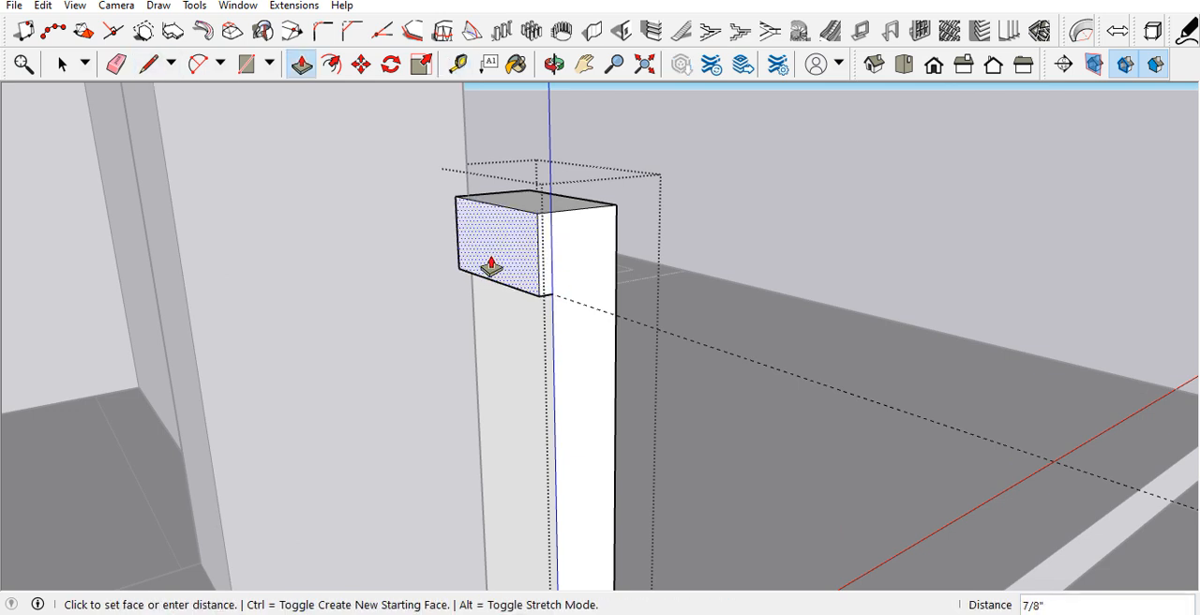
pyautogui.moveTo(480, 258)
pyautogui.mouseDown(button='middle')
pyautogui.moveTo(369, 235)
pyautogui.moveTo(427, 230)
pyautogui.moveTo(431, 123)
pyautogui.moveTo(485, 253)
pyautogui.mouseUp(button='middle')
pyautogui.press('space')
# Step: Copy the cap's outer bottom edge 1" inward across its underside and pull the inner strip downward to form a stepped moulding
pyautogui.scroll(5, 525, 306)
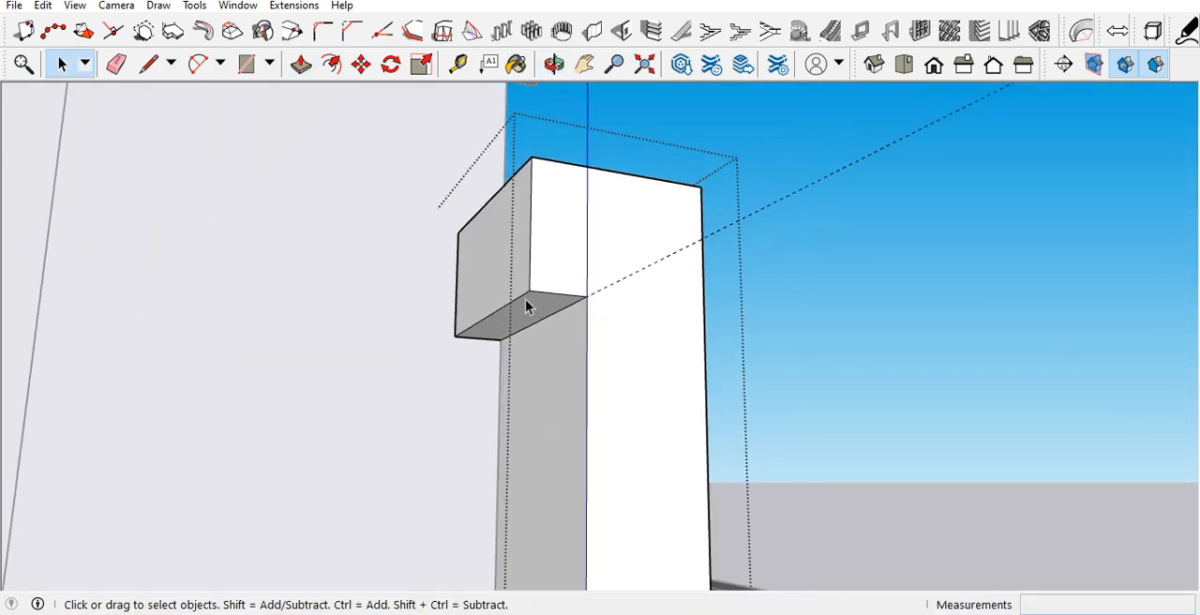
pyautogui.click(522, 292)
pyautogui.press('m')
pyautogui.press('ctrl')
pyautogui.click(529, 285)
pyautogui.click(579, 288)
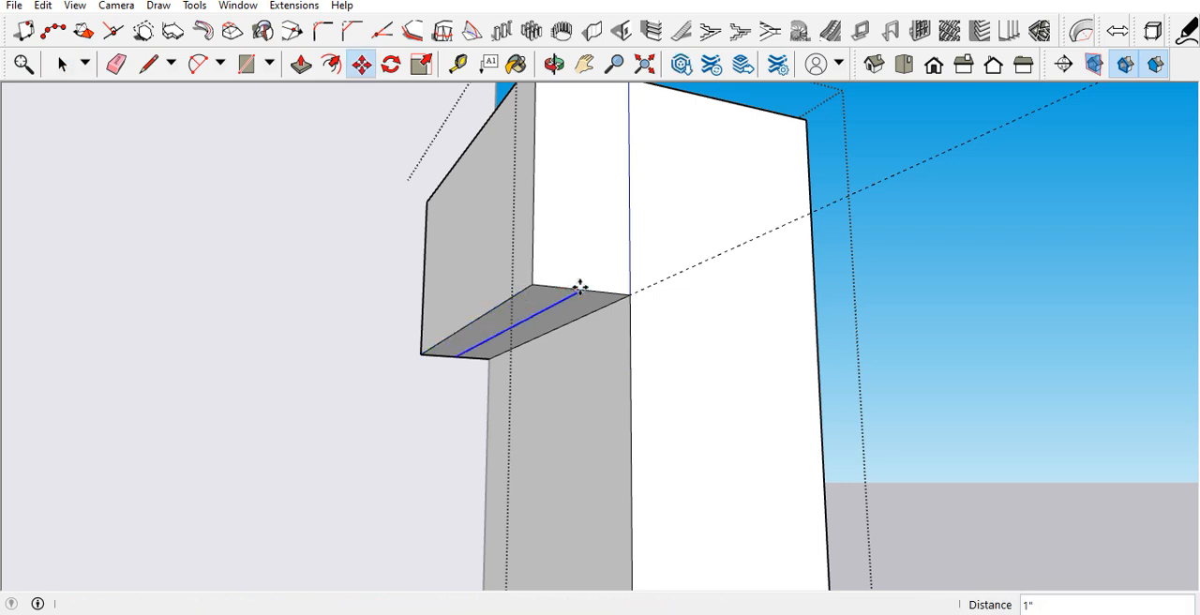
pyautogui.press('p')
pyautogui.click(583, 311)
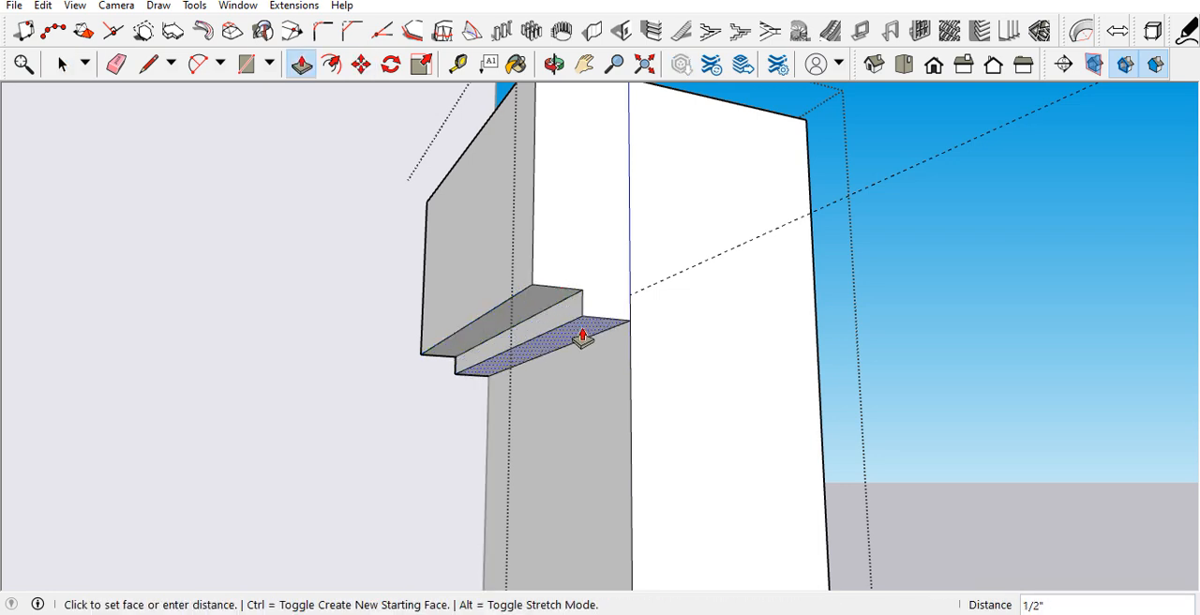
pyautogui.press('Return')
pyautogui.moveTo(531, 344); pyautogui.dragTo(454, 306, button='middle')
pyautogui.press('space')
# Step: Draw a narrow full-width rectangle partway up the post's outer face and push it inward about 5/8" to cut a groove
pyautogui.scroll(-5, 455, 306)
pyautogui.scroll(-3, 428, 308)
pyautogui.scroll(3, 445, 374)
pyautogui.moveTo(449, 374); pyautogui.dragTo(440, 346, button='middle')
pyautogui.scroll(-1, 439, 349)
pyautogui.scroll(3, 440, 354)
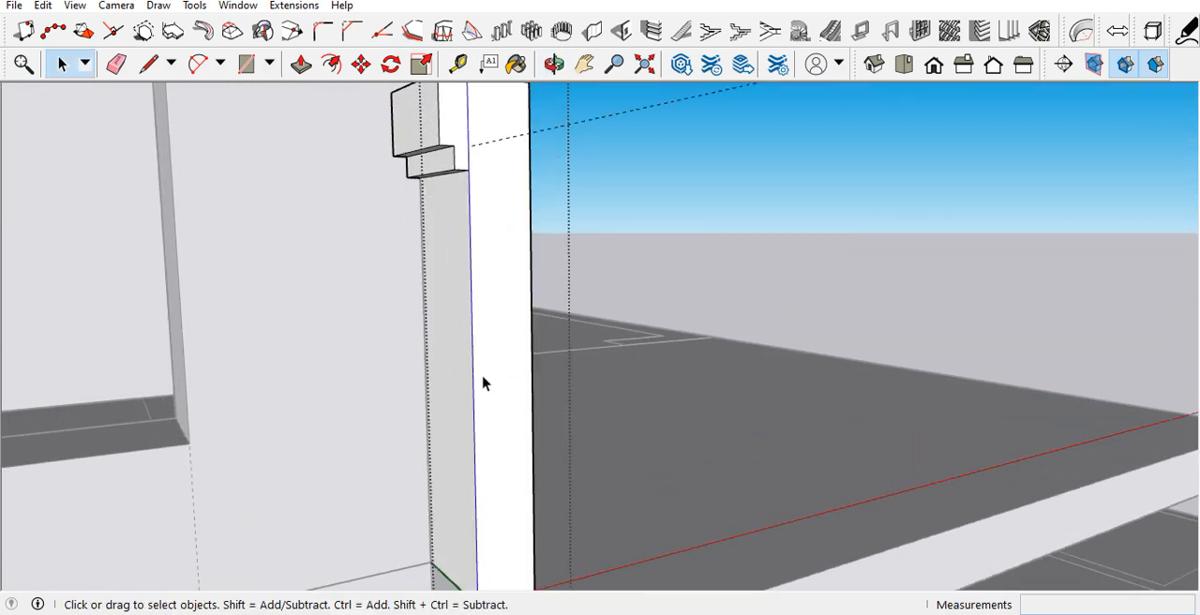
pyautogui.press('r')
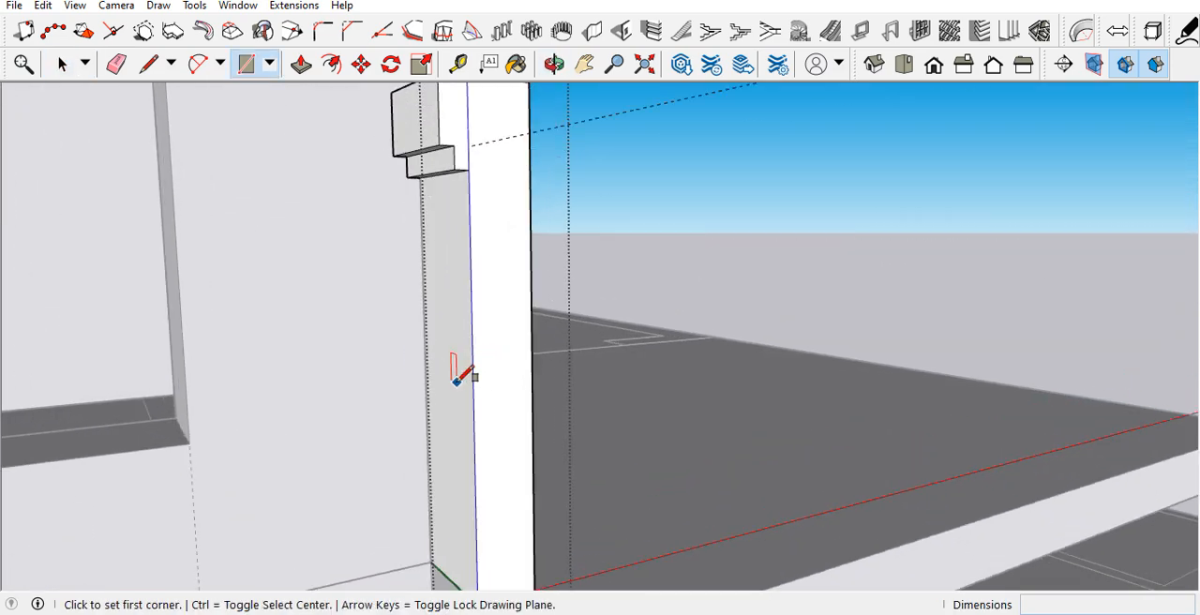
pyautogui.scroll(2, 446, 377)
pyautogui.click(418, 367)
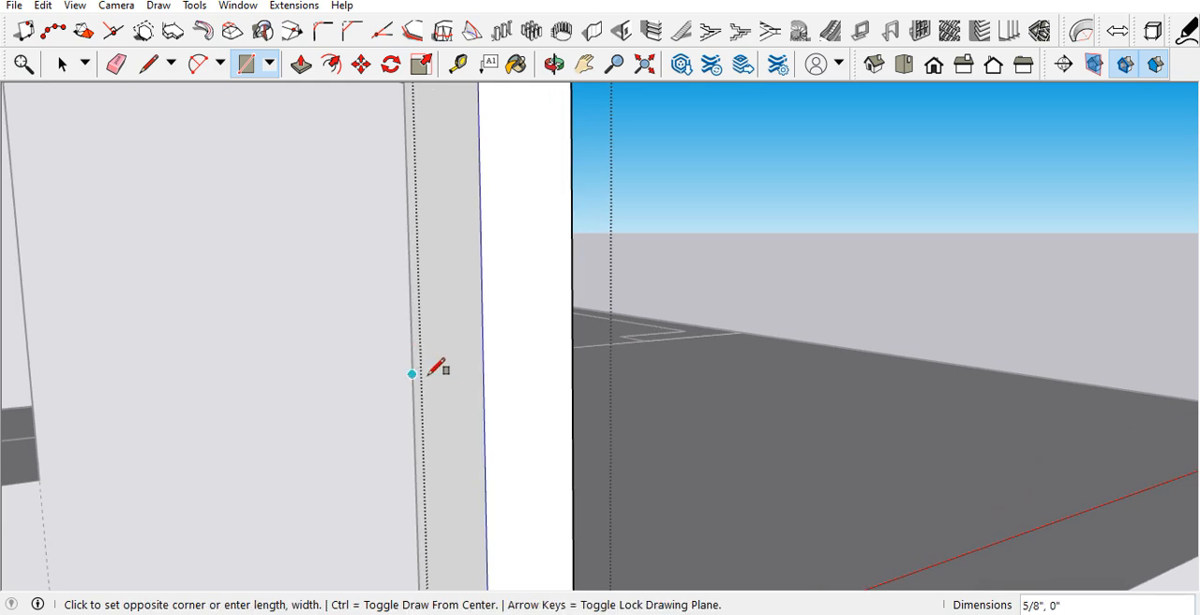
pyautogui.click(485, 429)
pyautogui.press('p')
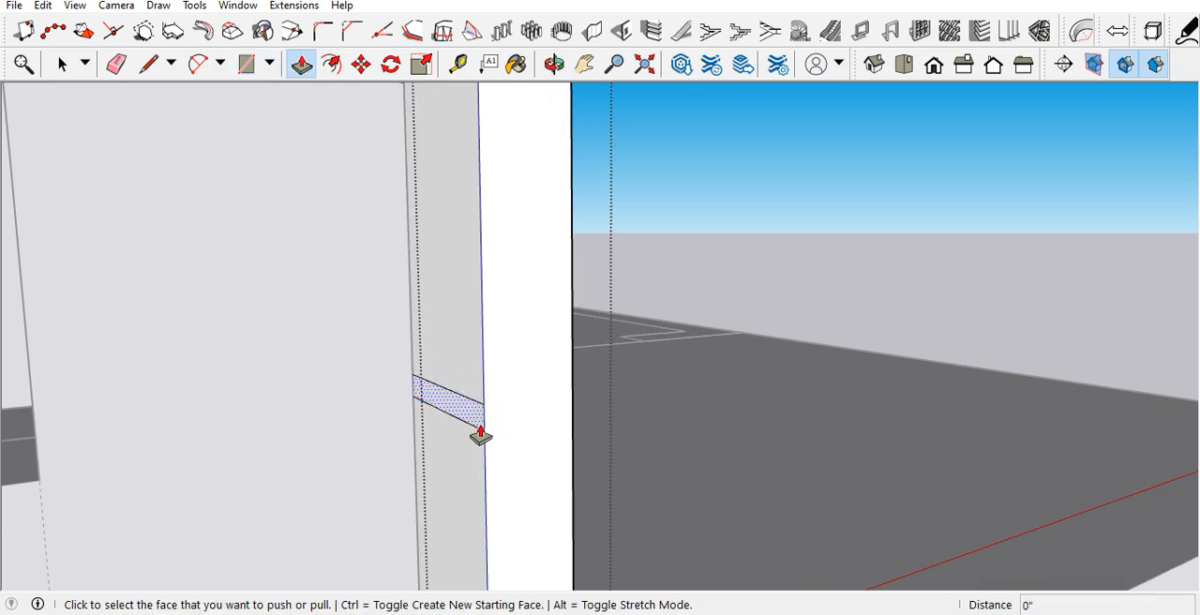
pyautogui.click(475, 427)
pyautogui.click(421, 391)
pyautogui.moveTo(421, 391); pyautogui.dragTo(391, 367, button='middle')
pyautogui.scroll(-3, 351, 343)
pyautogui.scroll(6, 389, 434)
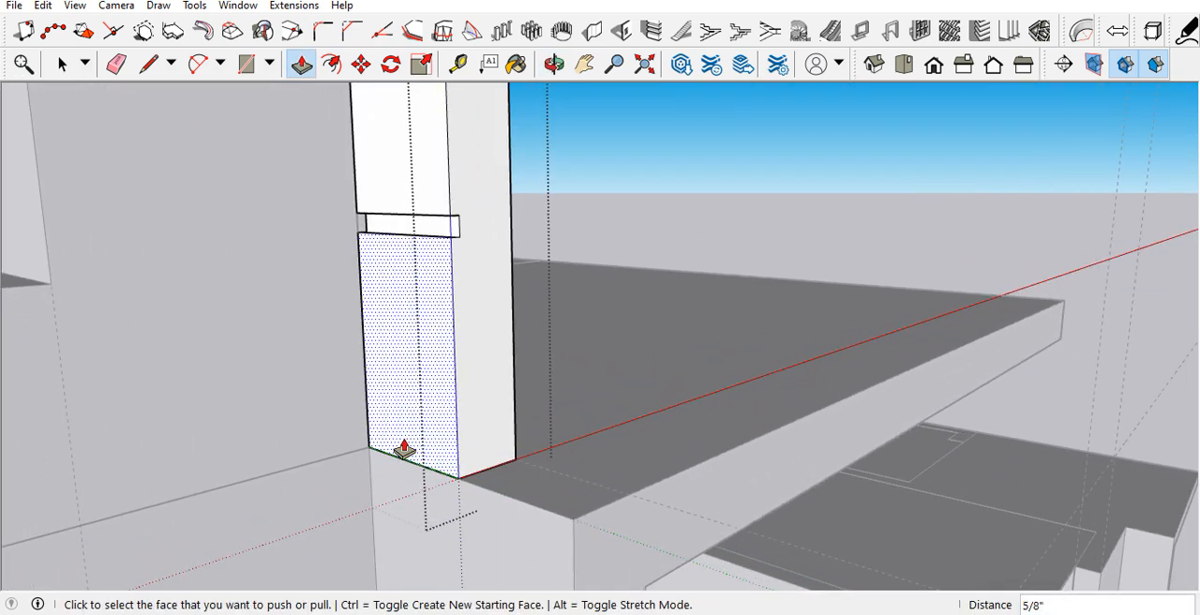
# Step: Draw a full-width rectangle about 1 1/8" by 9" near the base of the post's outer face and push it inward as a second groove
pyautogui.press('r')
pyautogui.click(458, 452)
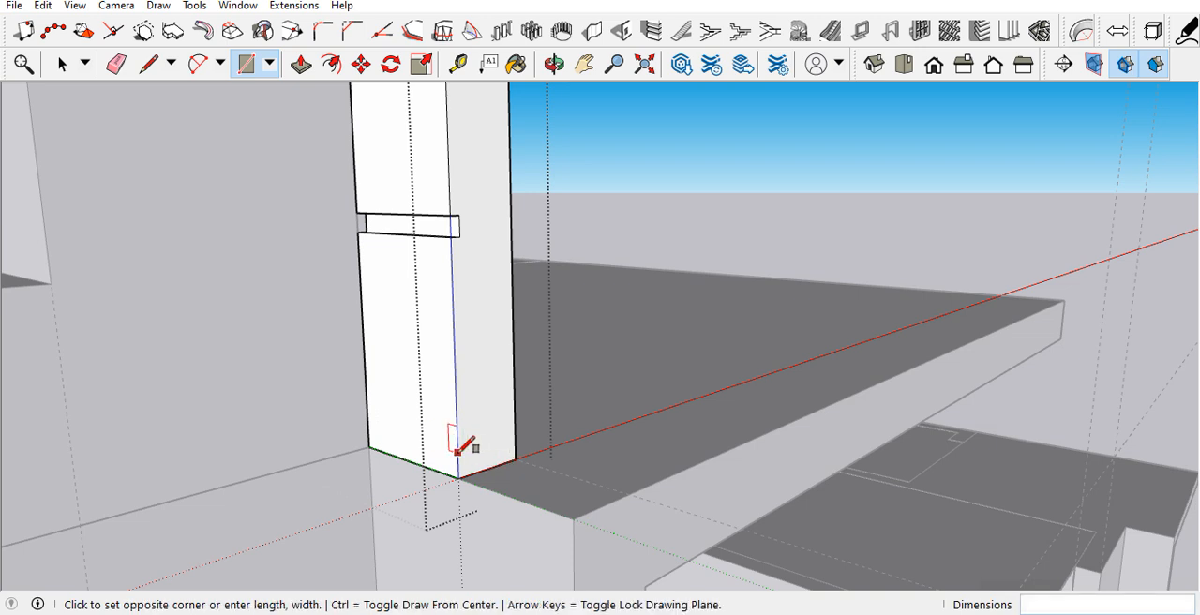
pyautogui.click(367, 406)
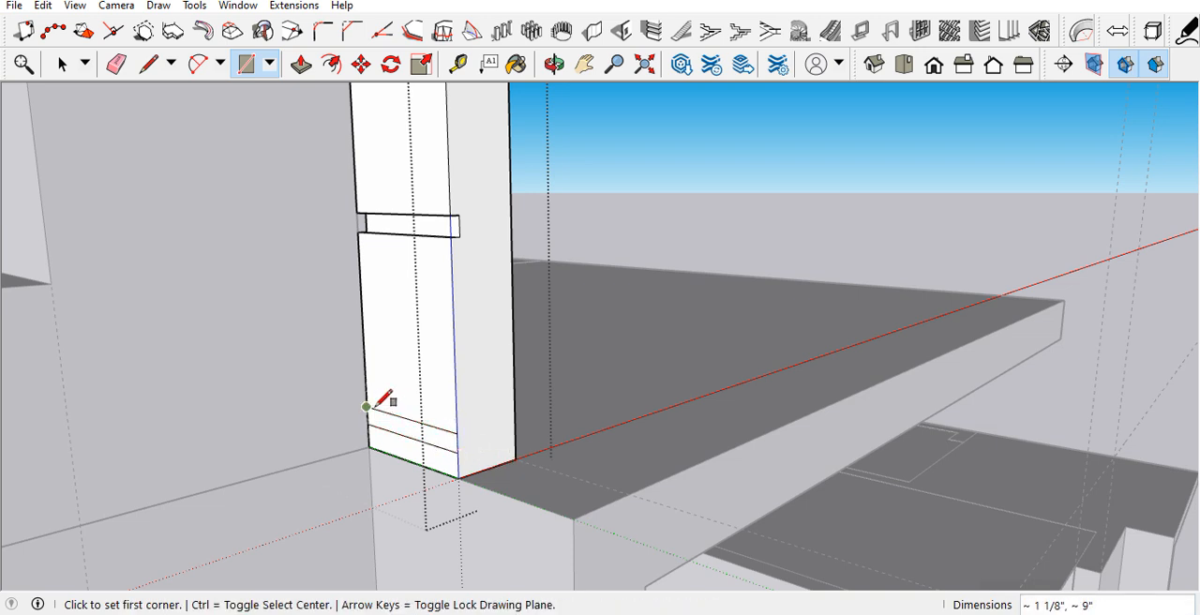
pyautogui.press('p')
pyautogui.click(424, 434)
pyautogui.click(420, 429)
pyautogui.scroll(-3, 297, 417)
pyautogui.moveTo(364, 400); pyautogui.dragTo(362, 440, button='middle')
pyautogui.press('space')
# Step: Draw a path from the post's outer base corner along the roof's outer edges to the far front corner
pyautogui.scroll(1, 396, 457)
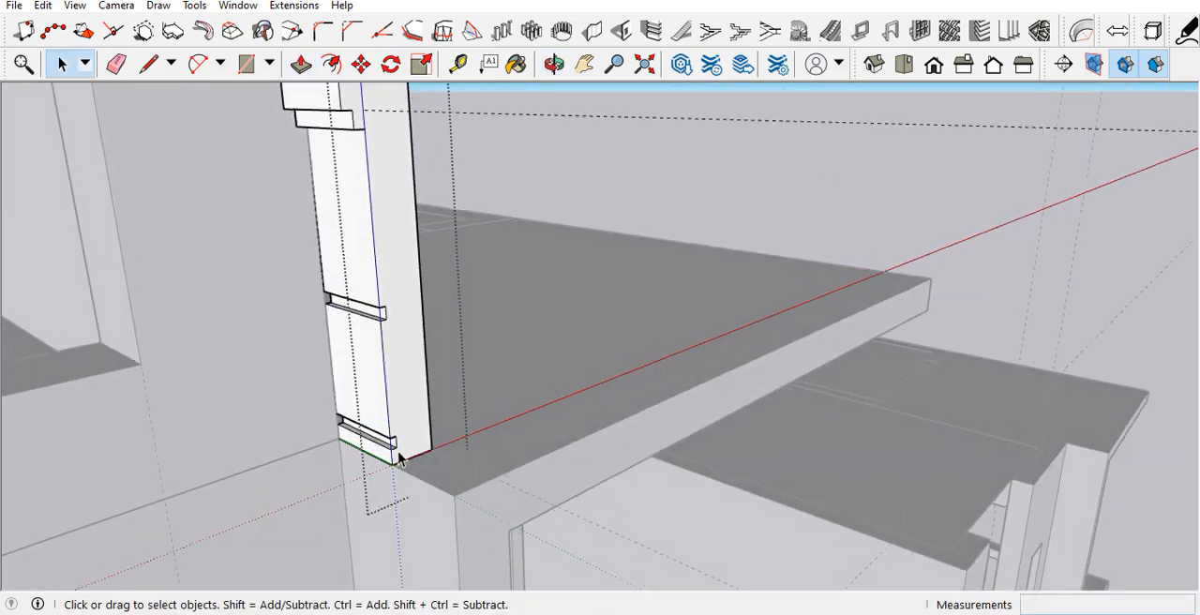
pyautogui.scroll(1, 398, 457)
pyautogui.press('l')
pyautogui.click(390, 469)
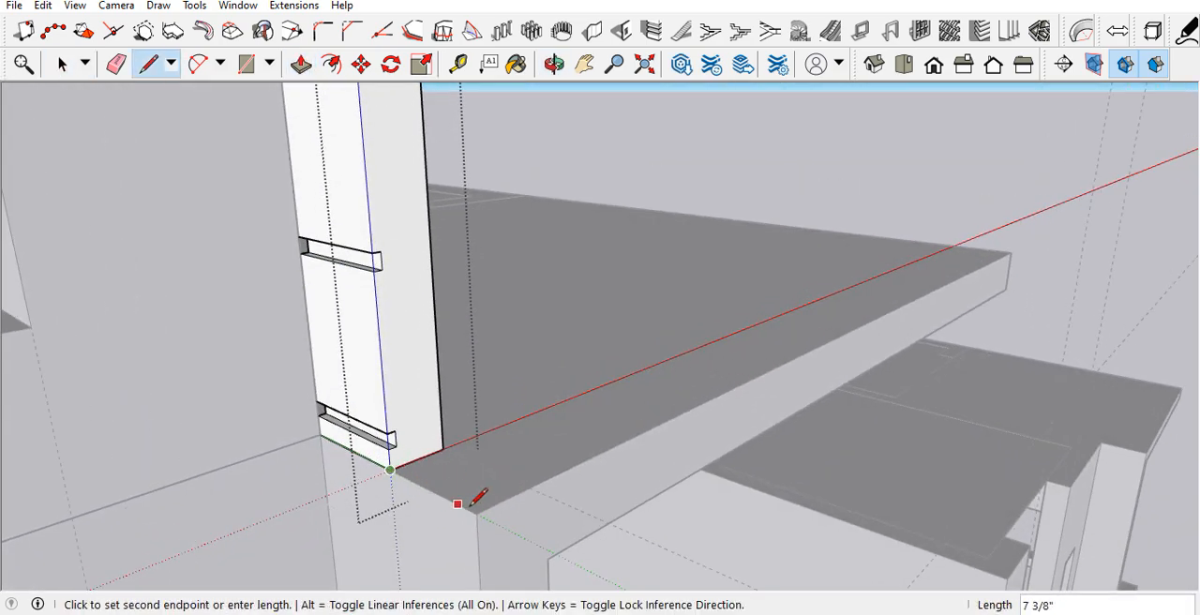
pyautogui.scroll(-3, 324, 489)
pyautogui.moveTo(608, 400); pyautogui.dragTo(343, 388, button='middle')
pyautogui.click(782, 434)
# Step: Select the path line along the roof's front edge for a Follow Me sweep of the parapet profile
pyautogui.press('space')
pyautogui.moveTo(768, 403); pyautogui.dragTo(627, 387, button='middle')
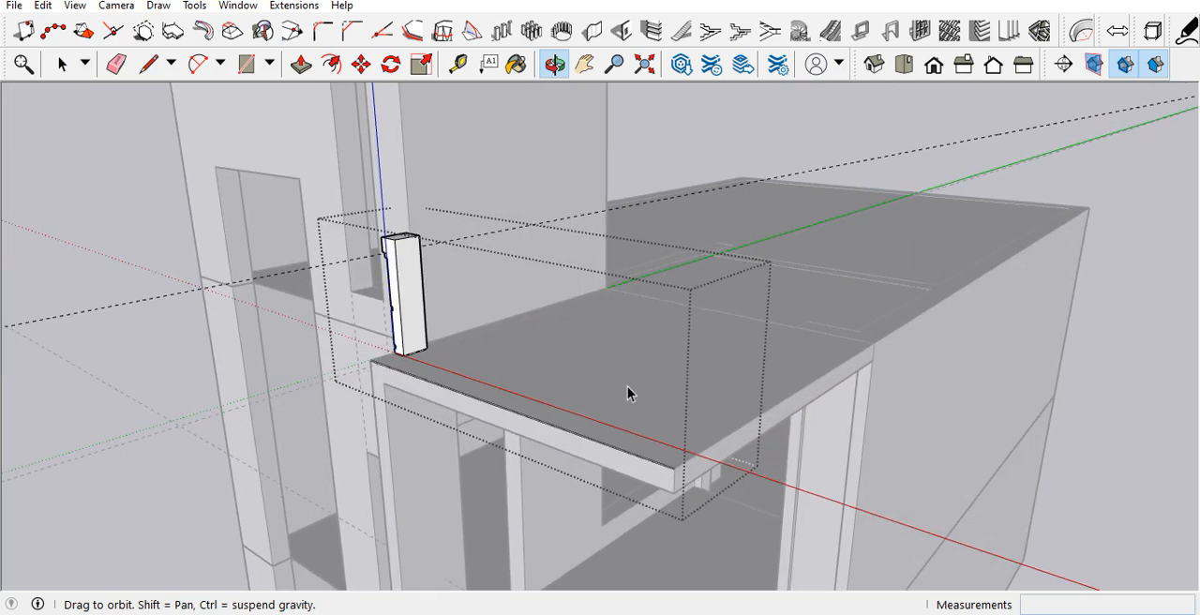
pyautogui.scroll(3, 447, 393)
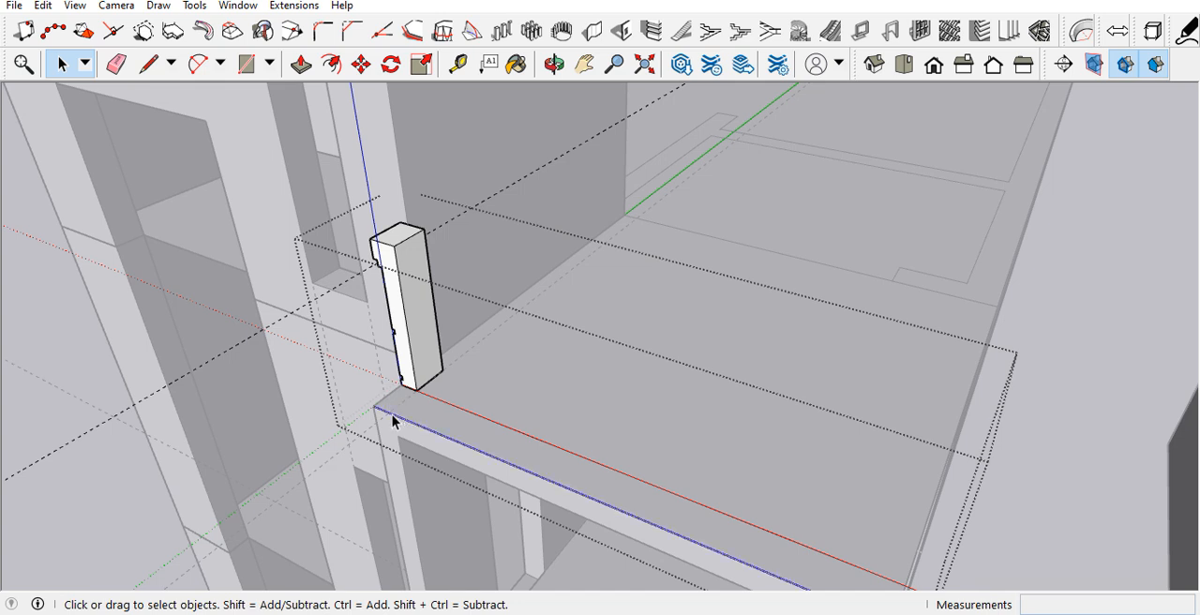
pyautogui.click(195, 6)
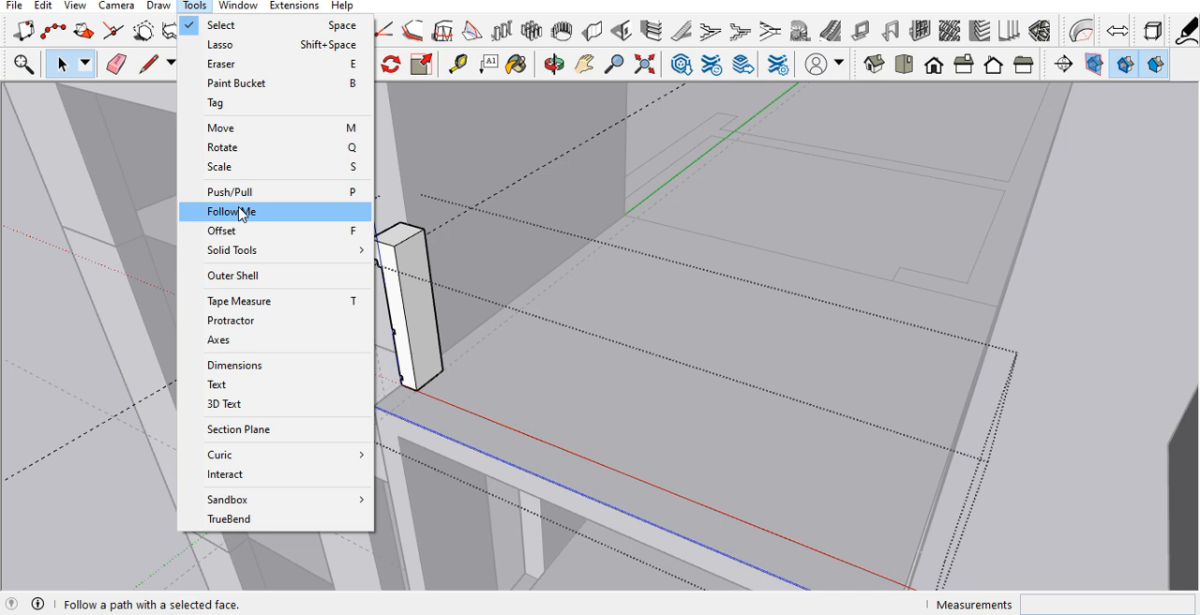
pyautogui.press('Escape')
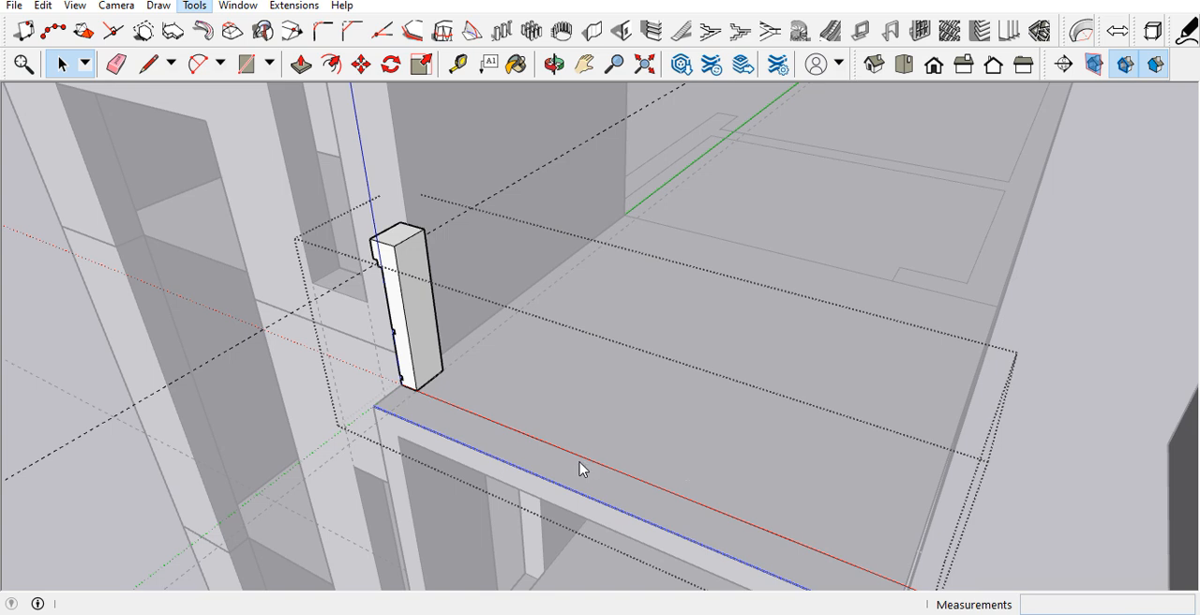
# Step: Sweep the parapet profile with Follow Me along the roof's front edge to the far front corner
pyautogui.click(201, 8)
pyautogui.moveTo(158, 6)
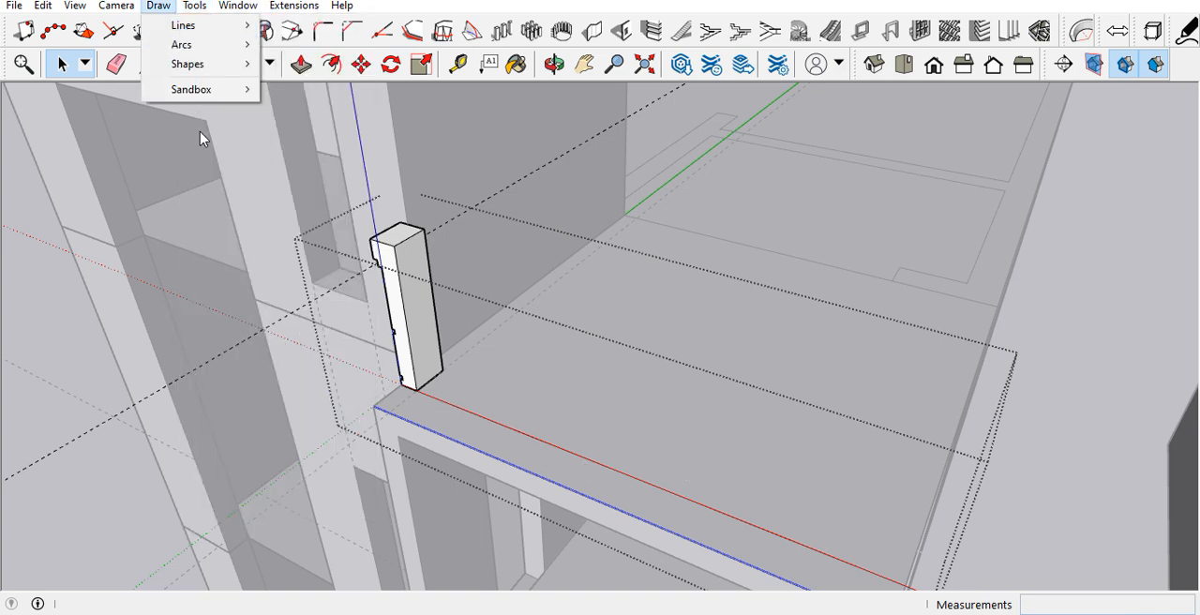
pyautogui.click(416, 366)
pyautogui.click(403, 352)
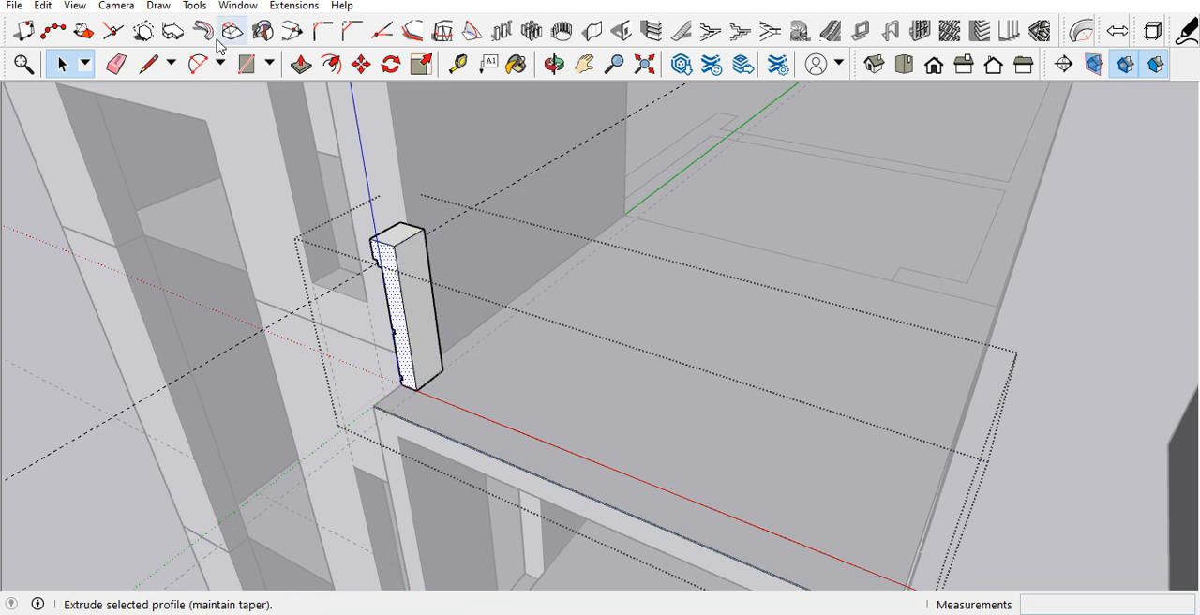
pyautogui.click(195, 6)
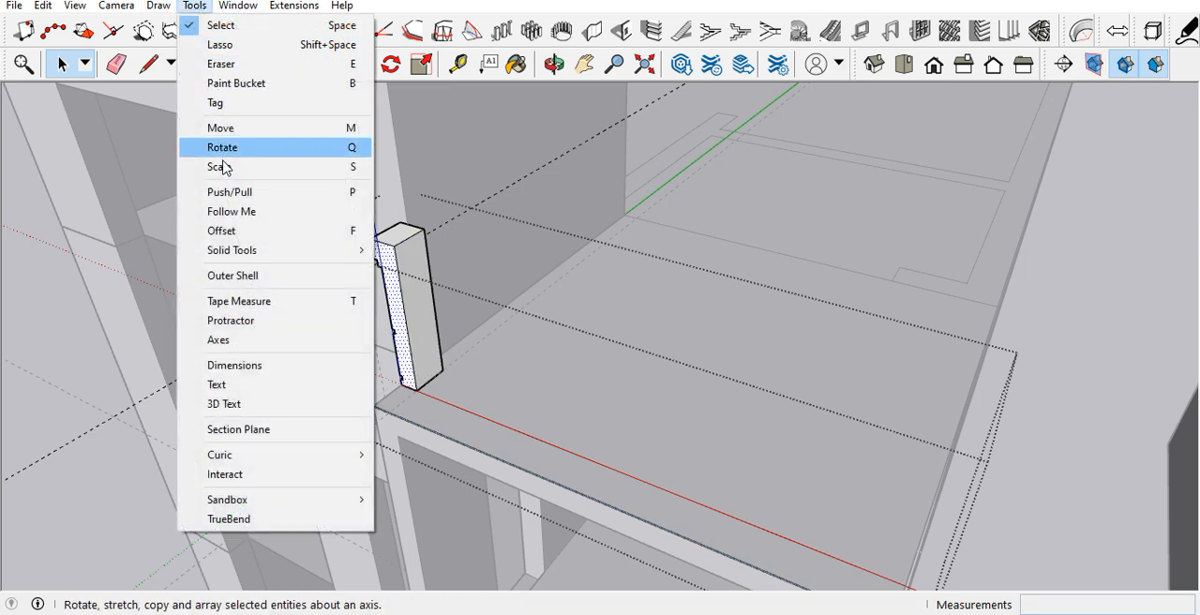
pyautogui.click(210, 281)
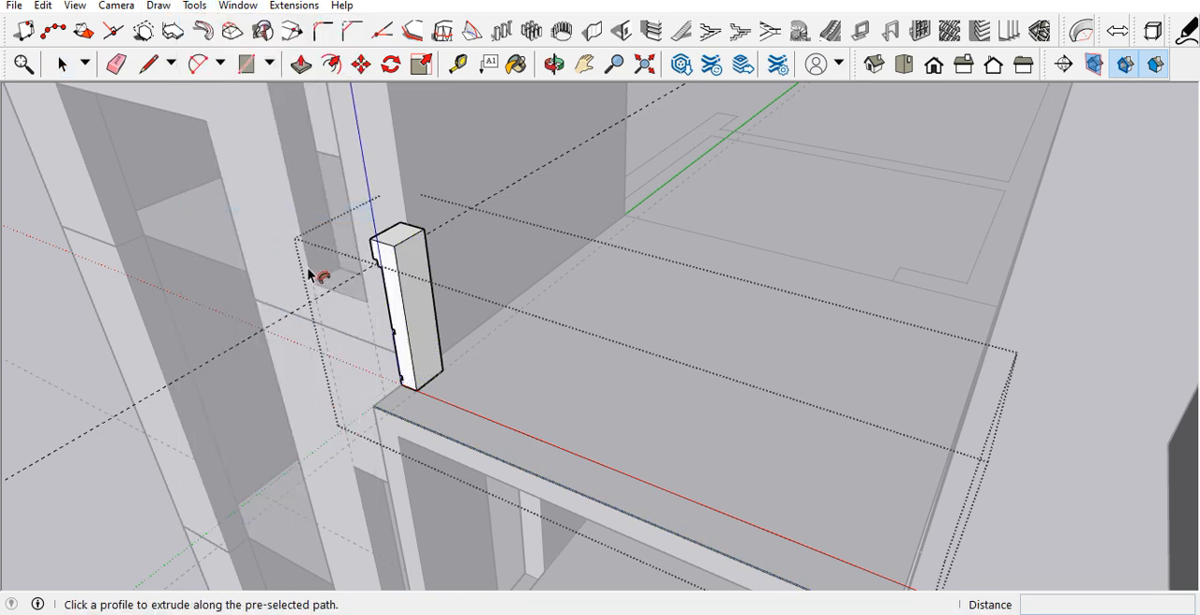
pyautogui.click(404, 375)
pyautogui.click(380, 409)
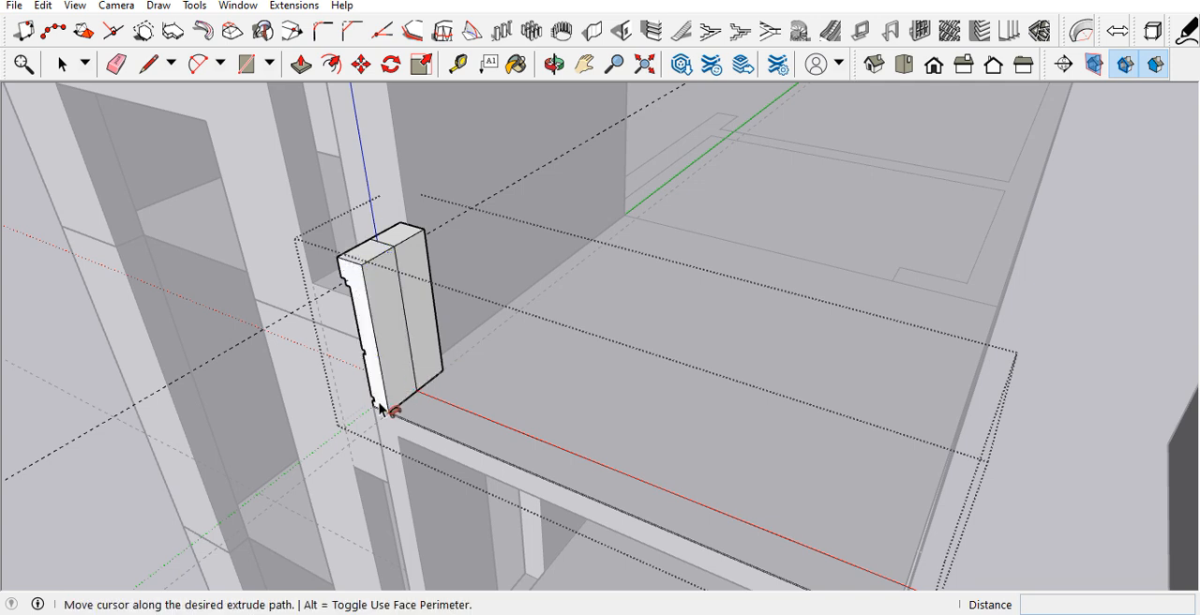
pyautogui.press('Escape')
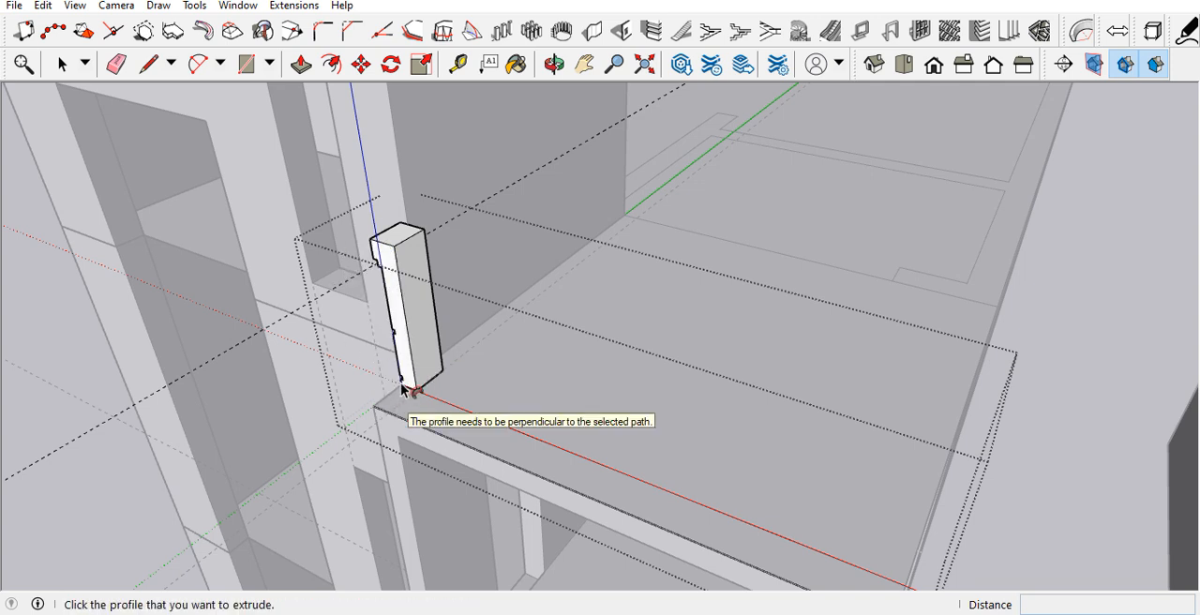
pyautogui.click(407, 386)
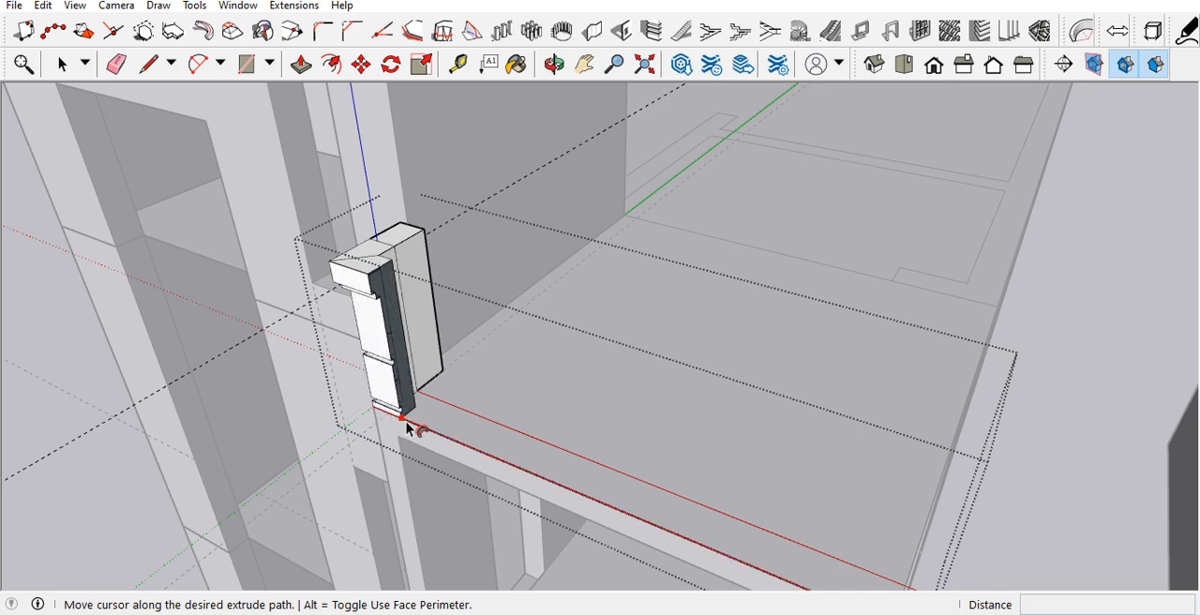
pyautogui.scroll(-4, 514, 432)
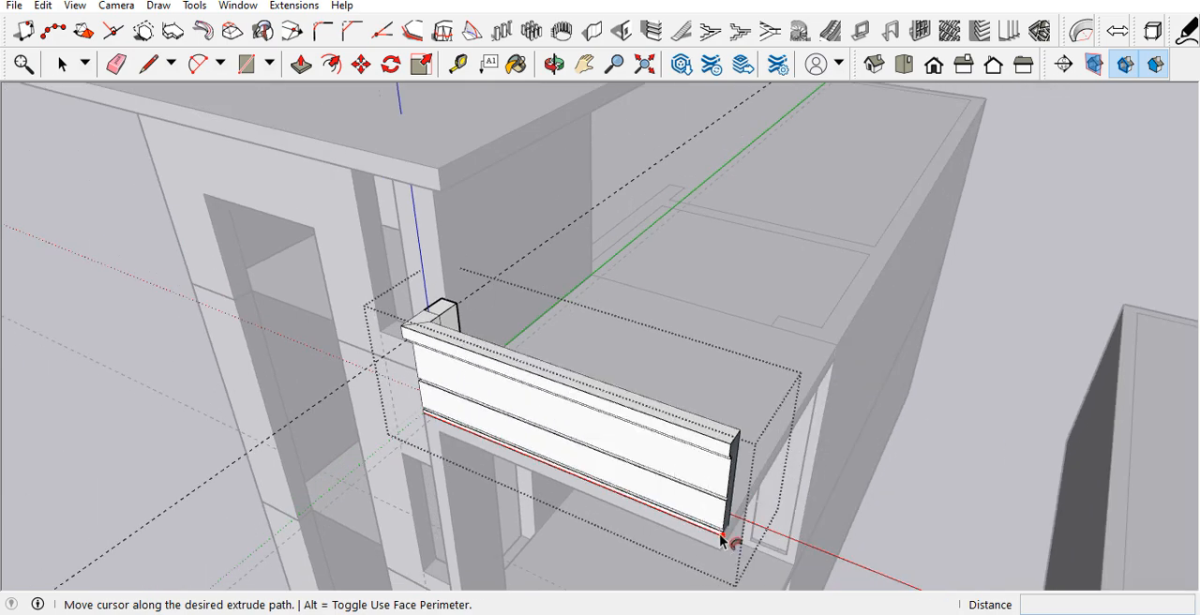
pyautogui.click(729, 544)
pyautogui.moveTo(584, 434); pyautogui.dragTo(54, 390, button='middle')
pyautogui.press('space')
# Step: Copy the inner vertical edge at the swept parapet's far end 4.5" along its inner face
pyautogui.scroll(5, 352, 376)
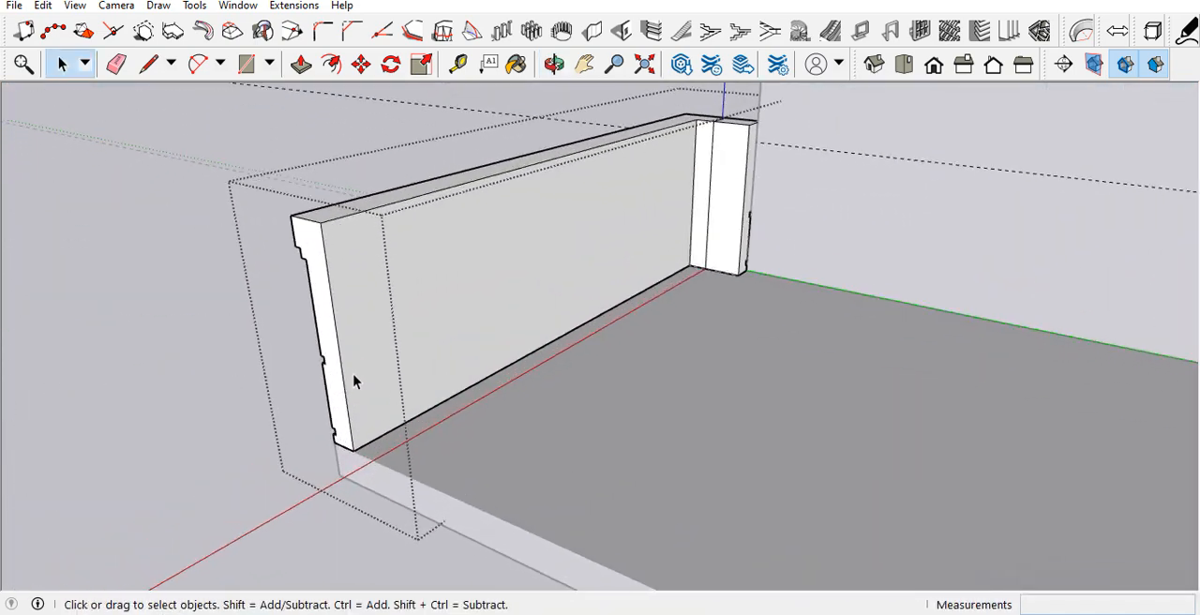
pyautogui.click(350, 440)
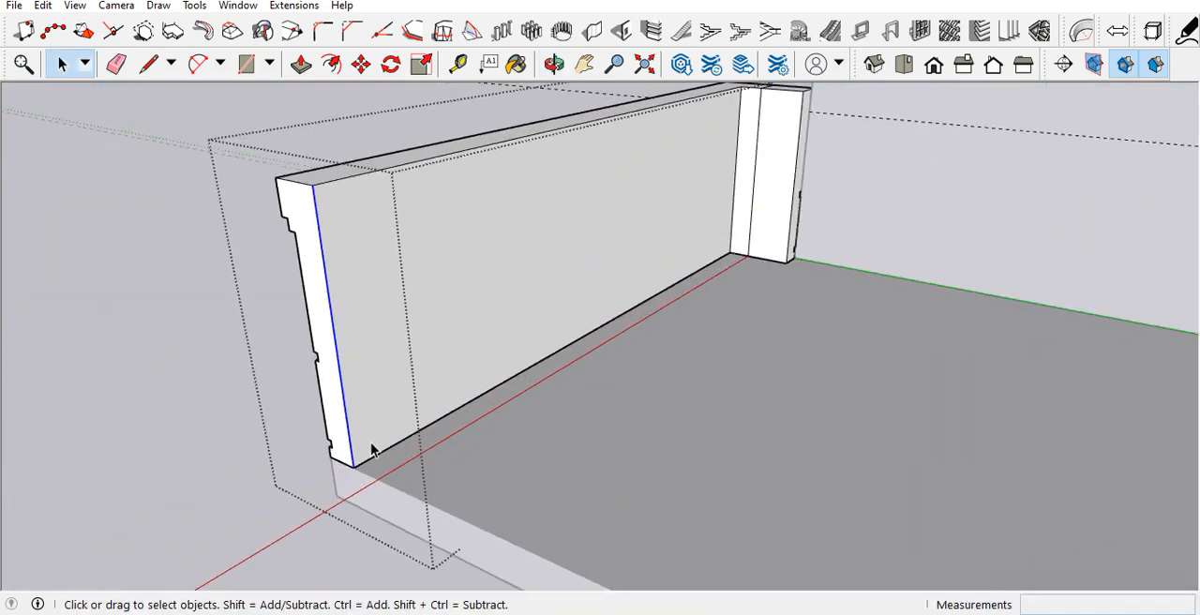
pyautogui.press('m')
pyautogui.press('ctrl')
pyautogui.click(353, 466)
pyautogui.write('4.5')
pyautogui.press('Return')
# Step: Draw a path from the parapet's far base corner along the roof's outer side, rear and opposite side edges to the tower
pyautogui.press('l')
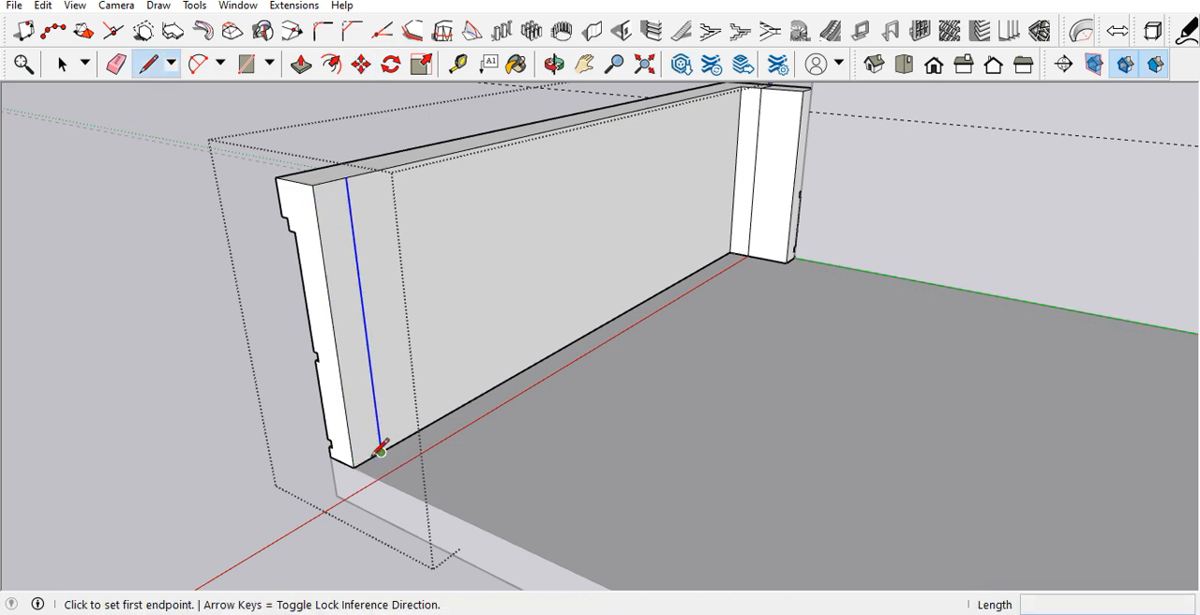
pyautogui.click(352, 465)
pyautogui.scroll(-8, 193, 264)
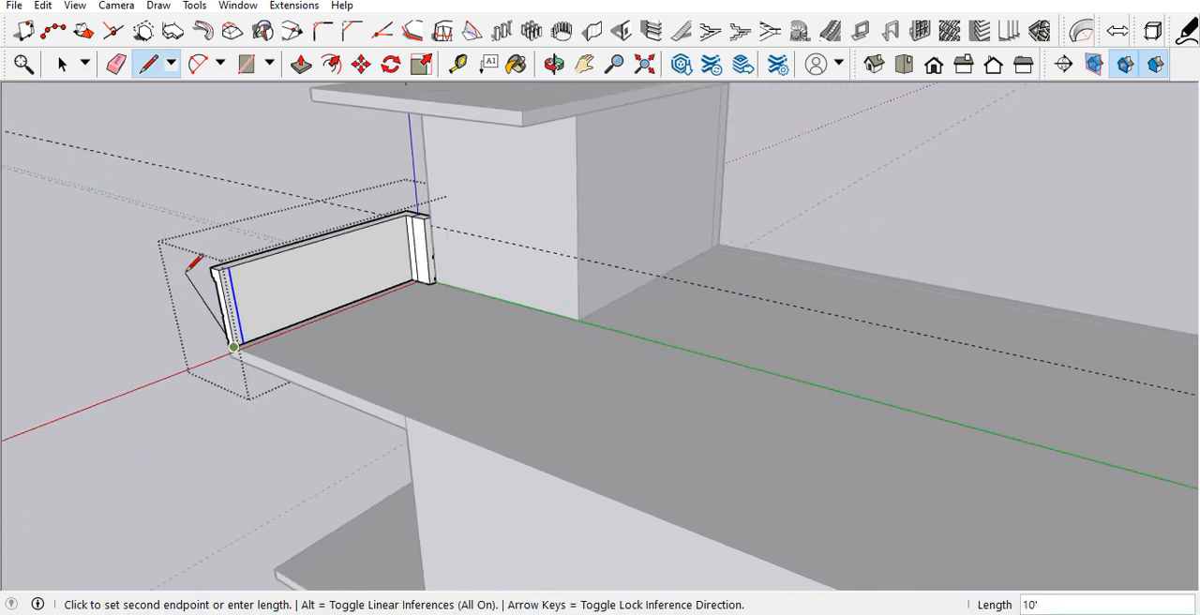
pyautogui.scroll(-5, 189, 264)
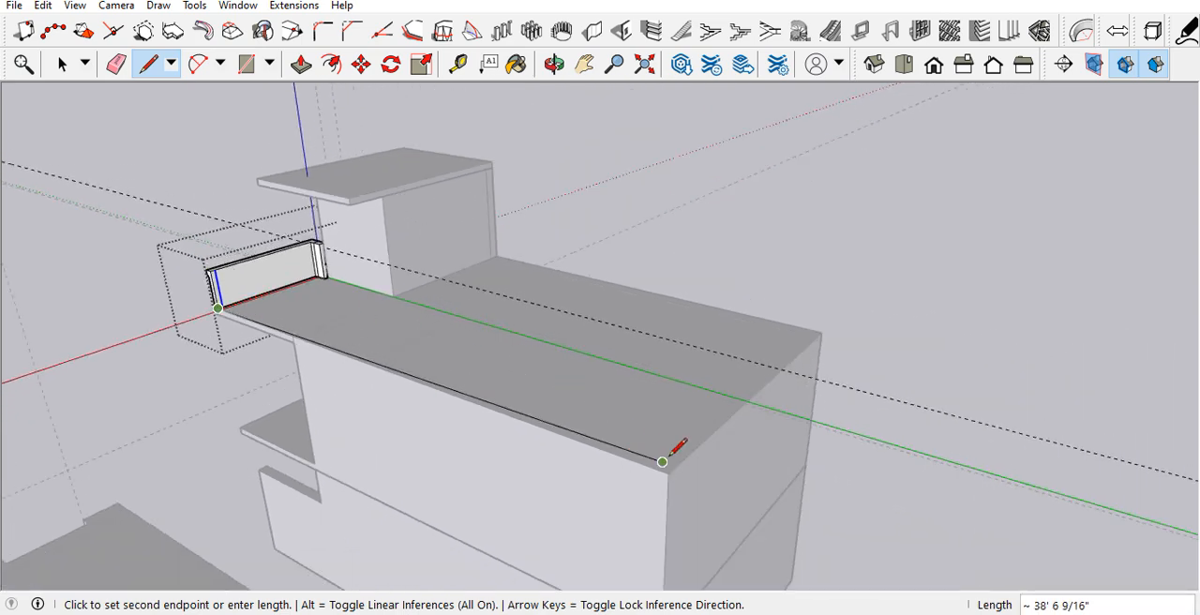
pyautogui.click(668, 472)
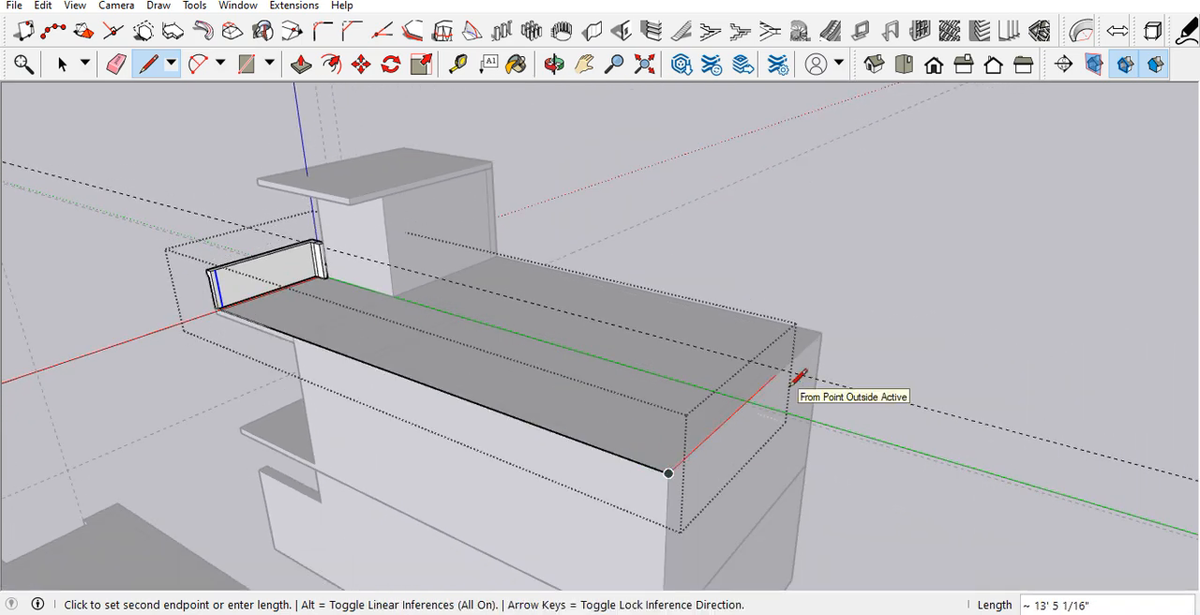
pyautogui.click(822, 333)
pyautogui.moveTo(761, 316); pyautogui.dragTo(281, 373, button='middle')
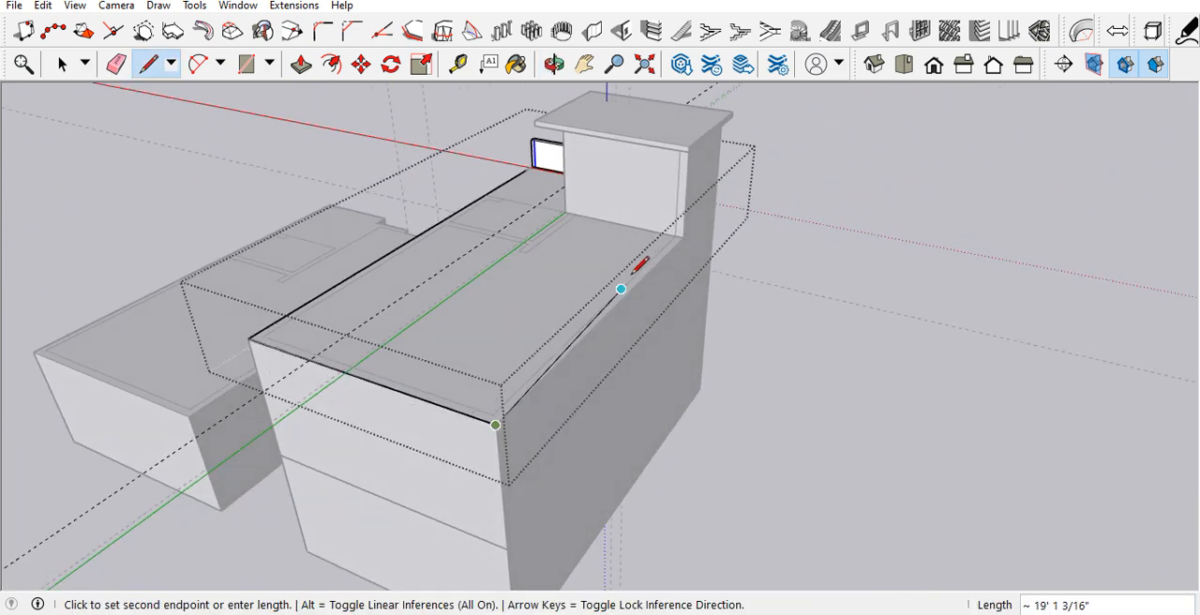
pyautogui.press('space')
# Step: Sweep the narrow strip at the parapet's end along the drawn roof-edge path with Follow Me
pyautogui.click(421, 394)
pyautogui.moveTo(379, 297); pyautogui.dragTo(727, 285, button='middle')
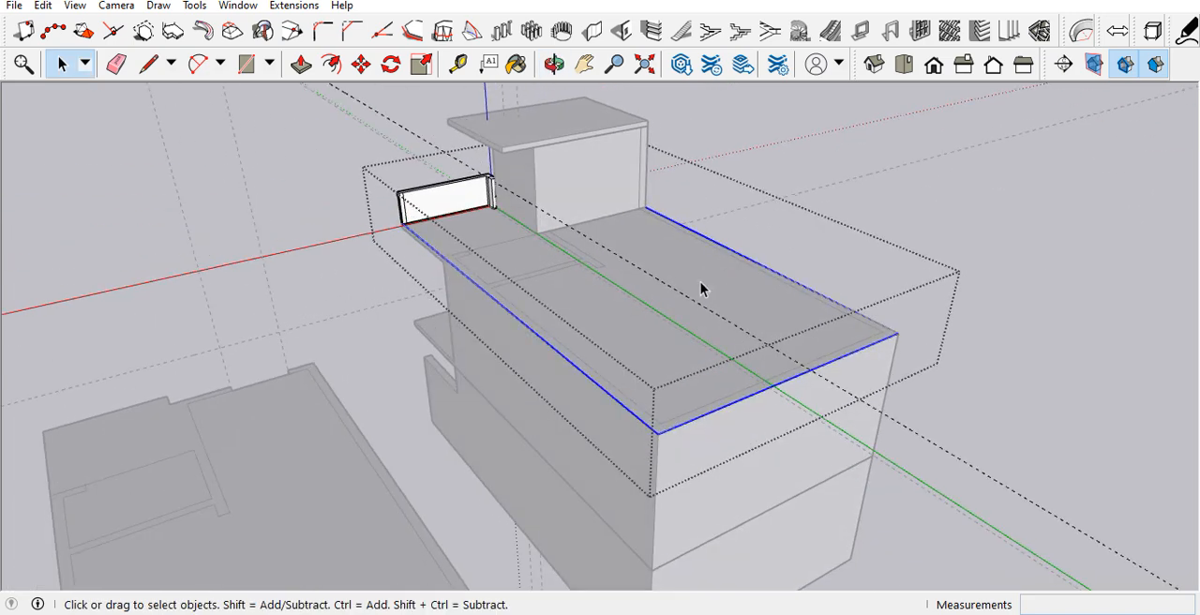
pyautogui.click(194, 5)
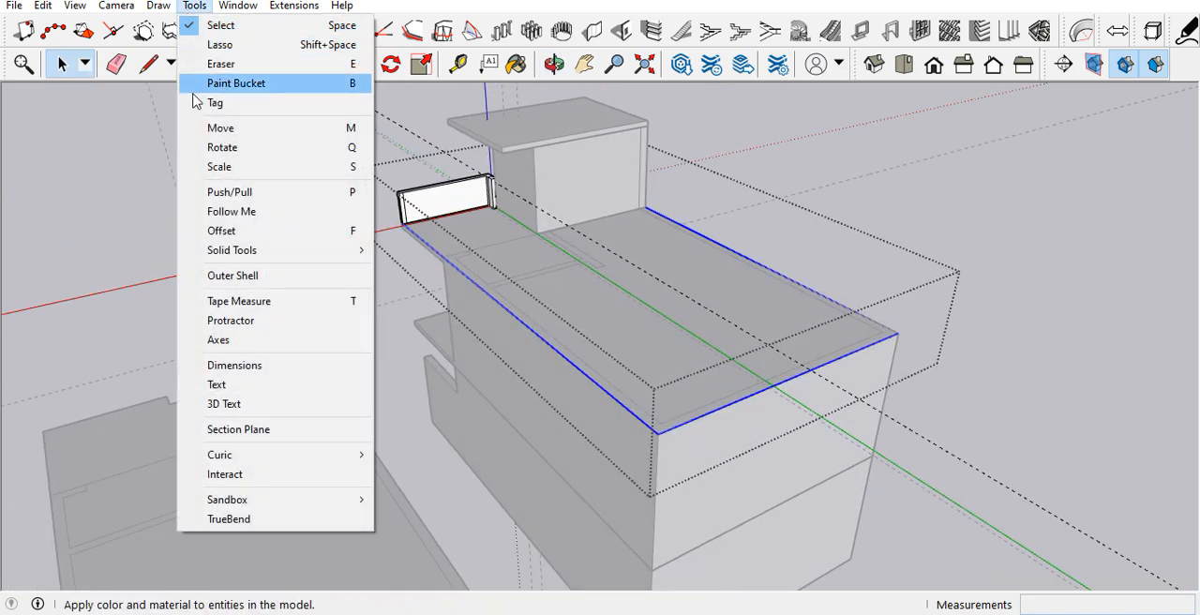
pyautogui.click(222, 212)
pyautogui.scroll(6, 413, 208)
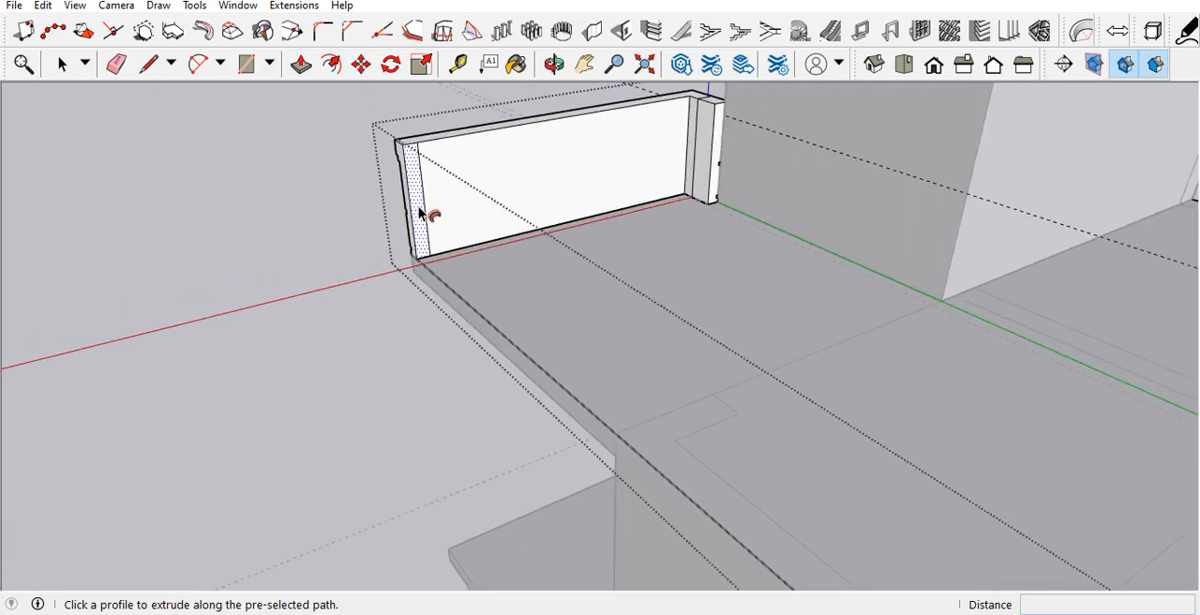
pyautogui.click(421, 210)
pyautogui.moveTo(333, 242); pyautogui.dragTo(683, 241, button='middle')
pyautogui.press('space')
# Step: Erase the leftover seam lines where the front and side parapet walls meet
pyautogui.scroll(3, 674, 242)
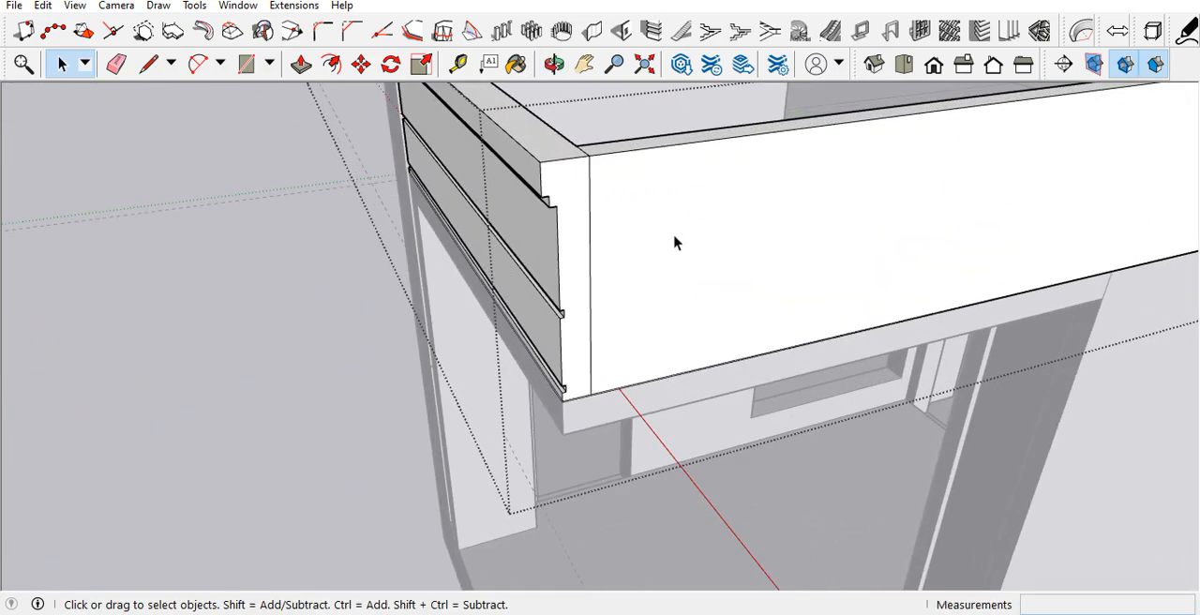
pyautogui.press('e')
pyautogui.moveTo(594, 166)
pyautogui.mouseDown(button='middle')
pyautogui.moveTo(595, 150)
pyautogui.moveTo(601, 207)
pyautogui.mouseUp(button='middle')
pyautogui.click(582, 178)
pyautogui.moveTo(473, 263)
pyautogui.mouseDown(button='middle')
pyautogui.moveTo(595, 222)
pyautogui.moveTo(804, 182)
pyautogui.mouseUp(button='middle')
pyautogui.press('space')
# Step: Finish editing the parapet group and delete all construction guides from the model
pyautogui.scroll(-7, 731, 178)
pyautogui.moveTo(703, 251); pyautogui.dragTo(729, 122, button='middle')
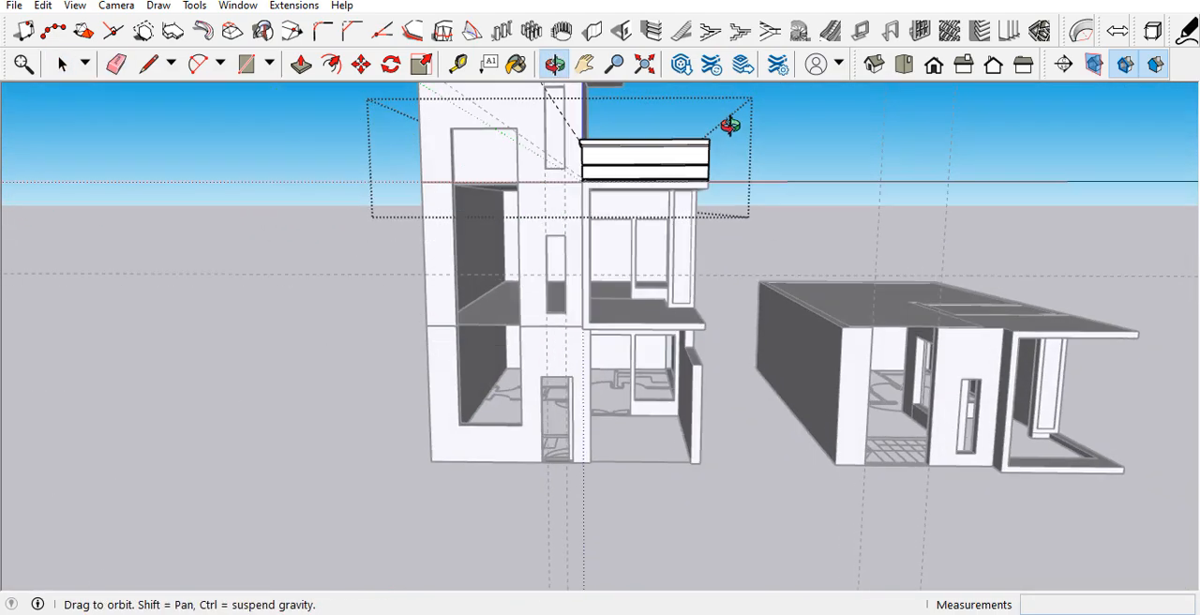
pyautogui.scroll(-5, 598, 420)
pyautogui.scroll(3, 578, 278)
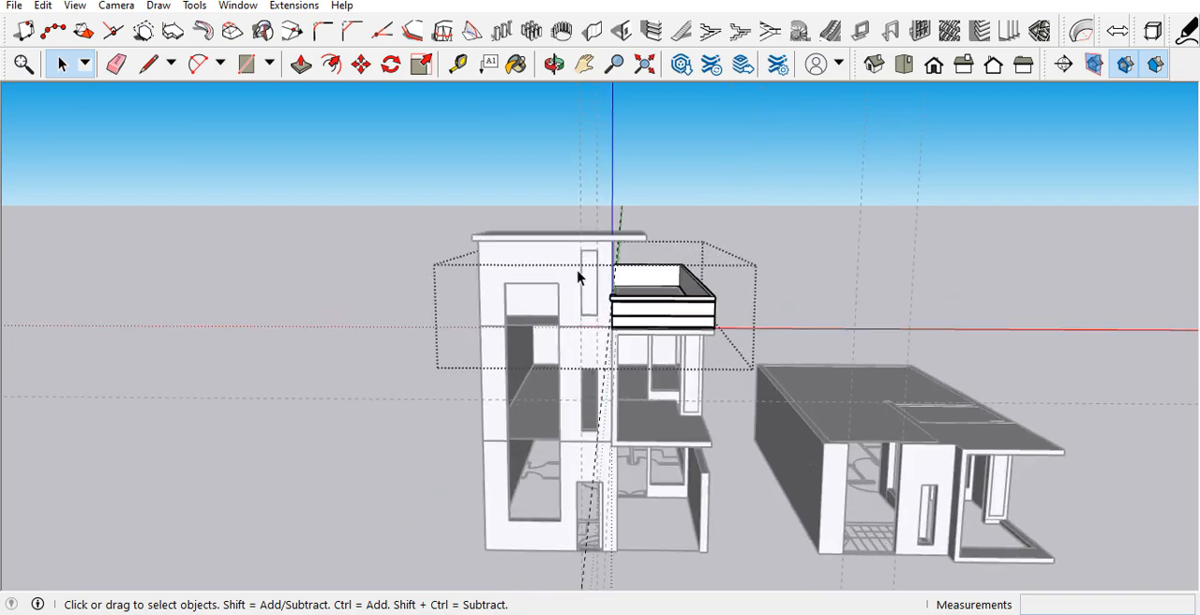
pyautogui.scroll(3, 579, 278)
pyautogui.moveTo(587, 268); pyautogui.dragTo(793, 266, button='middle')
pyautogui.scroll(-5, 474, 316)
pyautogui.moveTo(474, 330); pyautogui.dragTo(534, 351, button='middle')
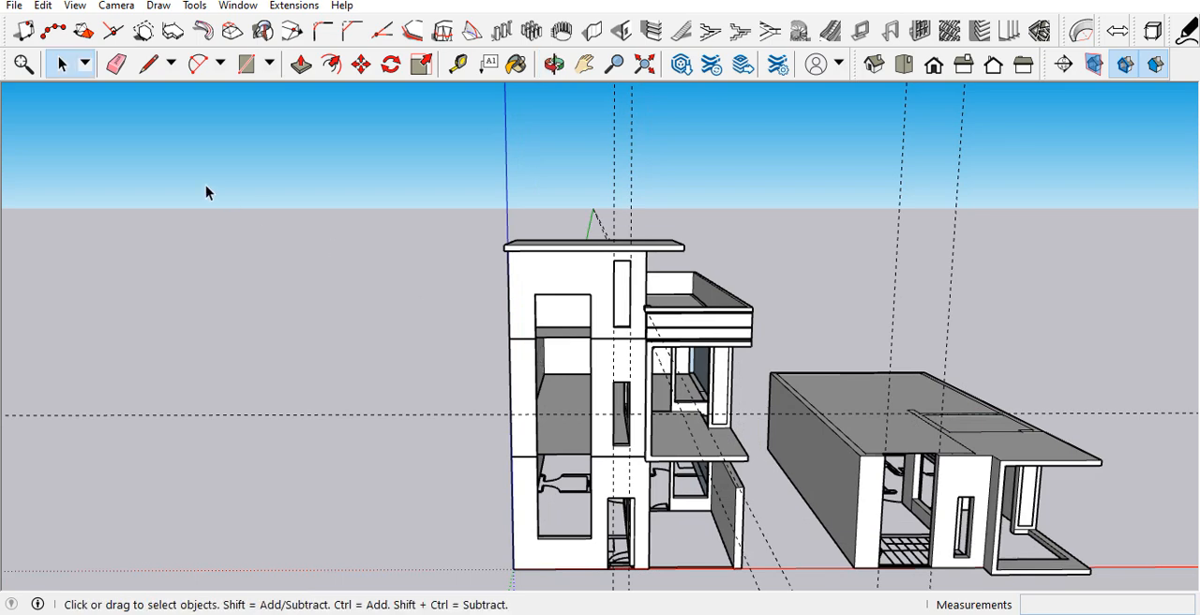
pyautogui.click(43, 6)
pyautogui.click(82, 170)
# Step: Delete the separate single-storey building standing beside the house
pyautogui.scroll(-3, 184, 259)
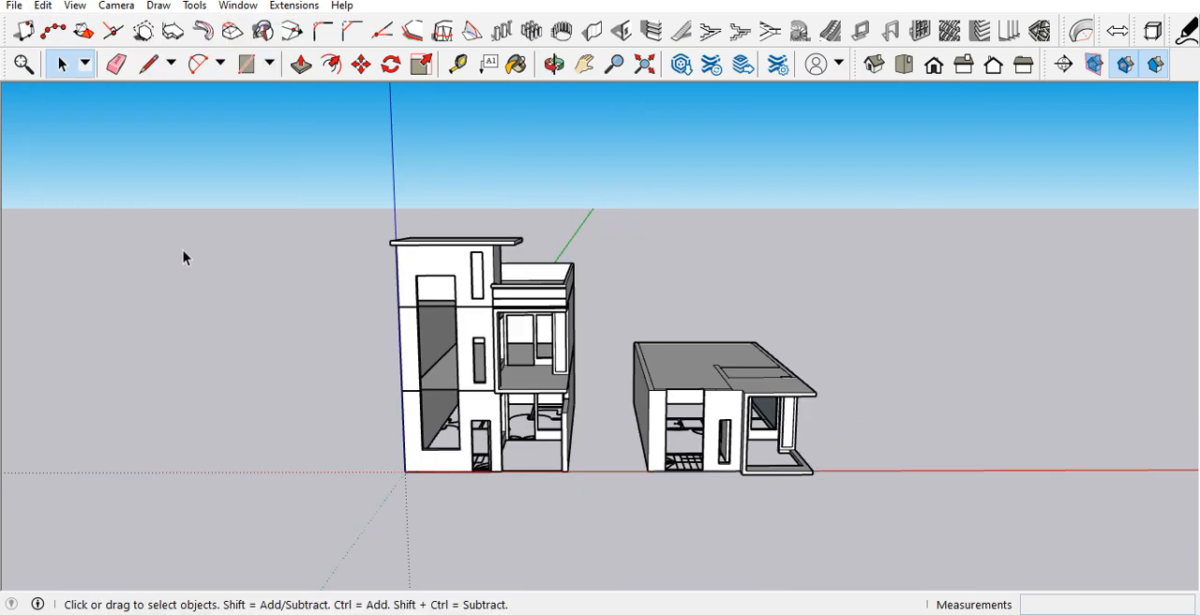
pyautogui.scroll(4, 413, 350)
pyautogui.click(874, 429)
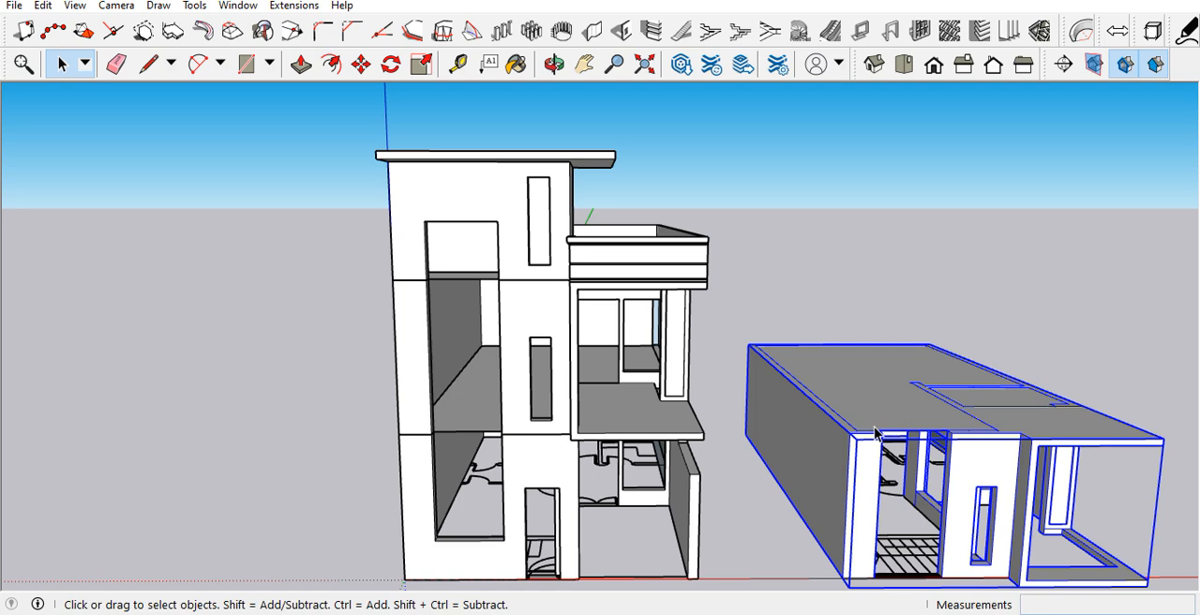
pyautogui.press('Delete')
# Step: Examine the house's front facade, balcony and parapet from several angles
pyautogui.scroll(-3, 779, 379)
pyautogui.scroll(4, 754, 380)
pyautogui.moveTo(689, 360); pyautogui.dragTo(638, 340, button='middle')
pyautogui.scroll(-3, 656, 366)
pyautogui.scroll(5, 683, 385)
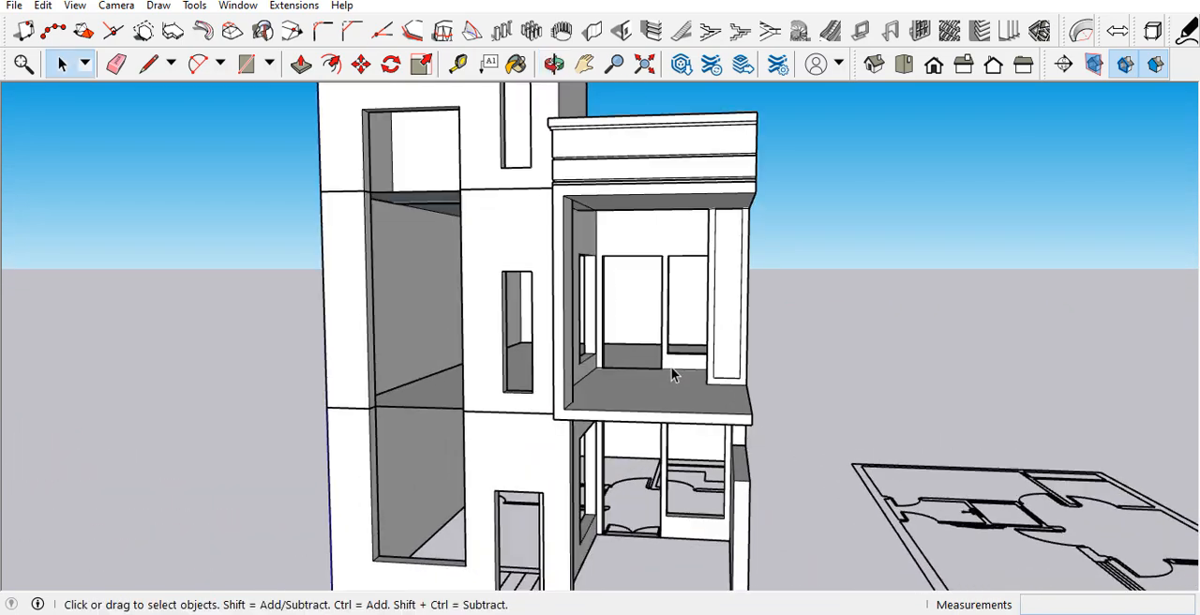
pyautogui.moveTo(672, 374); pyautogui.dragTo(675, 378, button='middle')
pyautogui.scroll(-3, 673, 384)
pyautogui.scroll(3, 647, 413)
pyautogui.scroll(-3, 632, 429)
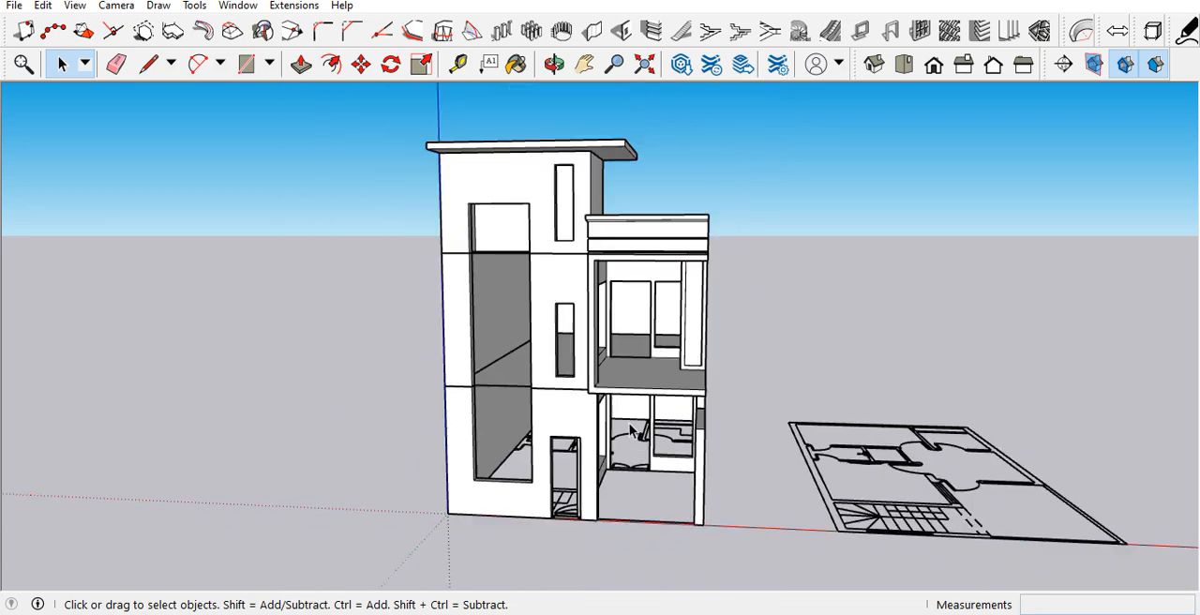
pyautogui.scroll(-2, 517, 406)
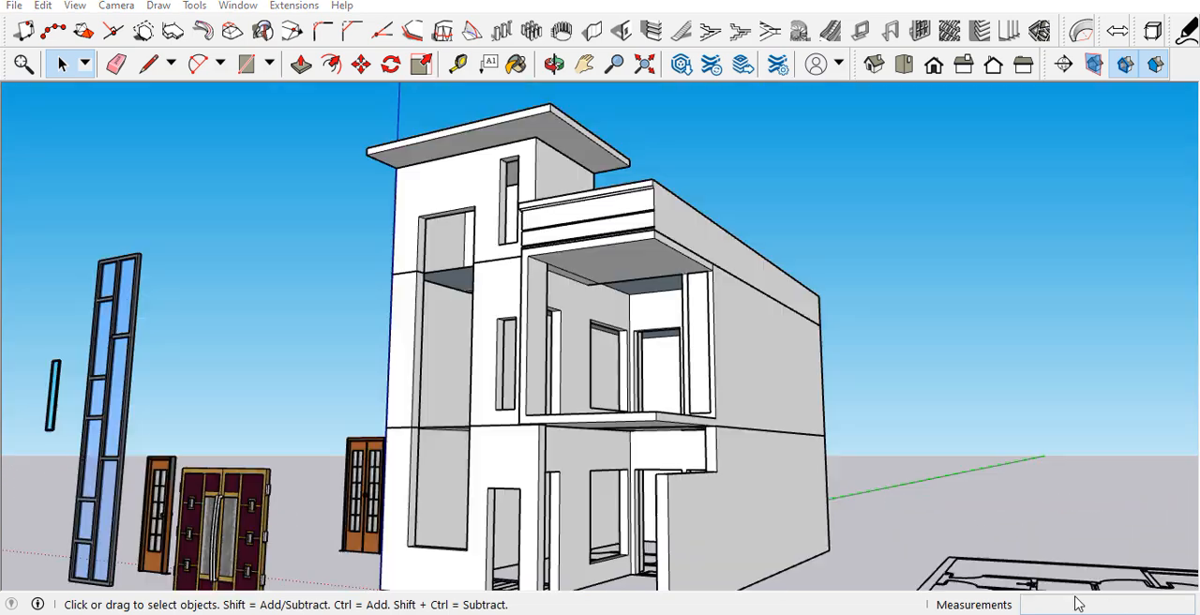
# Step: Examine the door and window components standing beside the house
pyautogui.scroll(-3, 848, 417)
pyautogui.scroll(4, 487, 478)
pyautogui.moveTo(480, 475); pyautogui.dragTo(549, 517, button='middle')
pyautogui.scroll(-4, 511, 405)
pyautogui.moveTo(526, 390); pyautogui.dragTo(617, 492, button='middle')
pyautogui.scroll(-2, 488, 449)
pyautogui.scroll(4, 501, 483)
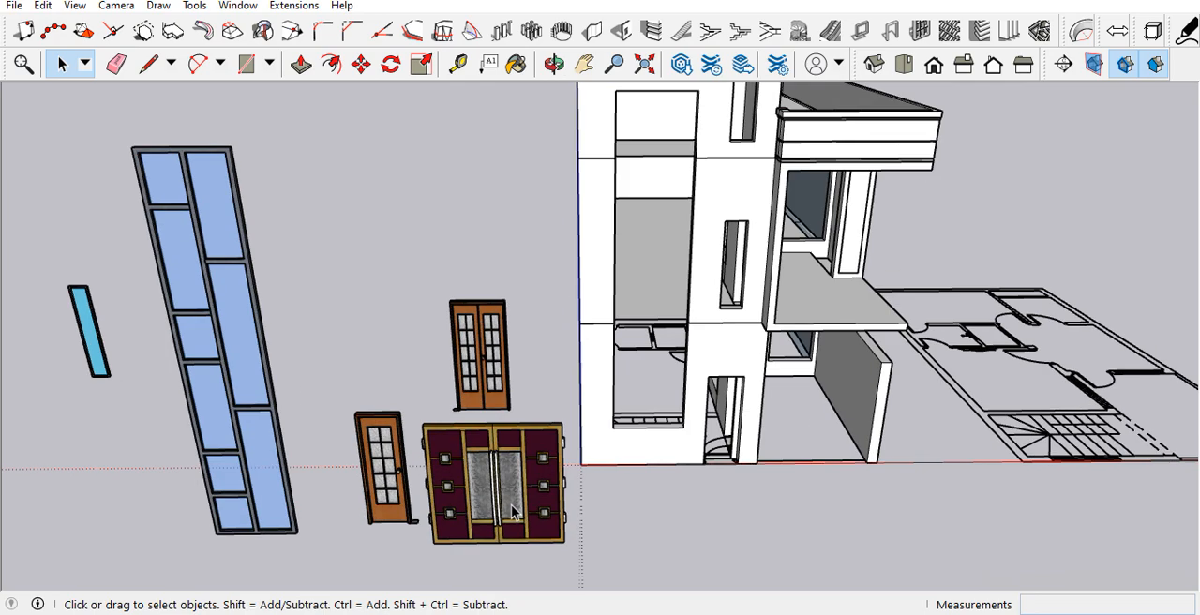
pyautogui.scroll(-3, 525, 310)
pyautogui.scroll(5, 407, 420)
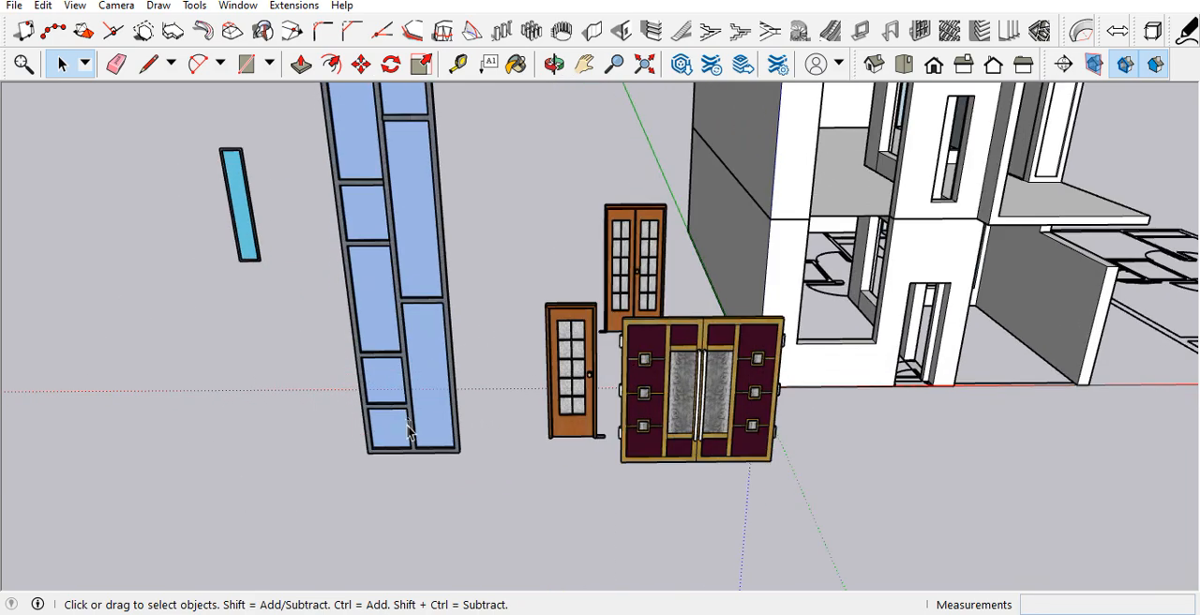
# Step: Move the tall multi-pane glass window by its bottom corner into the tall opening on the tower's front wall
pyautogui.scroll(3, 298, 501)
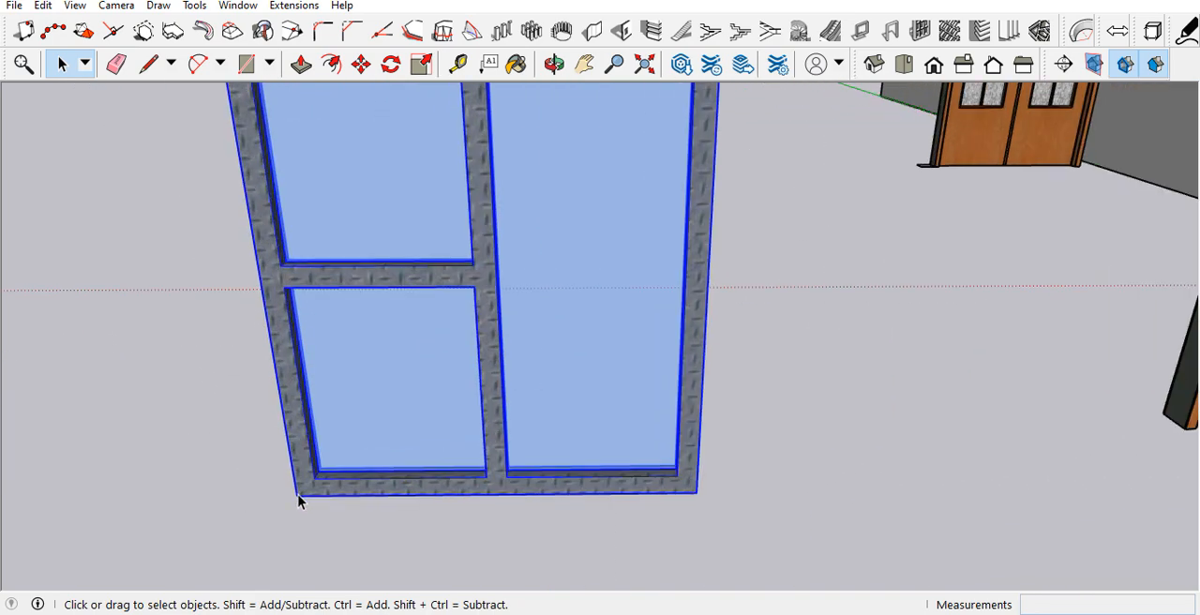
pyautogui.click(293, 496)
pyautogui.scroll(-6, 139, 428)
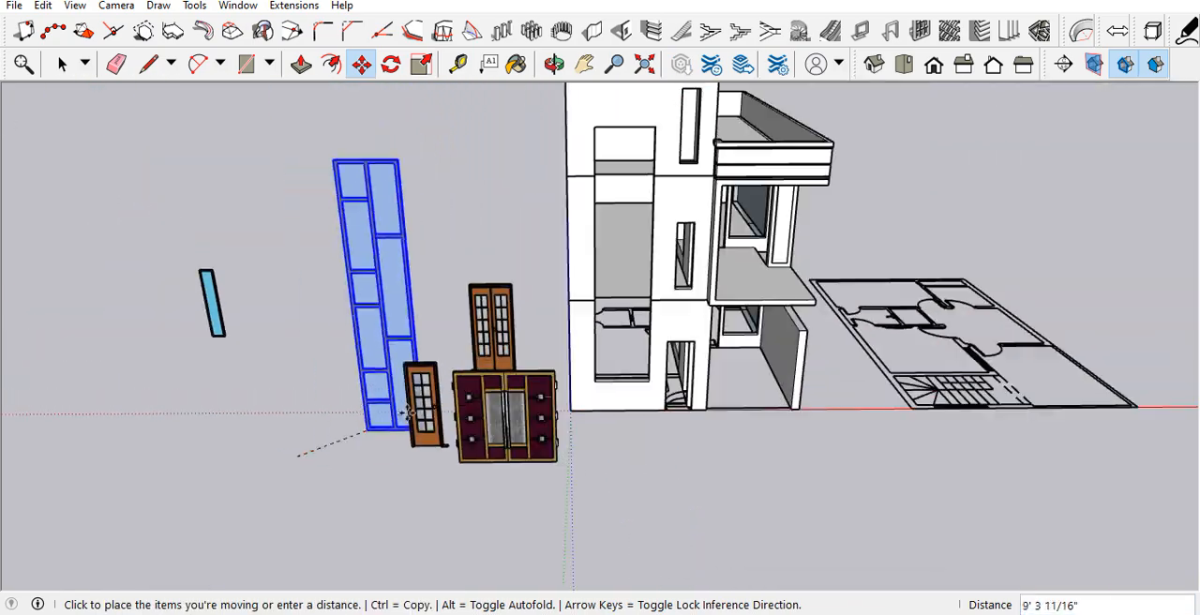
pyautogui.scroll(3, 687, 367)
pyautogui.scroll(3, 656, 382)
pyautogui.moveTo(669, 251); pyautogui.dragTo(383, 432, button='middle')
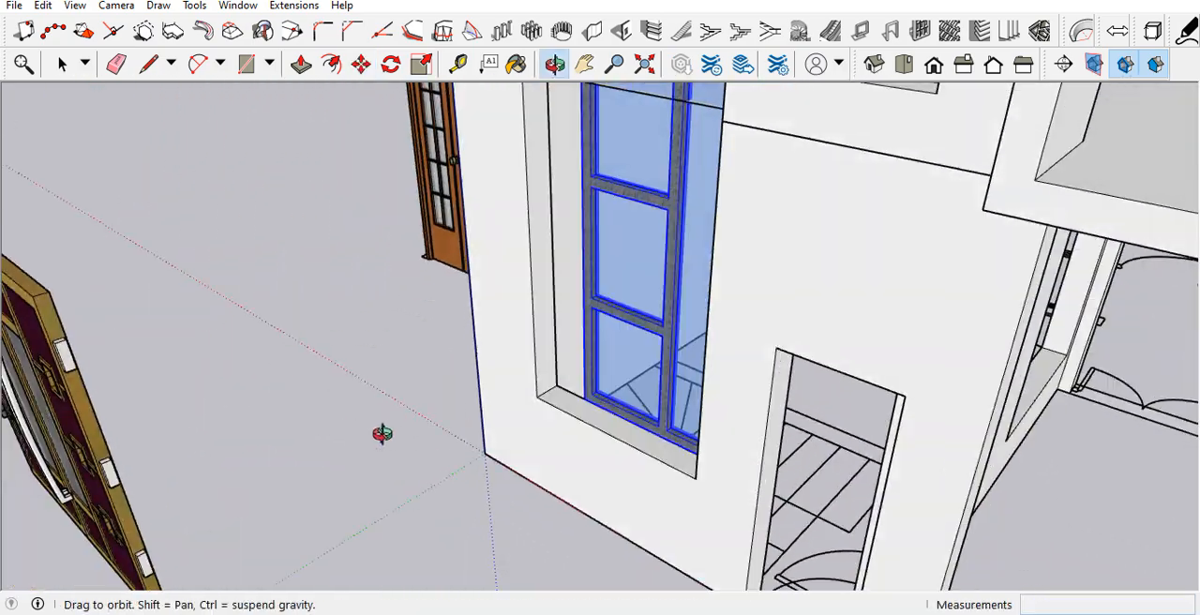
pyautogui.scroll(4, 555, 386)
pyautogui.scroll(3, 558, 385)
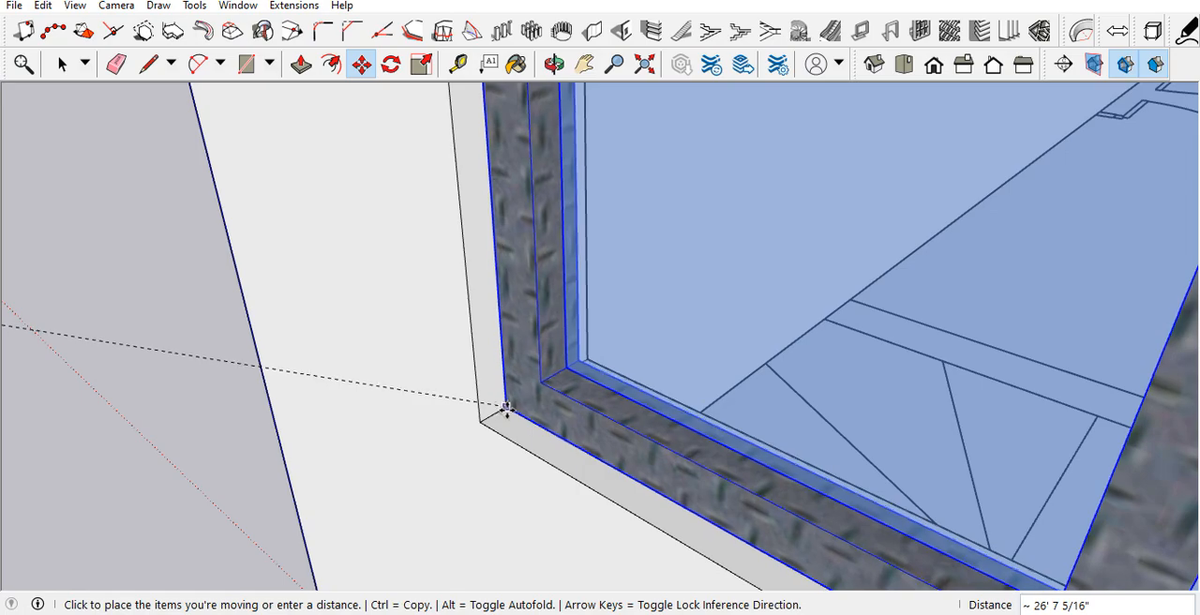
pyautogui.click(503, 413)
pyautogui.scroll(-3, 487, 433)
pyautogui.press('space')
# Step: Check how the tall window fits the upper end of the tower's front opening
pyautogui.scroll(-10, 539, 493)
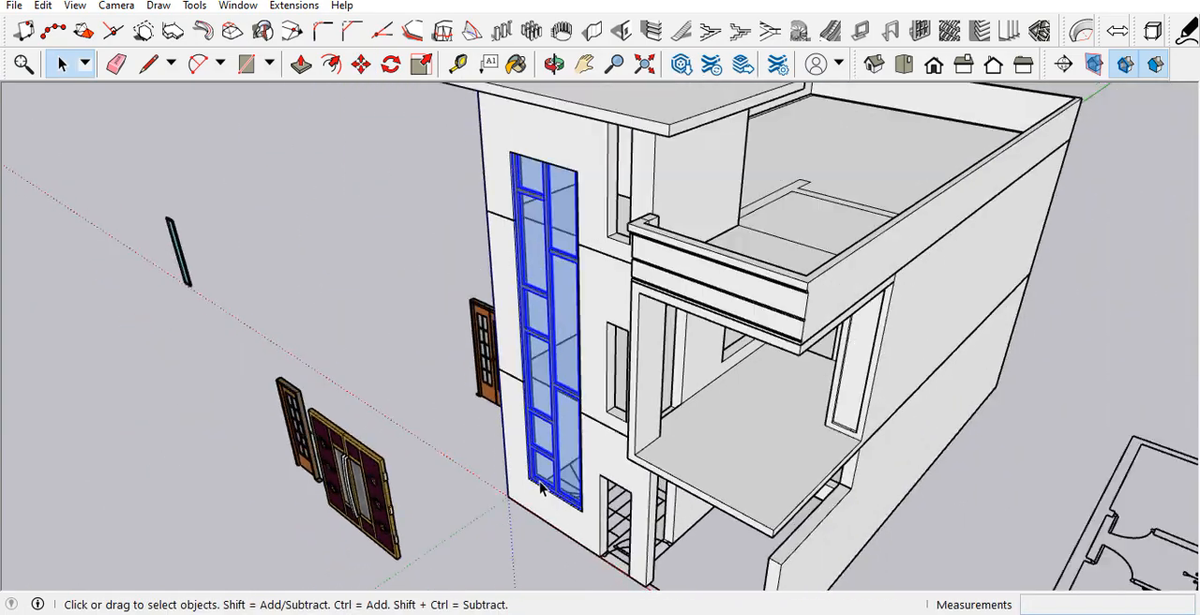
pyautogui.moveTo(541, 488); pyautogui.dragTo(796, 228, button='middle')
pyautogui.scroll(5, 677, 228)
pyautogui.scroll(6, 677, 228)
pyautogui.moveTo(556, 196); pyautogui.dragTo(508, 183, button='middle')
pyautogui.scroll(-5, 508, 183)
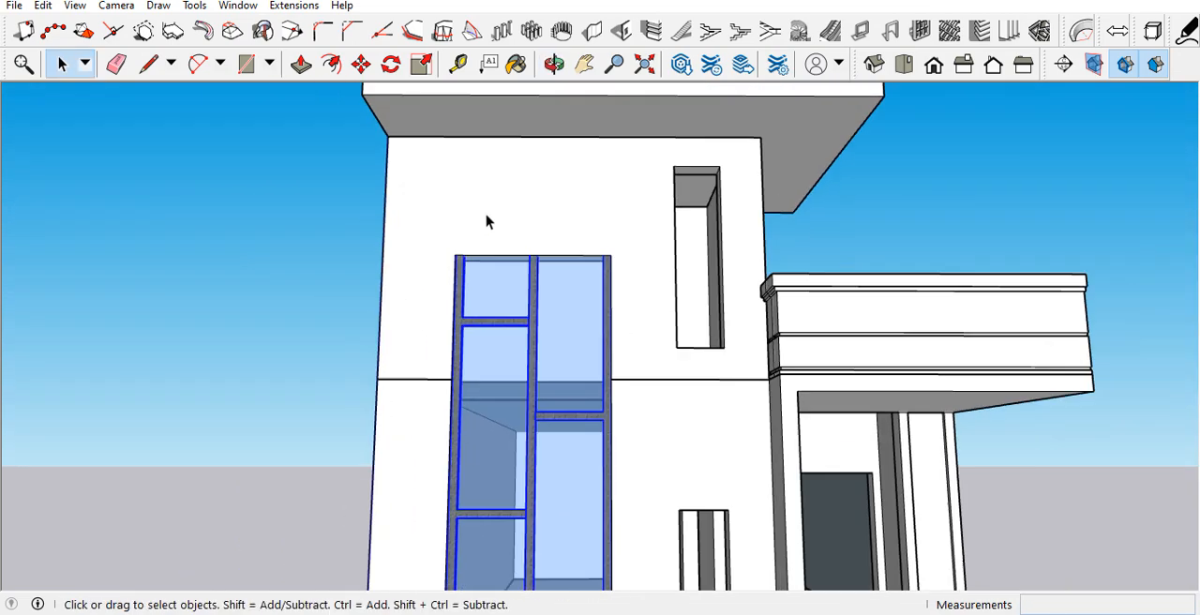
# Step: Scale the tall multi-pane window vertically to the upper edge of its opening in the tower's front wall
pyautogui.scroll(5, 488, 233)
pyautogui.moveTo(488, 232); pyautogui.dragTo(309, 276, button='middle')
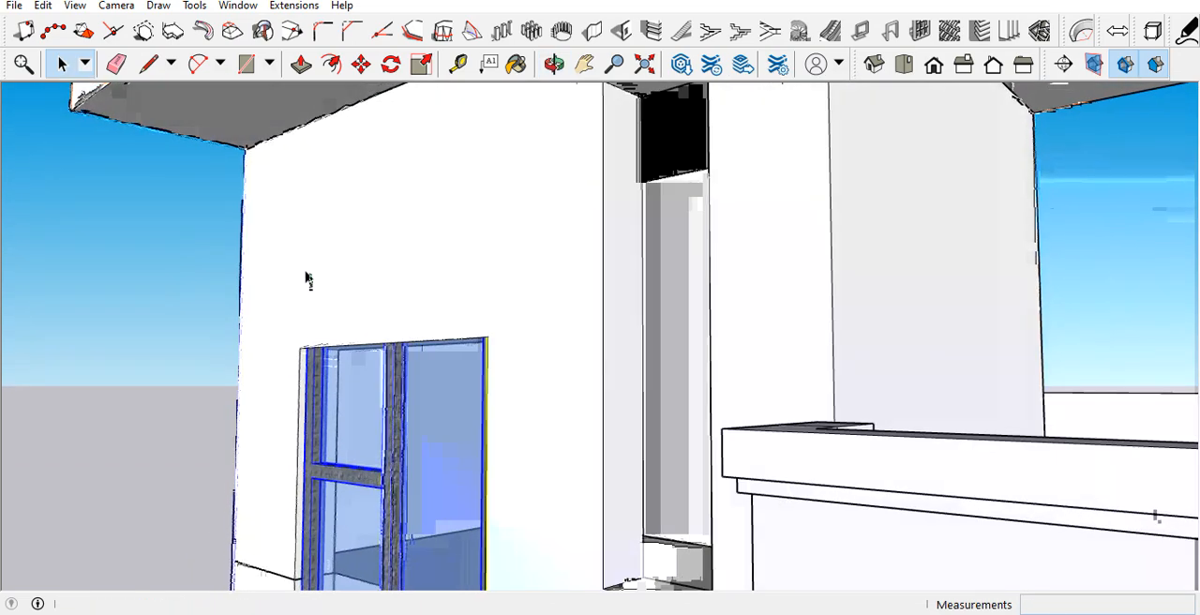
pyautogui.scroll(-3, 415, 230)
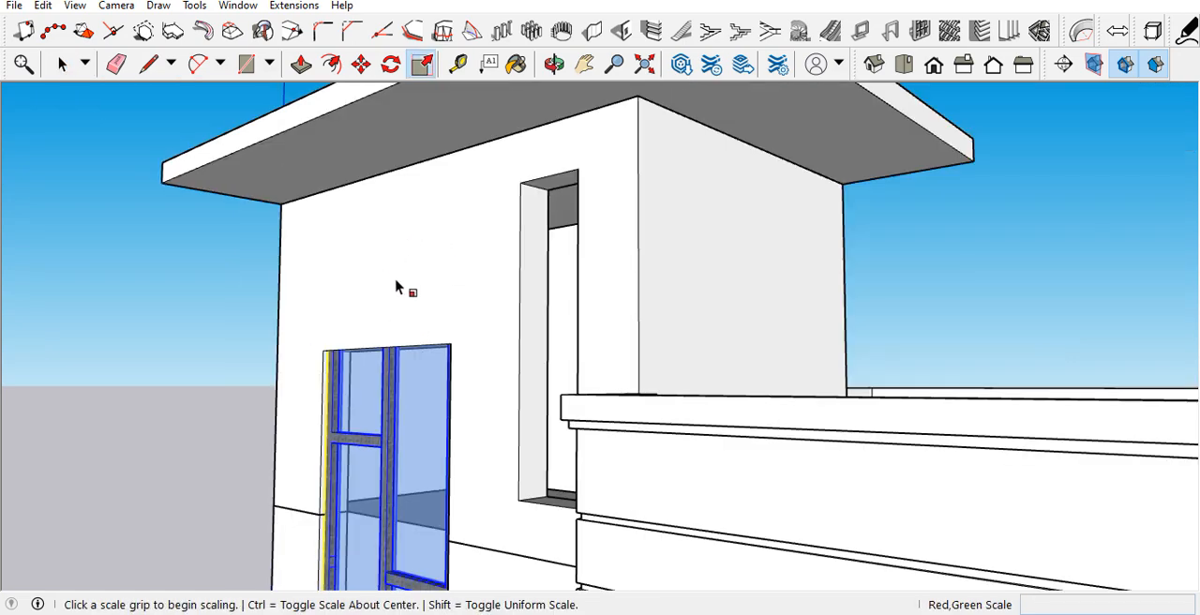
pyautogui.scroll(-3, 392, 269)
pyautogui.moveTo(390, 265); pyautogui.dragTo(394, 271, button='middle')
pyautogui.scroll(3, 394, 270)
pyautogui.scroll(1, 394, 270)
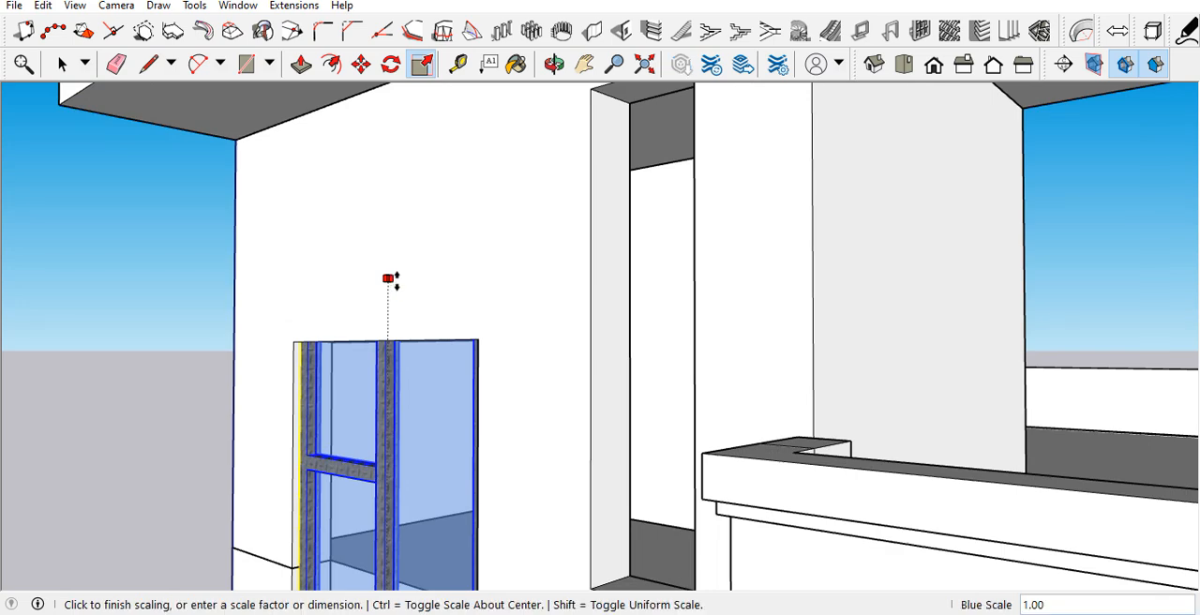
pyautogui.moveTo(426, 347); pyautogui.dragTo(681, 295, button='middle')
pyautogui.press('space')
# Step: Move the narrow glass window by its lower corner into the matching corner of the tower's middle-floor slit opening
pyautogui.scroll(-5, 487, 313)
pyautogui.scroll(-5, 514, 286)
pyautogui.moveTo(514, 286); pyautogui.dragTo(204, 466, button='middle')
pyautogui.scroll(1, 204, 466)
pyautogui.scroll(5, 204, 466)
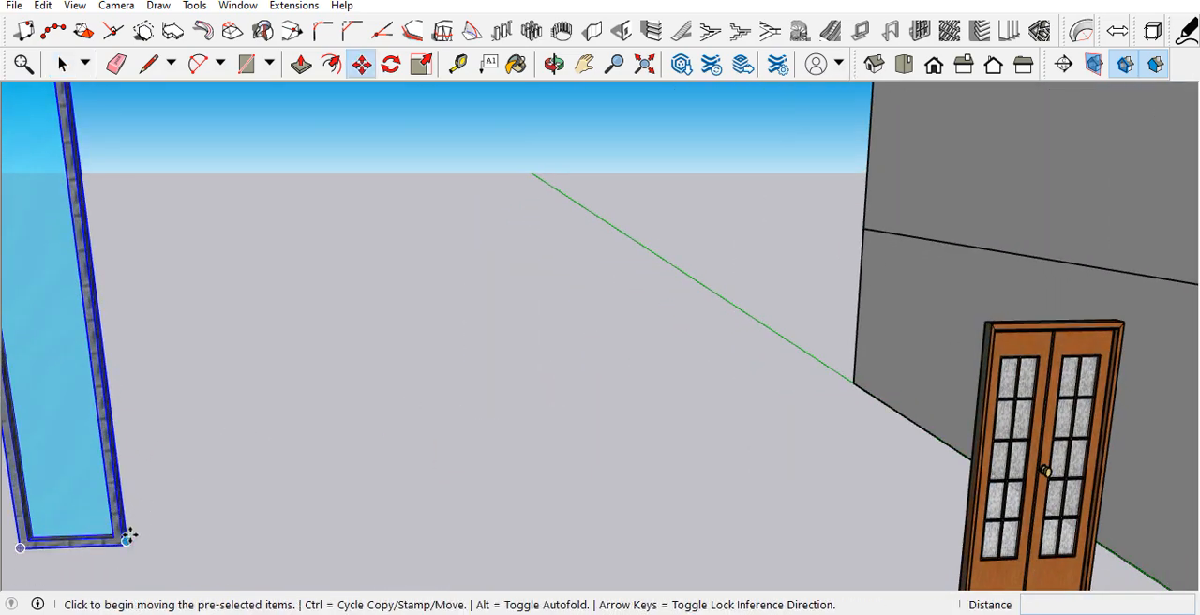
pyautogui.click(124, 544)
pyautogui.scroll(-8, 260, 391)
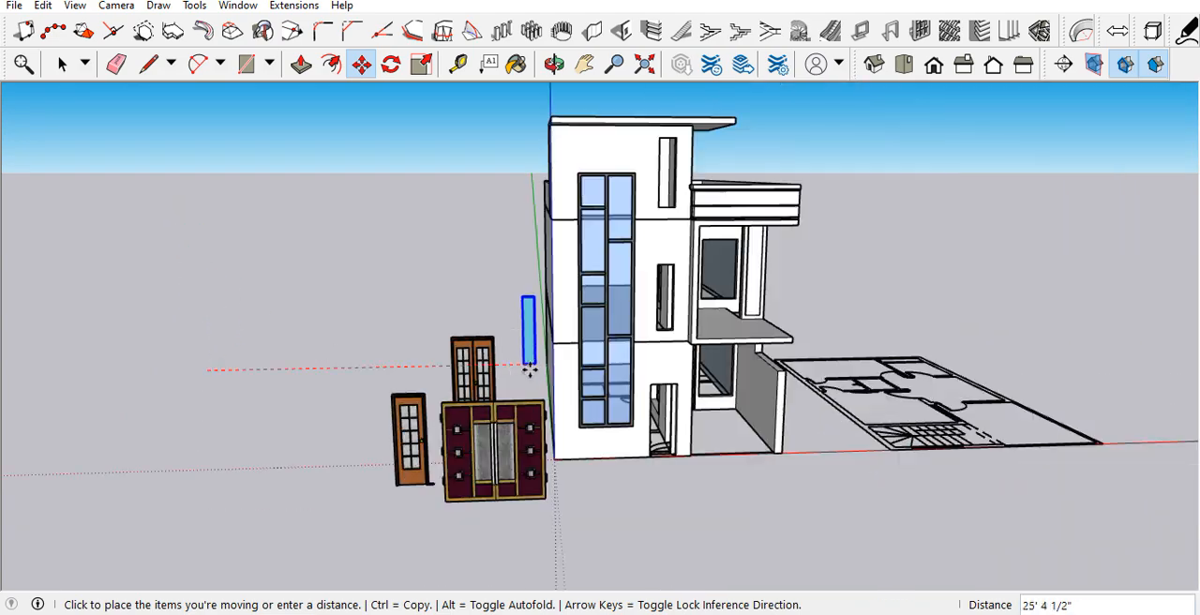
pyautogui.scroll(4, 656, 318)
pyautogui.scroll(5, 743, 281)
pyautogui.moveTo(747, 273); pyautogui.dragTo(774, 403, button='middle')
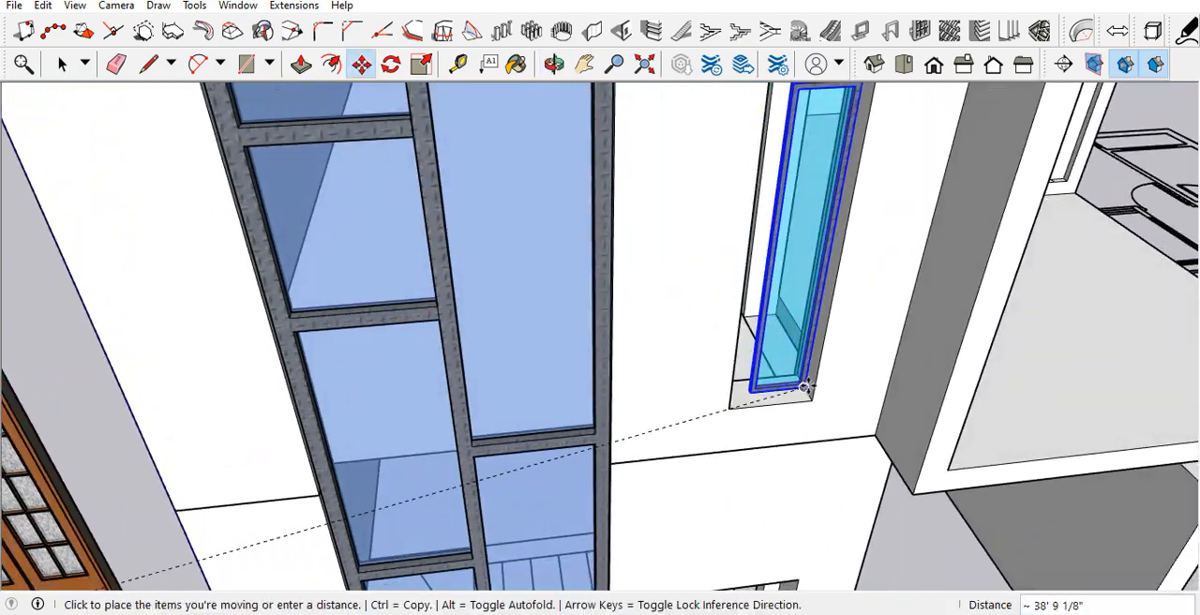
pyautogui.scroll(3, 802, 390)
pyautogui.scroll(2, 802, 390)
pyautogui.click(814, 422)
# Step: Scale the narrow window's width along the red axis to fill the middle-floor slit opening
pyautogui.scroll(-5, 665, 440)
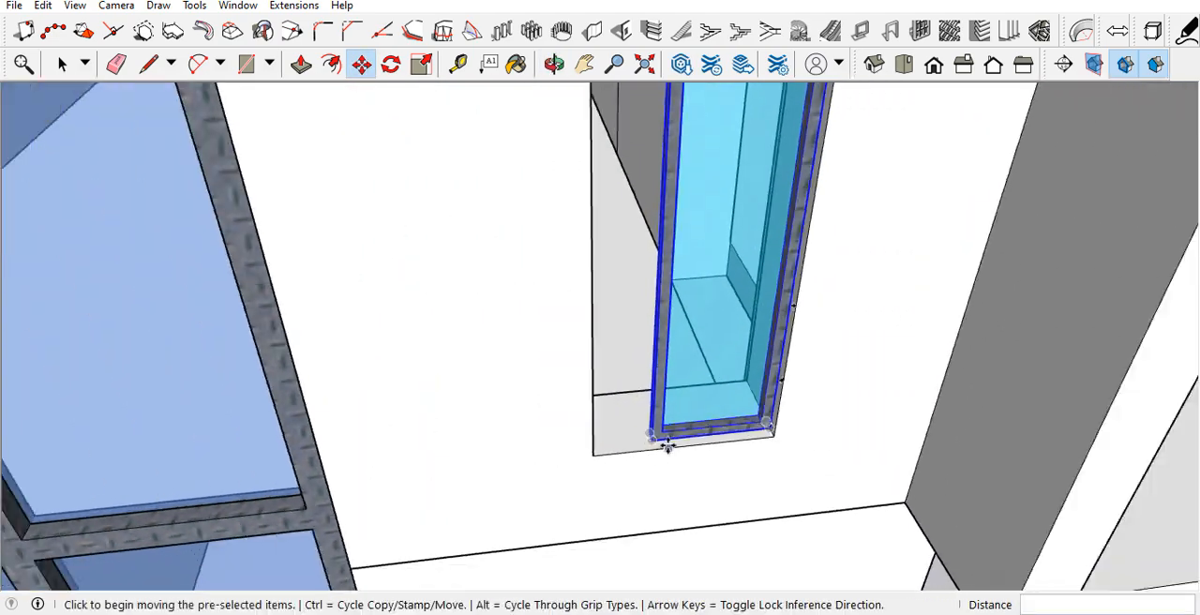
pyautogui.scroll(6, 708, 359)
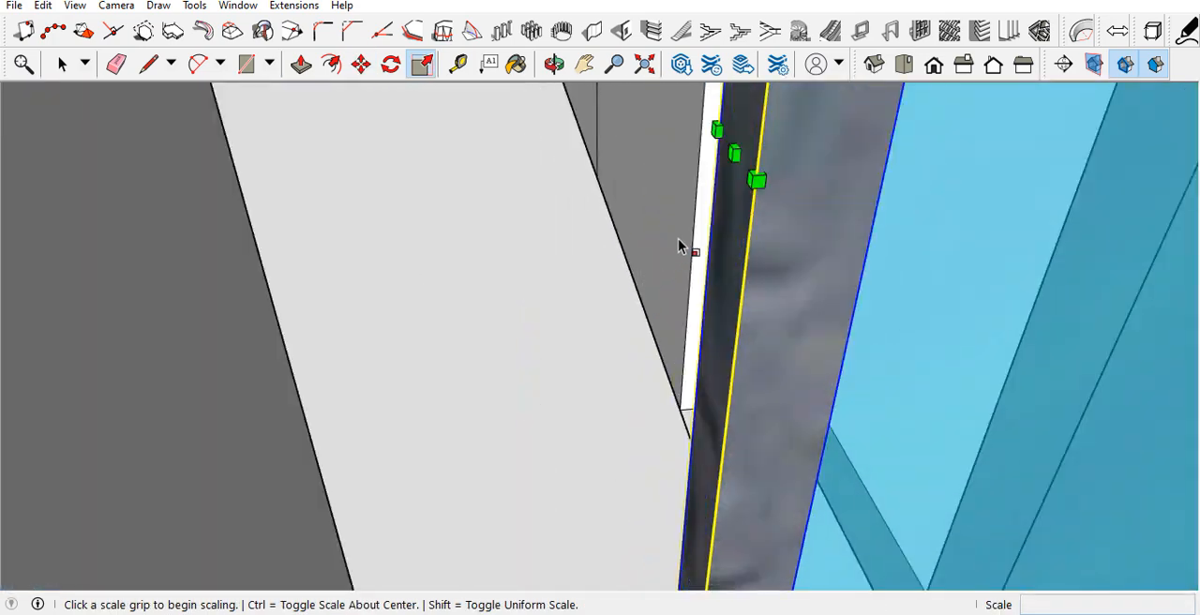
pyautogui.click(730, 157)
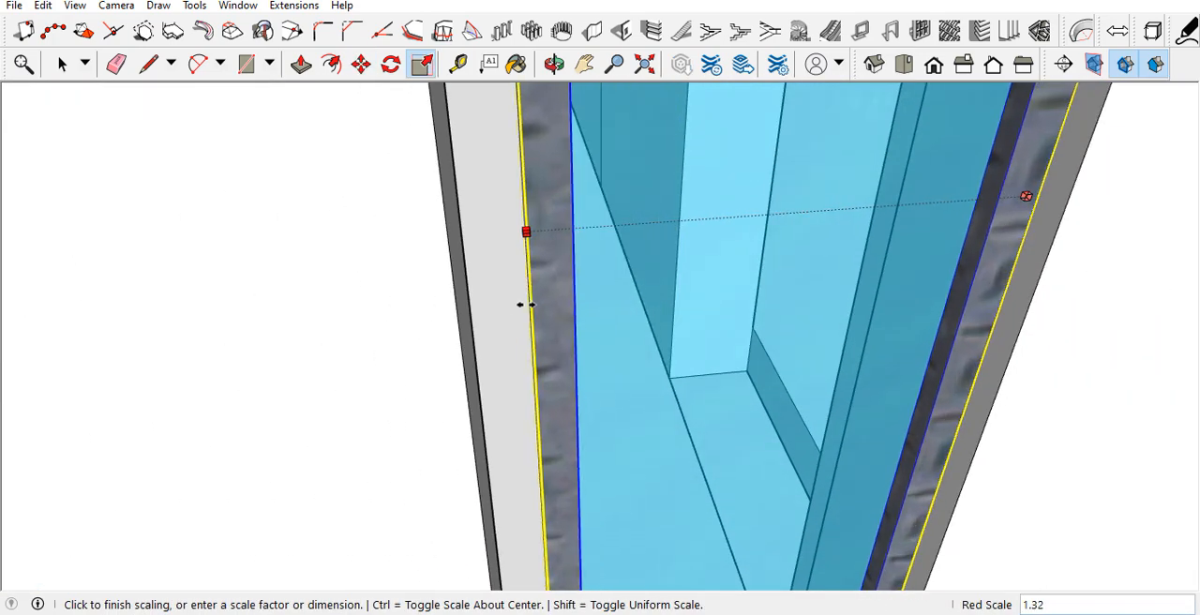
pyautogui.click(460, 358)
pyautogui.scroll(-8, 539, 407)
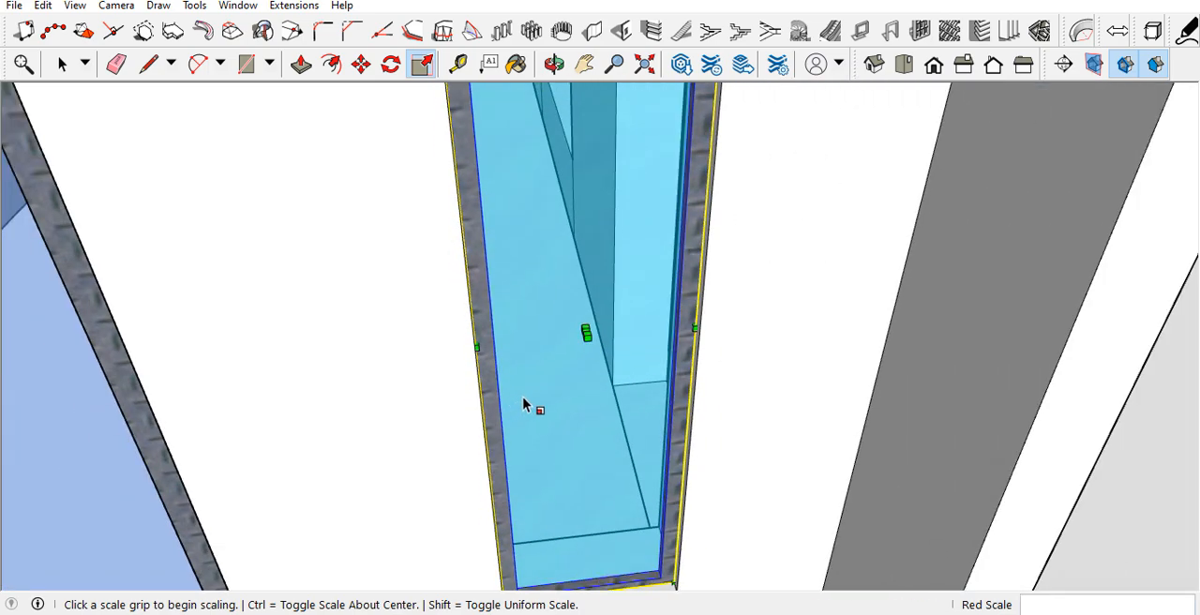
# Step: Scale the narrow window's height by about 1.08 to reach the upper edge of the middle-floor slit opening
pyautogui.scroll(5, 549, 201)
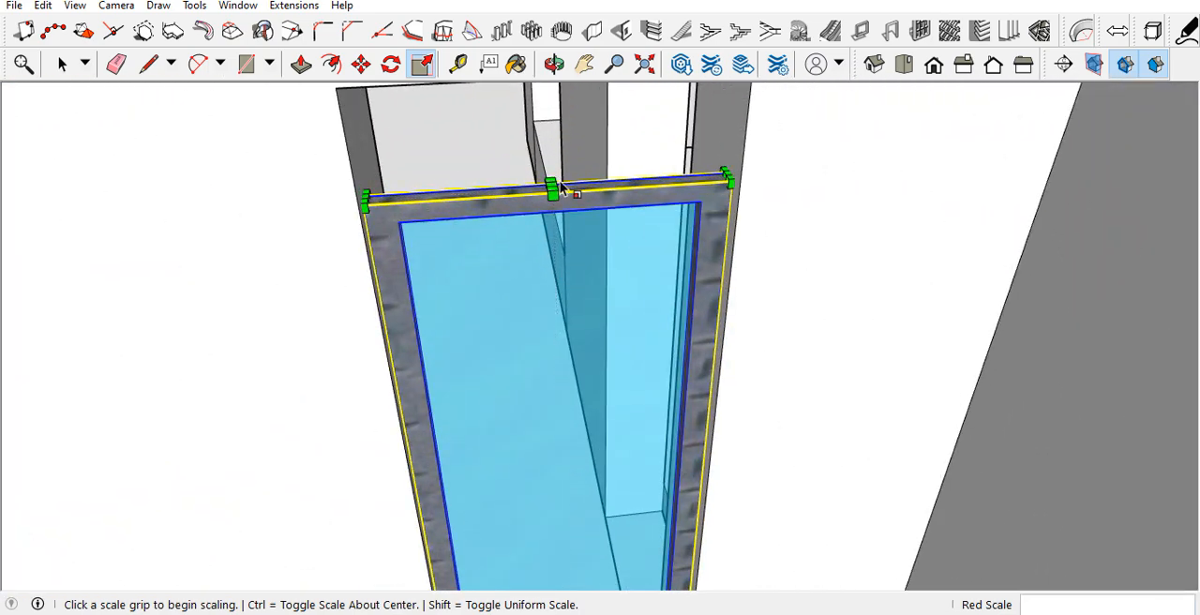
pyautogui.click(555, 186)
pyautogui.scroll(-3, 575, 169)
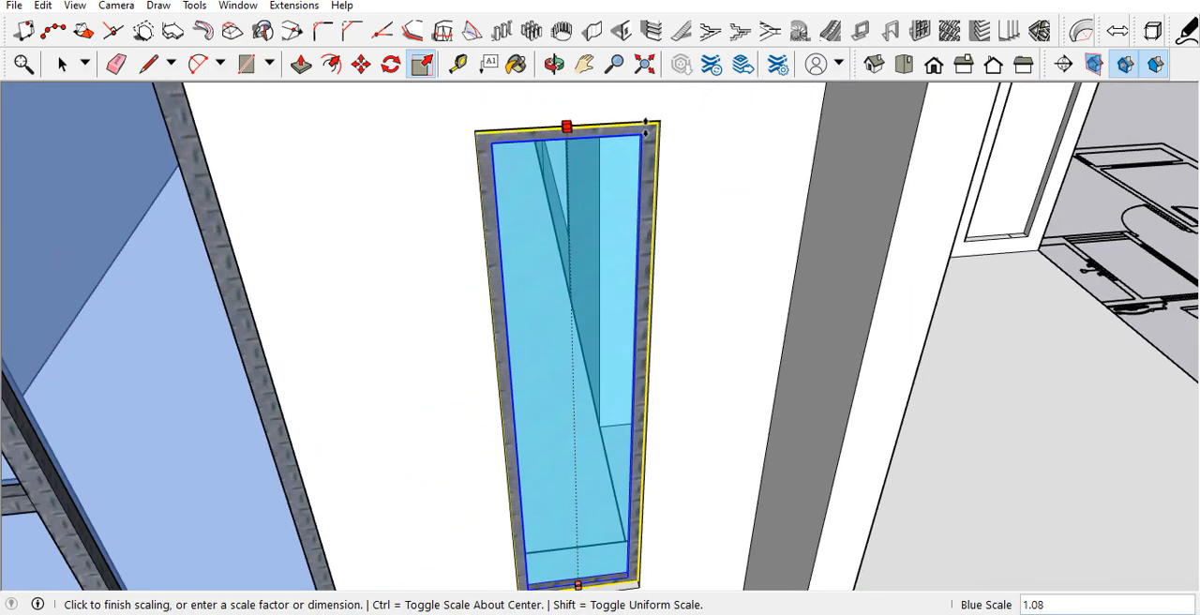
pyautogui.click(657, 120)
pyautogui.scroll(-5, 544, 309)
pyautogui.press('space')
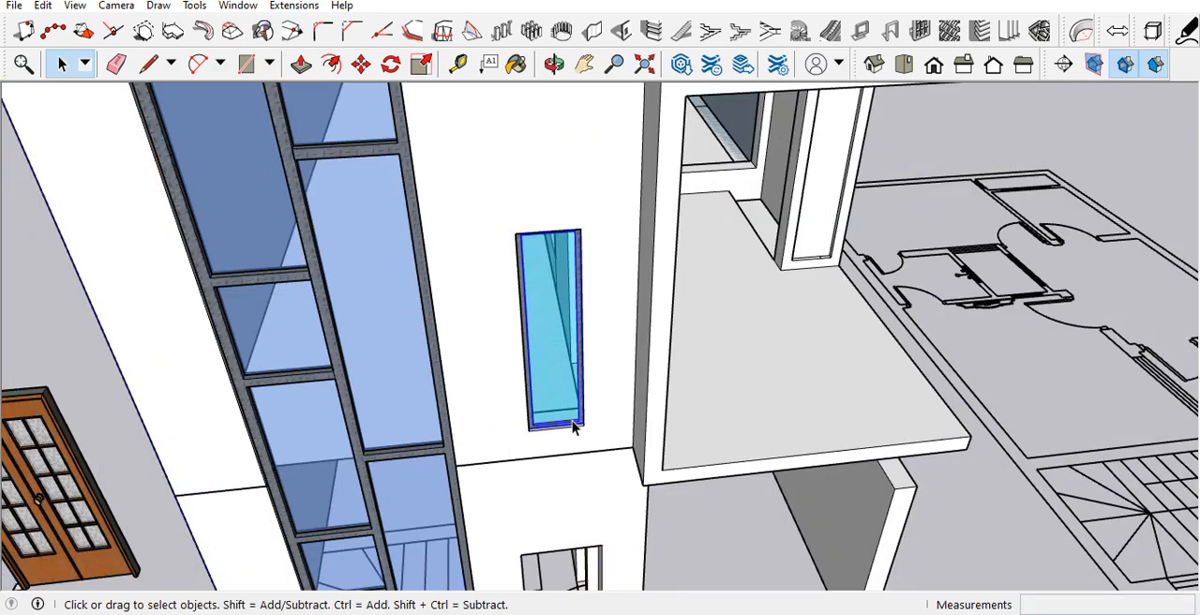
# Step: Copy the narrow window 11' straight up from its lower corner into the tower's top-floor slit opening
pyautogui.scroll(3, 579, 443)
pyautogui.scroll(2, 571, 440)
pyautogui.moveTo(560, 437); pyautogui.dragTo(679, 421, button='middle')
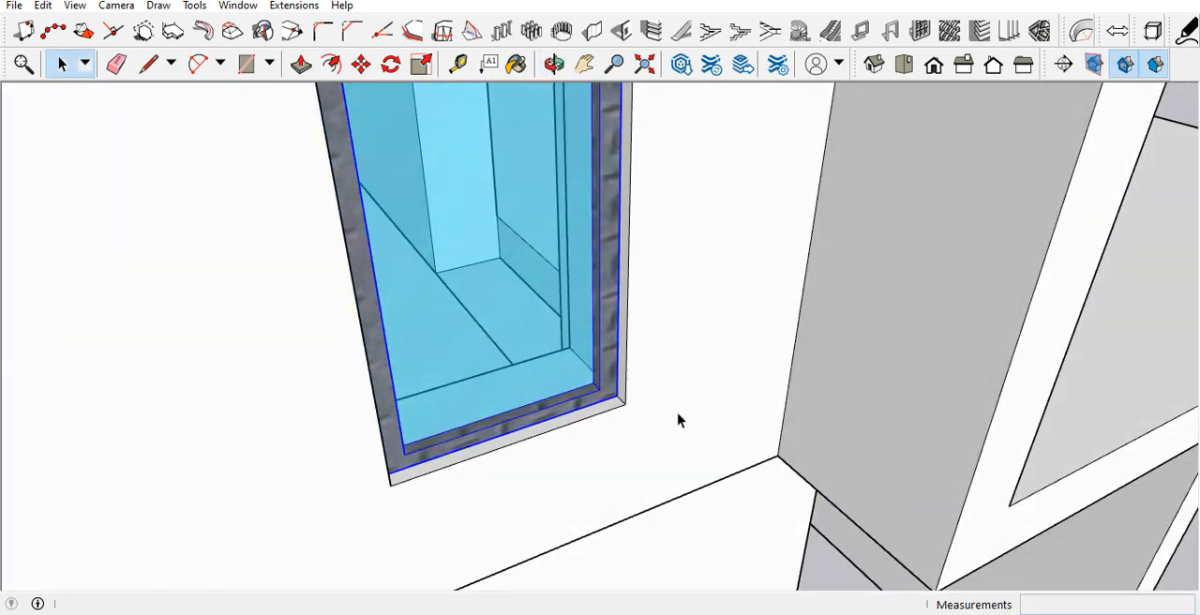
pyautogui.click(626, 406)
pyautogui.scroll(-8, 576, 281)
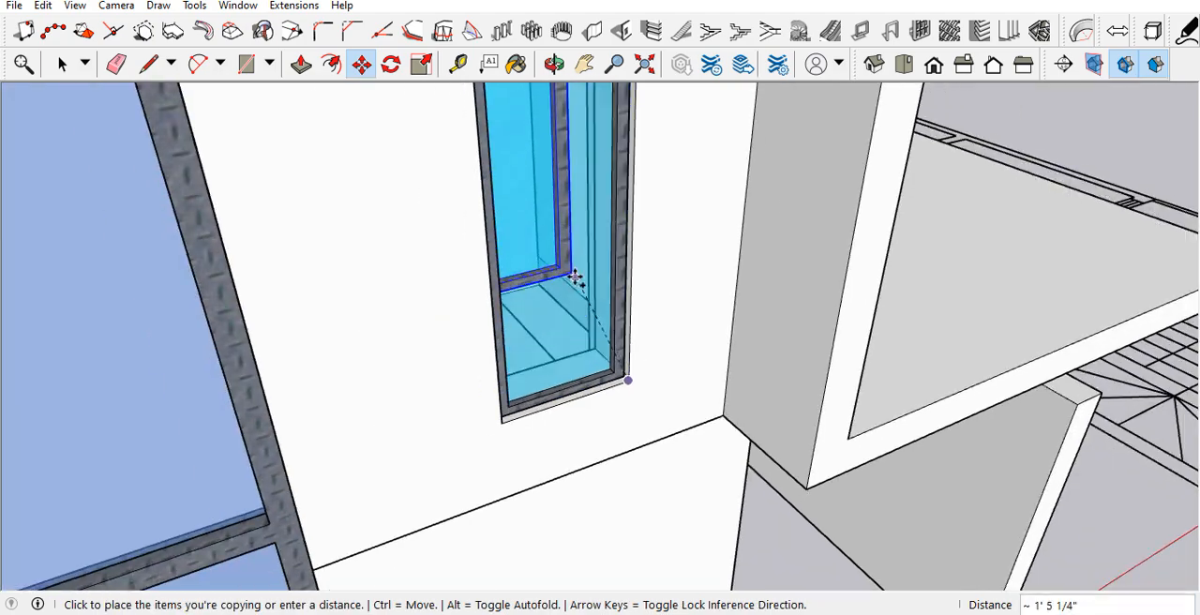
pyautogui.scroll(-2, 568, 235)
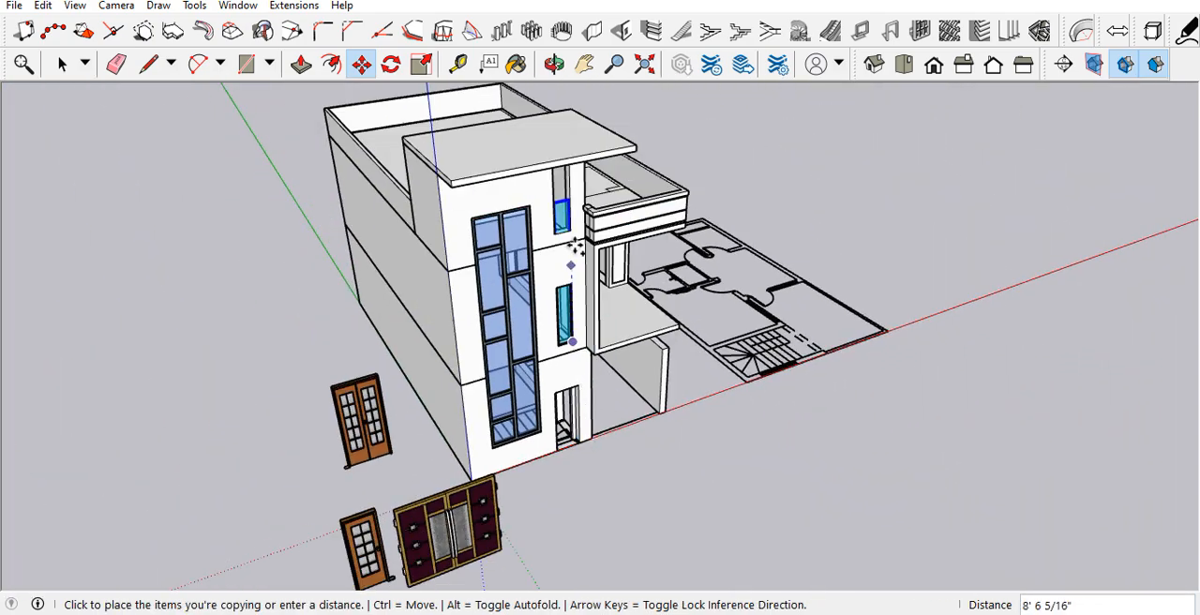
pyautogui.scroll(7, 571, 236)
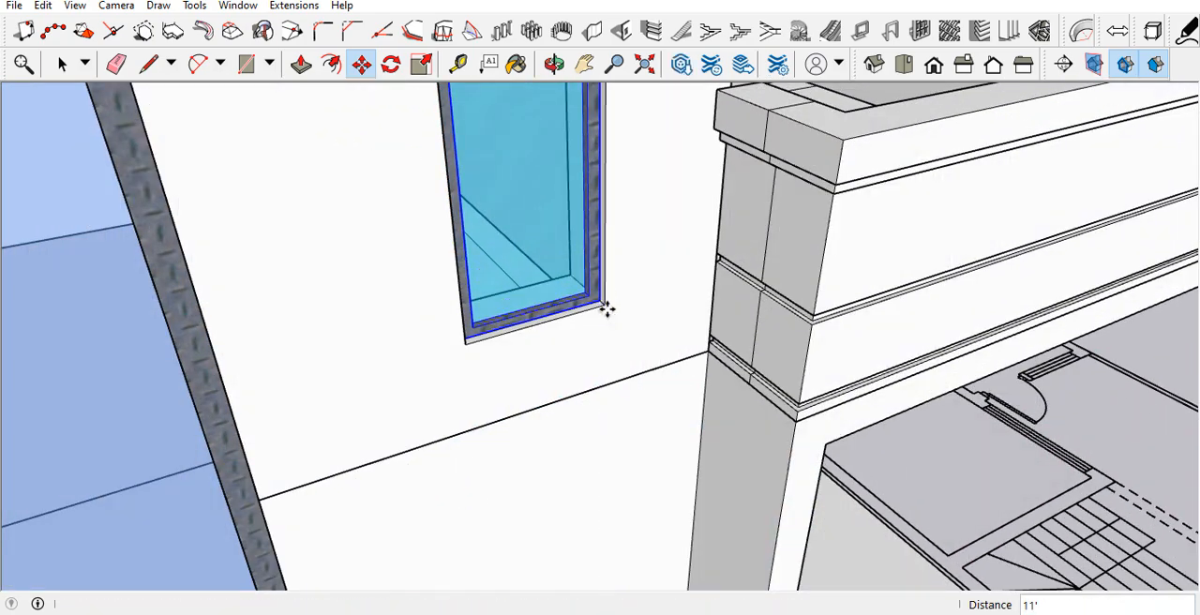
pyautogui.click(607, 308)
pyautogui.scroll(-3, 581, 338)
pyautogui.press('space')
# Step: Examine the windows placed in the tower's front wall and the openings still without components
pyautogui.scroll(-2, 560, 369)
pyautogui.moveTo(557, 375); pyautogui.dragTo(486, 242, button='middle')
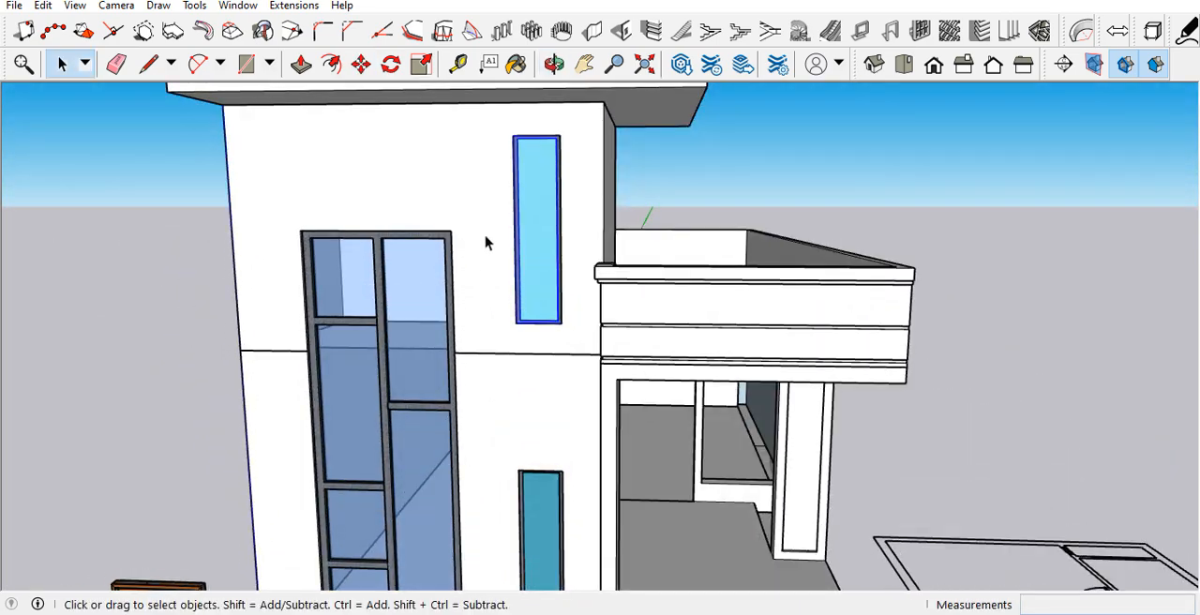
pyautogui.scroll(-5, 551, 240)
pyautogui.click(733, 240)
pyautogui.scroll(-2, 735, 241)
pyautogui.scroll(2, 621, 306)
pyautogui.scroll(3, 619, 319)
pyautogui.scroll(-2, 610, 327)
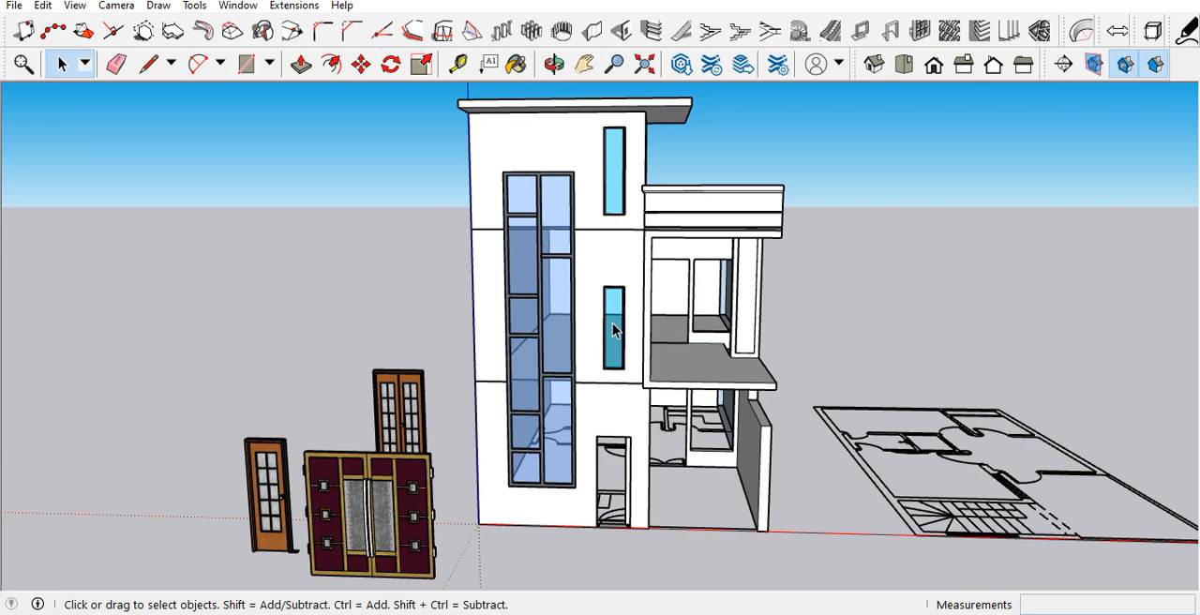
pyautogui.scroll(3, 630, 420)
pyautogui.scroll(-3, 632, 419)
pyautogui.scroll(2, 330, 425)
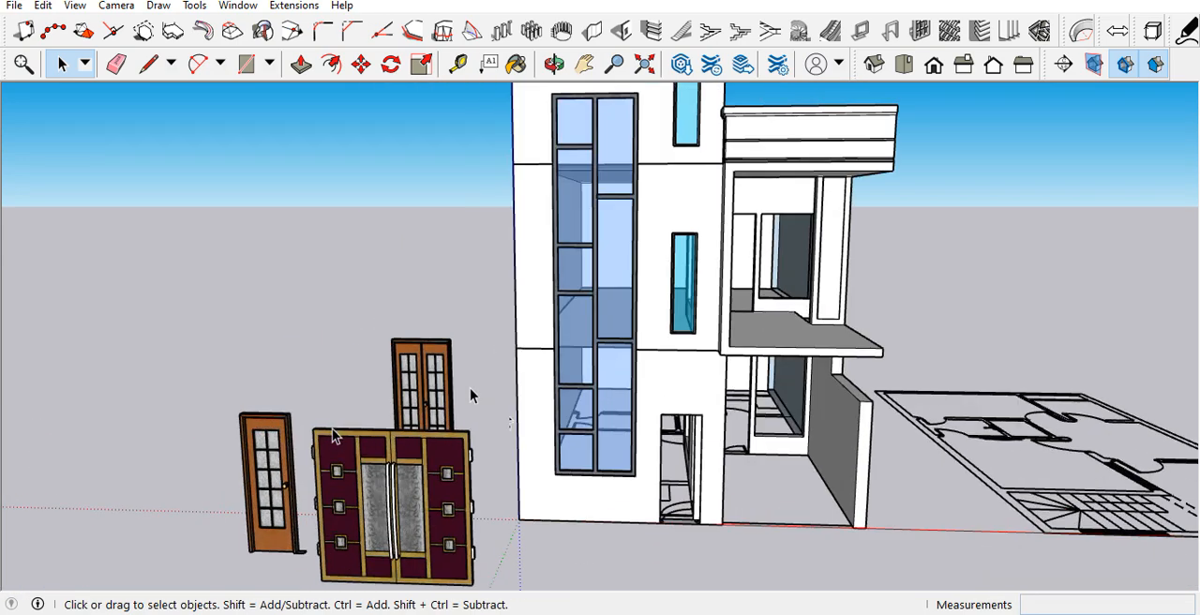
# Step: Move the single wooden door by its bottom frame corner into the ground-floor opening on the tower's front wall
pyautogui.scroll(-2, 340, 397)
pyautogui.scroll(-2, 350, 335)
pyautogui.moveTo(351, 331); pyautogui.dragTo(335, 578, button='middle')
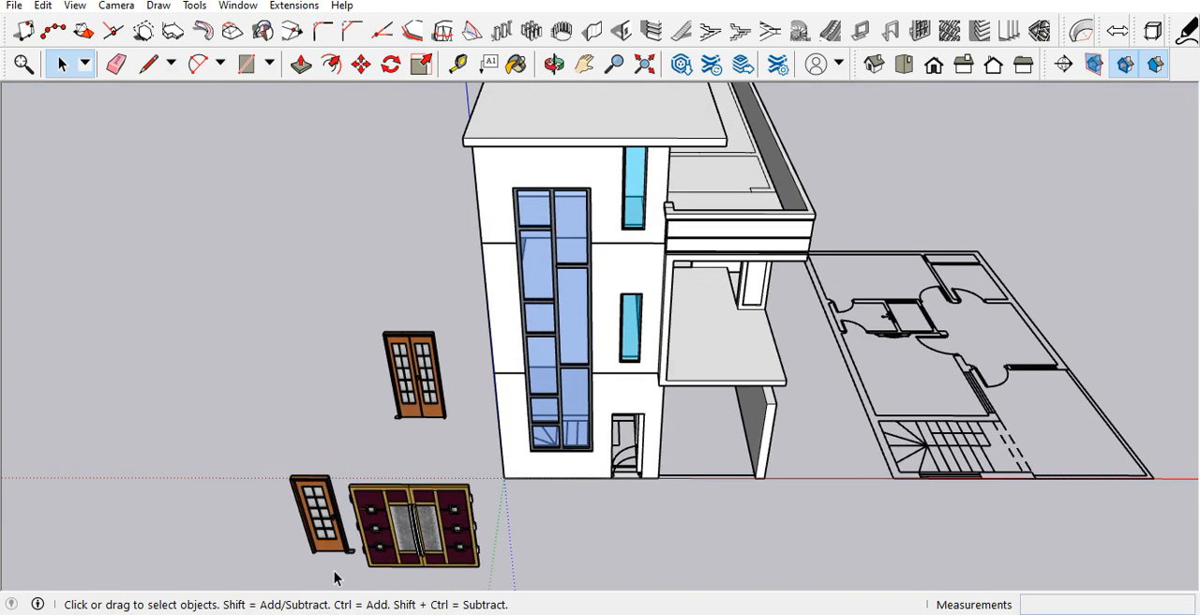
pyautogui.scroll(10, 344, 562)
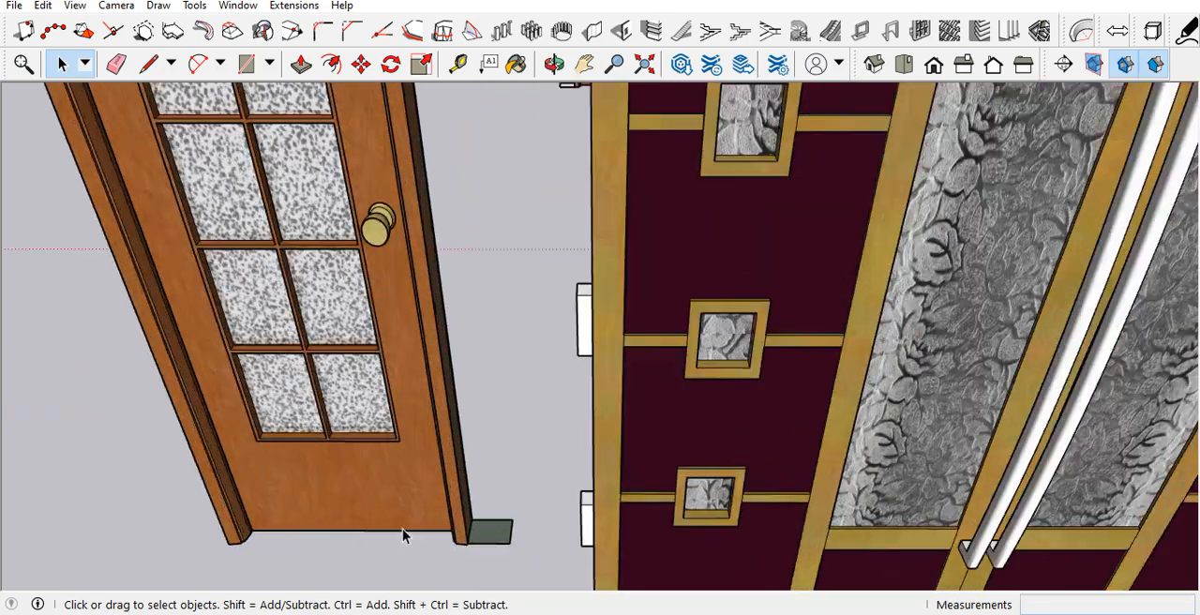
pyautogui.click(458, 522)
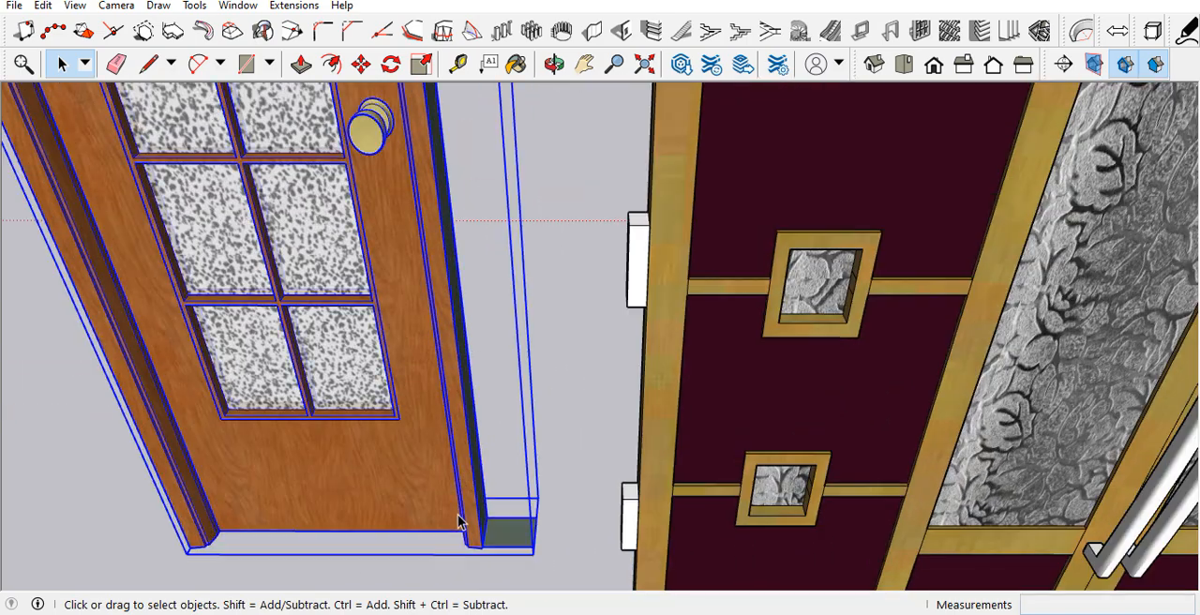
pyautogui.click(478, 545)
pyautogui.scroll(-6, 313, 461)
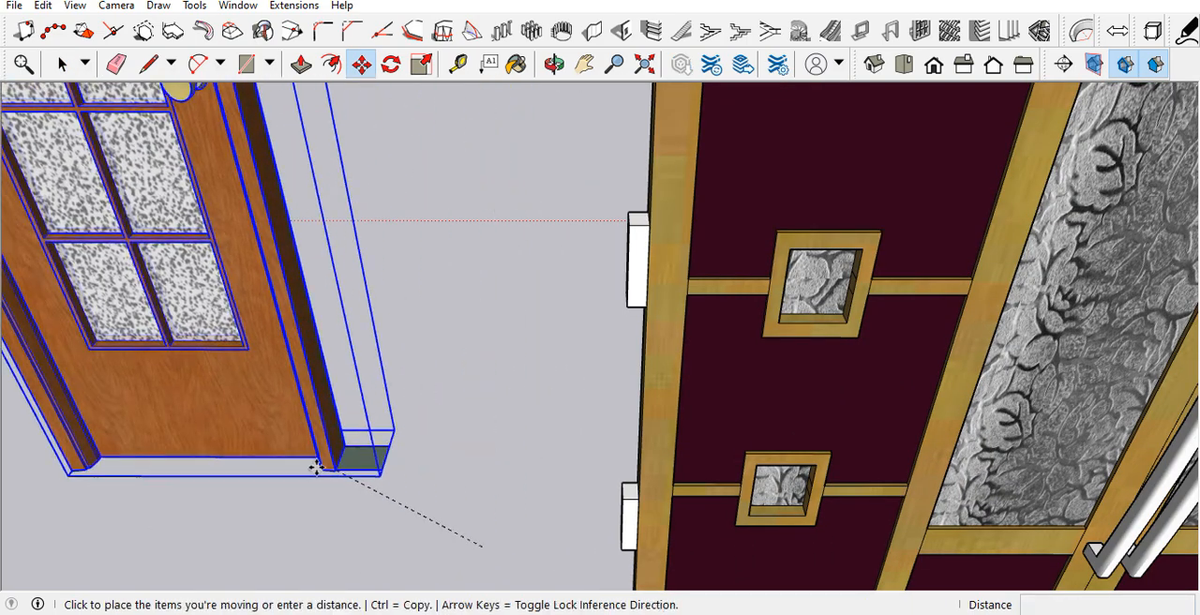
pyautogui.scroll(6, 670, 397)
pyautogui.scroll(8, 880, 348)
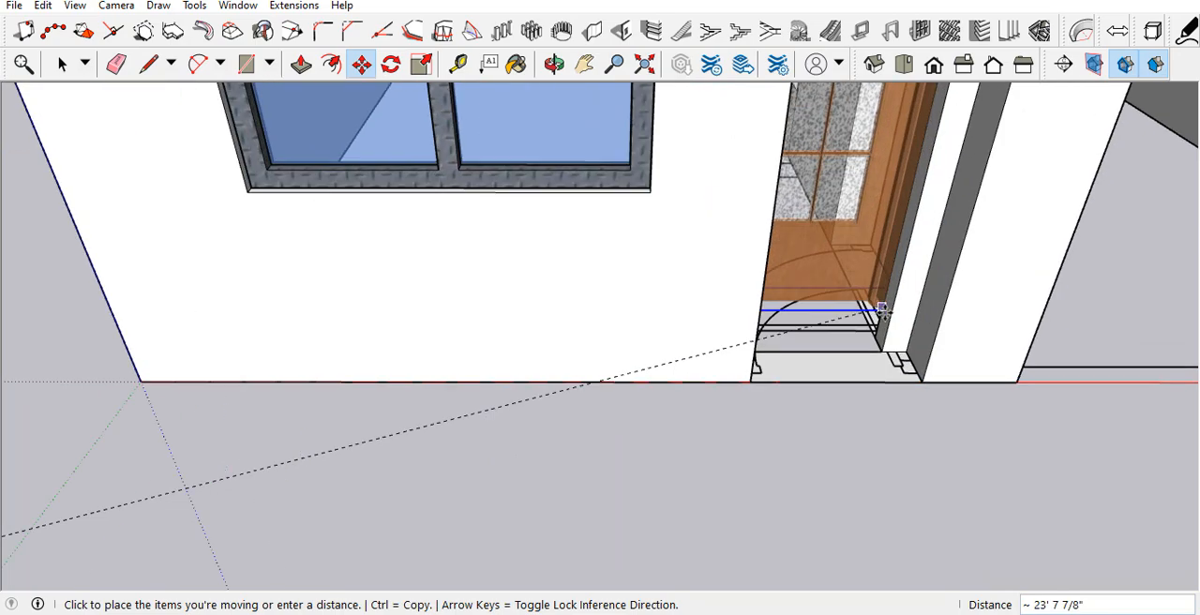
pyautogui.scroll(5, 985, 484)
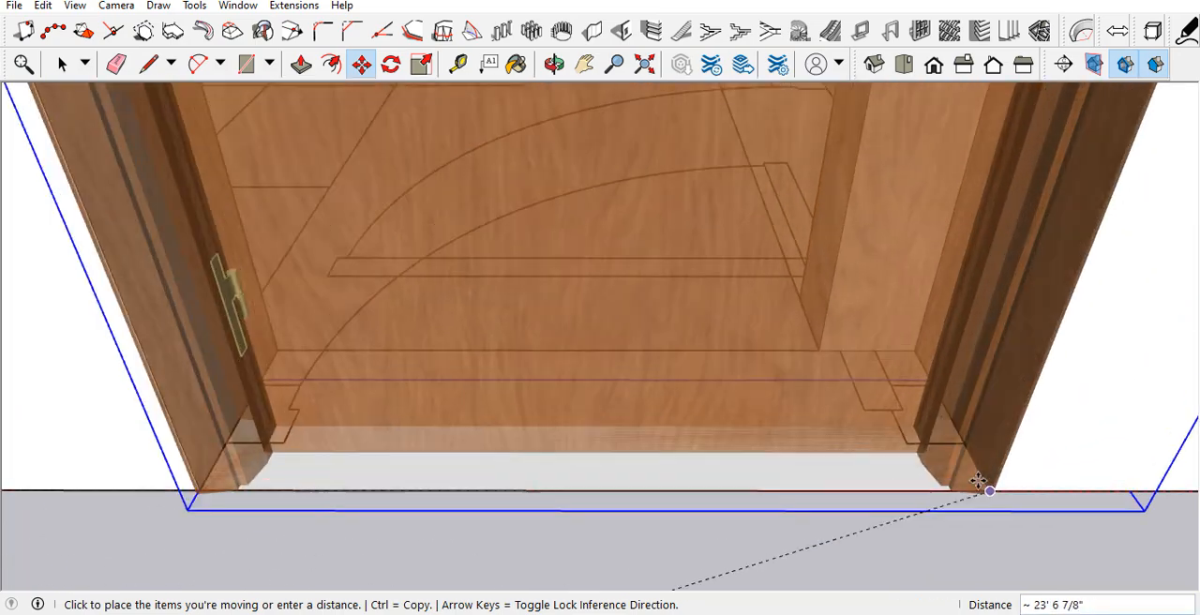
pyautogui.click(987, 472)
pyautogui.scroll(-10, 859, 507)
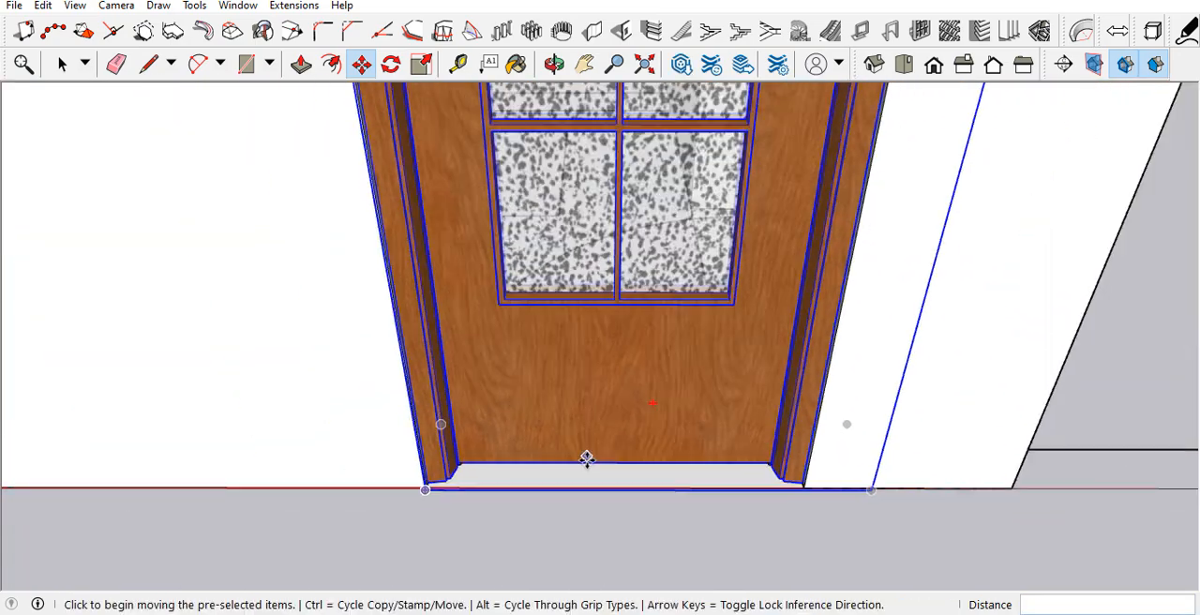
pyautogui.scroll(-3, 520, 461)
pyautogui.press('space')
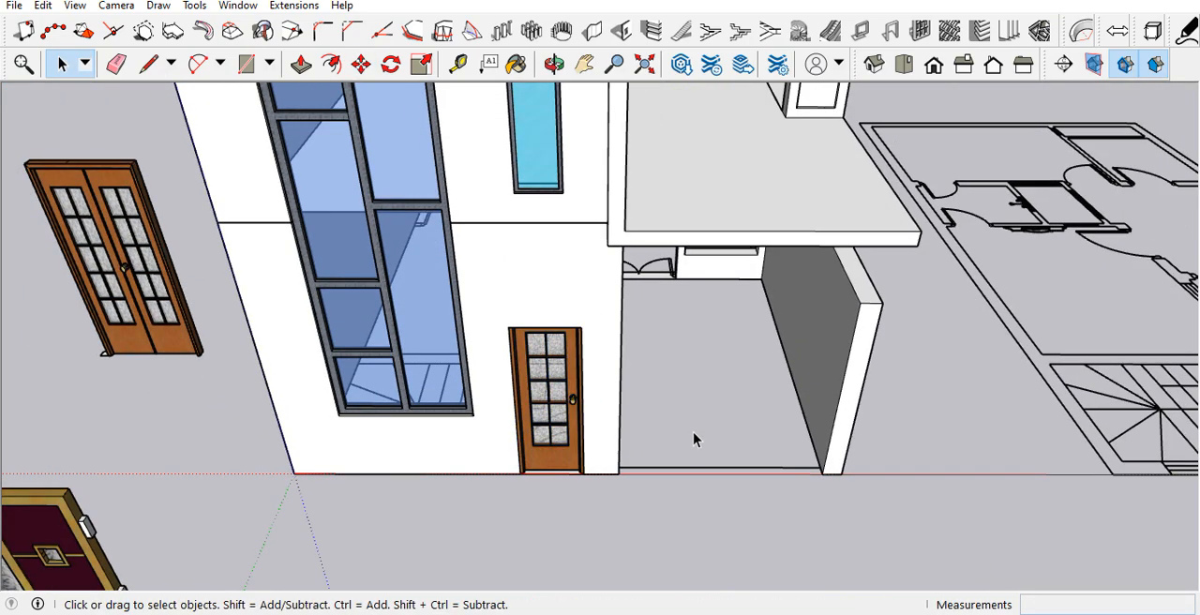
# Step: Move the double wooden door by its bottom frame corner into the ground-floor doorway at the back of the porch
pyautogui.scroll(-5, 693, 439)
pyautogui.scroll(3, 461, 476)
pyautogui.scroll(-3, 402, 384)
pyautogui.scroll(8, 388, 330)
pyautogui.scroll(5, 388, 330)
pyautogui.click(429, 391)
pyautogui.moveTo(513, 444); pyautogui.dragTo(583, 450, button='middle')
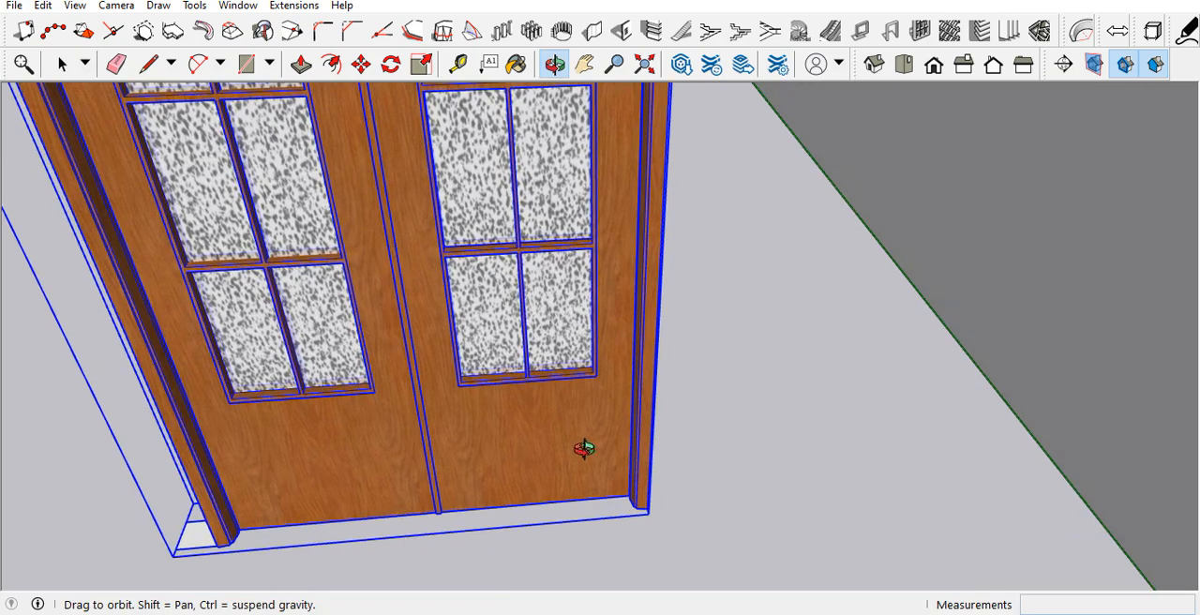
pyautogui.press('m')
pyautogui.scroll(2, 656, 496)
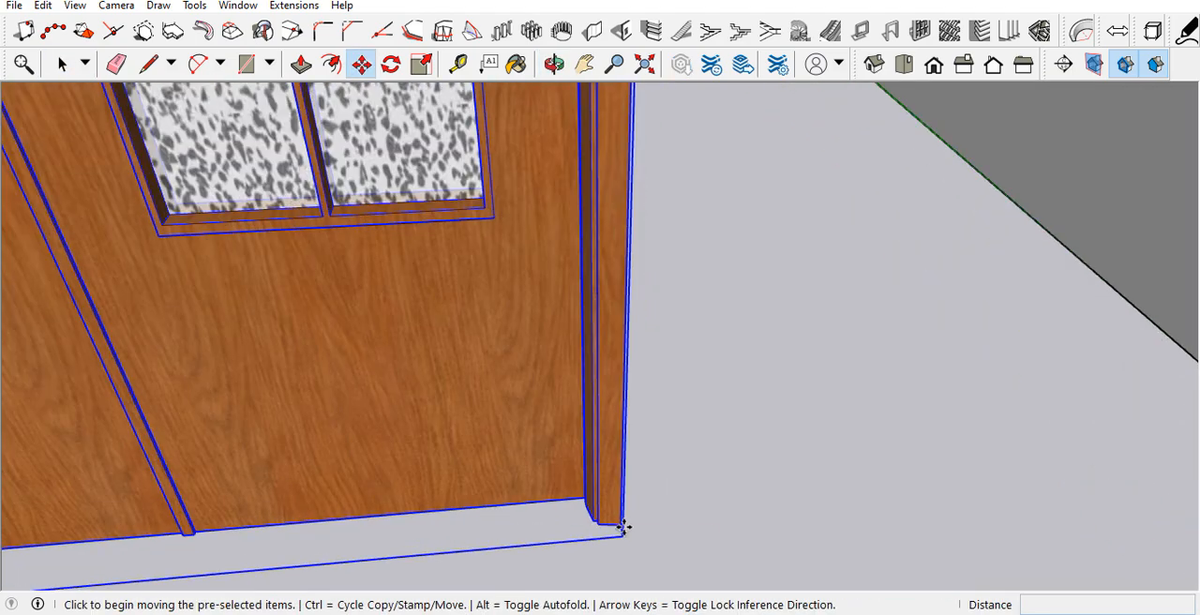
pyautogui.click(623, 528)
pyautogui.scroll(-8, 200, 388)
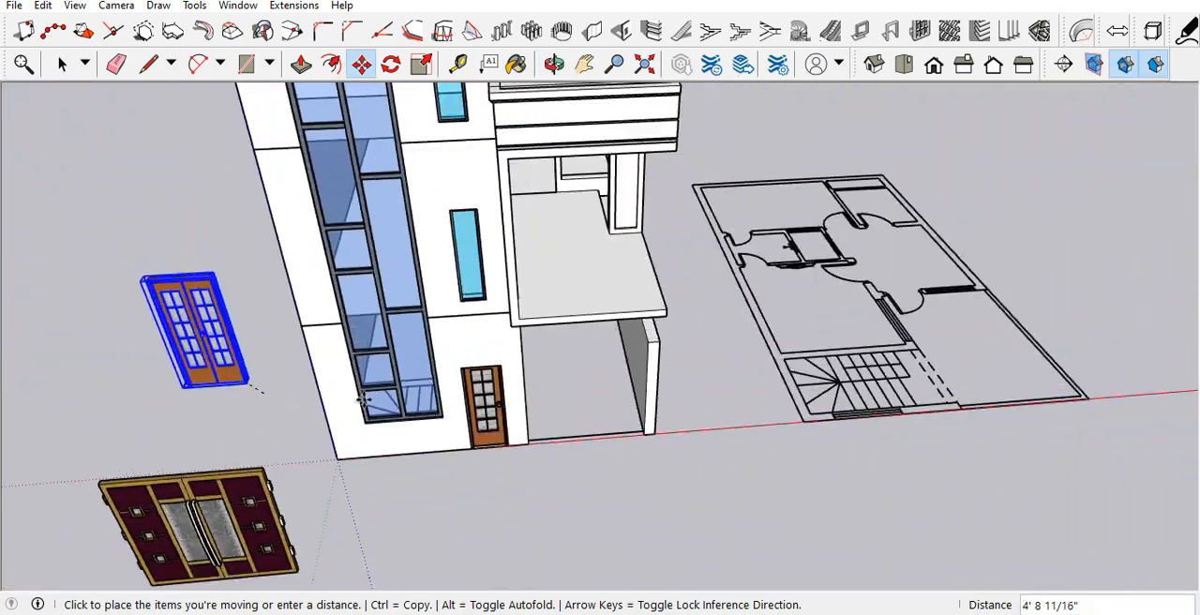
pyautogui.moveTo(363, 399); pyautogui.dragTo(404, 281, button='middle')
pyautogui.scroll(10, 656, 489)
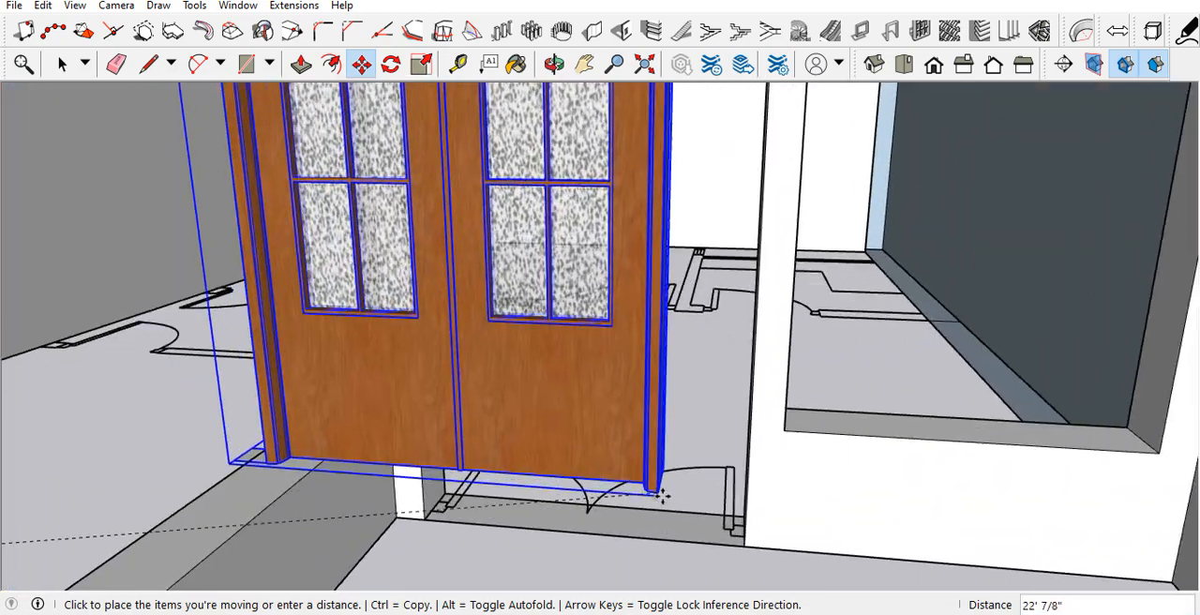
pyautogui.moveTo(656, 490); pyautogui.dragTo(790, 528, button='middle')
pyautogui.scroll(6, 740, 489)
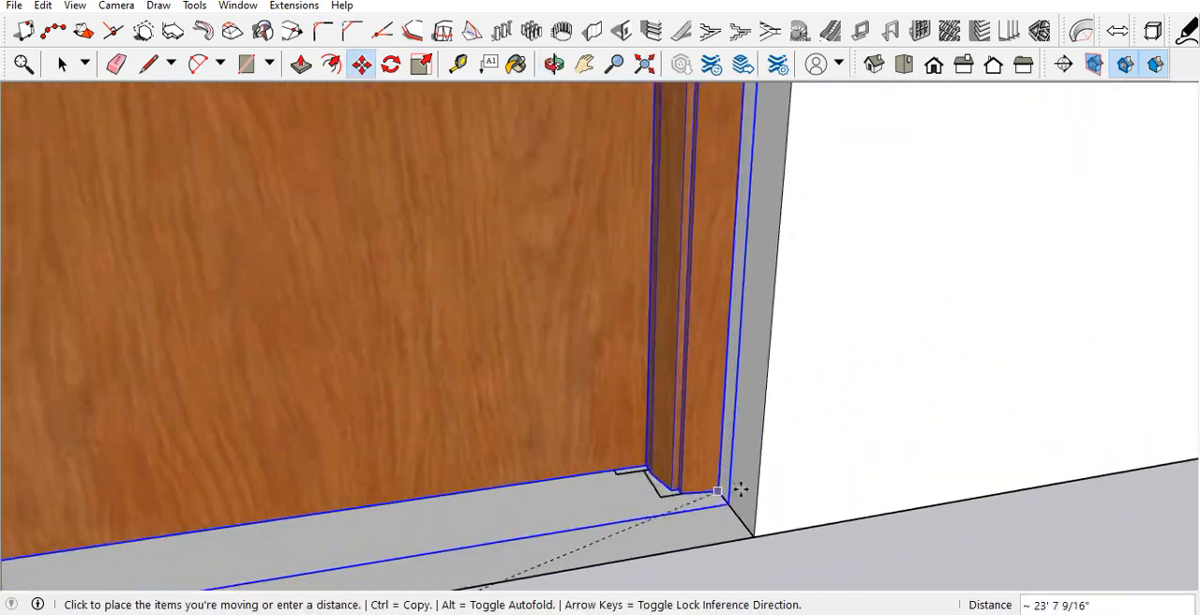
pyautogui.click(747, 529)
pyautogui.scroll(-4, 422, 461)
pyautogui.moveTo(359, 447); pyautogui.dragTo(571, 421, button='middle')
pyautogui.press('space')
# Step: Examine the placed doors and windows from the front and the side of the house
pyautogui.scroll(-6, 360, 367)
pyautogui.scroll(-8, 459, 403)
pyautogui.scroll(2, 455, 368)
pyautogui.moveTo(455, 366); pyautogui.dragTo(460, 338, button='middle')
pyautogui.scroll(-7, 488, 415)
pyautogui.moveTo(445, 427)
pyautogui.mouseDown(button='middle')
pyautogui.moveTo(134, 396)
pyautogui.moveTo(288, 413)
pyautogui.mouseUp(button='middle')
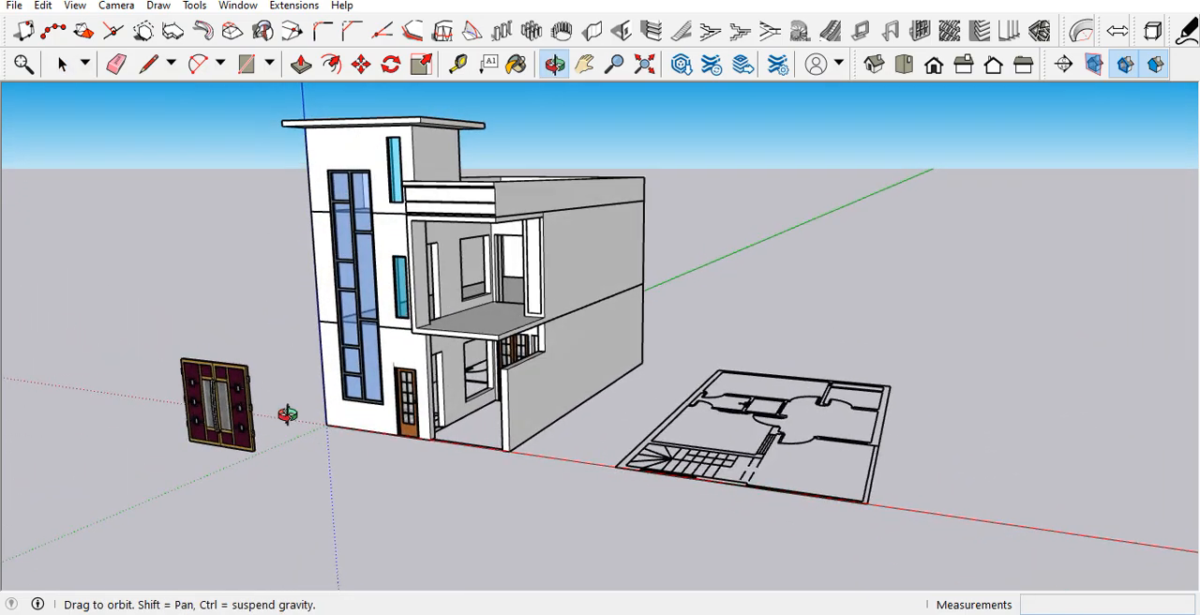
pyautogui.scroll(6, 441, 440)
pyautogui.scroll(-3, 424, 450)
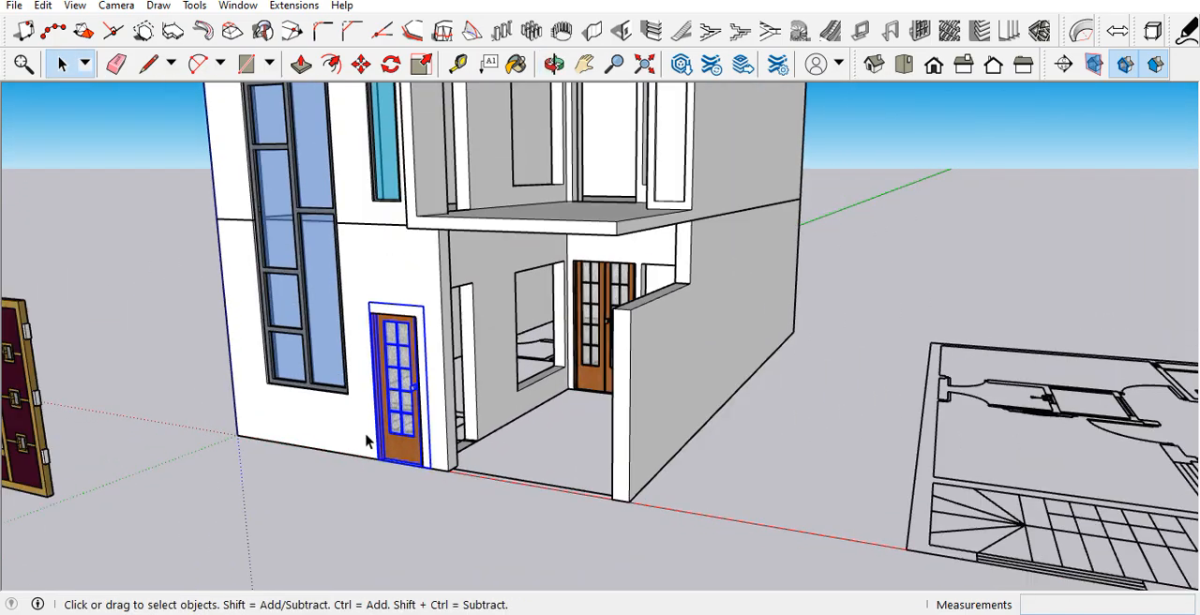
pyautogui.scroll(5, 413, 387)
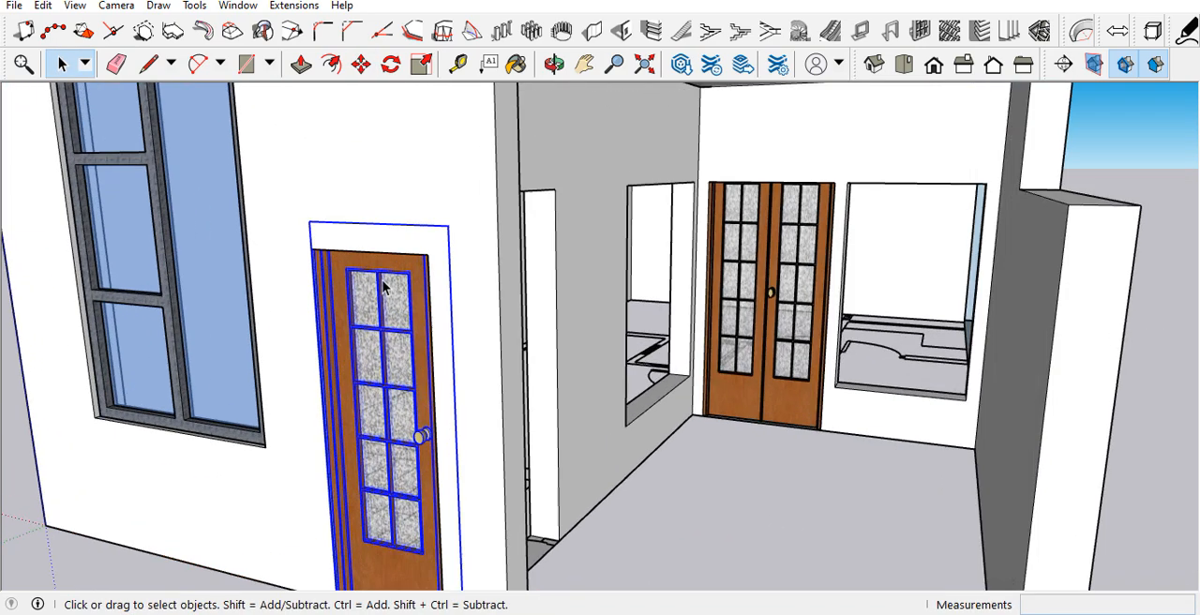
pyautogui.press('s')
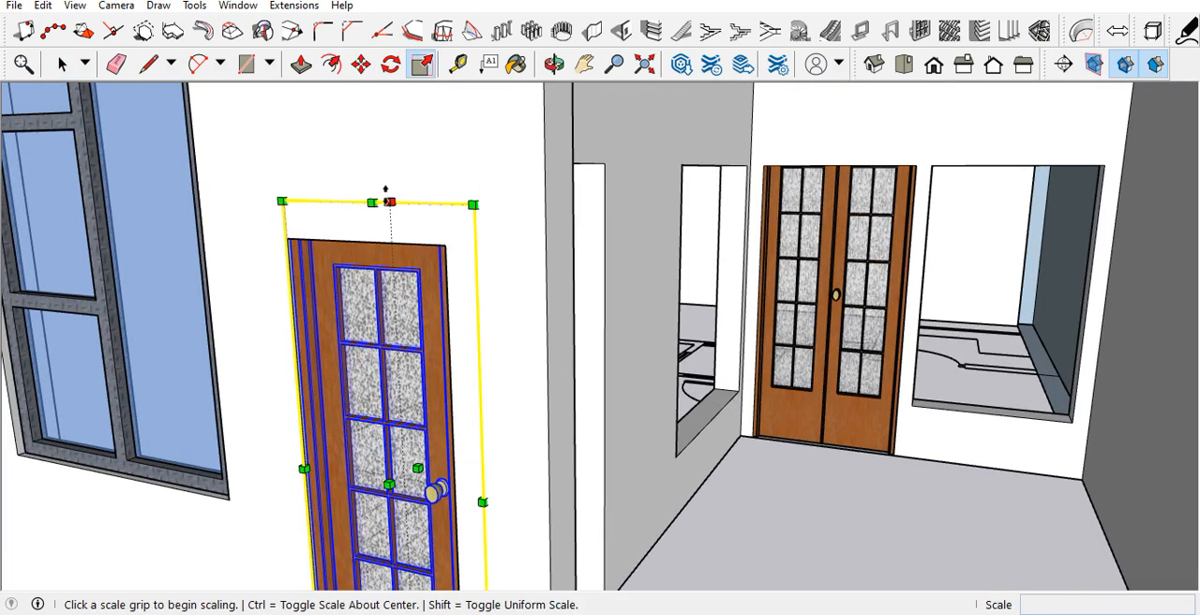
pyautogui.moveTo(392, 236); pyautogui.dragTo(650, 310, button='middle')
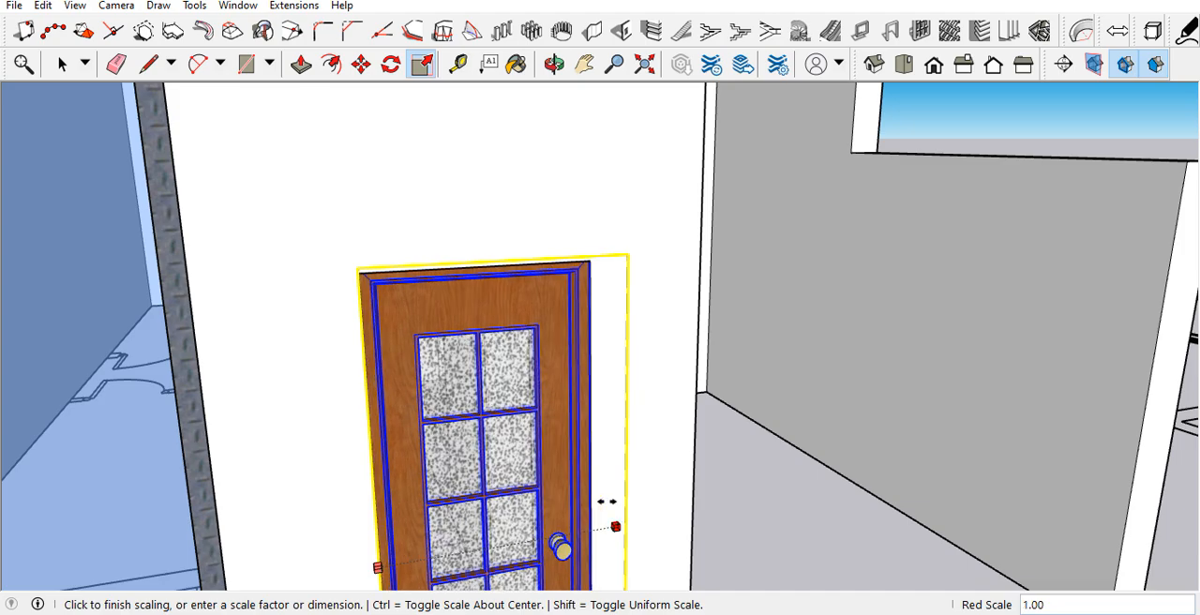
pyautogui.scroll(-4, 463, 410)
pyautogui.moveTo(464, 410); pyautogui.dragTo(226, 376, button='middle')
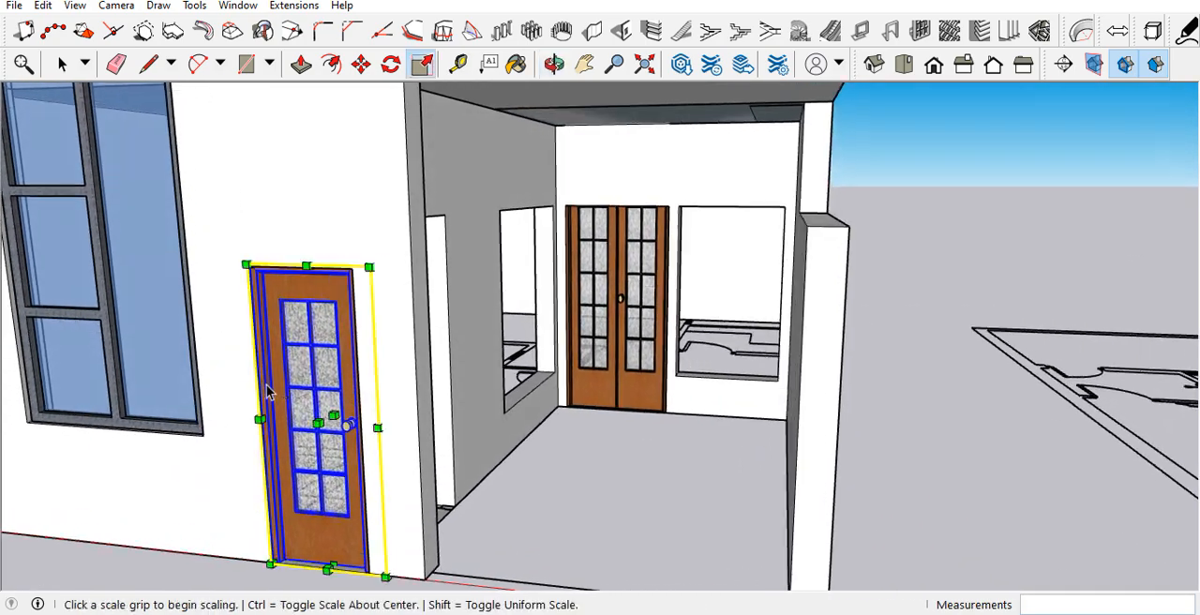
pyautogui.press('space')
pyautogui.scroll(4, 361, 439)
pyautogui.scroll(3, 352, 436)
pyautogui.moveTo(347, 434); pyautogui.dragTo(651, 496, button='middle')
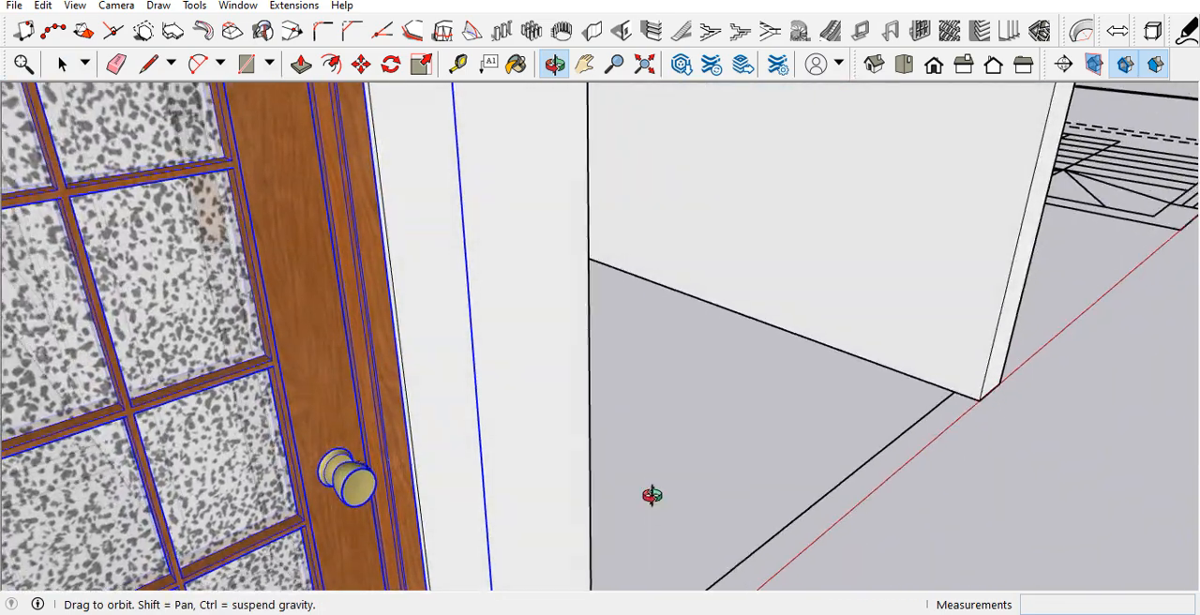
pyautogui.scroll(-2, 430, 417)
pyautogui.scroll(-5, 430, 417)
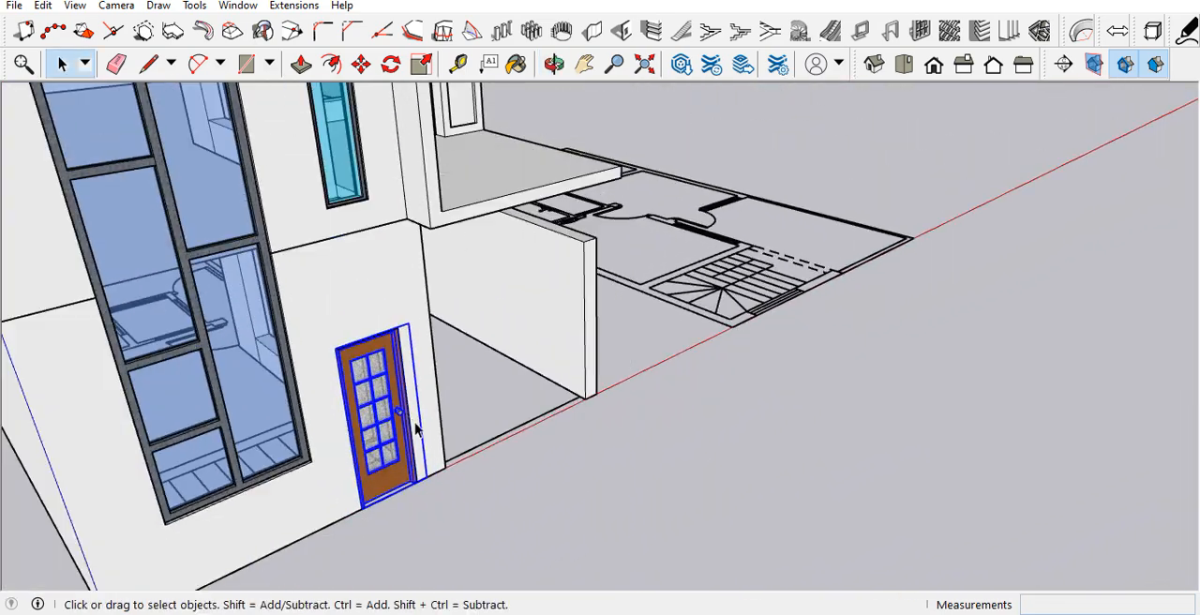
# Step: Copy the tower's single wooden door to the front of the porch and rotate the copy parallel to the porch's side wall
pyautogui.scroll(3, 417, 428)
pyautogui.moveTo(422, 431); pyautogui.dragTo(300, 453, button='middle')
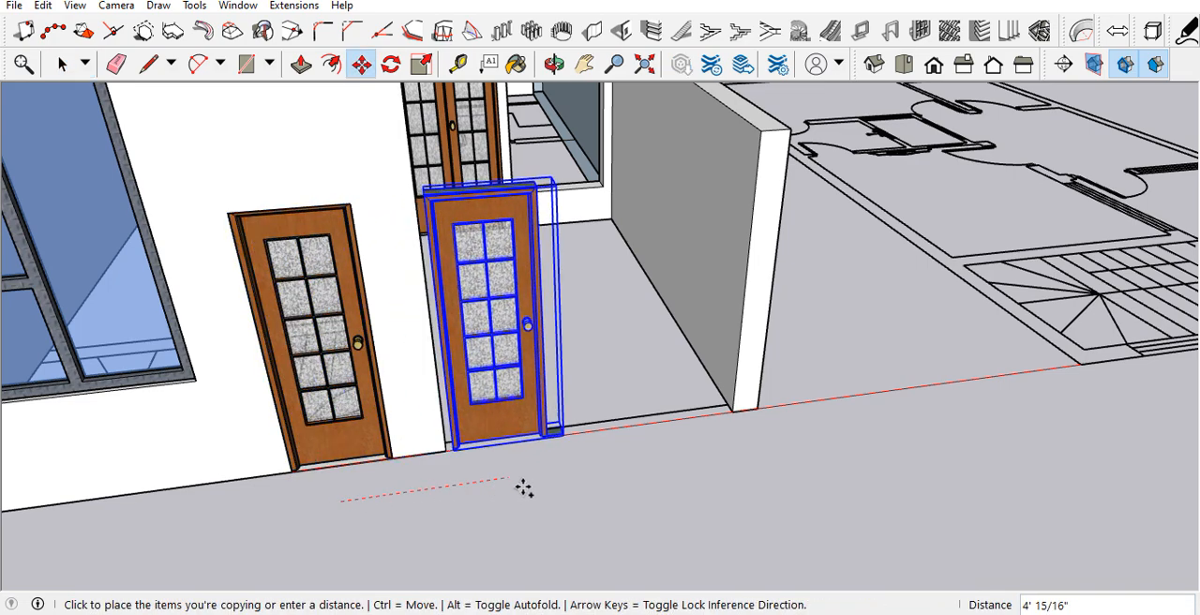
pyautogui.moveTo(537, 399); pyautogui.dragTo(225, 469, button='middle')
pyautogui.scroll(-3, 426, 413)
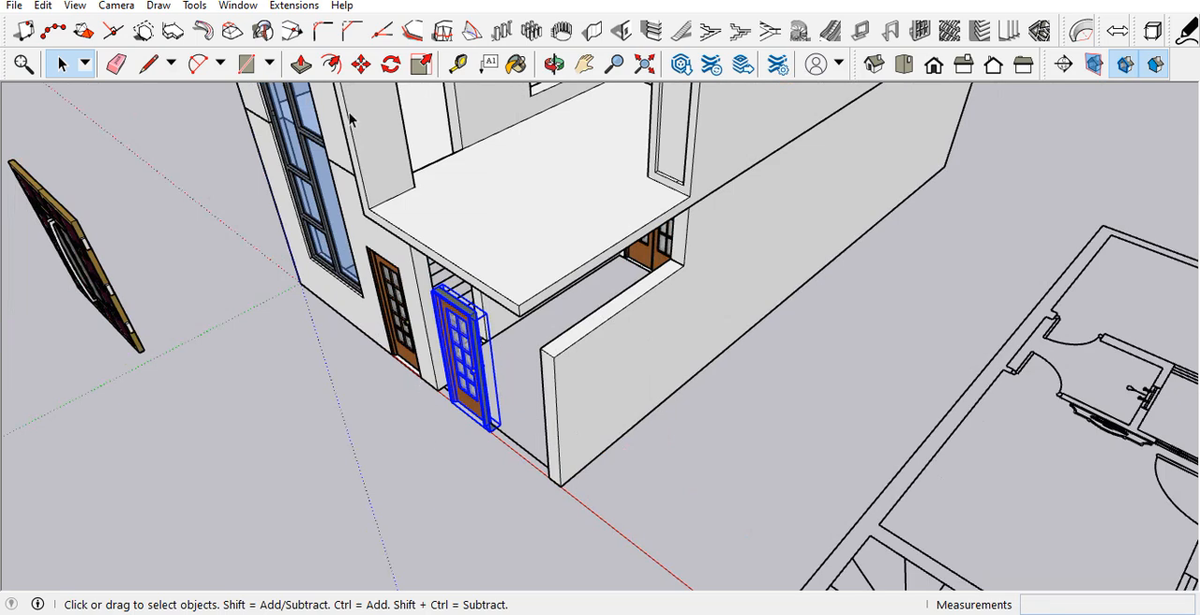
pyautogui.scroll(2, 411, 410)
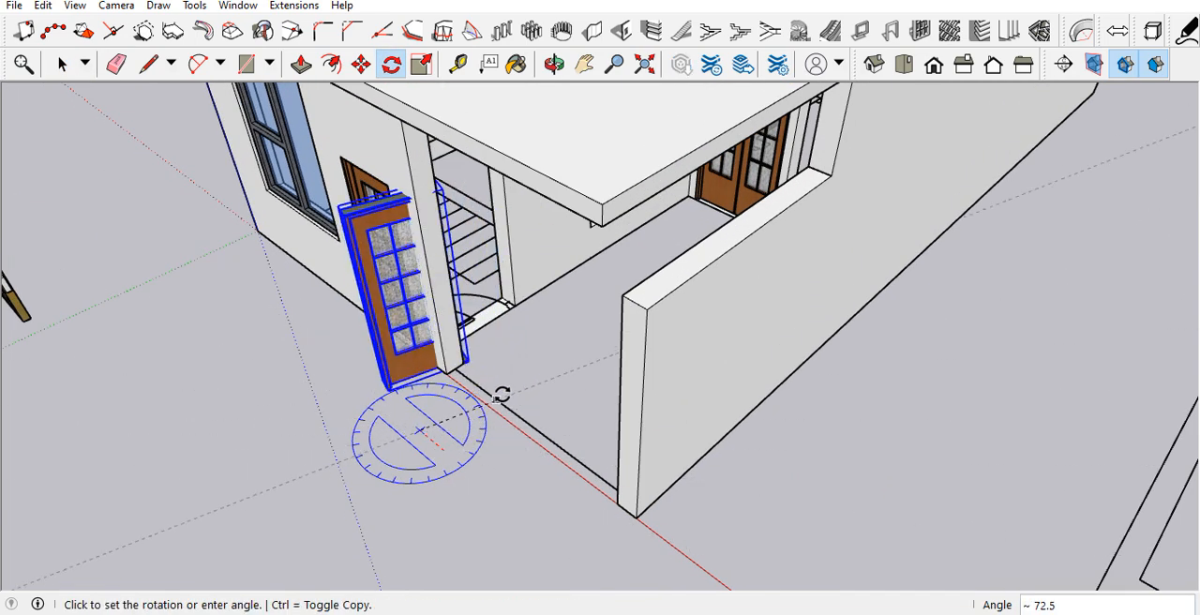
pyautogui.scroll(6, 375, 403)
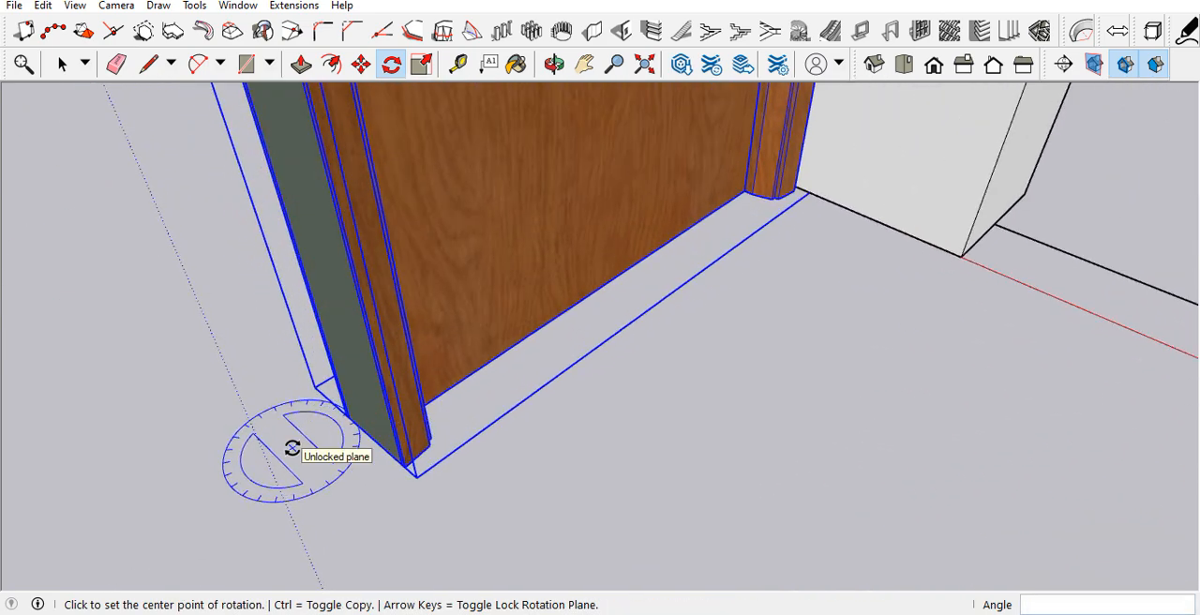
# Step: Move the rotated door copy by its bottom frame corner into the doorway in the porch's side wall
pyautogui.scroll(2, 318, 451)
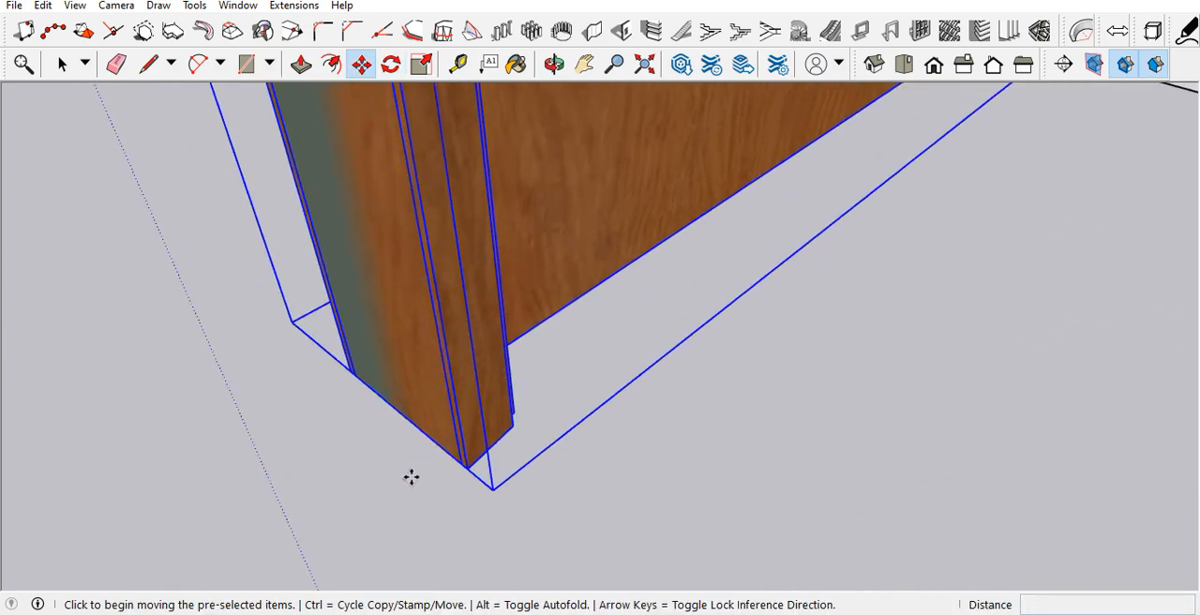
pyautogui.click(468, 469)
pyautogui.scroll(-8, 403, 495)
pyautogui.scroll(-2, 538, 384)
pyautogui.scroll(1, 619, 343)
pyautogui.moveTo(611, 336); pyautogui.dragTo(402, 351, button='middle')
pyautogui.scroll(1, 549, 317)
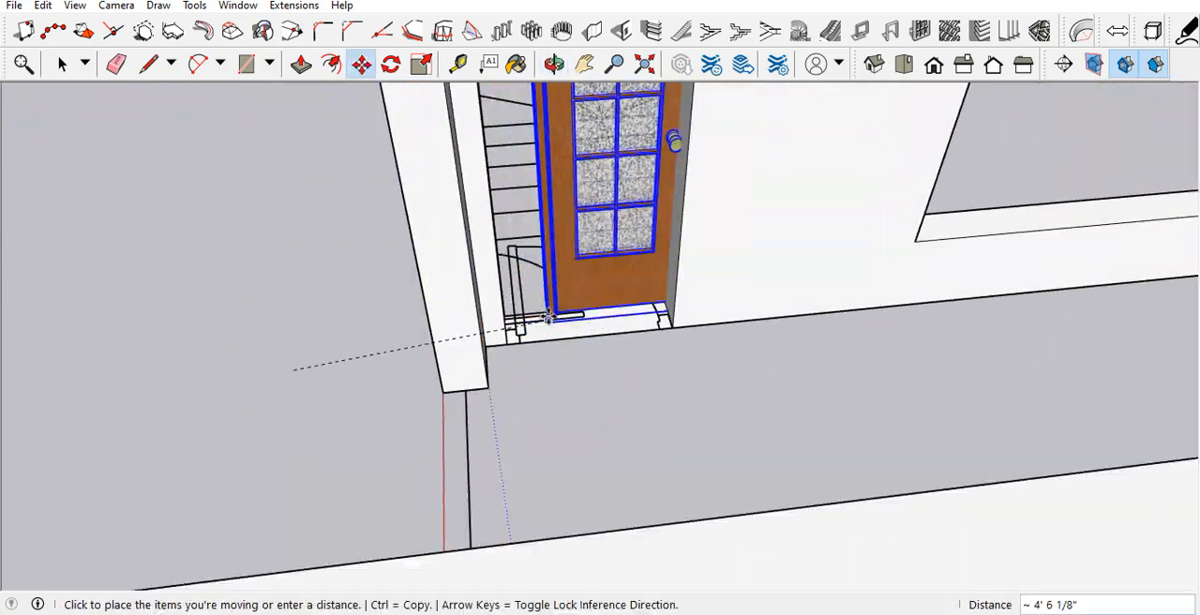
pyautogui.scroll(3, 549, 317)
pyautogui.scroll(3, 467, 372)
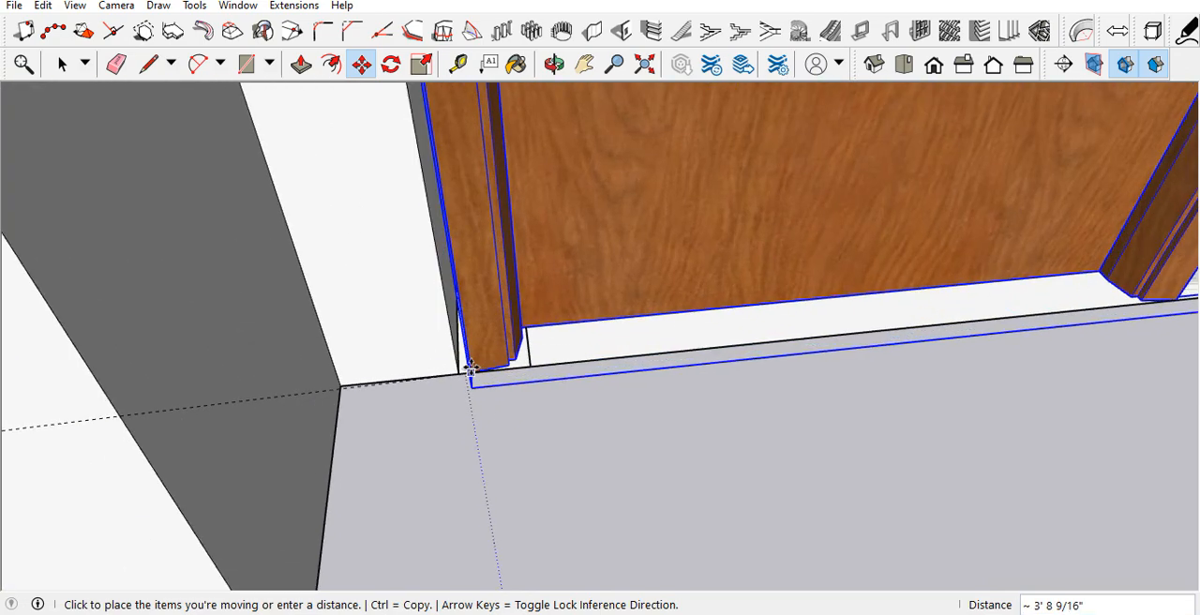
pyautogui.moveTo(457, 361); pyautogui.dragTo(436, 333, button='middle')
pyautogui.scroll(-4, 412, 449)
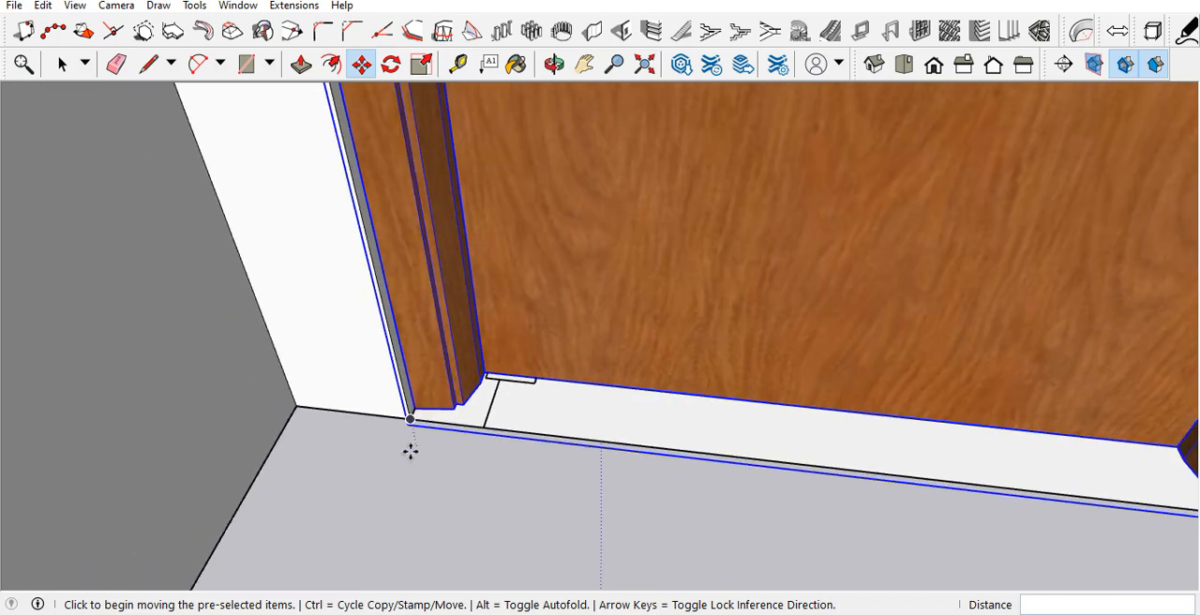
# Step: Scale the side door's width by about 1.20 so that its frame fills the doorway
pyautogui.moveTo(397, 453); pyautogui.dragTo(526, 407, button='middle')
pyautogui.scroll(-6, 515, 403)
pyautogui.press('s')
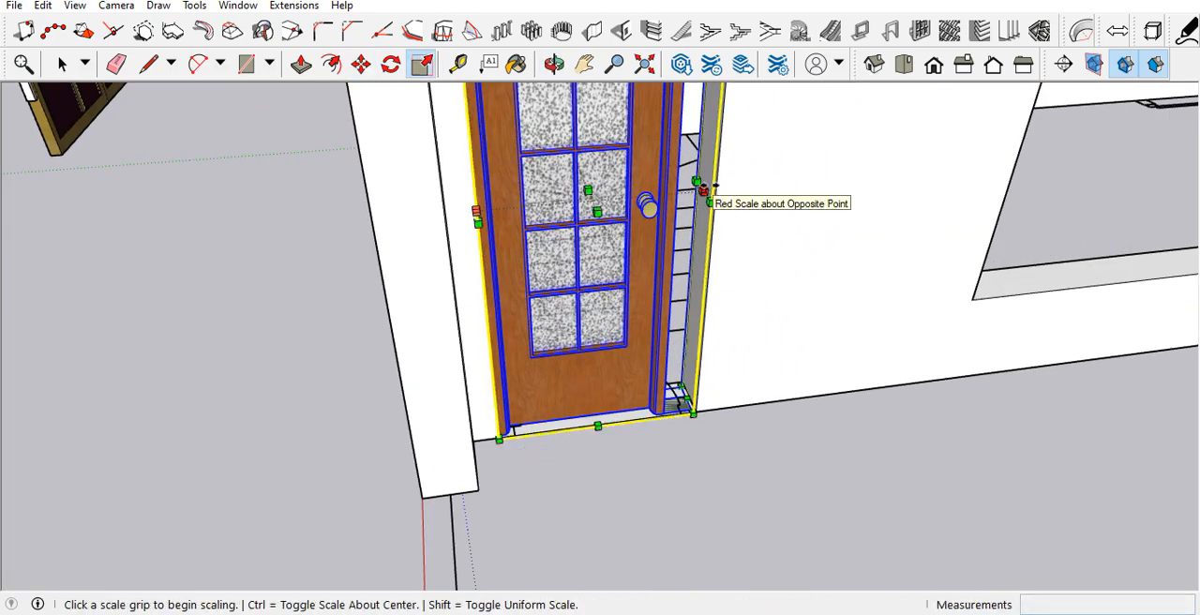
pyautogui.scroll(4, 675, 197)
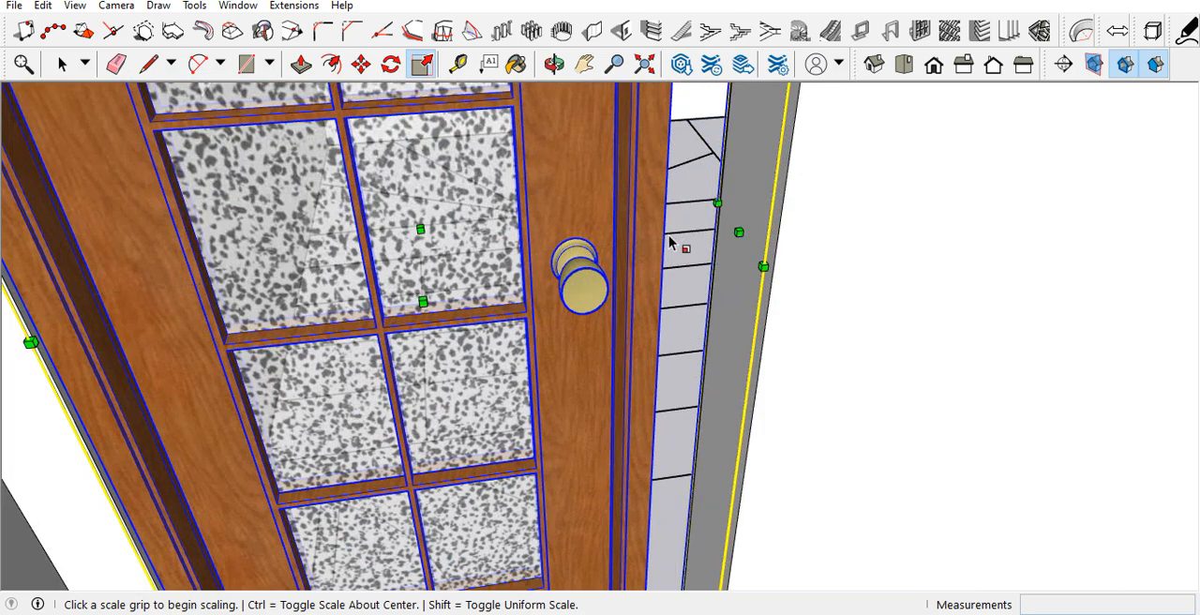
pyautogui.click(739, 231)
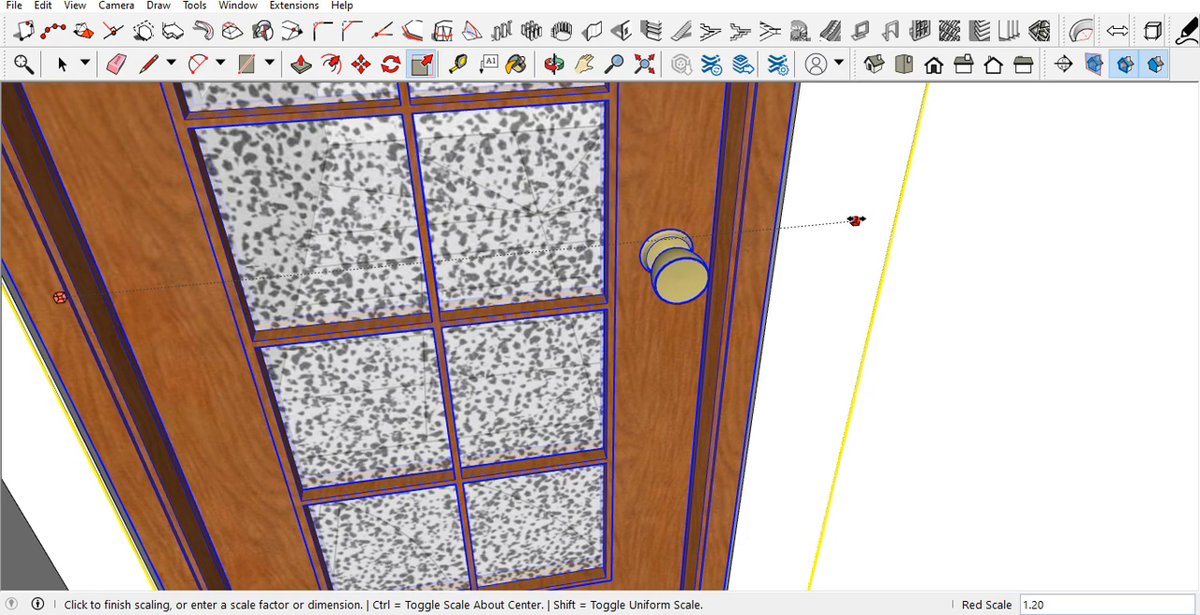
pyautogui.scroll(-3, 741, 354)
pyautogui.moveTo(691, 397); pyautogui.dragTo(729, 348, button='middle')
pyautogui.press('space')
pyautogui.scroll(-6, 720, 379)
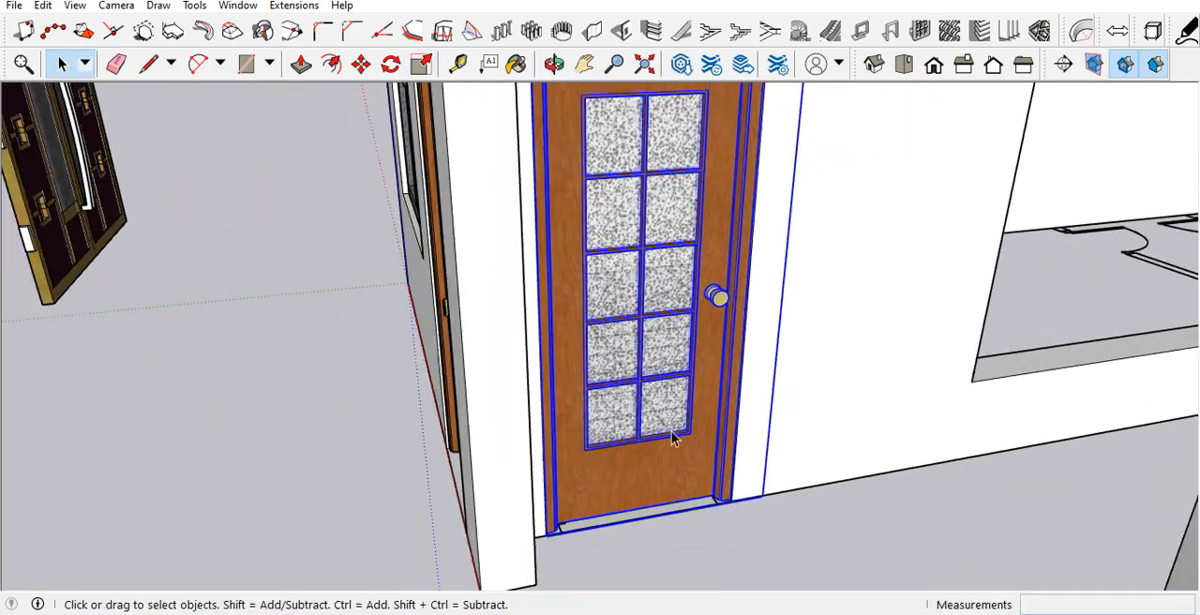
# Step: Scale the side door's height up to the top edge of its doorway
pyautogui.moveTo(691, 413); pyautogui.dragTo(710, 357, button='middle')
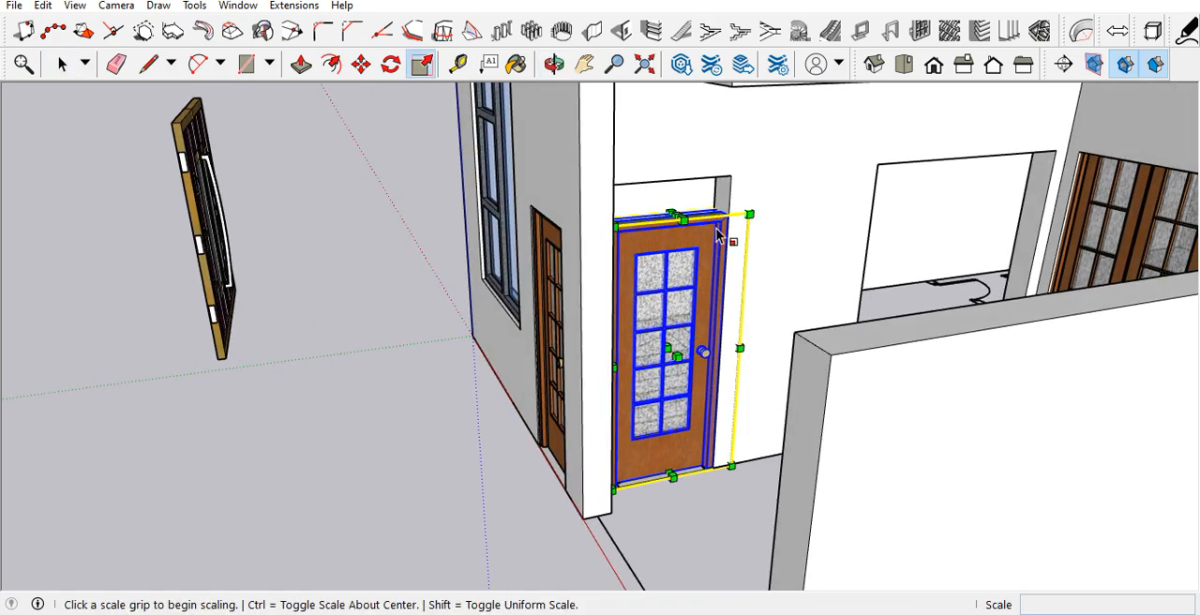
pyautogui.scroll(3, 667, 235)
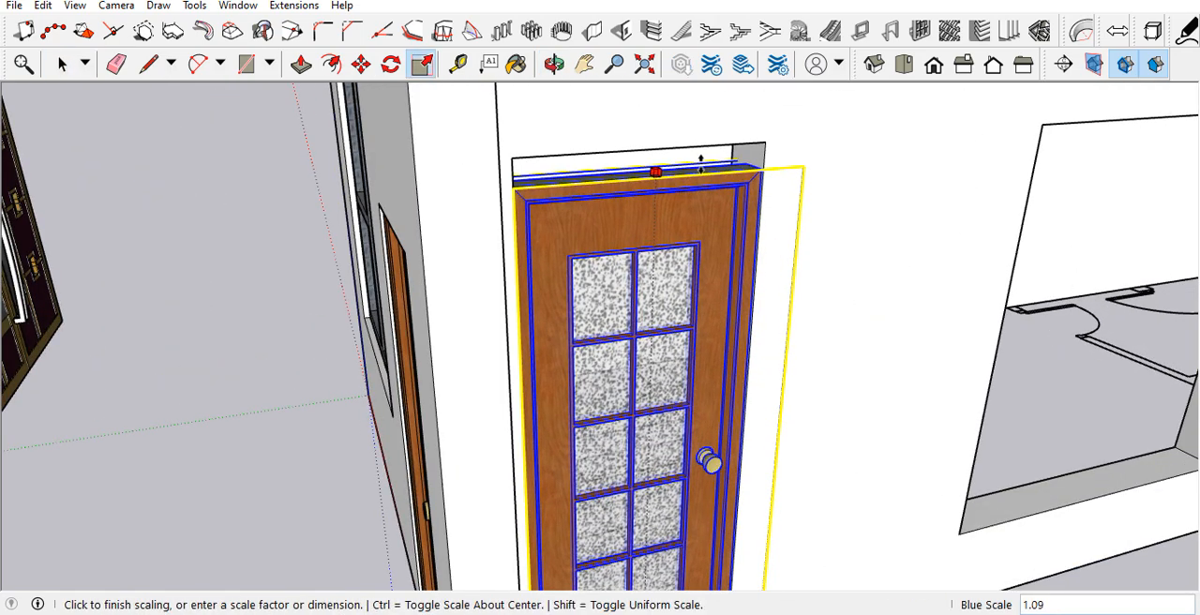
pyautogui.scroll(-5, 697, 261)
pyautogui.press('space')
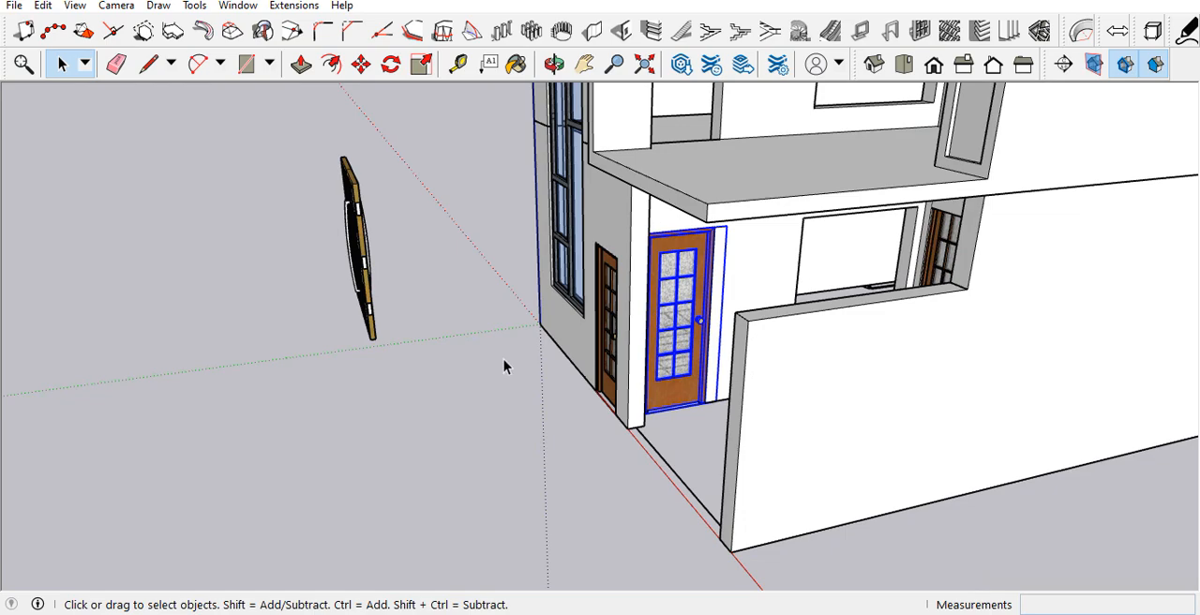
# Step: Edit the ground-floor wall group and push the top face of the tower's front door opening up by 1'
pyautogui.moveTo(608, 401); pyautogui.dragTo(680, 346, button='middle')
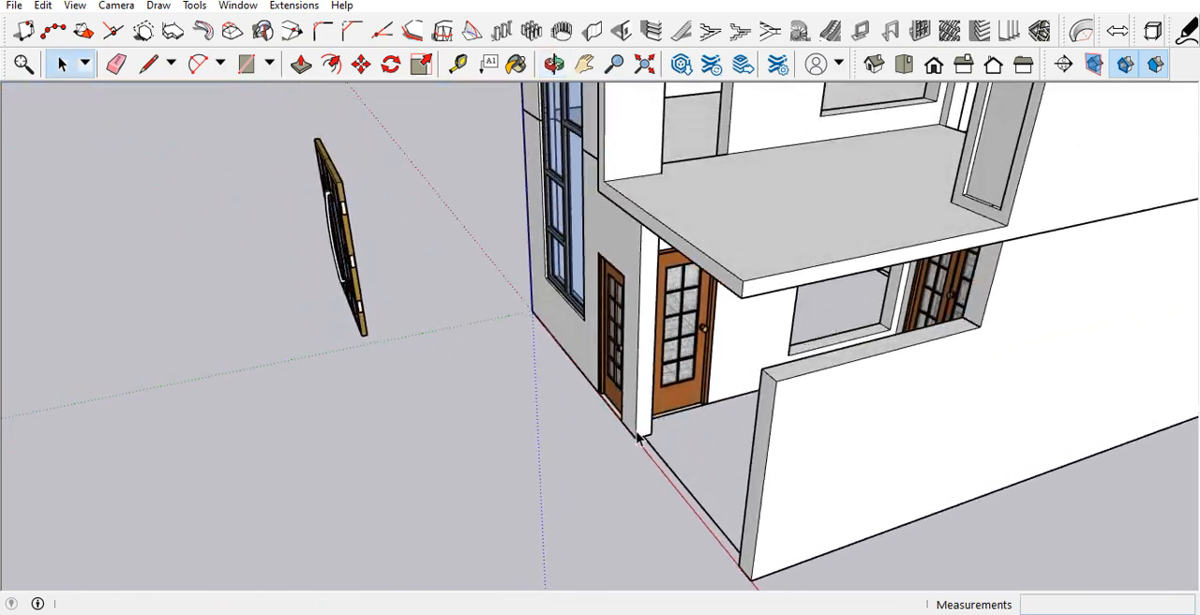
pyautogui.scroll(5, 684, 343)
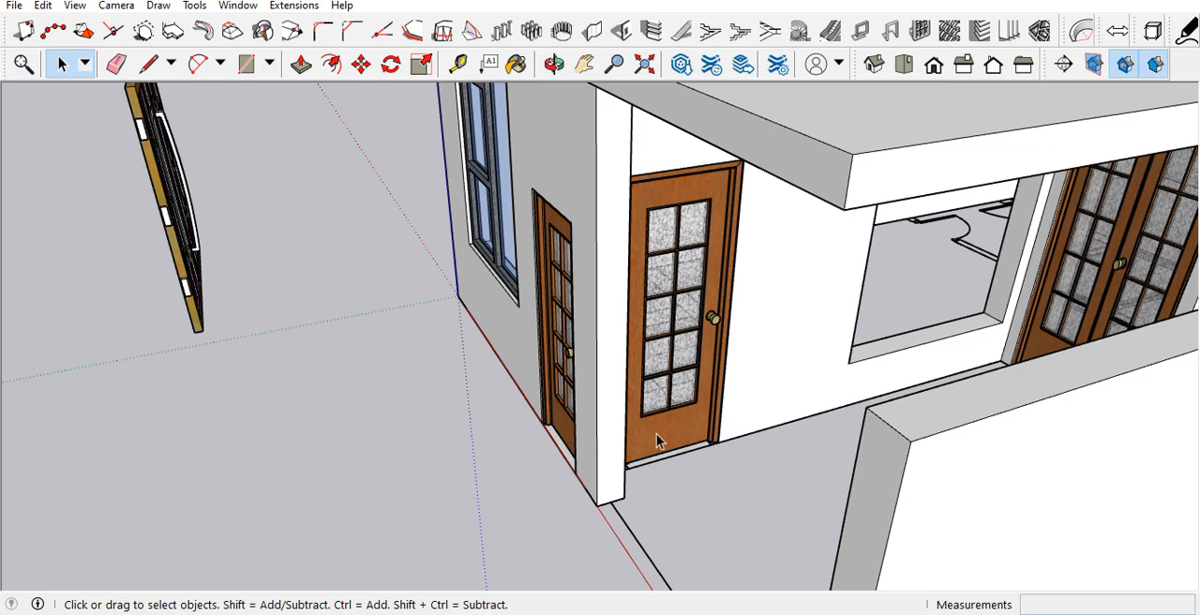
pyautogui.scroll(-5, 654, 436)
pyautogui.moveTo(614, 436); pyautogui.dragTo(579, 362, button='middle')
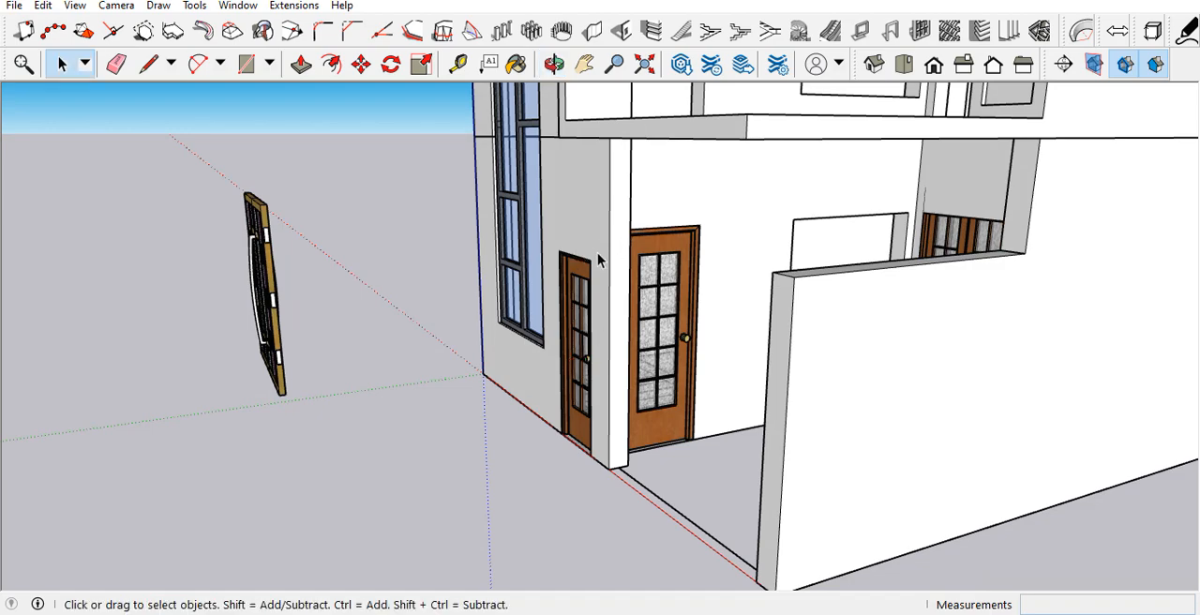
pyautogui.scroll(4, 591, 254)
pyautogui.moveTo(591, 254); pyautogui.dragTo(645, 130, button='middle')
pyautogui.doubleClick(641, 169)
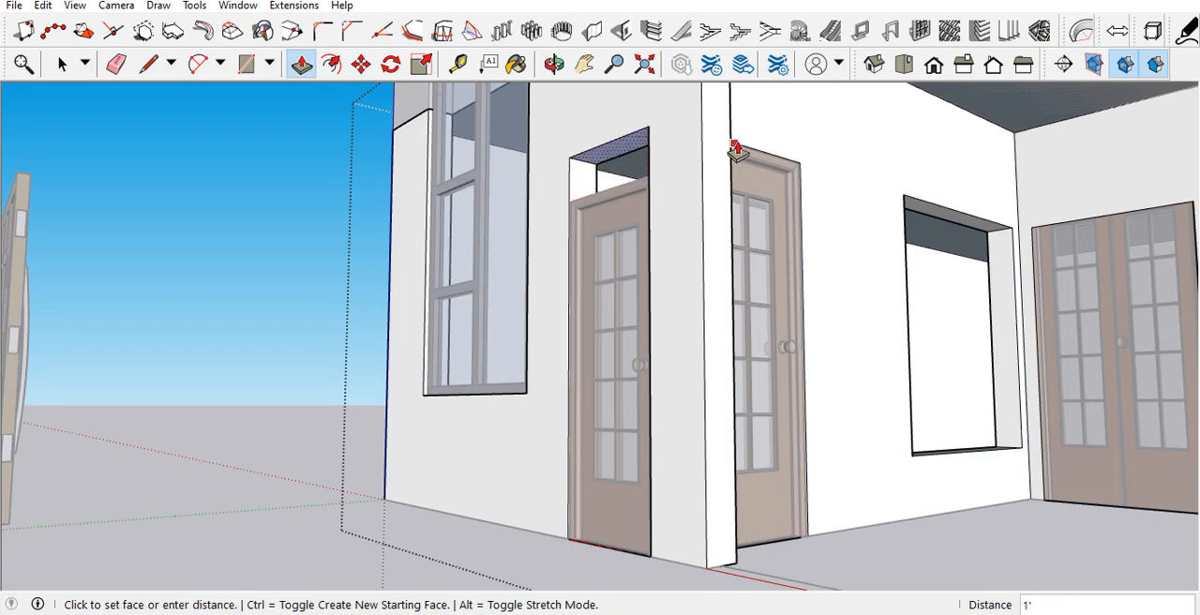
pyautogui.moveTo(639, 167); pyautogui.dragTo(674, 252, button='middle')
pyautogui.press('space')
pyautogui.scroll(-3, 674, 251)
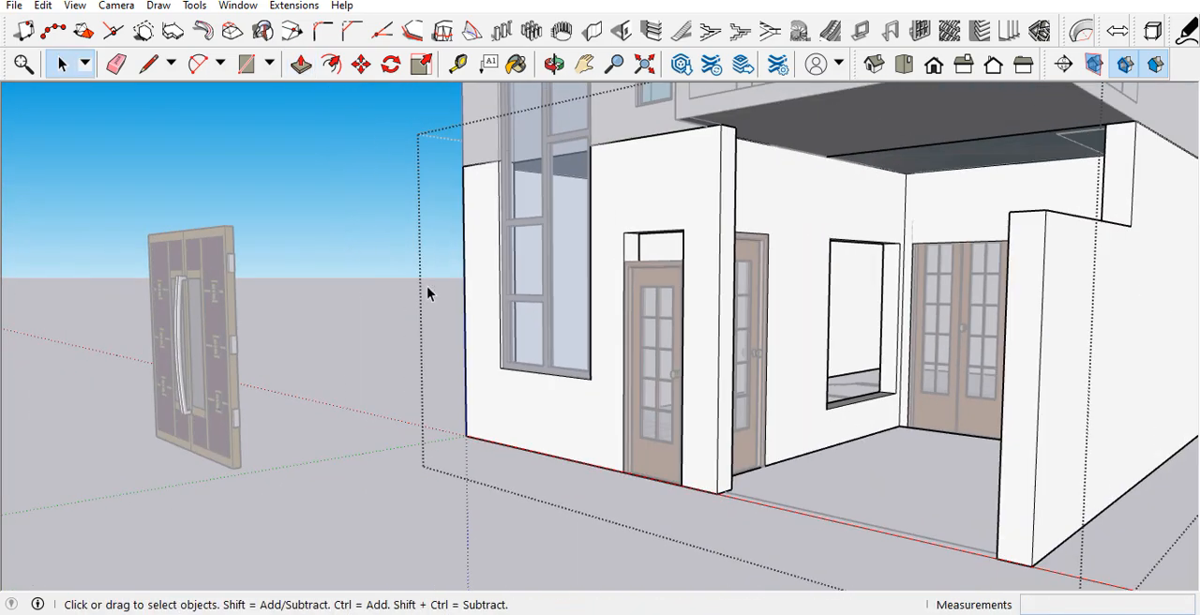
pyautogui.click(399, 294)
# Step: Scale the tower's front door in height to meet the top of its raised opening
pyautogui.scroll(3, 652, 317)
pyautogui.moveTo(681, 306); pyautogui.dragTo(673, 352, button='middle')
pyautogui.press('s')
pyautogui.click(683, 281)
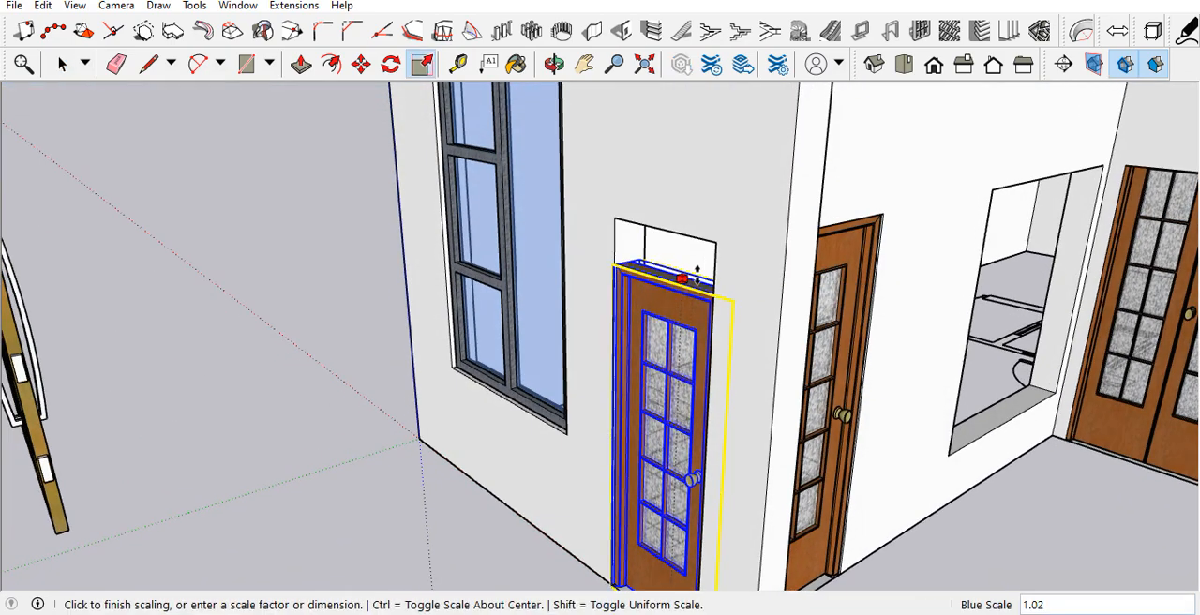
pyautogui.click(717, 245)
pyautogui.press('space')
pyautogui.scroll(-3, 634, 342)
pyautogui.scroll(-2, 634, 343)
pyautogui.click(514, 455)
# Step: Draw a 6' 6" by 3' 10 1/2" rectangle over the window opening beside the double door at the back of the porch
pyautogui.moveTo(691, 375); pyautogui.dragTo(949, 324, button='middle')
pyautogui.scroll(-3, 652, 355)
pyautogui.moveTo(652, 355); pyautogui.dragTo(785, 369, button='middle')
pyautogui.scroll(-3, 786, 369)
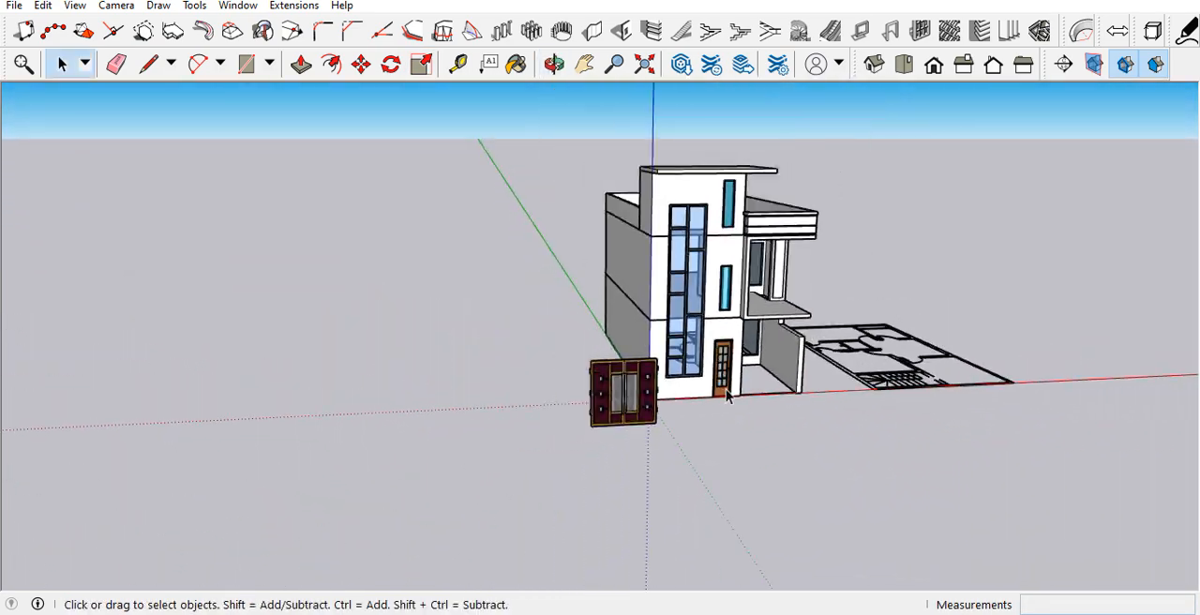
pyautogui.scroll(6, 771, 337)
pyautogui.scroll(-2, 655, 380)
pyautogui.scroll(3, 693, 324)
pyautogui.click(697, 303)
pyautogui.scroll(4, 696, 300)
pyautogui.press('r')
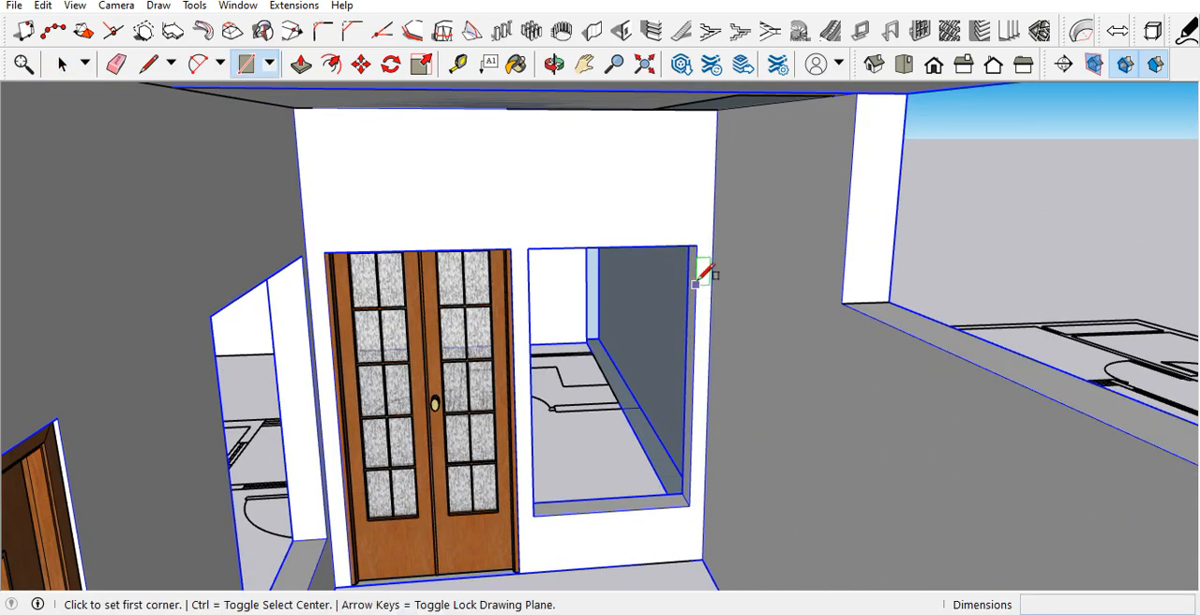
pyautogui.click(697, 245)
pyautogui.click(534, 515)
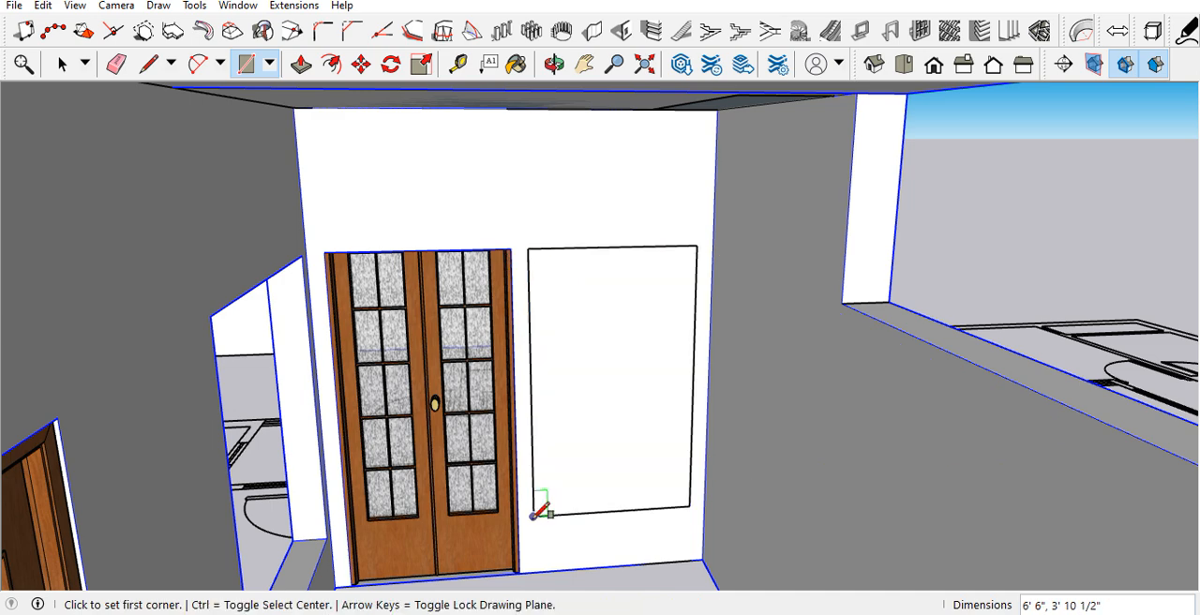
pyautogui.press('space')
# Step: Create a horizontal guide 18" below the top edge of the new window rectangle
pyautogui.press('l')
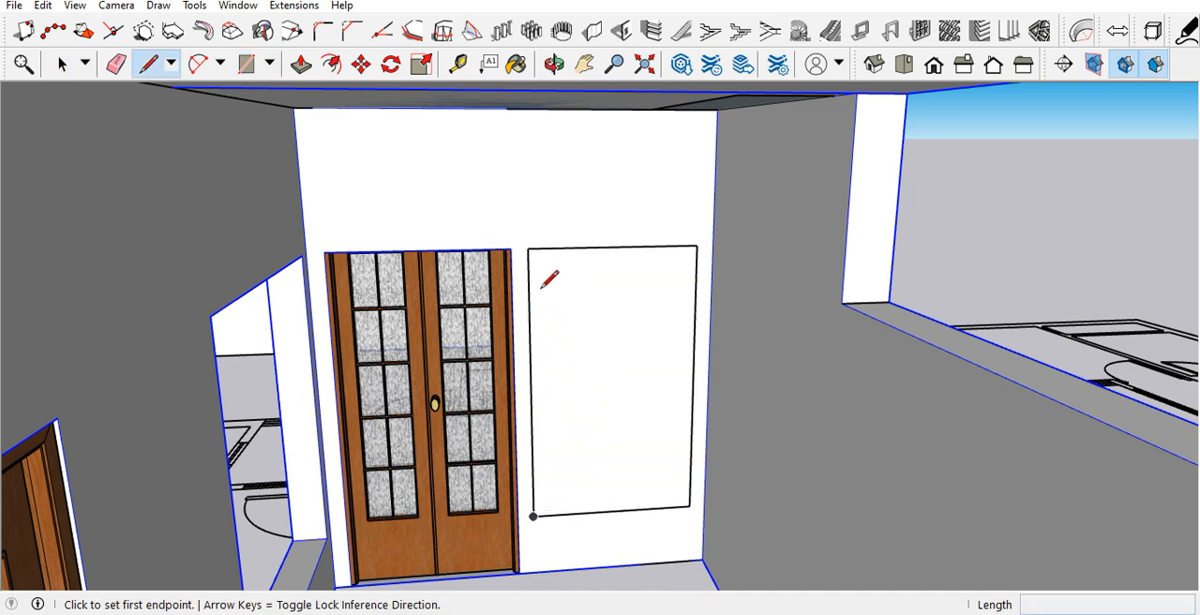
pyautogui.press('t')
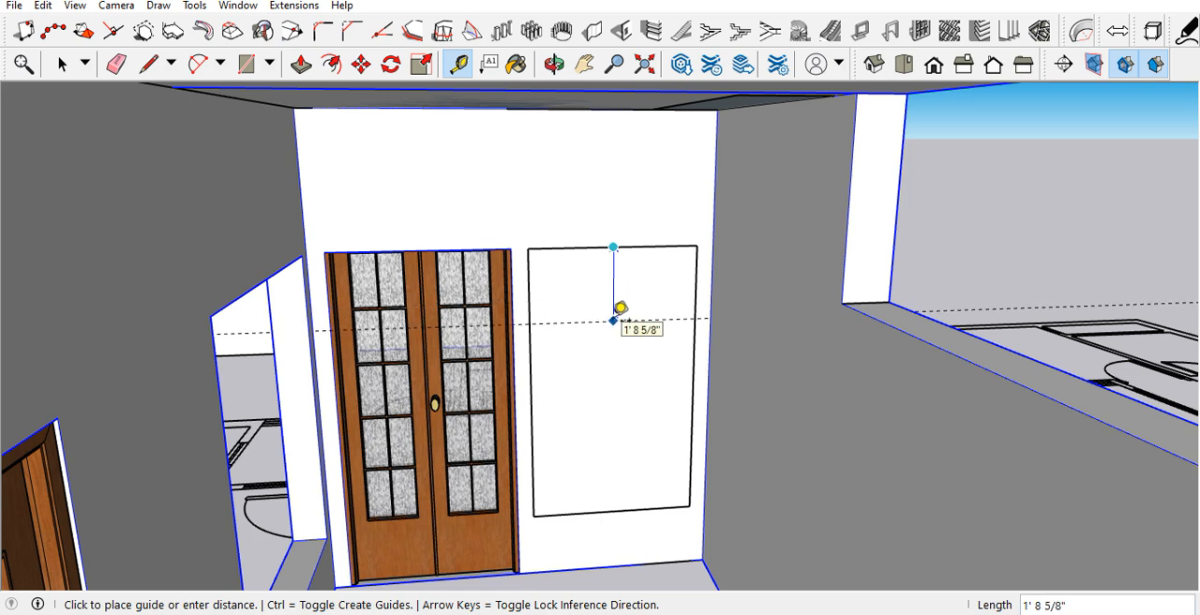
pyautogui.write('18')
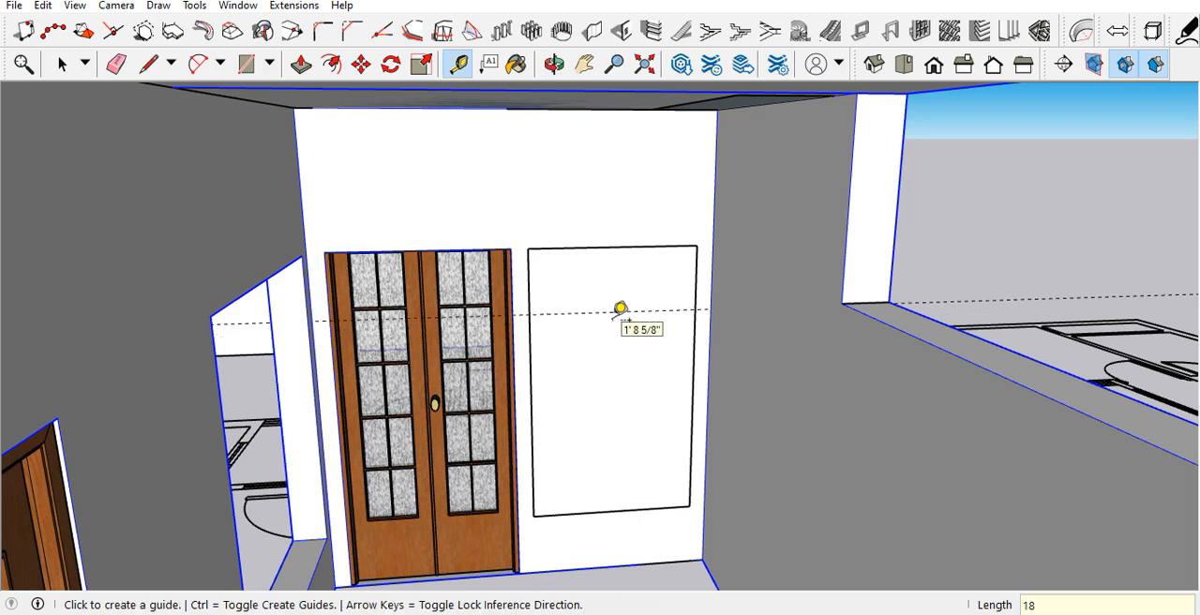
pyautogui.press('Return')
pyautogui.scroll(-3, 619, 317)
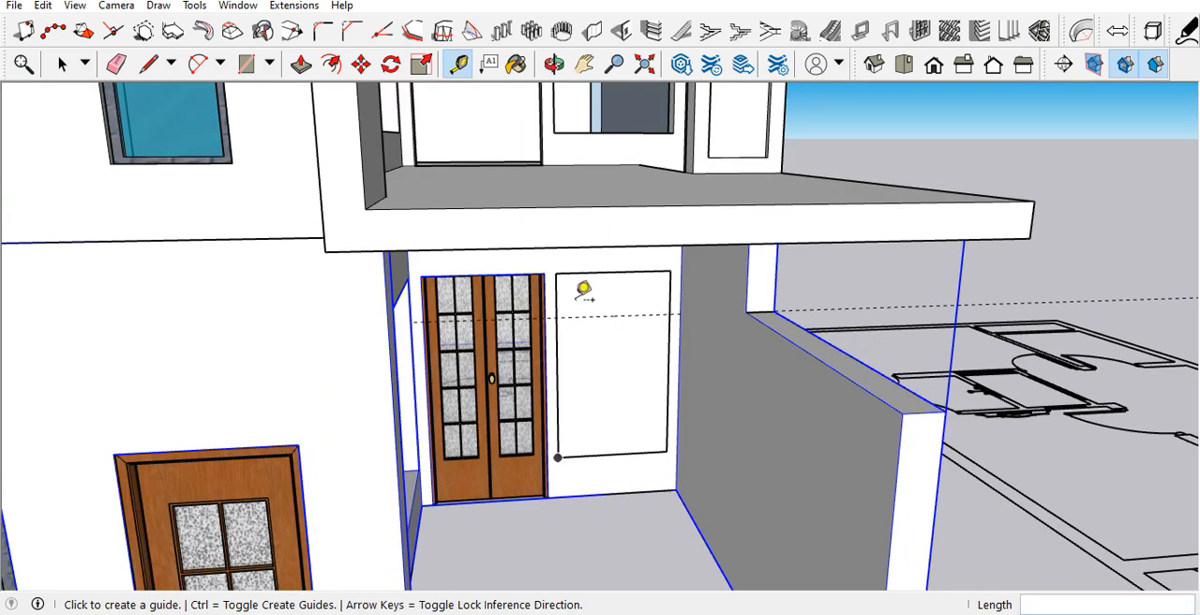
# Step: Divide the porch's back window rectangle with a horizontal line along the guide and a vertical line from its midpoint to the bottom edge
pyautogui.press('l')
pyautogui.scroll(3, 572, 286)
pyautogui.click(551, 323)
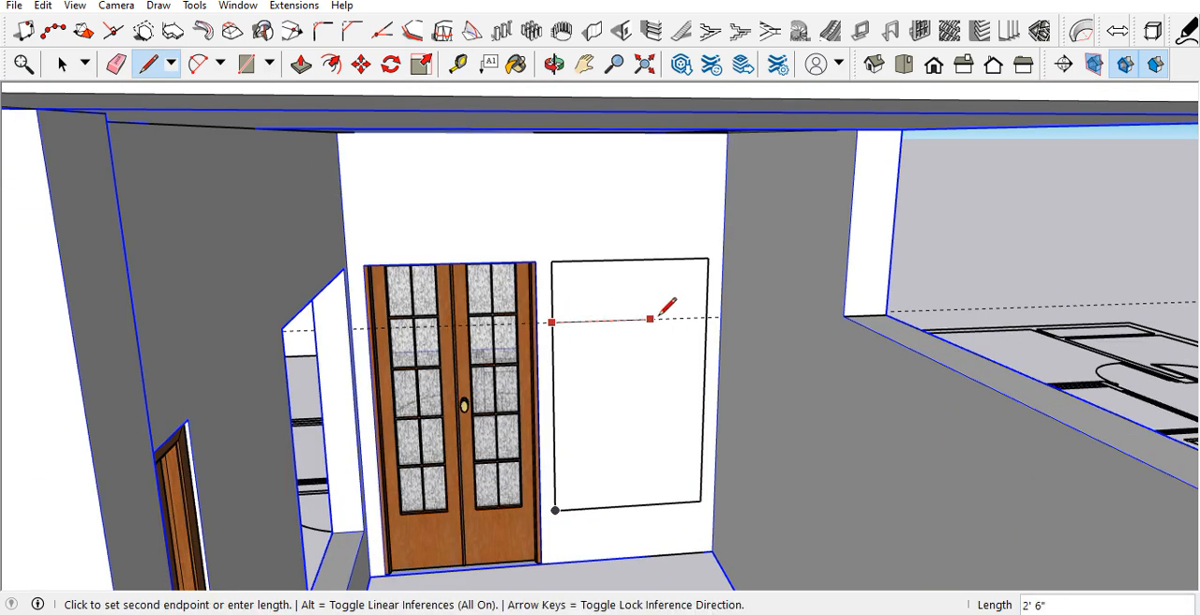
pyautogui.click(708, 319)
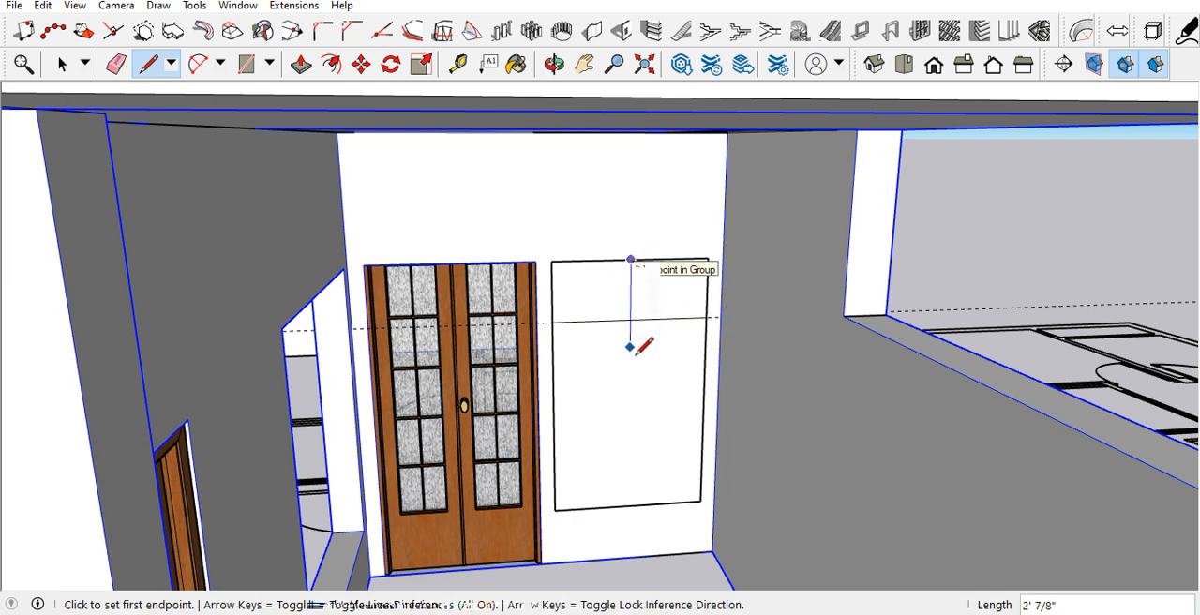
pyautogui.click(630, 260)
pyautogui.press('Escape')
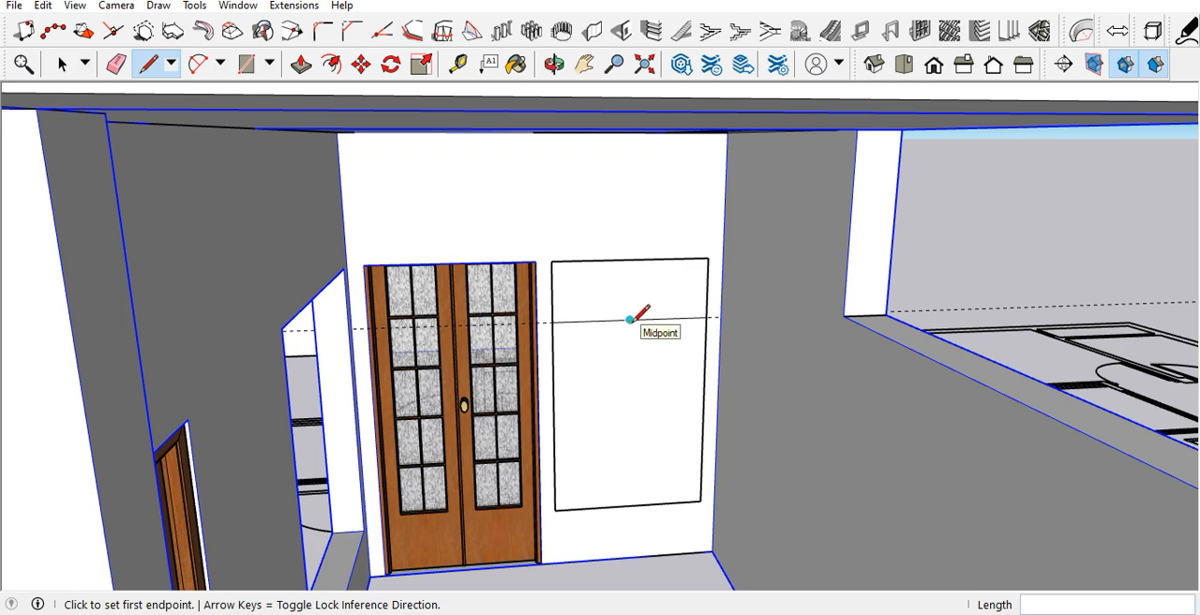
pyautogui.click(630, 320)
pyautogui.click(629, 495)
pyautogui.press('space')
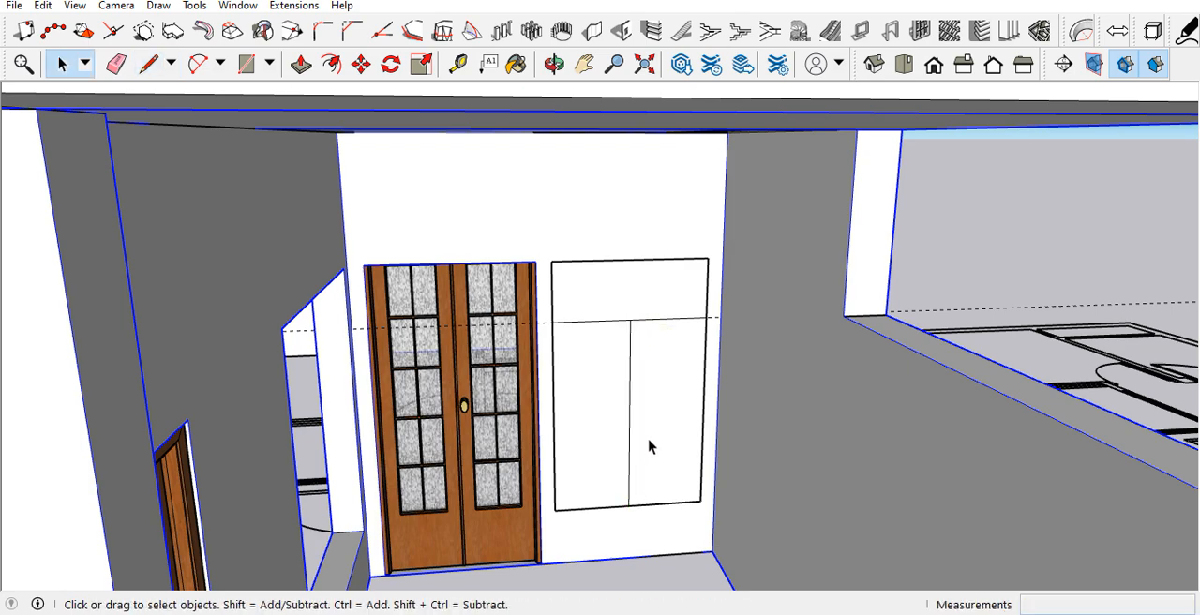
# Step: Turn the back window's three faces into a lattice with 2" width and depth, 1" pane inset, 1/4" pane thickness, Black lattice material and 'Glass' panes
pyautogui.scroll(-5, 647, 448)
pyautogui.moveTo(646, 421); pyautogui.dragTo(645, 332, button='middle')
pyautogui.scroll(3, 619, 325)
pyautogui.scroll(-3, 632, 397)
pyautogui.scroll(3, 645, 332)
pyautogui.scroll(-2, 621, 398)
pyautogui.click(610, 419)
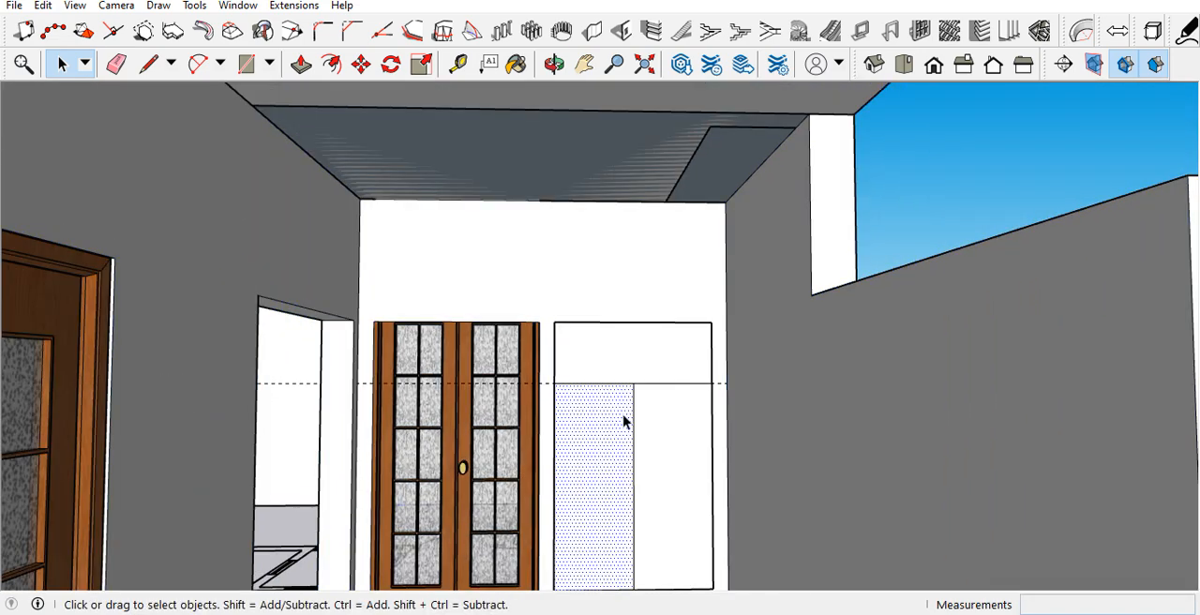
pyautogui.keyDown('ctrl'); pyautogui.click(660, 411); pyautogui.keyUp('ctrl')
pyautogui.keyDown('ctrl'); pyautogui.click(655, 367); pyautogui.keyUp('ctrl')
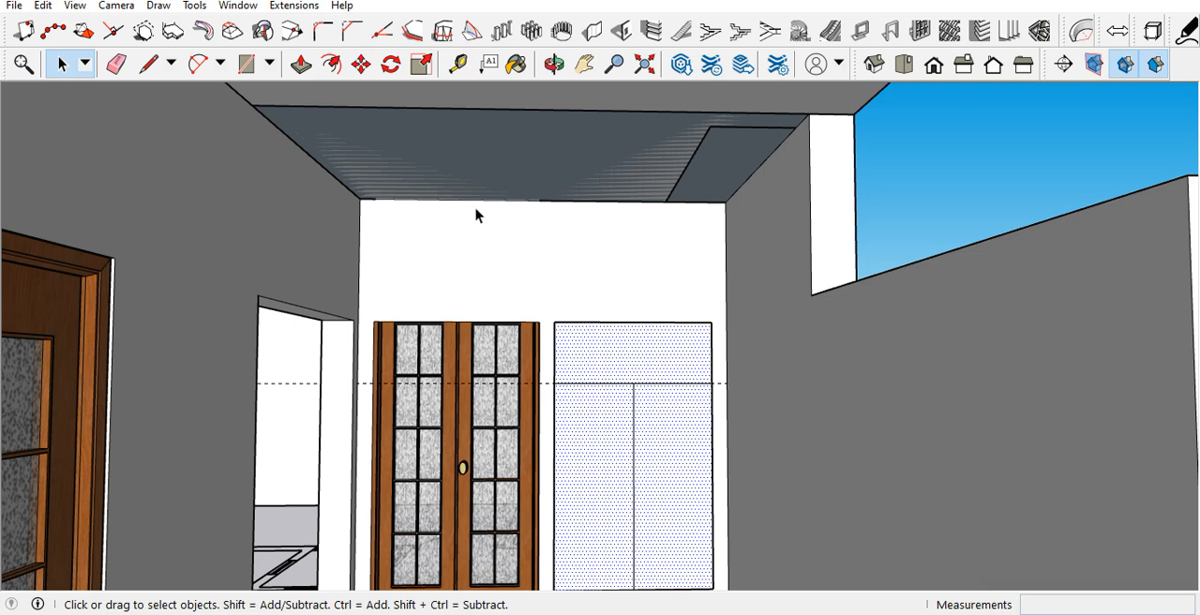
pyautogui.click(296, 5)
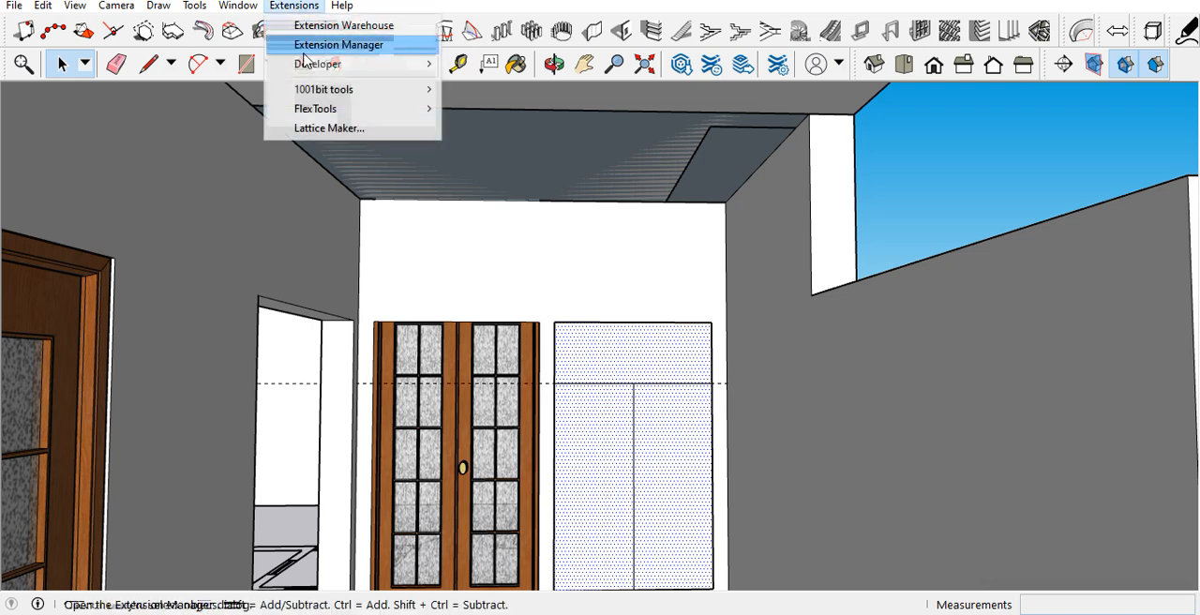
pyautogui.click(322, 130)
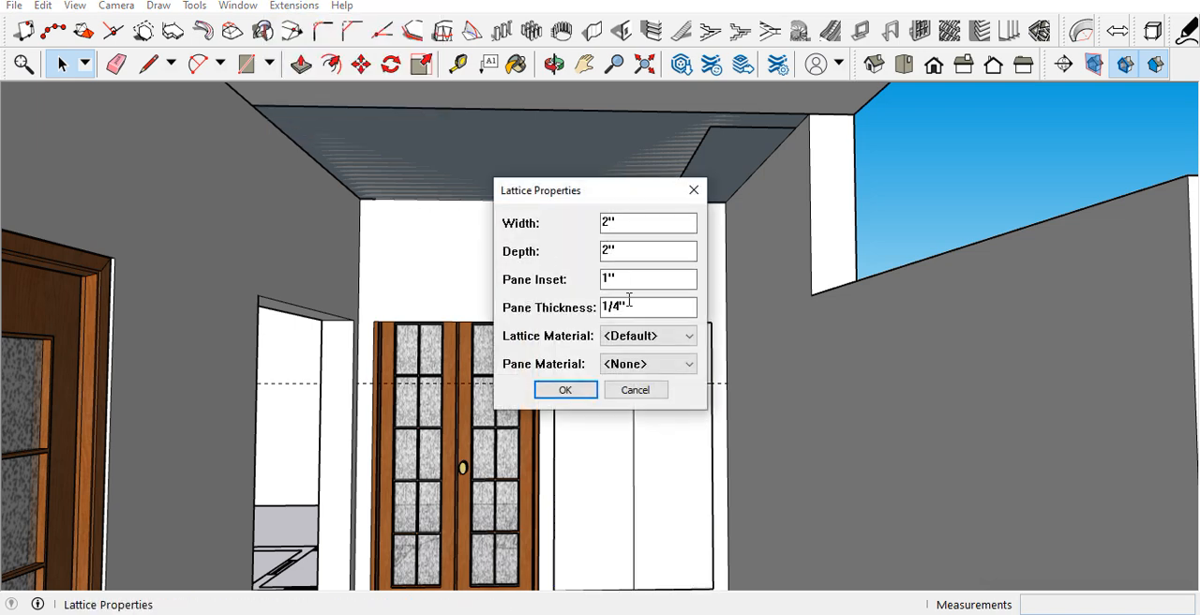
pyautogui.click(642, 340)
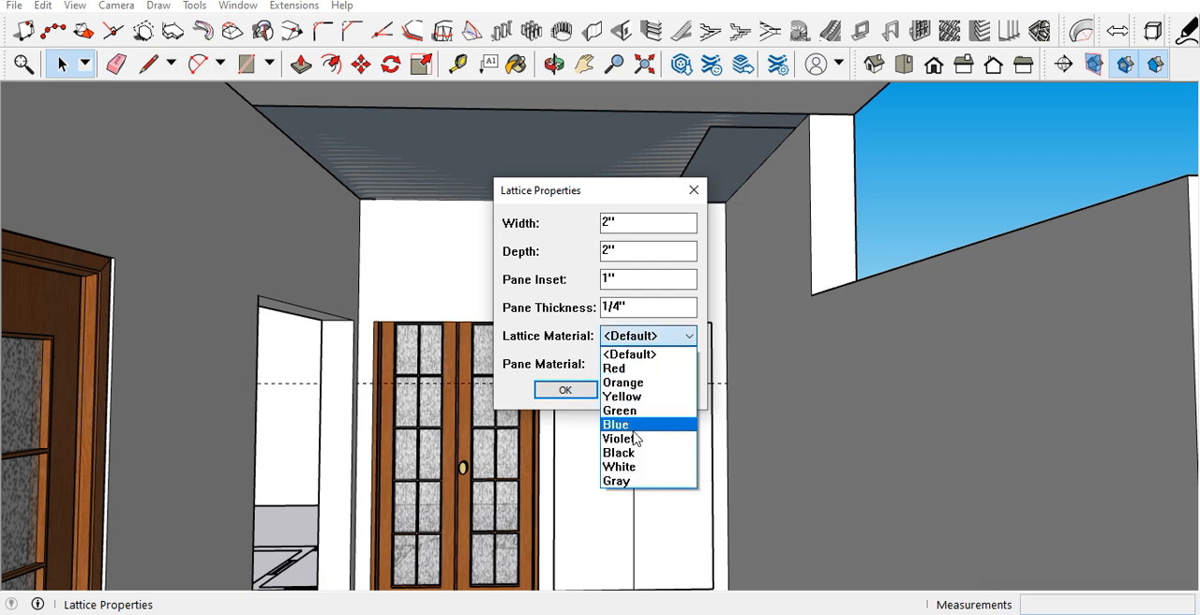
pyautogui.click(632, 455)
pyautogui.click(647, 364)
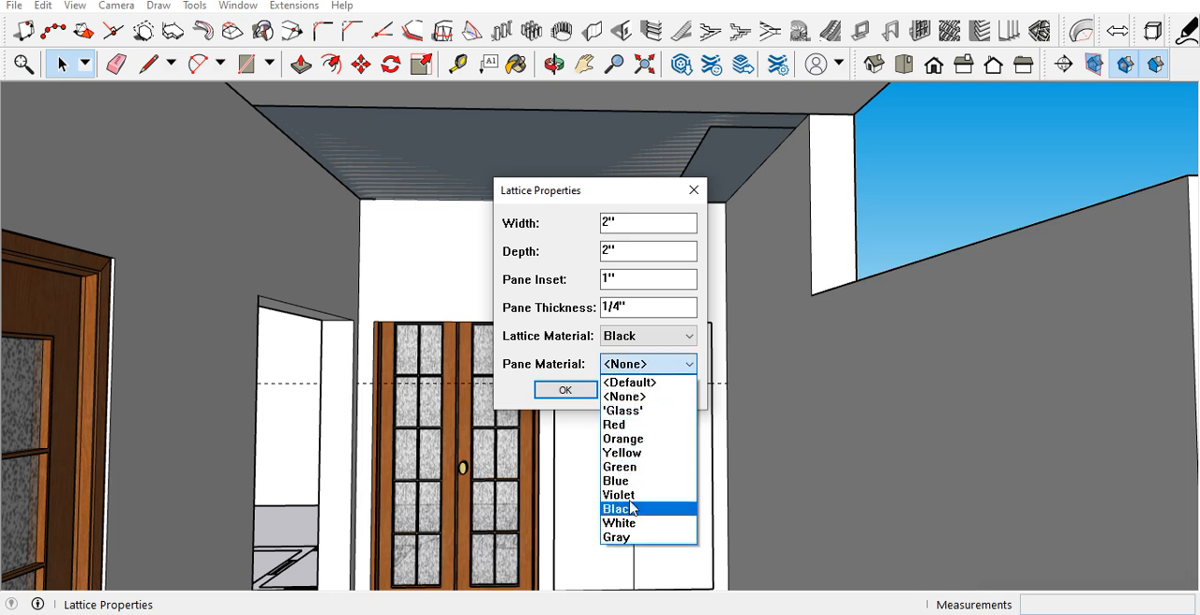
pyautogui.click(633, 412)
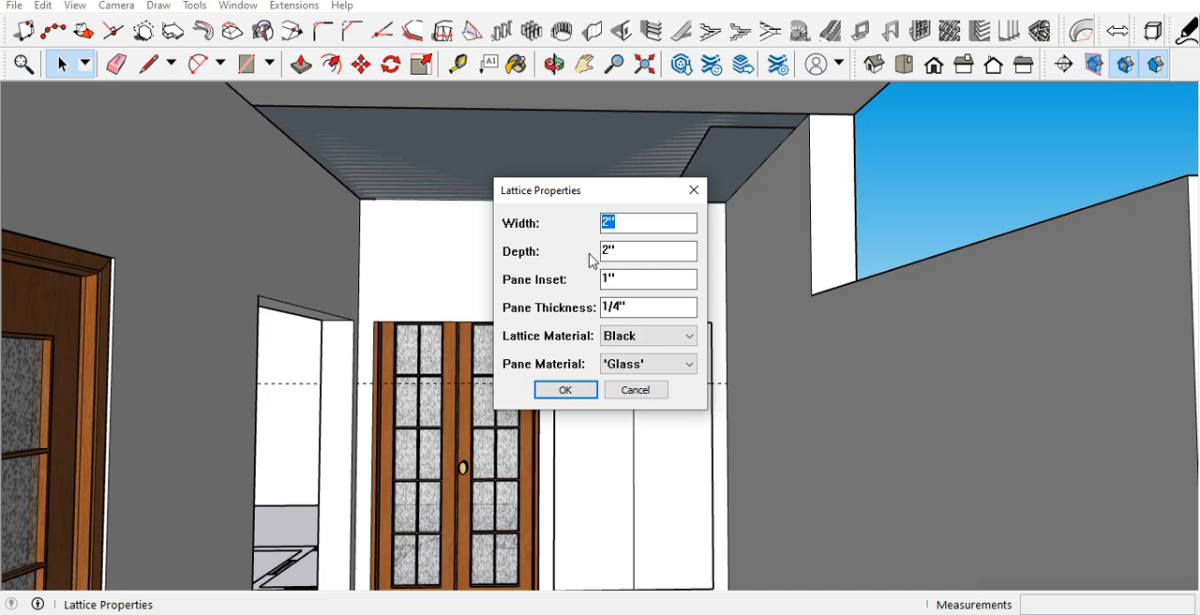
pyautogui.click(564, 389)
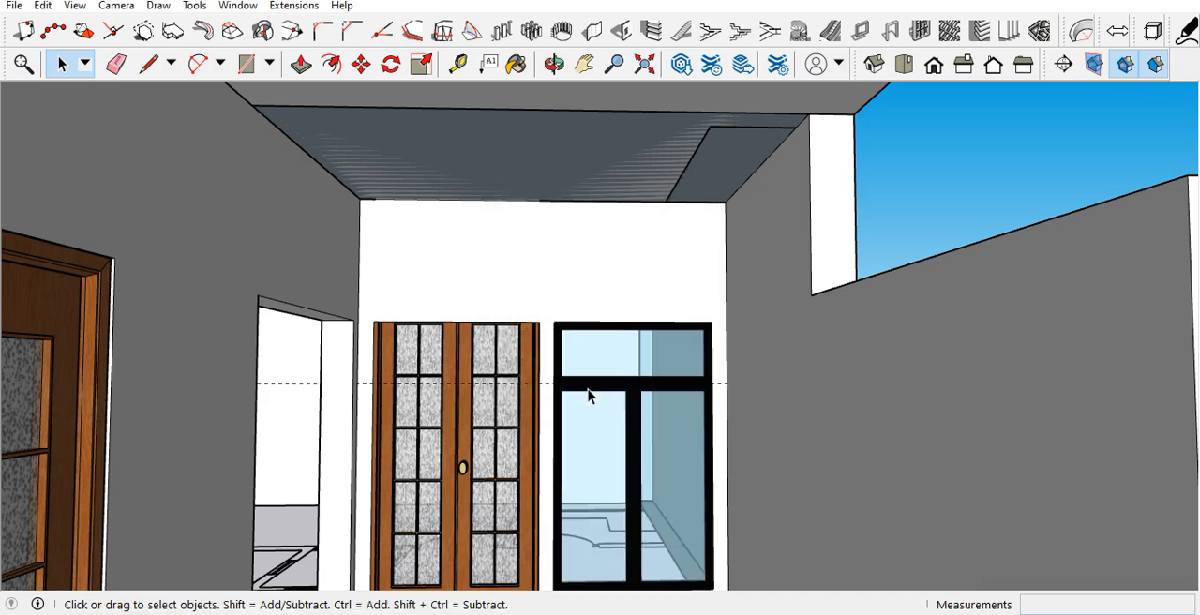
# Step: Move the new back window about 1 1/8" inward into its wall opening
pyautogui.scroll(-6, 651, 441)
pyautogui.scroll(8, 657, 495)
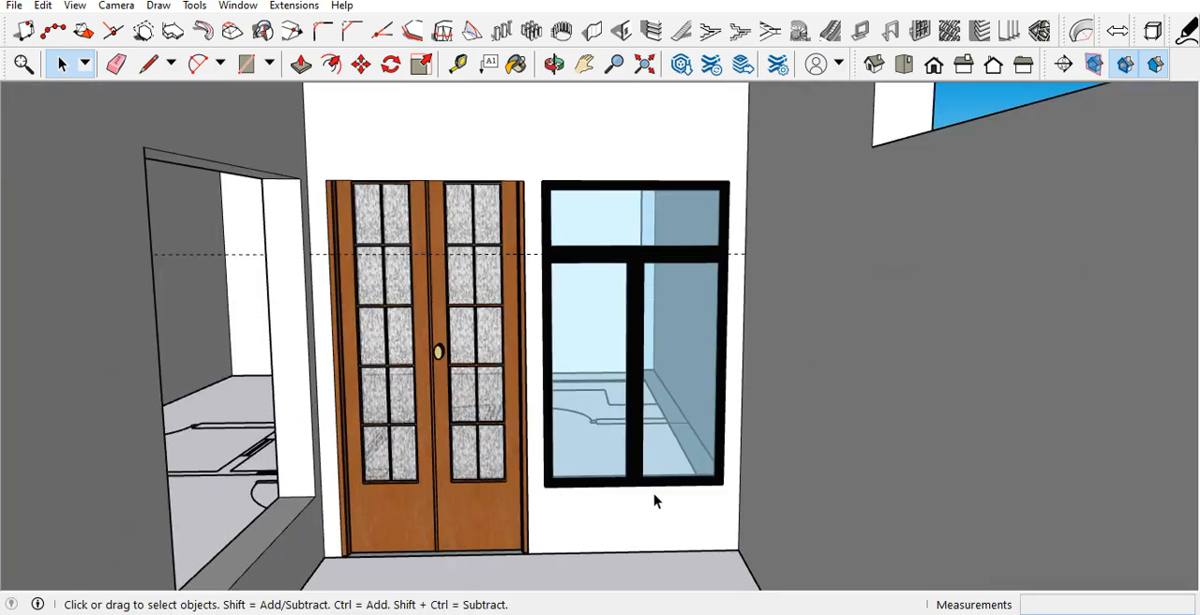
pyautogui.scroll(3, 694, 495)
pyautogui.moveTo(709, 499); pyautogui.dragTo(891, 542, button='middle')
pyautogui.scroll(5, 782, 485)
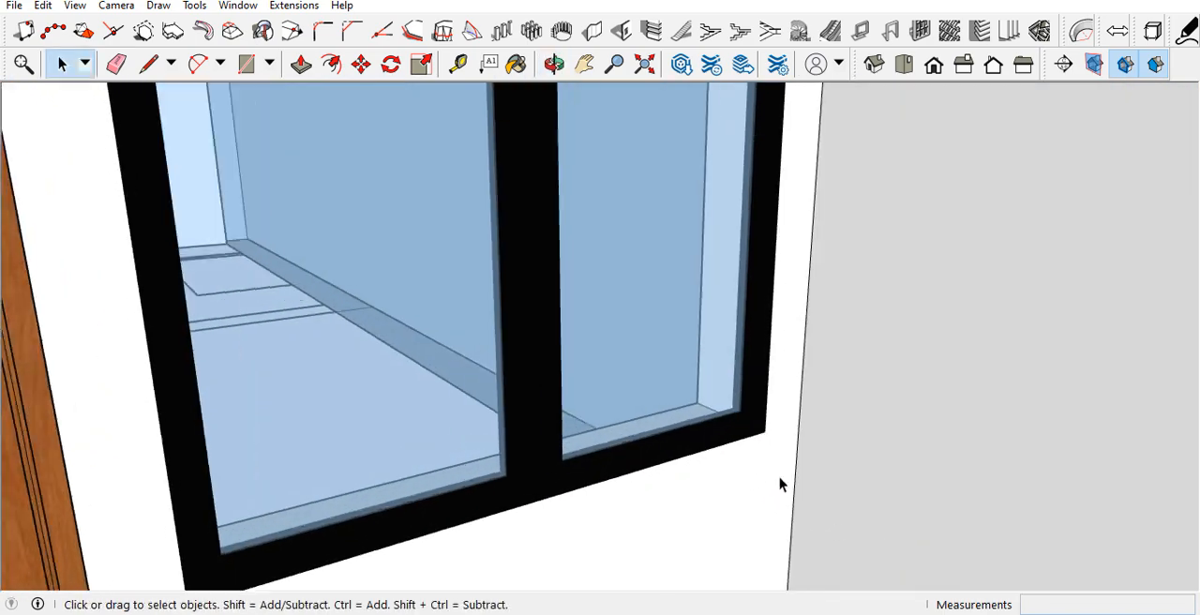
pyautogui.click(751, 426)
pyautogui.press('m')
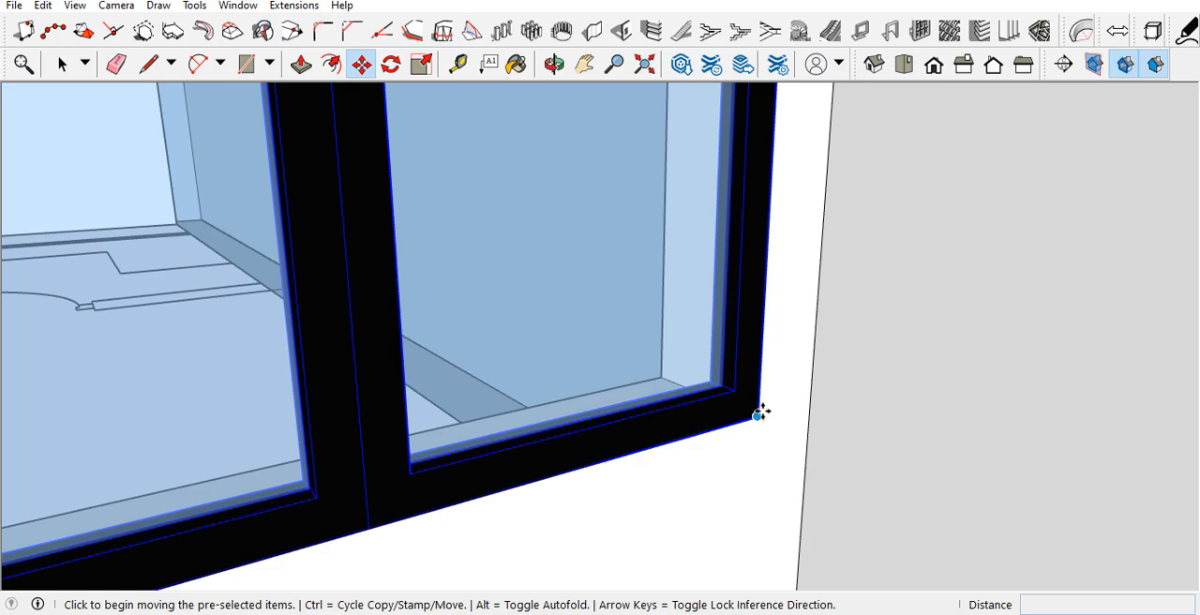
pyautogui.click(759, 410)
pyautogui.click(746, 411)
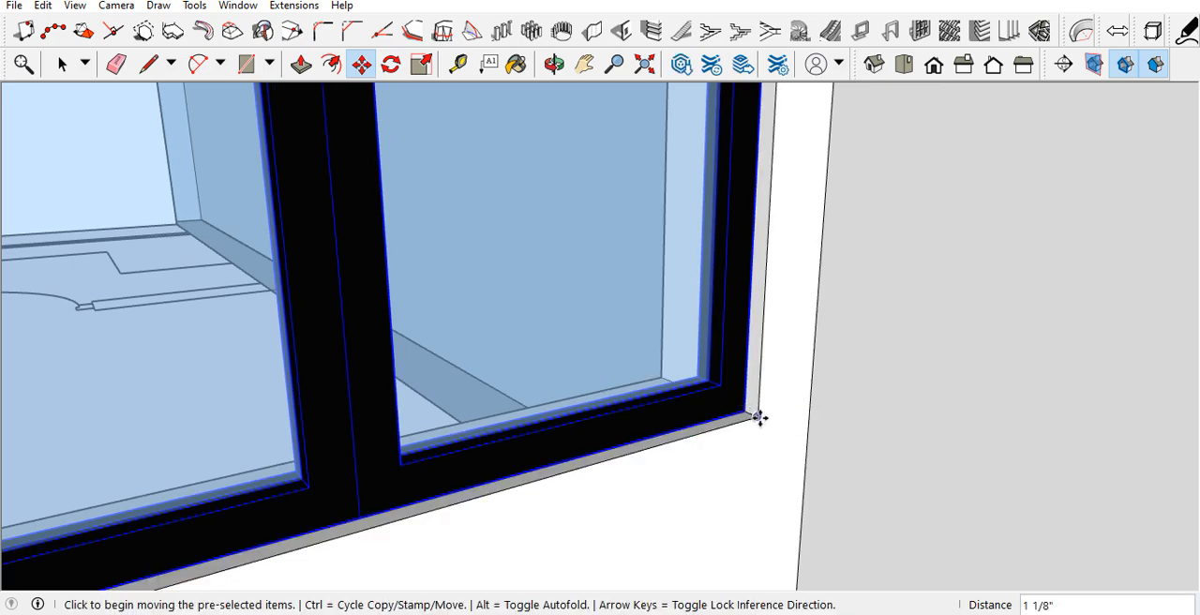
pyautogui.press('ctrl')
pyautogui.click(750, 418)
pyautogui.moveTo(753, 424); pyautogui.dragTo(525, 375, button='middle')
pyautogui.scroll(-4, 646, 409)
pyautogui.scroll(-6, 670, 497)
pyautogui.scroll(5, 637, 267)
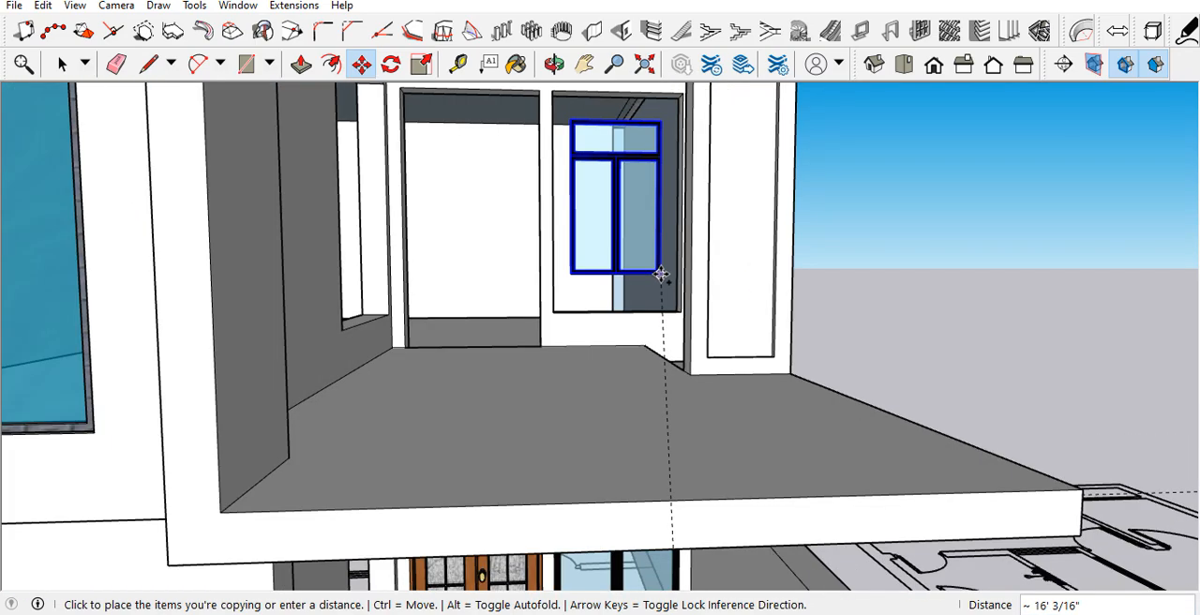
pyautogui.press('space')
# Step: Draw a 6' 6" by 6' rectangle over the window opening in the porch's side wall
pyautogui.scroll(-7, 657, 278)
pyautogui.moveTo(613, 356); pyautogui.dragTo(413, 385, button='middle')
pyautogui.scroll(7, 631, 346)
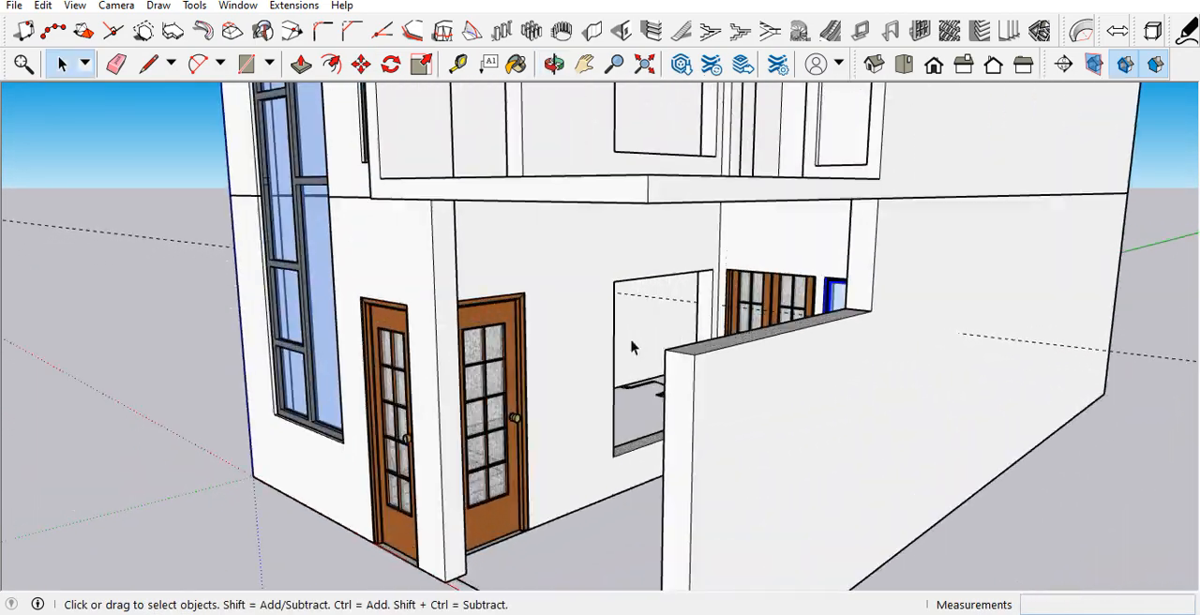
pyautogui.scroll(2, 631, 347)
pyautogui.moveTo(644, 362); pyautogui.dragTo(650, 381, button='middle')
pyautogui.press('r')
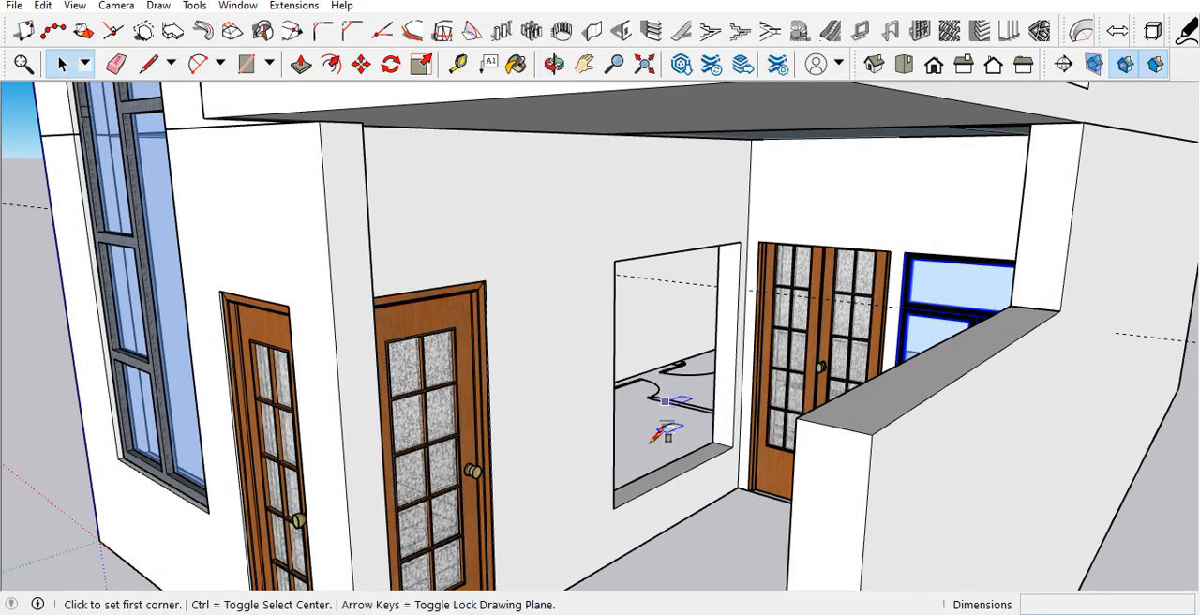
pyautogui.click(614, 508)
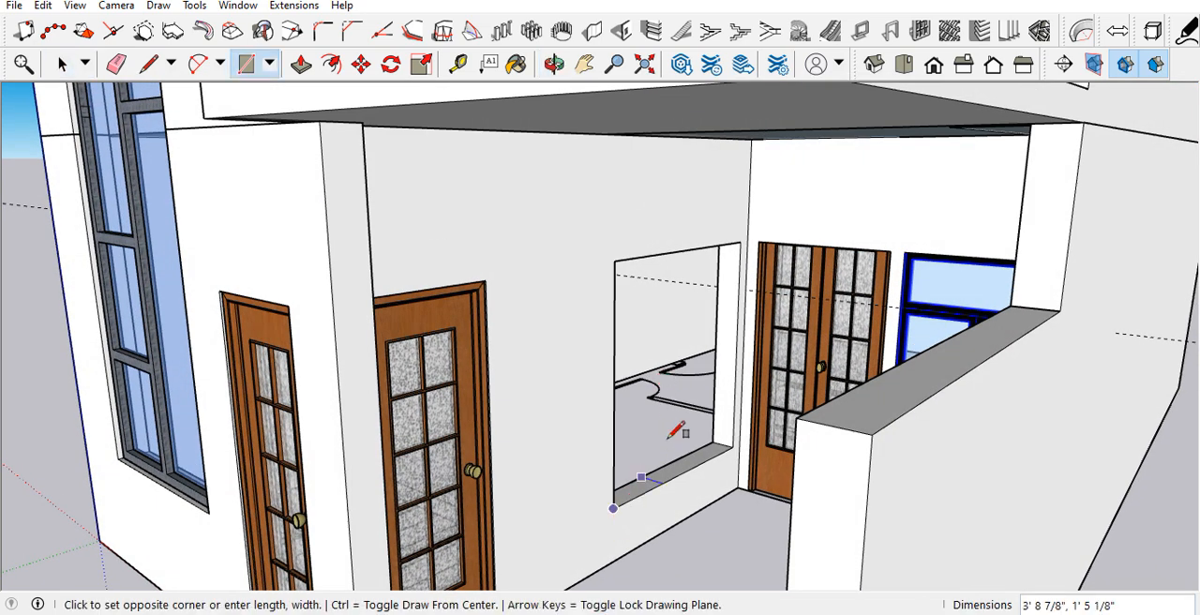
pyautogui.click(743, 242)
# Step: Create a horizontal guide 18" below the top edge of the side window rectangle
pyautogui.press('t')
pyautogui.click(684, 250)
pyautogui.write('18')
pyautogui.press('Return')
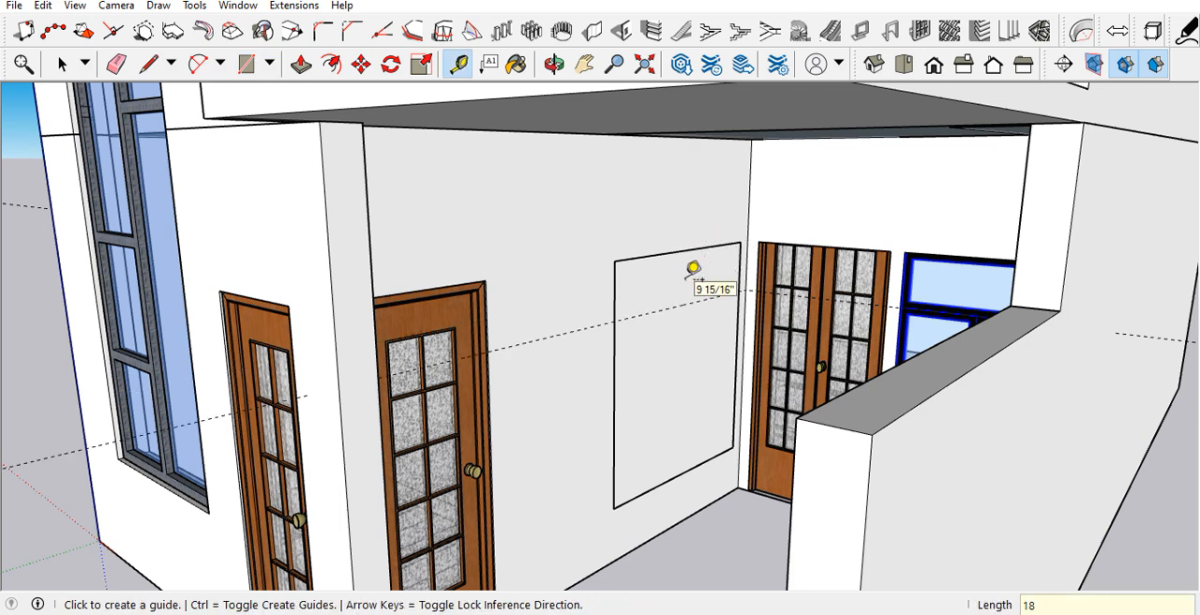
# Step: Divide the side window rectangle with a full-height vertical line at its middle and a full-width horizontal line along the guide
pyautogui.press('l')
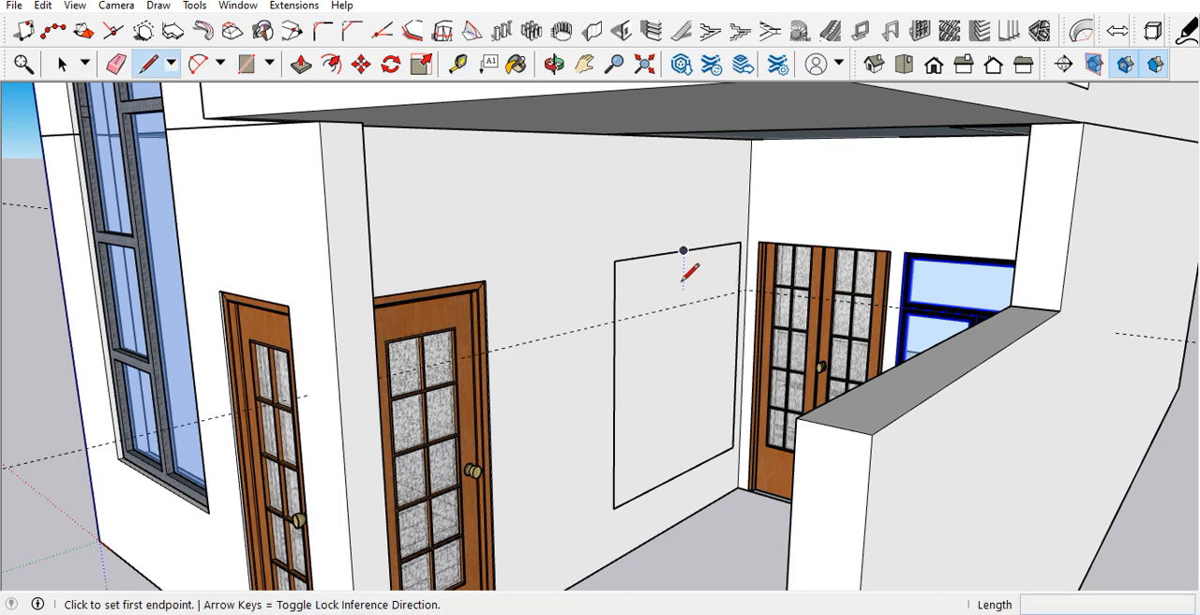
pyautogui.click(683, 251)
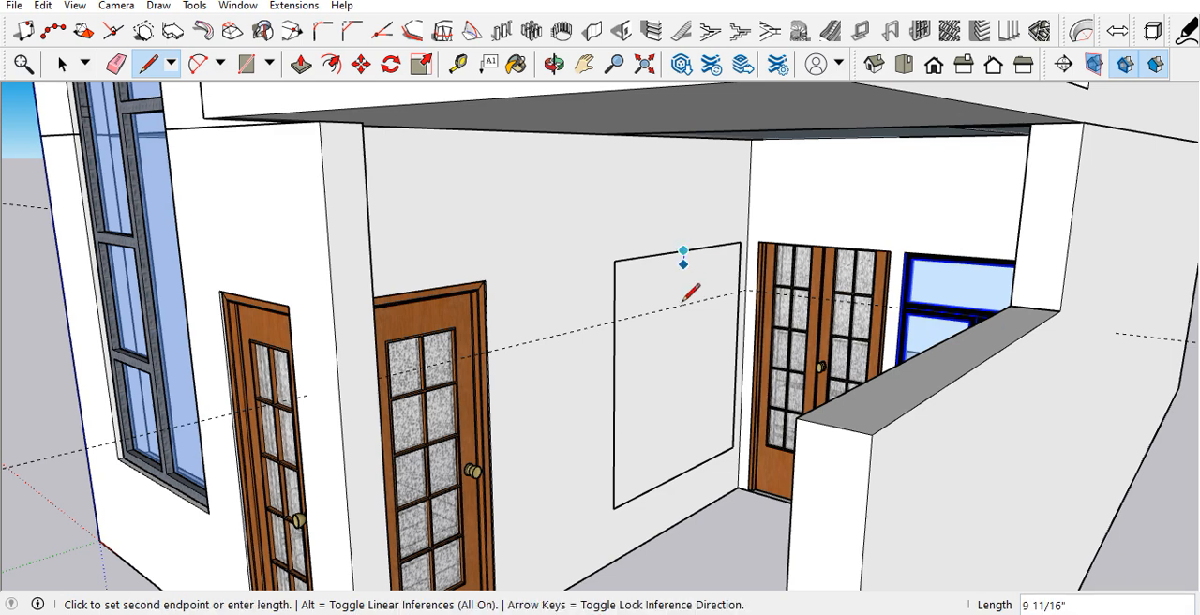
pyautogui.click(679, 475)
pyautogui.click(615, 321)
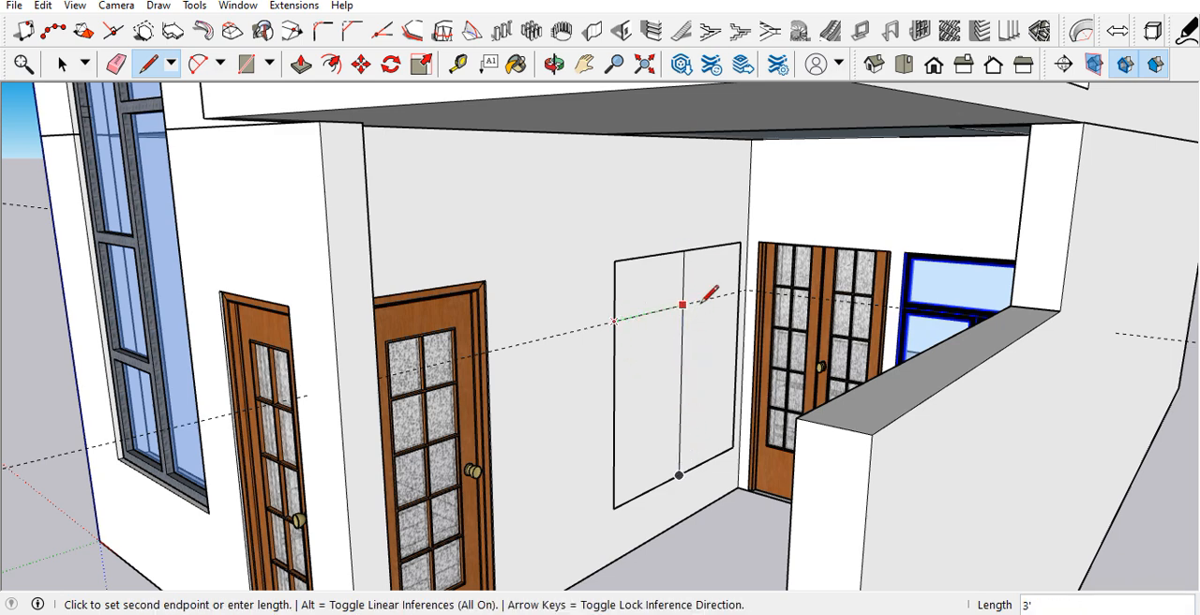
pyautogui.click(739, 293)
pyautogui.press('space')
# Step: Convert all faces of the side window into a black-framed glass lattice using Lattice Maker's current settings
pyautogui.moveTo(898, 292); pyautogui.dragTo(960, 269, button='middle')
pyautogui.moveTo(740, 322); pyautogui.dragTo(634, 340, button='middle')
pyautogui.click(643, 323)
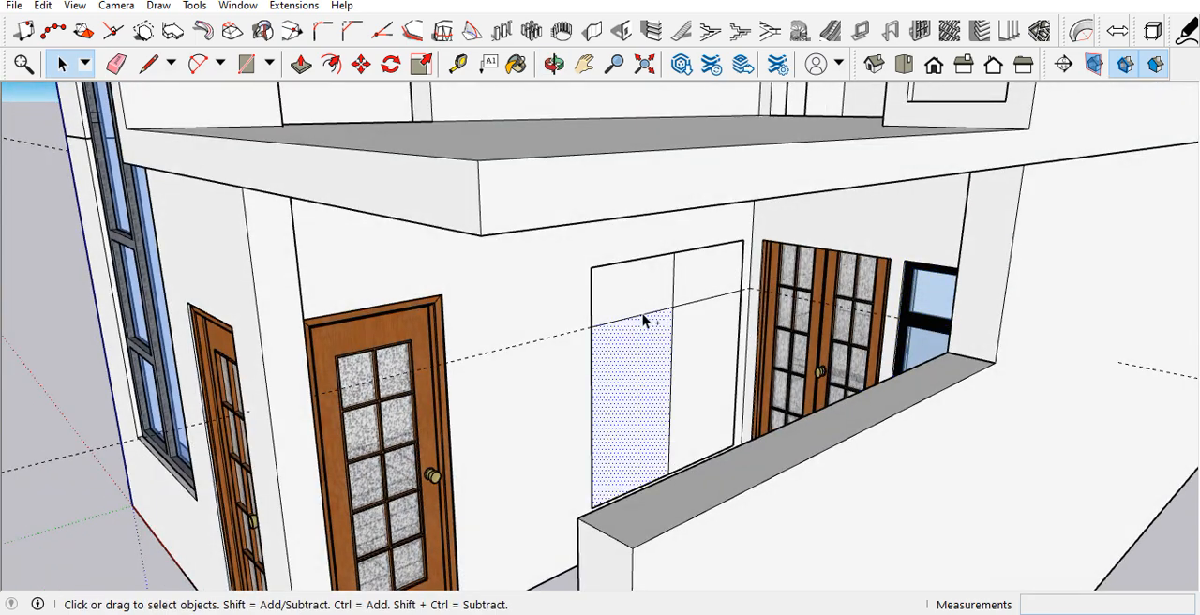
pyautogui.click(293, 6)
pyautogui.click(321, 123)
pyautogui.click(568, 388)
# Step: Move the new side window slightly inward from the wall surface into its opening
pyautogui.moveTo(619, 375); pyautogui.dragTo(677, 397, button='middle')
pyautogui.scroll(5, 677, 397)
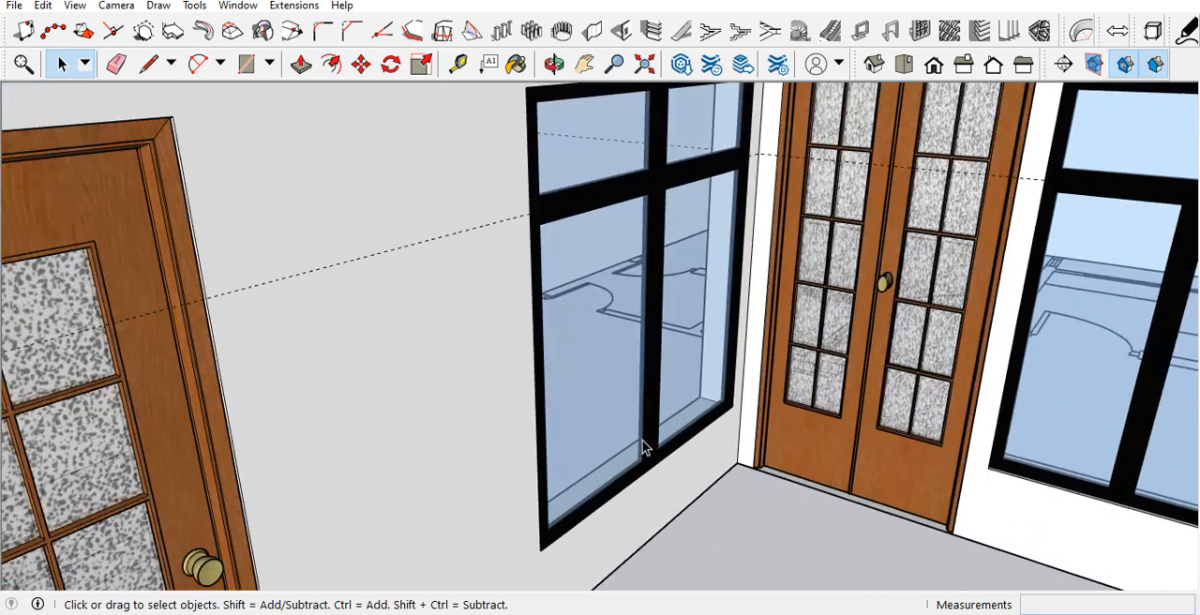
pyautogui.scroll(4, 642, 440)
pyautogui.click(708, 410)
pyautogui.press('m')
pyautogui.scroll(5, 760, 389)
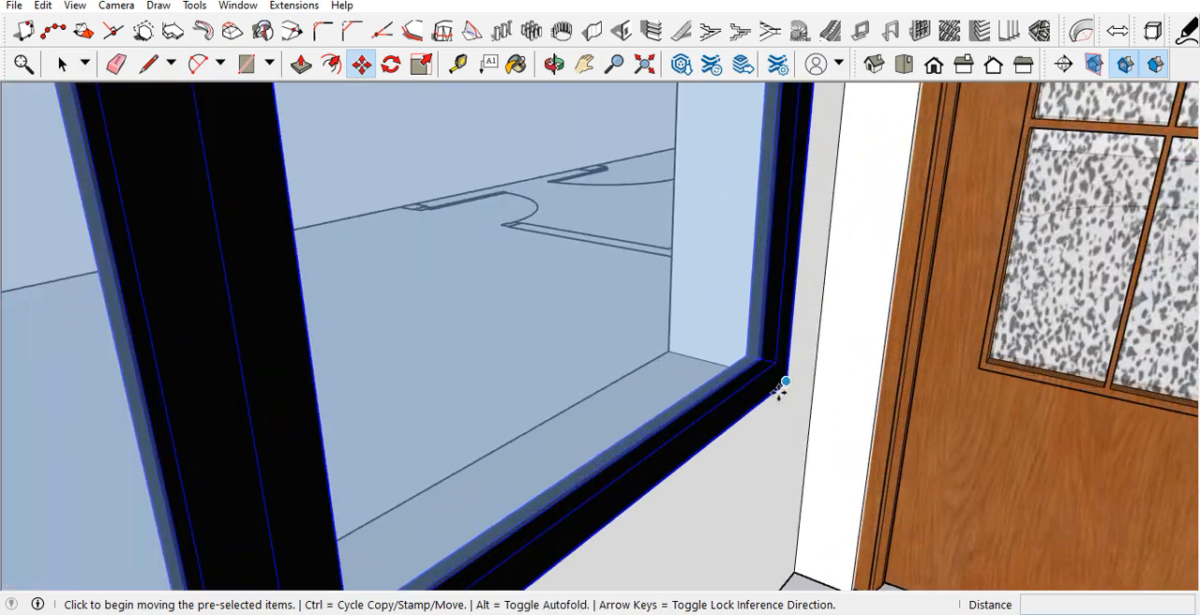
pyautogui.moveTo(786, 385); pyautogui.dragTo(768, 375)
pyautogui.press('space')
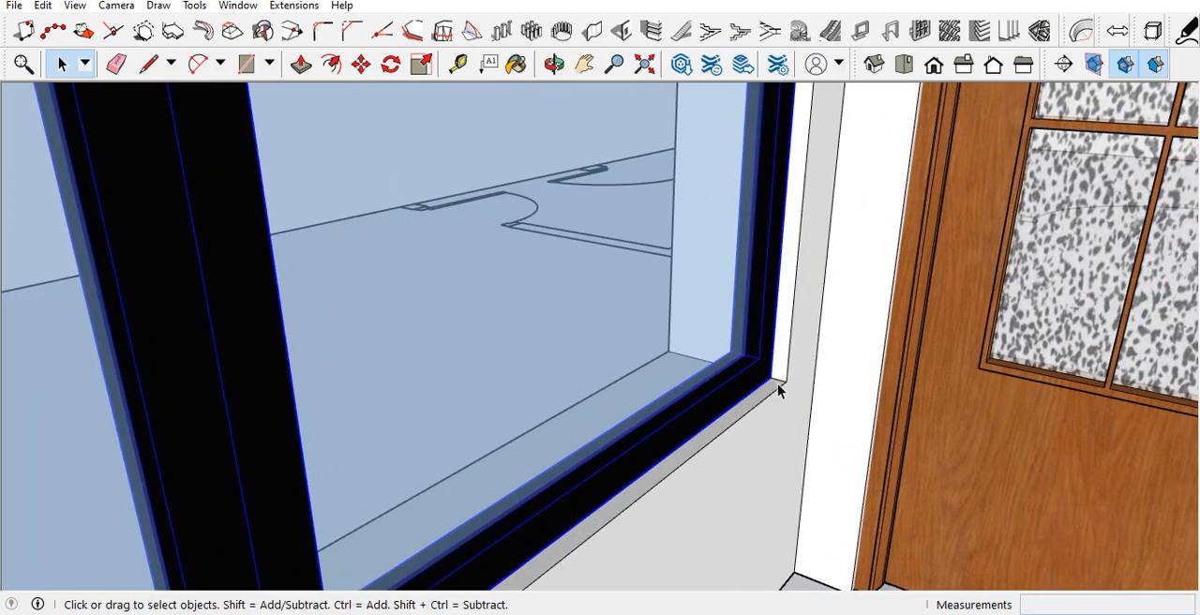
# Step: Copy the porch's two windows and double door straight up 11' into the matching openings on the floor above
pyautogui.scroll(-10, 773, 386)
pyautogui.moveTo(762, 387); pyautogui.dragTo(813, 357, button='middle')
pyautogui.keyDown('ctrl'); pyautogui.click(805, 355); pyautogui.keyUp('ctrl')
pyautogui.scroll(5, 886, 399)
pyautogui.moveTo(940, 393); pyautogui.dragTo(1014, 419, button='middle')
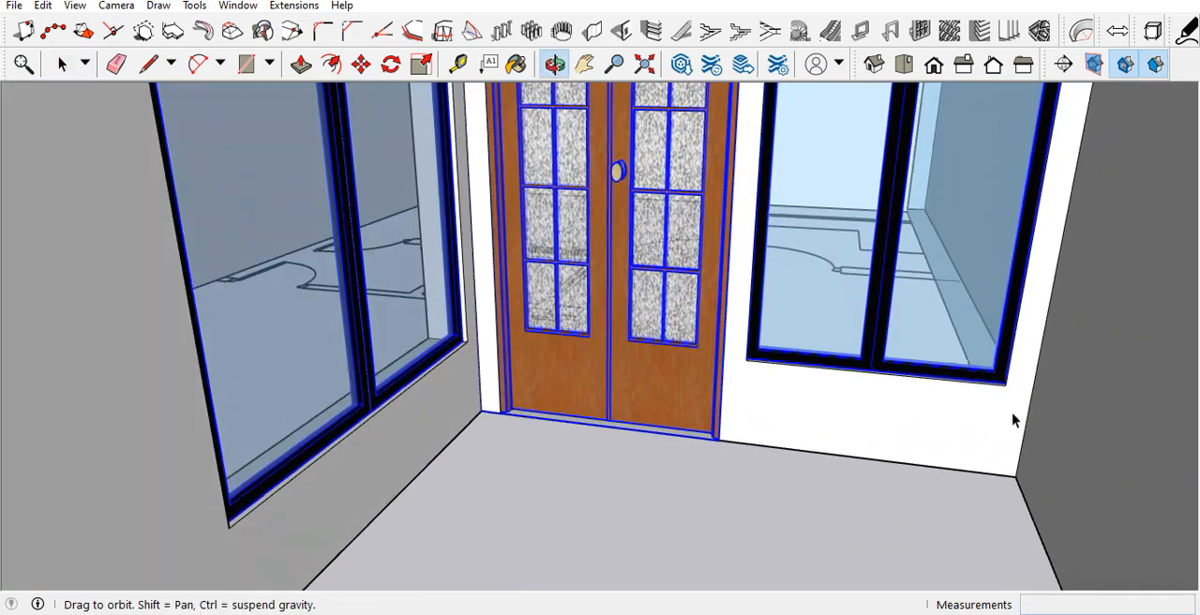
pyautogui.scroll(2, 1008, 394)
pyautogui.press('m')
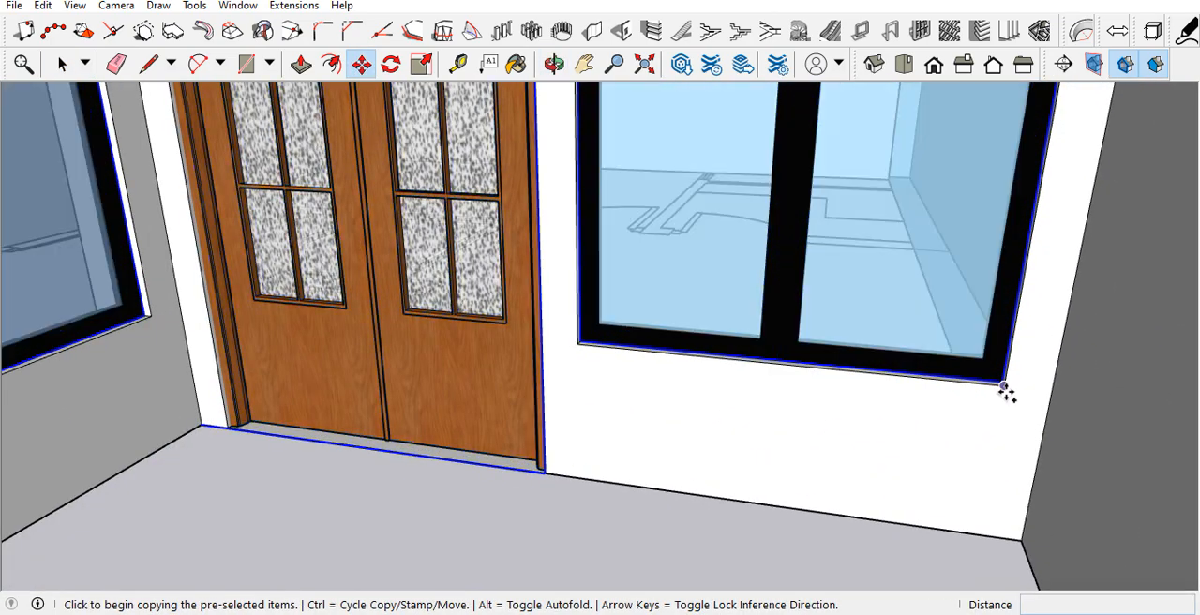
pyautogui.click(1004, 387)
pyautogui.scroll(-10, 910, 434)
pyautogui.scroll(4, 897, 246)
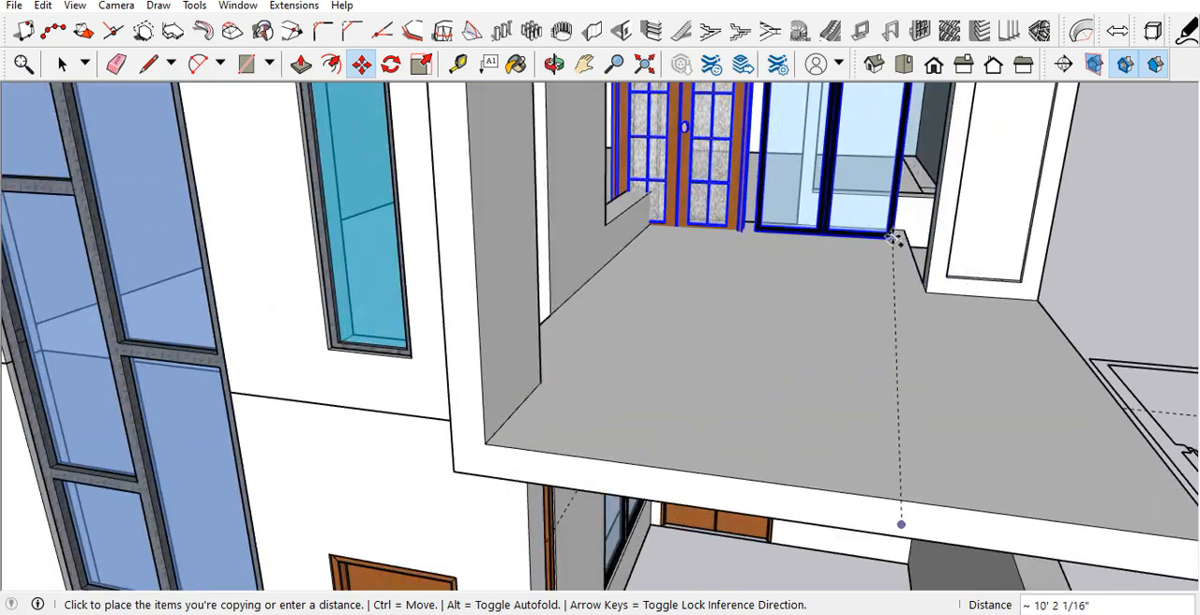
pyautogui.scroll(6, 894, 239)
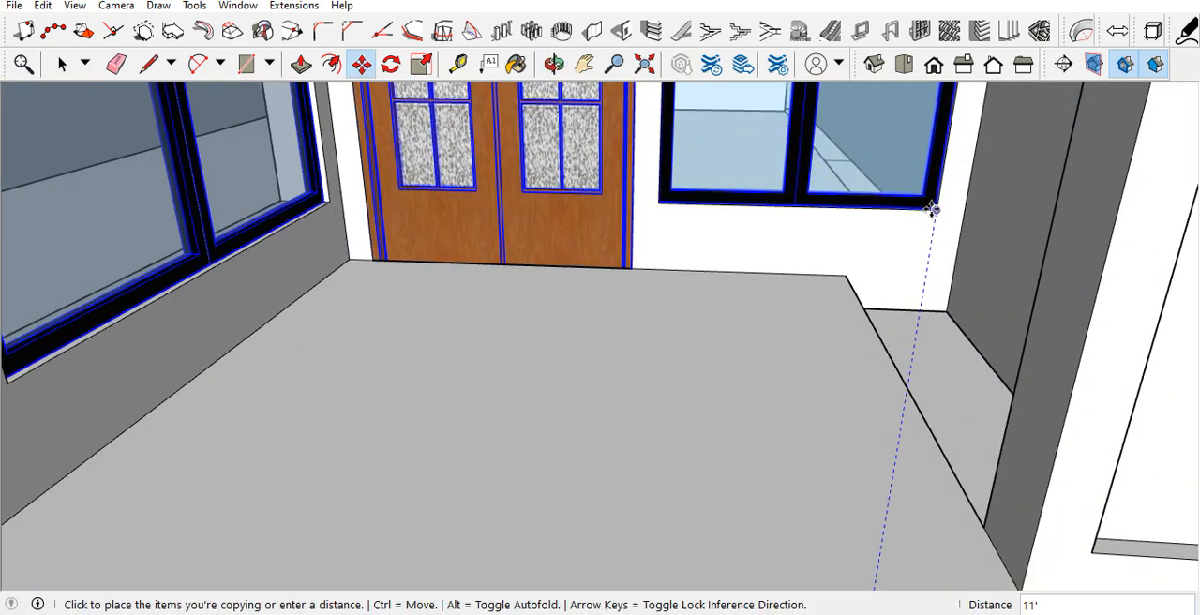
pyautogui.click(935, 210)
pyautogui.scroll(-3, 779, 266)
pyautogui.scroll(3, 842, 300)
pyautogui.press('space')
# Step: Scale the ground-floor porch double door down in height so its top fits the door opening
pyautogui.moveTo(833, 287); pyautogui.dragTo(816, 313, button='middle')
pyautogui.scroll(-6, 740, 345)
pyautogui.moveTo(706, 368); pyautogui.dragTo(626, 255, button='middle')
pyautogui.scroll(-2, 701, 312)
pyautogui.moveTo(701, 307); pyautogui.dragTo(720, 279, button='middle')
pyautogui.scroll(-2, 722, 280)
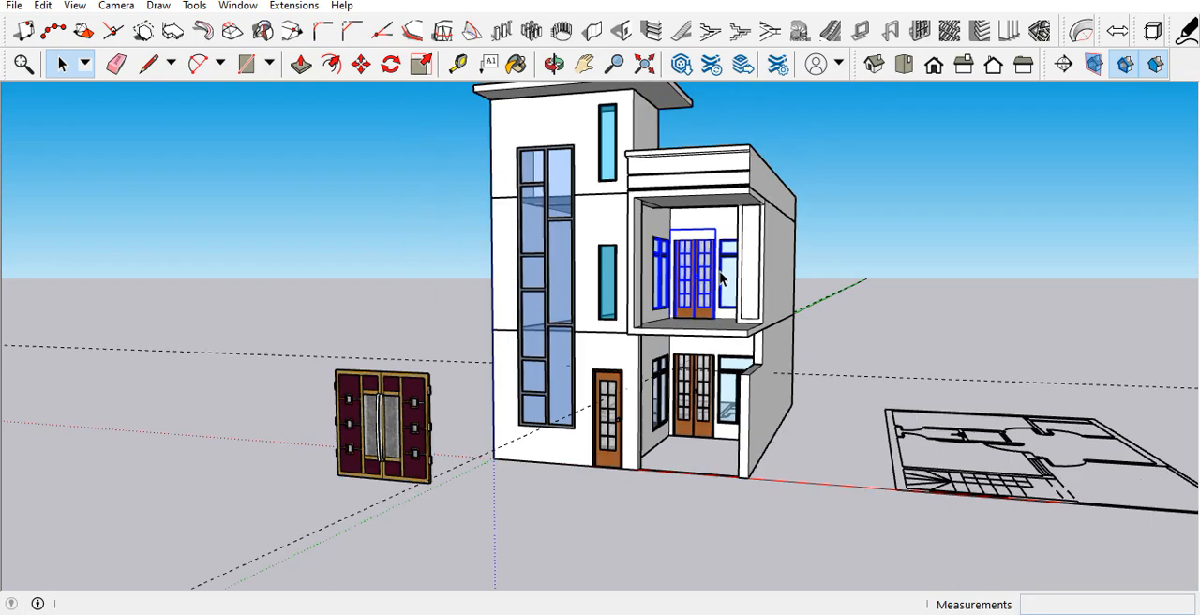
pyautogui.scroll(2, 702, 343)
pyautogui.scroll(8, 699, 394)
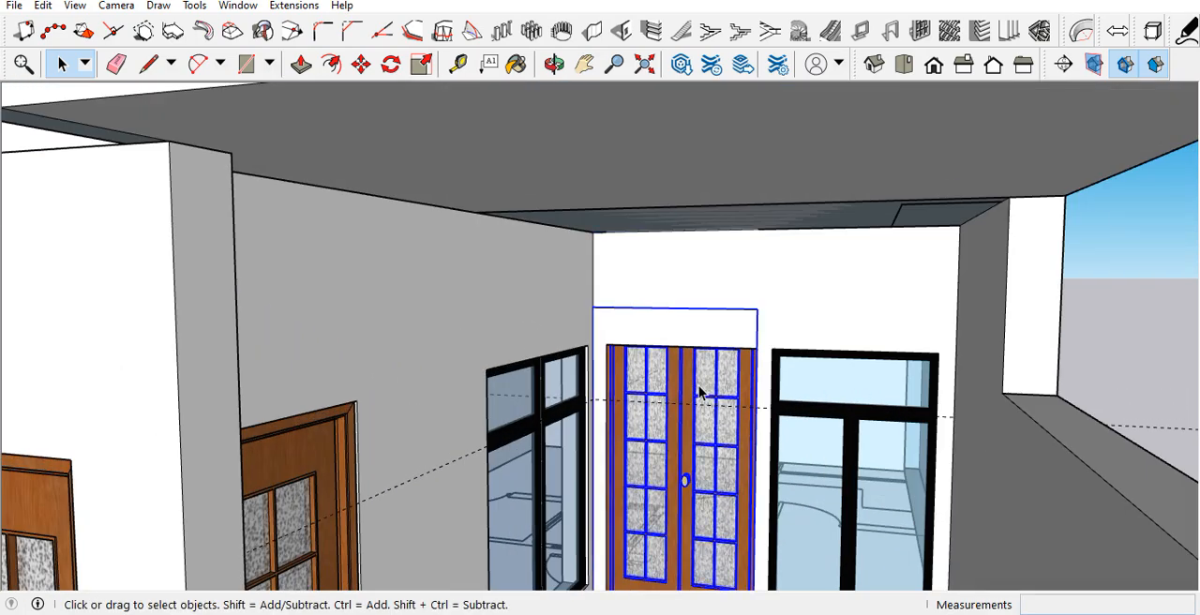
pyautogui.scroll(-3, 685, 402)
pyautogui.moveTo(684, 402); pyautogui.dragTo(685, 342, button='middle')
pyautogui.press('s')
pyautogui.scroll(2, 675, 335)
pyautogui.moveTo(689, 334); pyautogui.dragTo(692, 367)
pyautogui.click(693, 370)
pyautogui.scroll(-4, 635, 499)
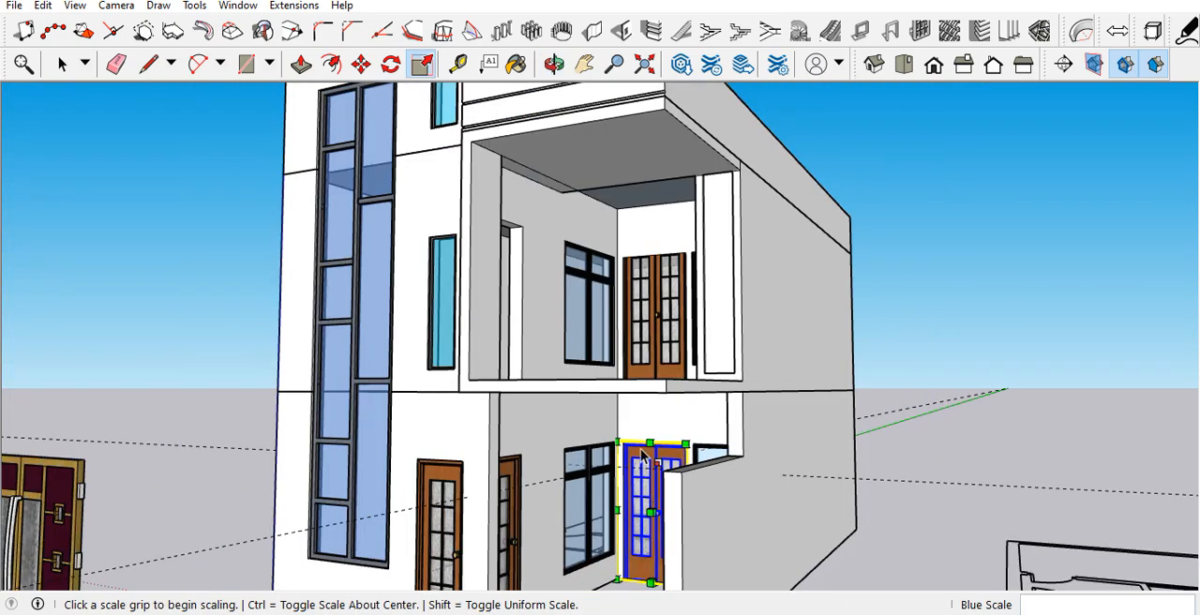
# Step: Scale the upper-floor double door's height by about 0.89 so its frame fits the opening
pyautogui.press('space')
pyautogui.scroll(3, 666, 290)
pyautogui.click(668, 290)
pyautogui.press('s')
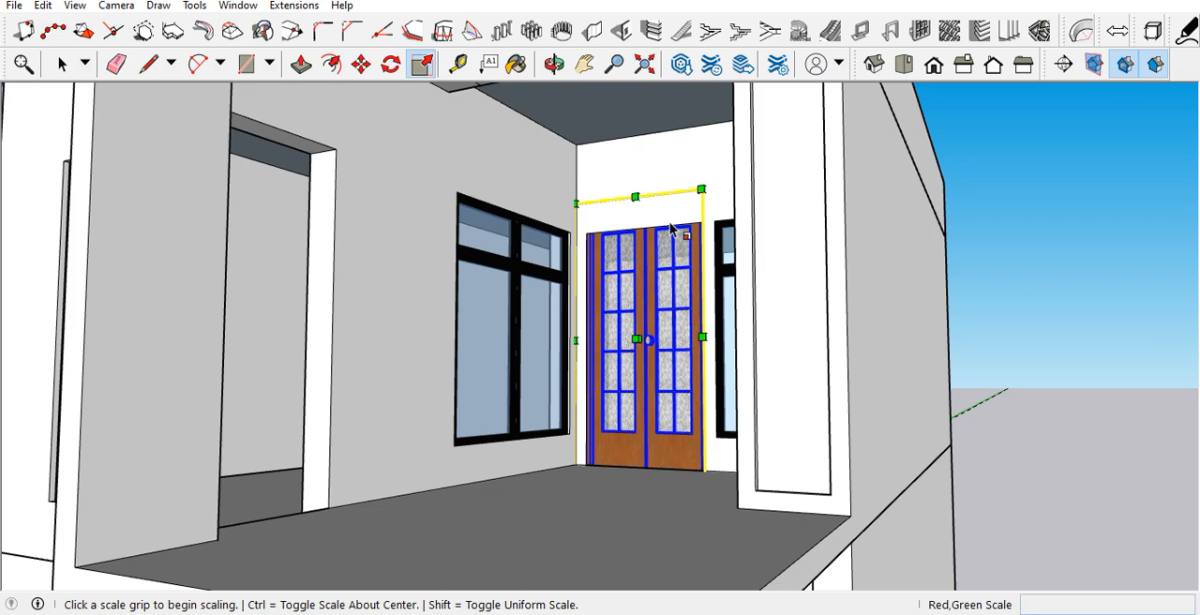
pyautogui.click(647, 197)
pyautogui.click(656, 219)
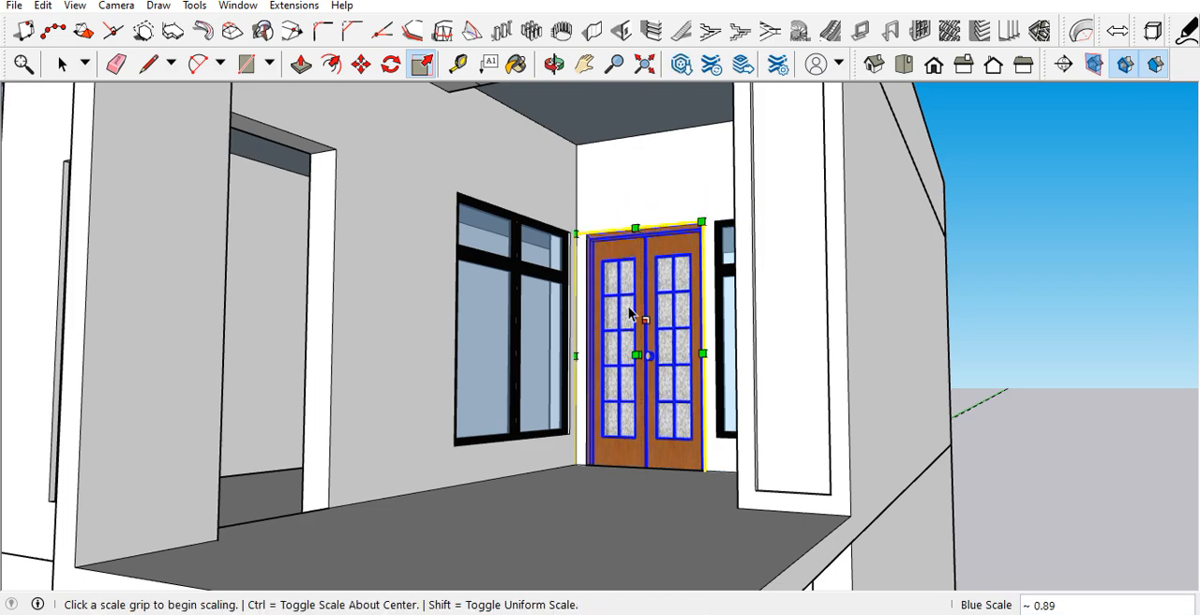
pyautogui.press('space')
pyautogui.scroll(-5, 629, 315)
pyautogui.scroll(-1, 629, 315)
# Step: Copy the single door in the porch side wall straight up into the matching balcony opening above
pyautogui.click(845, 299)
pyautogui.scroll(3, 642, 472)
pyautogui.moveTo(640, 474); pyautogui.dragTo(691, 482, button='middle')
pyautogui.scroll(-2, 662, 483)
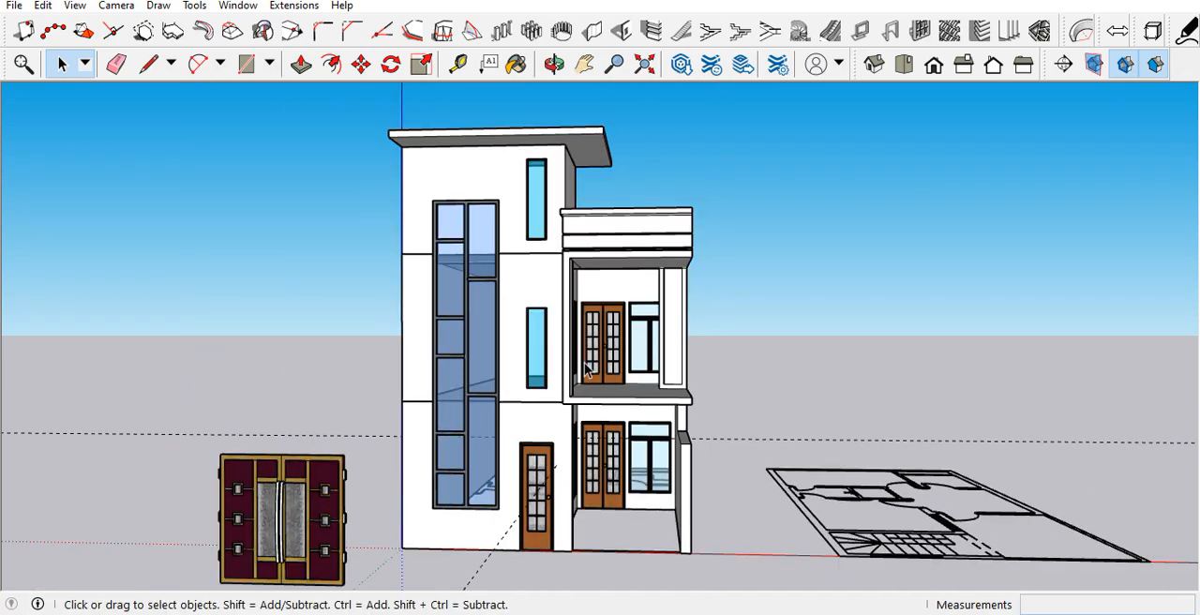
pyautogui.moveTo(551, 375); pyautogui.dragTo(278, 412, button='middle')
pyautogui.scroll(4, 563, 488)
pyautogui.click(583, 511)
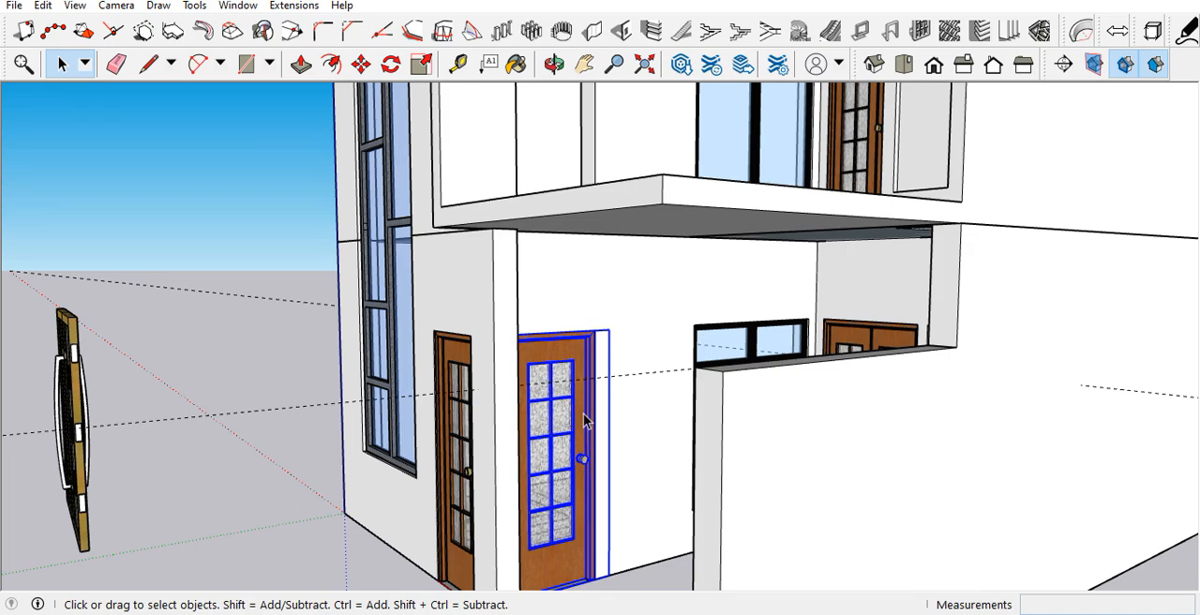
pyautogui.scroll(1, 587, 527)
pyautogui.scroll(4, 590, 534)
pyautogui.press('m')
pyautogui.press('ctrl')
pyautogui.click(584, 493)
pyautogui.scroll(-10, 600, 511)
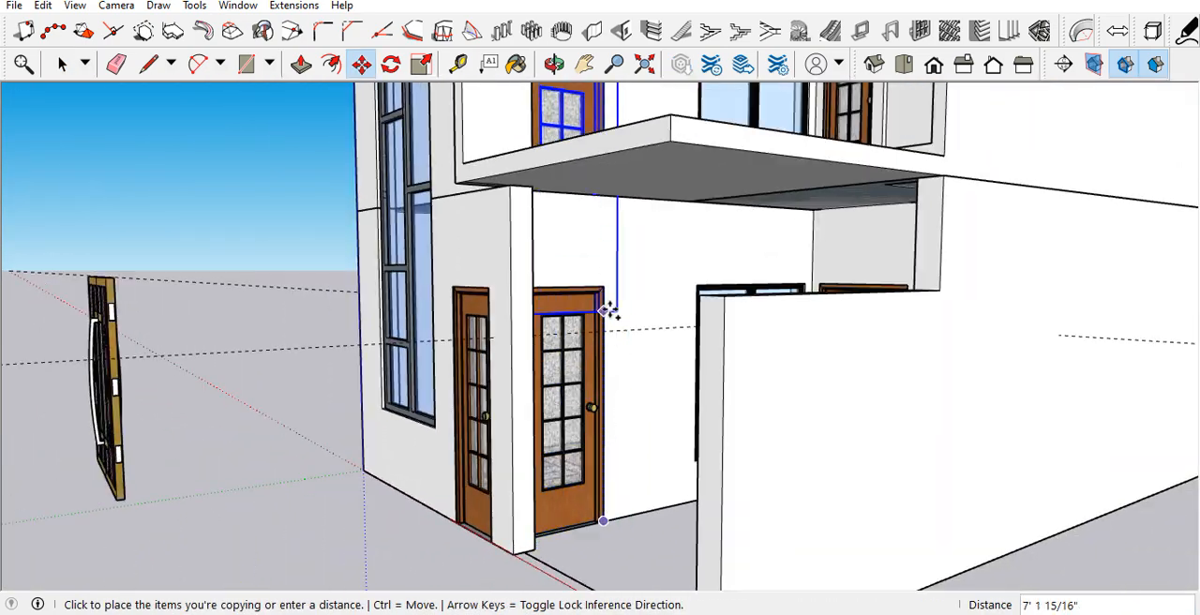
pyautogui.moveTo(609, 312); pyautogui.dragTo(606, 225, button='middle')
pyautogui.scroll(3, 610, 209)
pyautogui.click(610, 209)
pyautogui.press('space')
pyautogui.scroll(-7, 609, 337)
pyautogui.click(531, 494)
pyautogui.moveTo(536, 488); pyautogui.dragTo(761, 325, button='middle')
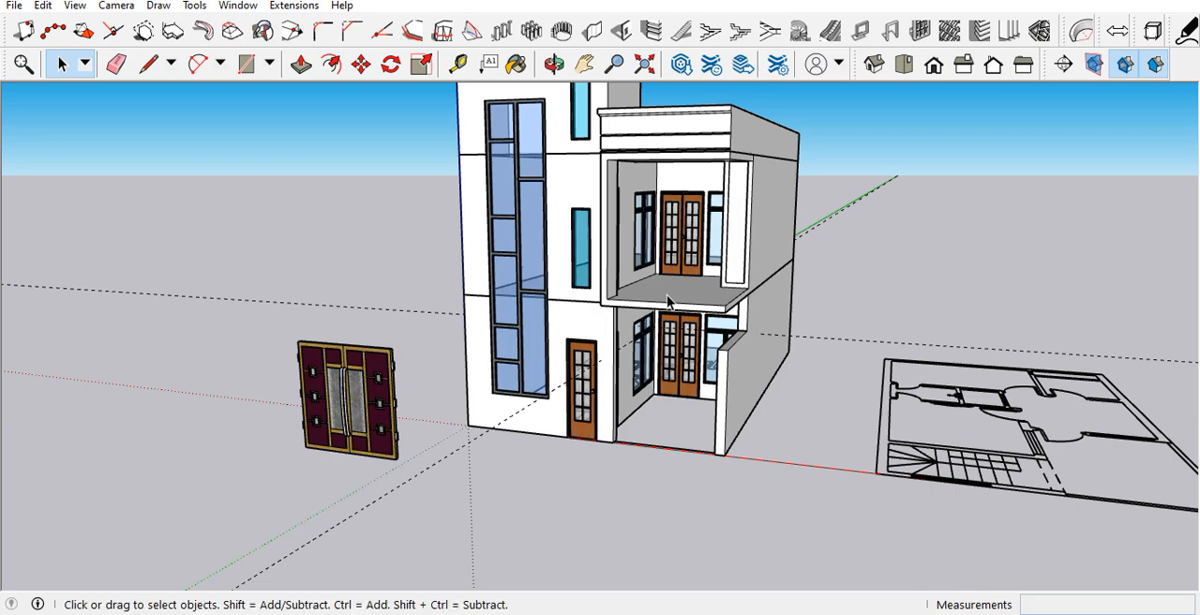
# Step: Move the maroon double gate from beside the house into the porch entrance, aligning its lower corner with the side wall
pyautogui.scroll(3, 328, 426)
pyautogui.scroll(-1, 379, 448)
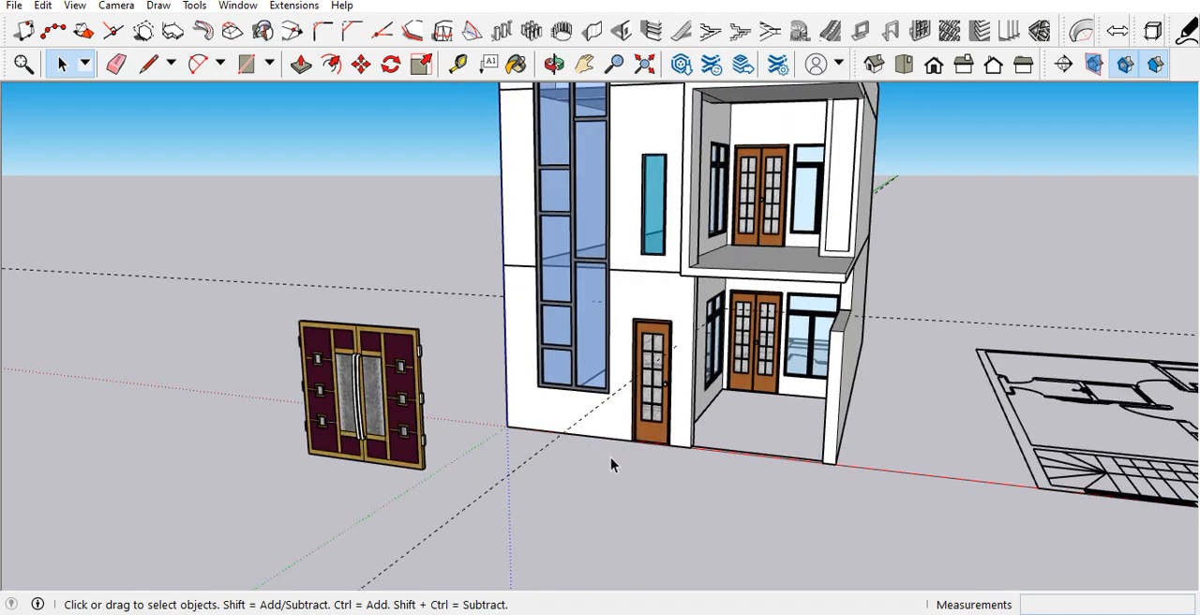
pyautogui.scroll(-3, 665, 460)
pyautogui.scroll(3, 403, 450)
pyautogui.scroll(5, 332, 478)
pyautogui.click(277, 523)
pyautogui.press('m')
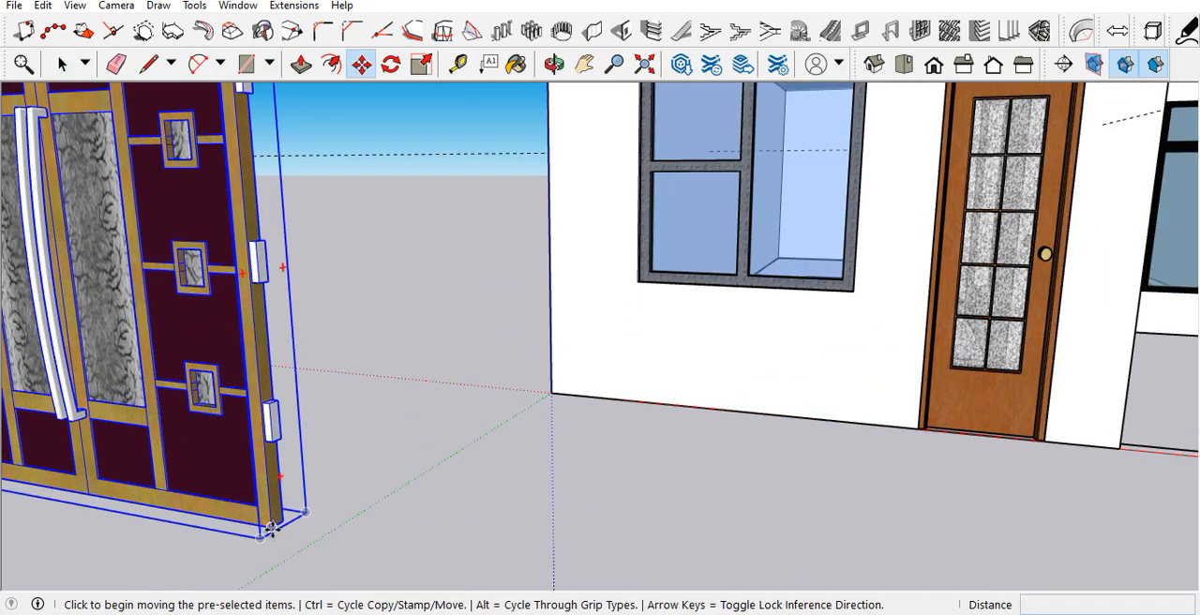
pyautogui.click(272, 529)
pyautogui.scroll(-5, 208, 487)
pyautogui.scroll(2, 689, 467)
pyautogui.moveTo(754, 454); pyautogui.dragTo(892, 520, button='middle')
pyautogui.scroll(6, 871, 495)
pyautogui.scroll(6, 892, 516)
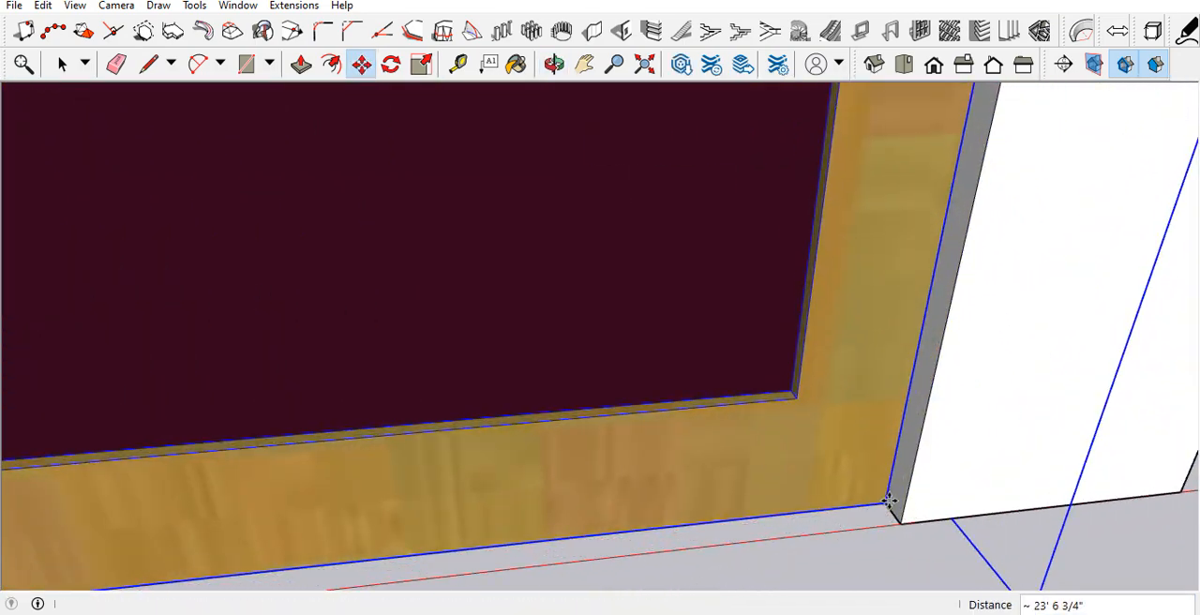
pyautogui.click(889, 501)
pyautogui.press('space')
pyautogui.scroll(-10, 785, 509)
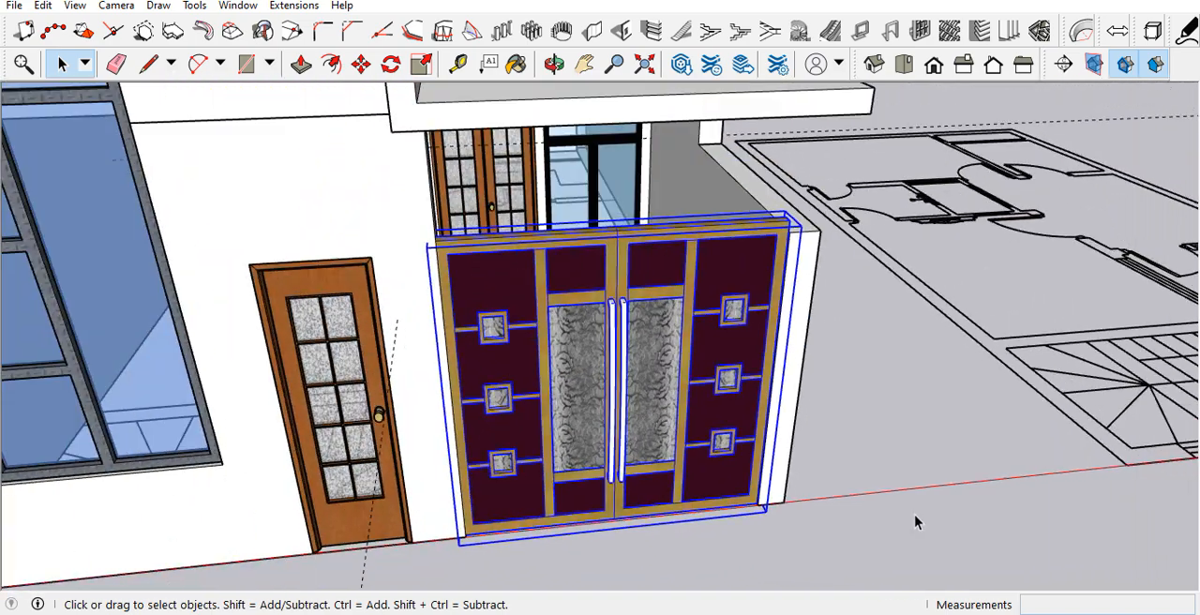
# Step: Scale the maroon gate's height by about 0.97 to match the top of the low porch side wall
pyautogui.click(916, 521)
pyautogui.scroll(-3, 710, 410)
pyautogui.moveTo(703, 403); pyautogui.dragTo(528, 329, button='middle')
pyautogui.scroll(3, 610, 284)
pyautogui.scroll(2, 619, 300)
pyautogui.click(613, 287)
pyautogui.press('s')
pyautogui.moveTo(614, 287); pyautogui.dragTo(457, 247, button='middle')
pyautogui.click(435, 221)
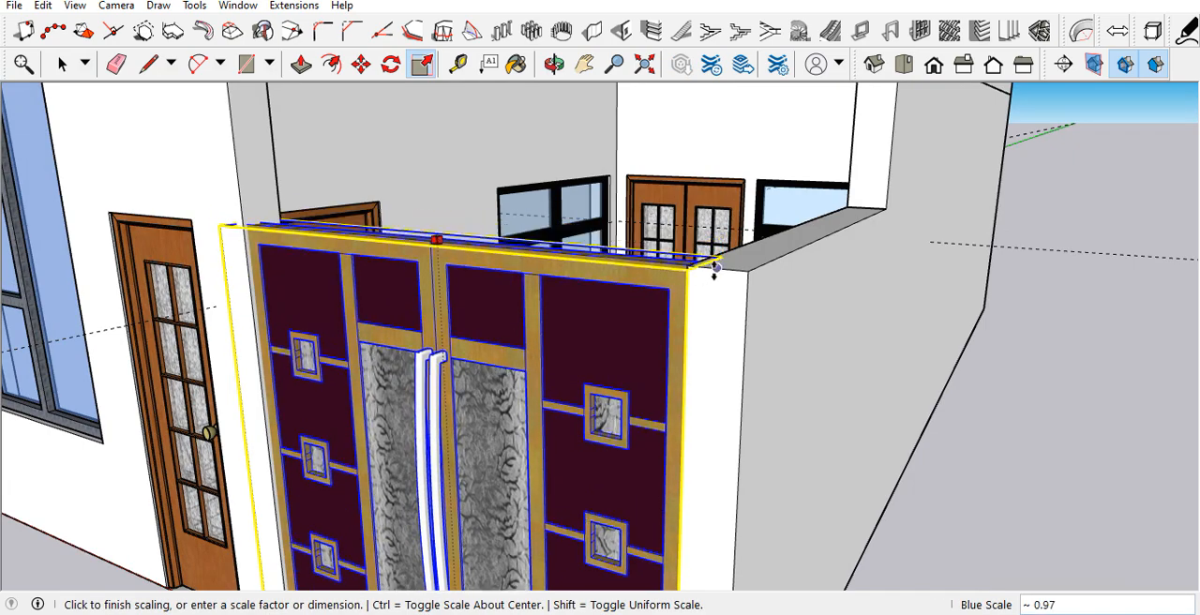
pyautogui.click(705, 267)
pyautogui.moveTo(642, 316); pyautogui.dragTo(698, 311, button='middle')
pyautogui.press('space')
pyautogui.scroll(-8, 694, 311)
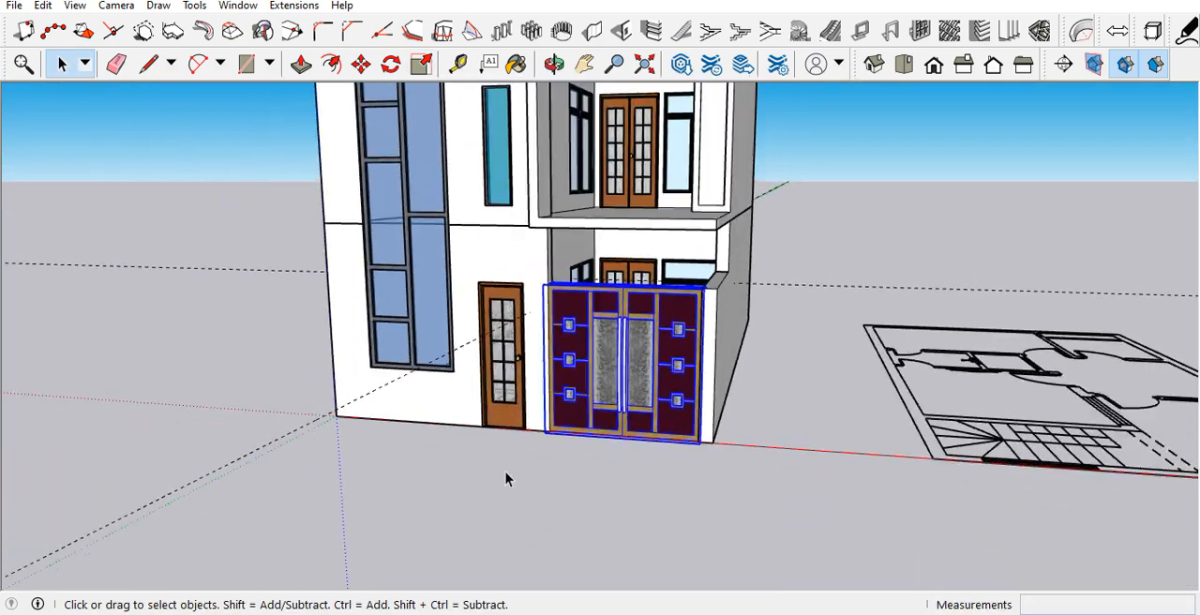
pyautogui.click(502, 483)
# Step: Delete all guides from the model
pyautogui.moveTo(560, 415); pyautogui.dragTo(710, 402, button='middle')
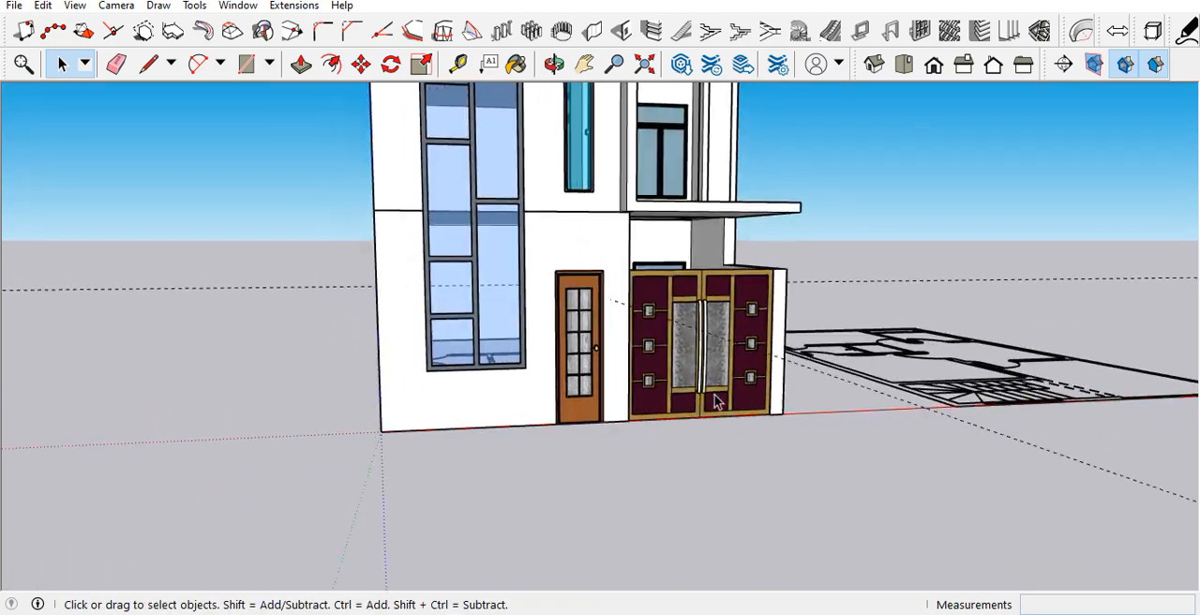
pyautogui.scroll(-5, 525, 410)
pyautogui.moveTo(523, 410); pyautogui.dragTo(384, 356, button='middle')
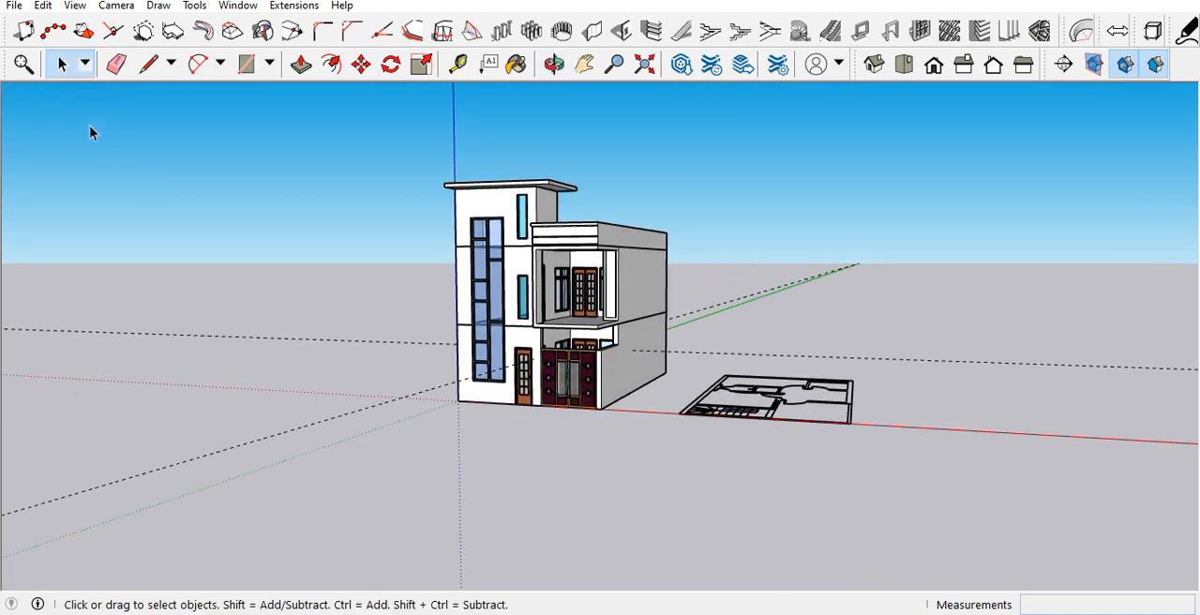
pyautogui.click(43, 6)
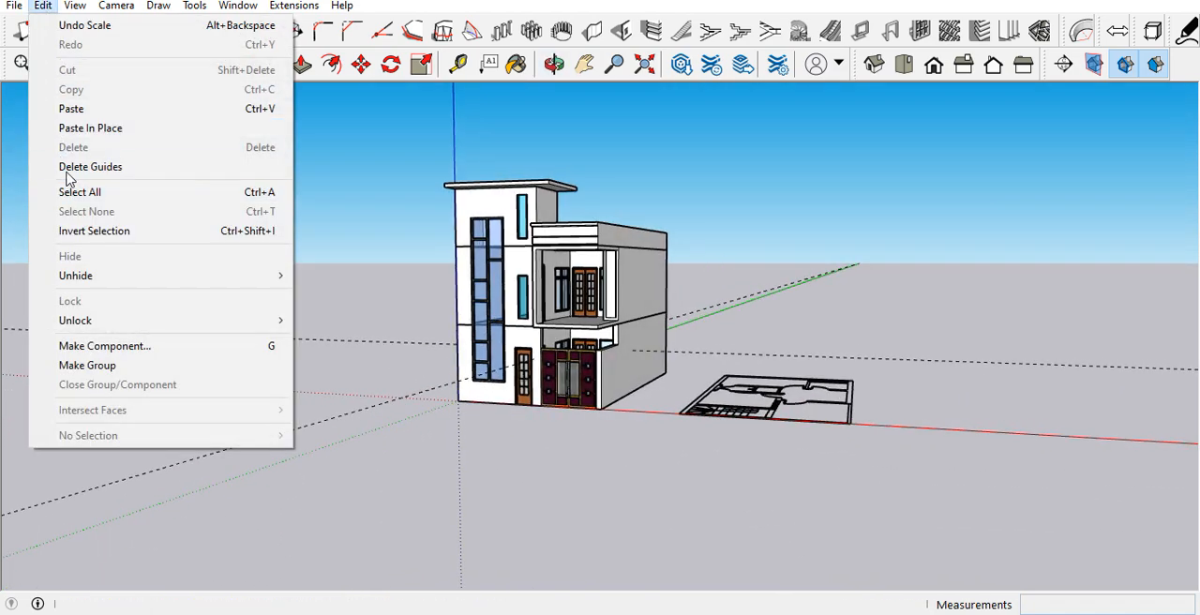
pyautogui.click(70, 169)
pyautogui.scroll(5, 454, 272)
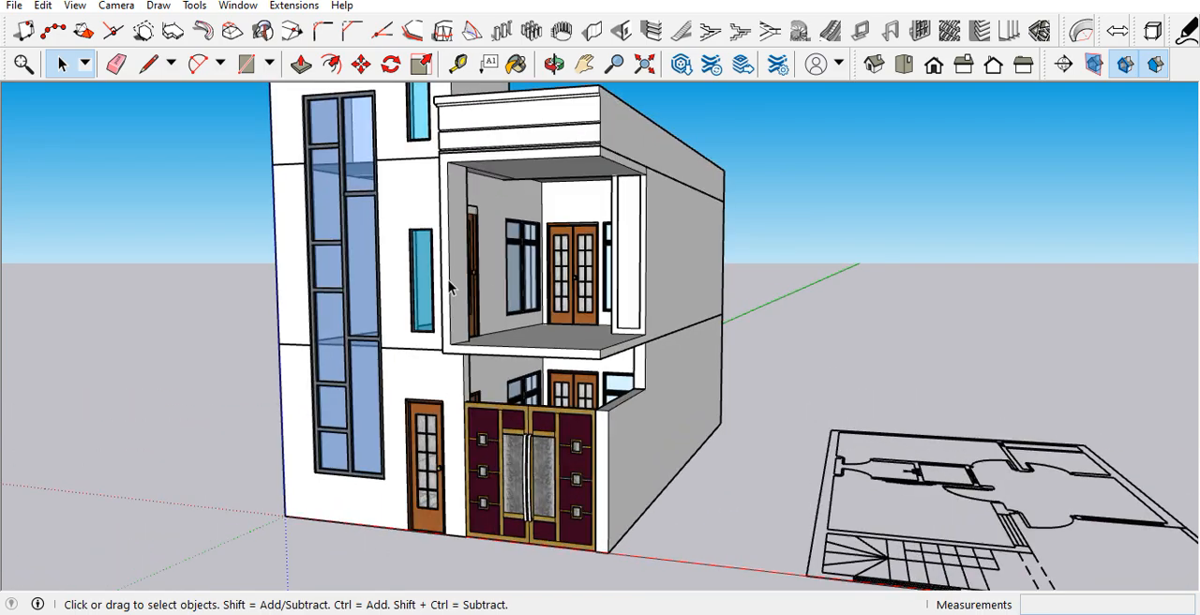
pyautogui.scroll(-3, 453, 302)
pyautogui.scroll(3, 464, 303)
pyautogui.moveTo(464, 303); pyautogui.dragTo(471, 426, button='middle')
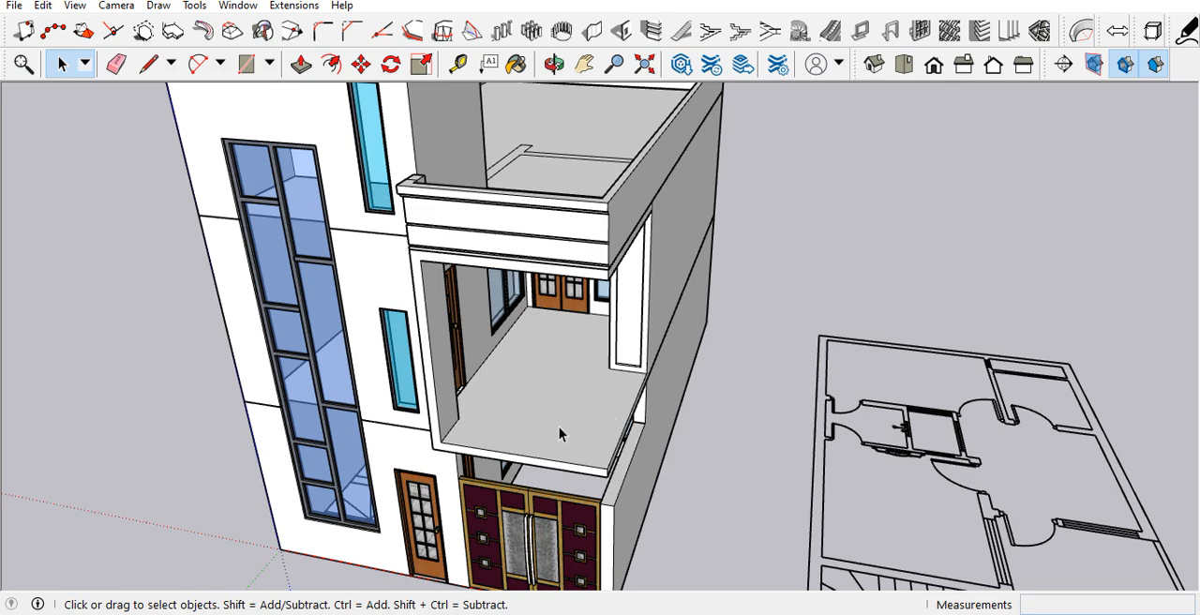
pyautogui.scroll(-3, 594, 398)
pyautogui.moveTo(594, 398); pyautogui.dragTo(469, 333, button='middle')
pyautogui.scroll(3, 468, 332)
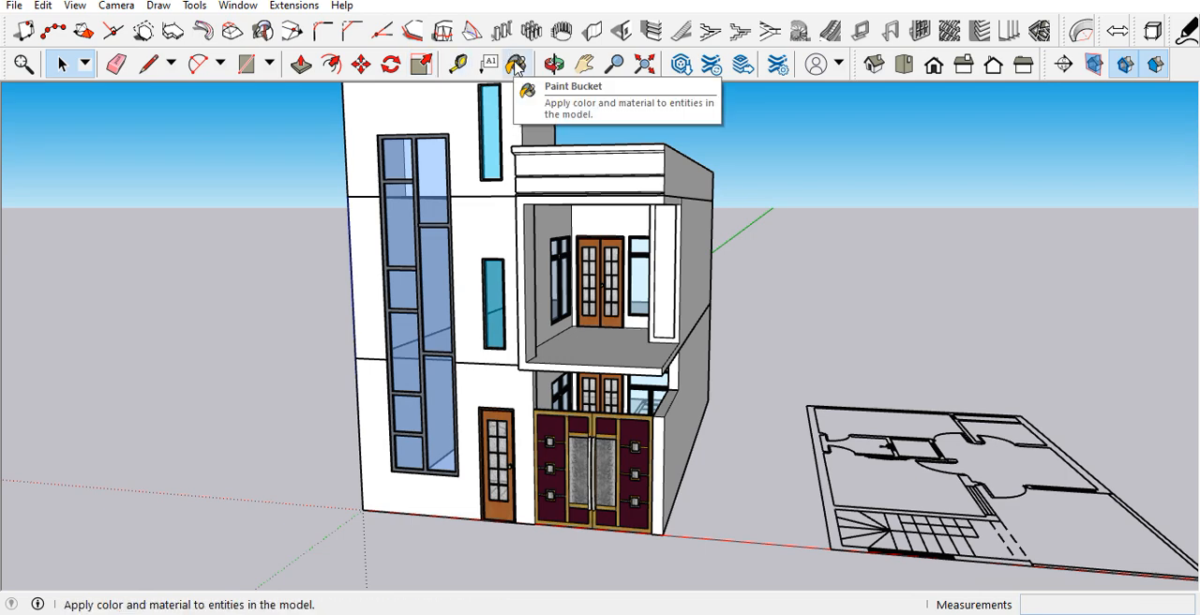
# Step: Open the Colors materials for painting and sample the current material of the tower's front wall
pyautogui.click(515, 65)
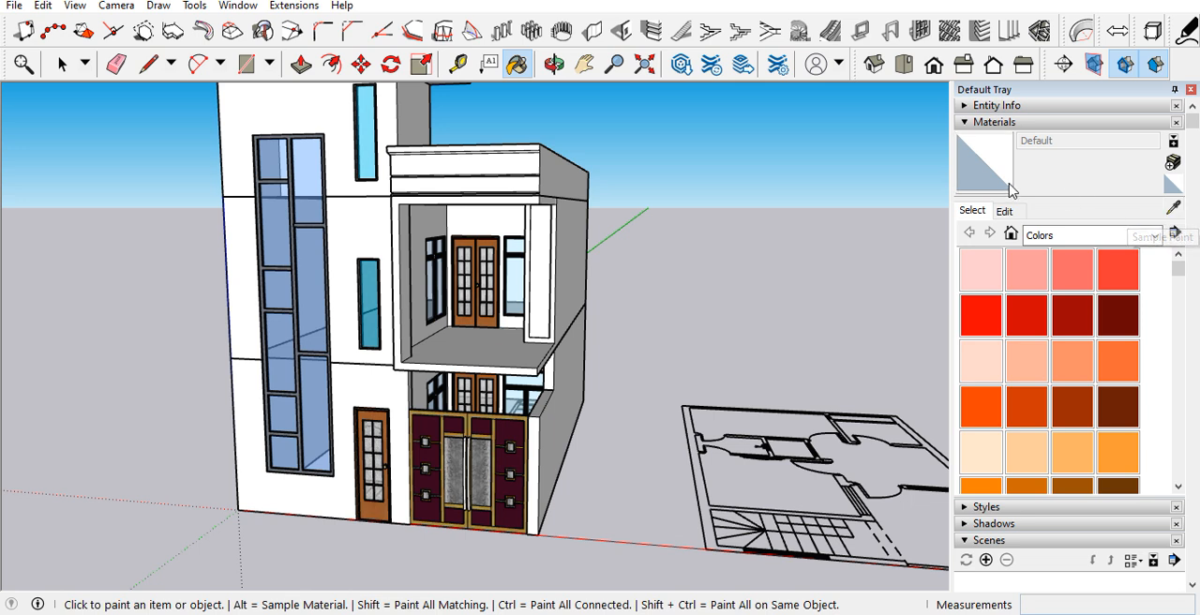
pyautogui.click(1072, 312)
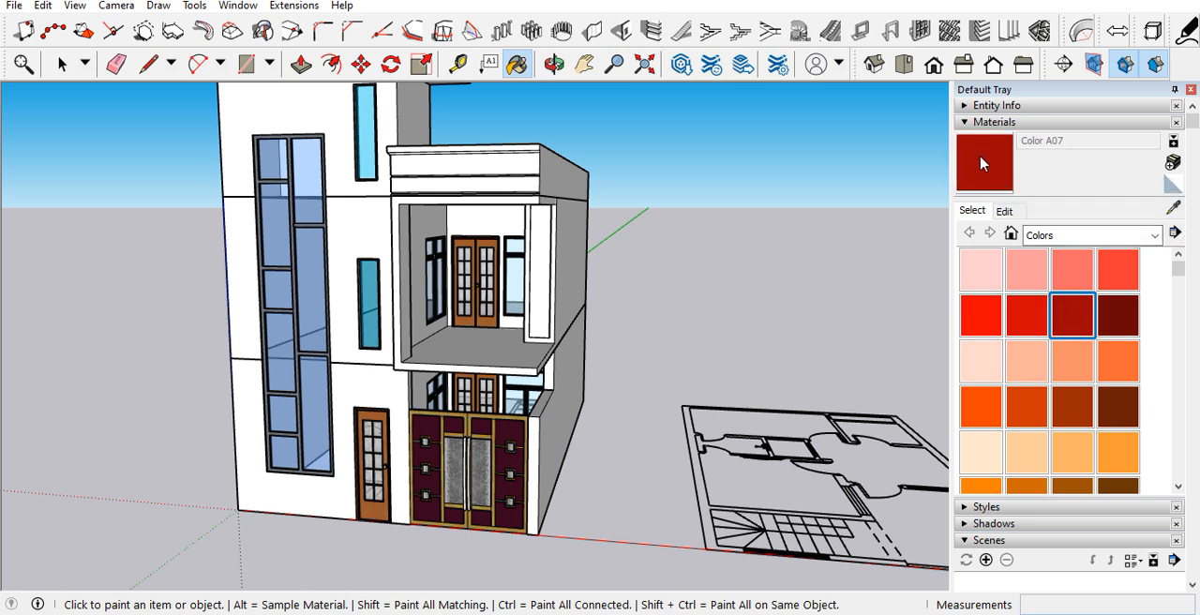
pyautogui.click(1172, 208)
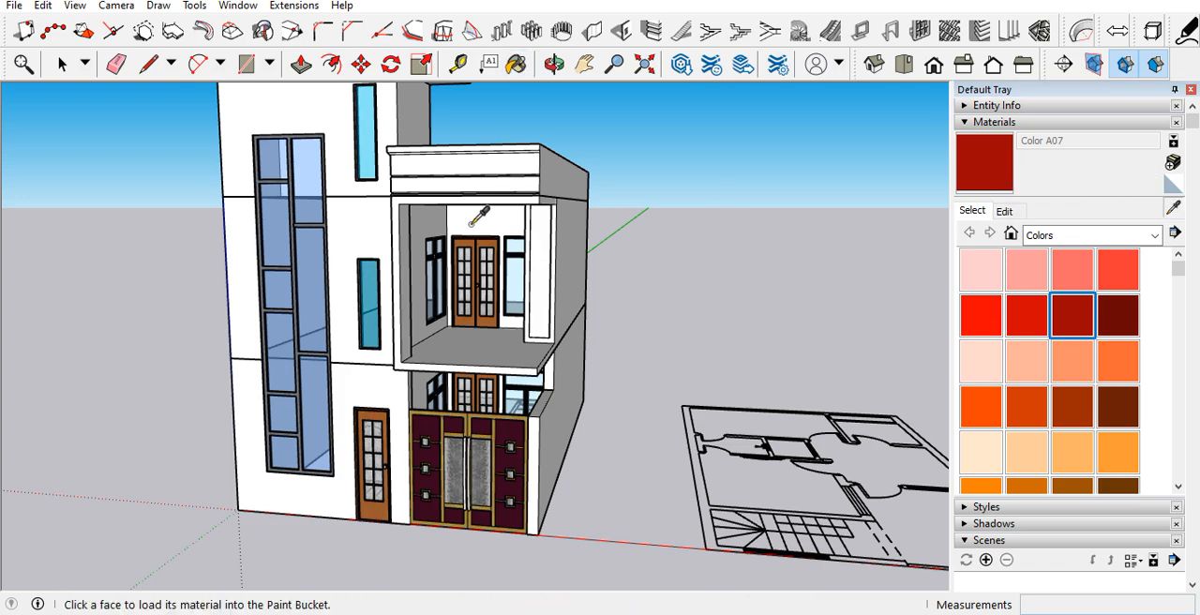
pyautogui.scroll(-2, 483, 410)
pyautogui.scroll(3, 407, 221)
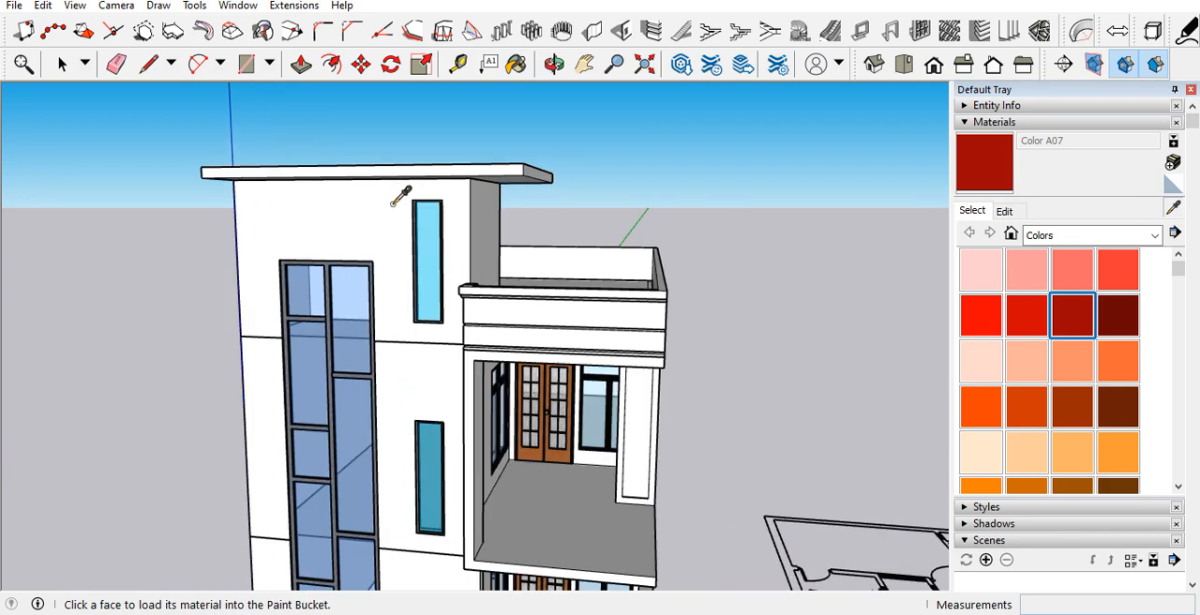
pyautogui.scroll(3, 383, 178)
pyautogui.scroll(-2, 404, 196)
pyautogui.moveTo(418, 225)
pyautogui.mouseDown(button='middle')
pyautogui.moveTo(414, 162)
pyautogui.moveTo(403, 166)
pyautogui.mouseUp(button='middle')
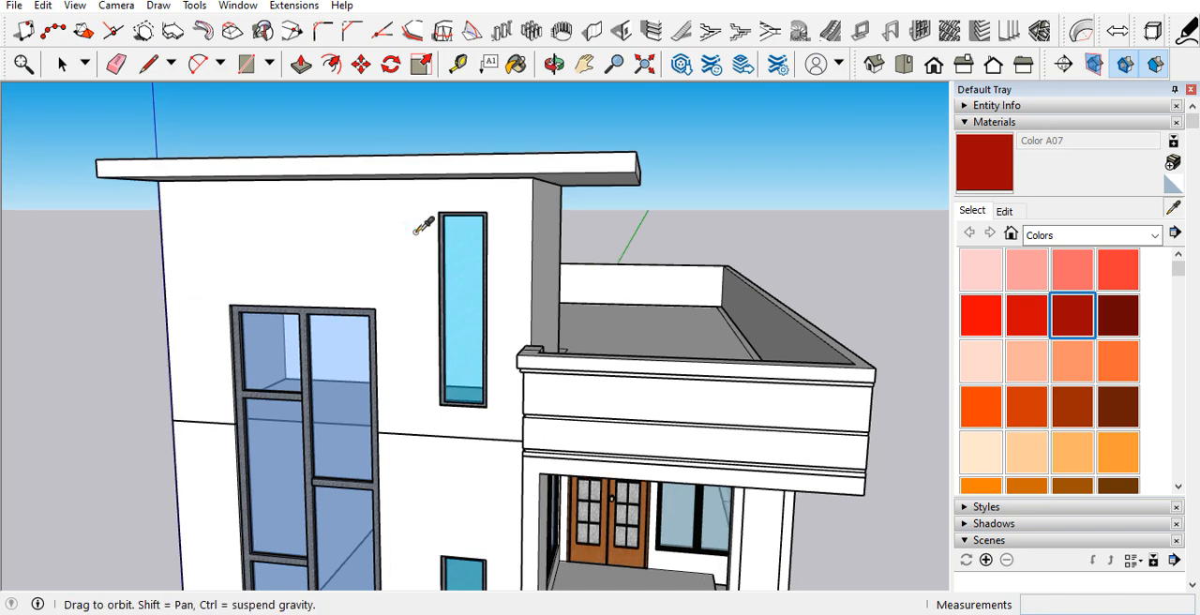
pyautogui.scroll(-2, 398, 178)
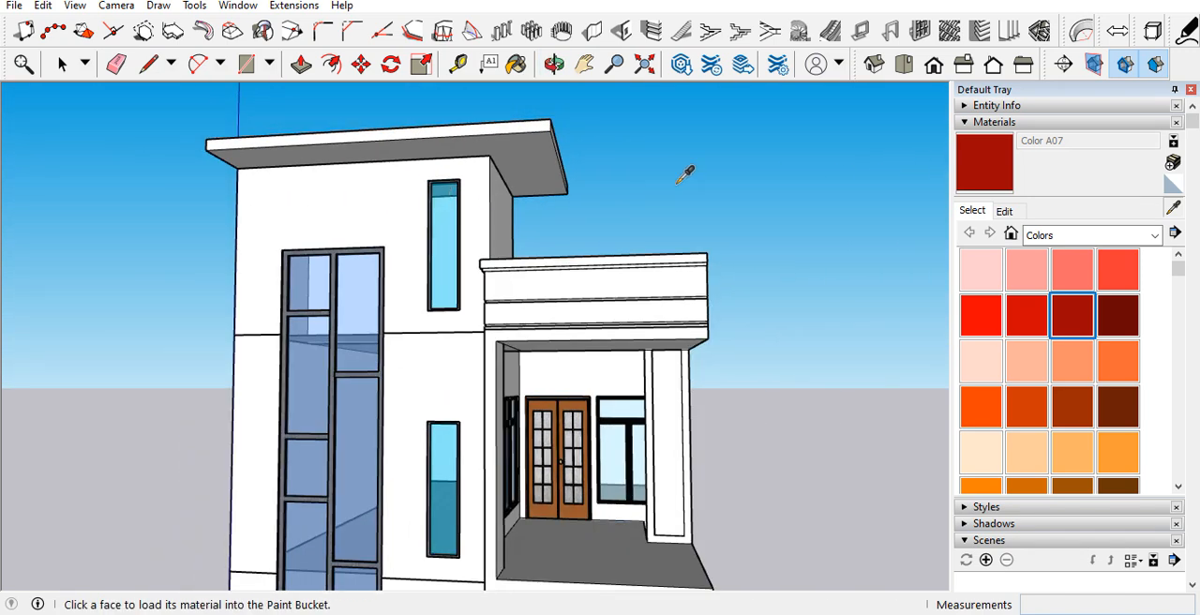
pyautogui.click(355, 189)
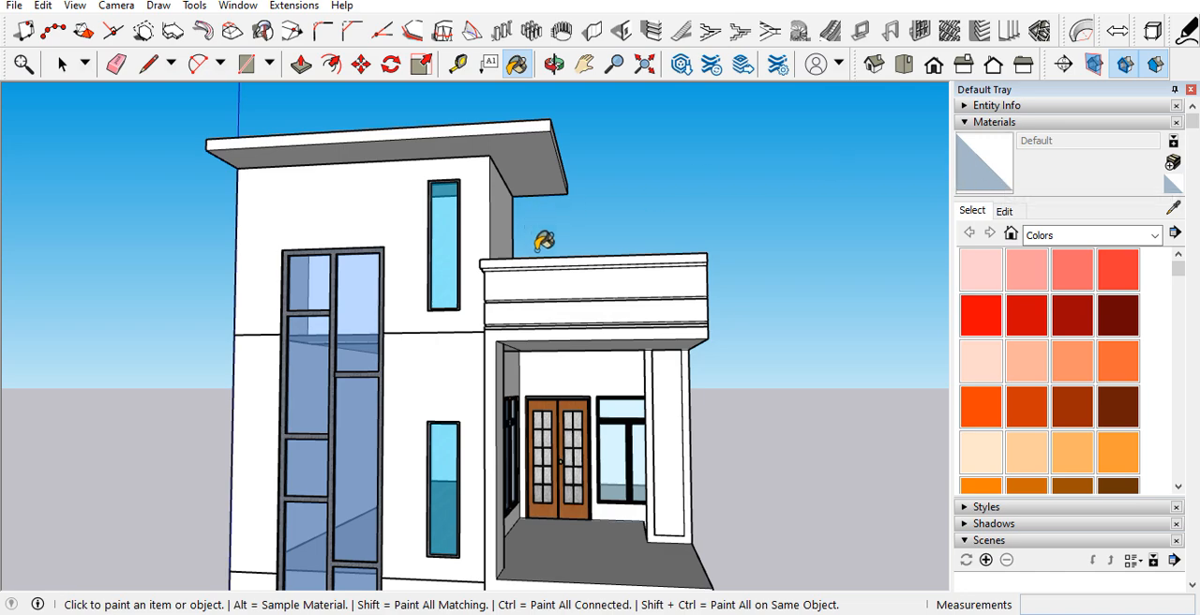
pyautogui.press('space')
# Step: Paint the ground-floor and upper-floor walls of the house with Color M01
pyautogui.scroll(-5, 516, 292)
pyautogui.moveTo(543, 305)
pyautogui.mouseDown(button='middle')
pyautogui.moveTo(636, 387)
pyautogui.moveTo(700, 405)
pyautogui.moveTo(428, 384)
pyautogui.moveTo(383, 397)
pyautogui.mouseUp(button='middle')
pyautogui.scroll(-3, 1057, 367)
pyautogui.scroll(-10, 1056, 368)
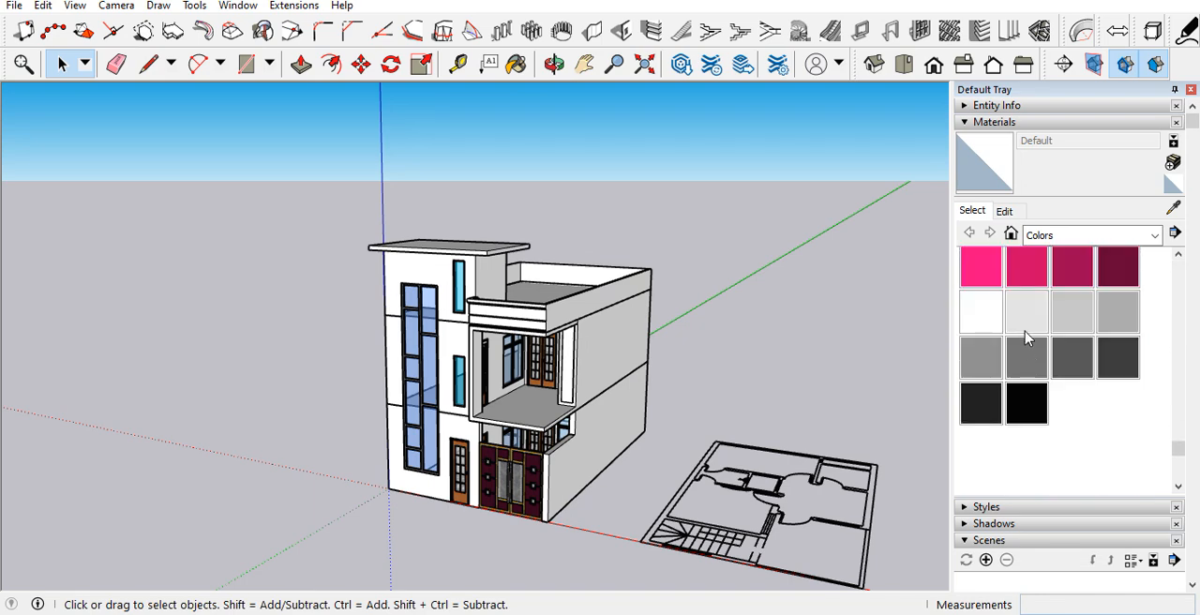
pyautogui.click(1029, 328)
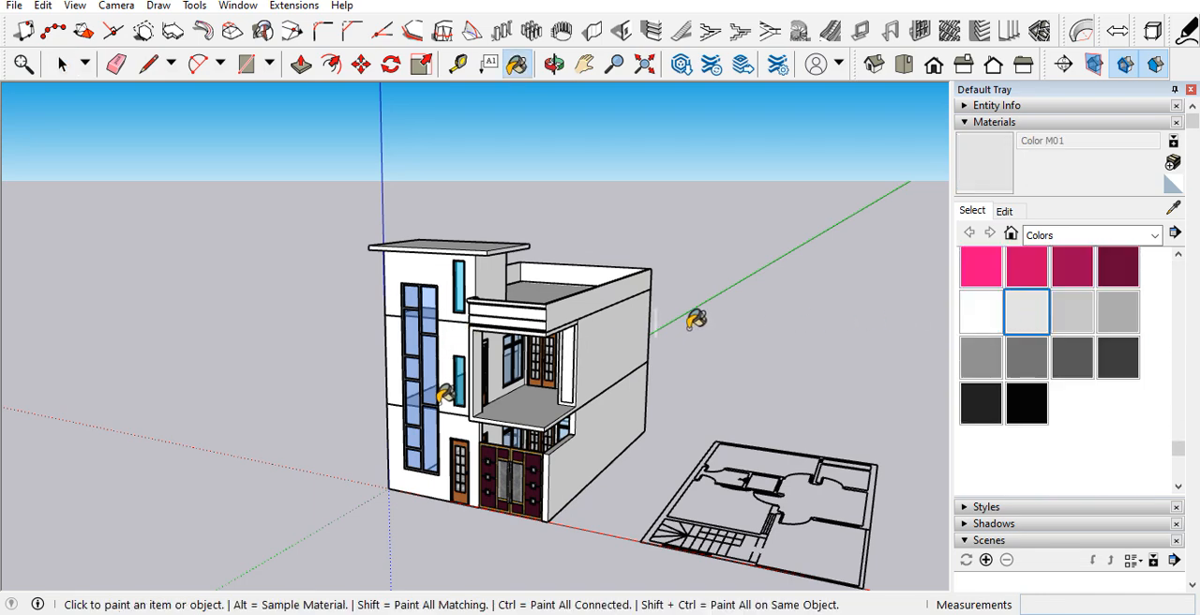
pyautogui.scroll(6, 450, 389)
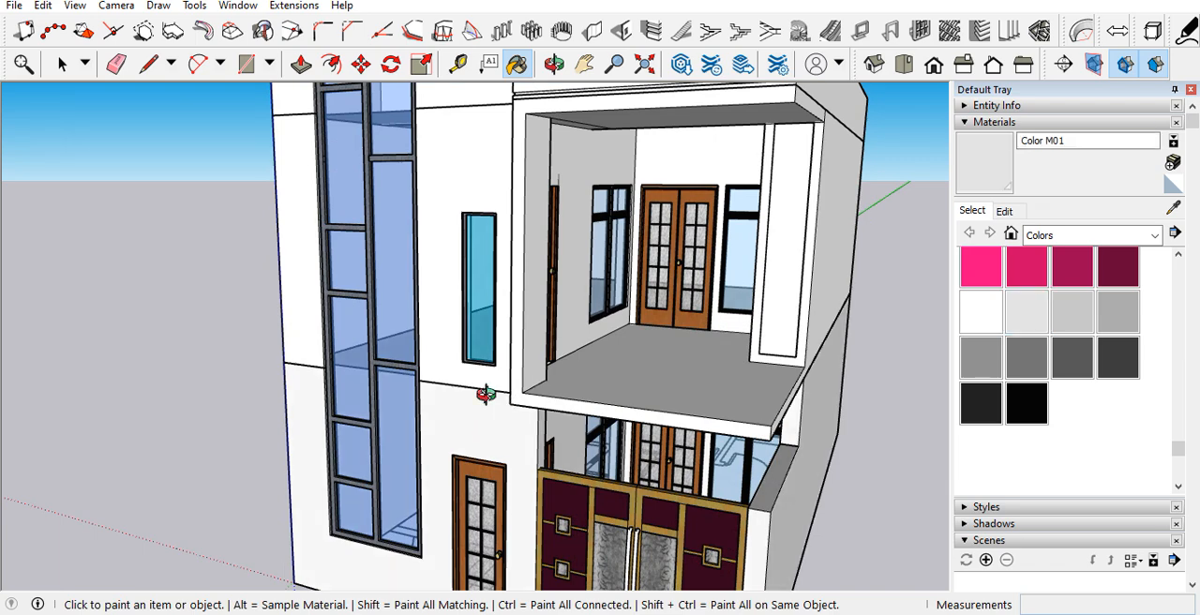
pyautogui.scroll(3, 486, 394)
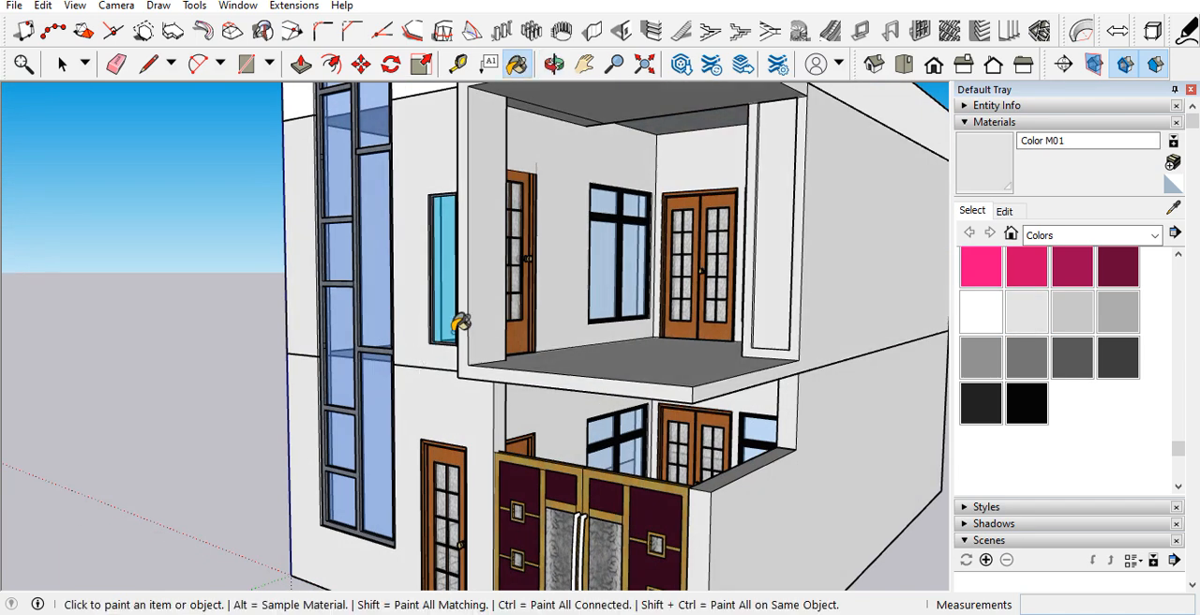
pyautogui.scroll(-6, 457, 322)
pyautogui.scroll(4, 635, 179)
# Step: Paint the roof parapet, the tower's top-storey wall and the roof slab edge with Color M01
pyautogui.click(634, 177)
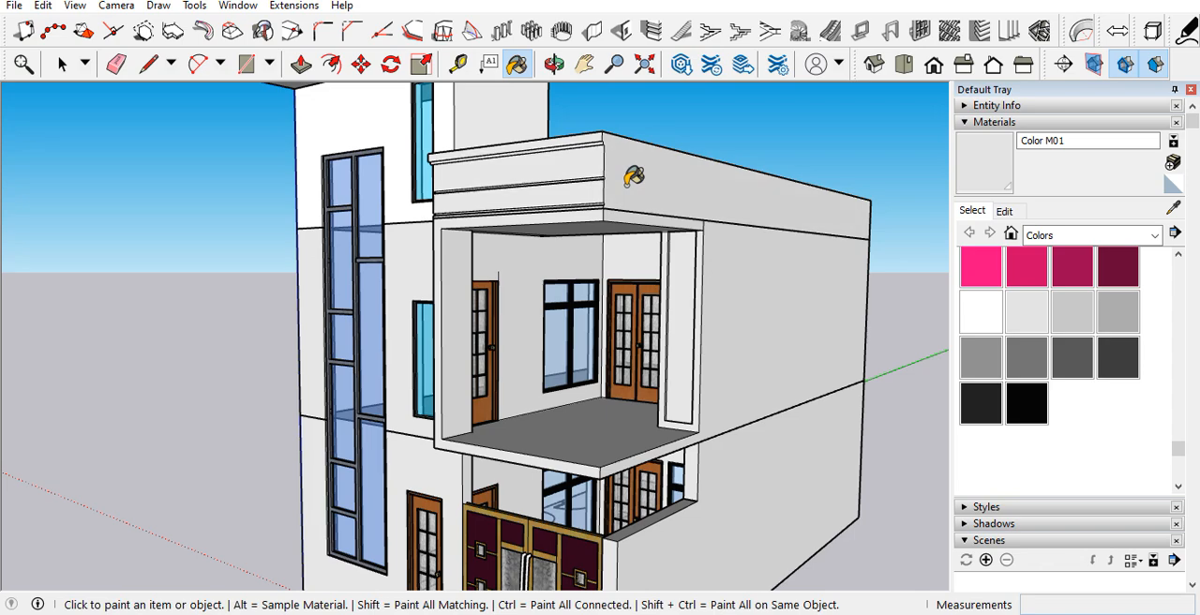
pyautogui.click(409, 194)
pyautogui.scroll(-3, 419, 315)
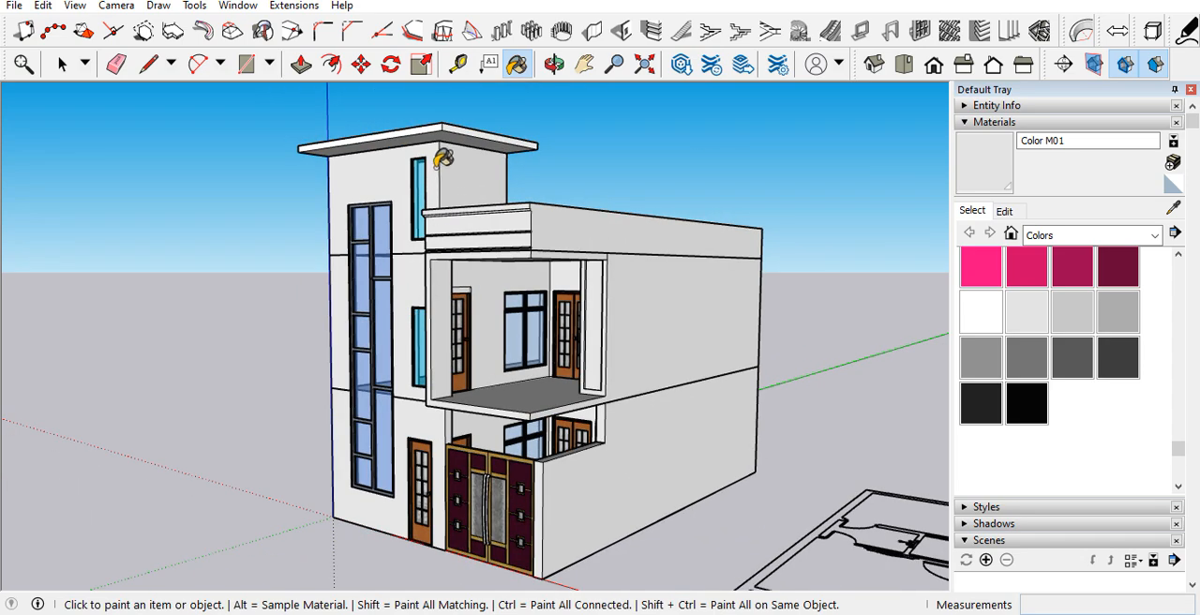
pyautogui.scroll(3, 444, 140)
pyautogui.click(447, 115)
pyautogui.scroll(-5, 459, 118)
pyautogui.moveTo(480, 279)
pyautogui.mouseDown(button='middle')
pyautogui.moveTo(857, 321)
pyautogui.moveTo(504, 316)
pyautogui.moveTo(769, 334)
pyautogui.moveTo(235, 351)
pyautogui.moveTo(377, 409)
pyautogui.mouseUp(button='middle')
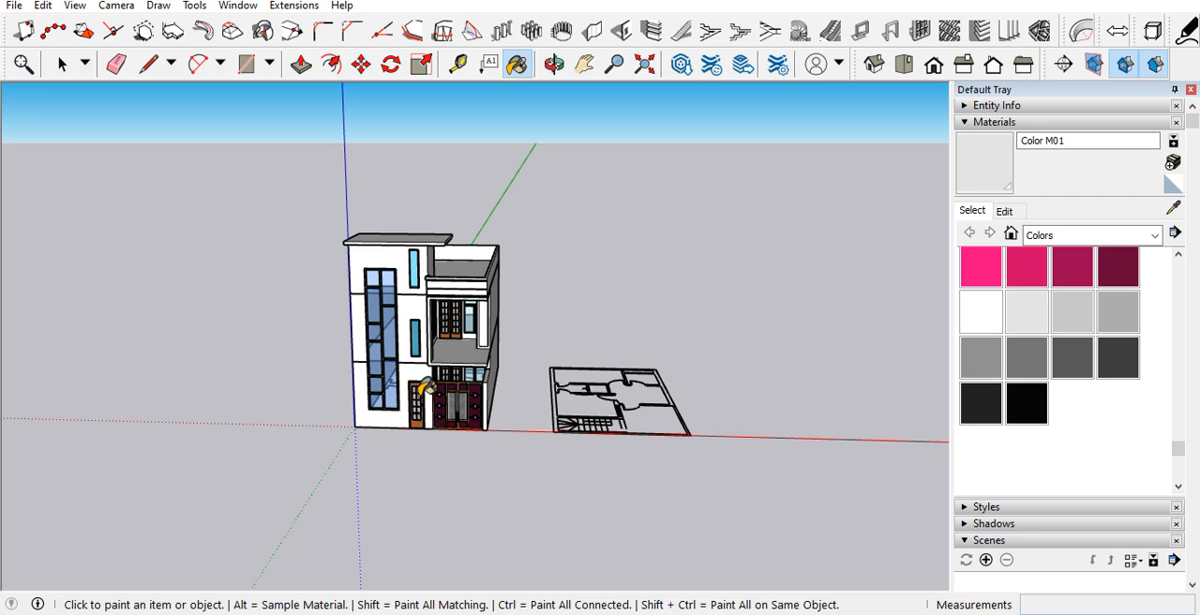
pyautogui.scroll(10, 387, 265)
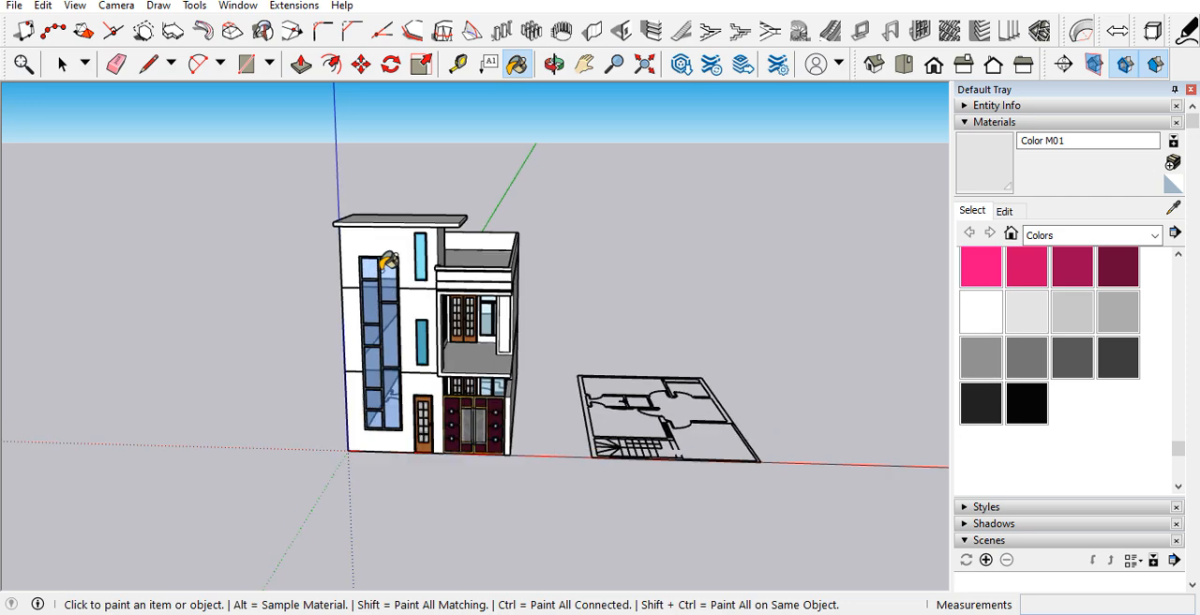
pyautogui.scroll(3, 325, 209)
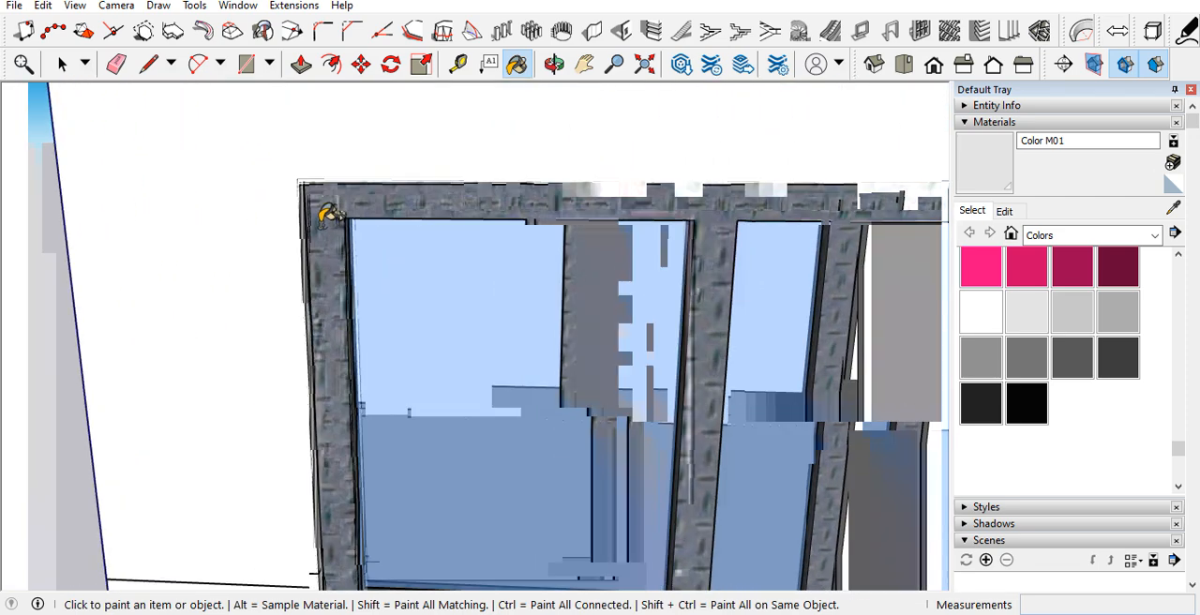
pyautogui.press('r')
pyautogui.click(298, 177)
pyautogui.scroll(-10, 356, 180)
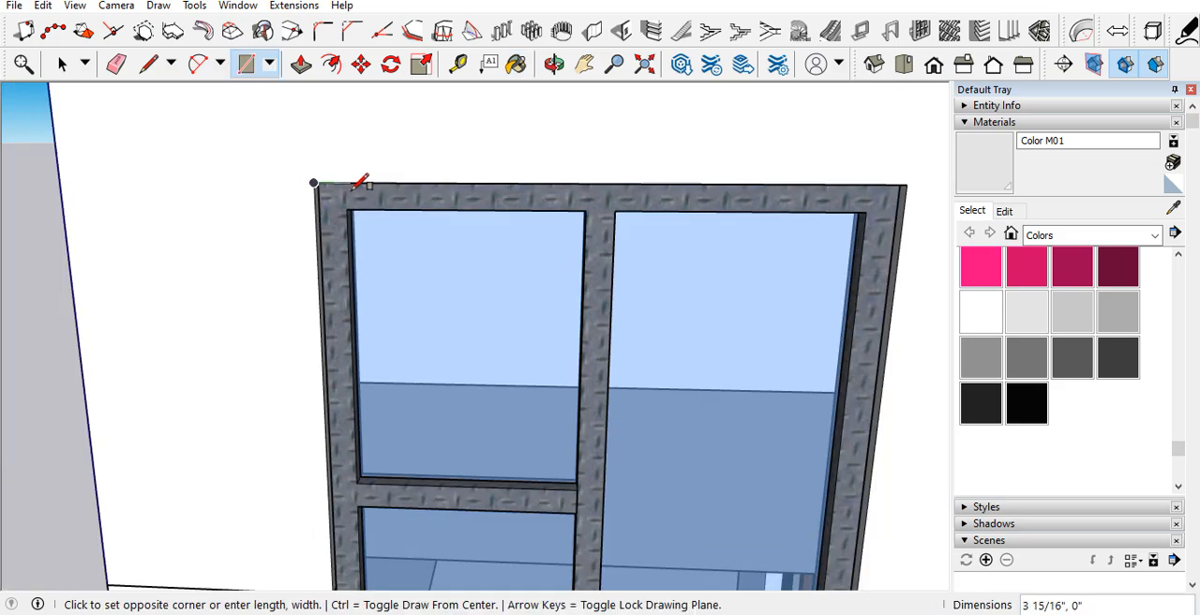
pyautogui.scroll(8, 396, 503)
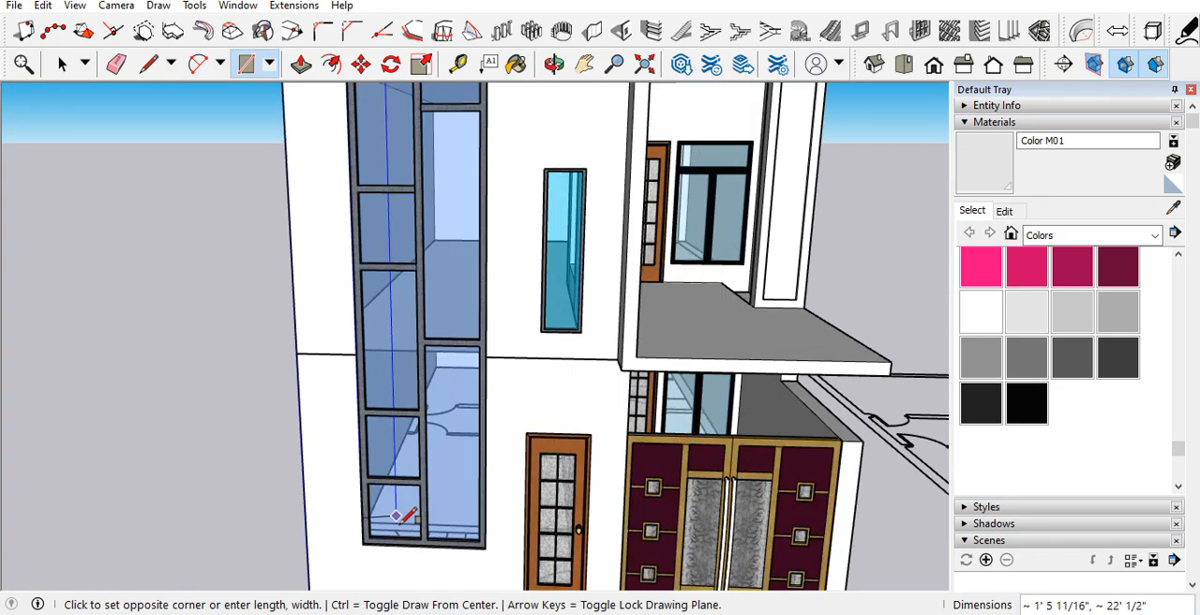
pyautogui.moveTo(468, 538); pyautogui.dragTo(636, 483, button='middle')
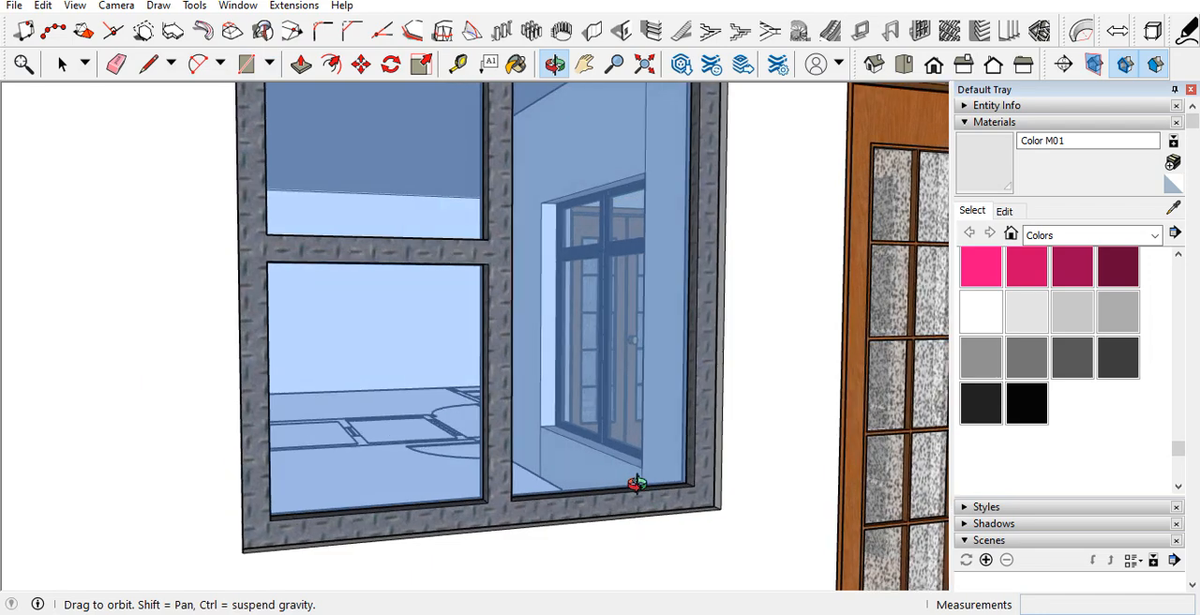
pyautogui.click(720, 506)
pyautogui.hotkey('ctrl', 'z')
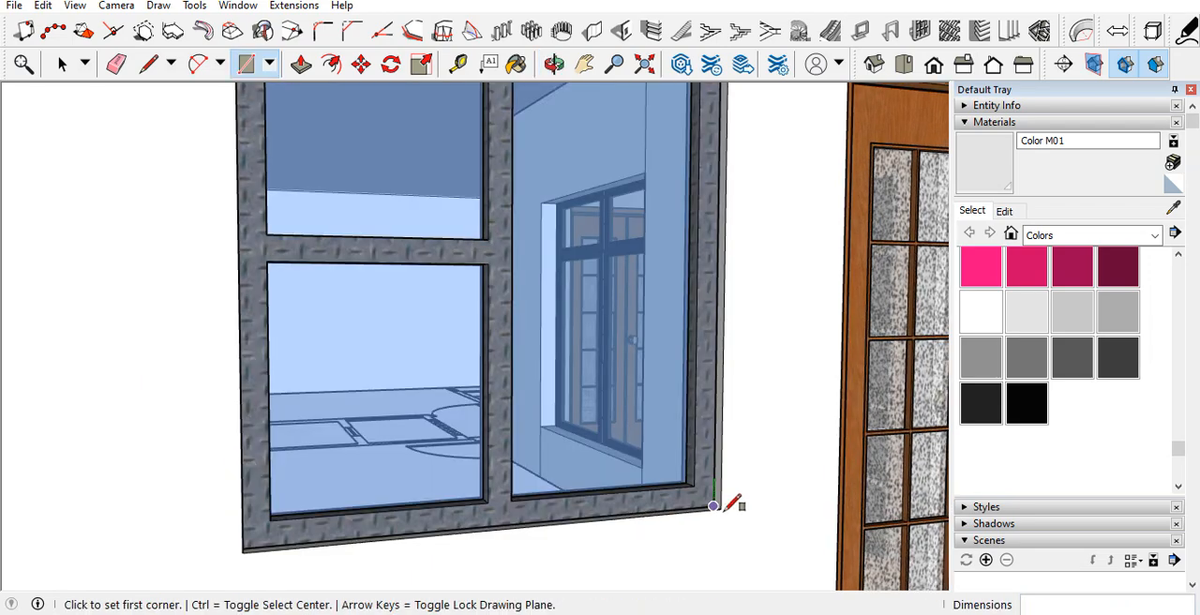
# Step: Draw a rectangle over the tall tower window, corner to corner along the outer edge of its frame
pyautogui.click(720, 506)
pyautogui.scroll(-10, 720, 506)
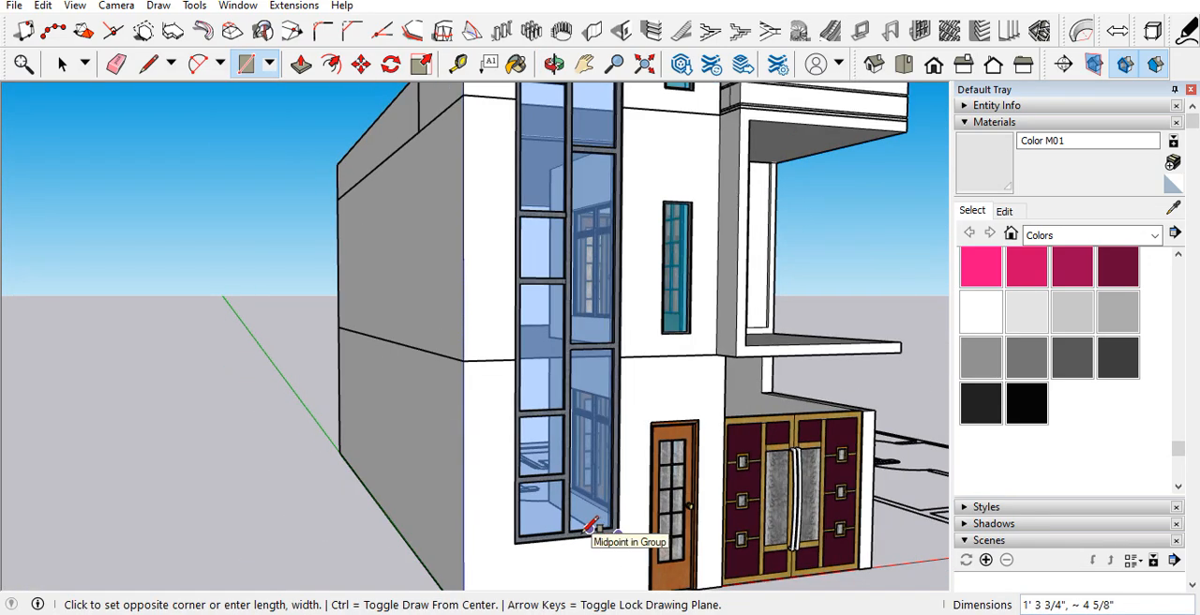
pyautogui.scroll(10, 611, 286)
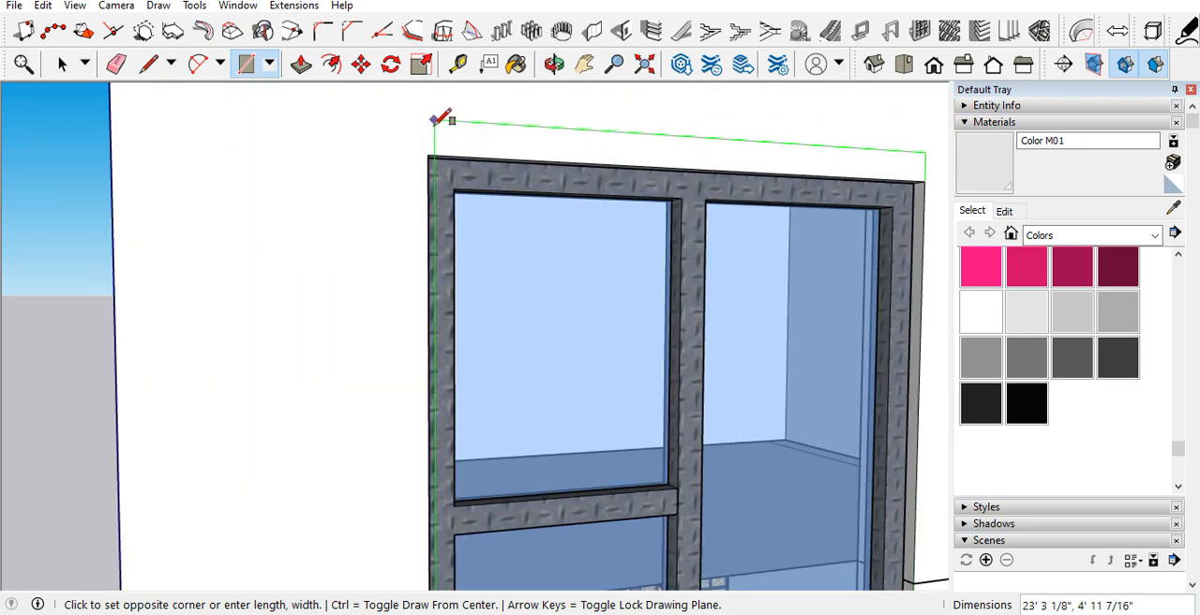
pyautogui.click(428, 154)
pyautogui.scroll(-5, 392, 188)
pyautogui.press('space')
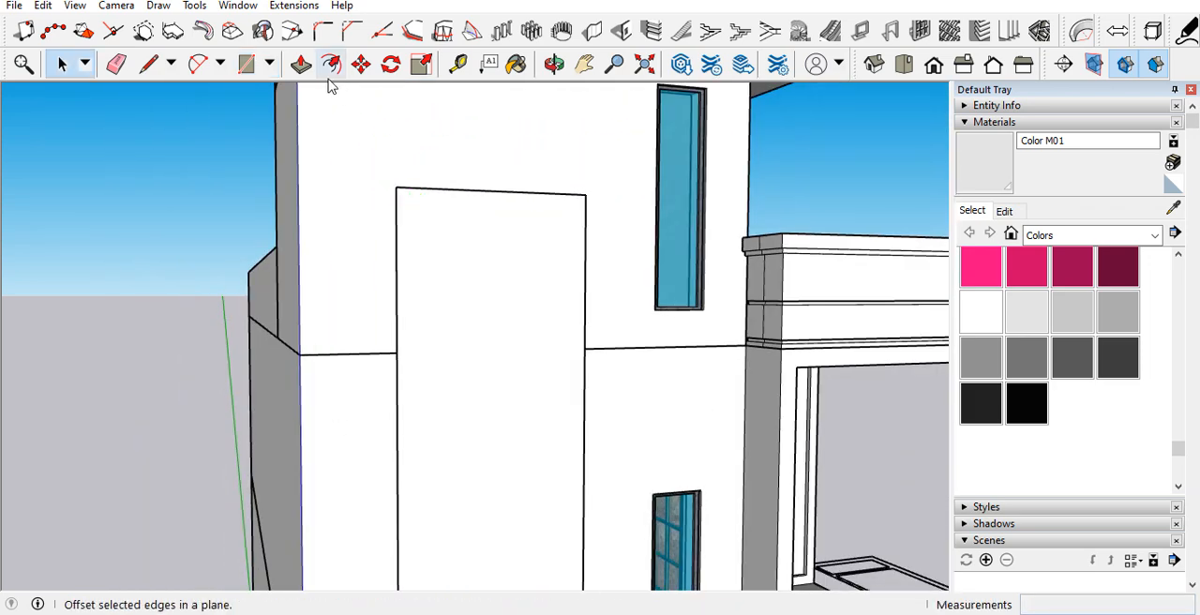
# Step: Offset the rectangle outward by 4.5" and delete the inner face covering the tall window
pyautogui.click(332, 64)
pyautogui.scroll(4, 469, 187)
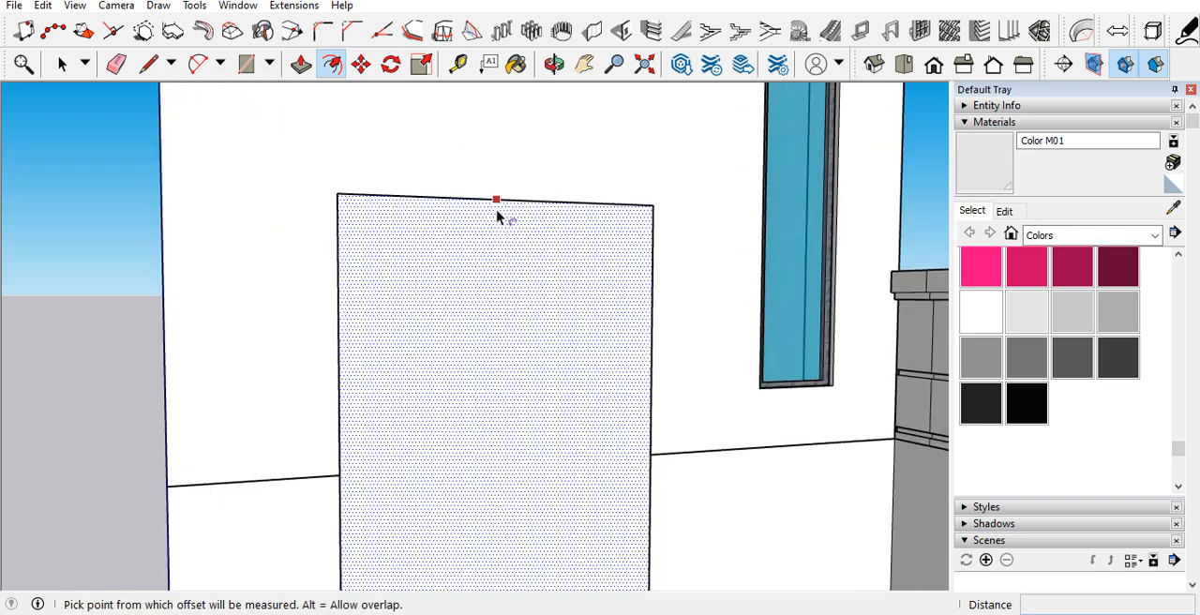
pyautogui.click(497, 200)
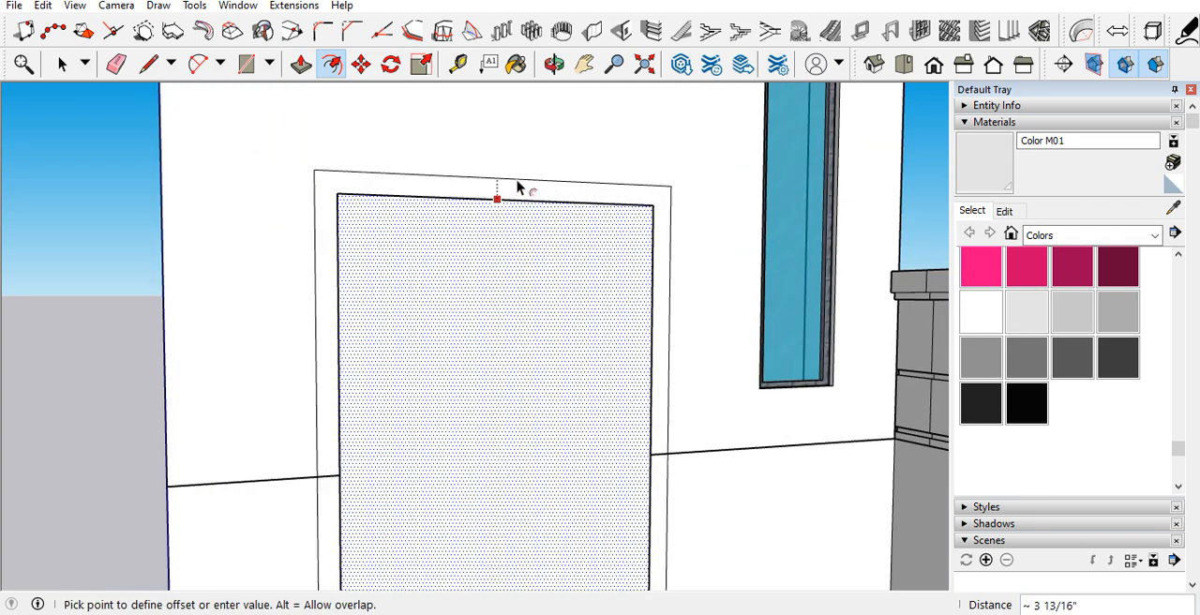
pyautogui.write('4.5')
pyautogui.press('Return')
pyautogui.scroll(-4, 517, 215)
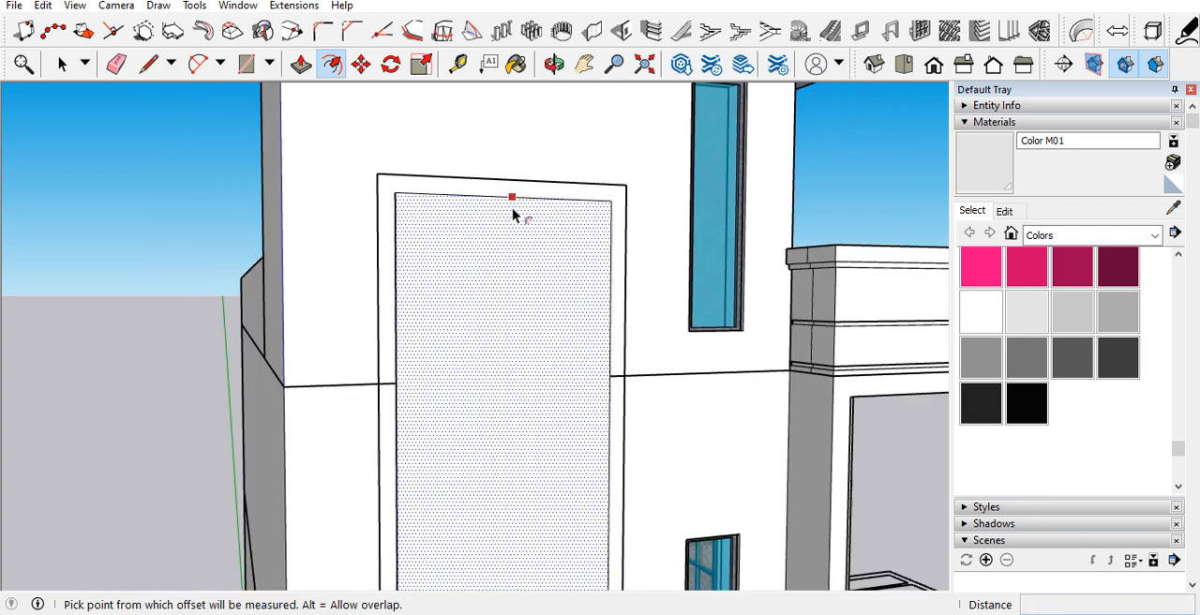
pyautogui.press('space')
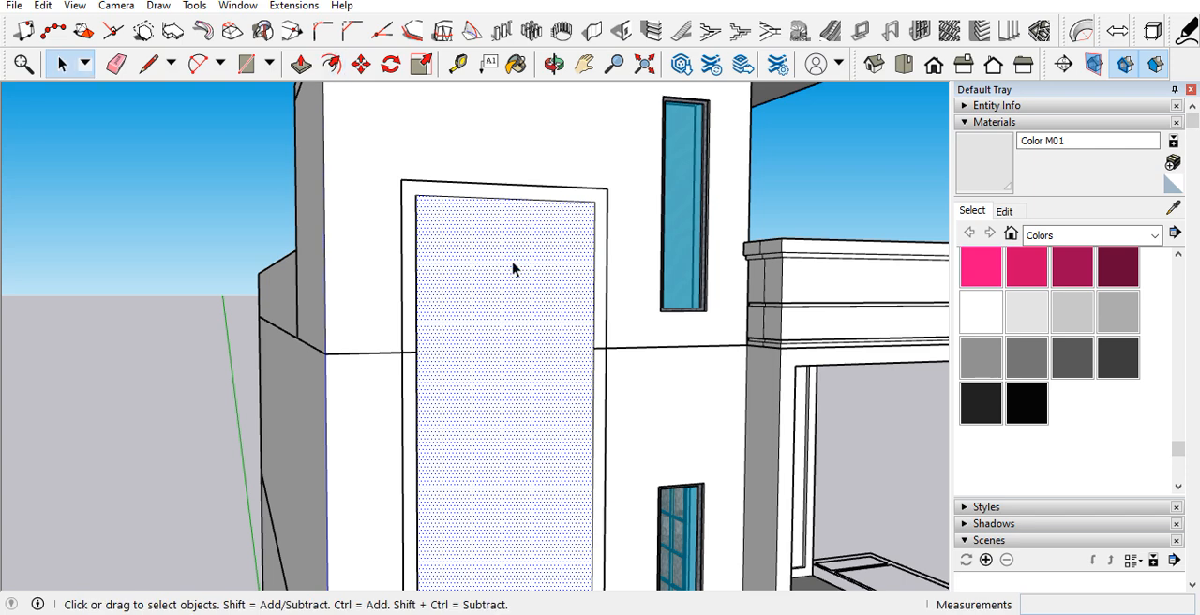
pyautogui.press('Delete')
pyautogui.scroll(-3, 515, 281)
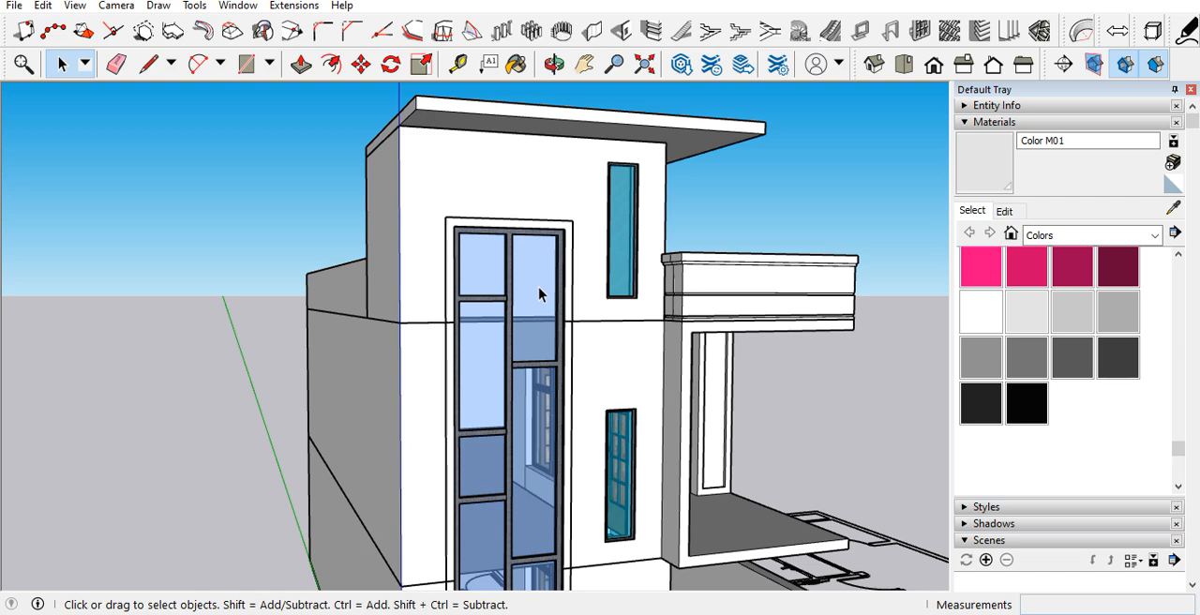
# Step: Push/Pull the border face around the tall window outward by 4.5"
pyautogui.press('p')
pyautogui.scroll(5, 548, 245)
pyautogui.click(580, 231)
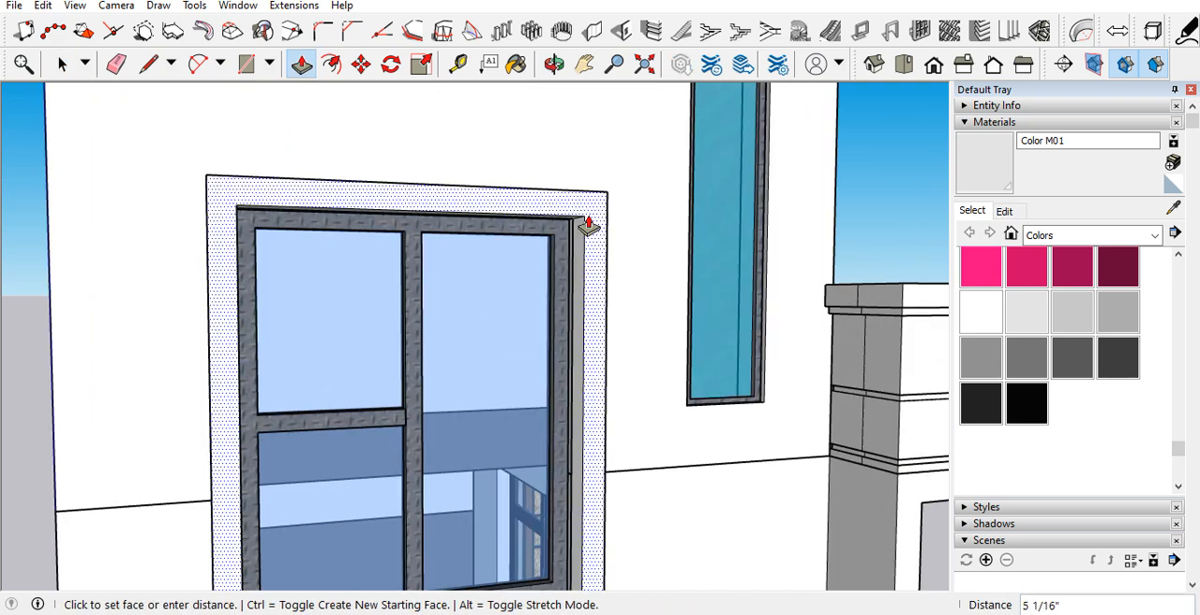
pyautogui.write('4.5')
pyautogui.press('Return')
pyautogui.scroll(-6, 568, 262)
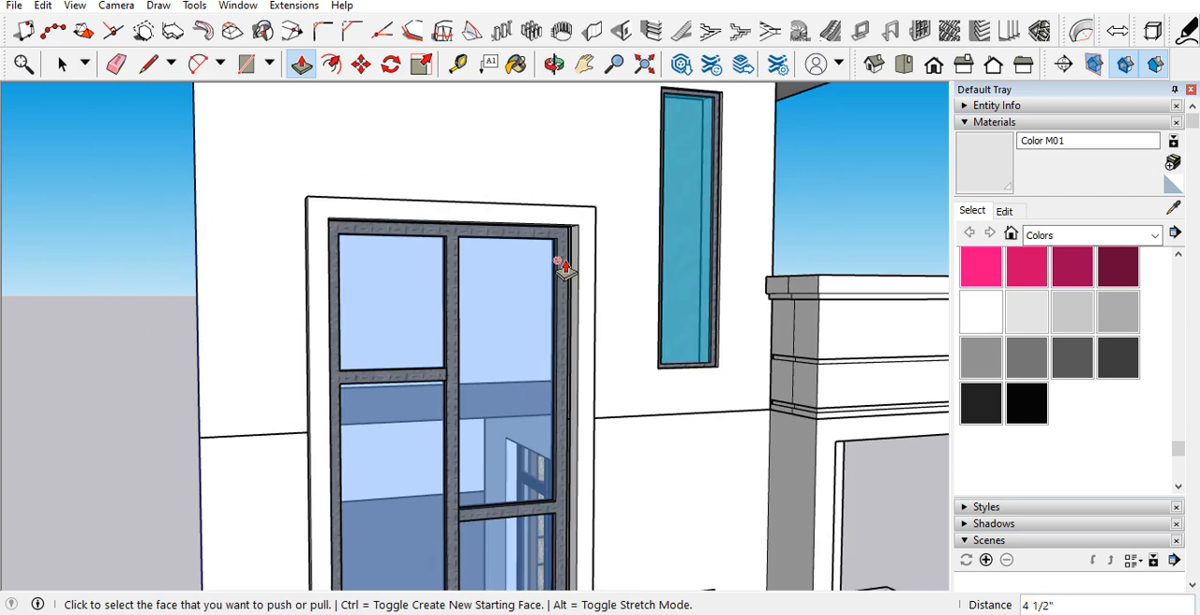
pyautogui.scroll(-2, 494, 296)
pyautogui.moveTo(496, 313); pyautogui.dragTo(421, 316, button='middle')
pyautogui.press('space')
pyautogui.scroll(4, 472, 284)
pyautogui.moveTo(471, 283); pyautogui.dragTo(372, 249, button='middle')
pyautogui.moveTo(370, 243); pyautogui.dragTo(568, 300)
pyautogui.scroll(4, 548, 272)
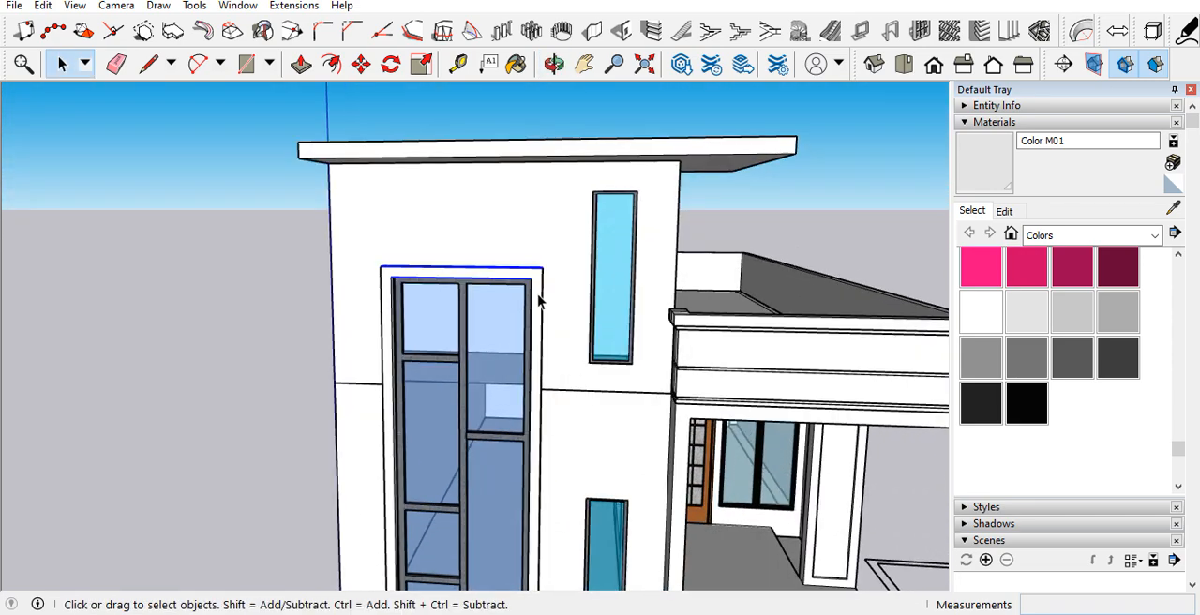
pyautogui.moveTo(300, 199); pyautogui.dragTo(659, 276)
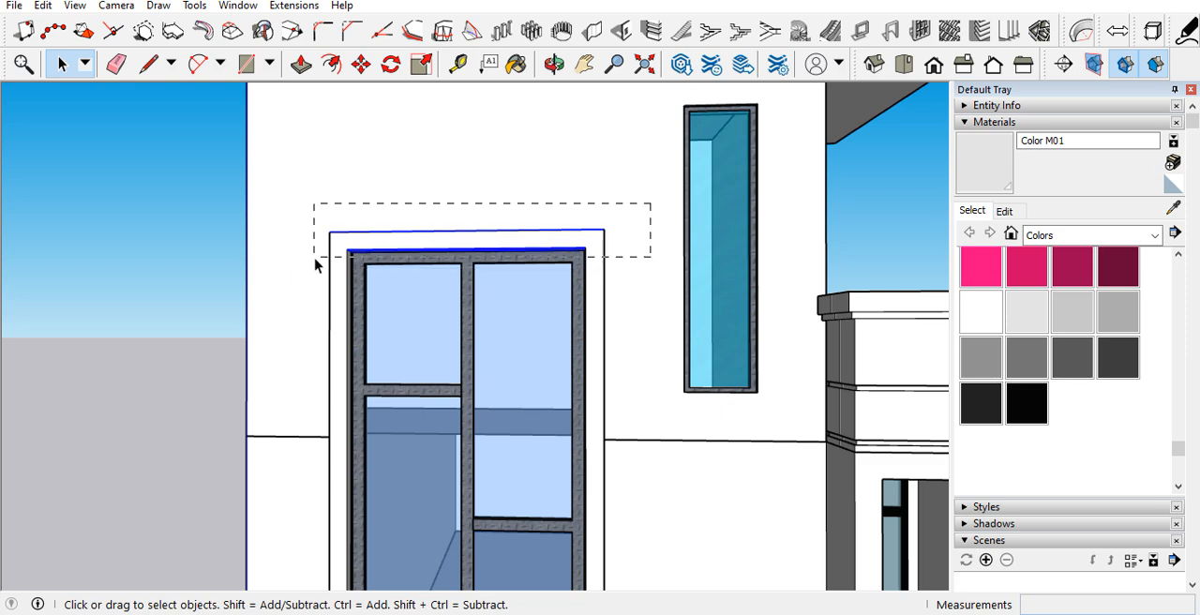
pyautogui.moveTo(301, 278); pyautogui.dragTo(290, 292)
pyautogui.scroll(-3, 619, 322)
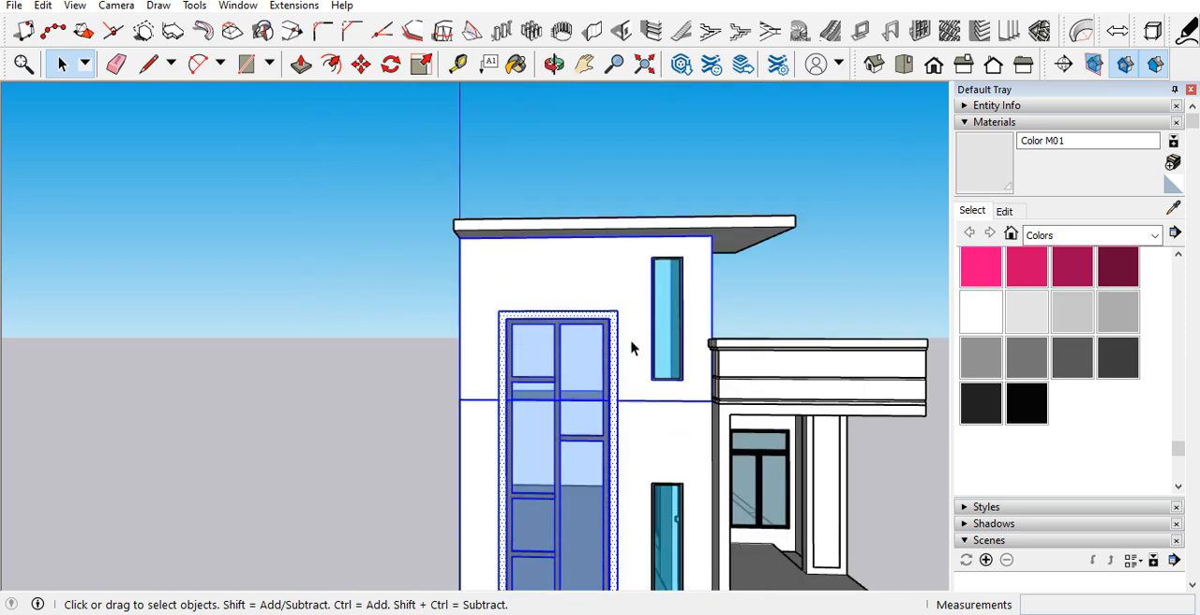
pyautogui.scroll(5, 624, 271)
pyautogui.click(260, 296)
# Step: Select the top bar of the window surround and move it straight up about 6' 1", above the tower's roof slab
pyautogui.scroll(2, 514, 319)
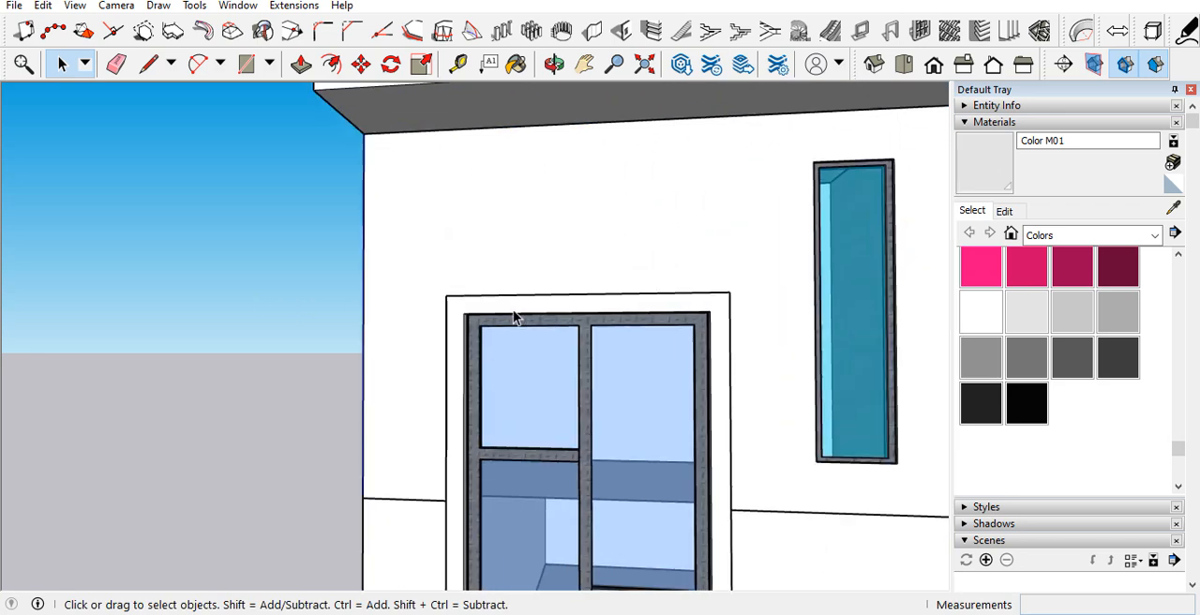
pyautogui.moveTo(411, 276); pyautogui.dragTo(750, 356)
pyautogui.scroll(-4, 745, 386)
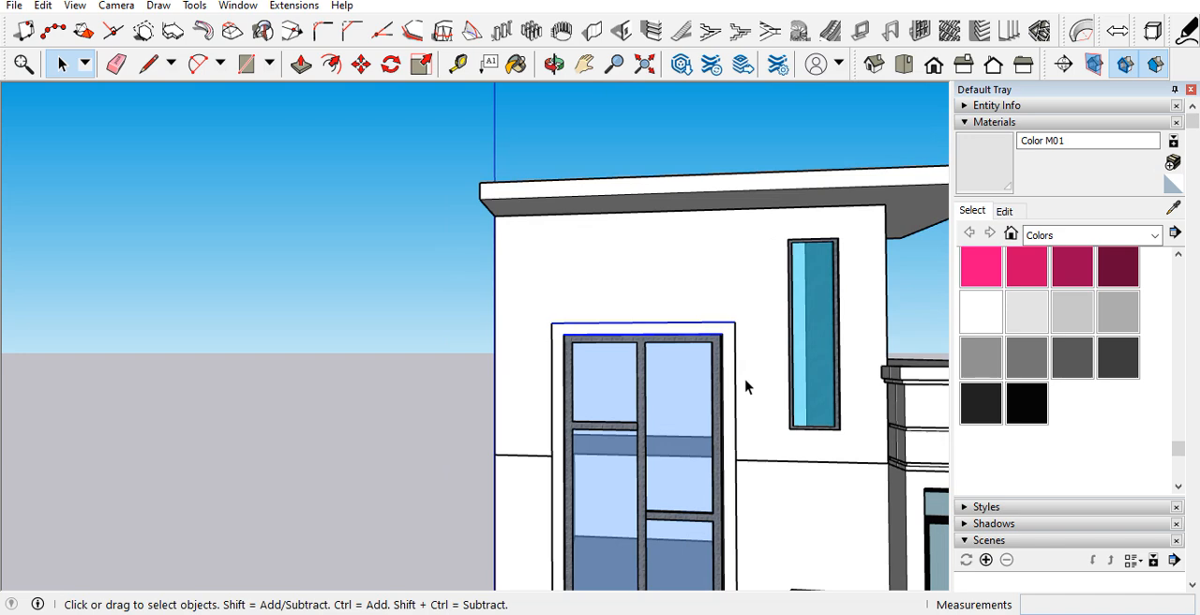
pyautogui.press('m')
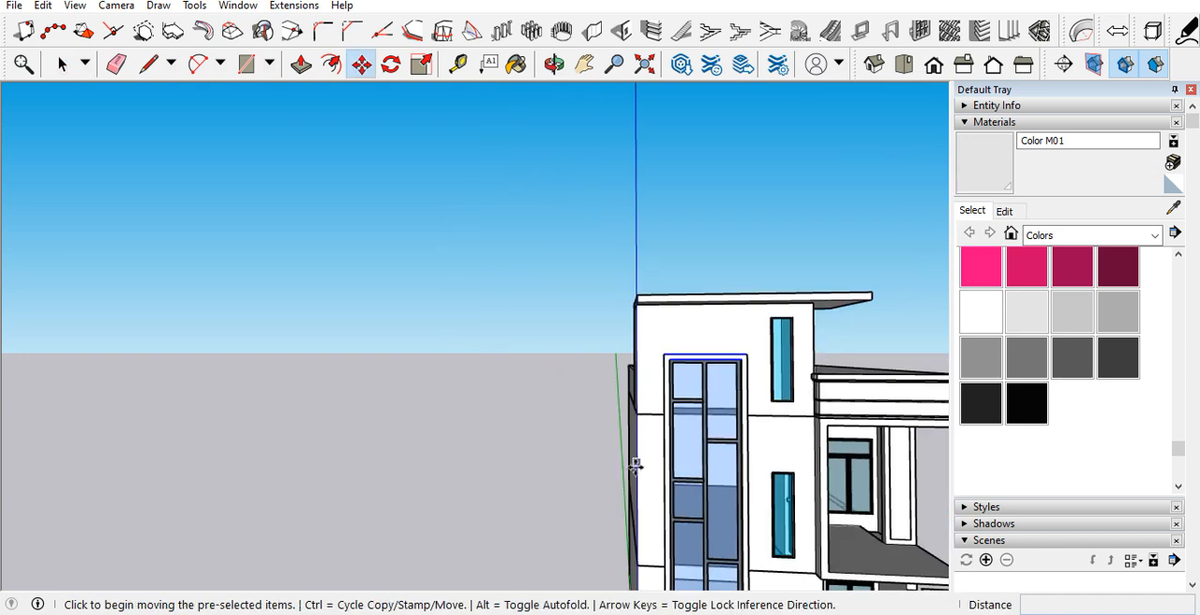
pyautogui.click(636, 469)
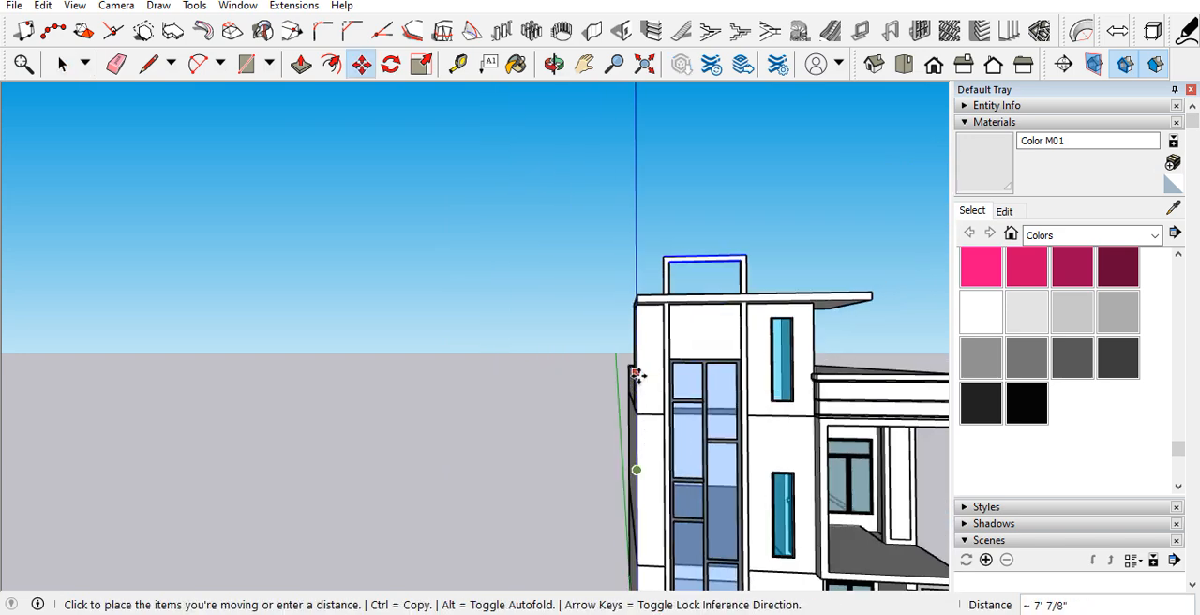
pyautogui.scroll(3, 636, 374)
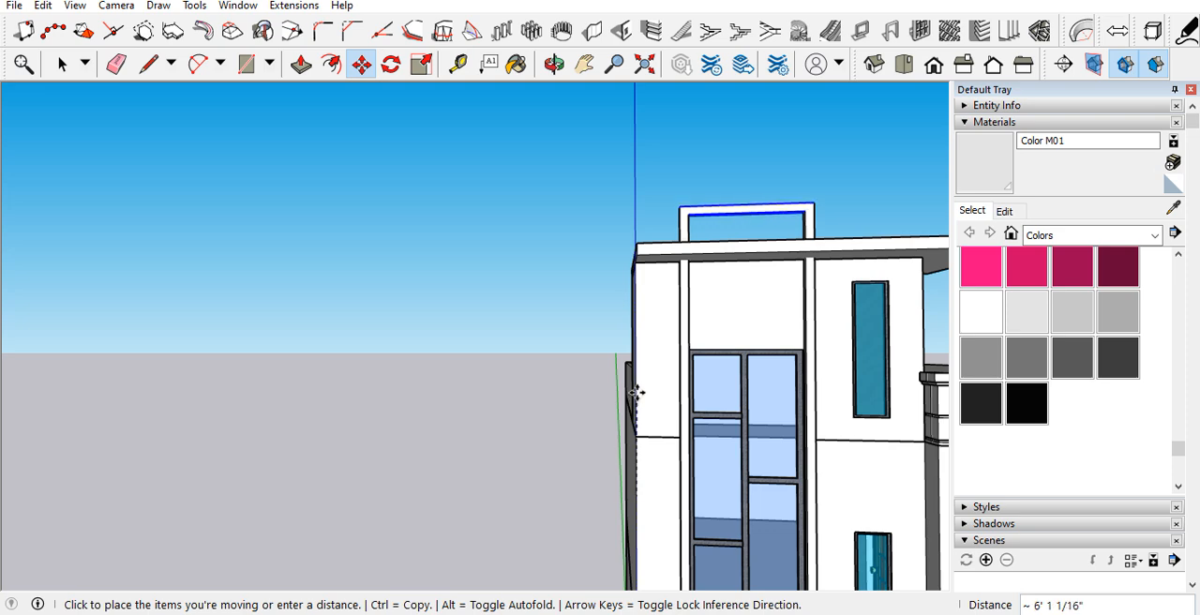
pyautogui.click(637, 397)
# Step: Create a 3' vertical guide from the base of the surround's post on the roof slab
pyautogui.moveTo(637, 396); pyautogui.dragTo(694, 282, button='middle')
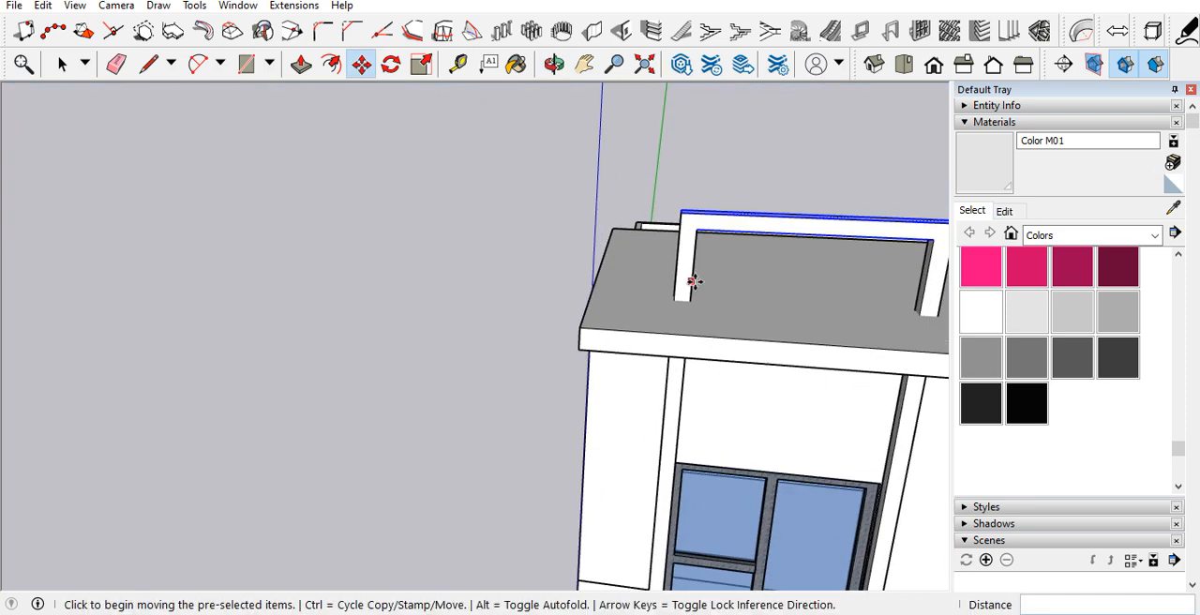
pyautogui.press('t')
pyautogui.scroll(2, 702, 270)
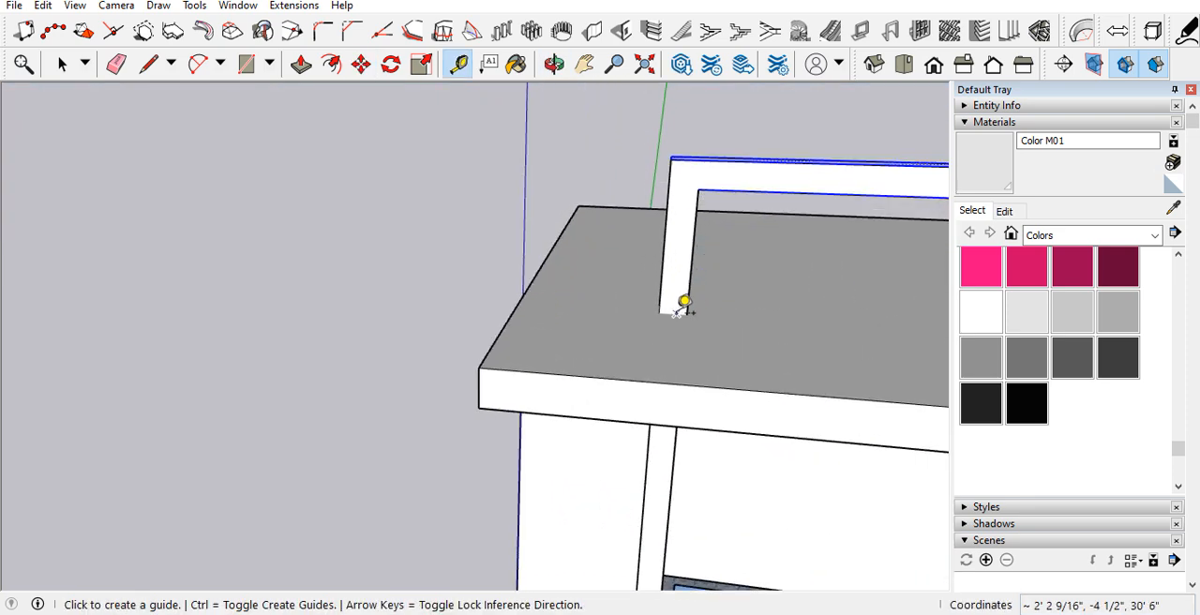
pyautogui.click(677, 312)
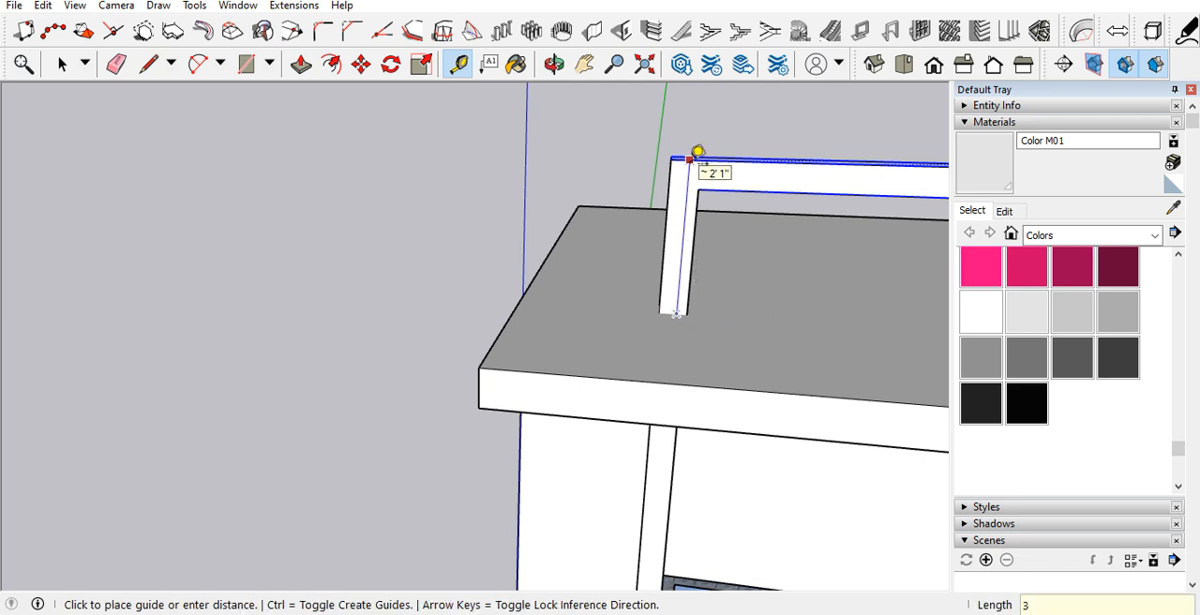
pyautogui.write('3')
pyautogui.press('Return')
pyautogui.scroll(-3, 692, 226)
pyautogui.scroll(3, 727, 197)
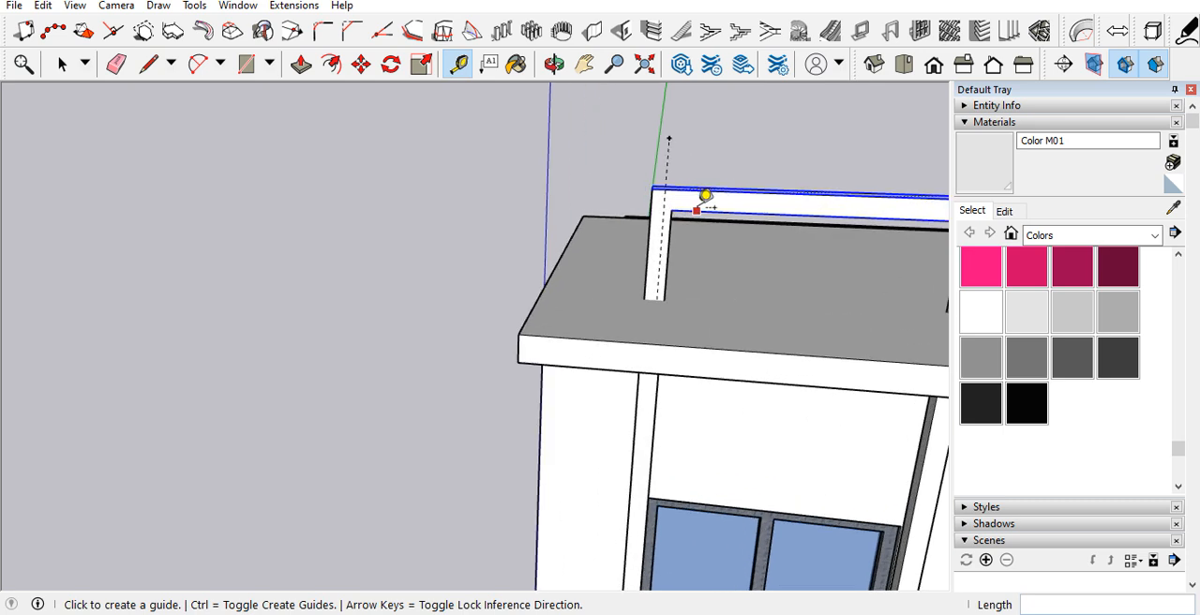
pyautogui.press('m')
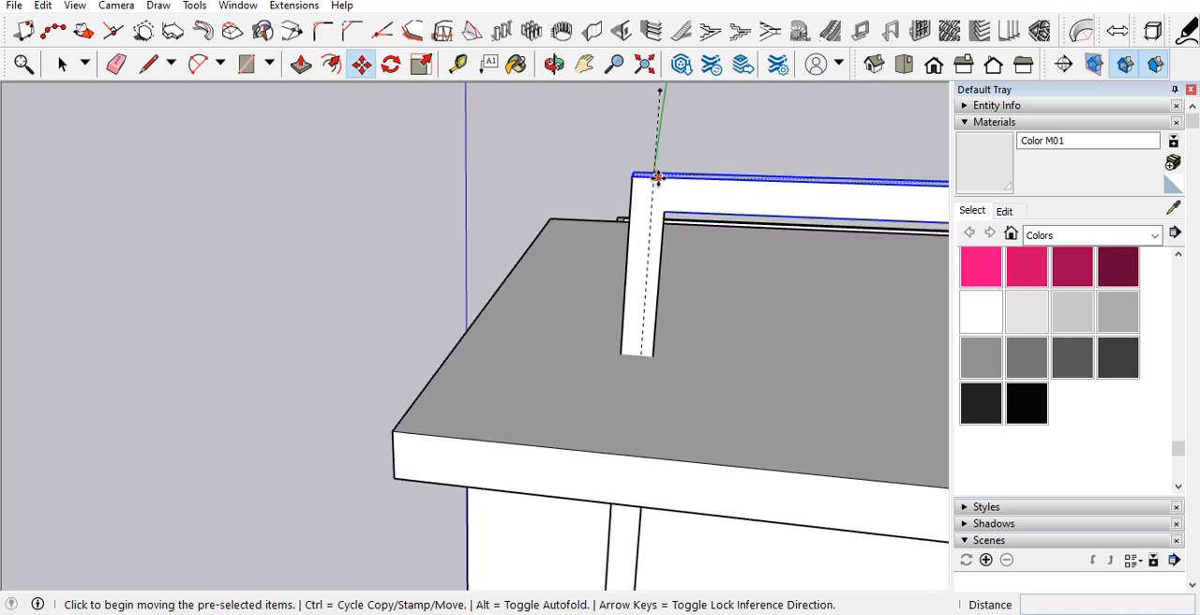
pyautogui.moveTo(655, 176); pyautogui.dragTo(646, 235, button='middle')
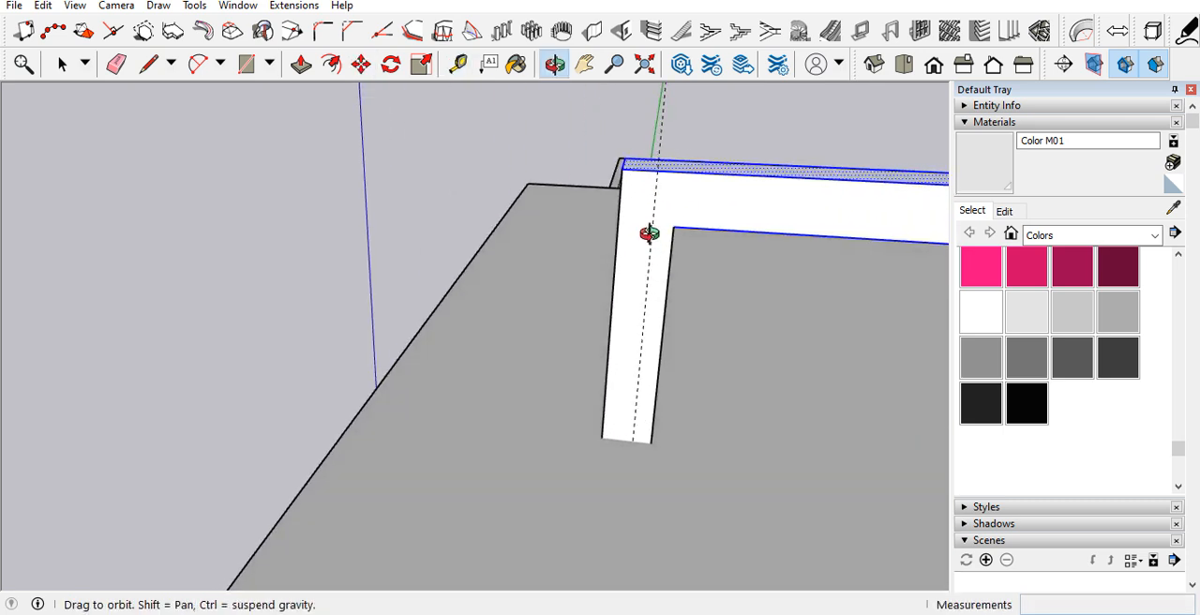
pyautogui.click(648, 167)
pyautogui.scroll(-2, 657, 160)
pyautogui.press('space')
# Step: Move the surround's selected top bar up about 10 5/8" to the upper end of the guide
pyautogui.moveTo(644, 210); pyautogui.dragTo(624, 91, button='middle')
pyautogui.scroll(-4, 538, 258)
pyautogui.scroll(2, 614, 210)
pyautogui.moveTo(614, 210); pyautogui.dragTo(745, 291, button='middle')
pyautogui.scroll(1, 578, 424)
pyautogui.moveTo(578, 424); pyautogui.dragTo(637, 233, button='middle')
pyautogui.scroll(1, 636, 225)
pyautogui.press('m')
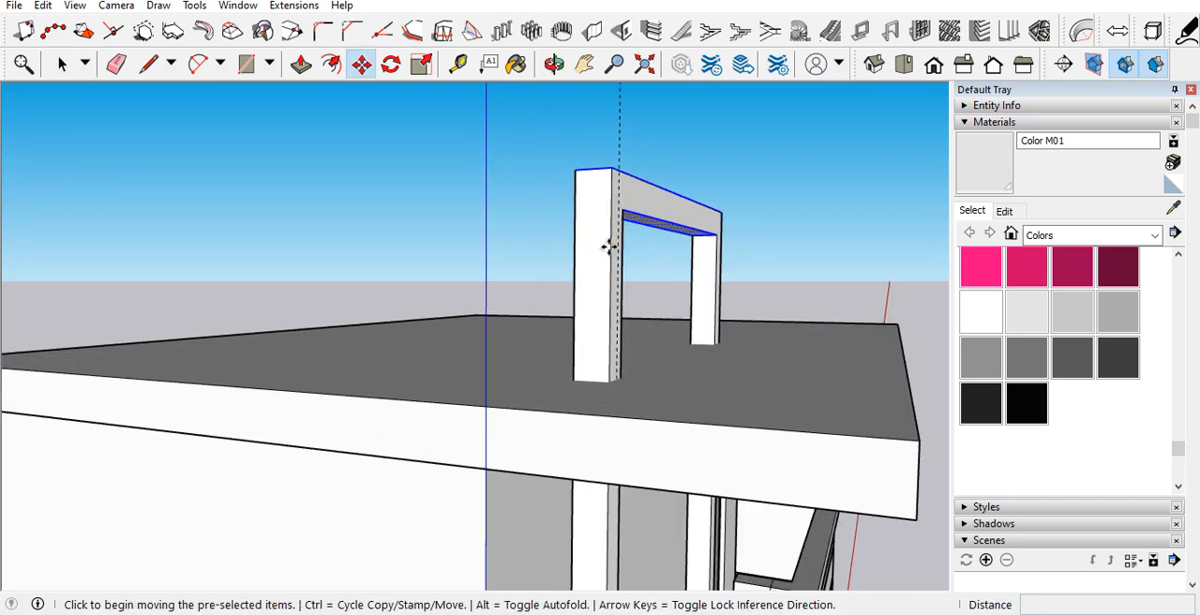
pyautogui.click(608, 246)
pyautogui.scroll(-1, 609, 211)
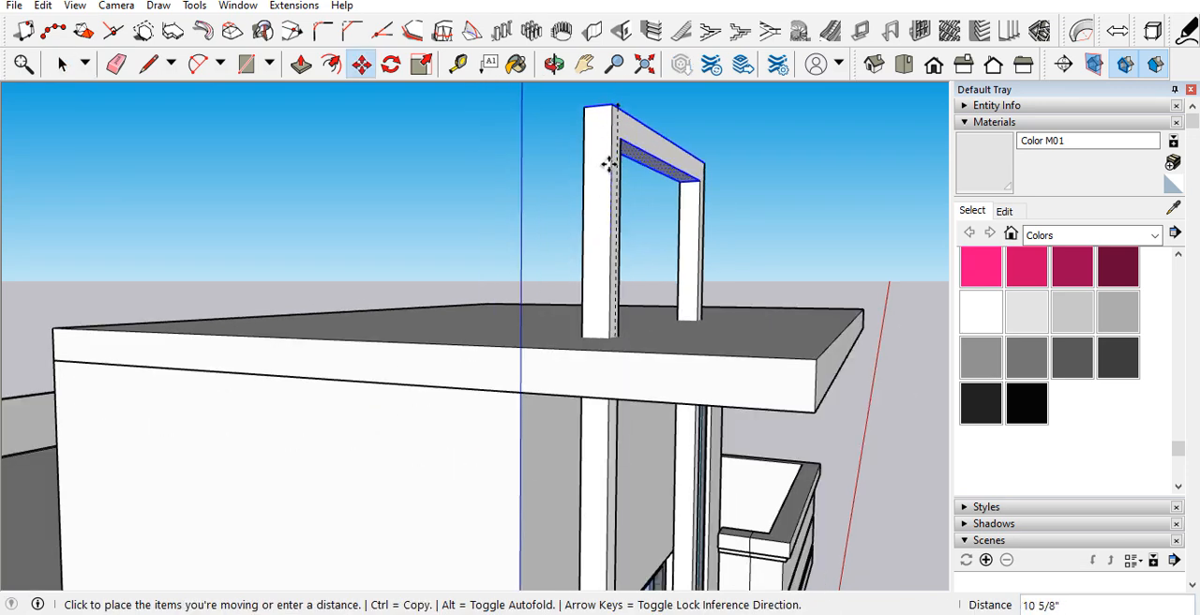
pyautogui.click(610, 163)
pyautogui.moveTo(610, 165); pyautogui.dragTo(315, 251, button='middle')
pyautogui.press('space')
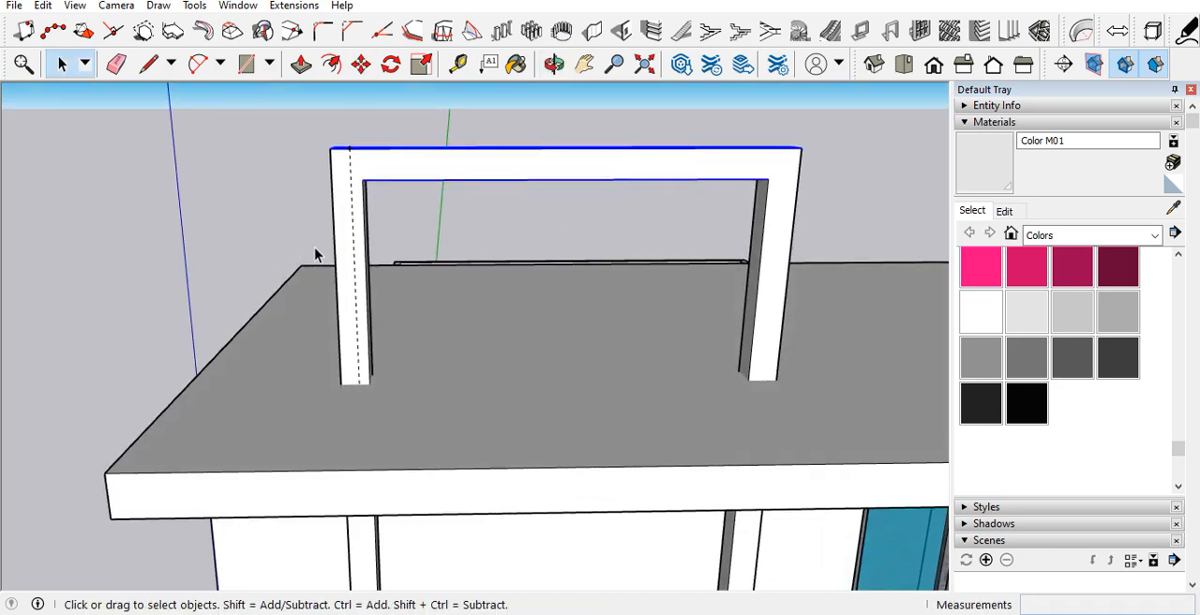
pyautogui.scroll(-4, 320, 252)
pyautogui.scroll(2, 380, 247)
pyautogui.moveTo(394, 271); pyautogui.dragTo(313, 134, button='middle')
pyautogui.press('space')
pyautogui.scroll(3, 319, 146)
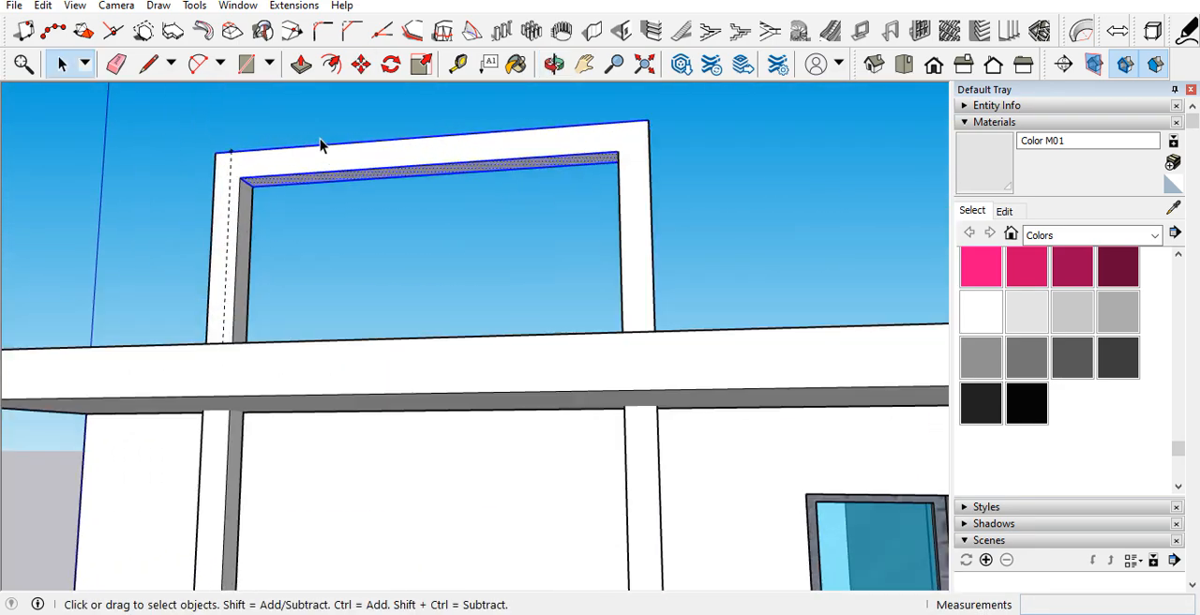
# Step: Try to Push/Pull the underside face of the surround's raised top bar
pyautogui.press('p')
pyautogui.click(312, 184)
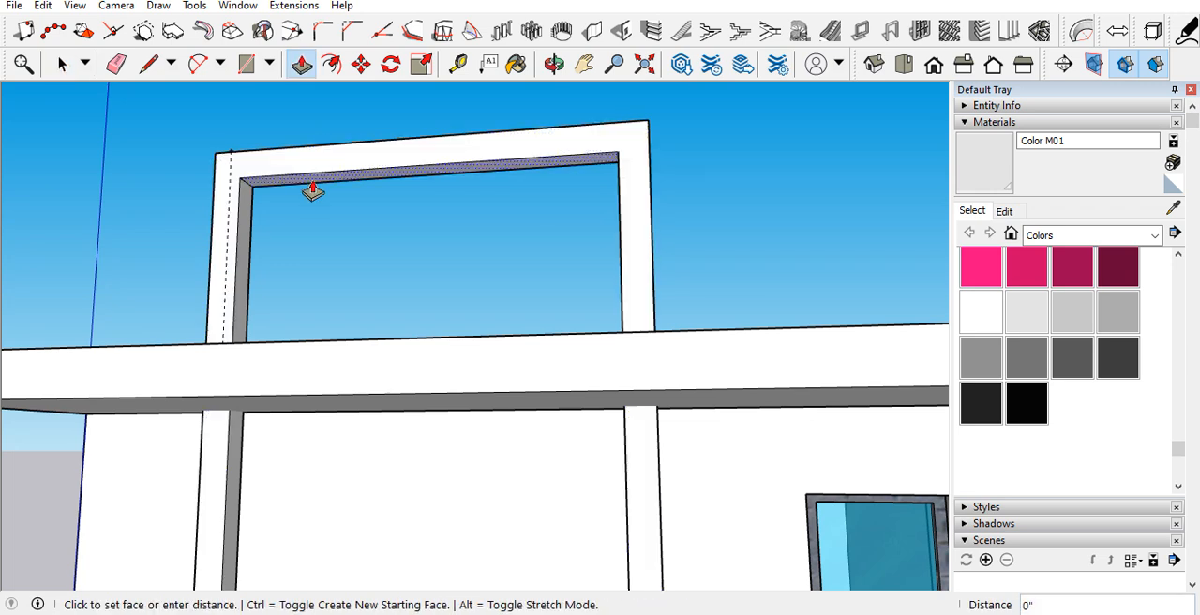
pyautogui.moveTo(297, 233); pyautogui.dragTo(295, 279, button='middle')
pyautogui.click(278, 188)
pyautogui.click(279, 180)
pyautogui.press('space')
pyautogui.moveTo(271, 250); pyautogui.dragTo(279, 347, button='middle')
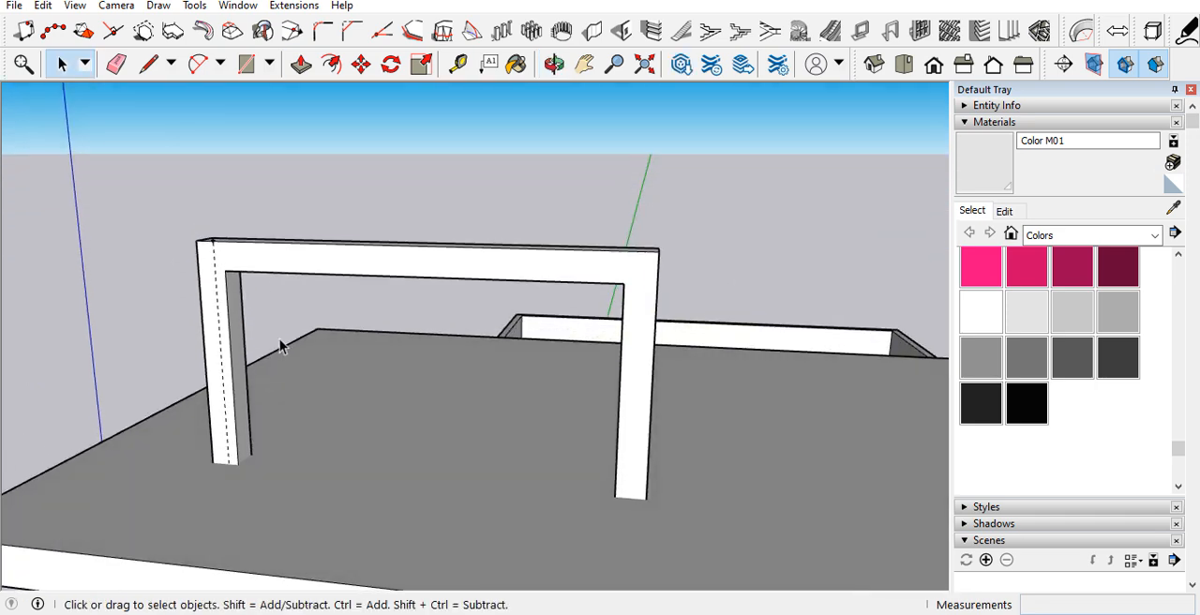
# Step: Draw lines between the bases of the surround's two posts on the roof slab, closing the opening with faces front and back
pyautogui.press('l')
pyautogui.click(238, 463)
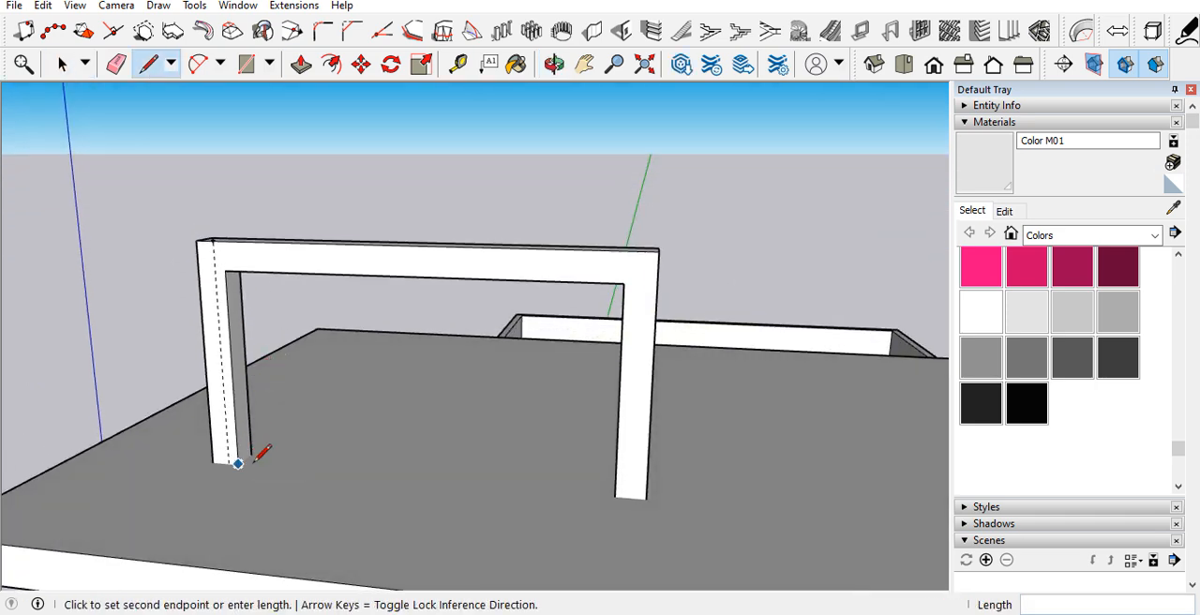
pyautogui.click(614, 495)
pyautogui.moveTo(594, 450); pyautogui.dragTo(179, 393, button='middle')
pyautogui.click(470, 398)
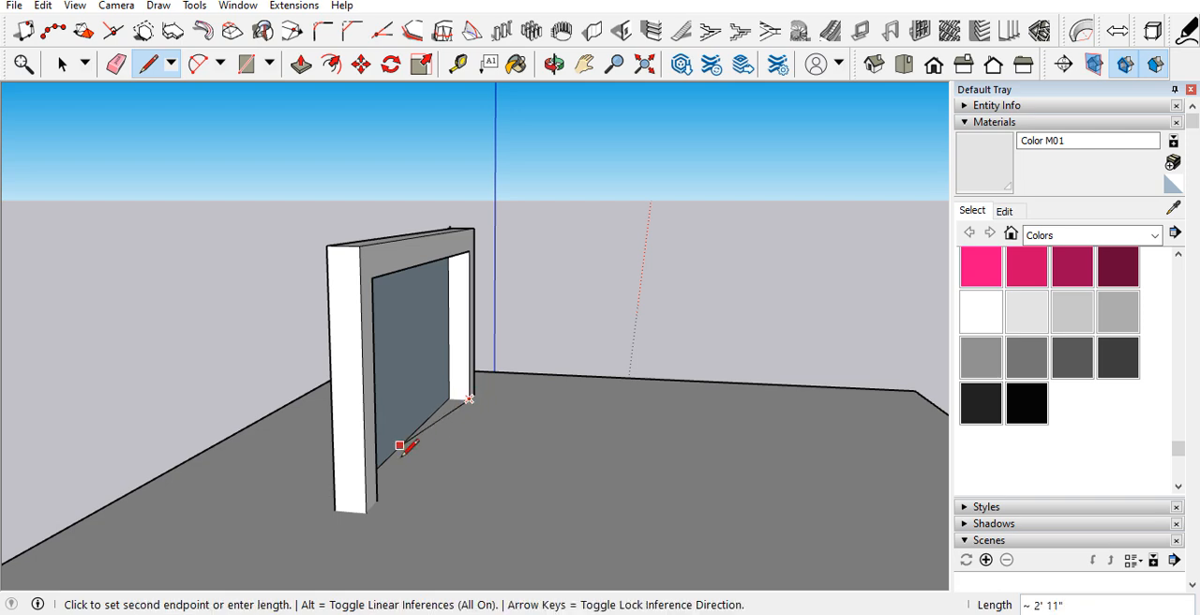
pyautogui.click(376, 496)
pyautogui.moveTo(376, 497); pyautogui.dragTo(464, 383, button='middle')
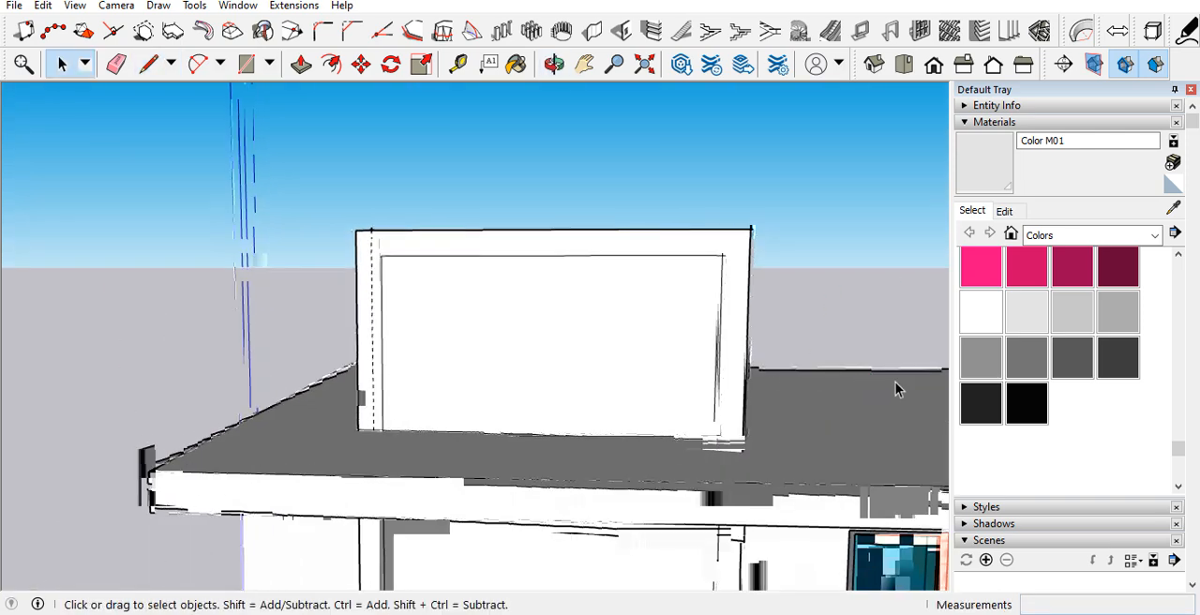
# Step: Draw a line between the posts along the roof slab's underside and delete the front face covering the opening below it
pyautogui.moveTo(503, 420); pyautogui.dragTo(391, 332, button='middle')
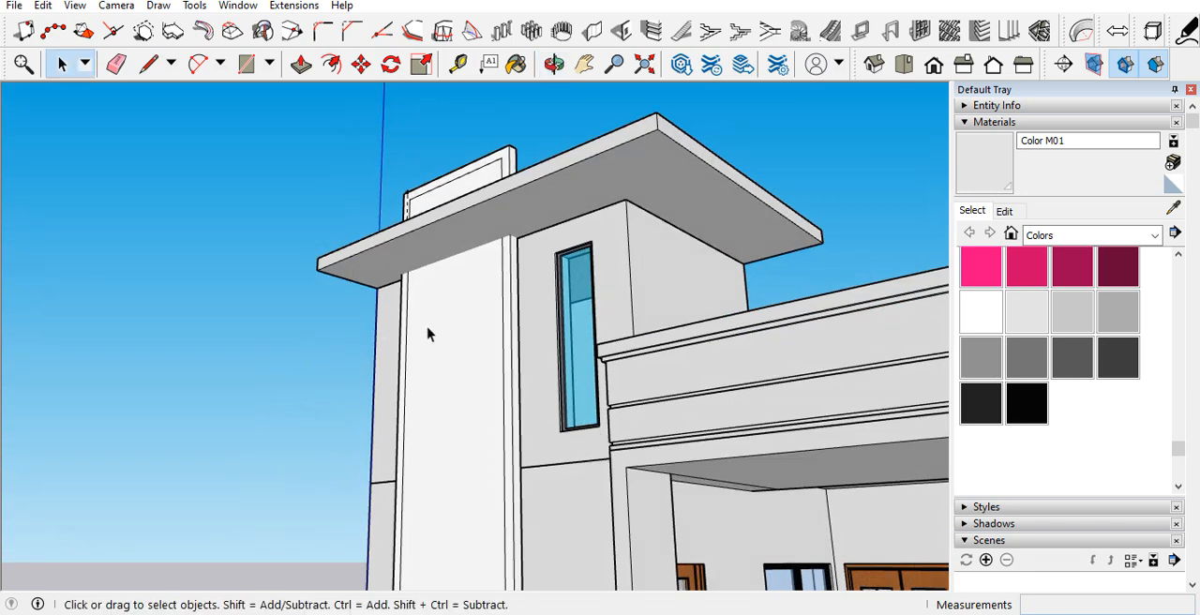
pyautogui.click(429, 321)
pyautogui.scroll(3, 439, 268)
pyautogui.moveTo(440, 268); pyautogui.dragTo(542, 197, button='middle')
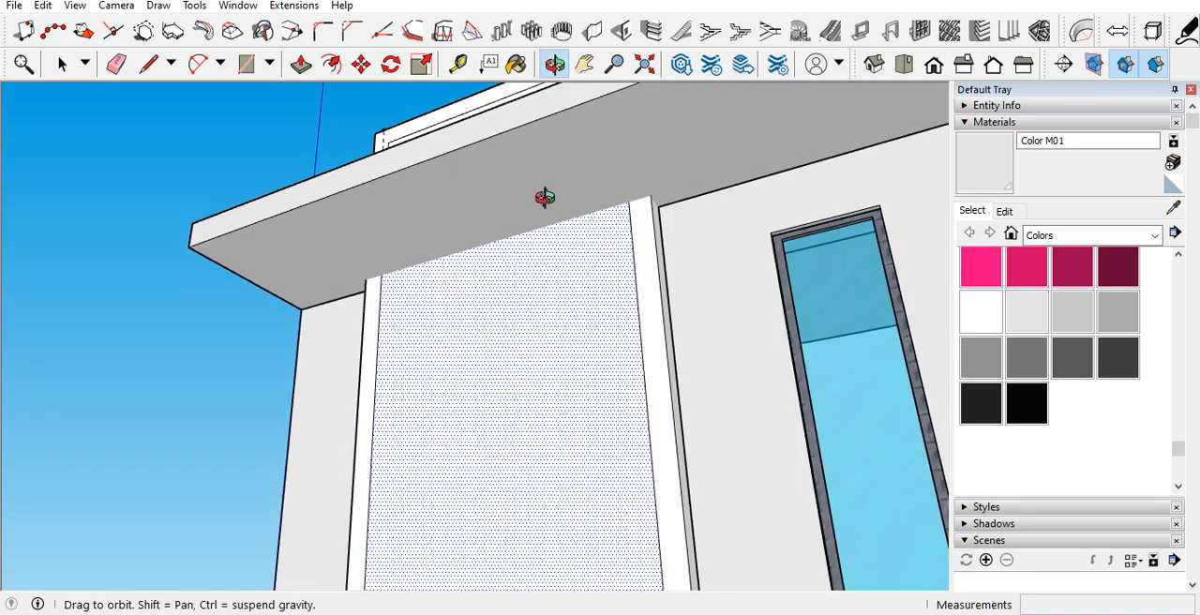
pyautogui.press('l')
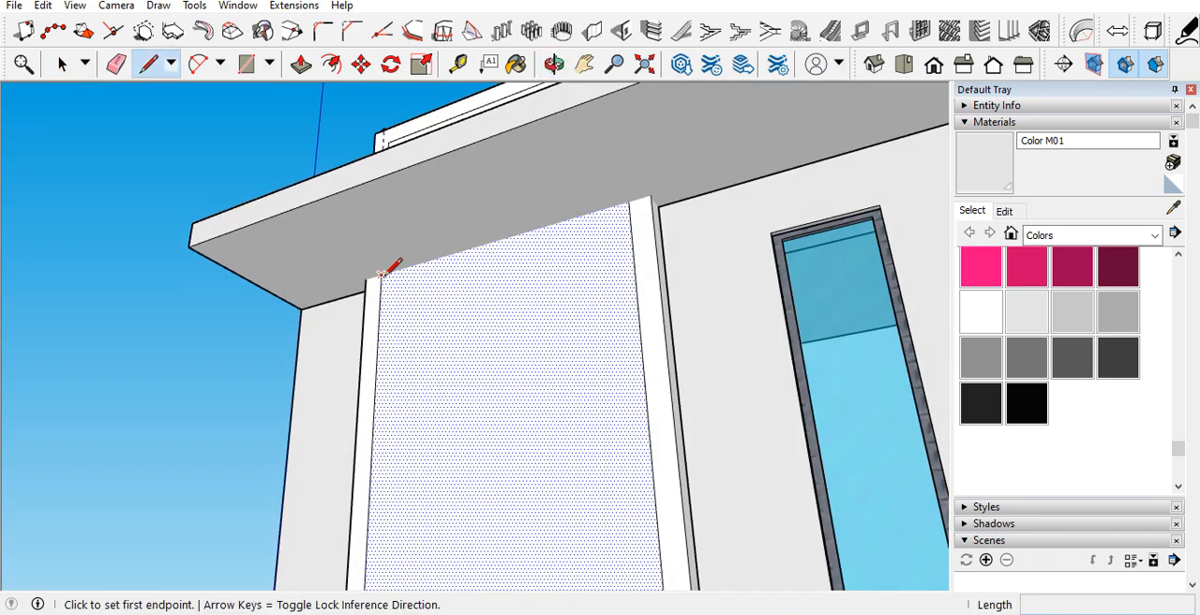
pyautogui.click(382, 273)
pyautogui.click(630, 199)
pyautogui.press('space')
pyautogui.click(581, 270)
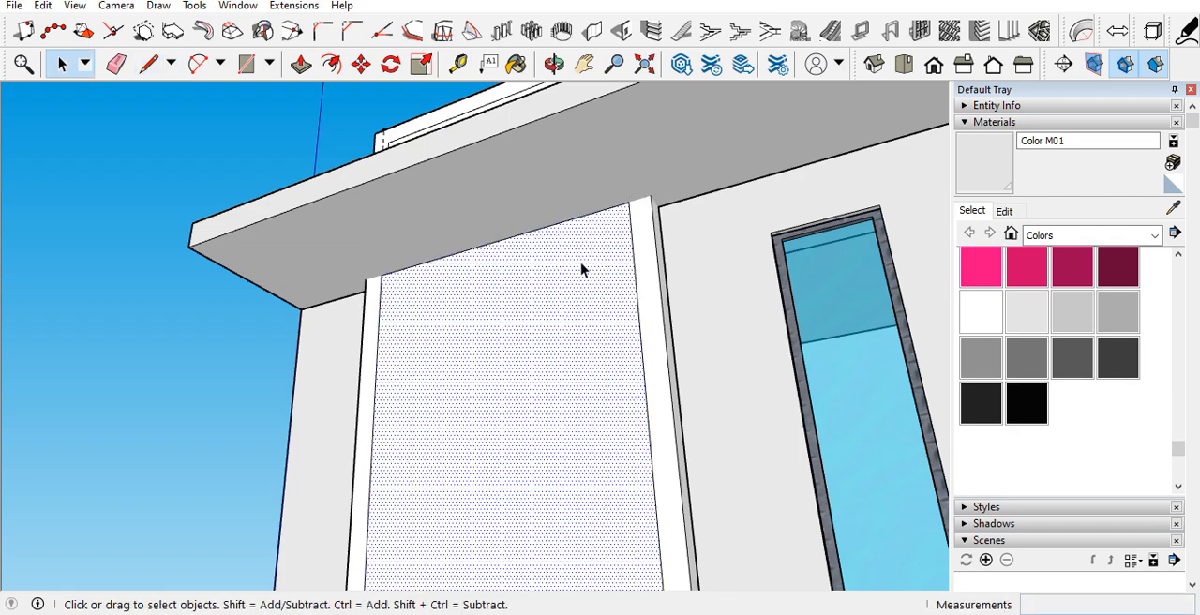
pyautogui.press('Delete')
# Step: Delete the remaining back face inside the surround below the slab, exposing the wall and window
pyautogui.moveTo(566, 273); pyautogui.dragTo(703, 334, button='middle')
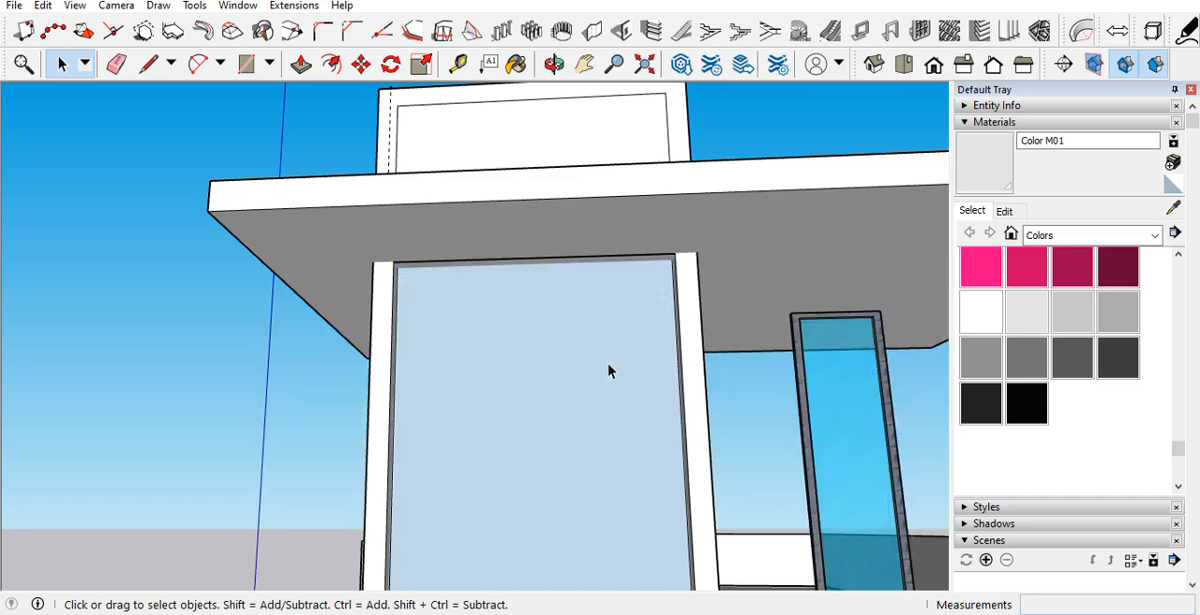
pyautogui.scroll(-3, 609, 371)
pyautogui.click(551, 494)
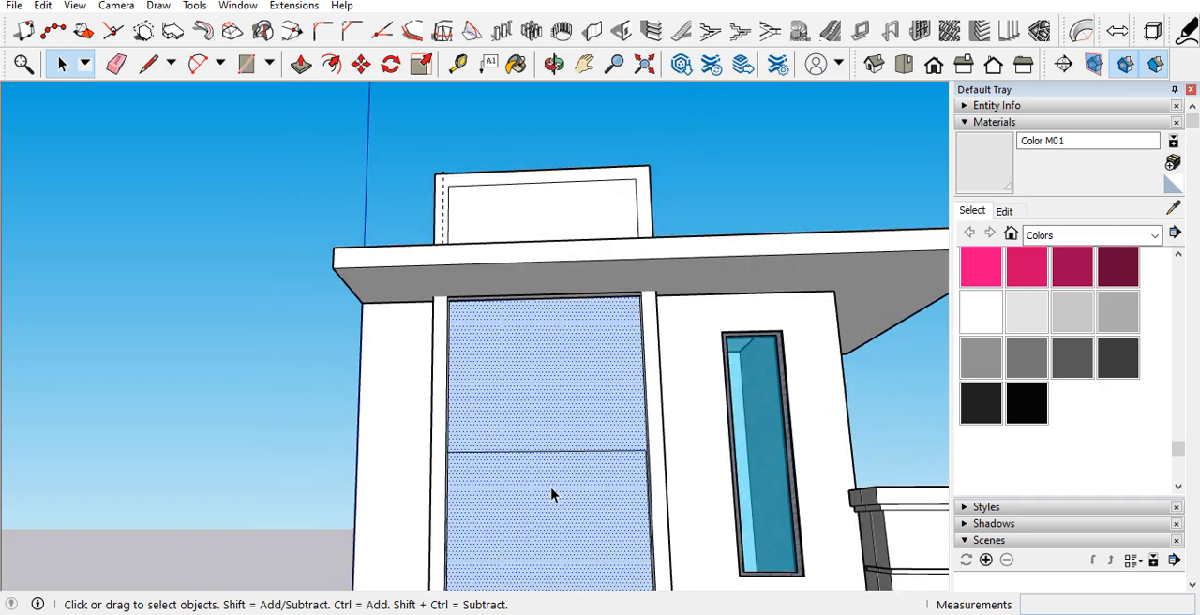
pyautogui.press('Delete')
pyautogui.moveTo(515, 347); pyautogui.dragTo(756, 313, button='middle')
pyautogui.scroll(5, 622, 357)
pyautogui.moveTo(570, 319); pyautogui.dragTo(589, 270, button='middle')
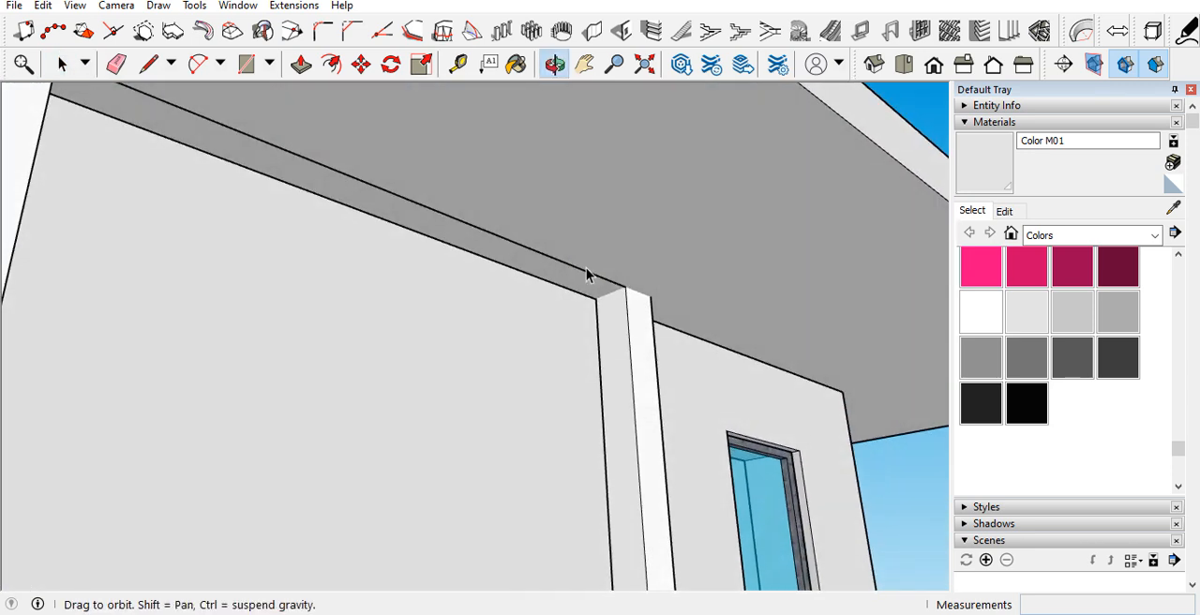
pyautogui.press('p')
pyautogui.press('space')
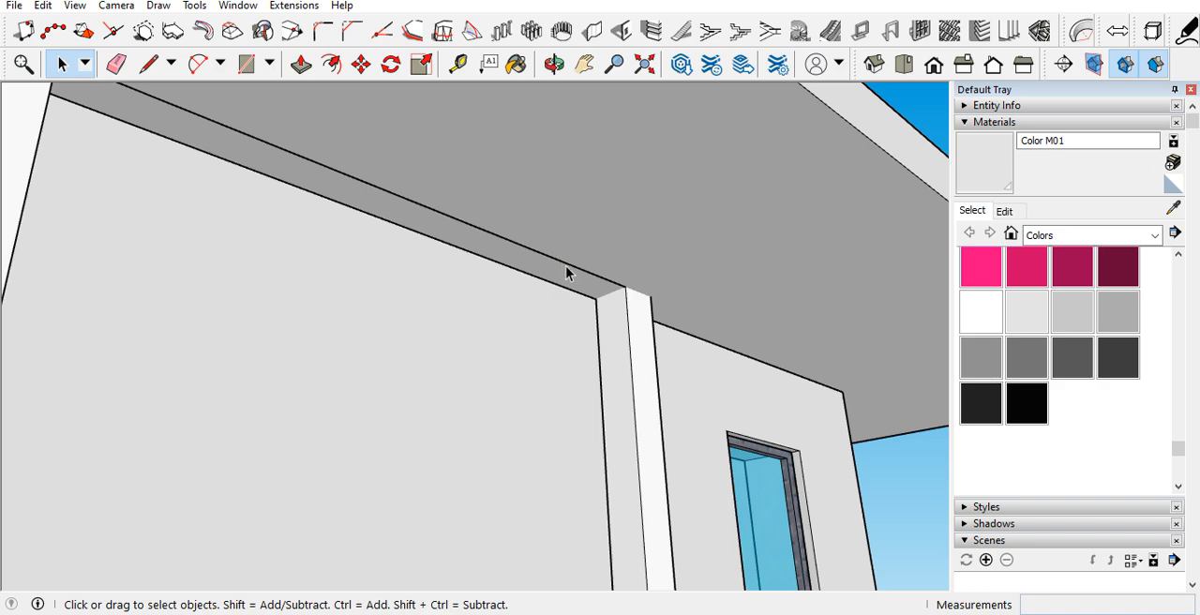
# Step: Open the tower wall for editing and create a guide line along the top edge of the tall window's frame
pyautogui.moveTo(556, 287); pyautogui.dragTo(272, 420, button='middle')
pyautogui.scroll(-7, 543, 315)
pyautogui.scroll(-5, 481, 265)
pyautogui.scroll(8, 484, 260)
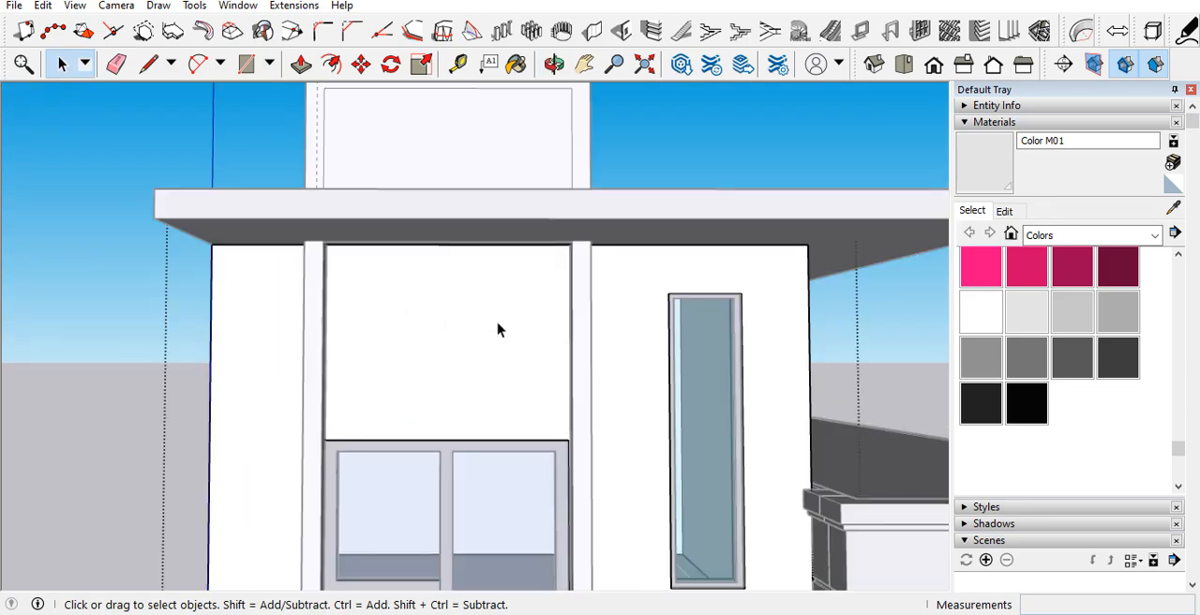
pyautogui.scroll(3, 498, 327)
pyautogui.moveTo(503, 367); pyautogui.dragTo(562, 346, button='middle')
pyautogui.scroll(2, 628, 450)
pyautogui.scroll(2, 630, 426)
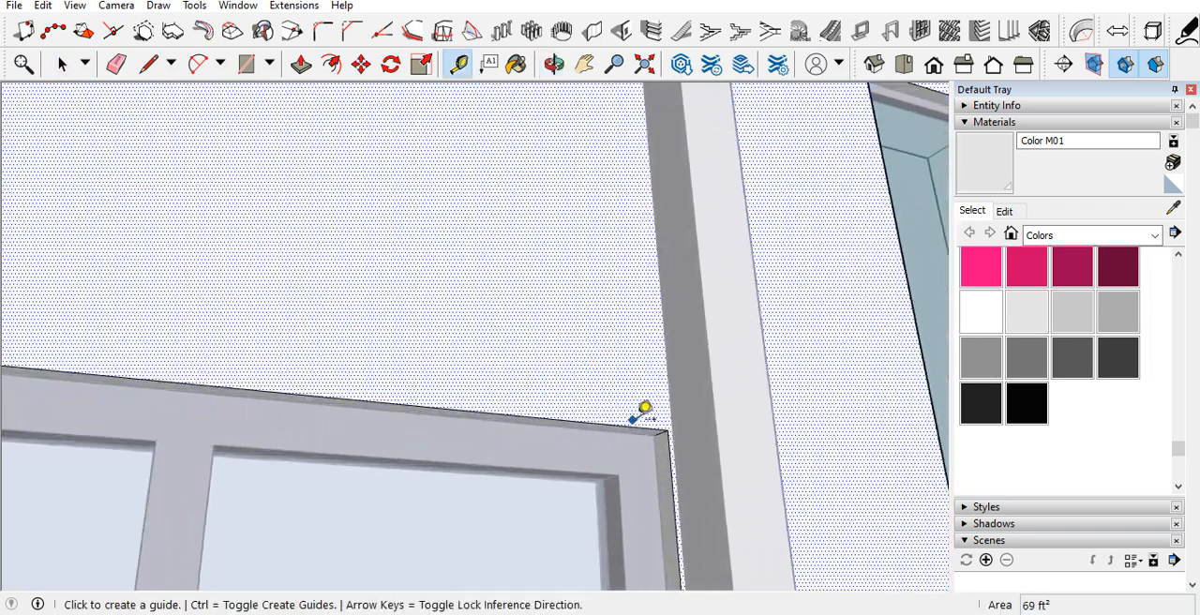
pyautogui.click(635, 427)
pyautogui.click(621, 425)
pyautogui.scroll(2, 671, 429)
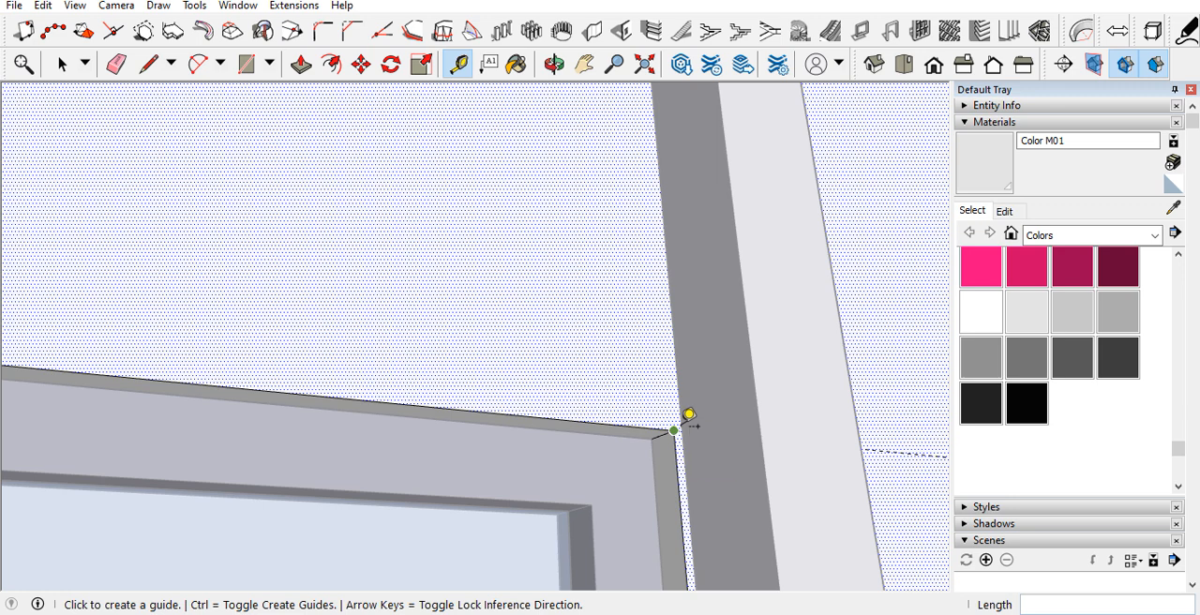
pyautogui.scroll(2, 689, 414)
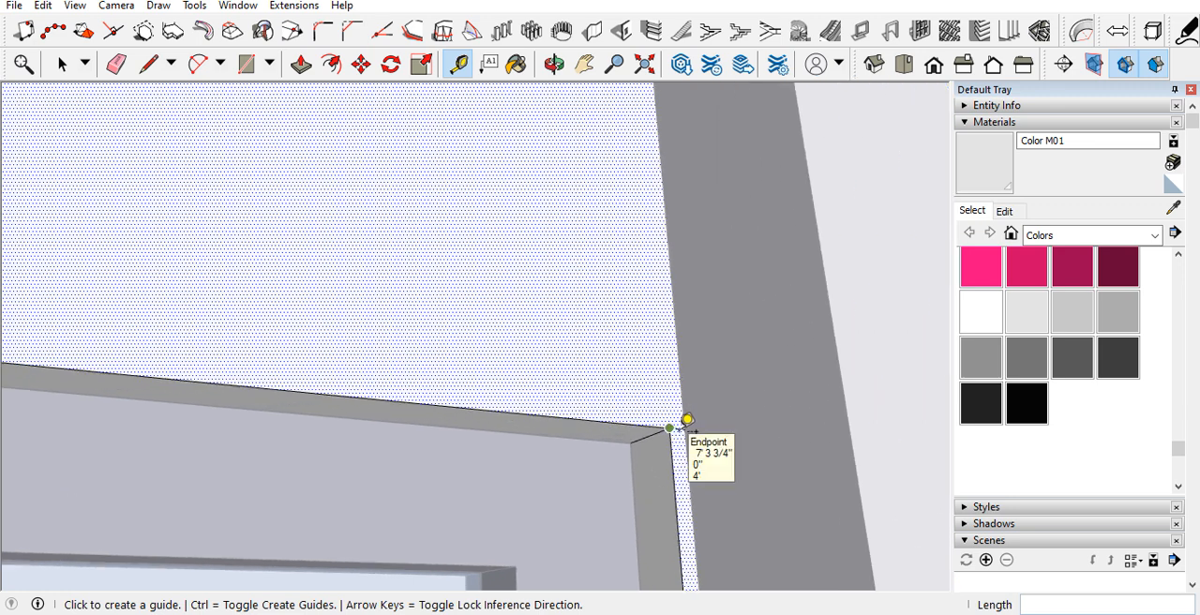
# Step: Draw a rectangle about 4' 11 15/16" by 4' on the wall between the posts, from the window's top up to the slab
pyautogui.press('l')
pyautogui.scroll(1, 688, 419)
pyautogui.click(656, 426)
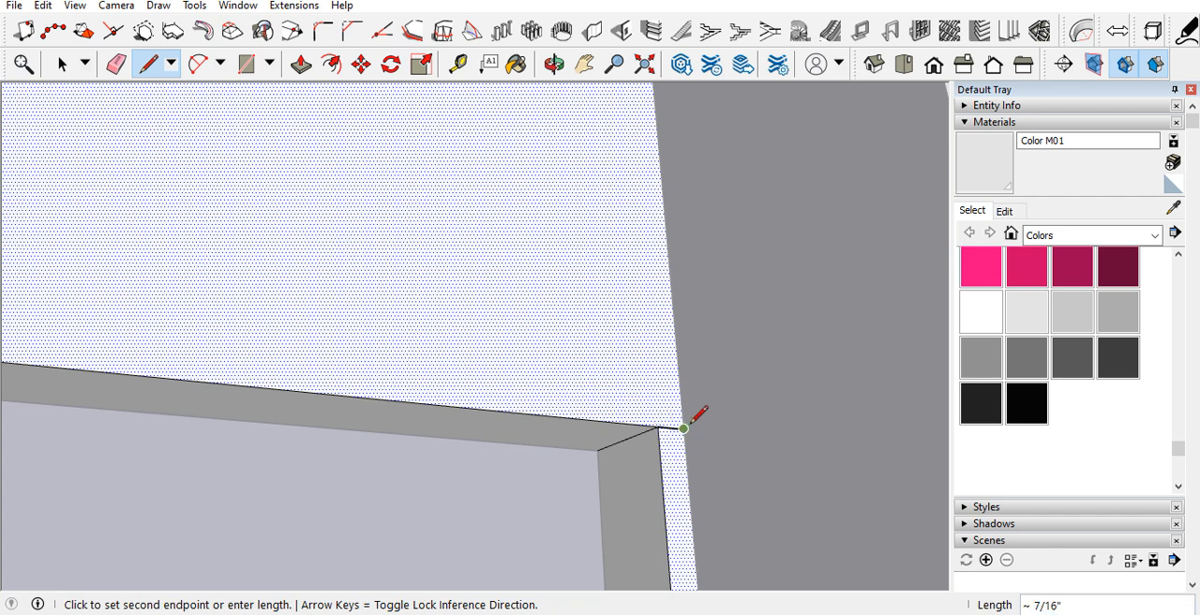
pyautogui.press('r')
pyautogui.click(686, 427)
pyautogui.scroll(-3, 683, 429)
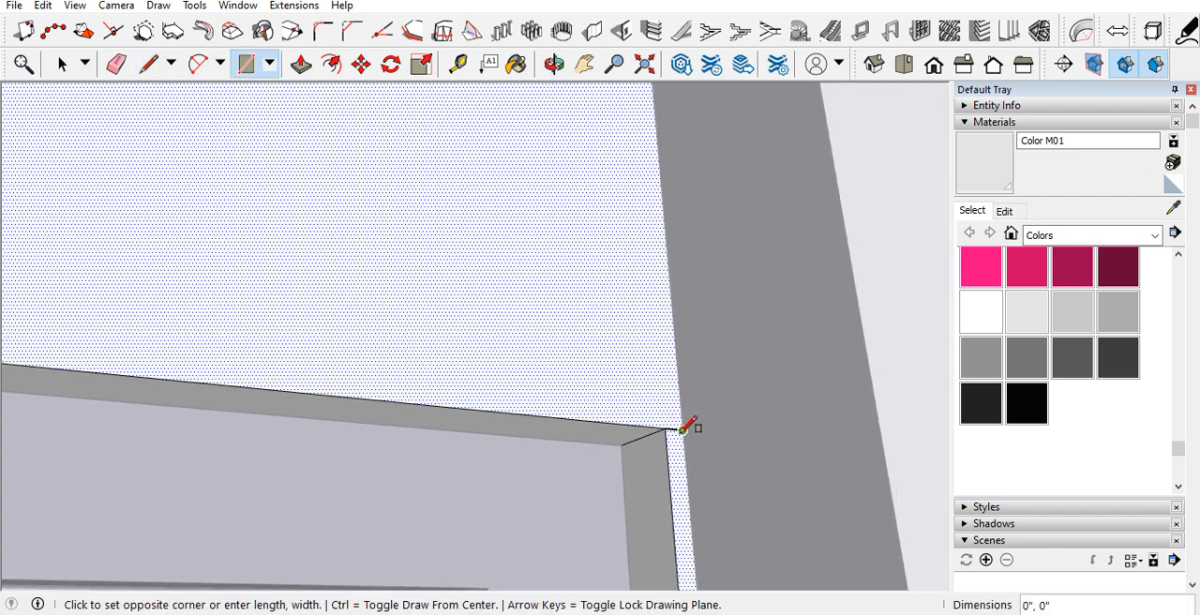
pyautogui.scroll(-3, 685, 424)
pyautogui.scroll(2, 509, 222)
pyautogui.moveTo(509, 222); pyautogui.dragTo(323, 184, button='middle')
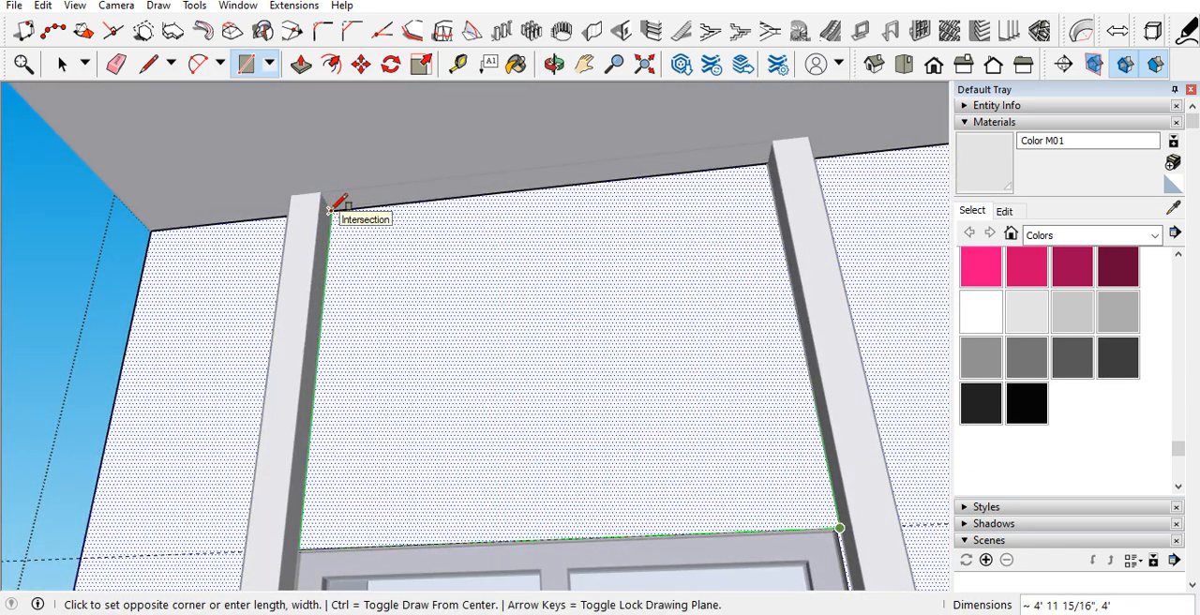
pyautogui.click(330, 208)
# Step: Paint the wall panel above the tall window with the Wood Floor material from the Wood collection
pyautogui.press('space')
pyautogui.click(440, 332)
pyautogui.scroll(-3, 459, 323)
pyautogui.moveTo(472, 313); pyautogui.dragTo(695, 412, button='middle')
pyautogui.click(1042, 235)
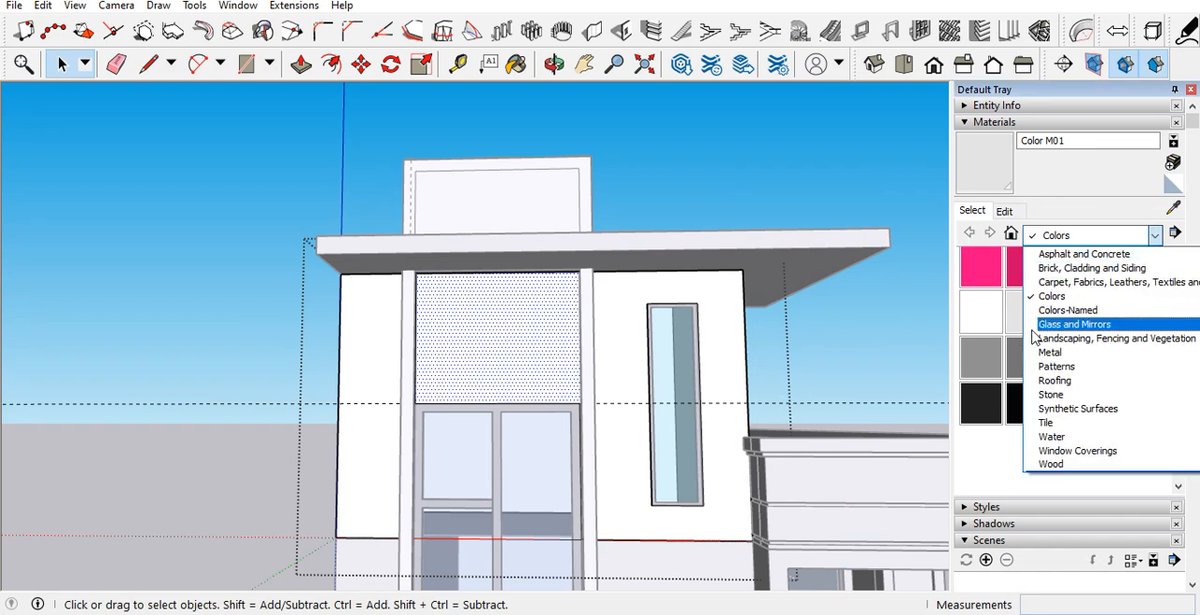
pyautogui.click(1069, 468)
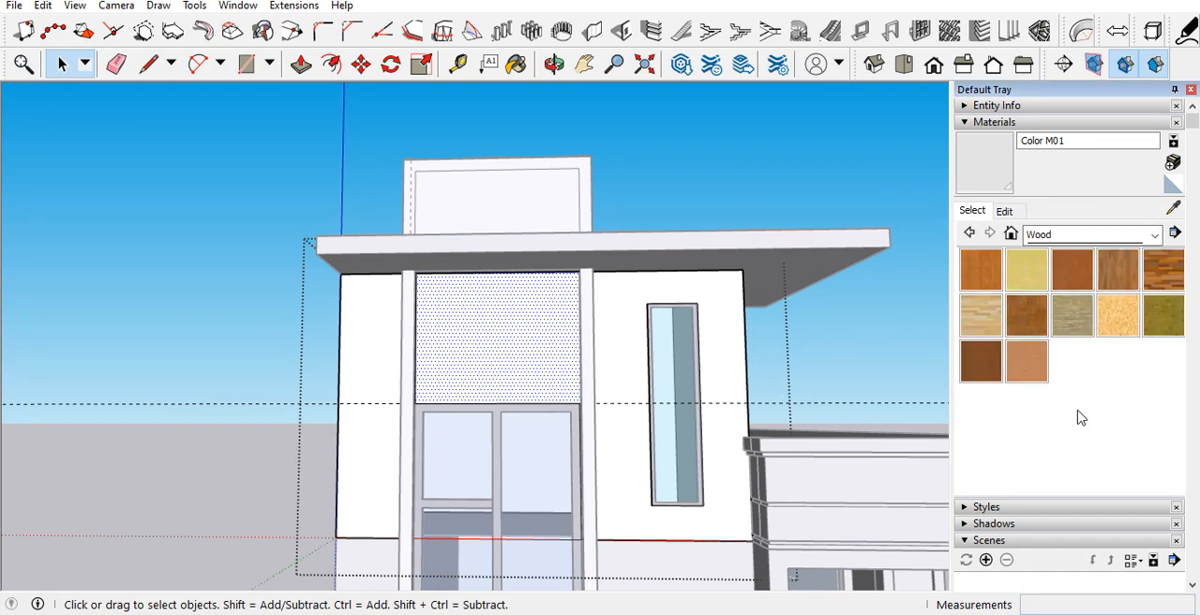
pyautogui.click(1106, 298)
pyautogui.click(514, 339)
pyautogui.moveTo(513, 339)
pyautogui.mouseDown(button='middle')
pyautogui.moveTo(493, 347)
pyautogui.moveTo(549, 208)
pyautogui.mouseUp(button='middle')
# Step: Paint the surround's infill panel above the roof slab with the Wood Floor material
pyautogui.press('space')
pyautogui.click(549, 208)
pyautogui.scroll(3, 549, 207)
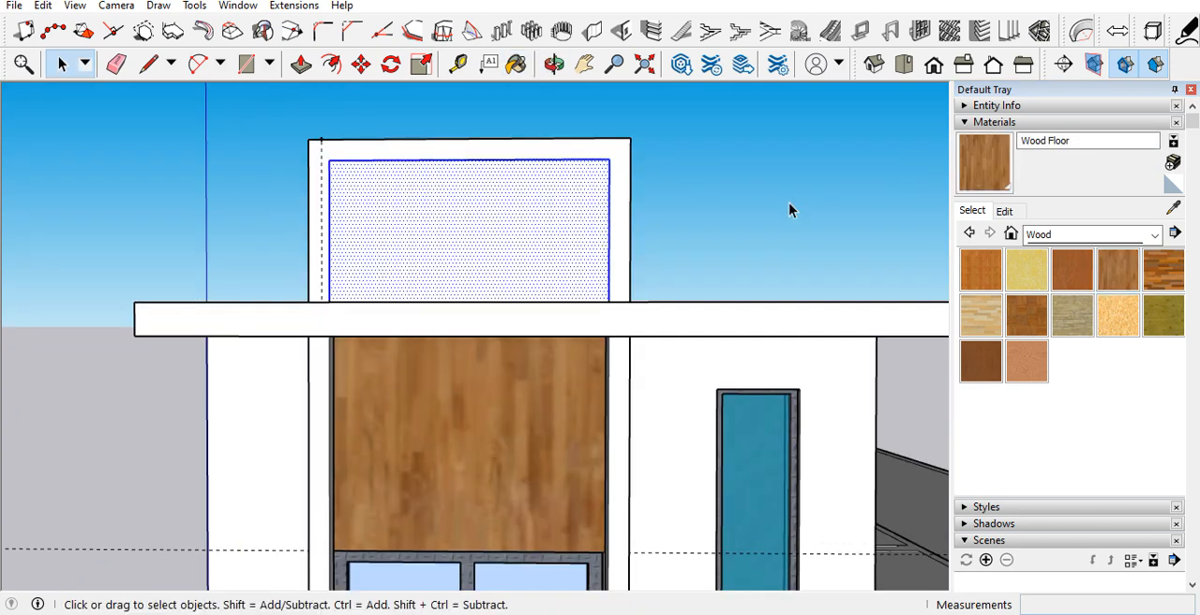
pyautogui.click(983, 183)
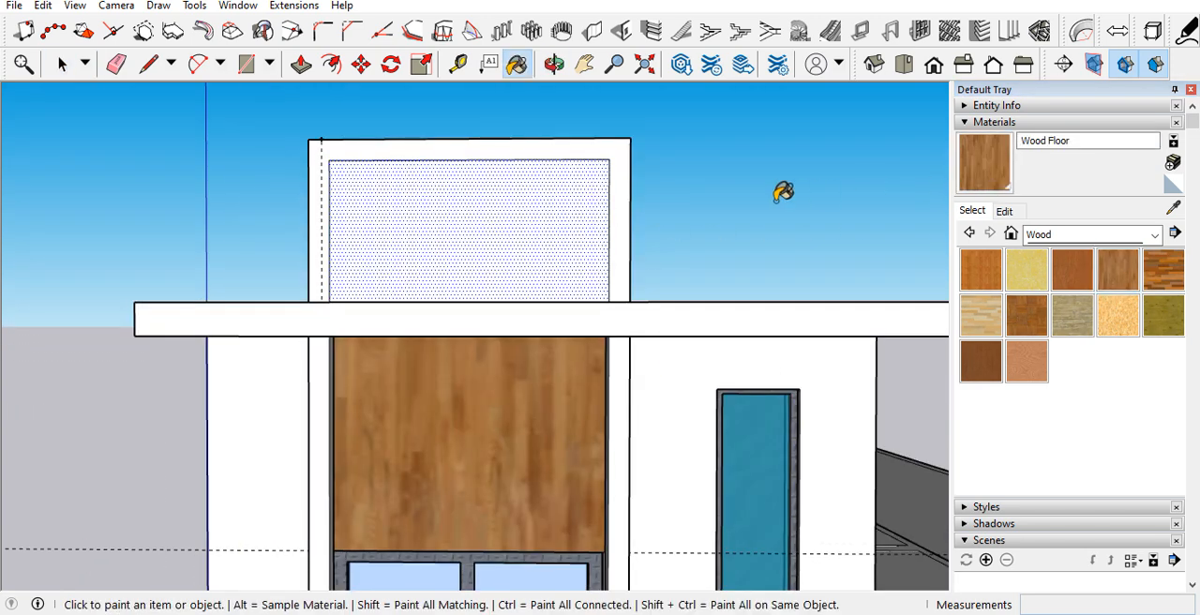
pyautogui.click(565, 208)
pyautogui.moveTo(565, 208)
pyautogui.mouseDown(button='middle')
pyautogui.moveTo(646, 254)
pyautogui.moveTo(626, 266)
pyautogui.mouseUp(button='middle')
# Step: Push the infill panel above the slab back to the lower wood panel's plane and extend the frame's back face 3 1/16"
pyautogui.press('p')
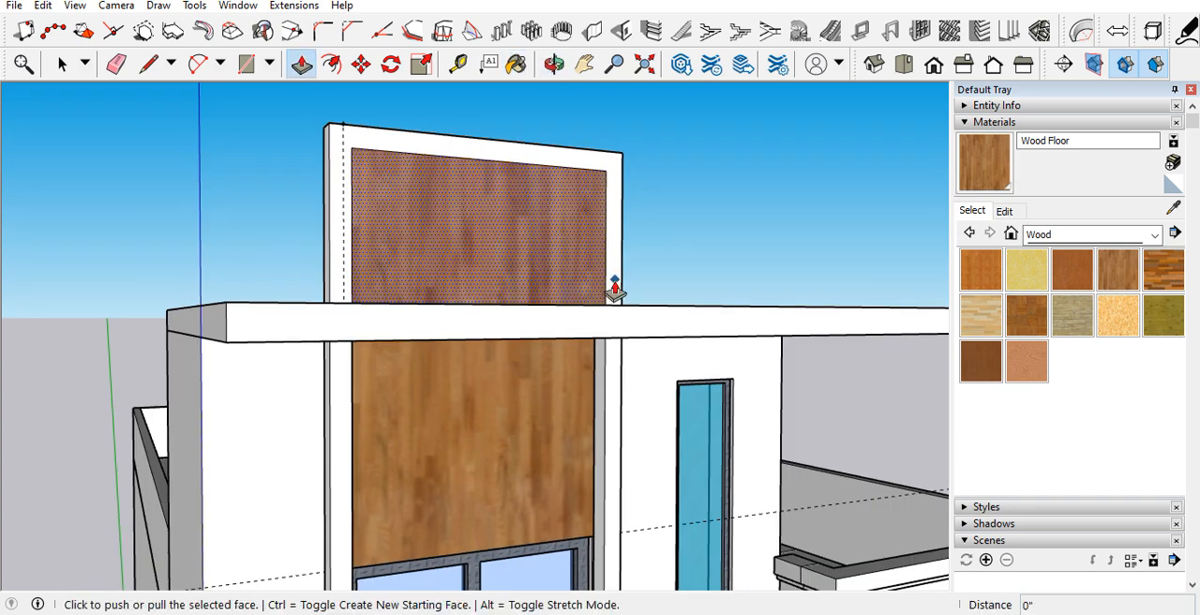
pyautogui.click(568, 270)
pyautogui.click(533, 379)
pyautogui.moveTo(527, 317); pyautogui.dragTo(728, 340, button='middle')
pyautogui.moveTo(483, 334); pyautogui.dragTo(725, 333, button='middle')
pyautogui.click(531, 340)
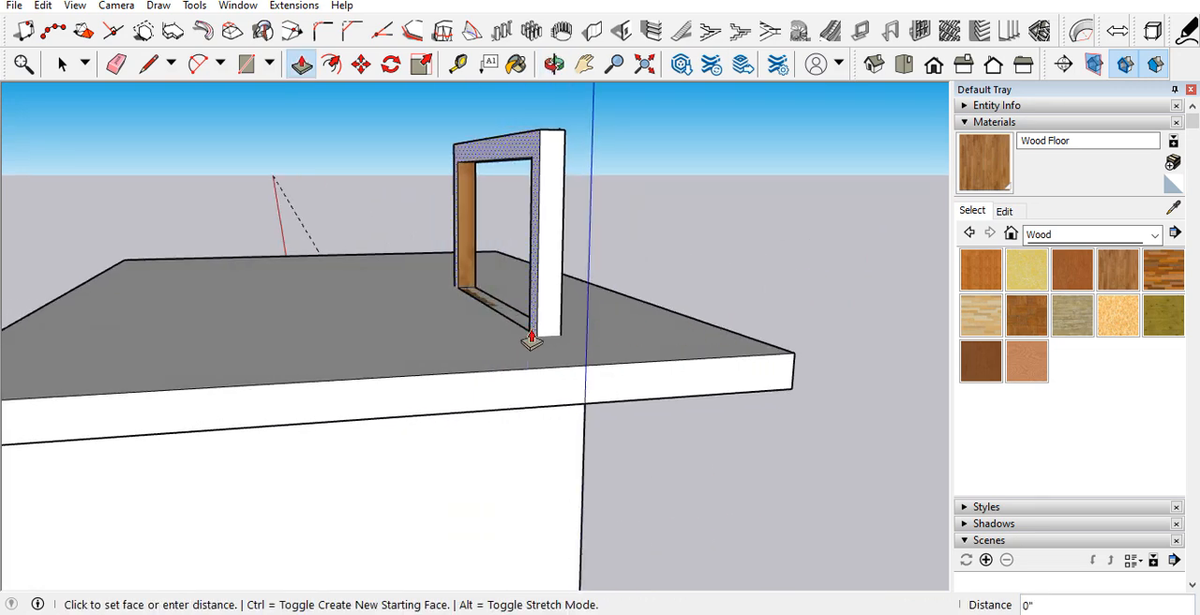
pyautogui.click(512, 339)
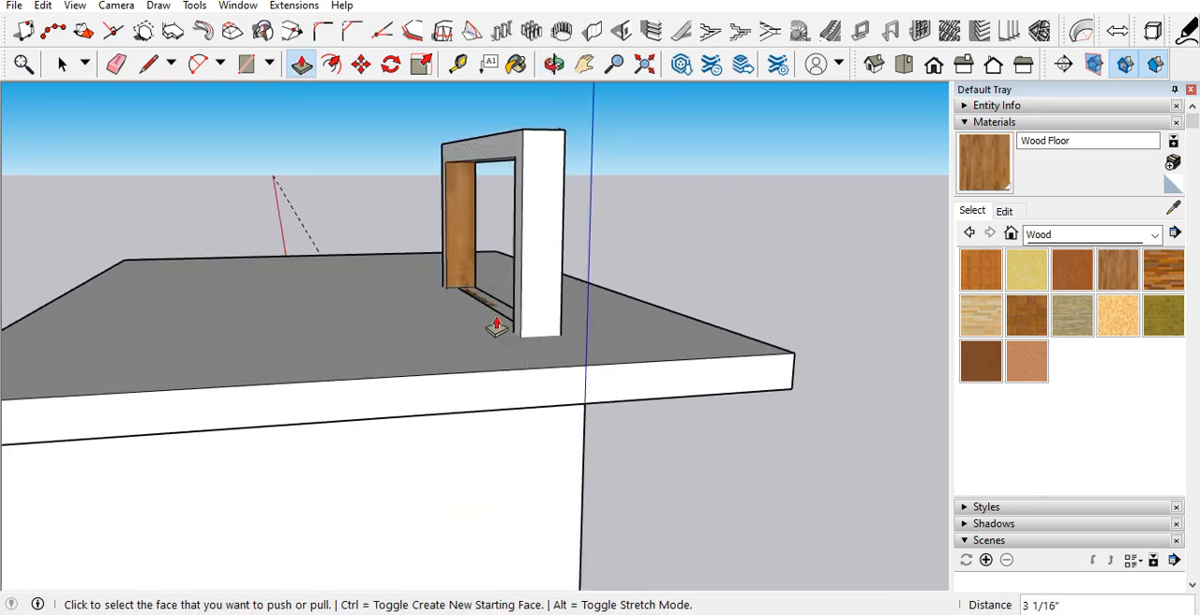
# Step: Pull the wood strip at the base of the opening above the slab up to the underside of the top bar
pyautogui.scroll(3, 464, 295)
pyautogui.click(497, 319)
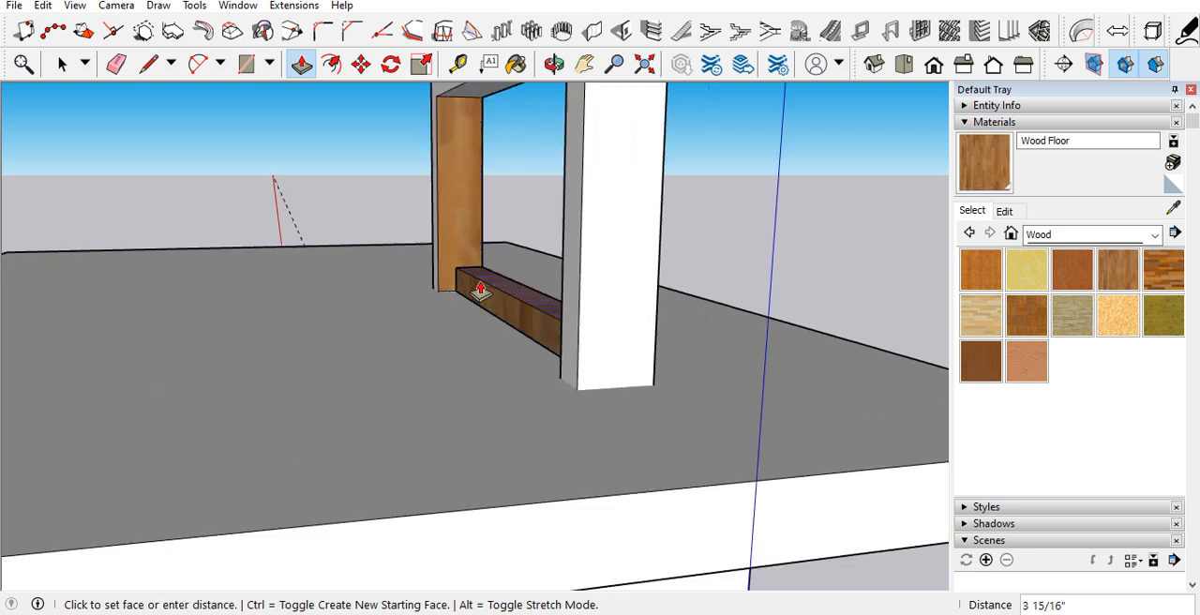
pyautogui.scroll(-3, 454, 187)
pyautogui.click(450, 133)
pyautogui.click(450, 132)
pyautogui.click(452, 131)
# Step: Push/Pull the infill's front face 4 1/2" to align with the lower wood panel and paint it with Wood Floor
pyautogui.moveTo(516, 213); pyautogui.dragTo(418, 213, button='middle')
pyautogui.click(464, 225)
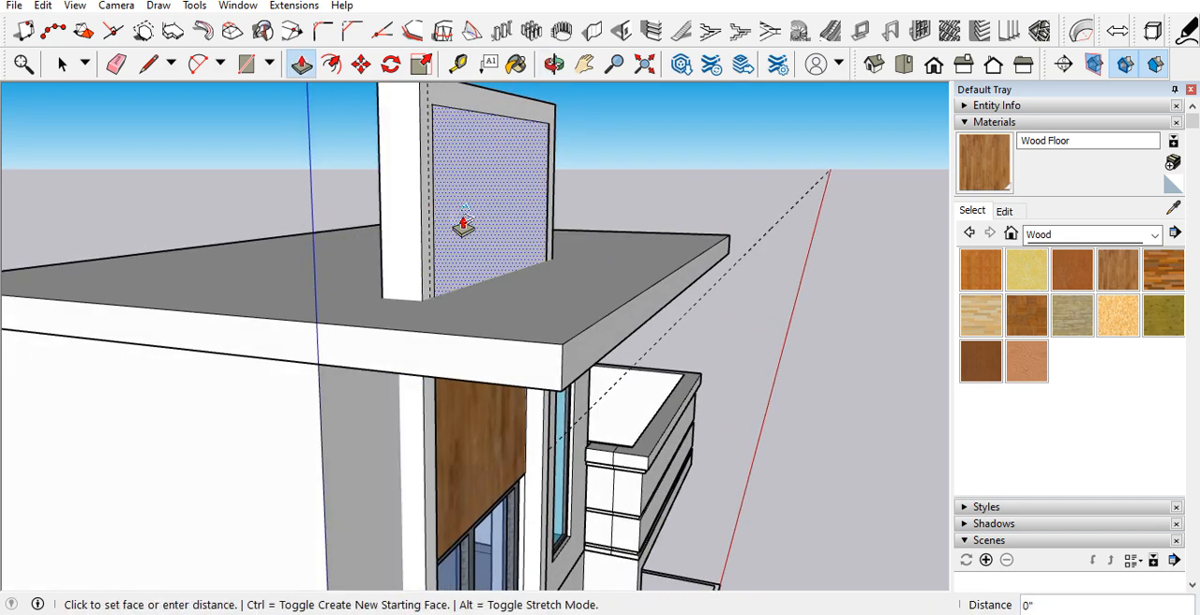
pyautogui.click(454, 415)
pyautogui.click(984, 165)
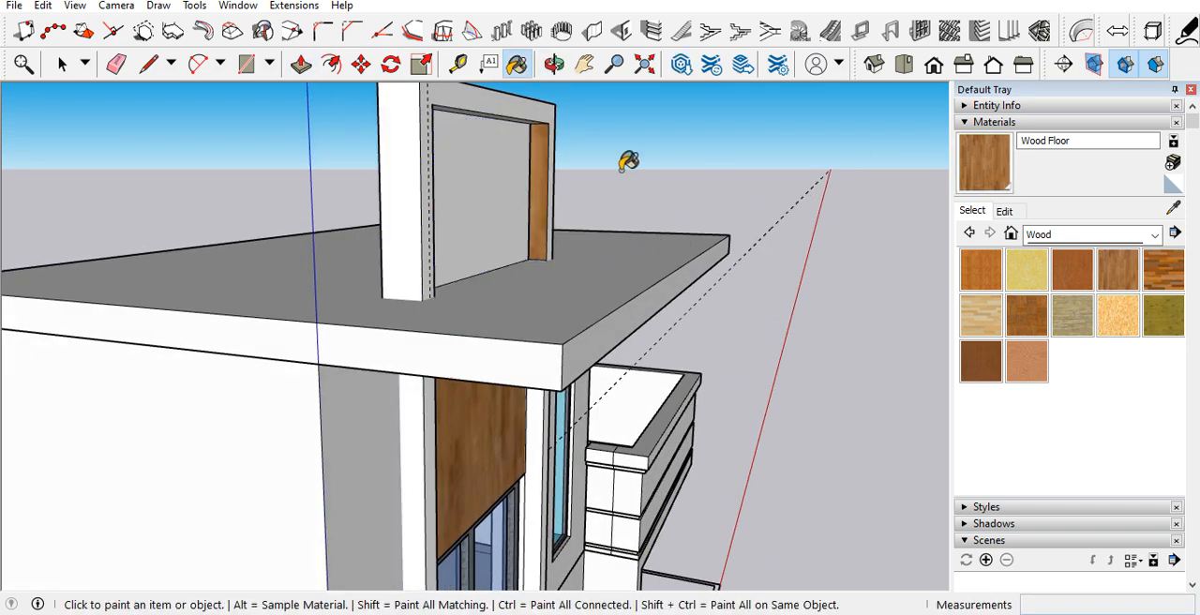
pyautogui.click(518, 183)
pyautogui.moveTo(518, 183)
pyautogui.mouseDown(button='middle')
pyautogui.moveTo(498, 201)
pyautogui.moveTo(383, 126)
pyautogui.moveTo(354, 125)
pyautogui.moveTo(408, 138)
pyautogui.mouseUp(button='middle')
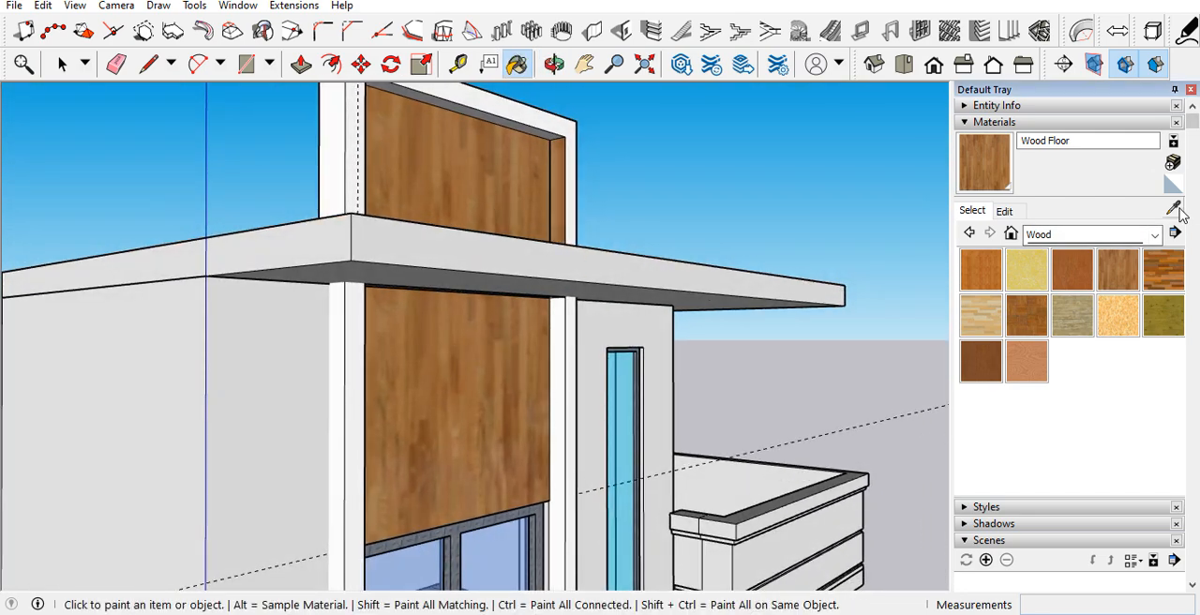
# Step: Select the surround's frame geometry and make it a group
pyautogui.press('space')
pyautogui.click(571, 375)
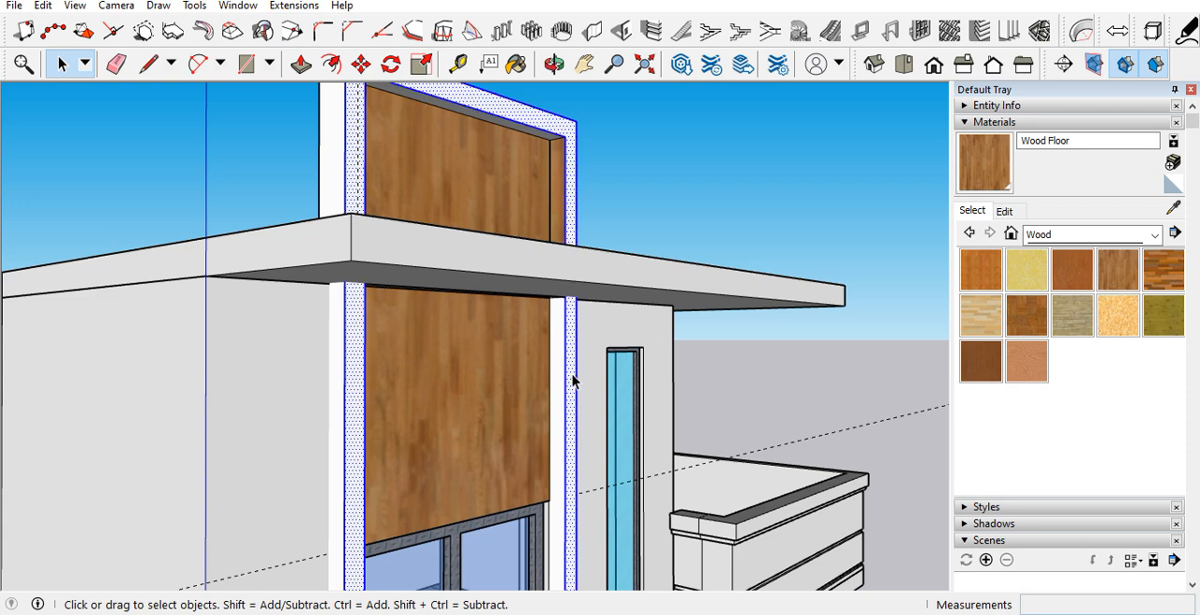
pyautogui.rightClick(571, 379)
pyautogui.click(581, 214)
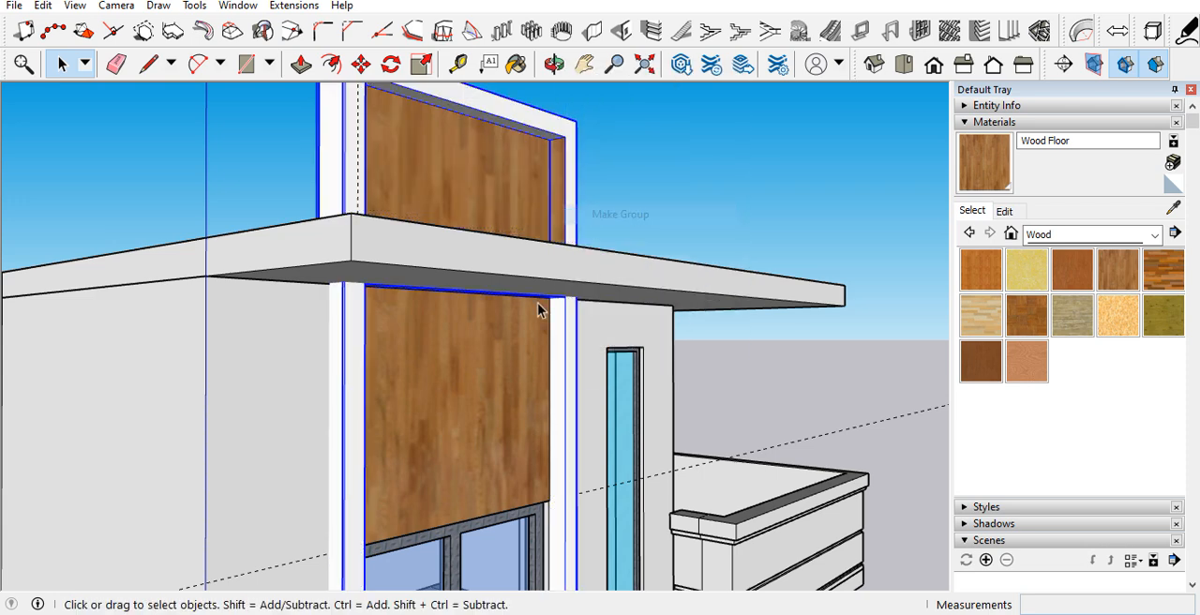
# Step: Paint the surround's frame group with 0010_Snow from the Colors-Named material collection
pyautogui.scroll(-3, 591, 357)
pyautogui.click(1087, 234)
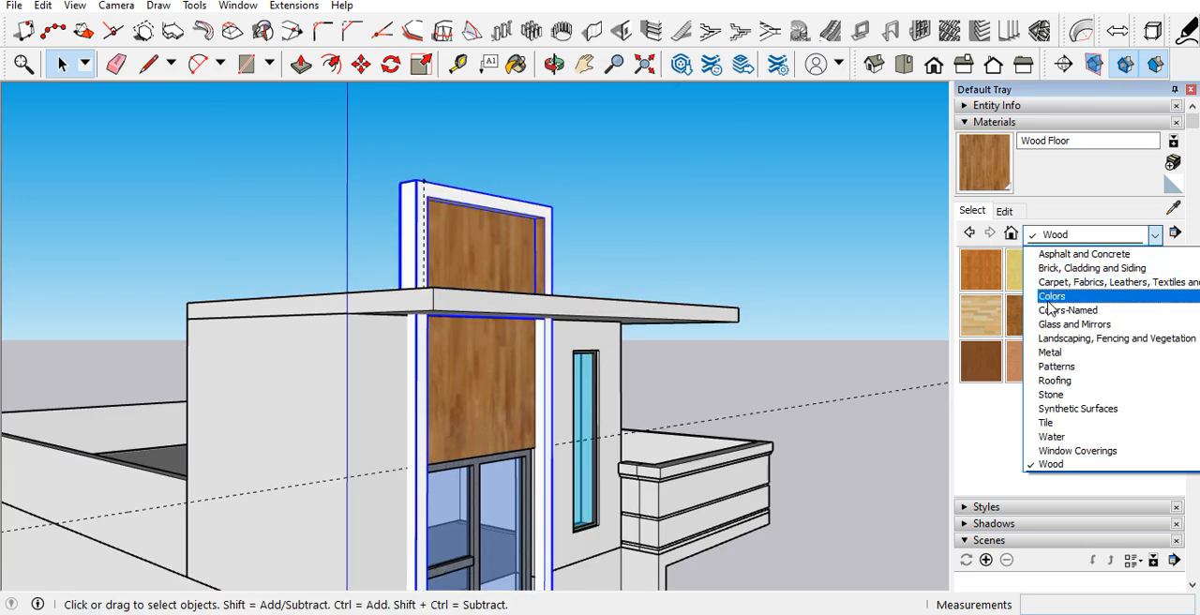
pyautogui.click(1040, 313)
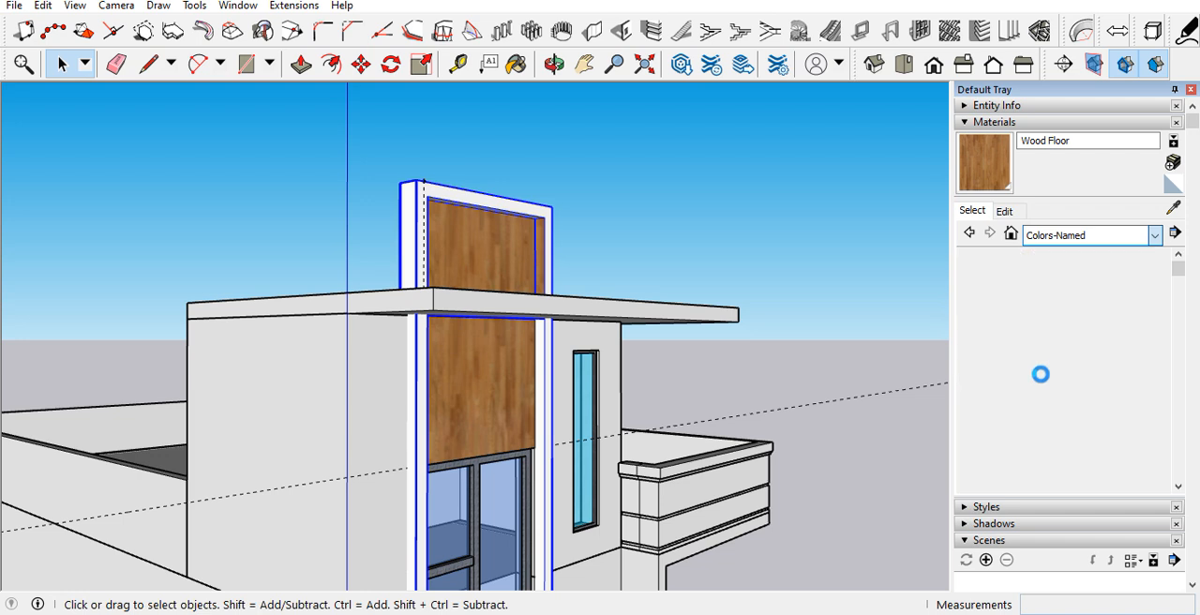
pyautogui.scroll(-5, 1041, 375)
pyautogui.scroll(5, 1041, 375)
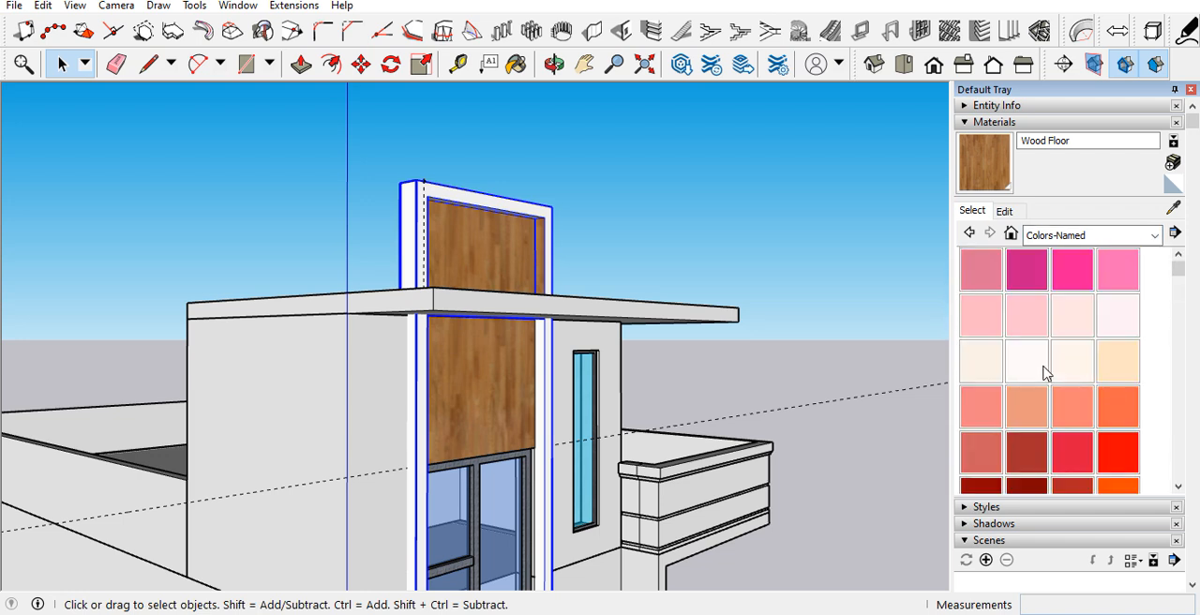
pyautogui.click(1044, 371)
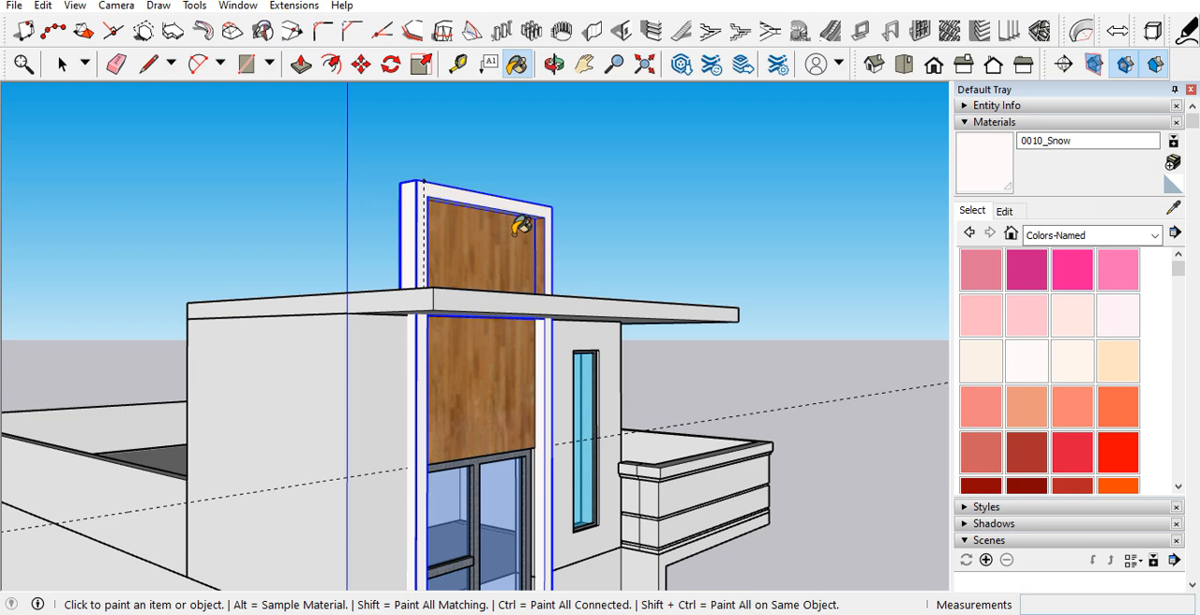
pyautogui.press('space')
pyautogui.scroll(6, 514, 224)
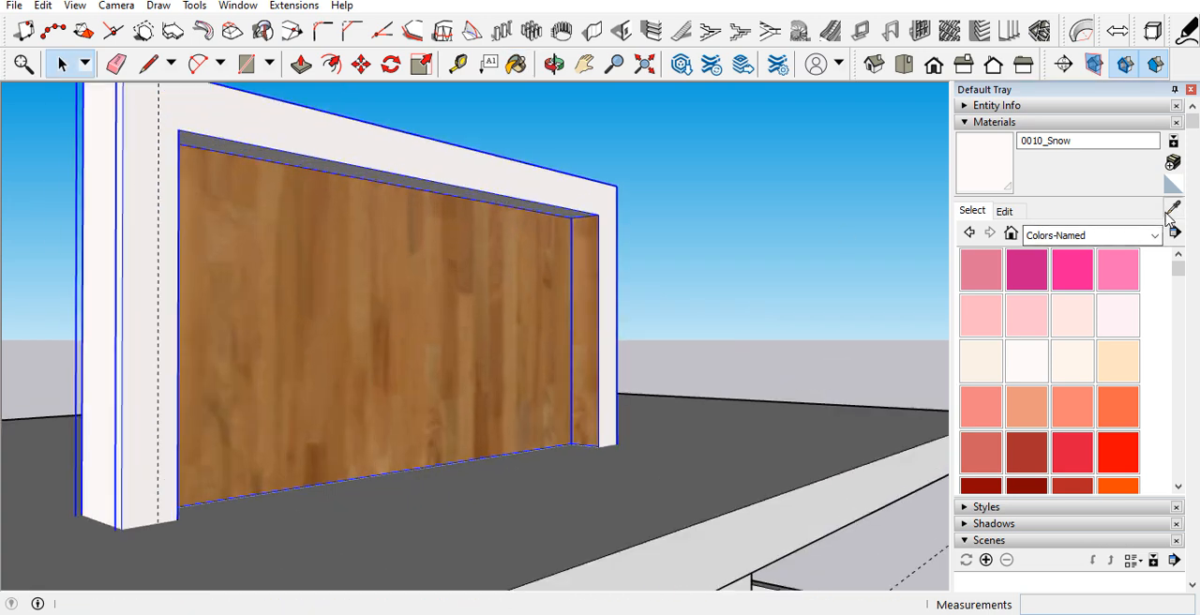
# Step: Sample 0010_Snow from the frame and paint the inner side faces of the upper opening with it inside the group
pyautogui.press('b')
pyautogui.keyDown('alt'); pyautogui.click(482, 261); pyautogui.keyUp('alt')
pyautogui.click(1174, 209)
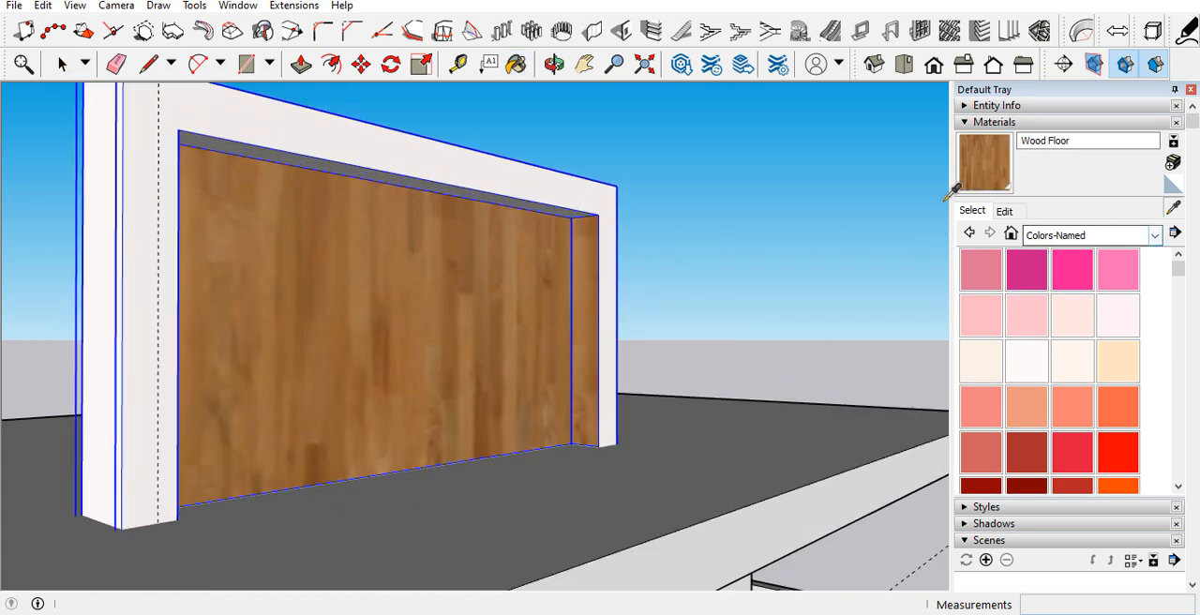
pyautogui.click(587, 188)
pyautogui.press('space')
pyautogui.scroll(3, 572, 260)
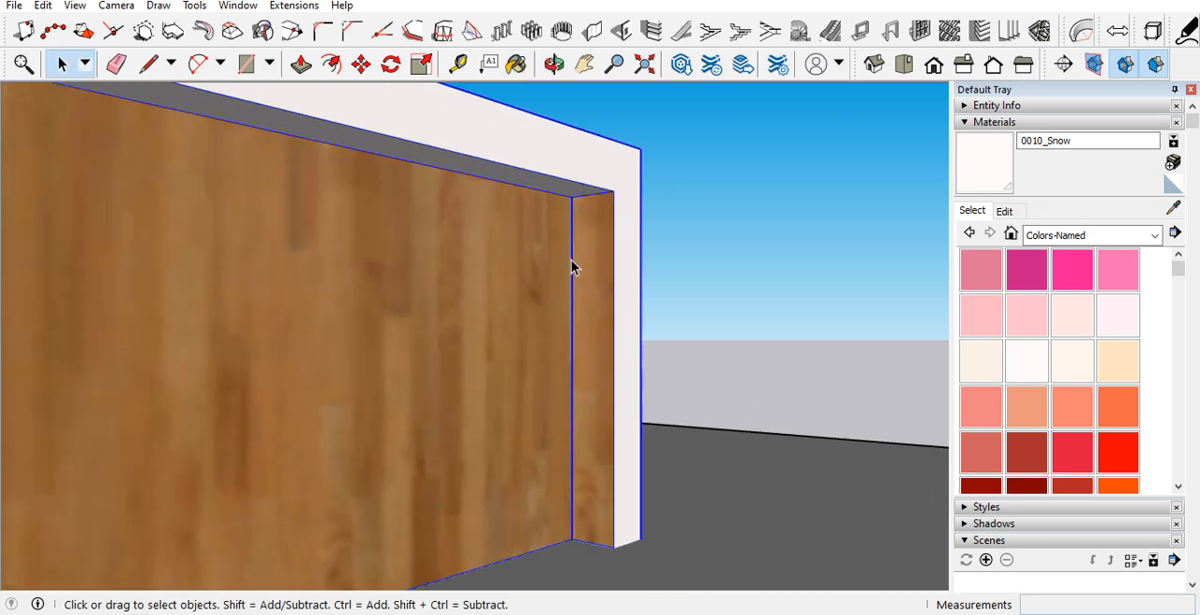
pyautogui.press('b')
pyautogui.click(609, 272)
pyautogui.moveTo(635, 268); pyautogui.dragTo(140, 262, button='middle')
pyautogui.moveTo(220, 286); pyautogui.dragTo(568, 337, button='middle')
pyautogui.press('space')
pyautogui.scroll(-4, 568, 338)
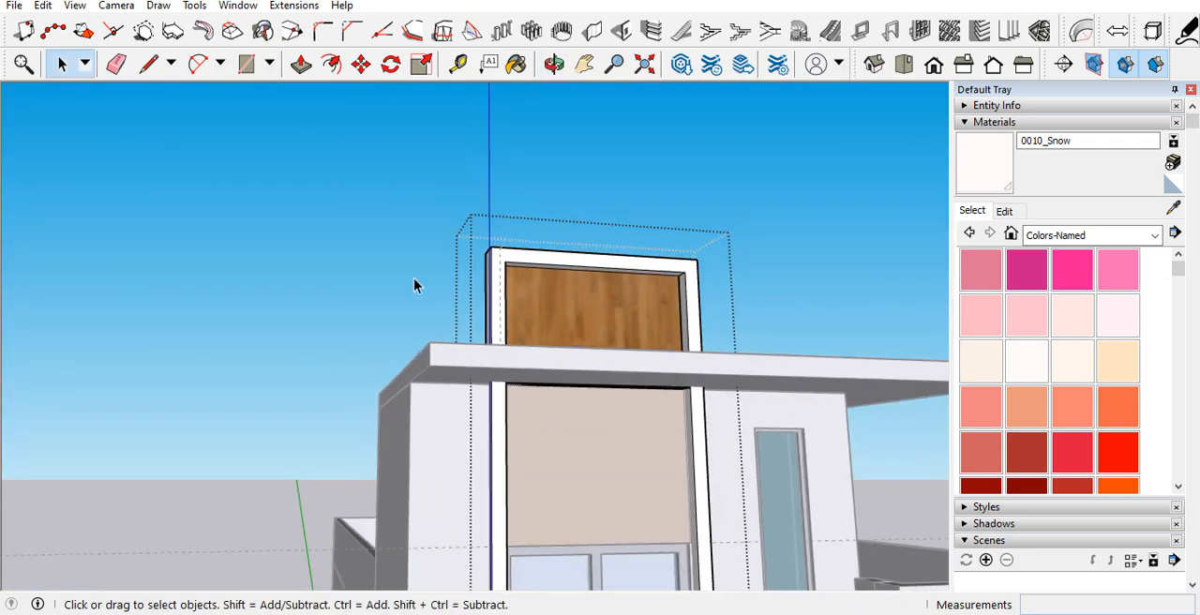
# Step: Close the surround's frame group and delete all guides in the model
pyautogui.scroll(2, 589, 414)
pyautogui.moveTo(589, 413)
pyautogui.mouseDown(button='middle')
pyautogui.moveTo(606, 308)
pyautogui.moveTo(619, 338)
pyautogui.moveTo(574, 512)
pyautogui.mouseUp(button='middle')
pyautogui.press('e')
pyautogui.scroll(-3, 574, 450)
pyautogui.press('space')
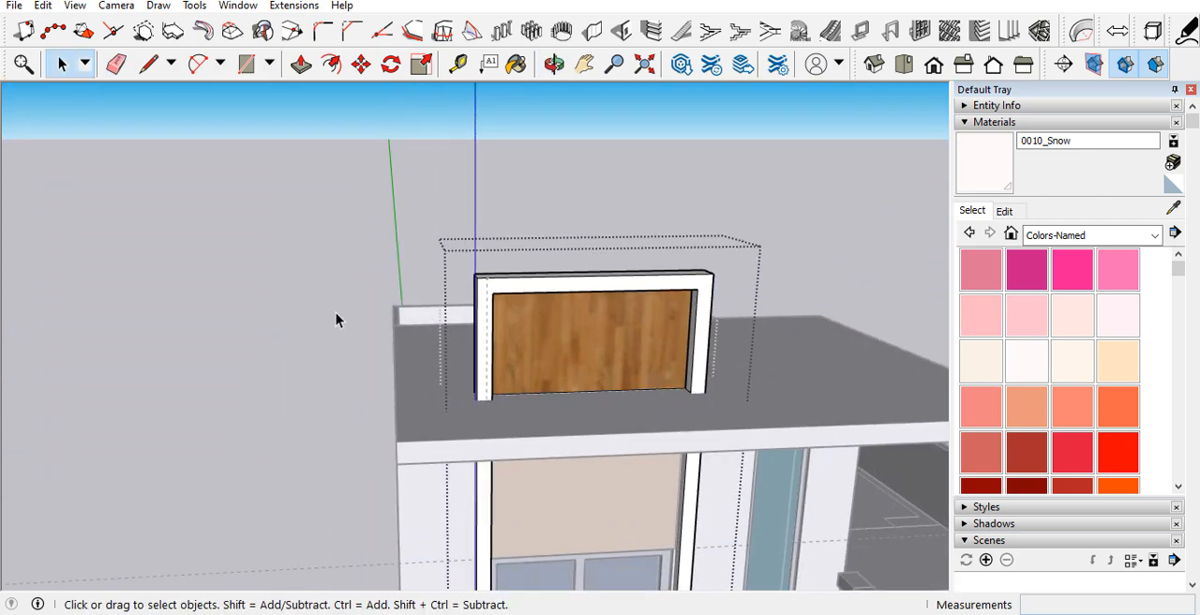
pyautogui.click(289, 276)
pyautogui.moveTo(289, 283); pyautogui.dragTo(566, 254, button='middle')
pyautogui.click(49, 8)
pyautogui.click(77, 167)
pyautogui.scroll(-5, 348, 214)
pyautogui.moveTo(382, 313); pyautogui.dragTo(384, 377, button='middle')
pyautogui.scroll(6, 401, 281)
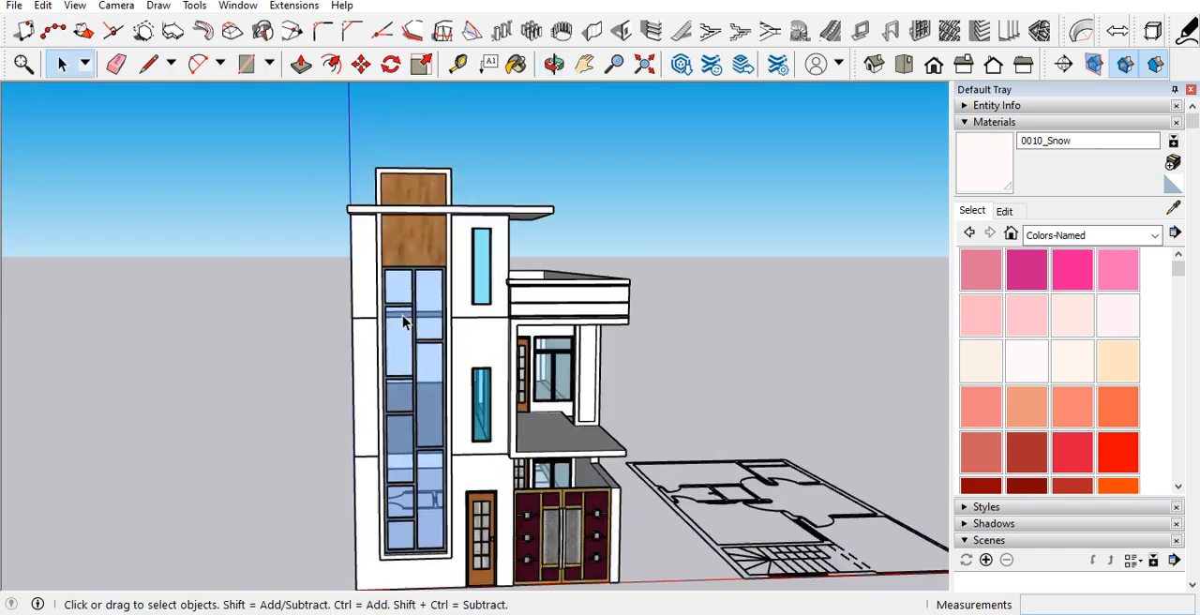
# Step: Darken the 0010_Snow material to a dark grey so the tower surround's frame takes that colour
pyautogui.scroll(4, 400, 294)
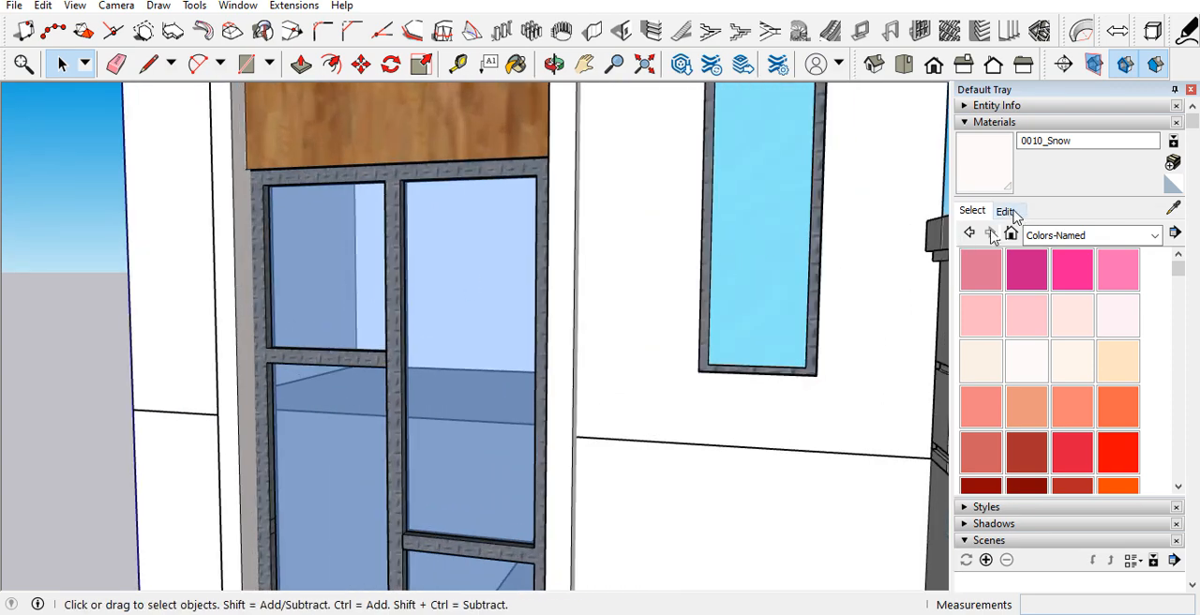
pyautogui.click(1005, 211)
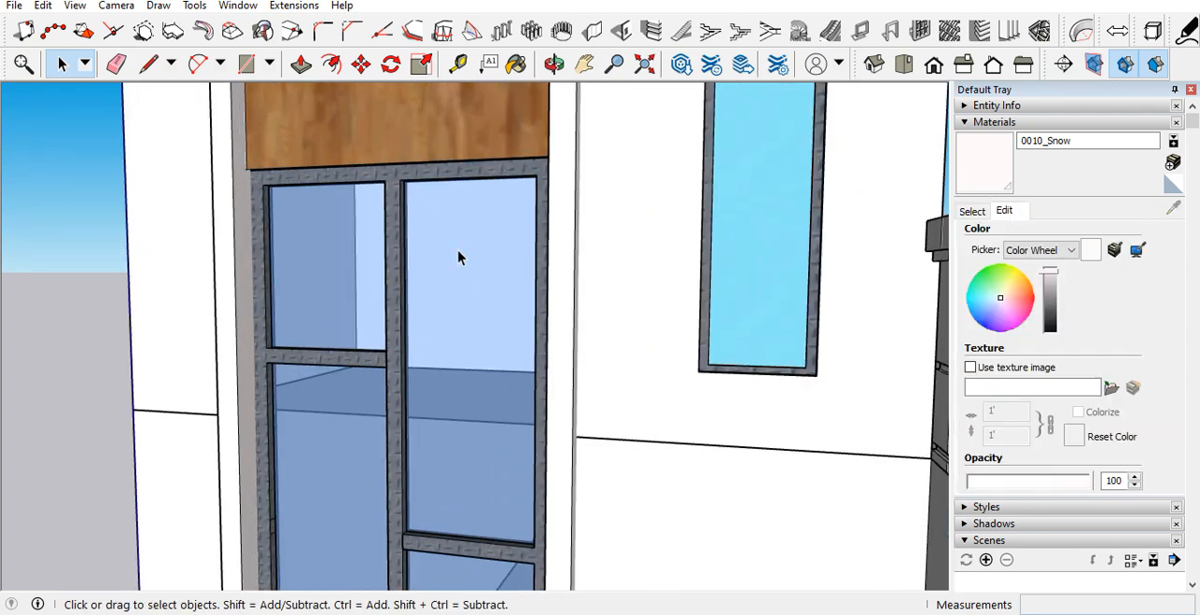
pyautogui.scroll(-6, 94, 375)
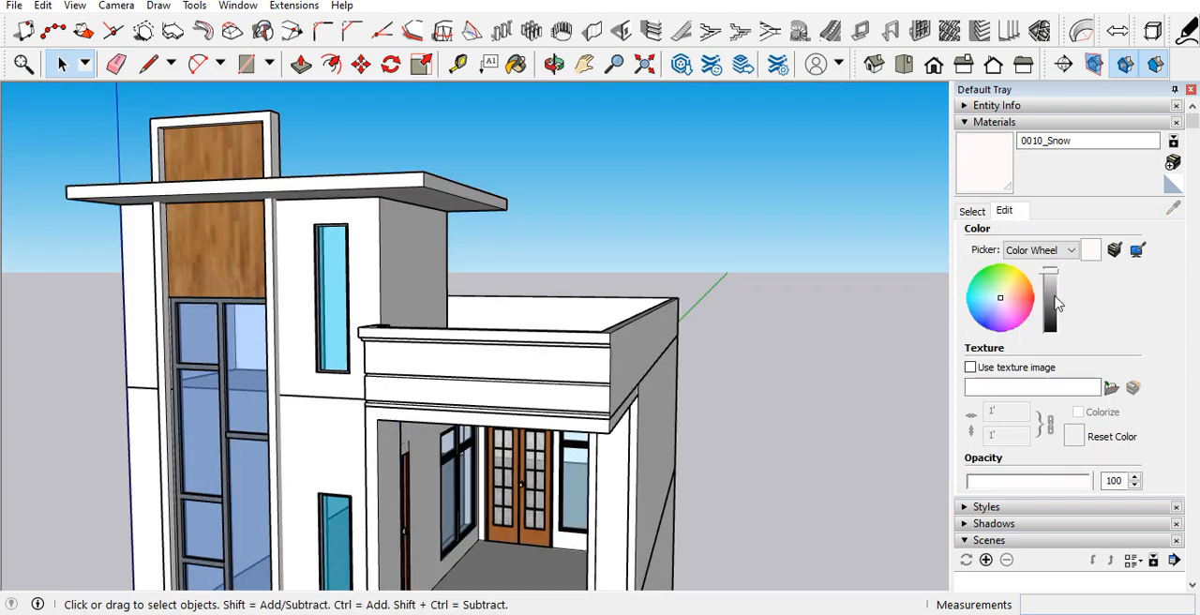
pyautogui.click(1052, 298)
pyautogui.moveTo(1052, 305); pyautogui.dragTo(1052, 317)
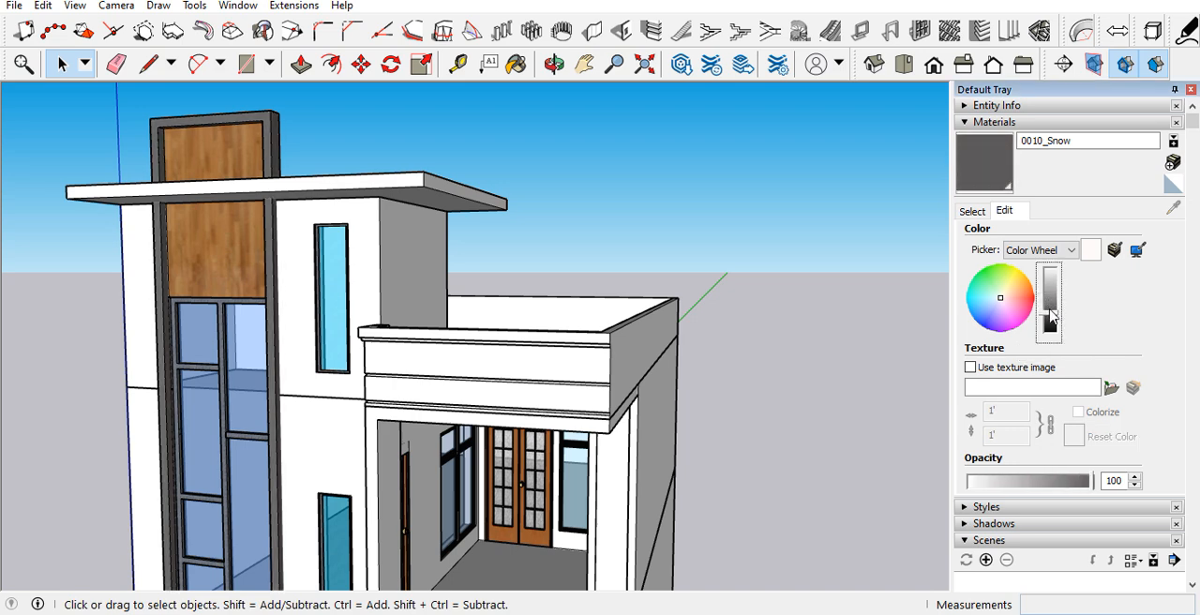
# Step: Place a guide on top of the tower's roof slab, parallel to and inset from its side edge facing the terrace
pyautogui.scroll(-3, 289, 334)
pyautogui.moveTo(293, 336); pyautogui.dragTo(309, 281, button='middle')
pyautogui.scroll(-3, 425, 328)
pyautogui.scroll(6, 399, 255)
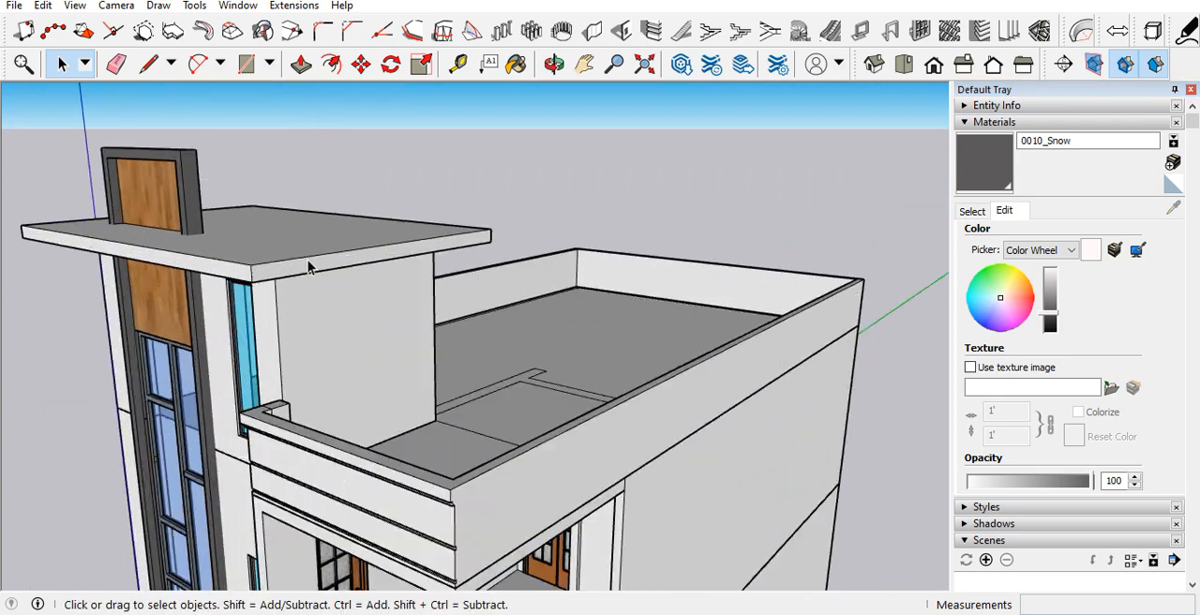
pyautogui.moveTo(400, 255); pyautogui.dragTo(150, 415, button='middle')
pyautogui.scroll(-5, 503, 370)
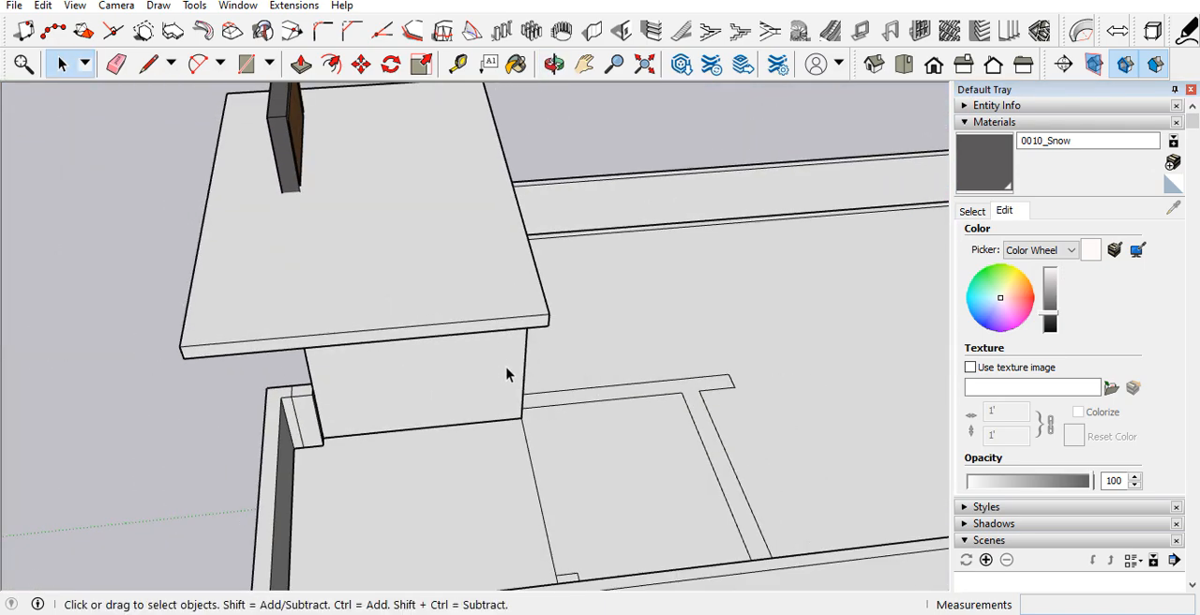
pyautogui.scroll(3, 423, 324)
pyautogui.moveTo(423, 325); pyautogui.dragTo(462, 84, button='middle')
pyautogui.scroll(-3, 444, 356)
pyautogui.scroll(4, 461, 177)
pyautogui.moveTo(460, 168); pyautogui.dragTo(461, 469, button='middle')
pyautogui.press('t')
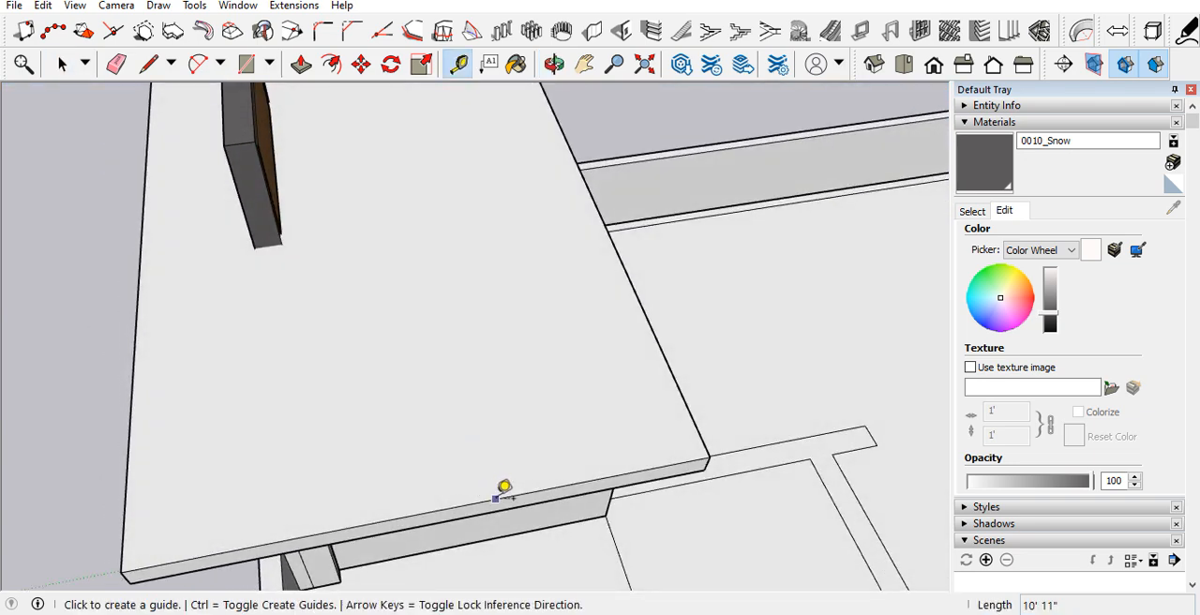
pyautogui.click(496, 496)
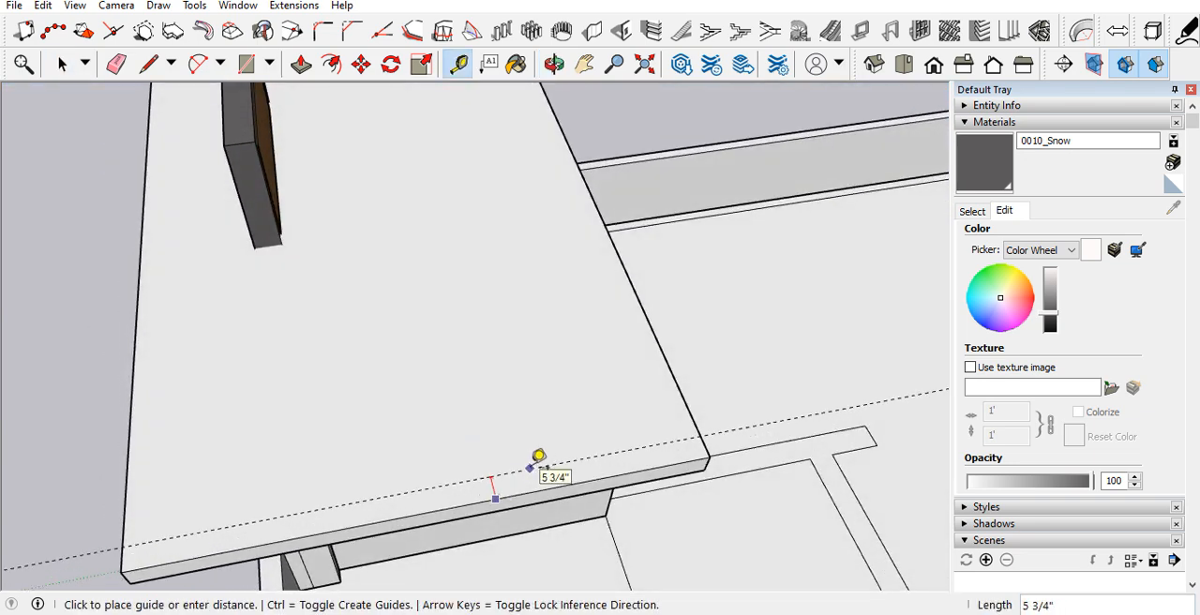
pyautogui.press('Return')
# Step: Add a second parallel guide on the roof slab, 4.5" further inward from the first one
pyautogui.scroll(-2, 530, 419)
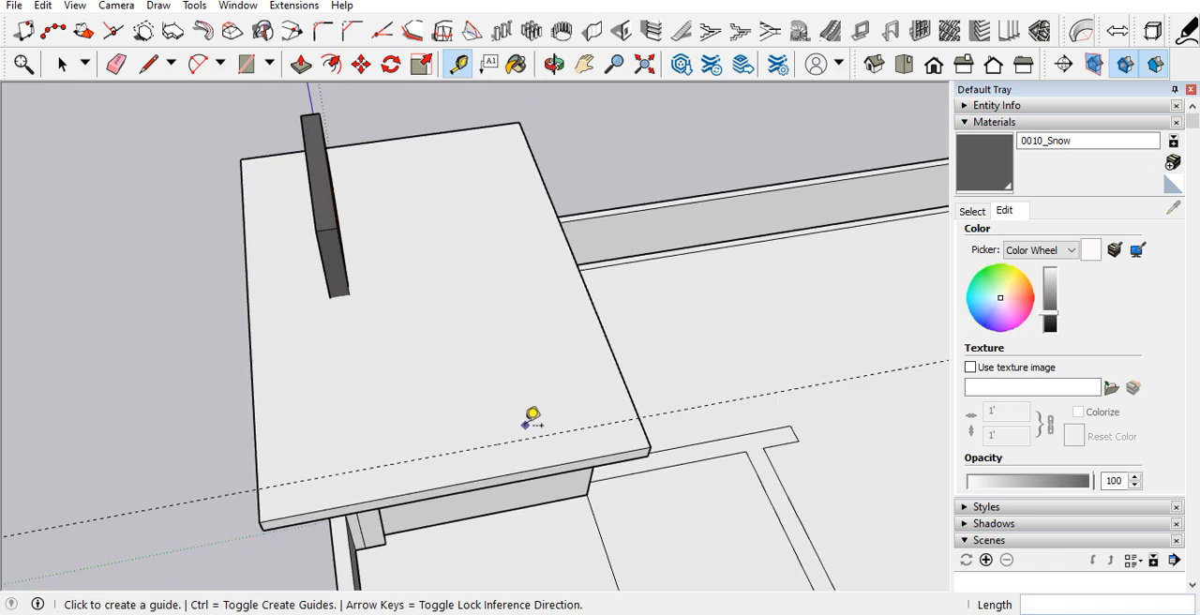
pyautogui.scroll(2, 471, 438)
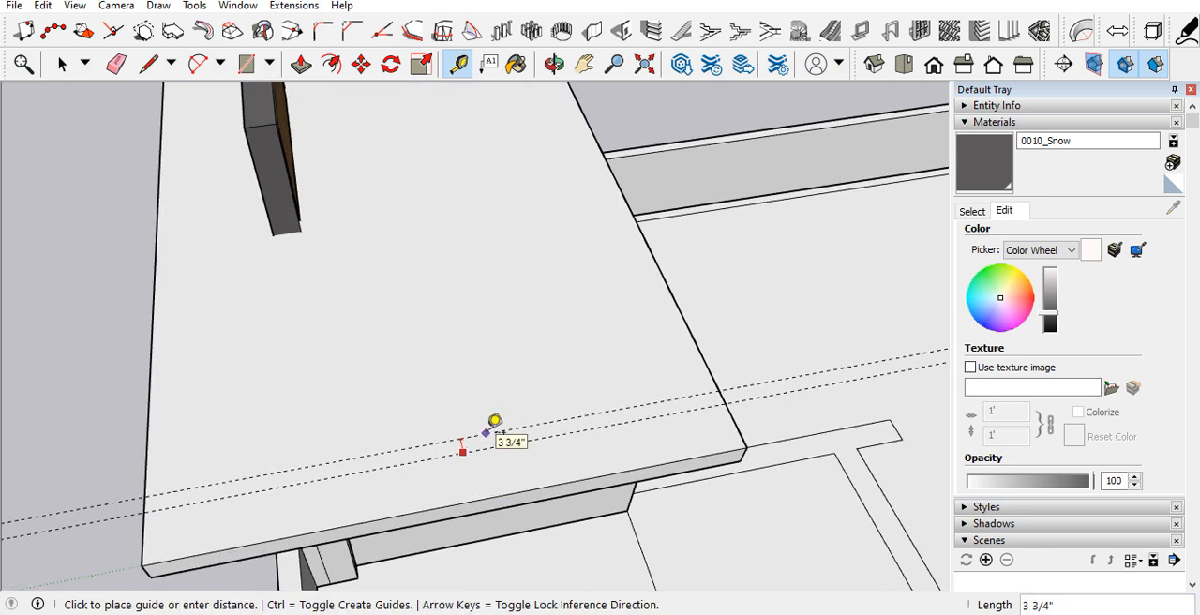
pyautogui.press('Return')
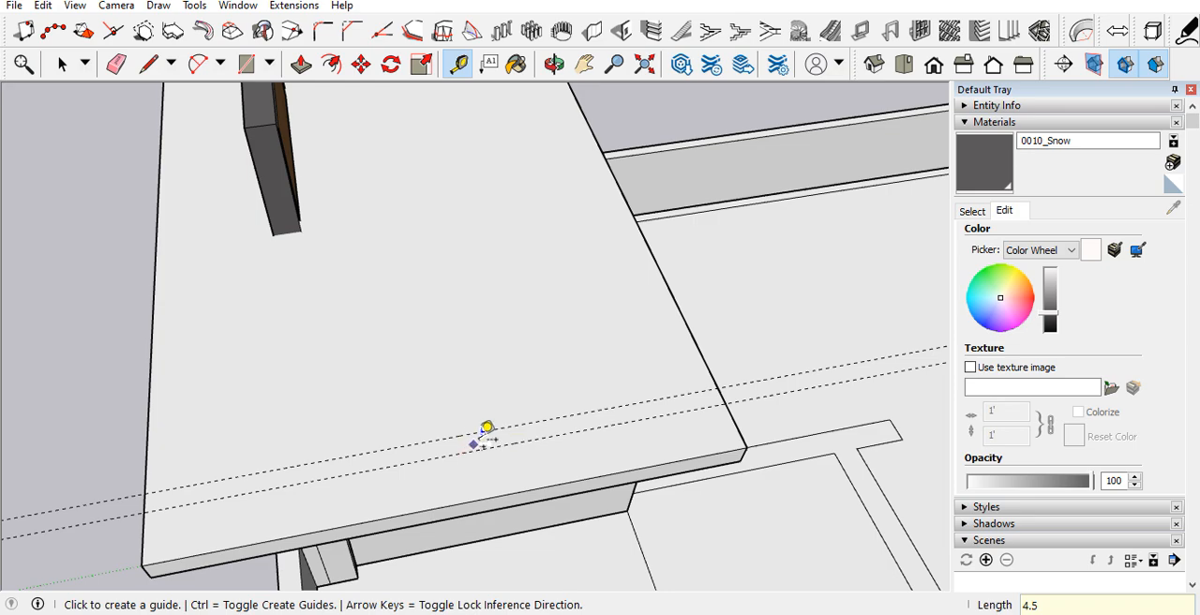
# Step: Draw a small rectangle on the roof slab that spans the gap between the two parallel guides
pyautogui.scroll(-3, 485, 430)
pyautogui.scroll(3, 440, 432)
pyautogui.scroll(-3, 440, 432)
pyautogui.moveTo(562, 375); pyautogui.dragTo(475, 365, button='middle')
pyautogui.scroll(3, 460, 385)
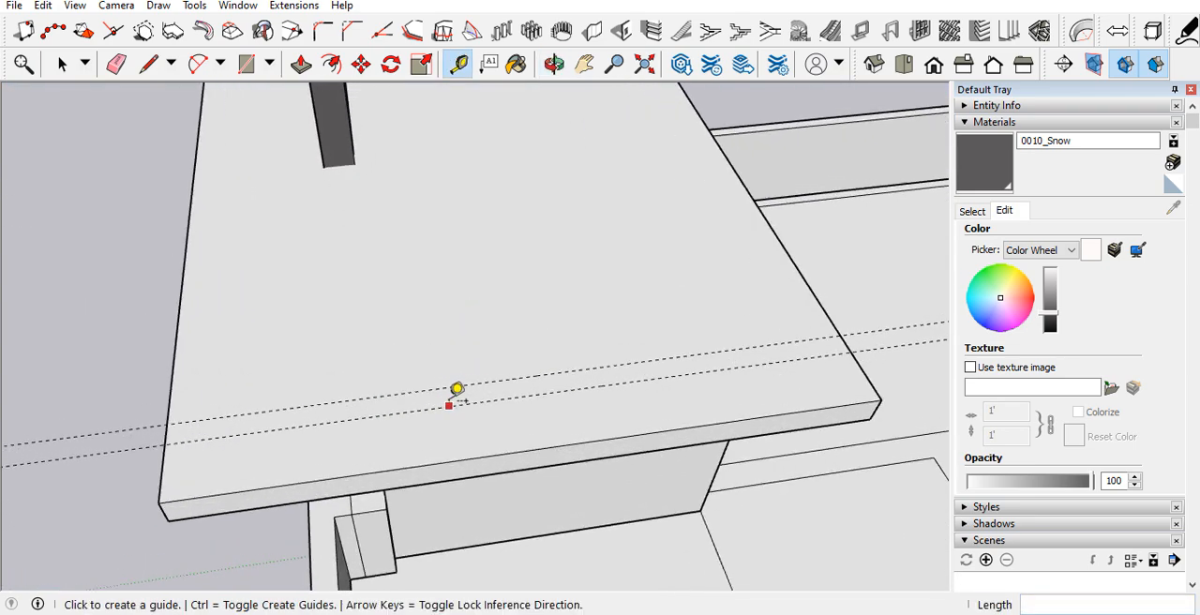
pyautogui.press('r')
pyautogui.scroll(2, 422, 389)
pyautogui.click(351, 410)
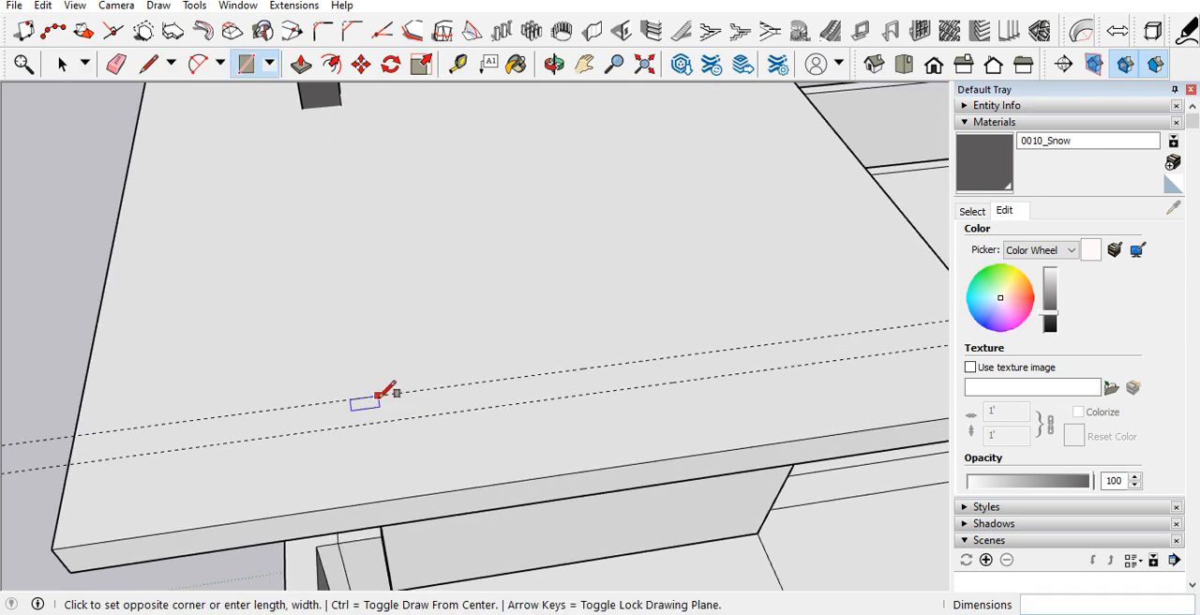
pyautogui.click(412, 416)
# Step: Place a guide 4" from the rectangle's short edge and move the opposite edge onto that guide
pyautogui.press('t')
pyautogui.scroll(3, 403, 403)
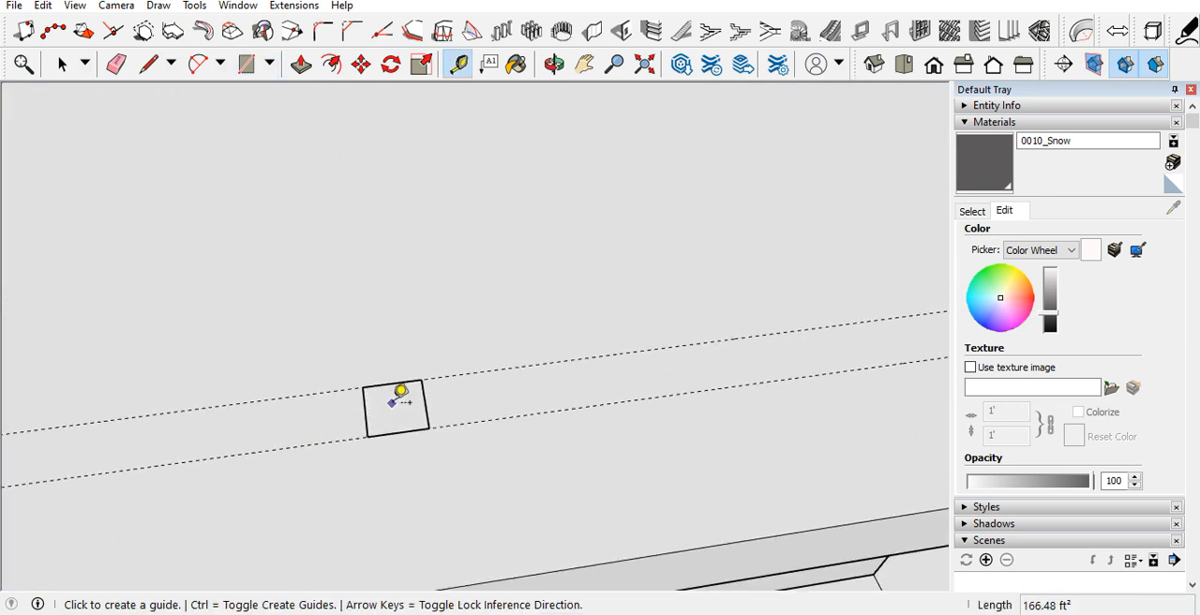
pyautogui.click(357, 413)
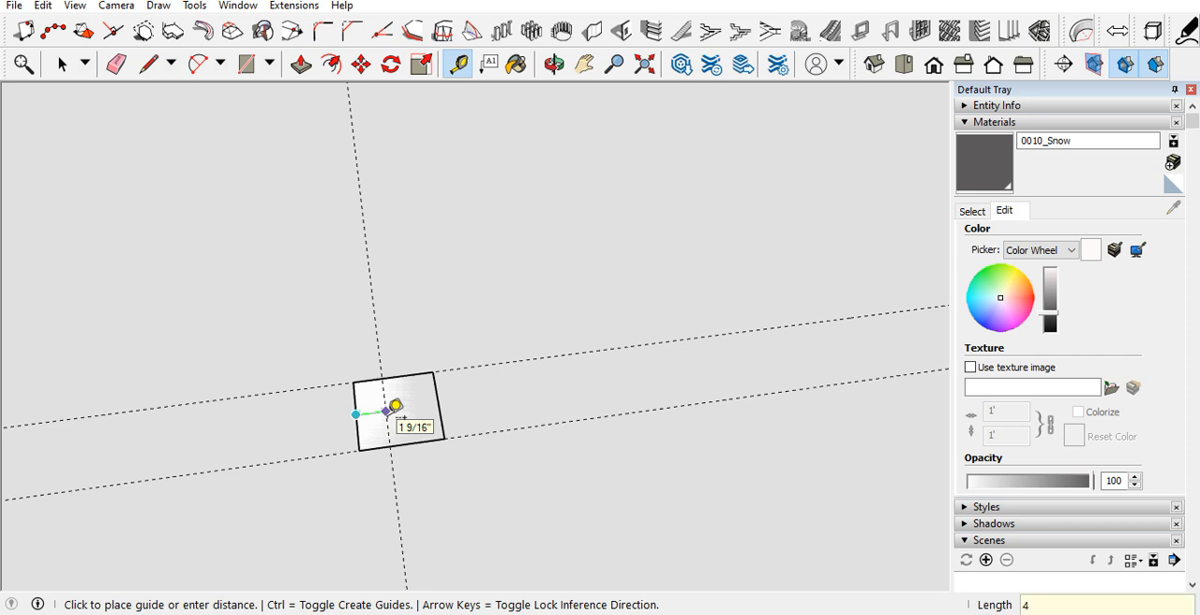
pyautogui.press('Return')
pyautogui.press('space')
pyautogui.scroll(4, 436, 389)
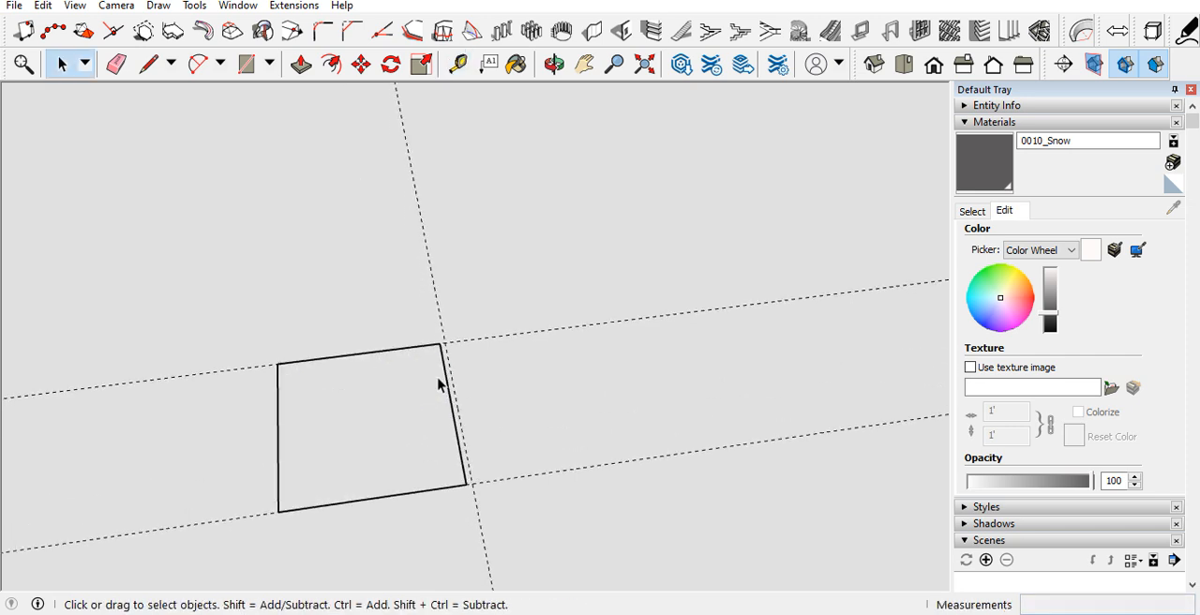
pyautogui.press('m')
pyautogui.click(457, 416)
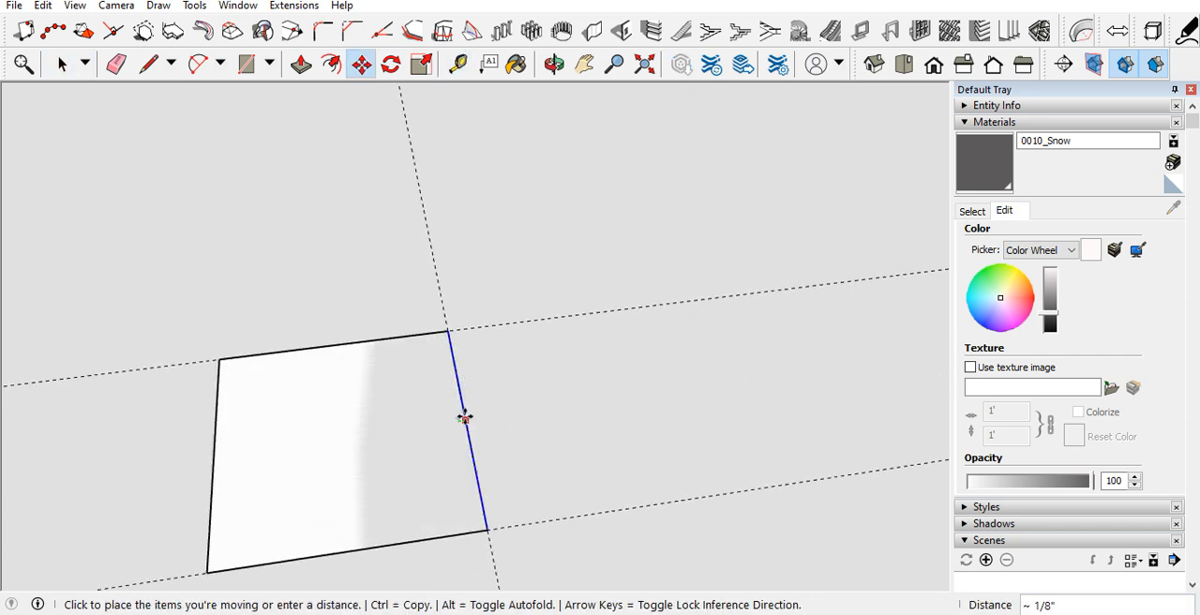
pyautogui.click(469, 415)
pyautogui.press('space')
# Step: Try to pull the small rectangle on the roof slab up into a post about 2' 11 7/8" tall
pyautogui.scroll(-3, 475, 398)
pyautogui.scroll(-5, 475, 395)
pyautogui.moveTo(460, 402); pyautogui.dragTo(466, 369, button='middle')
pyautogui.press('p')
pyautogui.click(450, 360)
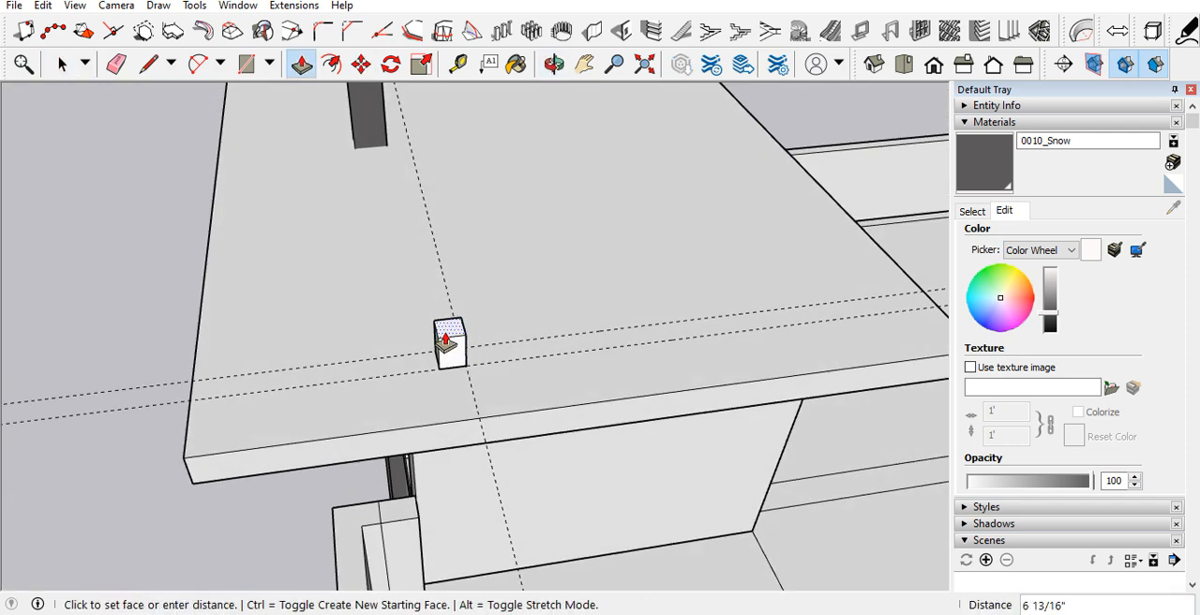
pyautogui.scroll(-5, 448, 343)
pyautogui.click(395, 178)
pyautogui.moveTo(434, 314); pyautogui.dragTo(494, 180, button='middle')
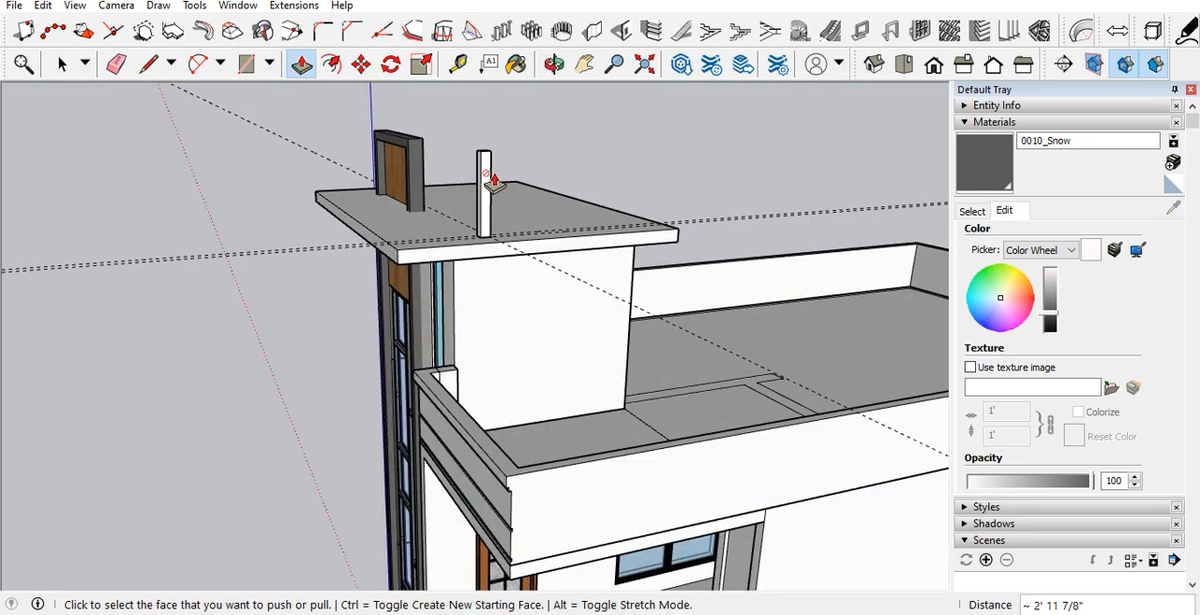
pyautogui.hotkey('ctrl', 'z')
# Step: Pull the small rectangle on the roof slab up into a short block and make the block a group
pyautogui.scroll(6, 478, 235)
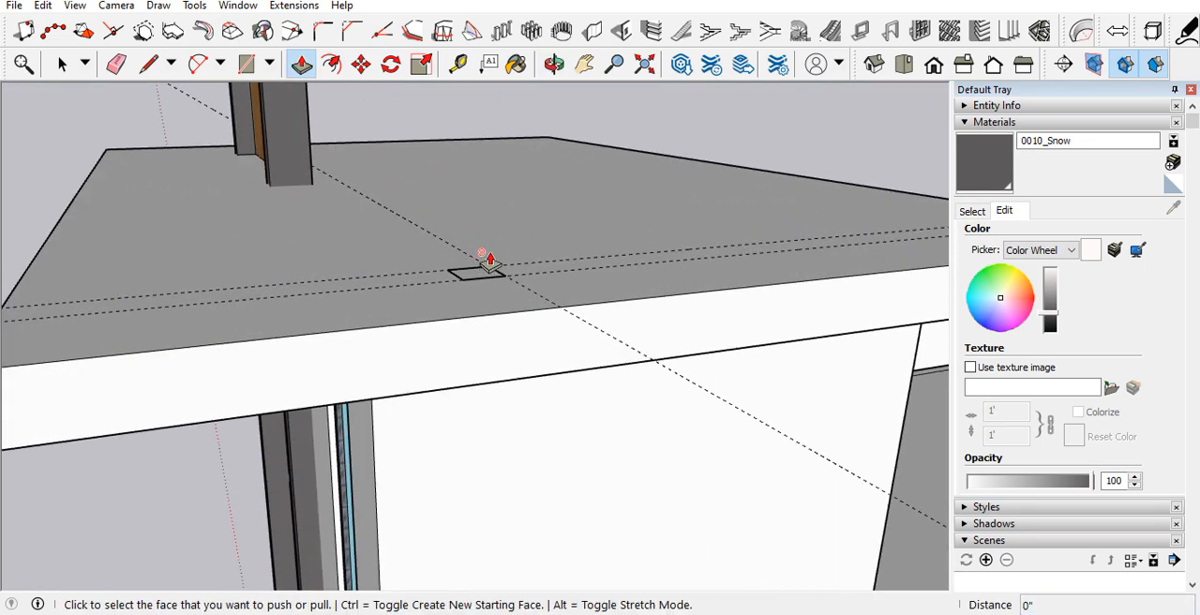
pyautogui.click(486, 283)
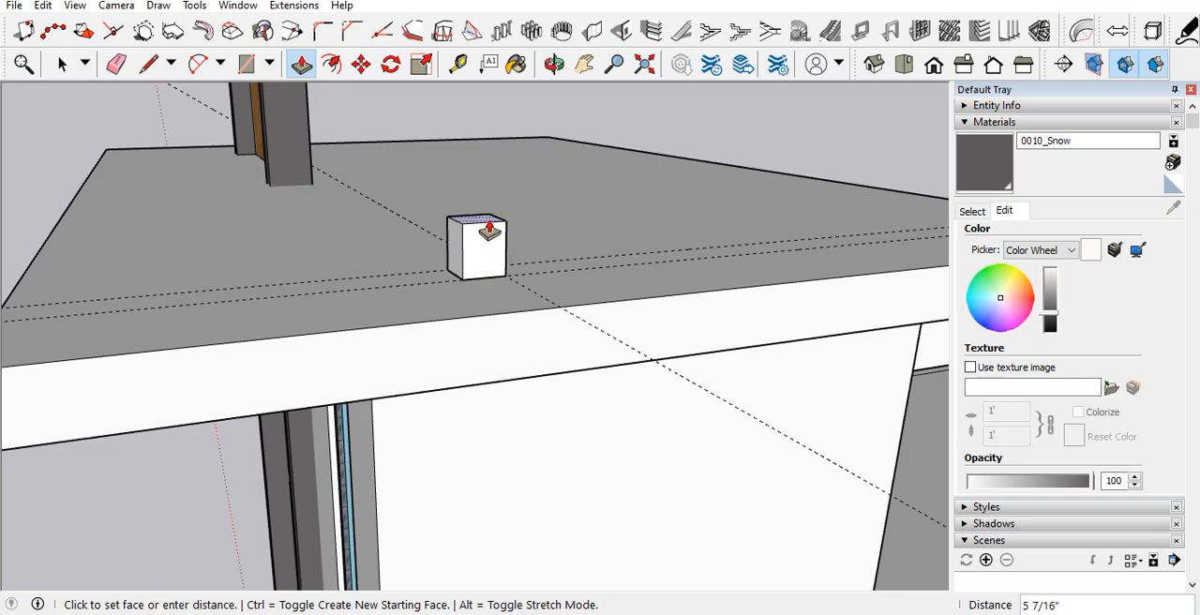
pyautogui.press('Return')
pyautogui.moveTo(483, 192); pyautogui.dragTo(490, 37, button='middle')
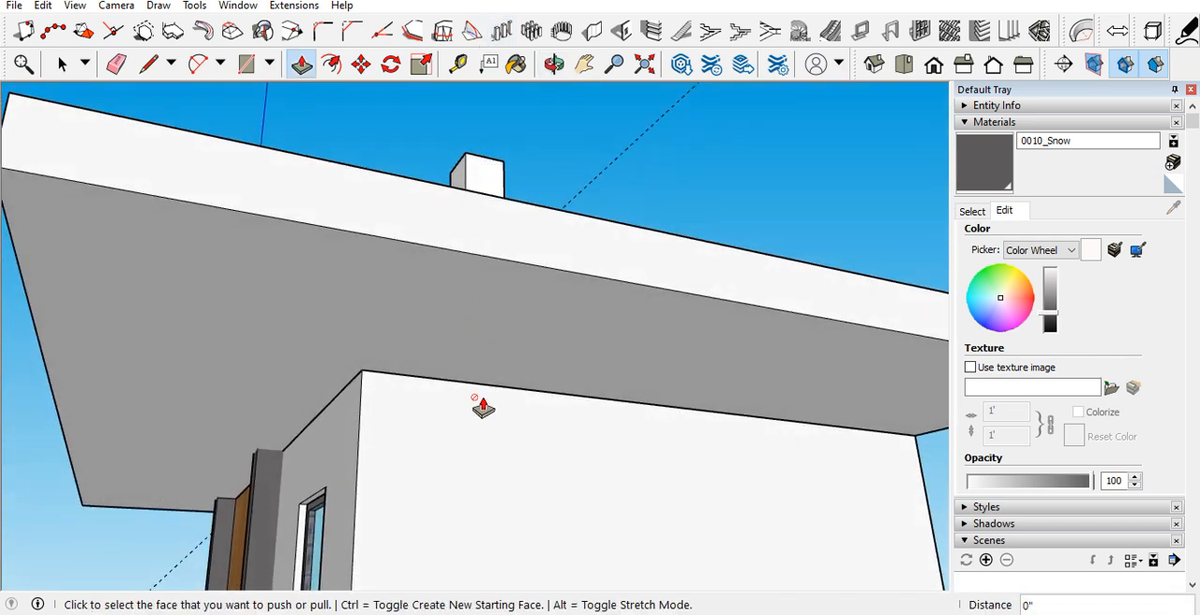
pyautogui.press('space')
pyautogui.moveTo(484, 271)
pyautogui.mouseDown(button='middle')
pyautogui.moveTo(456, 482)
pyautogui.moveTo(474, 284)
pyautogui.mouseUp(button='middle')
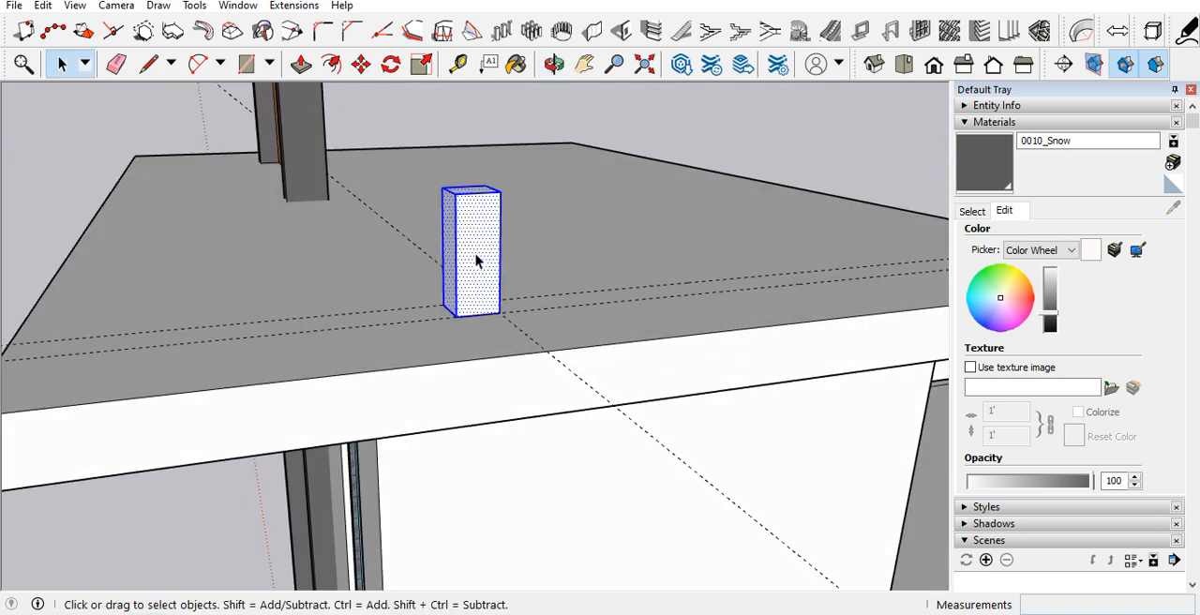
pyautogui.rightClick(476, 260)
pyautogui.click(497, 410)
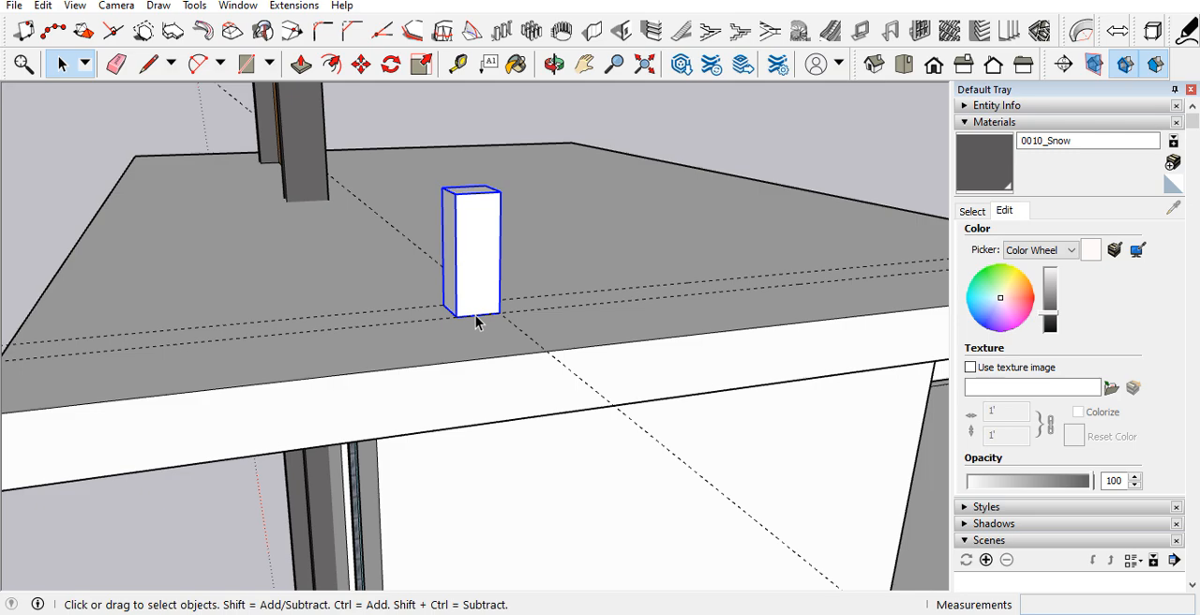
# Step: Move the block group 6" straight down into the roof slab, to the level of the slab's bottom edge
pyautogui.moveTo(477, 321); pyautogui.dragTo(695, 251, button='middle')
pyautogui.moveTo(614, 223); pyautogui.dragTo(430, 166, button='middle')
pyautogui.press('m')
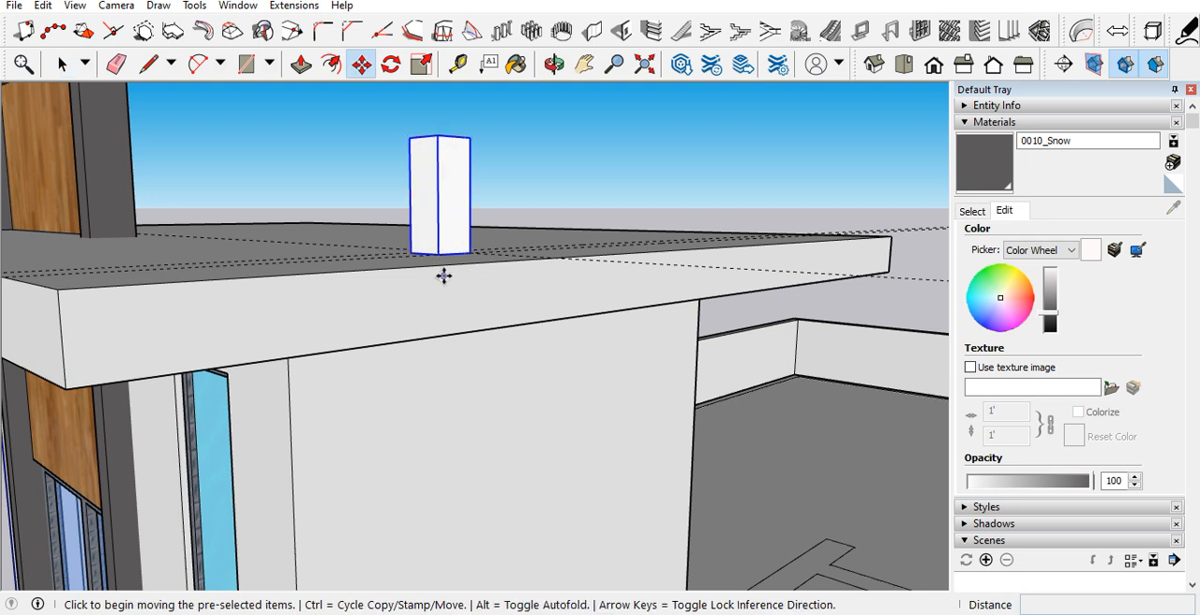
pyautogui.click(442, 271)
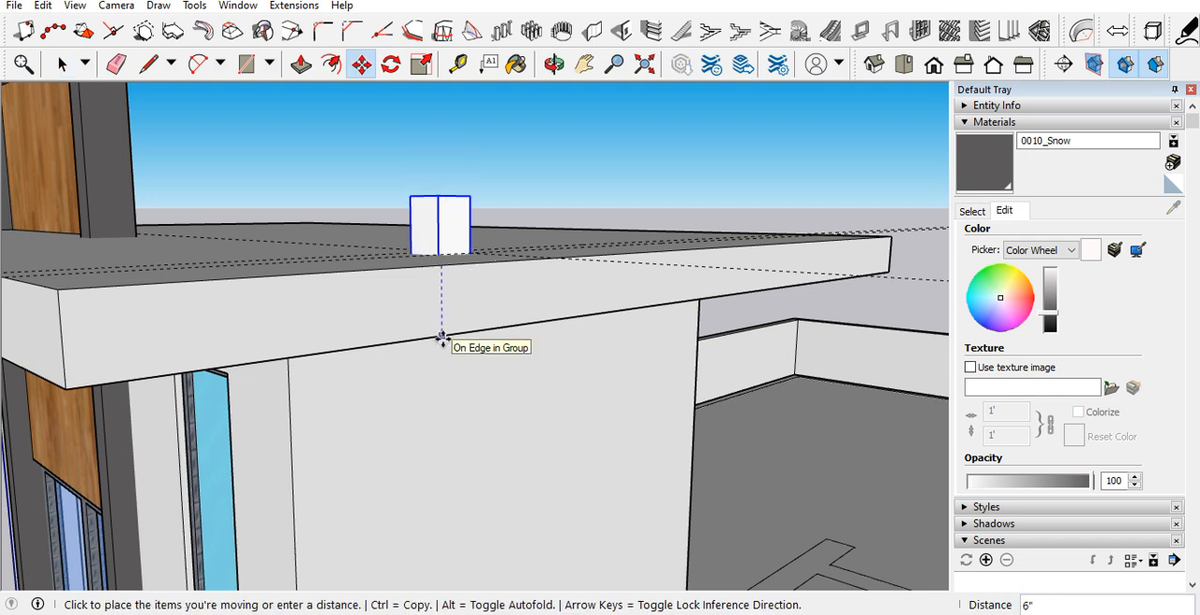
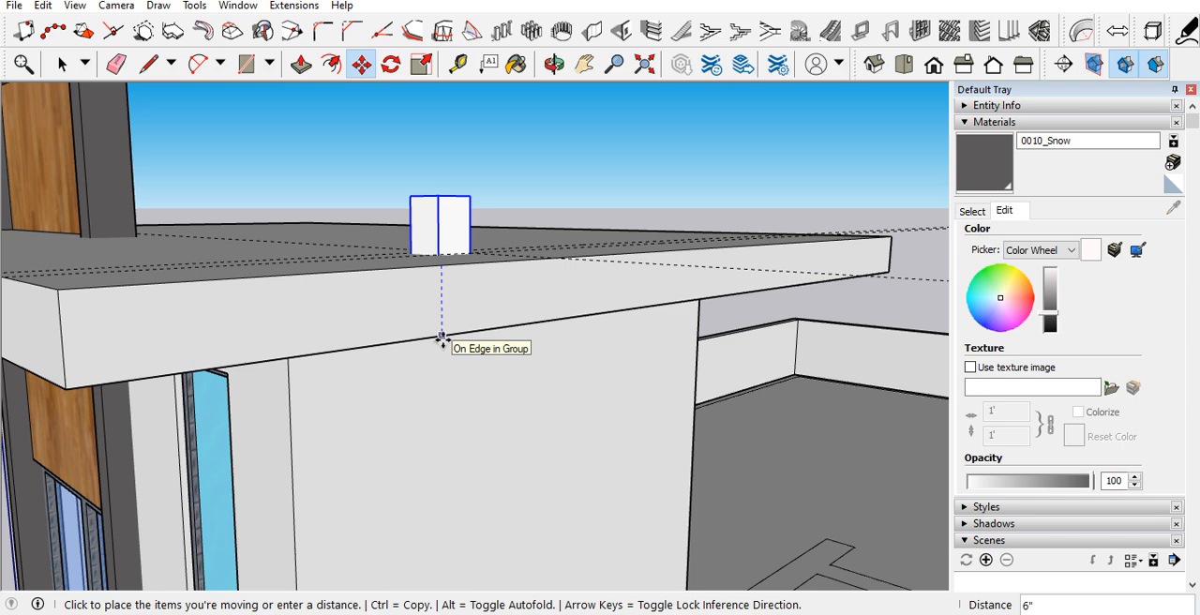
# Step: Lower the small box to the roof slab's bottom edge and extend its top face upward 9"
pyautogui.click(442, 340)
pyautogui.moveTo(442, 340)
pyautogui.mouseDown(button='middle')
pyautogui.moveTo(437, 384)
pyautogui.moveTo(446, 353)
pyautogui.mouseUp(button='middle')
pyautogui.press('space')
pyautogui.doubleClick(446, 271)
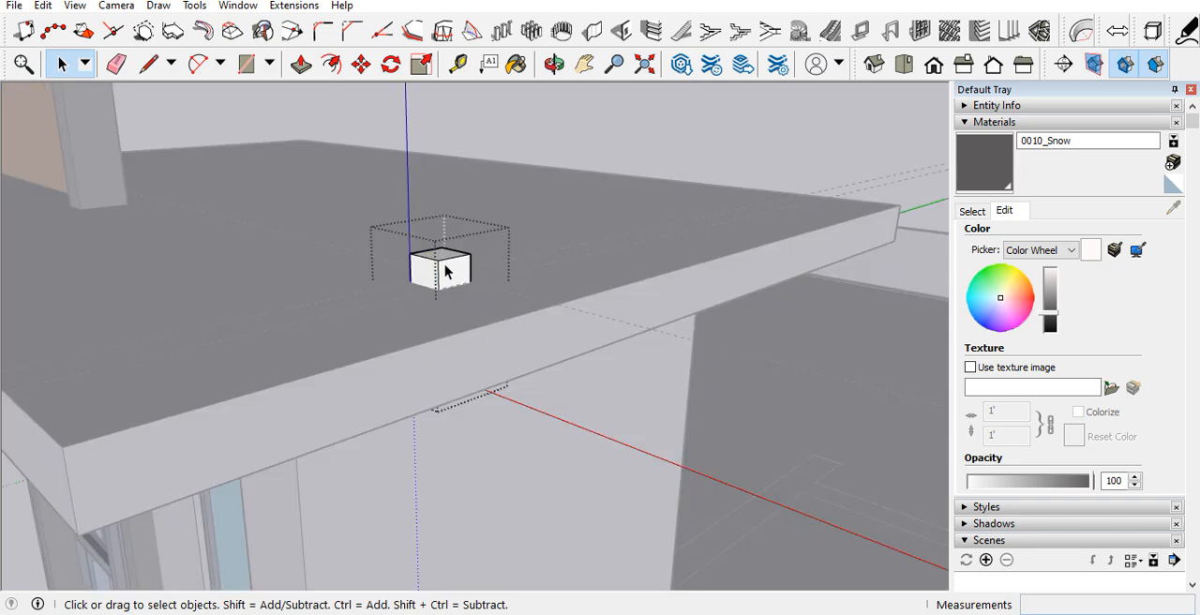
pyautogui.press('p')
pyautogui.click(444, 255)
pyautogui.click(437, 257)
pyautogui.moveTo(437, 256); pyautogui.dragTo(472, 120, button='middle')
# Step: Extend the box's bottom face down 7' 9" to the terrace floor to form a post
pyautogui.moveTo(448, 284); pyautogui.dragTo(459, 257, button='middle')
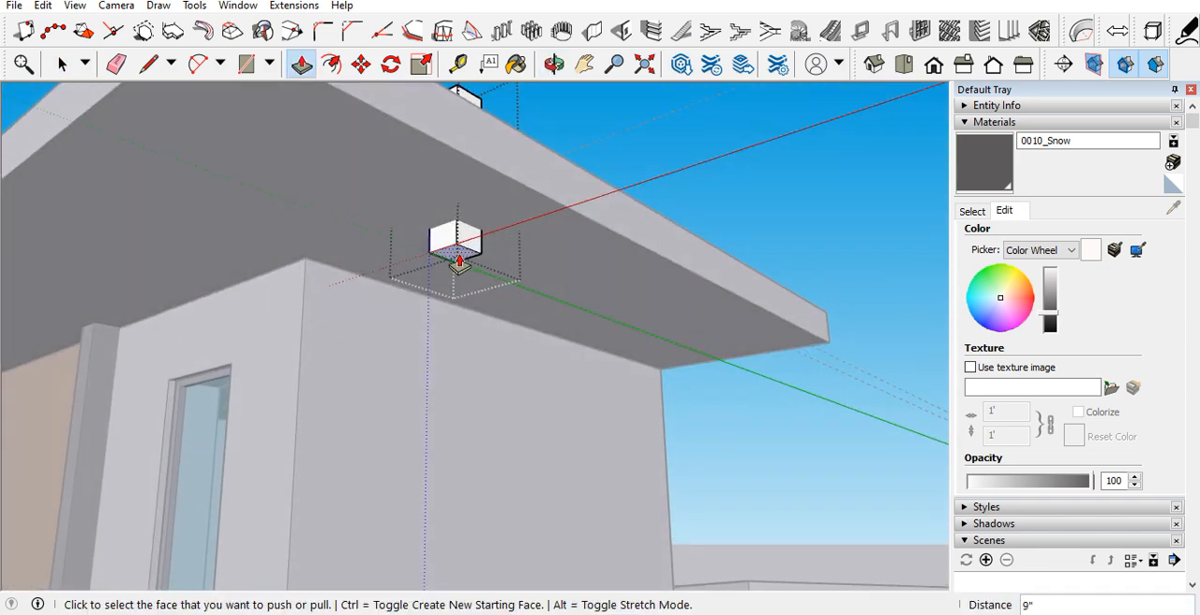
pyautogui.moveTo(456, 334); pyautogui.dragTo(424, 539, button='middle')
pyautogui.scroll(-6, 412, 358)
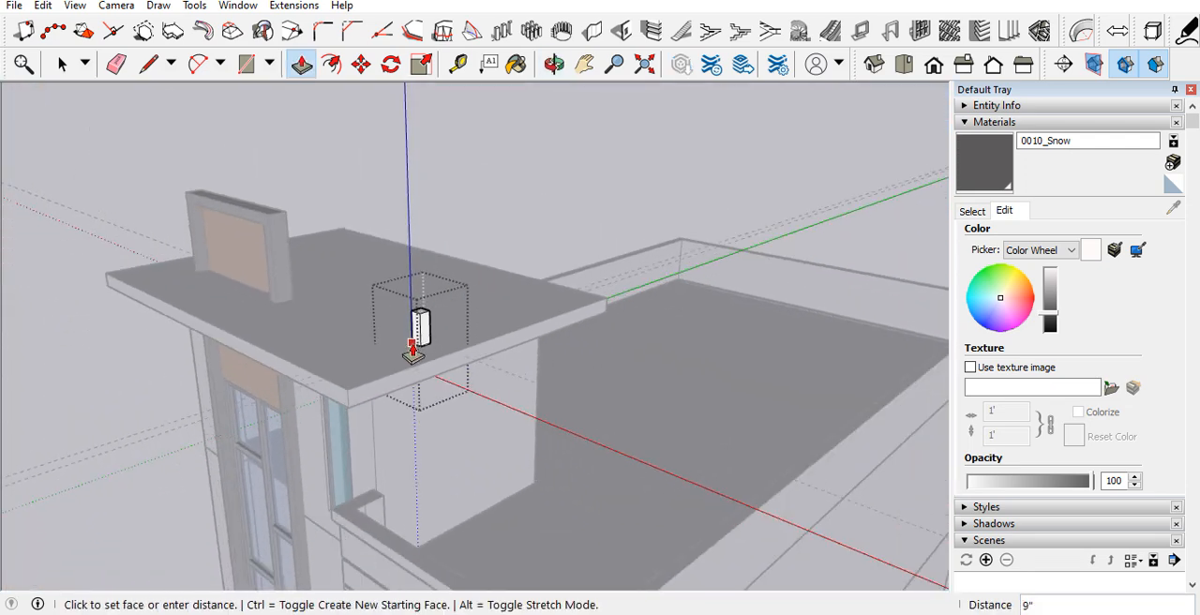
pyautogui.moveTo(461, 451); pyautogui.dragTo(302, 522, button='middle')
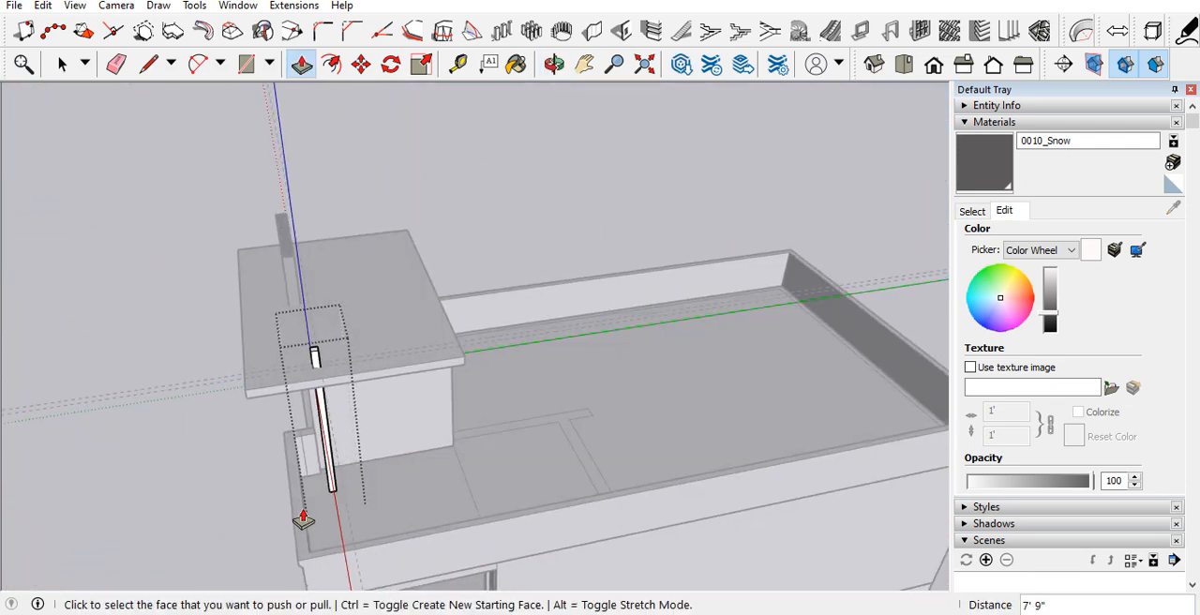
pyautogui.press('space')
pyautogui.scroll(5, 323, 416)
pyautogui.moveTo(402, 467); pyautogui.dragTo(589, 362, button='middle')
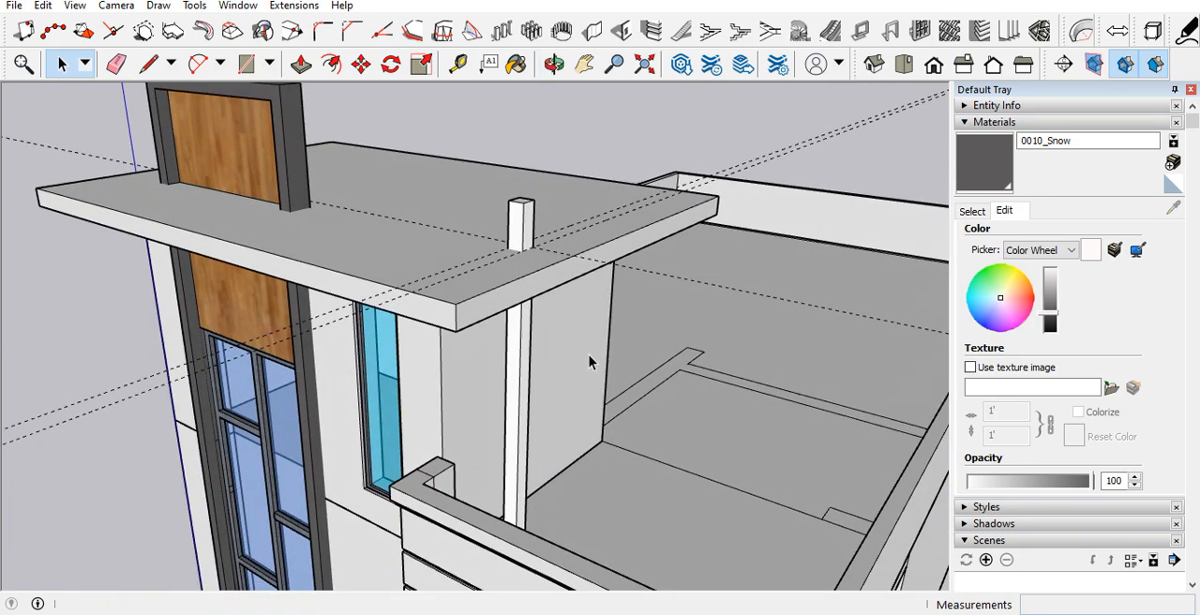
# Step: Paint the post with the 0040_Peru material from the Colors-Named collection
pyautogui.click(979, 215)
pyautogui.scroll(-10, 1068, 385)
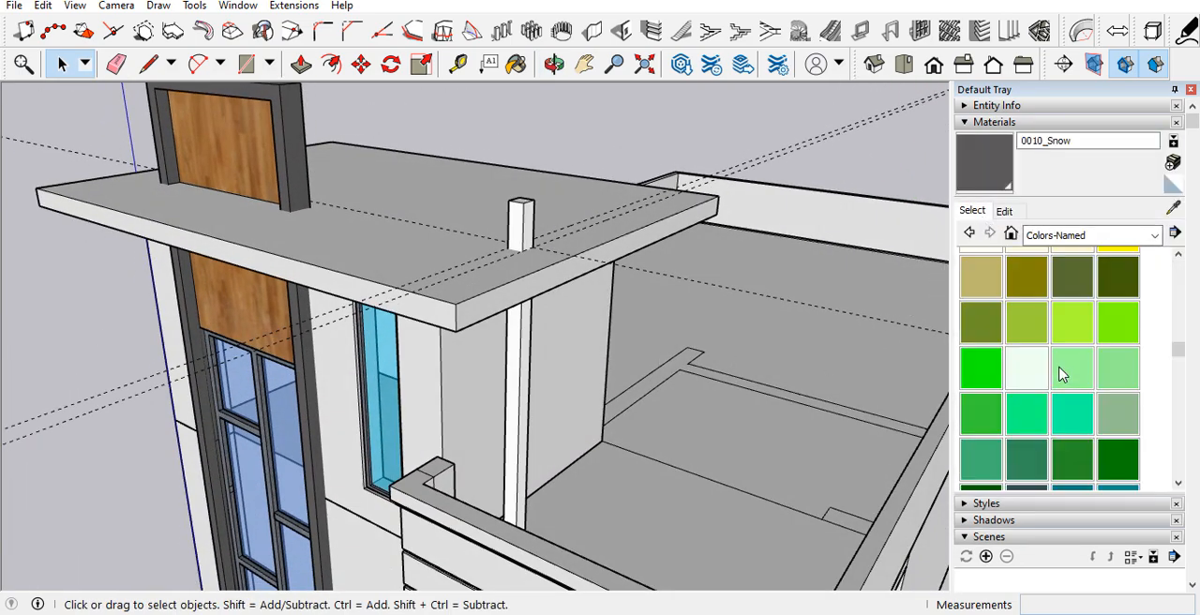
pyautogui.scroll(5, 1060, 374)
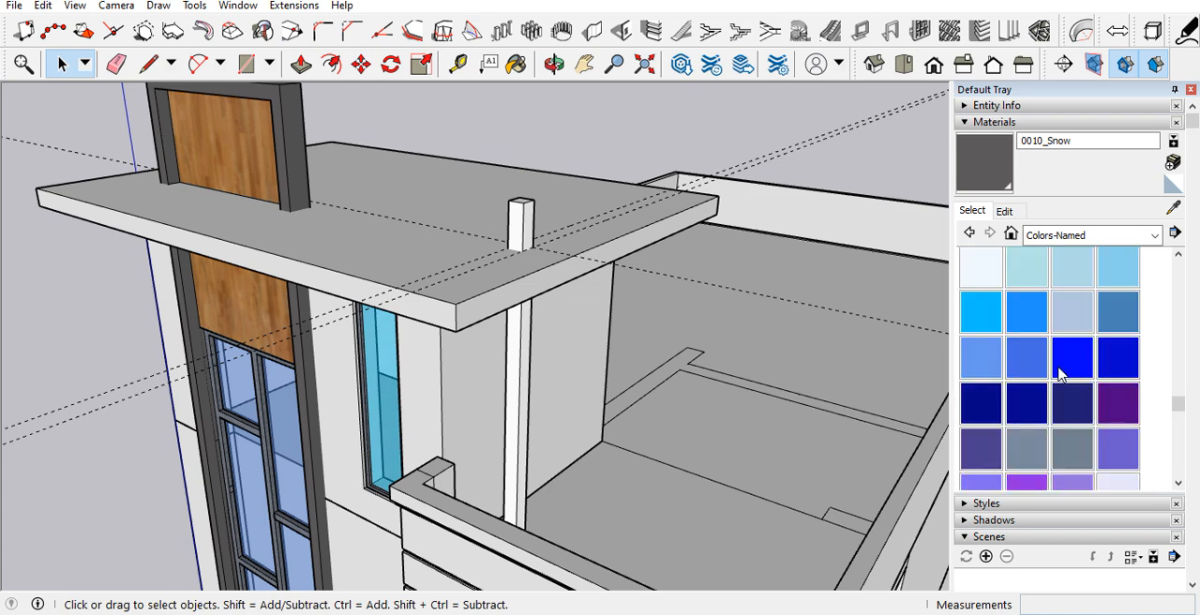
pyautogui.scroll(2, 1048, 351)
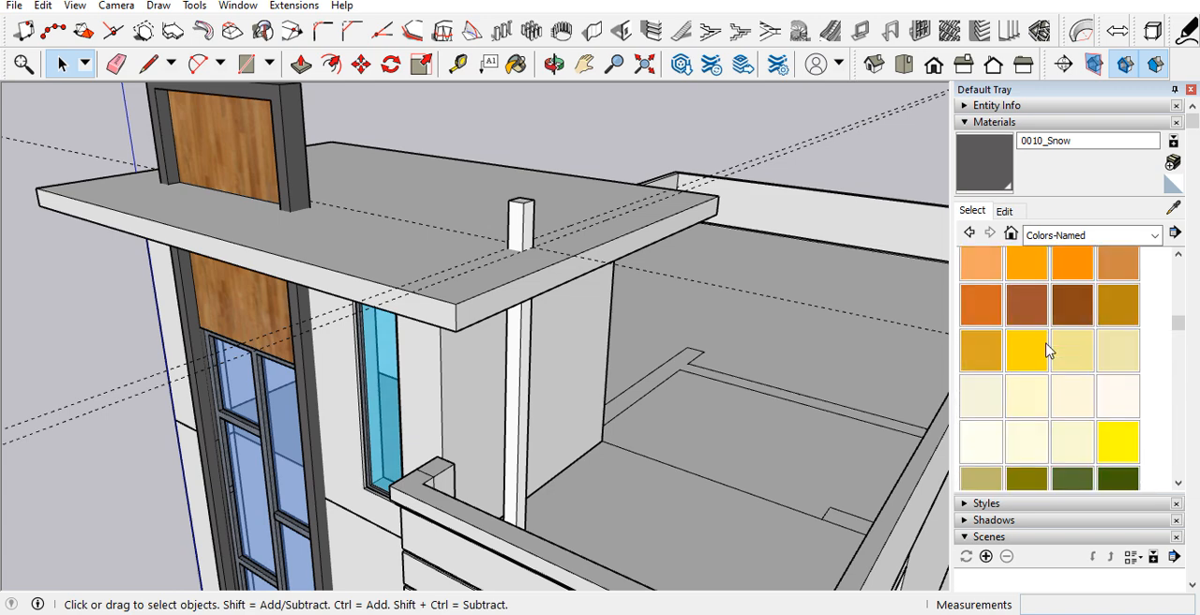
pyautogui.click(1116, 265)
pyautogui.click(530, 322)
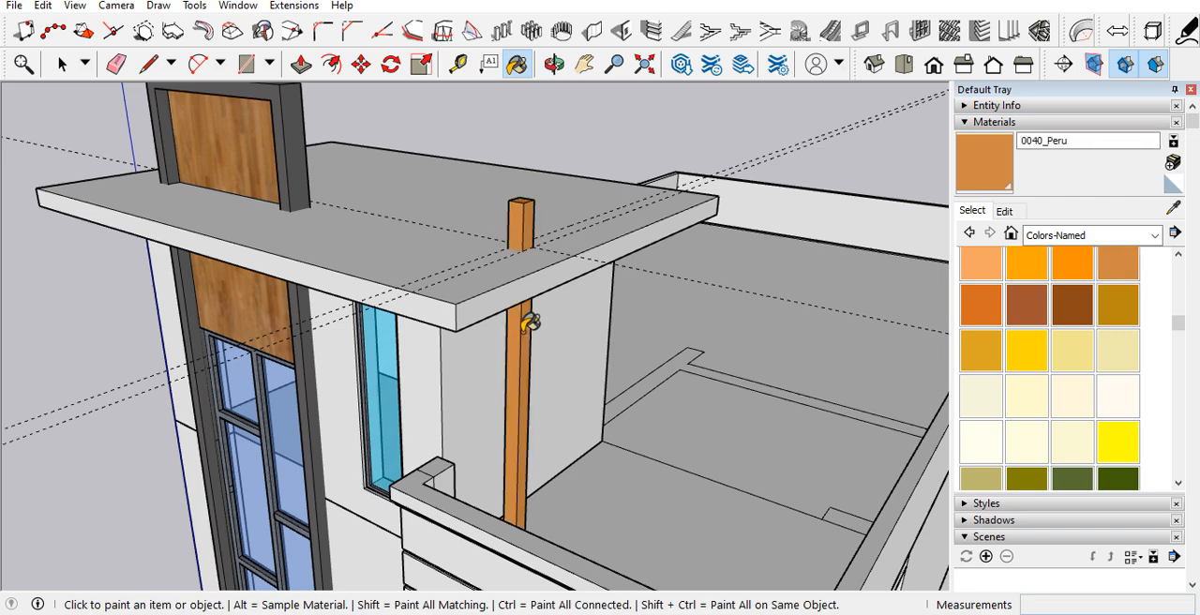
# Step: Copy the painted post 1' along the guide line on the roof slab
pyautogui.moveTo(533, 345); pyautogui.dragTo(487, 357, button='middle')
pyautogui.scroll(3, 434, 361)
pyautogui.click(426, 352)
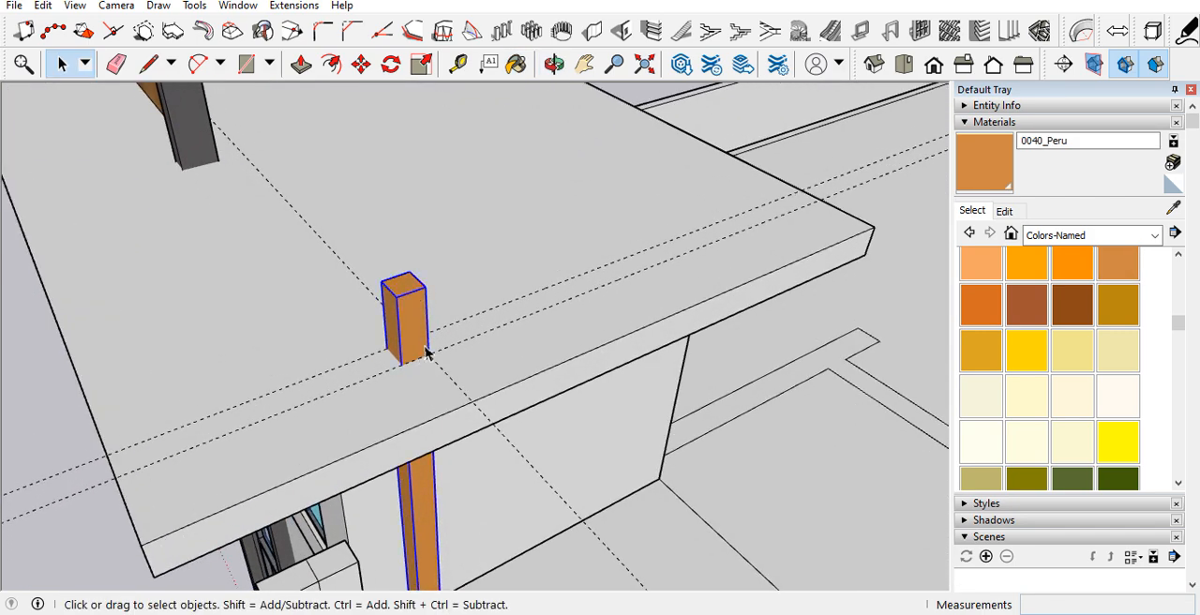
pyautogui.press('m')
pyautogui.click(402, 367)
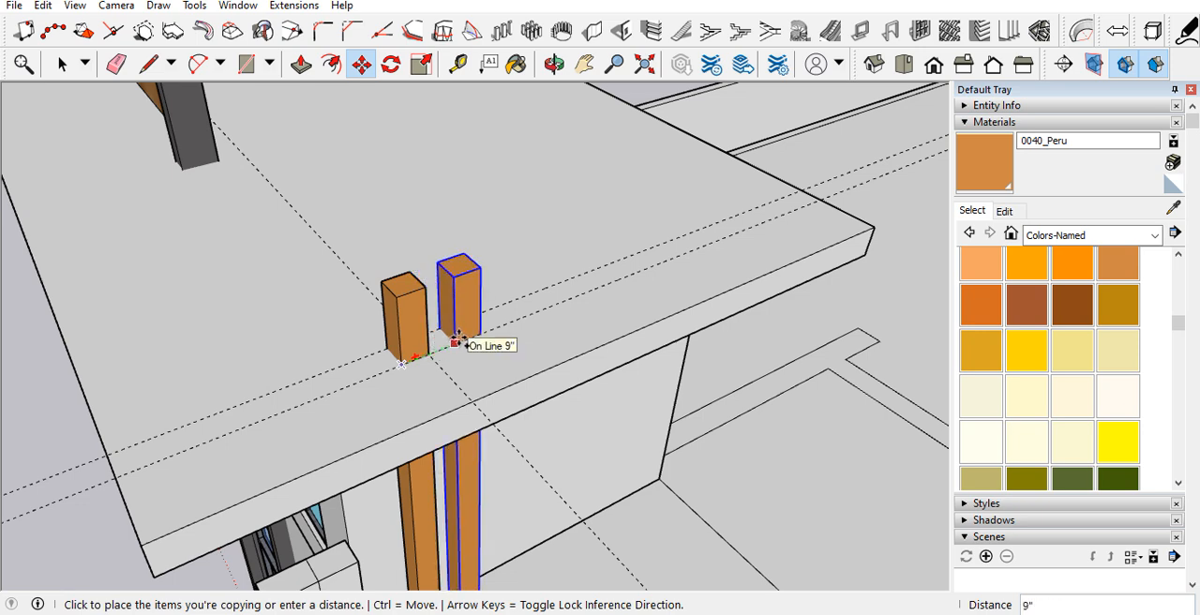
pyautogui.press('Return')
# Step: Add a third and fourth post by copying at the same 1' spacing along the guide line
pyautogui.moveTo(459, 338); pyautogui.dragTo(328, 343, button='middle')
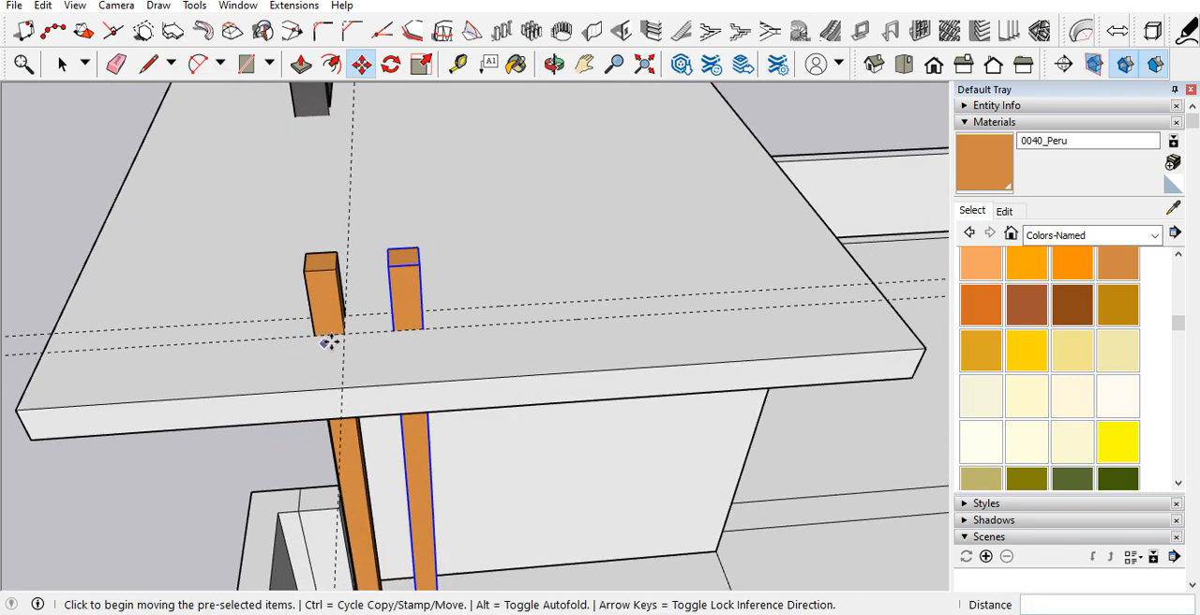
pyautogui.press('ctrl')
pyautogui.click(344, 336)
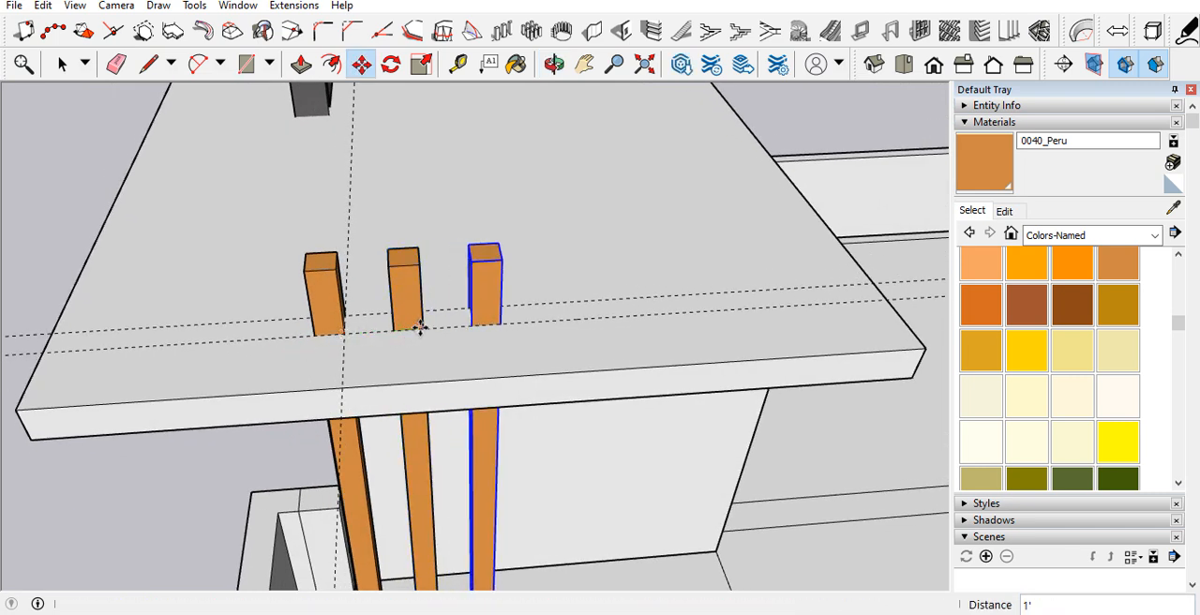
pyautogui.click(422, 331)
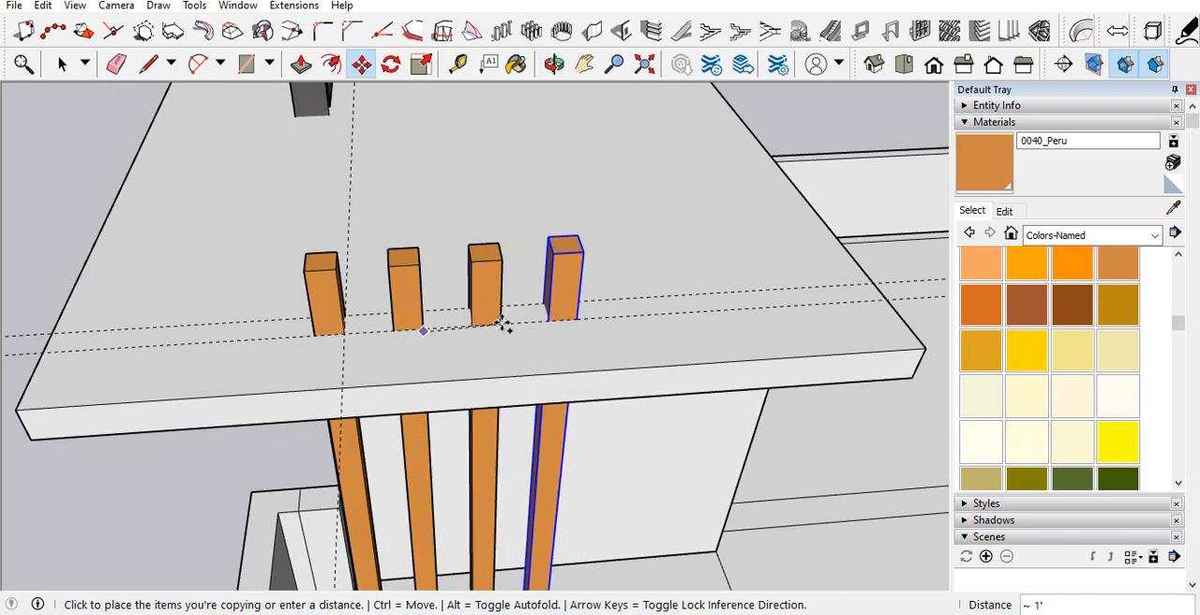
pyautogui.click(501, 323)
pyautogui.moveTo(497, 358); pyautogui.dragTo(610, 238, button='middle')
pyautogui.press('space')
# Step: Delete all guide lines from the model
pyautogui.scroll(-5, 527, 279)
pyautogui.moveTo(506, 345); pyautogui.dragTo(668, 229, button='middle')
pyautogui.scroll(-5, 574, 291)
pyautogui.moveTo(488, 374); pyautogui.dragTo(513, 458, button='middle')
pyautogui.click(44, 7)
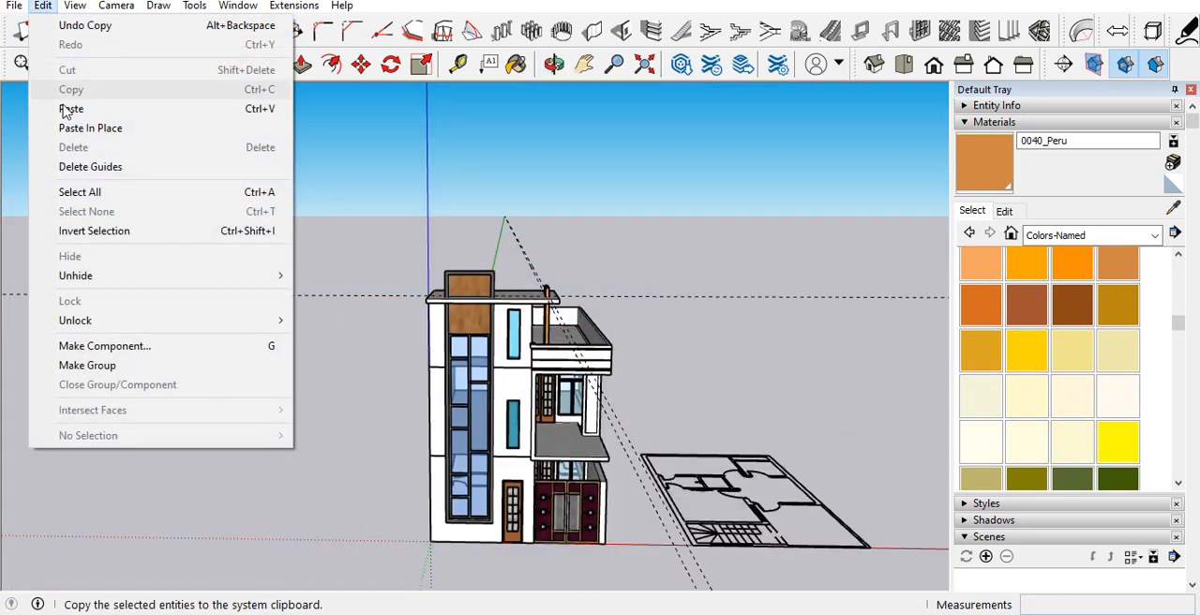
pyautogui.click(75, 164)
# Step: Open the house group containing the first-floor balcony slab for editing
pyautogui.scroll(3, 443, 383)
pyautogui.scroll(3, 444, 384)
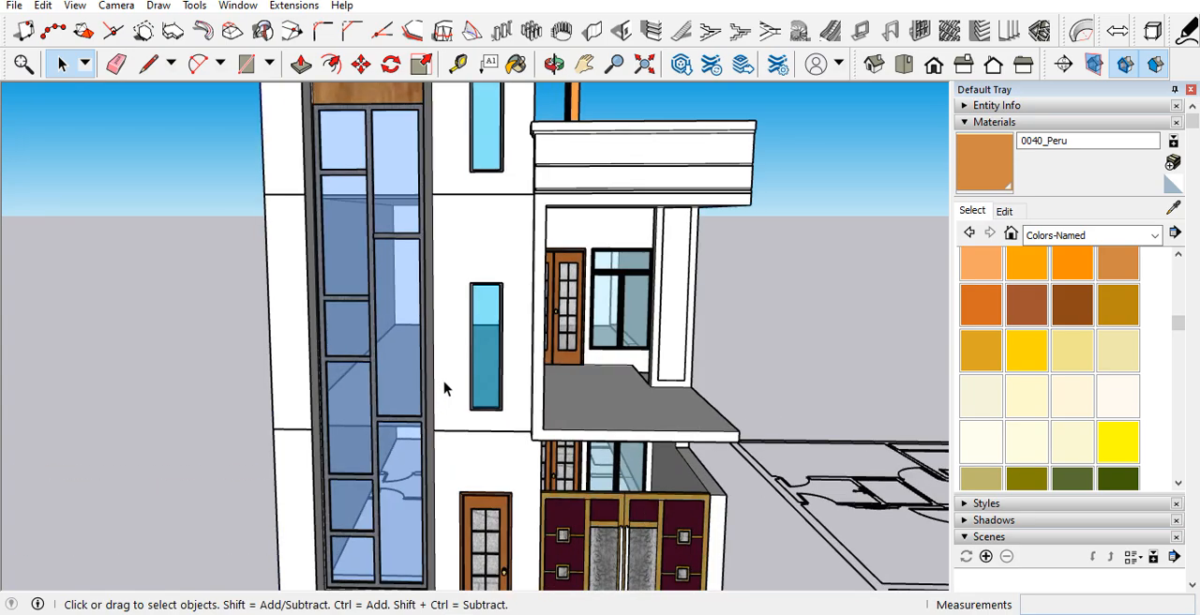
pyautogui.scroll(-5, 445, 388)
pyautogui.scroll(5, 603, 399)
pyautogui.moveTo(603, 398); pyautogui.dragTo(512, 448, button='middle')
pyautogui.scroll(4, 546, 438)
pyautogui.scroll(-4, 553, 436)
pyautogui.scroll(4, 597, 429)
pyautogui.moveTo(598, 429); pyautogui.dragTo(560, 352, button='middle')
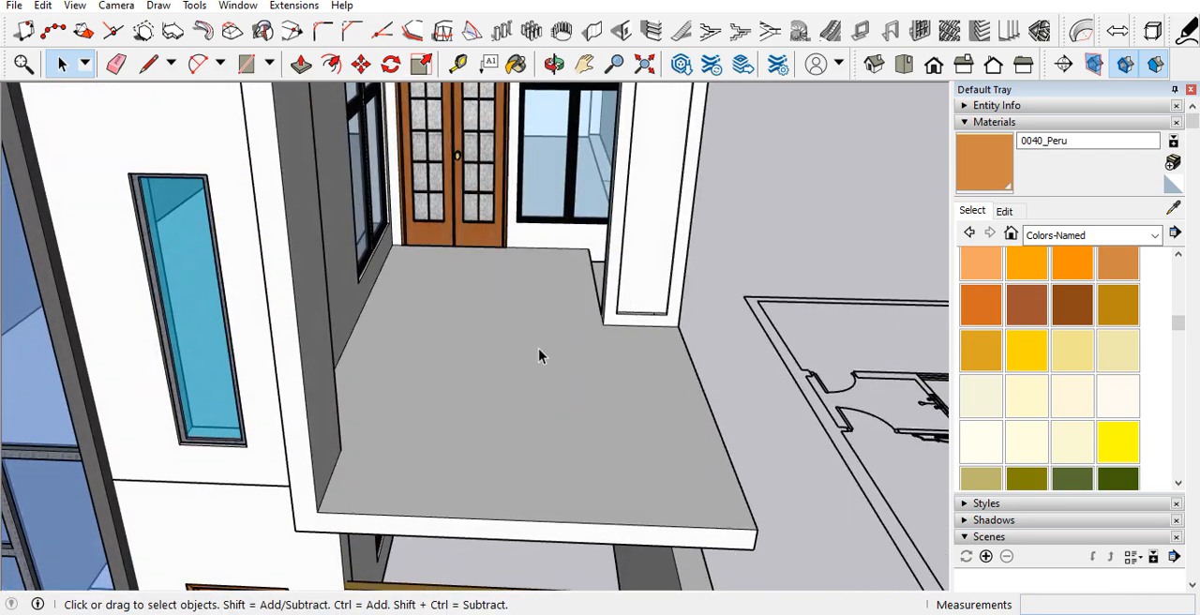
pyautogui.scroll(-3, 594, 394)
pyautogui.scroll(3, 622, 396)
pyautogui.moveTo(622, 392)
pyautogui.mouseDown(button='middle')
pyautogui.moveTo(509, 343)
pyautogui.moveTo(432, 404)
pyautogui.moveTo(483, 458)
pyautogui.mouseUp(button='middle')
pyautogui.click(483, 460)
pyautogui.doubleClick(483, 460)
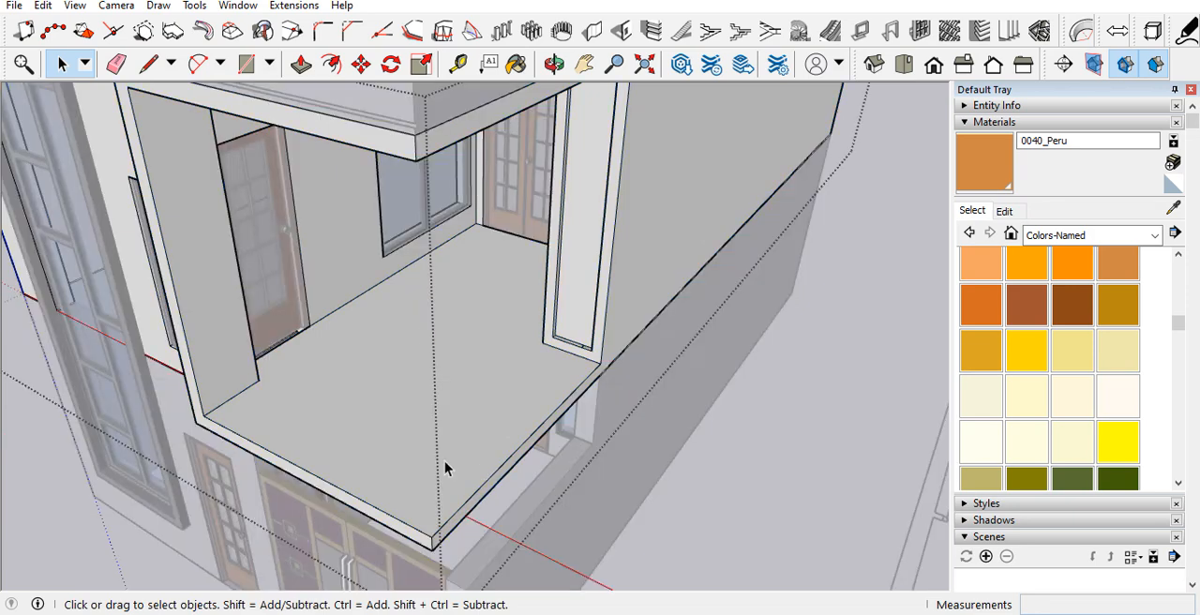
pyautogui.scroll(-3, 444, 460)
pyautogui.scroll(4, 555, 366)
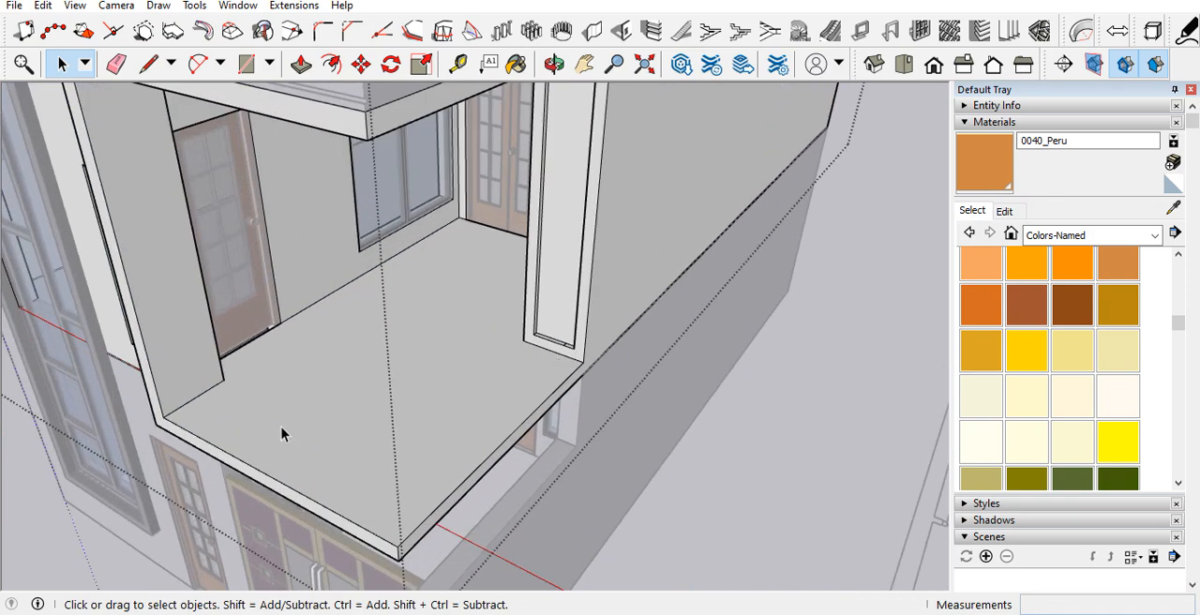
pyautogui.moveTo(569, 359); pyautogui.dragTo(549, 410, button='middle')
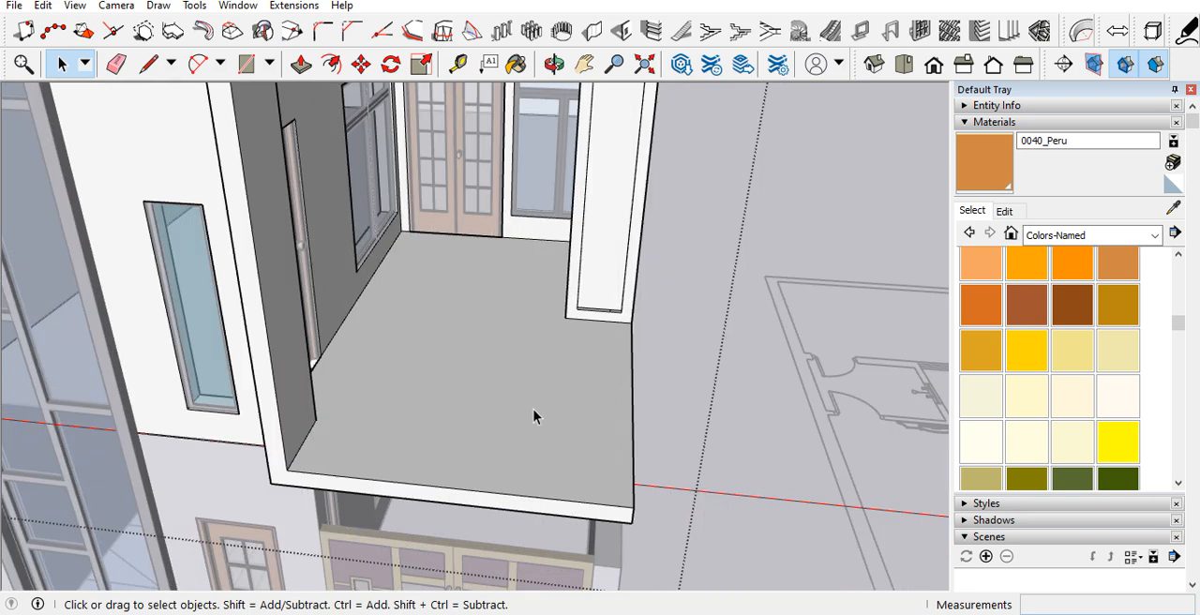
pyautogui.click(302, 7)
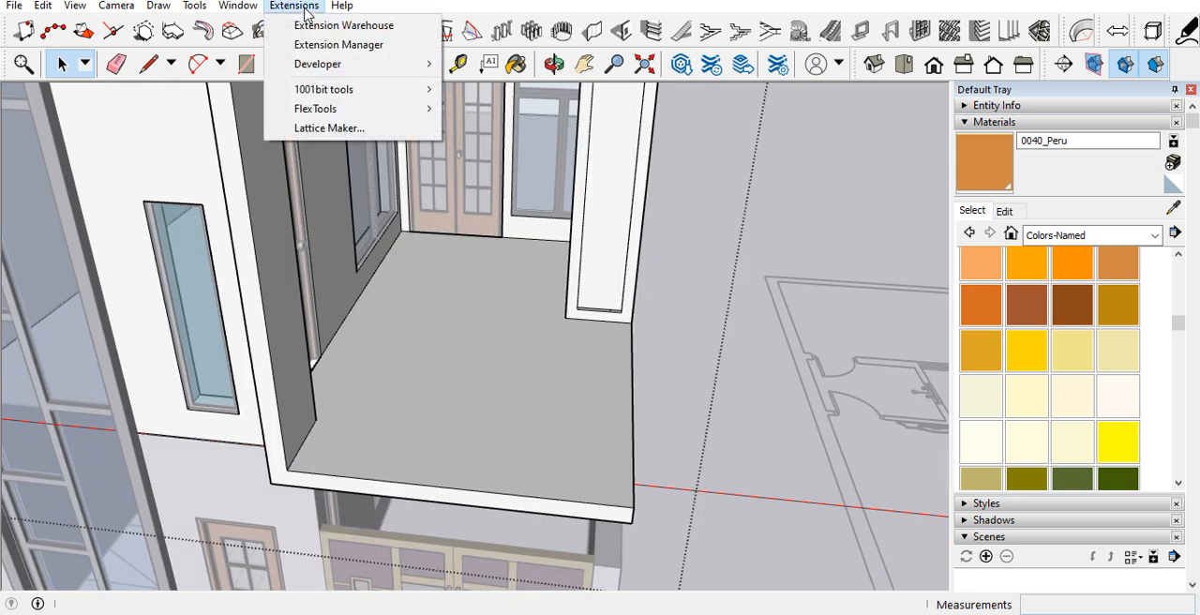
pyautogui.click(306, 7)
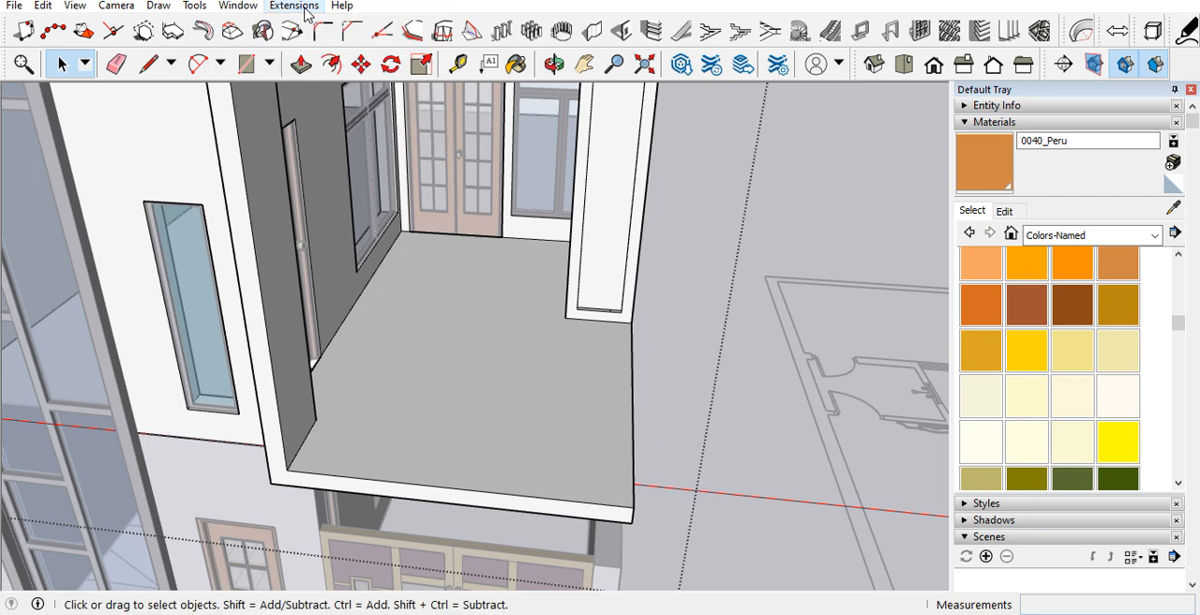
pyautogui.click(306, 10)
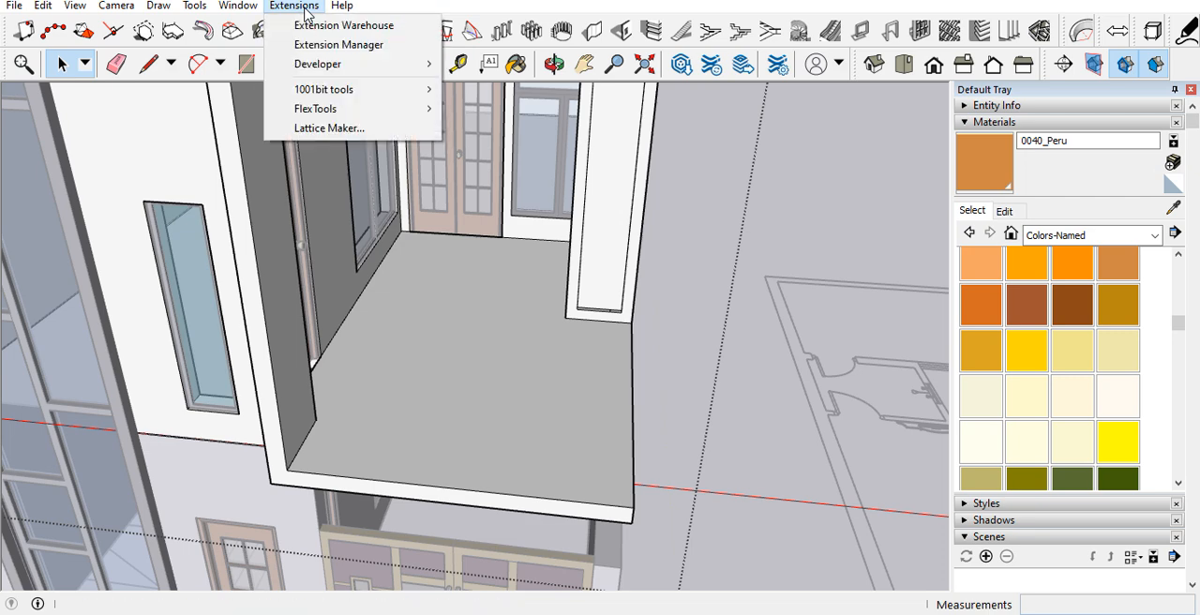
pyautogui.moveTo(253, 13)
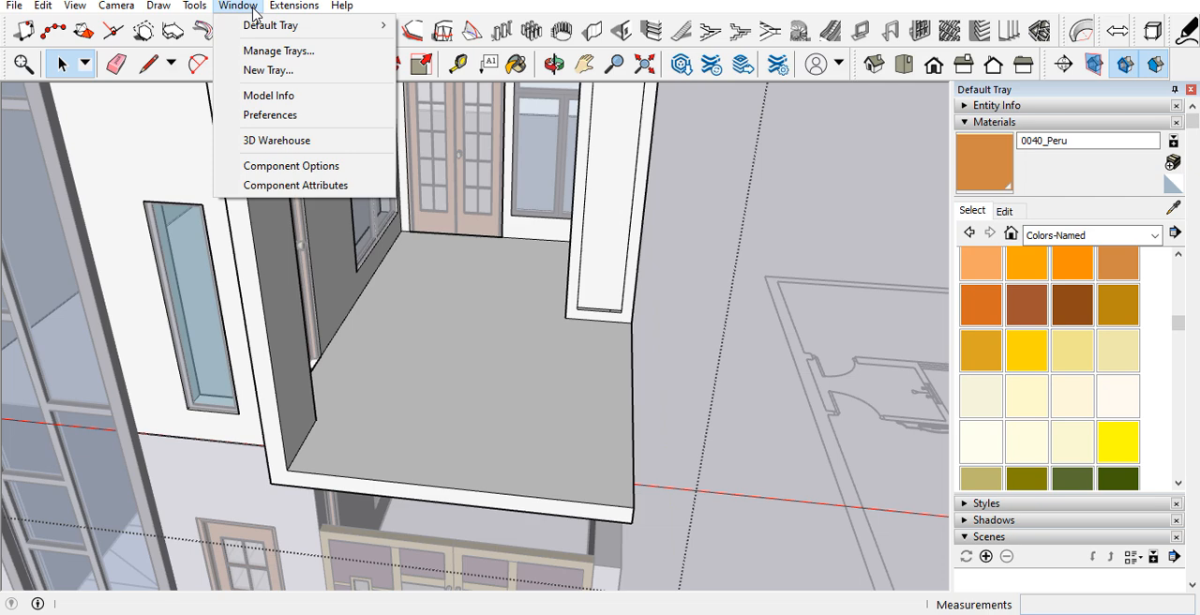
pyautogui.moveTo(341, 8)
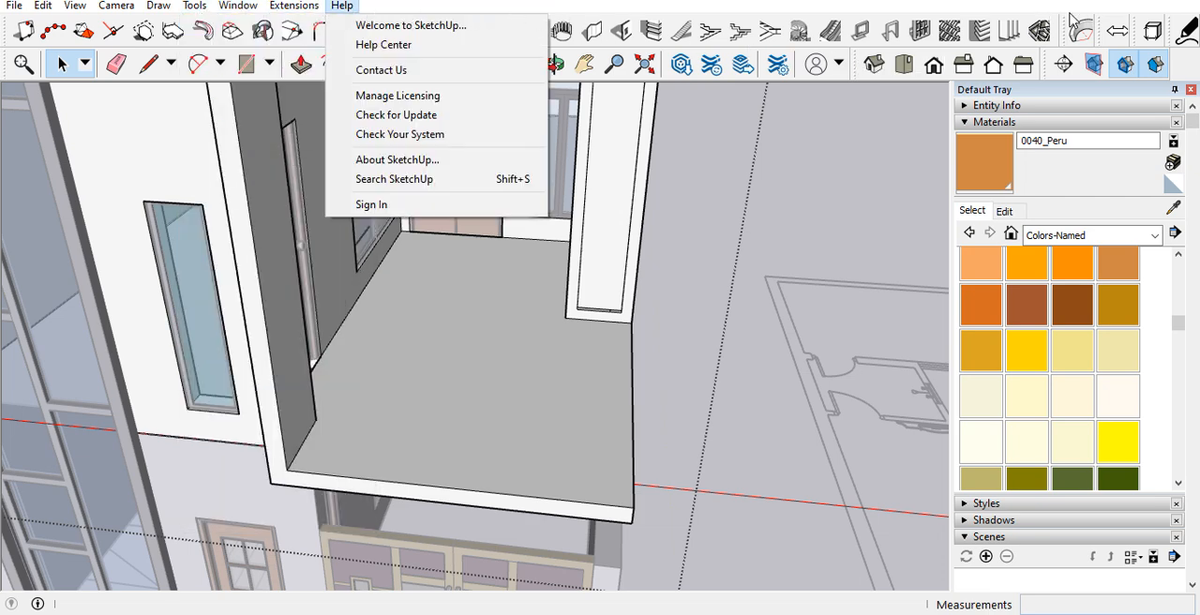
pyautogui.click(1133, 9)
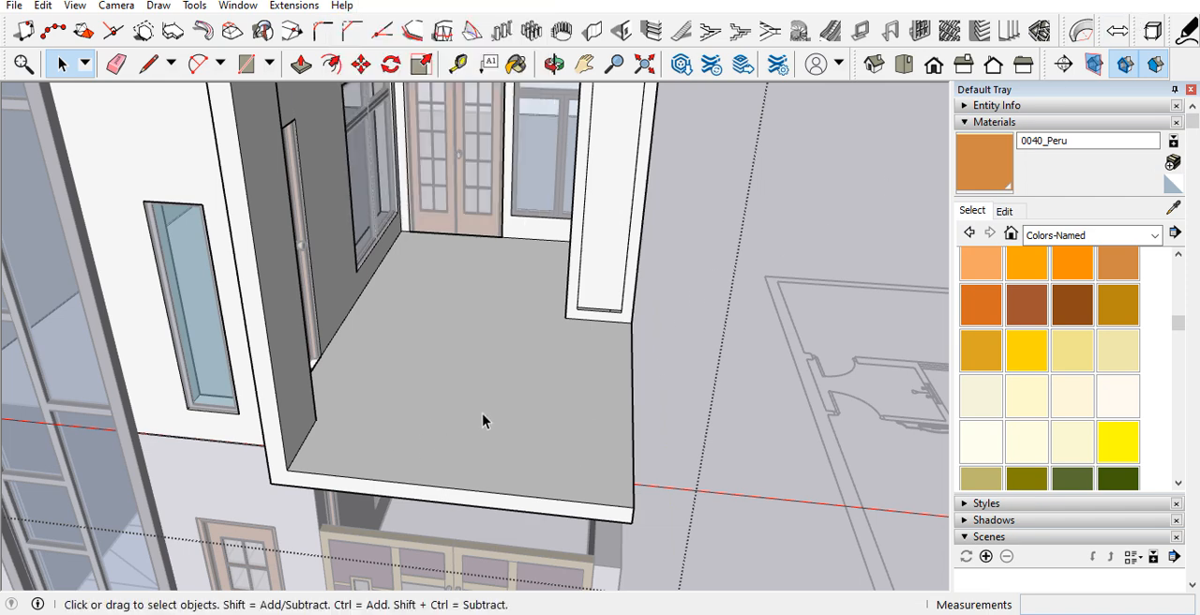
# Step: Place guide lines 4.5" inside the balcony floor's front and side outer edges
pyautogui.scroll(-4, 521, 415)
pyautogui.scroll(3, 535, 454)
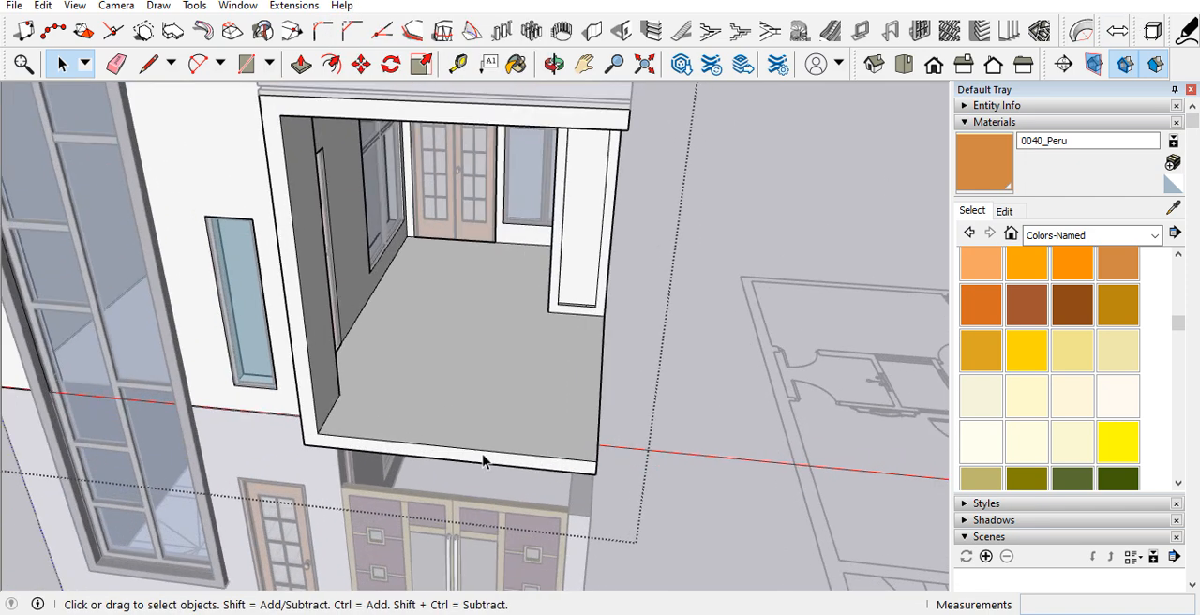
pyautogui.moveTo(375, 436)
pyautogui.mouseDown(button='middle')
pyautogui.moveTo(212, 428)
pyautogui.moveTo(322, 448)
pyautogui.moveTo(320, 460)
pyautogui.mouseUp(button='middle')
pyautogui.scroll(3, 561, 351)
pyautogui.press('r')
pyautogui.scroll(2, 603, 317)
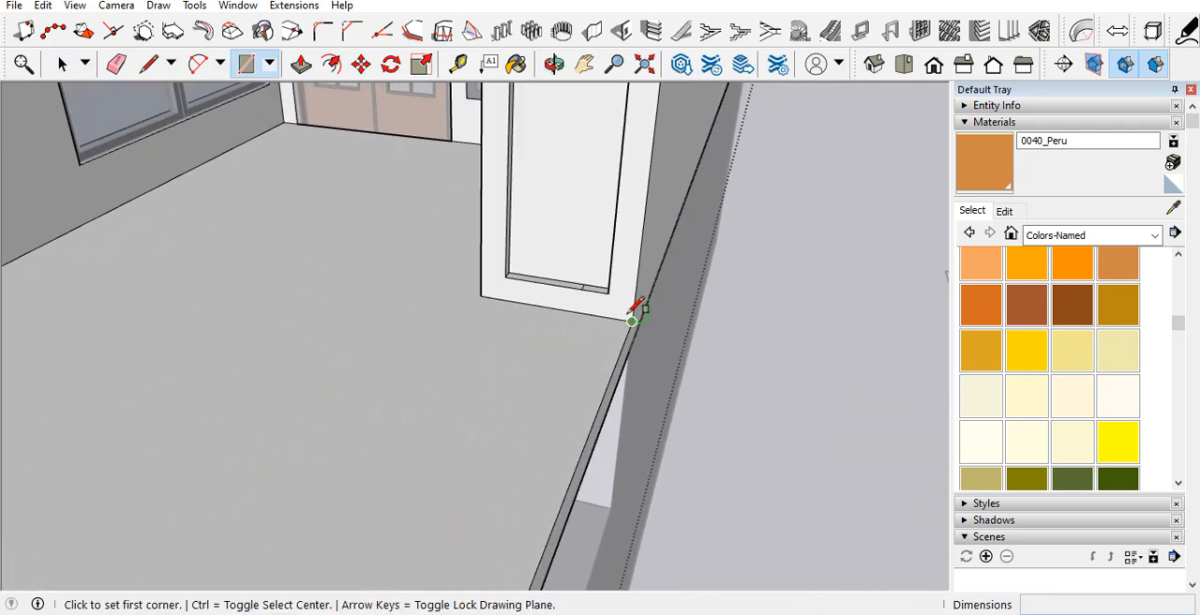
pyautogui.scroll(-3, 634, 320)
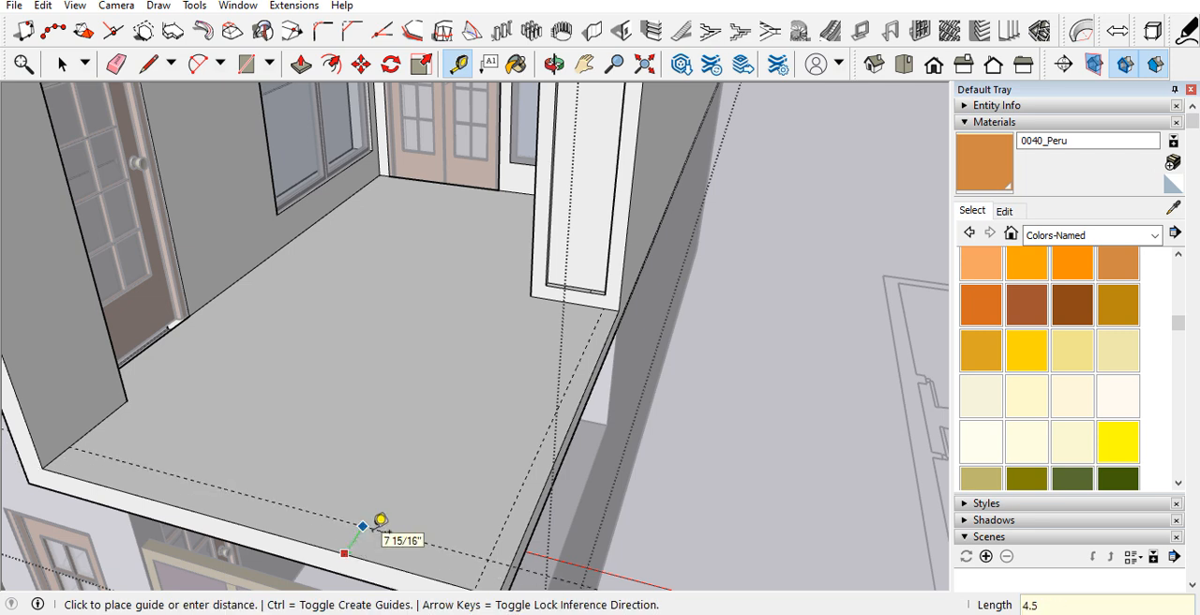
# Step: Draw a rectangle along the balcony's front edge, from the inner wall corner to the intersection of the guides
pyautogui.press('r')
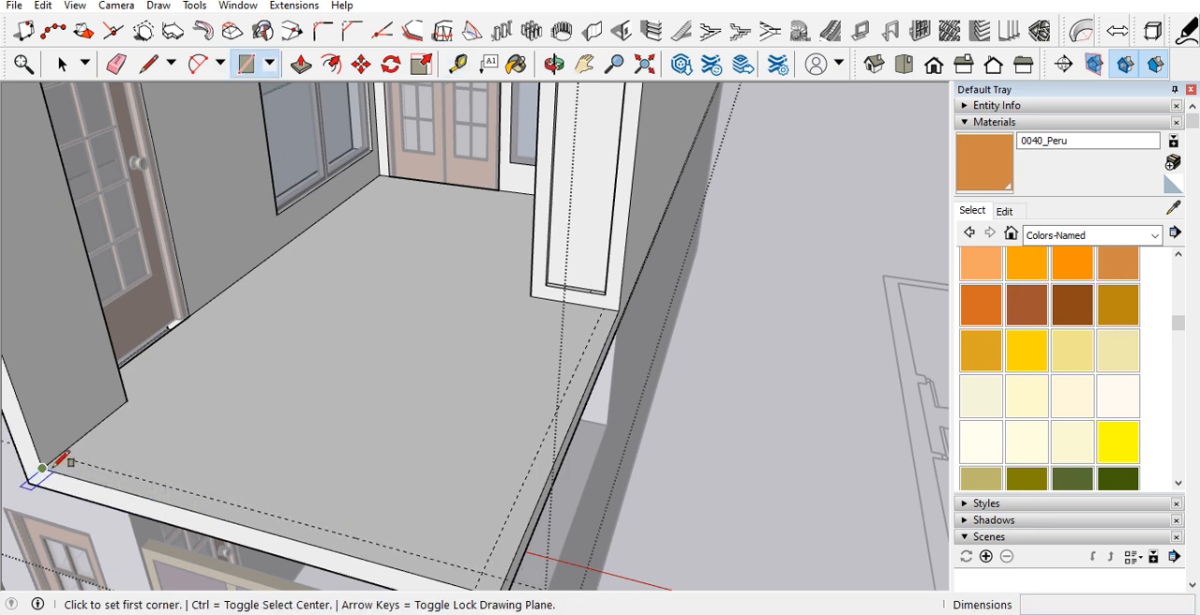
pyautogui.click(481, 573)
pyautogui.scroll(-2, 486, 495)
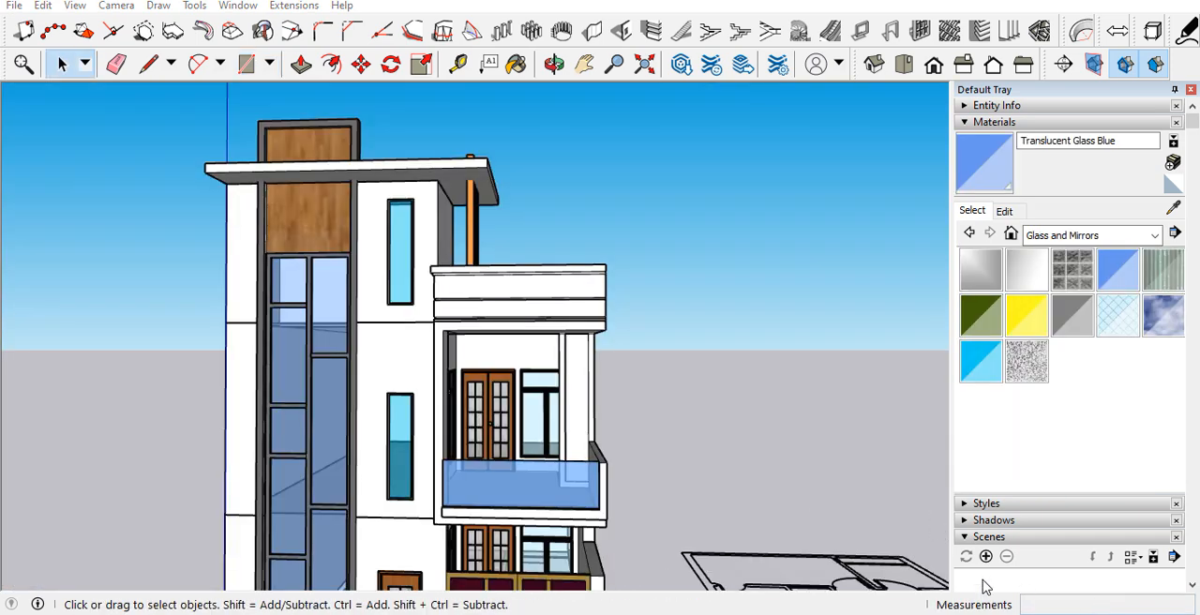
# Step: Examine the balcony's blue glass railing, side parapet and column from several sides
pyautogui.scroll(5, 520, 502)
pyautogui.moveTo(530, 487); pyautogui.dragTo(550, 450, button='middle')
pyautogui.scroll(-3, 474, 447)
pyautogui.scroll(3, 369, 465)
pyautogui.scroll(-3, 553, 448)
pyautogui.moveTo(656, 421); pyautogui.dragTo(445, 410, button='middle')
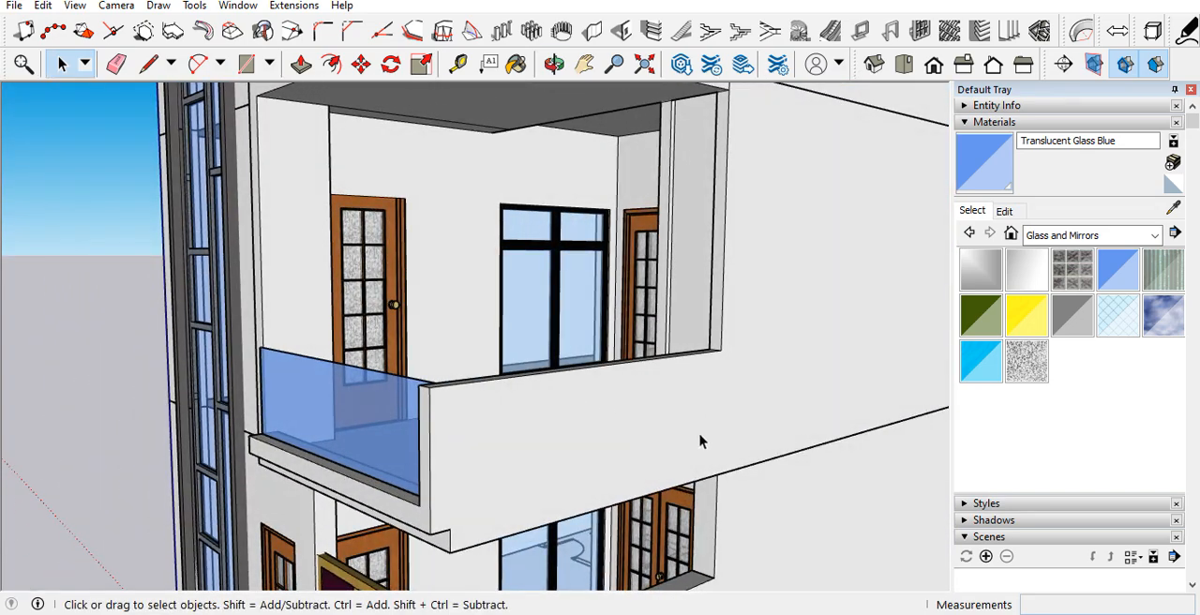
pyautogui.scroll(-2, 494, 413)
pyautogui.scroll(-2, 576, 381)
pyautogui.moveTo(576, 381); pyautogui.dragTo(779, 422, button='middle')
pyautogui.scroll(3, 609, 380)
pyautogui.scroll(3, 609, 380)
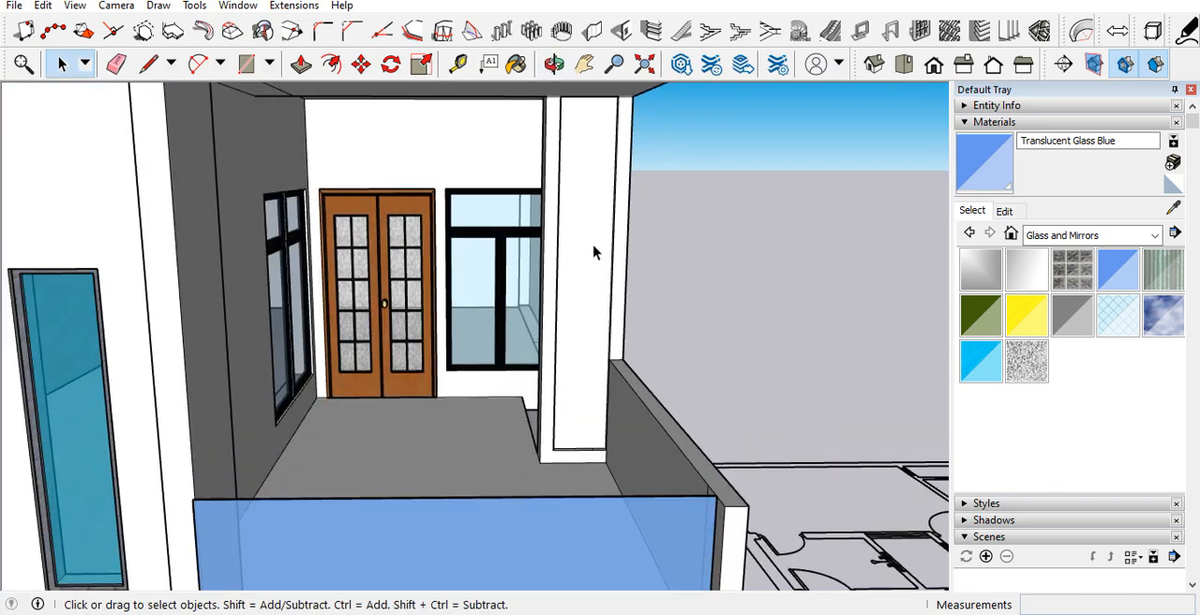
# Step: Paint the front panel of the balcony column with the Wood Floor material sampled from the facade's wood panel
pyautogui.scroll(-2, 566, 287)
pyautogui.scroll(2, 569, 289)
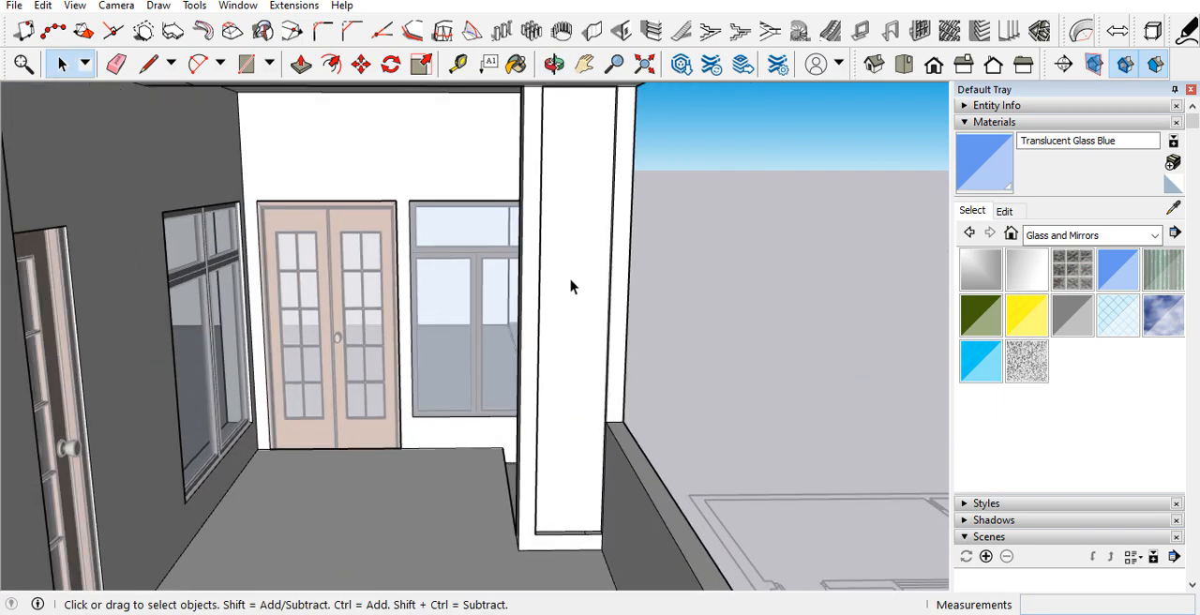
pyautogui.scroll(-2, 560, 351)
pyautogui.moveTo(560, 352); pyautogui.dragTo(603, 278, button='middle')
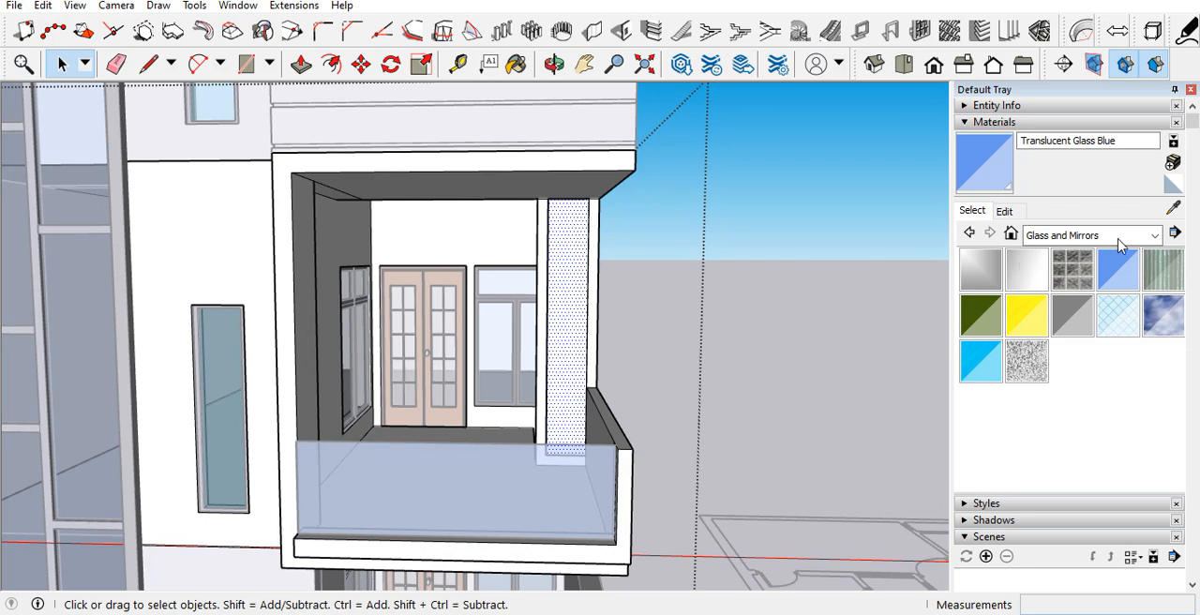
pyautogui.click(1173, 210)
pyautogui.scroll(-3, 848, 365)
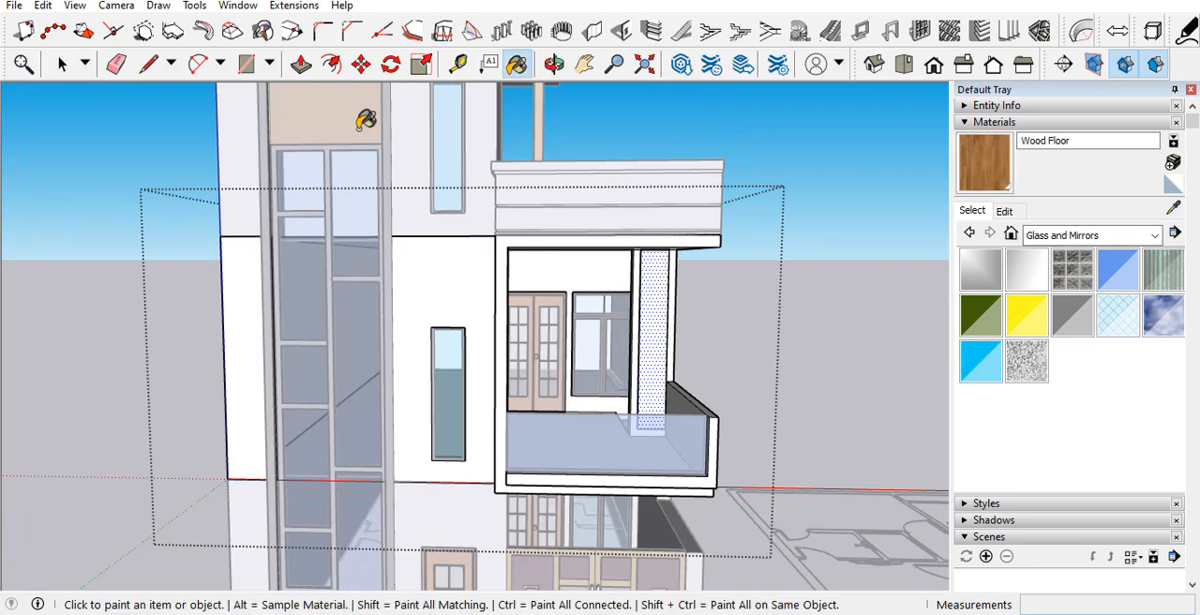
pyautogui.scroll(3, 723, 212)
pyautogui.scroll(3, 662, 323)
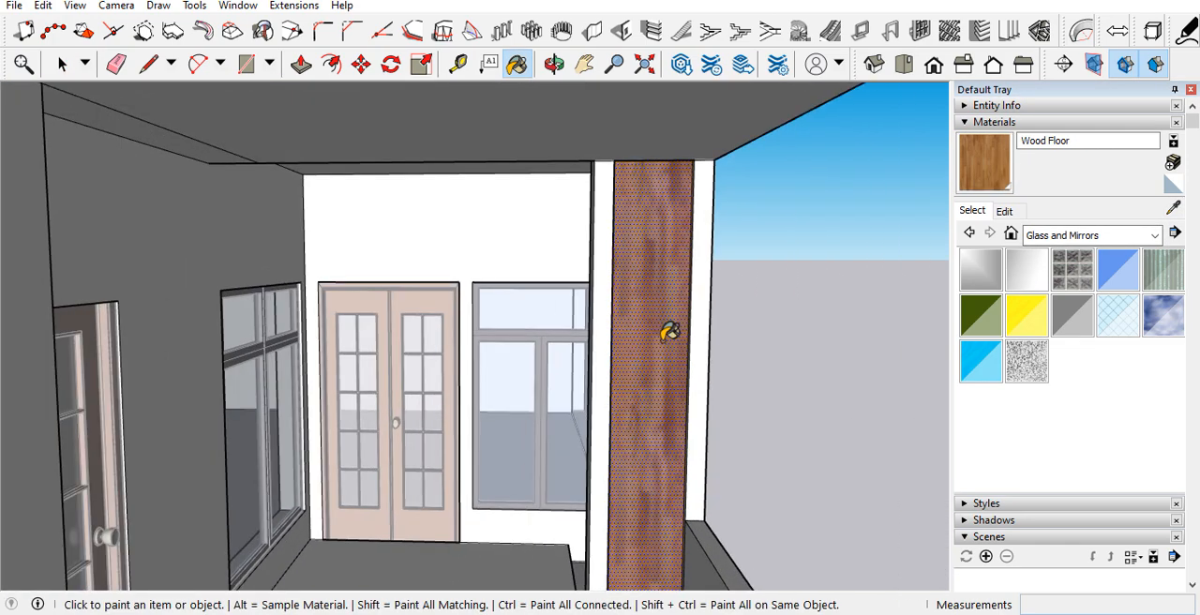
pyautogui.moveTo(669, 332); pyautogui.dragTo(522, 322, button='middle')
pyautogui.scroll(-6, 629, 338)
pyautogui.scroll(-3, 630, 339)
pyautogui.moveTo(610, 347); pyautogui.dragTo(742, 382, button='middle')
pyautogui.press('space')
pyautogui.moveTo(614, 371); pyautogui.dragTo(635, 421, button='middle')
# Step: Examine the front facade, its tall windows and the wood-finished balcony column from near and far
pyautogui.scroll(-2, 525, 429)
pyautogui.scroll(4, 499, 385)
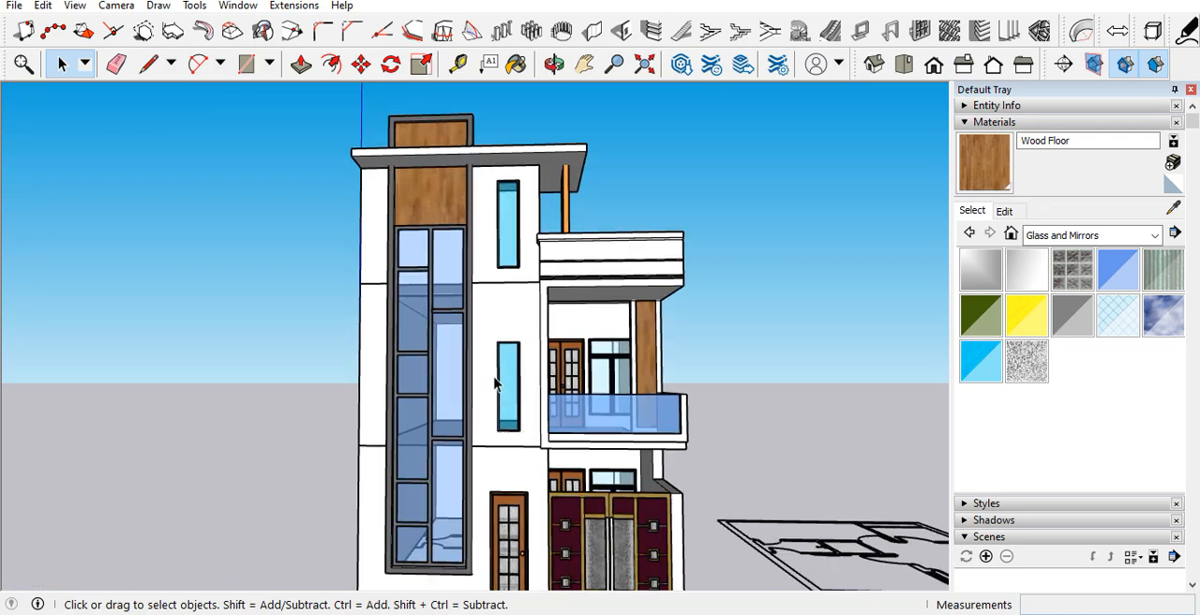
pyautogui.scroll(-5, 483, 393)
pyautogui.moveTo(514, 334)
pyautogui.mouseDown(button='middle')
pyautogui.moveTo(510, 315)
pyautogui.moveTo(456, 373)
pyautogui.moveTo(497, 337)
pyautogui.mouseUp(button='middle')
pyautogui.scroll(5, 510, 332)
pyautogui.scroll(5, 511, 333)
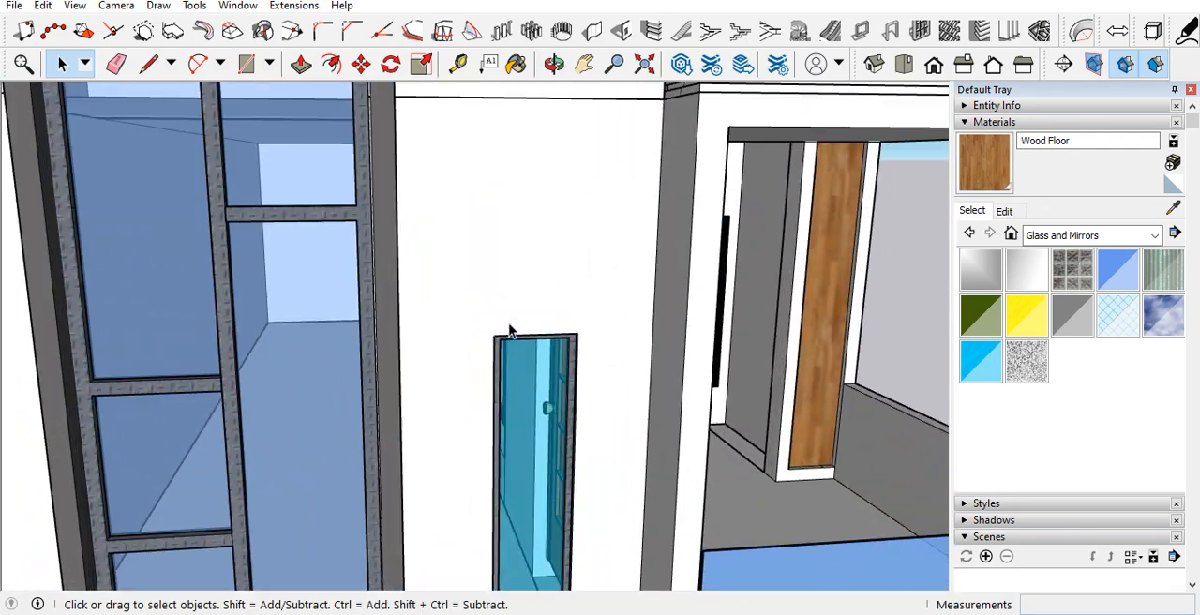
pyautogui.scroll(-5, 539, 324)
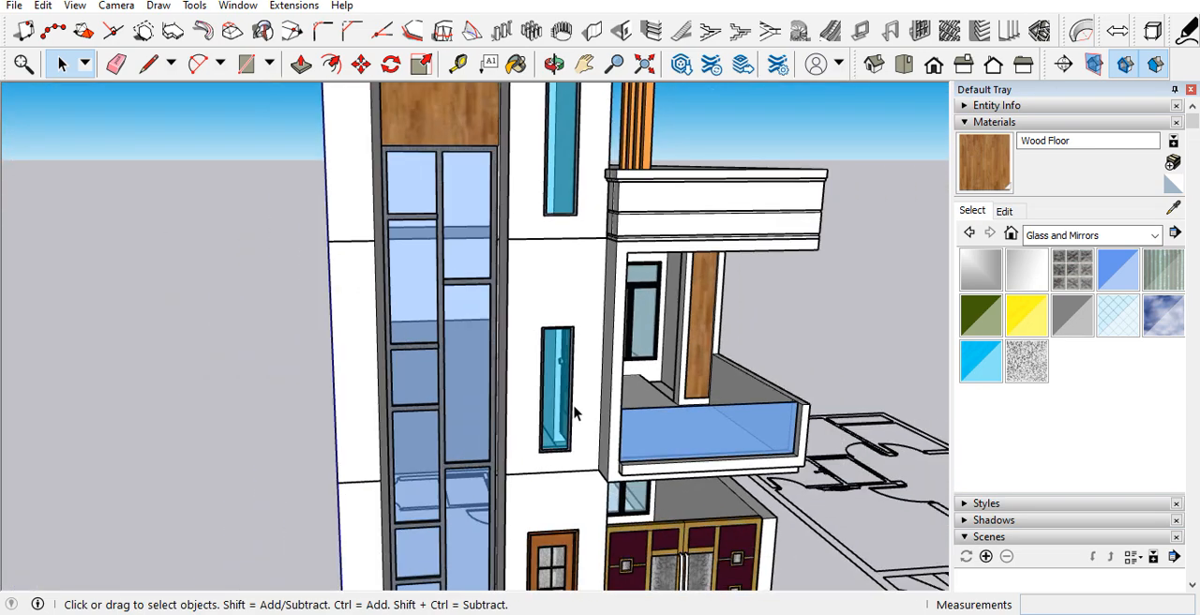
pyautogui.scroll(-5, 593, 418)
pyautogui.scroll(4, 544, 351)
pyautogui.moveTo(544, 351); pyautogui.dragTo(497, 302, button='middle')
pyautogui.scroll(-3, 497, 302)
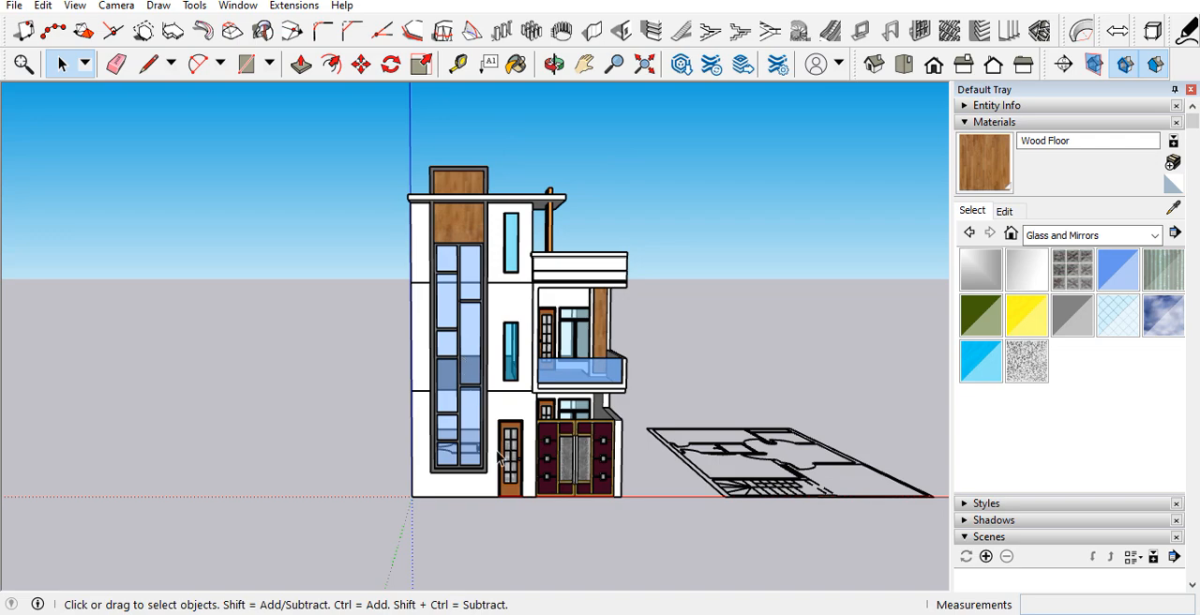
pyautogui.scroll(5, 500, 383)
pyautogui.scroll(-3, 499, 383)
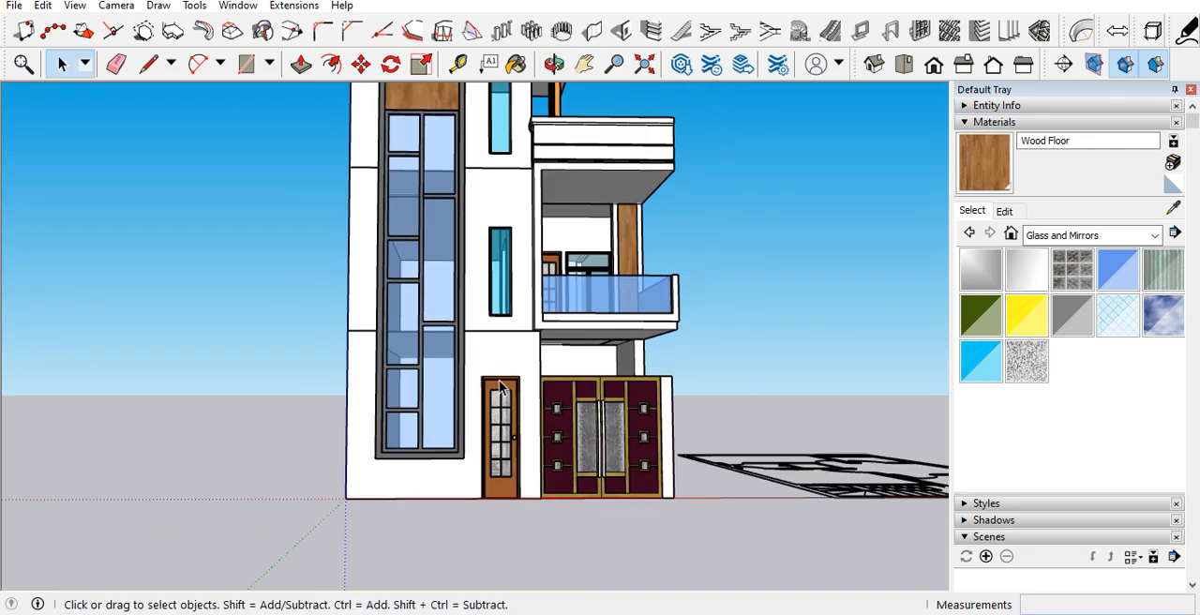
# Step: Measure the width of the ground-floor entrance door across the top of its frame
pyautogui.scroll(6, 478, 375)
pyautogui.moveTo(477, 379); pyautogui.dragTo(463, 440, button='middle')
pyautogui.press('t')
pyautogui.scroll(2, 455, 436)
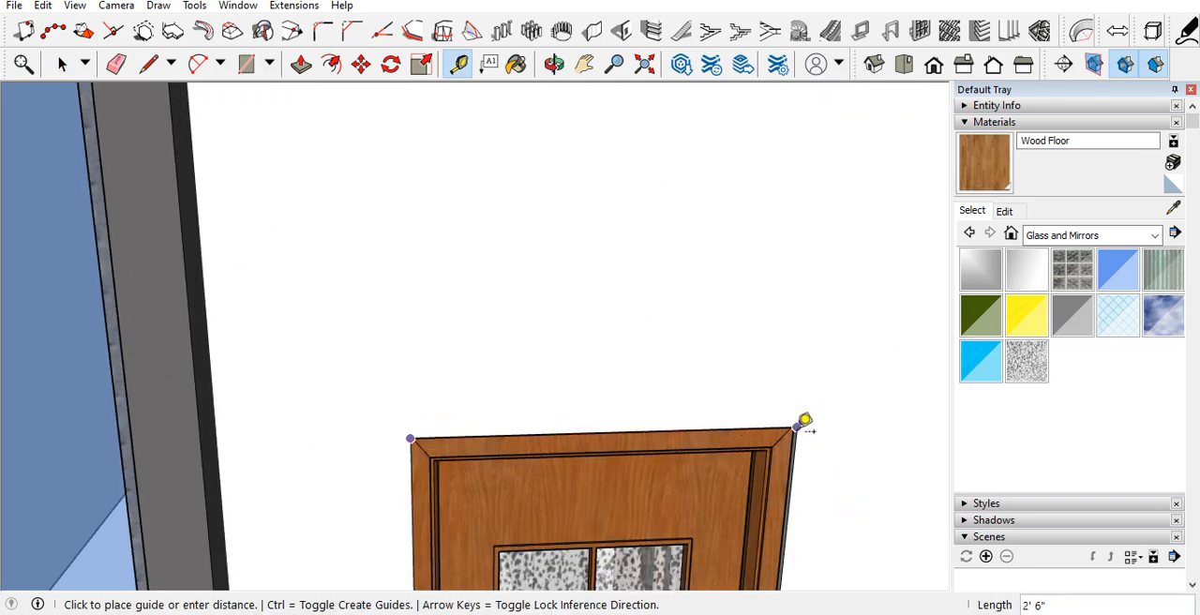
pyautogui.press('space')
# Step: Examine the entrance door, gate and first-floor balcony from several angles
pyautogui.scroll(-10, 475, 260)
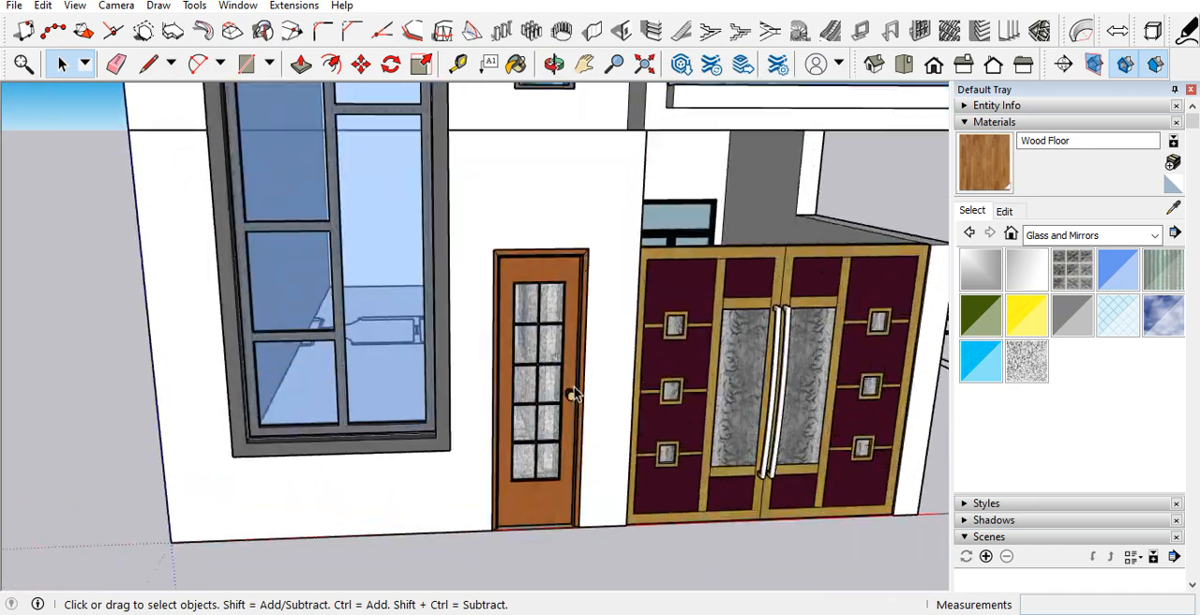
pyautogui.scroll(-1, 574, 387)
pyautogui.moveTo(515, 358); pyautogui.dragTo(491, 400, button='middle')
pyautogui.scroll(-8, 491, 401)
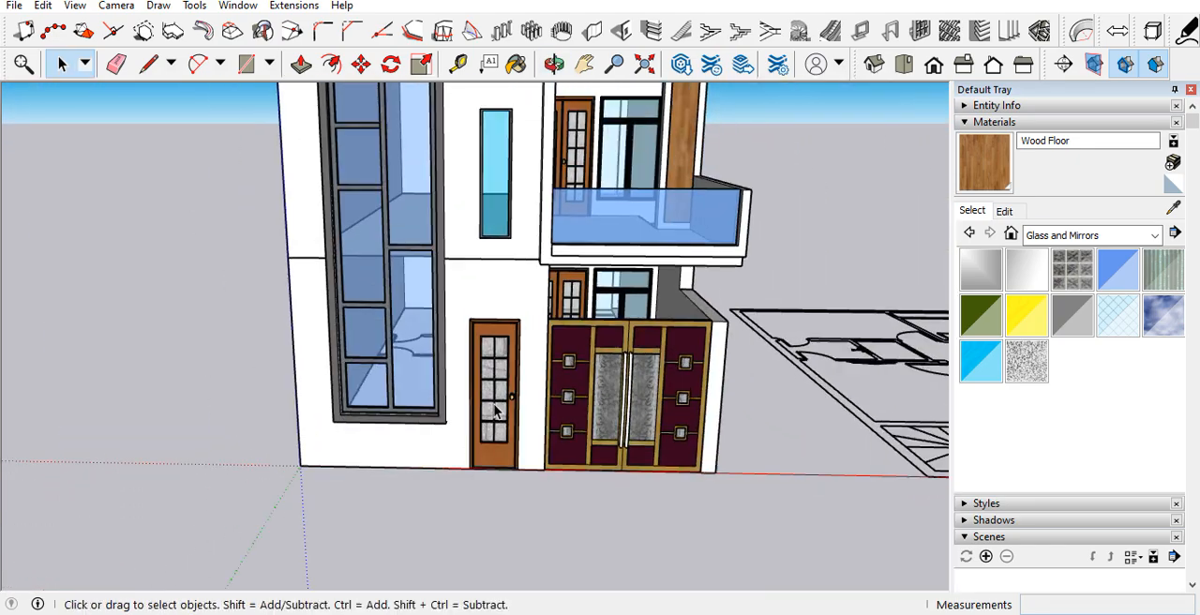
pyautogui.moveTo(520, 342); pyautogui.dragTo(425, 247, button='middle')
pyautogui.scroll(4, 514, 433)
pyautogui.scroll(-3, 513, 434)
pyautogui.moveTo(514, 433); pyautogui.dragTo(645, 401, button='middle')
pyautogui.moveTo(531, 514); pyautogui.dragTo(318, 504, button='middle')
pyautogui.moveTo(388, 457); pyautogui.dragTo(541, 484, button='middle')
pyautogui.scroll(5, 549, 380)
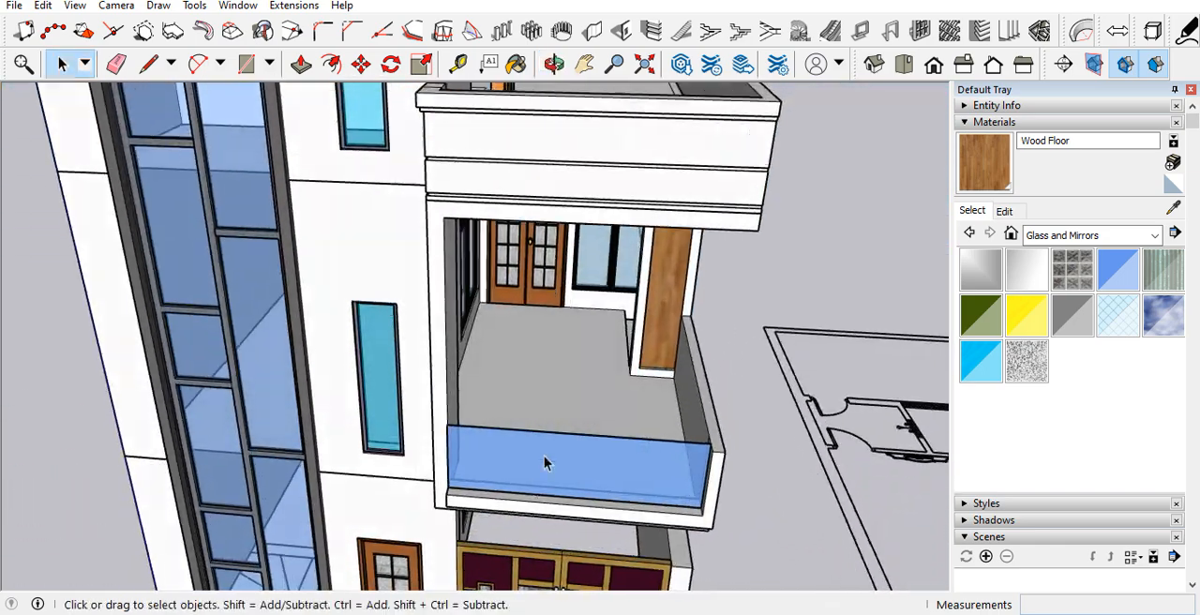
# Step: Push/Pull the step face of the balcony floor 1' 6" to fill the gap beside the column
pyautogui.scroll(8, 557, 402)
pyautogui.moveTo(667, 300); pyautogui.dragTo(530, 317, button='middle')
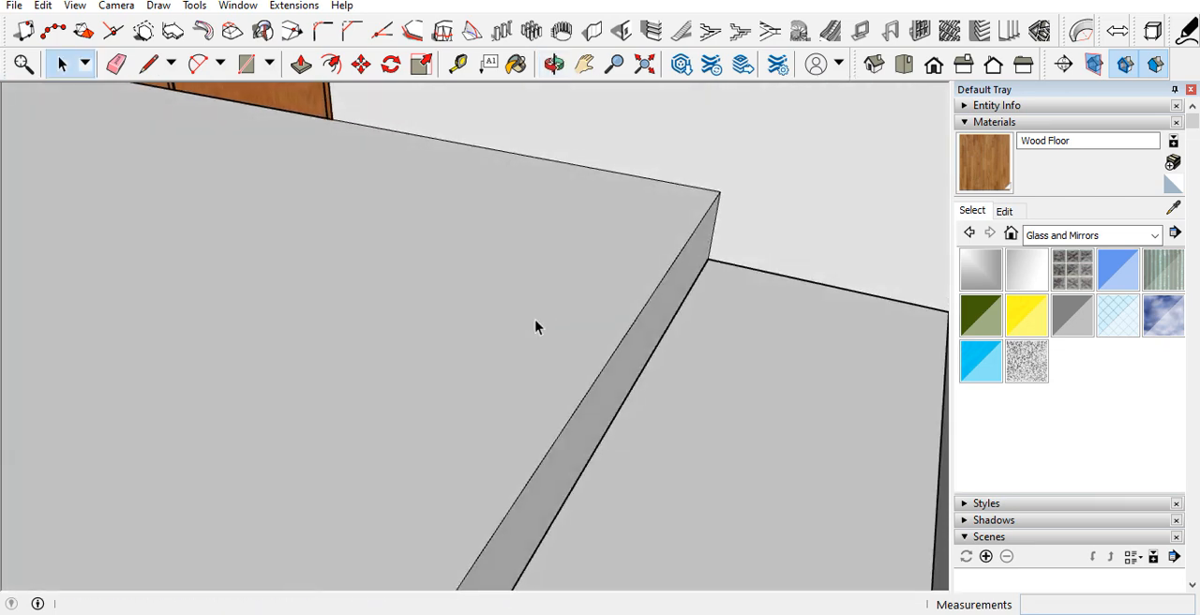
pyautogui.press('p')
pyautogui.click(643, 340)
pyautogui.moveTo(643, 341); pyautogui.dragTo(883, 194, button='middle')
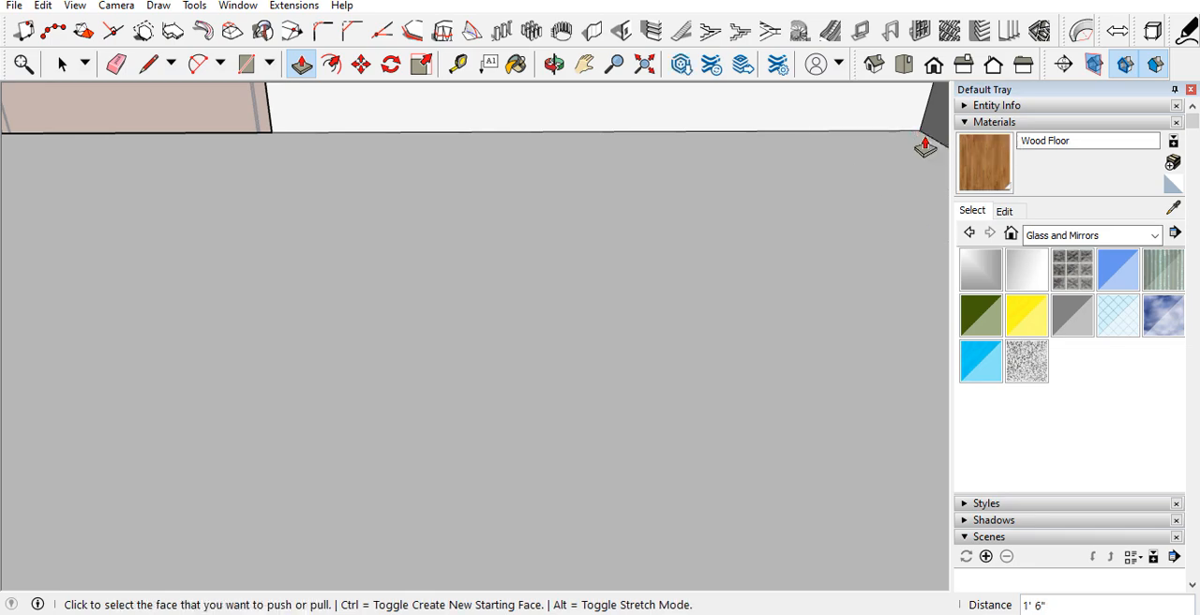
pyautogui.scroll(-3, 603, 200)
pyautogui.moveTo(603, 201); pyautogui.dragTo(453, 297, button='middle')
pyautogui.scroll(-3, 451, 296)
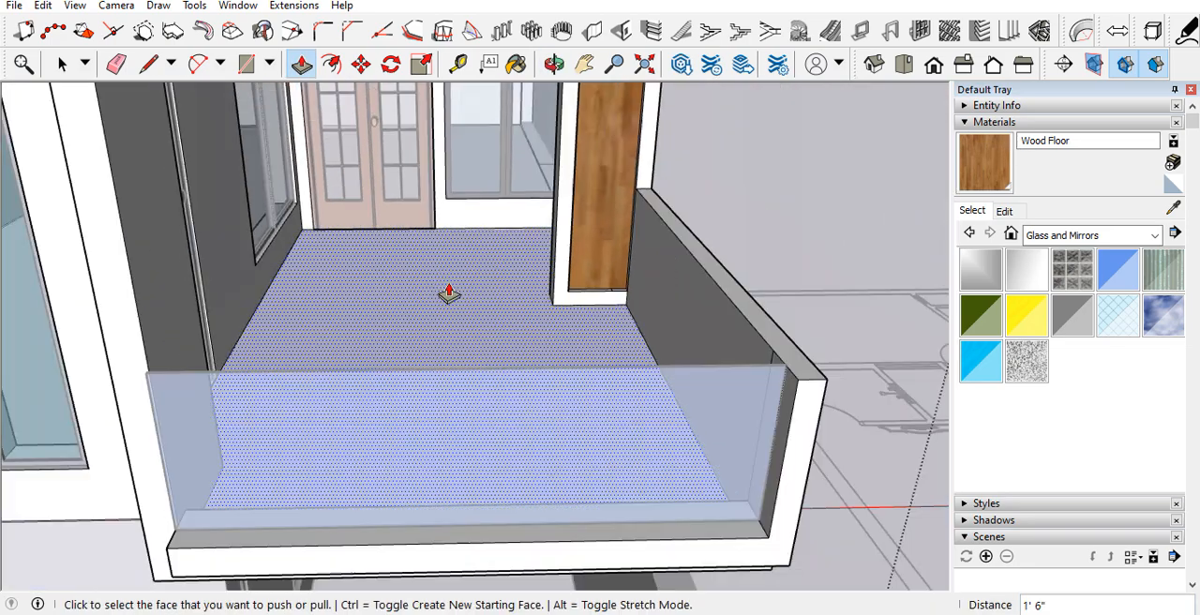
# Step: Browse the Tile material collection for a balcony floor finish
pyautogui.scroll(-5, 449, 294)
pyautogui.click(1058, 237)
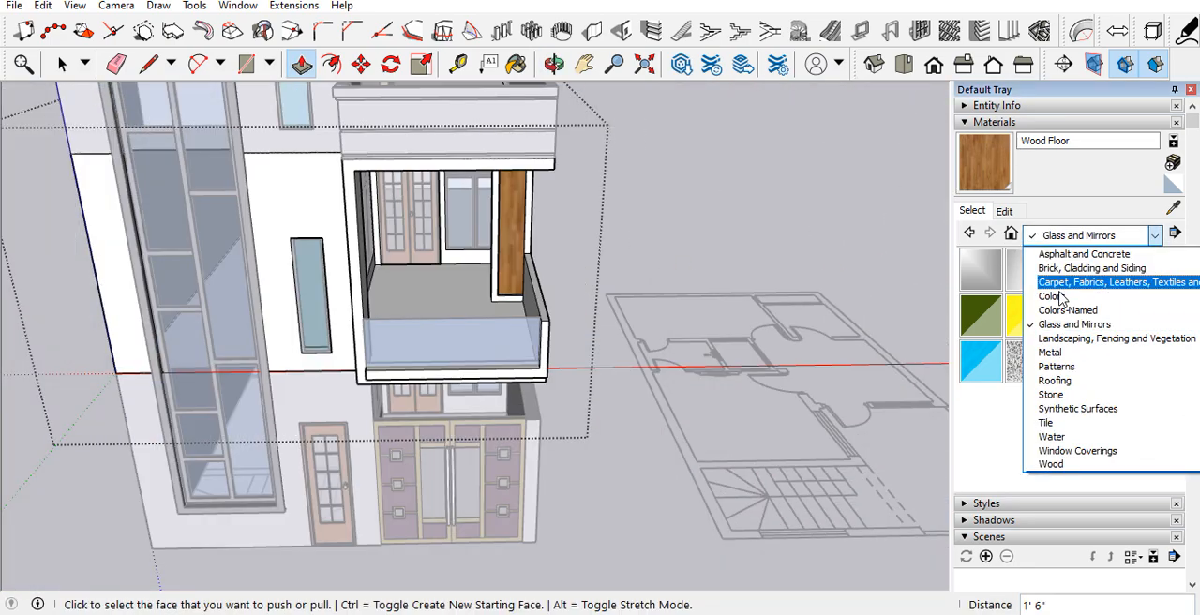
pyautogui.click(1052, 424)
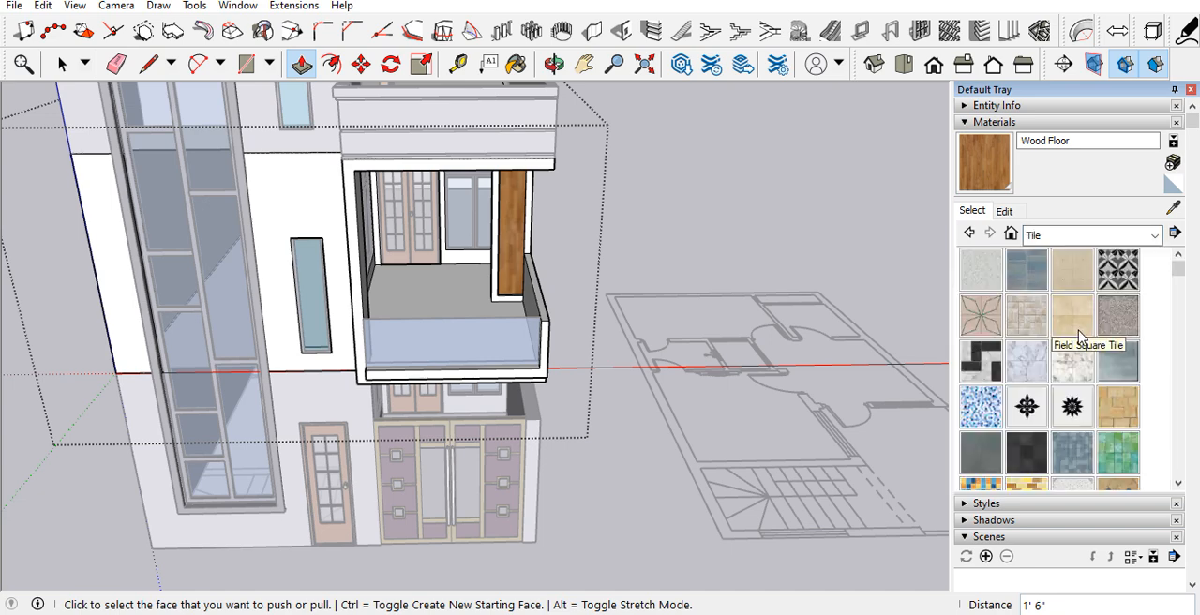
pyautogui.scroll(-10, 1078, 359)
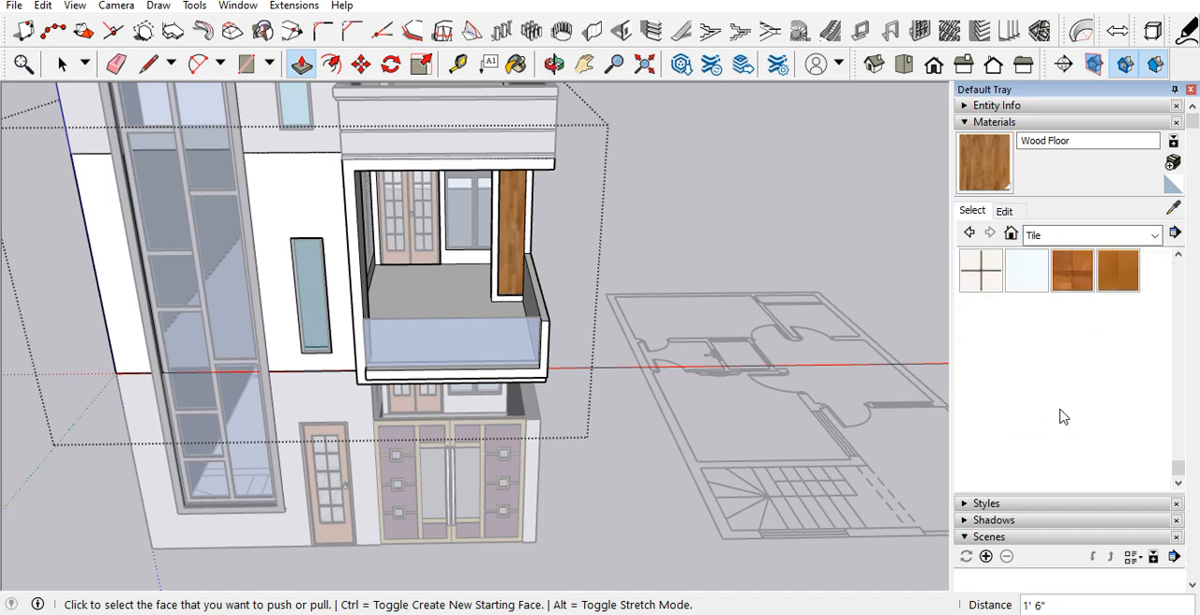
# Step: Paint the balcony floor with the reddish-brown wood-look square tile
pyautogui.click(1083, 285)
pyautogui.scroll(3, 482, 290)
pyautogui.click(482, 290)
pyautogui.moveTo(482, 290)
pyautogui.mouseDown(button='middle')
pyautogui.moveTo(424, 413)
pyautogui.moveTo(641, 367)
pyautogui.mouseUp(button='middle')
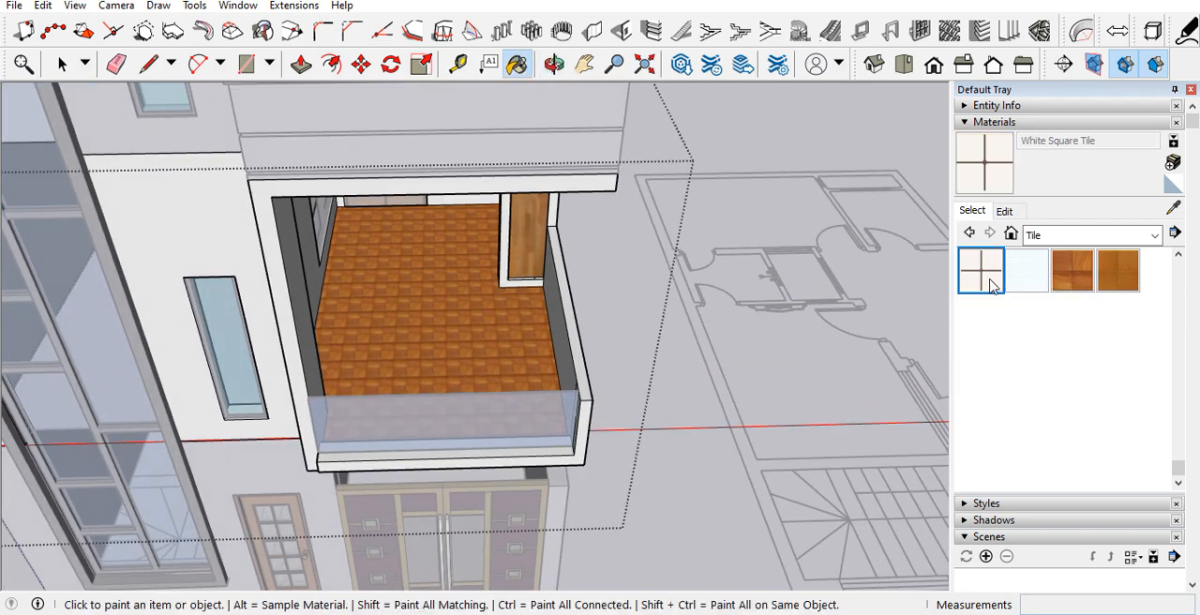
# Step: Paint the balcony floor with the Tile Limestone Multi material
pyautogui.scroll(4, 1012, 300)
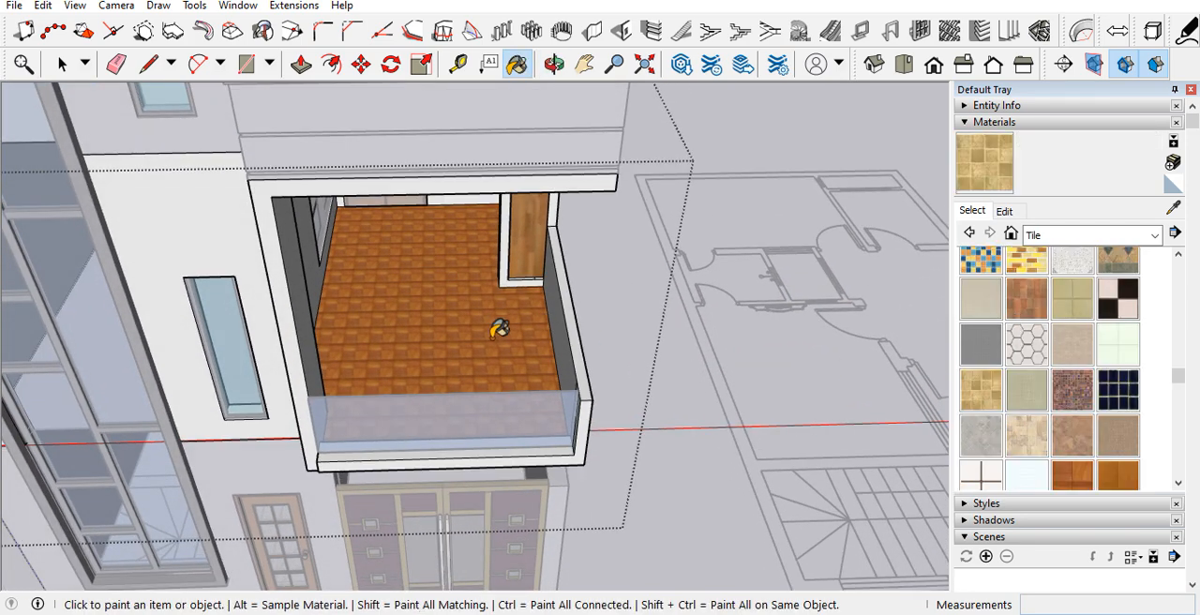
pyautogui.click(489, 335)
pyautogui.scroll(4, 425, 314)
pyautogui.moveTo(425, 313); pyautogui.dragTo(435, 279, button='middle')
pyautogui.press('space')
pyautogui.scroll(-5, 456, 351)
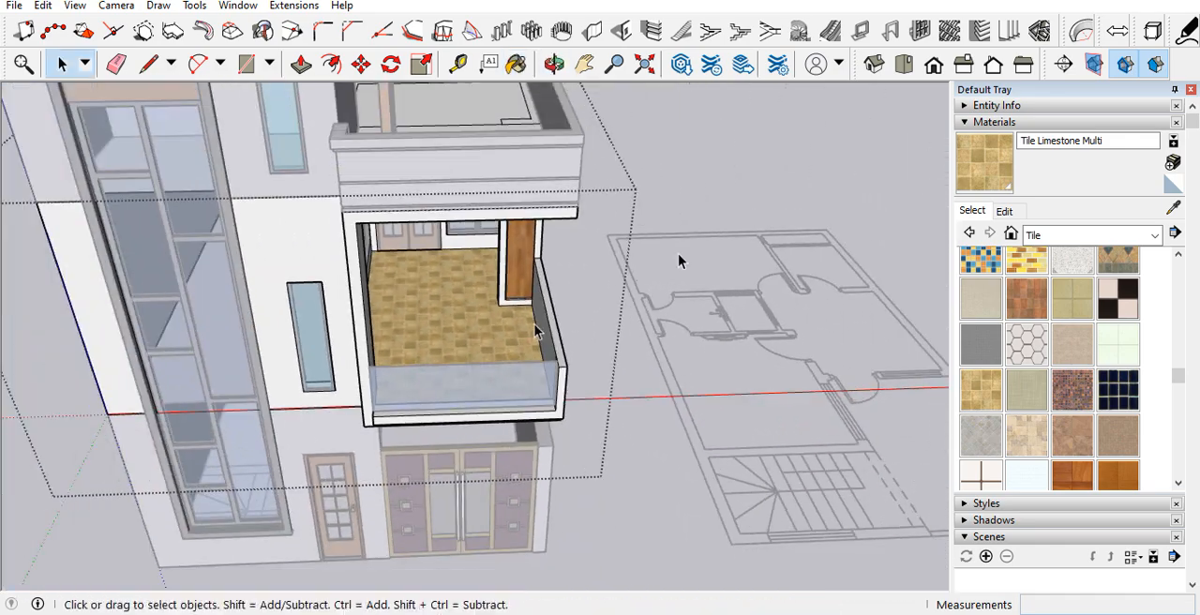
# Step: Close the balcony group and open the house group containing the roof terrace floor for editing
pyautogui.click(697, 194)
pyautogui.scroll(1, 553, 322)
pyautogui.scroll(-3, 525, 376)
pyautogui.scroll(3, 506, 211)
pyautogui.moveTo(501, 161); pyautogui.dragTo(405, 246, button='middle')
pyautogui.scroll(-4, 413, 244)
pyautogui.scroll(3, 432, 239)
pyautogui.doubleClick(379, 255)
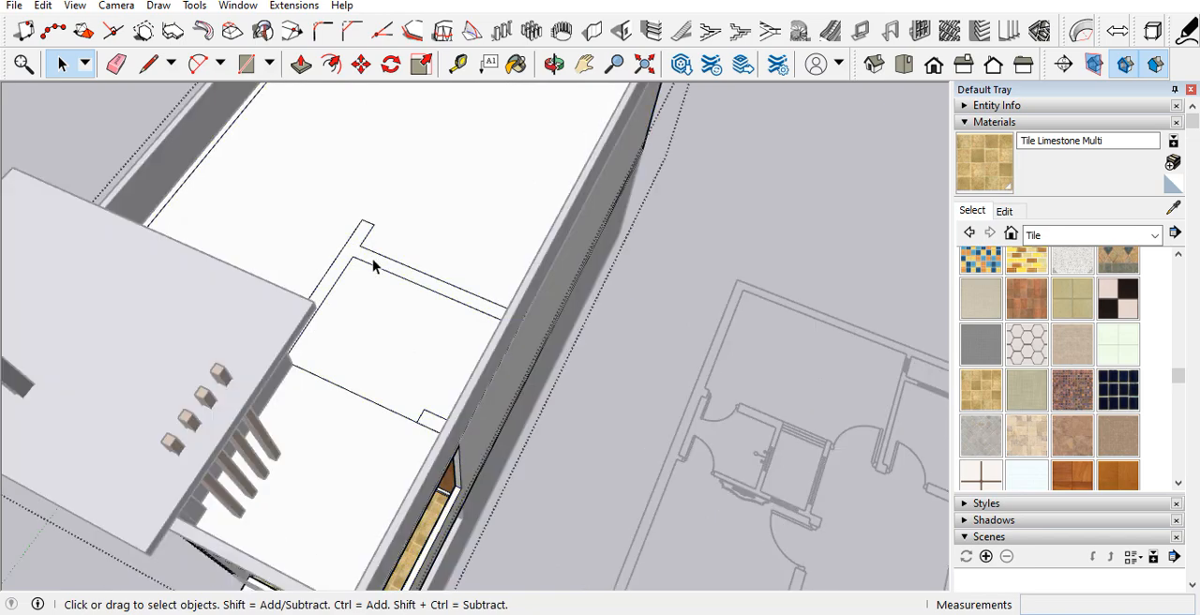
pyautogui.scroll(2, 393, 255)
pyautogui.moveTo(393, 363); pyautogui.dragTo(456, 59, button='middle')
pyautogui.moveTo(412, 313); pyautogui.dragTo(395, 460, button='middle')
pyautogui.scroll(-4, 406, 352)
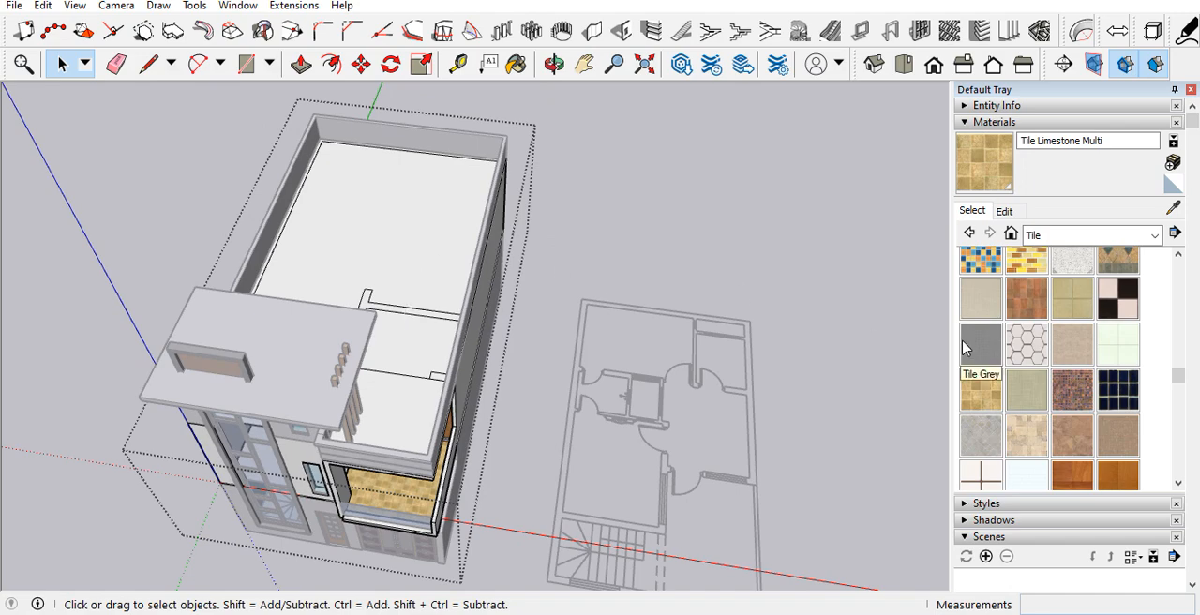
# Step: Paint all sections of the roof terrace floor with the Tile Mosaic Multi material
pyautogui.scroll(6, 402, 300)
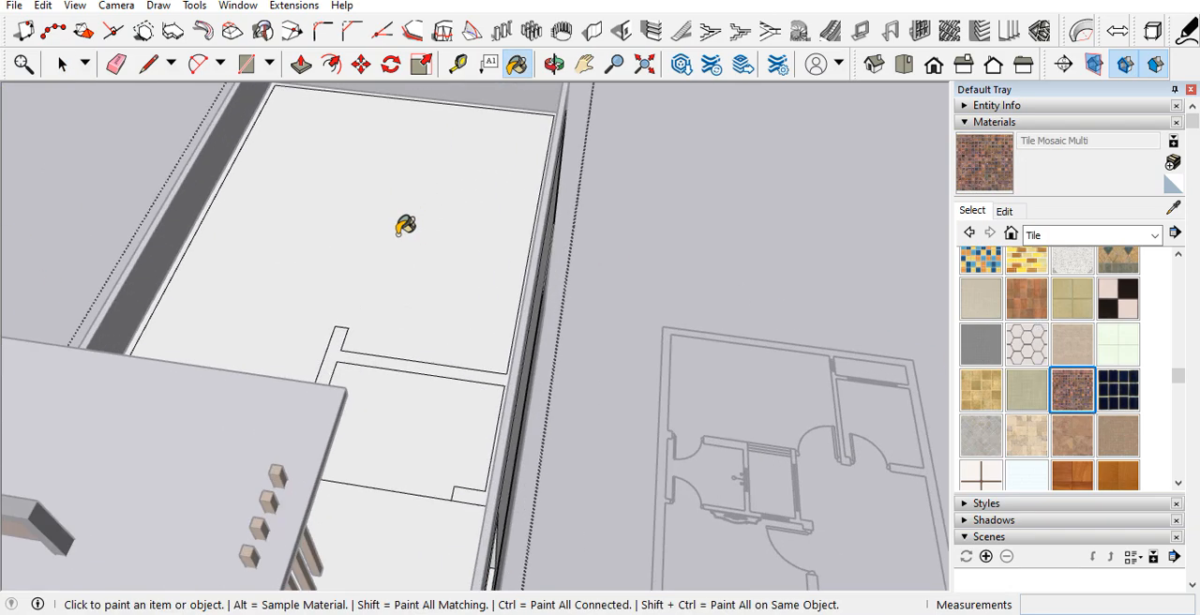
pyautogui.click(347, 352)
pyautogui.click(387, 384)
pyautogui.scroll(-8, 549, 341)
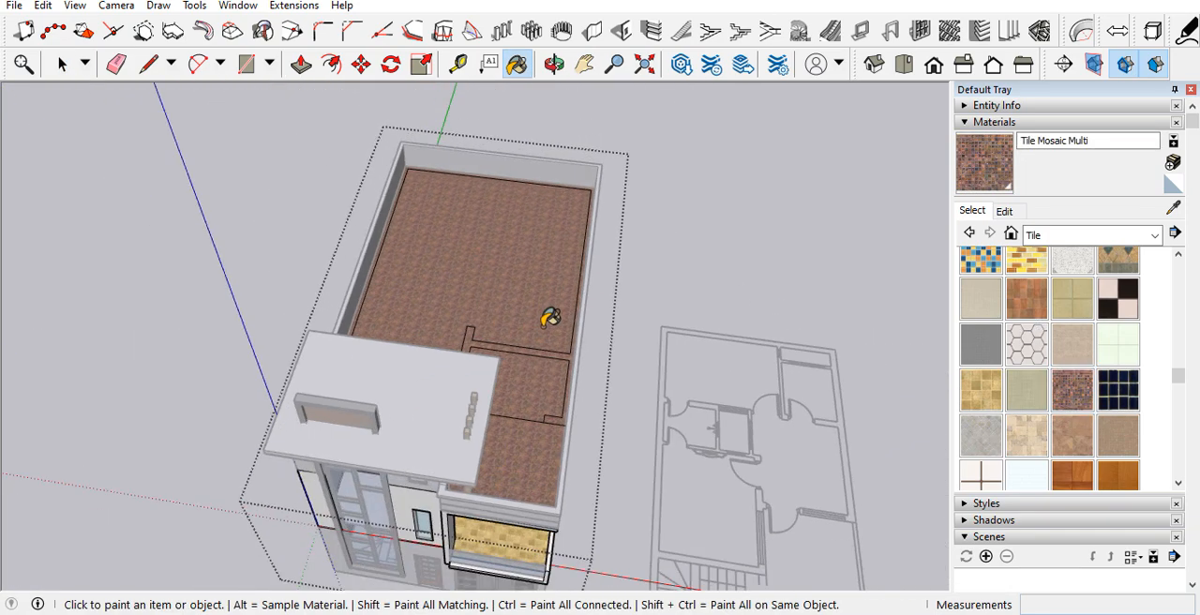
pyautogui.moveTo(522, 226); pyautogui.dragTo(145, 364, button='middle')
pyautogui.scroll(6, 509, 309)
pyautogui.moveTo(384, 322)
pyautogui.mouseDown(button='middle')
pyautogui.moveTo(25, 324)
pyautogui.moveTo(171, 321)
pyautogui.moveTo(391, 468)
pyautogui.moveTo(550, 350)
pyautogui.mouseUp(button='middle')
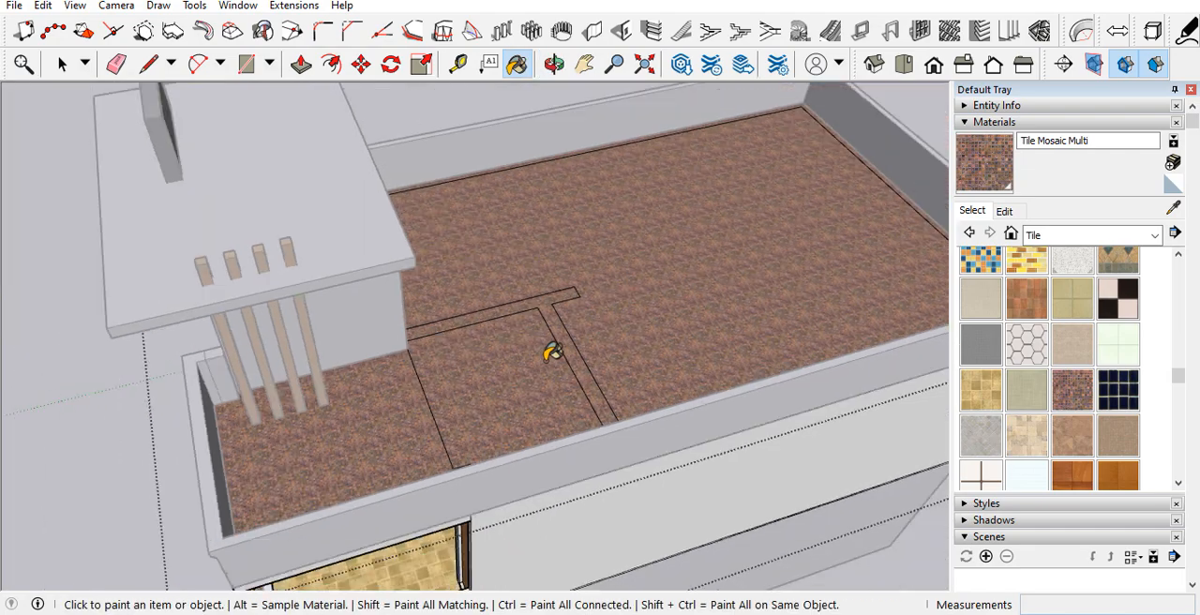
# Step: Paint the sections of the roof terrace floor with Tile Hexagon White and close the group
pyautogui.click(1029, 351)
pyautogui.click(597, 329)
pyautogui.scroll(3, 572, 328)
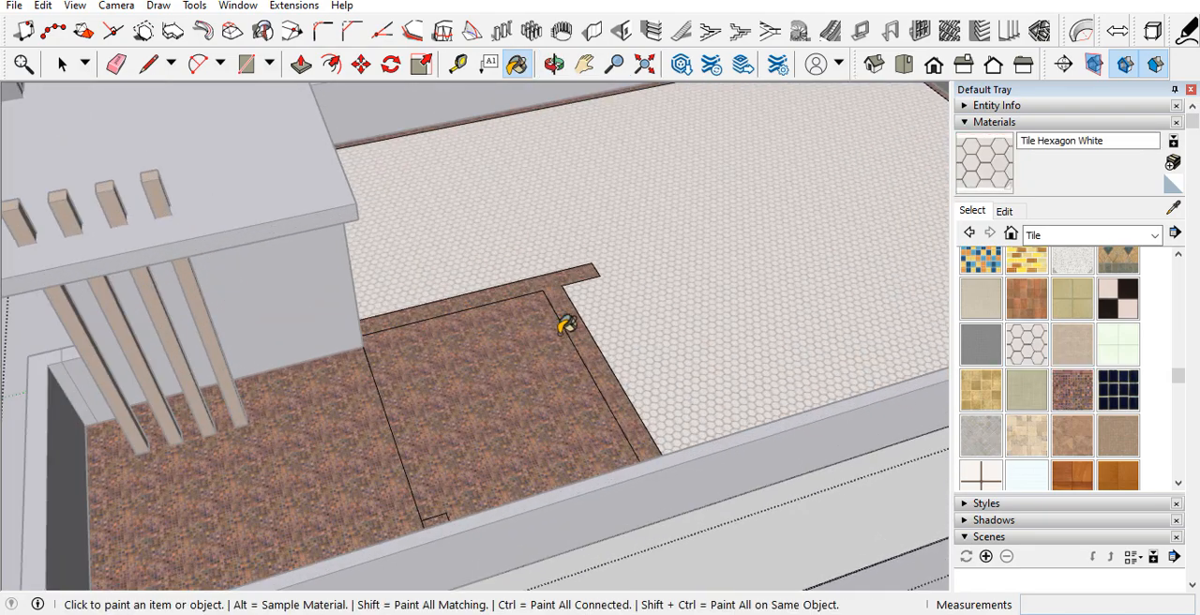
pyautogui.click(567, 336)
pyautogui.click(558, 349)
pyautogui.scroll(-3, 267, 478)
pyautogui.moveTo(281, 490); pyautogui.dragTo(616, 413, button='middle')
pyautogui.scroll(-5, 610, 417)
pyautogui.press('space')
pyautogui.click(726, 353)
pyautogui.scroll(6, 603, 474)
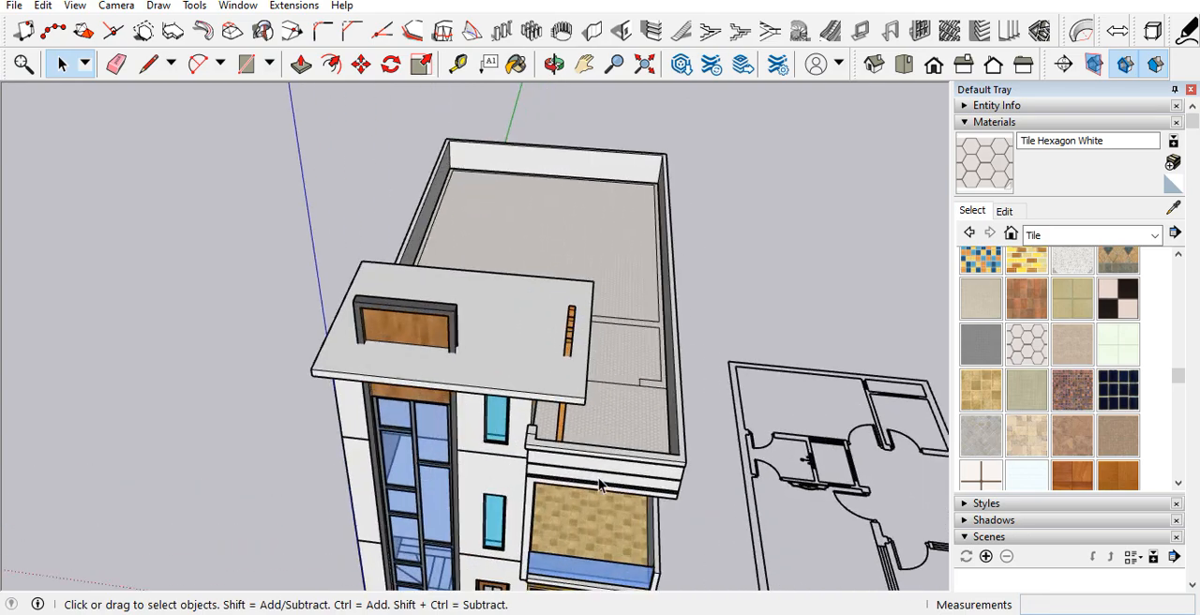
# Step: Push/Pull the step face on the underside of the balcony ceiling 6' 10" to extend the ceiling slab
pyautogui.moveTo(600, 473); pyautogui.dragTo(600, 225, button='middle')
pyautogui.moveTo(627, 368); pyautogui.dragTo(598, 294, button='middle')
pyautogui.scroll(4, 476, 338)
pyautogui.moveTo(474, 340); pyautogui.dragTo(108, 322, button='middle')
pyautogui.scroll(-3, 507, 346)
pyautogui.scroll(3, 478, 359)
pyautogui.scroll(2, 478, 359)
pyautogui.press('p')
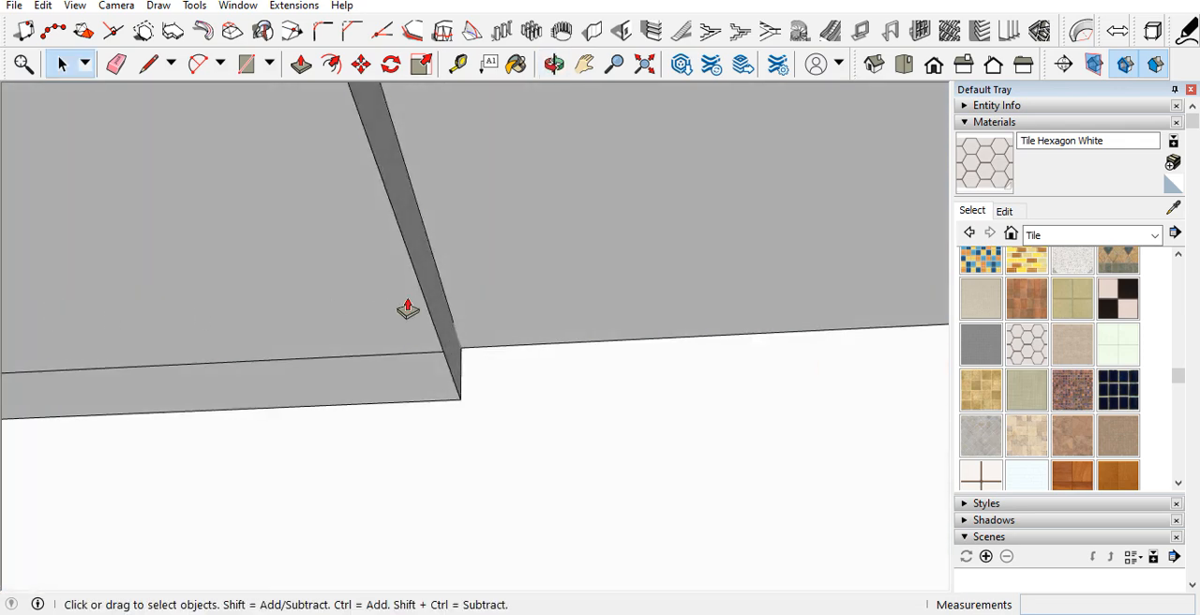
pyautogui.click(431, 300)
pyautogui.moveTo(436, 300); pyautogui.dragTo(891, 373, button='middle')
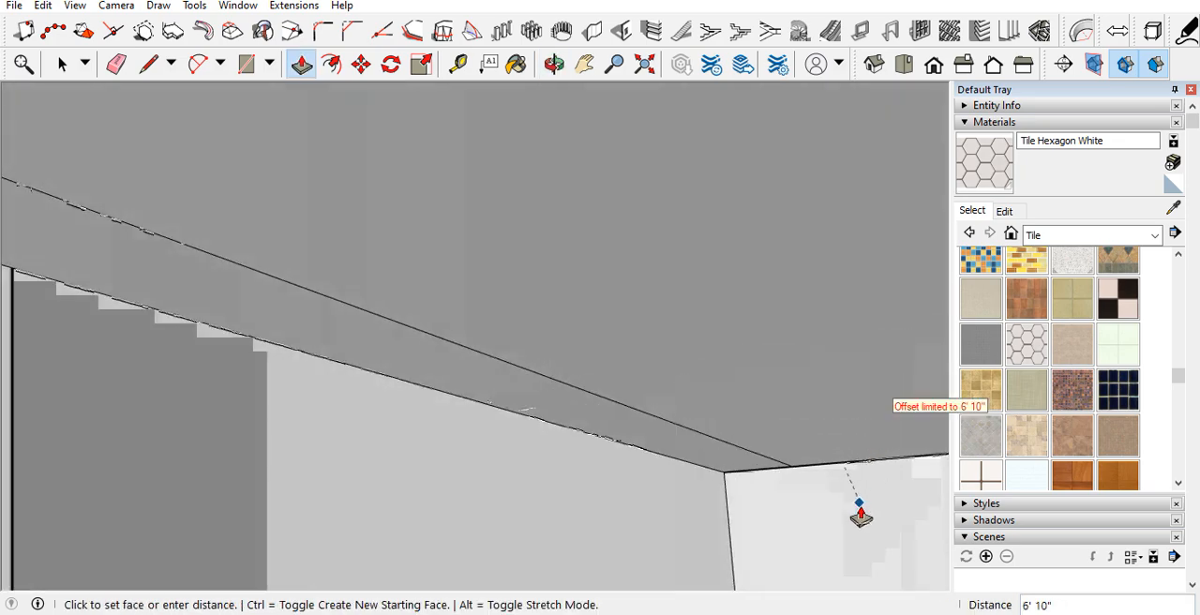
pyautogui.click(857, 503)
pyautogui.scroll(-5, 740, 488)
pyautogui.press('space')
# Step: Push/Pull the remaining step face beside the wood column to level the balcony ceiling
pyautogui.moveTo(649, 486); pyautogui.dragTo(656, 443, button='middle')
pyautogui.scroll(2, 793, 486)
pyautogui.scroll(6, 740, 502)
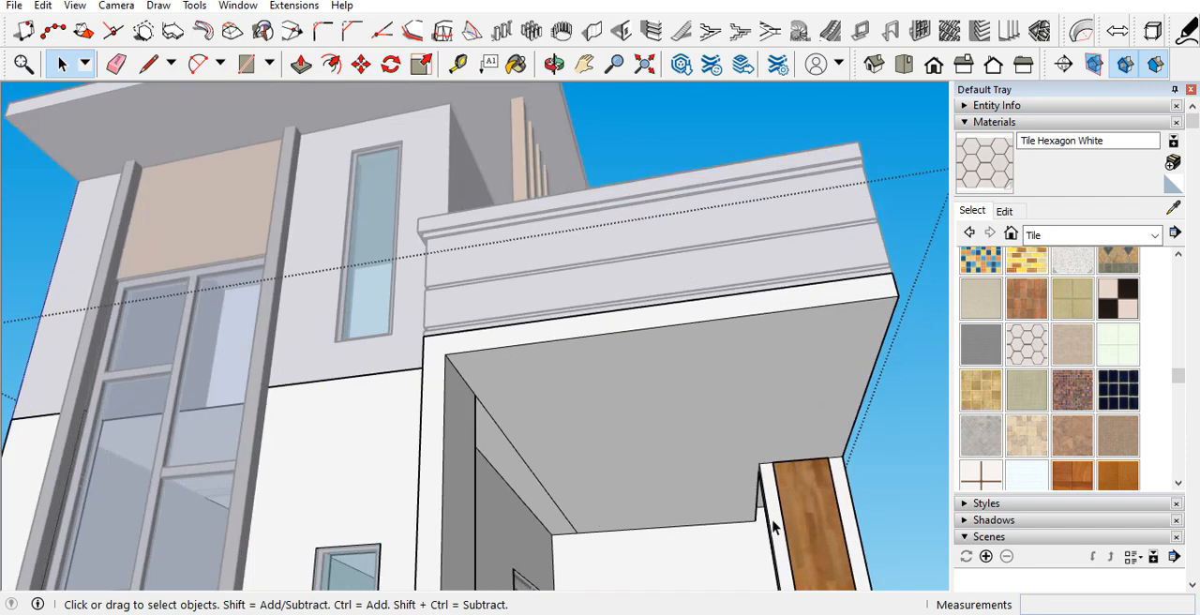
pyautogui.moveTo(744, 496); pyautogui.dragTo(701, 413, button='middle')
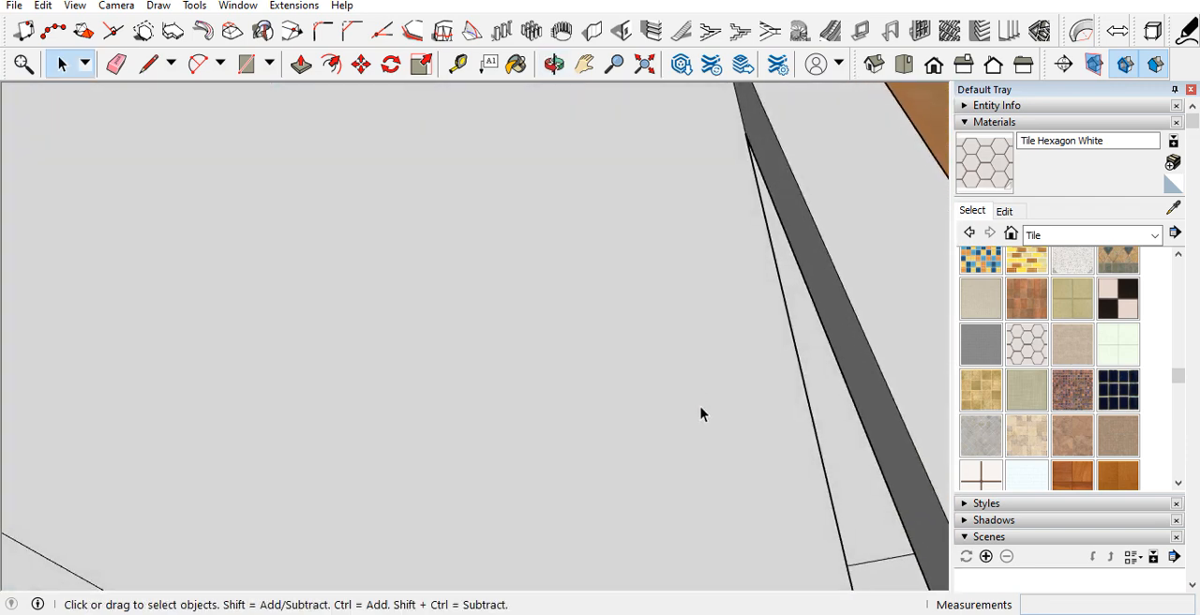
pyautogui.scroll(2, 703, 415)
pyautogui.moveTo(766, 456); pyautogui.dragTo(734, 481, button='middle')
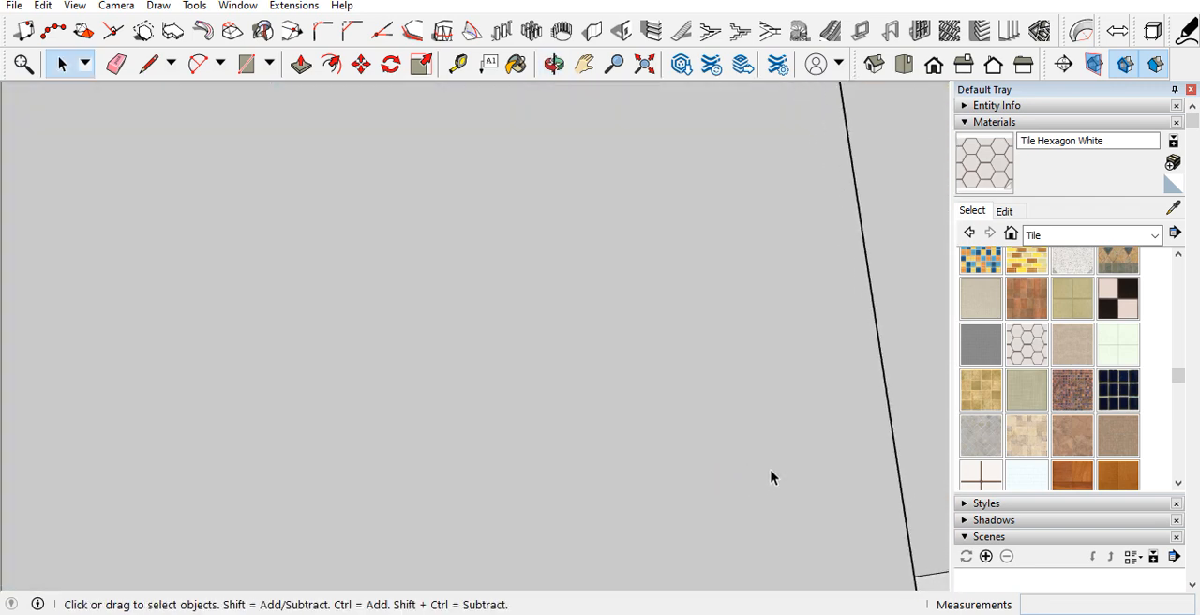
pyautogui.moveTo(816, 442)
pyautogui.mouseDown(button='middle')
pyautogui.moveTo(729, 477)
pyautogui.moveTo(810, 433)
pyautogui.mouseUp(button='middle')
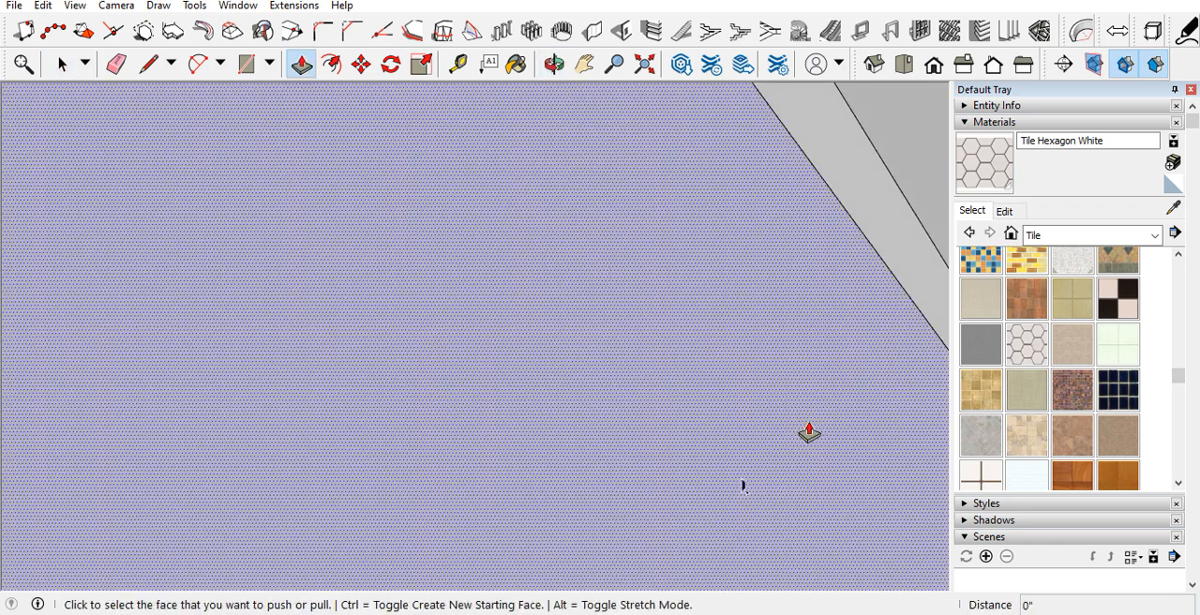
pyautogui.click(875, 270)
pyautogui.moveTo(884, 260); pyautogui.dragTo(822, 359, button='middle')
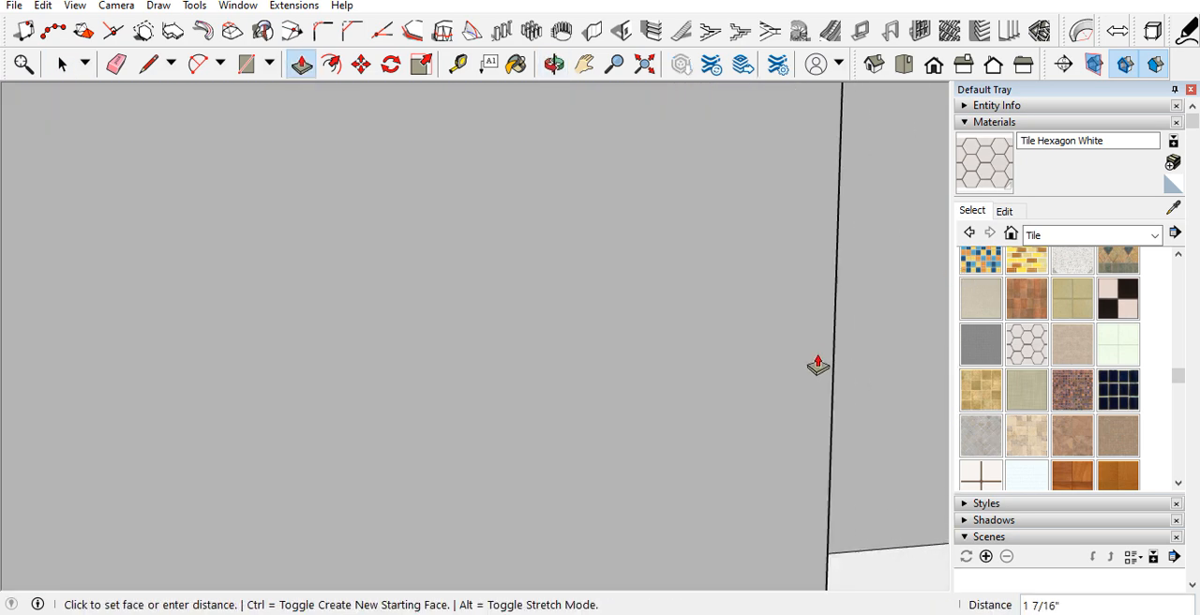
pyautogui.moveTo(698, 398)
pyautogui.mouseDown(button='middle')
pyautogui.moveTo(699, 409)
pyautogui.moveTo(822, 423)
pyautogui.moveTo(842, 481)
pyautogui.moveTo(677, 503)
pyautogui.moveTo(606, 426)
pyautogui.moveTo(448, 397)
pyautogui.mouseUp(button='middle')
# Step: Erase the leftover seam line across the balcony ceiling
pyautogui.press('space')
pyautogui.press('e')
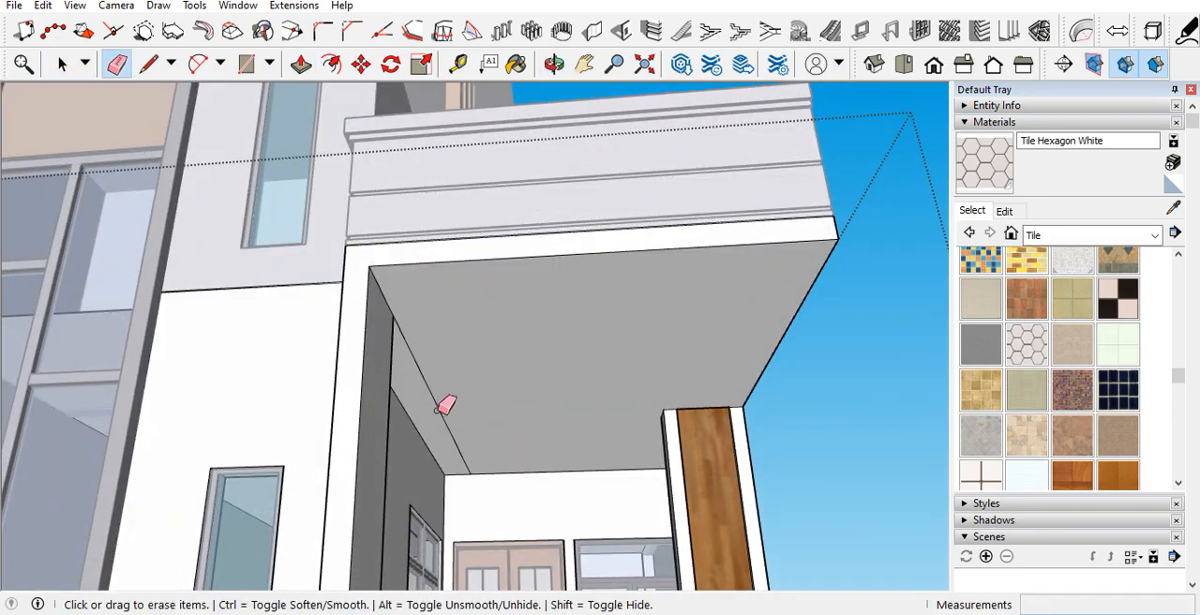
pyautogui.press('space')
pyautogui.scroll(-5, 494, 438)
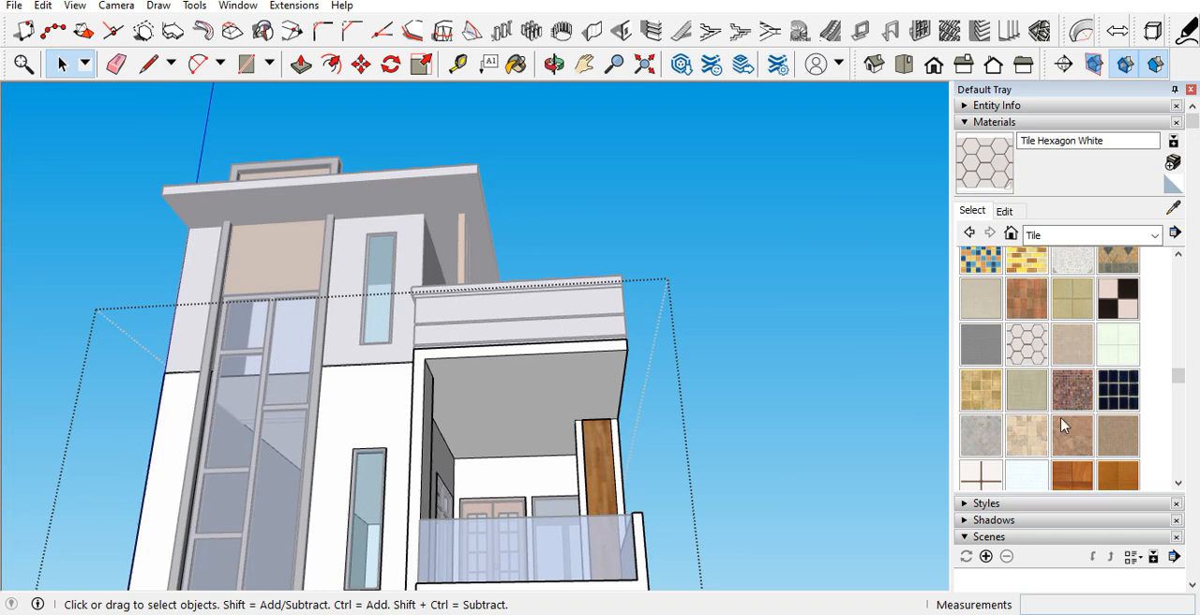
# Step: Paint the balcony ceiling with the Terrazzo Tile Accent material
pyautogui.scroll(-2, 1072, 413)
pyautogui.scroll(3, 1064, 279)
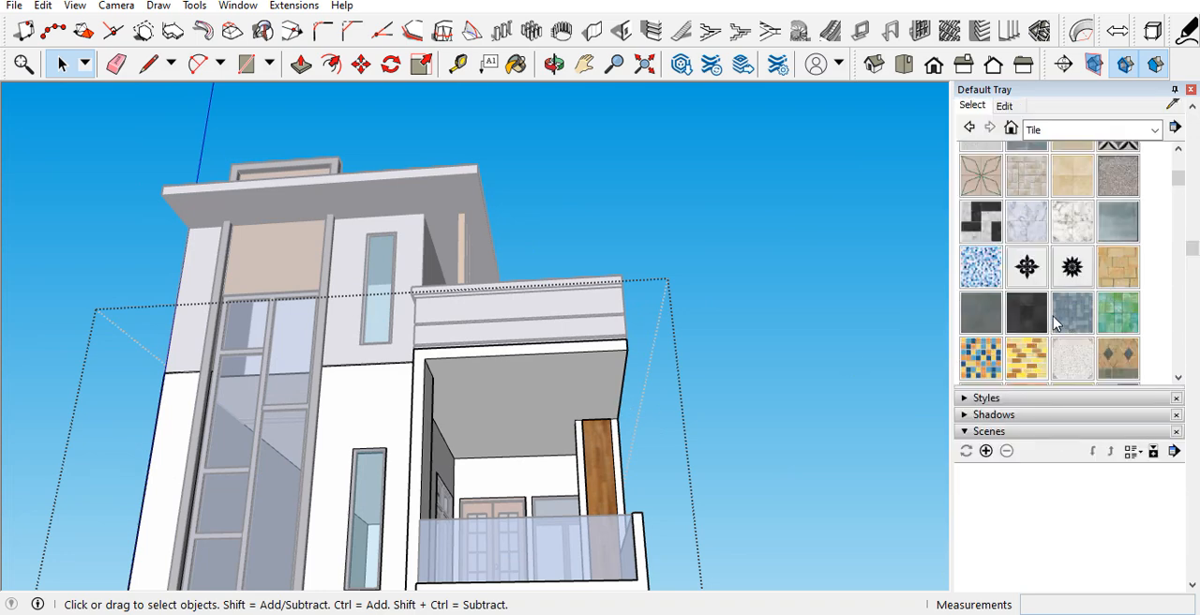
pyautogui.click(1072, 357)
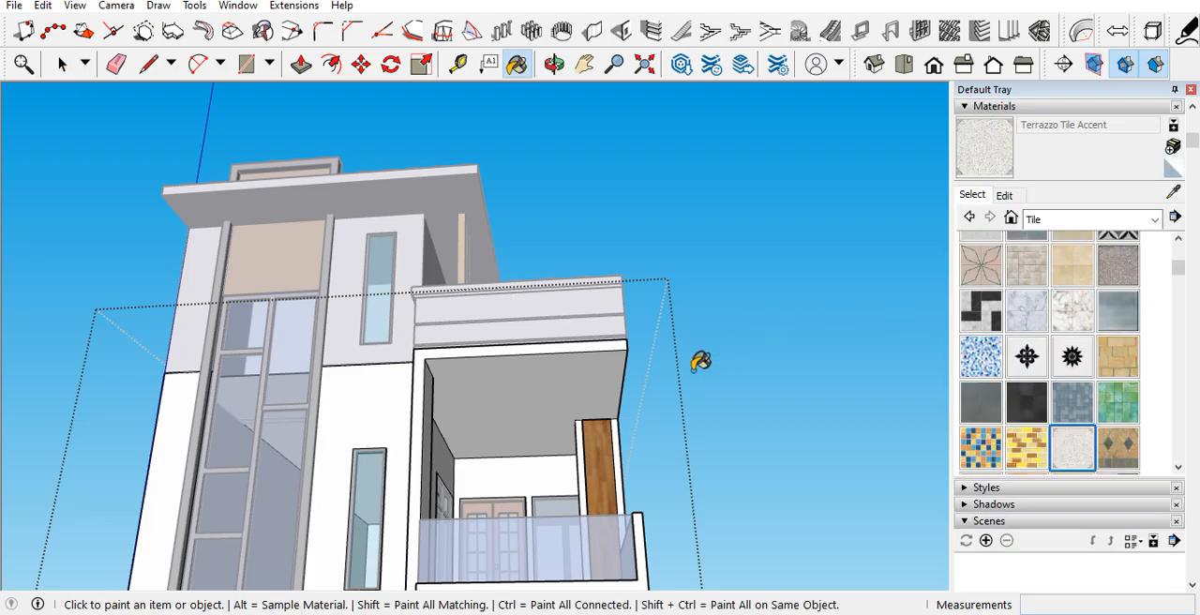
pyautogui.scroll(3, 569, 397)
pyautogui.moveTo(522, 393); pyautogui.dragTo(506, 420, button='middle')
pyautogui.press('space')
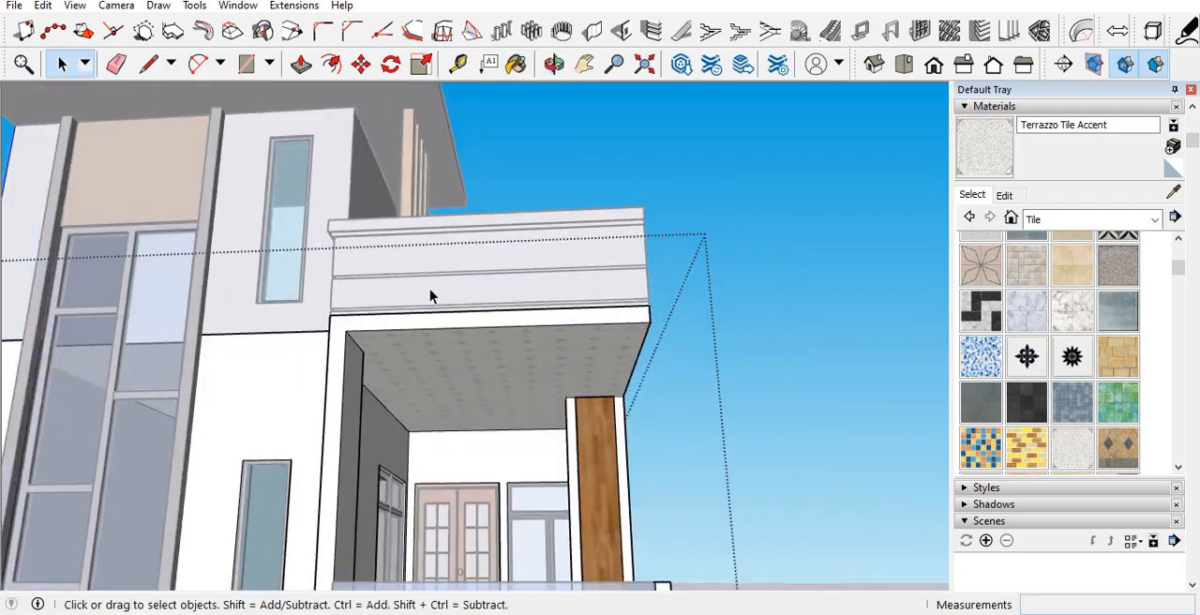
# Step: Paint the underside of the balcony slab above the entrance gate with Terrazzo Tile Accent
pyautogui.scroll(-4, 434, 286)
pyautogui.scroll(3, 466, 492)
pyautogui.moveTo(466, 492); pyautogui.dragTo(487, 411, button='middle')
pyautogui.click(488, 410)
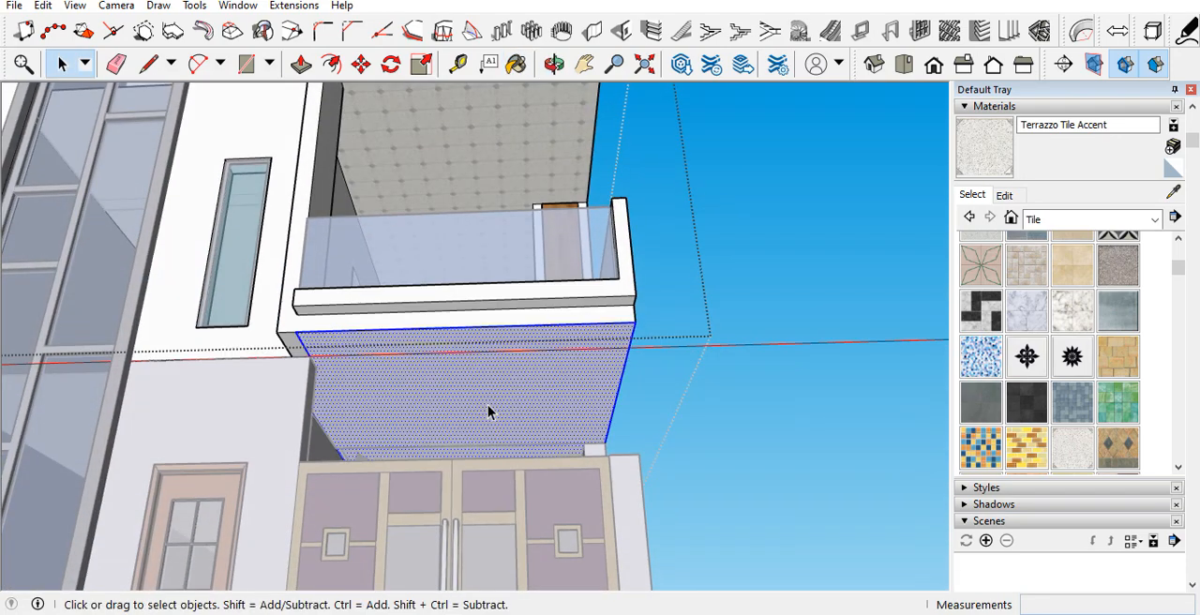
pyautogui.press('b')
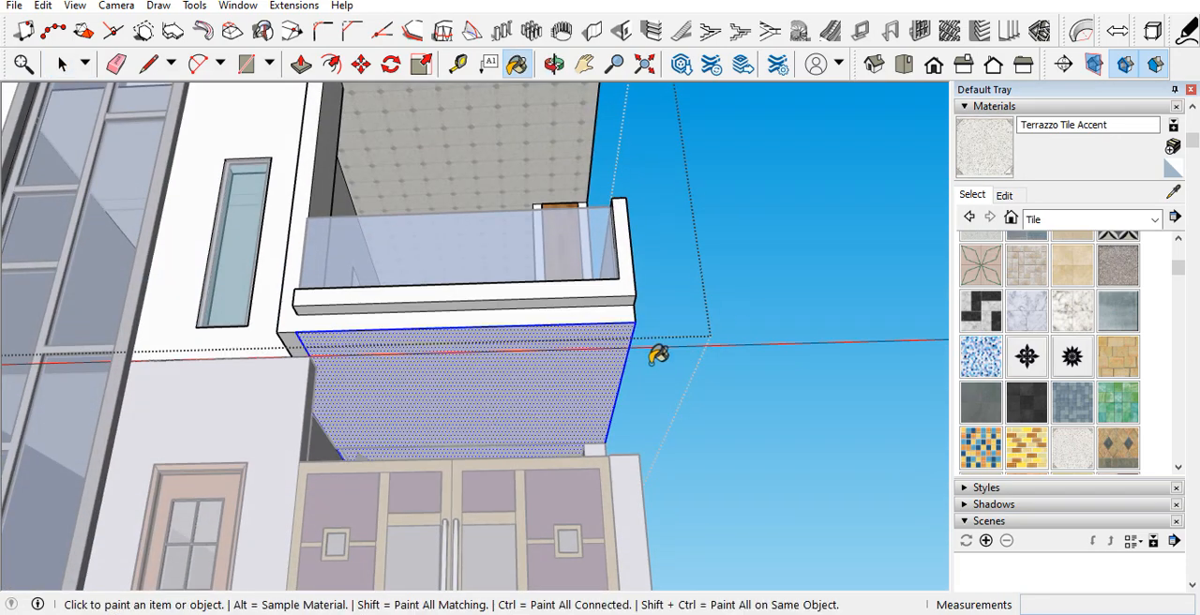
pyautogui.scroll(4, 542, 414)
pyautogui.press('space')
# Step: Examine the balcony floor, glass railing and tiled slab underside from above and below
pyautogui.moveTo(538, 434); pyautogui.dragTo(525, 555, button='middle')
pyautogui.scroll(2, 525, 466)
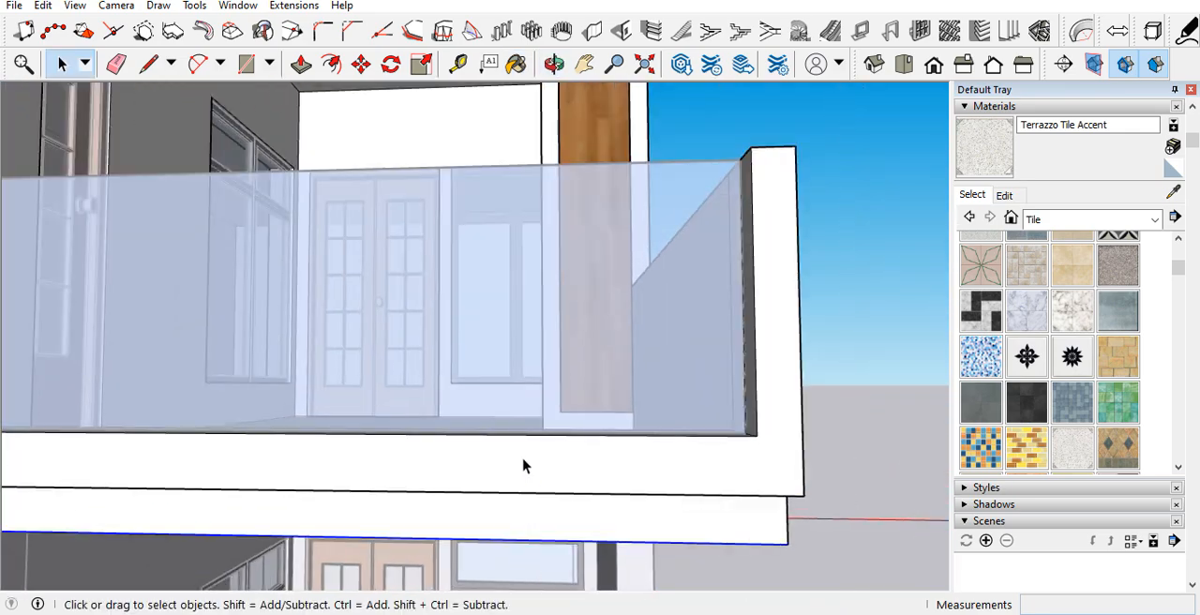
pyautogui.moveTo(525, 466); pyautogui.dragTo(497, 609, button='middle')
pyautogui.scroll(-5, 509, 509)
pyautogui.click(488, 378)
pyautogui.moveTo(479, 421); pyautogui.dragTo(503, 206, button='middle')
pyautogui.scroll(3, 517, 427)
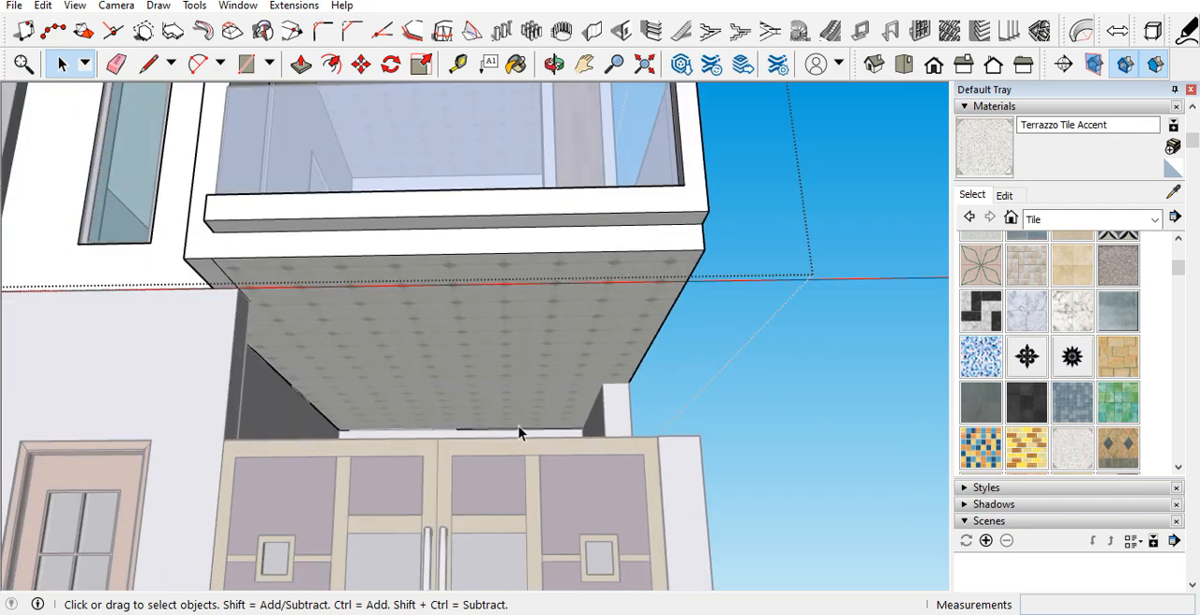
pyautogui.moveTo(522, 392); pyautogui.dragTo(482, 418, button='middle')
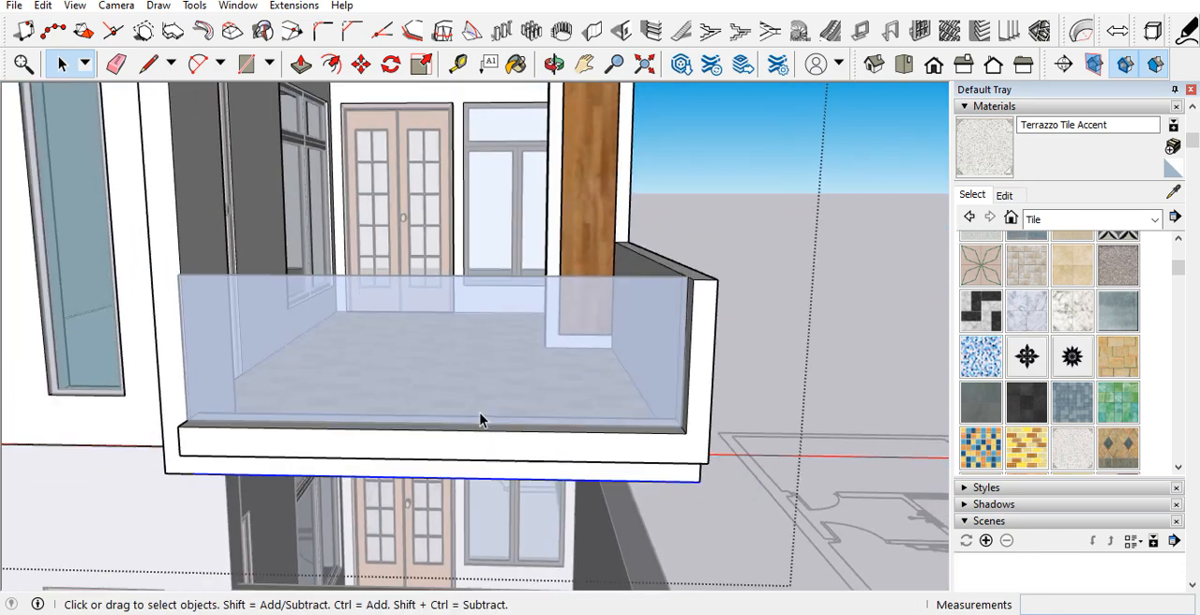
# Step: Reopen the balcony's group and apply Terrazzo Tile Accent to its selected underside face
pyautogui.scroll(-2, 737, 351)
pyautogui.click(736, 351)
pyautogui.scroll(-2, 572, 380)
pyautogui.click(313, 271)
pyautogui.doubleClick(340, 306)
pyautogui.moveTo(340, 305); pyautogui.dragTo(521, 308, button='middle')
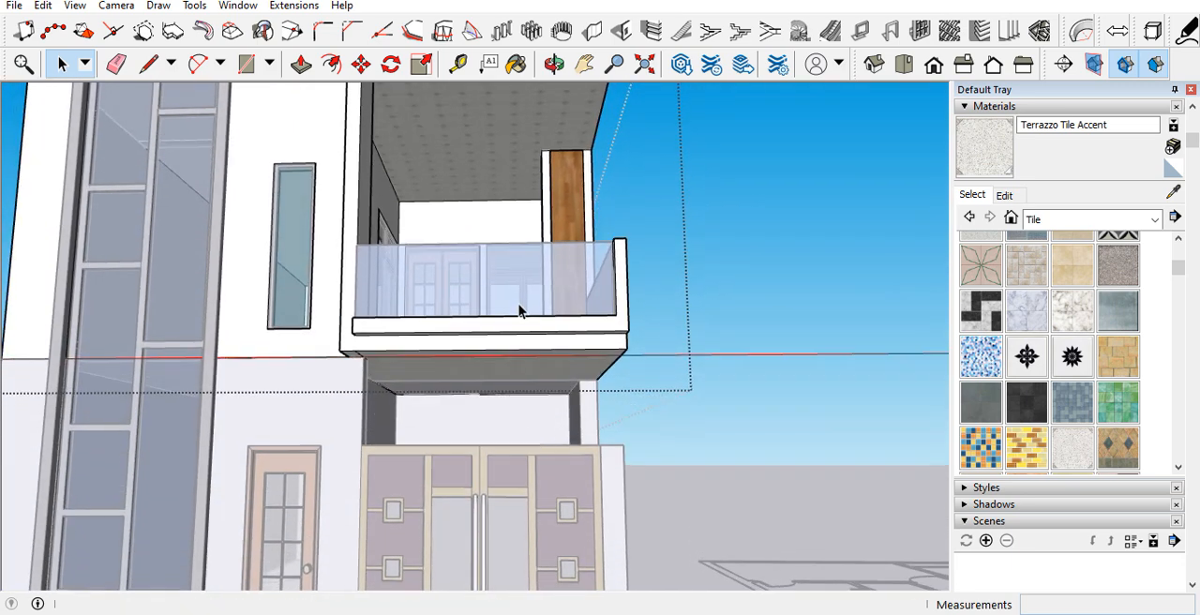
pyautogui.scroll(5, 539, 407)
pyautogui.moveTo(516, 408); pyautogui.dragTo(505, 364, button='middle')
pyautogui.click(963, 165)
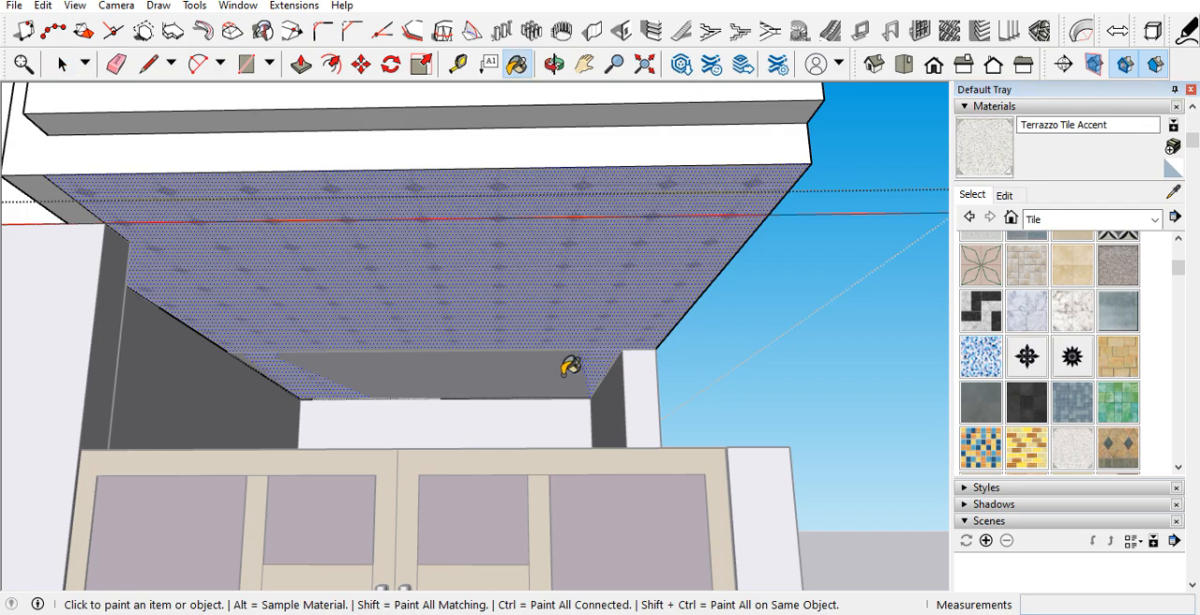
pyautogui.press('space')
# Step: Open the ground-floor group, paint the ceiling behind the entrance gate with Terrazzo Tile Accent, and close the group
pyautogui.scroll(5, 560, 392)
pyautogui.moveTo(540, 384); pyautogui.dragTo(541, 431, button='middle')
pyautogui.doubleClick(573, 508)
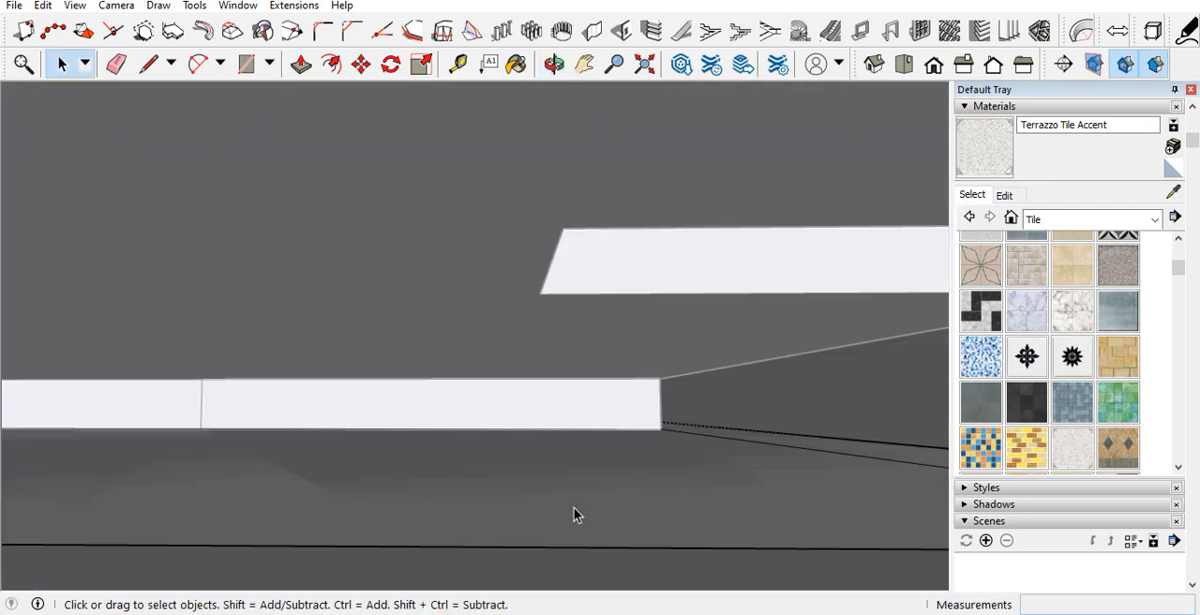
pyautogui.scroll(-2, 541, 341)
pyautogui.moveTo(542, 341); pyautogui.dragTo(522, 344, button='middle')
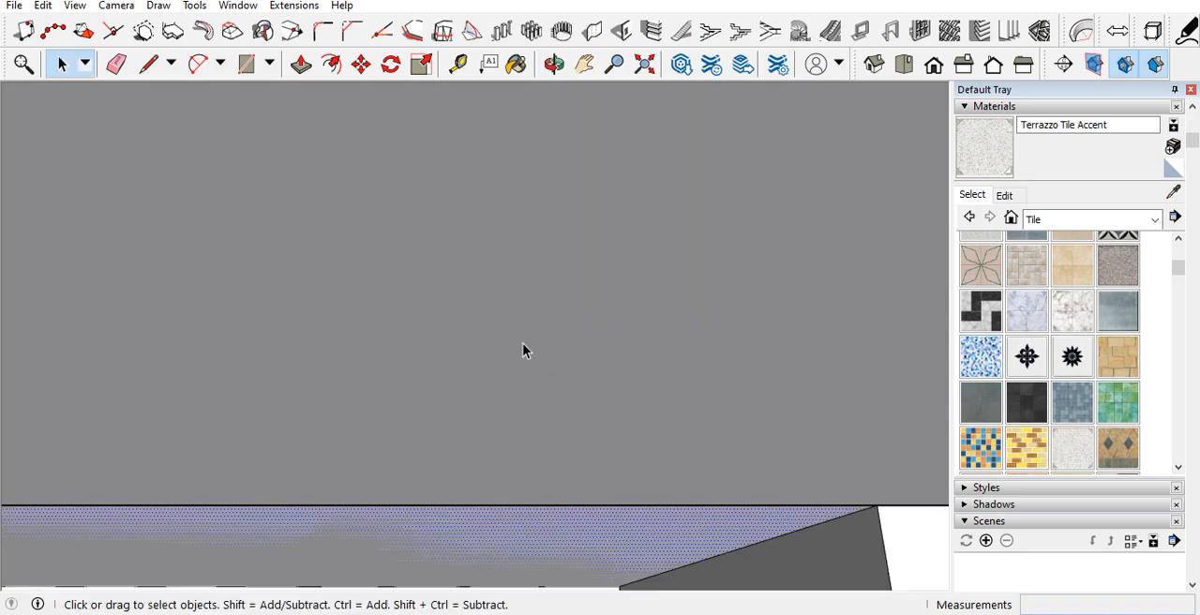
pyautogui.scroll(-3, 514, 347)
pyautogui.click(970, 177)
pyautogui.click(549, 475)
pyautogui.moveTo(525, 471)
pyautogui.mouseDown(button='middle')
pyautogui.moveTo(493, 428)
pyautogui.moveTo(507, 431)
pyautogui.mouseUp(button='middle')
pyautogui.moveTo(504, 382)
pyautogui.mouseDown(button='middle')
pyautogui.moveTo(509, 458)
pyautogui.moveTo(511, 433)
pyautogui.mouseUp(button='middle')
pyautogui.press('space')
pyautogui.scroll(-8, 492, 489)
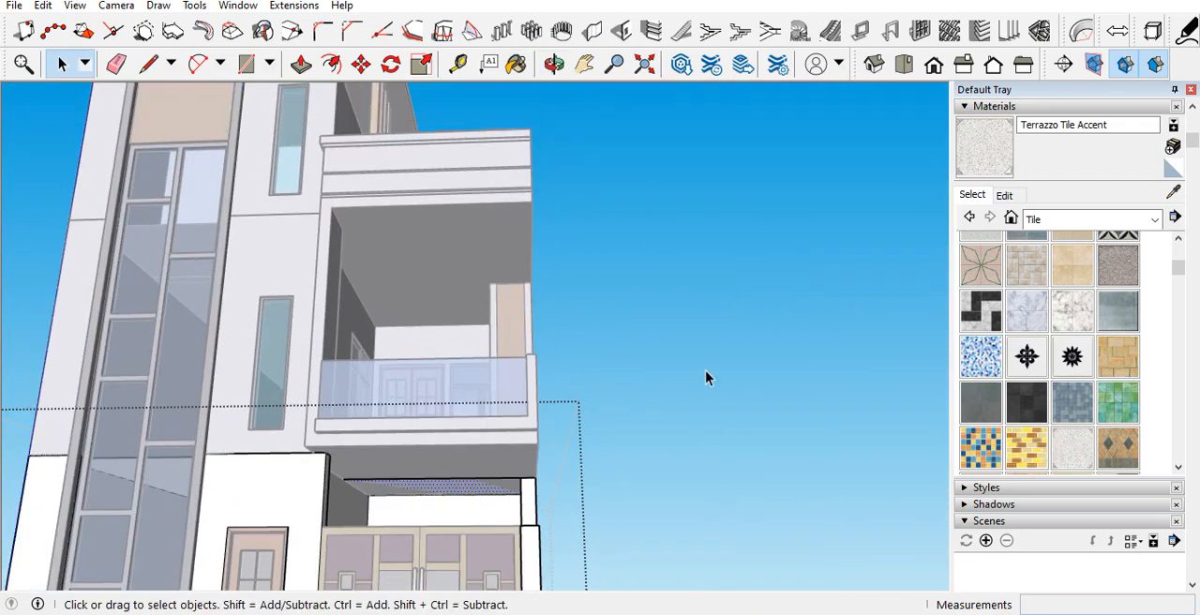
pyautogui.click(705, 371)
pyautogui.moveTo(539, 485); pyautogui.dragTo(553, 517, button='middle')
pyautogui.scroll(-5, 522, 360)
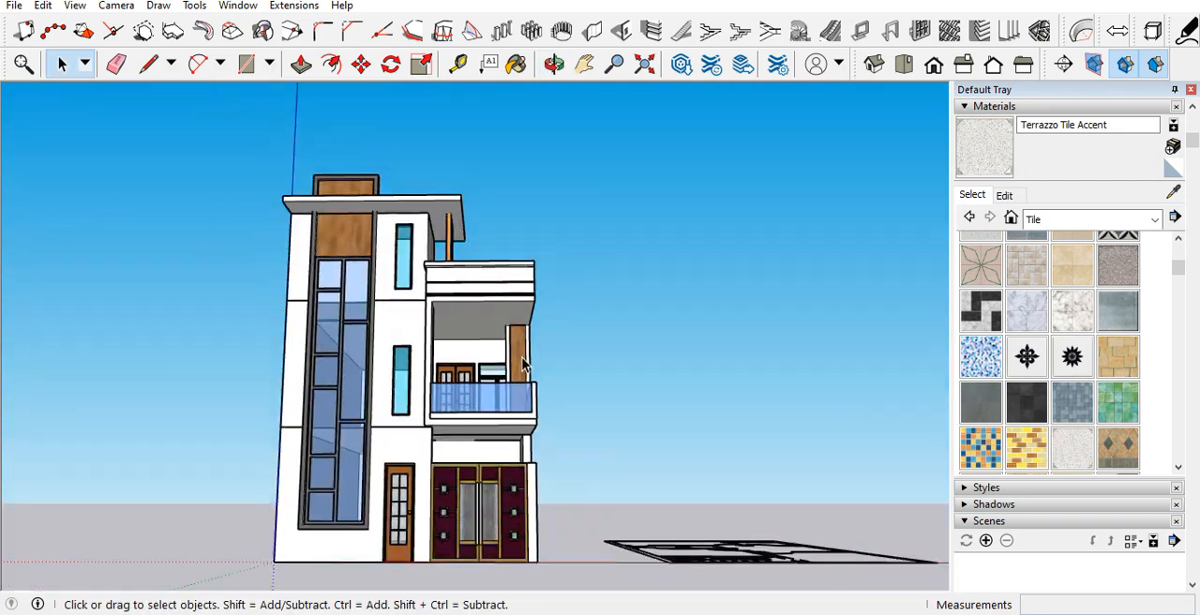
# Step: Open the roof slab group, paint its underside with White Square Tile, and close the group
pyautogui.scroll(-4, 522, 366)
pyautogui.moveTo(492, 419); pyautogui.dragTo(453, 525, button='middle')
pyautogui.scroll(9, 478, 282)
pyautogui.moveTo(496, 239)
pyautogui.mouseDown(button='middle')
pyautogui.moveTo(509, 140)
pyautogui.moveTo(532, 99)
pyautogui.mouseUp(button='middle')
pyautogui.click(533, 112)
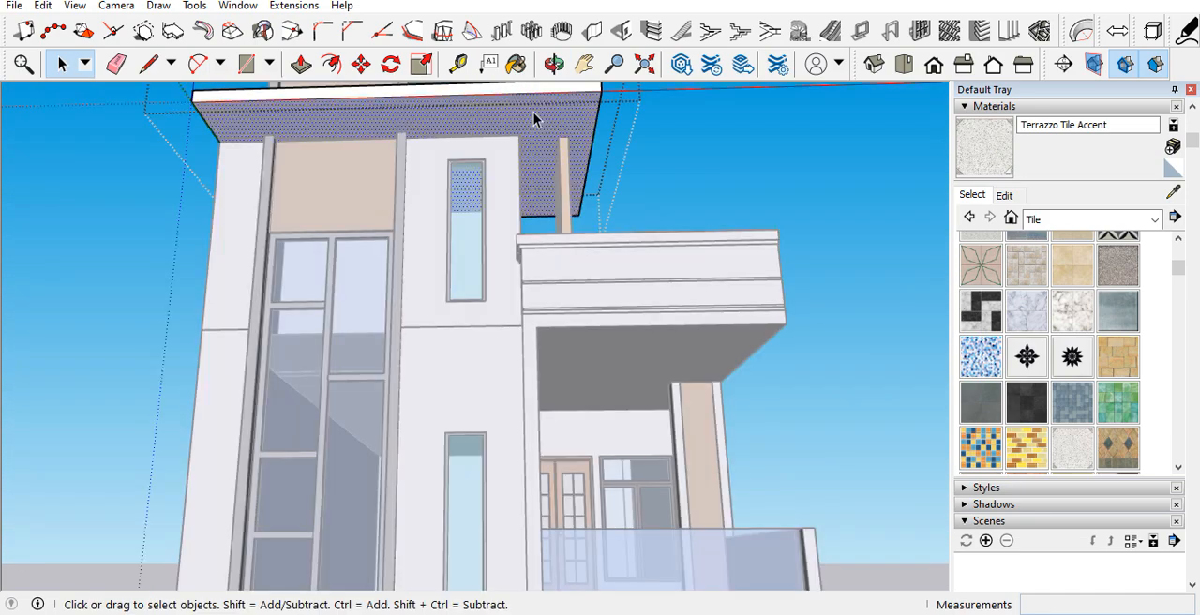
pyautogui.press('b')
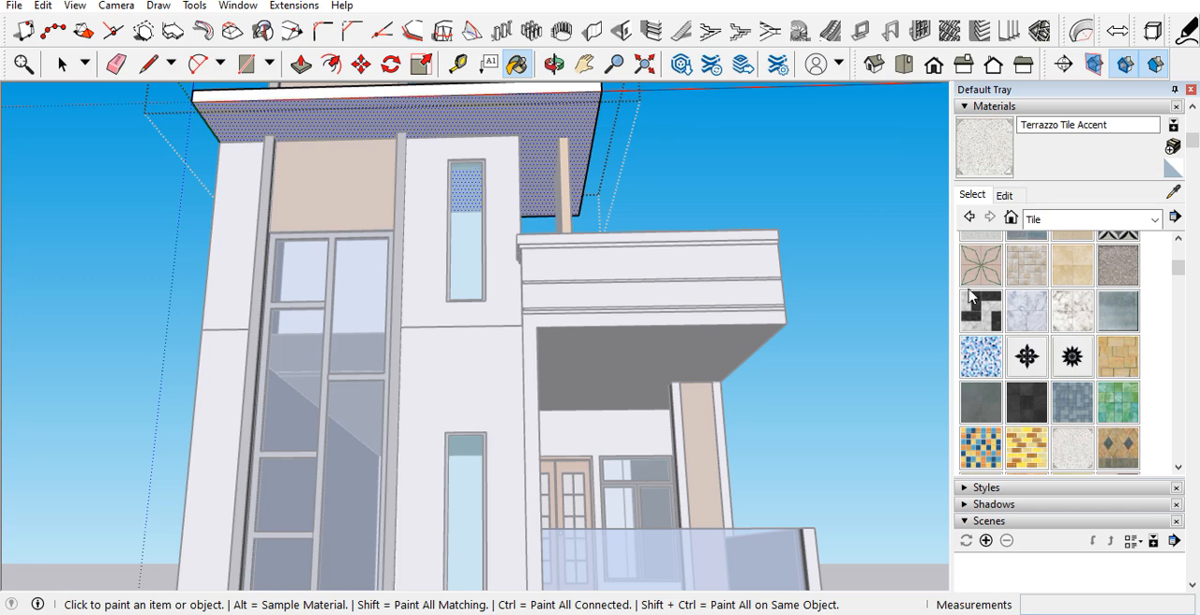
pyautogui.scroll(-4, 1031, 384)
pyautogui.scroll(-2, 1054, 355)
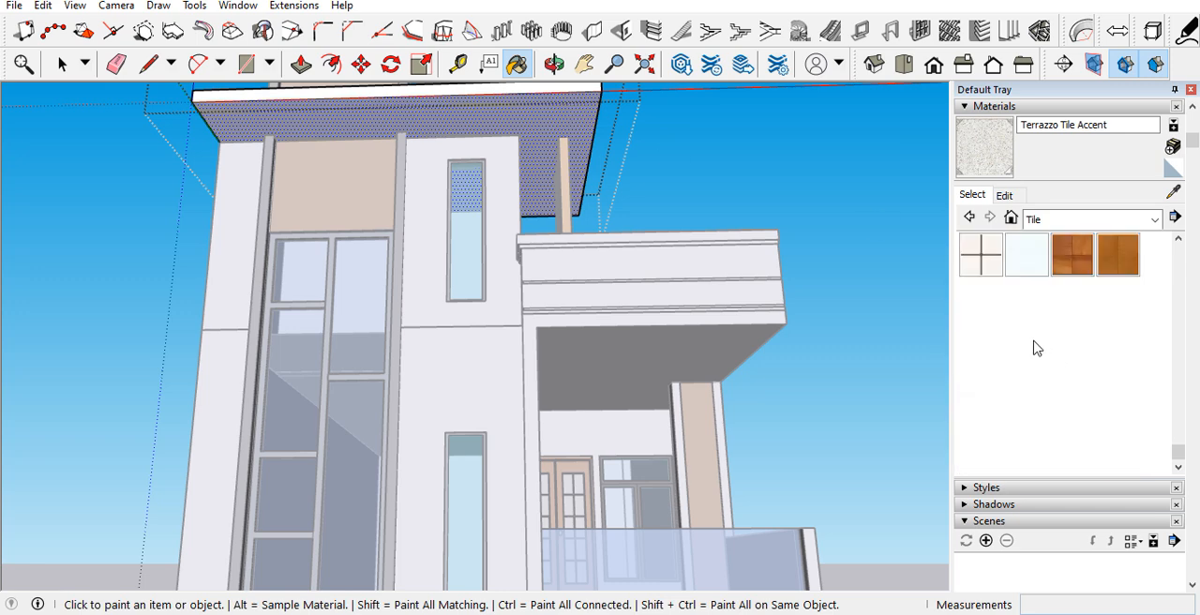
pyautogui.click(1002, 352)
pyautogui.press('space')
pyautogui.scroll(-5, 521, 287)
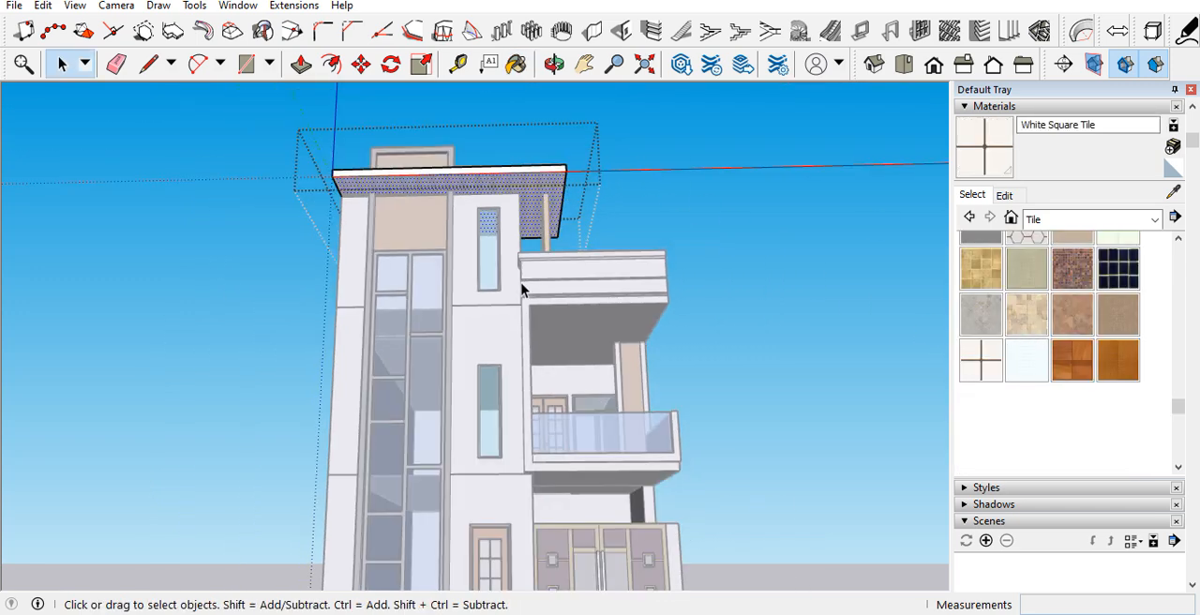
pyautogui.click(165, 235)
# Step: Examine the tiled underside of the roof overhang and the front facade
pyautogui.moveTo(612, 335); pyautogui.dragTo(328, 220, button='middle')
pyautogui.scroll(4, 450, 268)
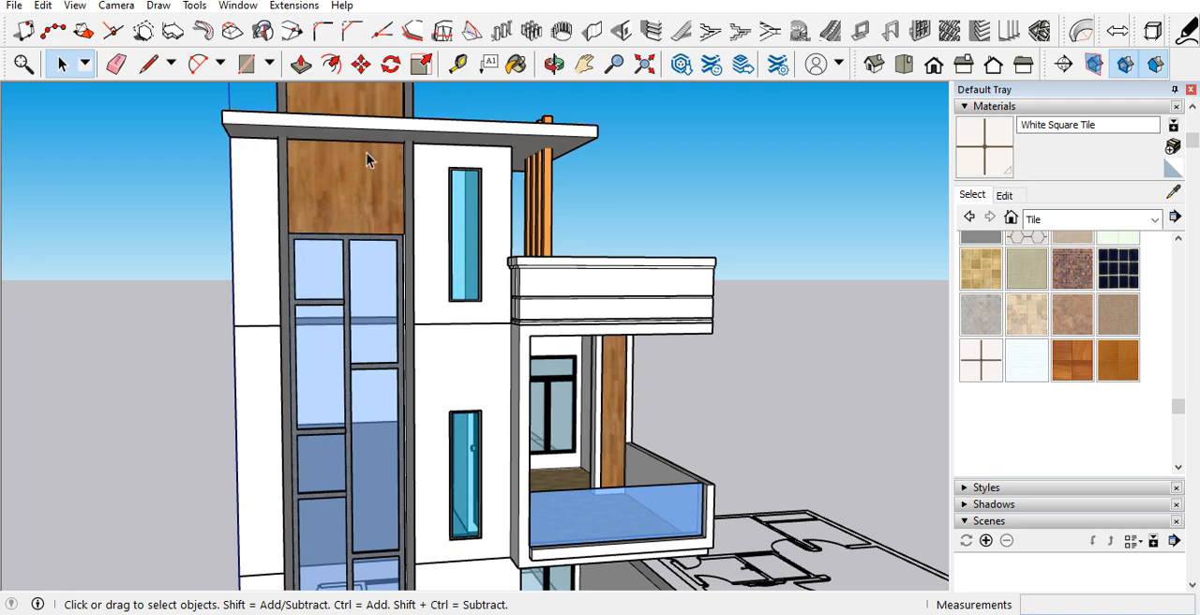
pyautogui.scroll(5, 399, 145)
pyautogui.moveTo(423, 153); pyautogui.dragTo(478, 56, button='middle')
pyautogui.scroll(-5, 437, 271)
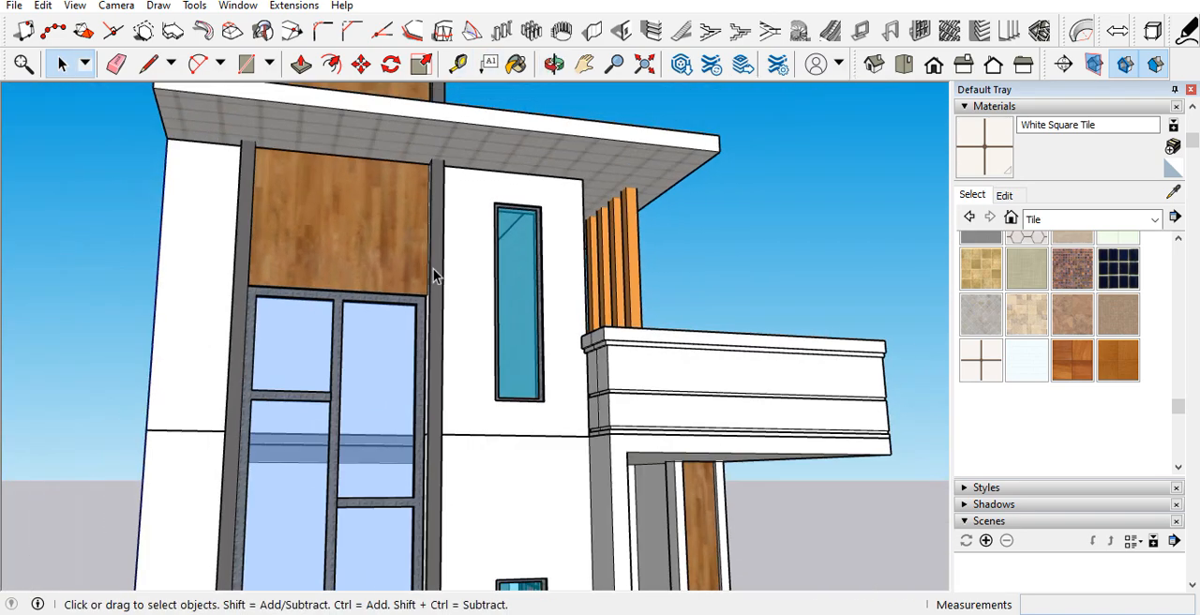
pyautogui.scroll(2, 378, 183)
pyautogui.scroll(3, 366, 179)
pyautogui.moveTo(342, 171); pyautogui.dragTo(355, 78, button='middle')
pyautogui.scroll(-4, 333, 282)
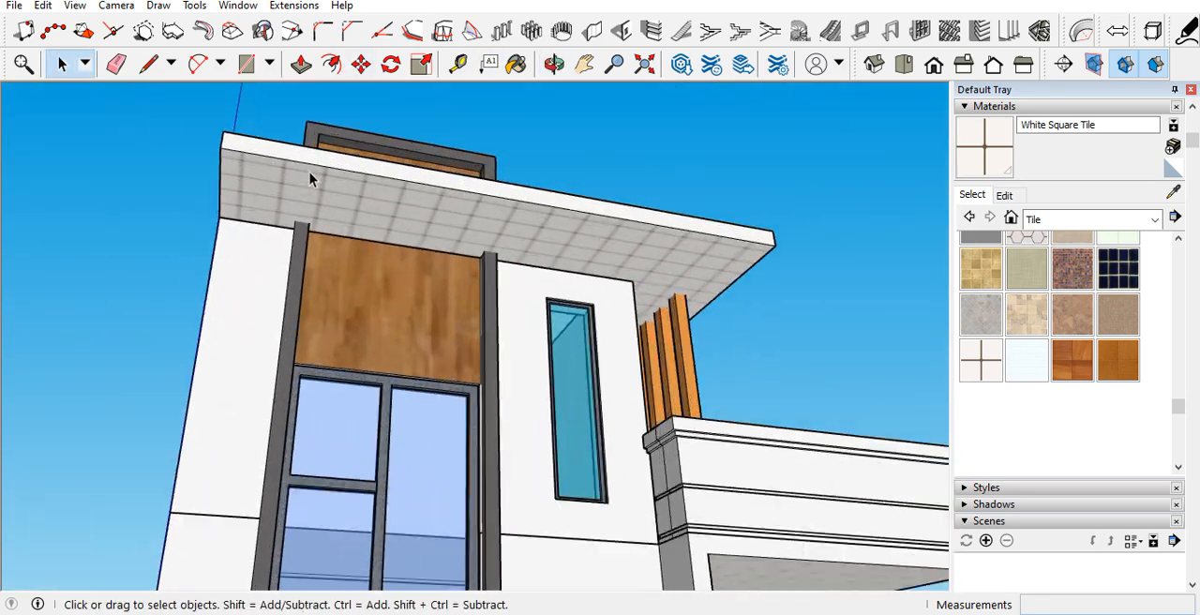
pyautogui.scroll(4, 263, 179)
pyautogui.moveTo(262, 178); pyautogui.dragTo(281, 123, button='middle')
# Step: Draw a circle with a 6" radius on the tiled underside of the roof overhang, near its front corner
pyautogui.click(296, 238)
pyautogui.scroll(-3, 287, 263)
pyautogui.moveTo(306, 182); pyautogui.dragTo(324, 121, button='middle')
pyautogui.scroll(-3, 324, 120)
pyautogui.press('c')
pyautogui.scroll(6, 323, 187)
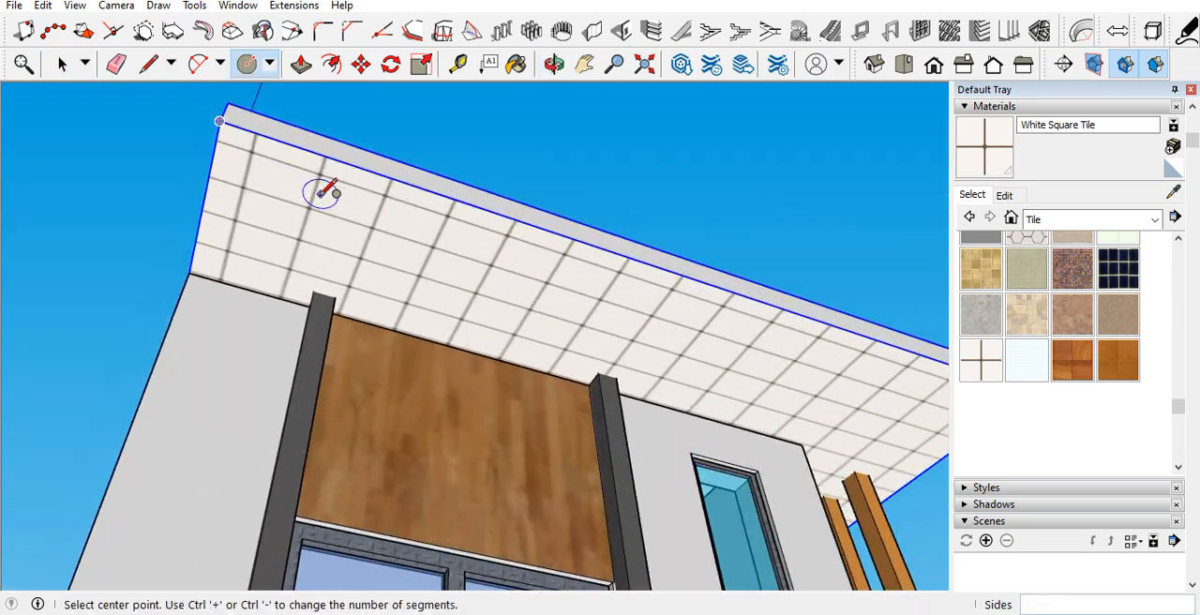
pyautogui.scroll(2, 286, 227)
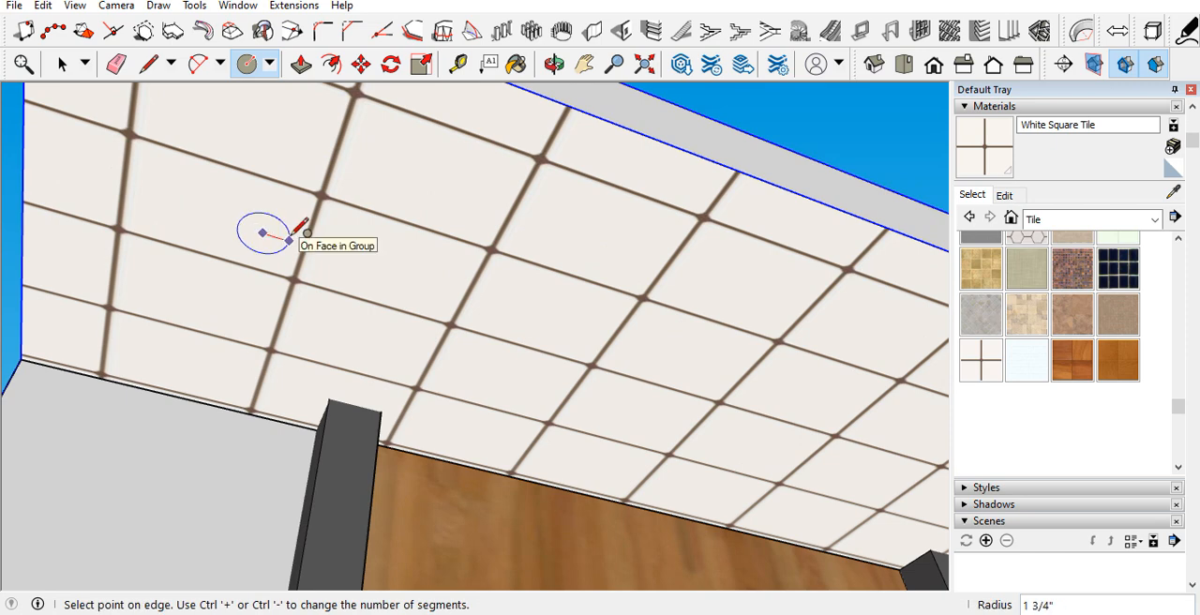
pyautogui.press('Return')
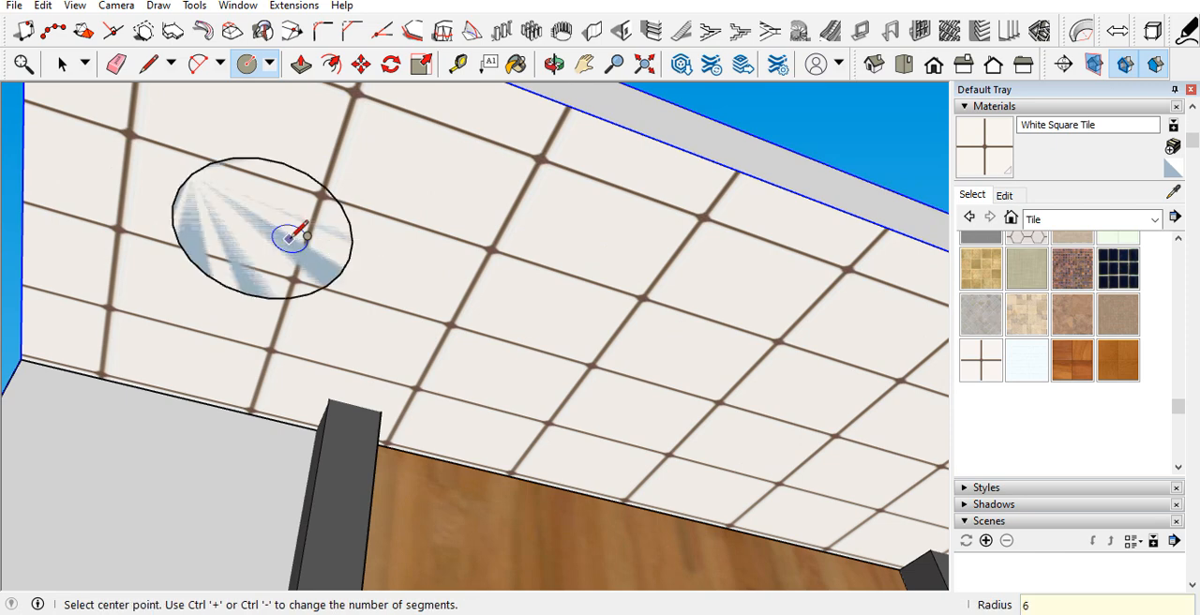
# Step: Offset the circle's edge inward by about 1 3/4" to form a ring for the ceiling light
pyautogui.scroll(-3, 288, 252)
pyautogui.scroll(2, 270, 236)
pyautogui.click(331, 64)
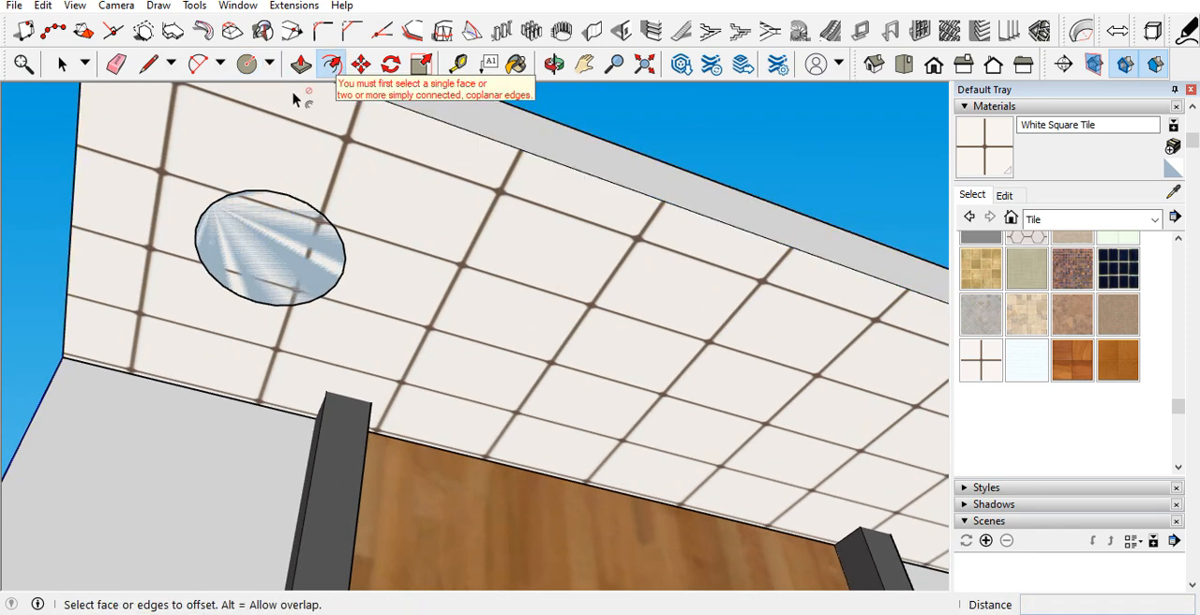
pyautogui.scroll(3, 250, 197)
pyautogui.click(249, 197)
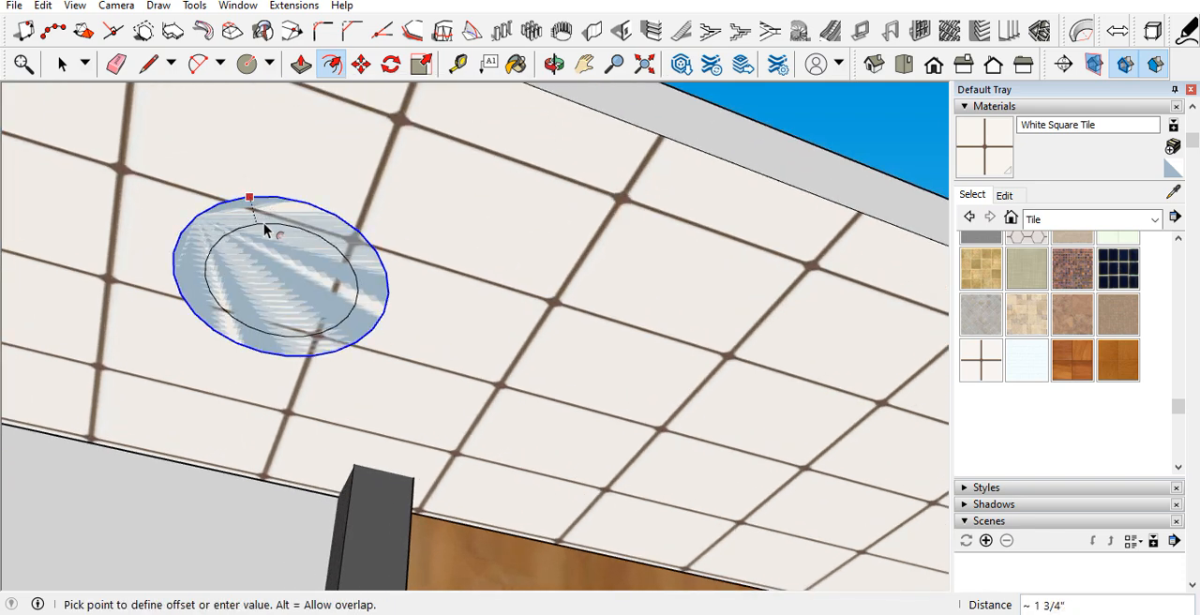
pyautogui.click(262, 221)
# Step: Push/Pull the light's outer ring and its inner disc out from the tiled overhang, keeping the disc slightly recessed within the ring
pyautogui.press('p')
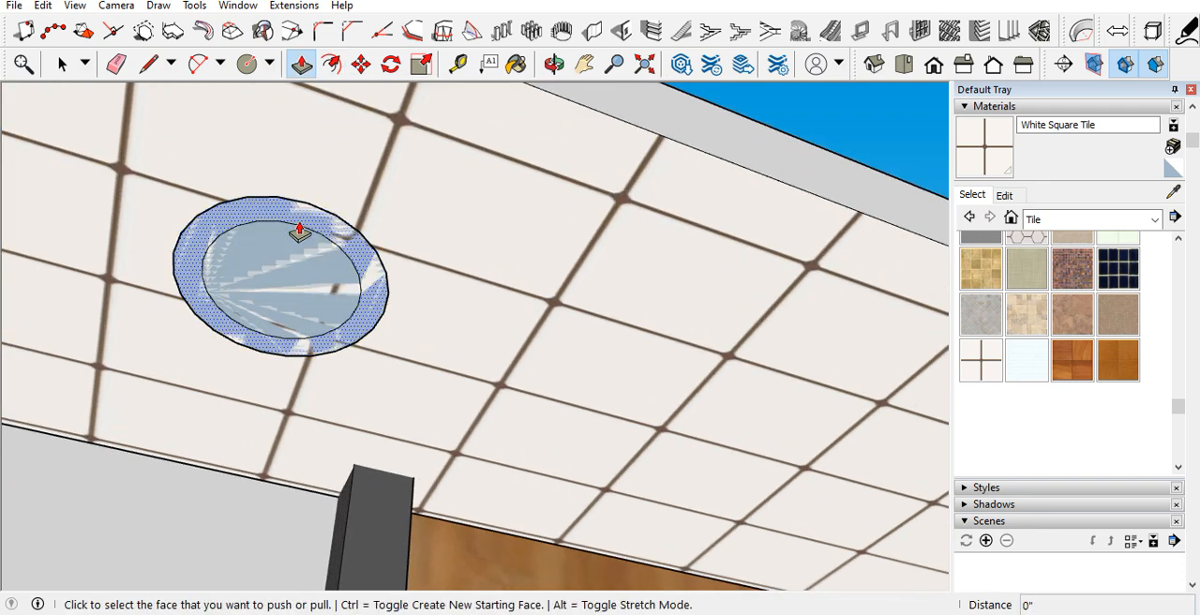
pyautogui.click(293, 236)
pyautogui.scroll(5, 289, 246)
pyautogui.click(254, 286)
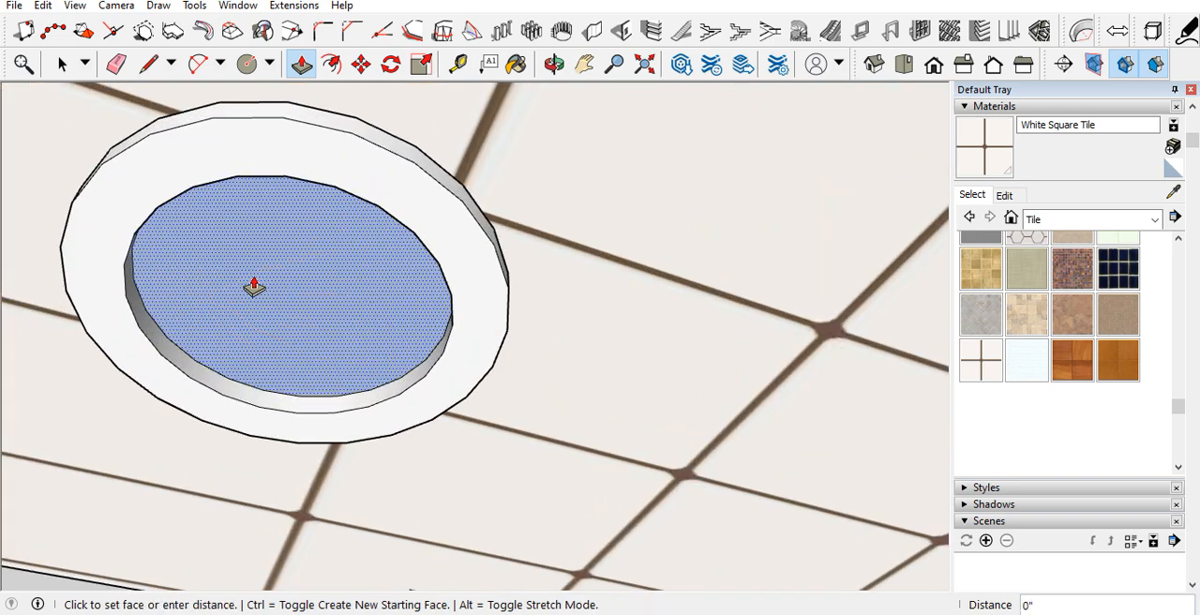
pyautogui.click(249, 295)
# Step: Group the whole round light fixture and paint it with Metal Rough
pyautogui.press('space')
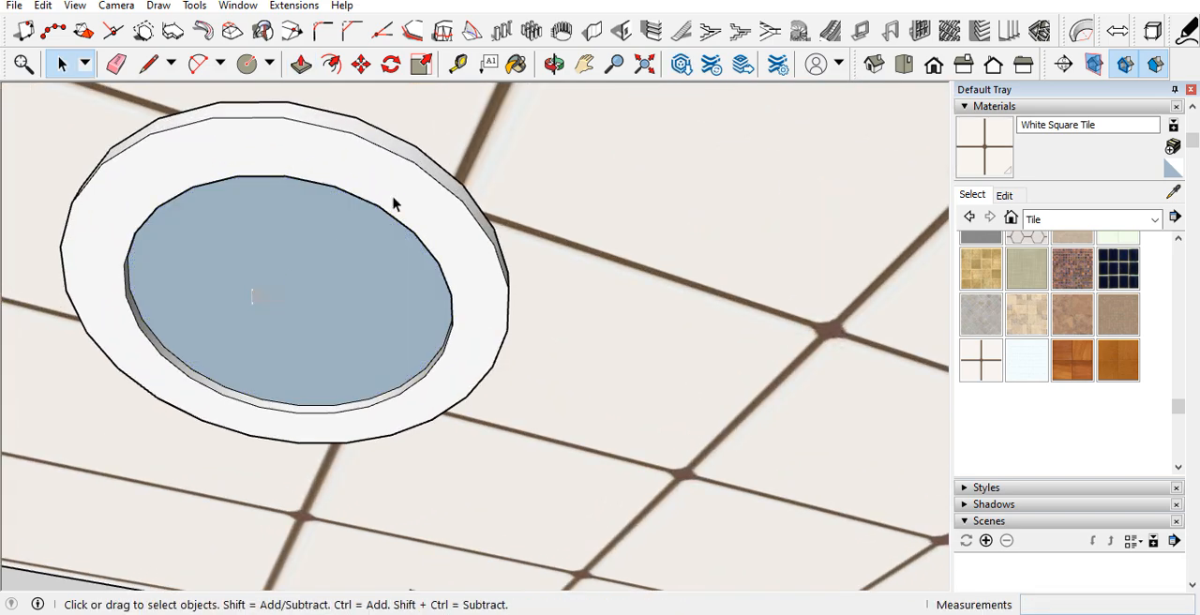
pyautogui.tripleClick(404, 184)
pyautogui.rightClick(404, 187)
pyautogui.click(433, 333)
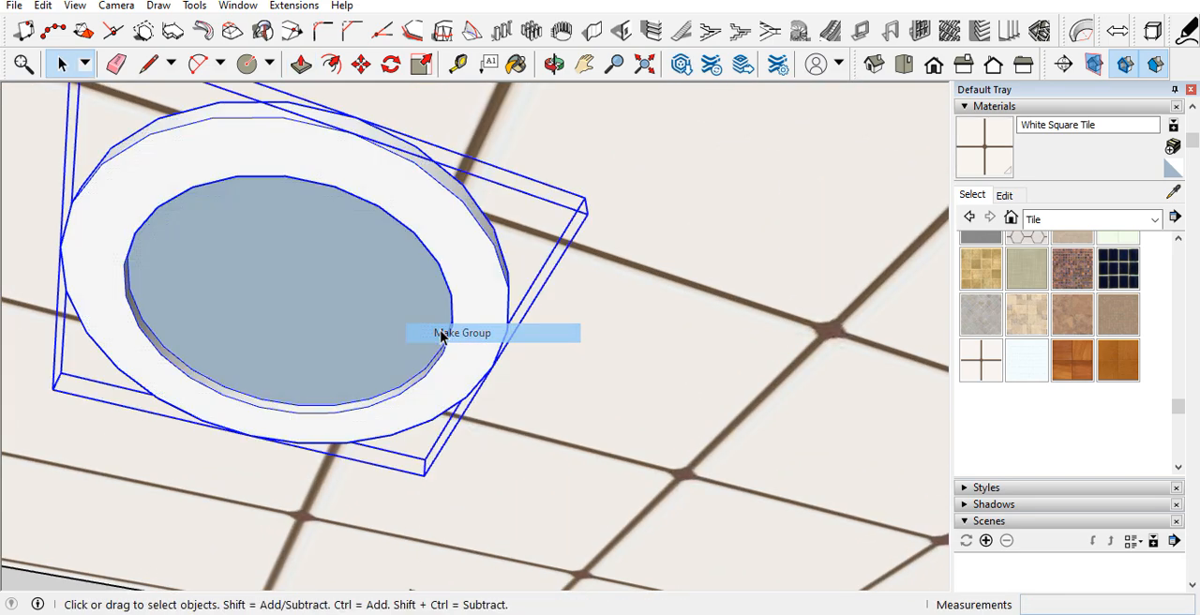
pyautogui.click(1088, 220)
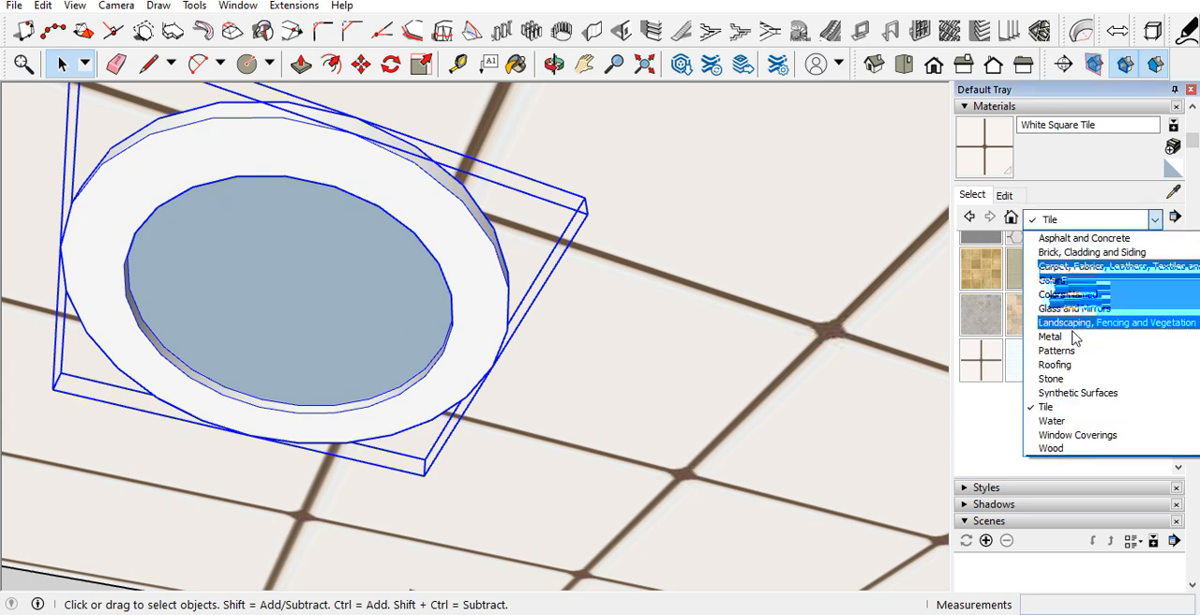
pyautogui.click(1078, 394)
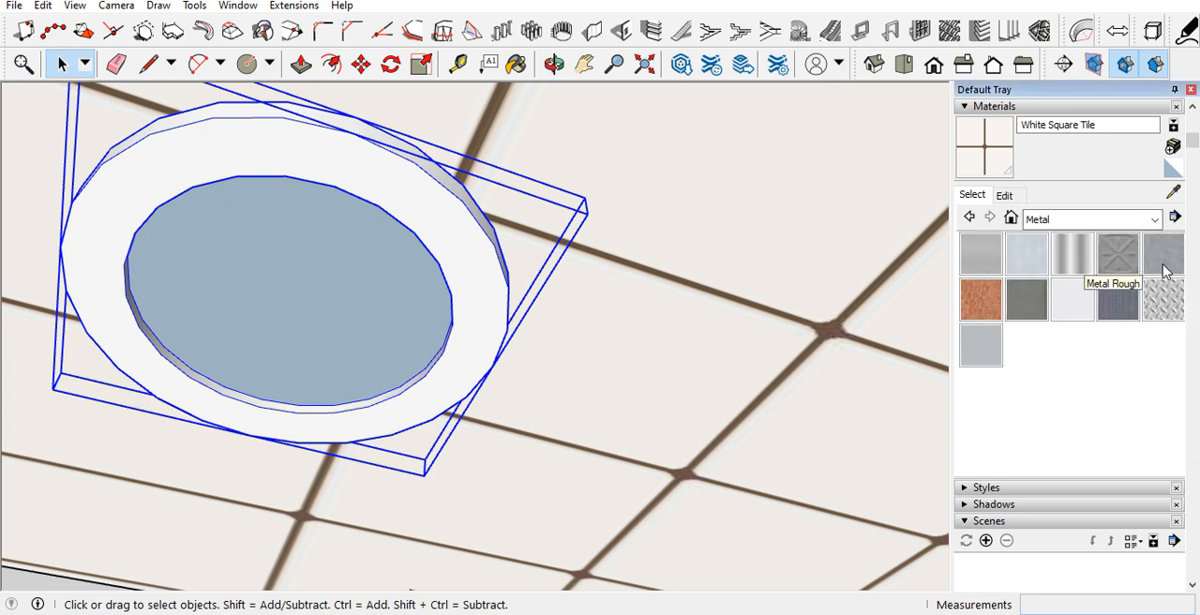
pyautogui.click(496, 246)
pyautogui.press('space')
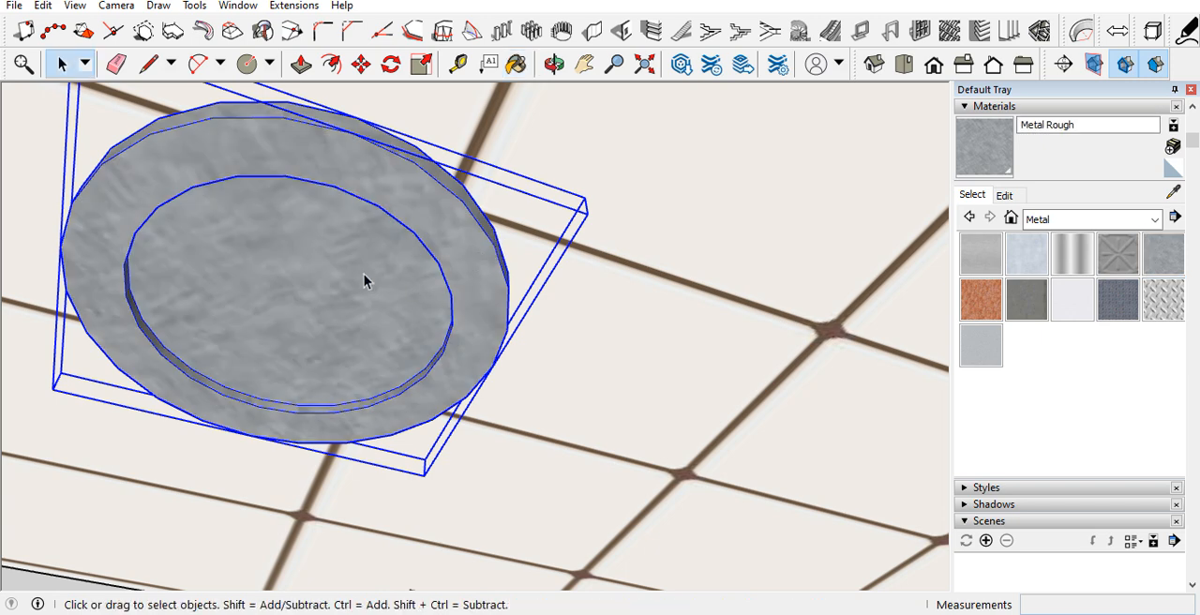
# Step: Open the light's group, paint its inner disc yellow with Color E05, and close the group
pyautogui.doubleClick(364, 274)
pyautogui.click(1086, 221)
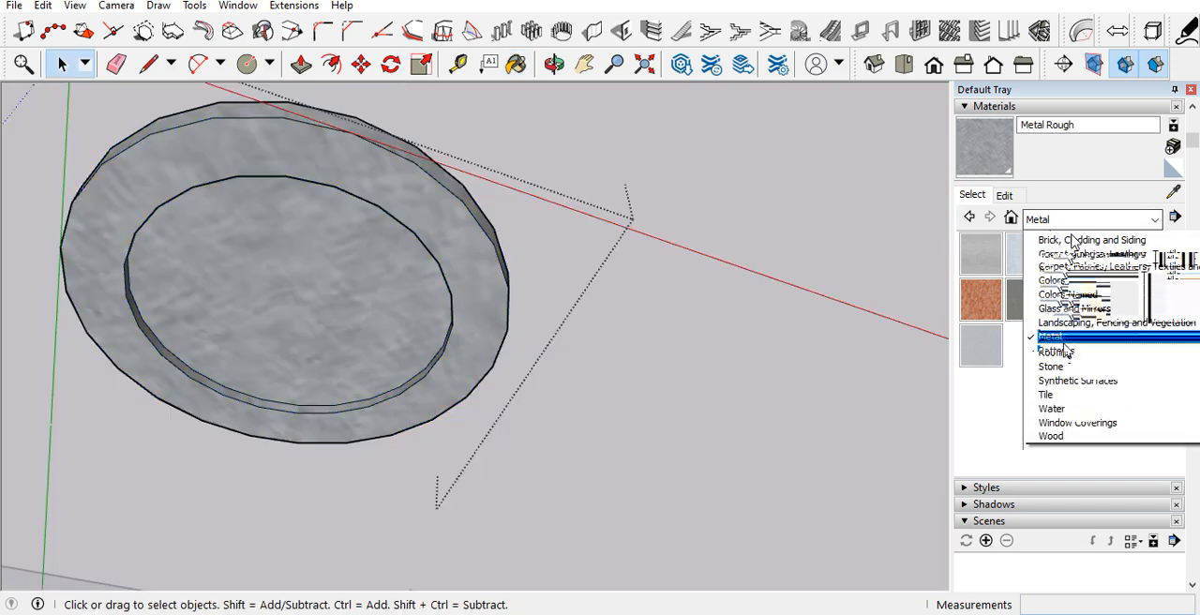
pyautogui.scroll(1, 1076, 349)
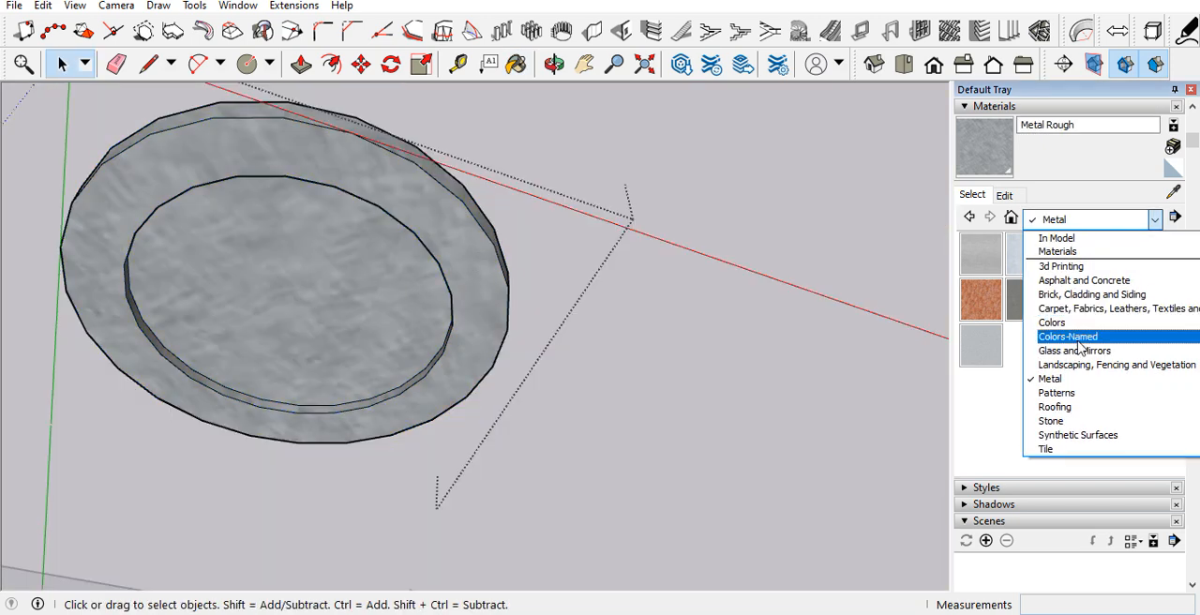
pyautogui.scroll(-1, 1080, 348)
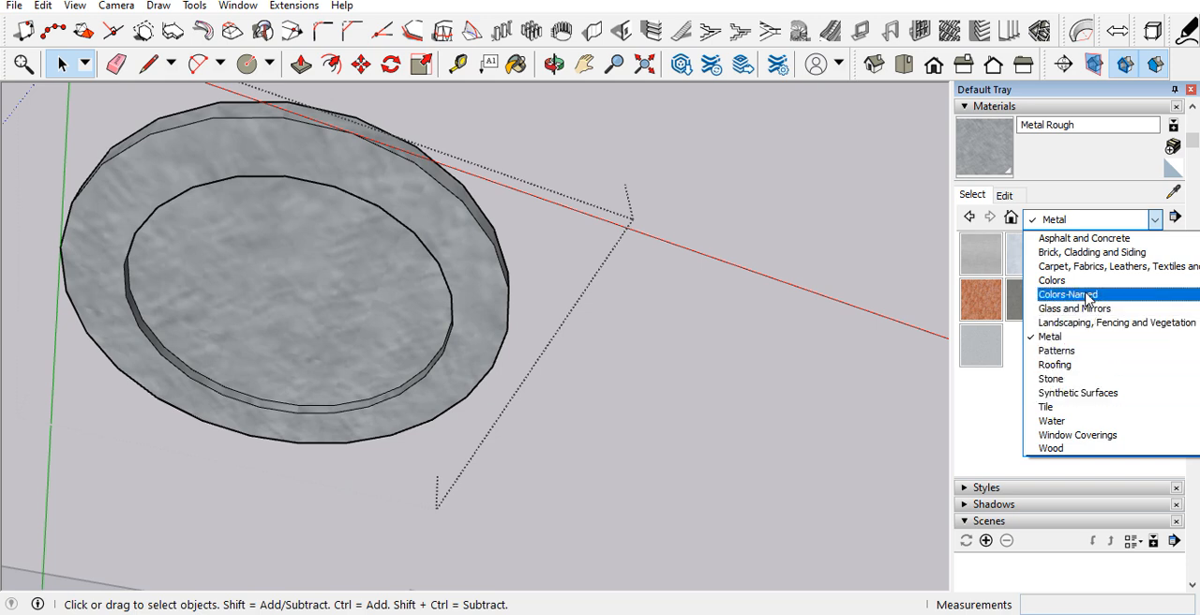
pyautogui.scroll(1, 1087, 300)
pyautogui.click(1081, 323)
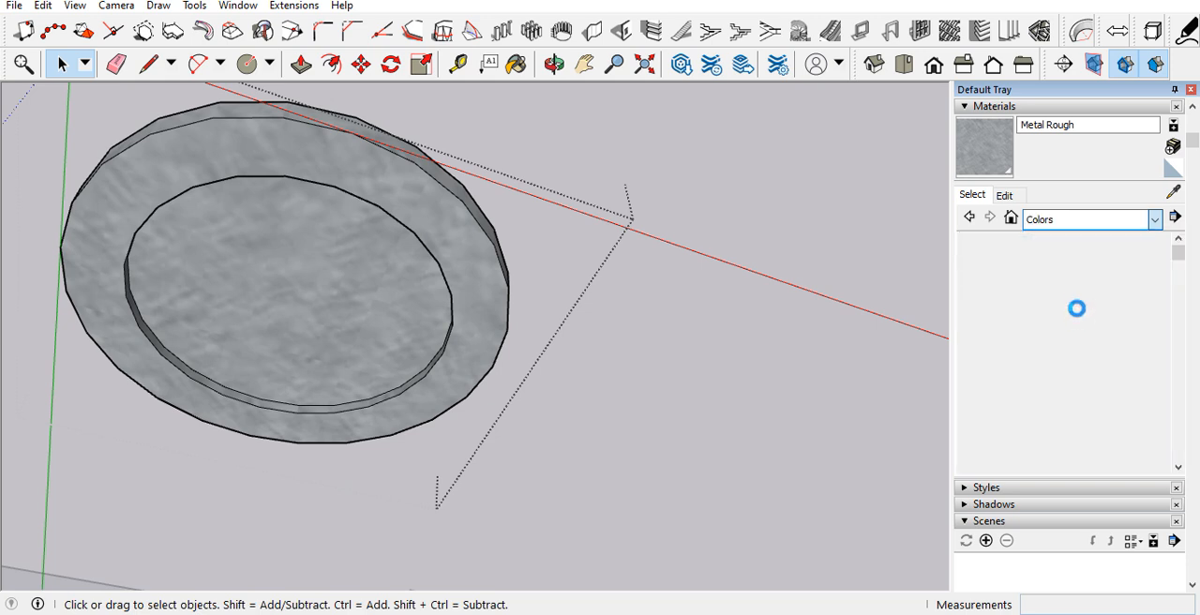
pyautogui.scroll(-3, 1080, 353)
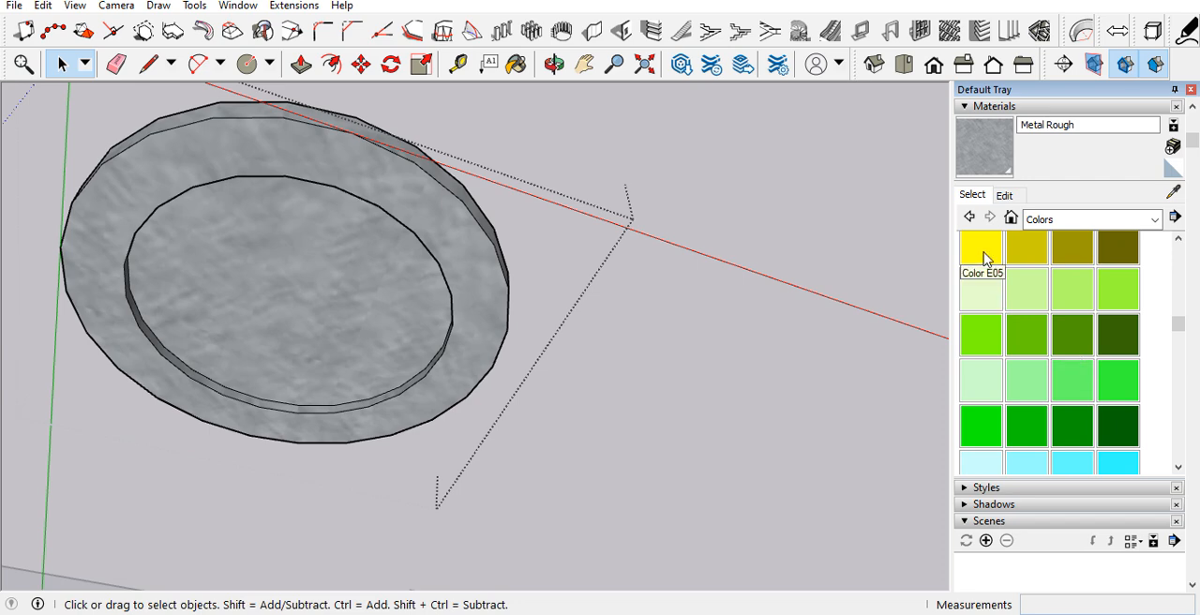
pyautogui.click(984, 259)
pyautogui.click(402, 249)
pyautogui.press('space')
pyautogui.scroll(-10, 421, 309)
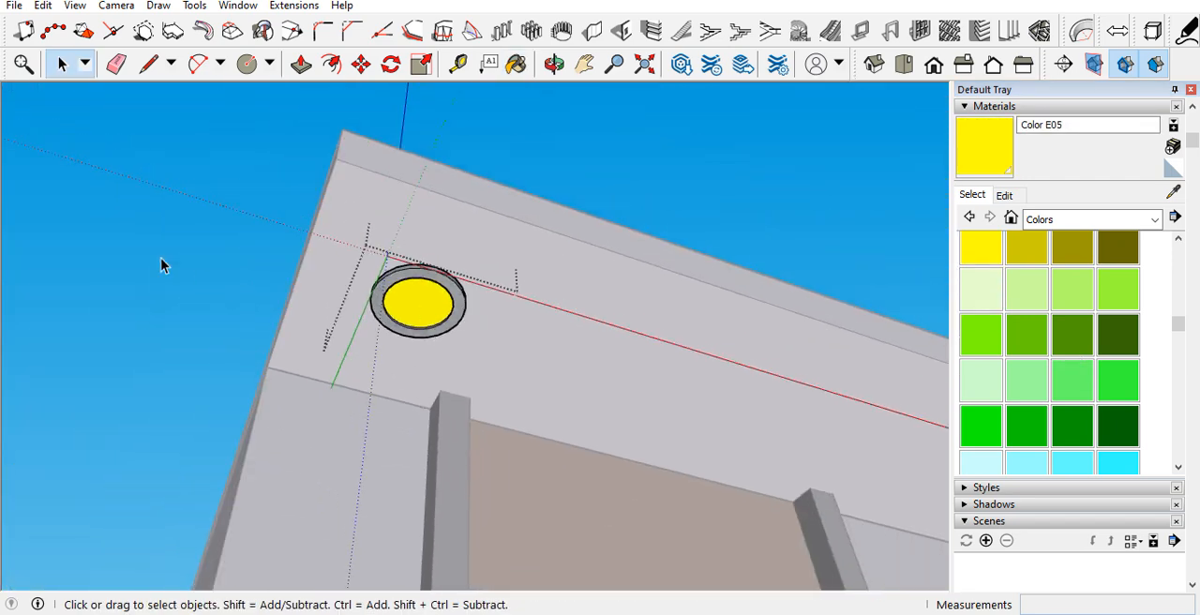
pyautogui.click(160, 257)
# Step: Copy the ceiling light along the front of the roof overhang and multiply it into an evenly spaced row of five
pyautogui.moveTo(471, 274); pyautogui.dragTo(287, 279, button='middle')
pyautogui.scroll(-5, 368, 339)
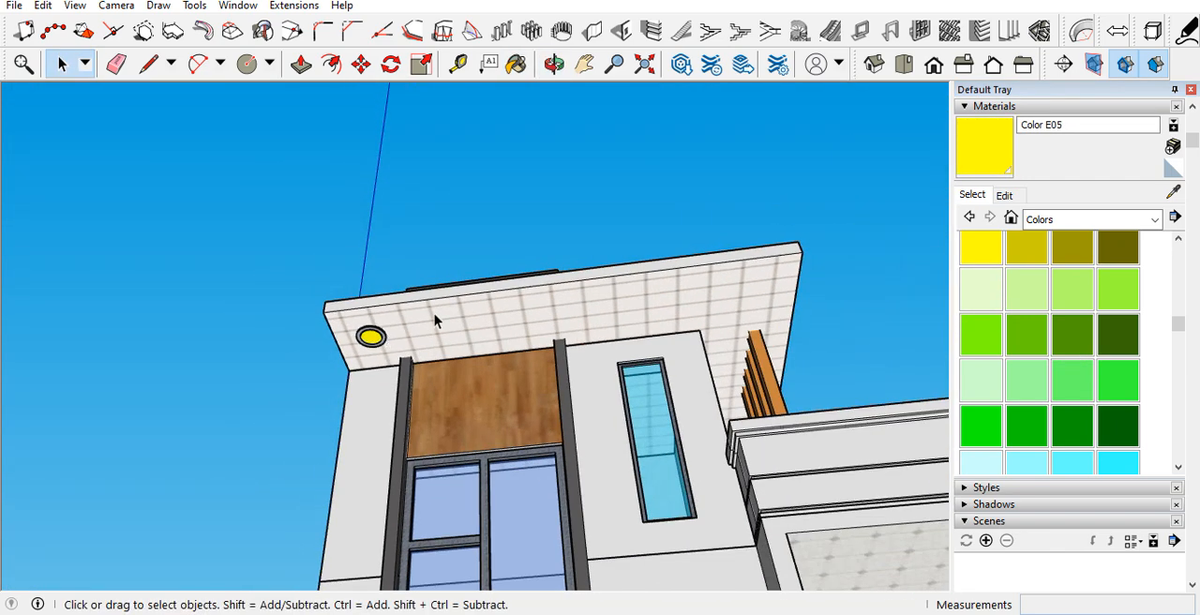
pyautogui.scroll(2, 433, 317)
pyautogui.press('m')
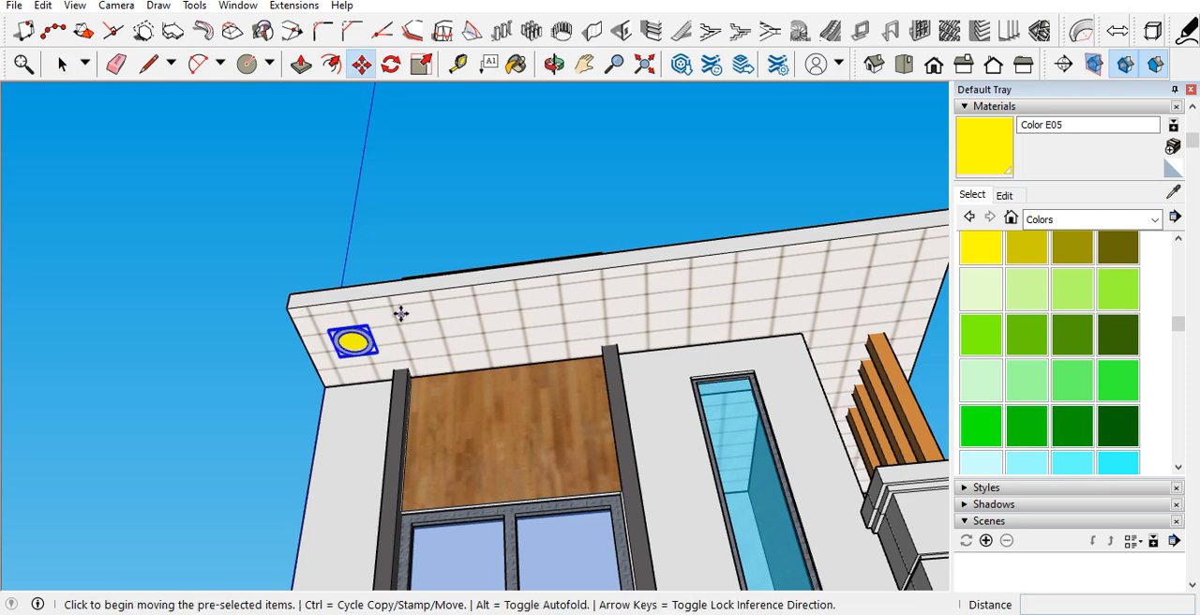
pyautogui.click(389, 297)
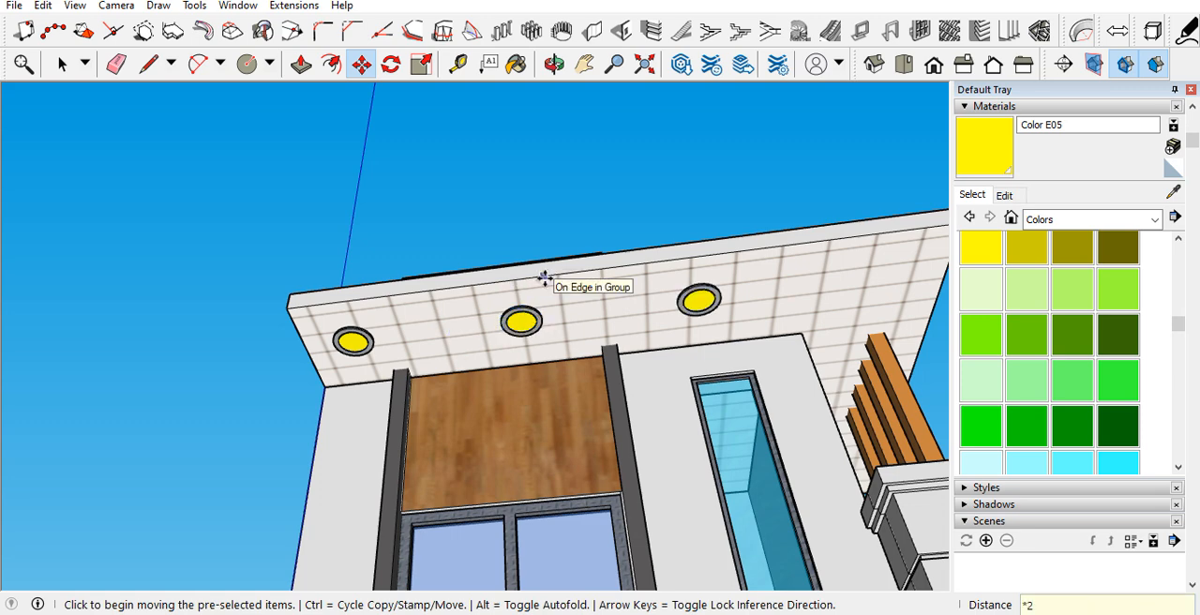
pyautogui.press('Return')
pyautogui.scroll(-3, 499, 298)
pyautogui.moveTo(669, 313); pyautogui.dragTo(578, 324, button='middle')
# Step: Delete the extra light that lies beyond the end of the roof overhang
pyautogui.press('space')
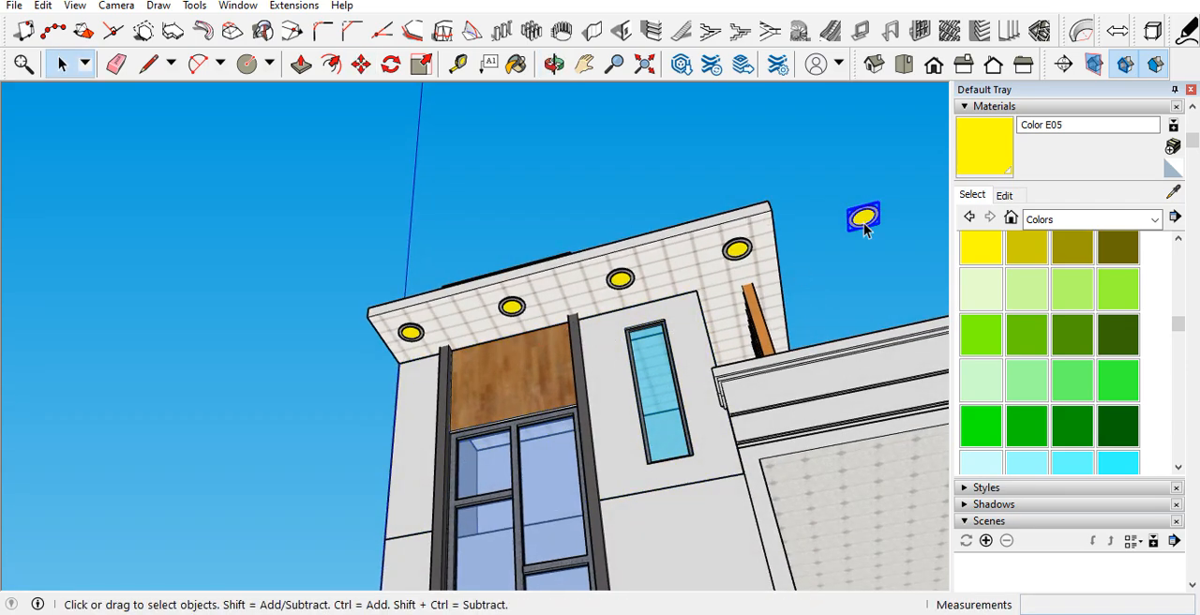
pyautogui.scroll(3, 836, 271)
pyautogui.moveTo(835, 271)
pyautogui.mouseDown(button='middle')
pyautogui.moveTo(539, 284)
pyautogui.moveTo(878, 284)
pyautogui.moveTo(833, 284)
pyautogui.mouseUp(button='middle')
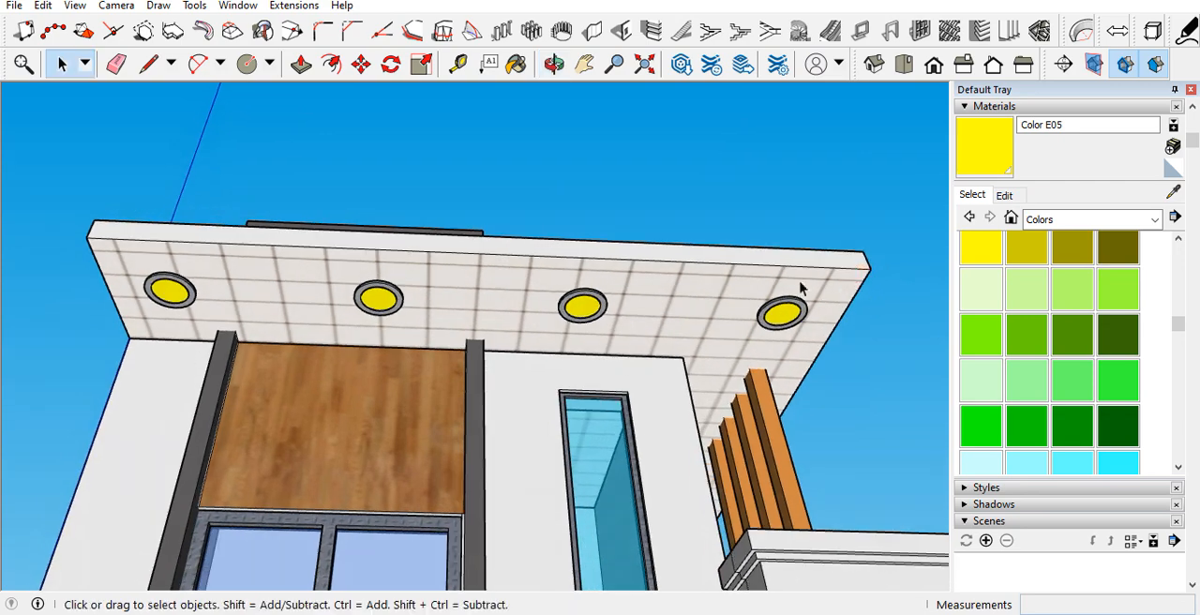
# Step: Select the four lights under the roof overhang and combine them into one group
pyautogui.scroll(-3, 797, 309)
pyautogui.scroll(-1, 614, 279)
pyautogui.scroll(-1, 614, 279)
pyautogui.moveTo(614, 279); pyautogui.dragTo(578, 225, button='middle')
pyautogui.scroll(2, 727, 246)
pyautogui.scroll(2, 616, 268)
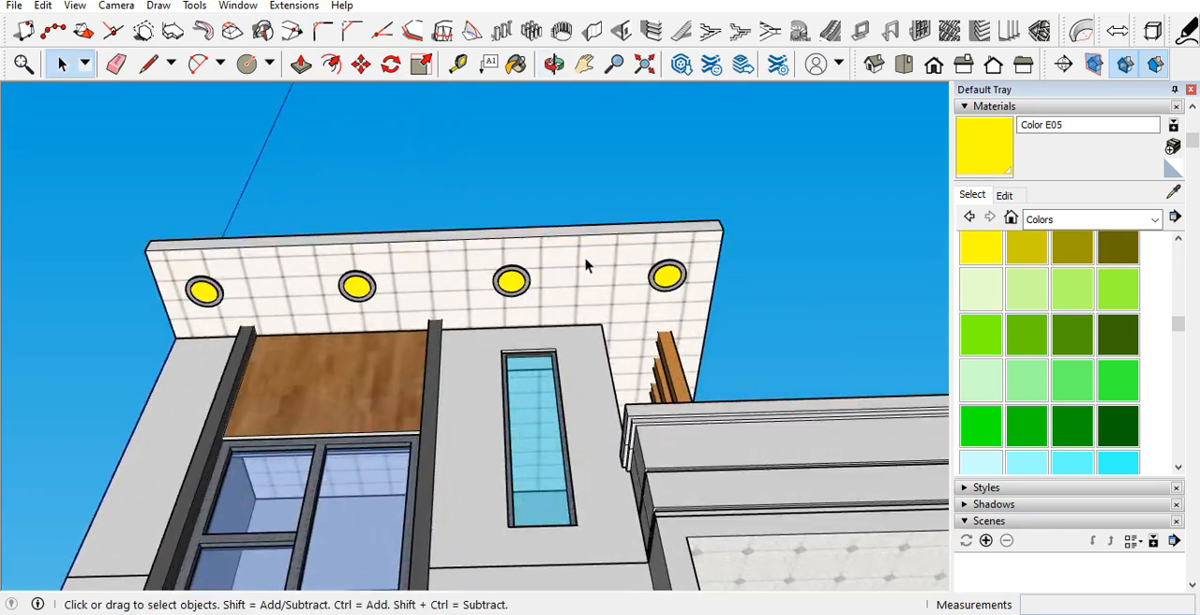
pyautogui.scroll(-2, 544, 281)
pyautogui.scroll(1, 471, 296)
pyautogui.scroll(2, 472, 297)
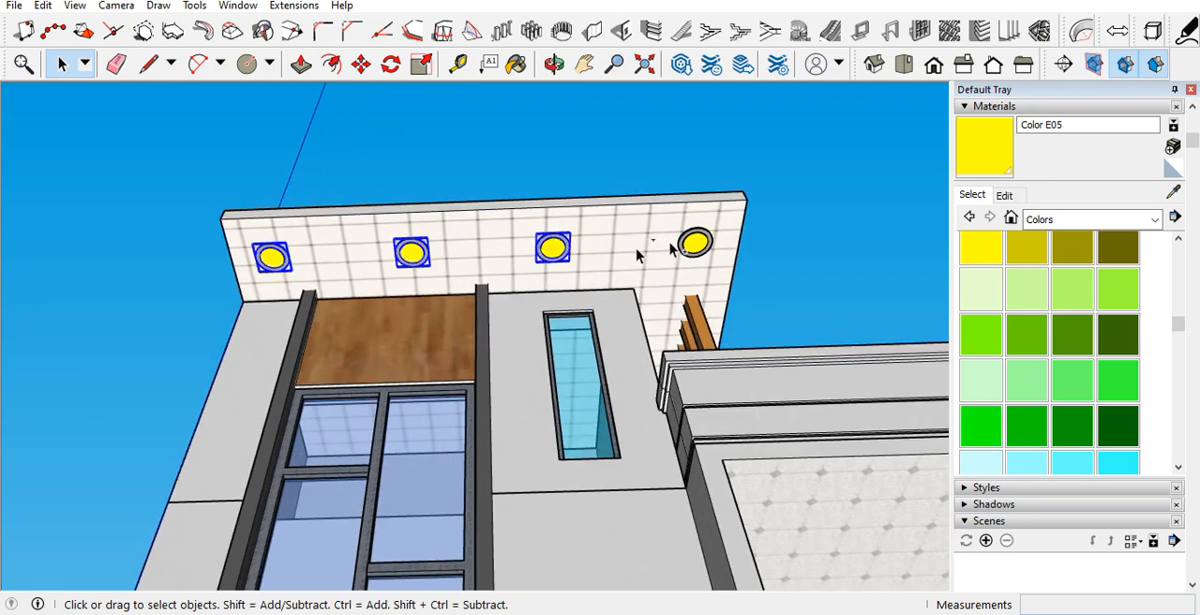
pyautogui.rightClick(701, 241)
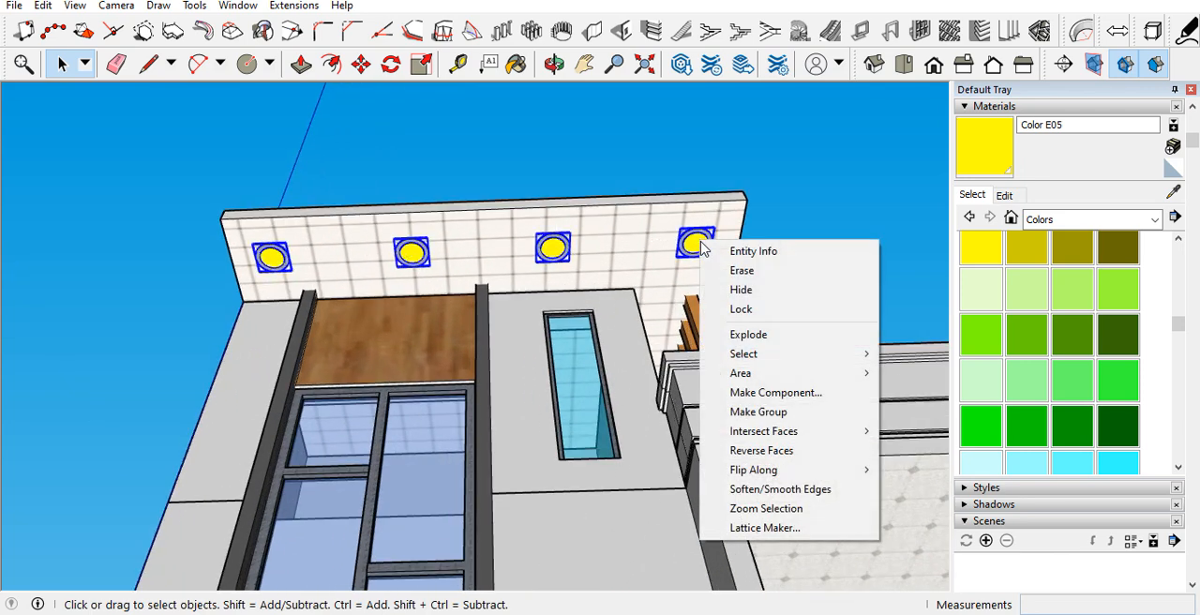
pyautogui.click(758, 409)
# Step: Copy the row of four lights from the roof overhang's corner to the corner of the upper balcony's tiled ceiling
pyautogui.press('m')
pyautogui.press('ctrl')
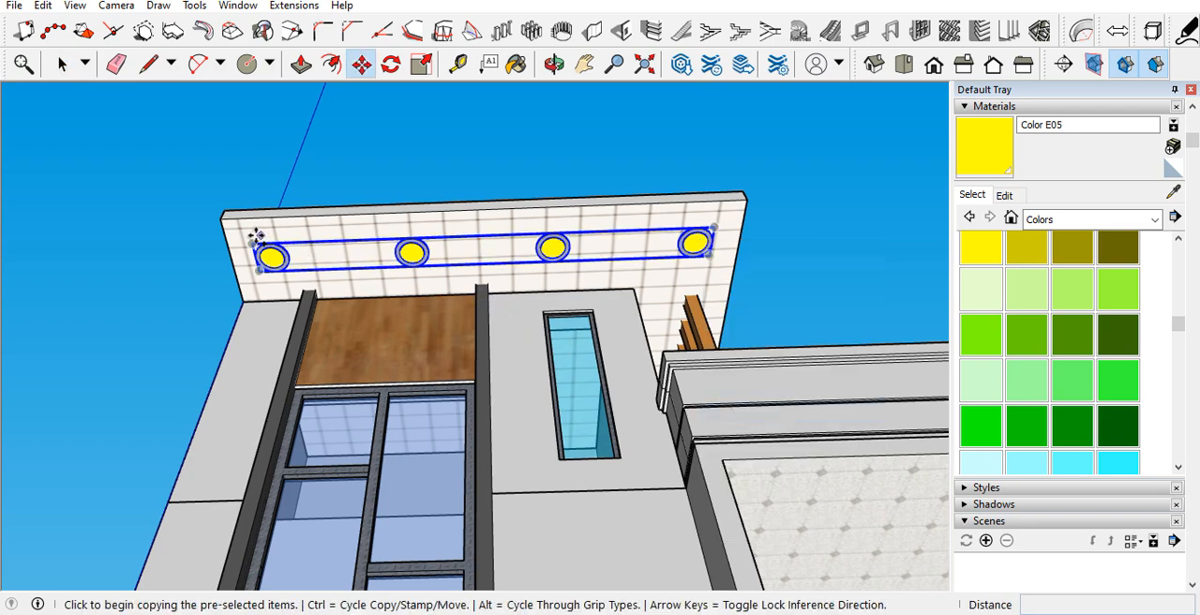
pyautogui.click(222, 222)
pyautogui.scroll(-2, 211, 206)
pyautogui.scroll(4, 510, 366)
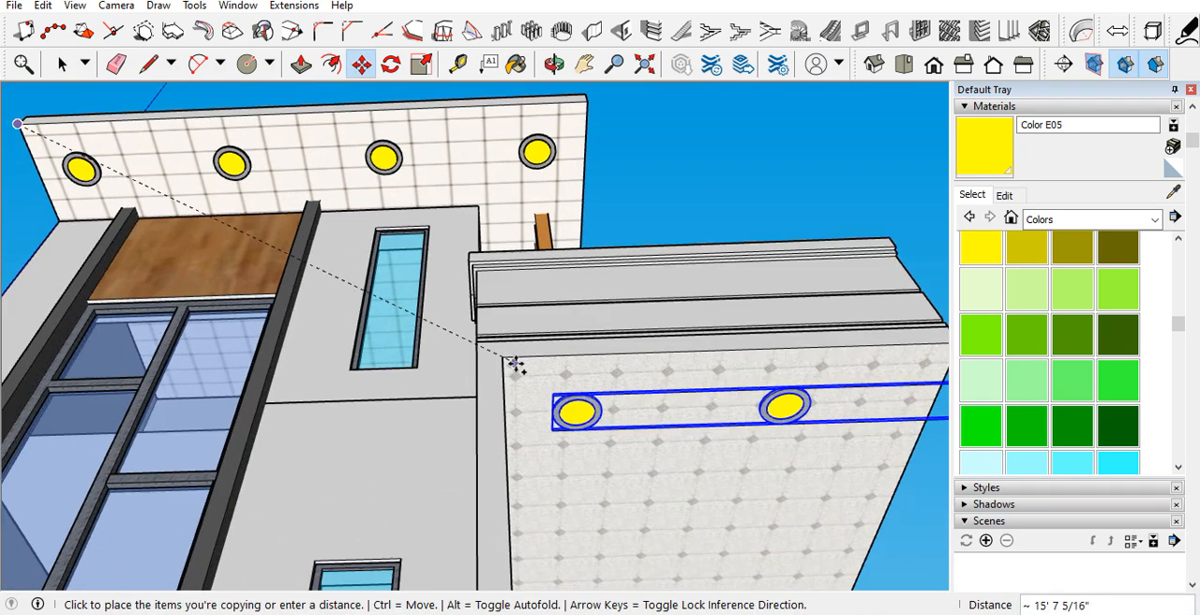
pyautogui.moveTo(515, 362); pyautogui.dragTo(447, 272, button='middle')
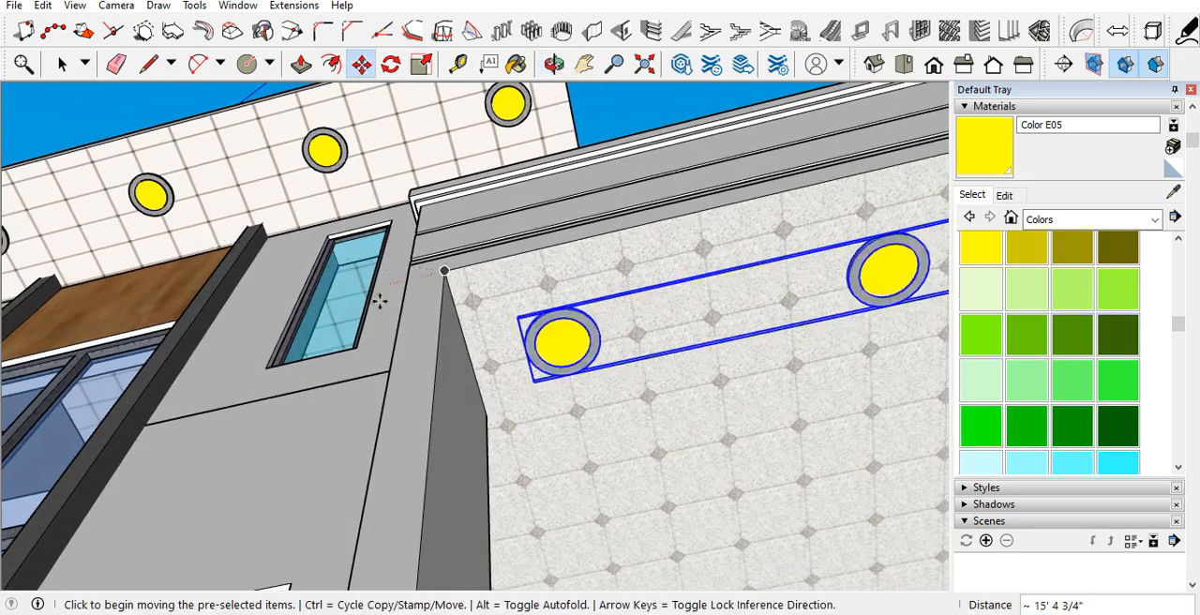
pyautogui.scroll(-5, 330, 316)
pyautogui.moveTo(606, 303)
pyautogui.mouseDown(button='middle')
pyautogui.moveTo(544, 327)
pyautogui.moveTo(623, 316)
pyautogui.mouseUp(button='middle')
# Step: Delete the two copied lights outside the upper balcony ceiling from their group and shift the remaining pair further across the ceiling
pyautogui.press('space')
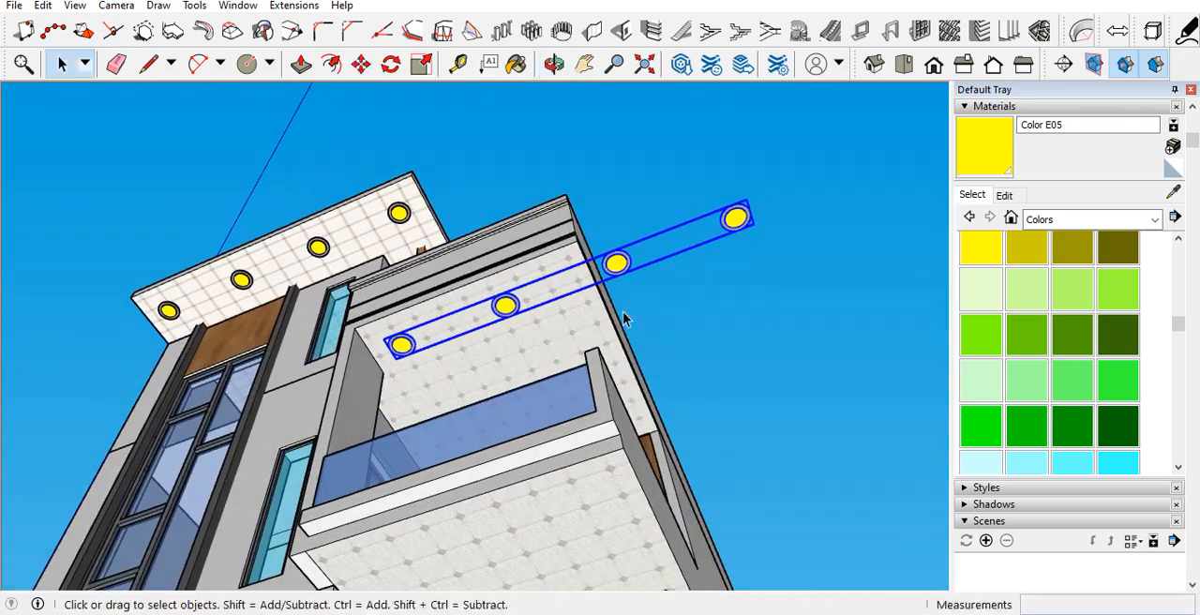
pyautogui.doubleClick(626, 269)
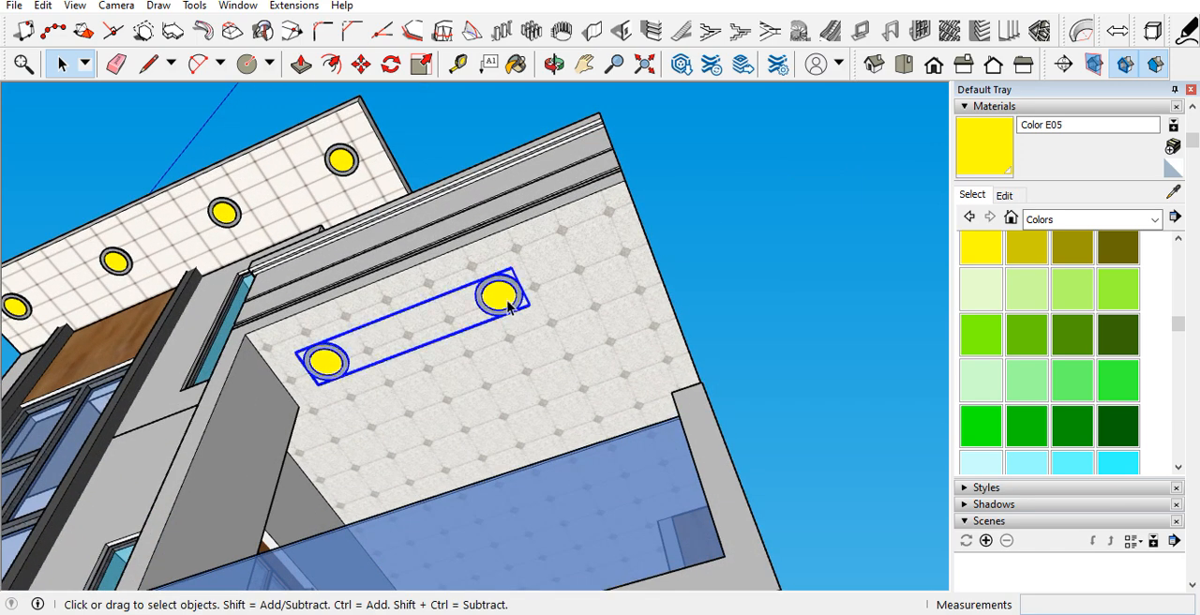
pyautogui.press('m')
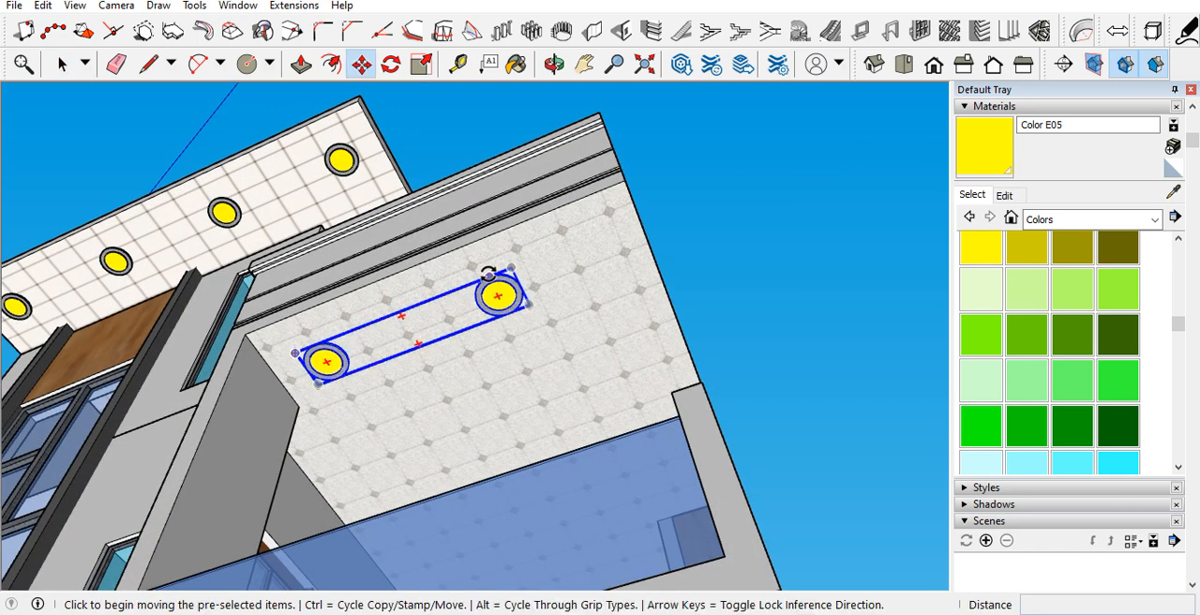
pyautogui.click(461, 246)
pyautogui.click(482, 242)
pyautogui.moveTo(484, 243); pyautogui.dragTo(626, 350, button='middle')
# Step: Inside the light group, copy the pair toward the back of the balcony ceiling as four rows about 3' 1" apart, and close the group
pyautogui.press('space')
pyautogui.doubleClick(575, 360)
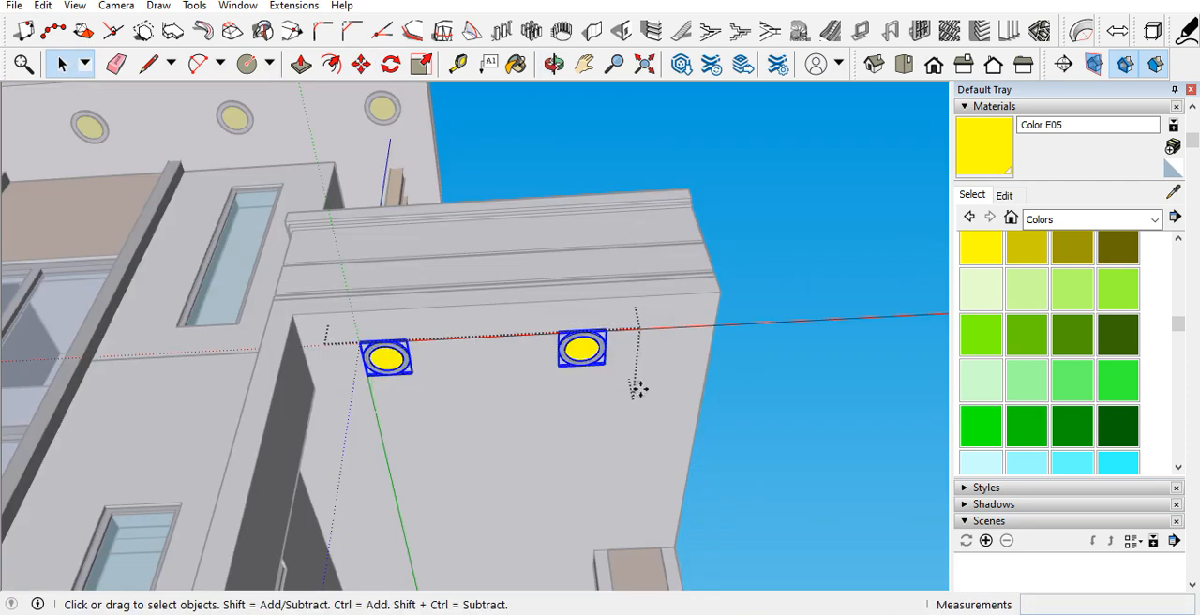
pyautogui.press('m')
pyautogui.press('ctrl')
pyautogui.click(719, 293)
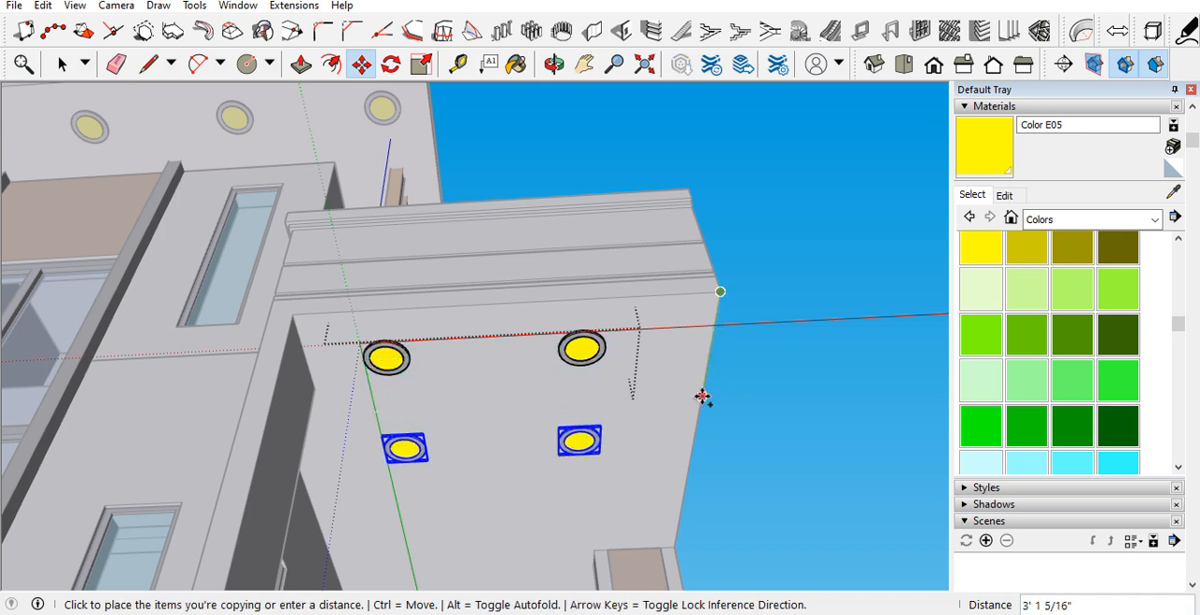
pyautogui.click(701, 400)
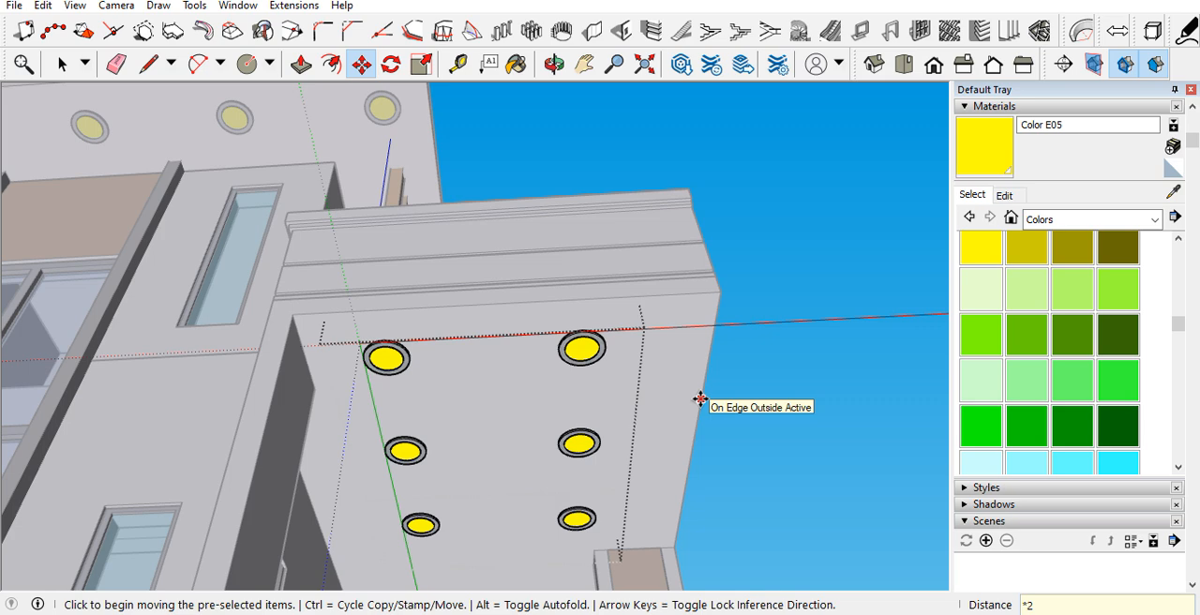
pyautogui.moveTo(700, 399); pyautogui.dragTo(654, 508, button='middle')
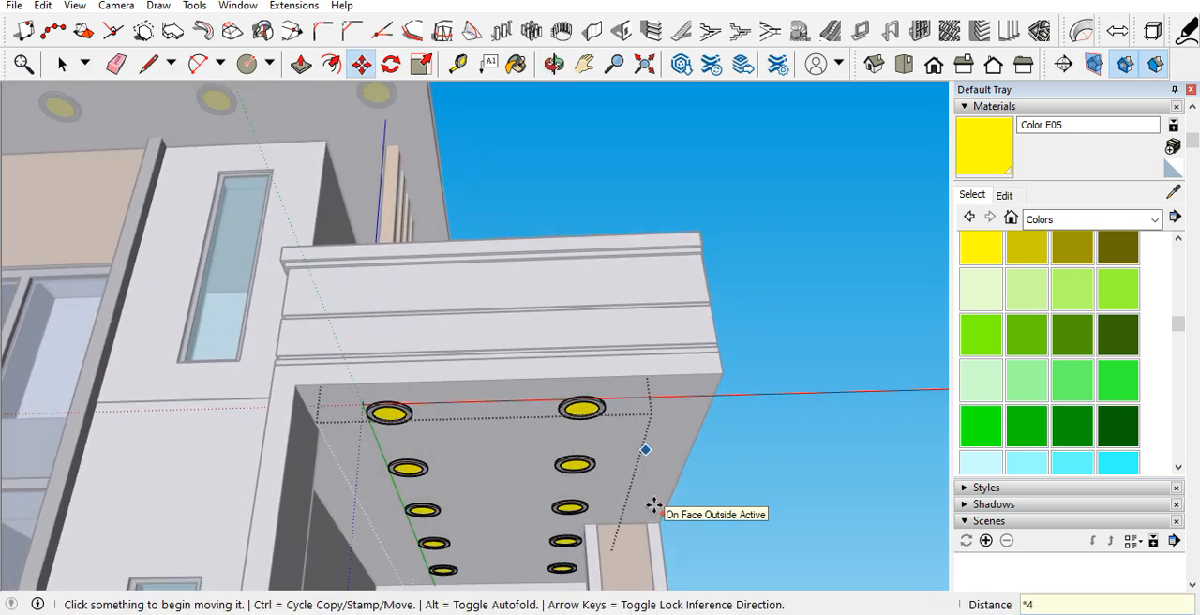
pyautogui.scroll(-3, 655, 508)
pyautogui.press('space')
pyautogui.click(792, 363)
# Step: Copy the group of balcony ceiling lights 10' 6" down to the ceiling of the balcony below
pyautogui.scroll(-4, 679, 298)
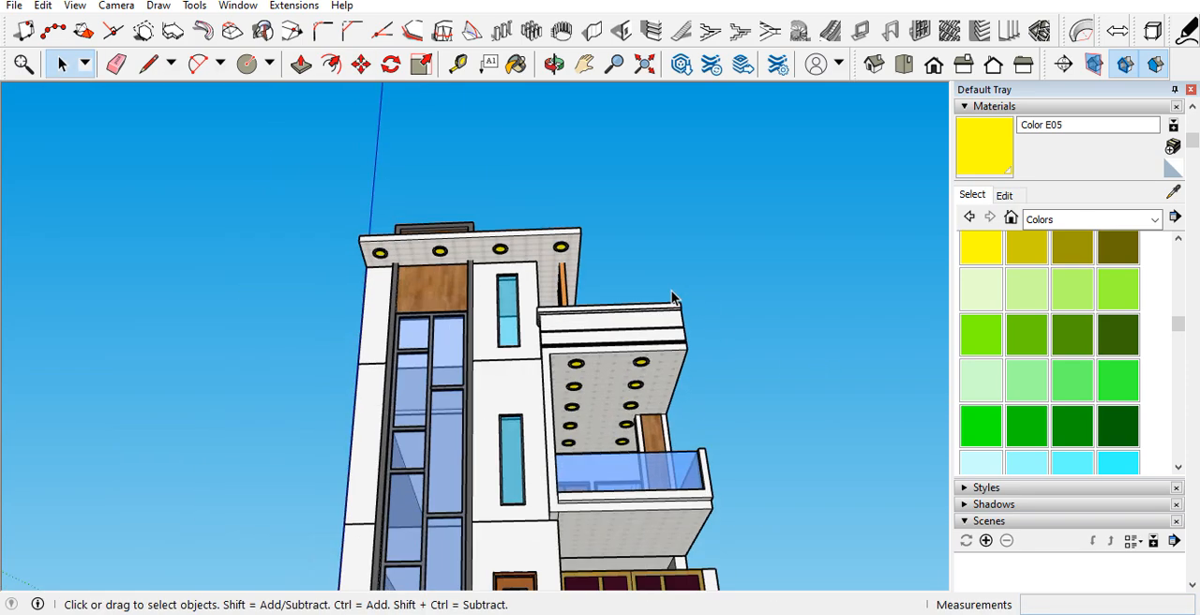
pyautogui.scroll(3, 662, 387)
pyautogui.scroll(2, 639, 335)
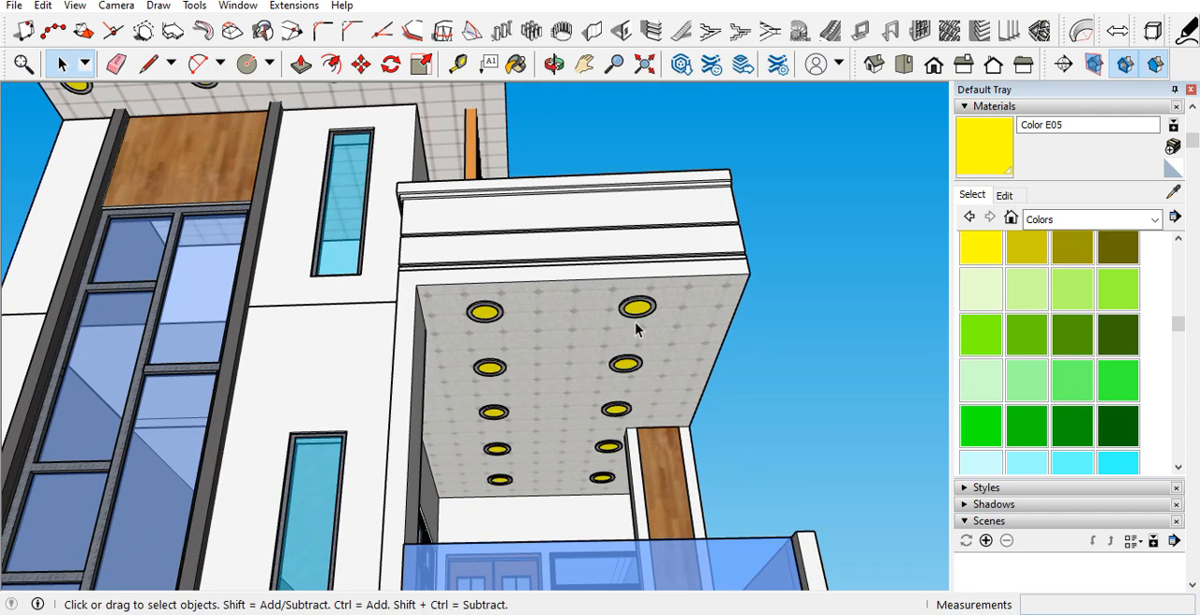
pyautogui.press('m')
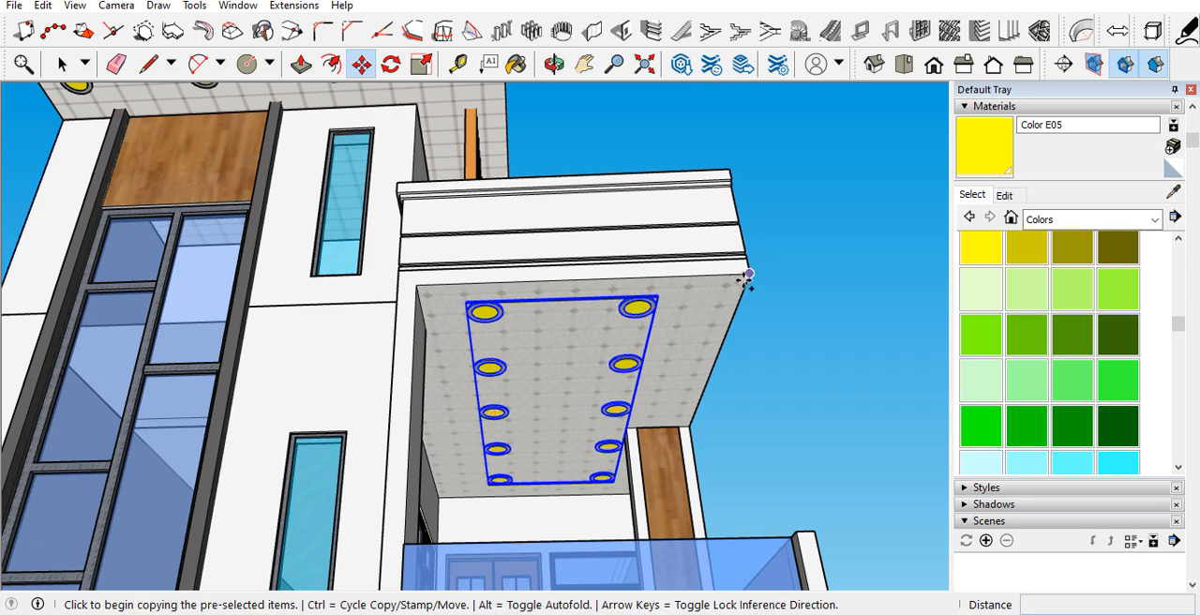
pyautogui.click(747, 277)
pyautogui.scroll(-3, 713, 342)
pyautogui.scroll(2, 755, 528)
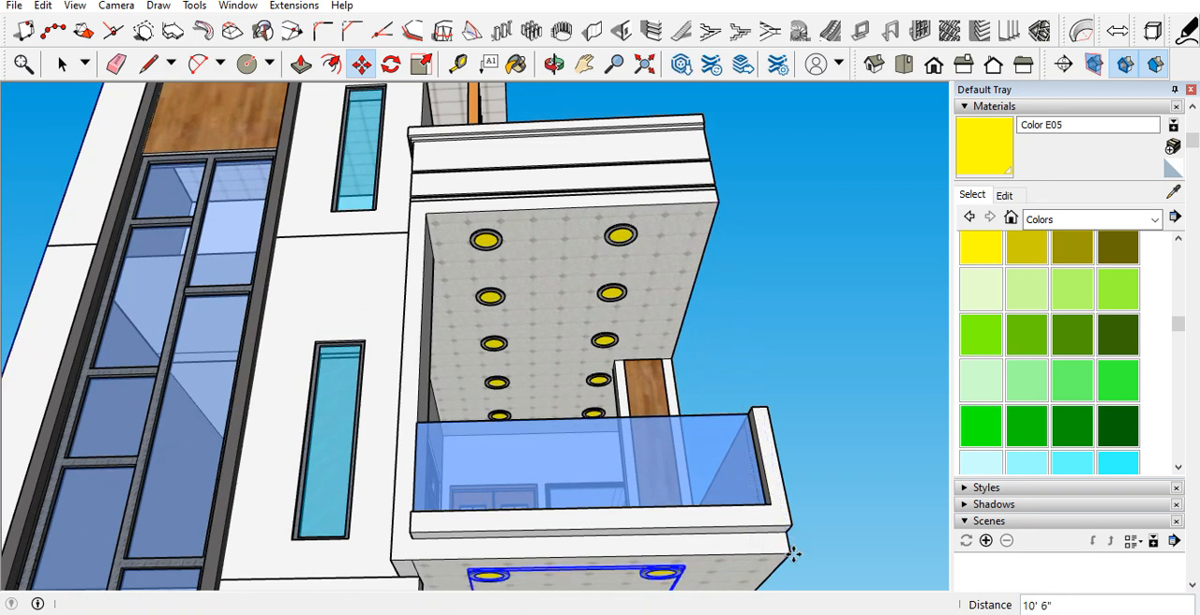
# Step: Examine the front facade and the round ceiling lights under the roof overhang and balconies from several viewpoints
pyautogui.click(793, 554)
pyautogui.scroll(-3, 650, 427)
pyautogui.moveTo(651, 428); pyautogui.dragTo(649, 503, button='middle')
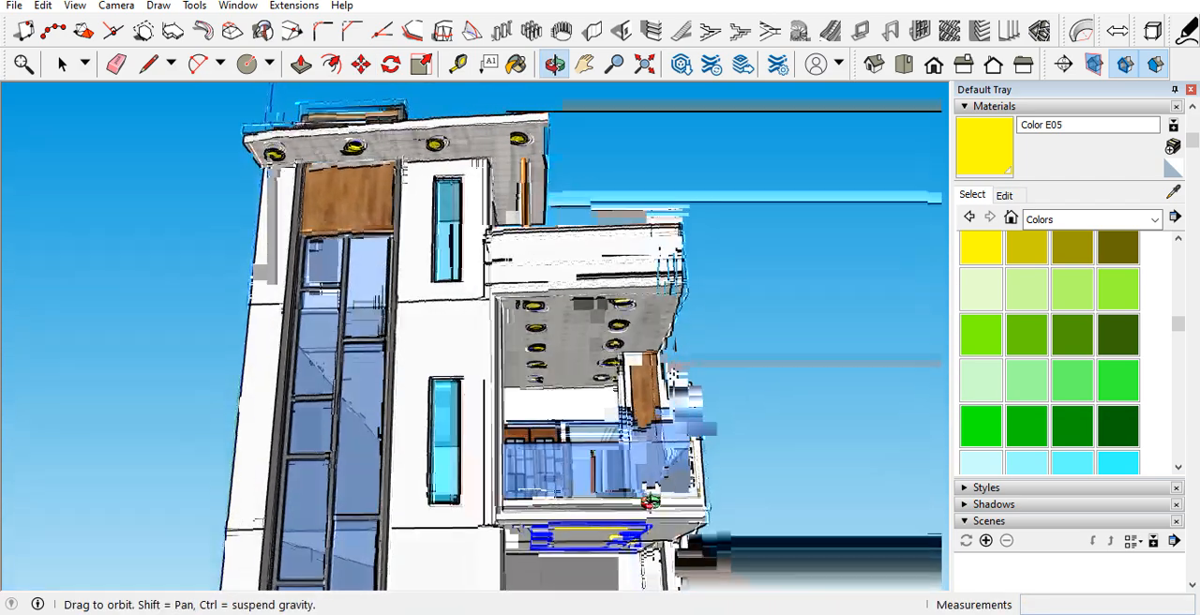
pyautogui.scroll(-3, 728, 367)
pyautogui.click(804, 349)
pyautogui.scroll(-2, 725, 314)
pyautogui.moveTo(692, 369); pyautogui.dragTo(607, 419, button='middle')
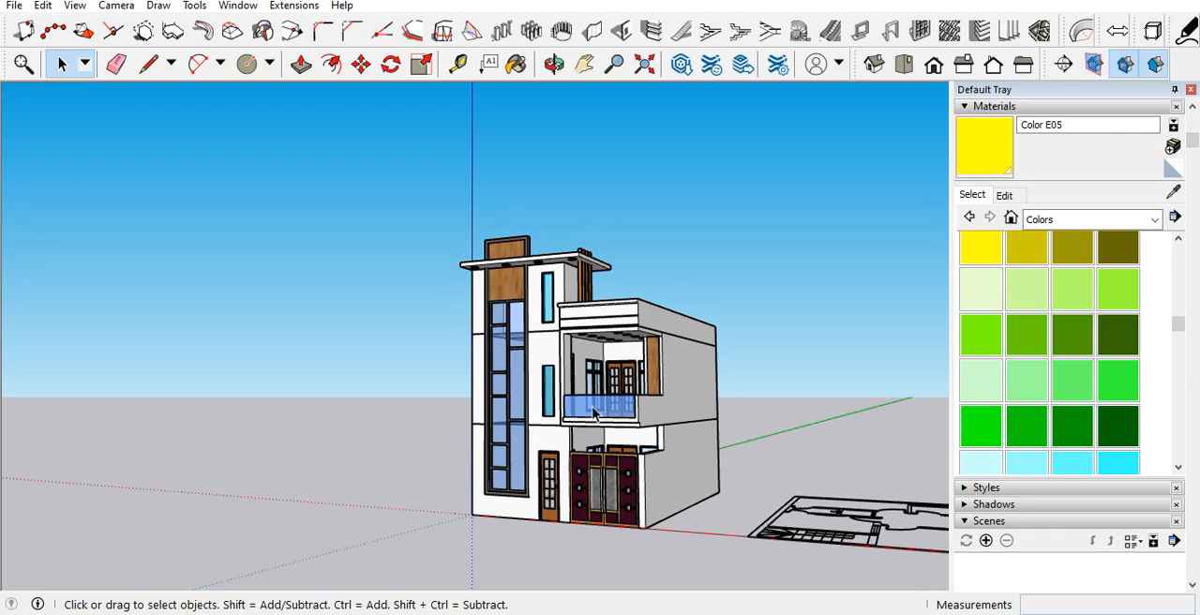
pyautogui.scroll(5, 606, 419)
pyautogui.moveTo(534, 316); pyautogui.dragTo(480, 270, button='middle')
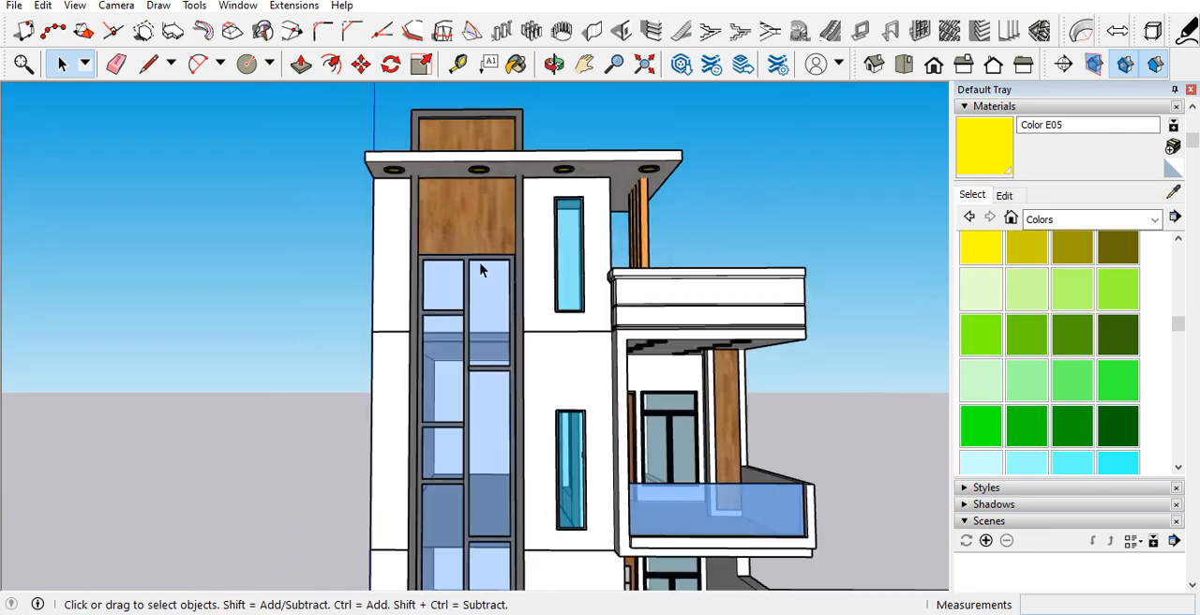
pyautogui.scroll(-5, 480, 270)
pyautogui.scroll(4, 515, 490)
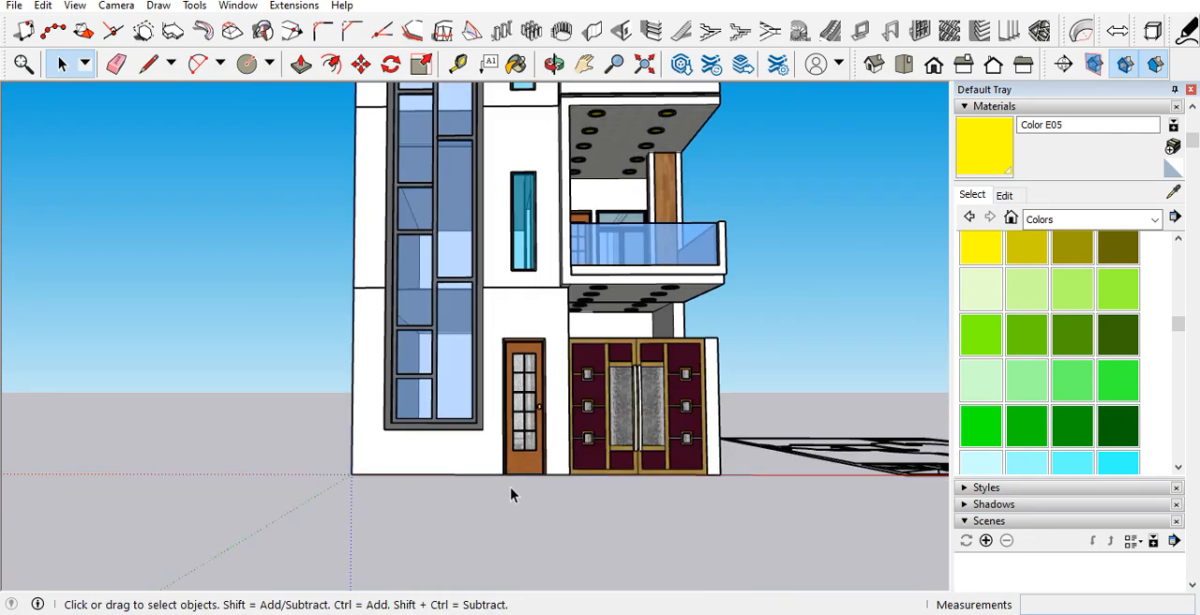
# Step: Examine the ground-floor window, entrance door and gate, and the base of the wall at the front corner
pyautogui.moveTo(513, 493); pyautogui.dragTo(527, 592, button='middle')
pyautogui.scroll(-4, 519, 463)
pyautogui.moveTo(520, 469); pyautogui.dragTo(509, 499, button='middle')
pyautogui.scroll(6, 509, 500)
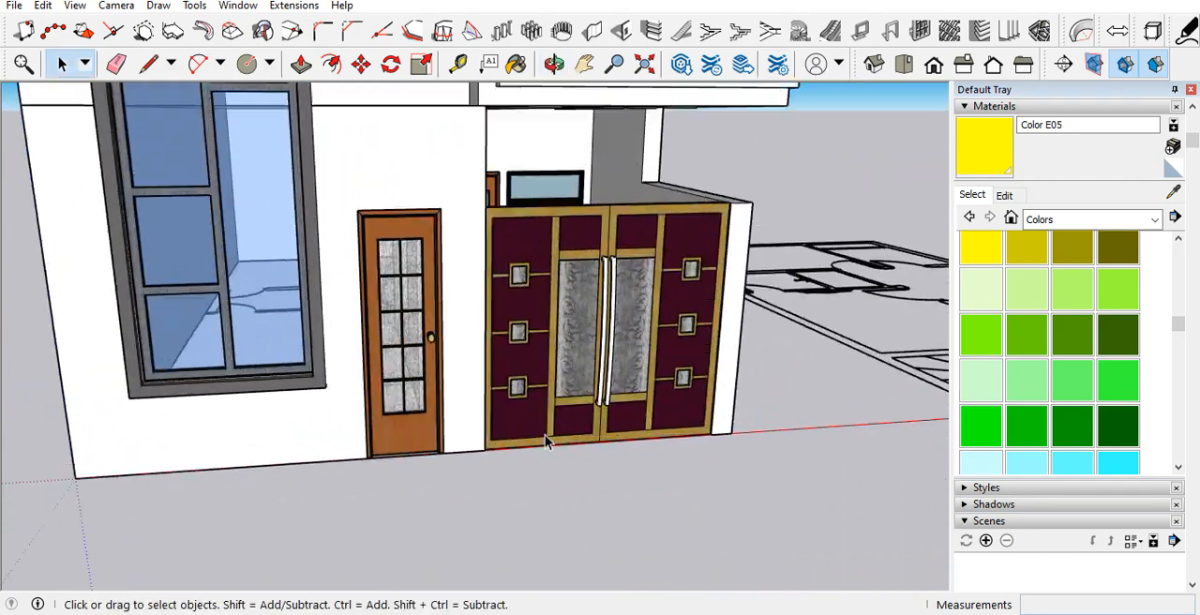
pyautogui.moveTo(545, 434); pyautogui.dragTo(469, 383, button='middle')
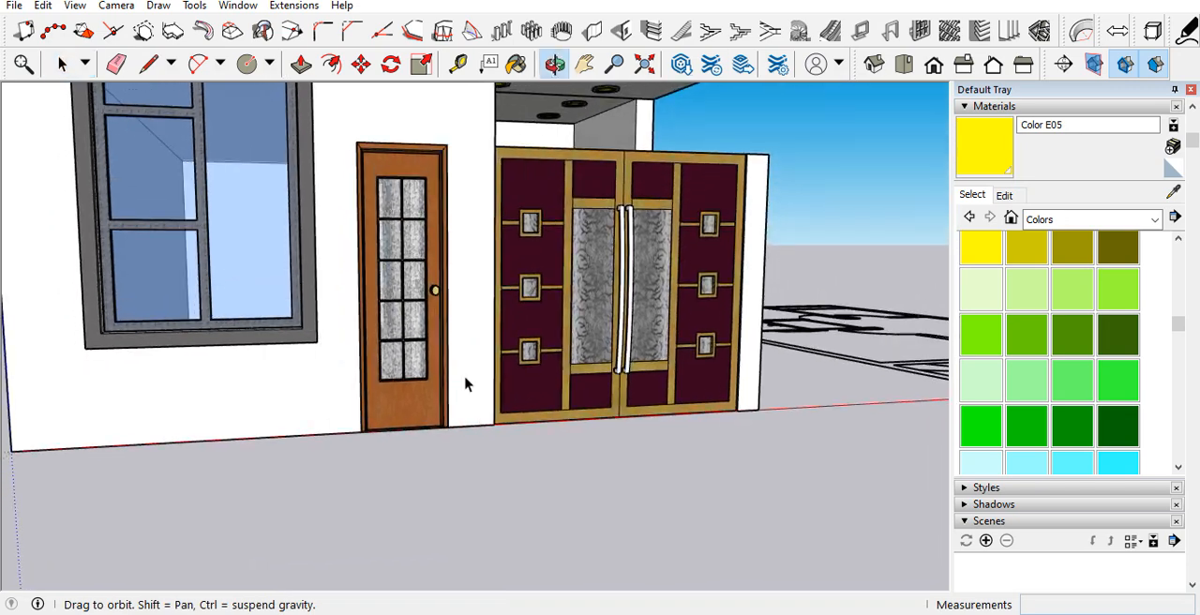
pyautogui.scroll(-3, 412, 401)
pyautogui.scroll(3, 410, 398)
pyautogui.scroll(-5, 421, 291)
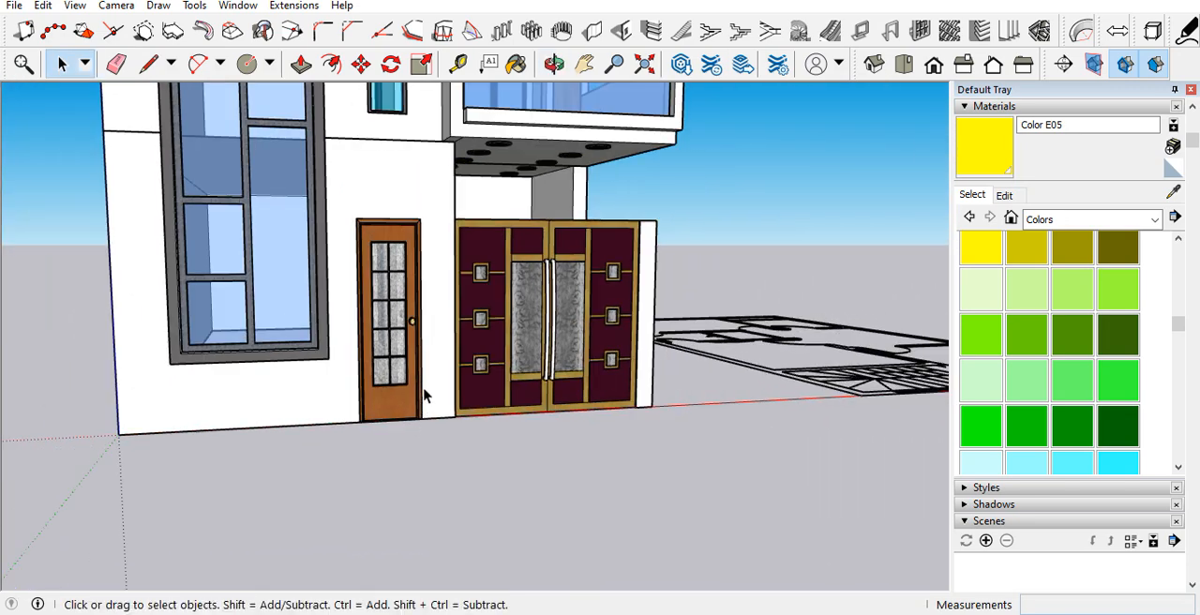
pyautogui.moveTo(502, 398); pyautogui.dragTo(569, 395, button='middle')
pyautogui.scroll(3, 348, 420)
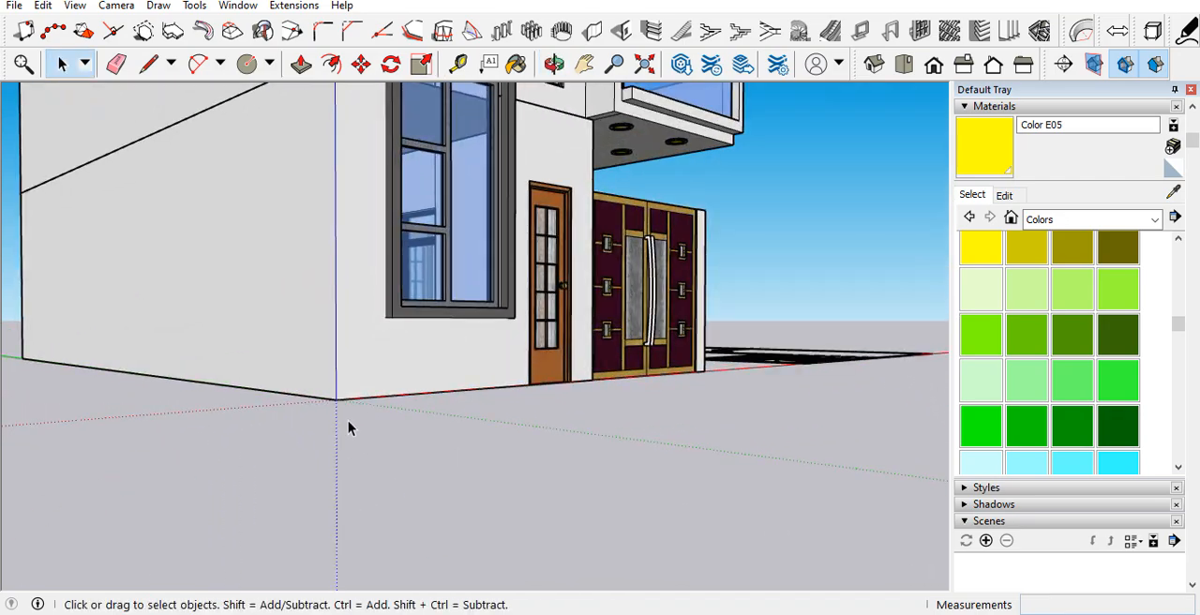
# Step: Inside the wall group, outline the front wall's underside with a 9" line and try to pull that face downward
pyautogui.scroll(-3, 426, 415)
pyautogui.moveTo(426, 415); pyautogui.dragTo(434, 163, button='middle')
pyautogui.scroll(3, 423, 171)
pyautogui.scroll(4, 422, 171)
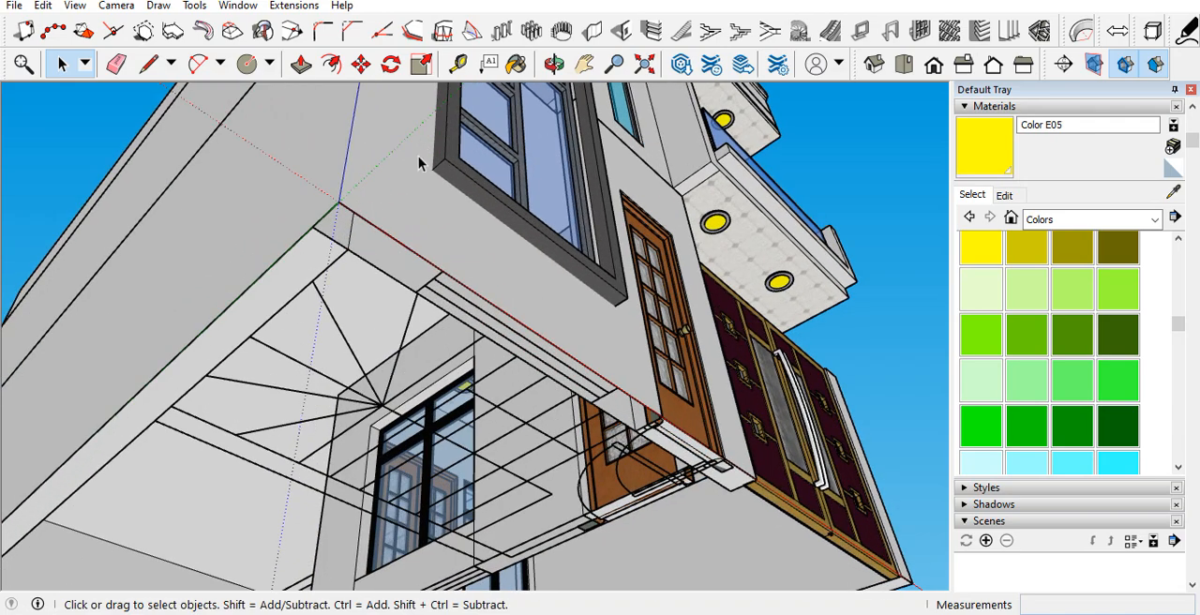
pyautogui.doubleClick(365, 234)
pyautogui.moveTo(371, 231); pyautogui.dragTo(417, 131, button='middle')
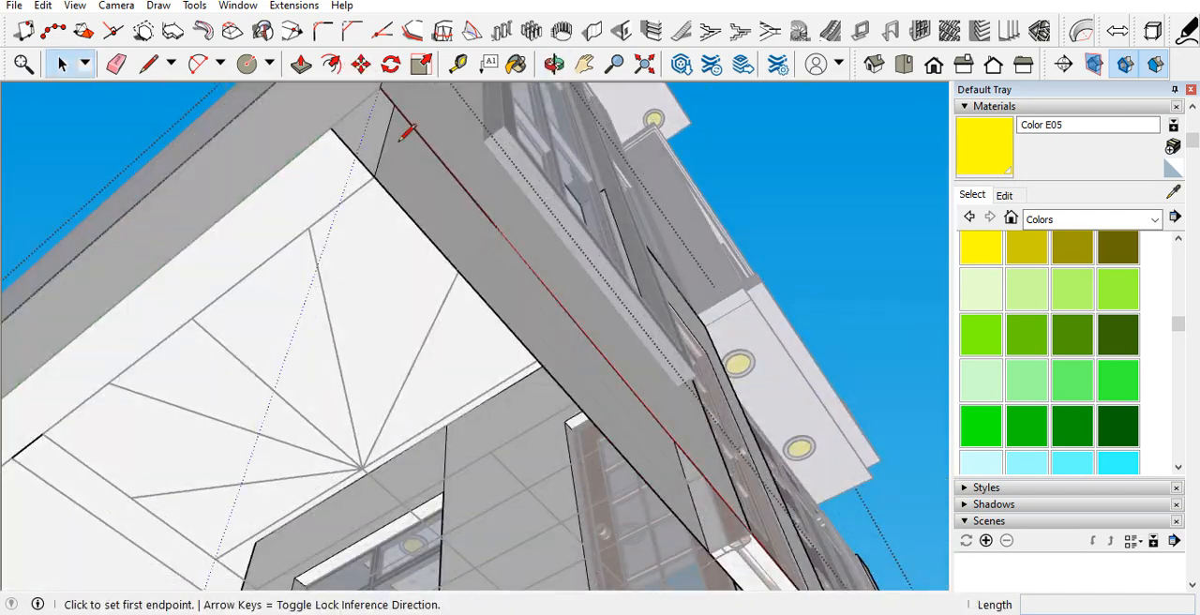
pyautogui.click(333, 127)
pyautogui.scroll(-1, 353, 125)
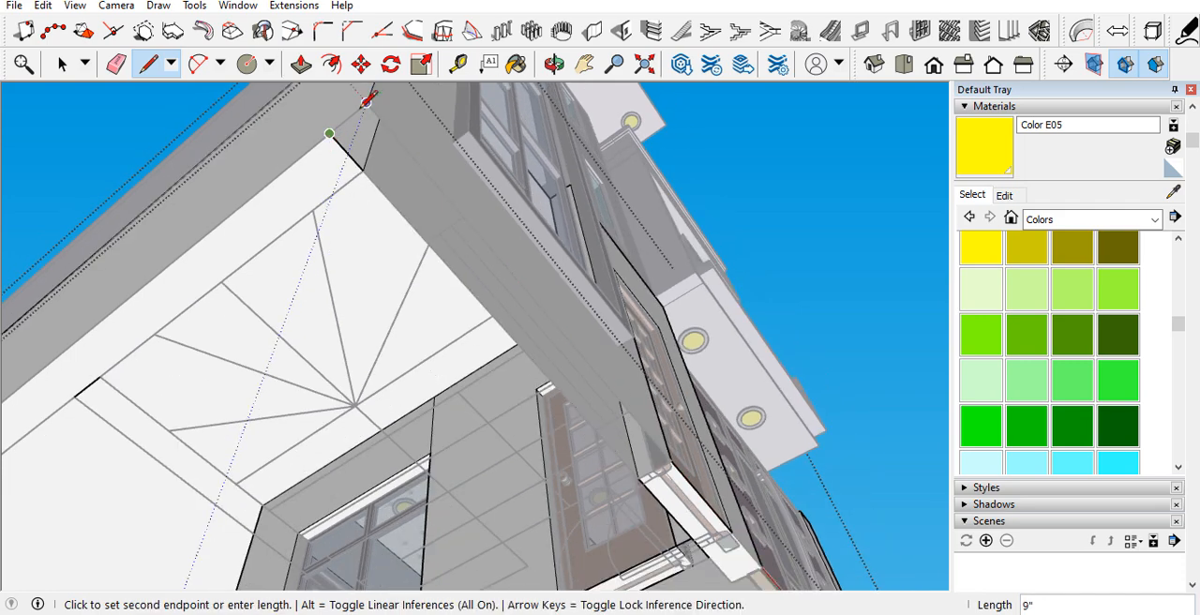
pyautogui.click(368, 97)
pyautogui.moveTo(325, 134); pyautogui.dragTo(316, 290, button='middle')
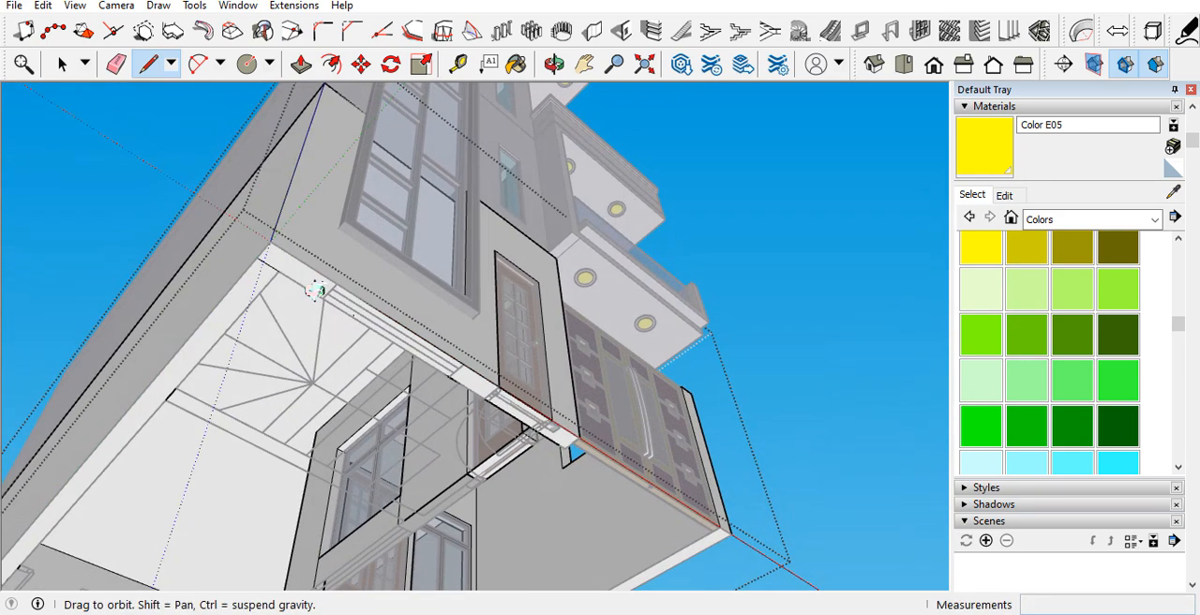
pyautogui.press('p')
pyautogui.click(311, 300)
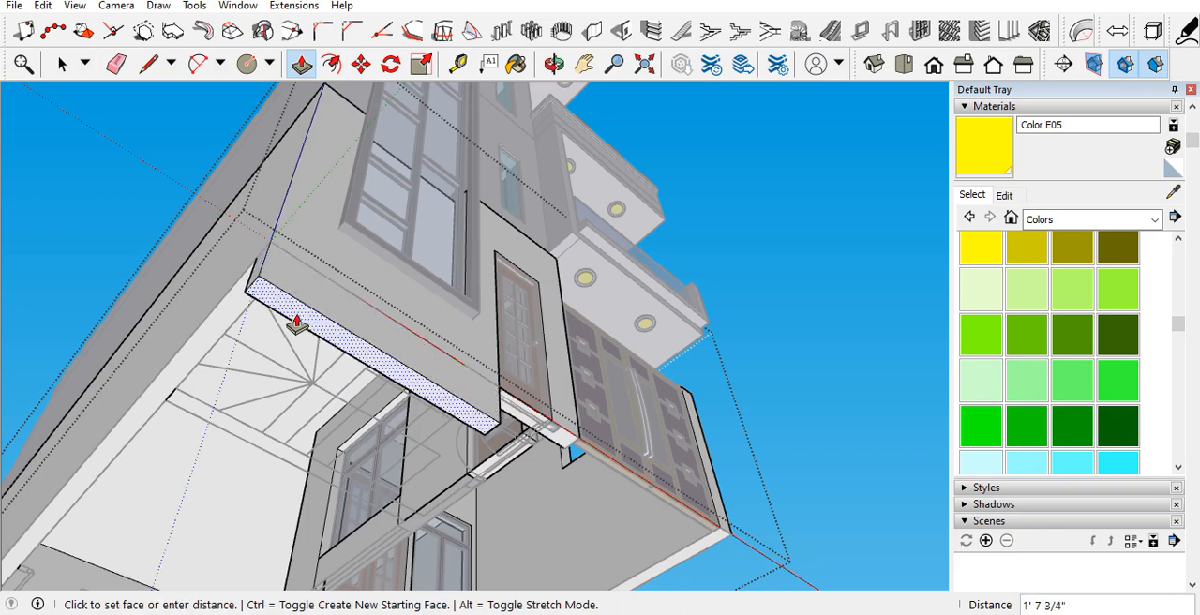
pyautogui.click(296, 323)
pyautogui.press('space')
# Step: Draw a 12' 9" by 9" rectangle on the front wall's underside, from the gate to the stair-side corner, and pull it down 3'
pyautogui.moveTo(321, 294); pyautogui.dragTo(693, 287, button='middle')
pyautogui.scroll(10, 406, 439)
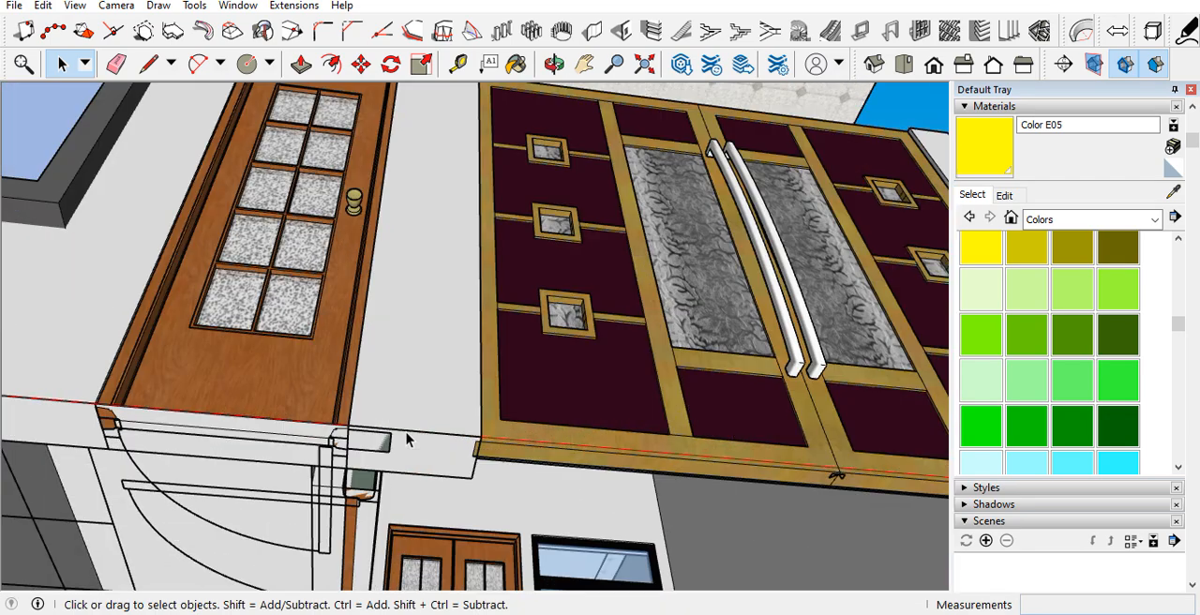
pyautogui.click(472, 476)
pyautogui.scroll(-6, 553, 403)
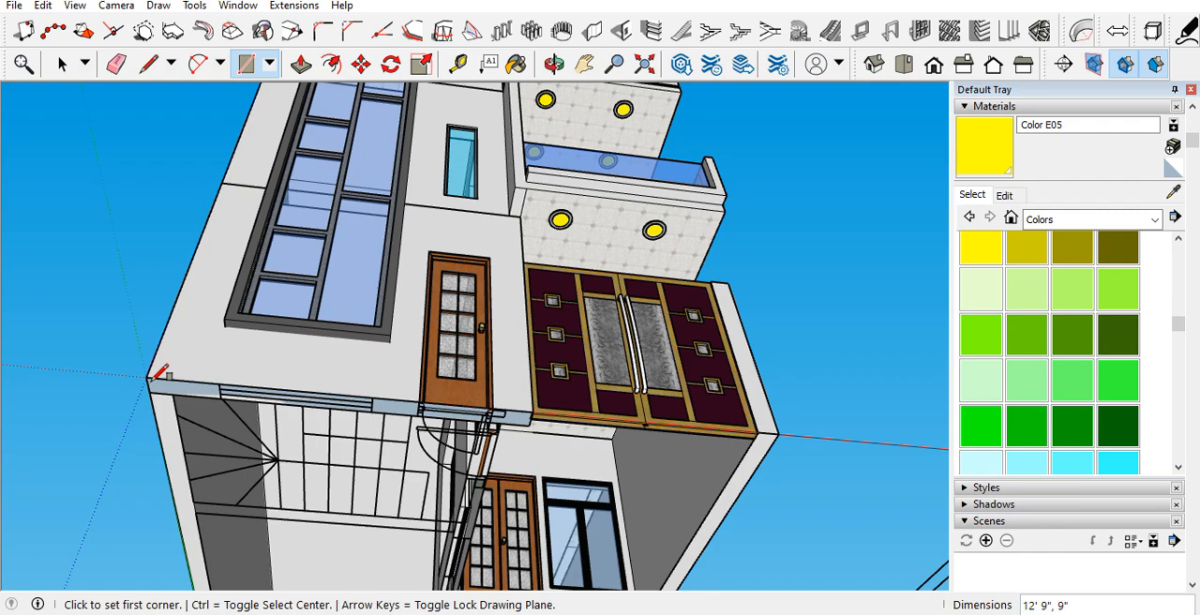
pyautogui.press('p')
pyautogui.click(165, 386)
pyautogui.write("3'")
pyautogui.press('Return')
# Step: Copy the base wall's end edge 9" inward at the stair-side corner and pull the resulting face 37' 5" along the long side wall
pyautogui.scroll(-4, 232, 394)
pyautogui.moveTo(166, 453); pyautogui.dragTo(772, 373, button='middle')
pyautogui.press('space')
pyautogui.scroll(5, 734, 328)
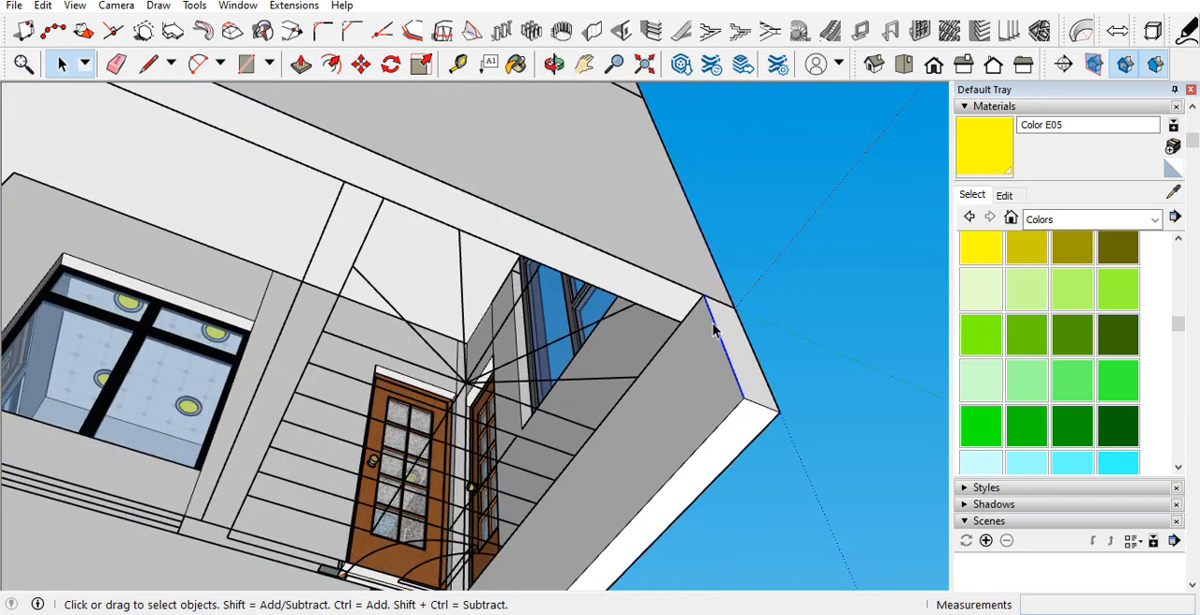
pyautogui.press('m')
pyautogui.click(703, 296)
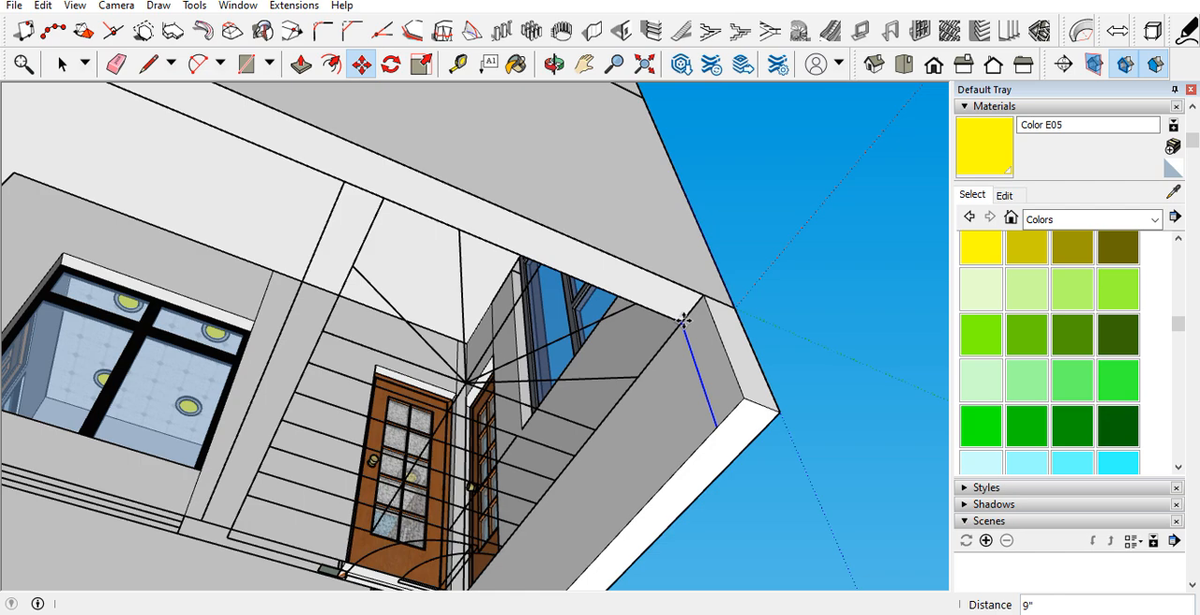
pyautogui.click(684, 321)
pyautogui.press('l')
pyautogui.press('p')
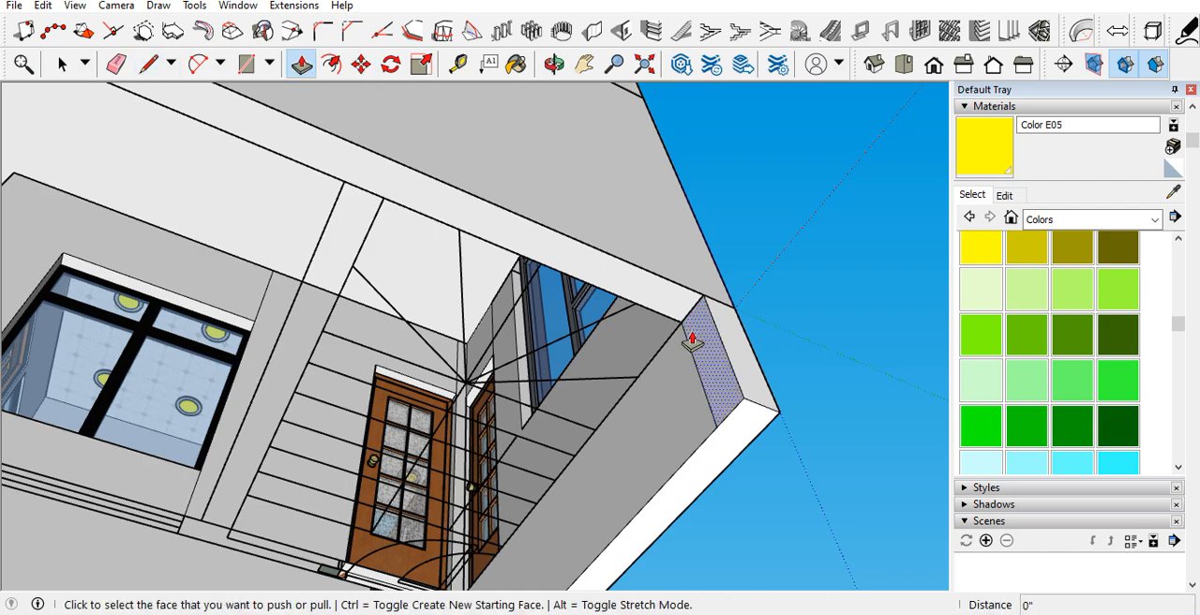
pyautogui.click(690, 344)
pyautogui.scroll(-6, 646, 341)
pyautogui.scroll(-3, 648, 342)
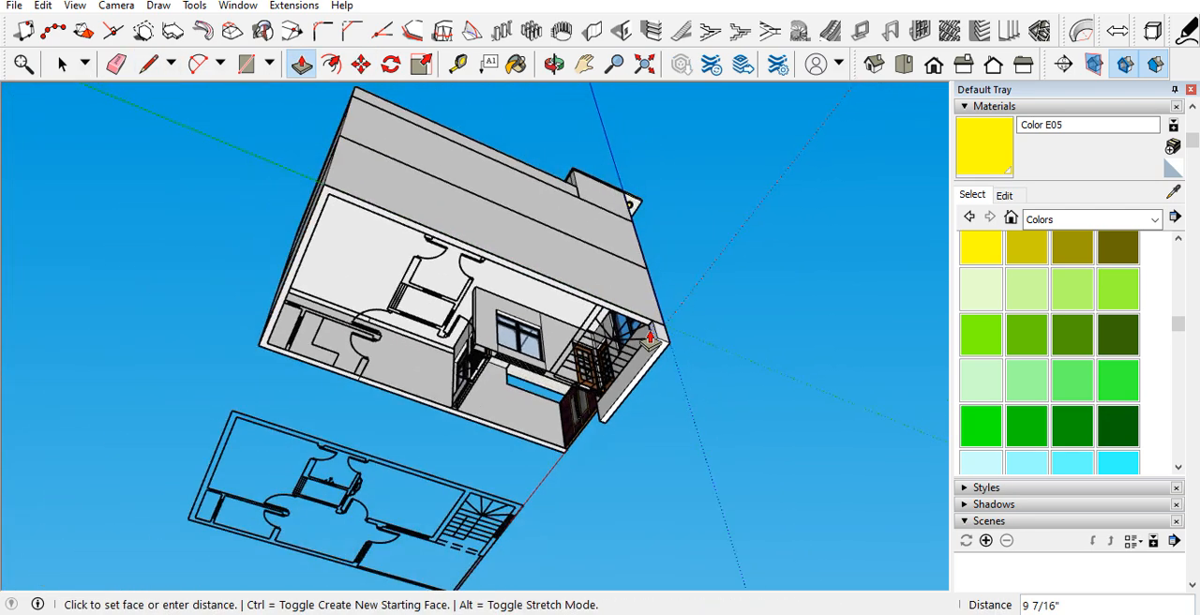
pyautogui.scroll(10, 289, 247)
pyautogui.moveTo(303, 265); pyautogui.dragTo(728, 195, button='middle')
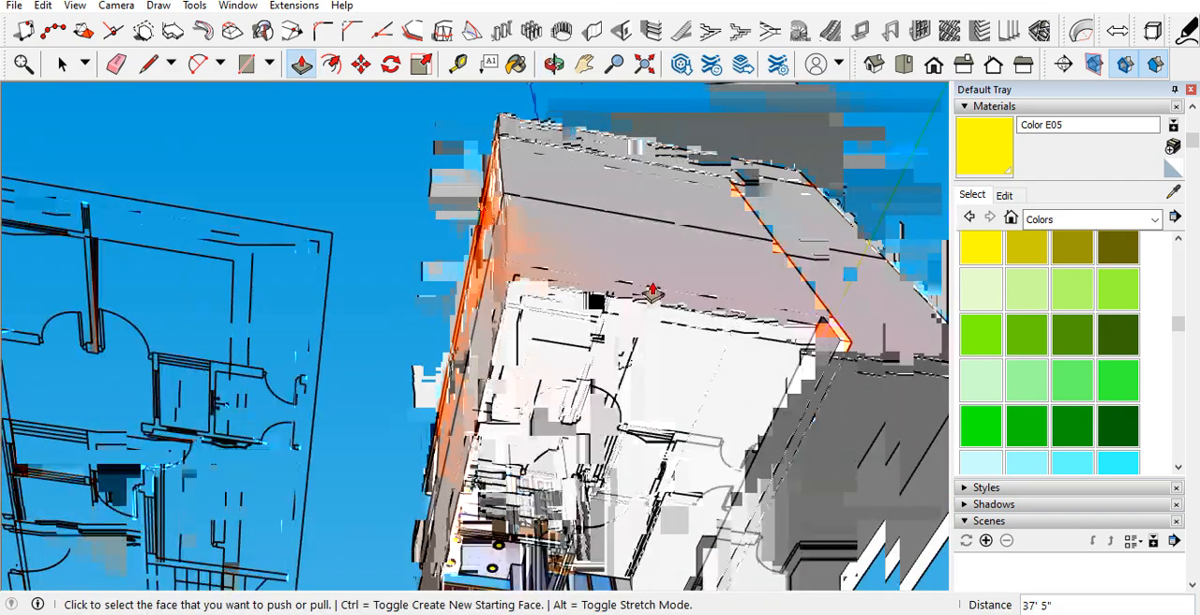
# Step: Copy the base wall's edge 9" inward at the first rear corner and pull the resulting face 20' 9" along the rear wall
pyautogui.scroll(6, 652, 293)
pyautogui.press('space')
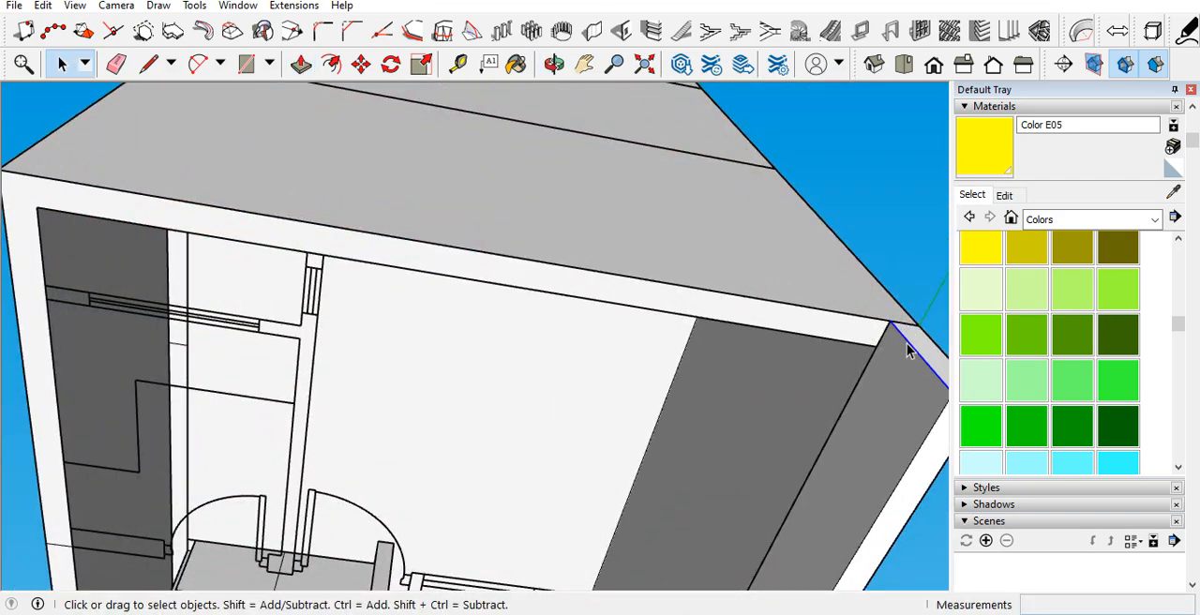
pyautogui.press('m')
pyautogui.click(889, 321)
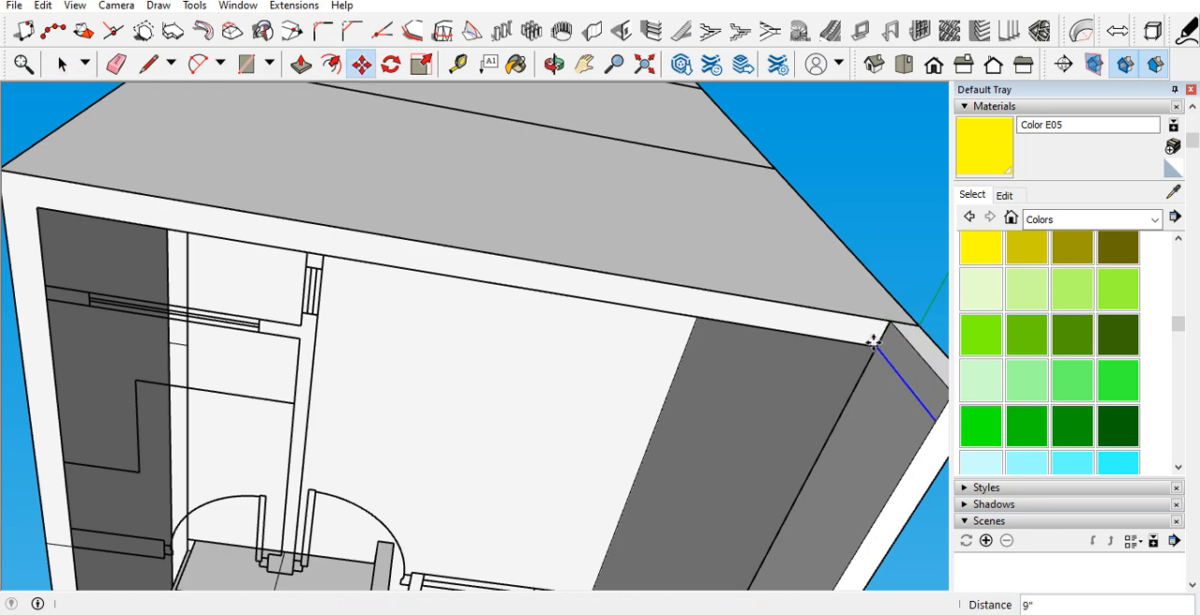
pyautogui.press('p')
pyautogui.click(893, 361)
pyautogui.scroll(-4, 785, 347)
pyautogui.scroll(3, 377, 336)
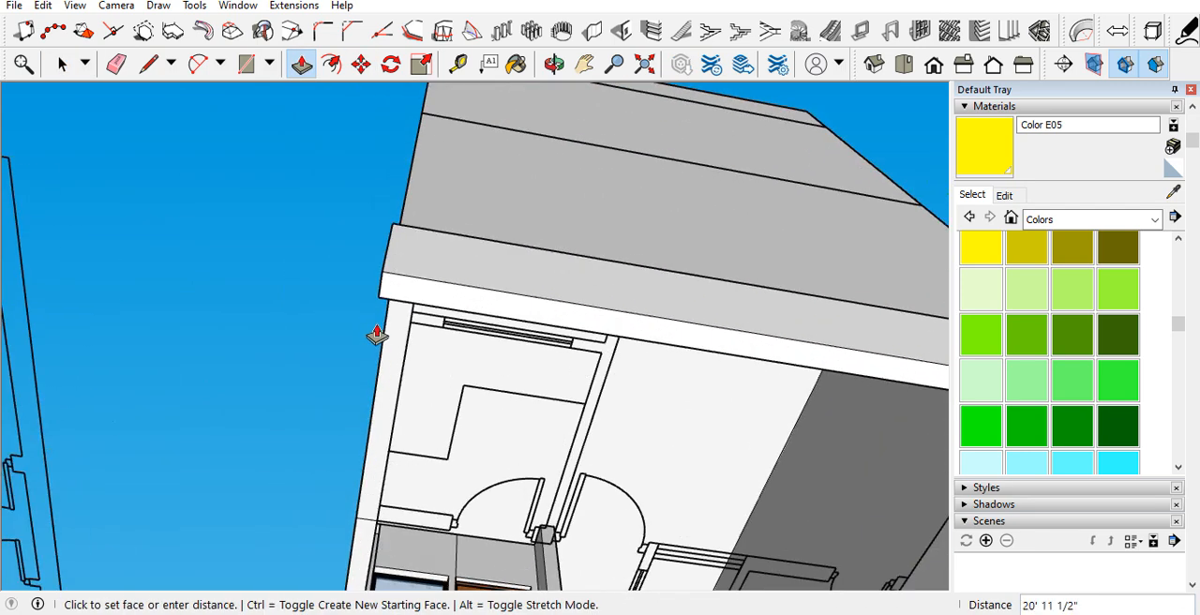
pyautogui.moveTo(381, 349); pyautogui.dragTo(640, 270, button='middle')
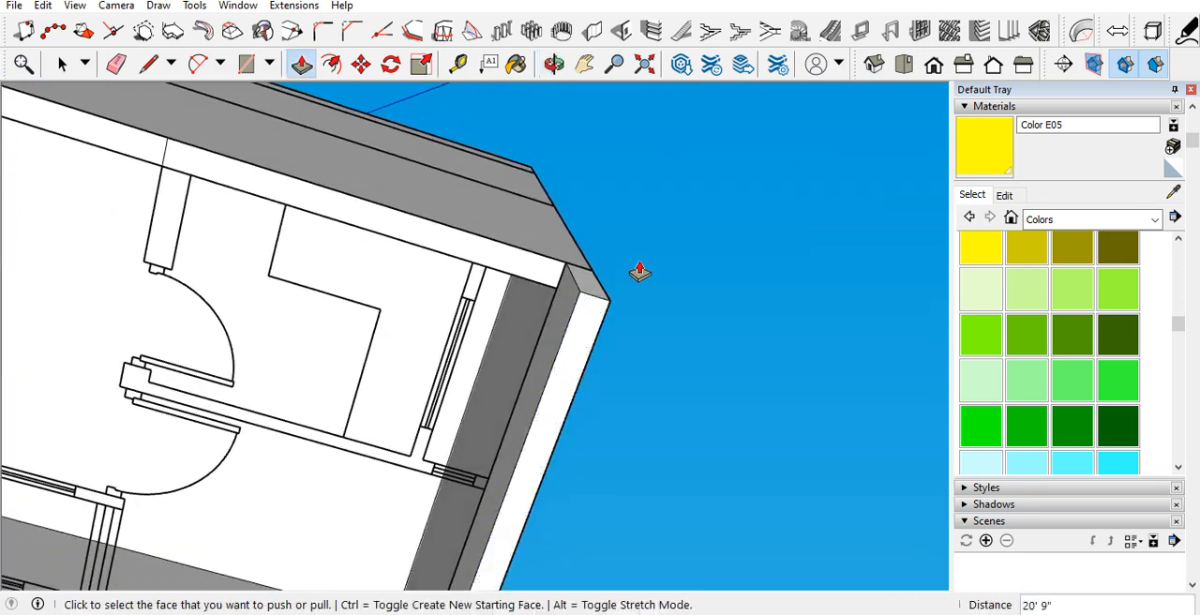
# Step: Copy the base wall's edge 9" inward at the other rear corner and pull the face 37' 5" along the gate-side wall to the front
pyautogui.scroll(2, 600, 281)
pyautogui.press('space')
pyautogui.press('m')
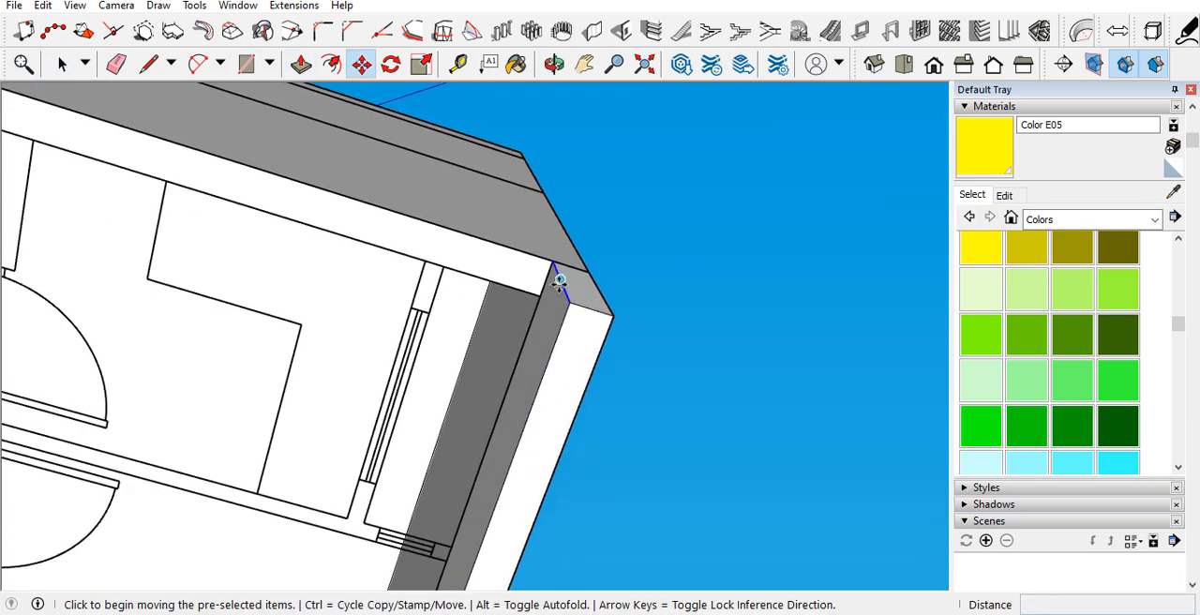
pyautogui.click(552, 267)
pyautogui.press('p')
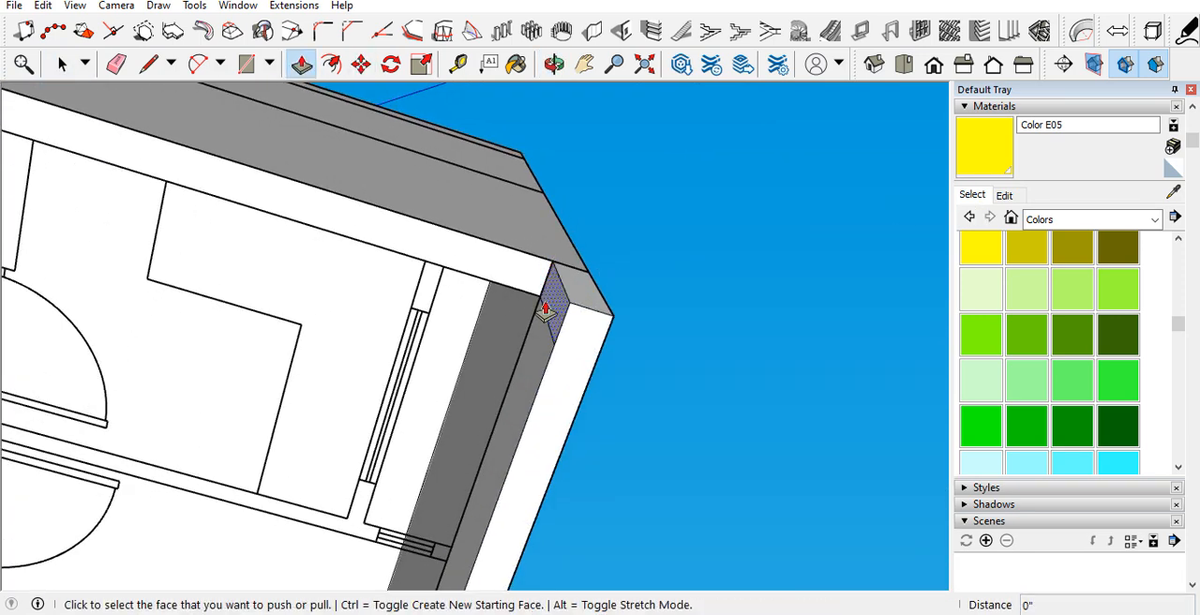
pyautogui.click(530, 324)
pyautogui.scroll(-5, 530, 323)
pyautogui.scroll(6, 295, 282)
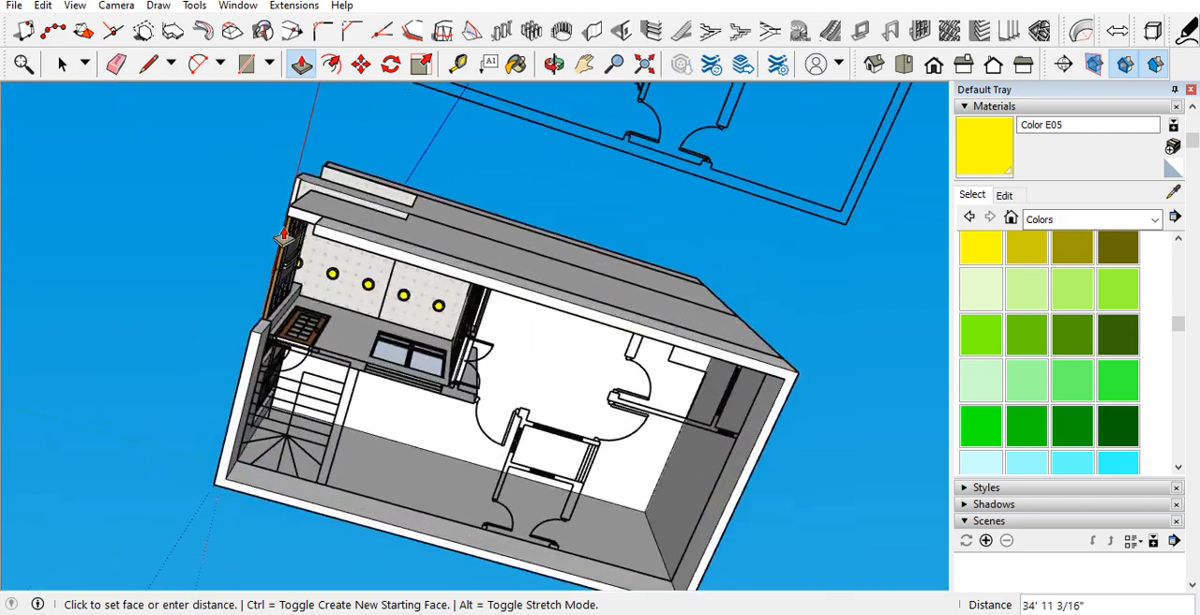
pyautogui.press('Escape')
pyautogui.moveTo(225, 461); pyautogui.dragTo(731, 373, button='middle')
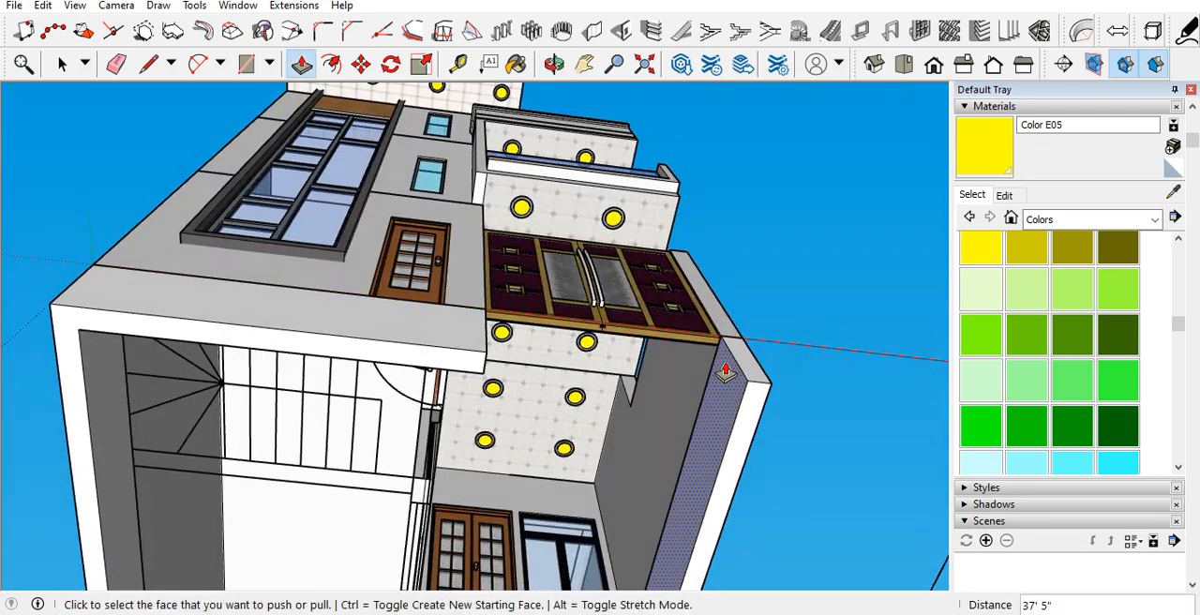
# Step: Copy the base wall's edge 9" inward at the gate-side front corner and pull the face 8' beneath the gate to close the base
pyautogui.scroll(5, 731, 373)
pyautogui.press('space')
pyautogui.press('m')
pyautogui.press('ctrl')
pyautogui.click(784, 429)
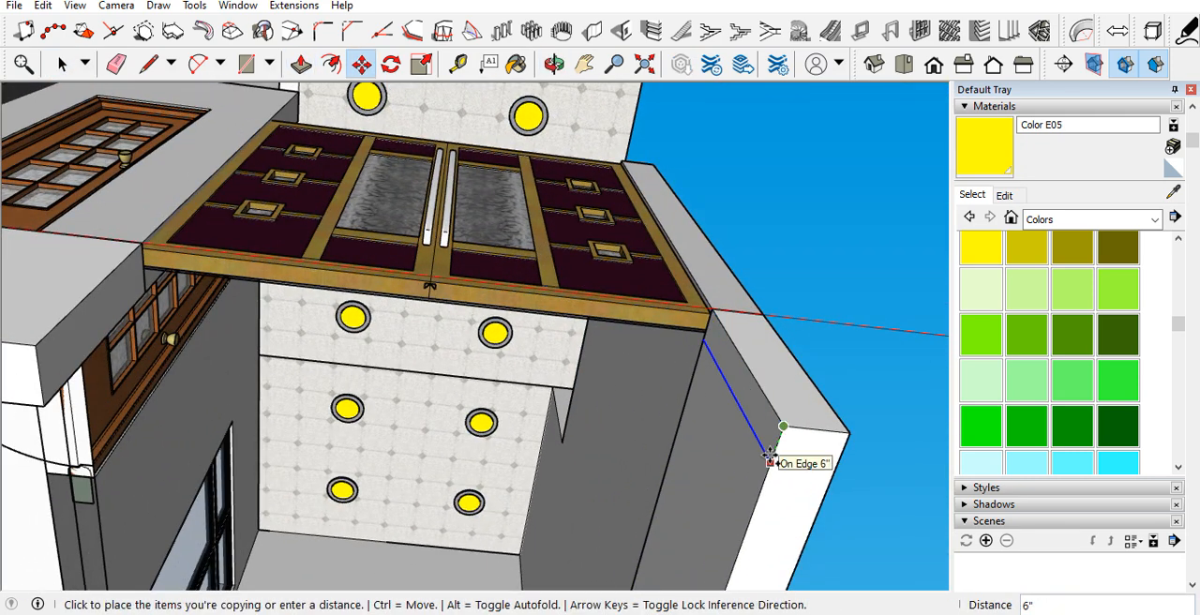
pyautogui.write('9')
pyautogui.press('Return')
pyautogui.press('p')
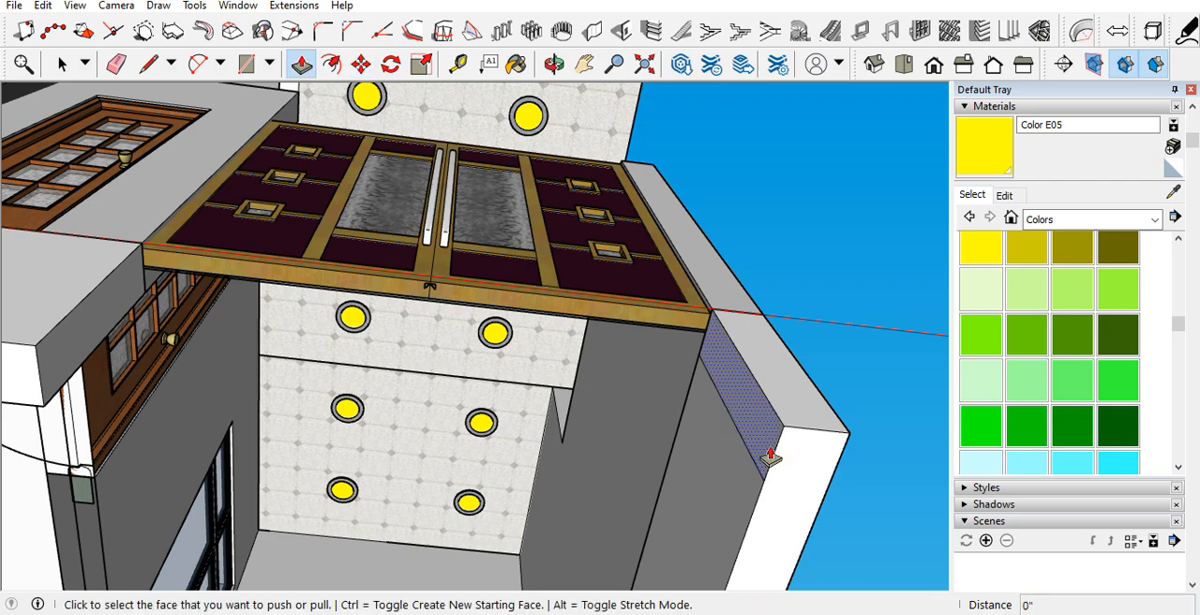
pyautogui.click(768, 454)
pyautogui.scroll(-5, 606, 419)
pyautogui.click(327, 347)
# Step: Erase the vertical seam on the base wall's front face between the door and the gate
pyautogui.moveTo(450, 361); pyautogui.dragTo(665, 241, button='middle')
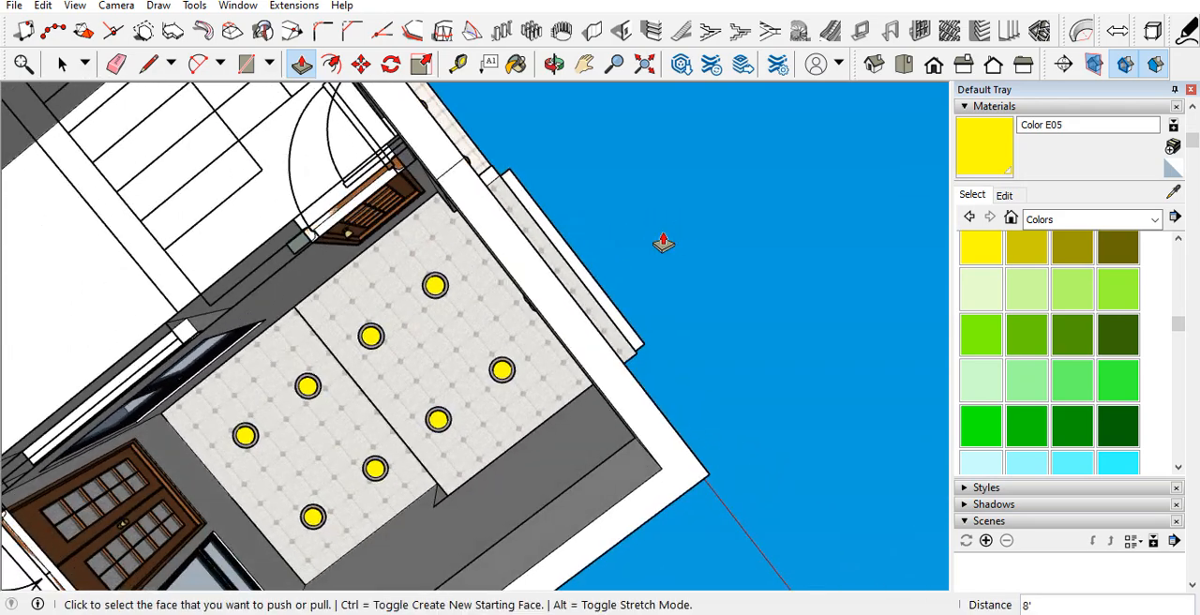
pyautogui.moveTo(590, 265); pyautogui.dragTo(415, 415, button='middle')
pyautogui.scroll(-4, 416, 415)
pyautogui.scroll(3, 391, 456)
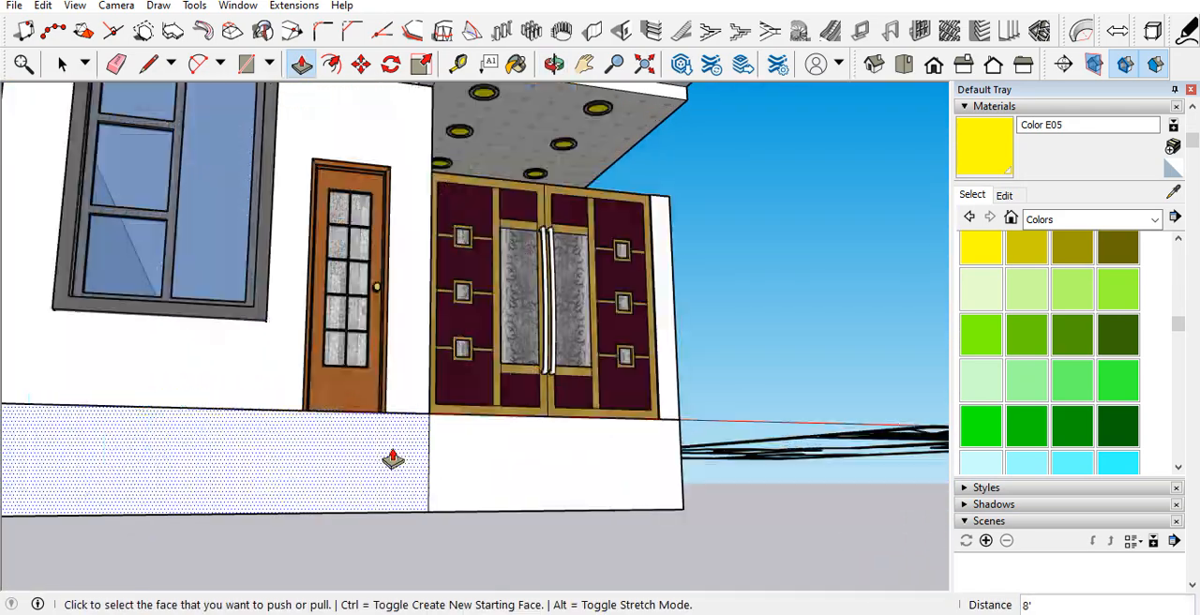
pyautogui.press('e')
pyautogui.press('space')
# Step: Examine the open floor area of the entrance porch behind the gate and the surrounding base walls
pyautogui.moveTo(434, 458)
pyautogui.mouseDown(button='middle')
pyautogui.moveTo(356, 495)
pyautogui.moveTo(296, 606)
pyautogui.mouseUp(button='middle')
pyautogui.moveTo(549, 379); pyautogui.dragTo(452, 402, button='middle')
pyautogui.scroll(4, 522, 372)
pyautogui.scroll(4, 517, 371)
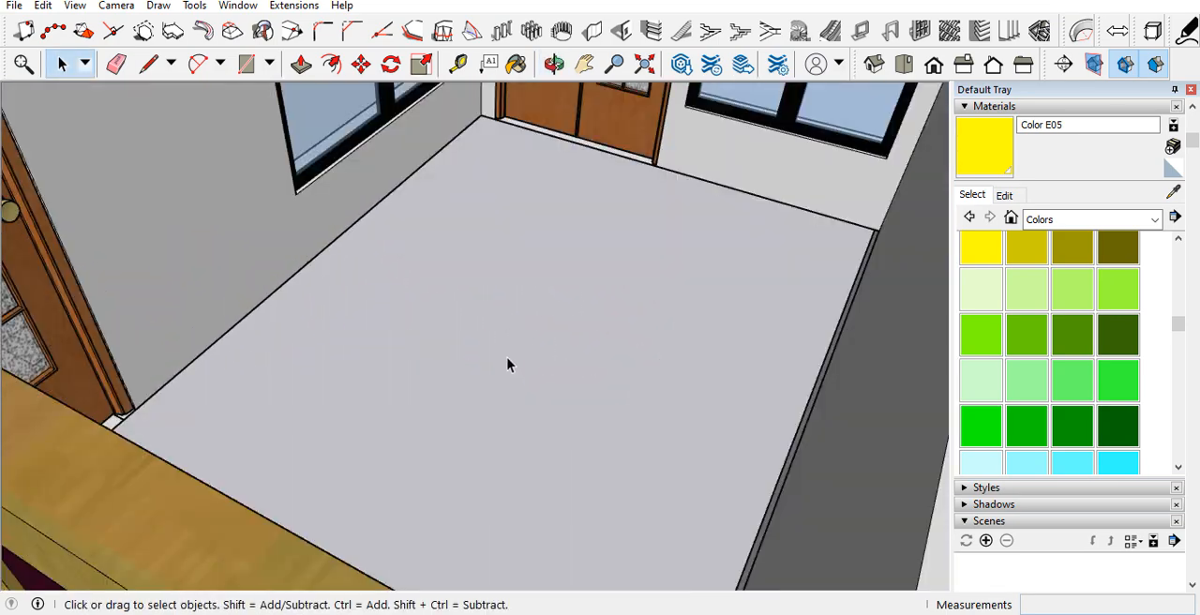
pyautogui.scroll(-3, 544, 323)
pyautogui.moveTo(547, 326); pyautogui.dragTo(328, 372, button='middle')
pyautogui.scroll(3, 154, 333)
pyautogui.moveTo(172, 341); pyautogui.dragTo(168, 263, button='middle')
pyautogui.scroll(3, 184, 259)
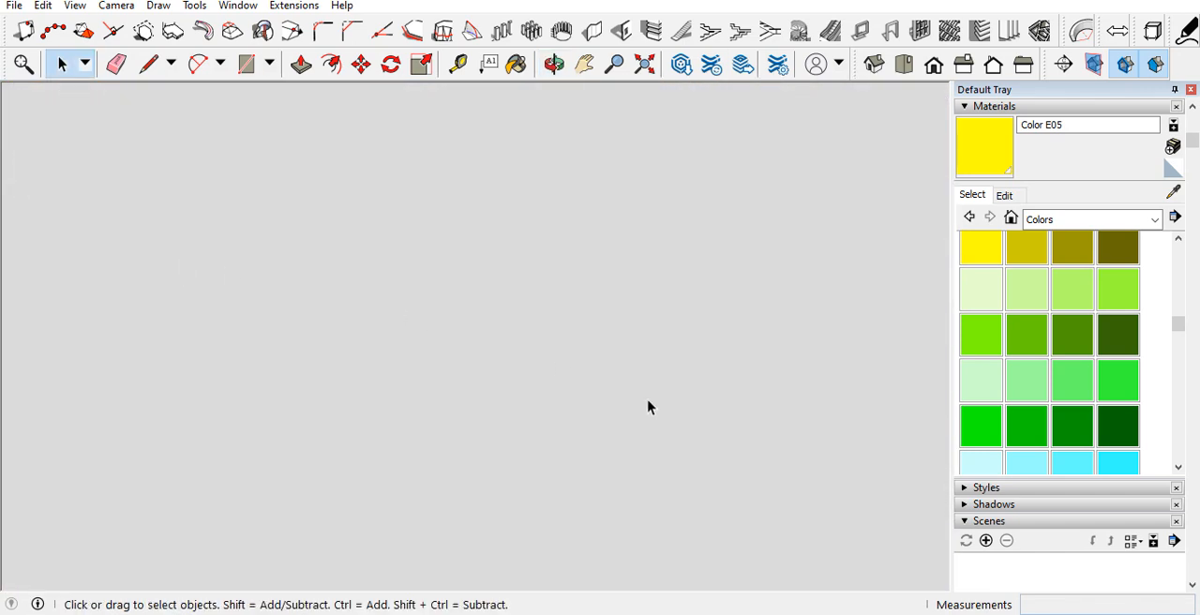
pyautogui.scroll(-8, 503, 421)
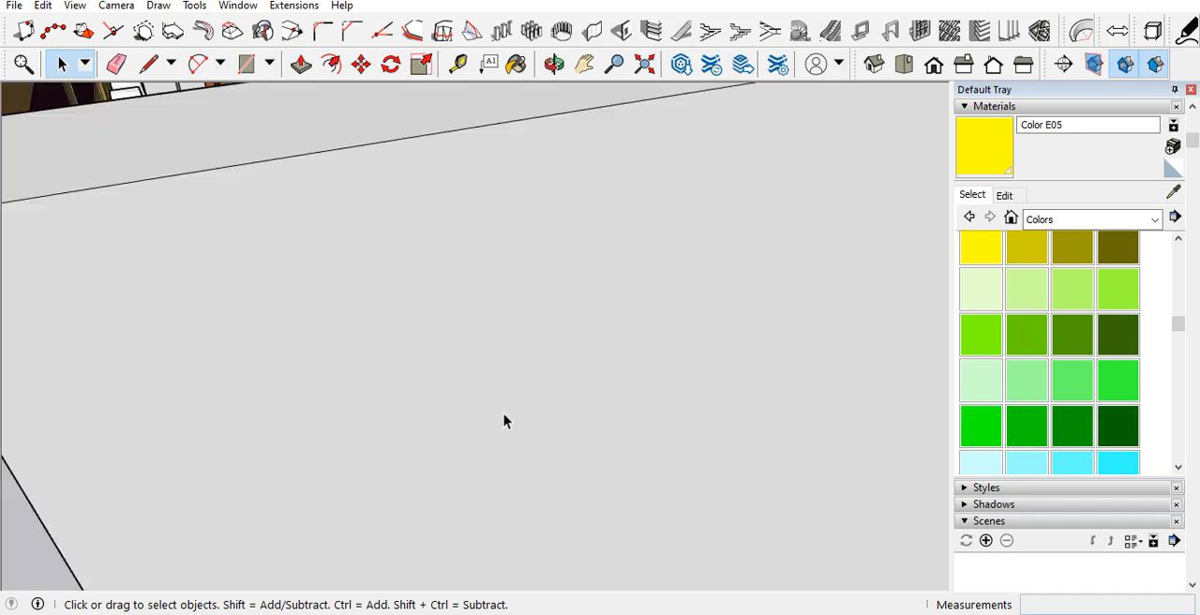
# Step: Make the whole base wall beneath the house into a single group
pyautogui.moveTo(287, 331); pyautogui.dragTo(638, 279, button='middle')
pyautogui.scroll(-7, 639, 296)
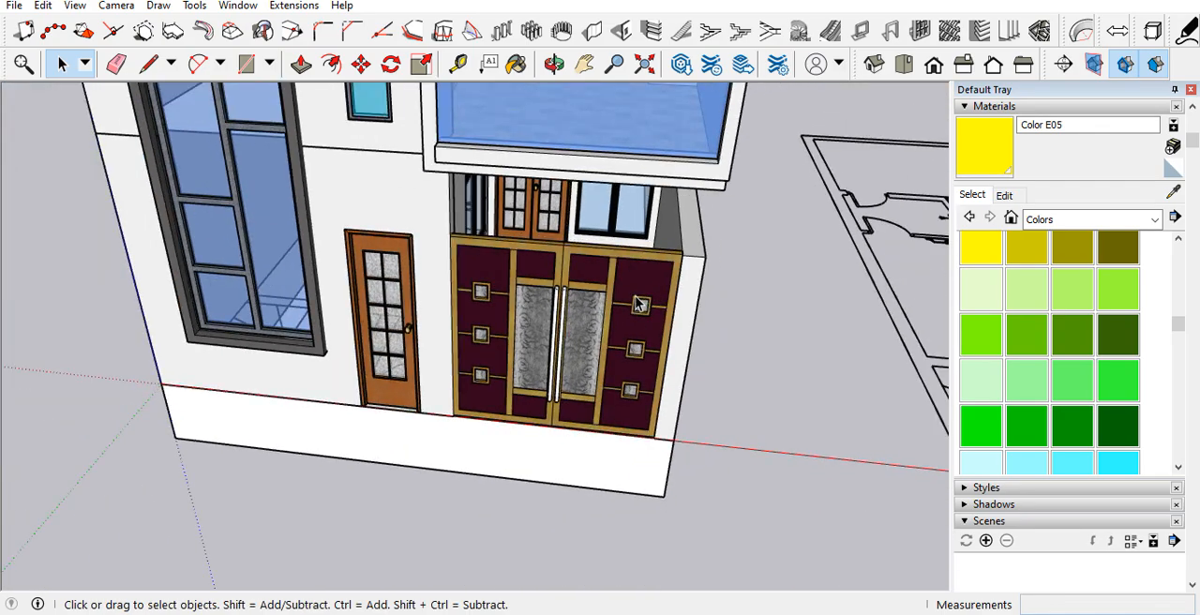
pyautogui.scroll(3, 535, 343)
pyautogui.moveTo(538, 343); pyautogui.dragTo(578, 332, button='middle')
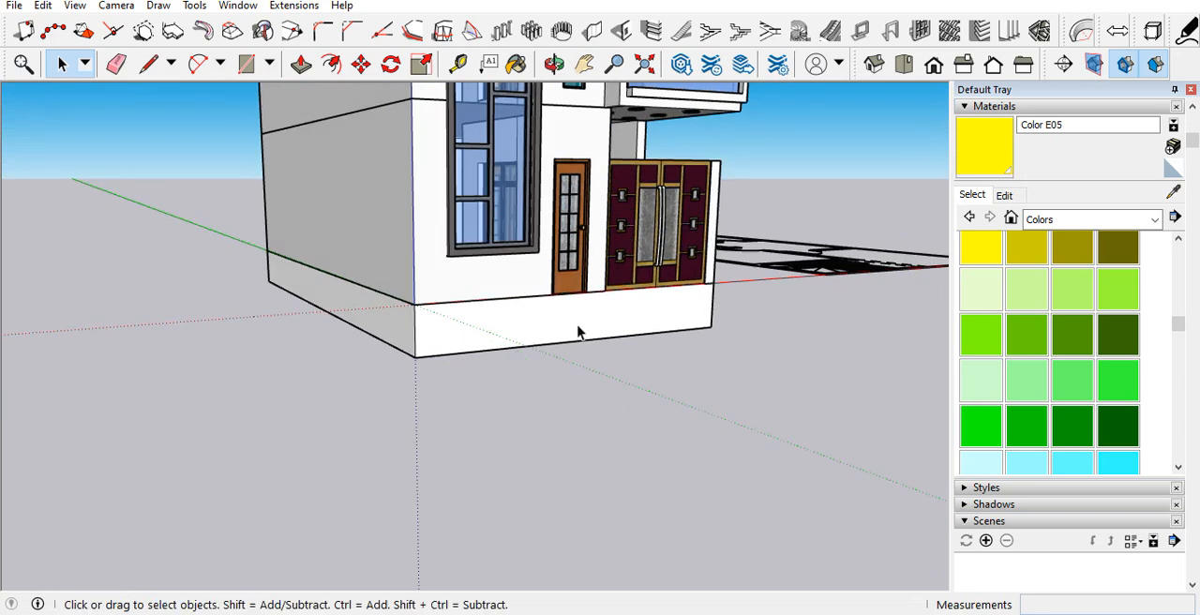
pyautogui.scroll(2, 423, 327)
pyautogui.click(424, 330)
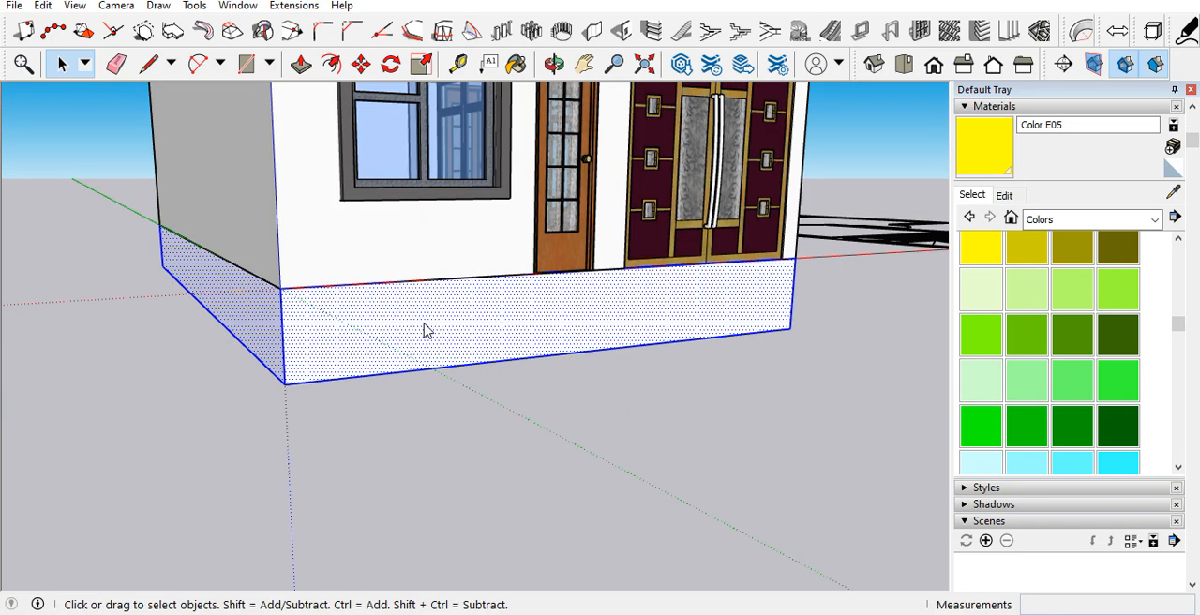
pyautogui.rightClick(423, 330)
pyautogui.click(497, 217)
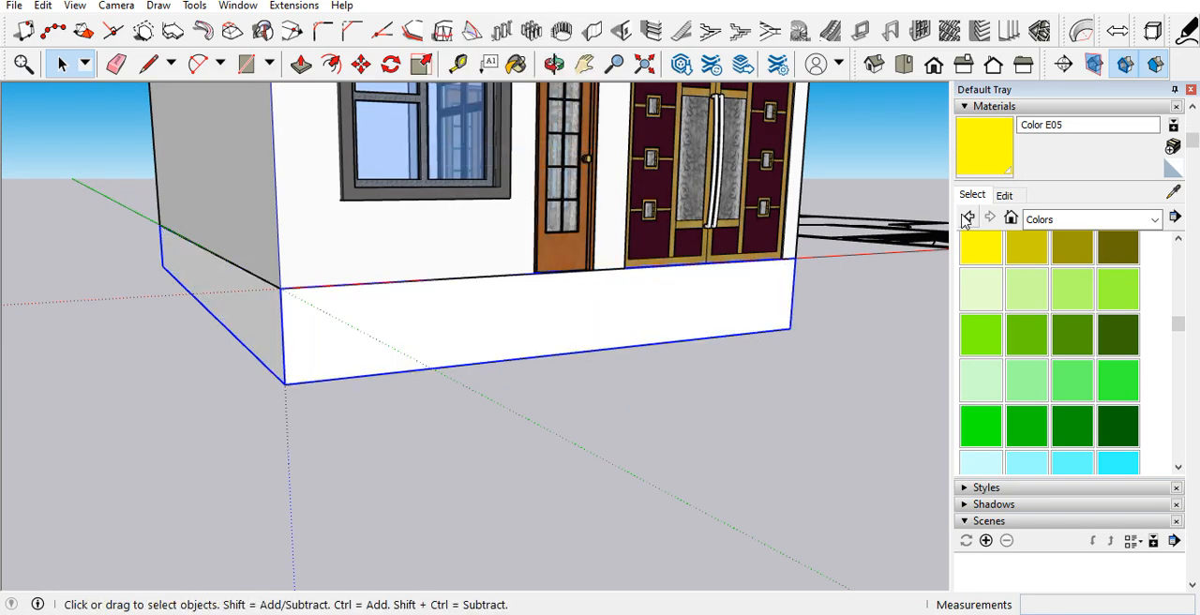
# Step: Paint the base wall group with the Stone Brushed Khaki material from the Stone collection
pyautogui.click(1039, 221)
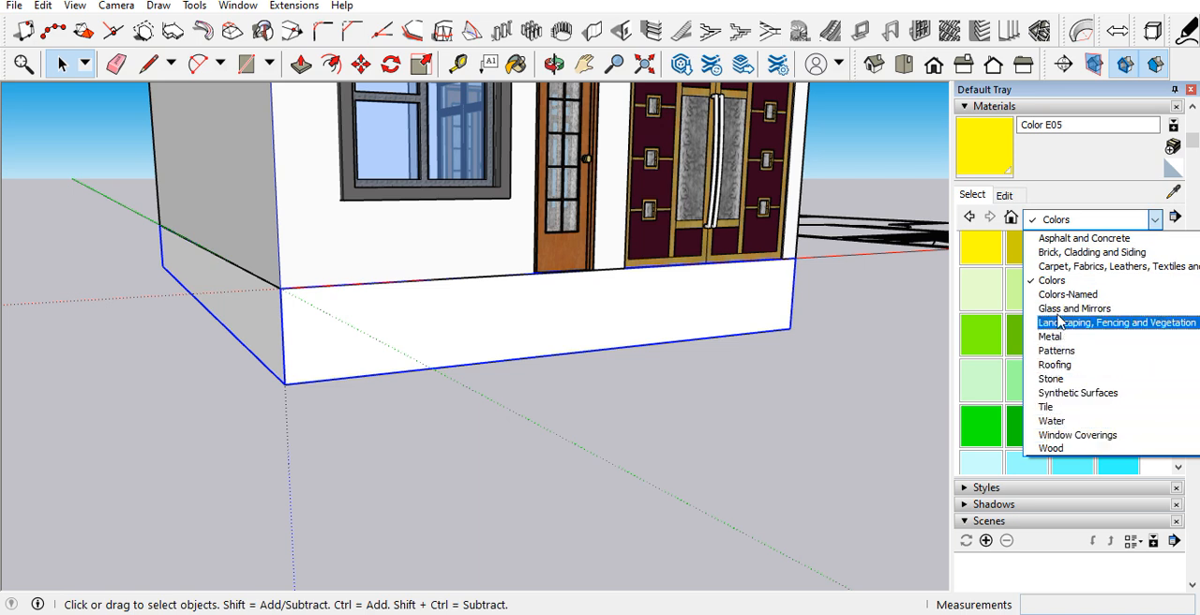
pyautogui.click(1051, 380)
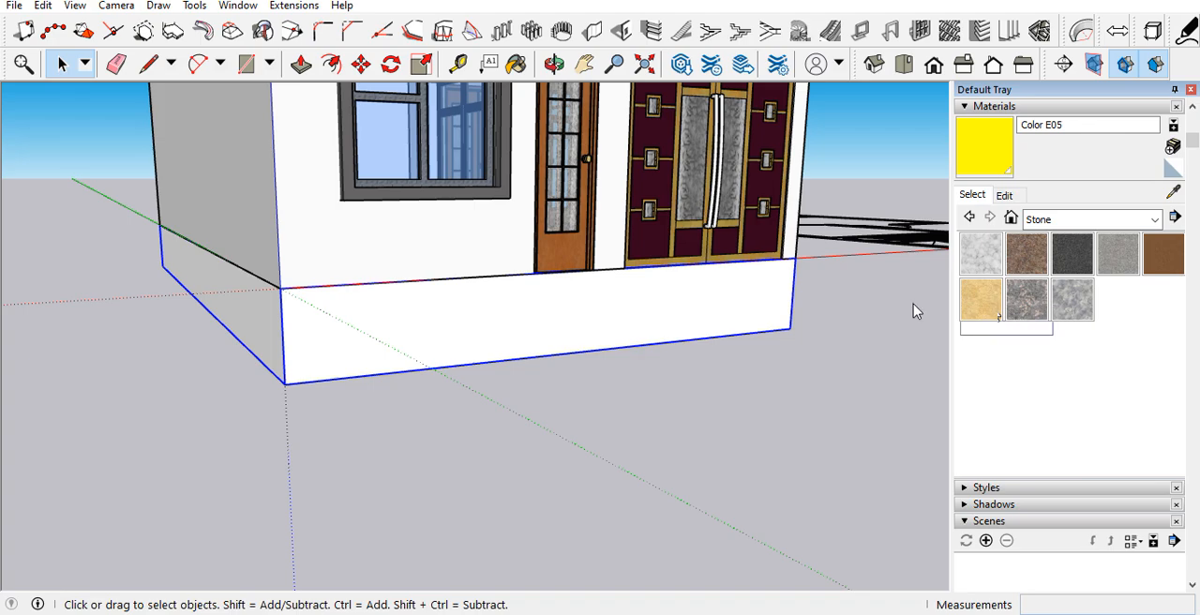
pyautogui.click(981, 300)
pyautogui.click(471, 332)
pyautogui.moveTo(472, 332)
pyautogui.mouseDown(button='middle')
pyautogui.moveTo(632, 359)
pyautogui.moveTo(493, 384)
pyautogui.moveTo(436, 479)
pyautogui.moveTo(509, 370)
pyautogui.moveTo(201, 380)
pyautogui.moveTo(381, 409)
pyautogui.mouseUp(button='middle')
pyautogui.press('space')
pyautogui.scroll(3, 565, 346)
pyautogui.scroll(2, 629, 335)
pyautogui.scroll(-4, 600, 359)
pyautogui.scroll(3, 600, 359)
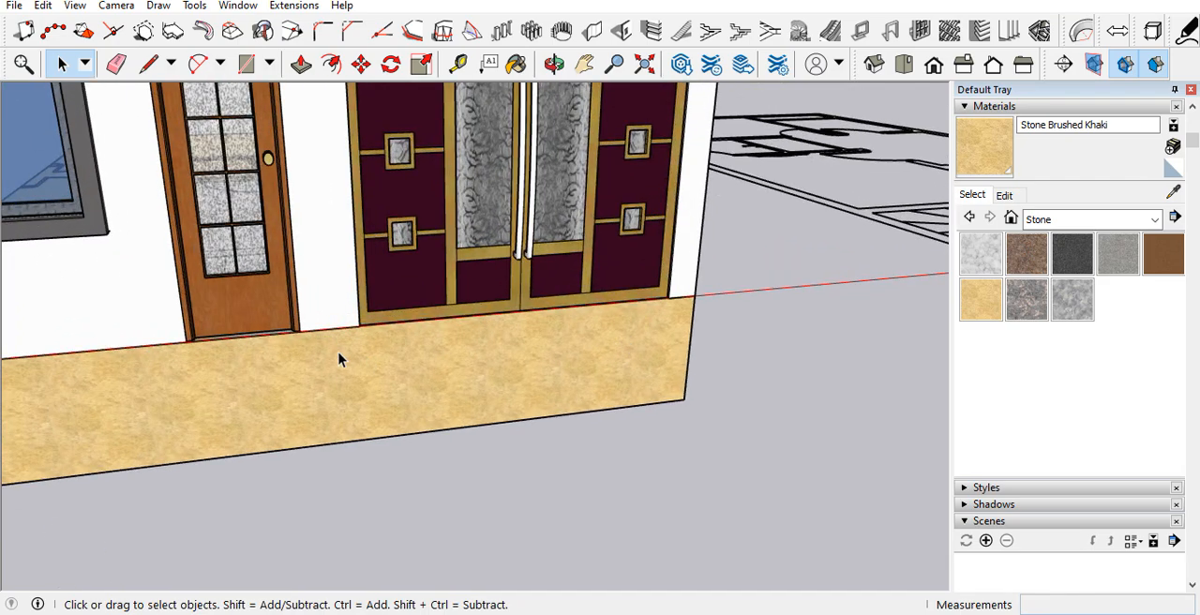
# Step: Place a guide line parallel to the base wall's front bottom edge, about 6' in front of it
pyautogui.scroll(-3, 422, 367)
pyautogui.moveTo(522, 375); pyautogui.dragTo(309, 387, button='middle')
pyautogui.press('t')
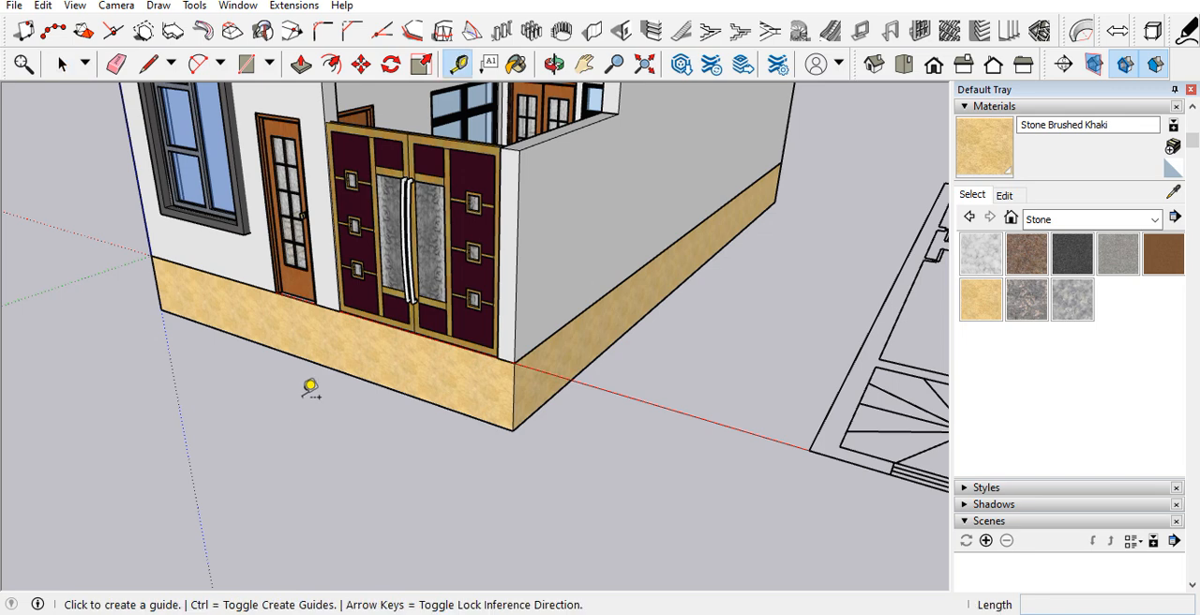
pyautogui.click(368, 380)
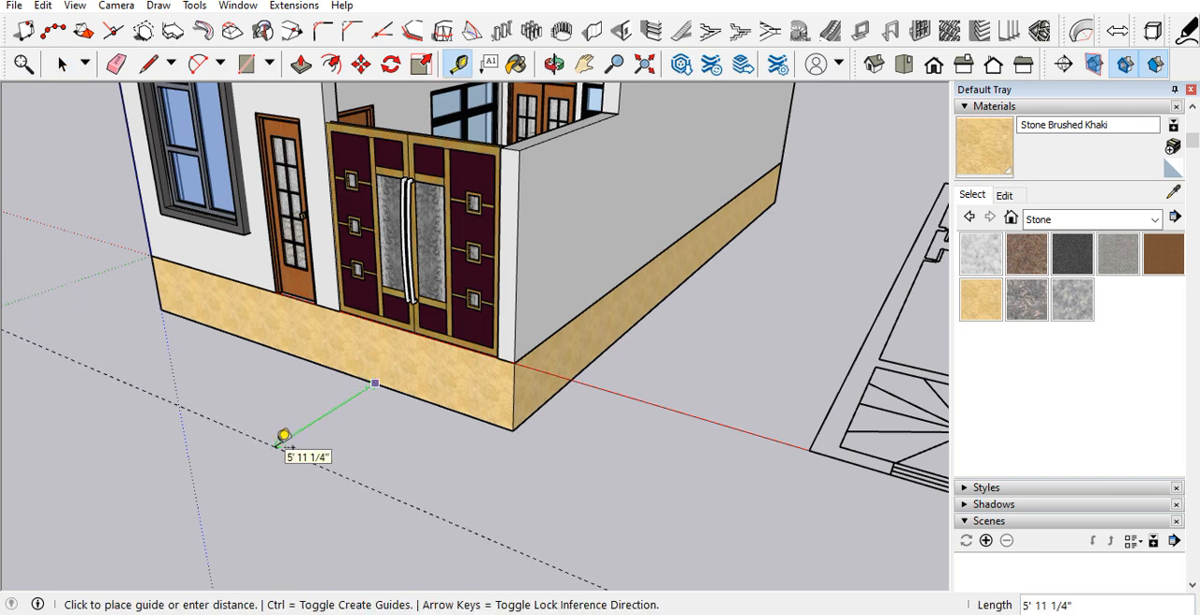
pyautogui.scroll(-2, 383, 405)
# Step: Draw a triangular ramp profile at the gate-side front corner, from the base wall's bottom corner to the guide and up to its top corner
pyautogui.press('l')
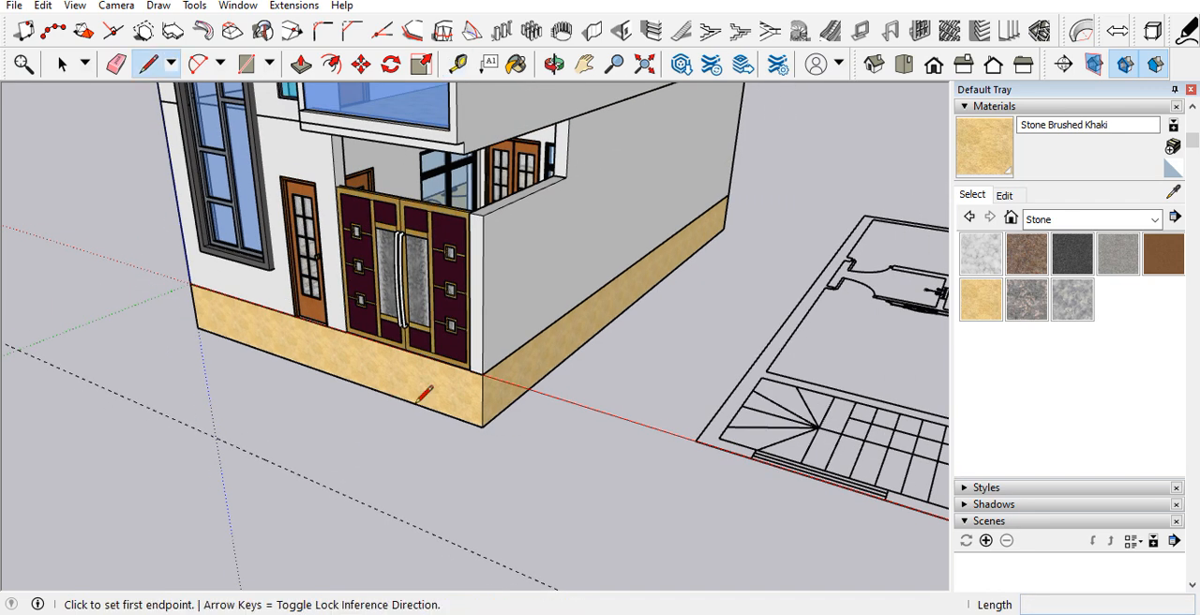
pyautogui.click(482, 427)
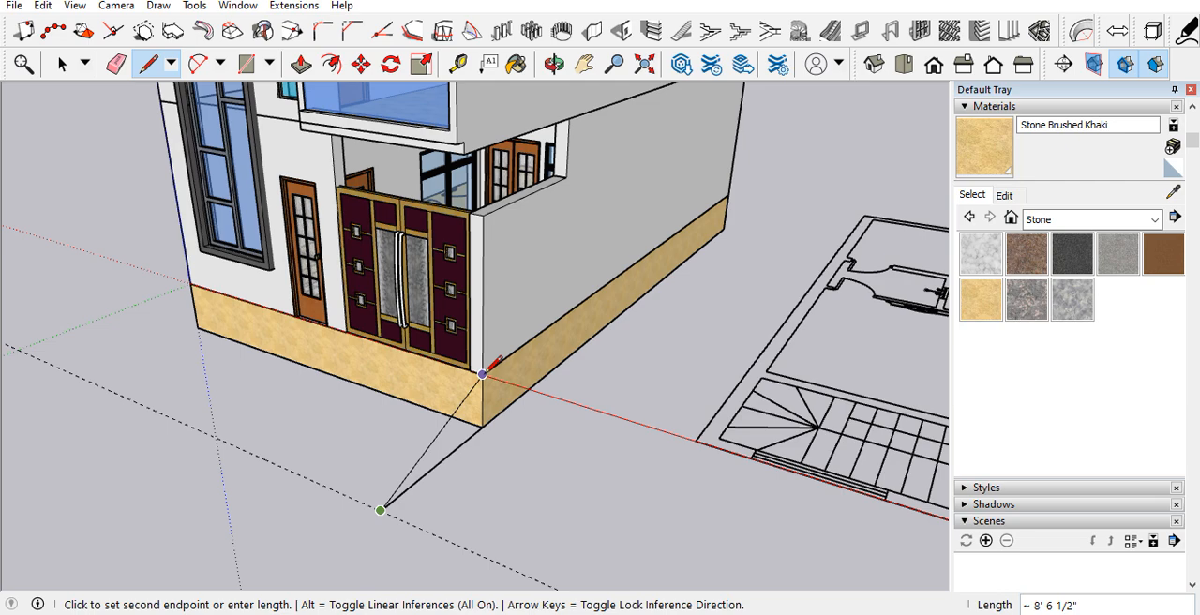
pyautogui.click(482, 427)
pyautogui.moveTo(397, 417); pyautogui.dragTo(825, 399, button='middle')
pyautogui.press('space')
# Step: Push/Pull the triangular profile about 10' 1 1/2" across the front of the gate to form a ramp
pyautogui.scroll(2, 657, 398)
pyautogui.press('p')
pyautogui.click(641, 392)
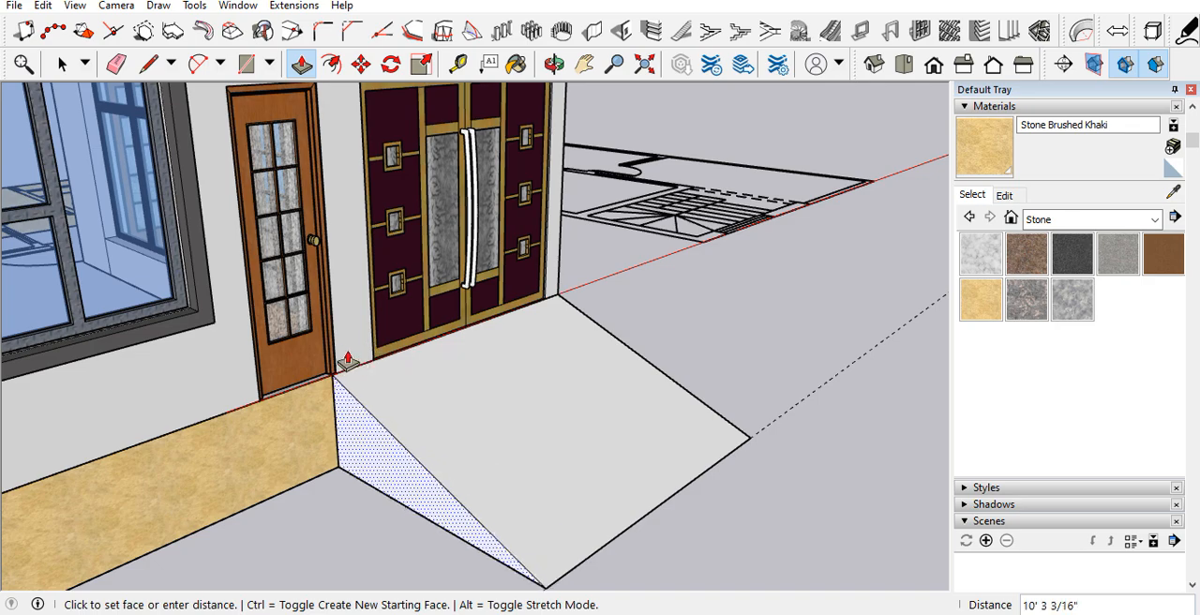
pyautogui.click(338, 351)
pyautogui.moveTo(375, 388); pyautogui.dragTo(454, 412, button='middle')
# Step: Push the ramp's door-side face 6 1/4" and a further 2" toward the gate
pyautogui.scroll(4, 377, 416)
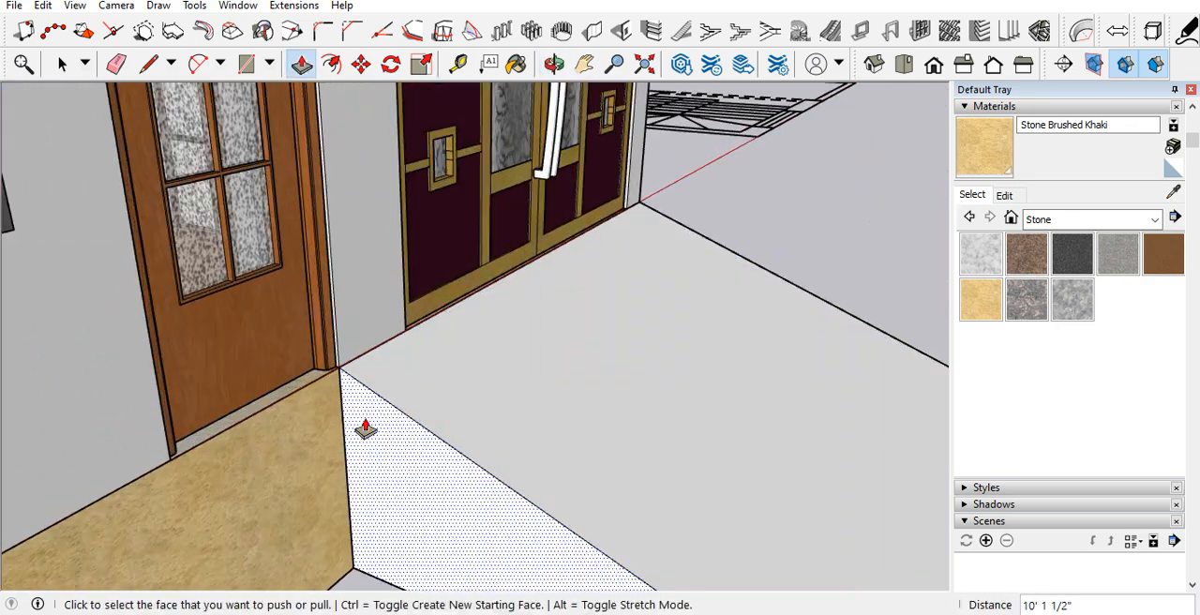
pyautogui.click(370, 427)
pyautogui.click(388, 411)
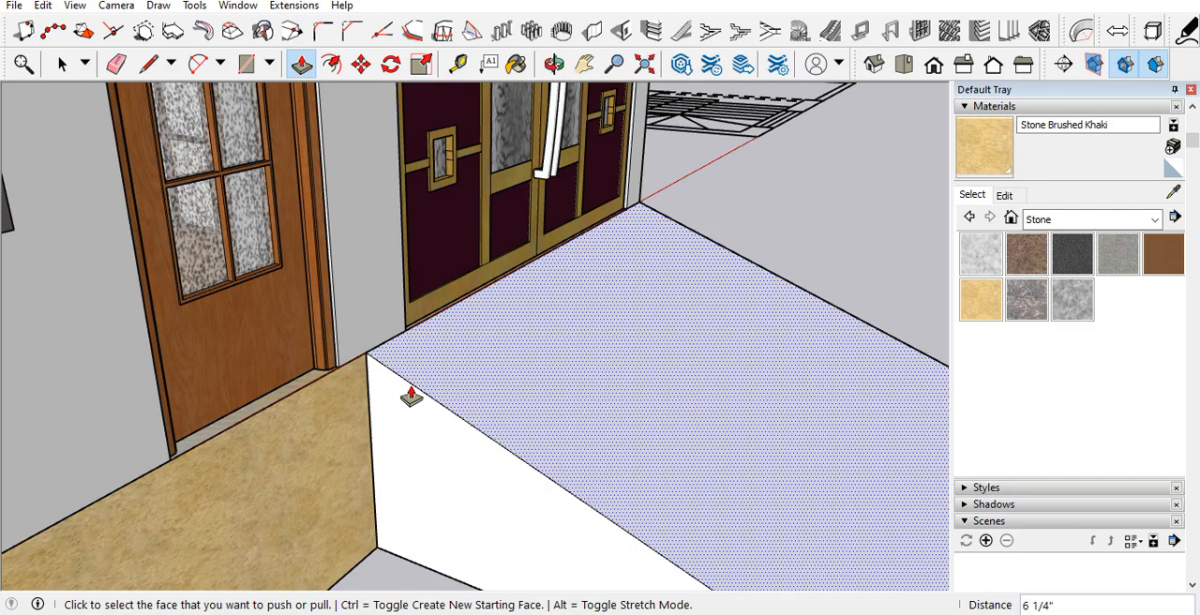
pyautogui.moveTo(409, 397); pyautogui.dragTo(301, 405, button='middle')
pyautogui.click(302, 403)
pyautogui.click(303, 344)
pyautogui.scroll(-3, 322, 343)
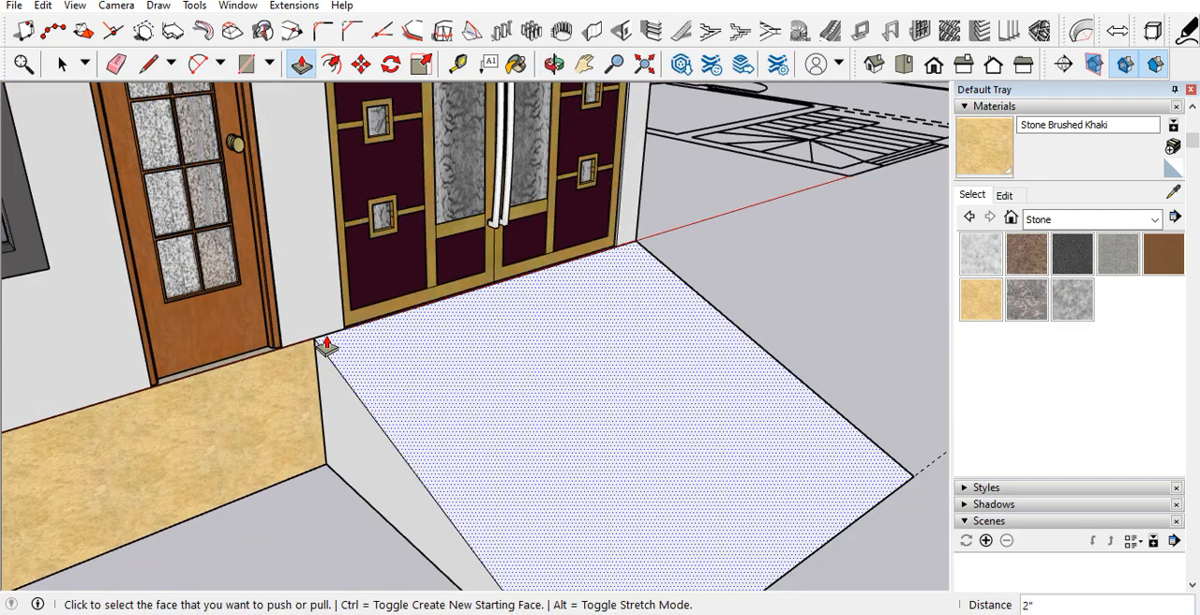
pyautogui.moveTo(329, 351); pyautogui.dragTo(422, 405, button='middle')
pyautogui.press('space')
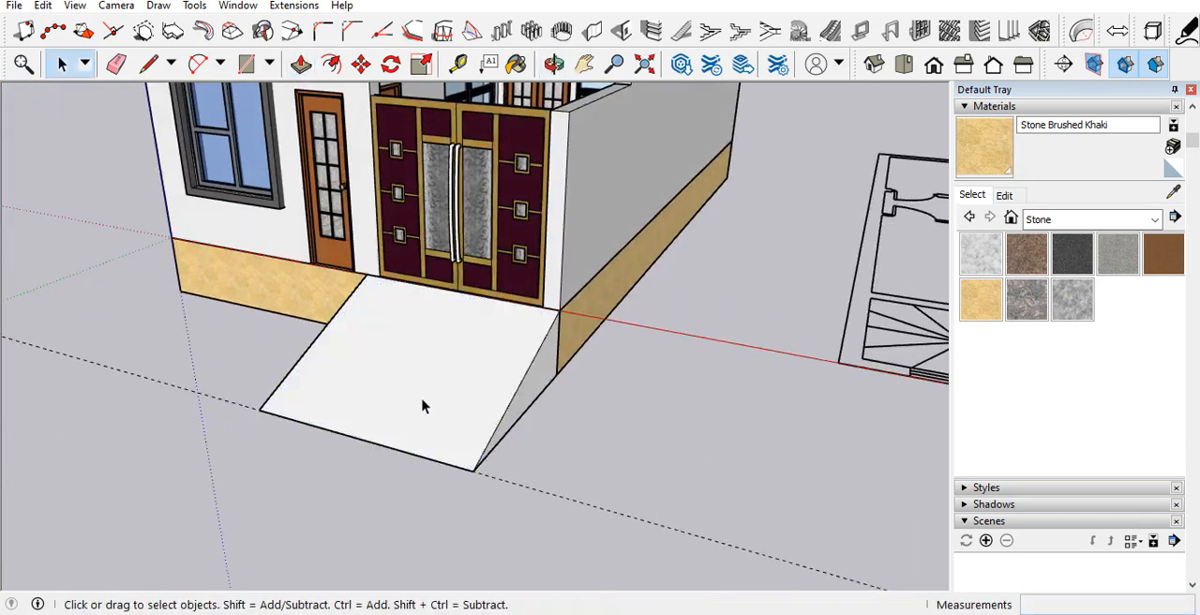
# Step: Group the ramp geometry and paint the group with Carrera Marble
pyautogui.tripleClick(422, 405)
pyautogui.rightClick(423, 407)
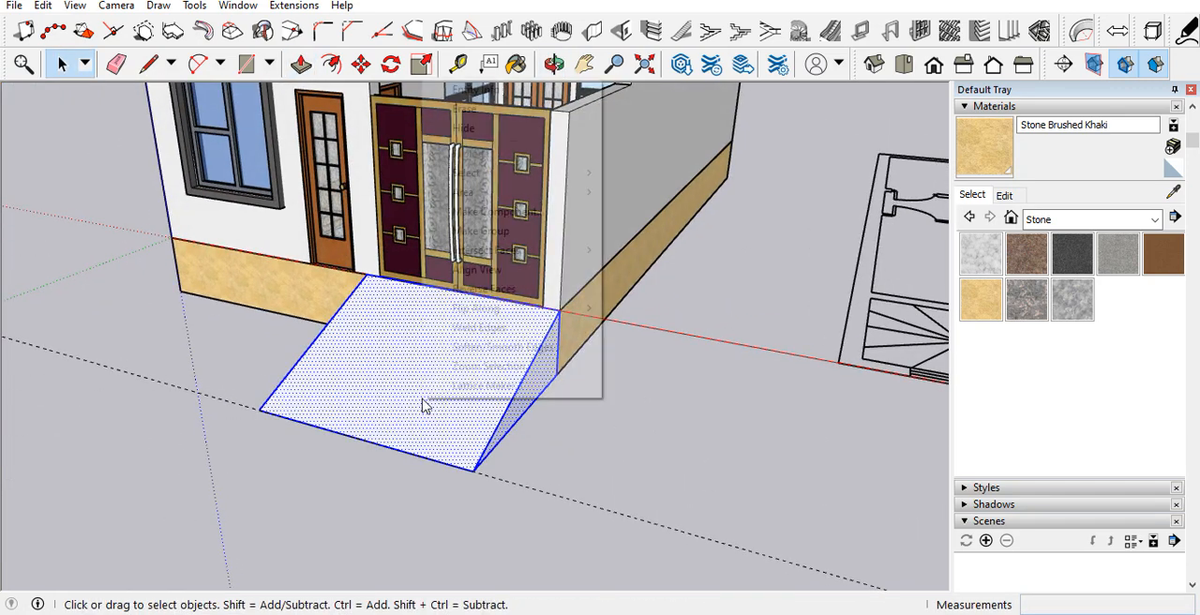
pyautogui.click(459, 234)
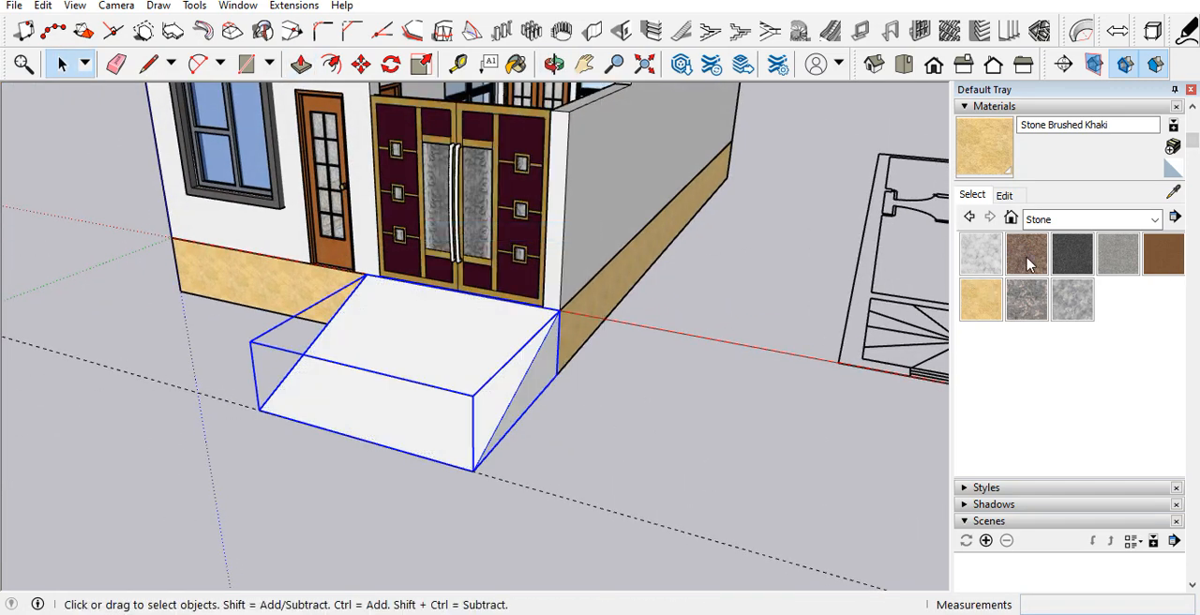
pyautogui.click(1029, 264)
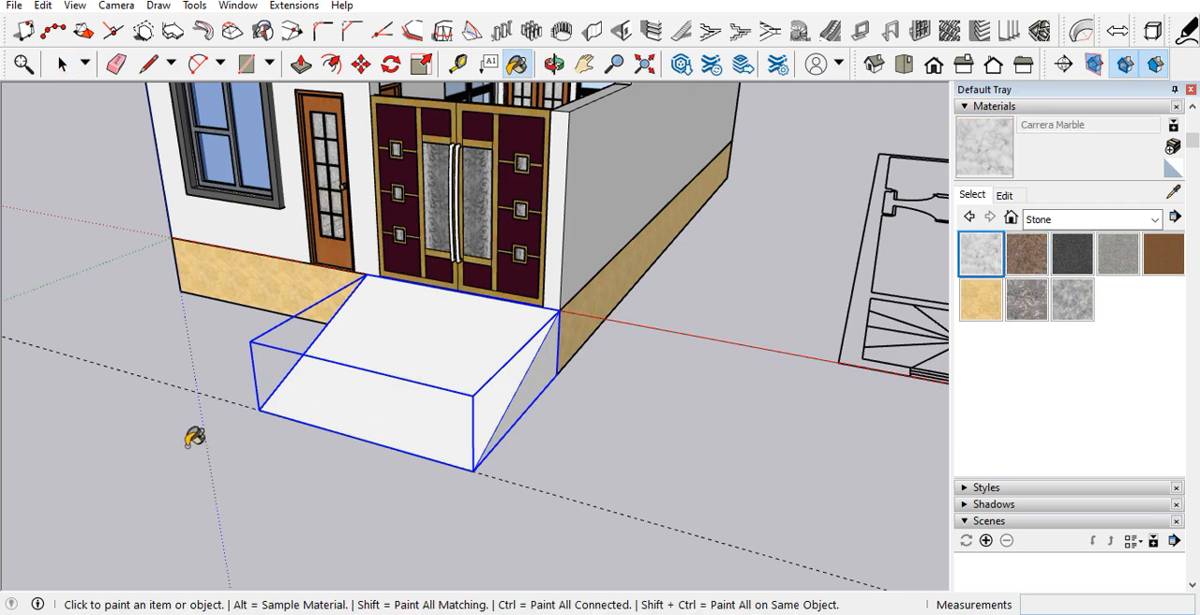
pyautogui.click(395, 386)
pyautogui.press('space')
# Step: Examine the marble finish on the ramp and where the ramp meets the base wall
pyautogui.scroll(4, 343, 362)
pyautogui.moveTo(343, 362); pyautogui.dragTo(874, 365, button='middle')
pyautogui.click(523, 470)
pyautogui.scroll(5, 672, 266)
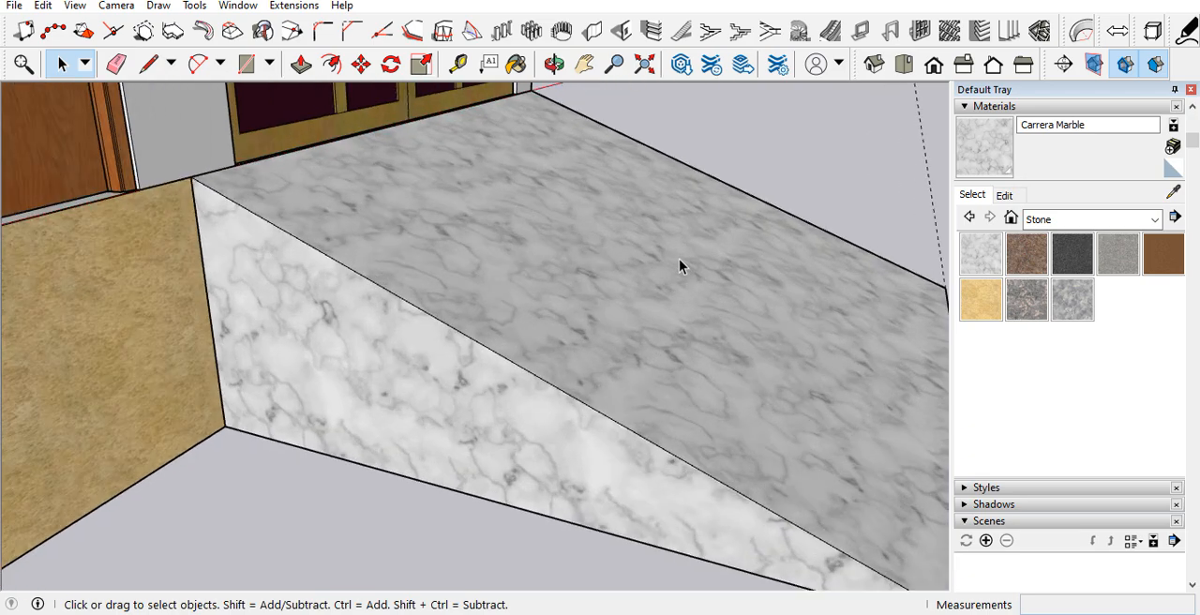
pyautogui.moveTo(709, 267); pyautogui.dragTo(497, 266, button='middle')
pyautogui.scroll(-5, 539, 345)
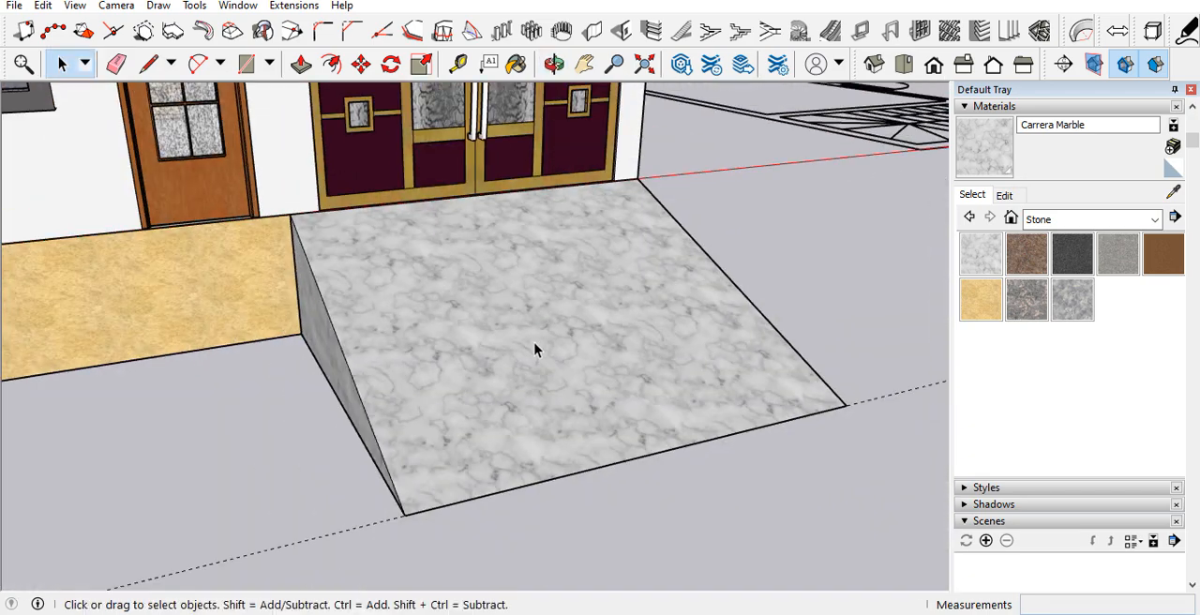
pyautogui.scroll(3, 804, 263)
pyautogui.scroll(-4, 768, 324)
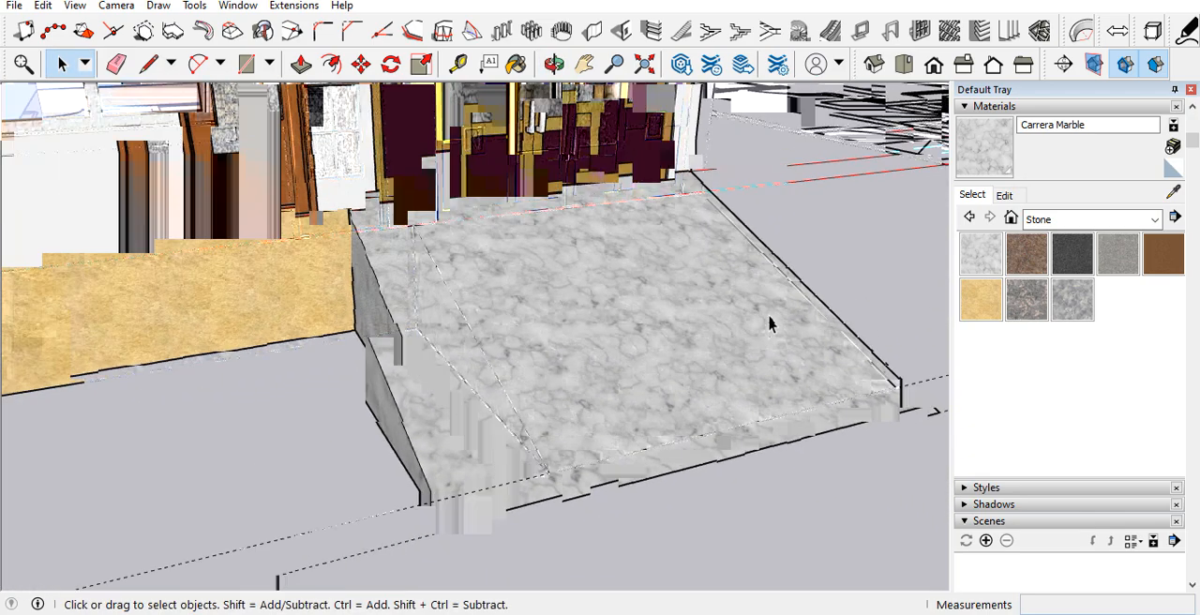
pyautogui.scroll(5, 622, 279)
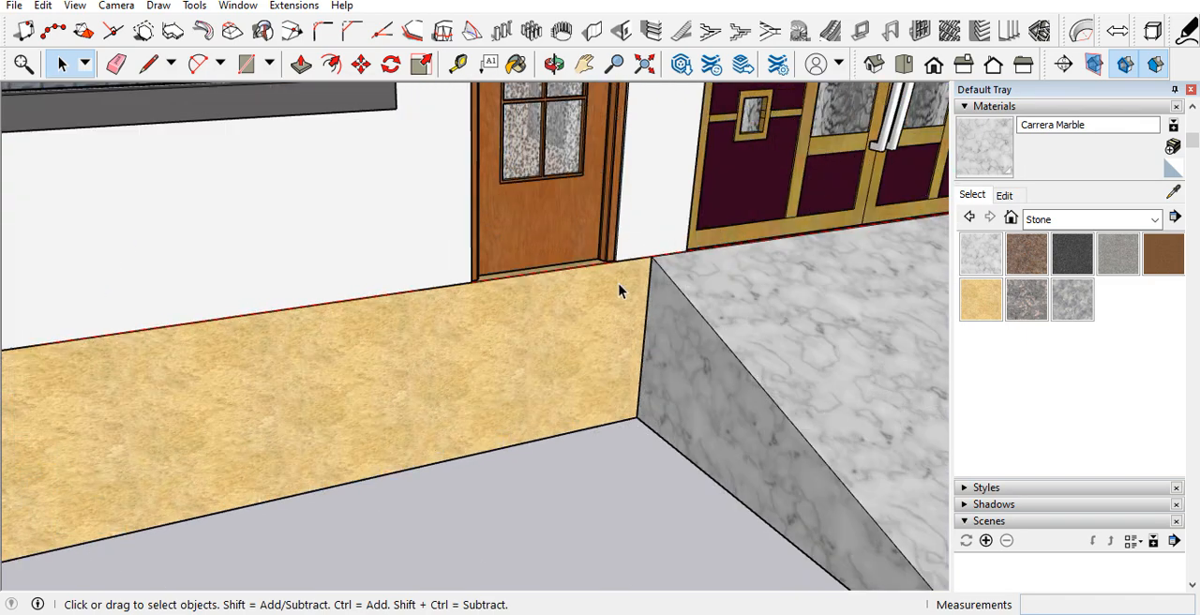
pyautogui.press('t')
pyautogui.scroll(2, 622, 263)
pyautogui.click(596, 274)
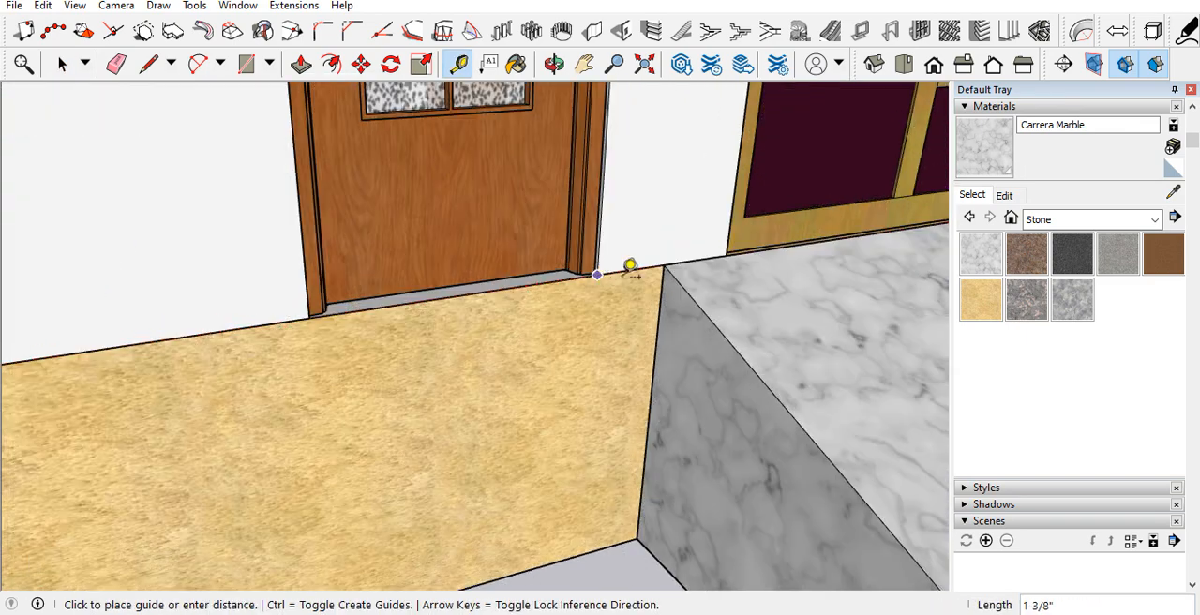
pyautogui.scroll(-3, 663, 266)
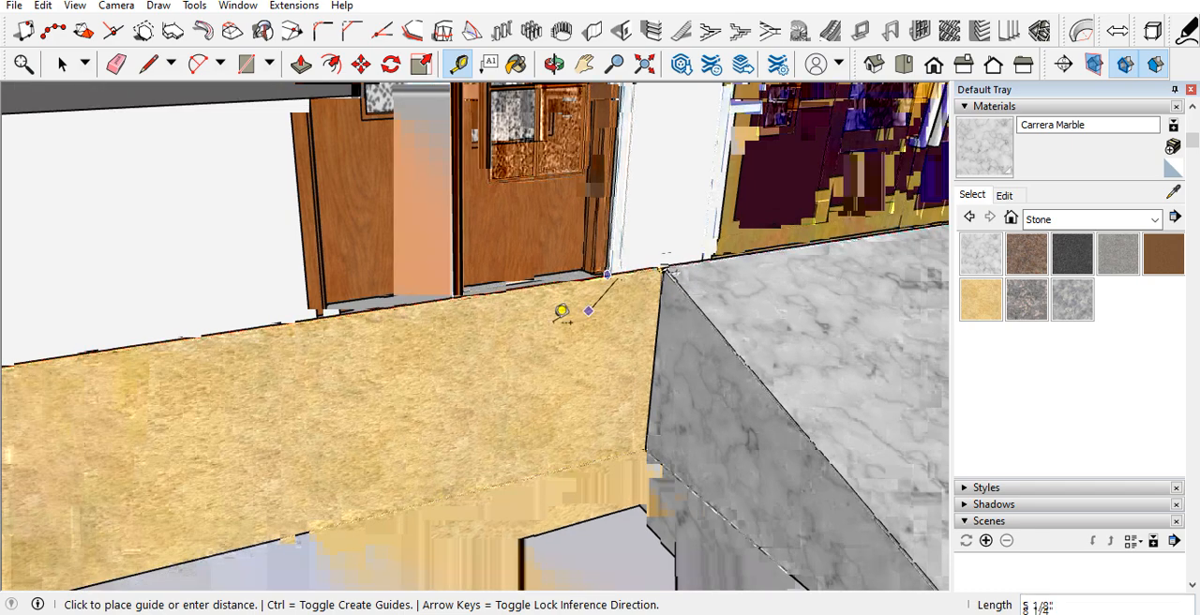
pyautogui.press('Escape')
# Step: Place a vertical guide on the front wall 9" outside the door frame's edge on the window side
pyautogui.scroll(2, 445, 318)
pyautogui.moveTo(445, 319); pyautogui.dragTo(153, 352, button='middle')
pyautogui.scroll(2, 328, 254)
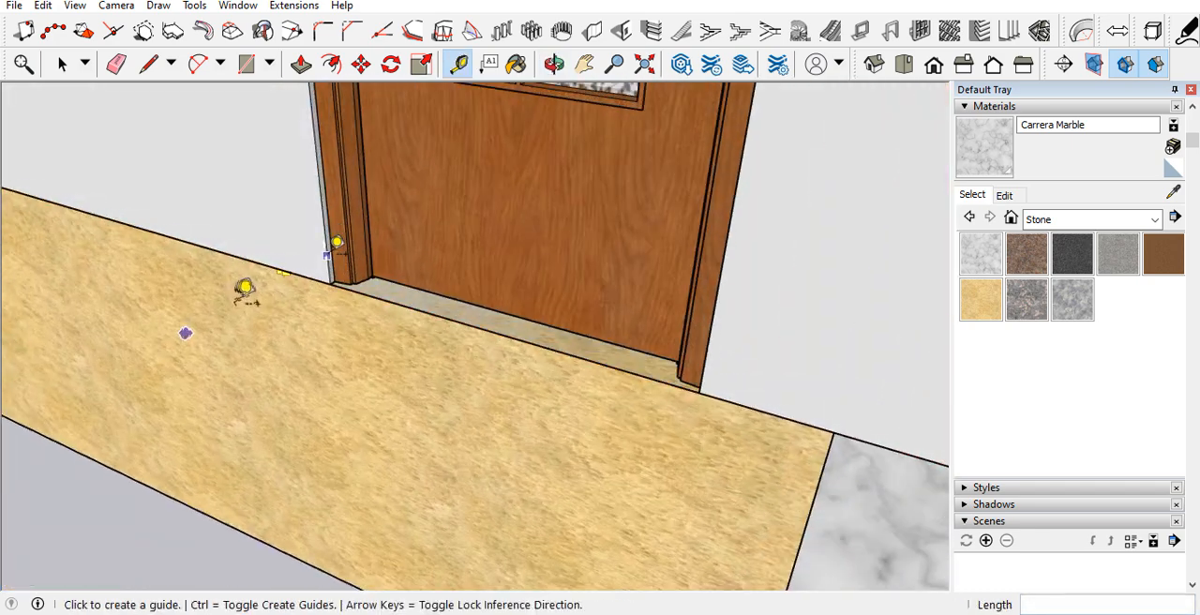
pyautogui.click(327, 250)
pyautogui.write('9')
pyautogui.press('Return')
# Step: Measure the base wall's height on the front face beside the vertical guide
pyautogui.scroll(-2, 327, 269)
pyautogui.moveTo(405, 456); pyautogui.dragTo(740, 366, button='middle')
pyautogui.scroll(-3, 476, 251)
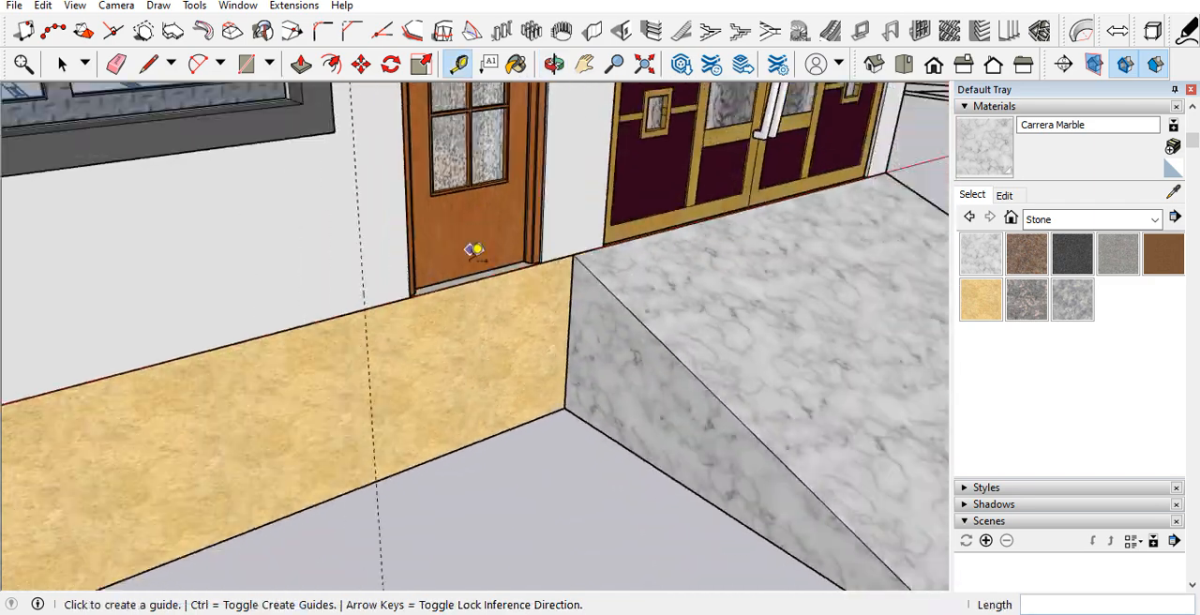
pyautogui.click(298, 329)
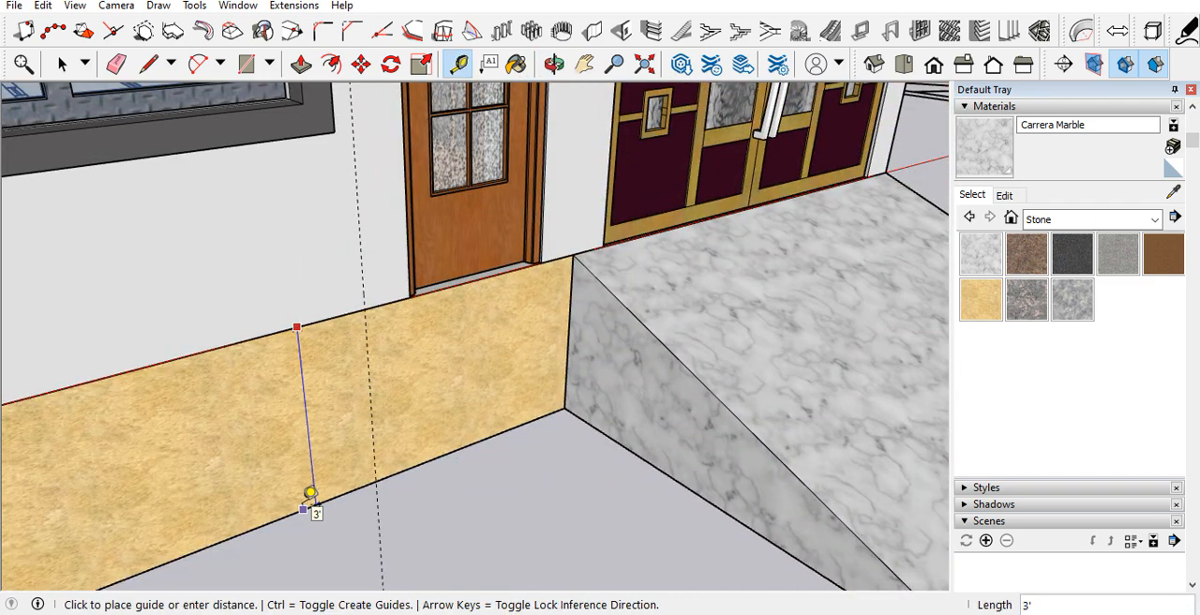
pyautogui.press('space')
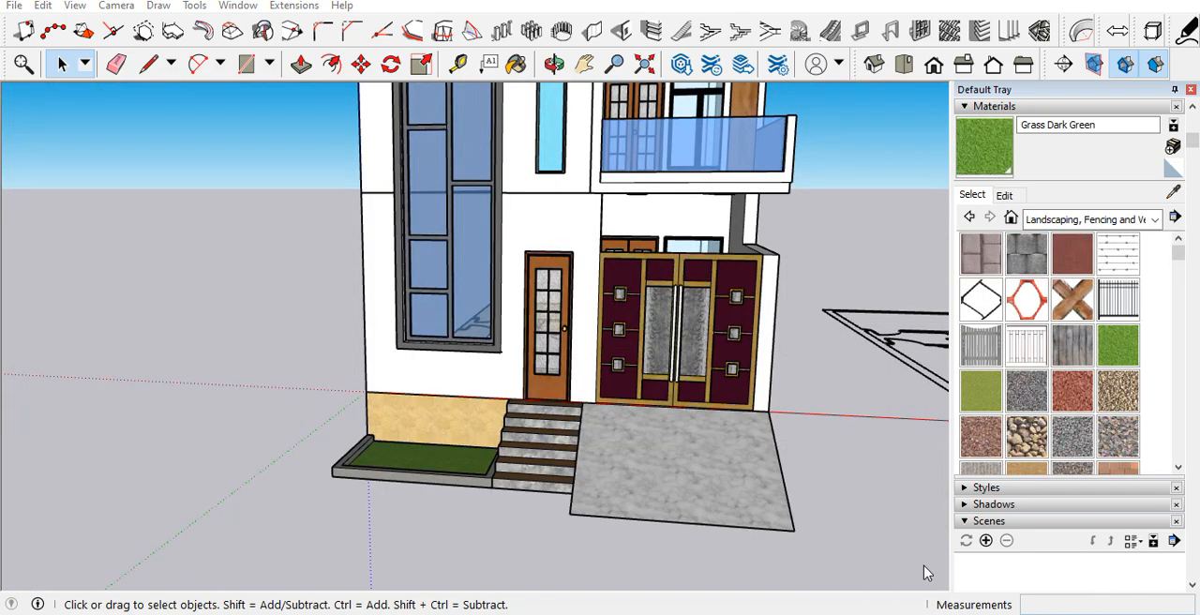
# Step: Examine the entrance steps at the door, the bordered grass bed and the marble ramp along the house front
pyautogui.scroll(5, 450, 455)
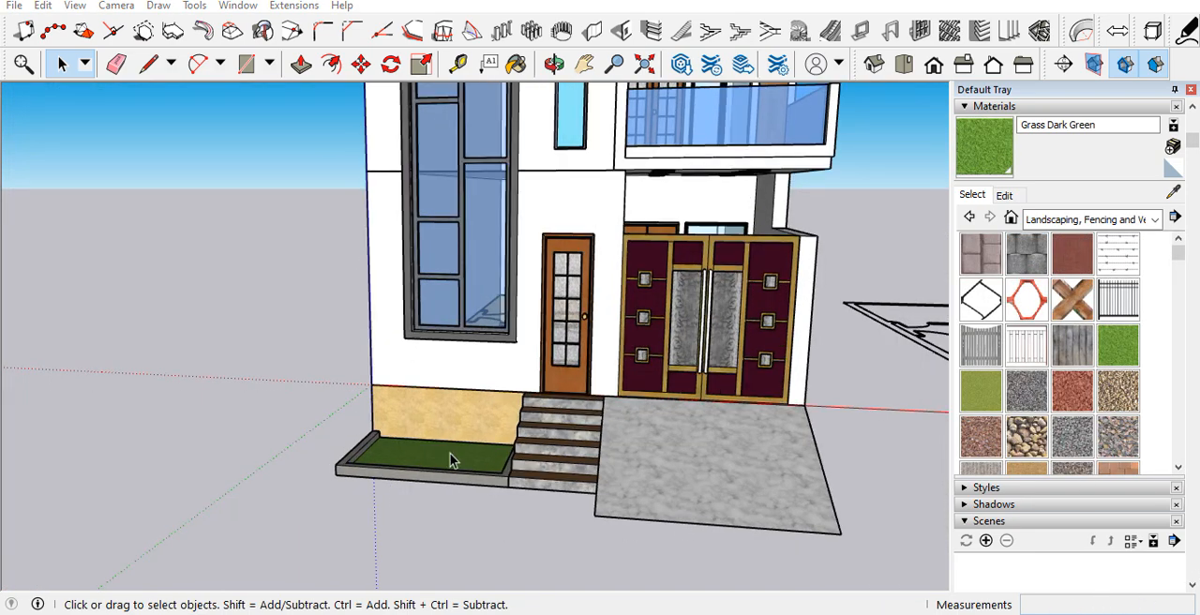
pyautogui.scroll(-3, 665, 459)
pyautogui.scroll(6, 665, 460)
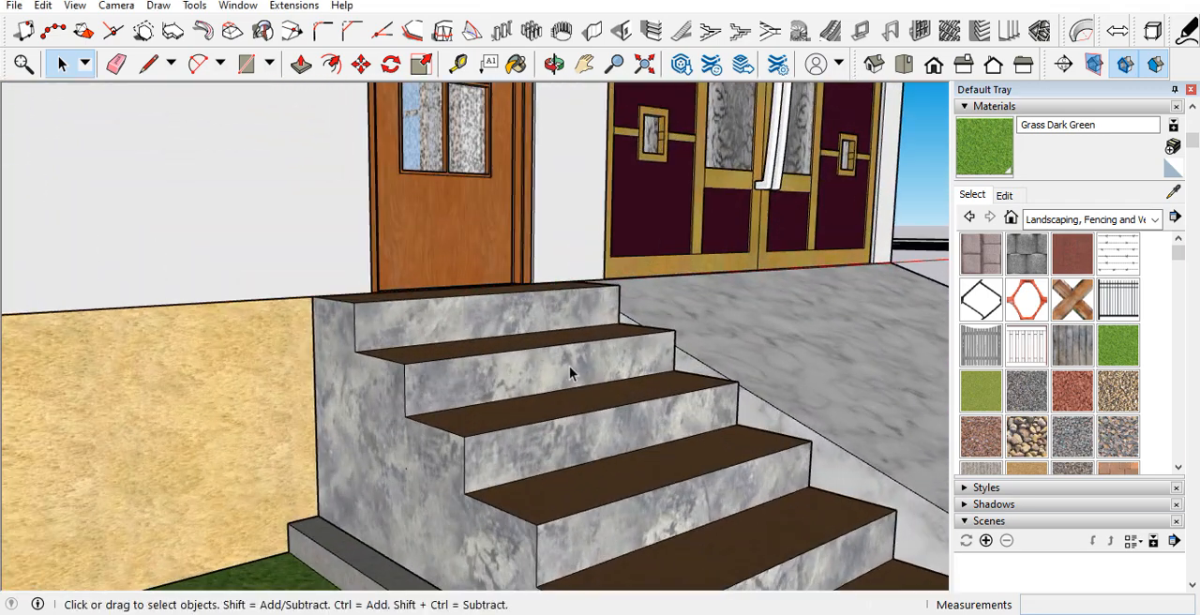
pyautogui.moveTo(569, 365); pyautogui.dragTo(476, 375, button='middle')
pyautogui.scroll(-6, 493, 291)
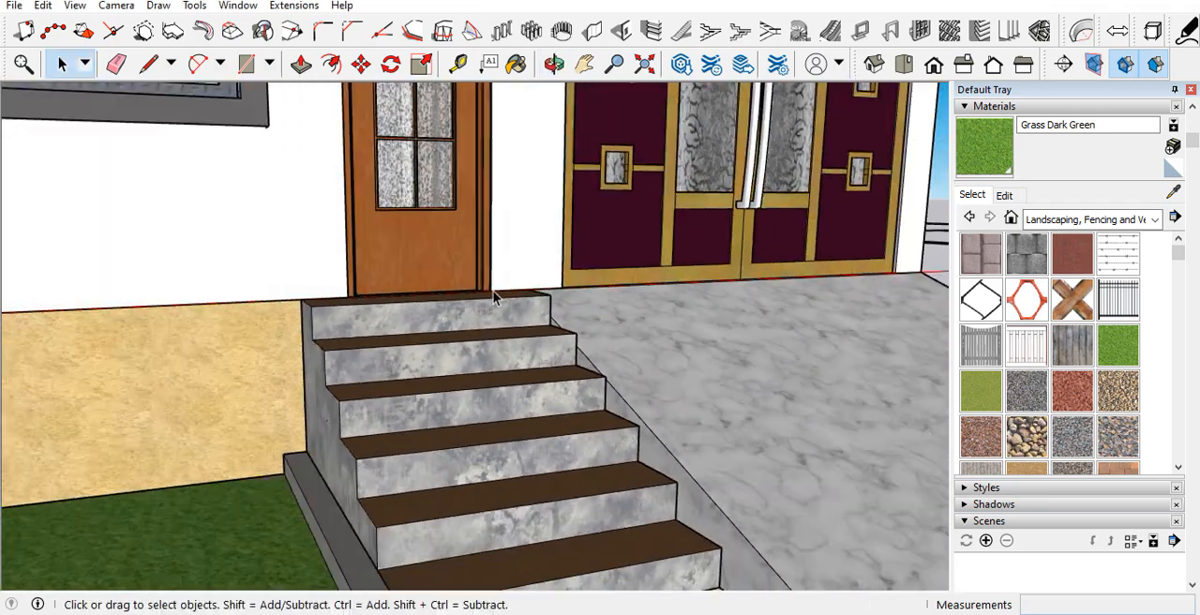
pyautogui.moveTo(482, 317); pyautogui.dragTo(454, 394, button='middle')
pyautogui.scroll(6, 389, 339)
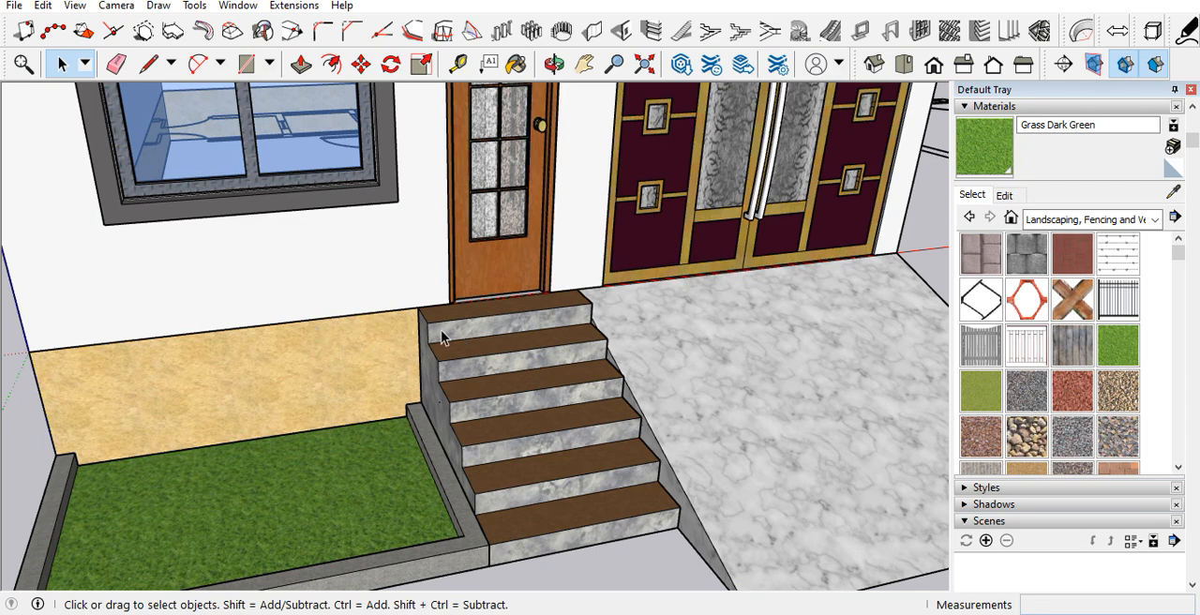
pyautogui.scroll(5, 441, 336)
pyautogui.moveTo(434, 333); pyautogui.dragTo(354, 273, button='middle')
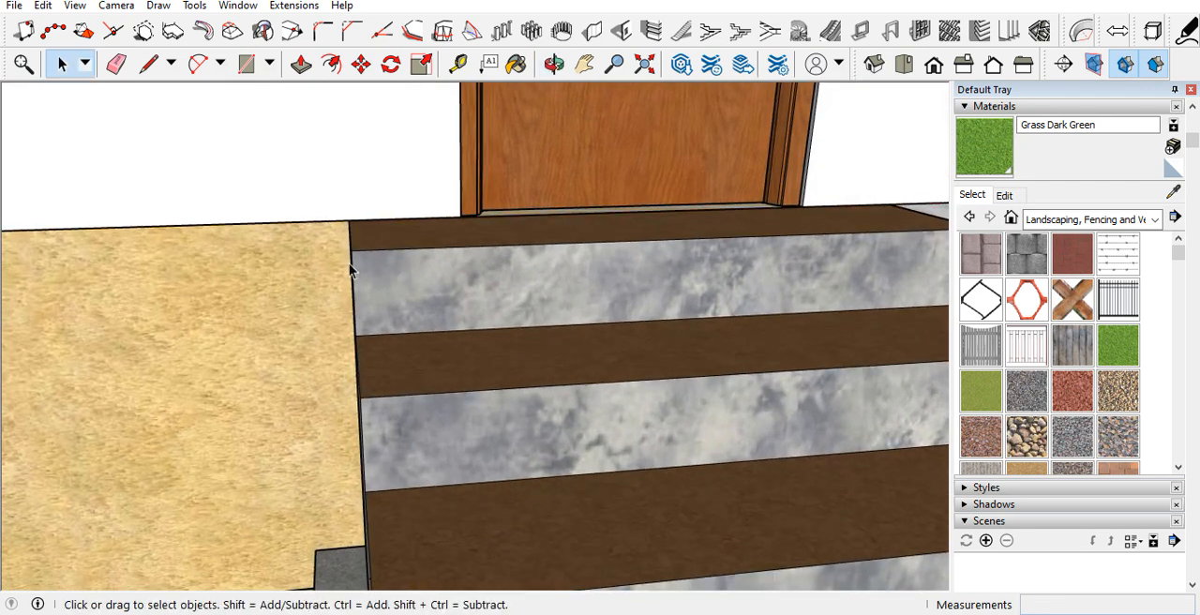
pyautogui.moveTo(571, 305); pyautogui.dragTo(446, 277, button='middle')
pyautogui.scroll(-4, 397, 300)
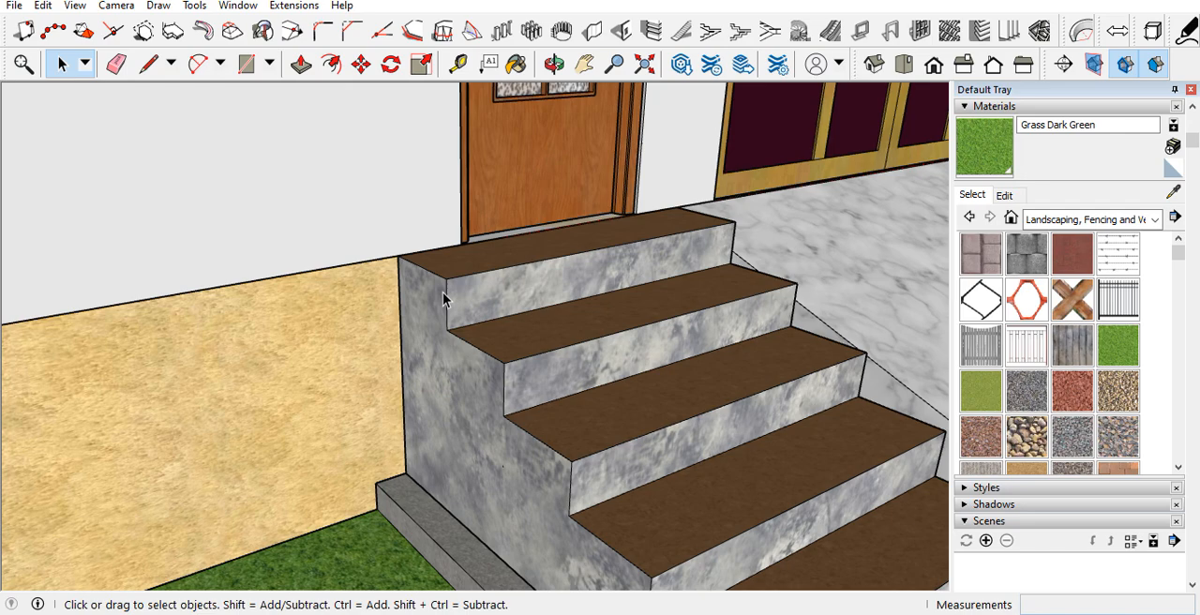
# Step: Examine the entrance steps' treads and risers close up, together with the adjoining grass bed and its border
pyautogui.scroll(-4, 465, 290)
pyautogui.scroll(5, 468, 287)
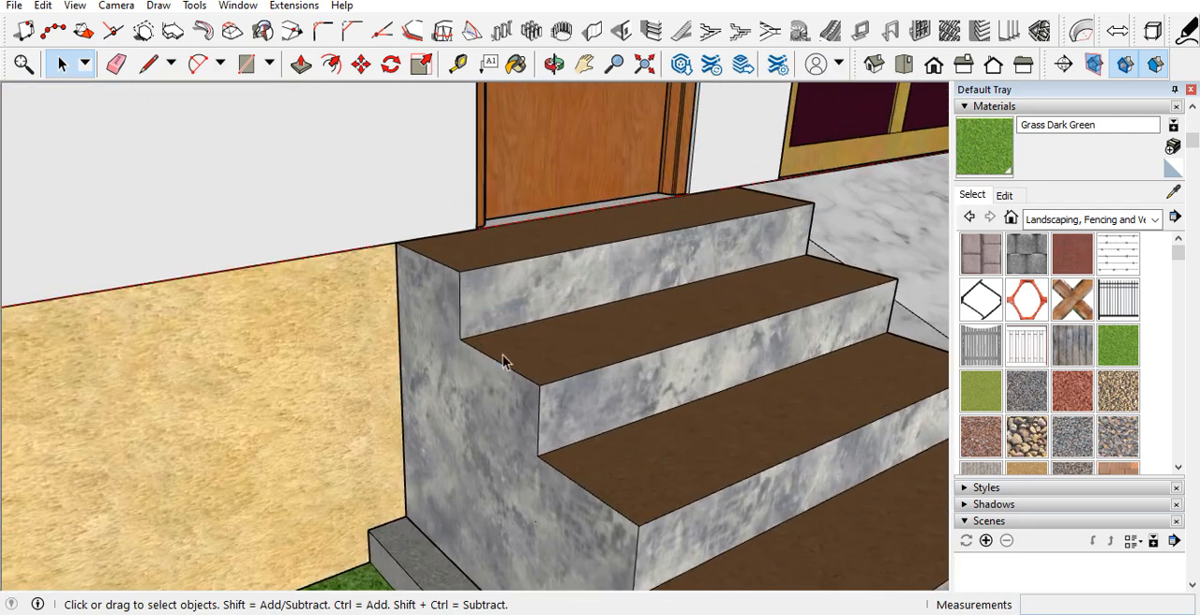
pyautogui.scroll(-5, 402, 233)
pyautogui.scroll(4, 646, 403)
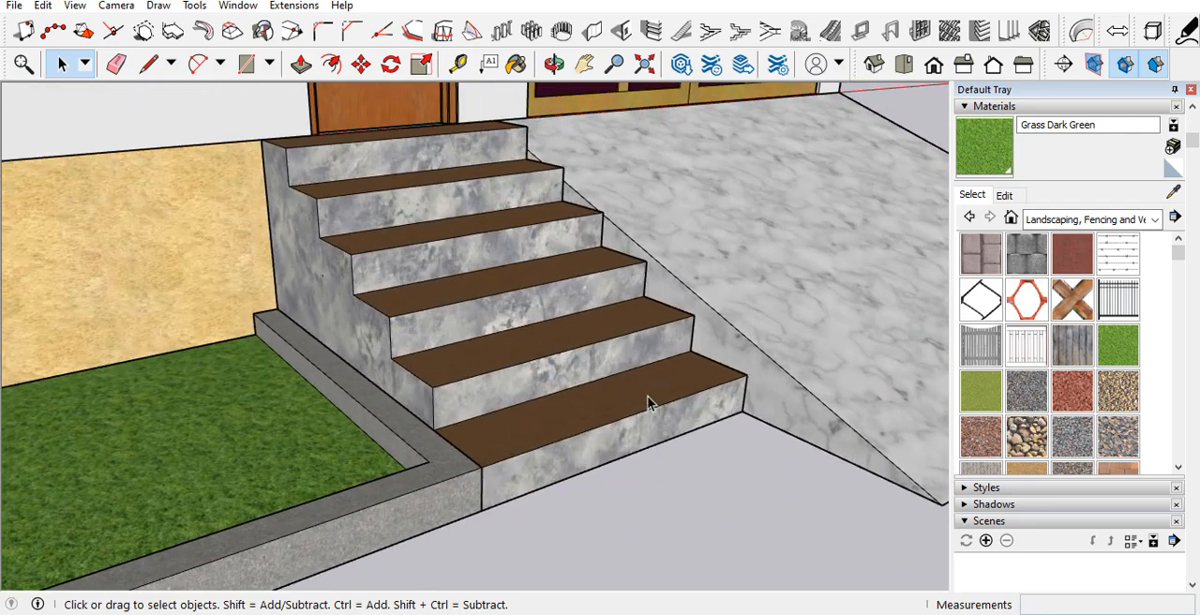
pyautogui.scroll(-5, 648, 401)
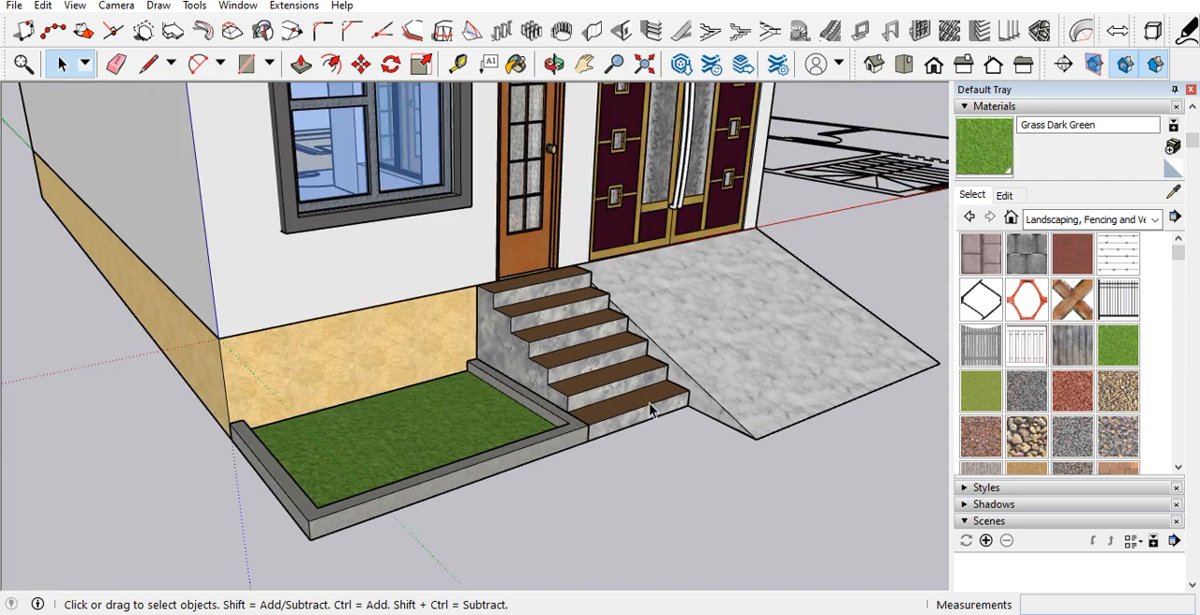
pyautogui.scroll(4, 447, 485)
pyautogui.scroll(-4, 494, 398)
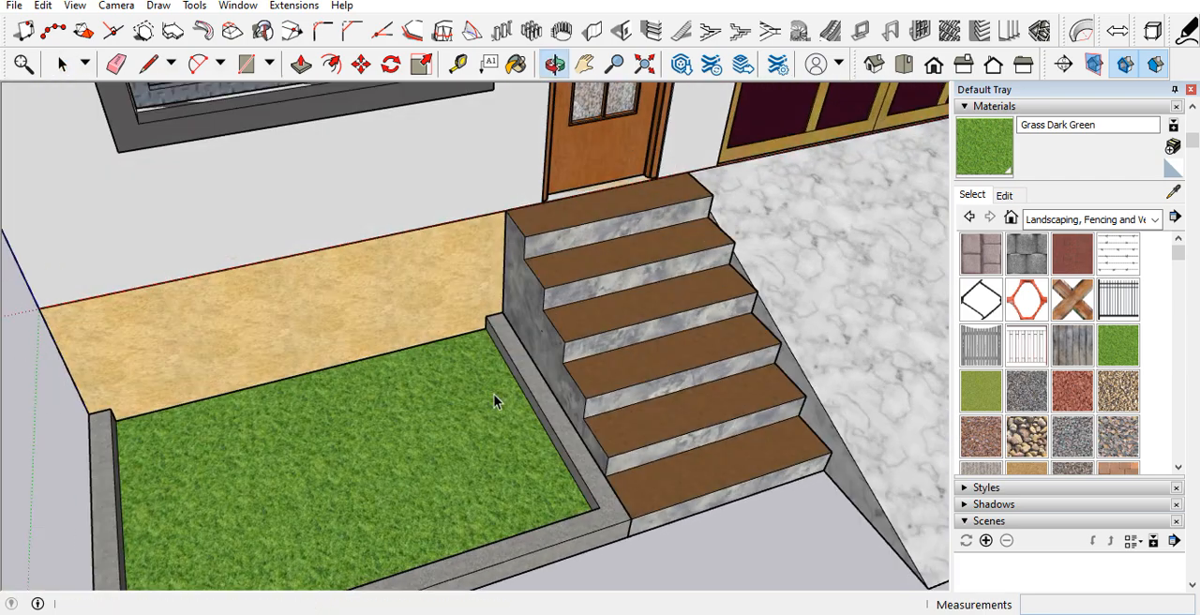
pyautogui.scroll(4, 333, 477)
pyautogui.scroll(-1, 515, 358)
pyautogui.scroll(-1, 531, 380)
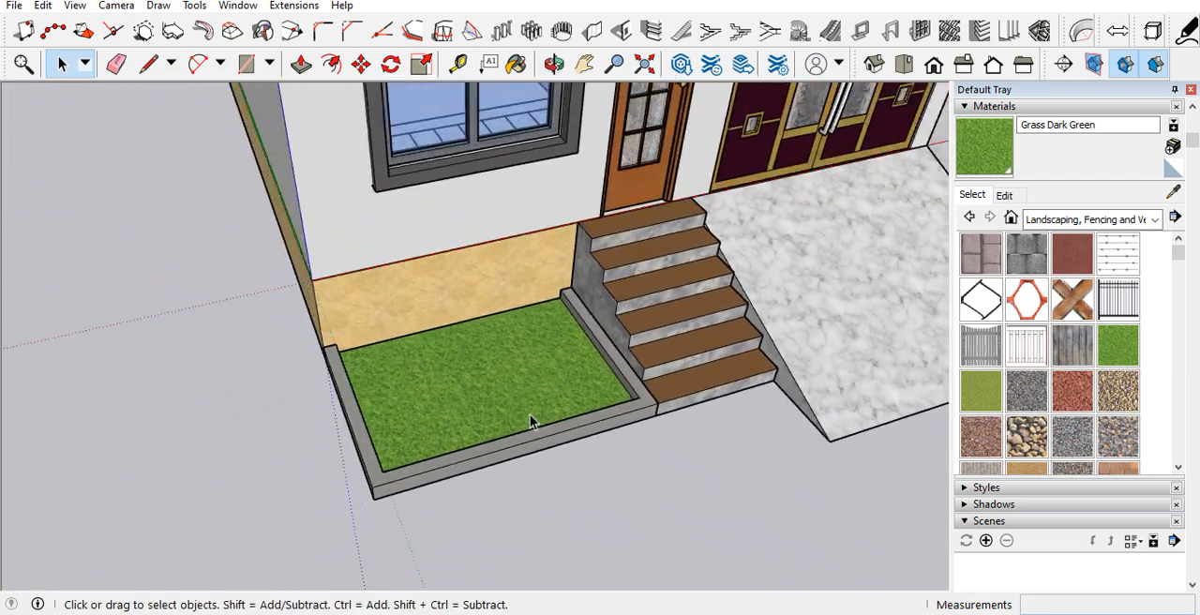
pyautogui.scroll(-6, 511, 390)
# Step: Examine the front facade from the gate ramp and base wall up to the roof slab
pyautogui.moveTo(515, 380); pyautogui.dragTo(477, 306, button='middle')
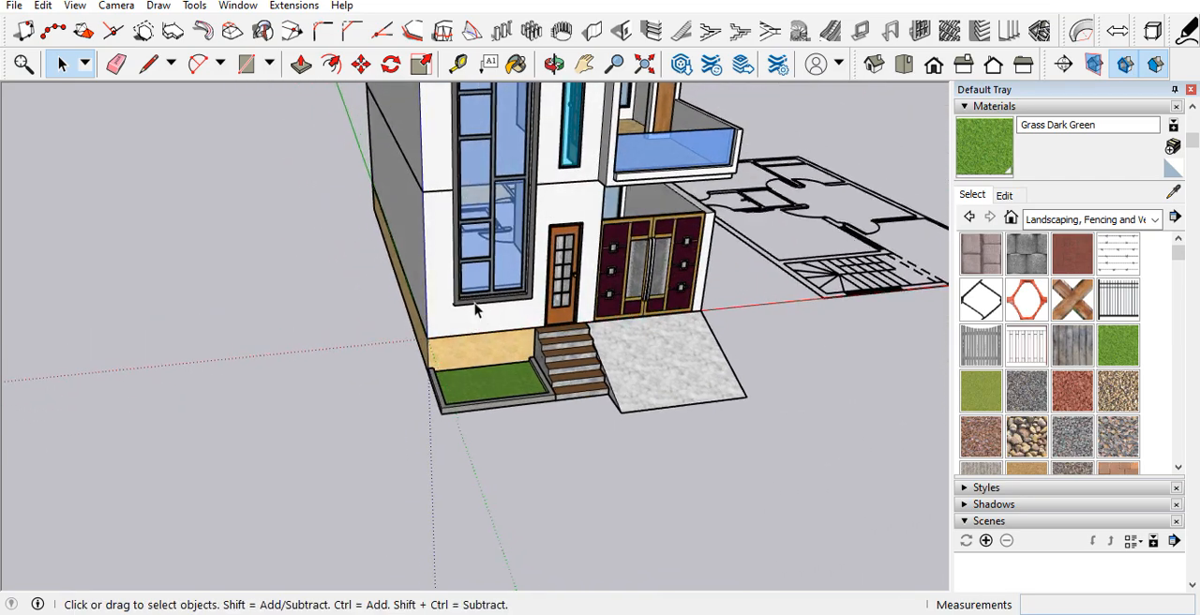
pyautogui.scroll(-1, 487, 342)
pyautogui.scroll(-3, 486, 342)
pyautogui.scroll(5, 503, 221)
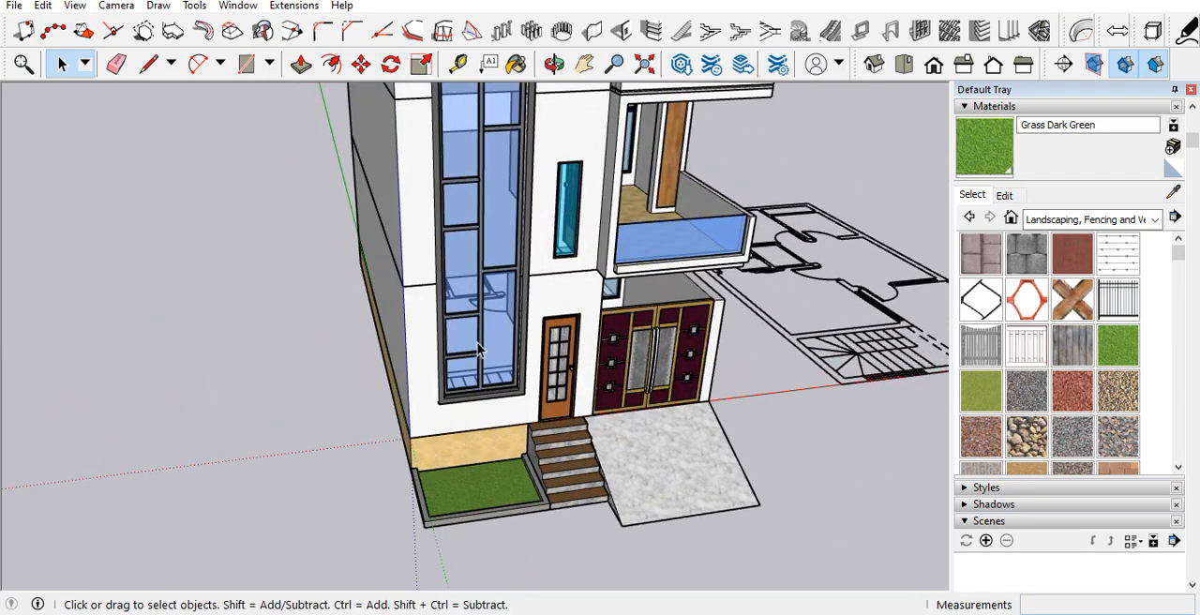
pyautogui.scroll(5, 493, 371)
pyautogui.moveTo(494, 379); pyautogui.dragTo(277, 232, button='middle')
pyautogui.scroll(-7, 509, 474)
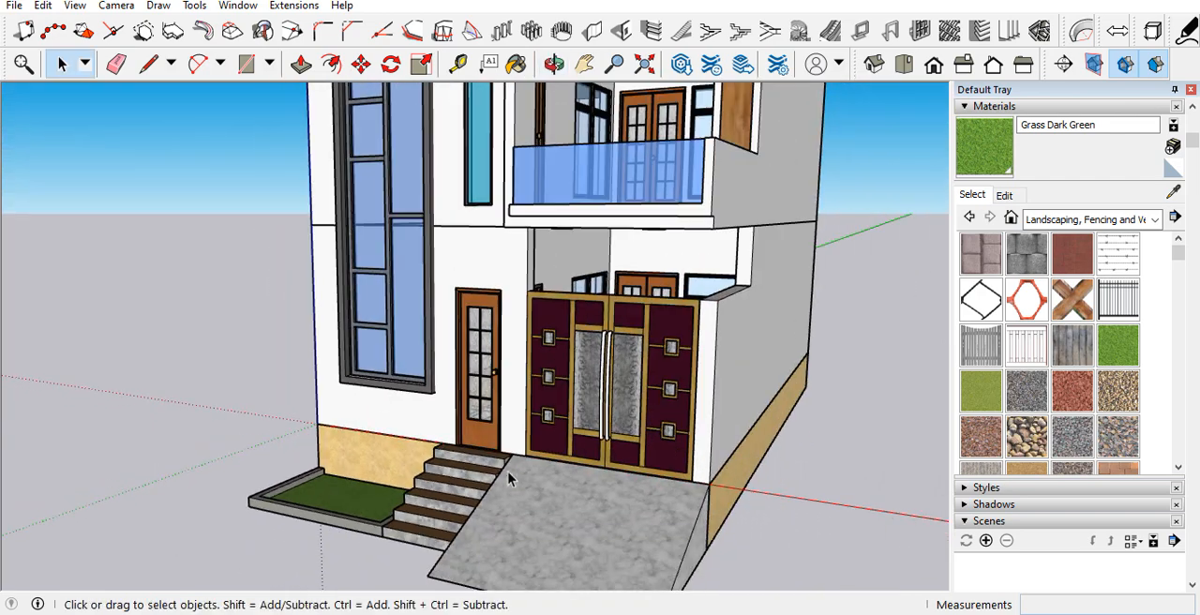
pyautogui.scroll(10, 524, 474)
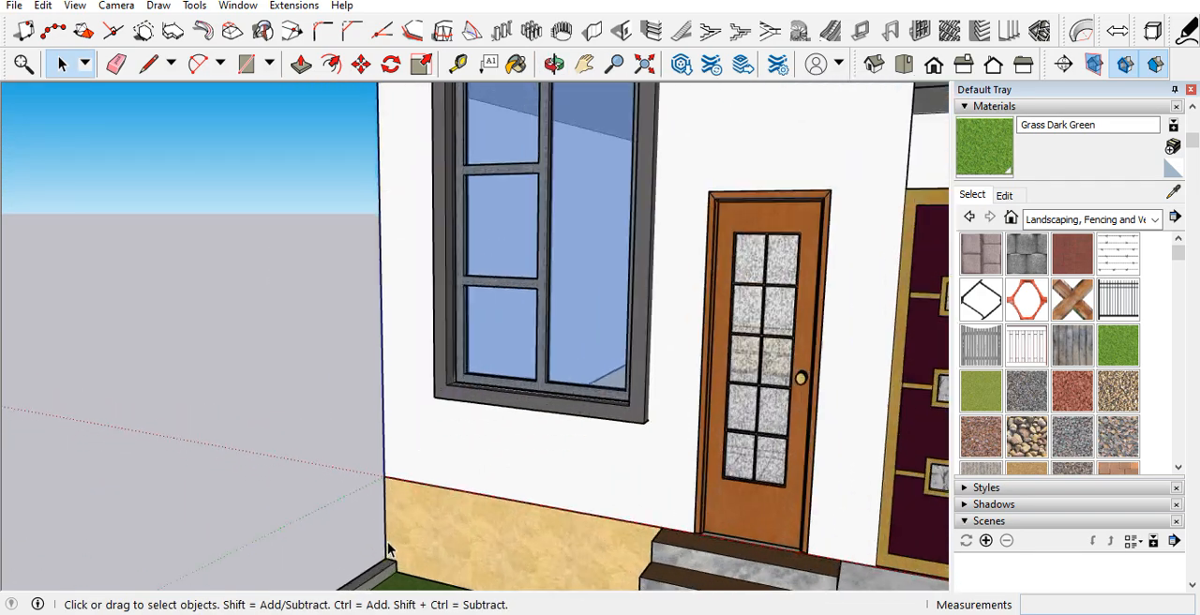
pyautogui.moveTo(408, 528)
pyautogui.mouseDown(button='middle')
pyautogui.moveTo(557, 501)
pyautogui.moveTo(428, 539)
pyautogui.mouseUp(button='middle')
pyautogui.scroll(-8, 428, 541)
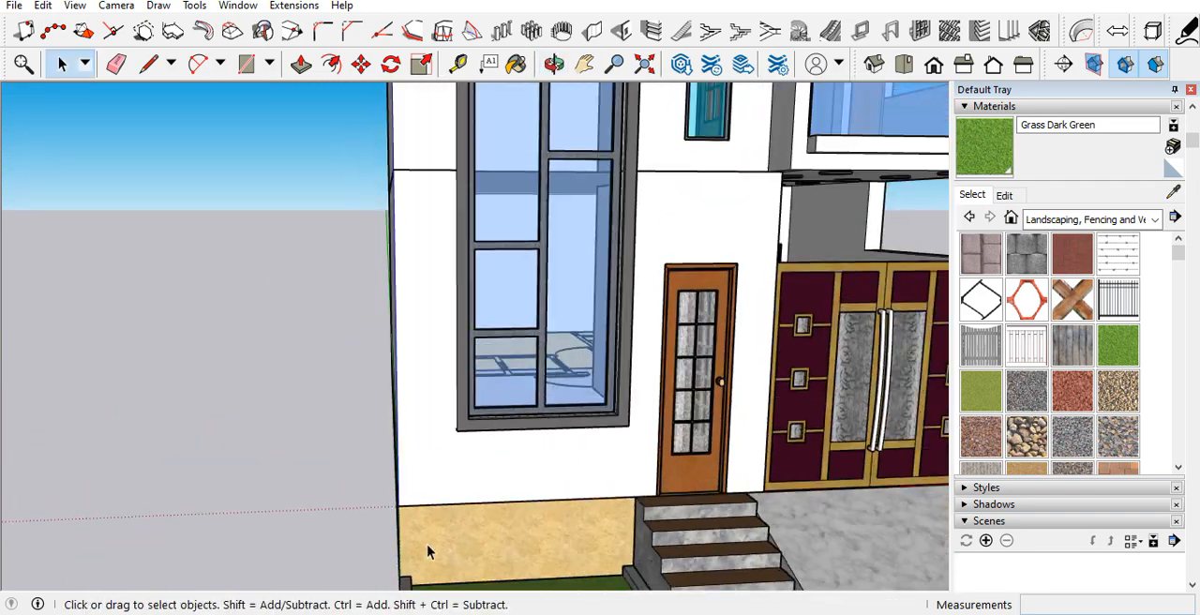
pyautogui.scroll(-2, 427, 544)
pyautogui.scroll(10, 403, 319)
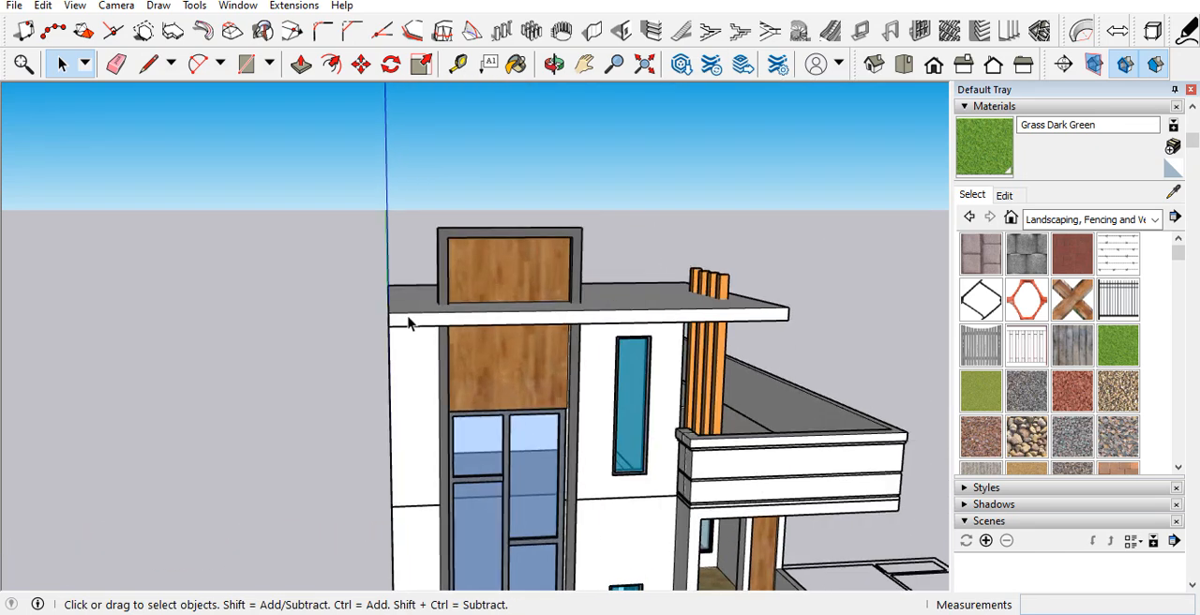
# Step: Place a vertical guide on the front wall 4.5" in from the outer corner edge on the tall window's side
pyautogui.moveTo(392, 361); pyautogui.dragTo(405, 255, button='middle')
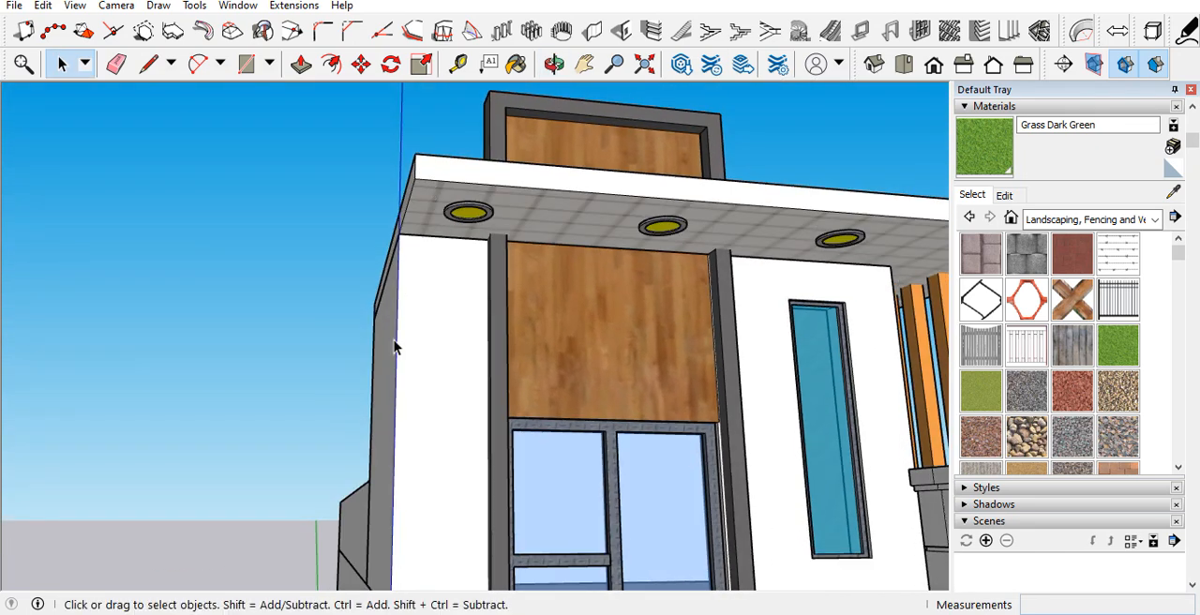
pyautogui.press('t')
pyautogui.click(395, 366)
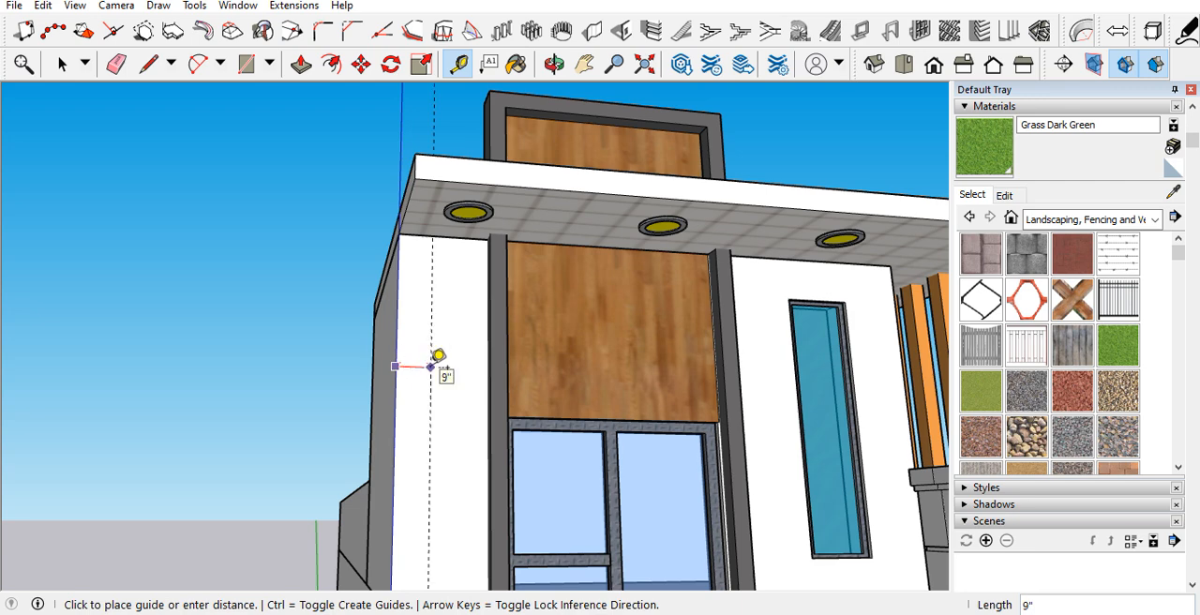
pyautogui.write('4.5')
pyautogui.press('Return')
pyautogui.scroll(4, 427, 290)
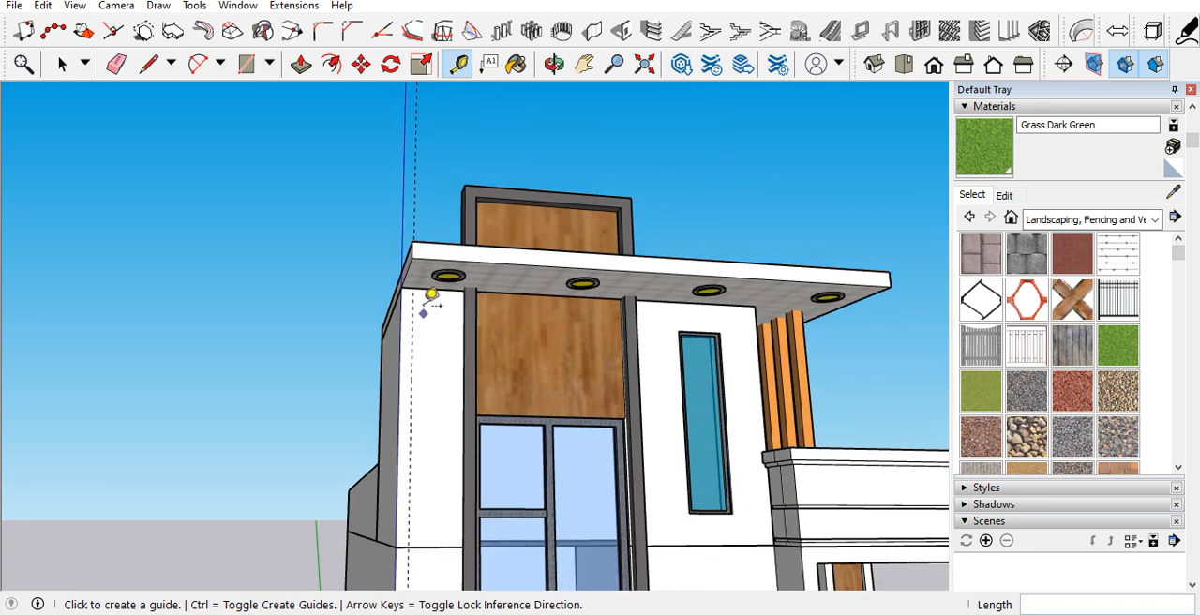
# Step: Draw a 4 1/2" by 30' rectangle between the guide and the wall corner, from the roof slab's underside to the base wall
pyautogui.press('r')
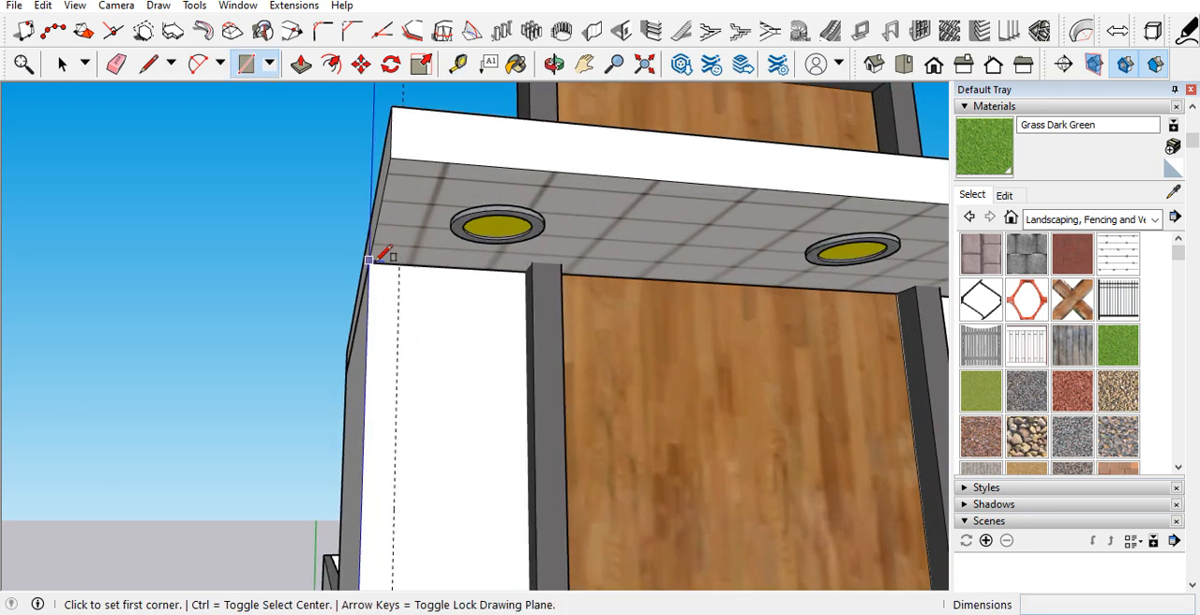
pyautogui.click(395, 265)
pyautogui.scroll(-4, 394, 272)
pyautogui.scroll(-3, 390, 287)
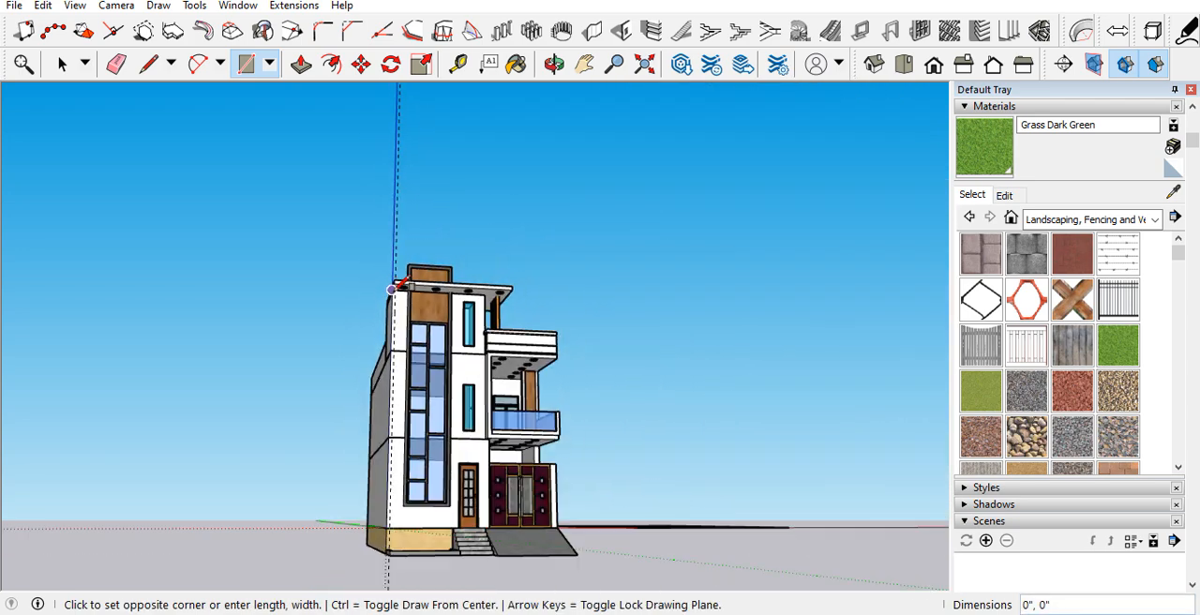
pyautogui.scroll(6, 386, 525)
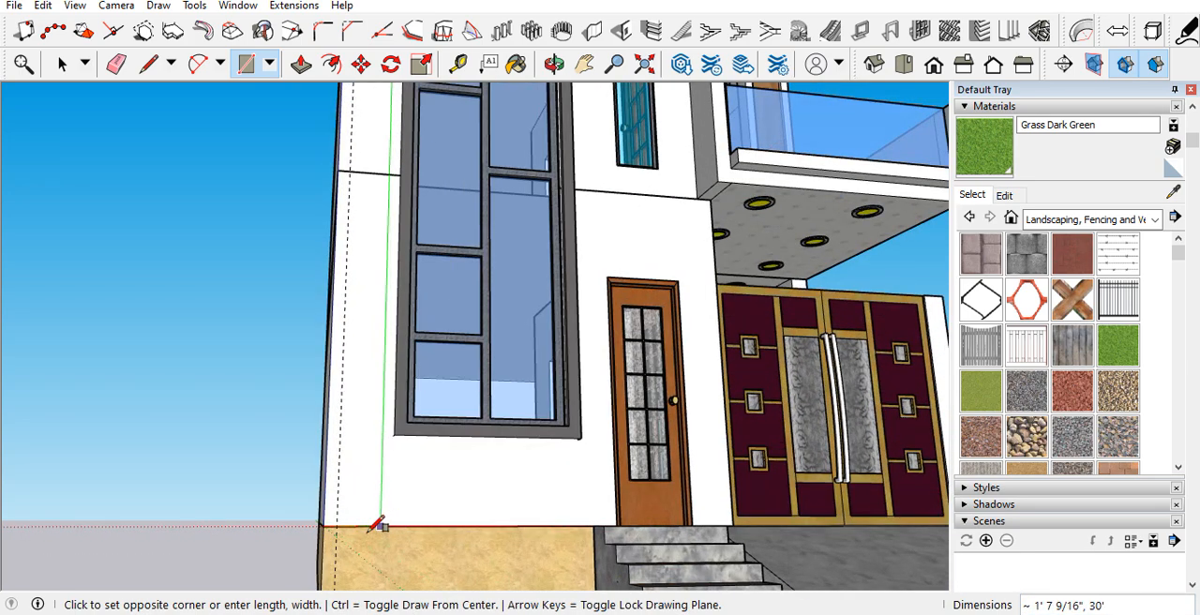
pyautogui.click(320, 520)
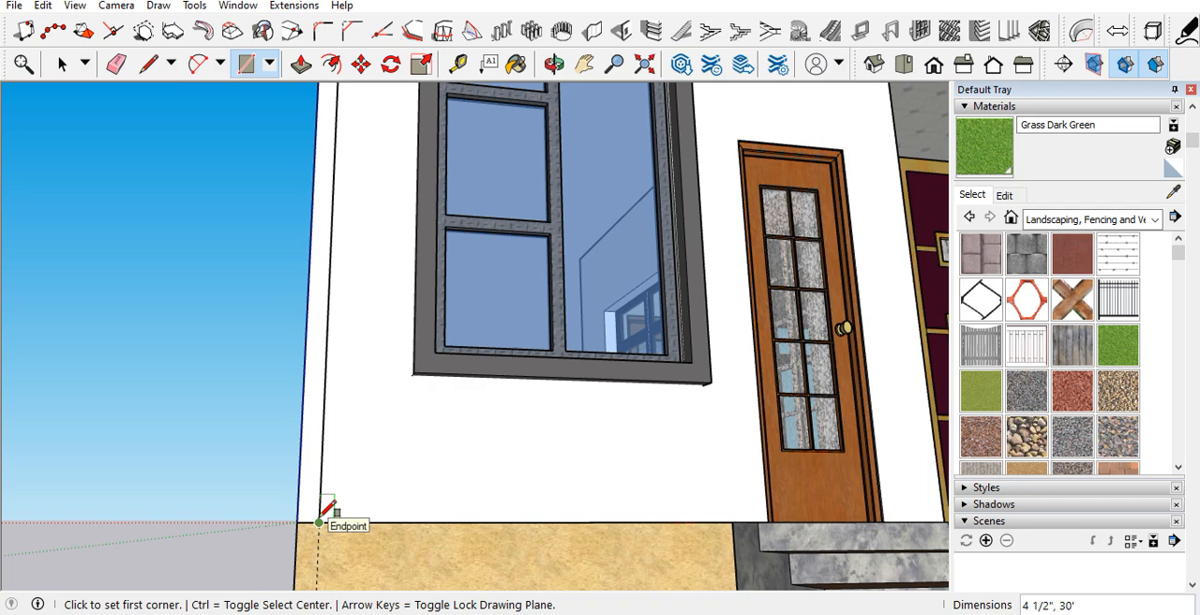
# Step: Extrude the tall corner strip 2" outward from the front wall
pyautogui.press('p')
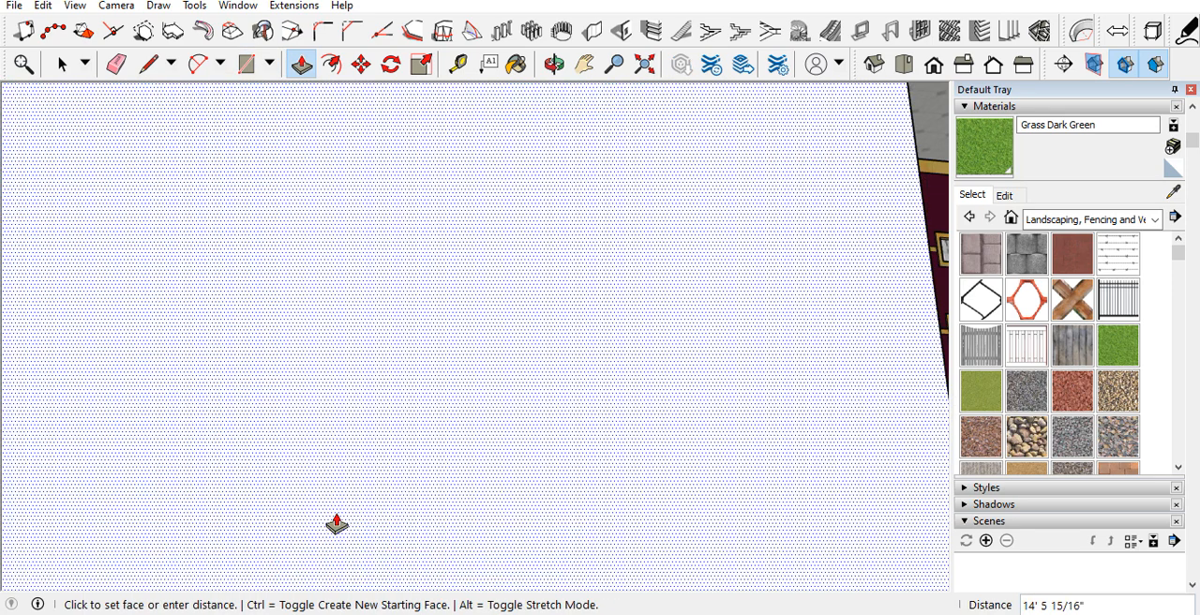
pyautogui.write('2')
pyautogui.press('Return')
# Step: Select the whole extruded corner strip and make it a group
pyautogui.moveTo(336, 526); pyautogui.dragTo(163, 563, button='middle')
pyautogui.press('space')
pyautogui.scroll(3, 295, 507)
pyautogui.scroll(1, 293, 507)
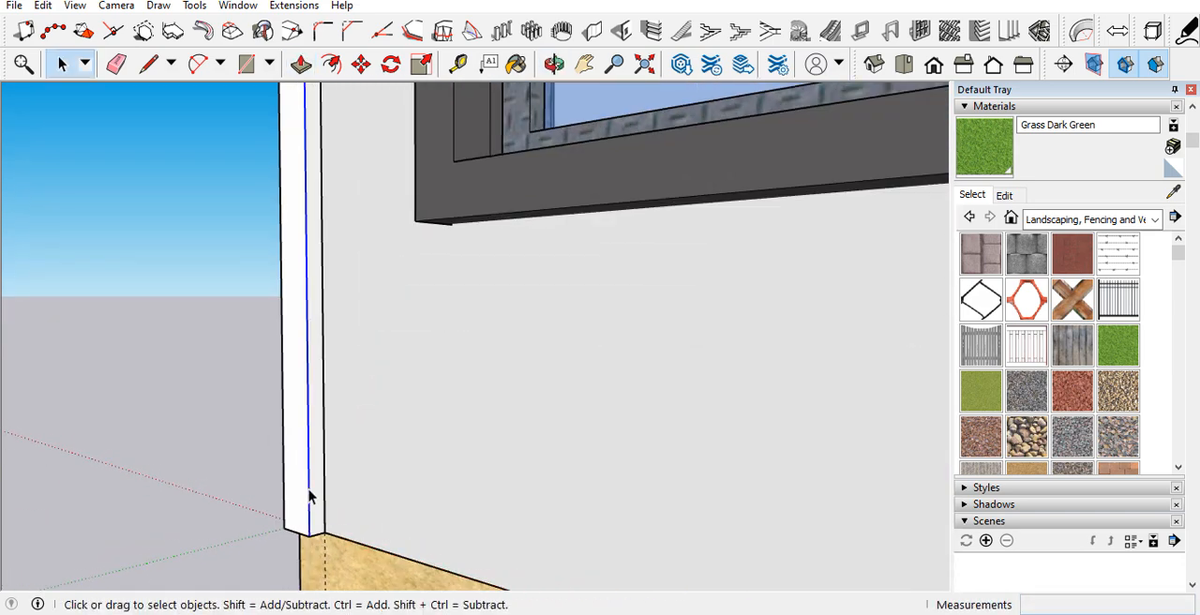
pyautogui.tripleClick(309, 494)
pyautogui.rightClick(308, 489)
pyautogui.click(356, 343)
# Step: Extend the grouped corner strip's underside down over the base wall to the grass bed's border
pyautogui.moveTo(300, 486); pyautogui.dragTo(319, 309, button='middle')
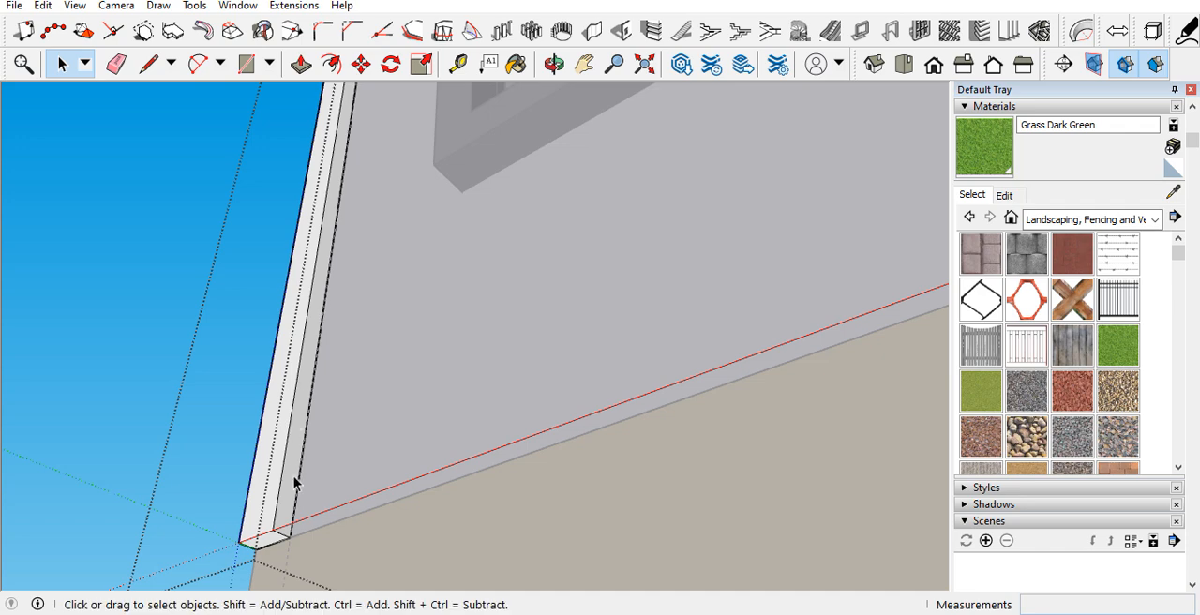
pyautogui.press('p')
pyautogui.click(271, 547)
pyautogui.moveTo(282, 559); pyautogui.dragTo(525, 469, button='middle')
pyautogui.click(348, 503)
pyautogui.scroll(-5, 525, 468)
pyautogui.press('space')
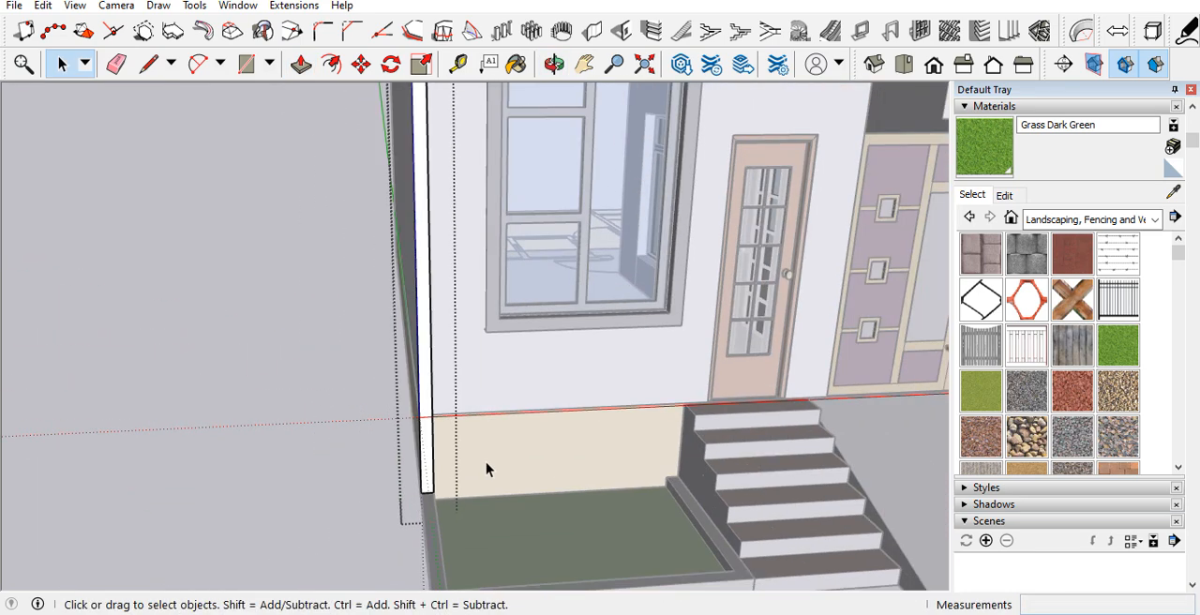
pyautogui.click(488, 409)
# Step: Sample Stone Brushed Khaki from the base wall and apply it to the corner strip
pyautogui.click(1173, 193)
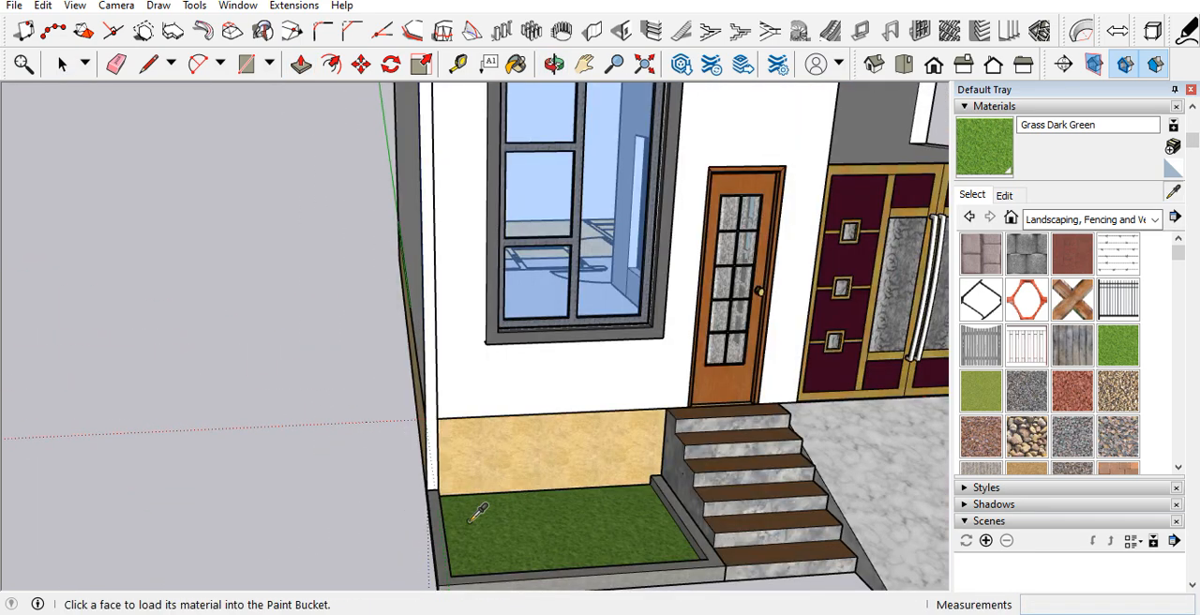
pyautogui.scroll(5, 592, 388)
pyautogui.click(592, 388)
pyautogui.click(343, 450)
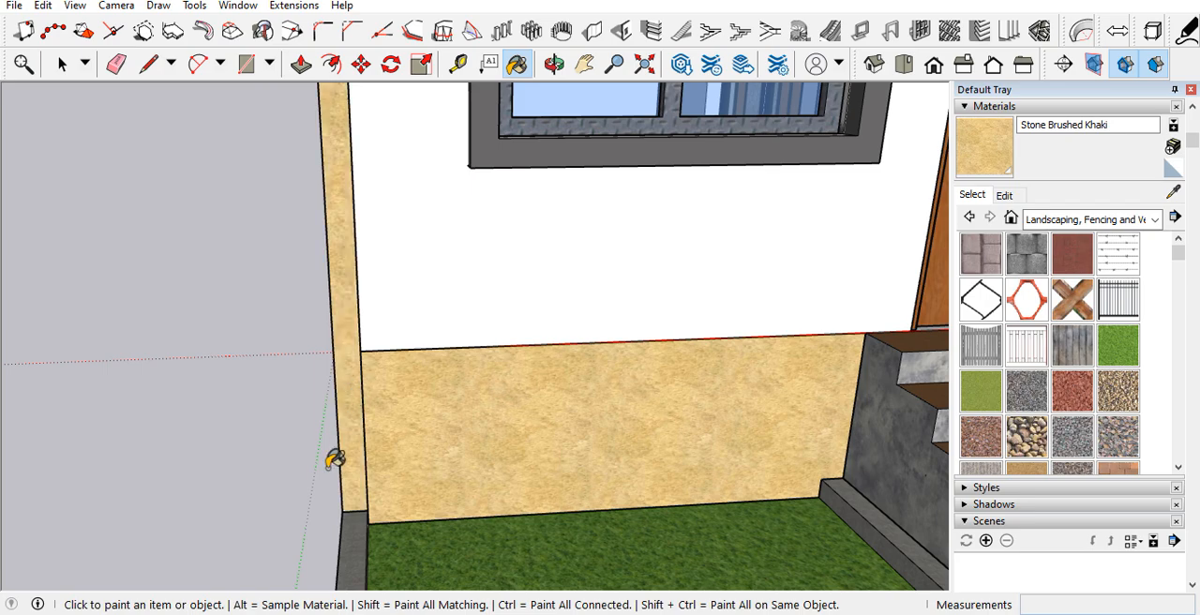
pyautogui.scroll(-10, 350, 497)
# Step: Examine the stone corner strip along its full height and the floor line between the two narrow windows
pyautogui.press('space')
pyautogui.moveTo(355, 525); pyautogui.dragTo(371, 233, button='middle')
pyautogui.scroll(5, 330, 279)
pyautogui.scroll(2, 330, 277)
pyautogui.scroll(-10, 333, 279)
pyautogui.scroll(8, 300, 310)
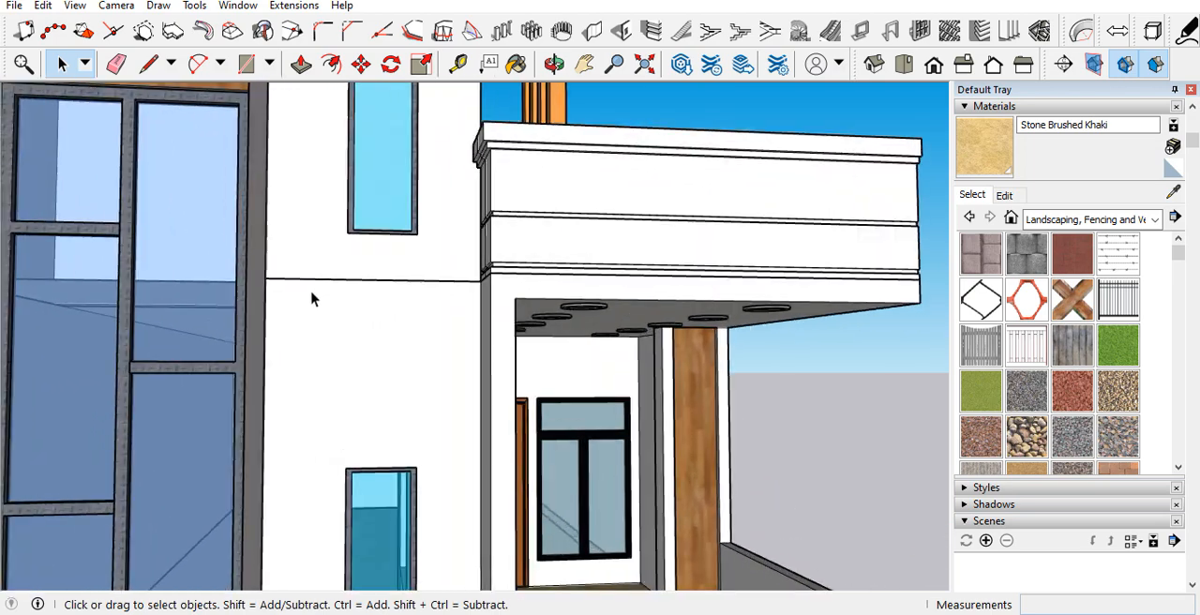
pyautogui.moveTo(313, 298); pyautogui.dragTo(312, 323, button='middle')
pyautogui.scroll(-5, 308, 330)
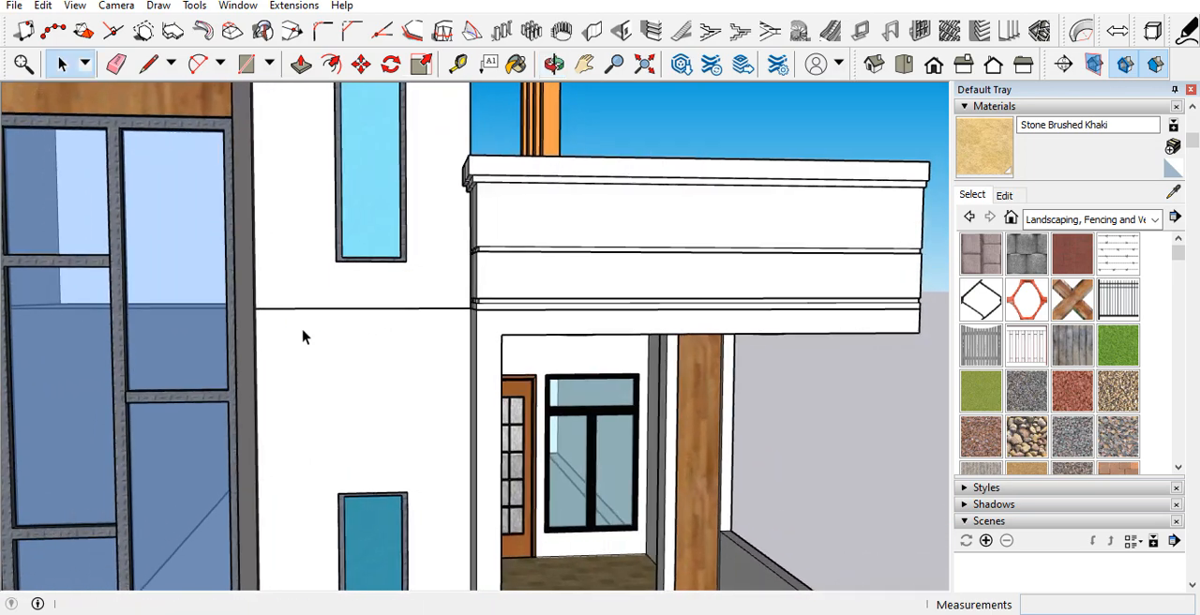
pyautogui.scroll(-3, 347, 387)
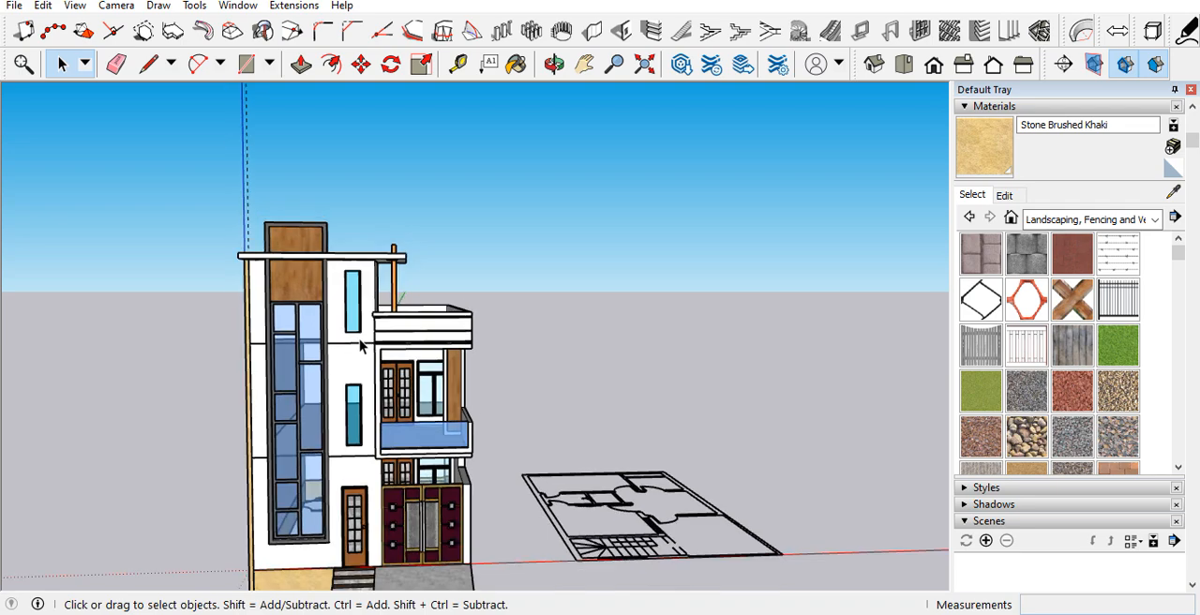
pyautogui.scroll(6, 358, 347)
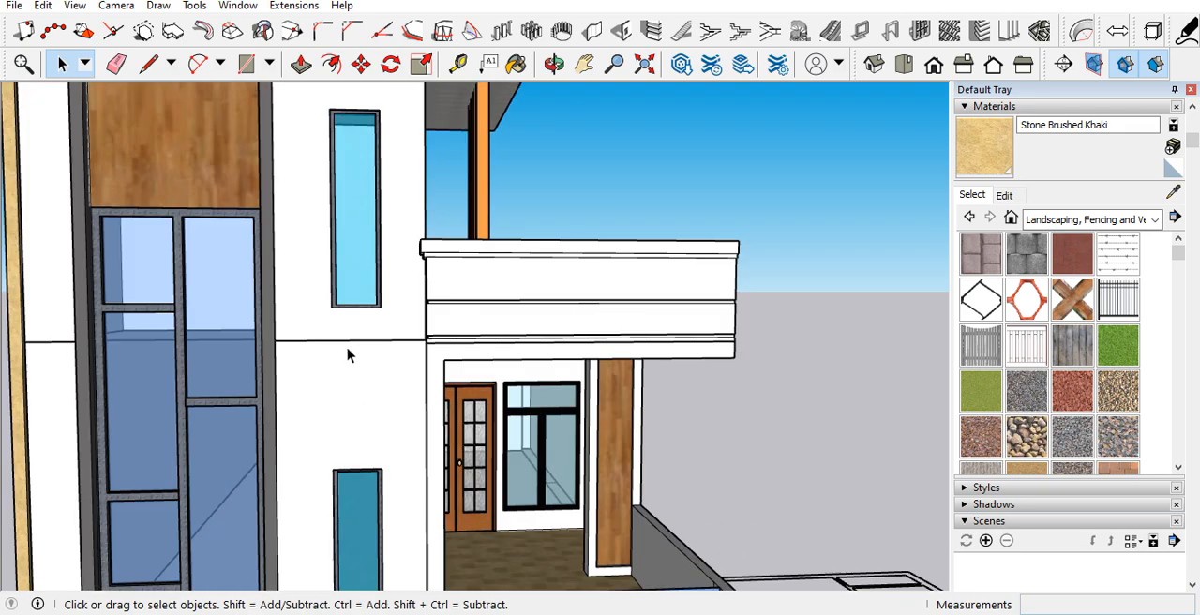
# Step: Draw a horizontal rectangle about 2' 2" long just below the floor line between the two narrow windows
pyautogui.press('r')
pyautogui.scroll(3, 338, 337)
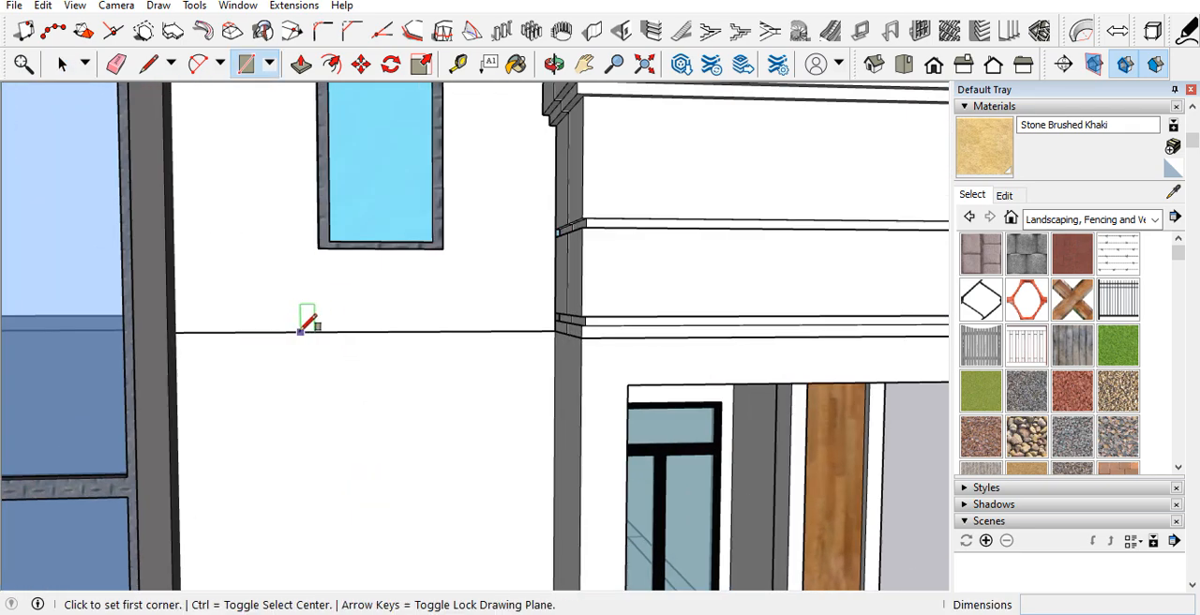
pyautogui.click(298, 332)
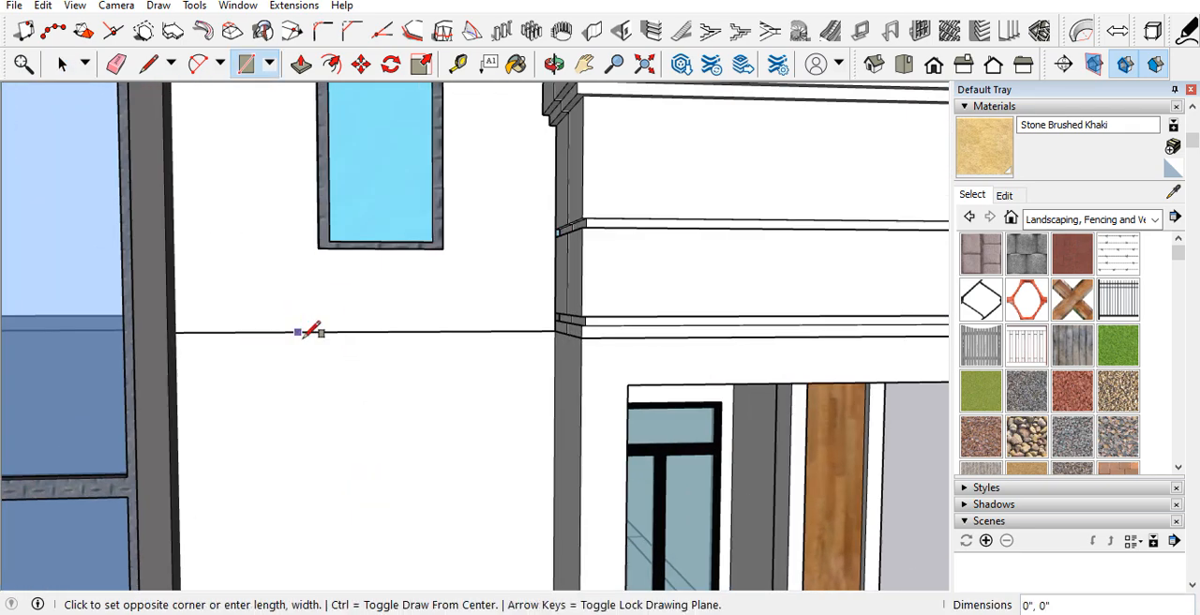
pyautogui.click(481, 363)
pyautogui.press('space')
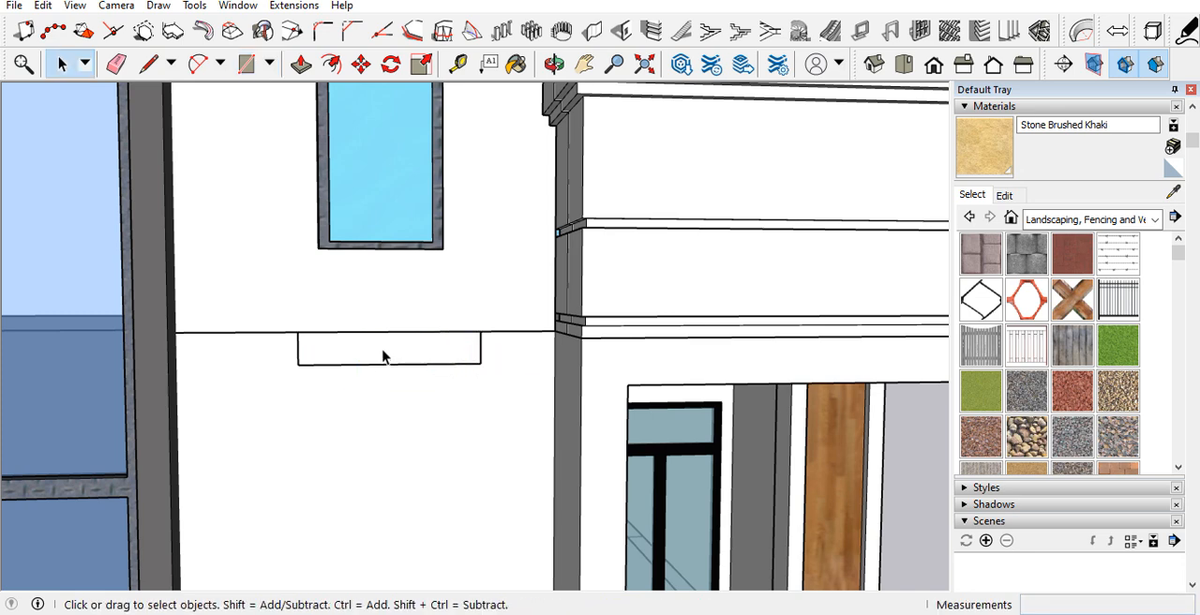
# Step: Extrude the small rectangle 2" out from the wall and make the resulting block a group
pyautogui.press('p')
pyautogui.click(382, 360)
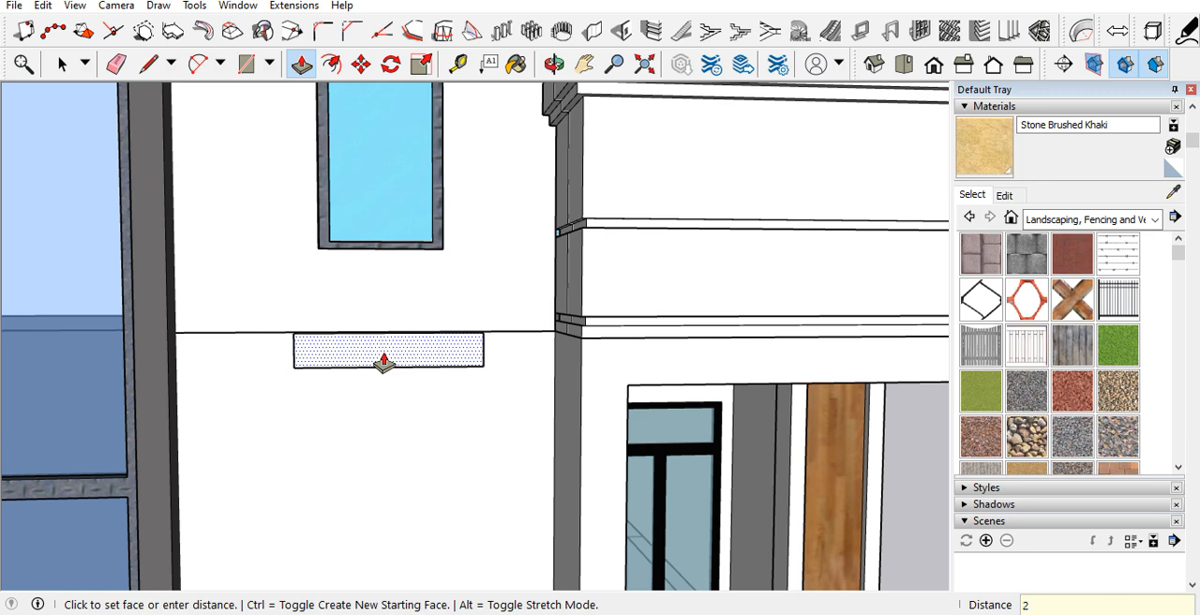
pyautogui.press('Return')
pyautogui.press('space')
pyautogui.click(389, 356)
pyautogui.rightClick(391, 357)
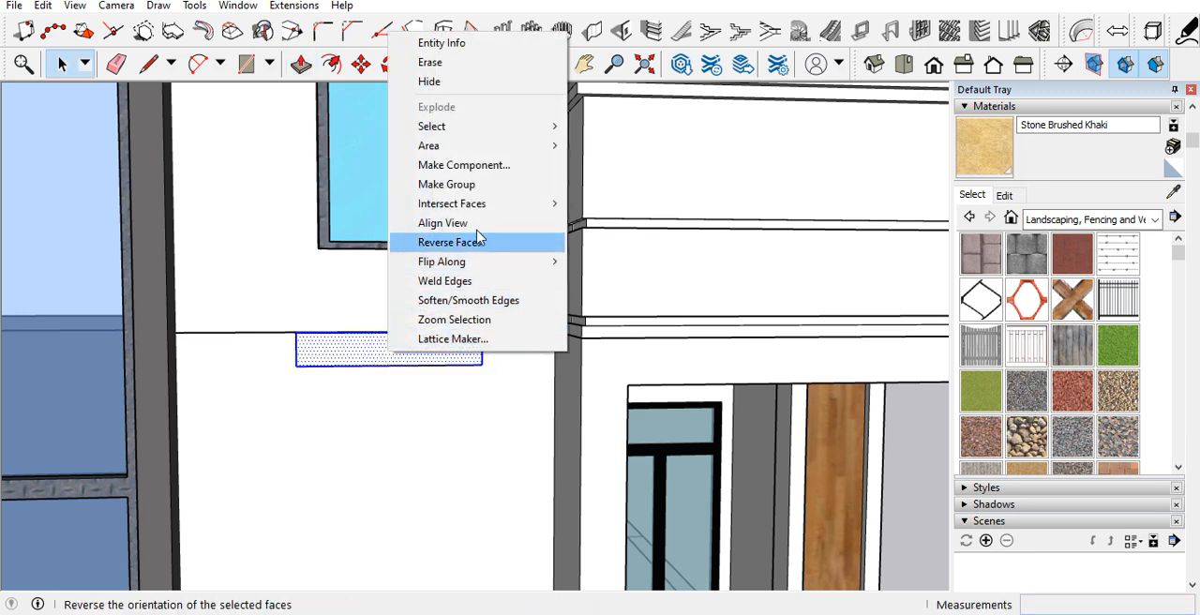
pyautogui.click(490, 189)
# Step: Apply the Formica Laminate Light material from the Synthetic Surfaces library to the small block below the floor line
pyautogui.moveTo(386, 388); pyautogui.dragTo(534, 382, button='middle')
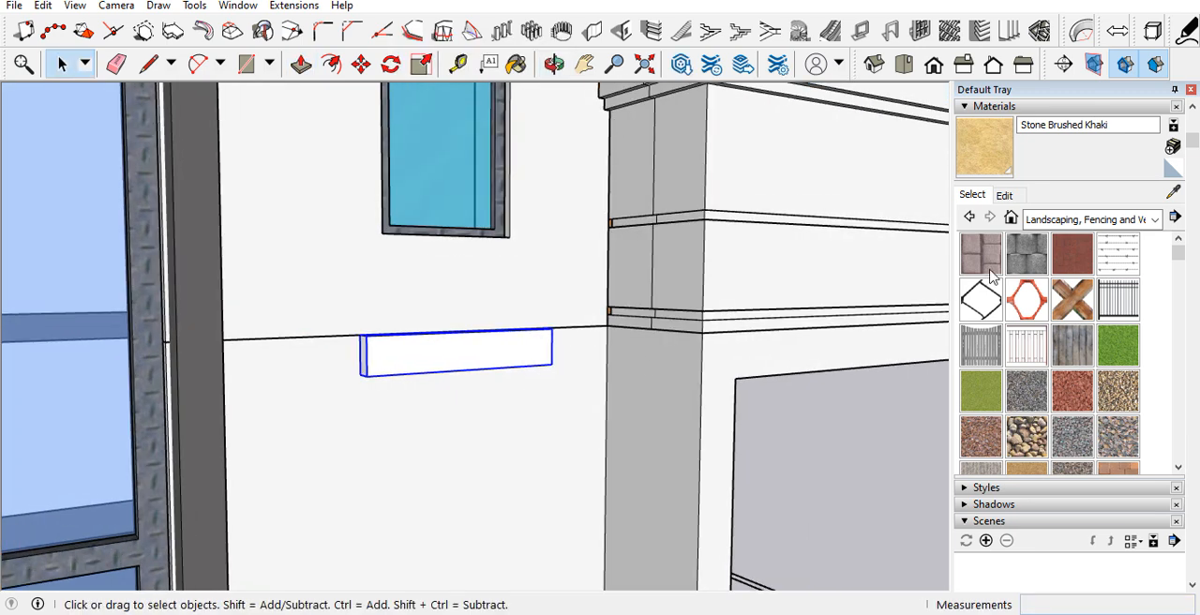
pyautogui.click(1119, 218)
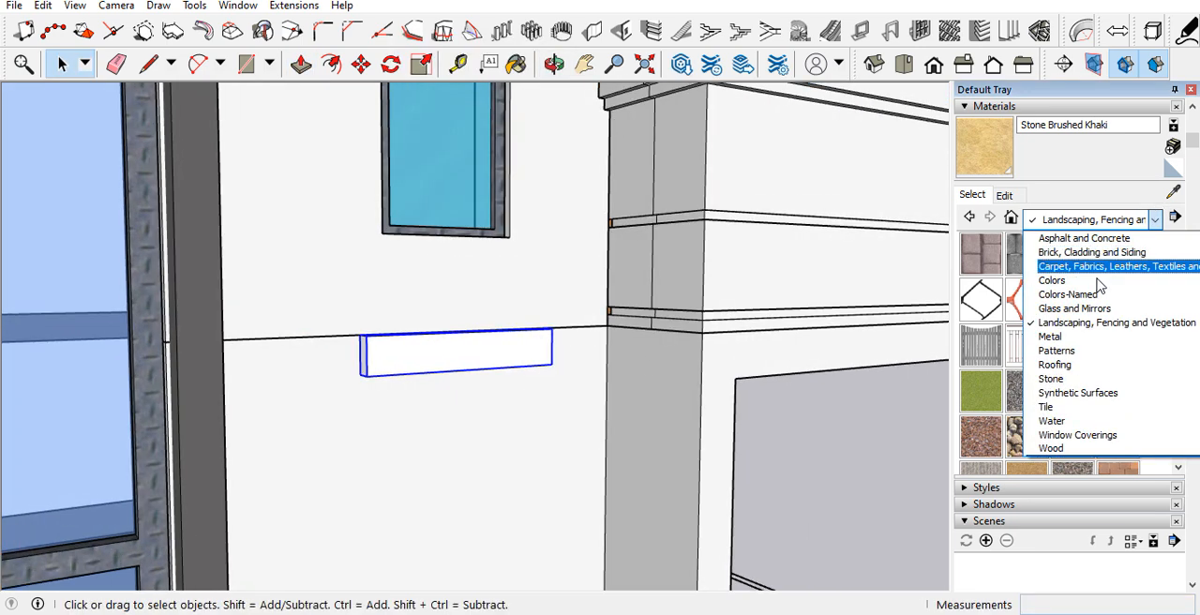
pyautogui.click(1082, 392)
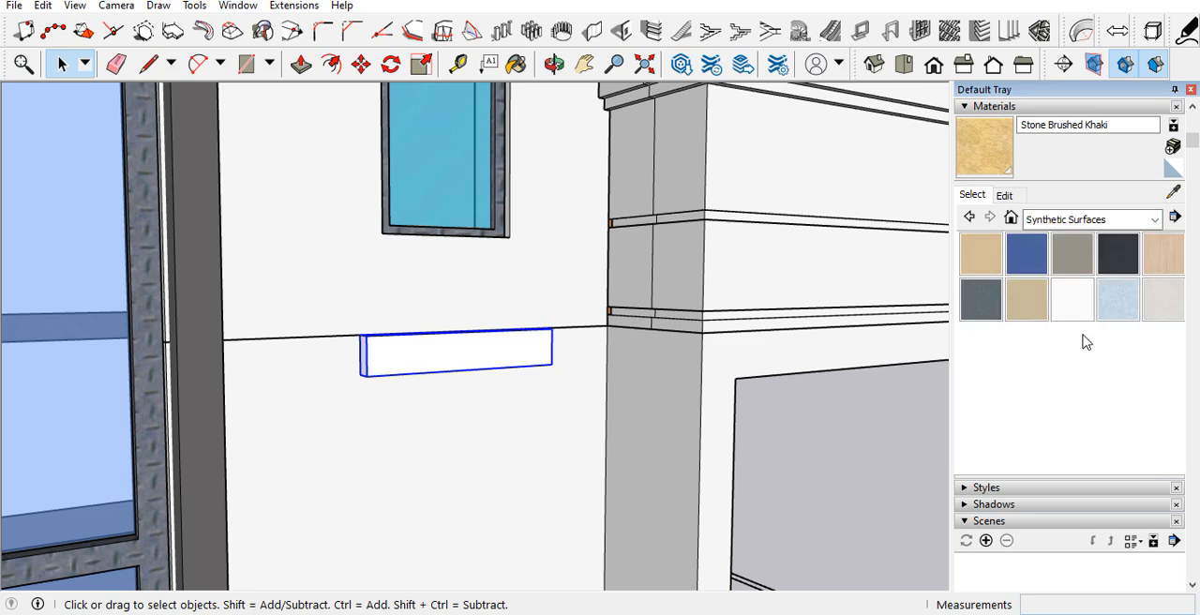
pyautogui.click(1163, 255)
pyautogui.click(398, 340)
pyautogui.moveTo(398, 340)
pyautogui.mouseDown(button='middle')
pyautogui.moveTo(397, 393)
pyautogui.moveTo(485, 397)
pyautogui.moveTo(306, 402)
pyautogui.moveTo(331, 388)
pyautogui.moveTo(551, 390)
pyautogui.mouseUp(button='middle')
# Step: Open the laminate block group and extend its left end face outward to lengthen the block
pyautogui.scroll(3, 331, 388)
pyautogui.press('space')
pyautogui.doubleClick(335, 394)
pyautogui.press('p')
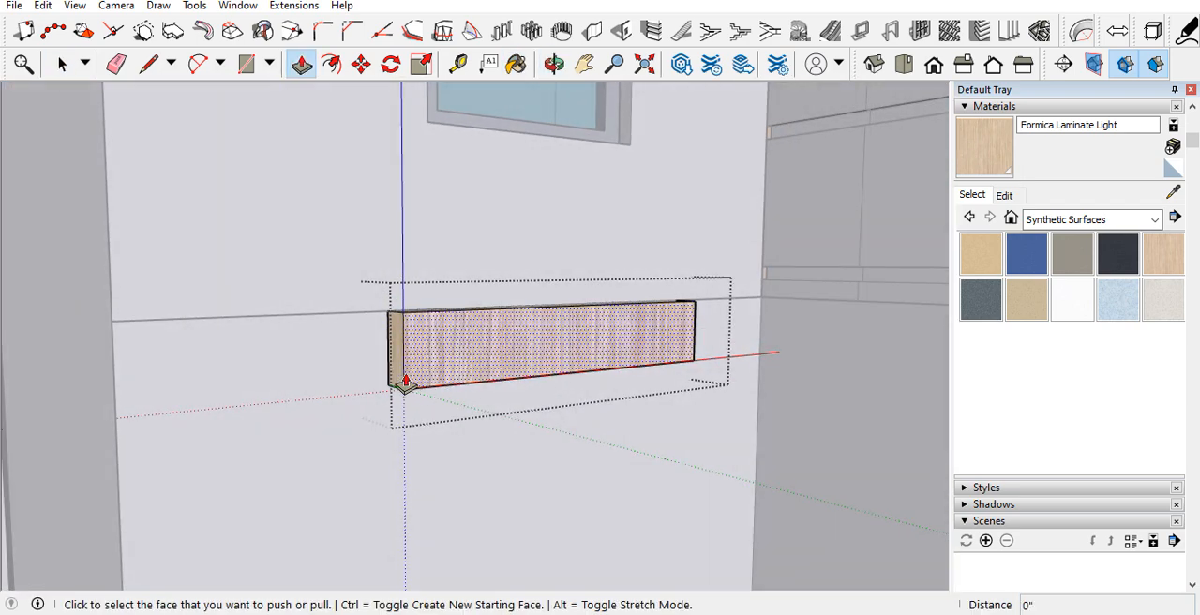
pyautogui.click(394, 376)
pyautogui.click(304, 389)
pyautogui.press('space')
pyautogui.scroll(-4, 247, 397)
pyautogui.click(498, 444)
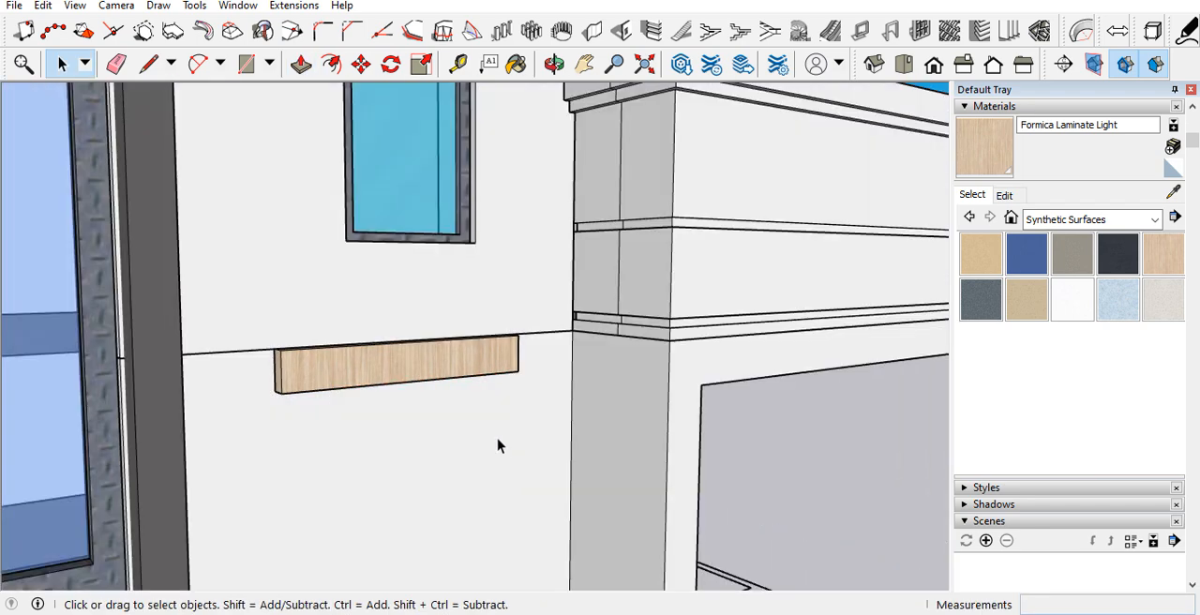
# Step: Copy the laminate block about 9" straight down and repeat the copy twice to form a stack of three strips
pyautogui.scroll(-5, 374, 319)
pyautogui.moveTo(398, 363); pyautogui.dragTo(340, 334, button='middle')
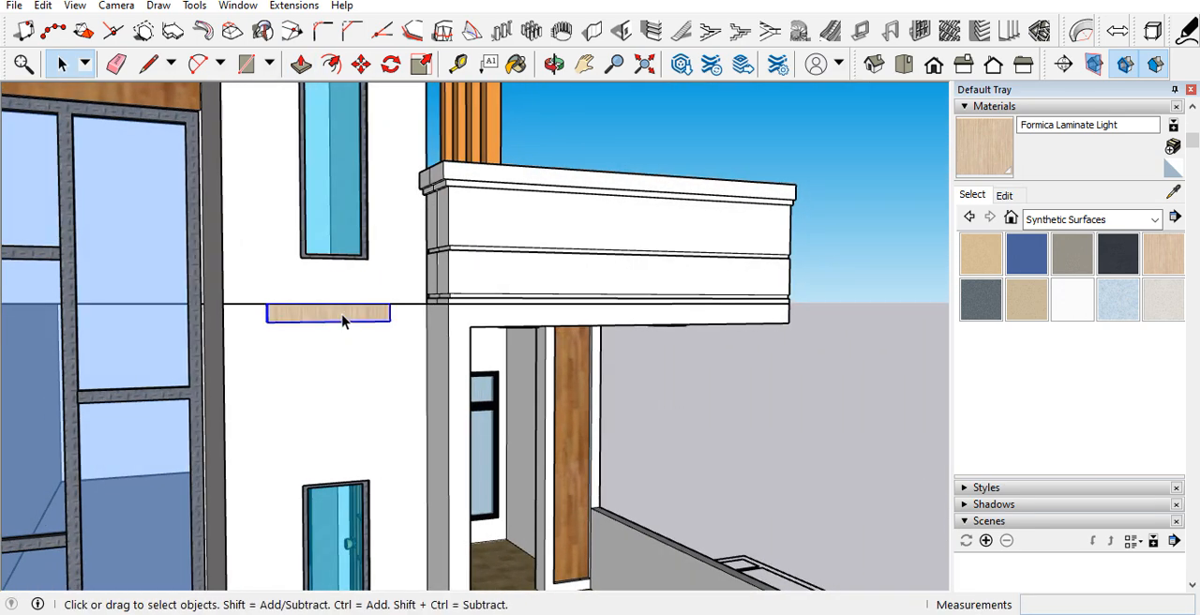
pyautogui.press('m')
pyautogui.press('ctrl')
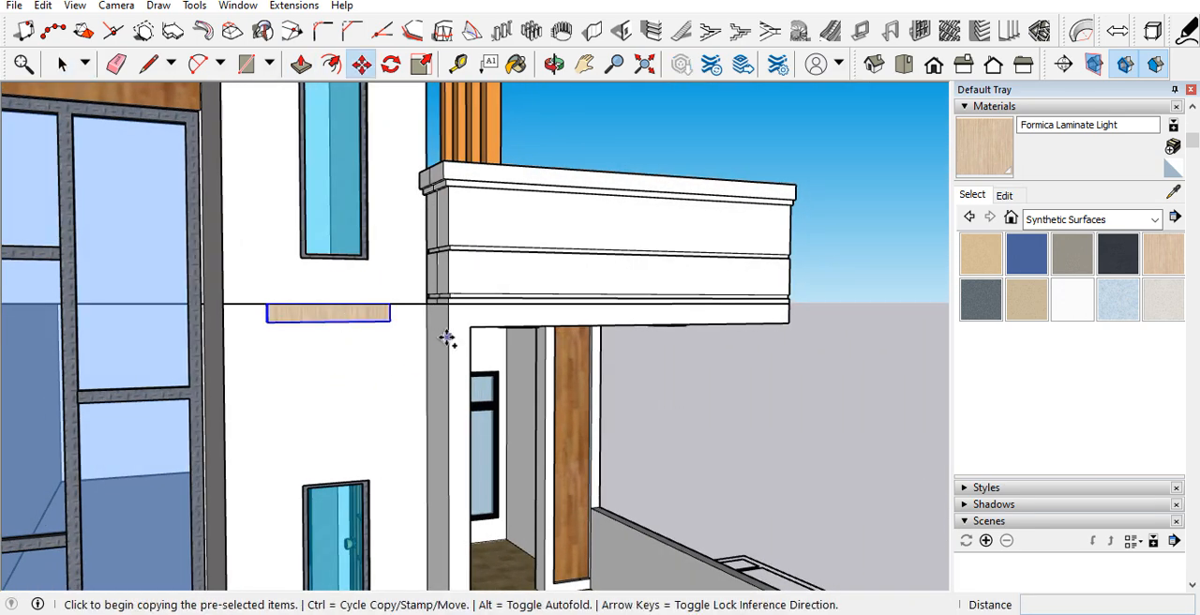
pyautogui.click(446, 338)
pyautogui.click(451, 367)
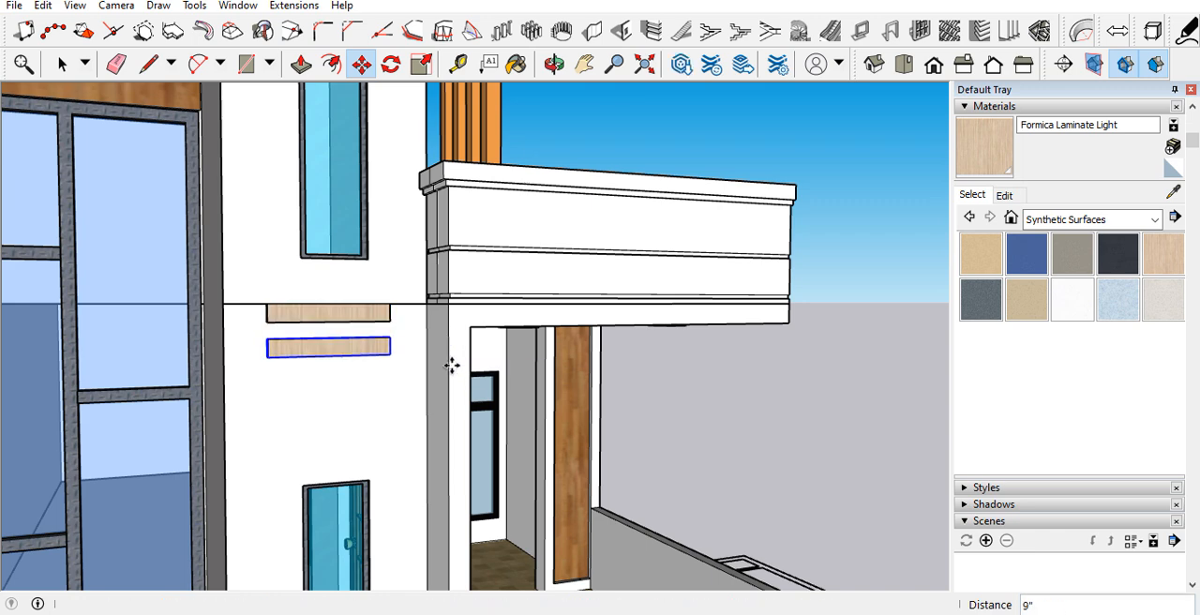
pyautogui.write('*2')
pyautogui.press('Return')
pyautogui.scroll(-3, 228, 491)
pyautogui.moveTo(285, 479); pyautogui.dragTo(235, 469, button='middle')
pyautogui.press('space')
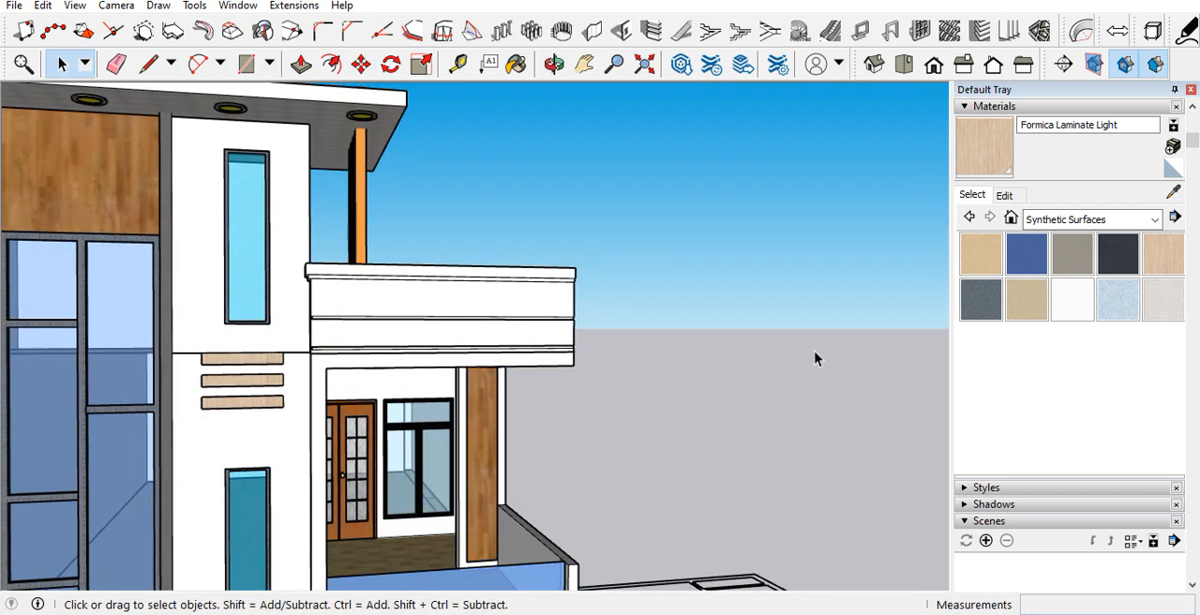
# Step: Copy all three laminate strips down the wall to just below the next floor line, above the entrance door
pyautogui.scroll(-3, 733, 324)
pyautogui.scroll(5, 492, 422)
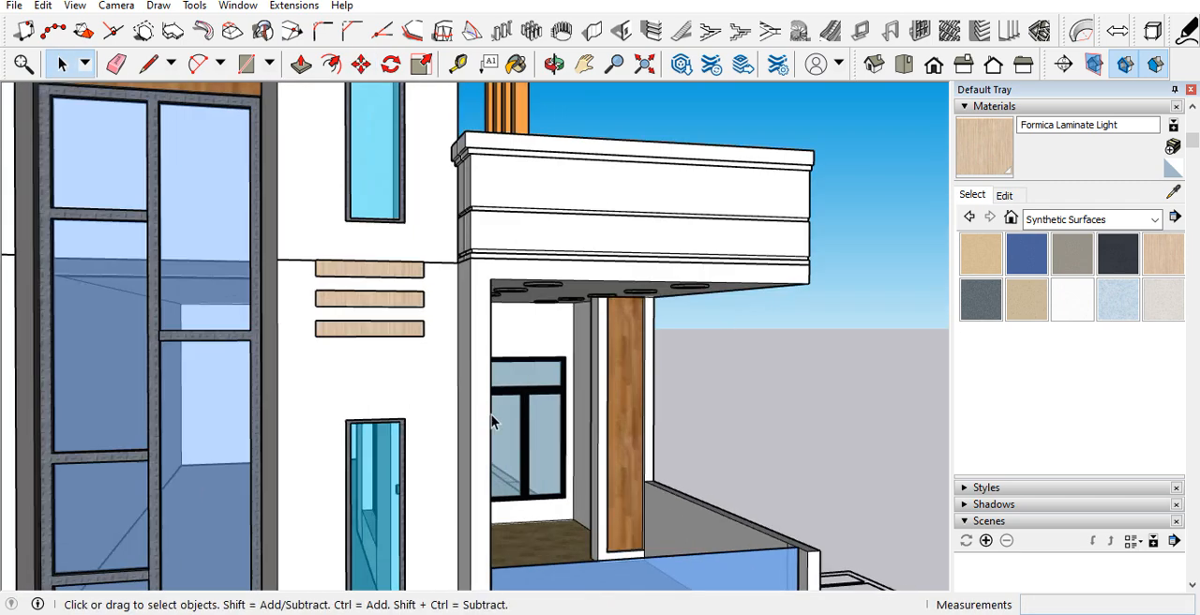
pyautogui.press('m')
pyautogui.moveTo(386, 265); pyautogui.dragTo(413, 321, button='middle')
pyautogui.press('ctrl')
pyautogui.scroll(5, 413, 319)
pyautogui.click(406, 297)
pyautogui.scroll(-8, 406, 297)
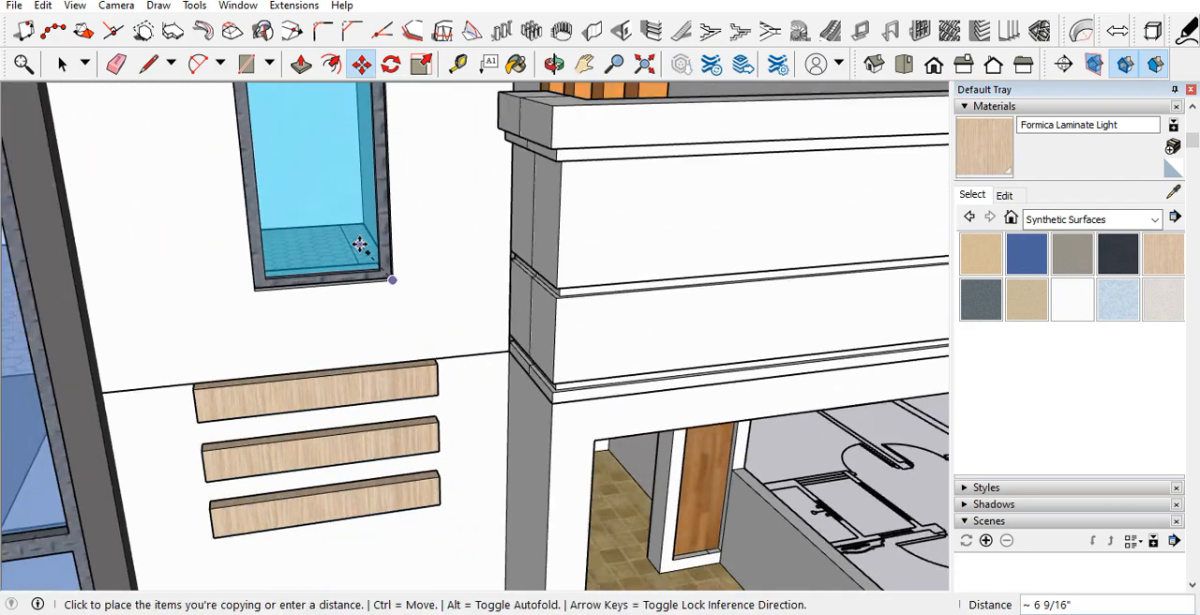
pyautogui.scroll(6, 375, 460)
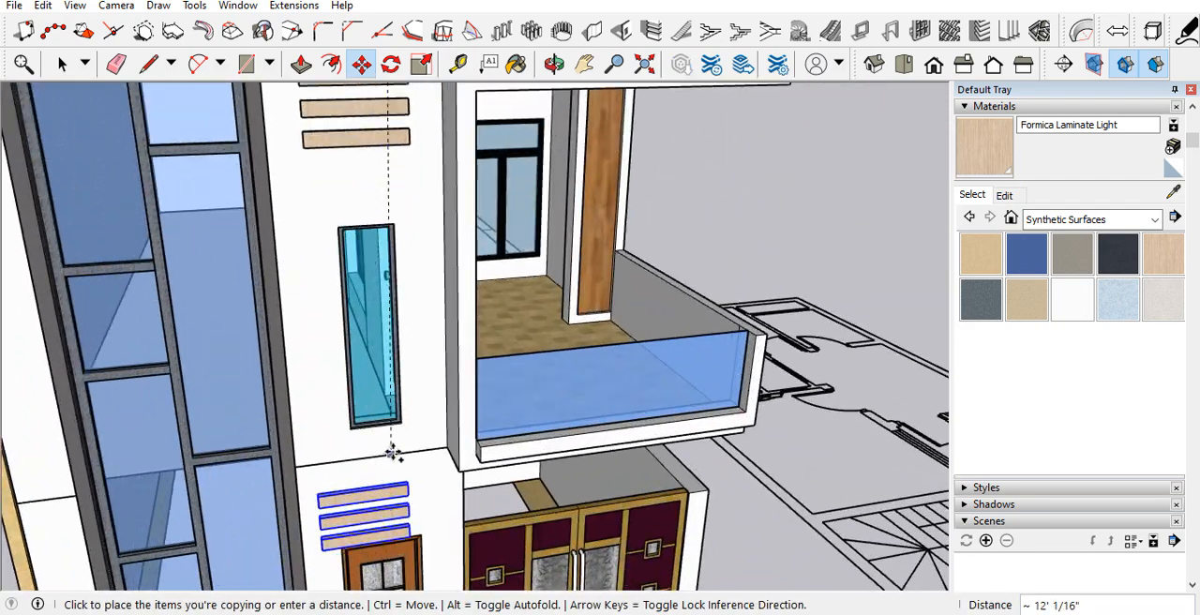
pyautogui.click(404, 413)
pyautogui.scroll(-10, 422, 412)
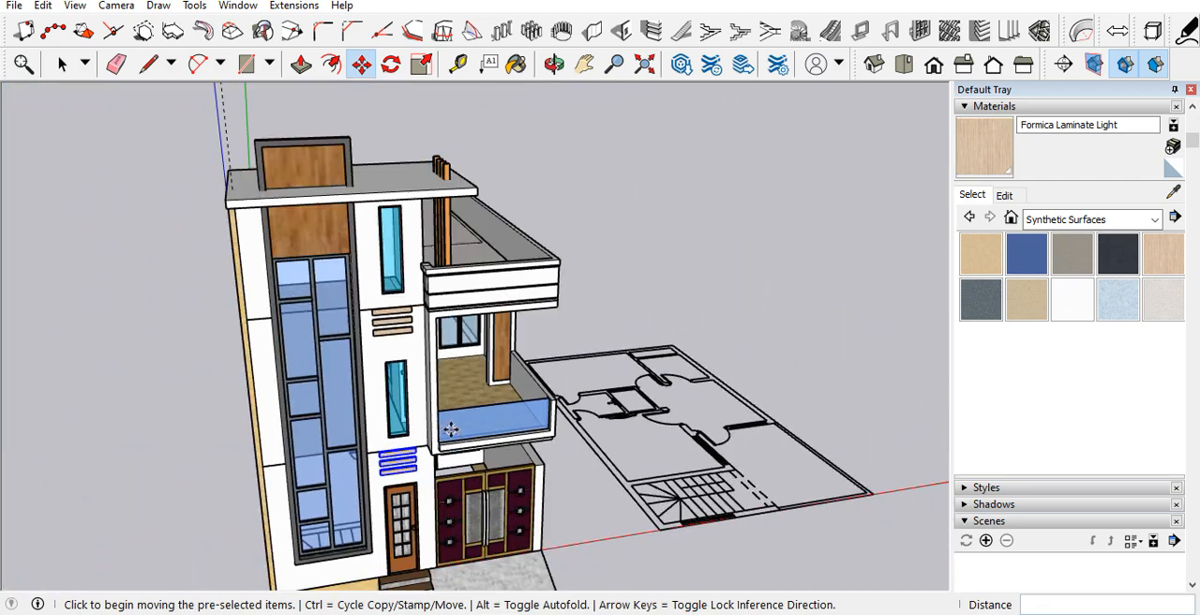
pyautogui.moveTo(436, 413); pyautogui.dragTo(321, 302, button='middle')
pyautogui.scroll(-3, 326, 307)
pyautogui.press('space')
pyautogui.click(794, 326)
# Step: Examine the whole house exterior from the front and side, including both sets of laminate strips
pyautogui.scroll(3, 397, 393)
pyautogui.scroll(2, 398, 394)
pyautogui.scroll(-4, 498, 383)
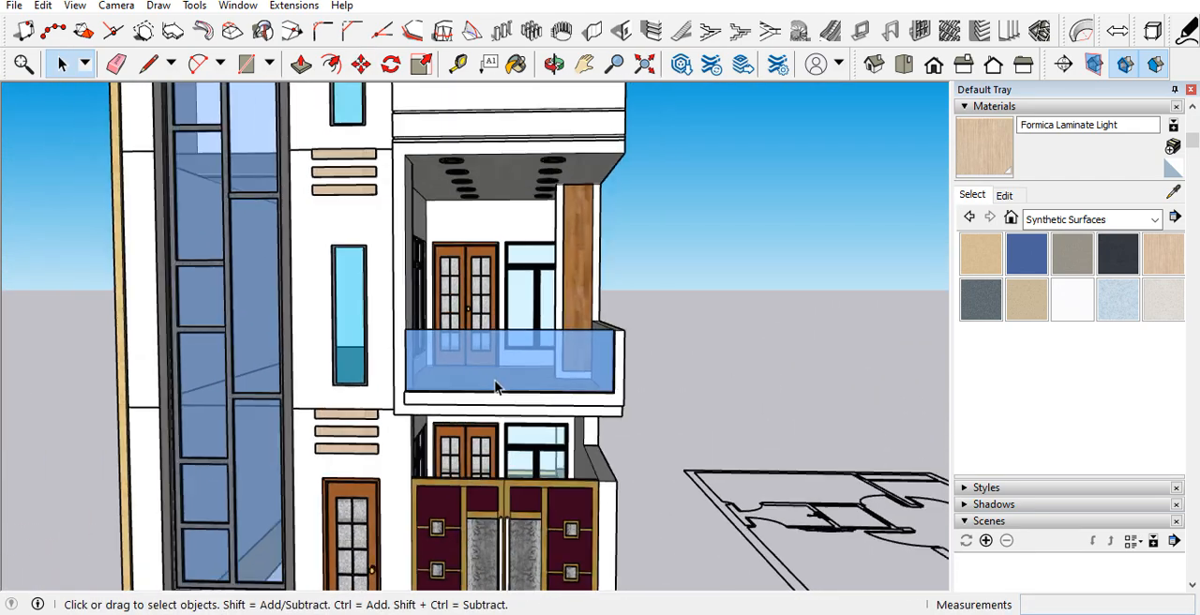
pyautogui.moveTo(452, 262); pyautogui.dragTo(509, 249, button='middle')
pyautogui.scroll(-3, 396, 420)
pyautogui.moveTo(394, 421); pyautogui.dragTo(165, 409, button='middle')
pyautogui.scroll(4, 425, 418)
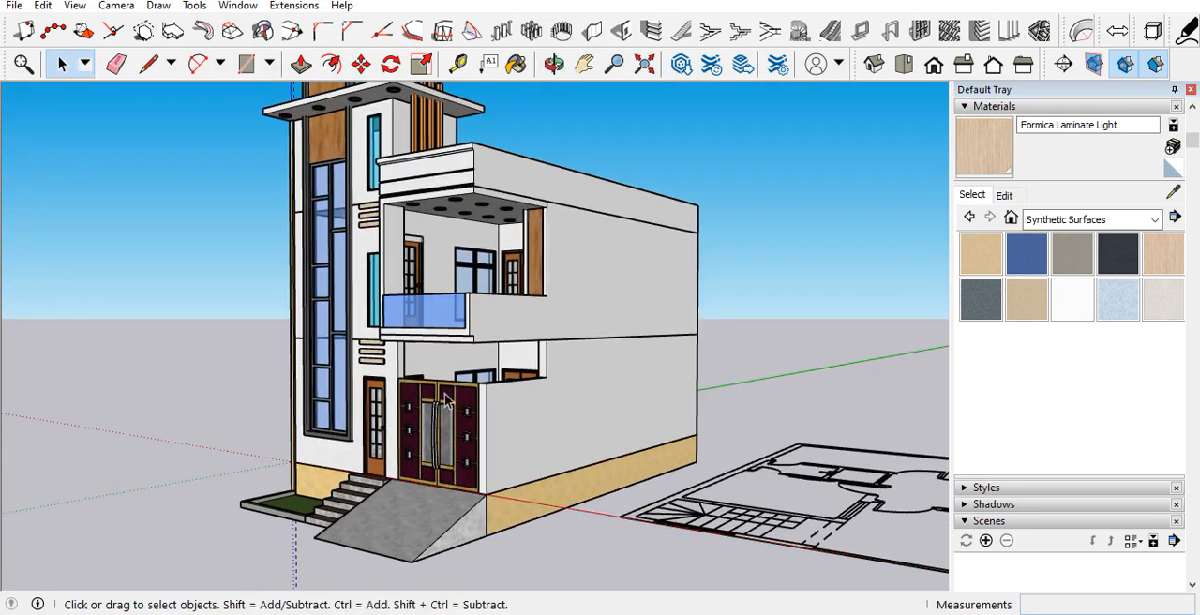
pyautogui.scroll(-2, 469, 389)
pyautogui.moveTo(472, 373); pyautogui.dragTo(499, 289, button='middle')
pyautogui.scroll(-2, 498, 288)
pyautogui.scroll(5, 447, 279)
pyautogui.scroll(-4, 517, 301)
pyautogui.scroll(2, 434, 368)
pyautogui.moveTo(434, 368); pyautogui.dragTo(651, 408, button='middle')
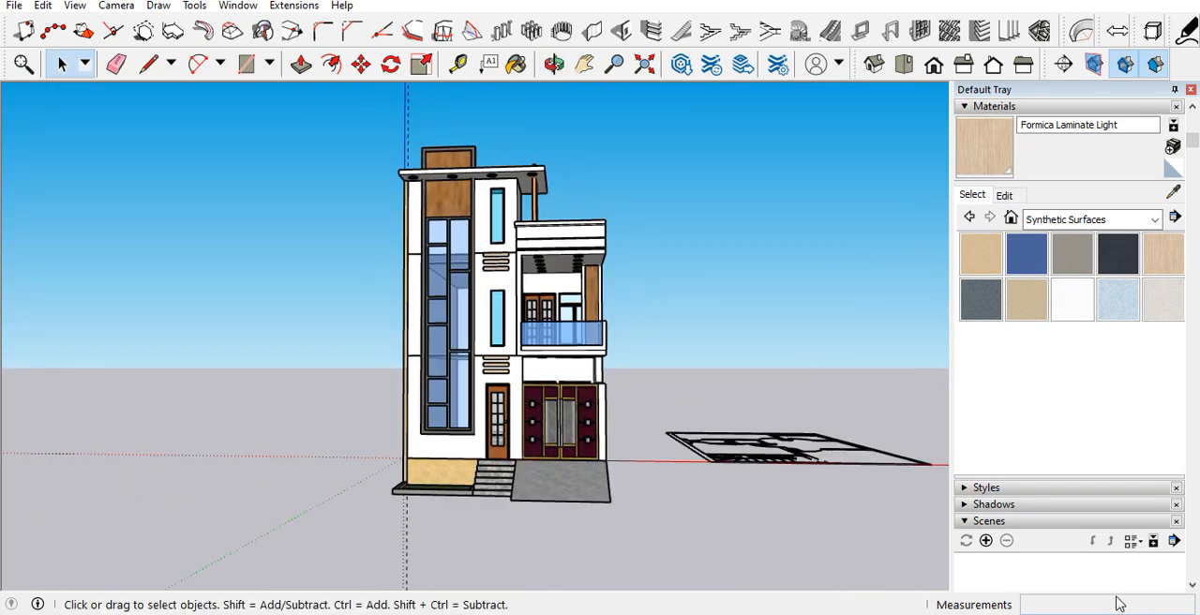
# Step: Examine the entrance steps, ramp and grass bed at the base of the facade
pyautogui.scroll(3, 469, 468)
pyautogui.moveTo(476, 531); pyautogui.dragTo(547, 595, button='middle')
pyautogui.scroll(-2, 522, 444)
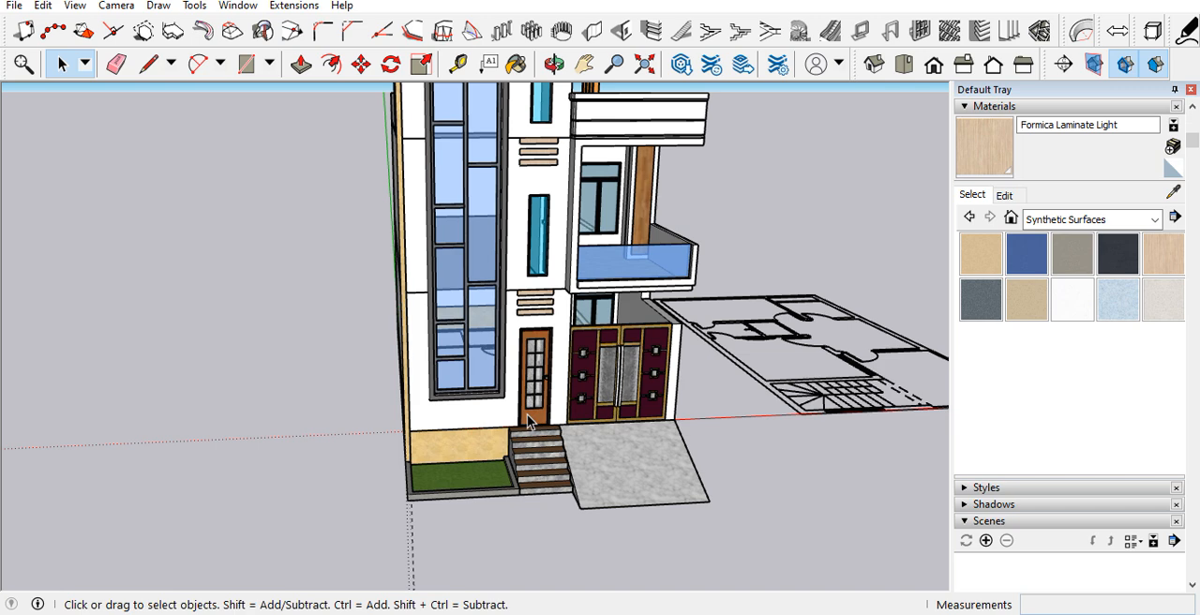
pyautogui.moveTo(1128, 603); pyautogui.dragTo(1083, 609, button='middle')
pyautogui.scroll(5, 617, 360)
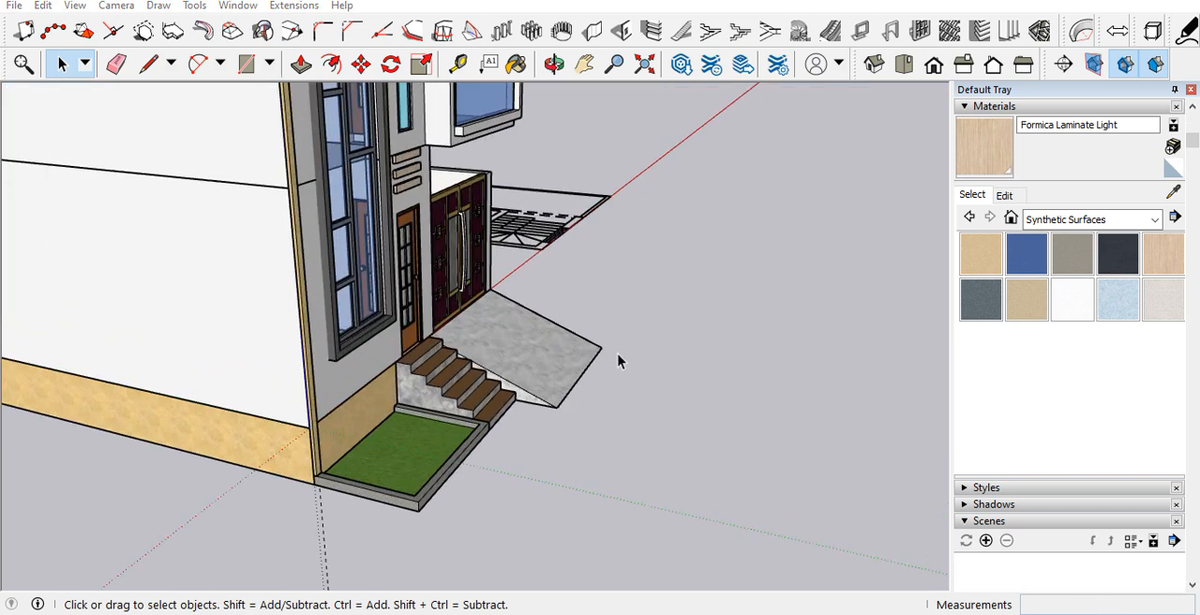
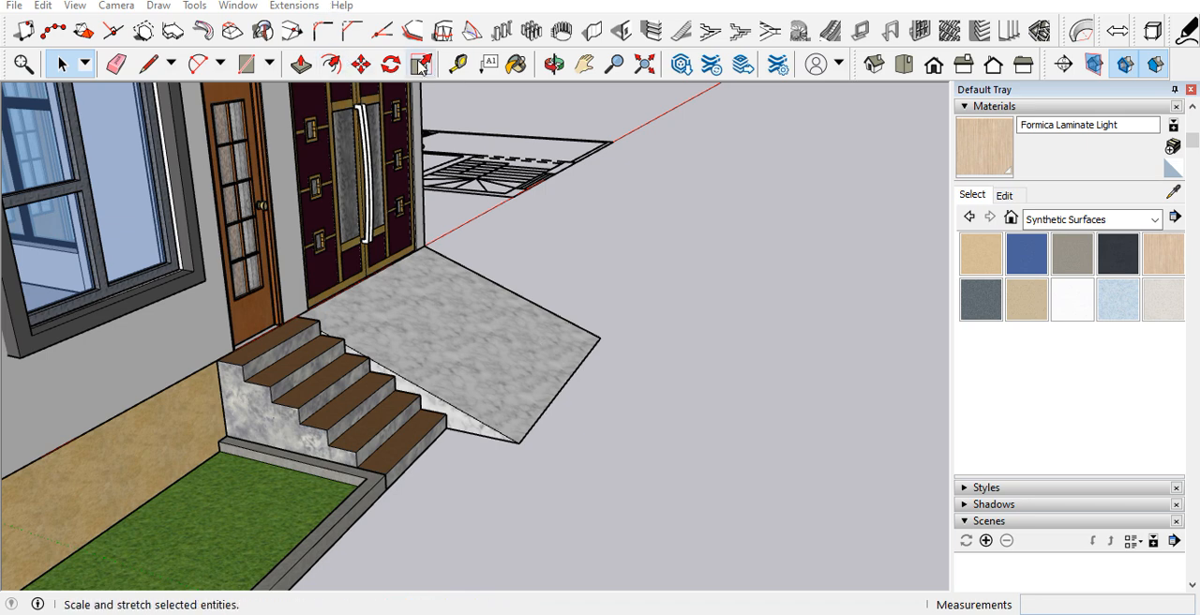
# Step: Place a guide along the ramp's outer bottom edge and a parallel guide 15' farther away from the house
pyautogui.click(459, 66)
pyautogui.click(560, 386)
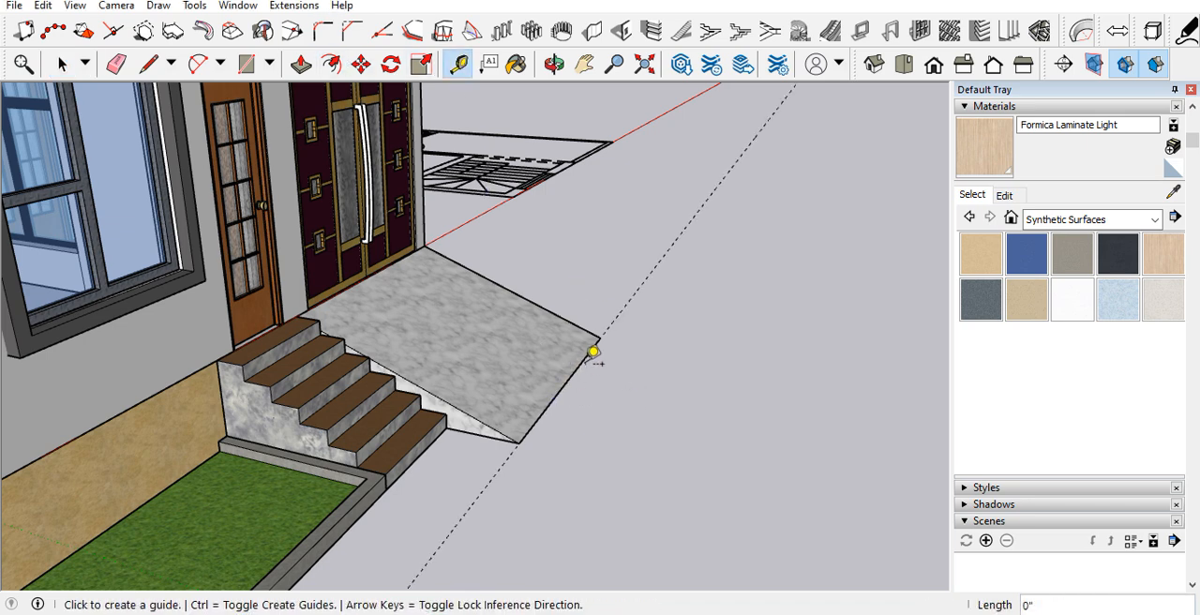
pyautogui.scroll(-3, 600, 342)
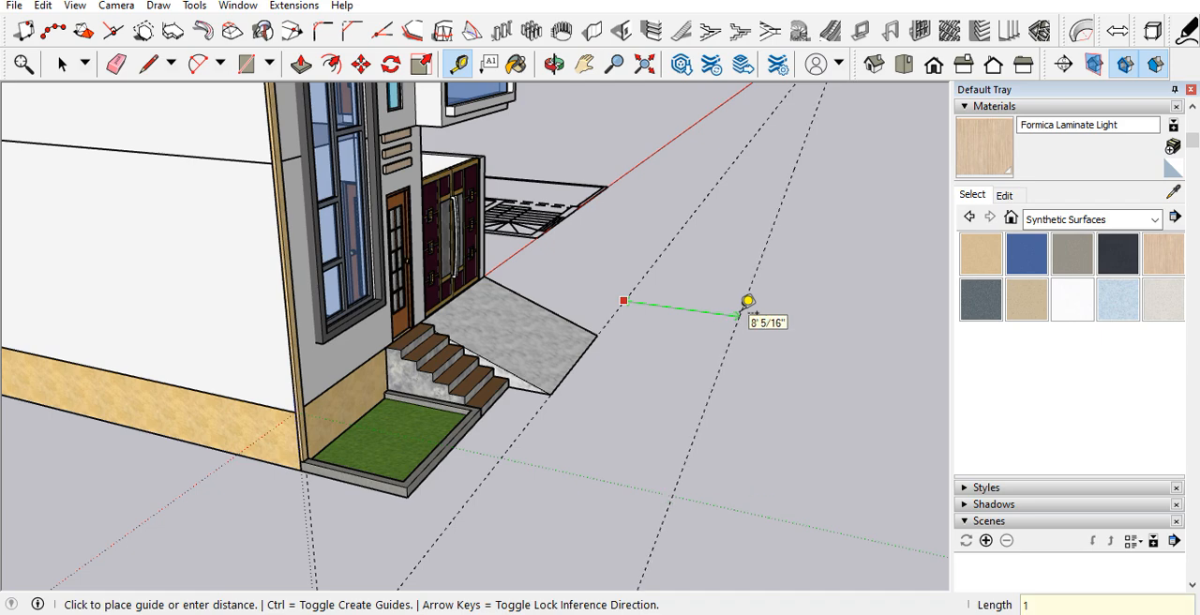
pyautogui.scroll(-8, 691, 343)
# Step: Draw a road rectangle about 151' long and 15' wide between the two guides in front of the house
pyautogui.moveTo(691, 348); pyautogui.dragTo(318, 427, button='middle')
pyautogui.scroll(-2, 318, 426)
pyautogui.press('r')
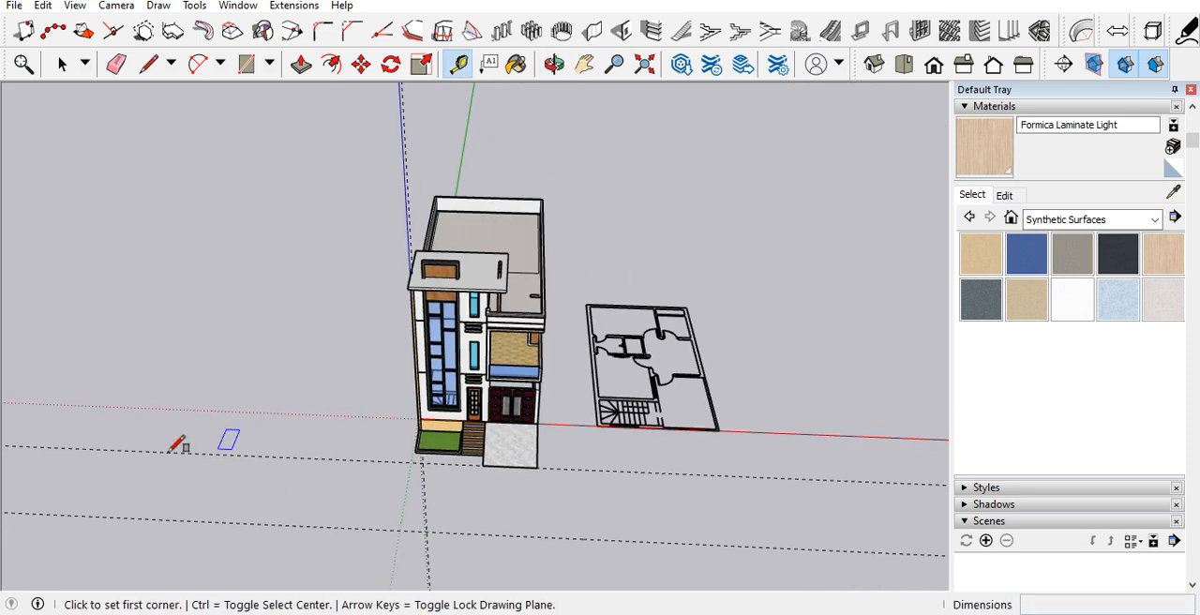
pyautogui.click(81, 448)
pyautogui.scroll(-1, 347, 459)
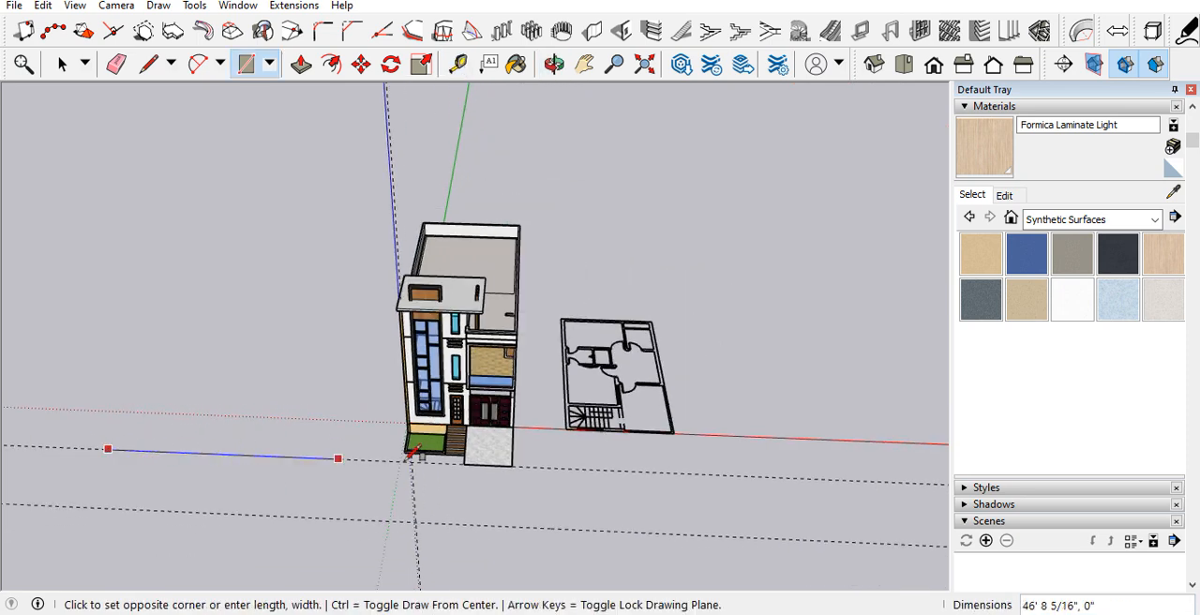
pyautogui.click(883, 538)
pyautogui.press('space')
pyautogui.scroll(3, 179, 491)
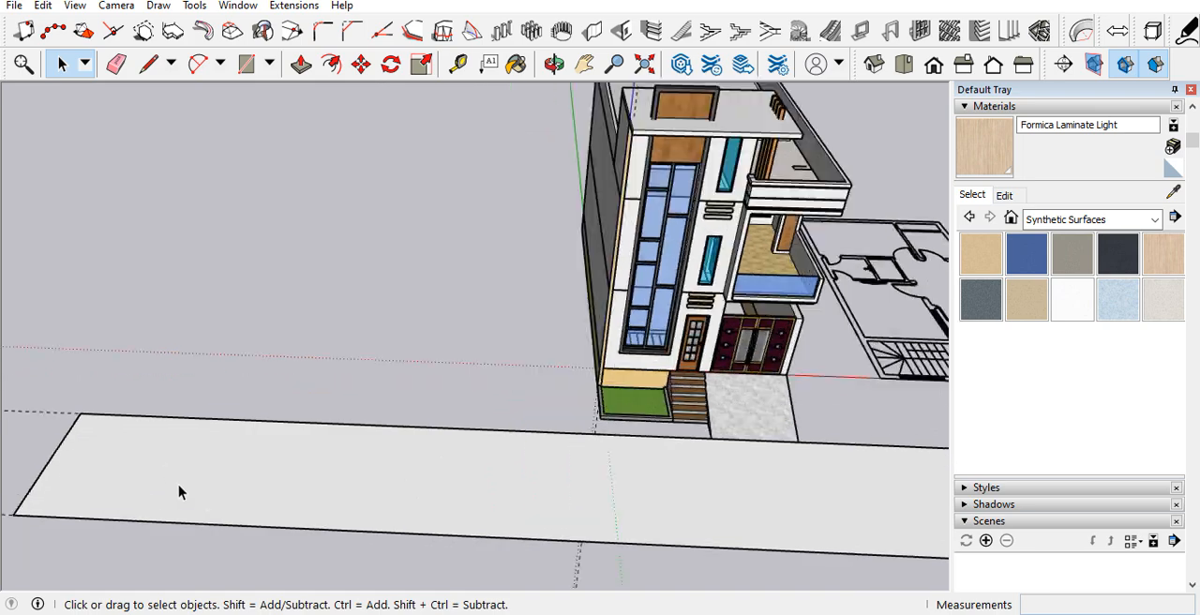
pyautogui.scroll(2, 184, 314)
pyautogui.scroll(2, 286, 412)
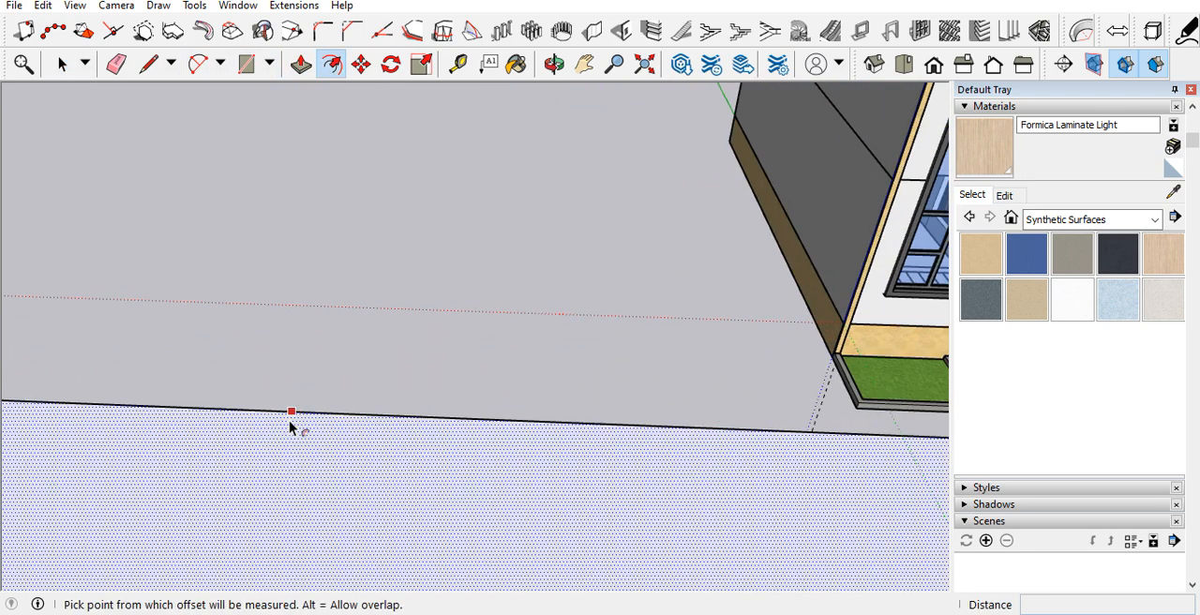
pyautogui.click(290, 419)
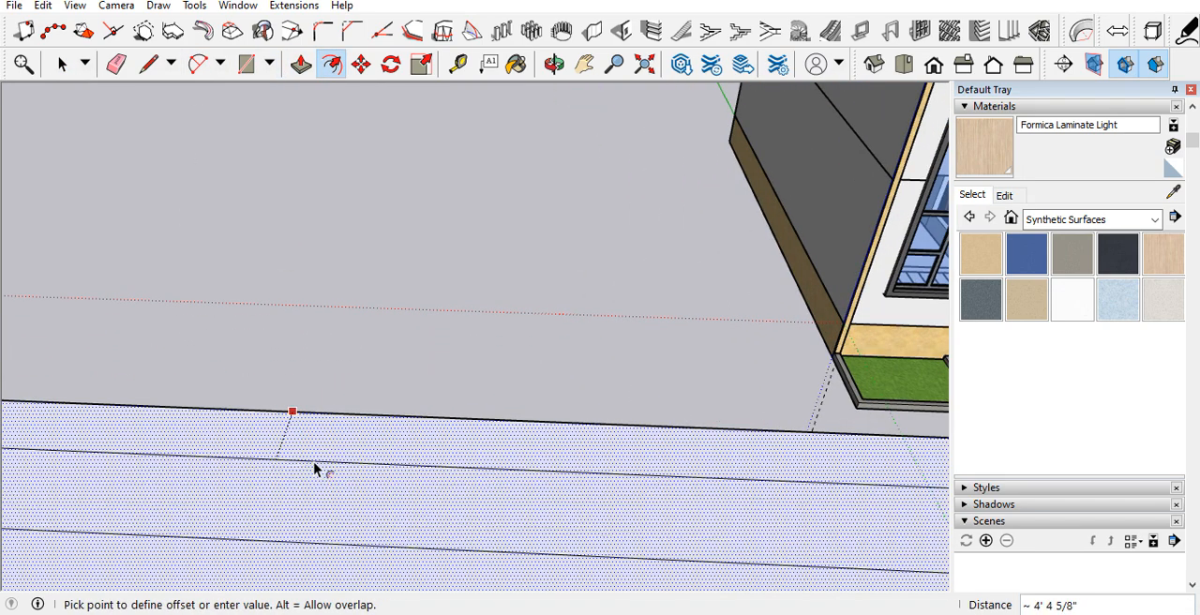
pyautogui.press('Escape')
# Step: Offset the road rectangle's outline inward until only a thin strip remains along the road's centre
pyautogui.scroll(-4, 321, 357)
pyautogui.scroll(5, 342, 406)
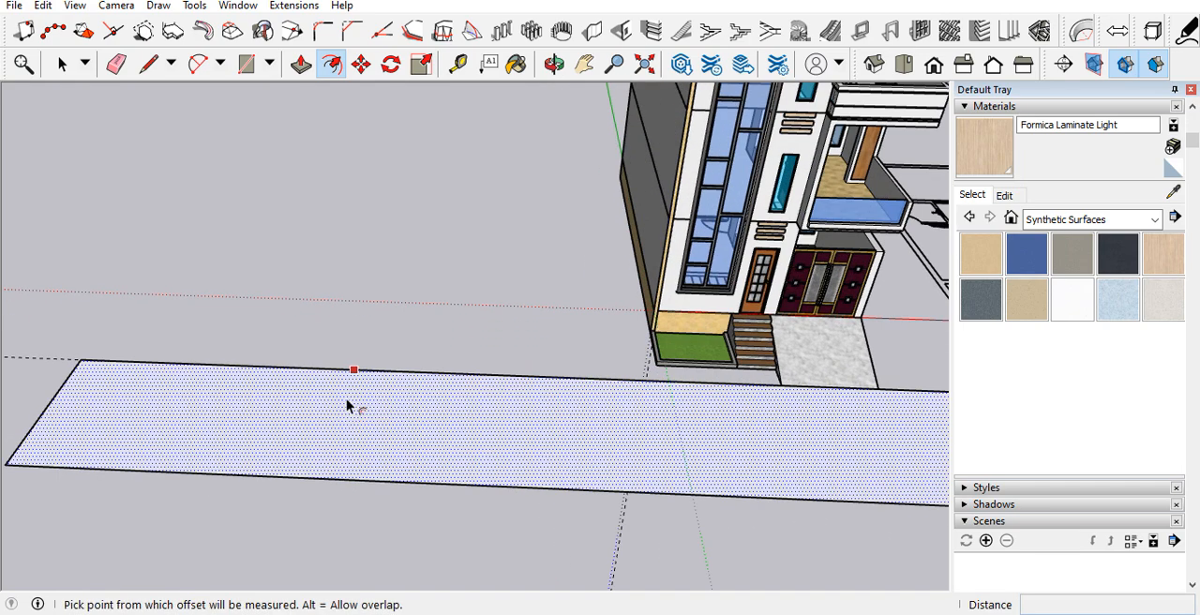
pyautogui.click(260, 359)
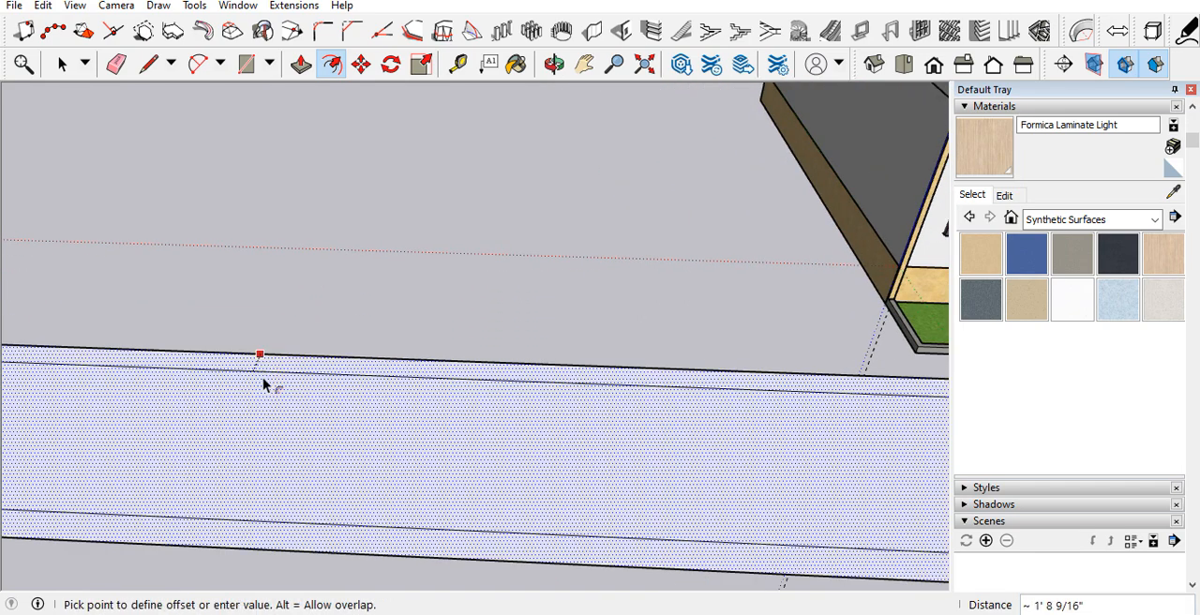
pyautogui.click(279, 444)
pyautogui.press('space')
# Step: Move the centre strip's left end edge outward along the red axis to near the road's left end
pyautogui.scroll(-3, 291, 422)
pyautogui.scroll(2, 161, 413)
pyautogui.scroll(2, 161, 394)
pyautogui.moveTo(164, 380); pyautogui.dragTo(209, 439)
pyautogui.press('m')
pyautogui.click(267, 446)
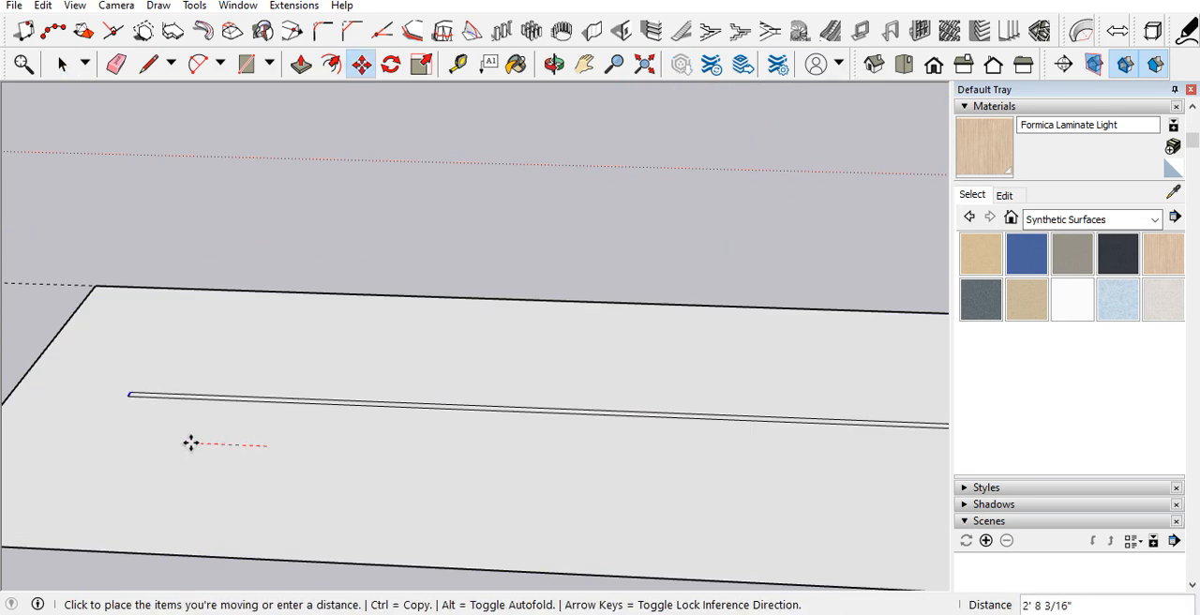
pyautogui.click(87, 440)
pyautogui.scroll(-6, 13, 333)
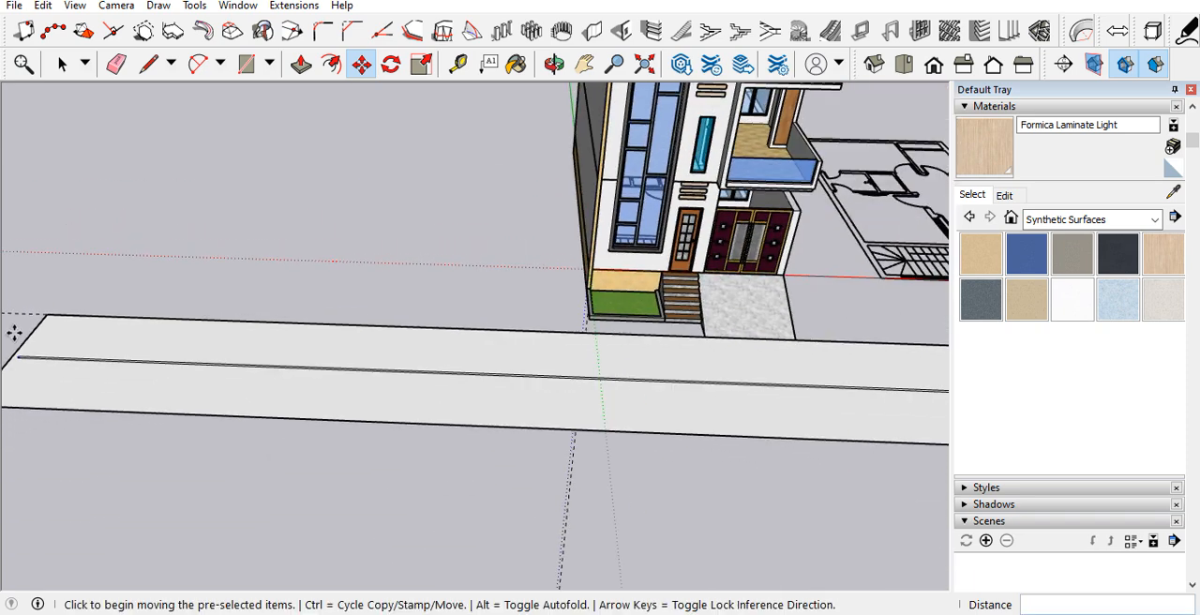
# Step: Move the centre strip's right end edge outward to near the road's right end
pyautogui.press('space')
pyautogui.scroll(4, 900, 383)
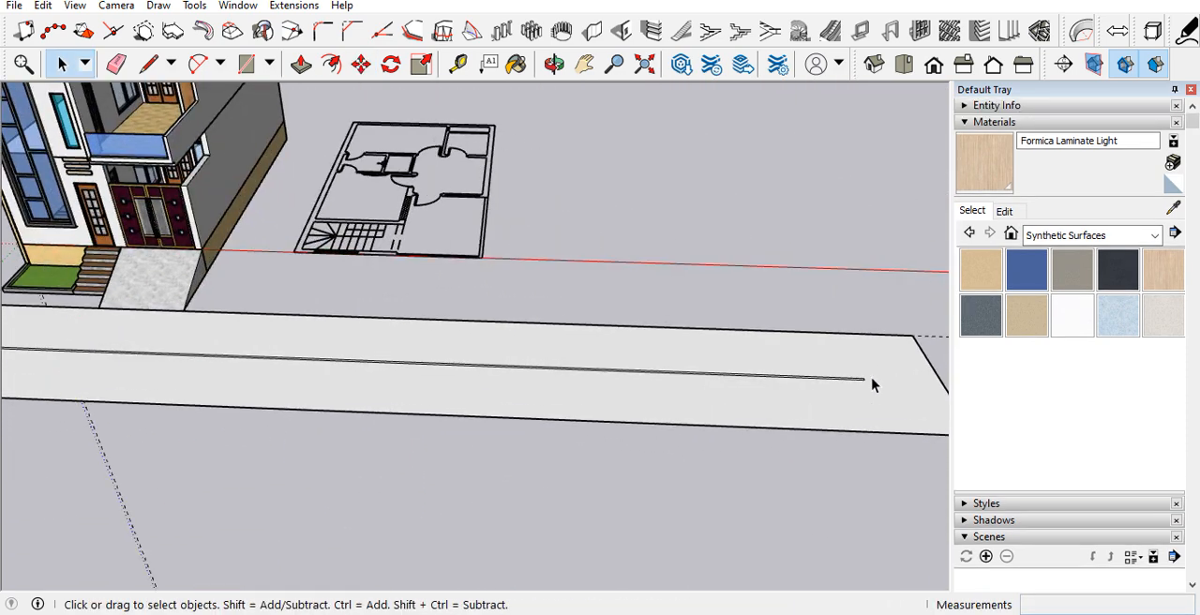
pyautogui.press('m')
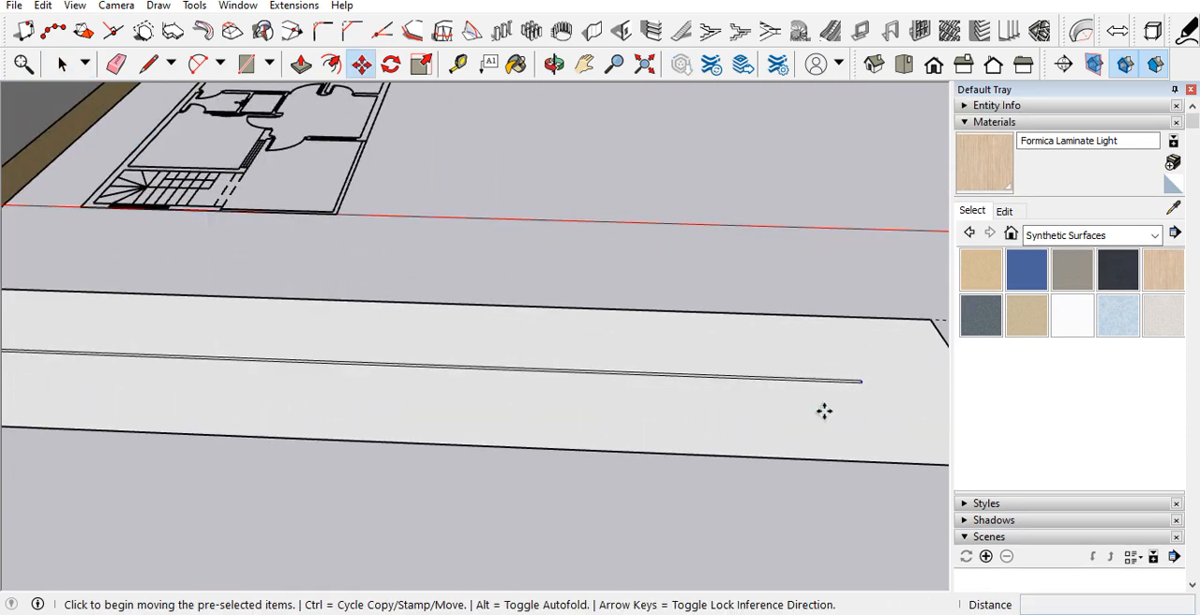
pyautogui.click(824, 411)
pyautogui.click(907, 419)
pyautogui.press('space')
pyautogui.scroll(-6, 902, 420)
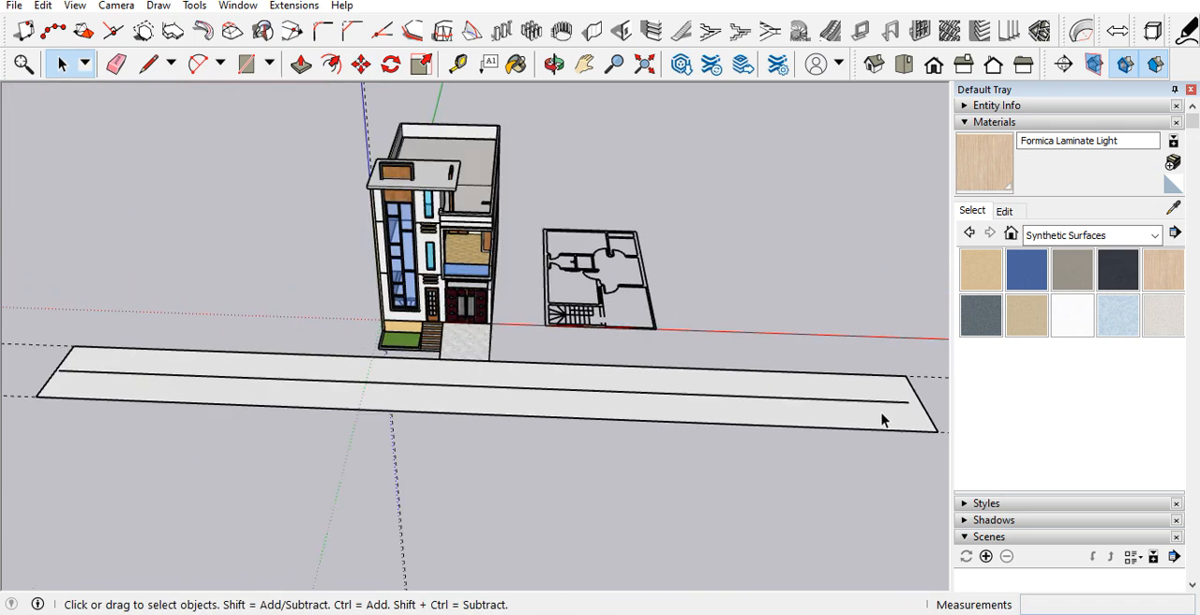
# Step: Group the road geometry and paint the group with Asphalt New from the Asphalt and Concrete materials
pyautogui.click(753, 408)
pyautogui.click(812, 234)
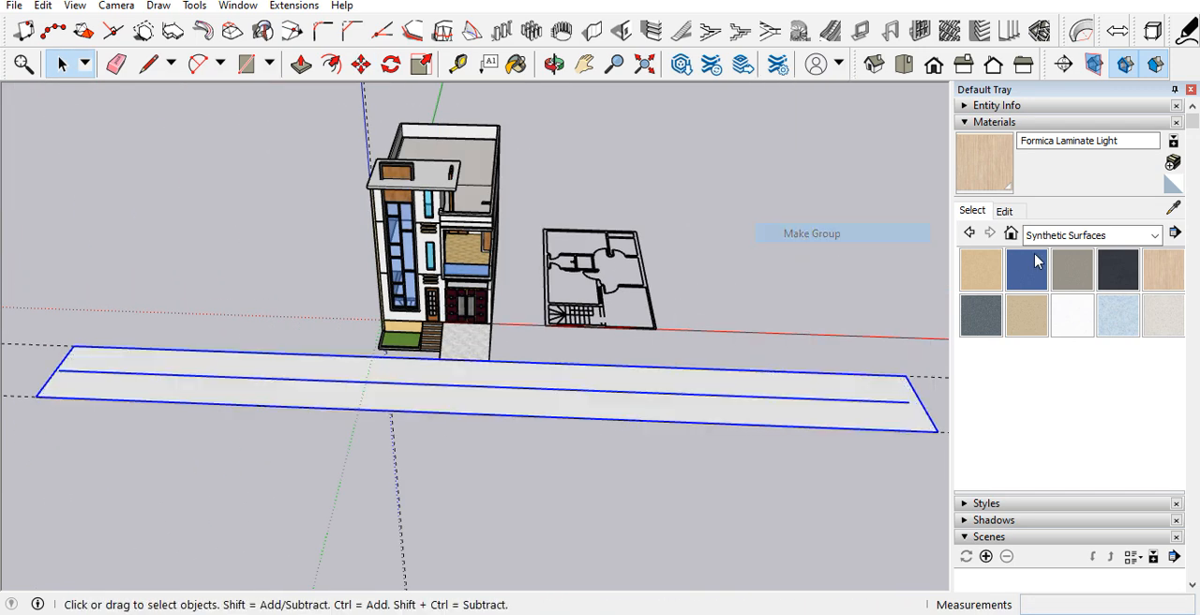
pyautogui.click(1087, 235)
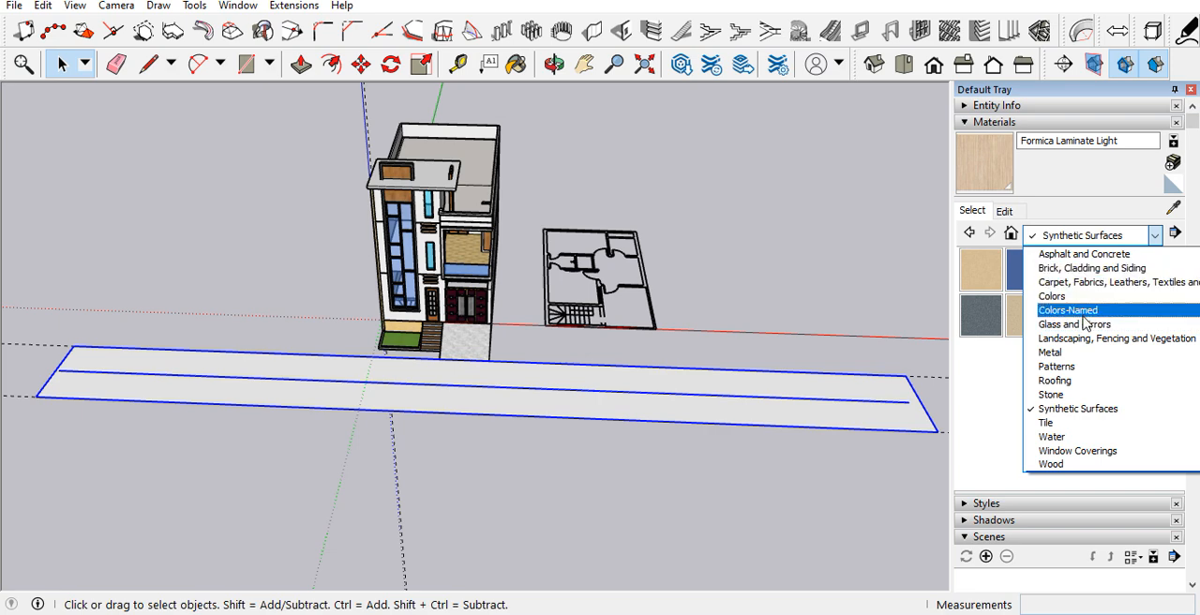
pyautogui.click(1083, 255)
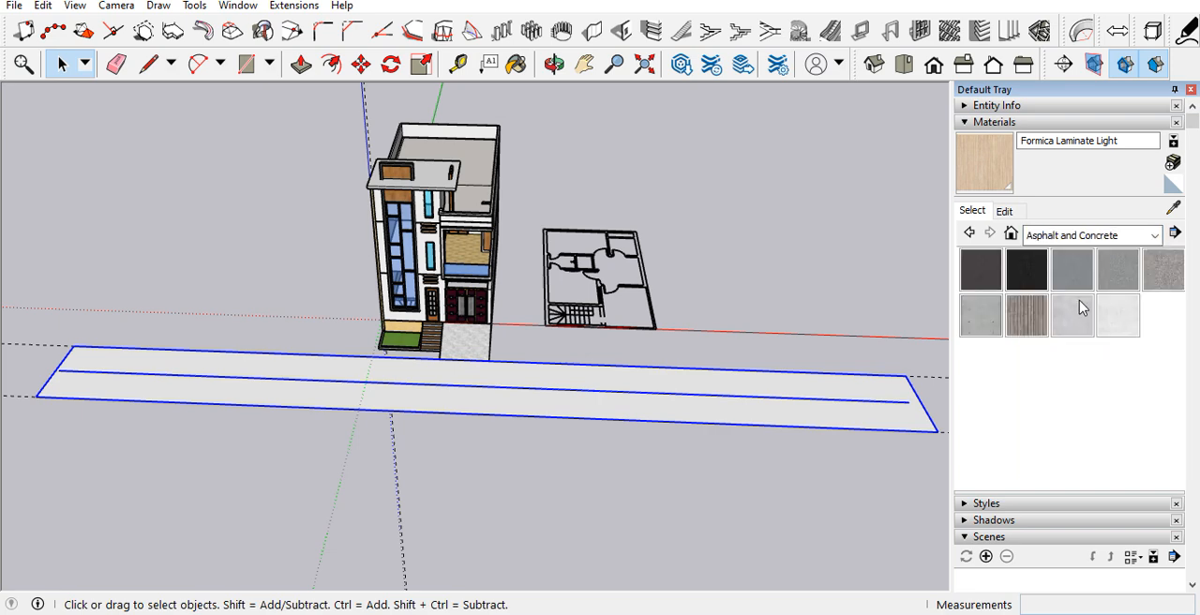
pyautogui.click(1027, 270)
pyautogui.click(989, 277)
pyautogui.click(805, 404)
# Step: Paint the thin centre strip inside the road group with Polished Concrete Old
pyautogui.scroll(8, 806, 405)
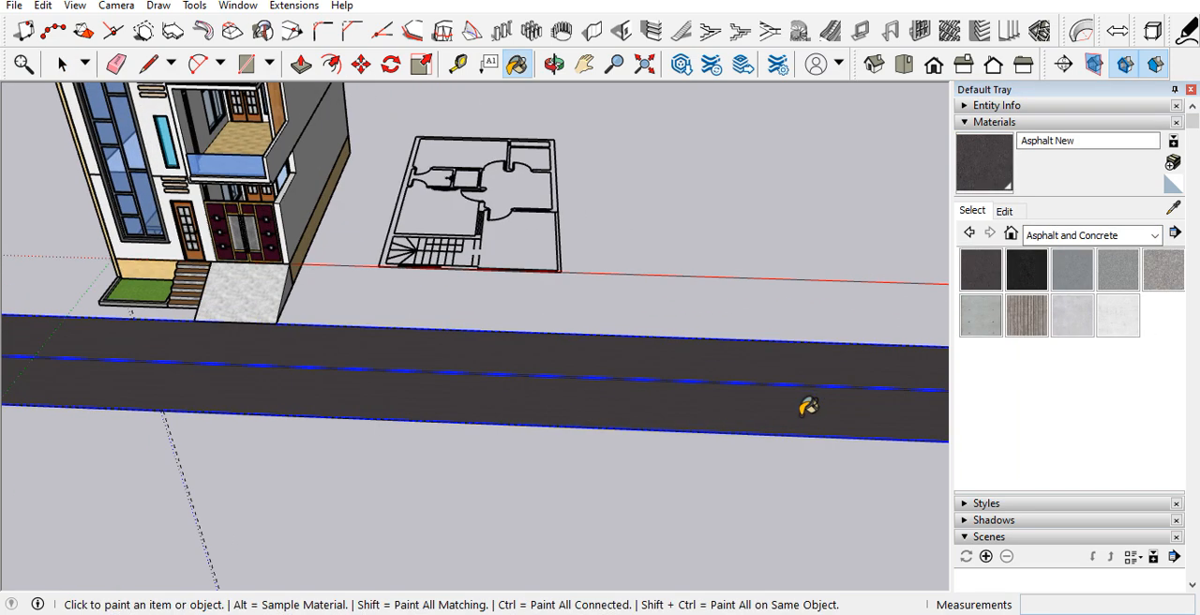
pyautogui.scroll(1, 819, 376)
pyautogui.press('space')
pyautogui.doubleClick(807, 412)
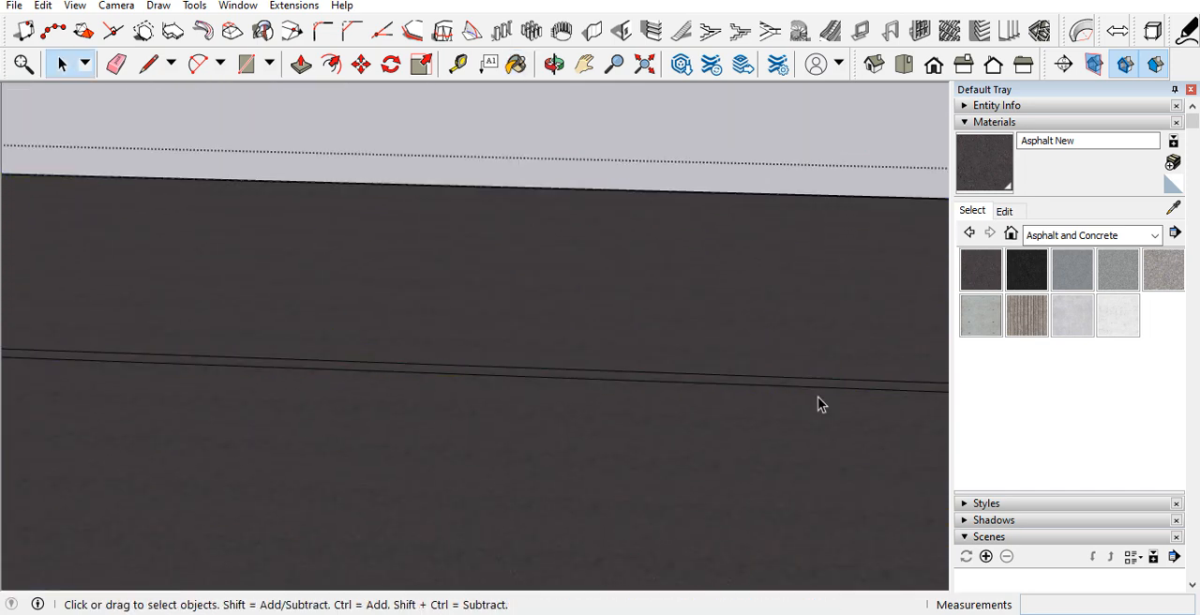
pyautogui.scroll(2, 818, 396)
pyautogui.click(1117, 317)
pyautogui.scroll(1, 803, 380)
pyautogui.click(801, 394)
pyautogui.press('space')
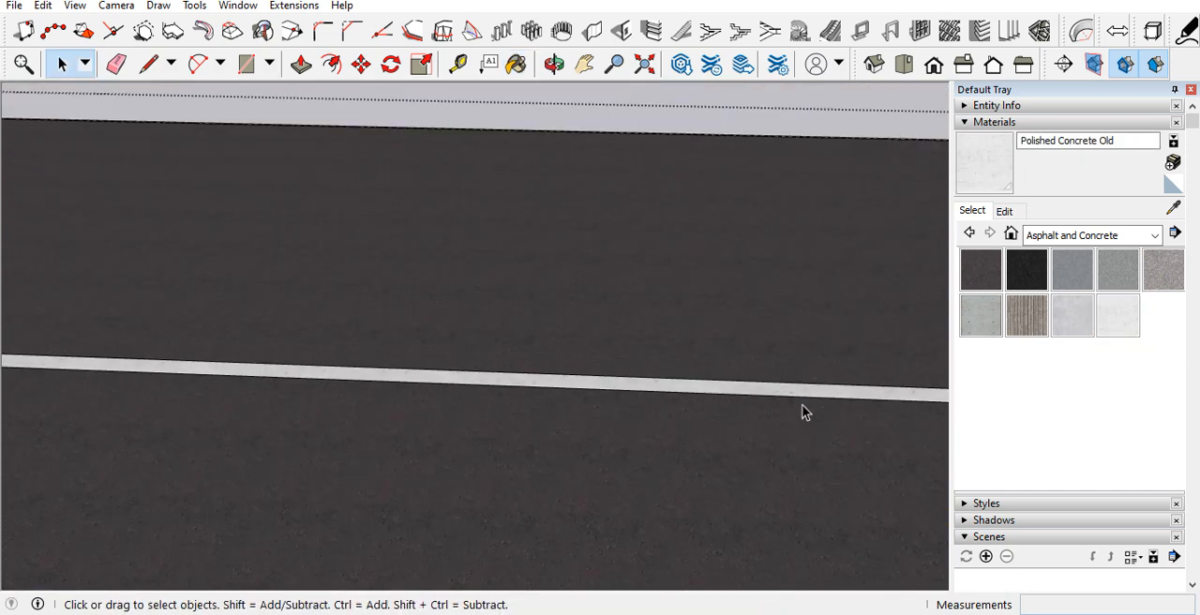
# Step: Move the road group about 14' 4" away from the house along the green axis
pyautogui.scroll(-4, 797, 413)
pyautogui.scroll(-3, 784, 423)
pyautogui.scroll(-2, 779, 209)
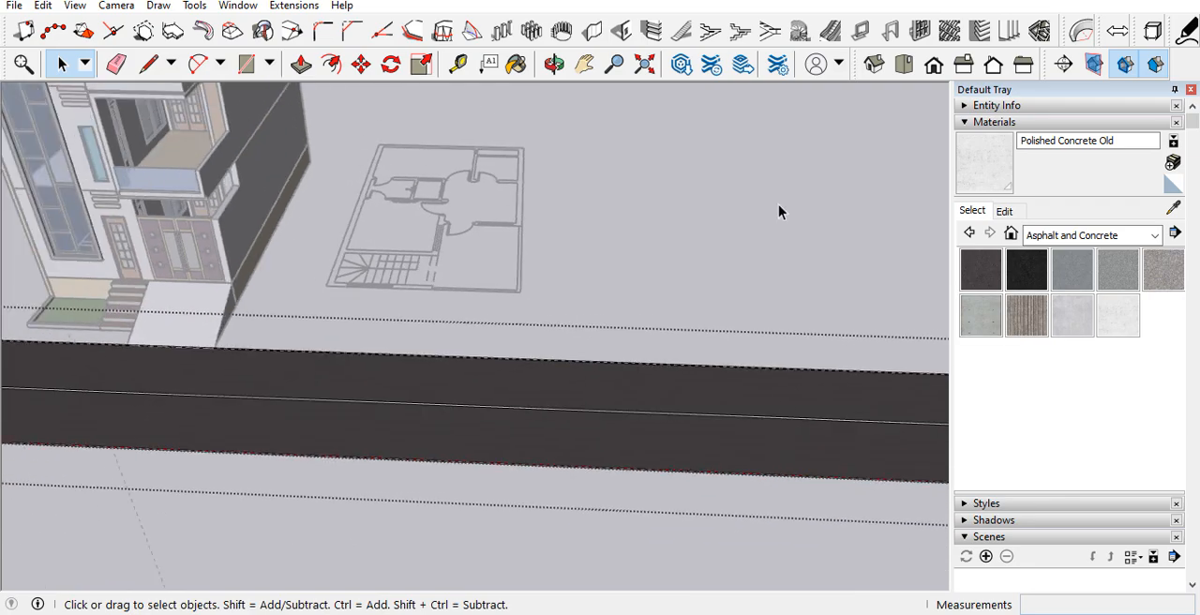
pyautogui.scroll(-2, 723, 399)
pyautogui.scroll(-1, 357, 346)
pyautogui.scroll(2, 356, 347)
pyautogui.scroll(2, 416, 410)
pyautogui.moveTo(415, 410); pyautogui.dragTo(668, 328, button='middle')
pyautogui.scroll(-3, 600, 356)
pyautogui.click(589, 378)
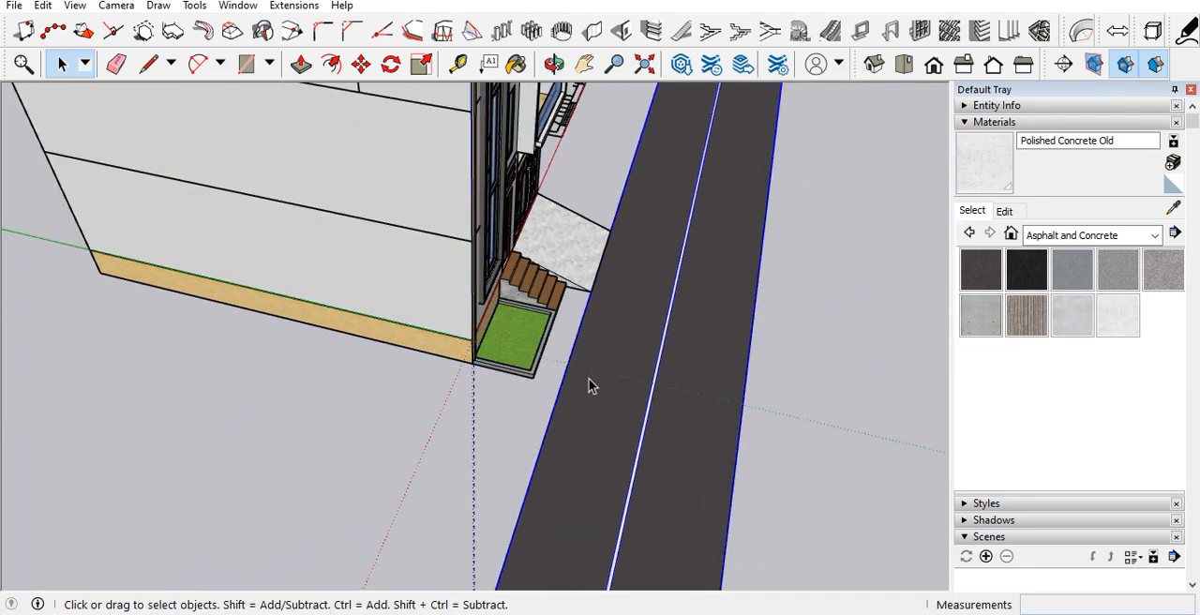
pyautogui.scroll(-2, 597, 333)
pyautogui.scroll(-1, 623, 375)
pyautogui.press('m')
pyautogui.click(629, 375)
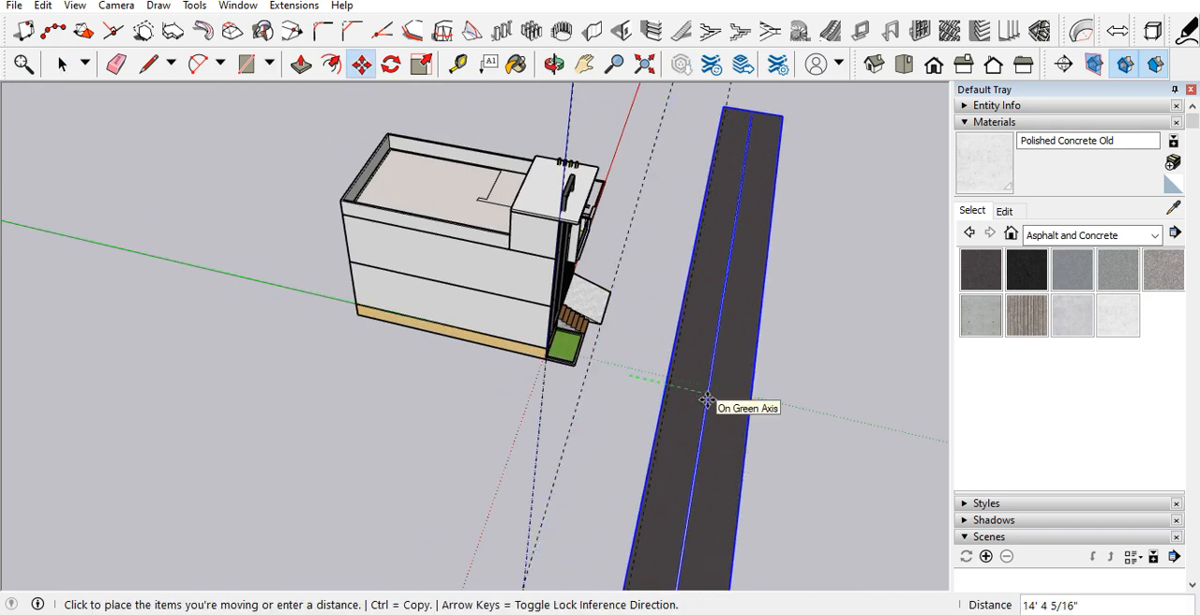
pyautogui.click(707, 400)
pyautogui.press('space')
# Step: Inside the road group, offset the road's outline 5' outward to form a sidewalk border
pyautogui.scroll(2, 684, 391)
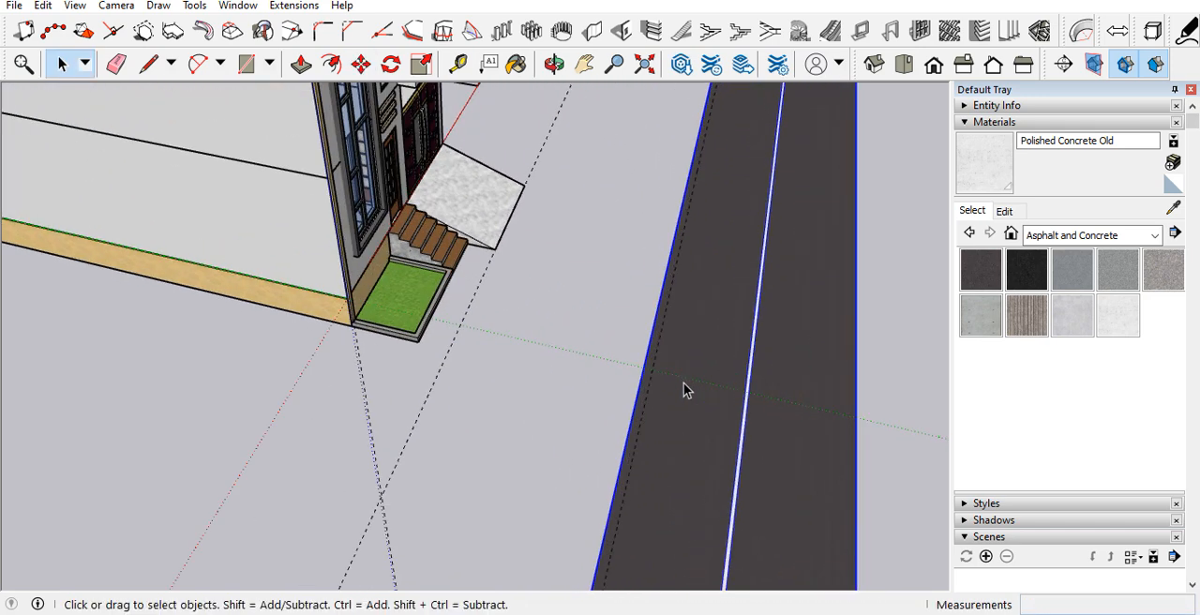
pyautogui.doubleClick(668, 326)
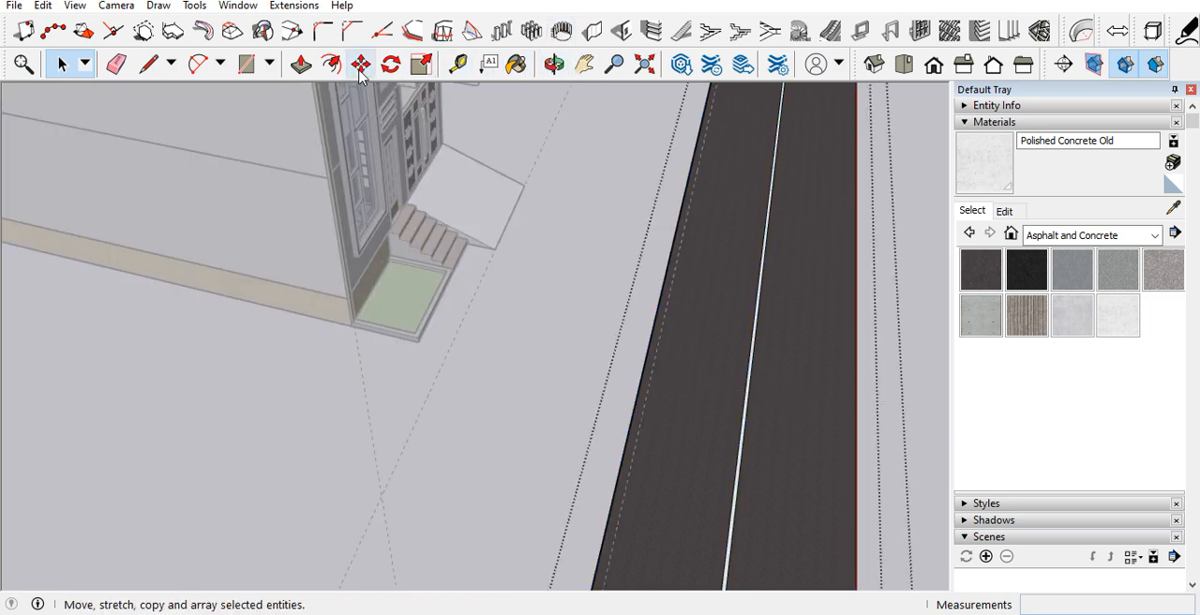
pyautogui.click(670, 285)
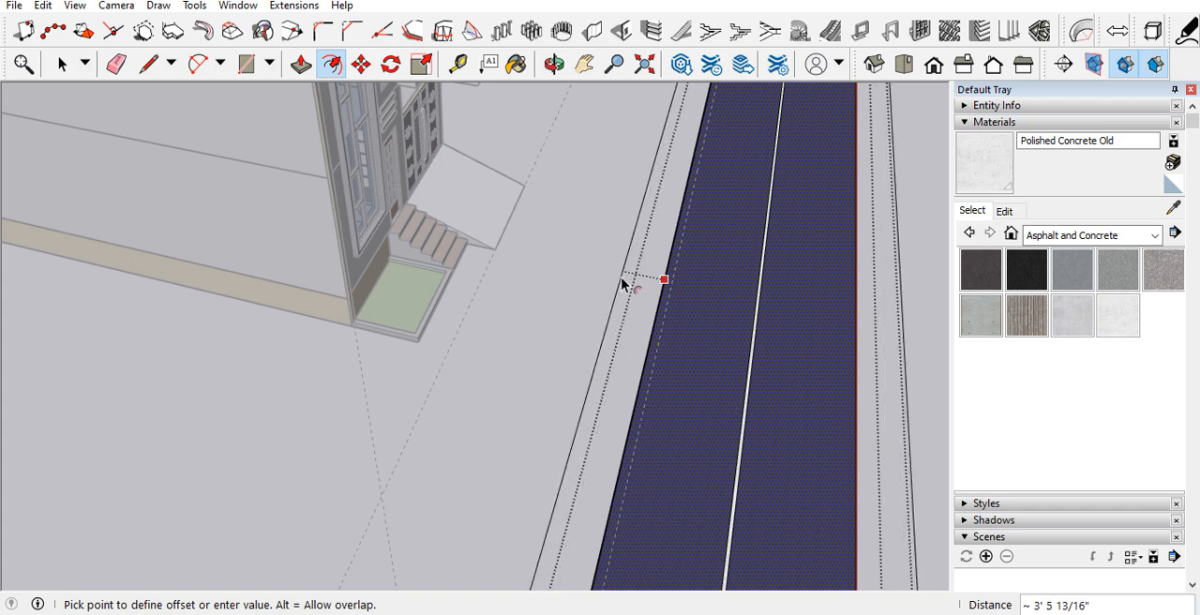
pyautogui.write("5'")
pyautogui.press('Return')
pyautogui.scroll(-2, 624, 283)
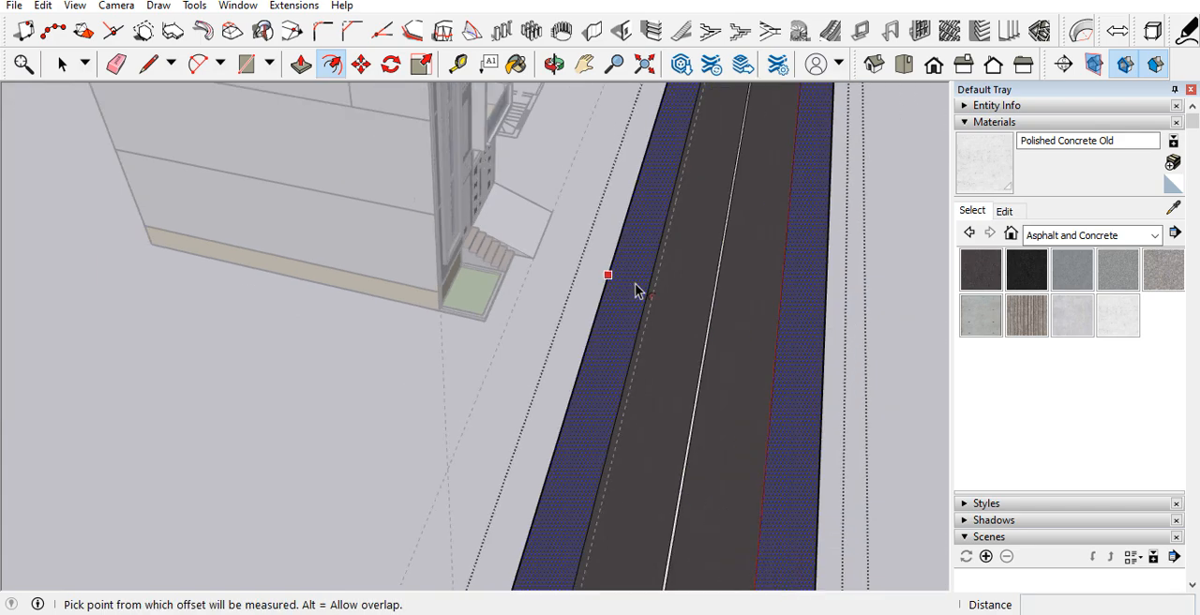
# Step: Paint the sidewalk border around the road with Concrete Form 4x8
pyautogui.press('space')
pyautogui.click(980, 315)
pyautogui.click(605, 328)
# Step: Push/Pull the sidewalk face up 6" above the road and leave the group
pyautogui.moveTo(605, 328); pyautogui.dragTo(394, 337, button='middle')
pyautogui.press('space')
pyautogui.scroll(5, 619, 411)
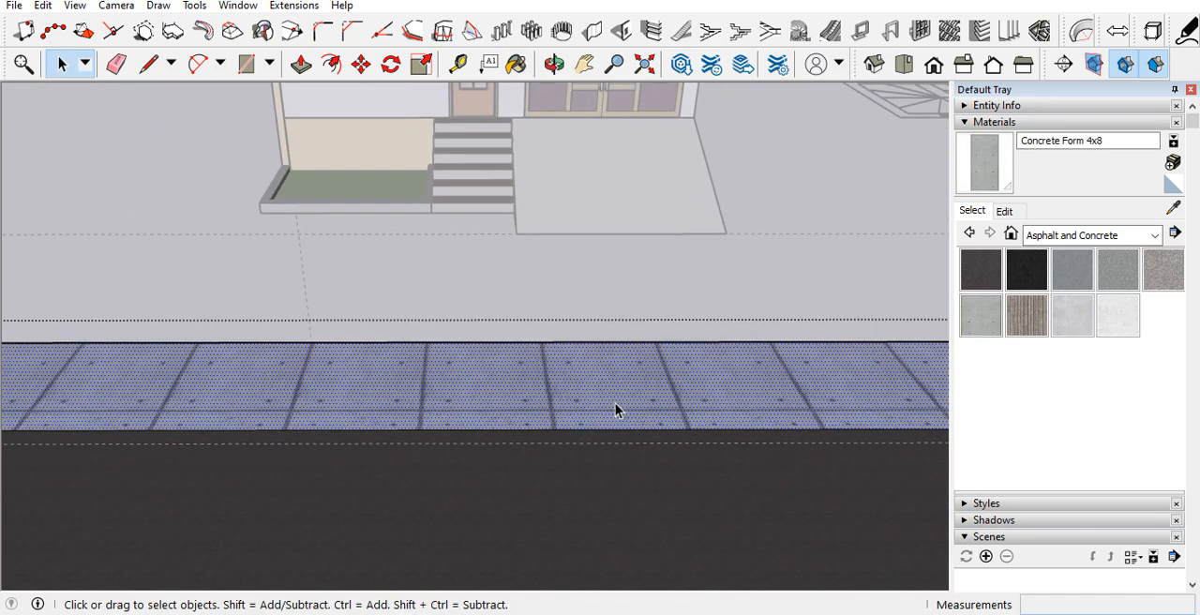
pyautogui.press('p')
pyautogui.click(610, 402)
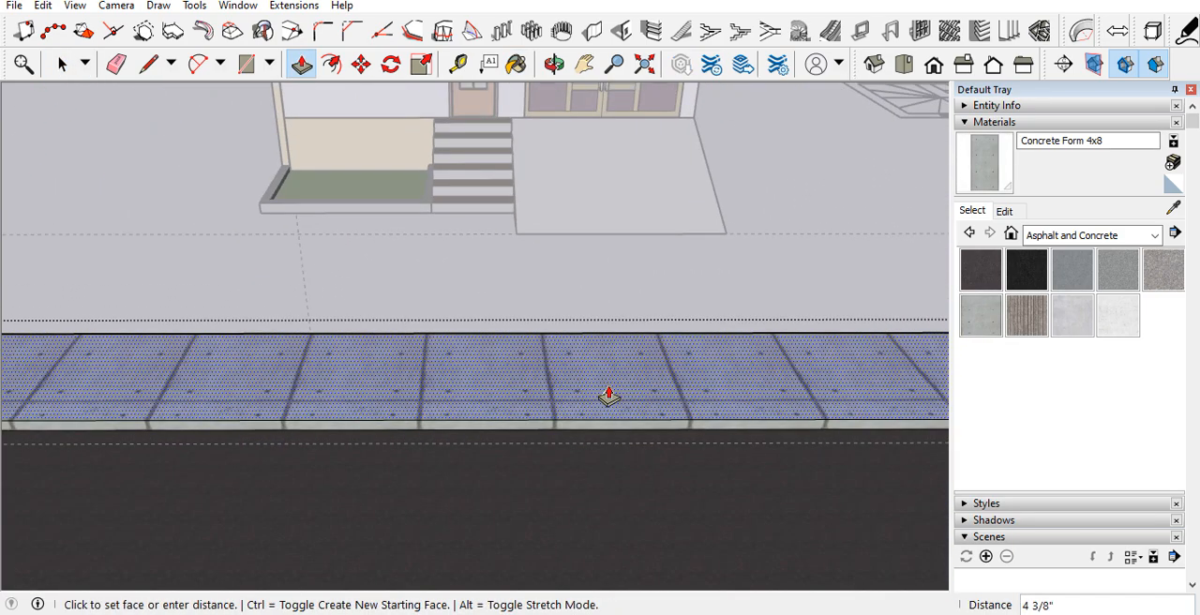
pyautogui.write('6')
pyautogui.press('Return')
pyautogui.scroll(-5, 584, 346)
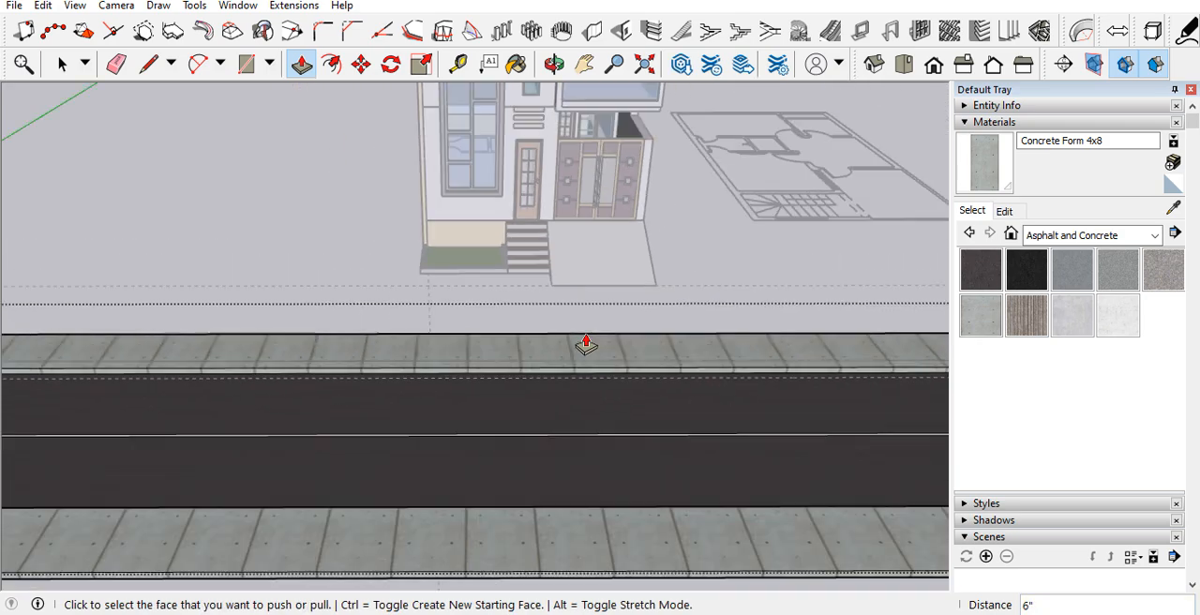
pyautogui.press('space')
# Step: Move the road group by its sidewalk's house-side edge to meet the bottom corner of the entrance ramp
pyautogui.scroll(10, 600, 357)
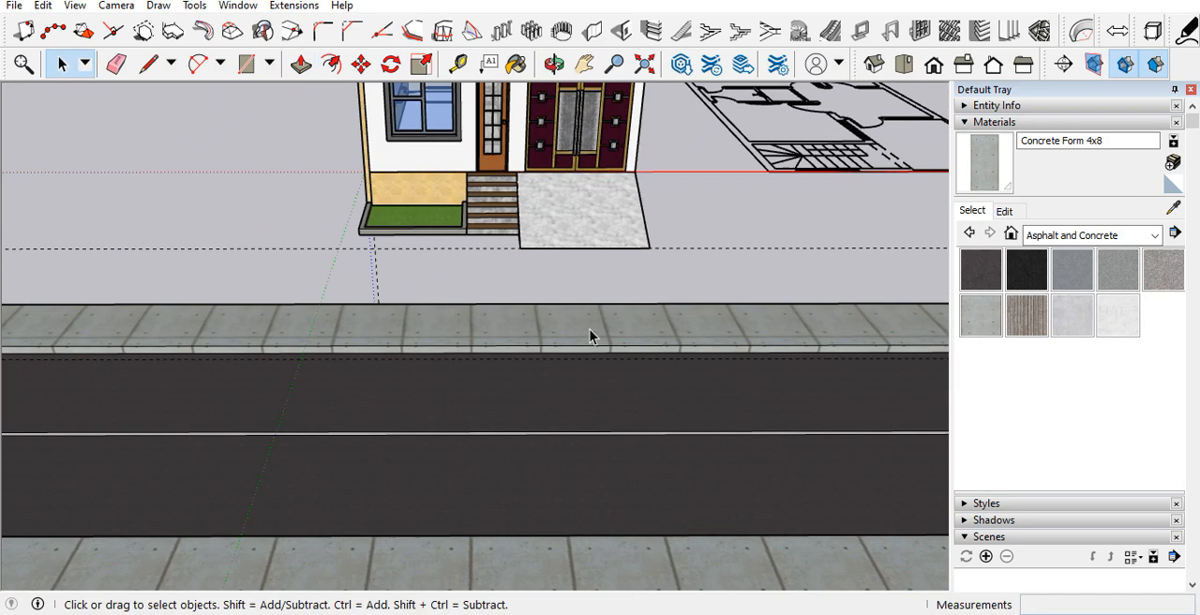
pyautogui.moveTo(476, 356); pyautogui.dragTo(718, 244, button='middle')
pyautogui.scroll(4, 731, 240)
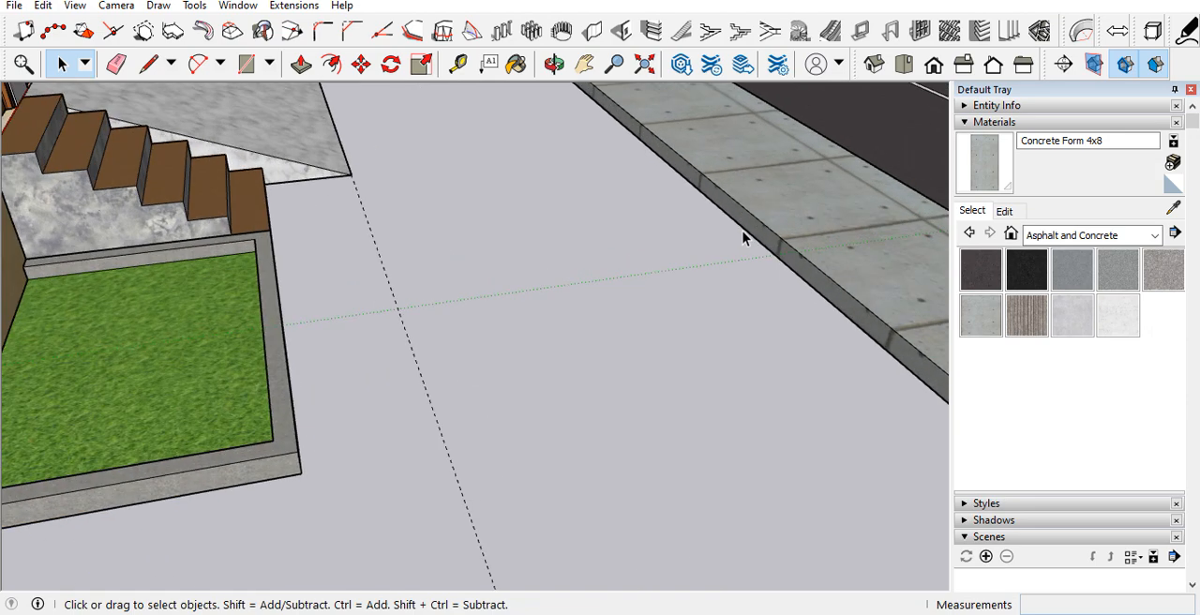
pyautogui.press('m')
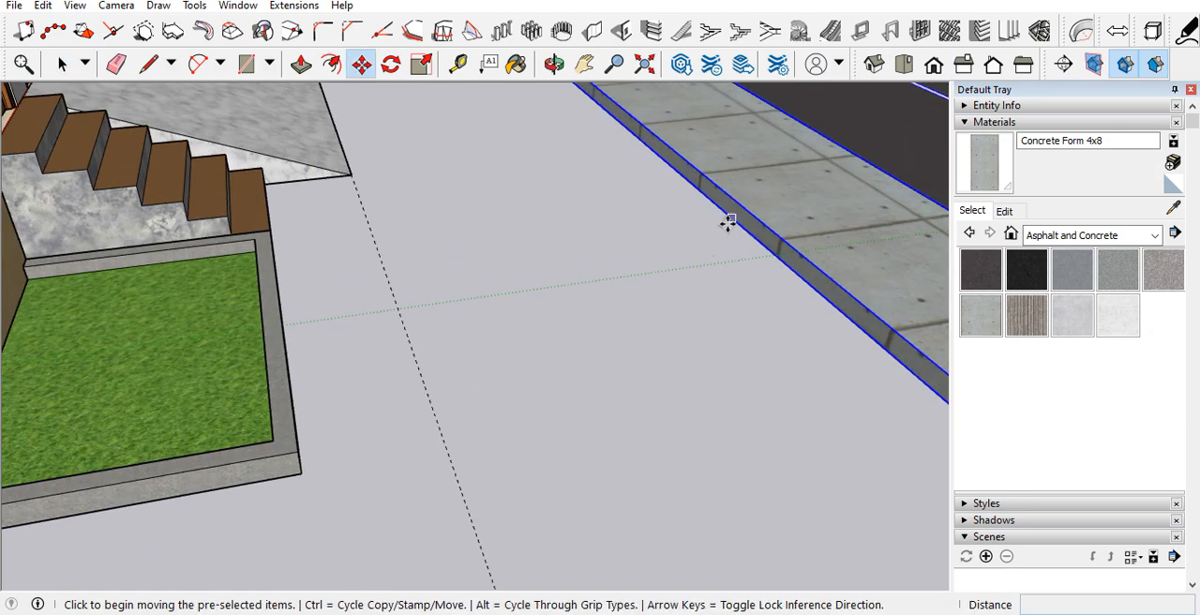
pyautogui.click(728, 222)
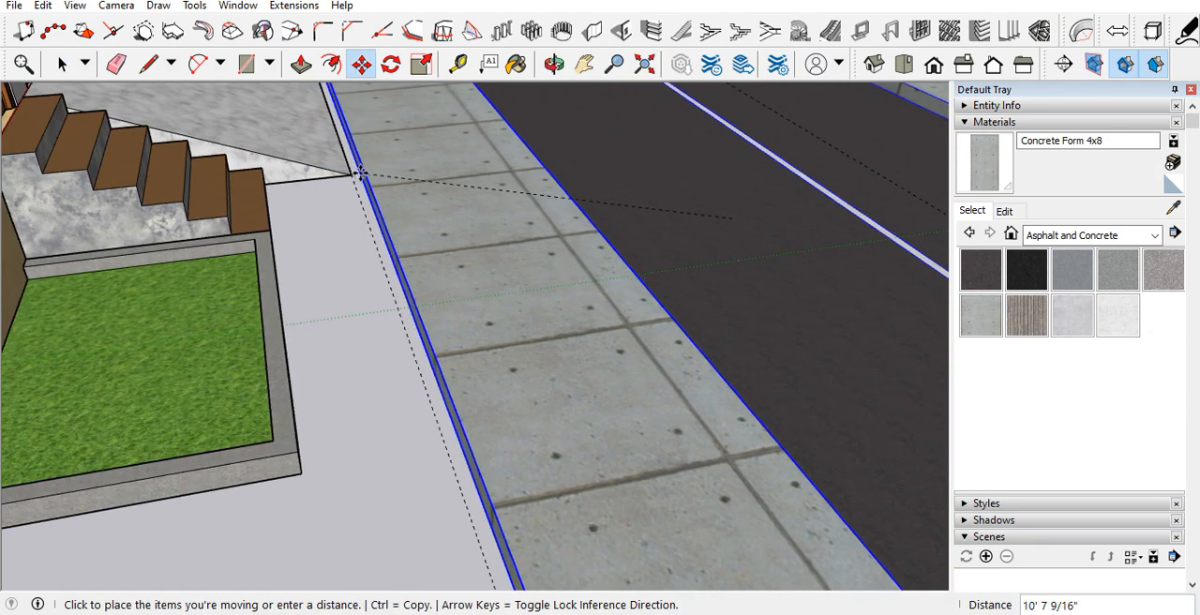
pyautogui.scroll(4, 358, 174)
pyautogui.click(316, 166)
pyautogui.scroll(-3, 292, 342)
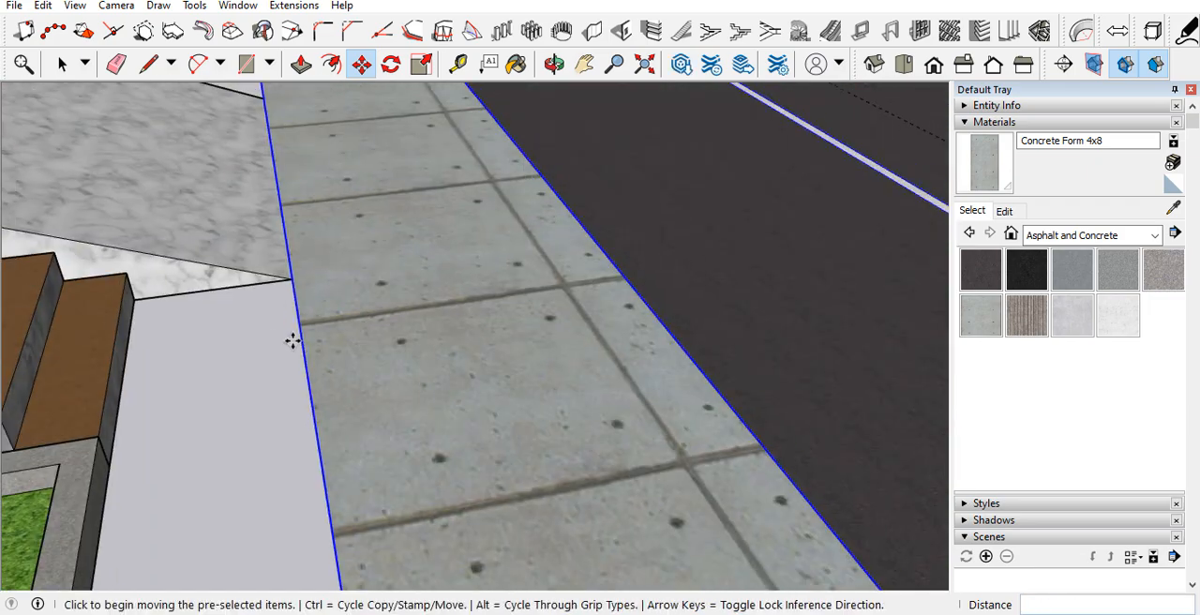
# Step: Draw a 6" vertical line up the sidewalk's house-side face from the bottom corner of the entrance ramp
pyautogui.scroll(-3, 329, 367)
pyautogui.press('space')
pyautogui.scroll(1, 365, 241)
pyautogui.moveTo(365, 241); pyautogui.dragTo(359, 313, button='middle')
pyautogui.scroll(6, 520, 372)
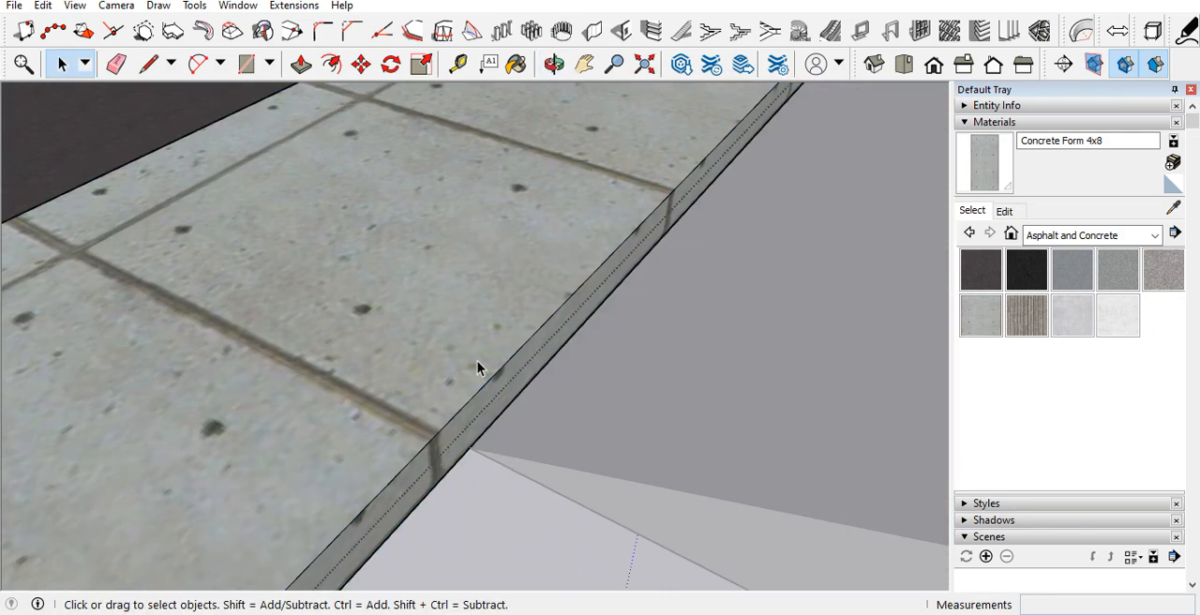
pyautogui.press('l')
pyautogui.click(468, 448)
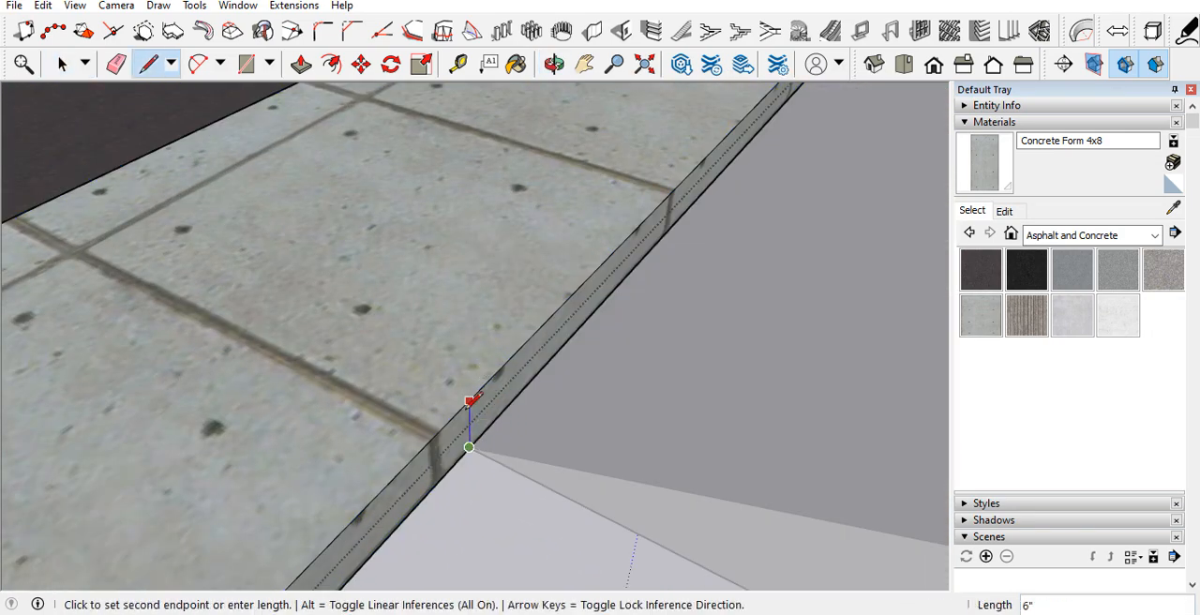
pyautogui.press('Escape')
# Step: Lower the sidewalk section in front of the house to road level and extend it back to the grass bed and steps
pyautogui.scroll(-6, 504, 533)
pyautogui.moveTo(544, 477); pyautogui.dragTo(1133, 348, button='middle')
pyautogui.moveTo(603, 352); pyautogui.dragTo(232, 401, button='middle')
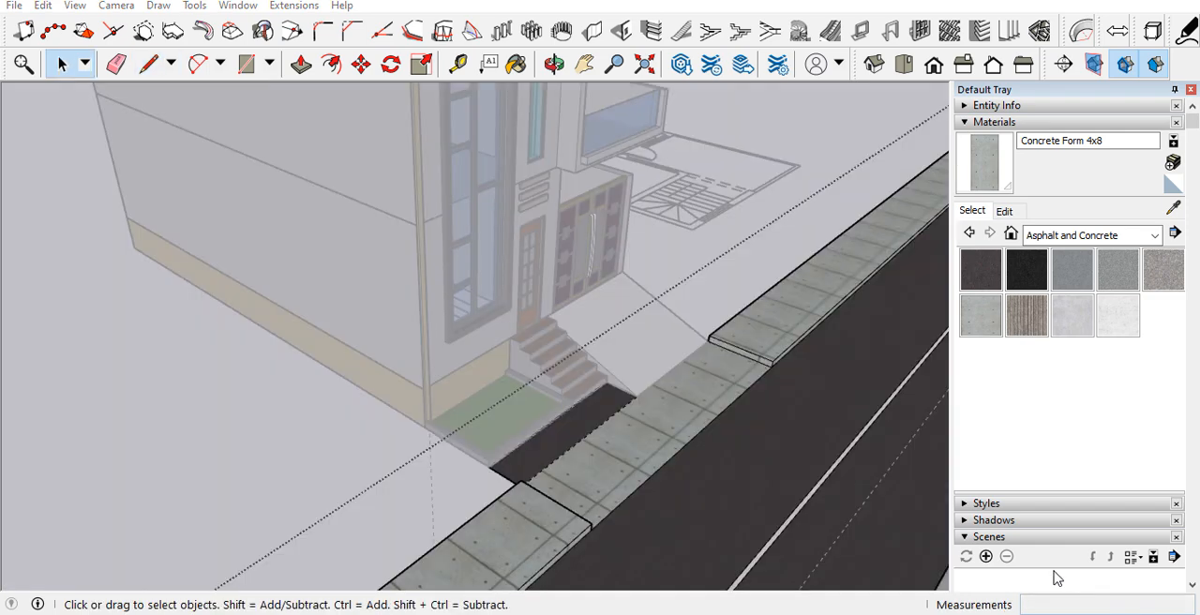
pyautogui.scroll(5, 698, 323)
pyautogui.scroll(-3, 741, 281)
pyautogui.moveTo(739, 248); pyautogui.dragTo(365, 426, button='middle')
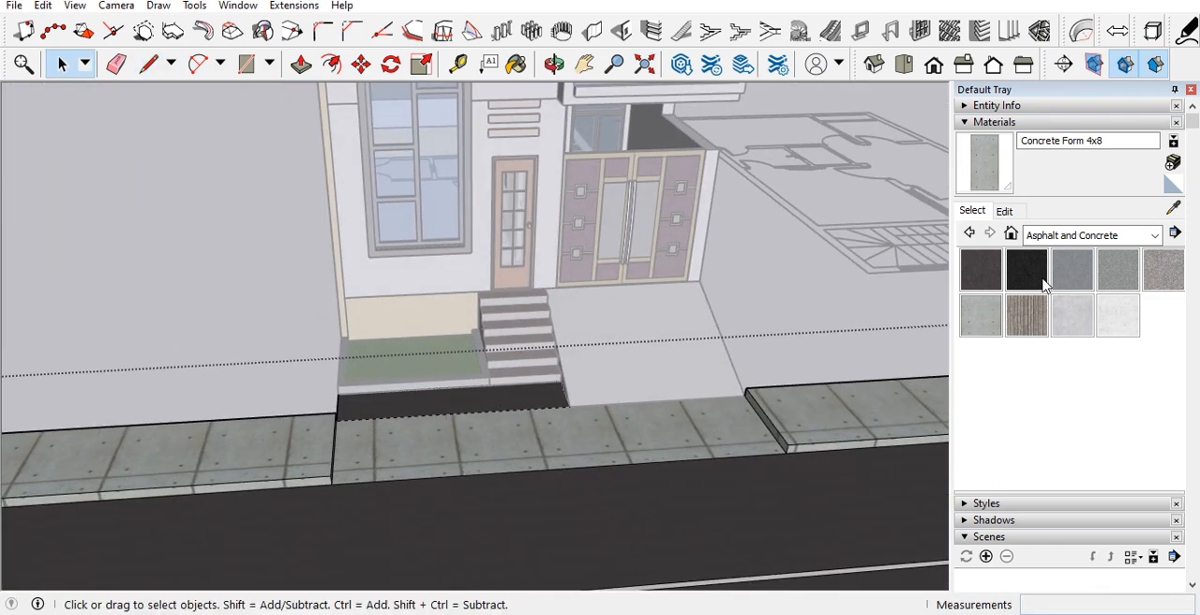
# Step: Paint the lowered sidewalk section in front of the house with Tile Border Travertine
pyautogui.click(1078, 239)
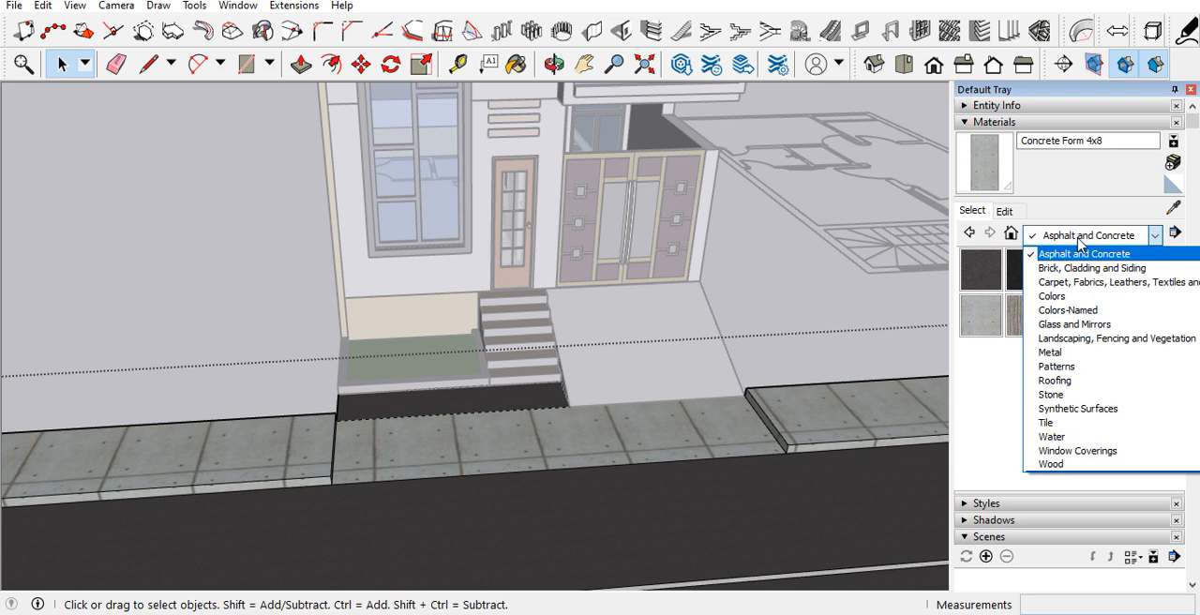
pyautogui.click(1078, 398)
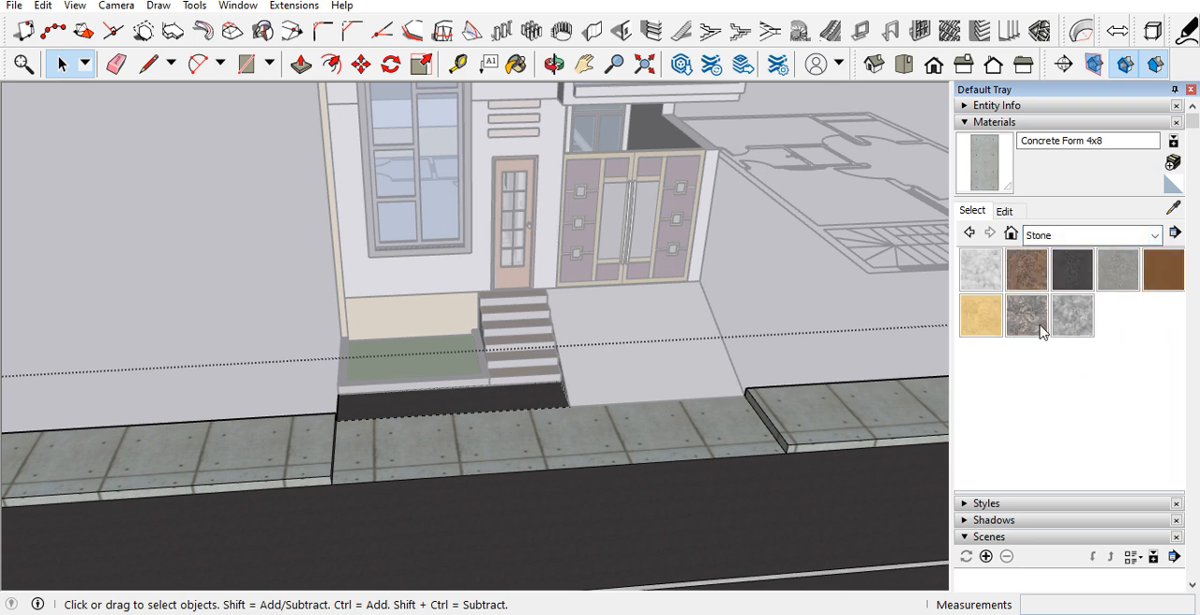
pyautogui.click(1068, 236)
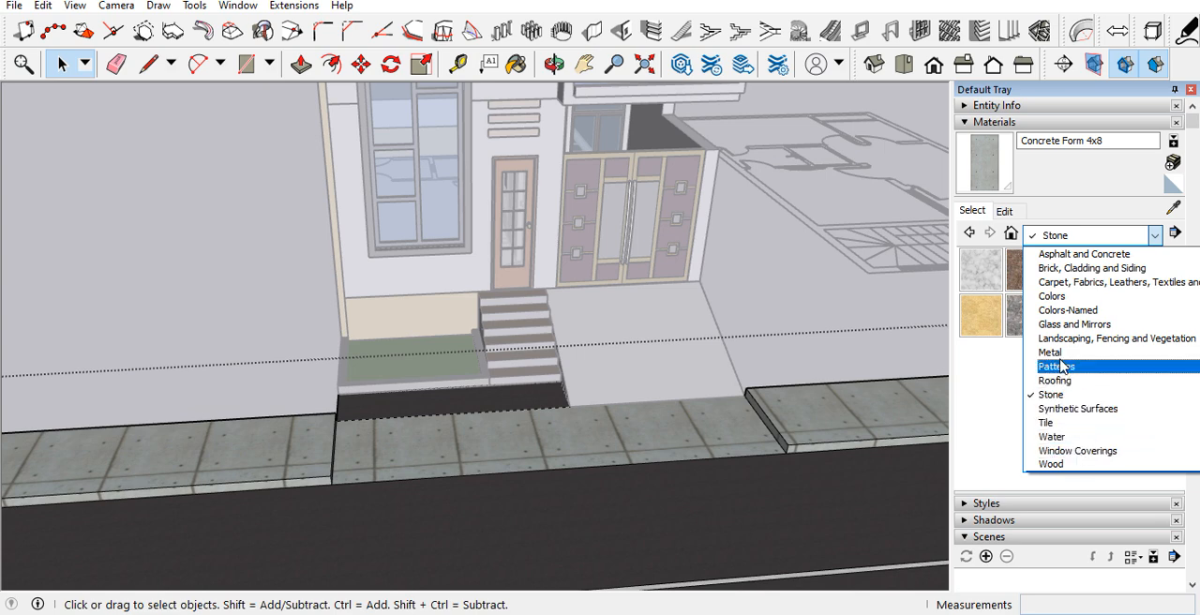
pyautogui.click(1064, 414)
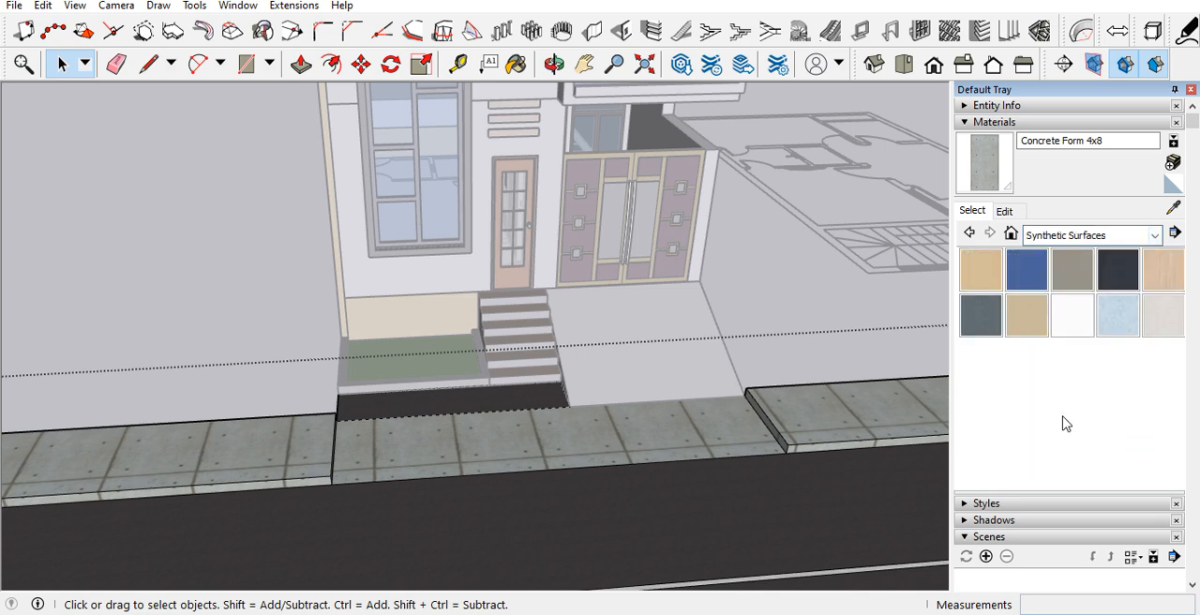
pyautogui.click(1087, 236)
pyautogui.click(994, 420)
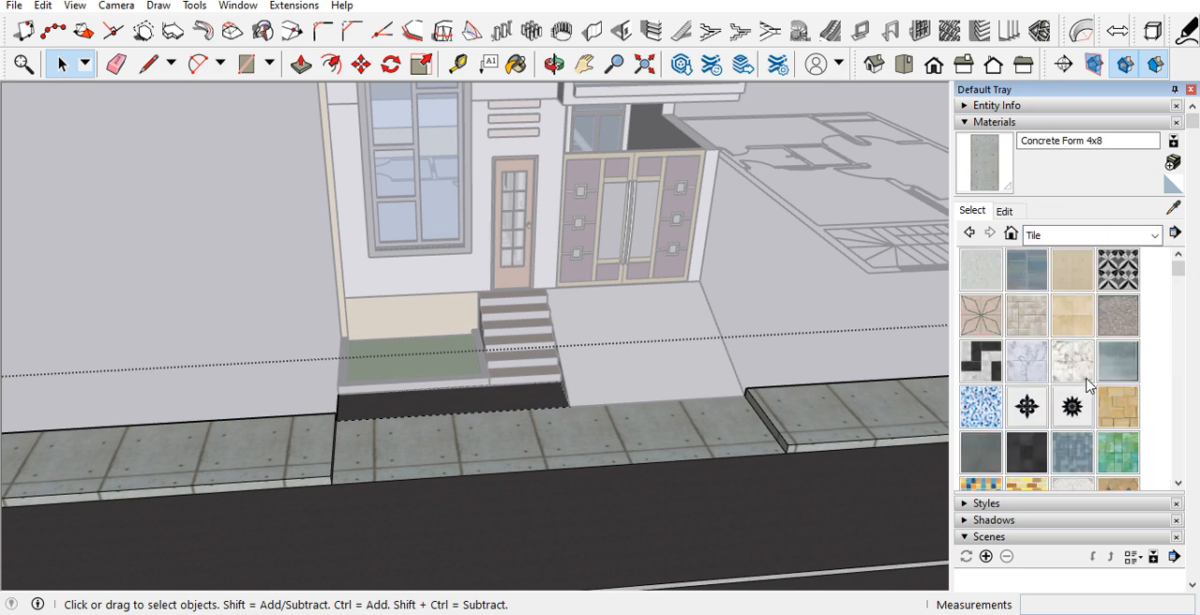
pyautogui.scroll(-2, 1067, 384)
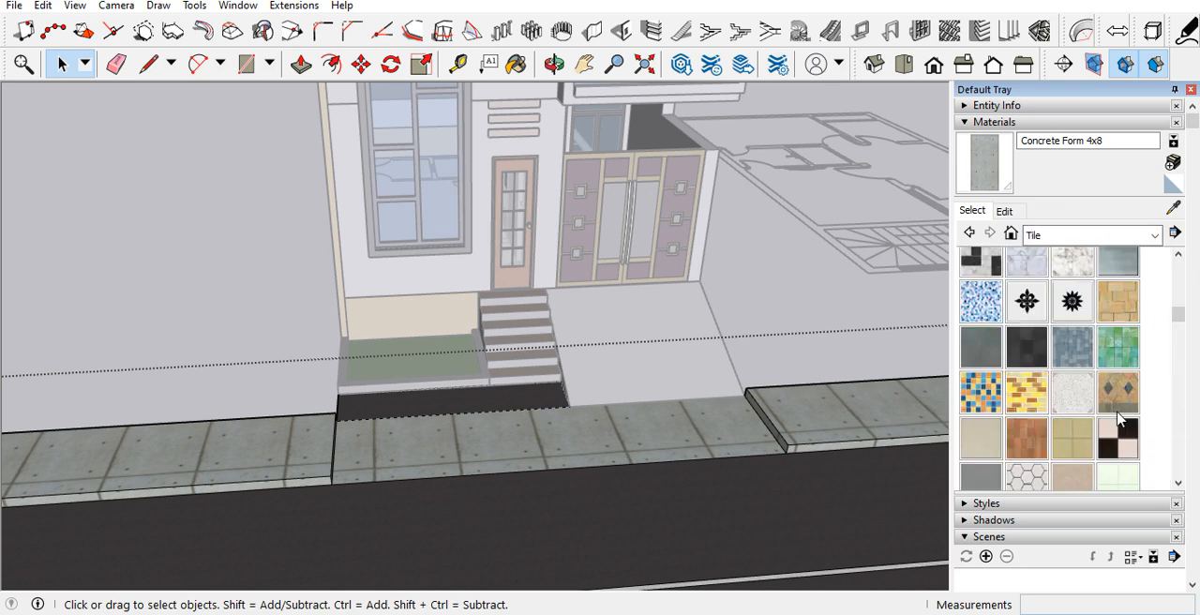
pyautogui.click(1117, 393)
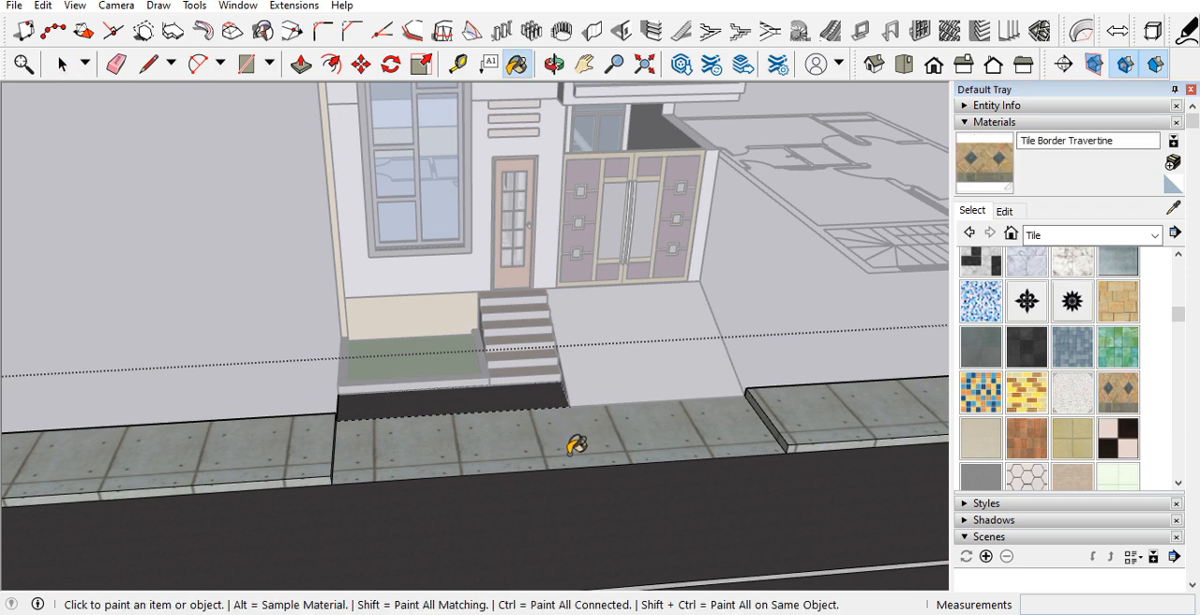
pyautogui.click(575, 446)
pyautogui.press('space')
pyautogui.scroll(3, 445, 399)
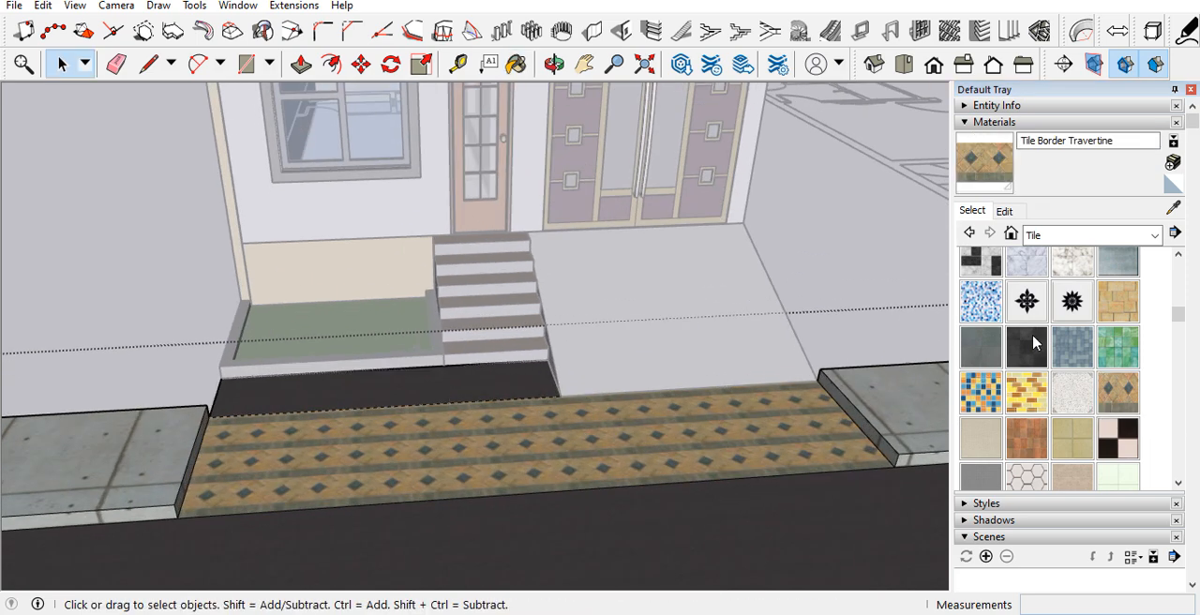
# Step: Paint the dark strip along the grass bed and steps with Tile Border Travertine and leave the road group
pyautogui.click(970, 186)
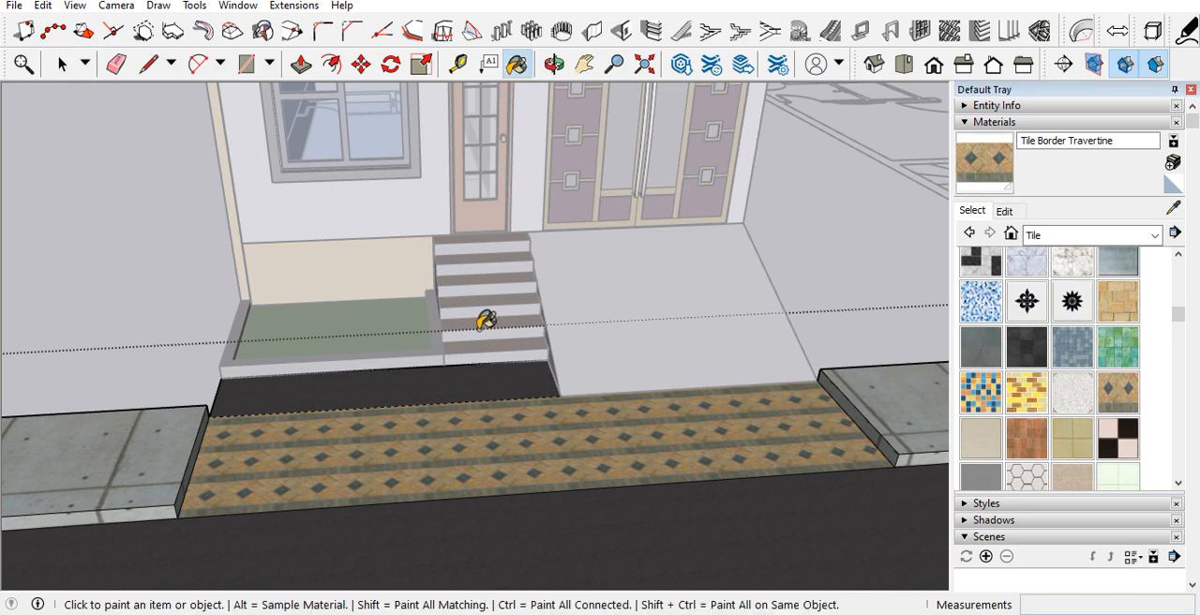
pyautogui.moveTo(453, 378)
pyautogui.mouseDown(button='middle')
pyautogui.moveTo(610, 420)
pyautogui.moveTo(733, 422)
pyautogui.mouseUp(button='middle')
pyautogui.press('space')
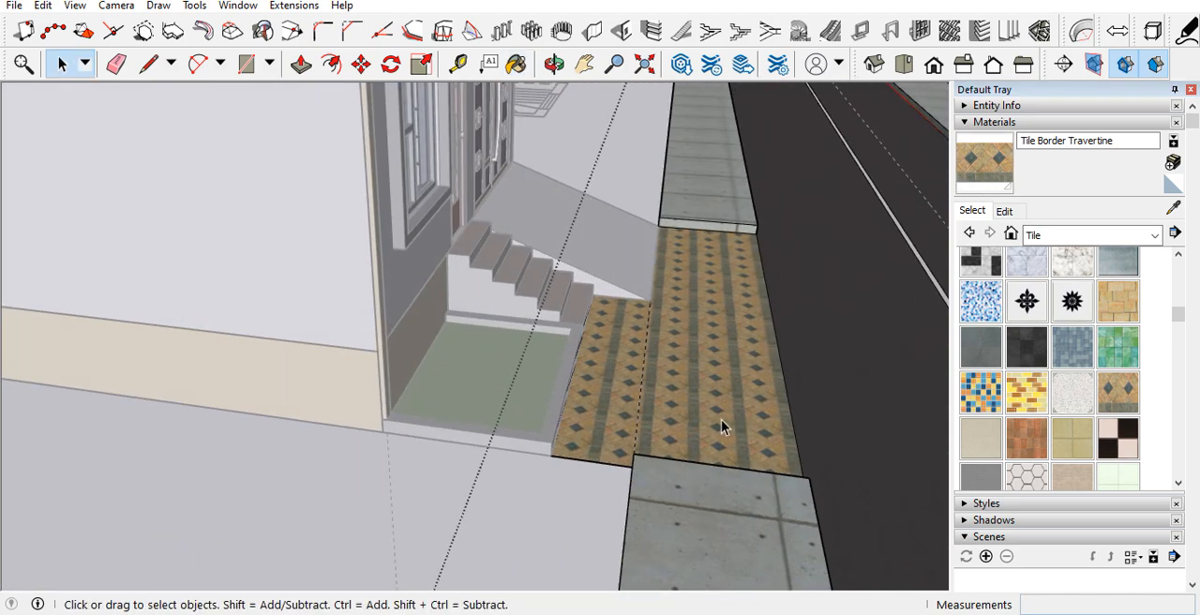
pyautogui.press('e')
pyautogui.press('space')
pyautogui.scroll(-6, 647, 400)
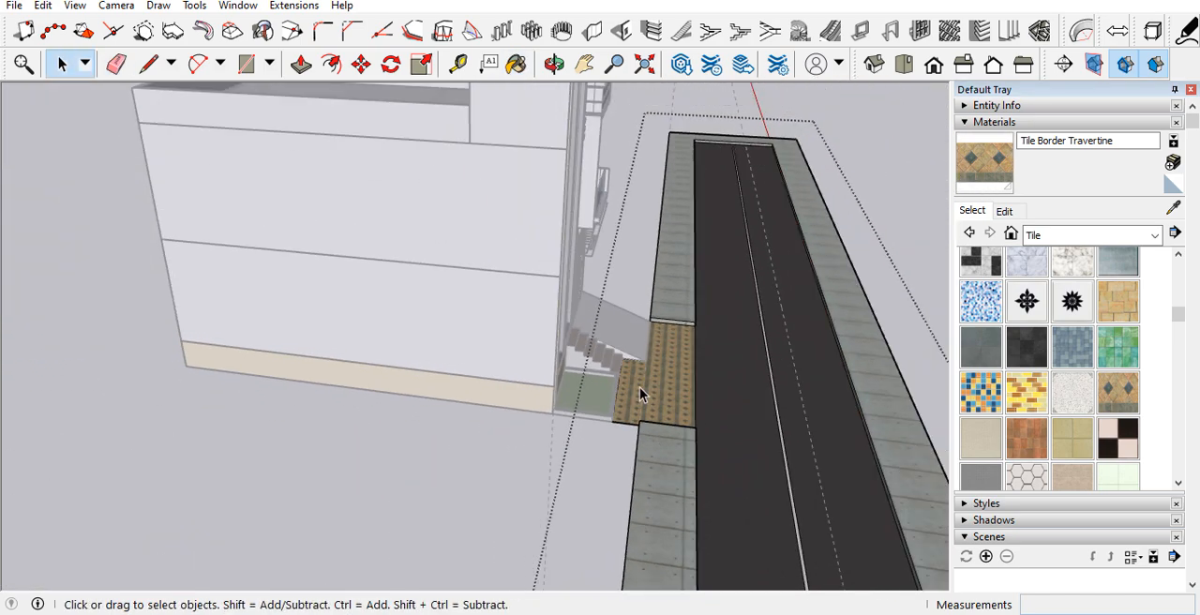
pyautogui.click(894, 212)
# Step: Inside the road group, Push/Pull the inner kerb face at the end left of the house out to the sidewalk's outer edge
pyautogui.scroll(-1, 485, 353)
pyautogui.scroll(-3, 484, 353)
pyautogui.moveTo(623, 365); pyautogui.dragTo(121, 394, button='middle')
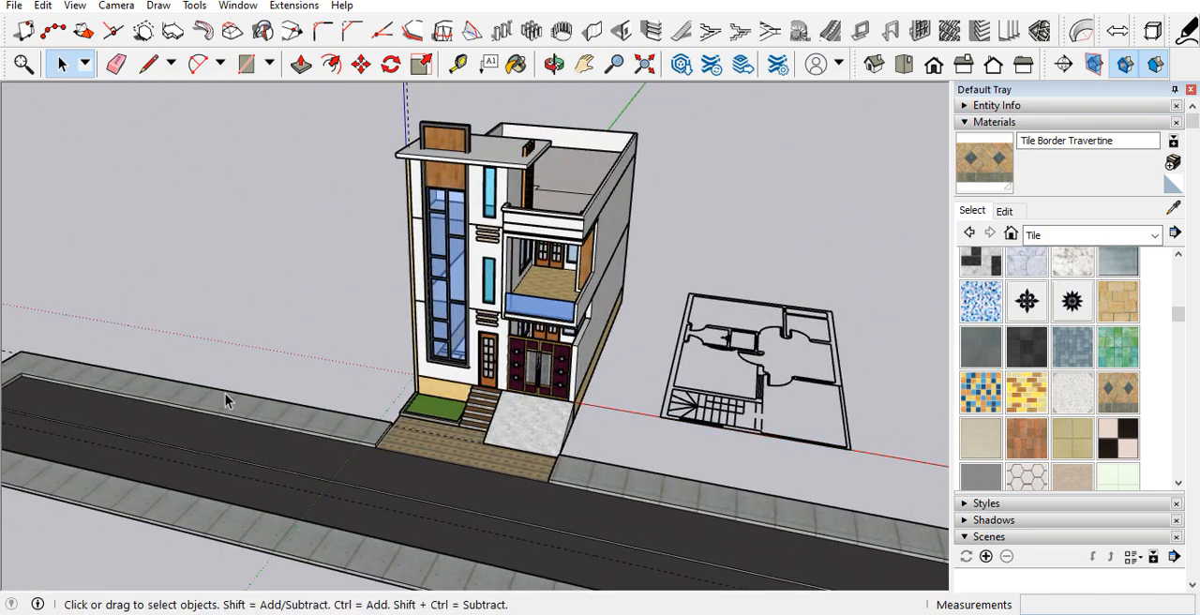
pyautogui.scroll(-5, 611, 331)
pyautogui.scroll(2, 408, 372)
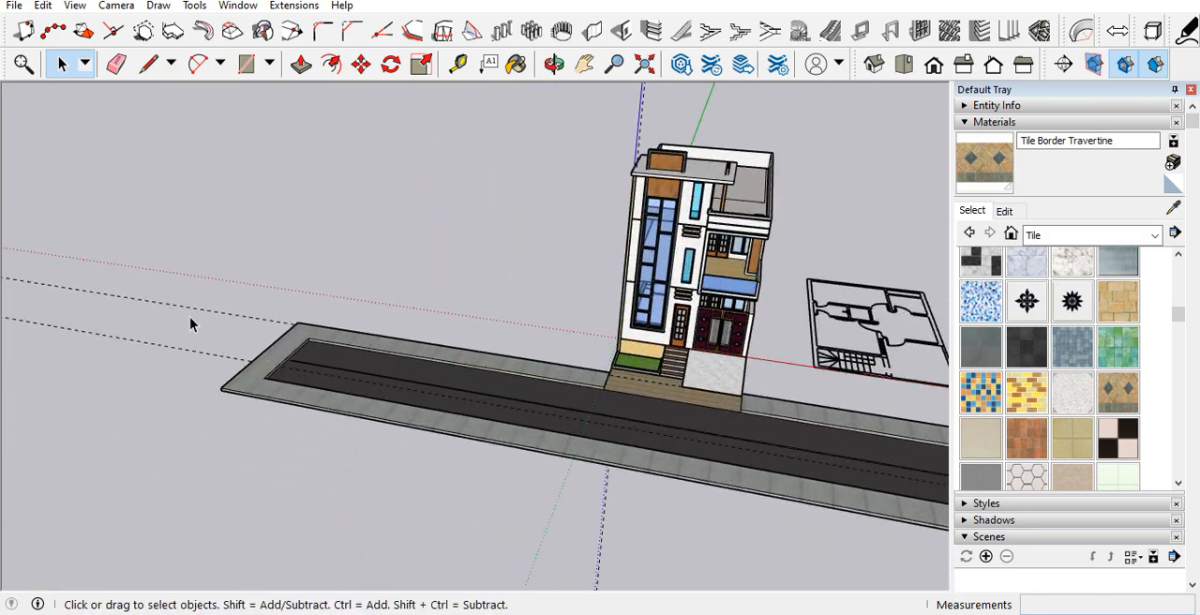
pyautogui.scroll(8, 372, 379)
pyautogui.moveTo(268, 356); pyautogui.dragTo(200, 343, button='middle')
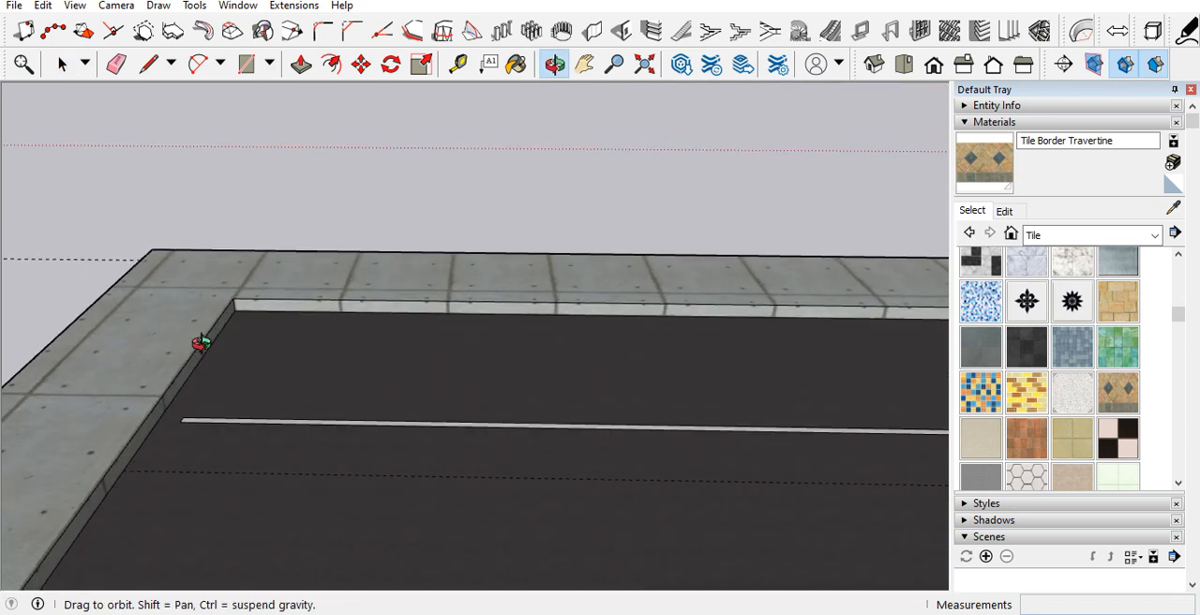
pyautogui.press('p')
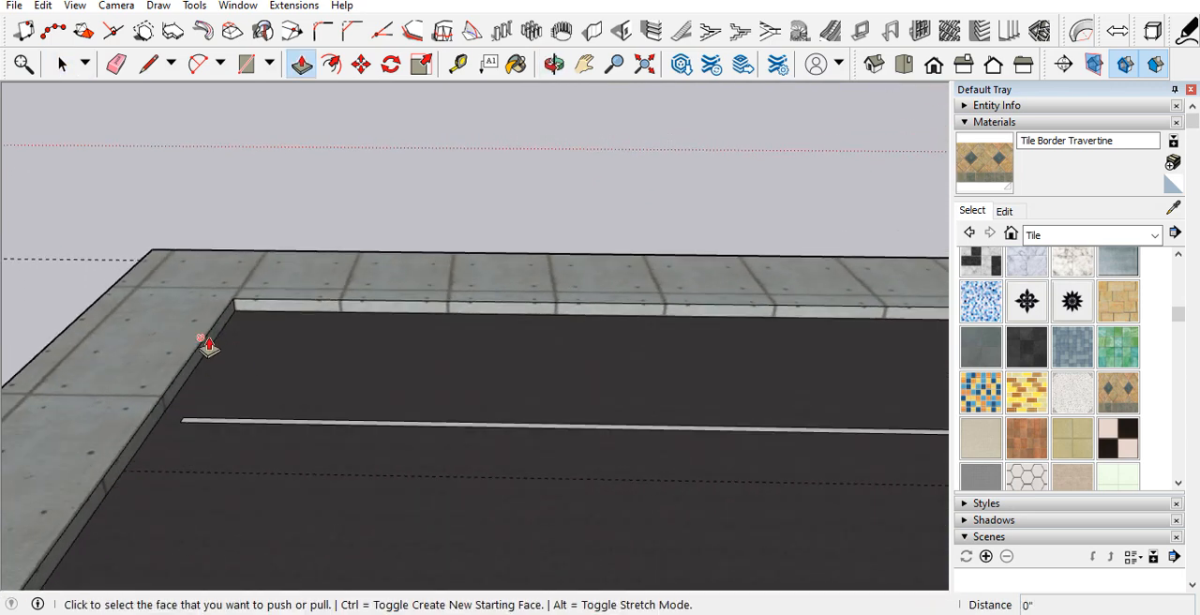
pyautogui.press('space')
pyautogui.doubleClick(197, 326)
pyautogui.press('p')
pyautogui.click(198, 328)
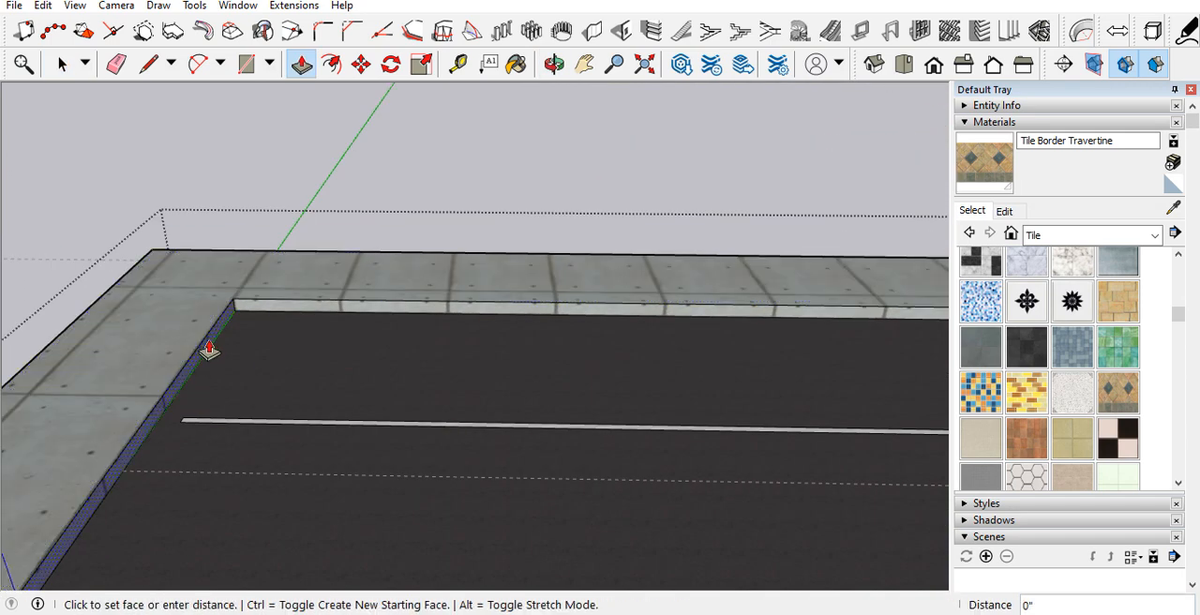
pyautogui.click(150, 270)
# Step: Erase the leftover kerb across the road's end left of the house
pyautogui.scroll(-6, 112, 300)
pyautogui.write('44')
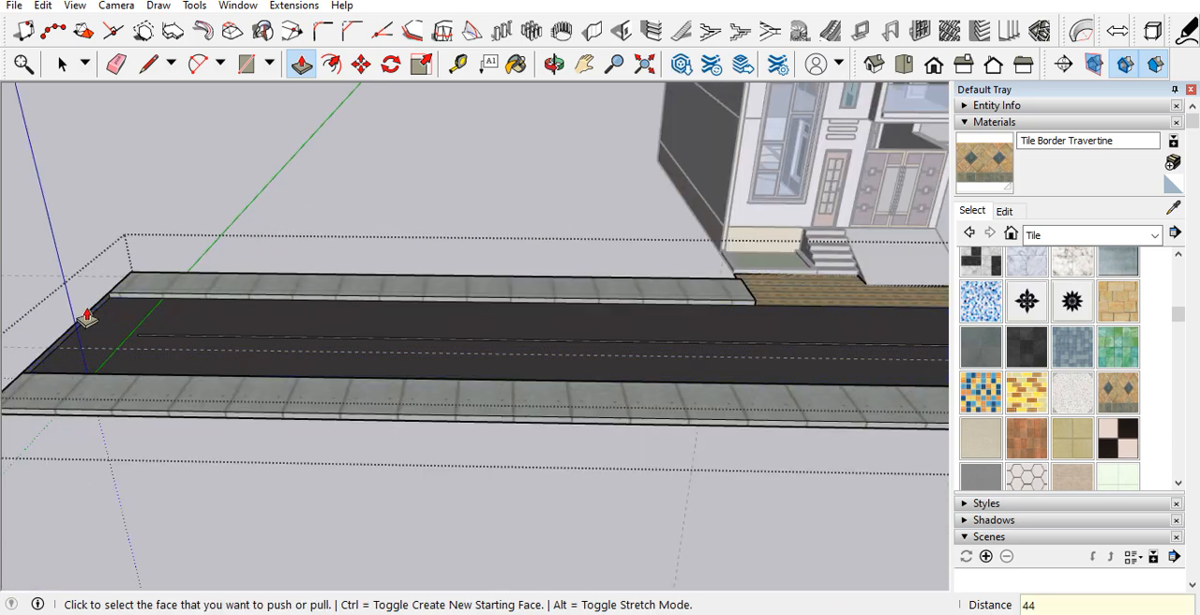
pyautogui.scroll(5, 87, 317)
pyautogui.press('e')
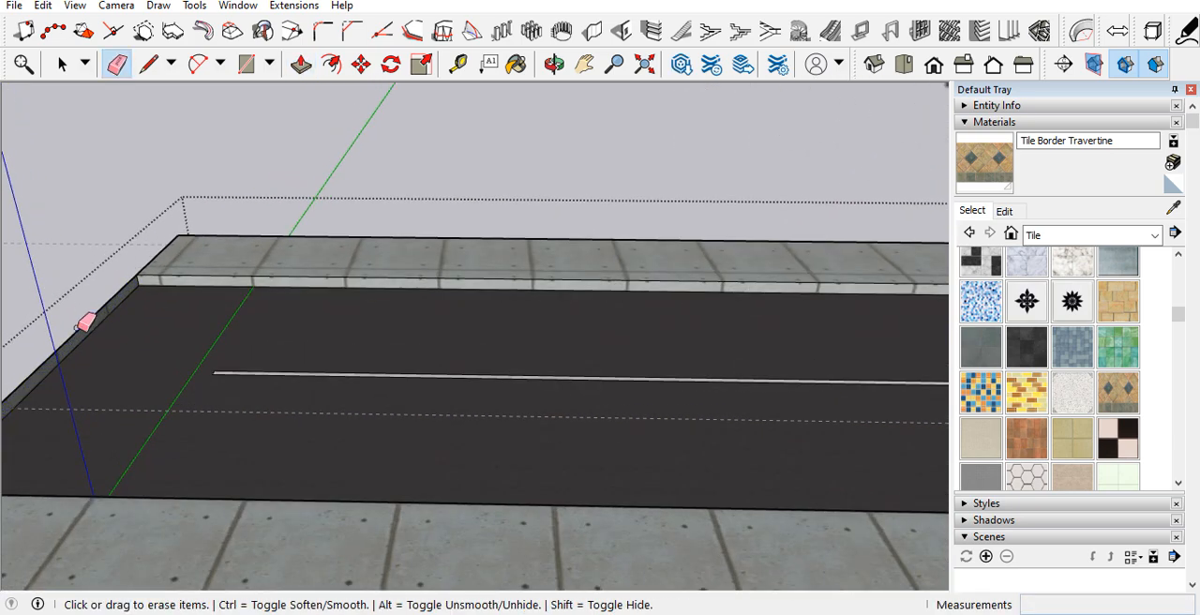
pyautogui.scroll(-8, 86, 323)
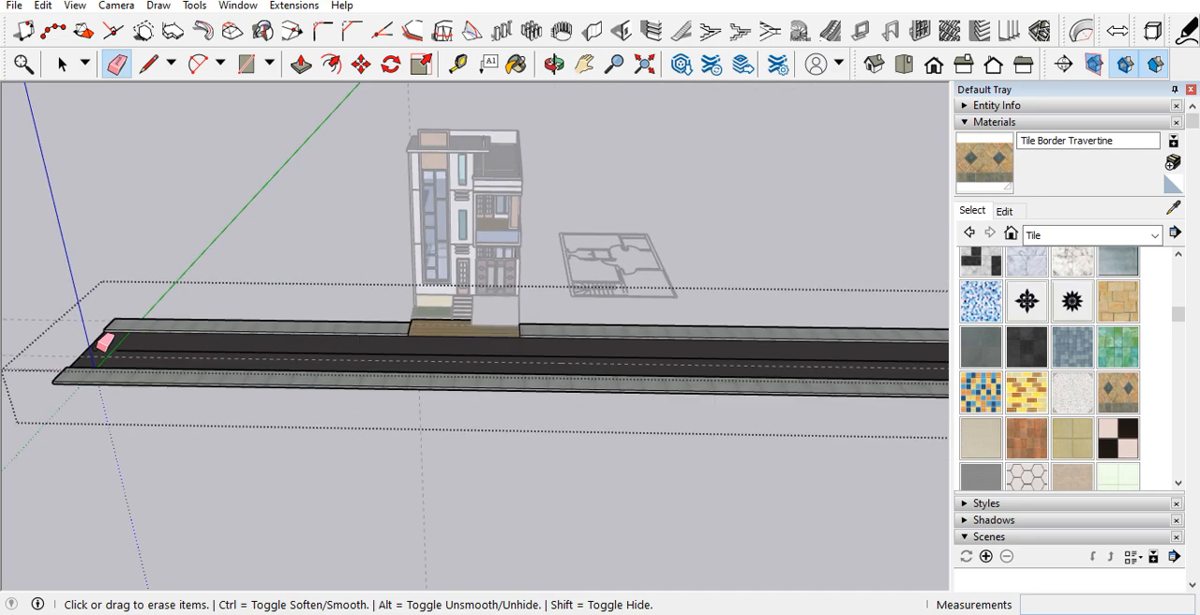
# Step: Push the kerb face at the road's opposite end out to the outer edge, erase its remainder, and leave the group
pyautogui.press('space')
pyautogui.keyDown('shift'); pyautogui.moveTo(525, 344); pyautogui.dragTo(427, 327, button='middle'); pyautogui.keyUp('shift')
pyautogui.scroll(8, 469, 345)
pyautogui.moveTo(626, 366); pyautogui.dragTo(855, 344, button='middle')
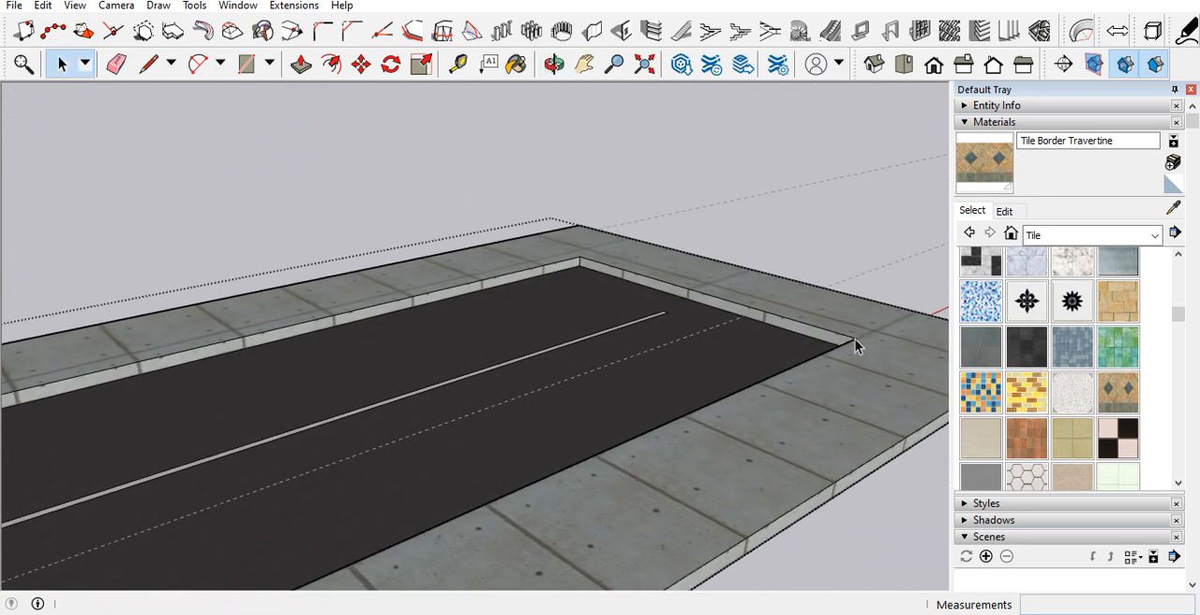
pyautogui.press('p')
pyautogui.click(782, 336)
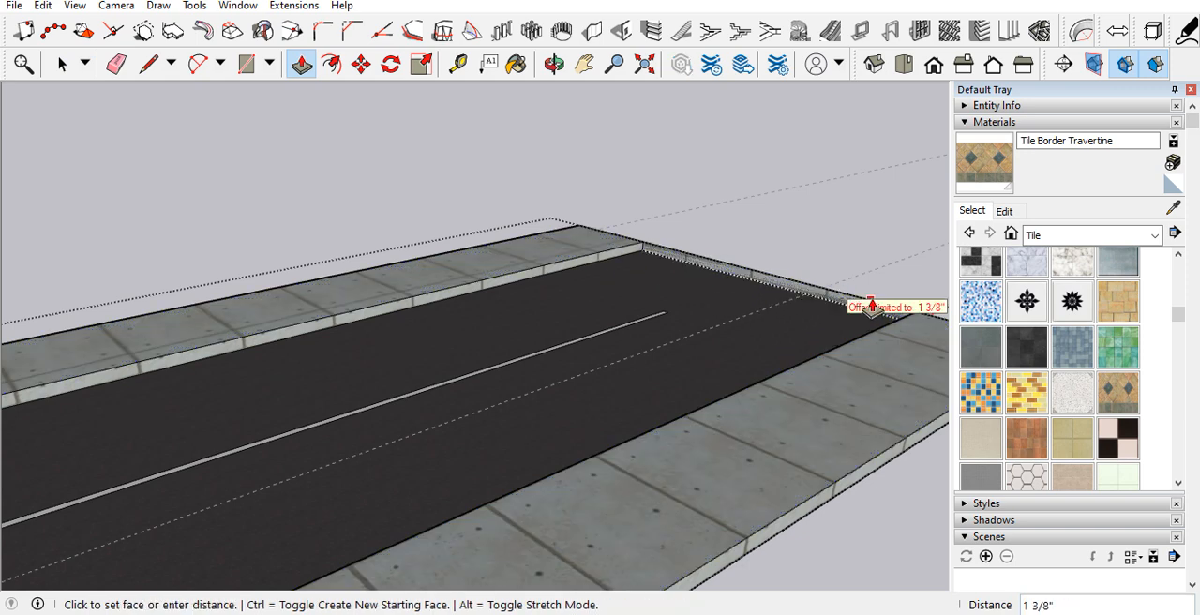
pyautogui.click(872, 305)
pyautogui.press('e')
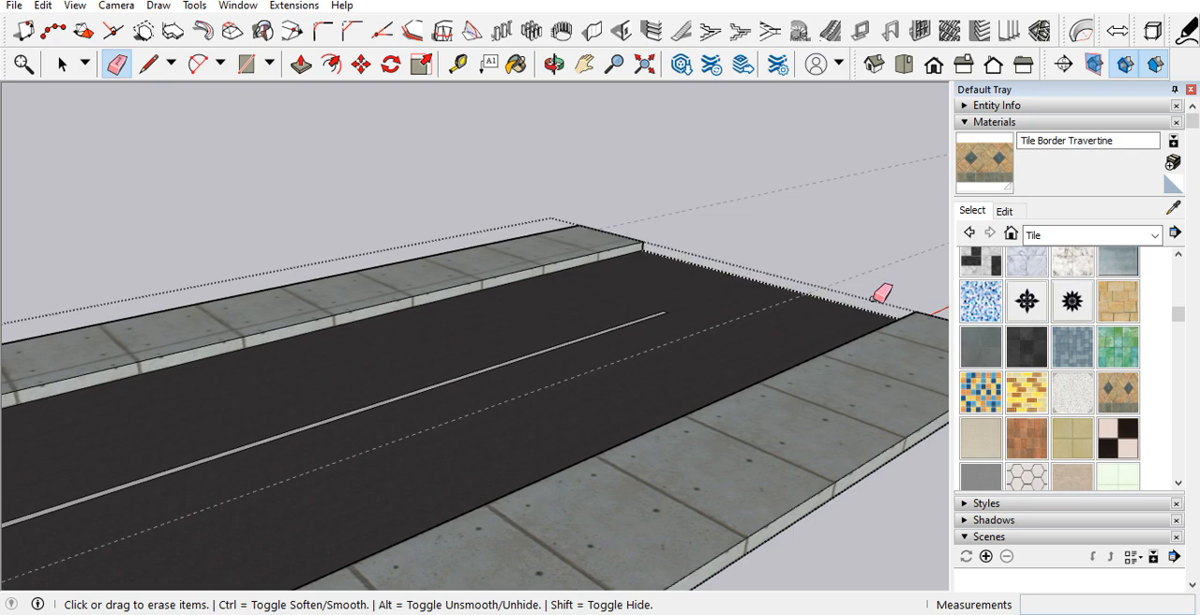
pyautogui.press('space')
pyautogui.scroll(-10, 535, 418)
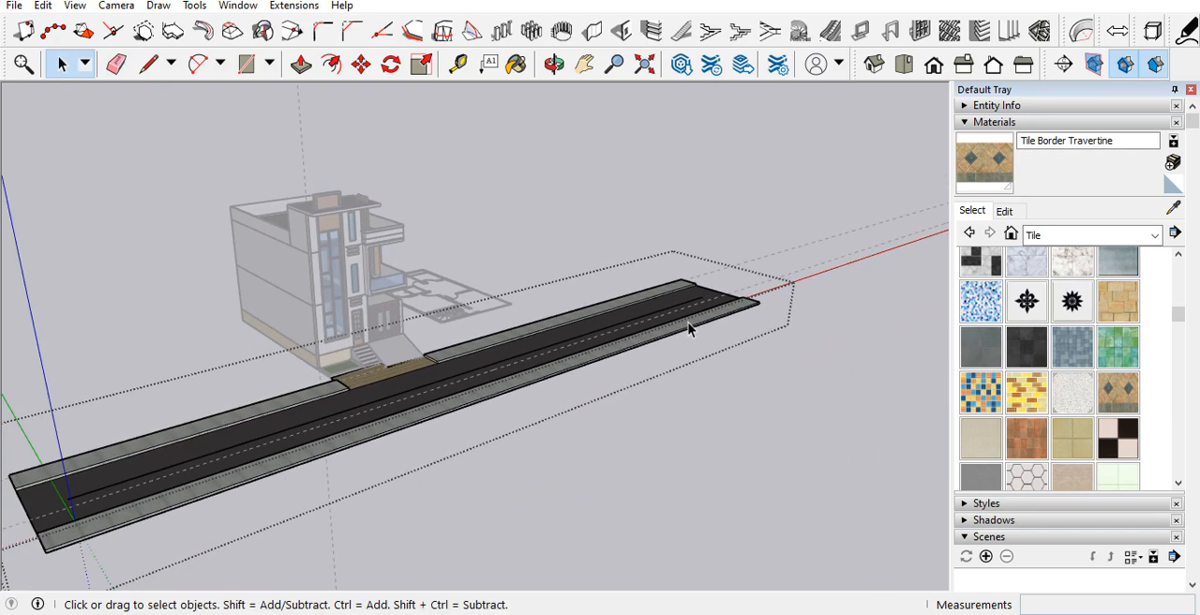
pyautogui.moveTo(689, 328); pyautogui.dragTo(603, 500, button='middle')
pyautogui.click(603, 499)
# Step: Delete all guides from the model
pyautogui.scroll(7, 394, 347)
pyautogui.moveTo(394, 348); pyautogui.dragTo(147, 154, button='middle')
pyautogui.scroll(-3, 479, 468)
pyautogui.scroll(4, 387, 352)
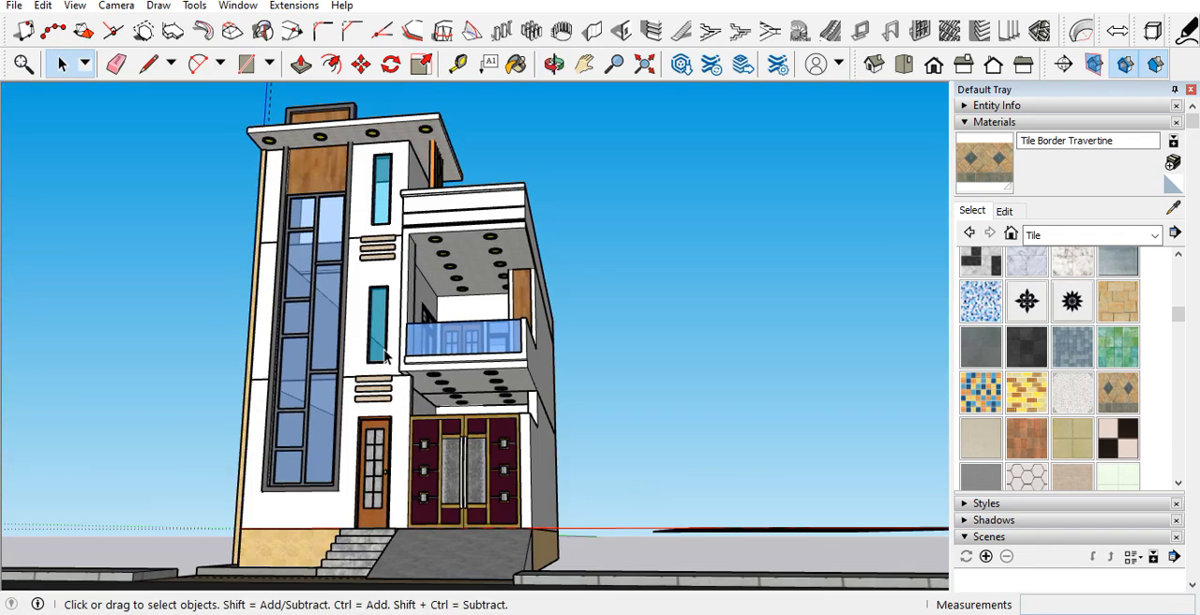
pyautogui.moveTo(385, 354); pyautogui.dragTo(379, 368, button='middle')
pyautogui.click(47, 12)
pyautogui.click(81, 166)
# Step: Open the upper balcony's group and offset the inner face of the pillar opposite the wood-panelled one about 6" inward
pyautogui.moveTo(156, 273); pyautogui.dragTo(333, 349, button='middle')
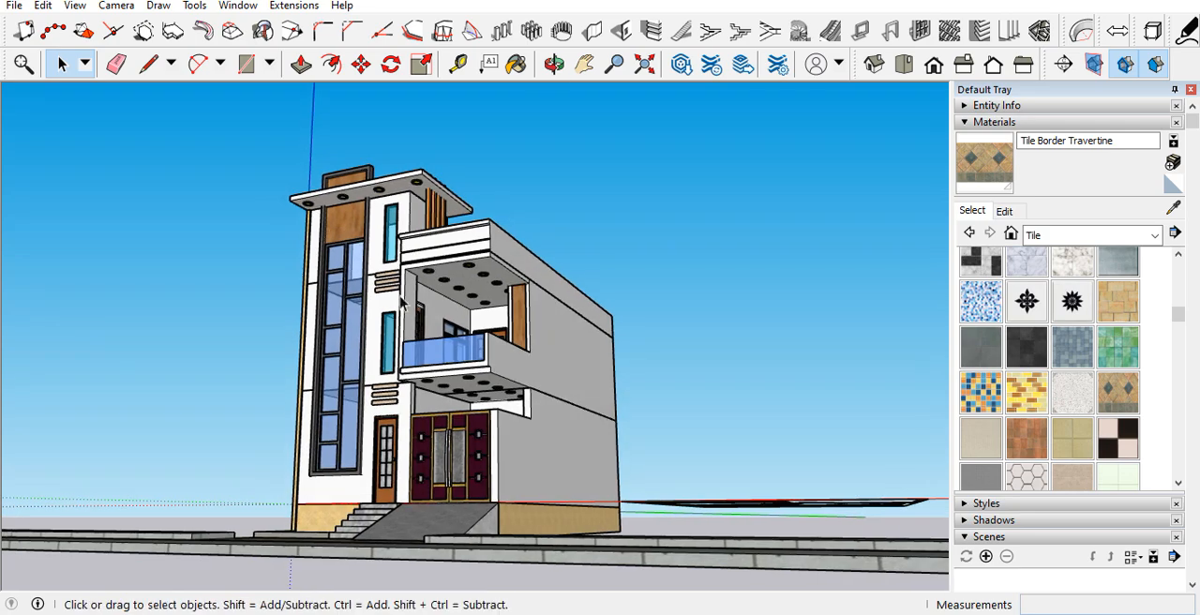
pyautogui.scroll(8, 428, 300)
pyautogui.scroll(-5, 427, 300)
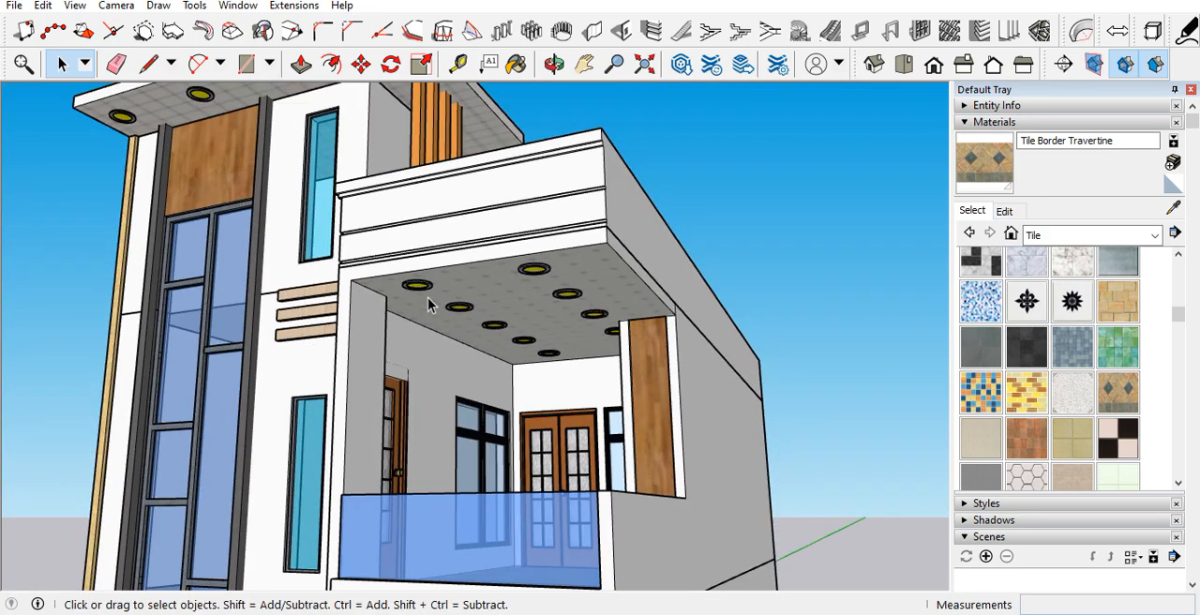
pyautogui.scroll(-2, 428, 304)
pyautogui.scroll(-3, 462, 302)
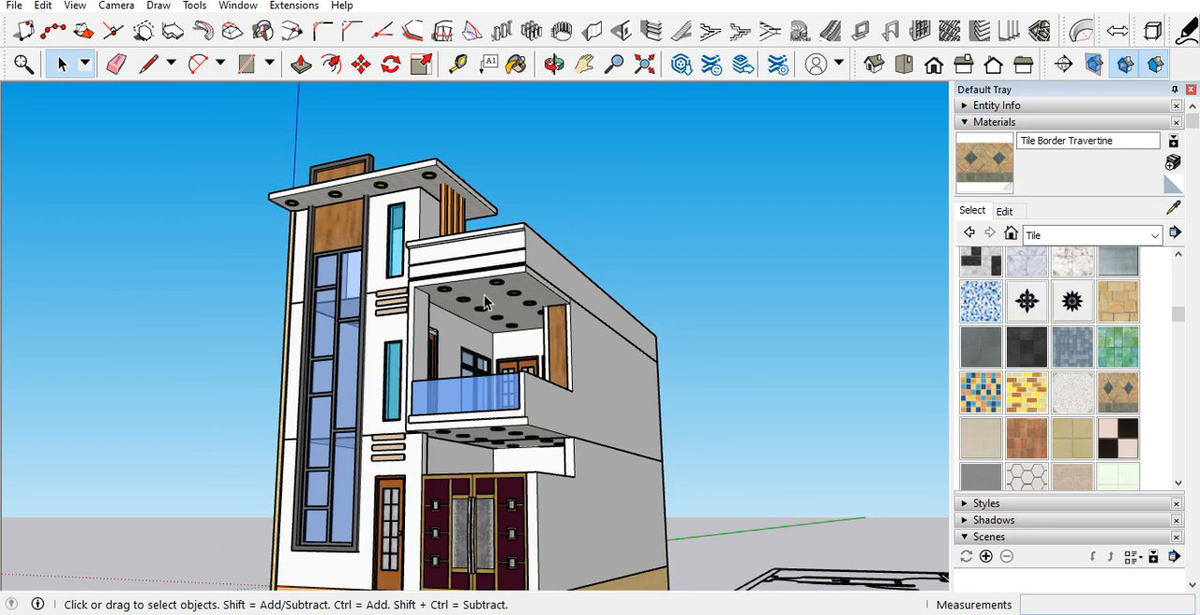
pyautogui.scroll(4, 441, 345)
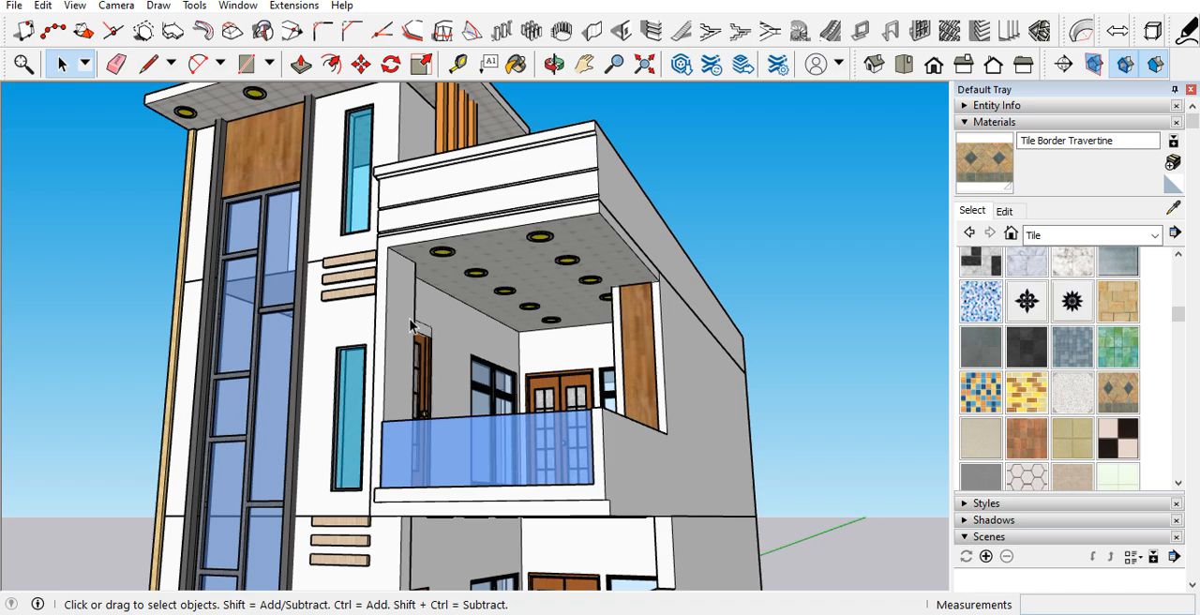
pyautogui.moveTo(395, 342); pyautogui.dragTo(310, 328, button='middle')
pyautogui.scroll(3, 364, 315)
pyautogui.scroll(1, 364, 315)
pyautogui.doubleClick(364, 319)
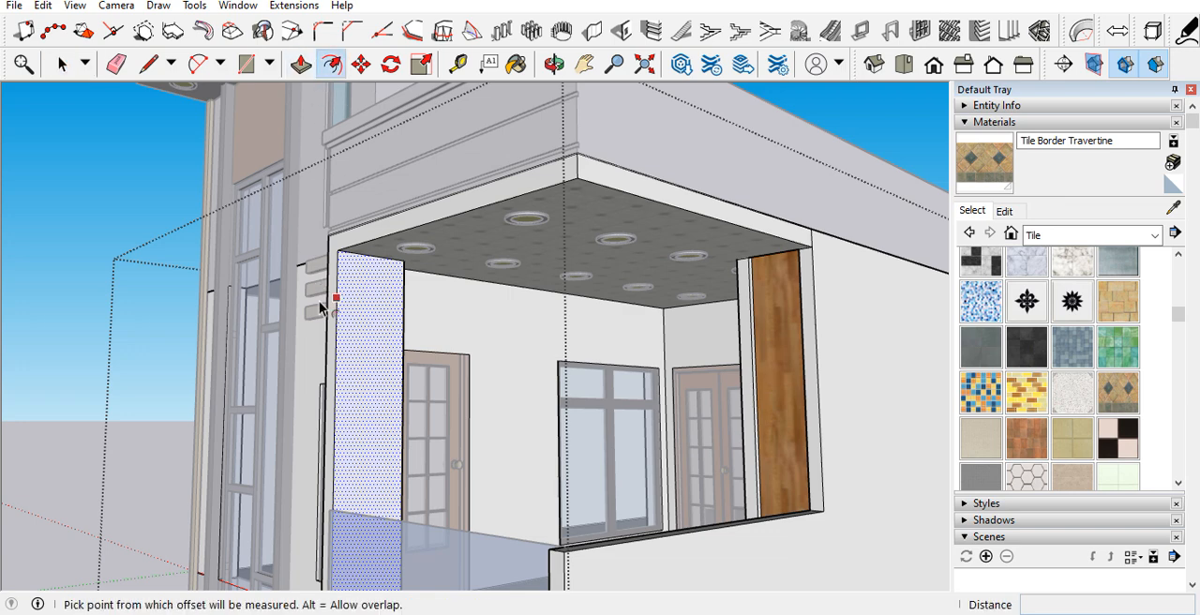
pyautogui.click(330, 312)
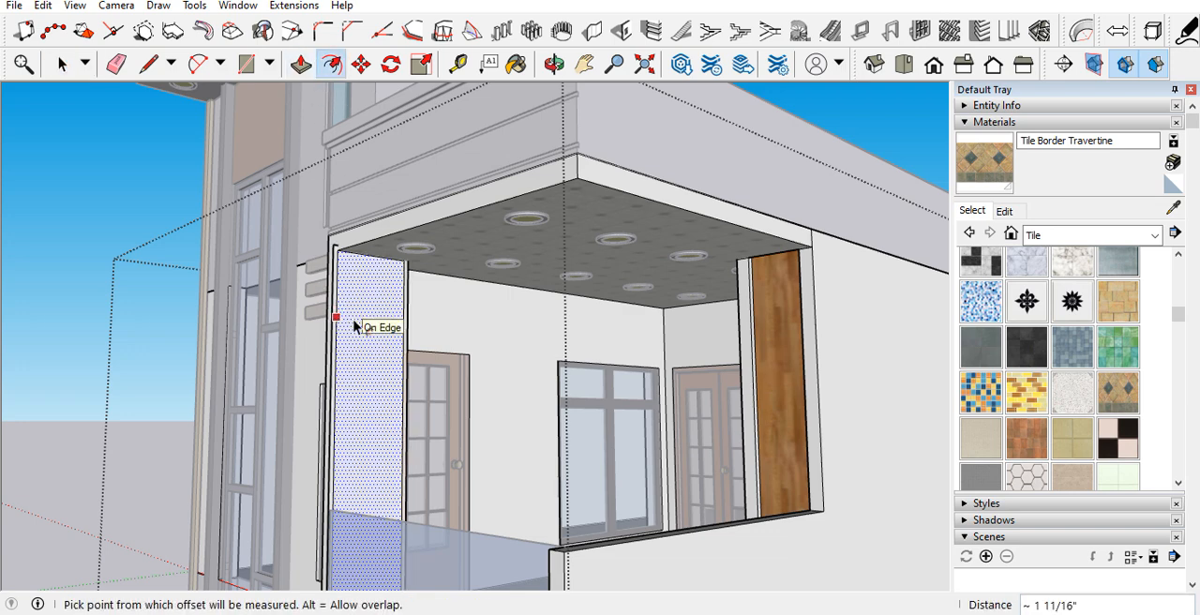
pyautogui.press('Escape')
pyautogui.click(341, 313)
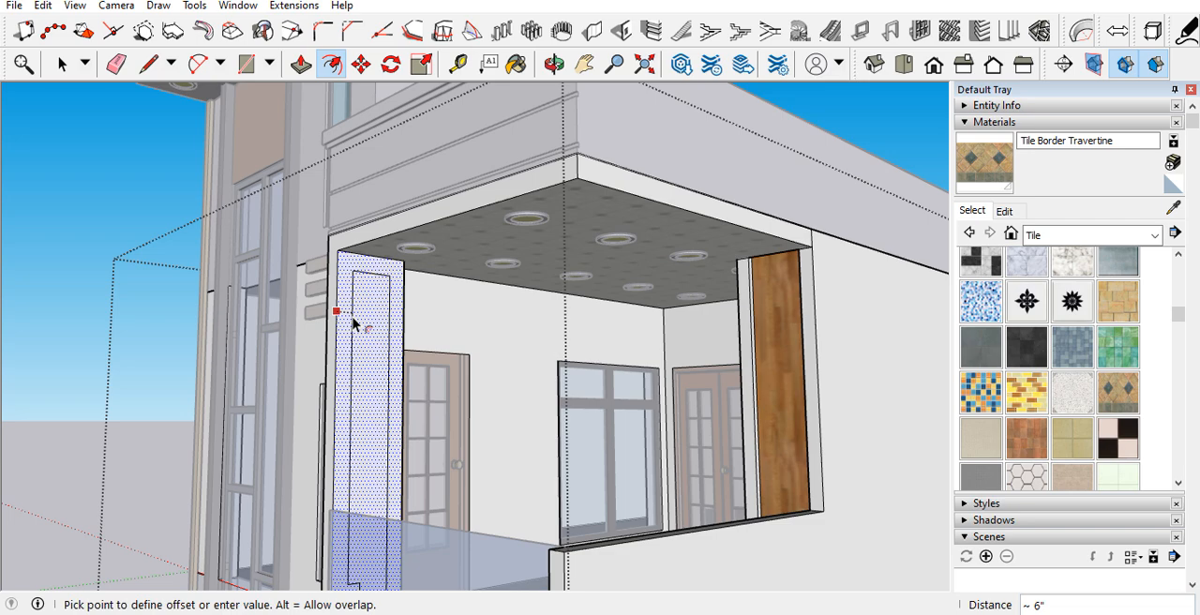
pyautogui.press('Return')
# Step: Push the inset panel 1 5/16" into the balcony pillar to form a recess
pyautogui.scroll(3, 352, 323)
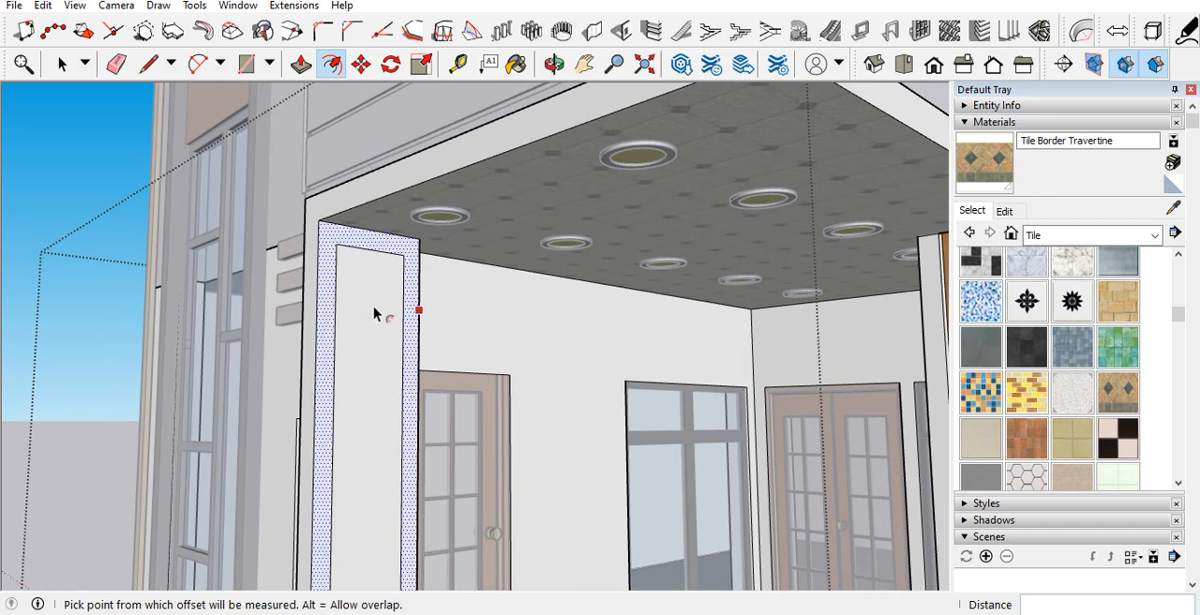
pyautogui.press('p')
pyautogui.scroll(3, 377, 310)
pyautogui.click(380, 296)
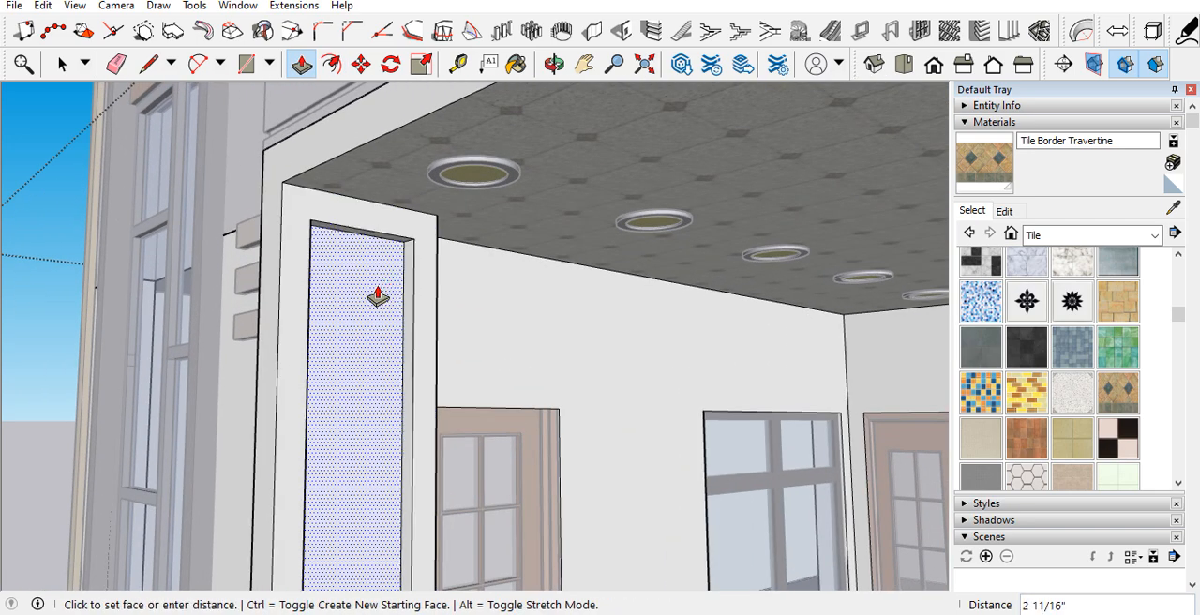
pyautogui.scroll(-3, 347, 317)
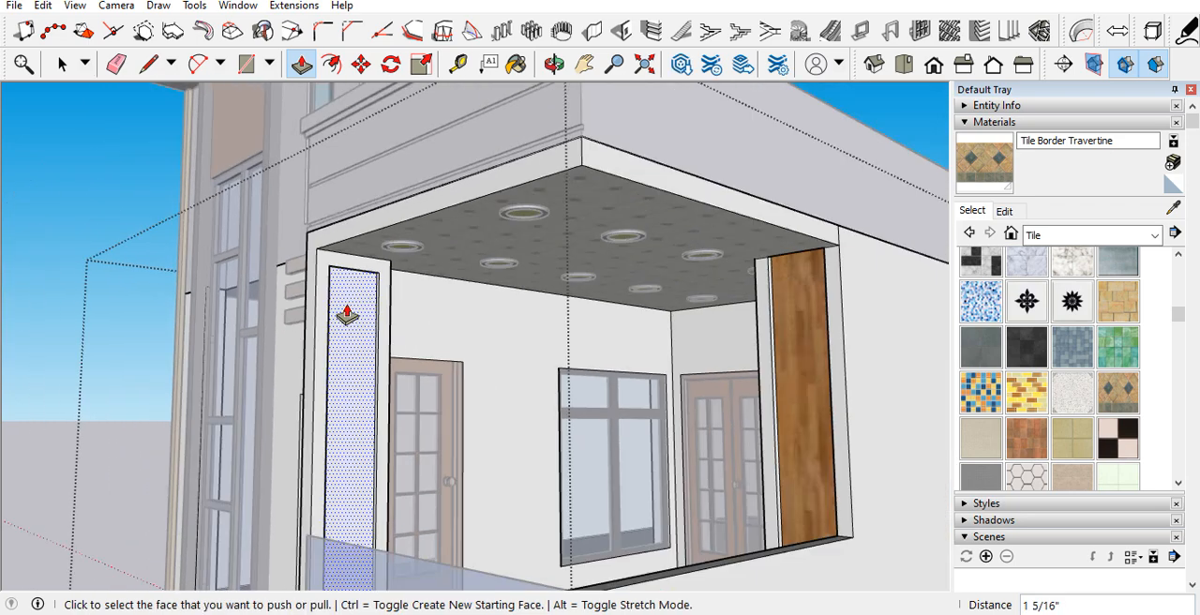
# Step: Sample the Wood Floor material from the opposite pillar, paint the recessed panel with it, and leave the group
pyautogui.click(1173, 209)
pyautogui.click(814, 340)
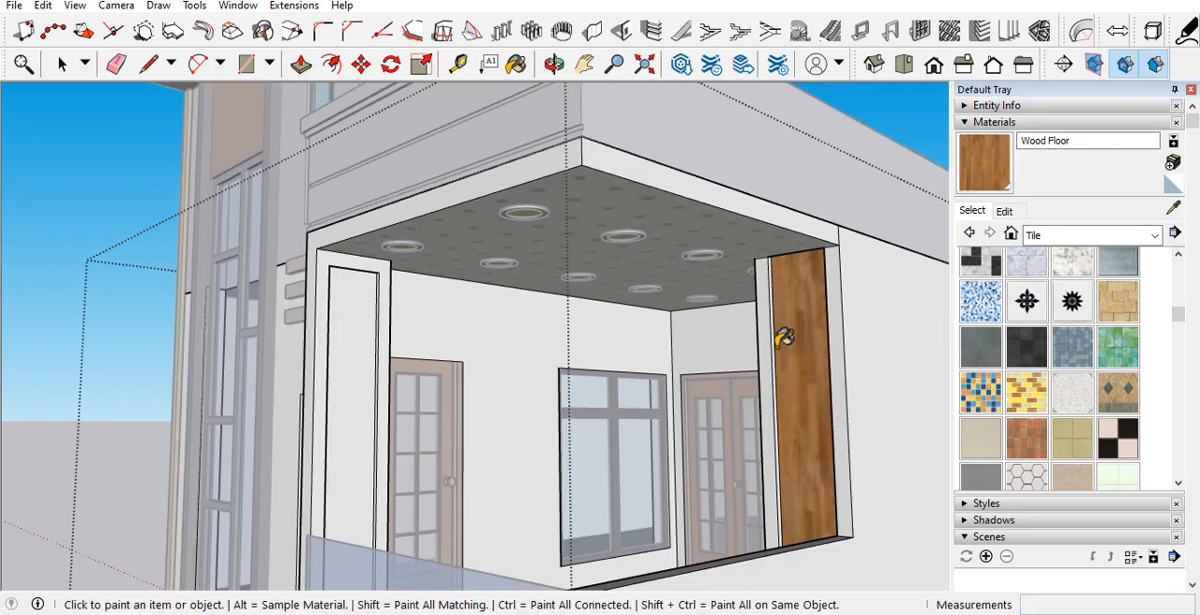
pyautogui.click(356, 341)
pyautogui.press('space')
pyautogui.scroll(-10, 356, 340)
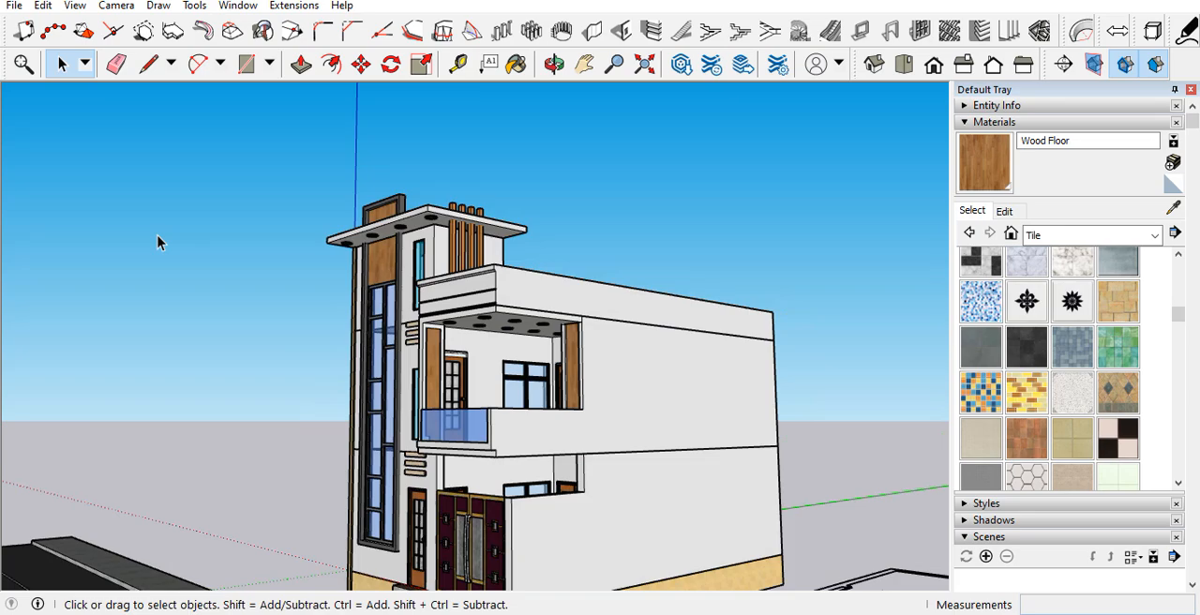
# Step: Examine the house's facade, balcony panels, gate and entrance from several angles and distances
pyautogui.scroll(-3, 559, 260)
pyautogui.scroll(4, 375, 482)
pyautogui.scroll(4, 447, 388)
pyautogui.moveTo(447, 388); pyautogui.dragTo(429, 446, button='middle')
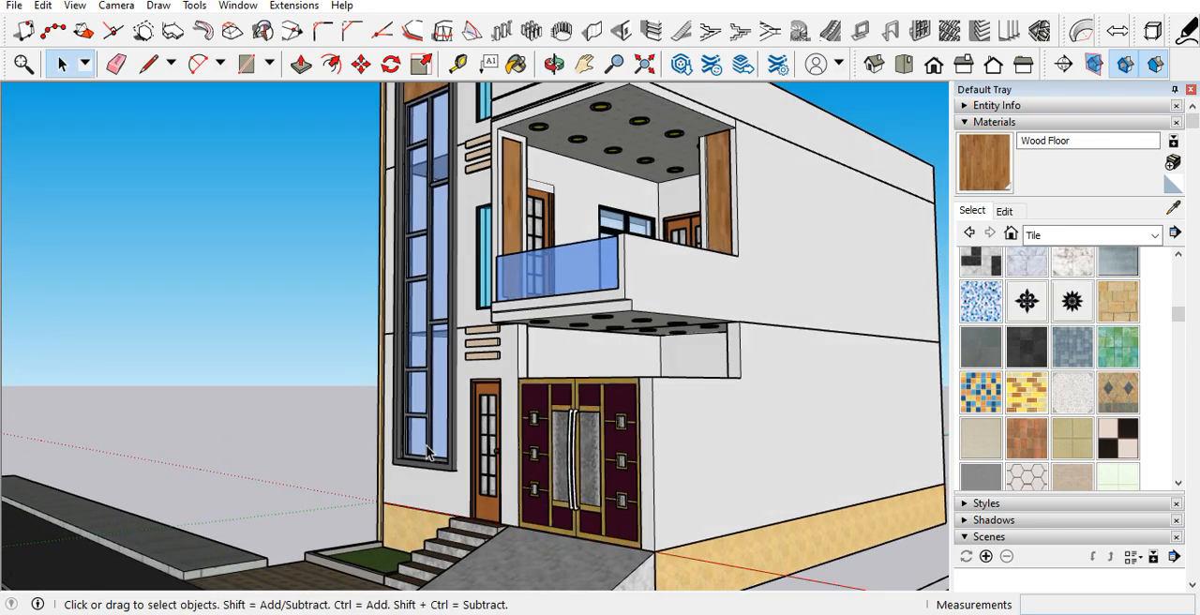
pyautogui.scroll(-5, 429, 446)
pyautogui.scroll(5, 509, 316)
pyautogui.moveTo(509, 316); pyautogui.dragTo(567, 362, button='middle')
pyautogui.scroll(-5, 553, 290)
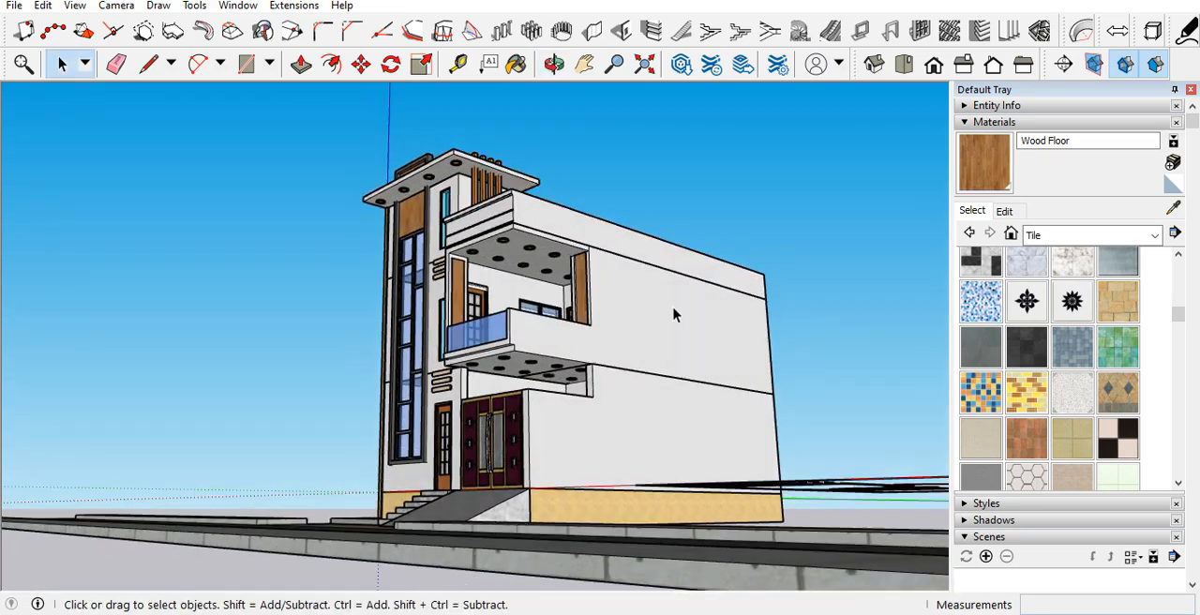
pyautogui.moveTo(566, 276); pyautogui.dragTo(575, 372, button='middle')
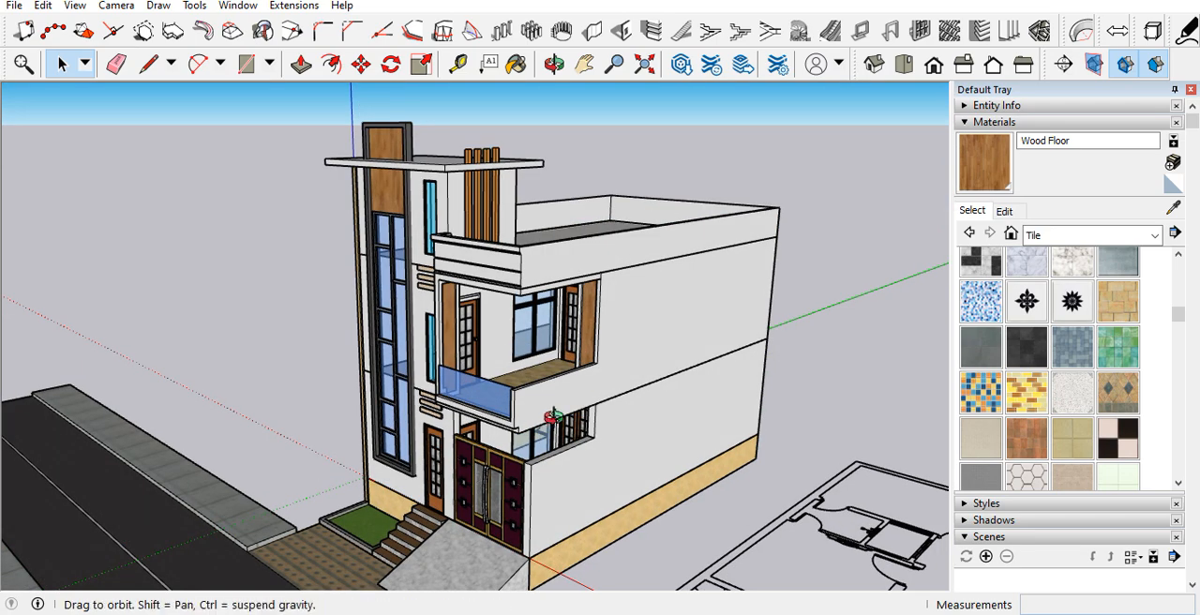
pyautogui.moveTo(553, 415); pyautogui.dragTo(698, 212, button='middle')
pyautogui.scroll(6, 588, 380)
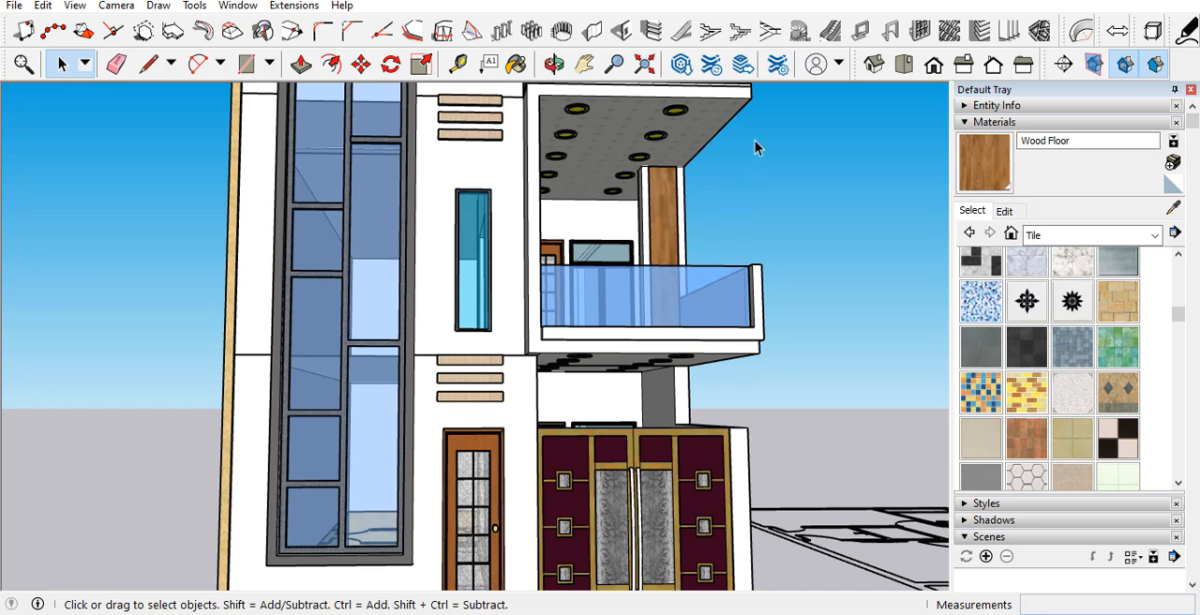
pyautogui.scroll(-5, 741, 430)
pyautogui.moveTo(740, 429); pyautogui.dragTo(708, 418, button='middle')
pyautogui.moveTo(583, 426); pyautogui.dragTo(135, 415, button='middle')
pyautogui.scroll(8, 415, 362)
pyautogui.scroll(-5, 455, 363)
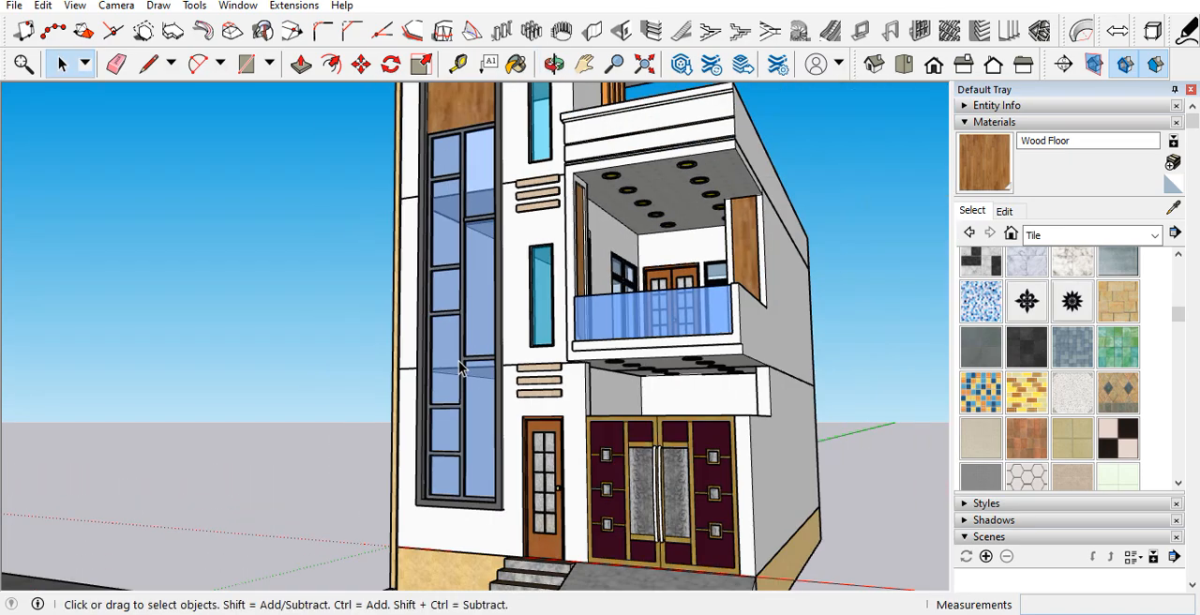
pyautogui.scroll(-3, 459, 366)
pyautogui.scroll(3, 473, 233)
pyautogui.scroll(-3, 483, 282)
pyautogui.moveTo(604, 504); pyautogui.dragTo(716, 522, button='middle')
pyautogui.scroll(2, 608, 454)
pyautogui.moveTo(607, 457); pyautogui.dragTo(494, 412, button='middle')
pyautogui.scroll(-2, 483, 355)
pyautogui.scroll(3, 482, 351)
pyautogui.scroll(-3, 389, 390)
pyautogui.scroll(-2, 388, 394)
# Step: Delete the 2D floor plan drawing beside the house
pyautogui.scroll(2, 634, 456)
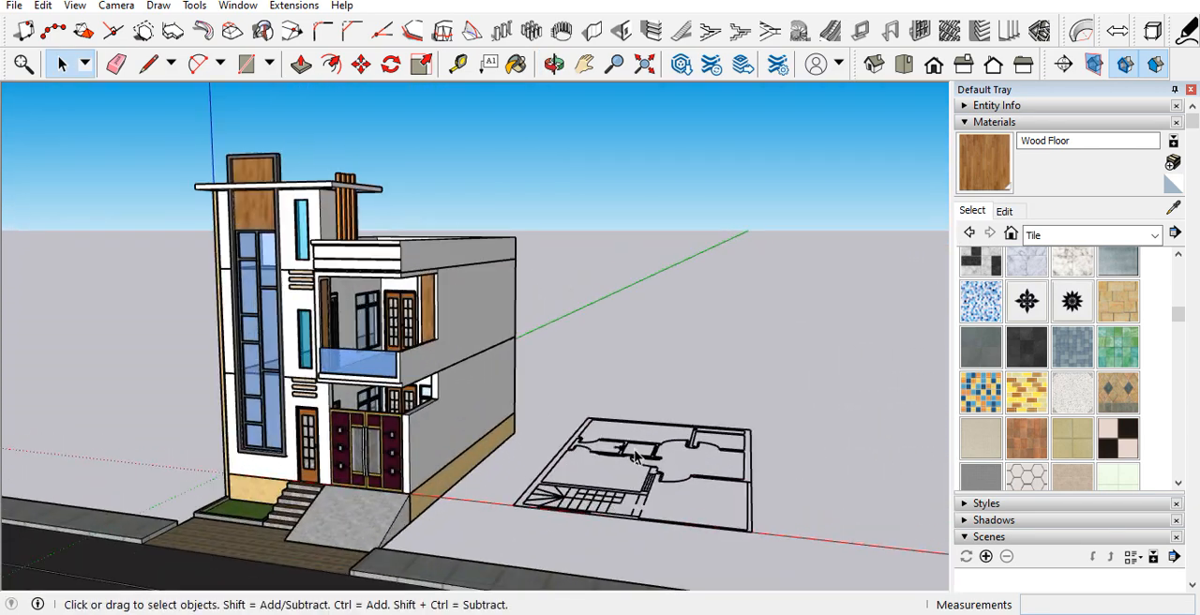
pyautogui.moveTo(592, 476); pyautogui.dragTo(706, 535, button='middle')
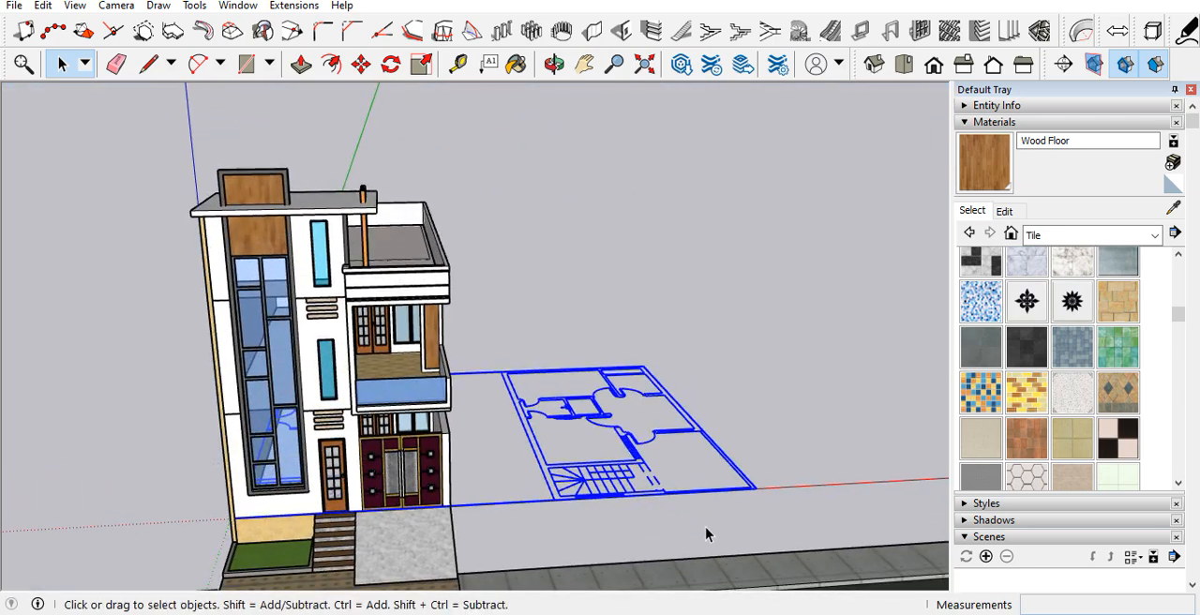
pyautogui.scroll(5, 241, 487)
# Step: Draw a rectangle between the inner corners of the house's open underside and select the resulting floor face with its edges
pyautogui.moveTo(303, 509); pyautogui.dragTo(414, 307, button='middle')
pyautogui.scroll(-6, 417, 311)
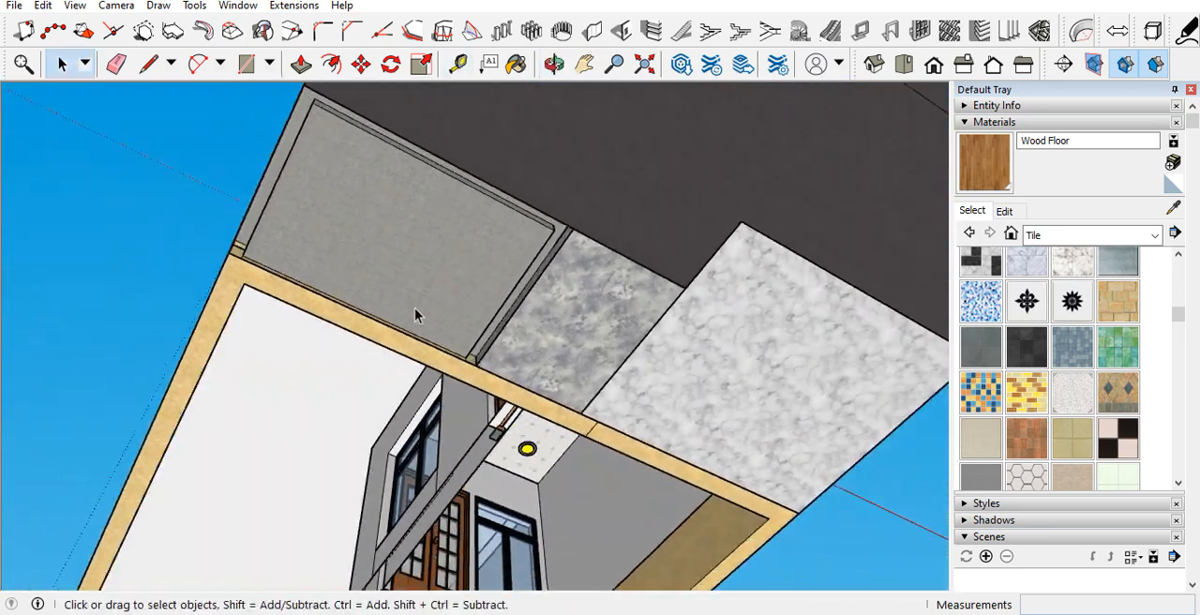
pyautogui.scroll(4, 382, 544)
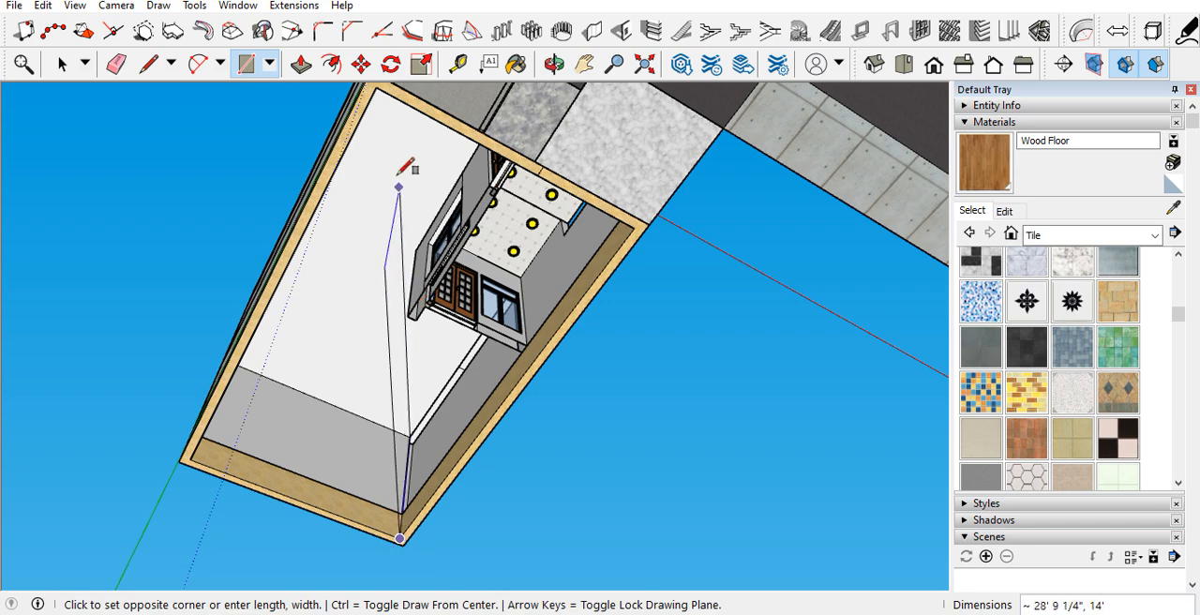
pyautogui.click(377, 87)
pyautogui.press('space')
pyautogui.click(393, 207)
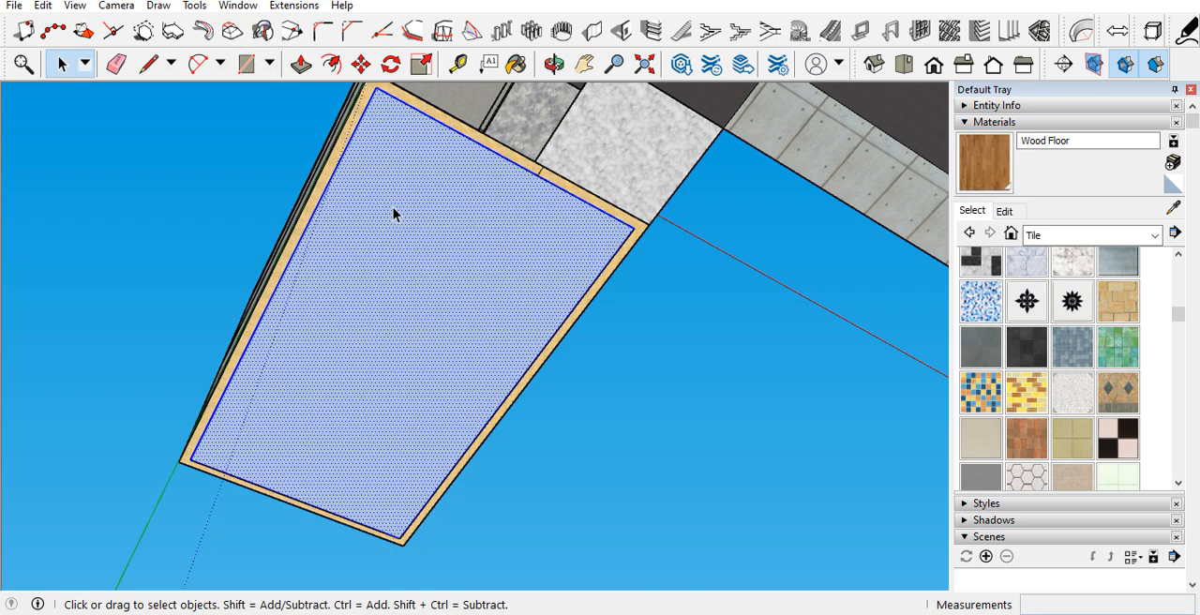
pyautogui.rightClick(393, 208)
pyautogui.click(476, 349)
pyautogui.press('Escape')
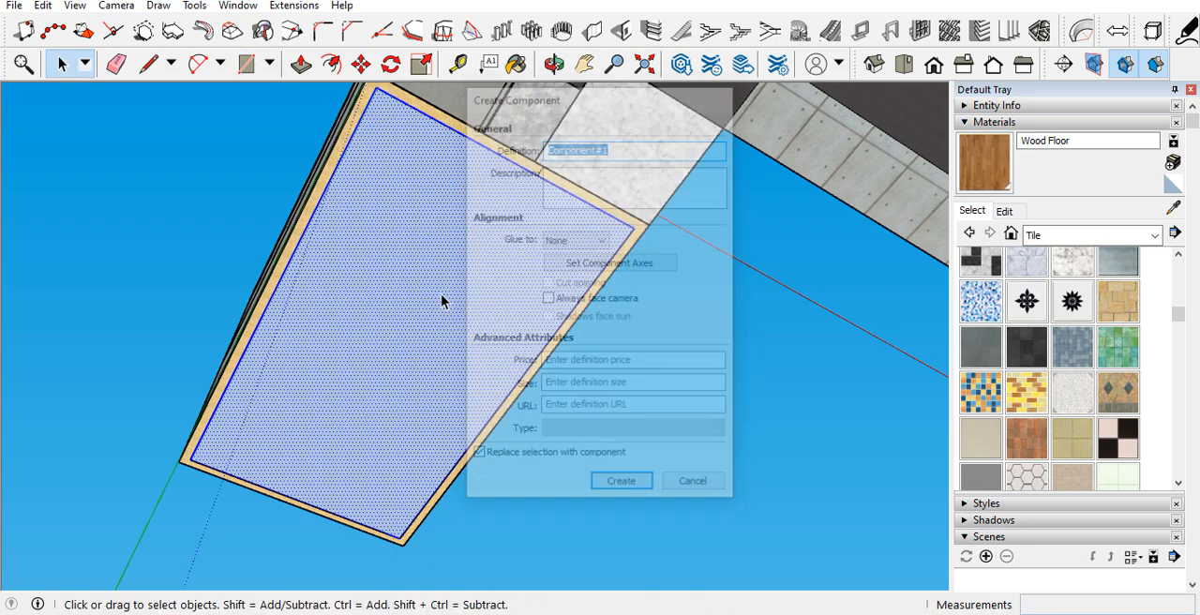
# Step: Make the selected floor face a group and paint it with the Tile Ceramic Multi material
pyautogui.rightClick(427, 271)
pyautogui.click(487, 421)
pyautogui.moveTo(428, 276); pyautogui.dragTo(551, 517, button='middle')
pyautogui.scroll(5, 579, 417)
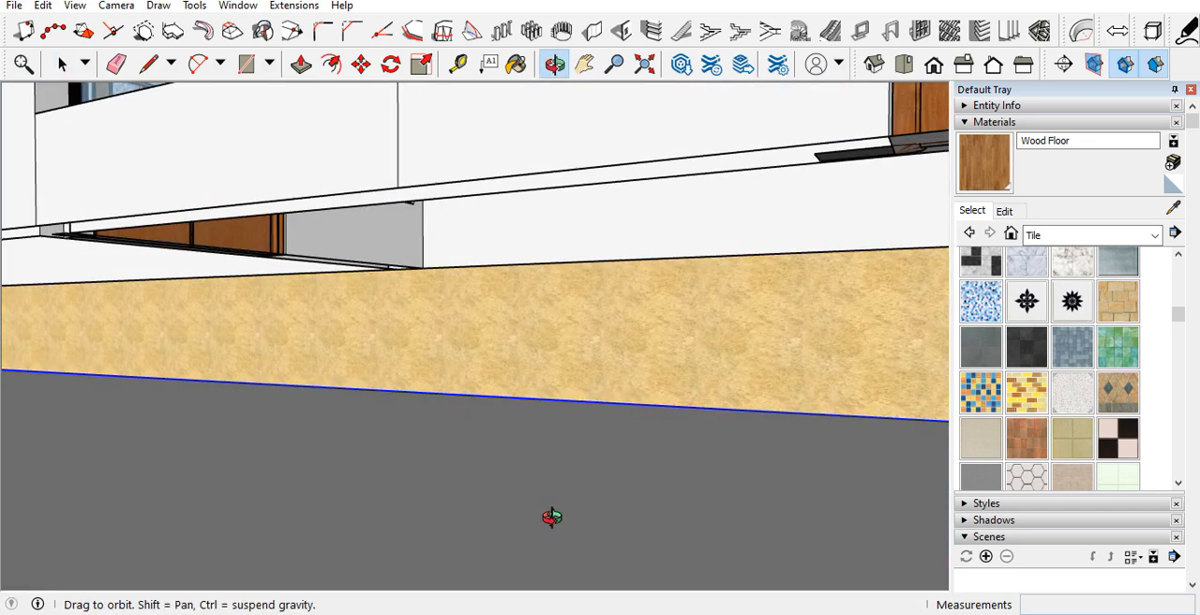
pyautogui.click(1035, 444)
pyautogui.click(669, 444)
pyautogui.moveTo(581, 488)
pyautogui.mouseDown(button='middle')
pyautogui.moveTo(608, 394)
pyautogui.moveTo(616, 276)
pyautogui.mouseUp(button='middle')
pyautogui.press('space')
# Step: Inspect the tiled floor from below and review the whole house exterior and street from both sides
pyautogui.scroll(-3, 616, 276)
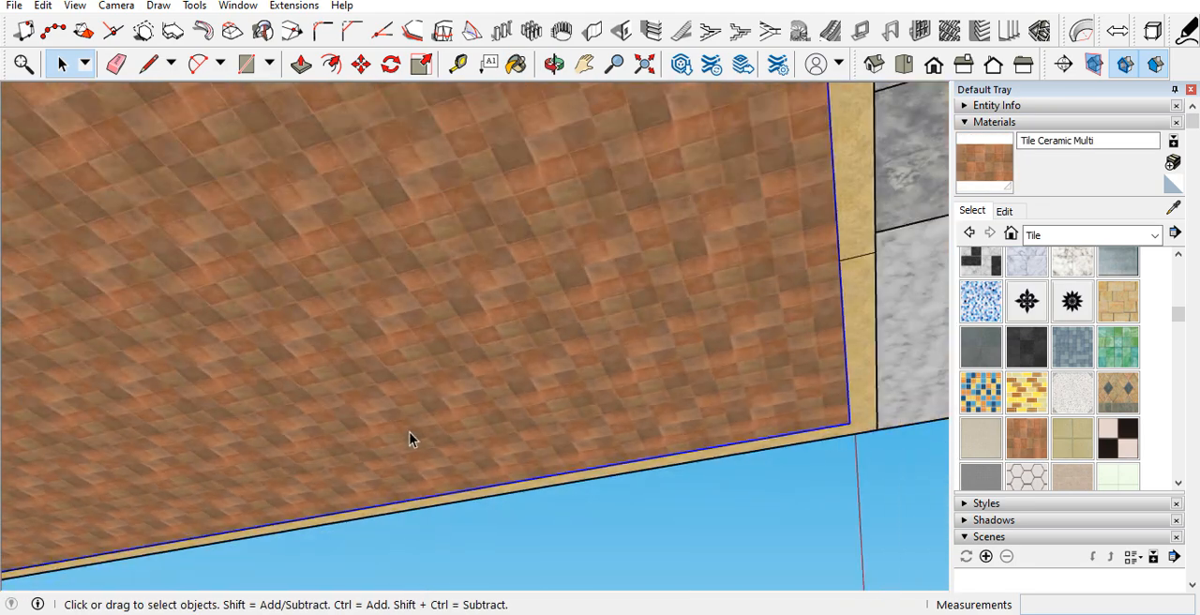
pyautogui.scroll(-8, 327, 456)
pyautogui.moveTo(675, 278); pyautogui.dragTo(220, 367, button='middle')
pyautogui.scroll(7, 429, 319)
pyautogui.moveTo(385, 408); pyautogui.dragTo(234, 209, button='middle')
pyautogui.scroll(-3, 437, 456)
pyautogui.scroll(5, 308, 277)
pyautogui.moveTo(356, 293); pyautogui.dragTo(402, 325, button='middle')
pyautogui.scroll(-4, 401, 320)
pyautogui.scroll(-2, 400, 320)
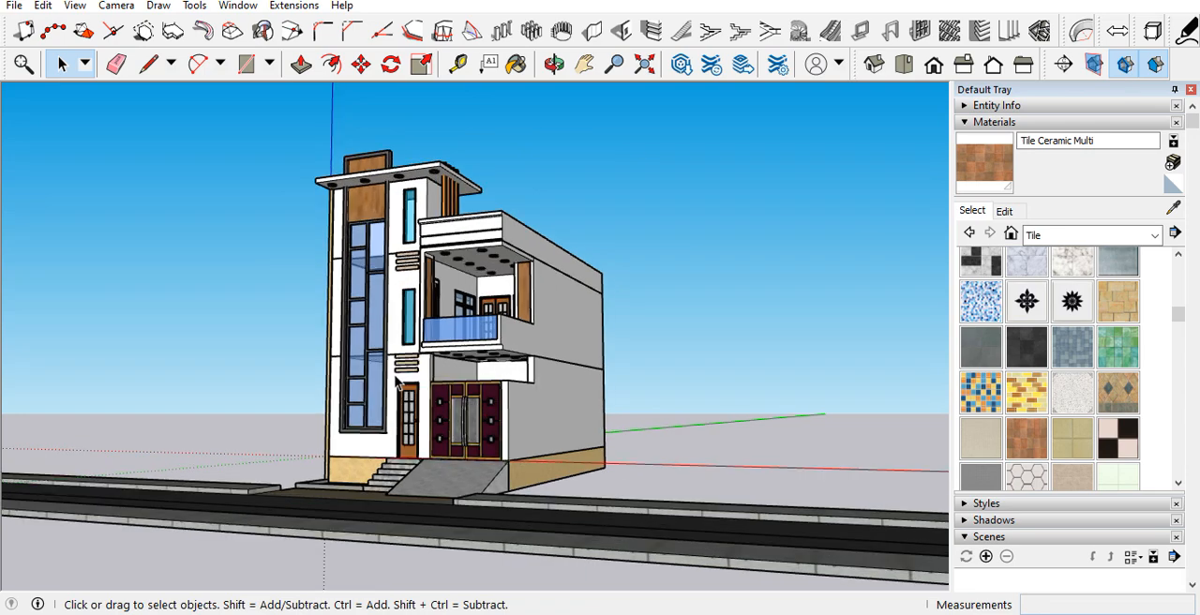
pyautogui.scroll(3, 402, 375)
pyautogui.moveTo(402, 401); pyautogui.dragTo(656, 394, button='middle')
pyautogui.scroll(-4, 326, 400)
pyautogui.scroll(2, 658, 399)
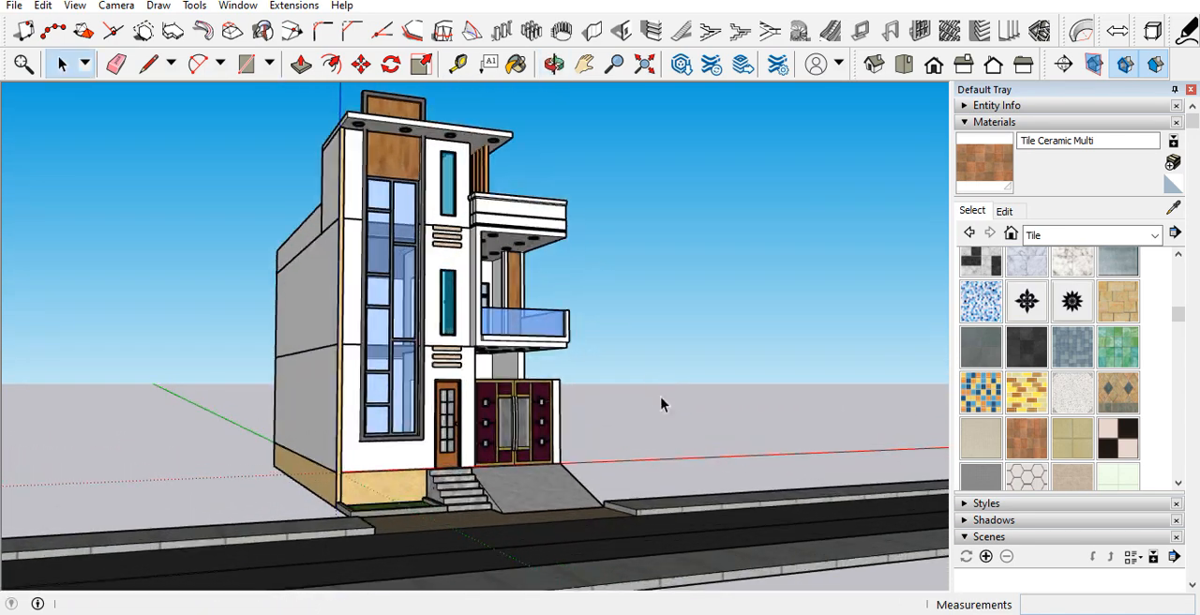